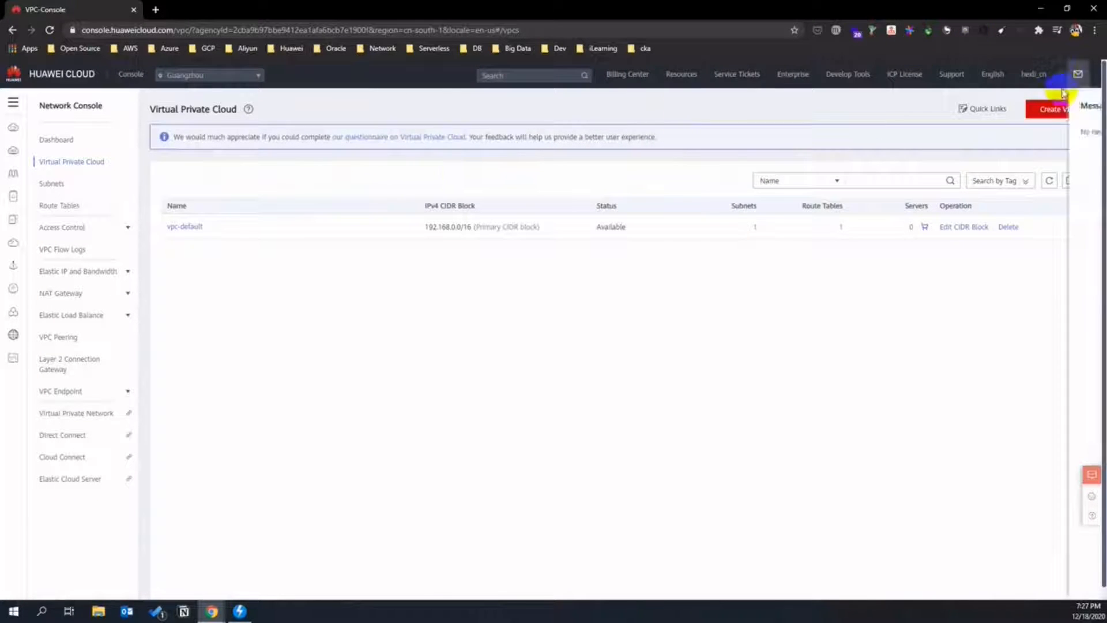
- Create VPC vpc-smartcampus in CN South-Guangzhou with its default subnet named subnet-smartcampus
{"action": "left_click", "coordinate": [1059, 110]}
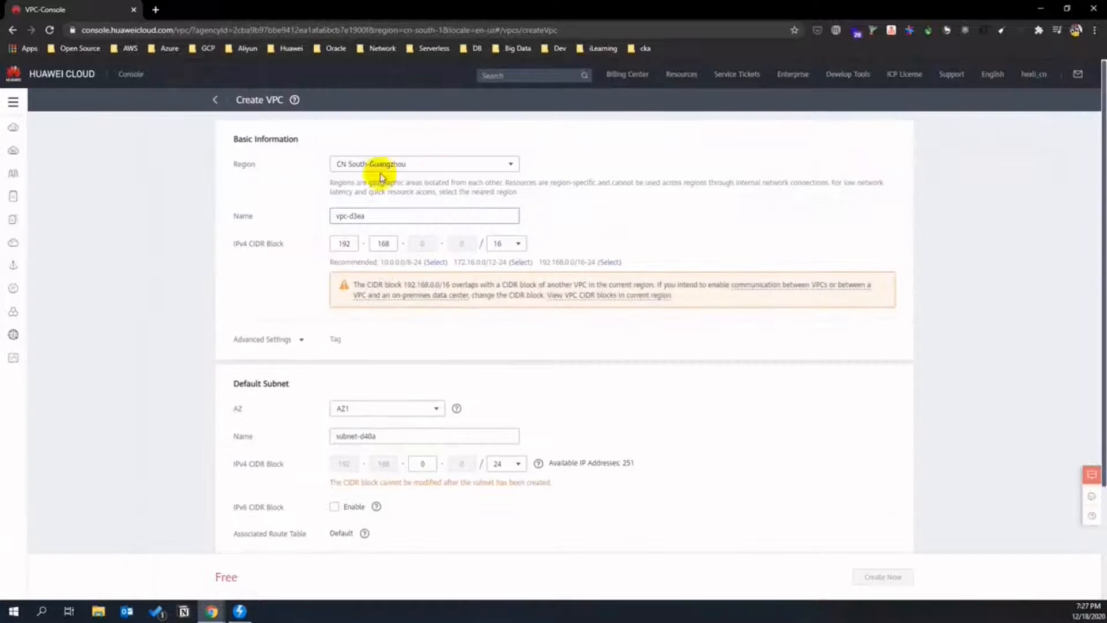
{"action": "double_click", "coordinate": [351, 216]}
{"action": "type", "text": "smartc"}
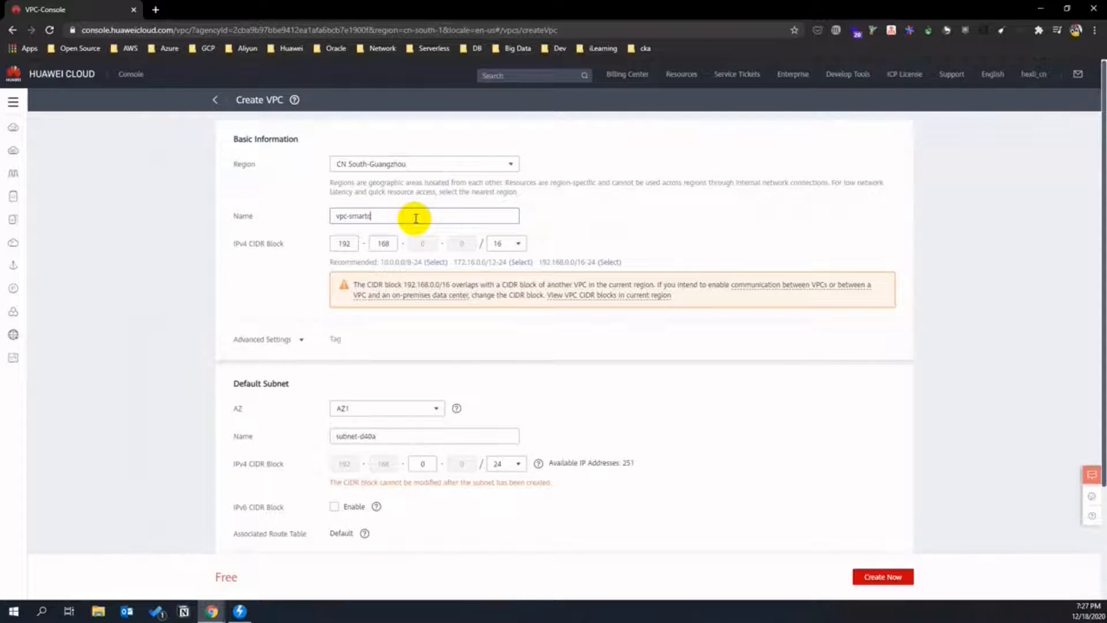
{"action": "type", "text": "ampus"}
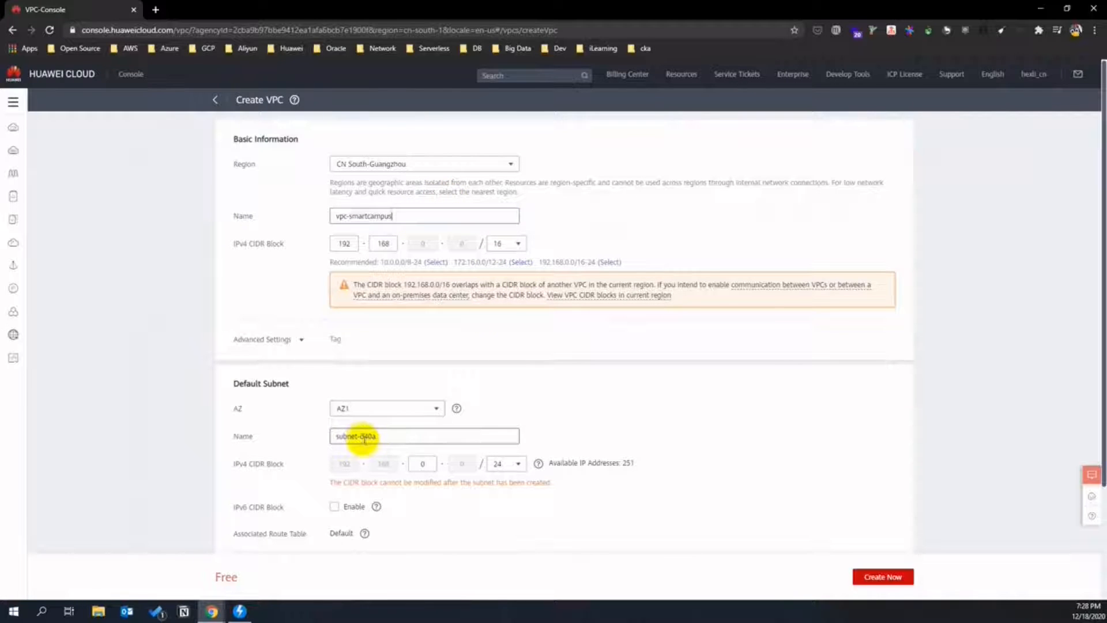
{"action": "double_click", "coordinate": [370, 212]}
{"action": "key", "text": "ctrl+c"}
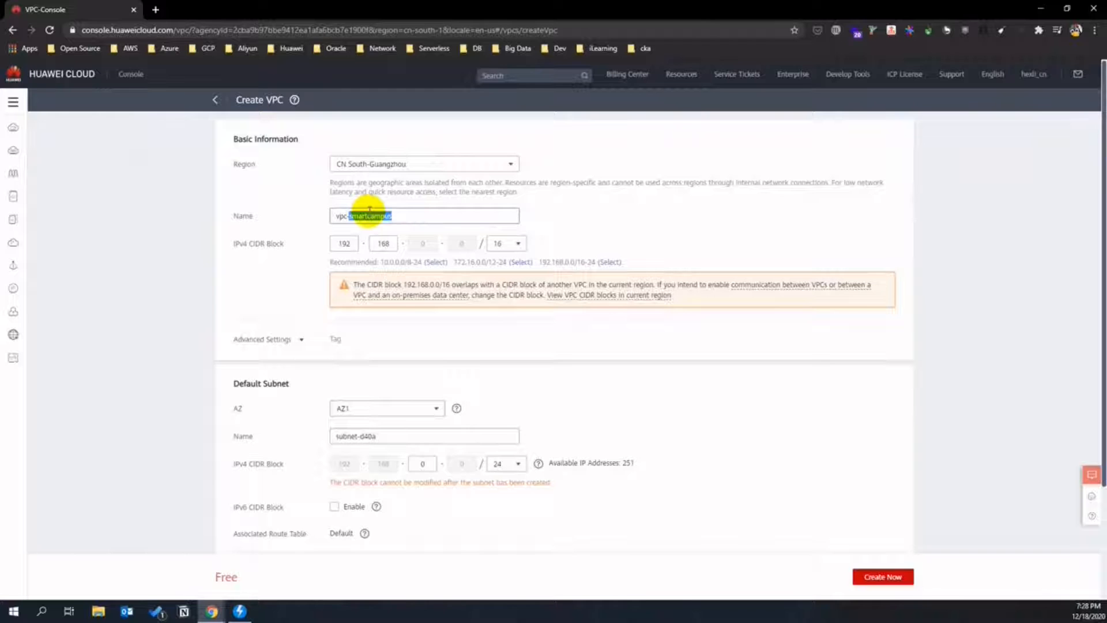
{"action": "scroll", "coordinate": [398, 346], "scroll_direction": "down", "scroll_amount": 1}
{"action": "double_click", "coordinate": [367, 397]}
{"action": "key", "text": "ctrl+v"}
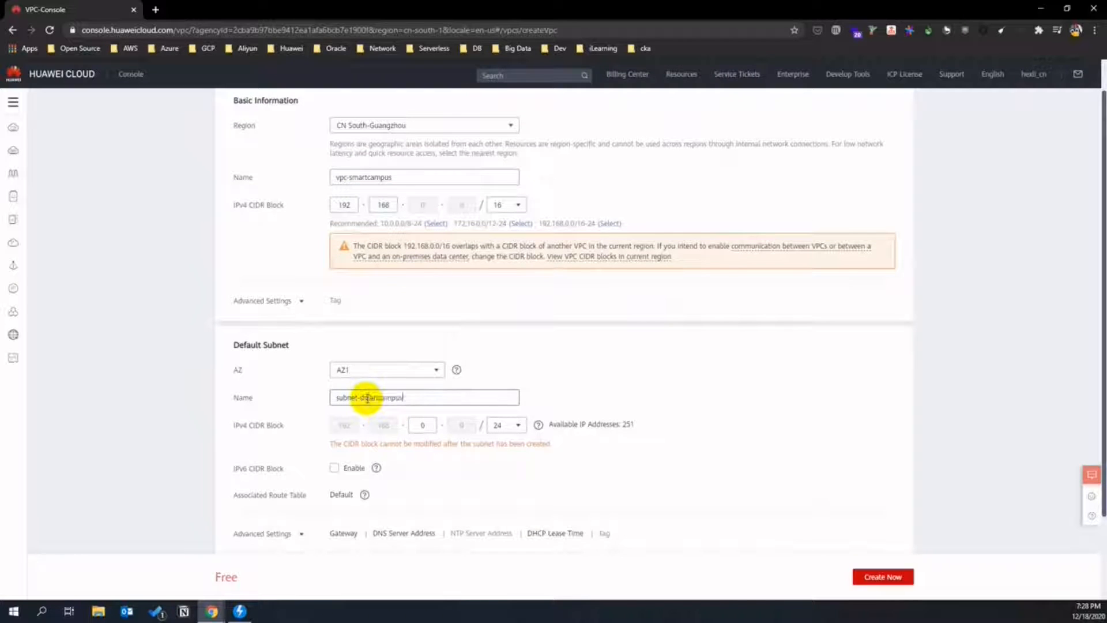
{"action": "scroll", "coordinate": [710, 415], "scroll_direction": "down", "scroll_amount": 2}
{"action": "left_click", "coordinate": [858, 577]}
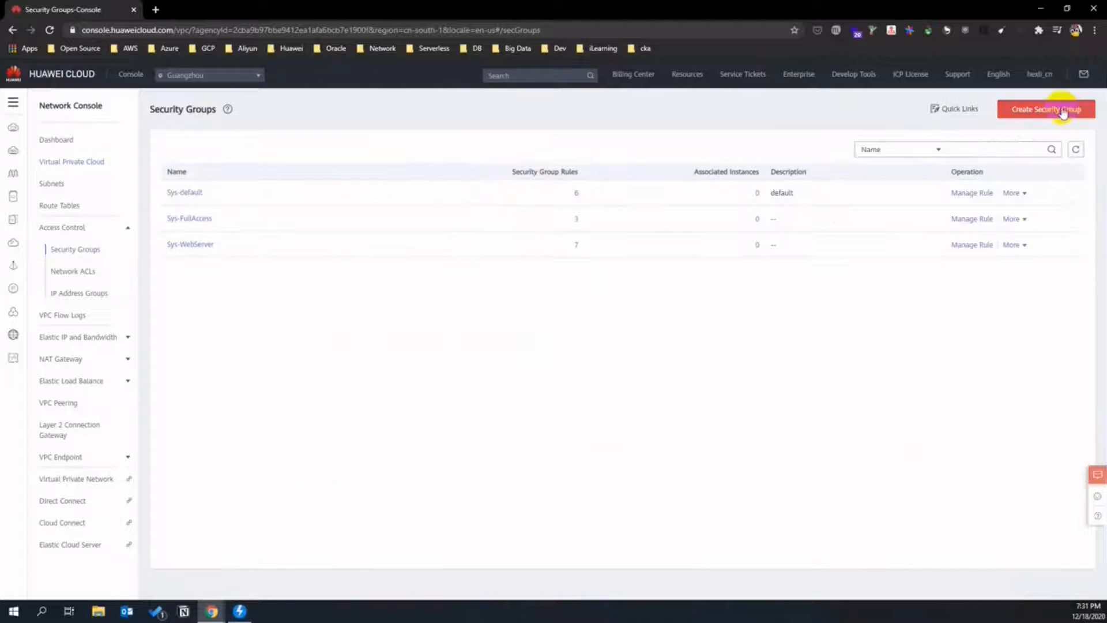
- Create security group sg-smartcampus from the General-purpose web server template, showing its default rules
{"action": "left_click", "coordinate": [1058, 108]}
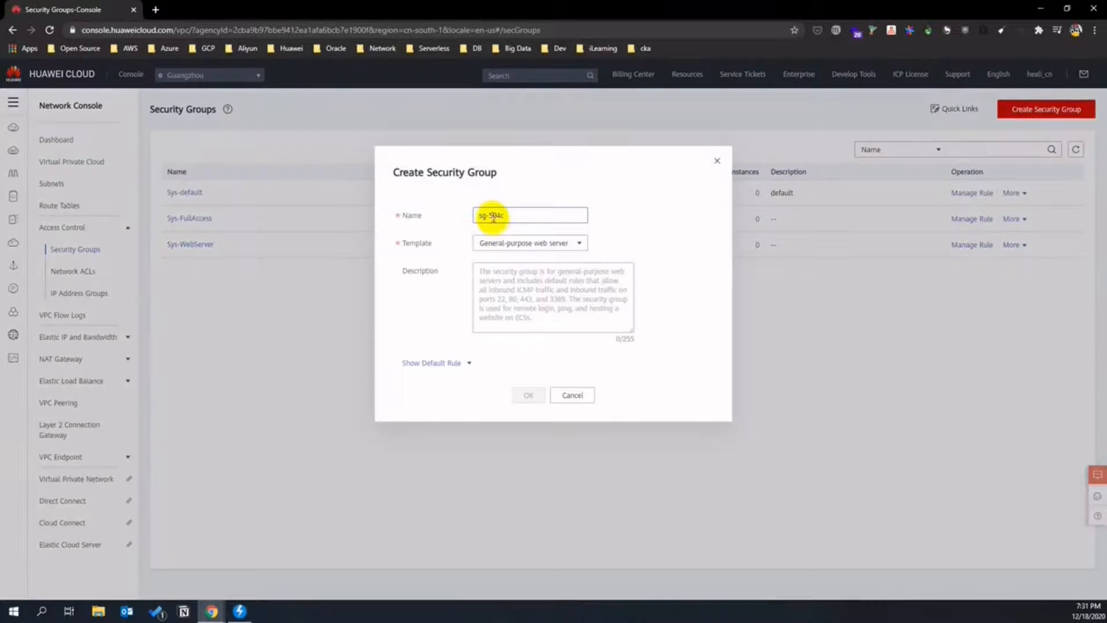
{"action": "double_click", "coordinate": [494, 216]}
{"action": "type", "text": "sma"}
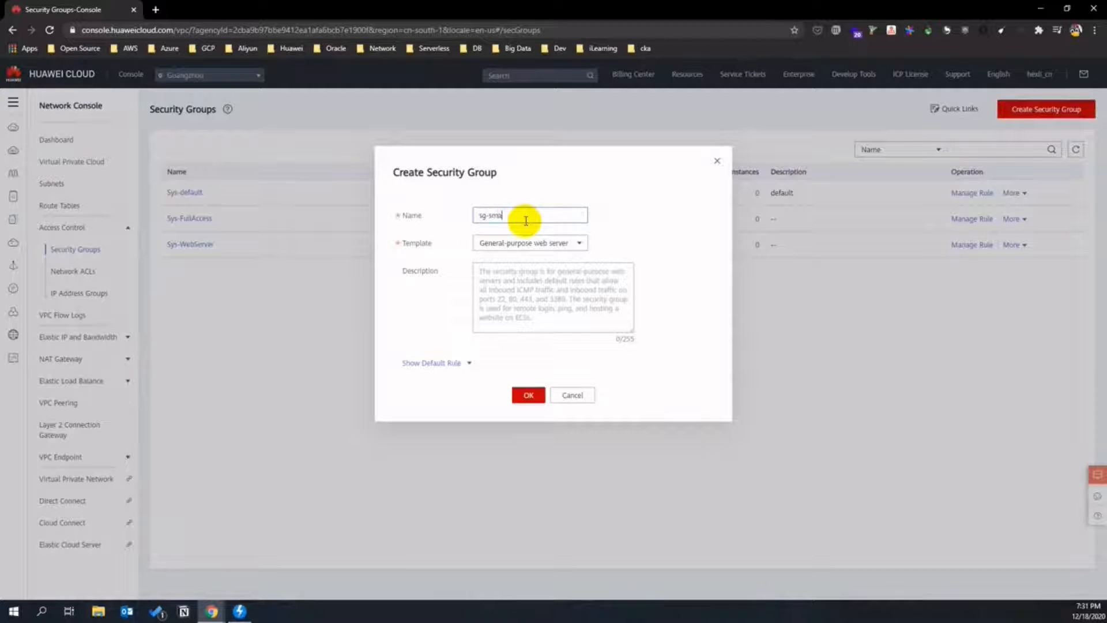
{"action": "type", "text": "rtcampus"}
{"action": "left_click", "coordinate": [539, 244]}
{"action": "left_click", "coordinate": [551, 263]}
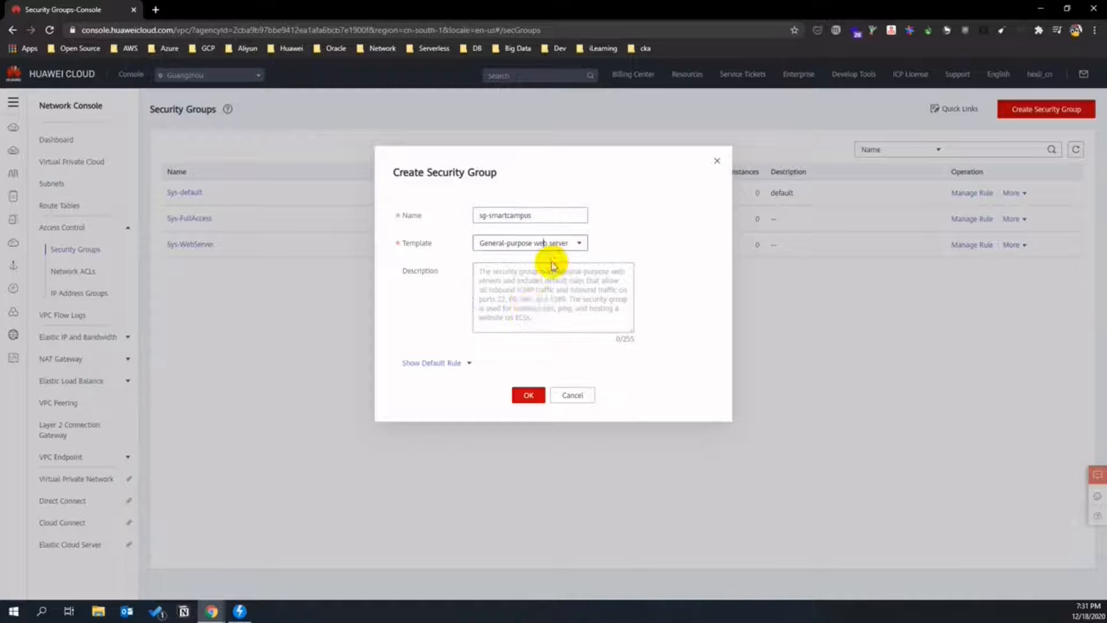
{"action": "left_click", "coordinate": [462, 364]}
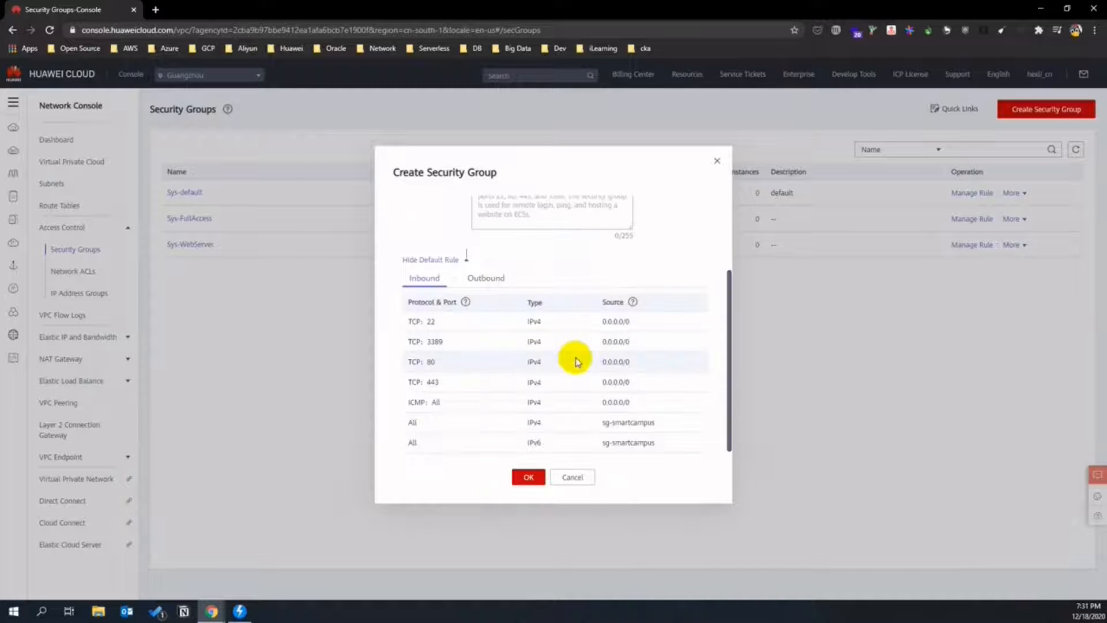
{"action": "scroll", "coordinate": [571, 364], "scroll_direction": "up", "scroll_amount": 2}
{"action": "scroll", "coordinate": [536, 421], "scroll_direction": "down", "scroll_amount": 2}
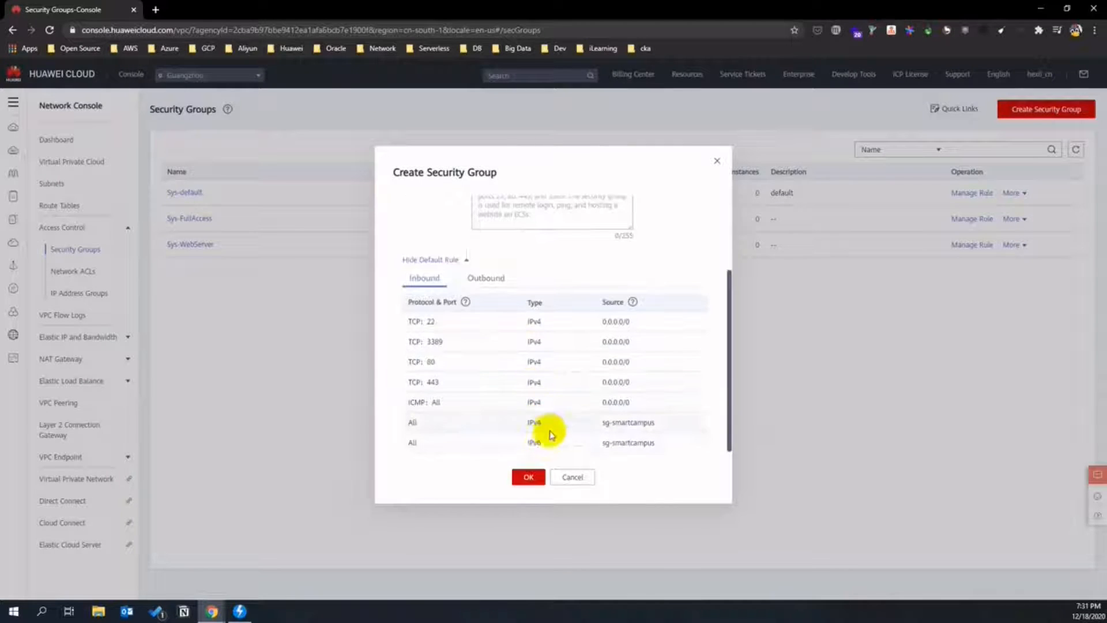
{"action": "left_click", "coordinate": [530, 476]}
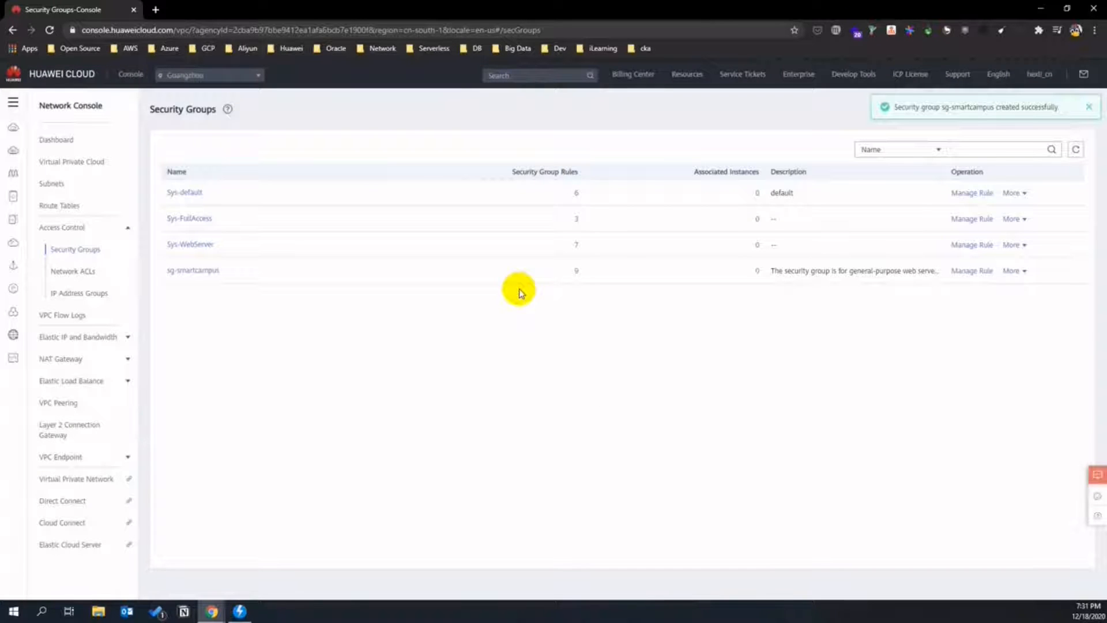
- In Object Storage Service, create bucket retail-practice with its ID suffix and open its object list
{"action": "left_click", "coordinate": [13, 104]}
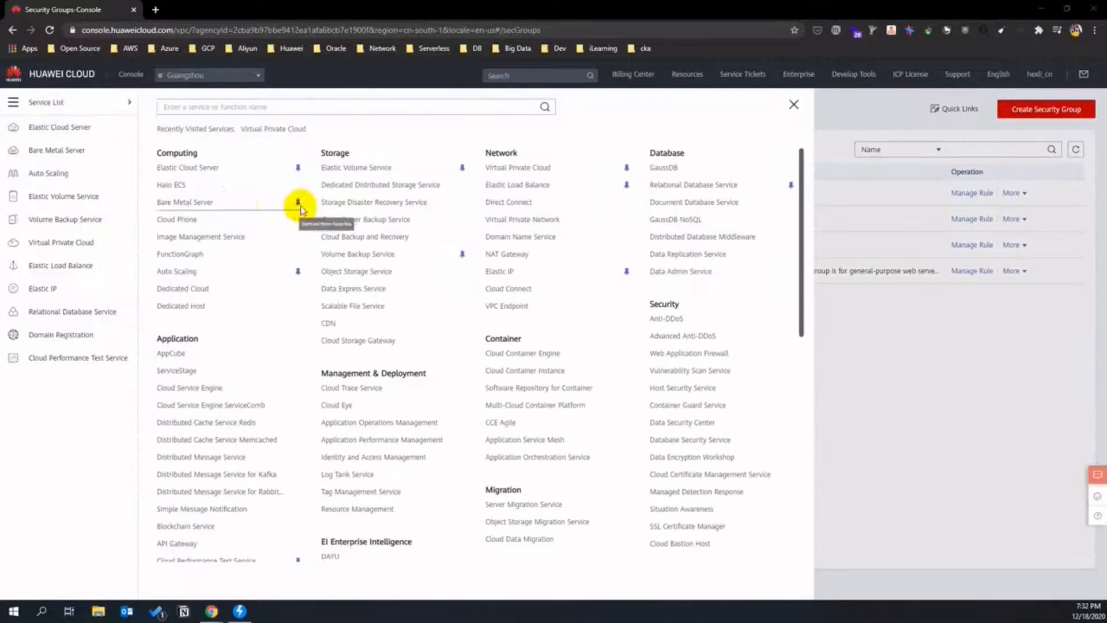
{"action": "left_click", "coordinate": [369, 270]}
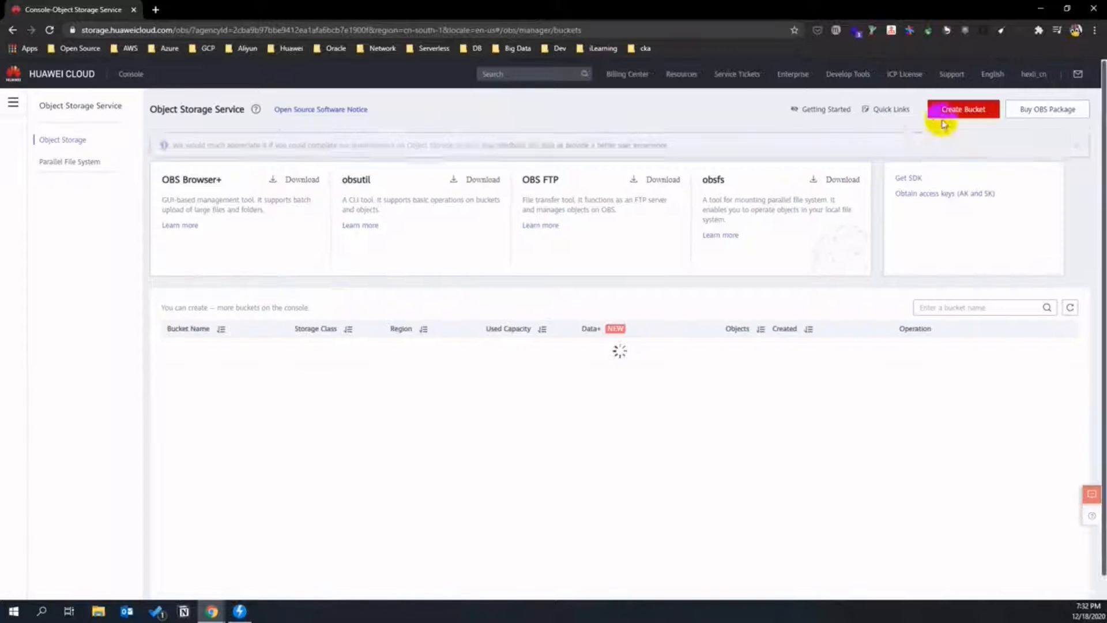
{"action": "left_click", "coordinate": [951, 109]}
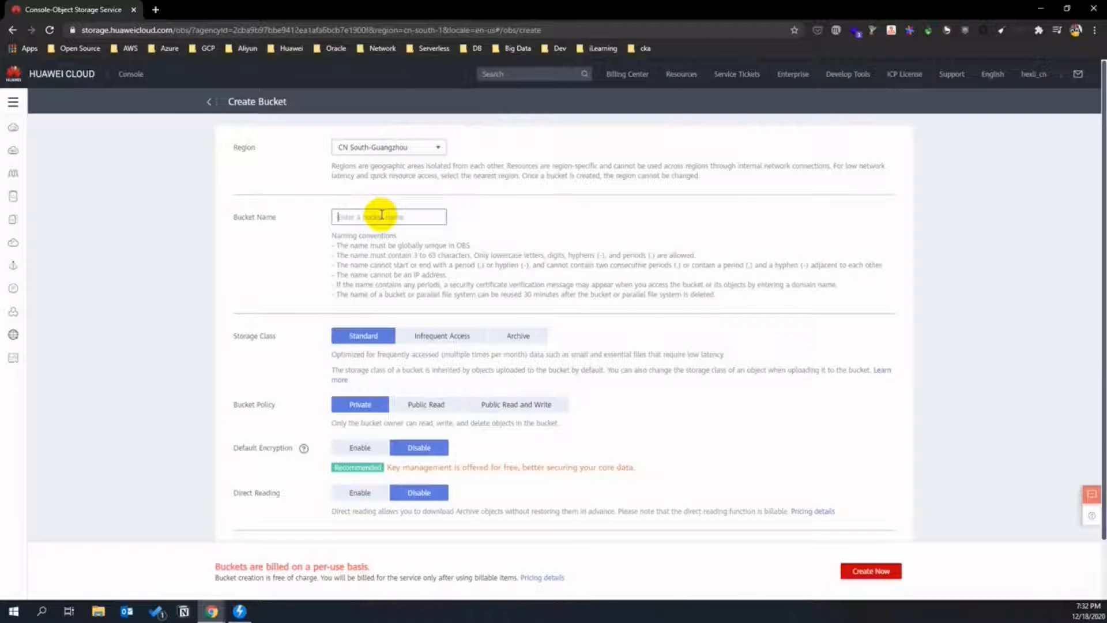
{"action": "type", "text": "iead"}
{"action": "key", "text": "BackSpace"}
{"action": "key", "text": "BackSpace"}
{"action": "type", "text": "l"}
{"action": "type", "text": "ail-"}
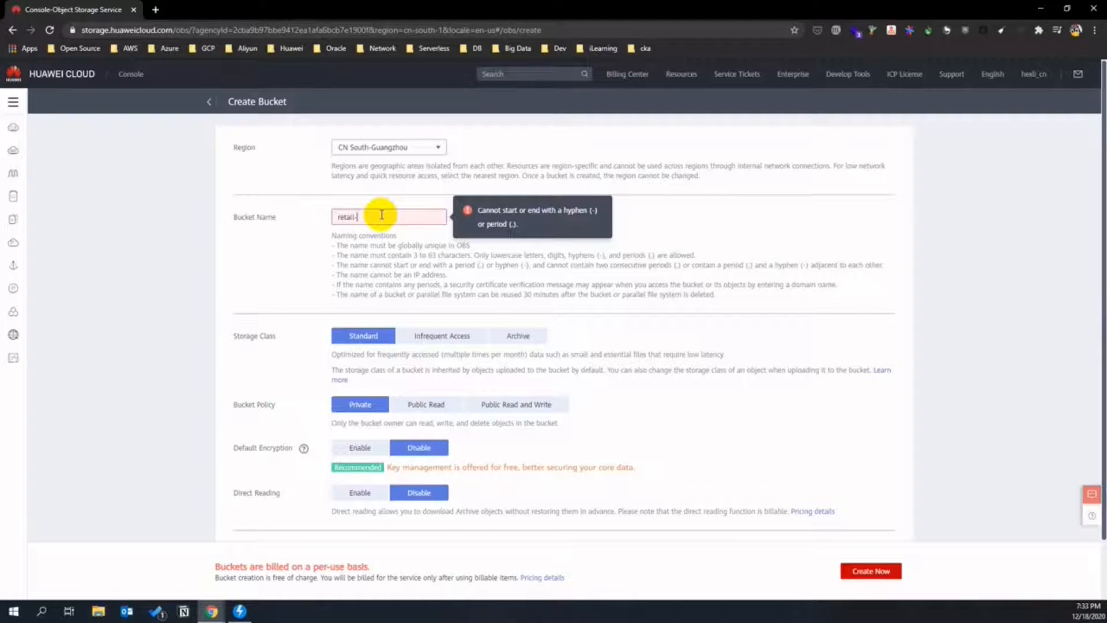
{"action": "type", "text": "pract"}
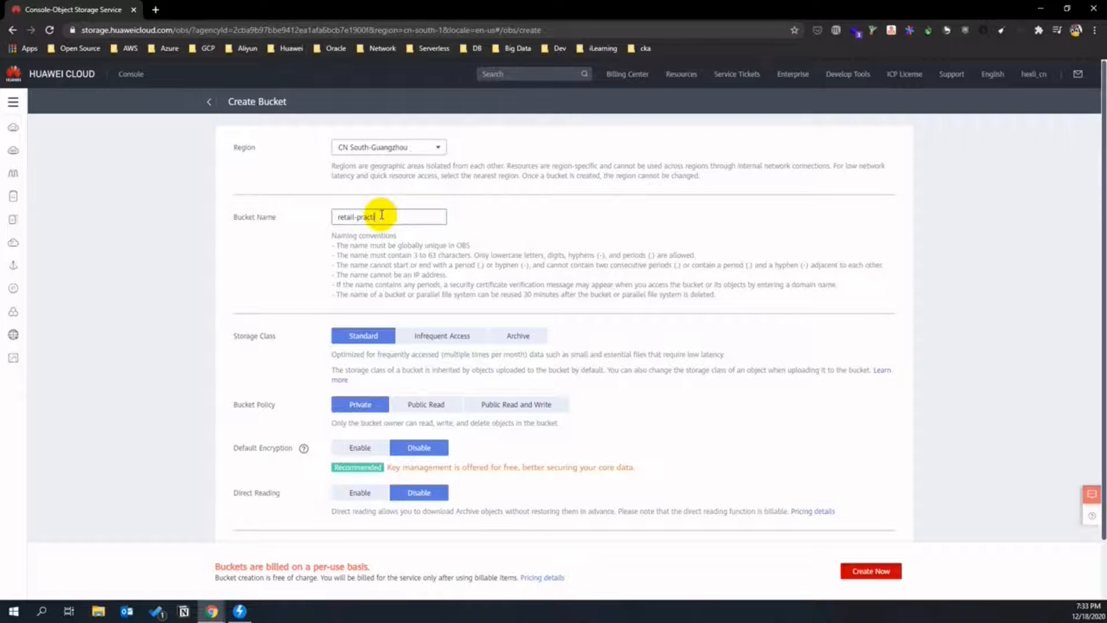
{"action": "type", "text": "ice-"}
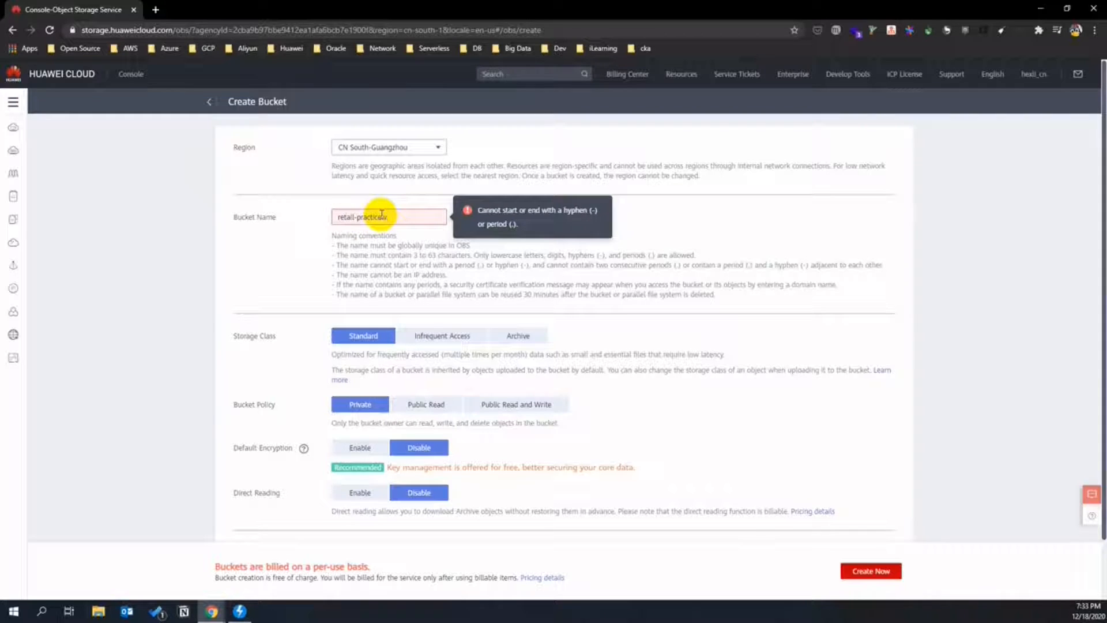
{"action": "key", "text": "BackSpace"}
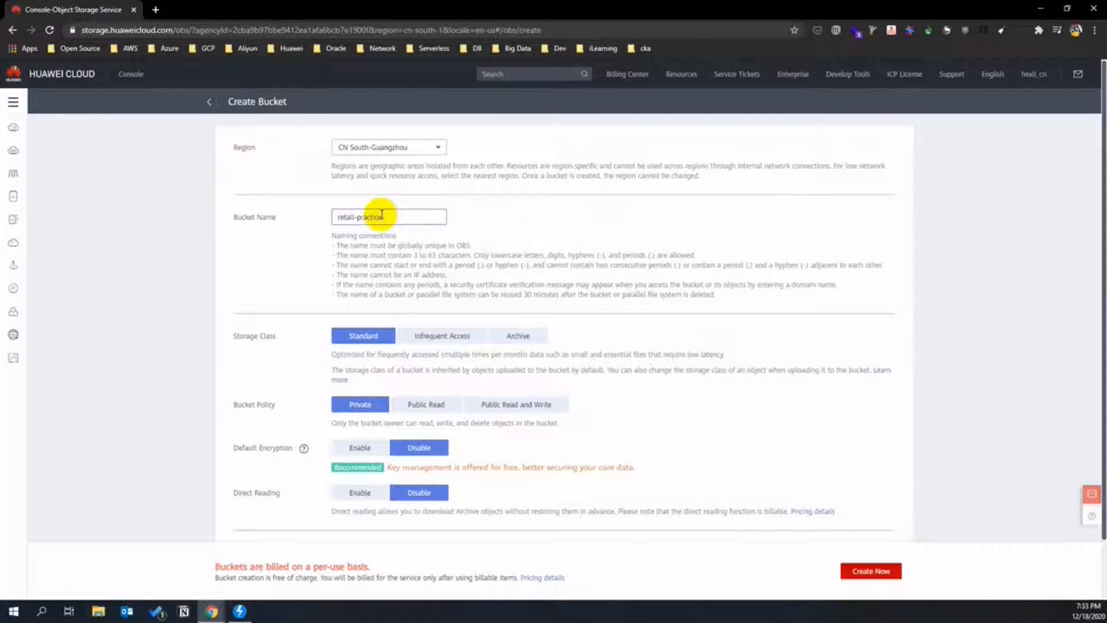
{"action": "type", "text": ".l00490846"}
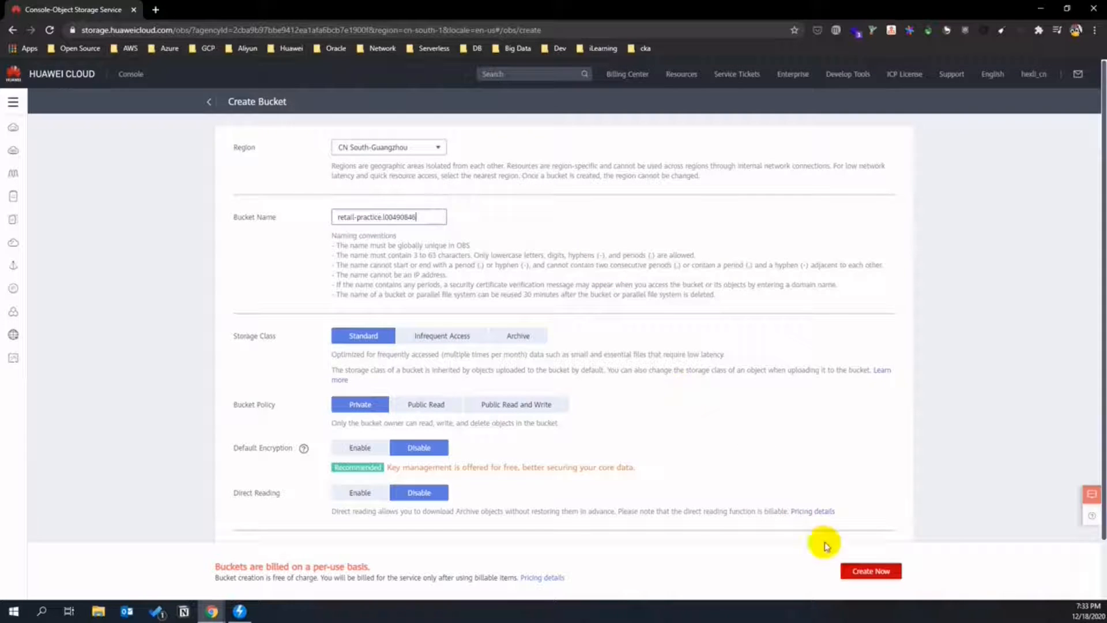
{"action": "left_click", "coordinate": [858, 570]}
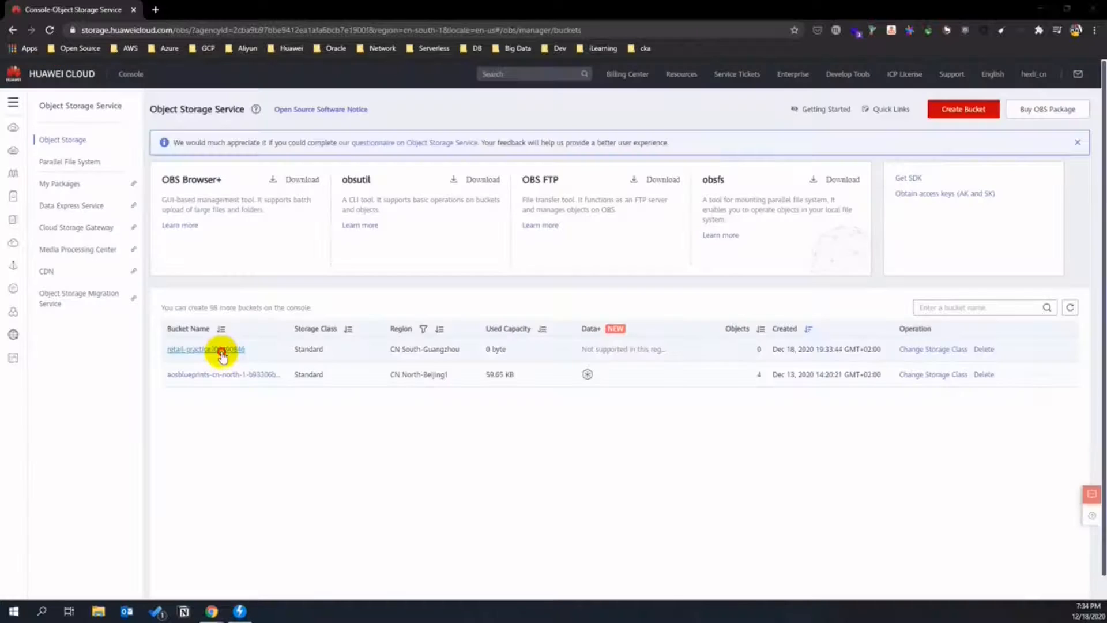
{"action": "left_click", "coordinate": [221, 349]}
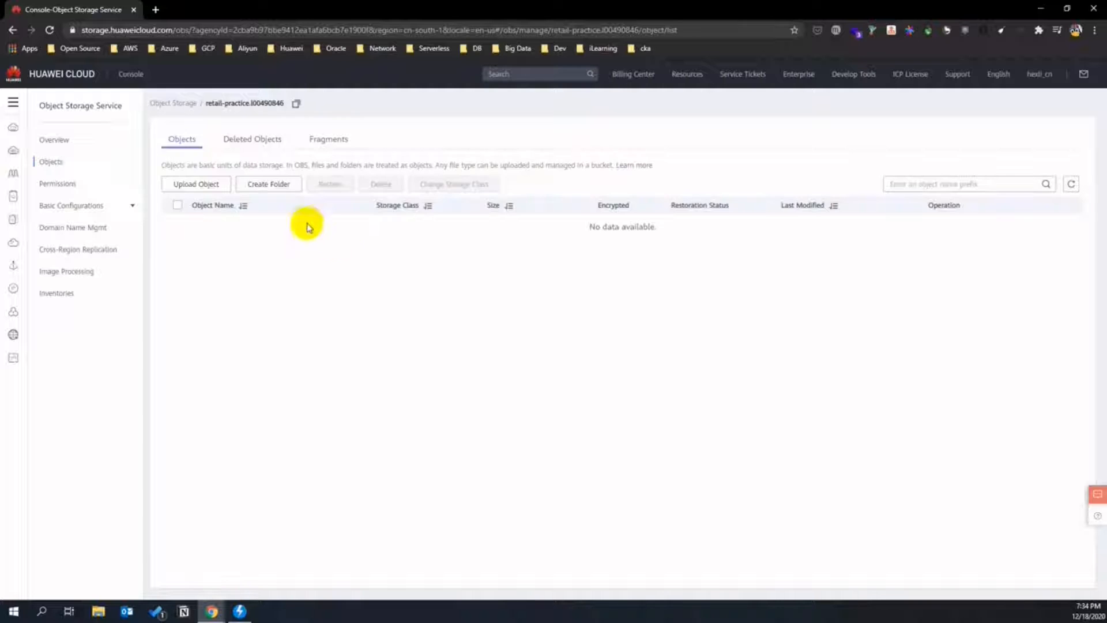
- Create the folders dgc_log and dli_dirdata inside the retail-practice bucket
{"action": "left_click", "coordinate": [279, 185]}
{"action": "left_click", "coordinate": [478, 211]}
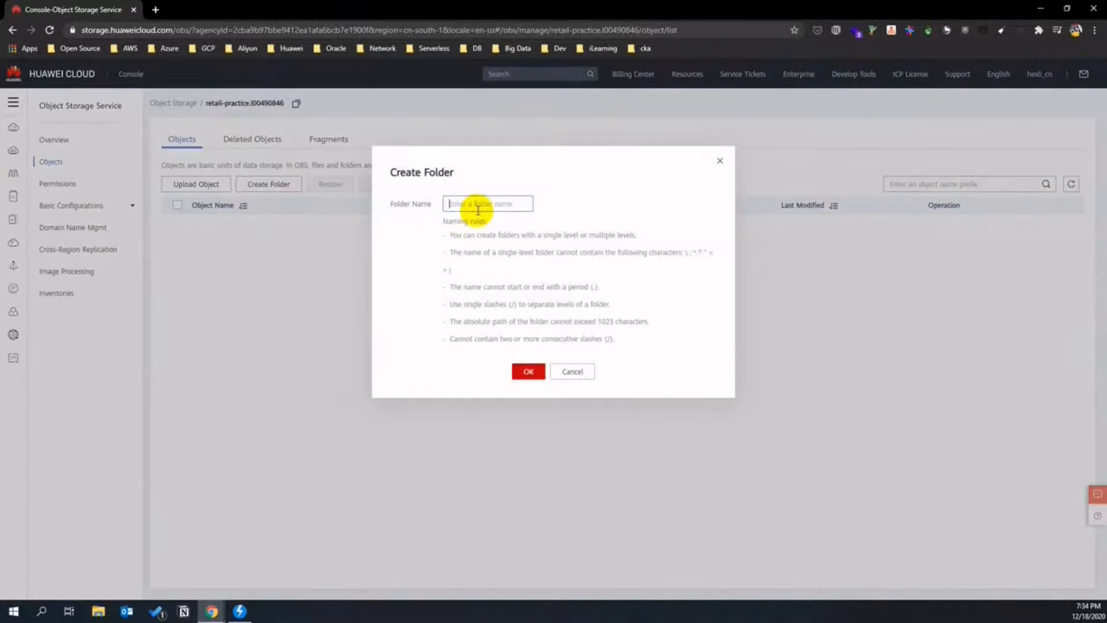
{"action": "type", "text": "dg"}
{"action": "left_click", "coordinate": [529, 370]}
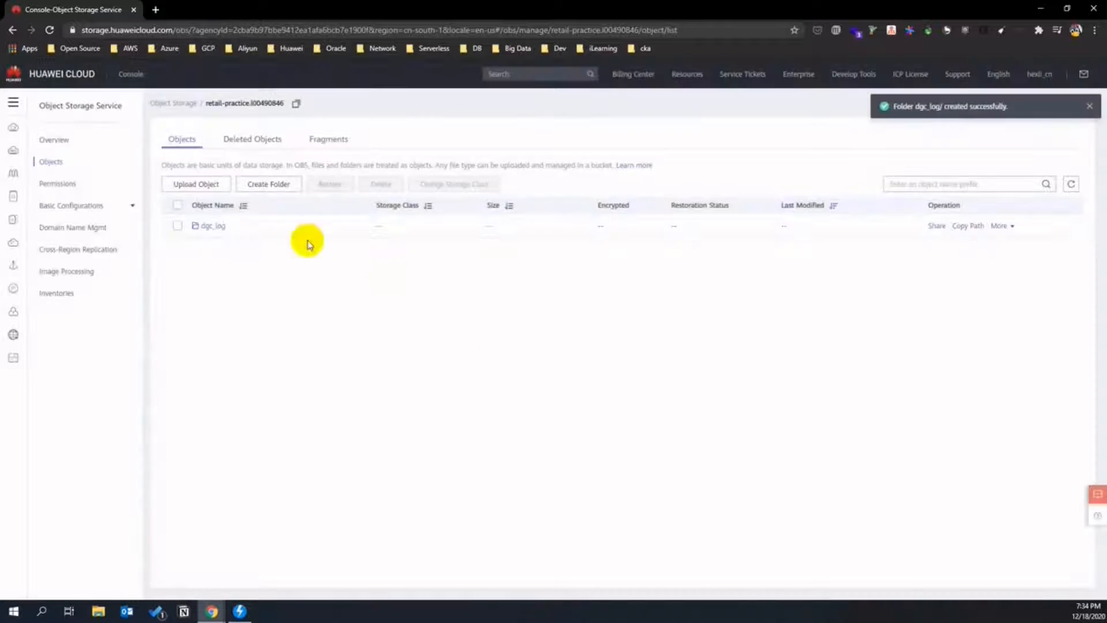
{"action": "left_click", "coordinate": [258, 184]}
{"action": "left_click", "coordinate": [472, 208]}
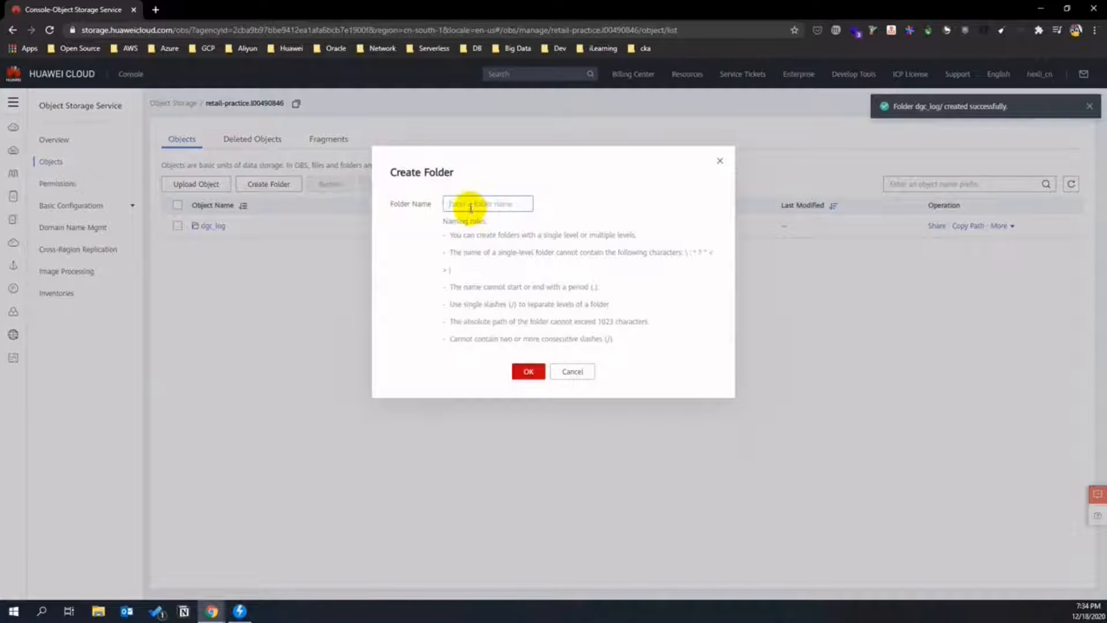
{"action": "type", "text": "dli_dirdata"}
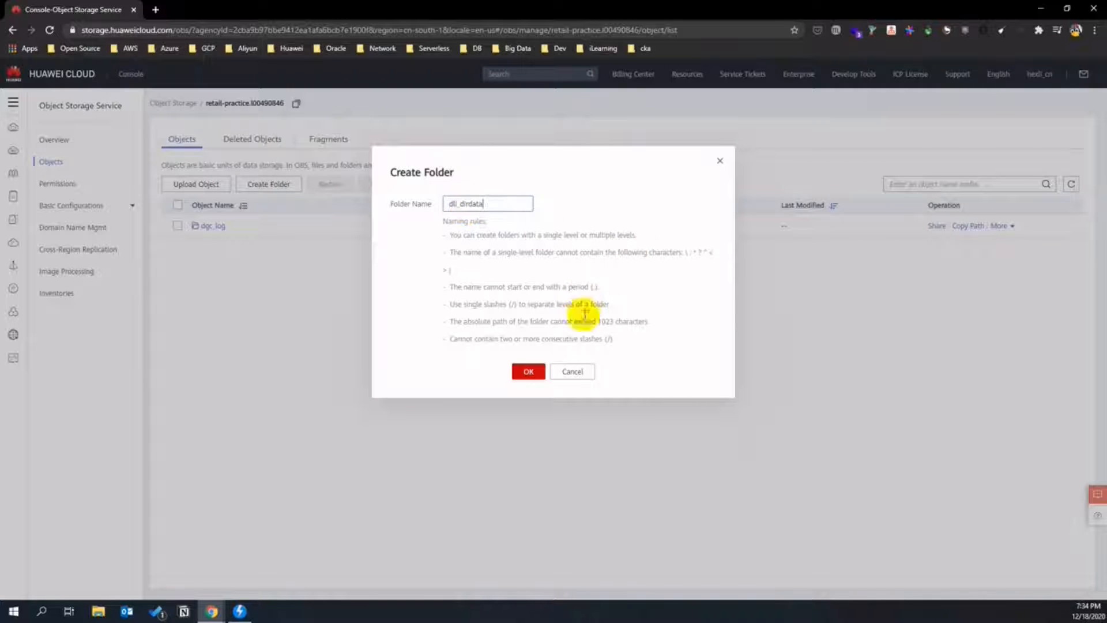
{"action": "left_click", "coordinate": [538, 371]}
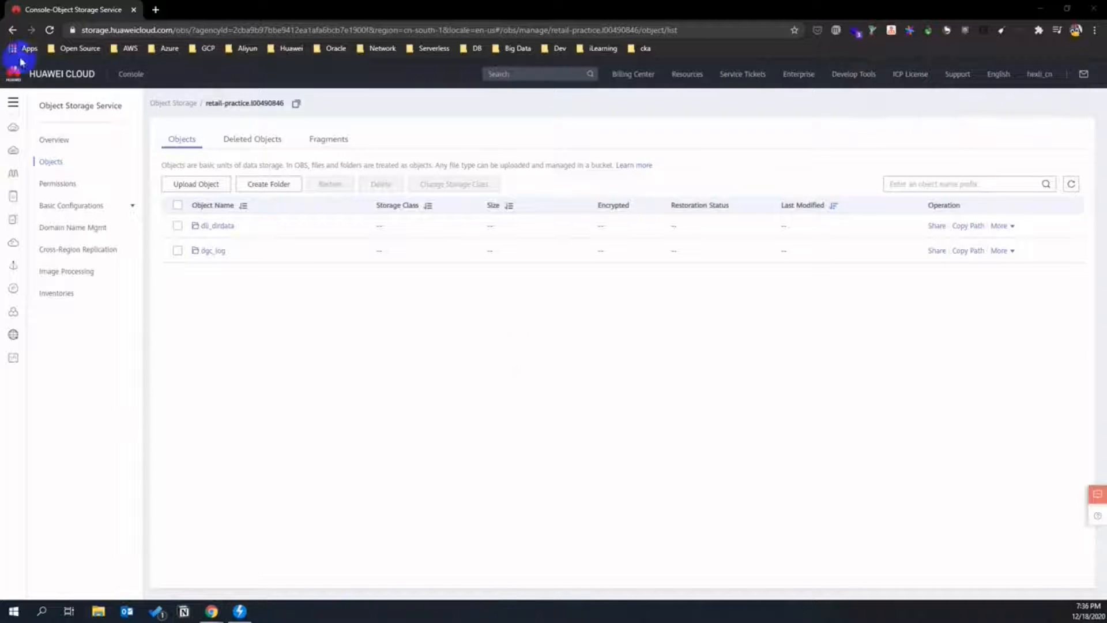
- Go to DAYU and start the free trial of the basic DAYU-default instance, accepting the agreement
{"action": "left_click", "coordinate": [12, 102]}
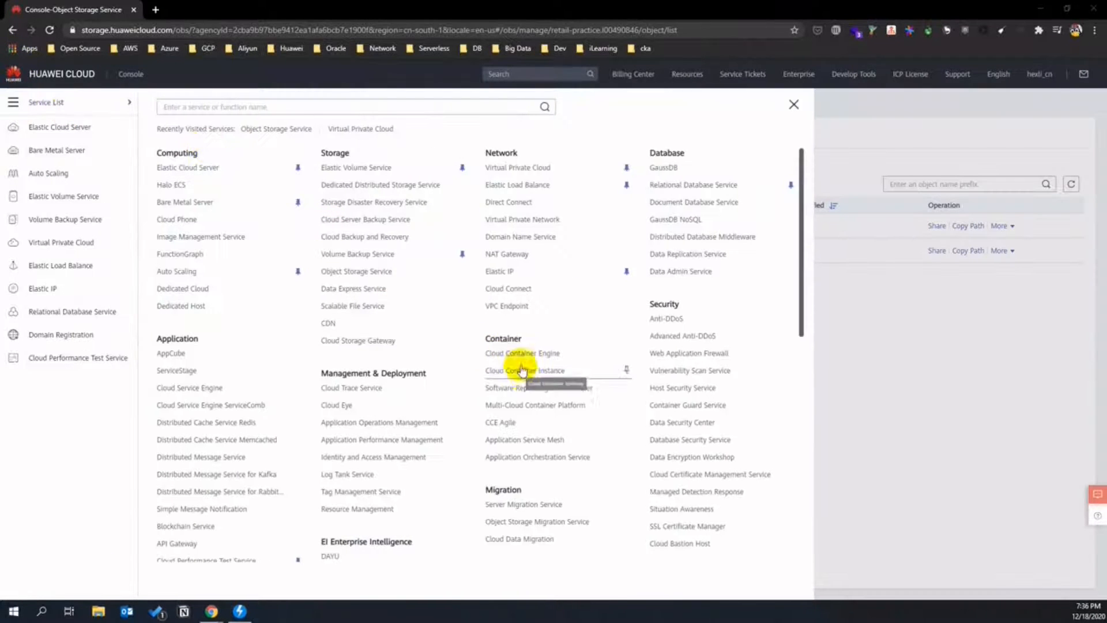
{"action": "scroll", "coordinate": [424, 426], "scroll_direction": "down", "scroll_amount": 1}
{"action": "scroll", "coordinate": [422, 426], "scroll_direction": "down", "scroll_amount": 1}
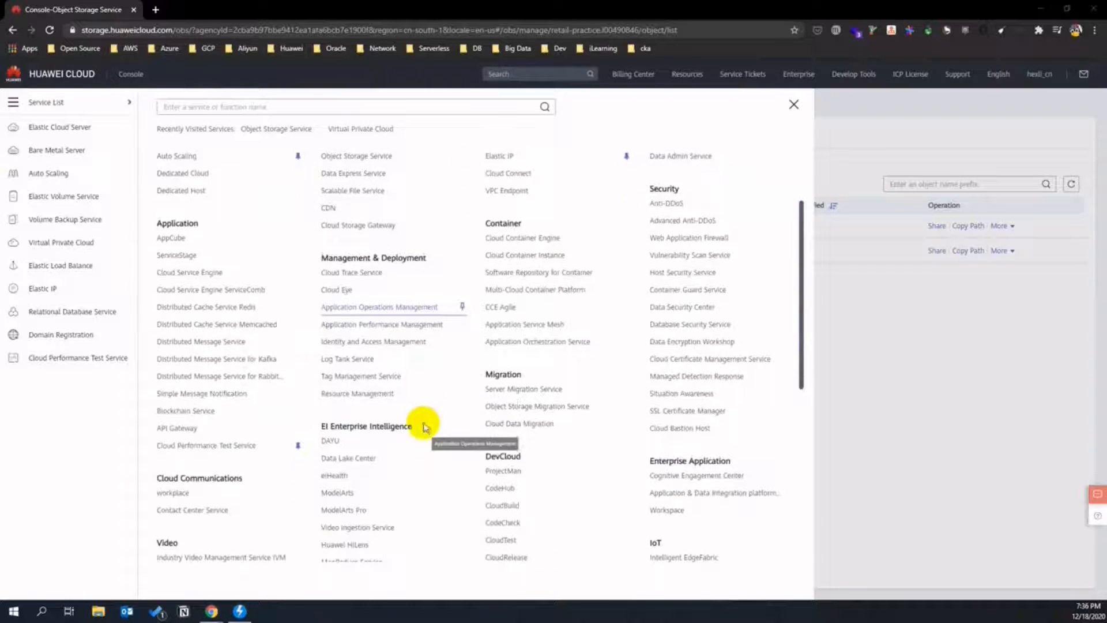
{"action": "left_click", "coordinate": [332, 443]}
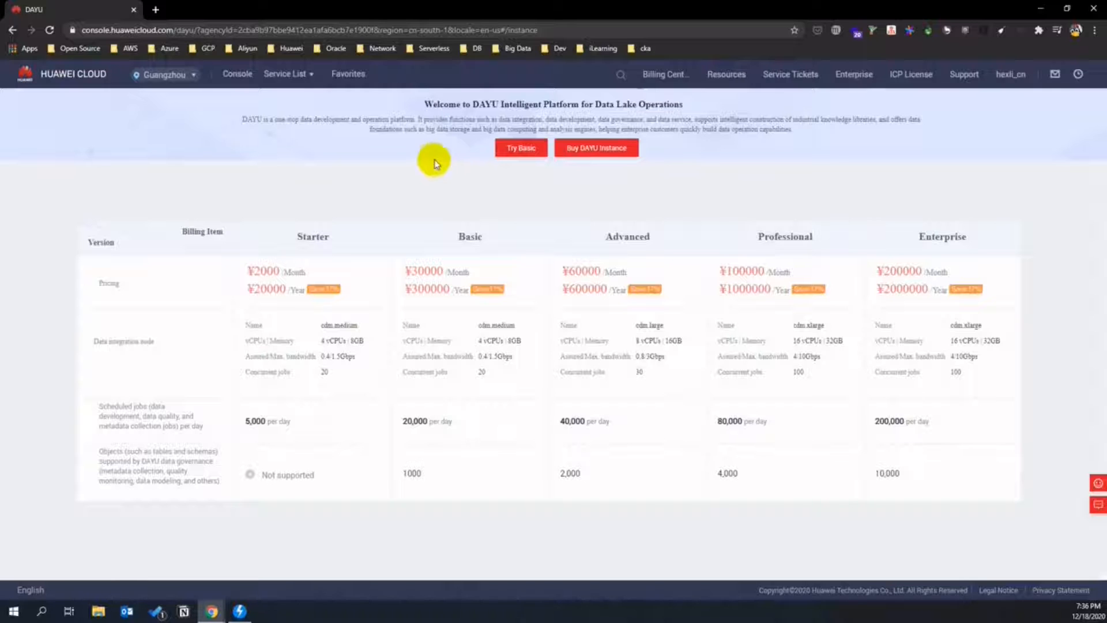
{"action": "left_click", "coordinate": [521, 149]}
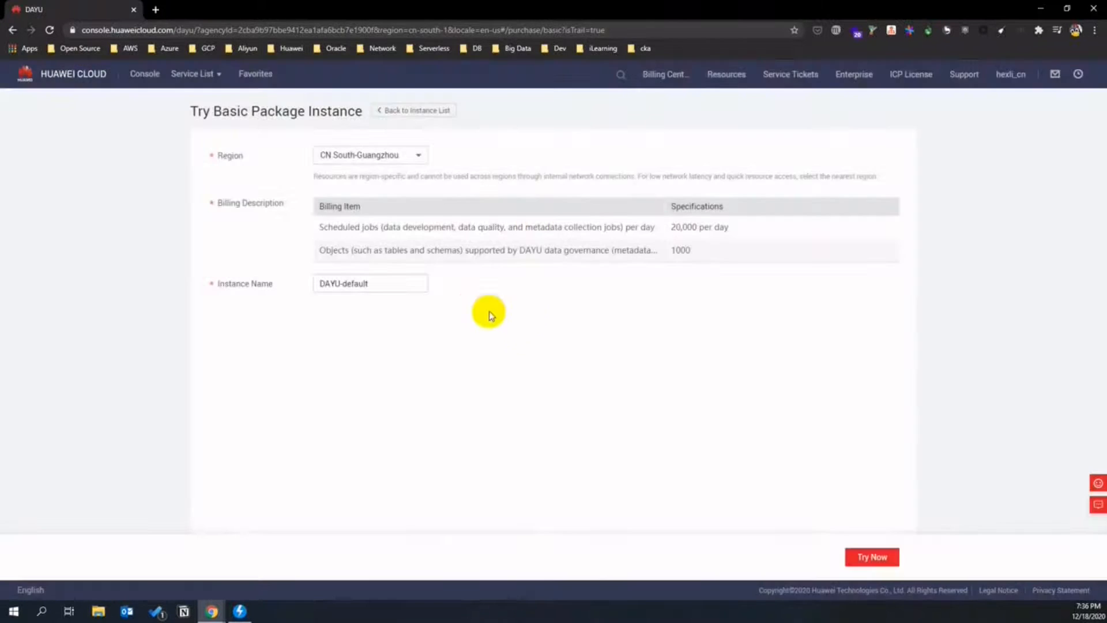
{"action": "left_click", "coordinate": [880, 555]}
{"action": "scroll", "coordinate": [578, 334], "scroll_direction": "down", "scroll_amount": 1}
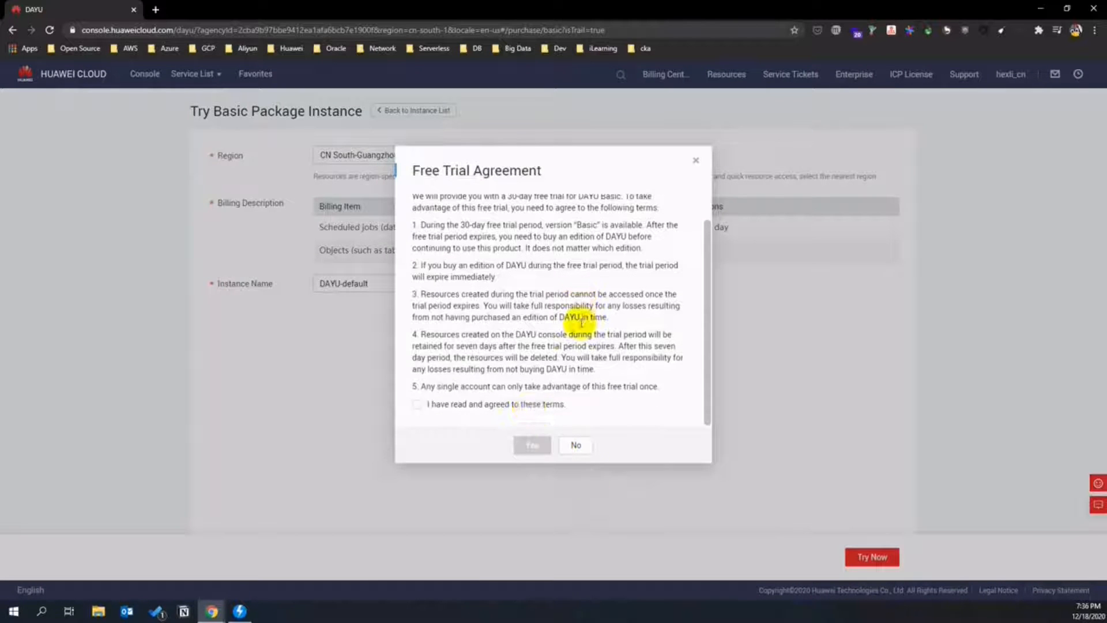
{"action": "left_click", "coordinate": [416, 404]}
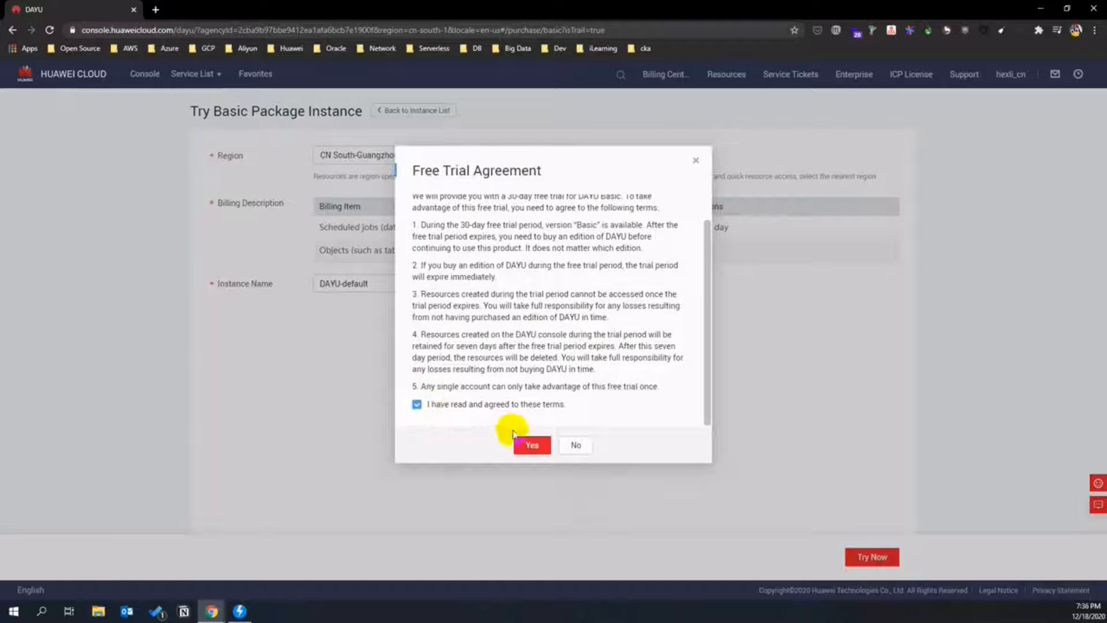
{"action": "left_click", "coordinate": [531, 444]}
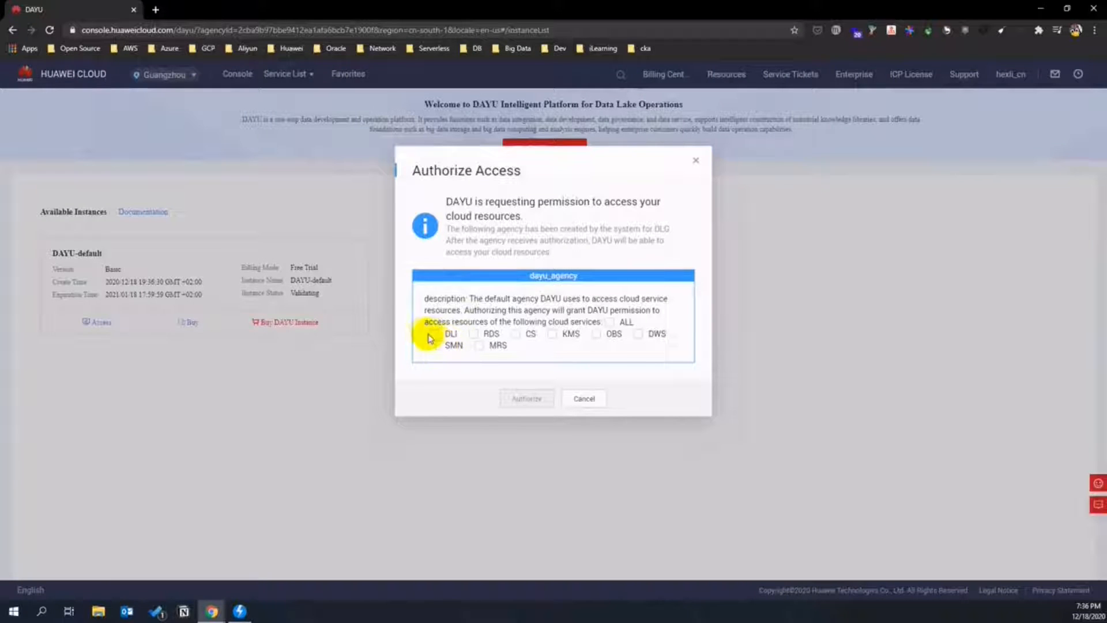
- Authorize the DAYU agency to access DLI and all other listed cloud services
{"action": "left_click", "coordinate": [436, 336]}
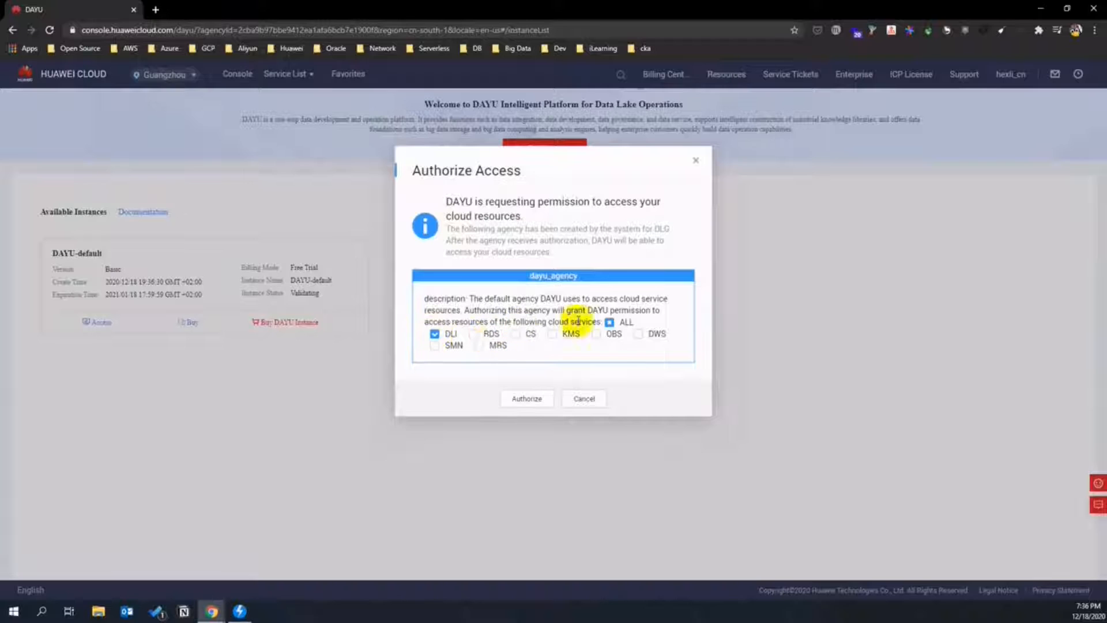
{"action": "left_click", "coordinate": [609, 323]}
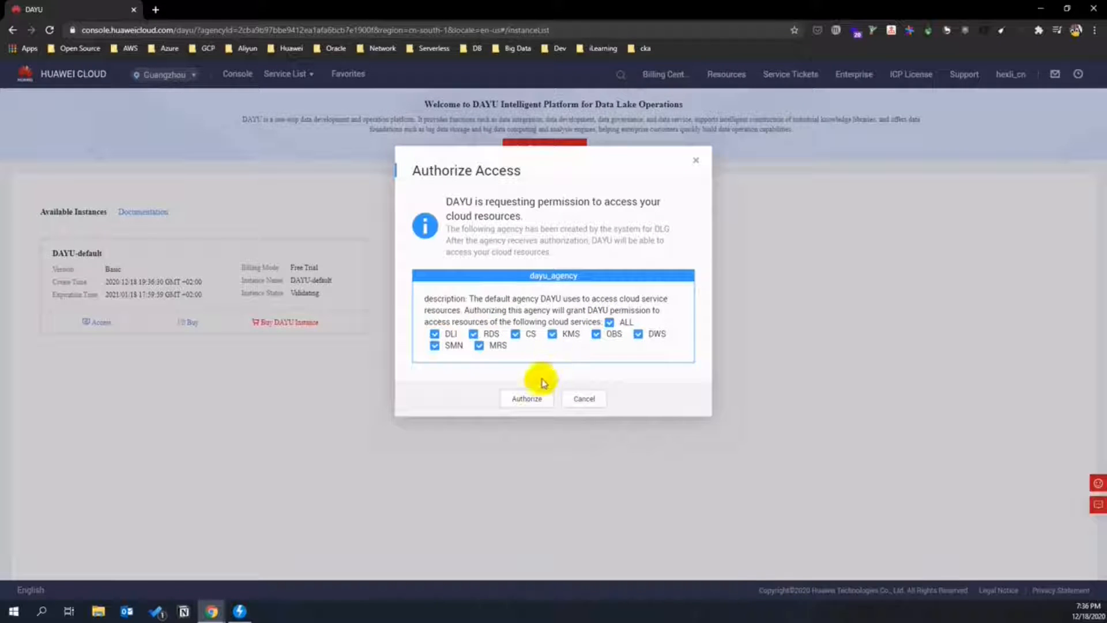
{"action": "left_click", "coordinate": [529, 397]}
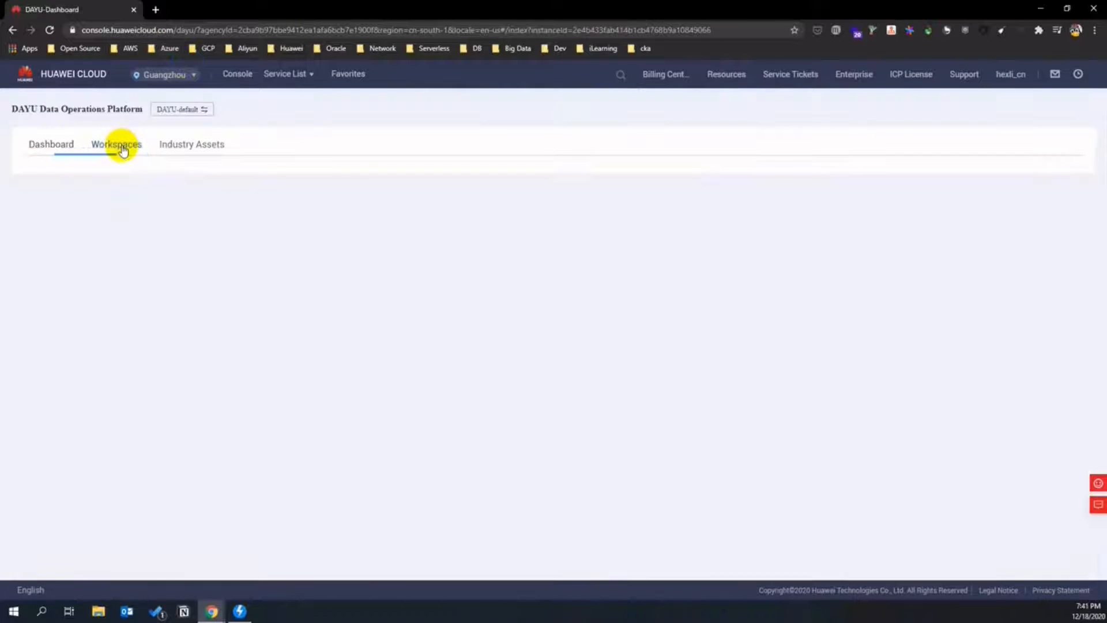
- Create workspace retail_practice_ws with job logs in retail-practice/dgc_log and a DLI dirty data bucket
{"action": "left_click", "coordinate": [117, 144]}
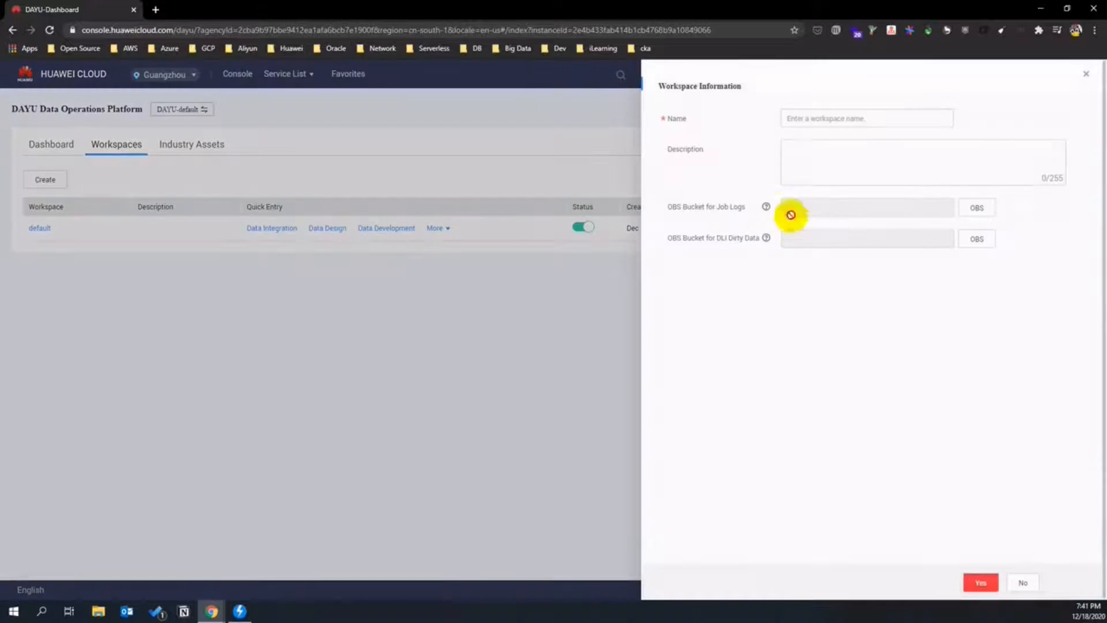
{"action": "left_click", "coordinate": [801, 119]}
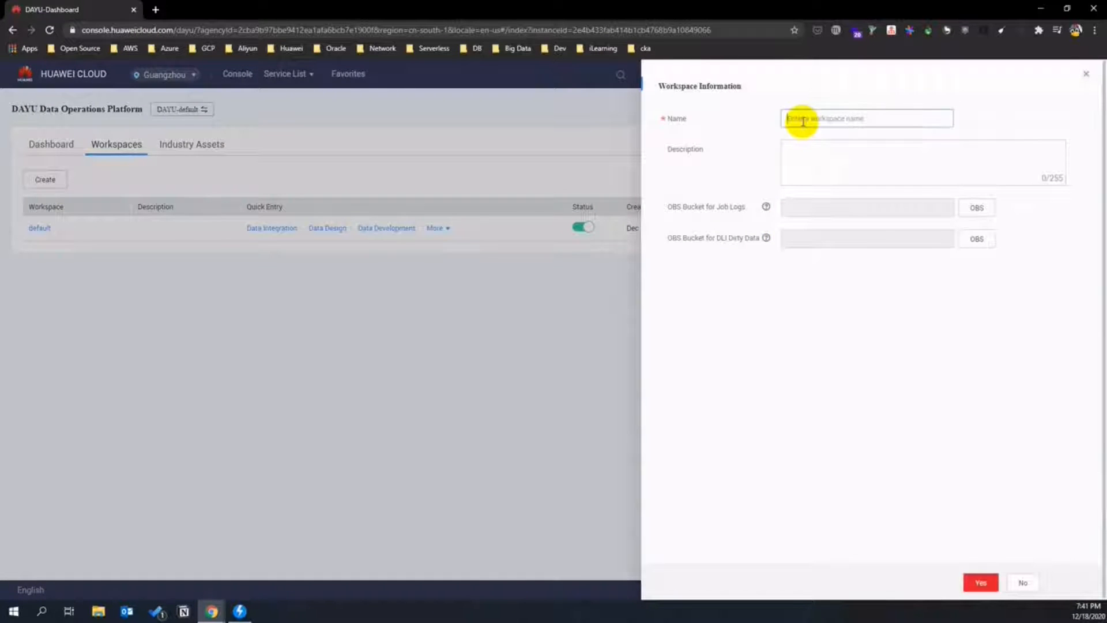
{"action": "type", "text": "ja"}
{"action": "type", "text": "tail_practice_ws"}
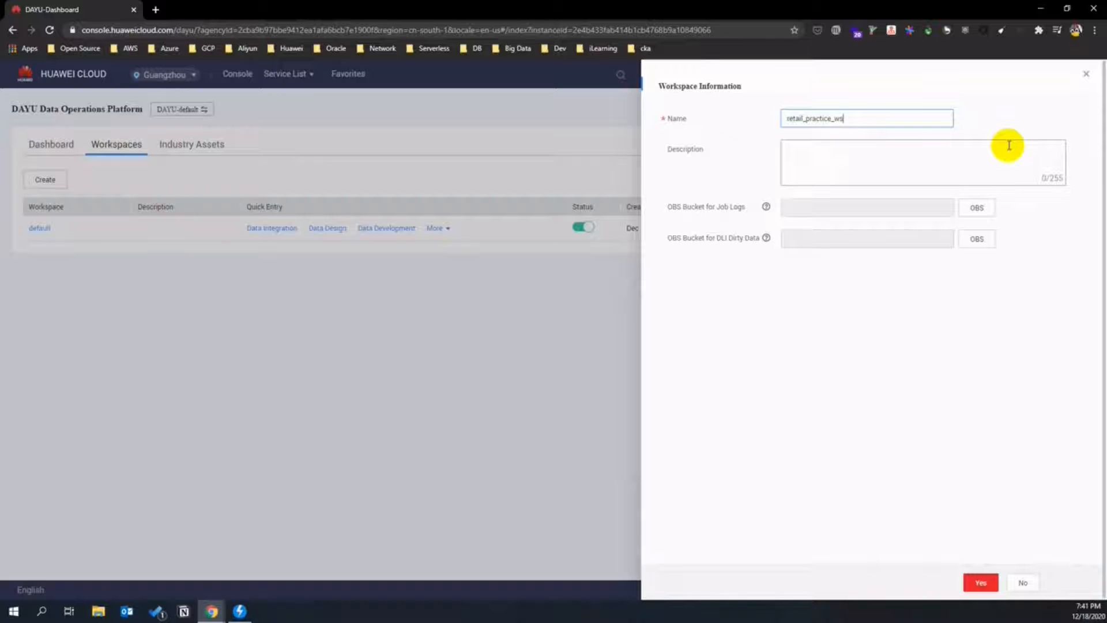
{"action": "left_click", "coordinate": [990, 211]}
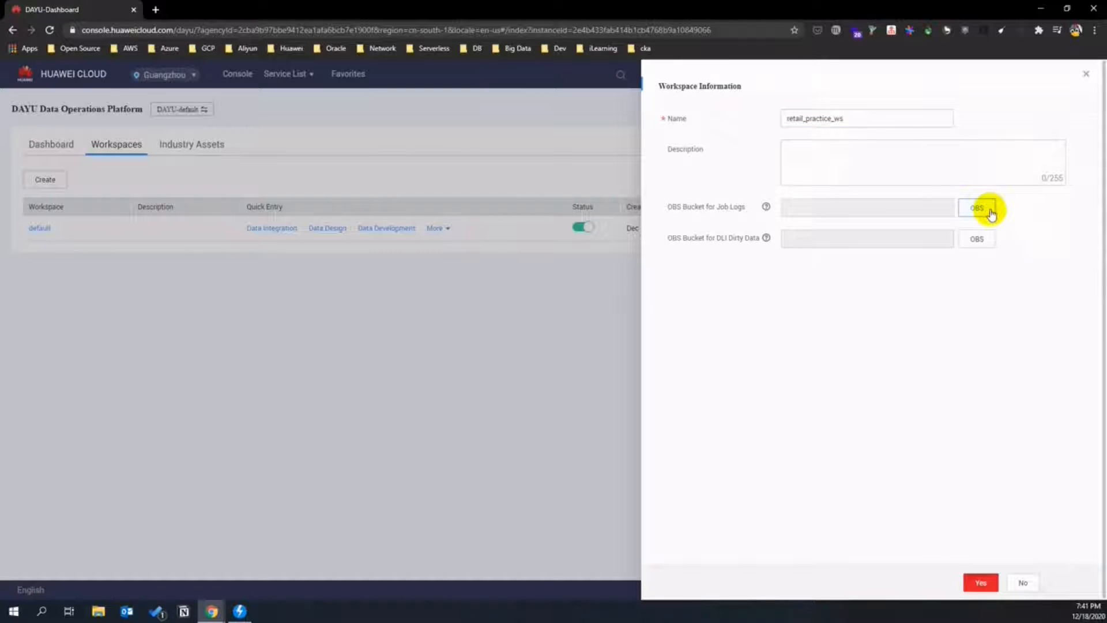
{"action": "left_click", "coordinate": [978, 209]}
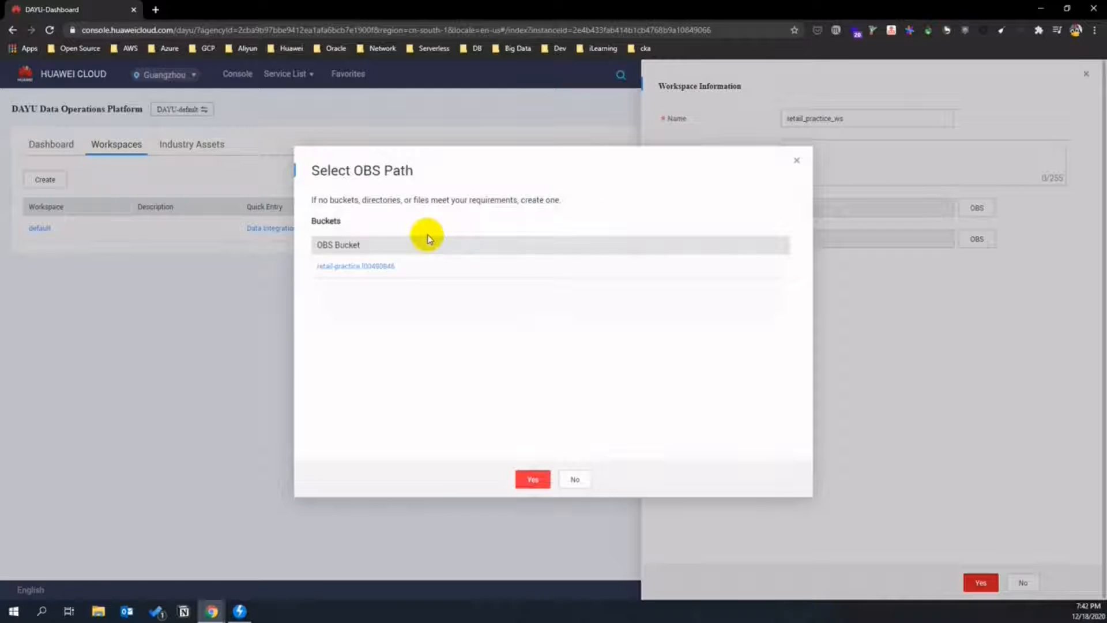
{"action": "left_click", "coordinate": [363, 265]}
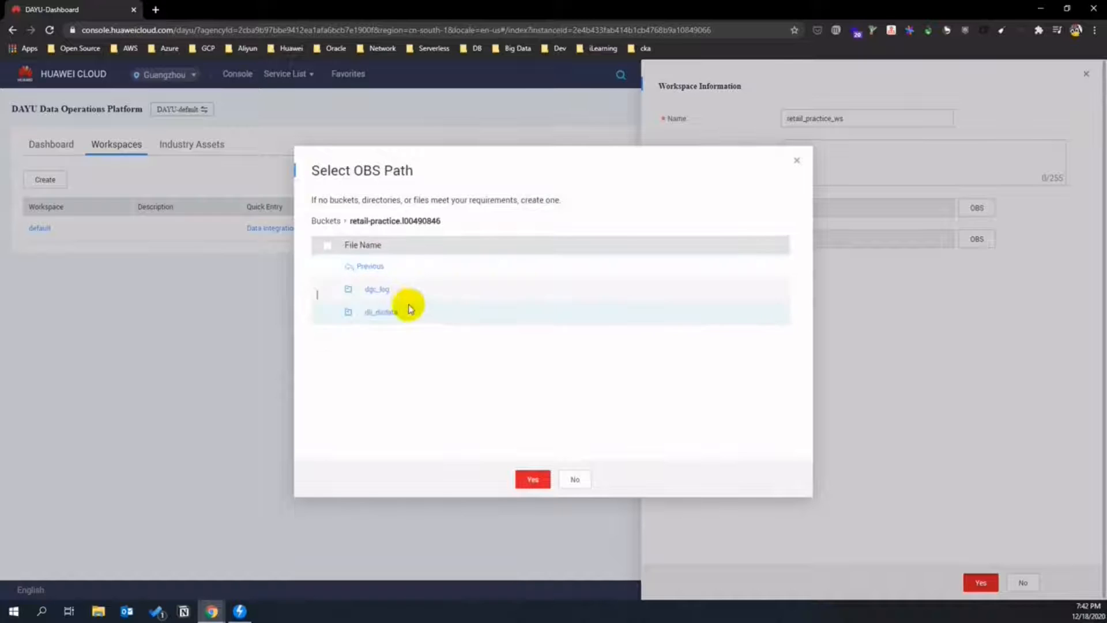
{"action": "left_click", "coordinate": [379, 290]}
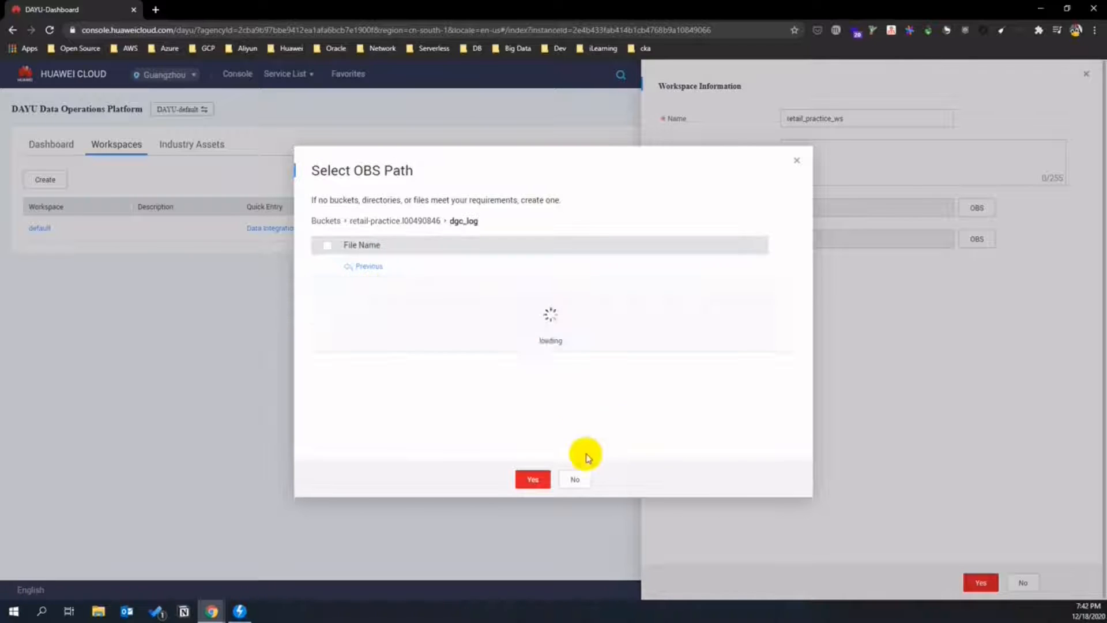
{"action": "left_click", "coordinate": [532, 479]}
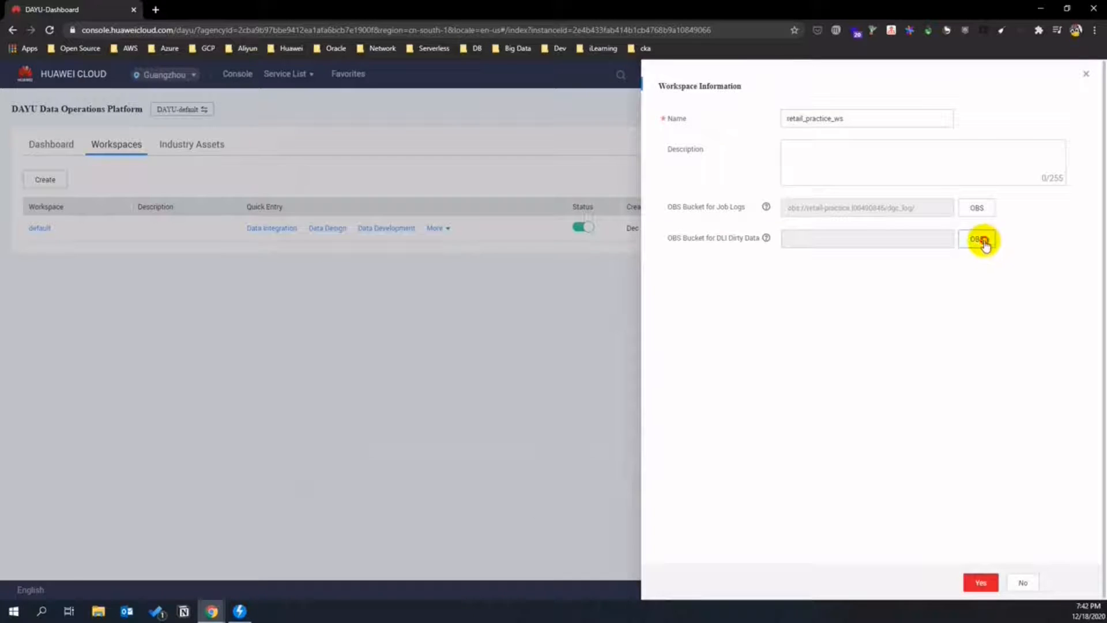
{"action": "left_click", "coordinate": [984, 243]}
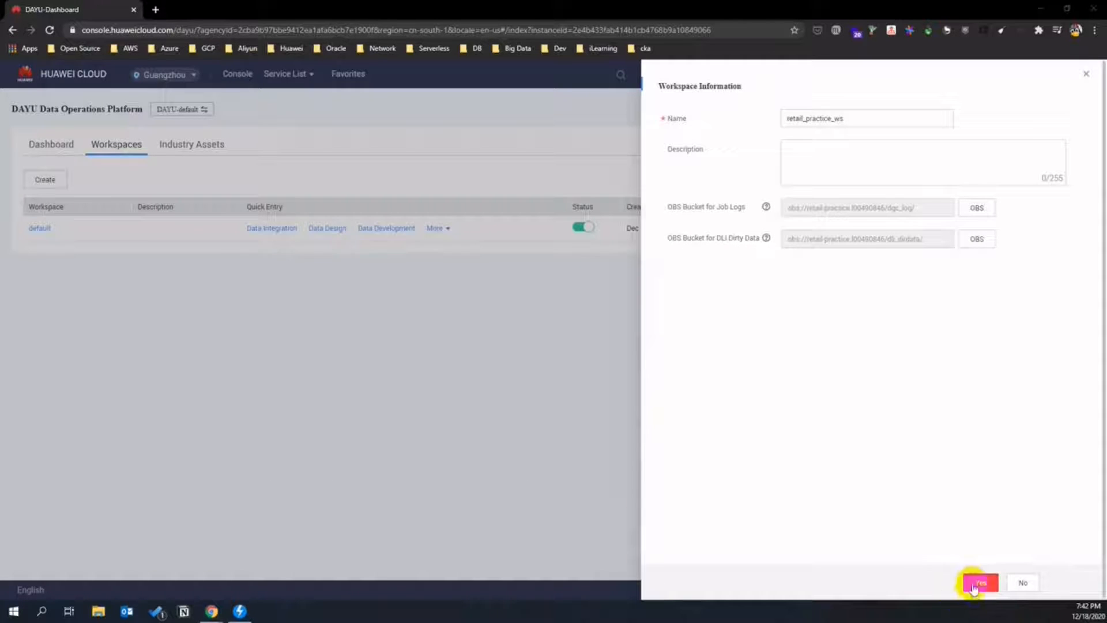
{"action": "left_click", "coordinate": [976, 586]}
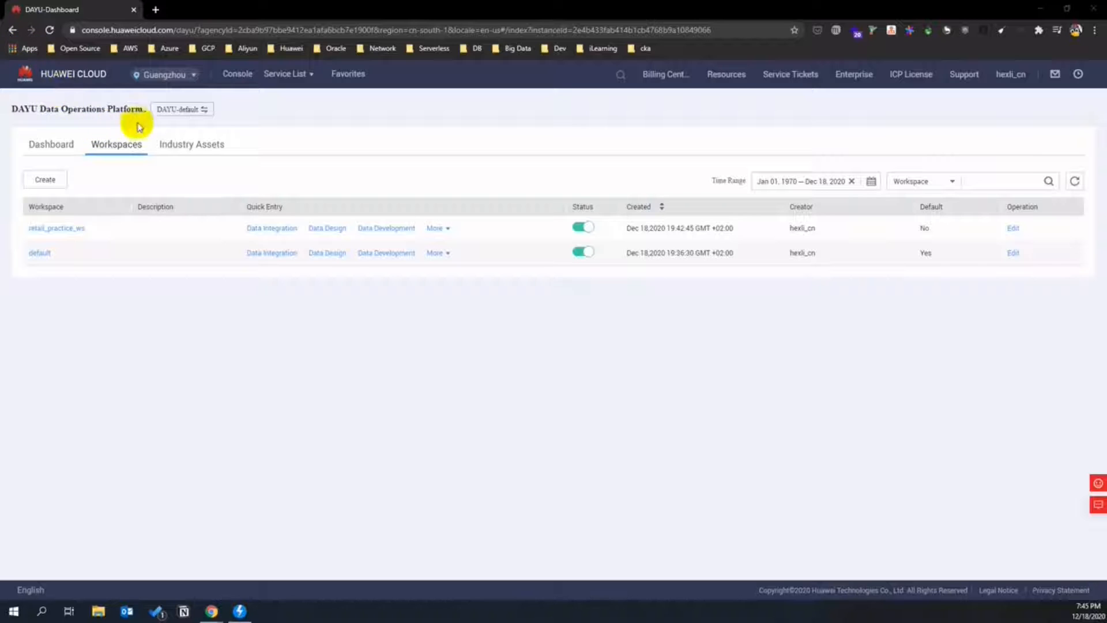
- Go to Relational Database Service and begin buying a new DB instance
{"action": "left_click", "coordinate": [287, 75]}
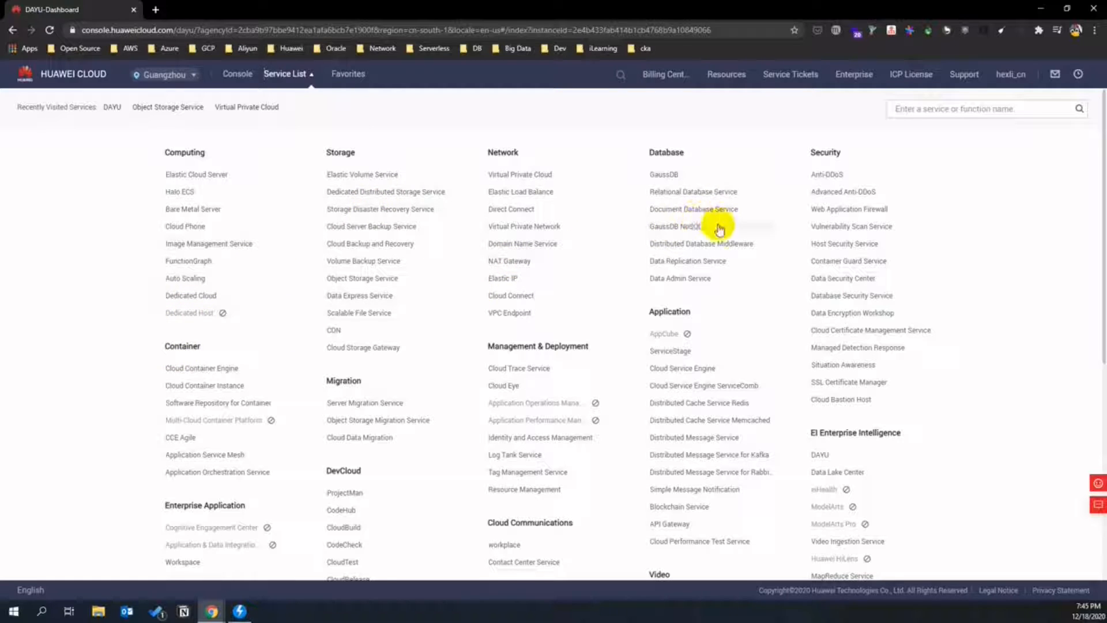
{"action": "left_click", "coordinate": [708, 192]}
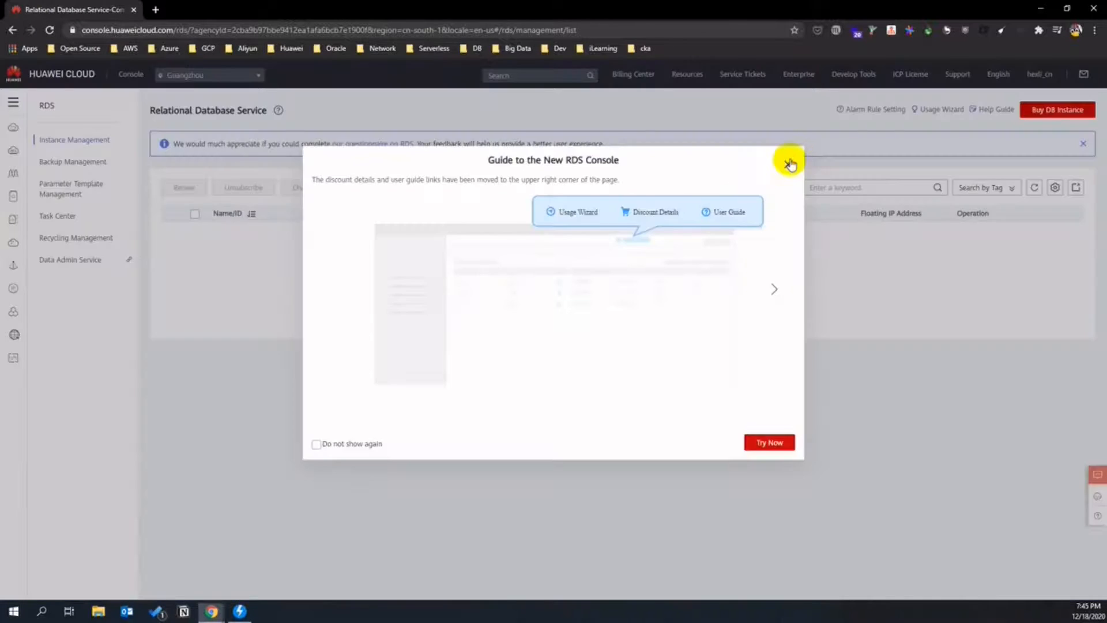
{"action": "left_click", "coordinate": [785, 161]}
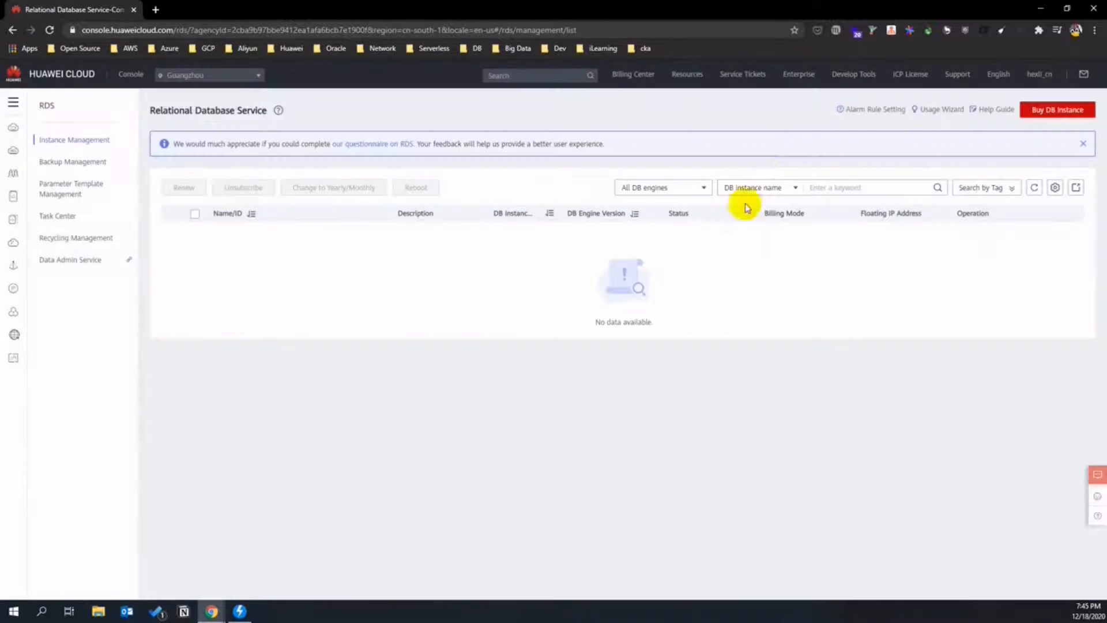
{"action": "left_click", "coordinate": [1054, 109]}
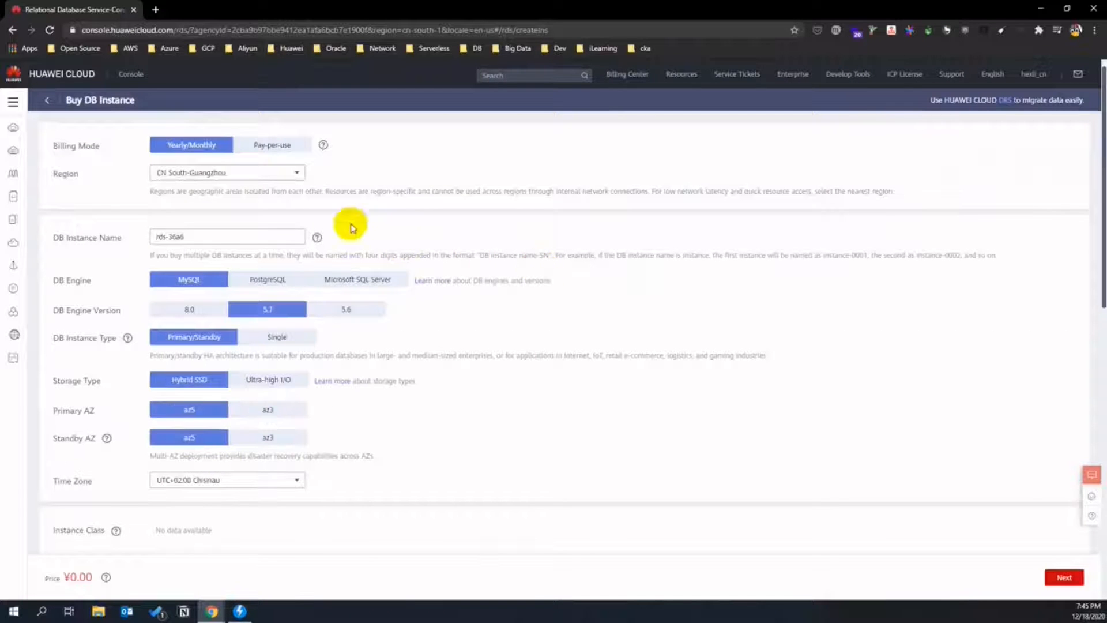
- Set pay-per-use billing, name the instance rds-ds-retail, and choose single-node deployment
{"action": "left_click", "coordinate": [279, 155]}
{"action": "left_click", "coordinate": [191, 236]}
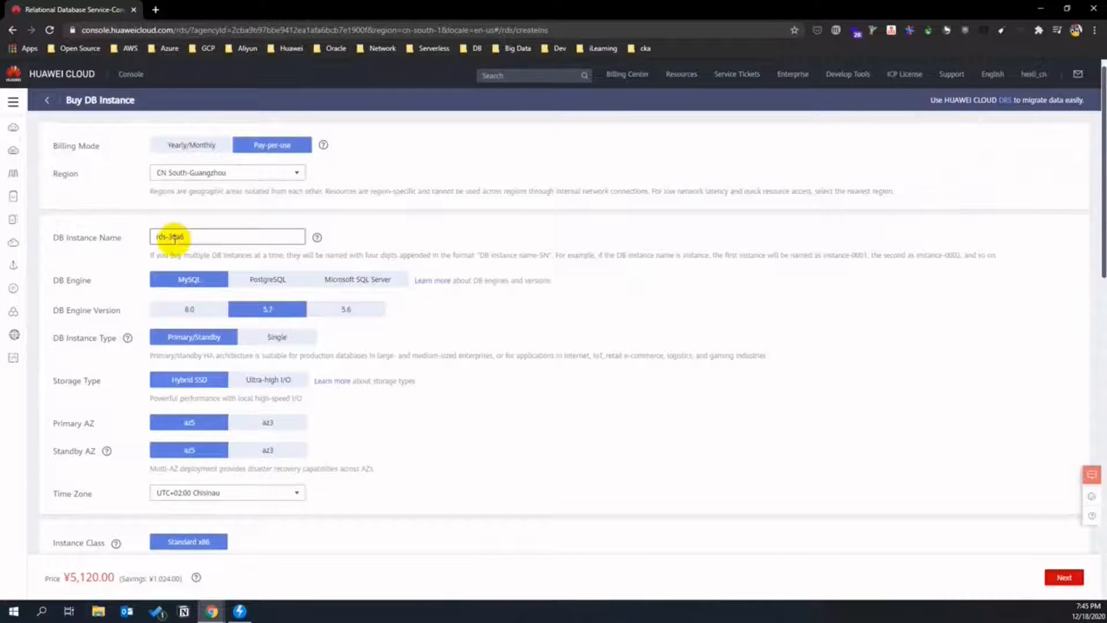
{"action": "left_click_drag", "start_coordinate": [168, 237], "coordinate": [217, 236]}
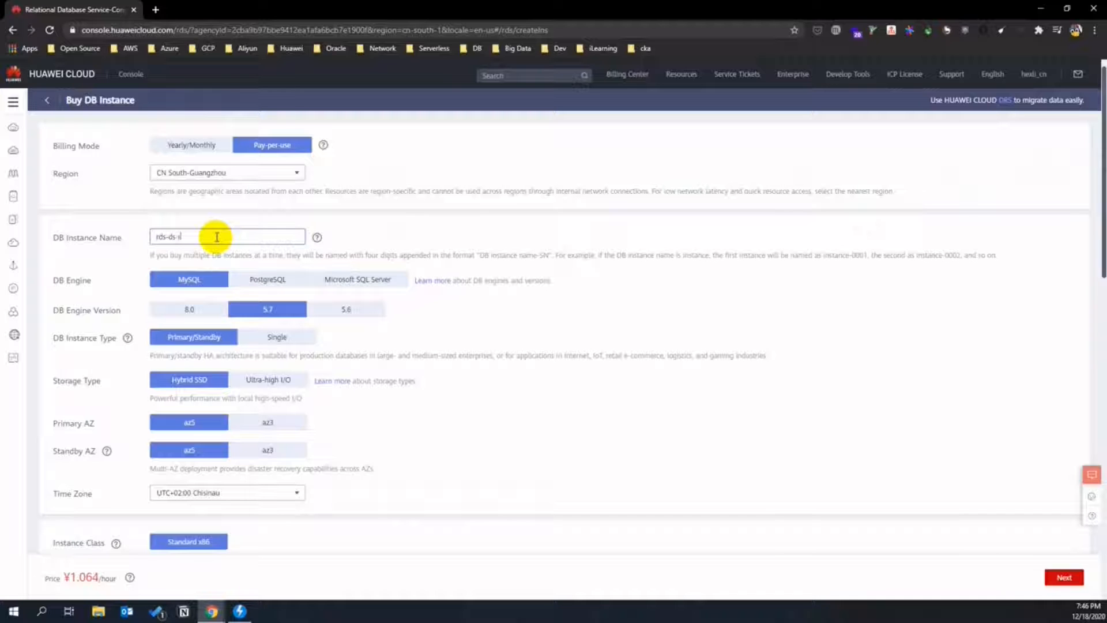
{"action": "left_click", "coordinate": [299, 340]}
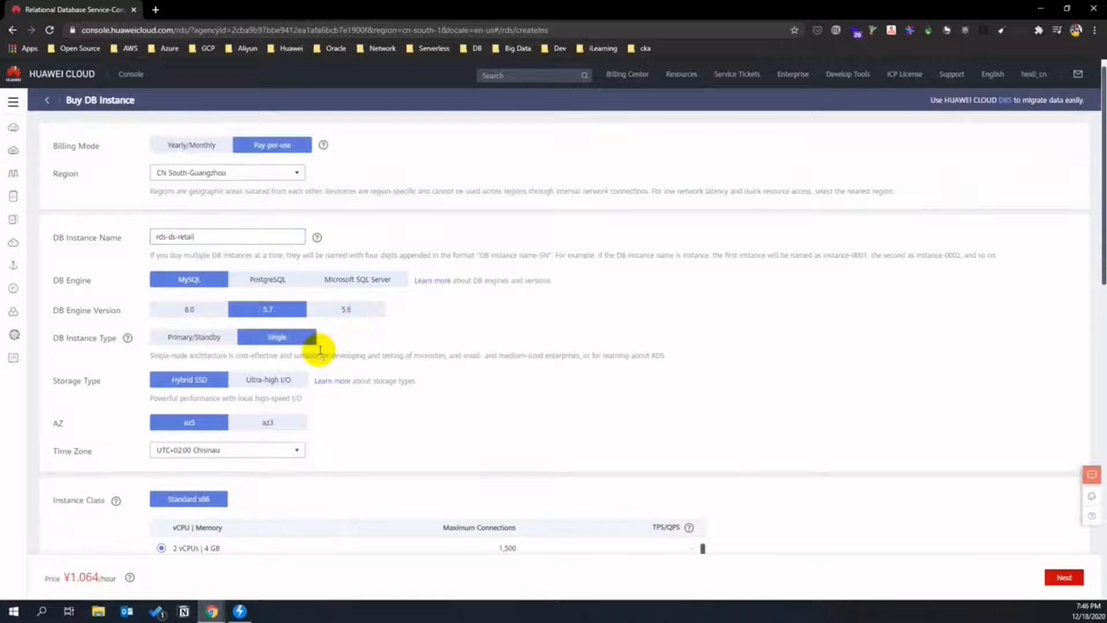
{"action": "scroll", "coordinate": [346, 415], "scroll_direction": "down", "scroll_amount": 1}
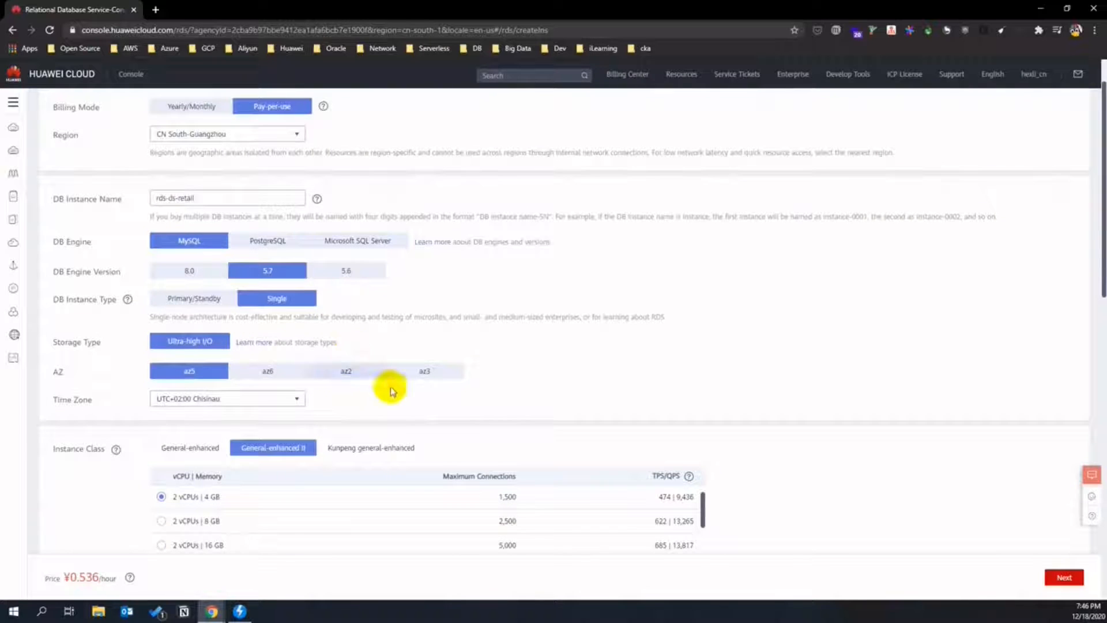
{"action": "scroll", "coordinate": [364, 390], "scroll_direction": "down", "scroll_amount": 2}
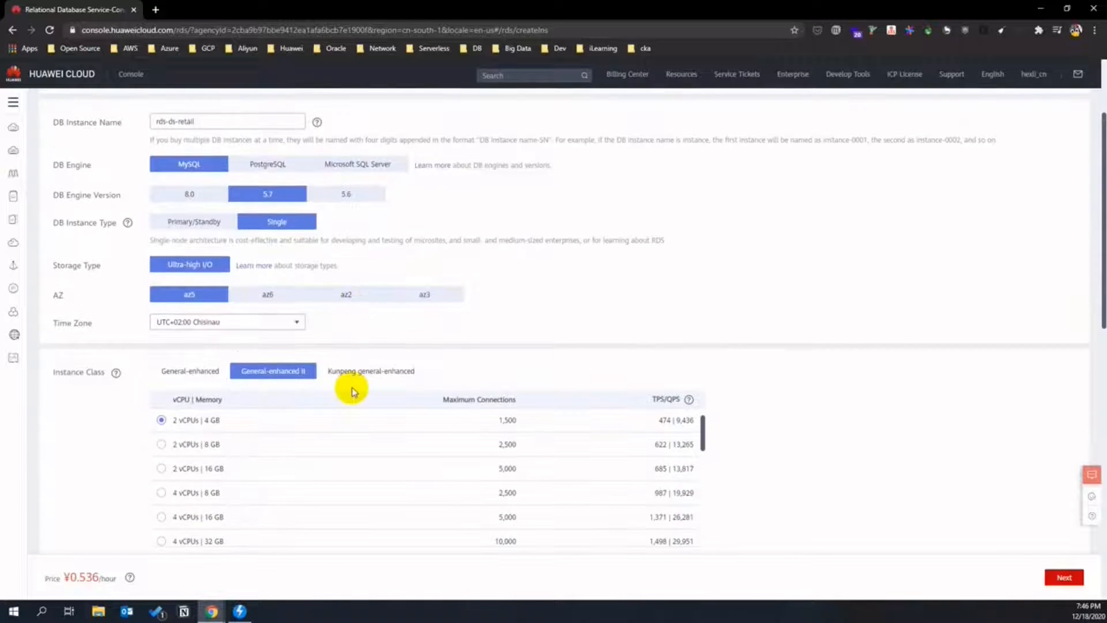
{"action": "scroll", "coordinate": [354, 372], "scroll_direction": "up", "scroll_amount": 2}
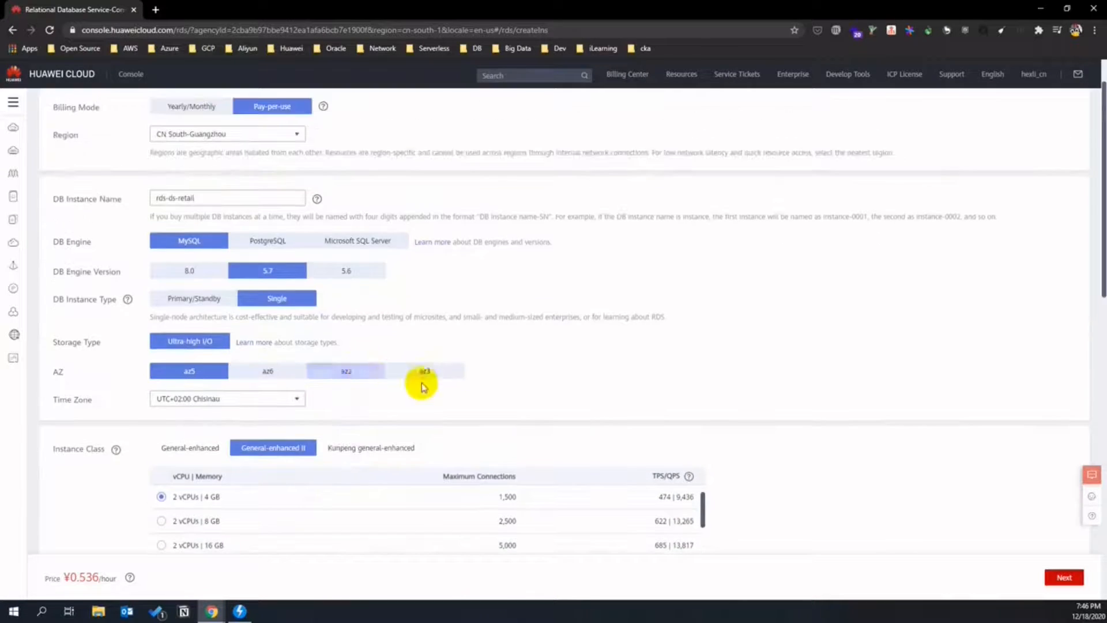
{"action": "scroll", "coordinate": [453, 382], "scroll_direction": "down", "scroll_amount": 3}
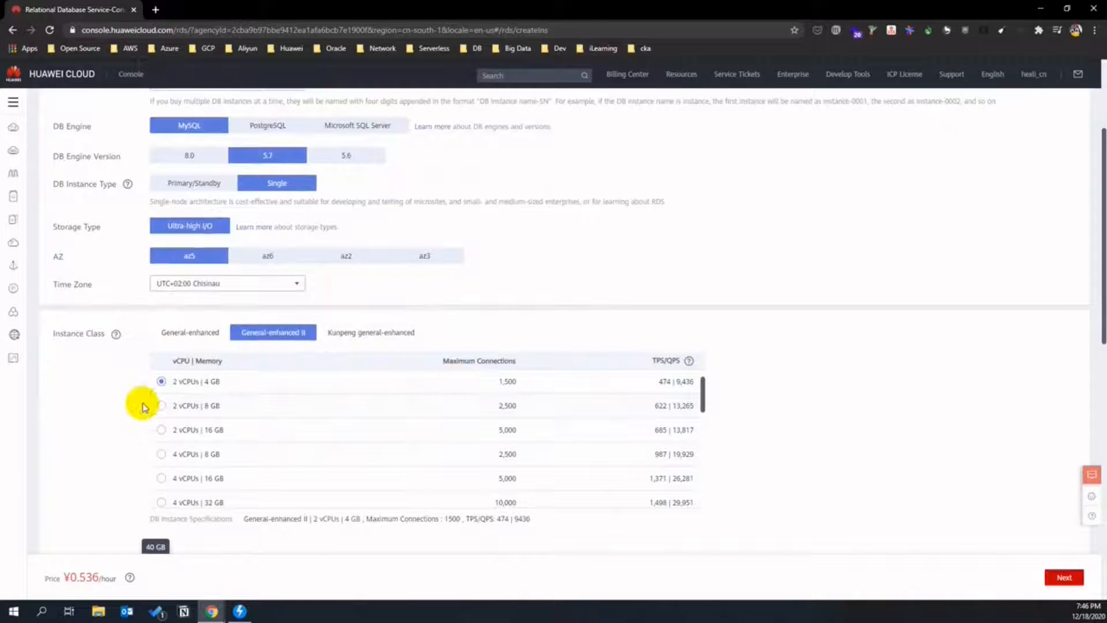
{"action": "scroll", "coordinate": [139, 406], "scroll_direction": "down", "scroll_amount": 7}
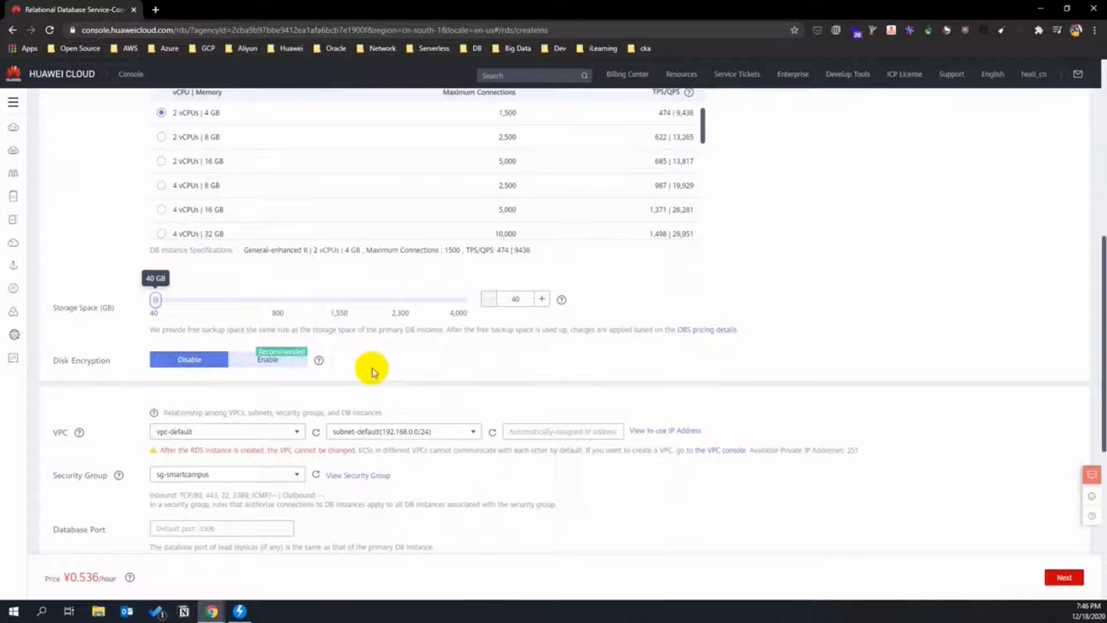
- Place the database in vpc-smartcampus with subnet subnet-smartcampus
{"action": "scroll", "coordinate": [254, 413], "scroll_direction": "down", "scroll_amount": 2}
{"action": "left_click", "coordinate": [297, 354]}
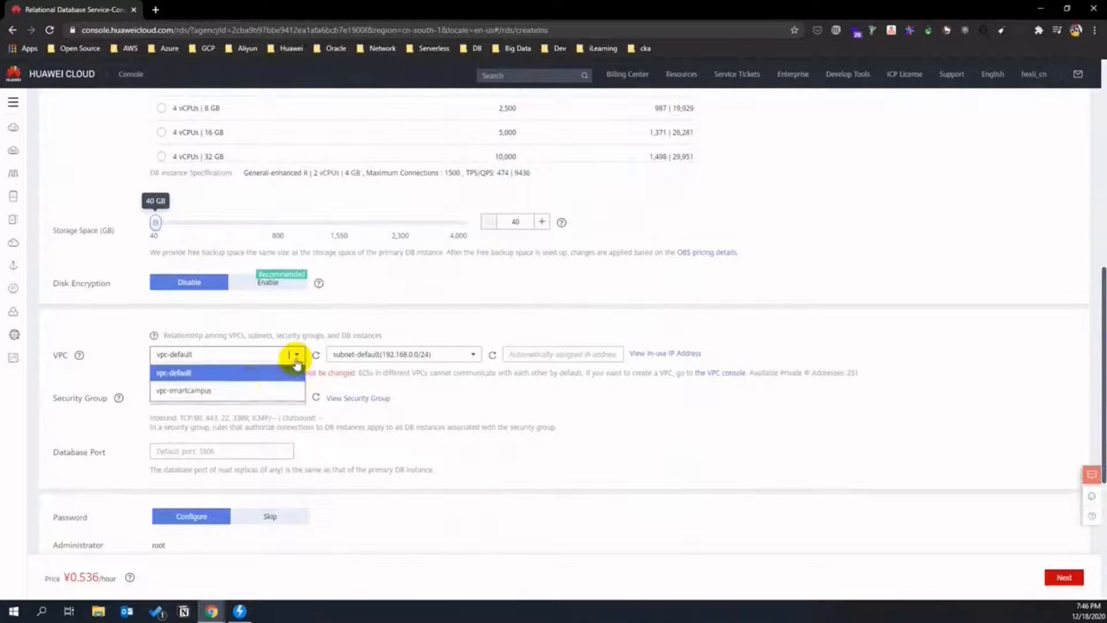
{"action": "left_click", "coordinate": [247, 391]}
{"action": "left_click", "coordinate": [439, 355]}
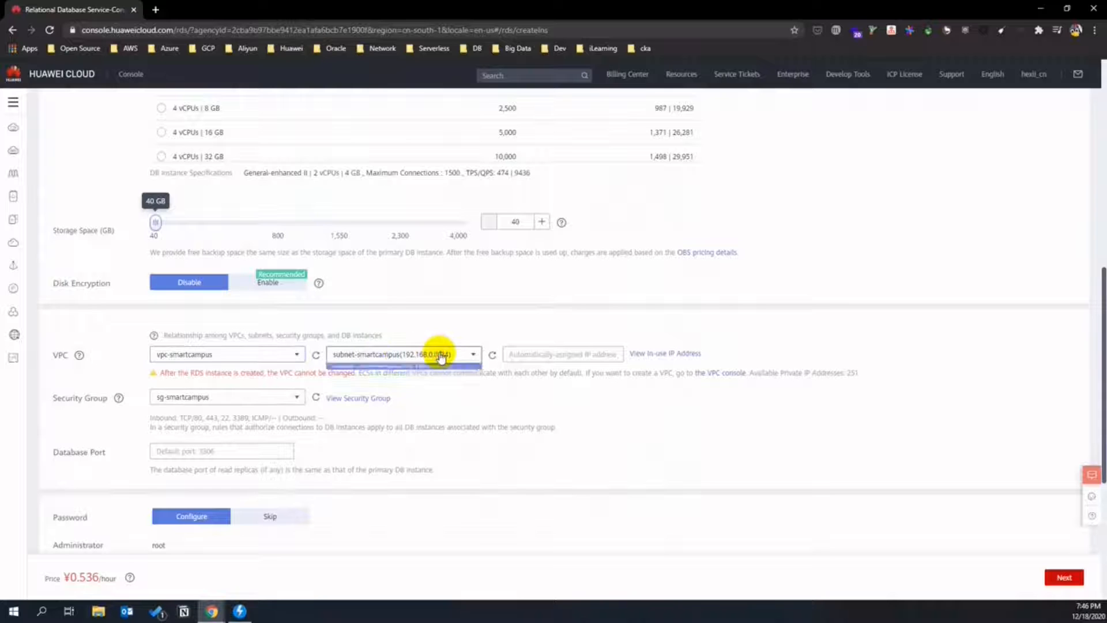
{"action": "left_click", "coordinate": [440, 365]}
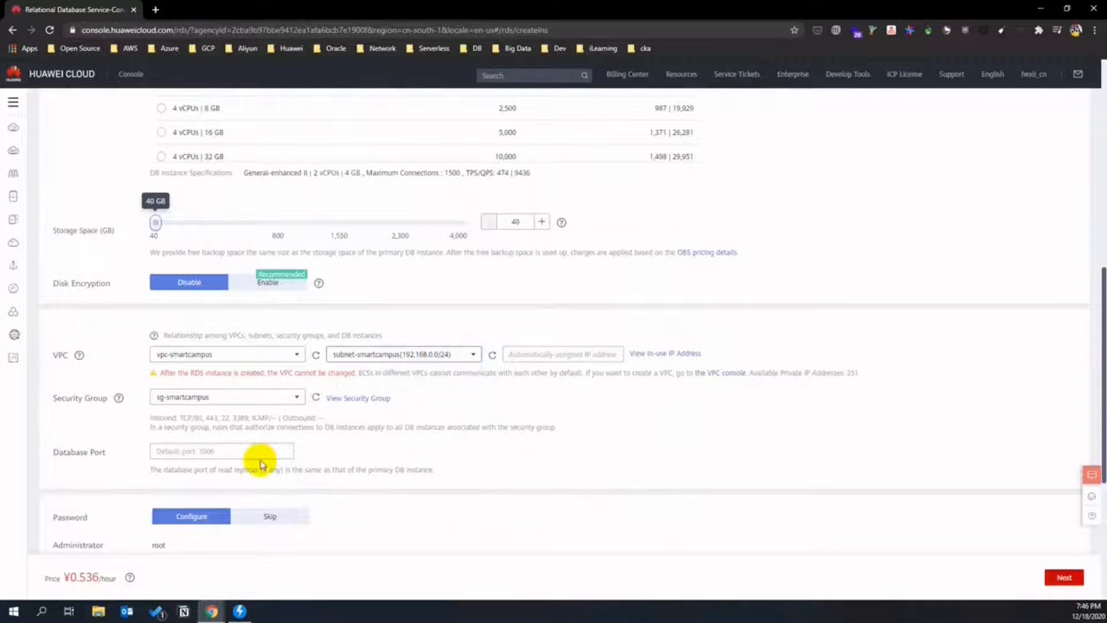
{"action": "scroll", "coordinate": [260, 461], "scroll_direction": "down", "scroll_amount": 4}
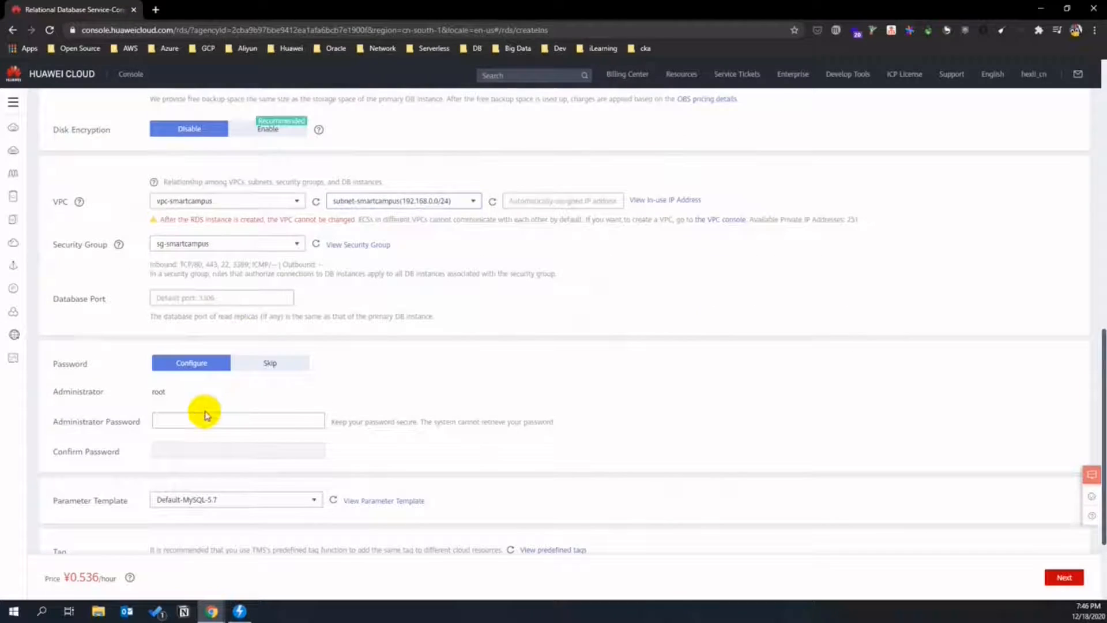
- Enter and confirm the administrator password, then review and submit the rds-ds-retail order
{"action": "left_click", "coordinate": [208, 418]}
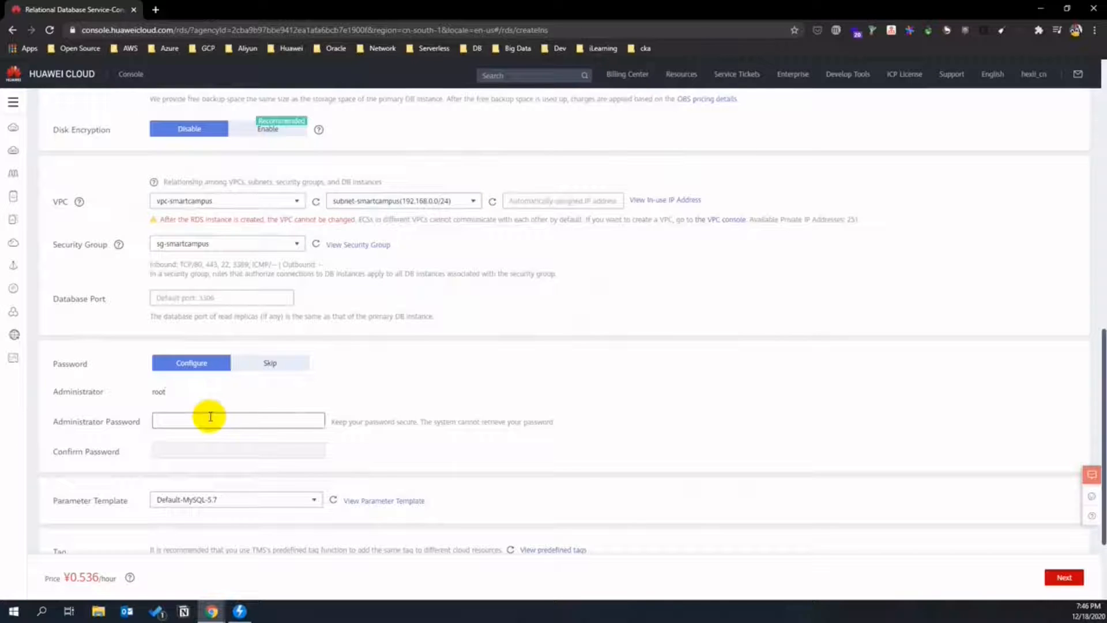
{"action": "key", "text": "Tab"}
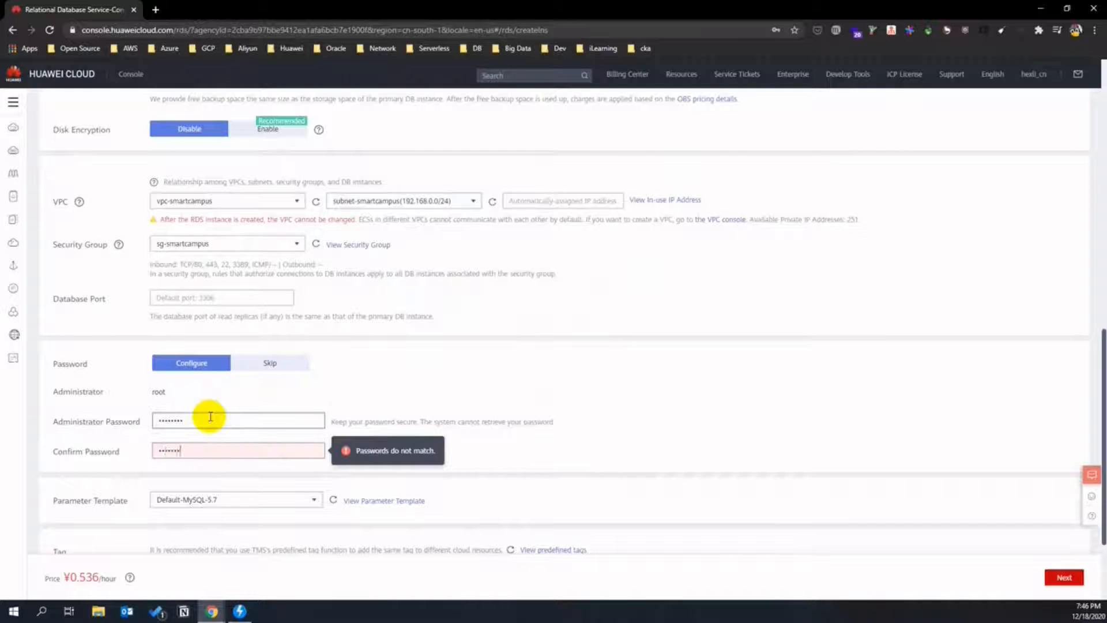
{"action": "scroll", "coordinate": [346, 415], "scroll_direction": "down", "scroll_amount": 2}
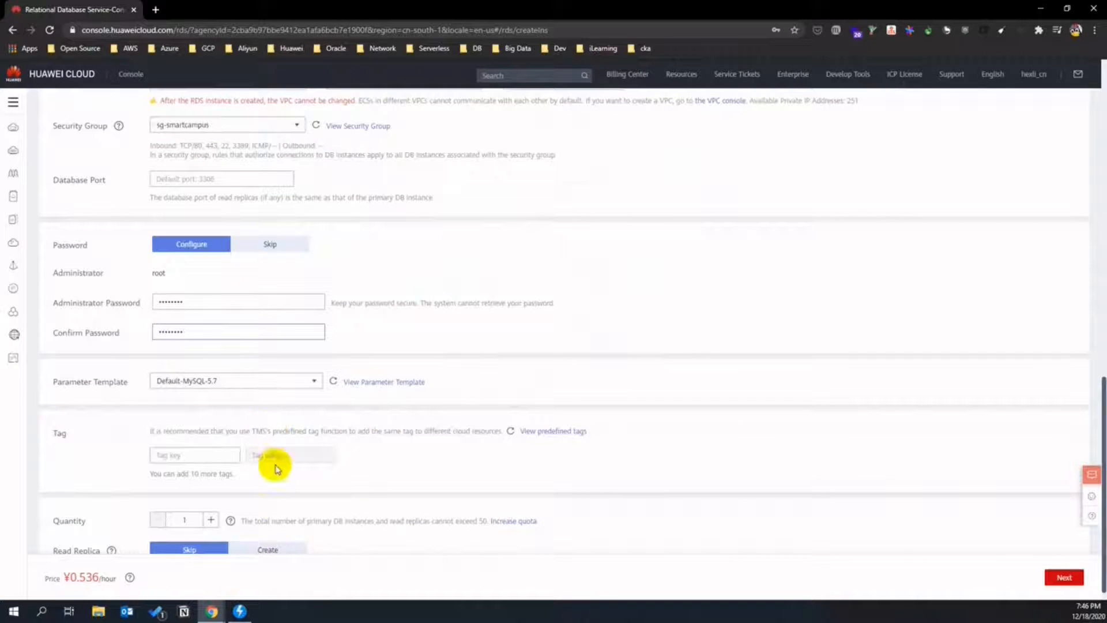
{"action": "left_click", "coordinate": [1076, 578]}
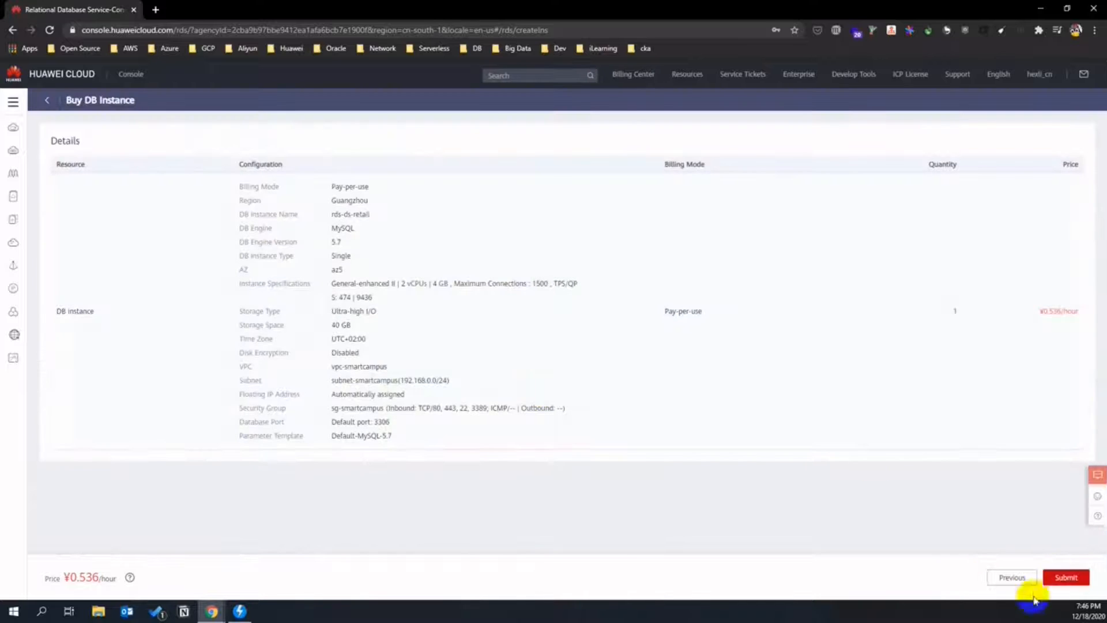
{"action": "left_click", "coordinate": [1065, 577]}
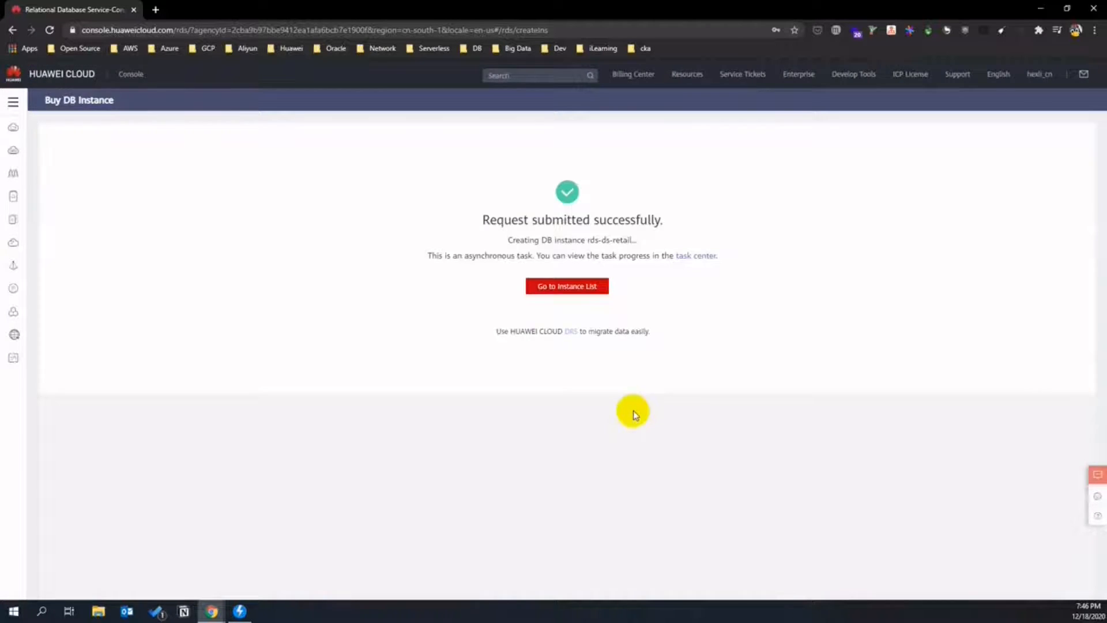
- Check rds-ds-retail in the DB instance list, then go to Data Lake Insight
{"action": "left_click", "coordinate": [586, 291]}
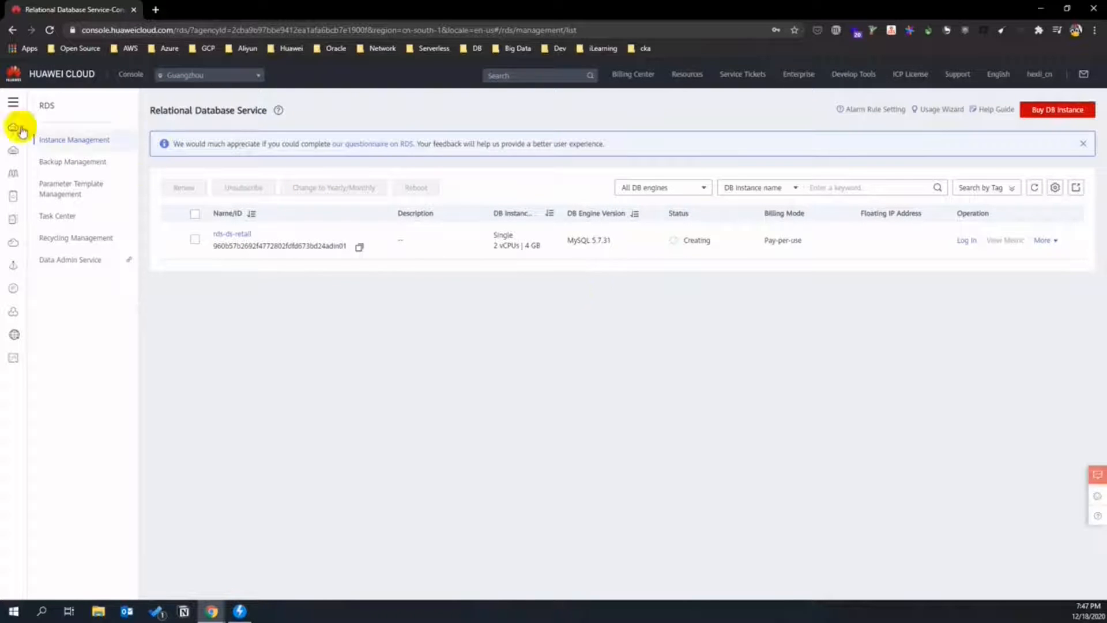
{"action": "left_click", "coordinate": [13, 104]}
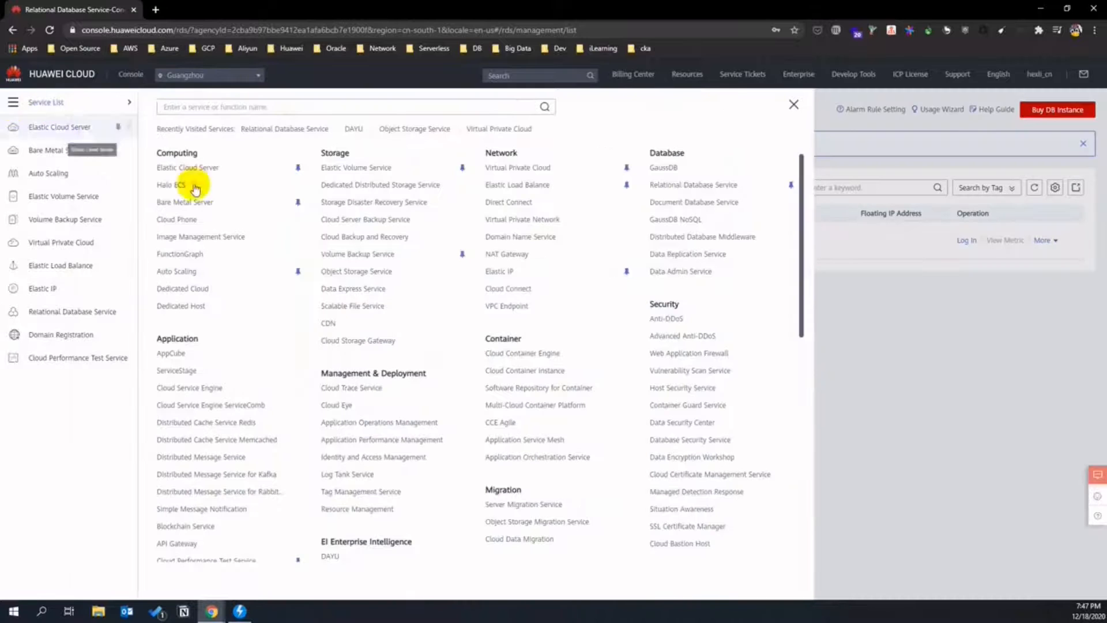
{"action": "scroll", "coordinate": [407, 330], "scroll_direction": "down", "scroll_amount": 3}
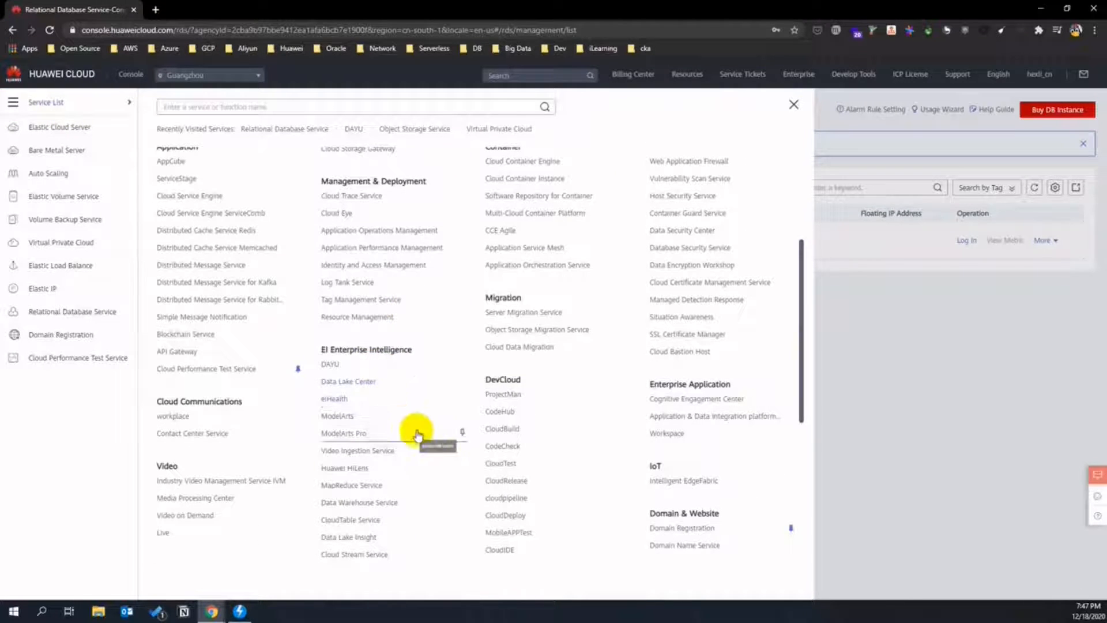
{"action": "scroll", "coordinate": [426, 453], "scroll_direction": "down", "scroll_amount": 1}
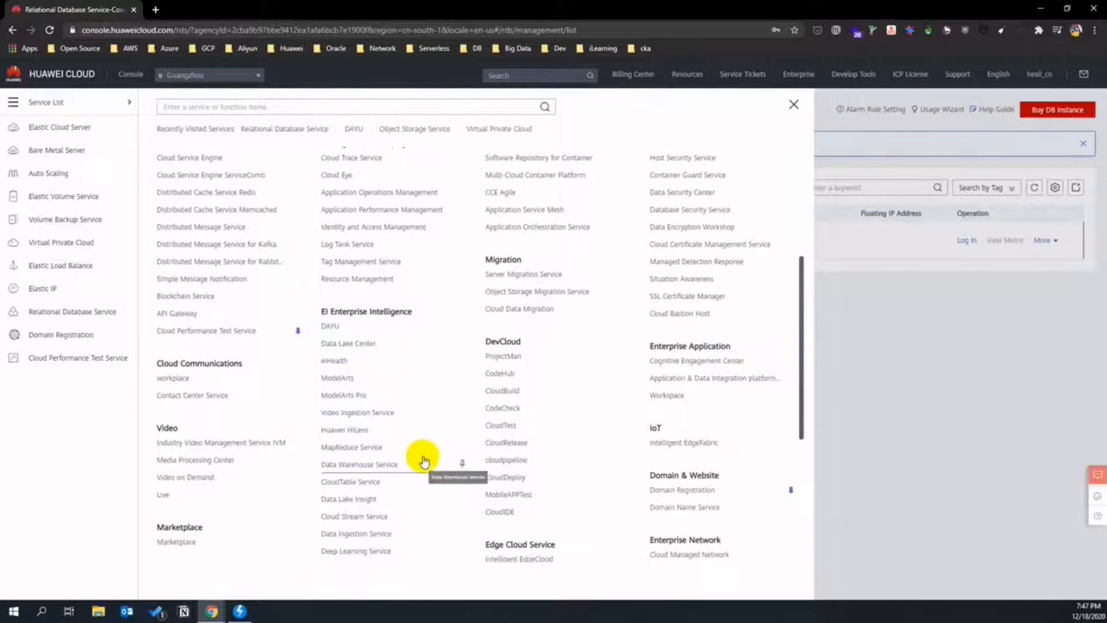
{"action": "scroll", "coordinate": [417, 480], "scroll_direction": "down", "scroll_amount": 1}
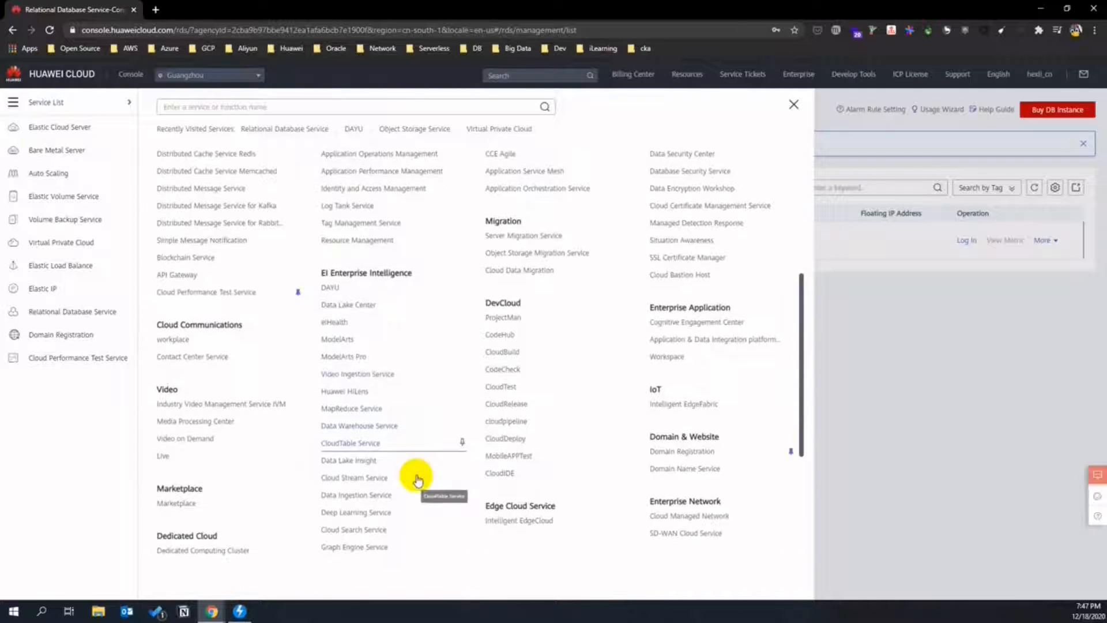
{"action": "left_click", "coordinate": [371, 460]}
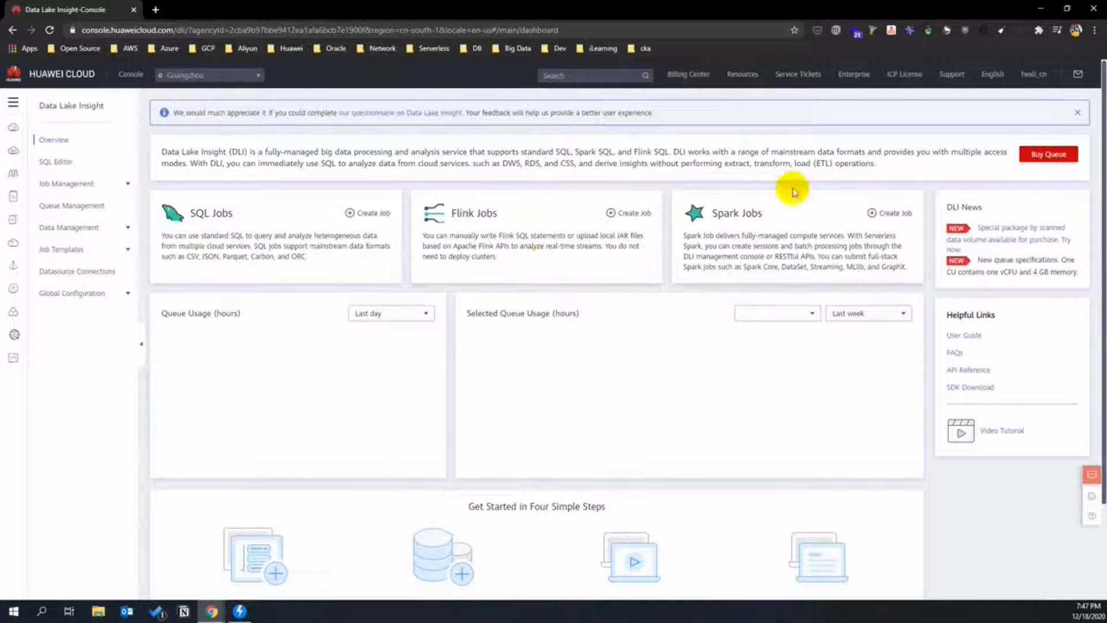
- Buy a pay-per-use queue named dgc_dli, agreeing to the privacy statements and submitting the order
{"action": "left_click", "coordinate": [1041, 155]}
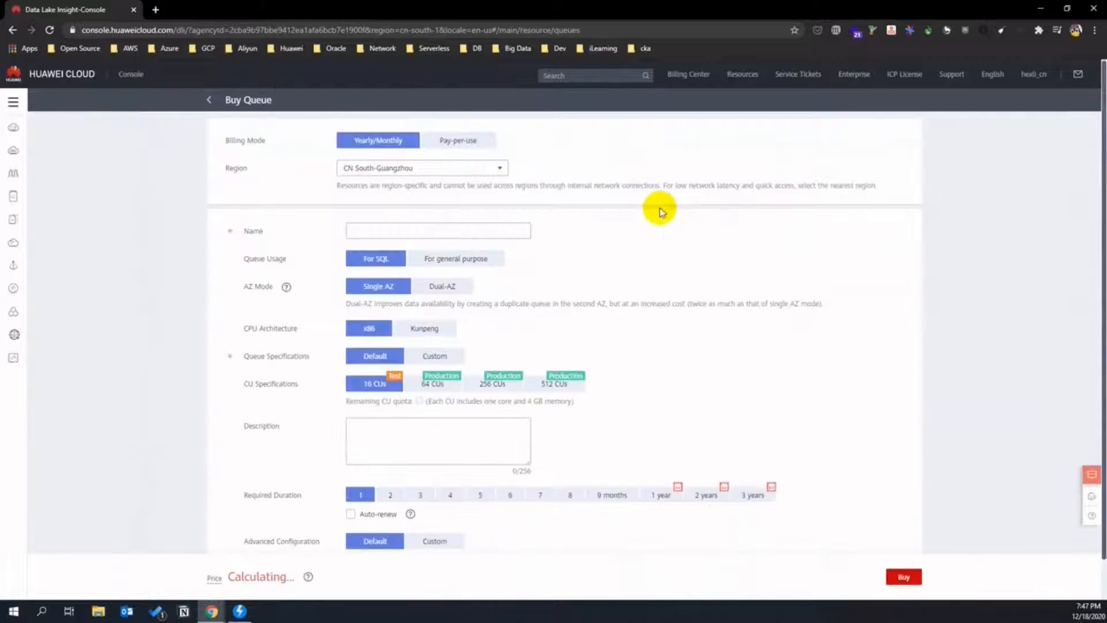
{"action": "left_click", "coordinate": [459, 140]}
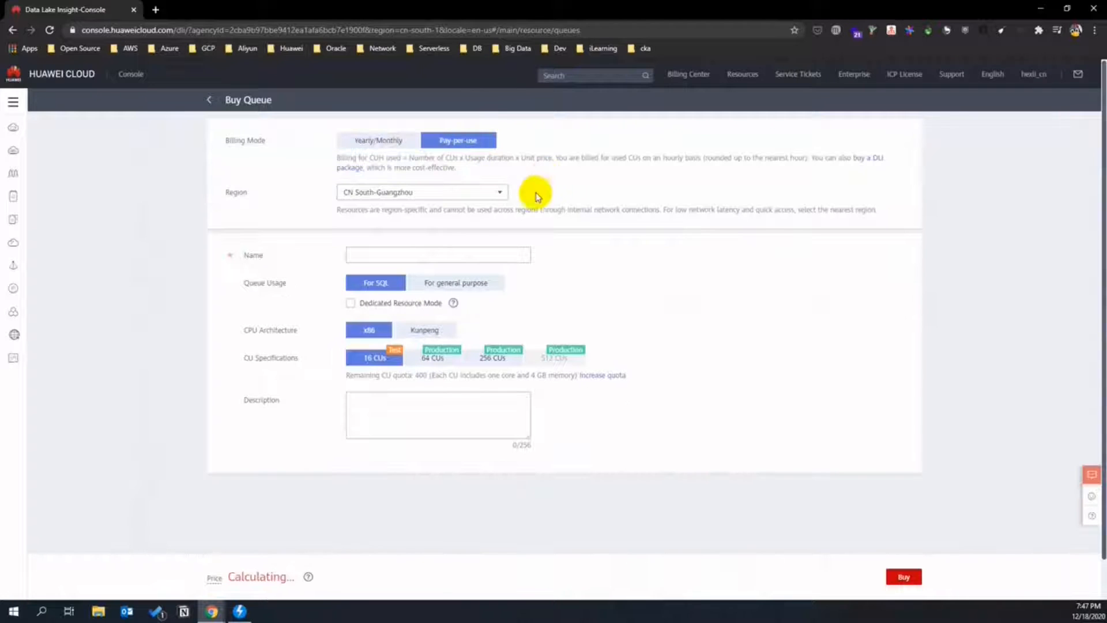
{"action": "left_click", "coordinate": [379, 254]}
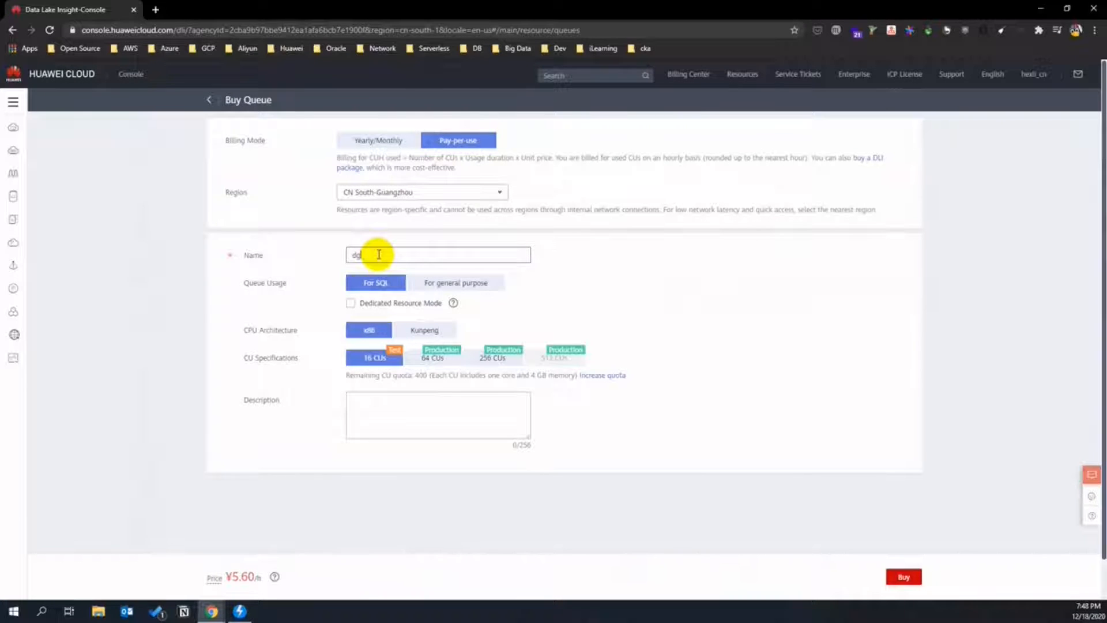
{"action": "type", "text": "dgc-dli"}
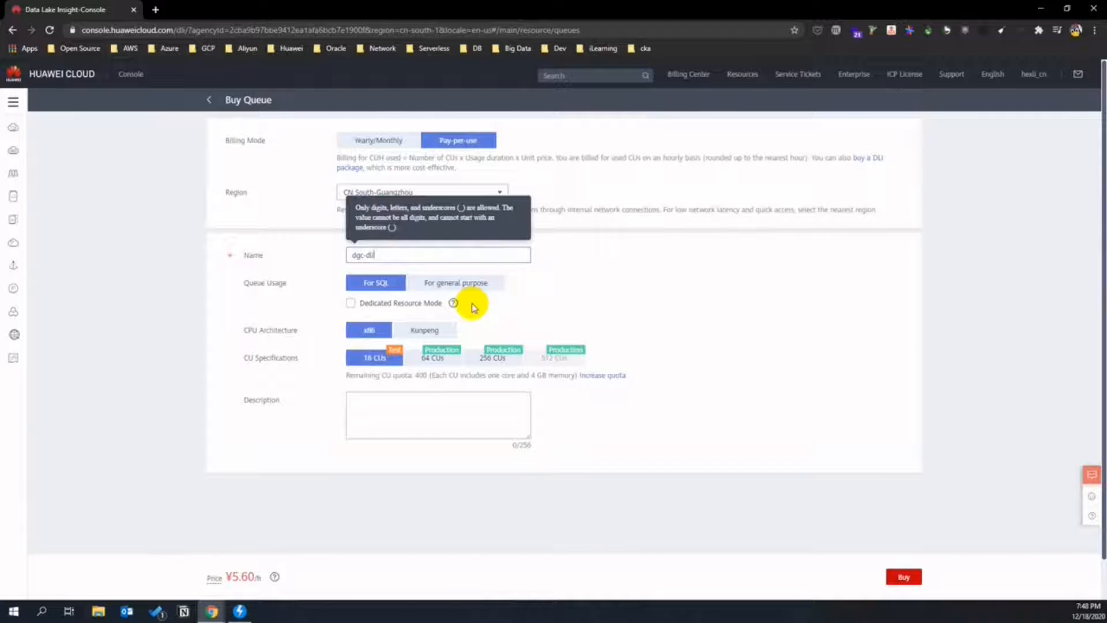
{"action": "left_click", "coordinate": [614, 460]}
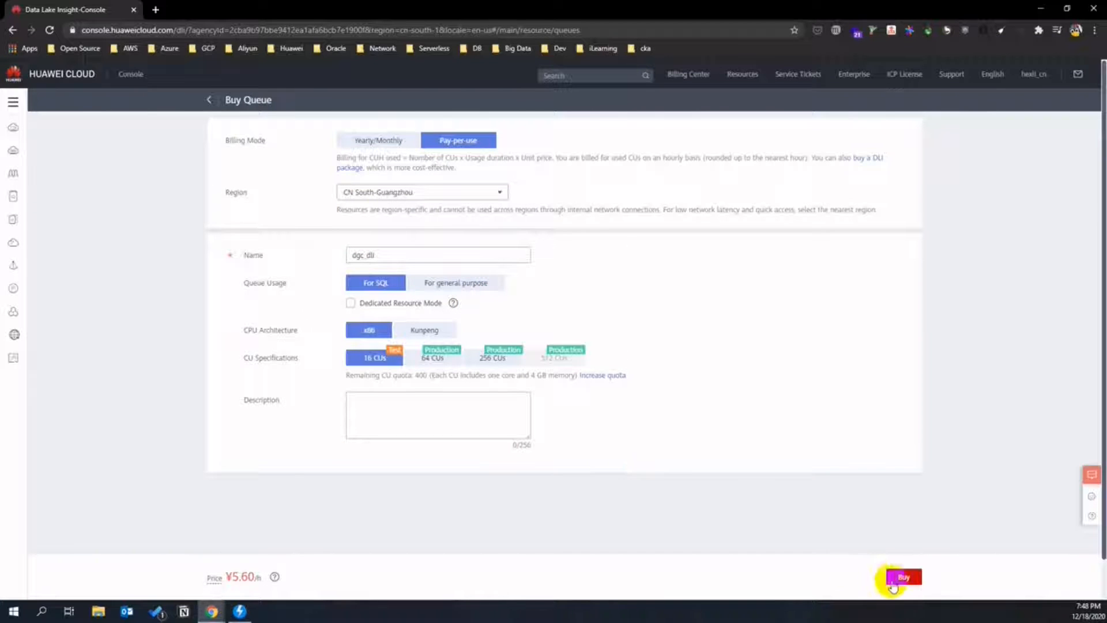
{"action": "left_click", "coordinate": [894, 582]}
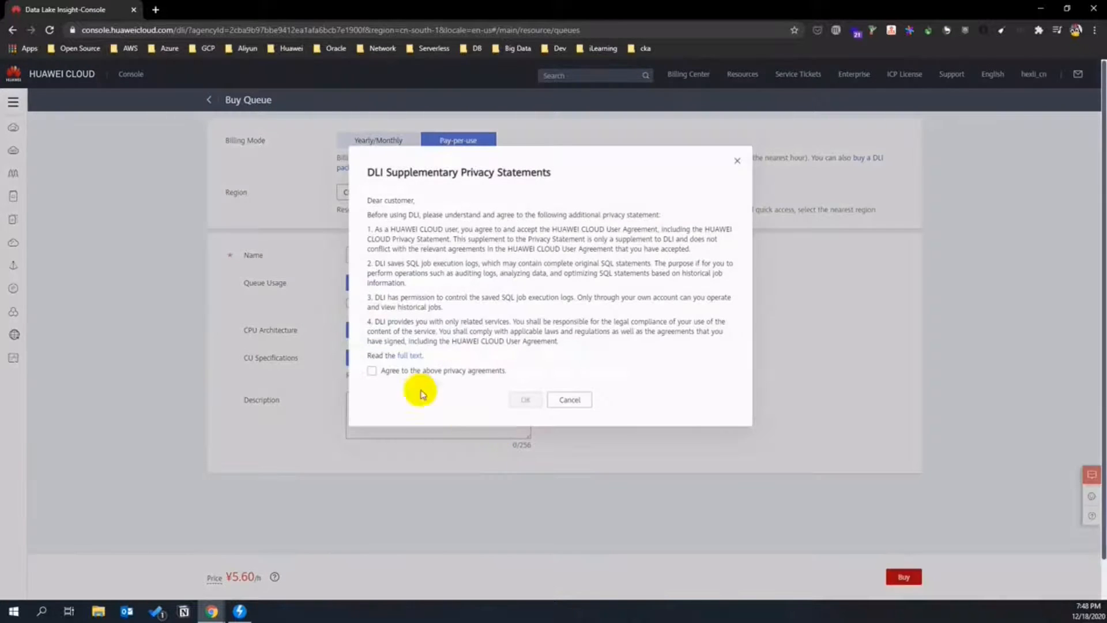
{"action": "left_click", "coordinate": [372, 370]}
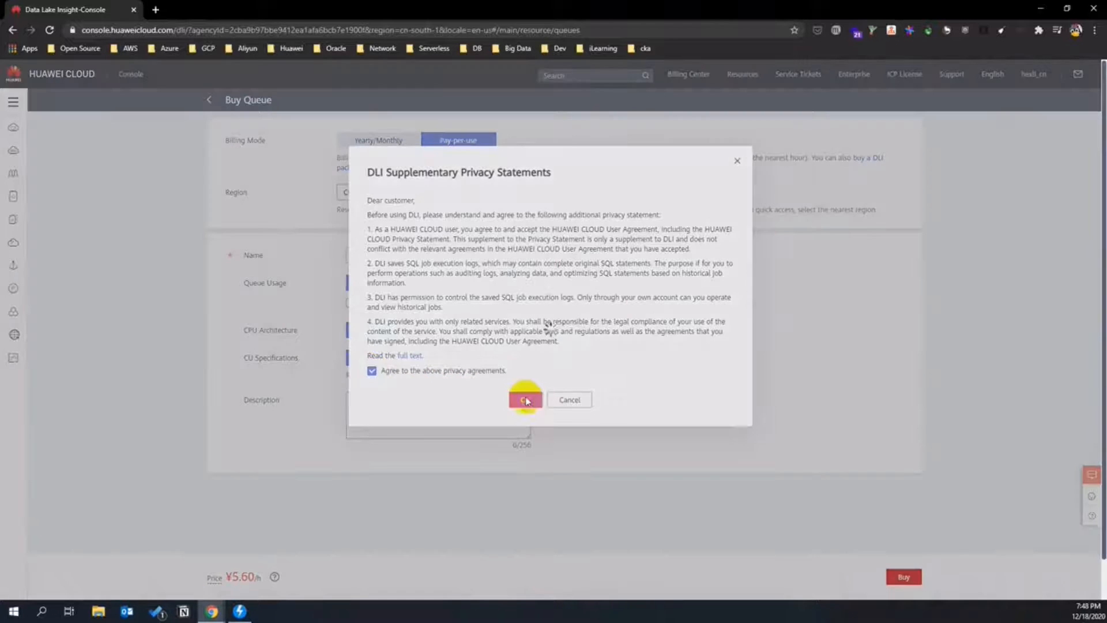
{"action": "left_click", "coordinate": [526, 401]}
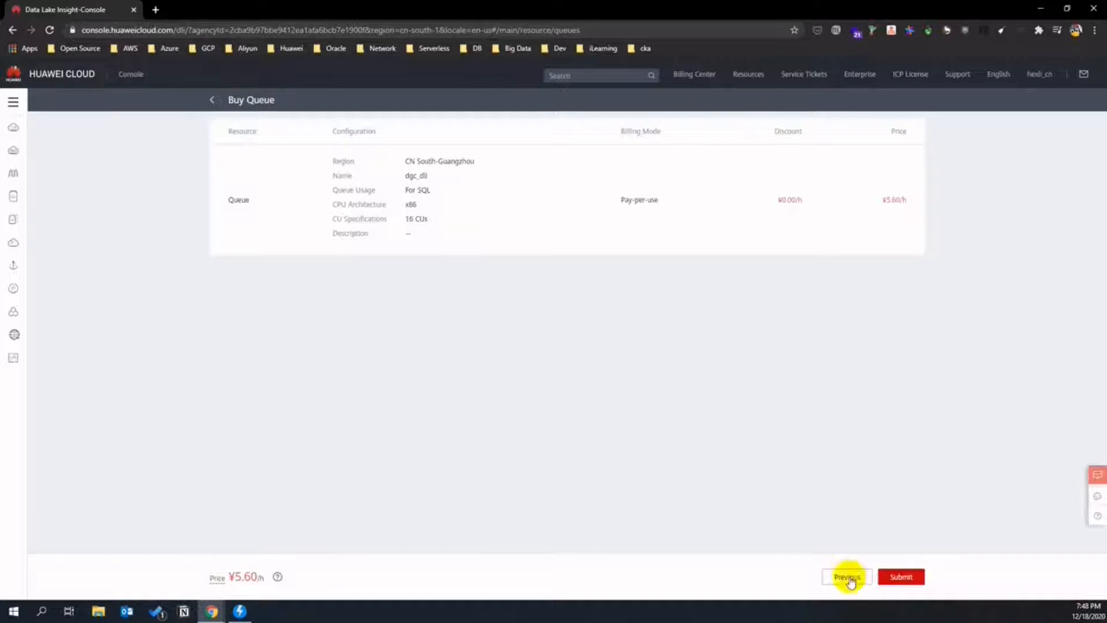
{"action": "left_click", "coordinate": [903, 577]}
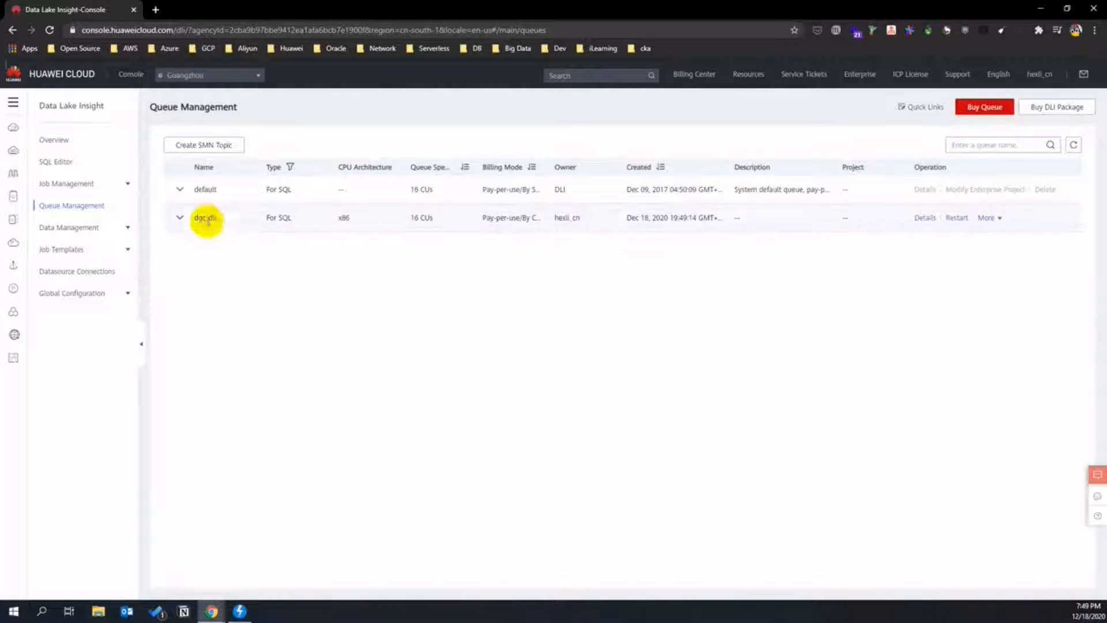
- Go to the Cloud Data Migration cluster management page
{"action": "left_click", "coordinate": [12, 102]}
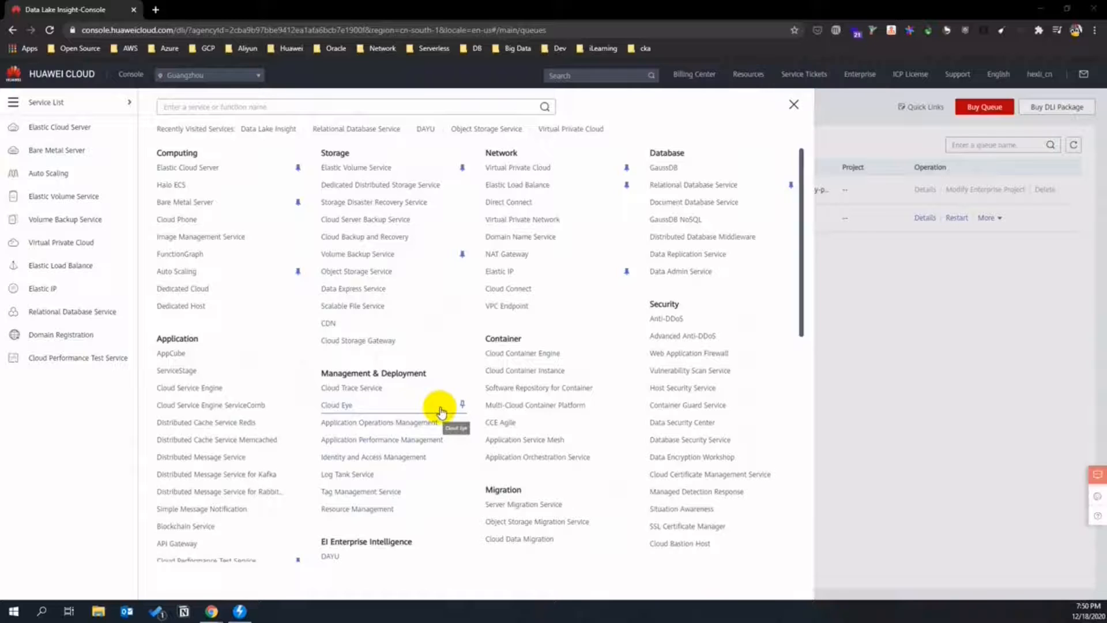
{"action": "scroll", "coordinate": [441, 410], "scroll_direction": "down", "scroll_amount": 2}
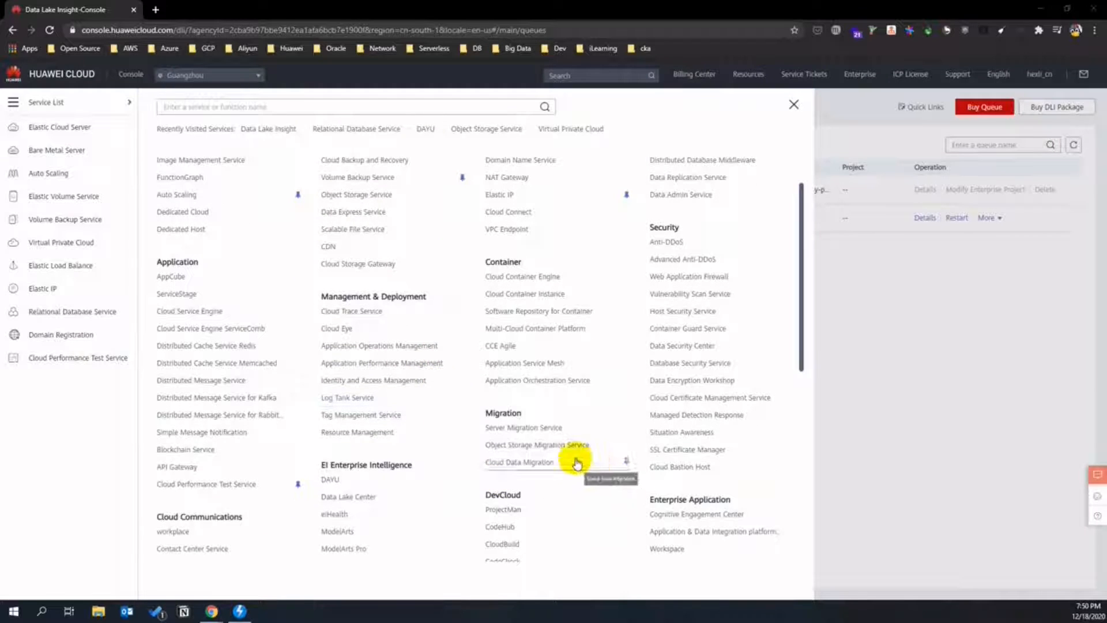
{"action": "left_click", "coordinate": [548, 462]}
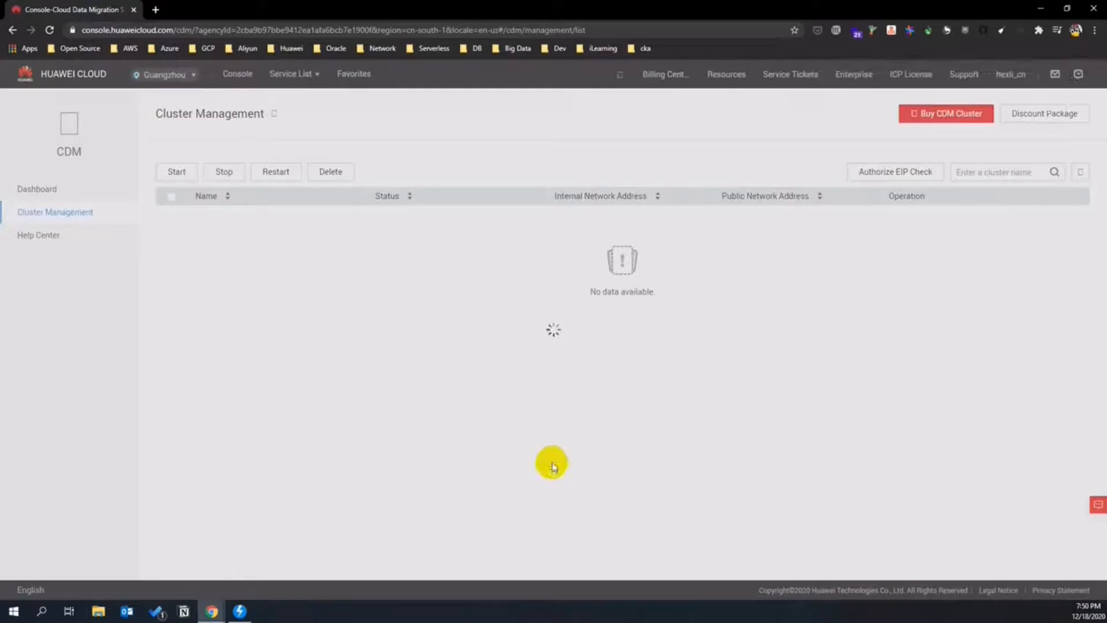
- Start a new CDM cluster purchase and rename the cluster to cdm-smartcampus-ordrid
{"action": "left_click", "coordinate": [957, 102]}
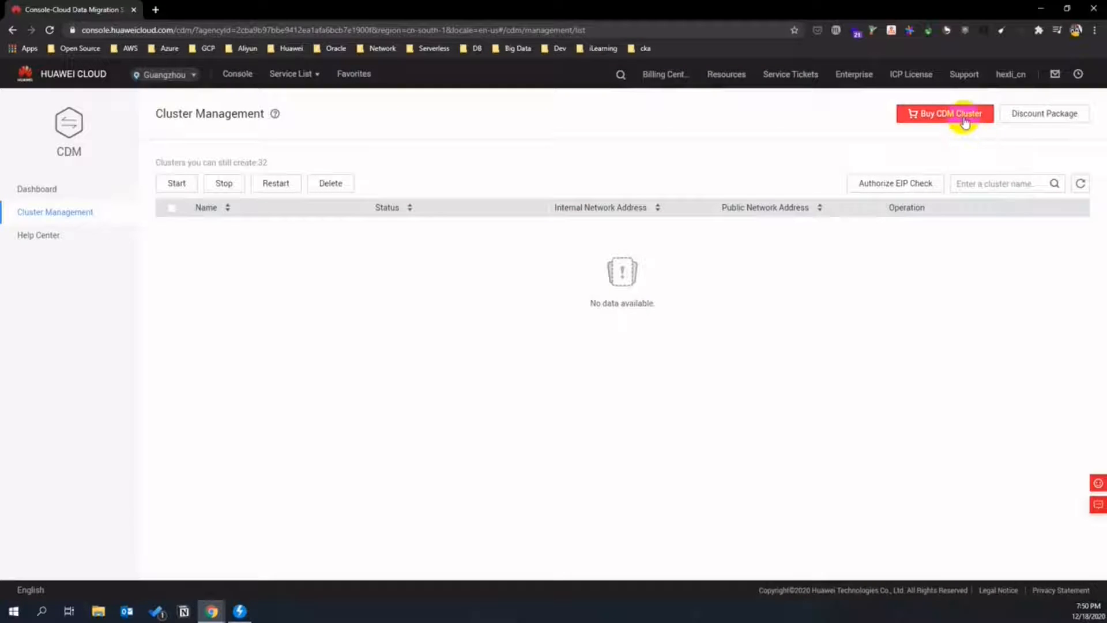
{"action": "left_click", "coordinate": [965, 121]}
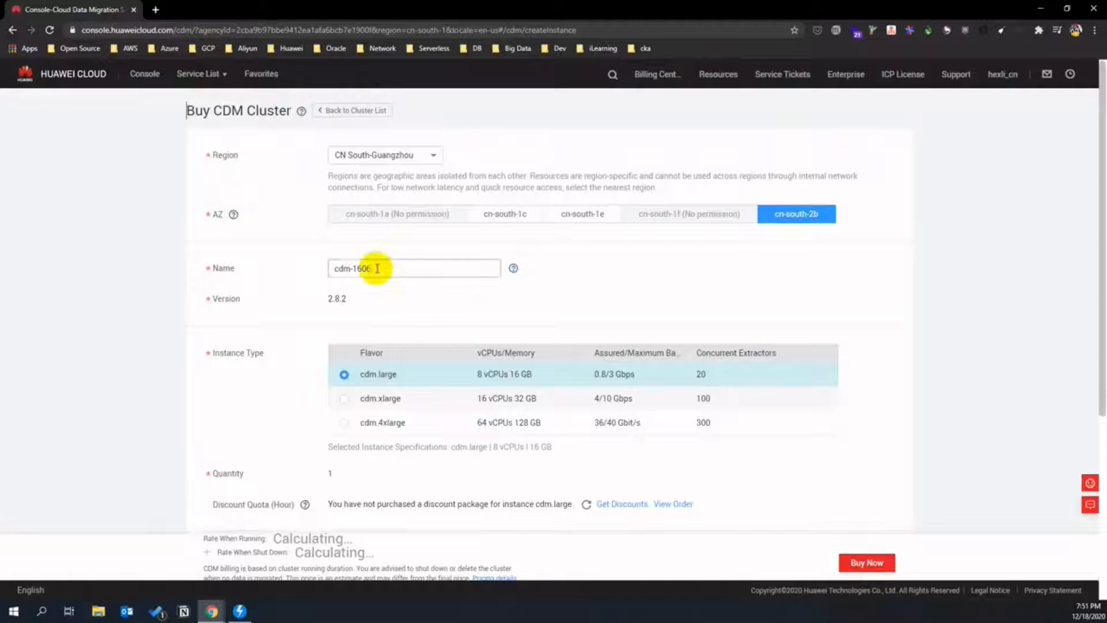
{"action": "left_click_drag", "start_coordinate": [358, 270], "coordinate": [404, 270]}
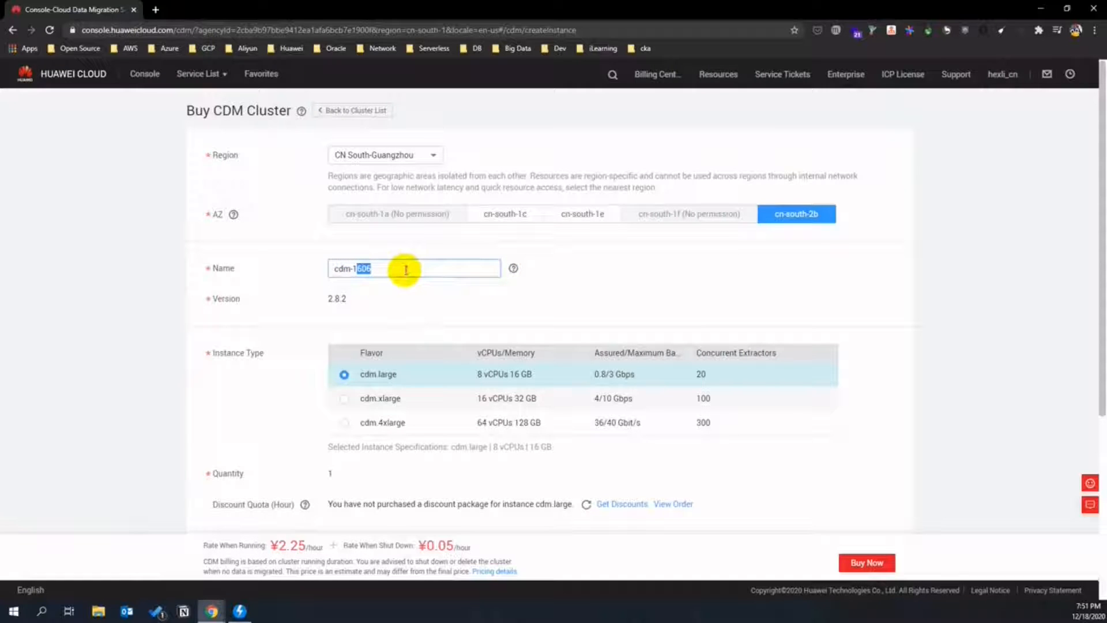
{"action": "key", "text": "BackSpace"}
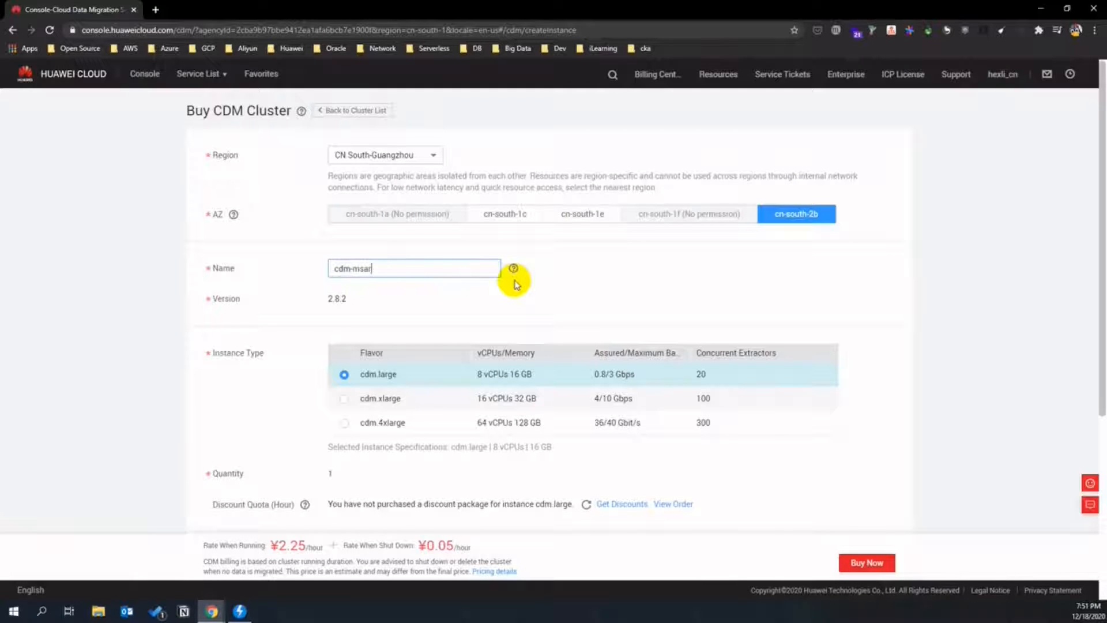
{"action": "type", "text": "ai"}
{"action": "type", "text": "tcamp"}
{"action": "key", "text": "BackSpace"}
{"action": "key", "text": "BackSpace"}
- Put the cluster on vpc-smartcampus with its smartcampus subnet and sg-smartcampus, then Buy Now
{"action": "scroll", "coordinate": [294, 217], "scroll_direction": "down", "scroll_amount": 3}
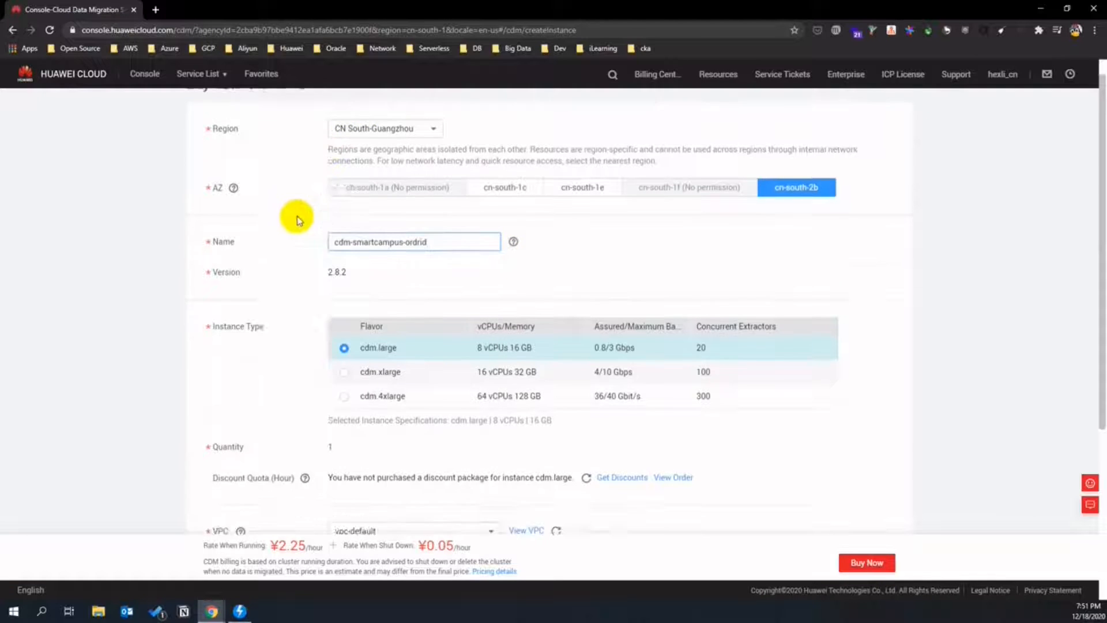
{"action": "left_click", "coordinate": [489, 366]}
{"action": "left_click", "coordinate": [398, 401]}
{"action": "left_click", "coordinate": [489, 397]}
{"action": "left_click", "coordinate": [488, 396]}
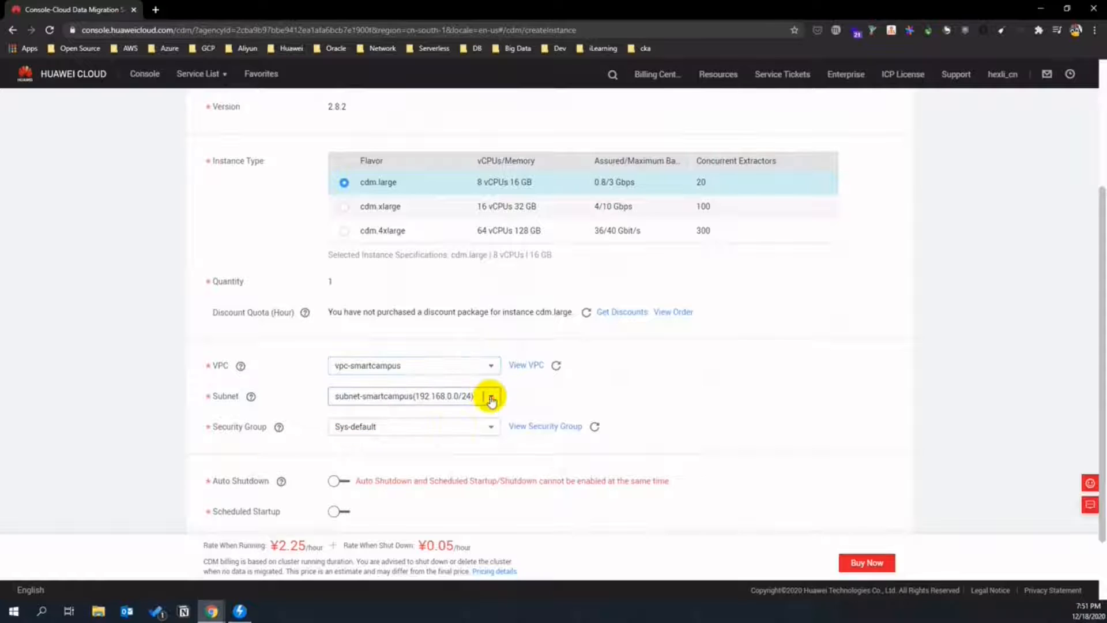
{"action": "left_click", "coordinate": [483, 432]}
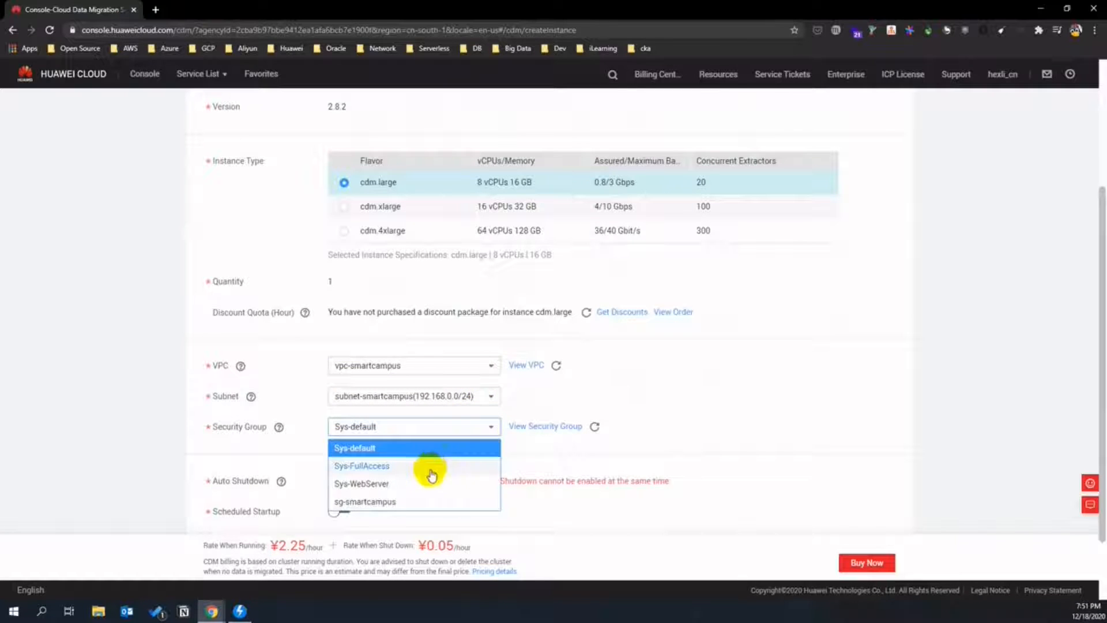
{"action": "left_click", "coordinate": [385, 499]}
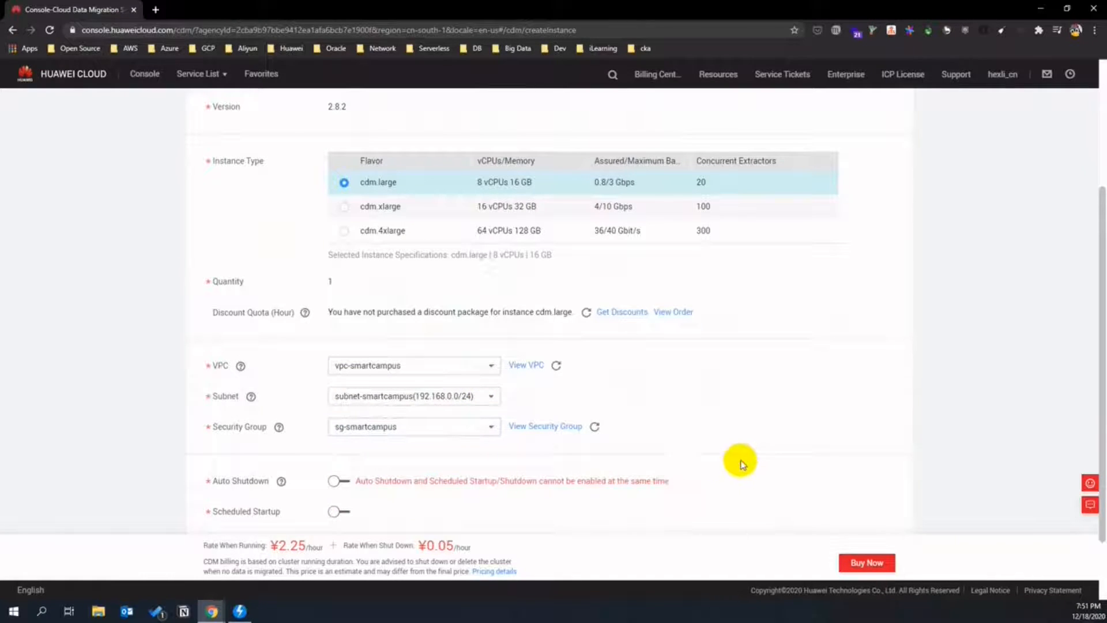
{"action": "scroll", "coordinate": [739, 459], "scroll_direction": "down", "scroll_amount": 2}
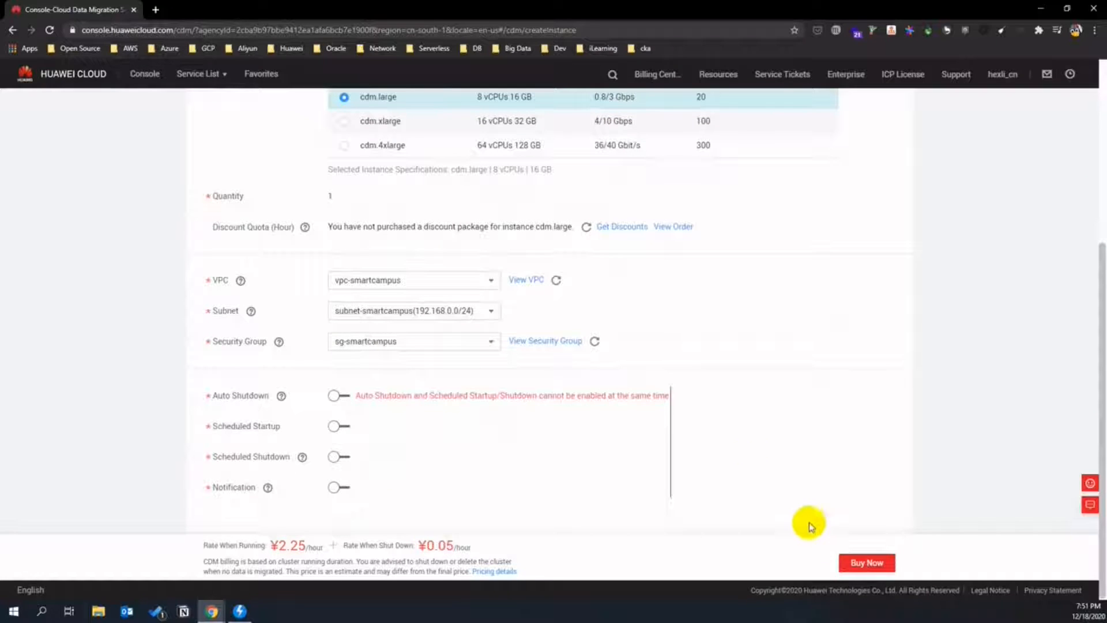
{"action": "left_click", "coordinate": [858, 560]}
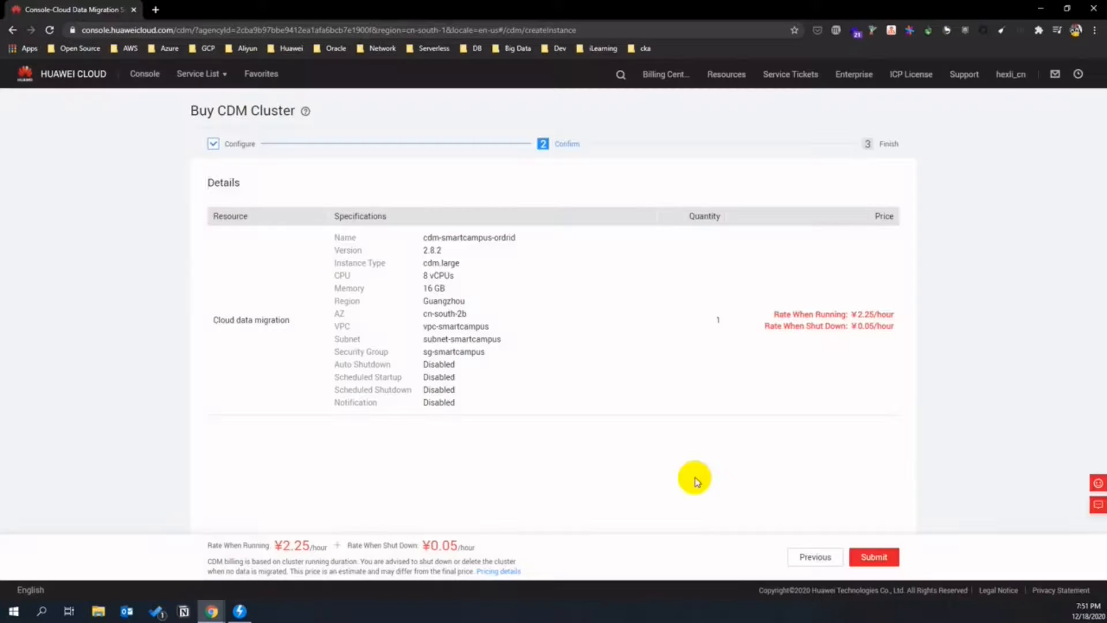
- Submit the CDM order, return to cluster management, and open Data Warehouse Service
{"action": "left_click", "coordinate": [884, 562]}
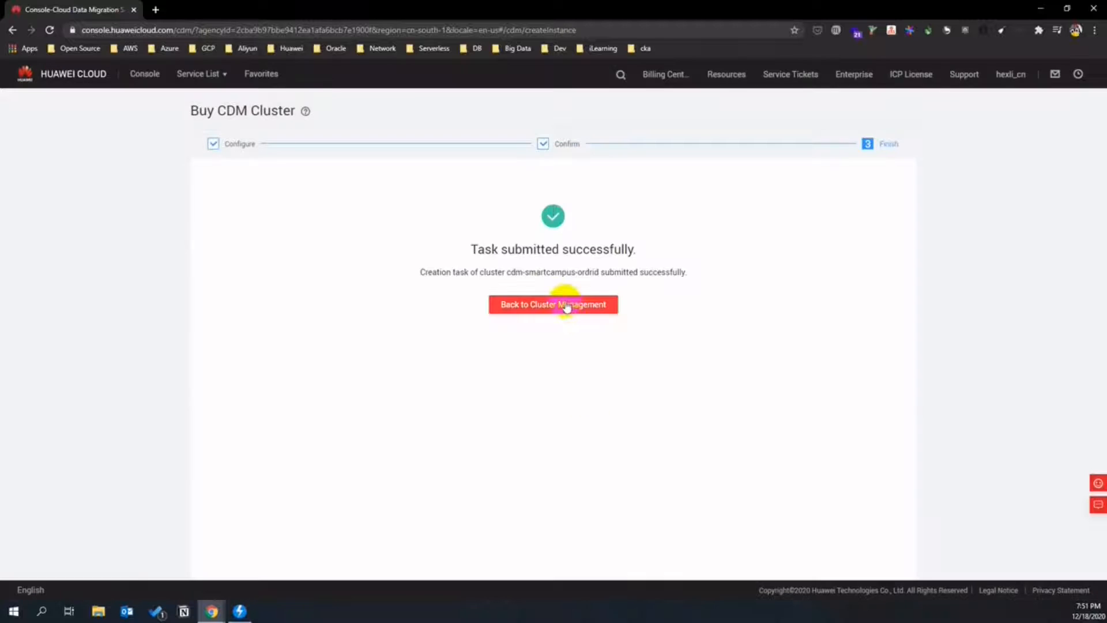
{"action": "left_click", "coordinate": [565, 303]}
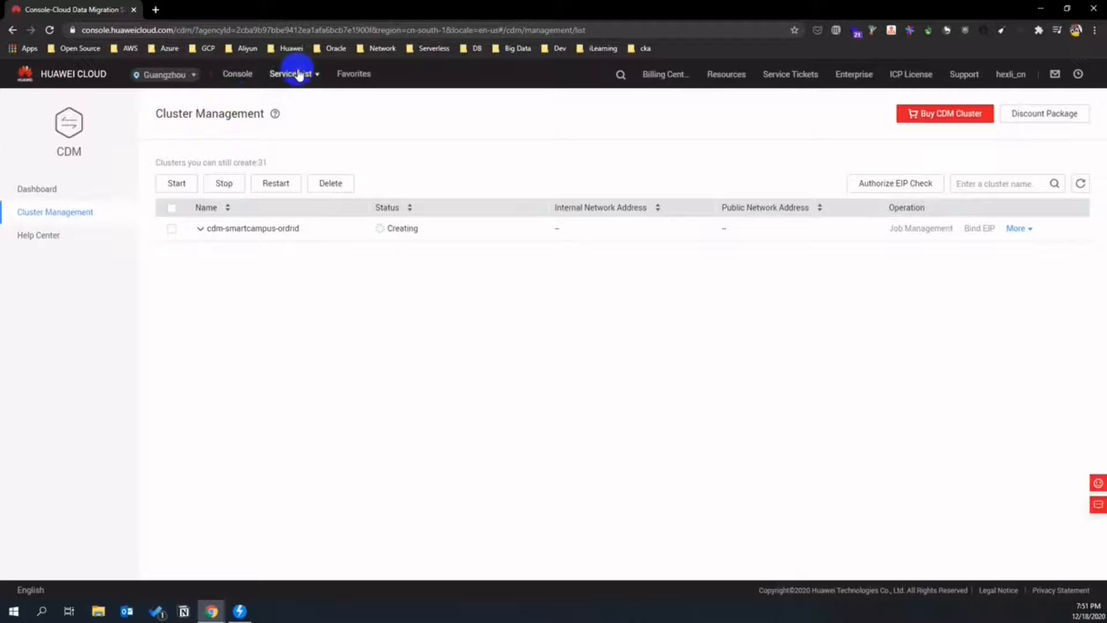
{"action": "mouse_move", "coordinate": [294, 73]}
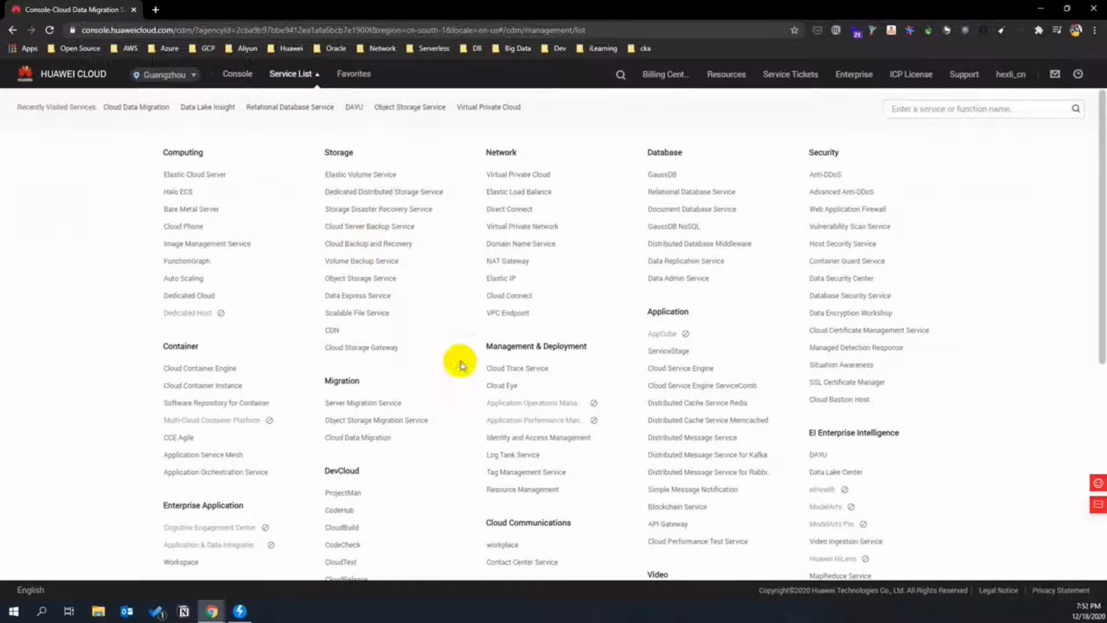
{"action": "scroll", "coordinate": [909, 457], "scroll_direction": "down", "scroll_amount": 1}
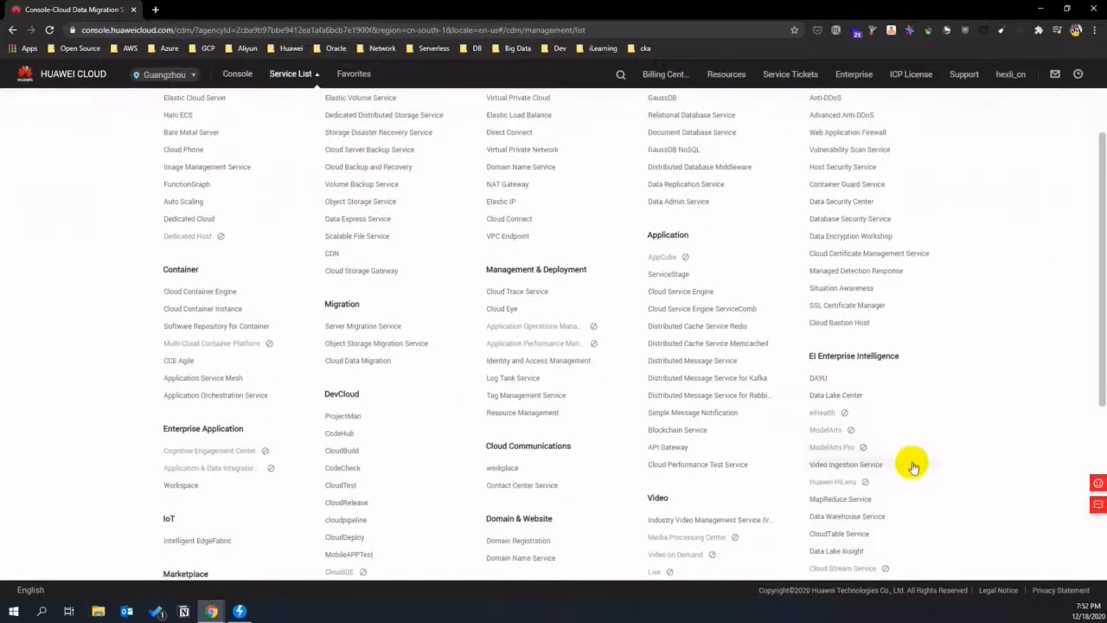
{"action": "scroll", "coordinate": [908, 470], "scroll_direction": "down", "scroll_amount": 1}
{"action": "left_click", "coordinate": [879, 479]}
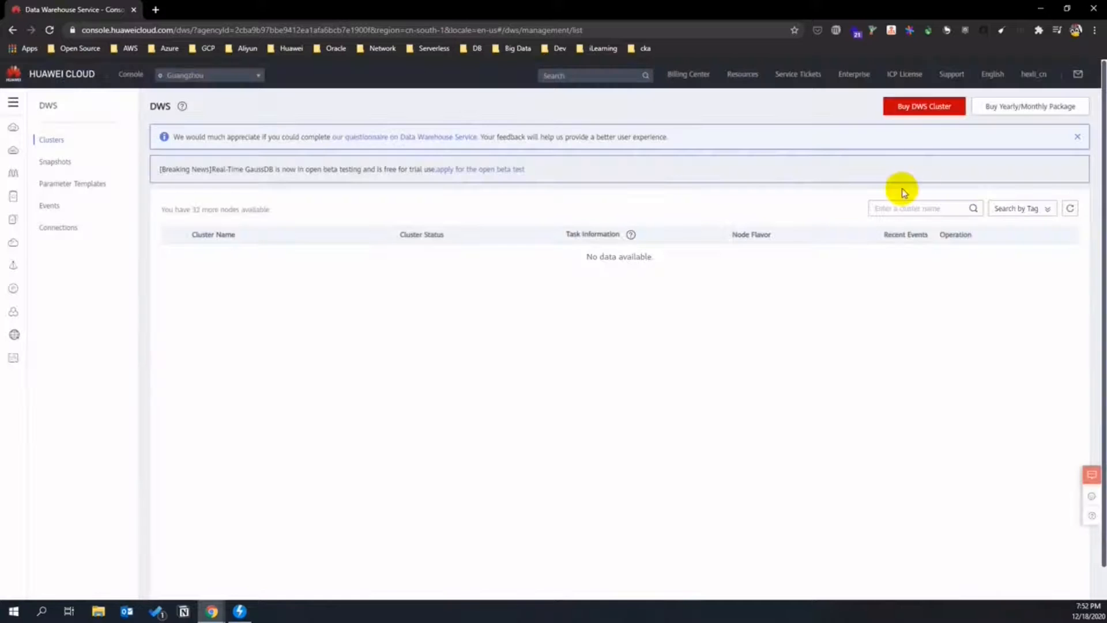
- Start a DWS cluster purchase, change the AZ, name it dws-smartcampus, and set the administrator password
{"action": "left_click", "coordinate": [950, 109]}
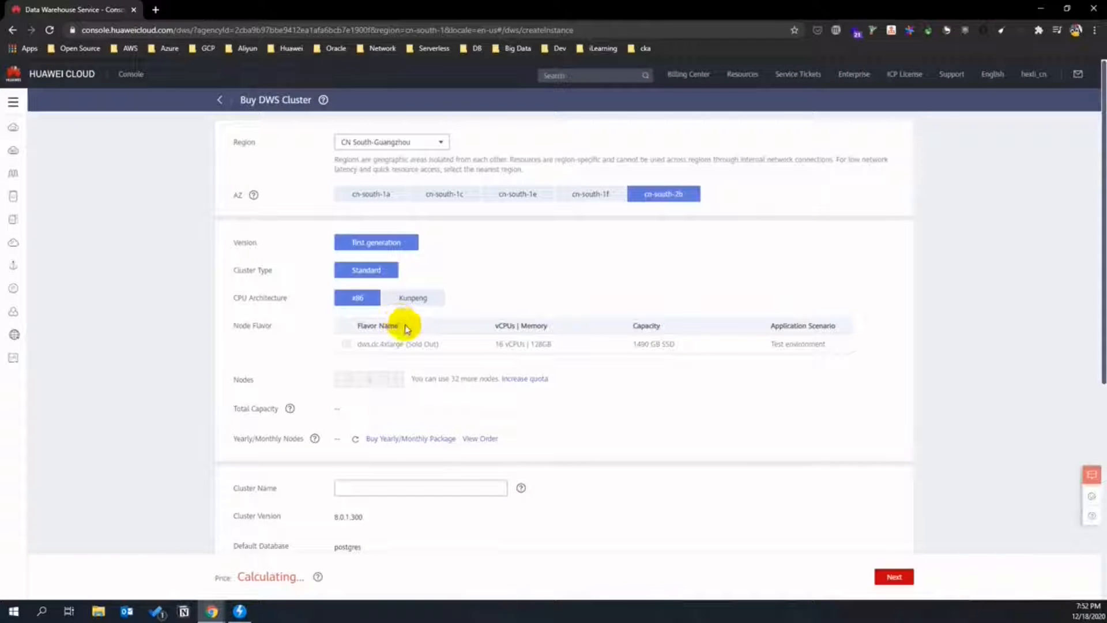
{"action": "scroll", "coordinate": [432, 369], "scroll_direction": "down", "scroll_amount": 2}
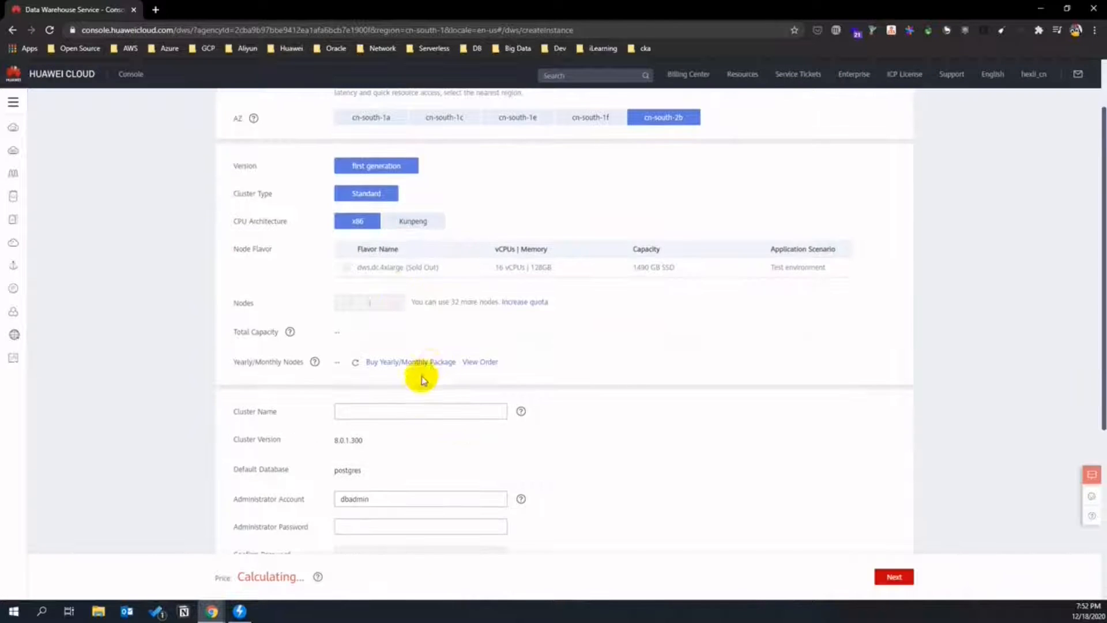
{"action": "scroll", "coordinate": [418, 383], "scroll_direction": "up", "scroll_amount": 1}
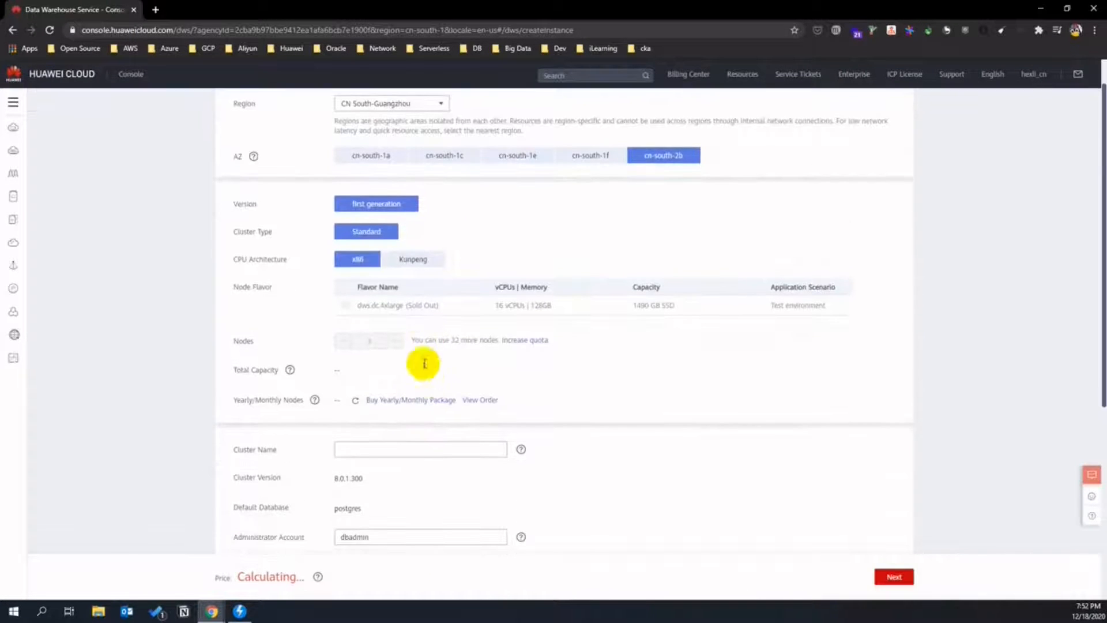
{"action": "left_click", "coordinate": [369, 154]}
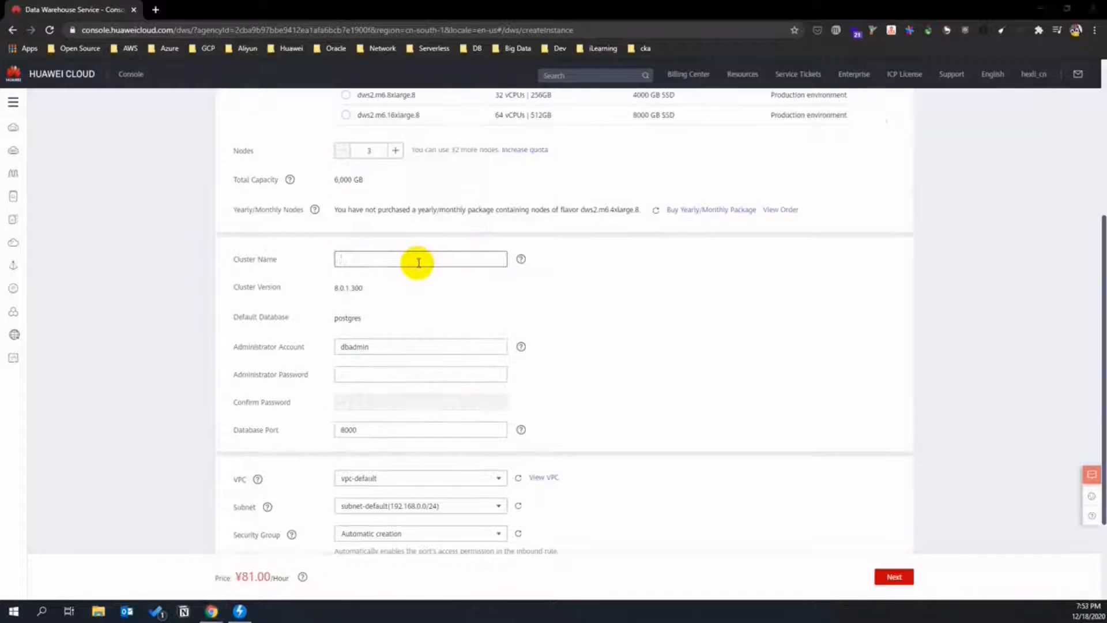
{"action": "left_click", "coordinate": [416, 259]}
{"action": "type", "text": "dws-"}
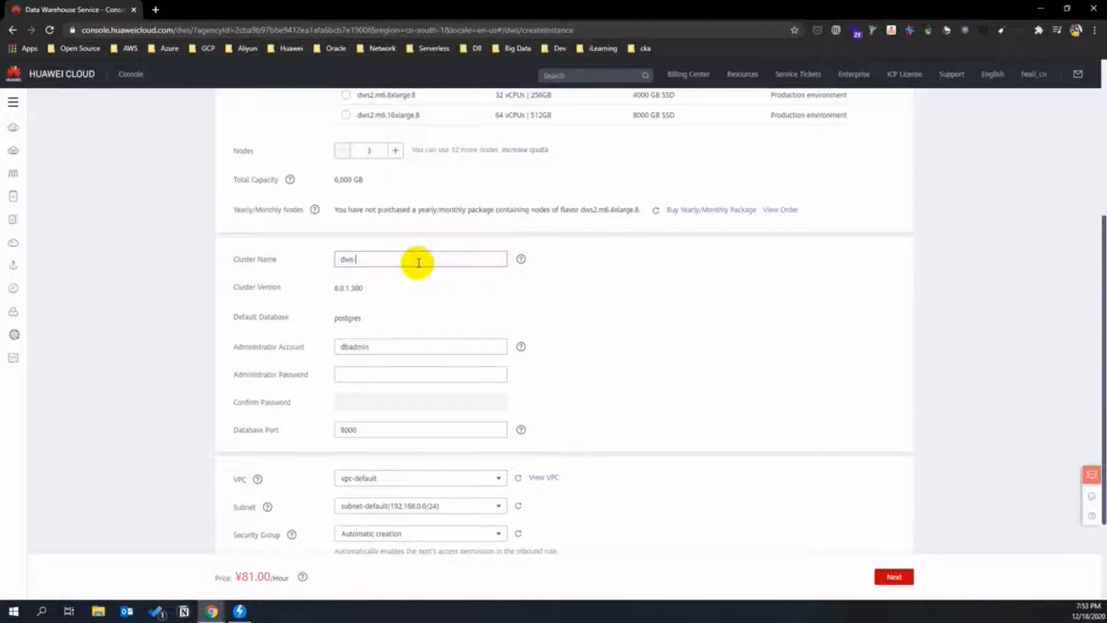
{"action": "type", "text": "smartcard"}
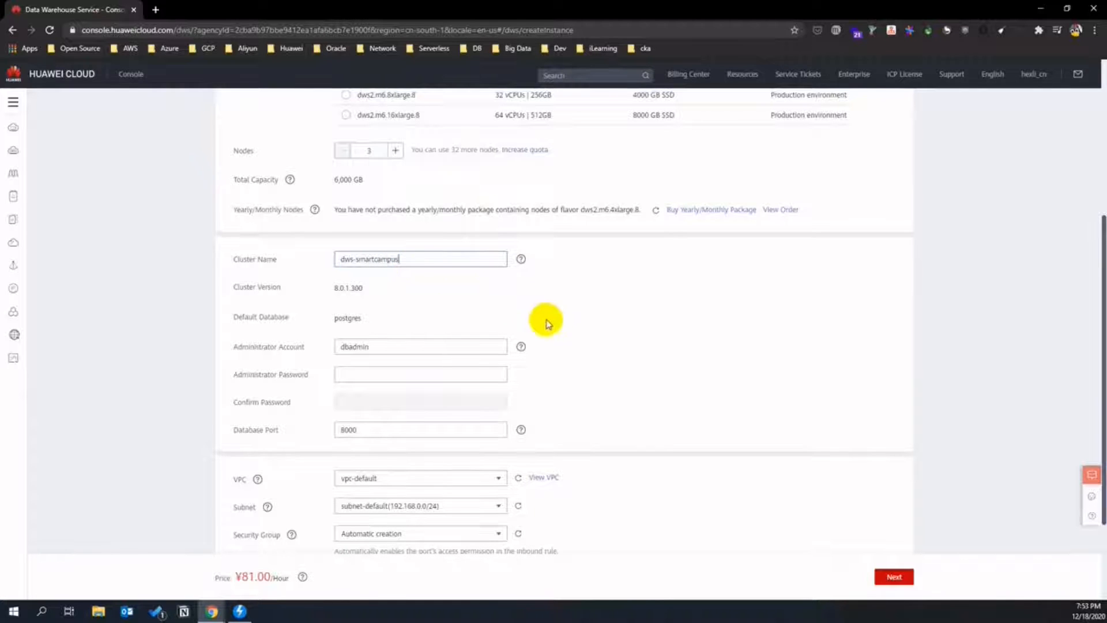
{"action": "scroll", "coordinate": [542, 334], "scroll_direction": "down", "scroll_amount": 1}
{"action": "left_click", "coordinate": [448, 335]}
{"action": "type", "text": "••••••"}
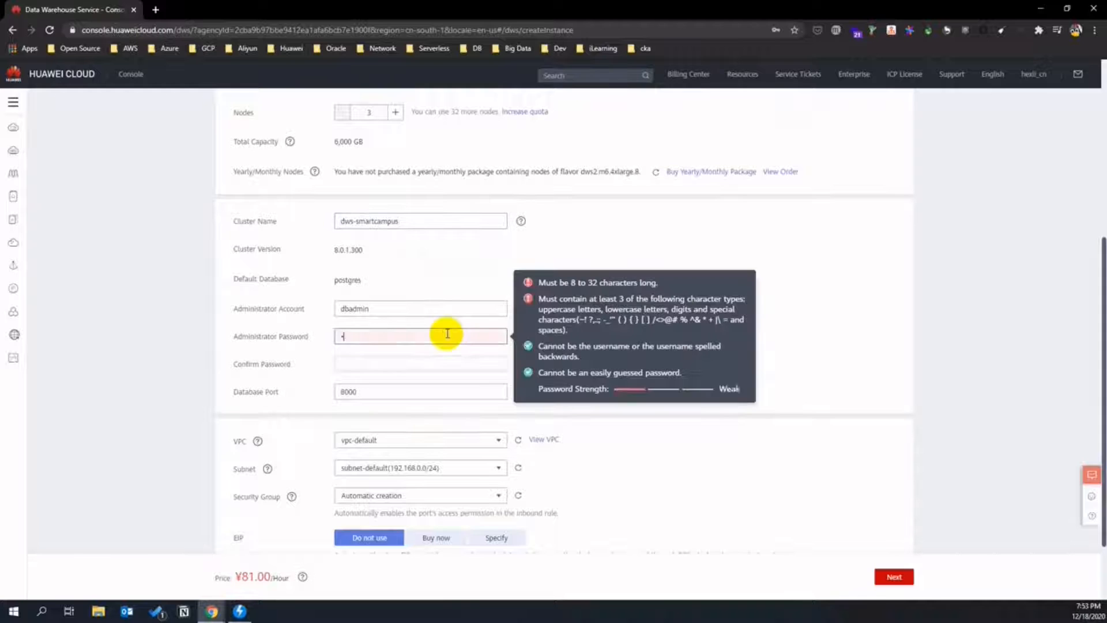
{"action": "type", "text": "•"}
{"action": "key", "text": "Tab"}
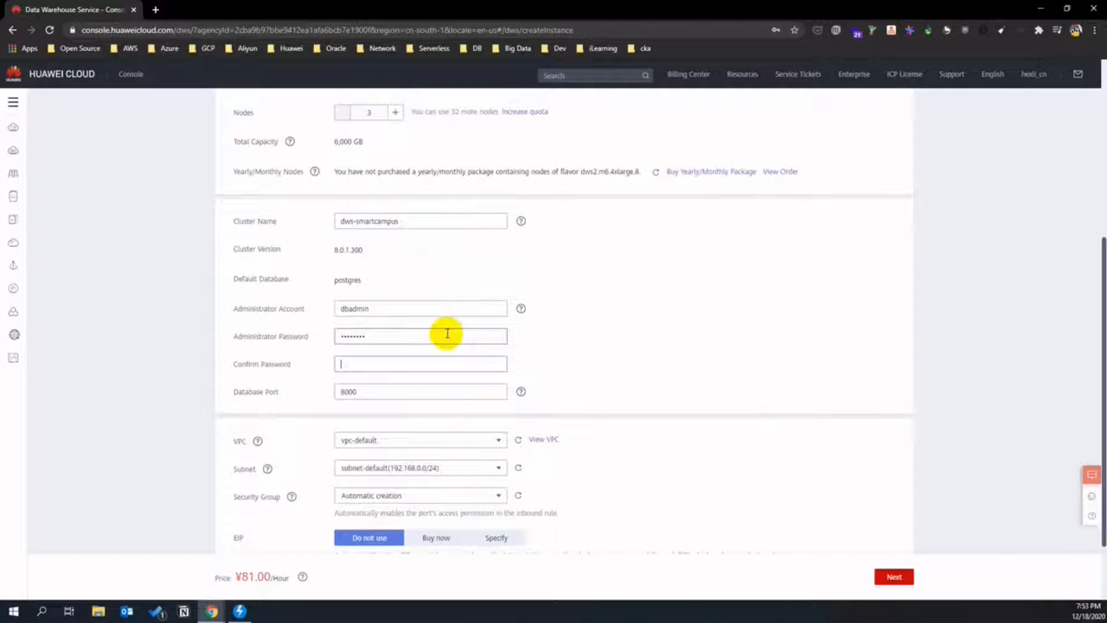
{"action": "type", "text": "••••••••"}
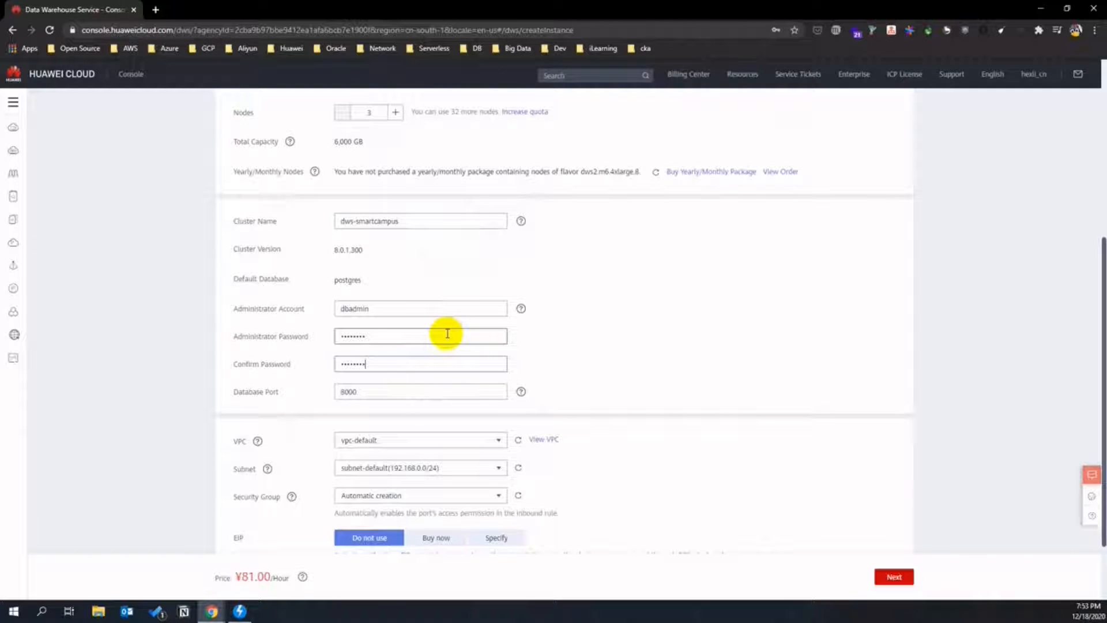
- Select vpc-smartcampus and subnet-smartcampus, keep automatic security group creation, and proceed to review
{"action": "left_click", "coordinate": [468, 439]}
{"action": "left_click", "coordinate": [411, 482]}
{"action": "left_click", "coordinate": [452, 467]}
{"action": "left_click", "coordinate": [428, 486]}
{"action": "left_click", "coordinate": [497, 497]}
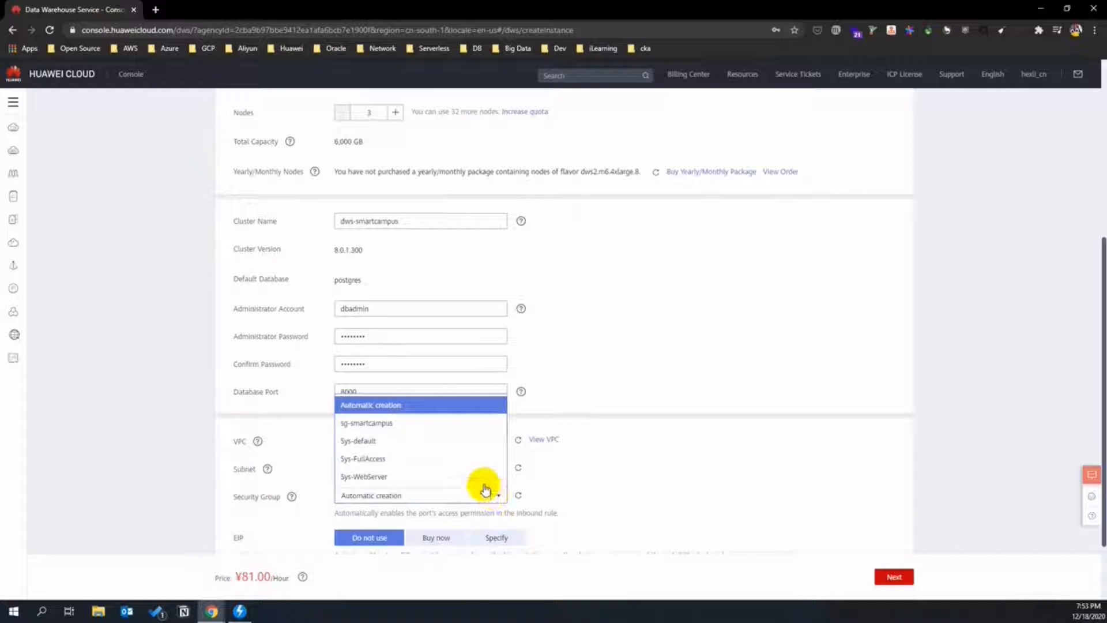
{"action": "left_click", "coordinate": [636, 515]}
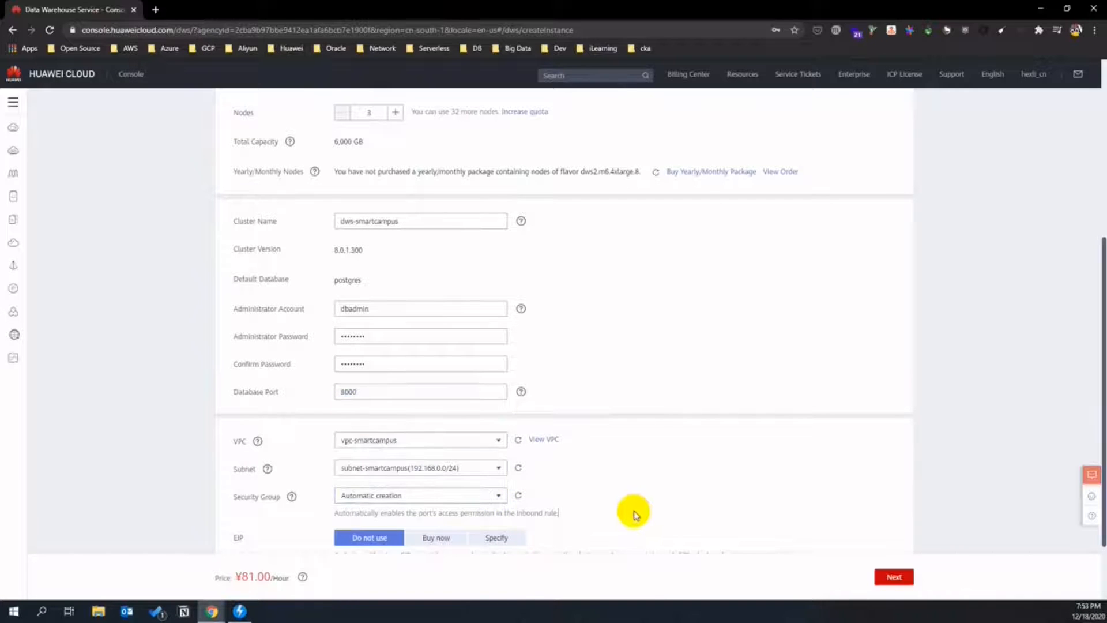
{"action": "scroll", "coordinate": [640, 479], "scroll_direction": "down", "scroll_amount": 2}
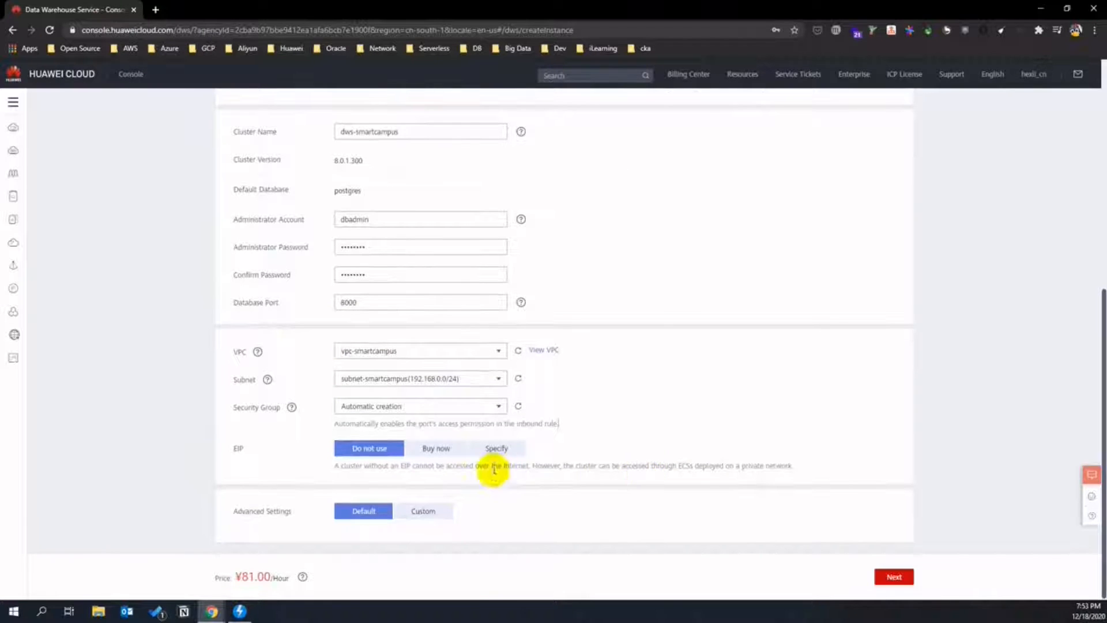
{"action": "left_click", "coordinate": [902, 577]}
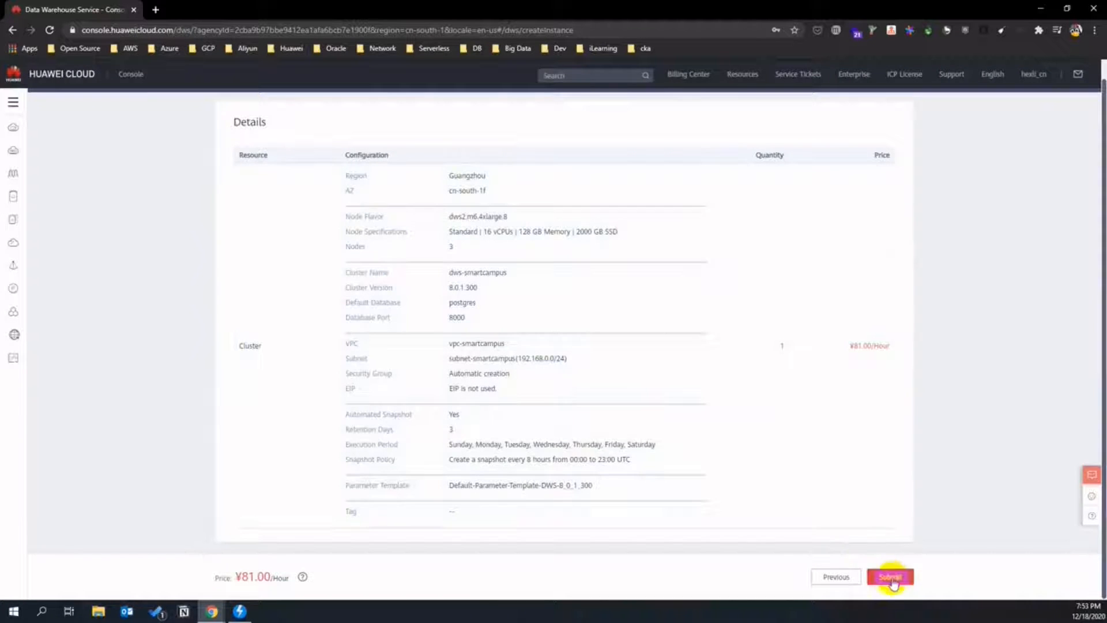
- Submit the dws-smartcampus order and bring up the Service List
{"action": "left_click", "coordinate": [890, 578]}
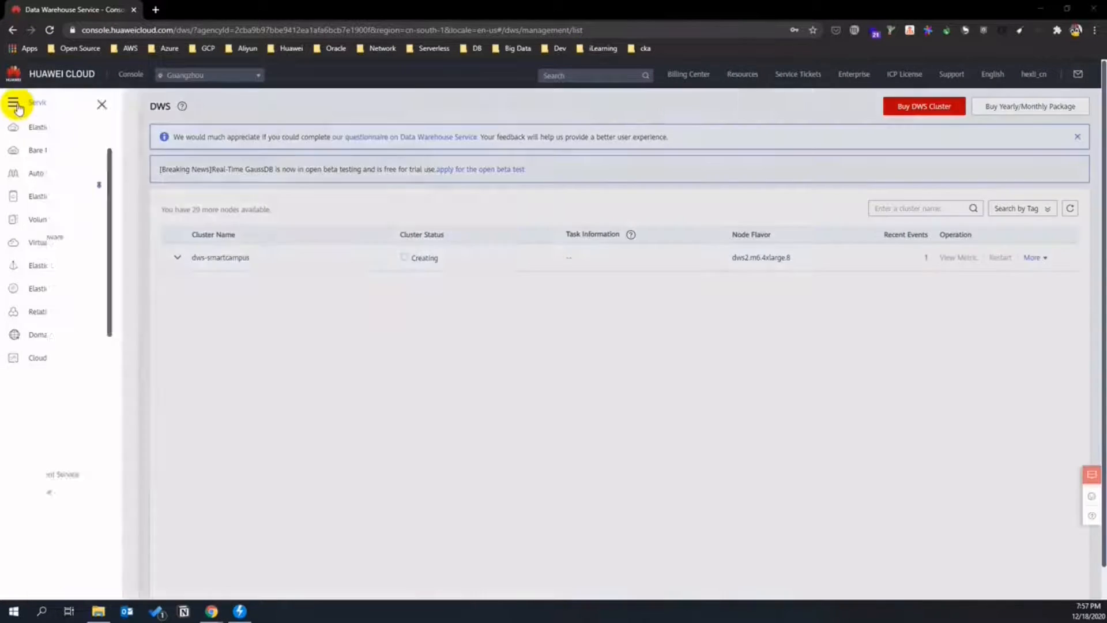
{"action": "left_click", "coordinate": [13, 103]}
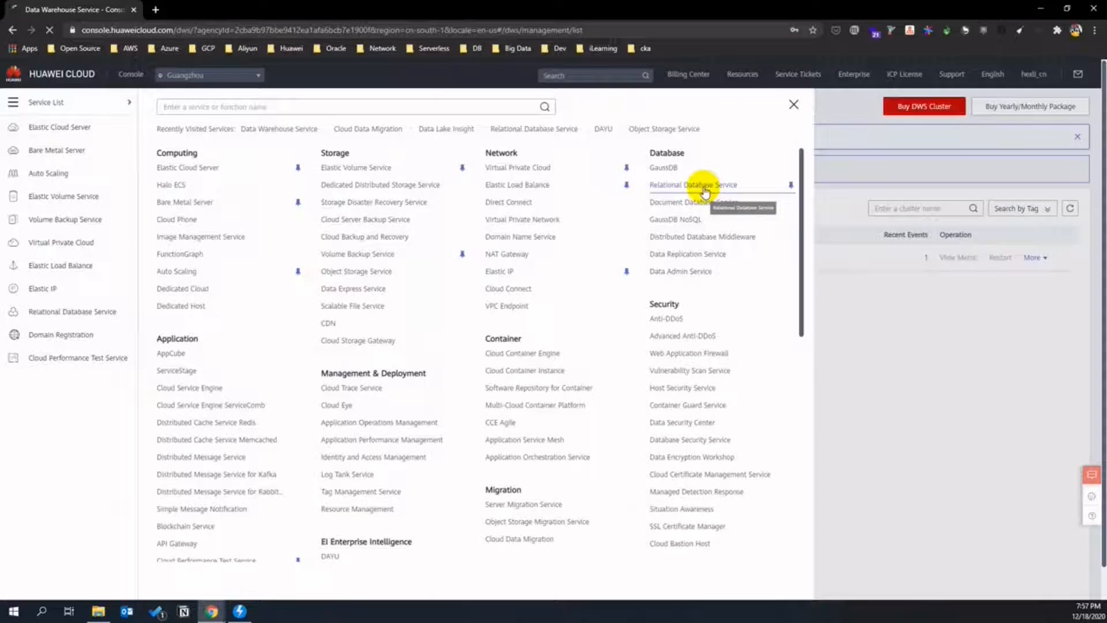
- Open Relational Database Service to list the rds-ds-retail MySQL instance
{"action": "left_click", "coordinate": [703, 187]}
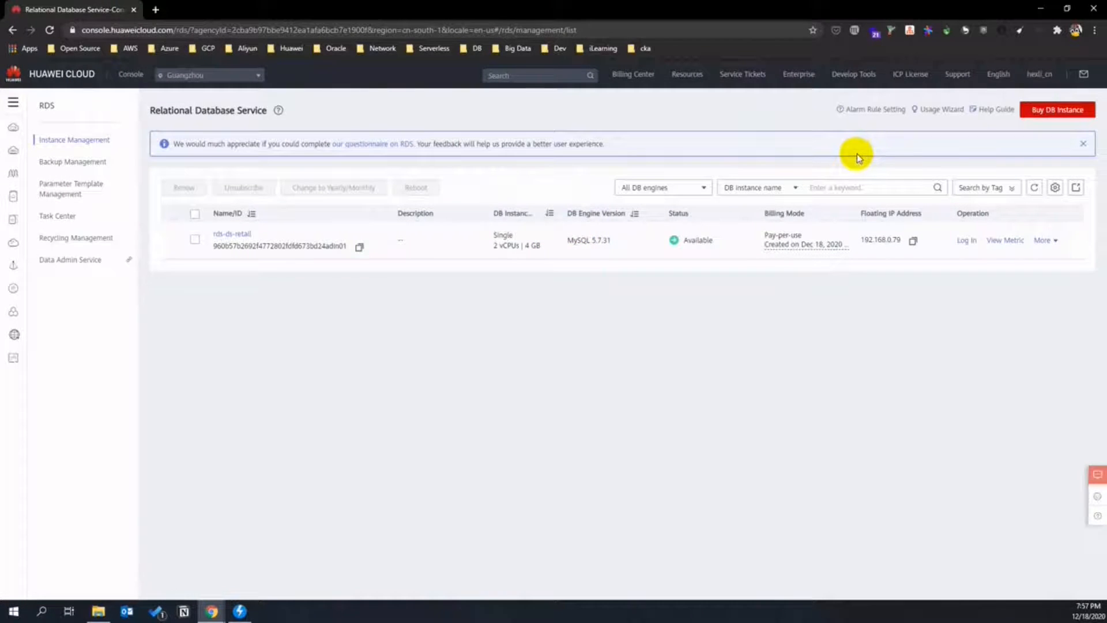
- Log in to rds-ds-retail as root through DAS, remembering the password after a connection test
{"action": "left_click", "coordinate": [973, 241]}
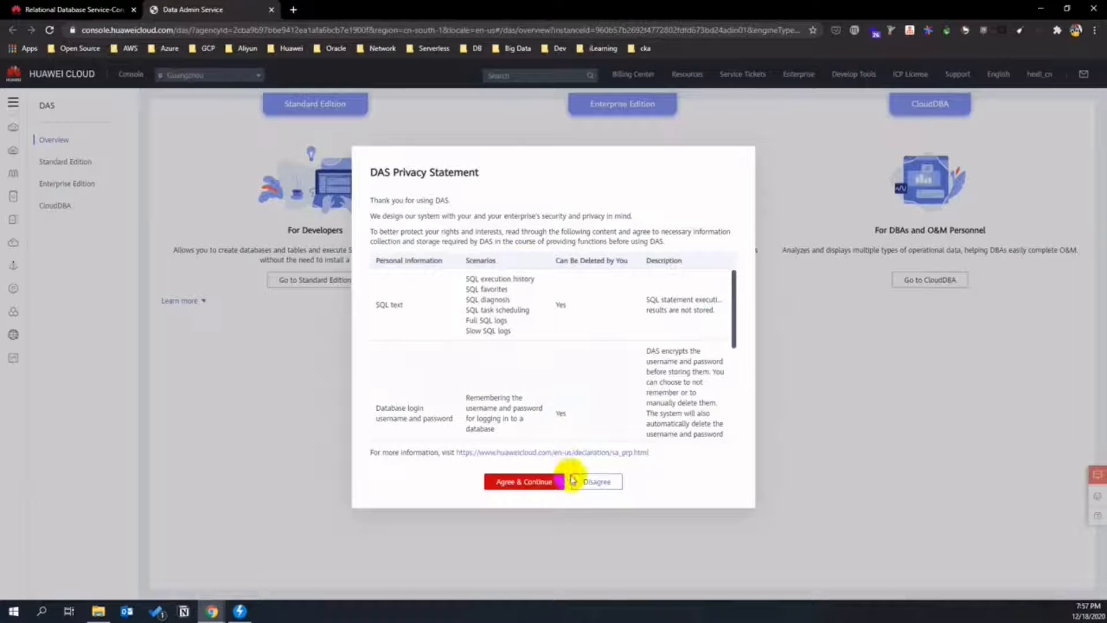
{"action": "left_click", "coordinate": [547, 483]}
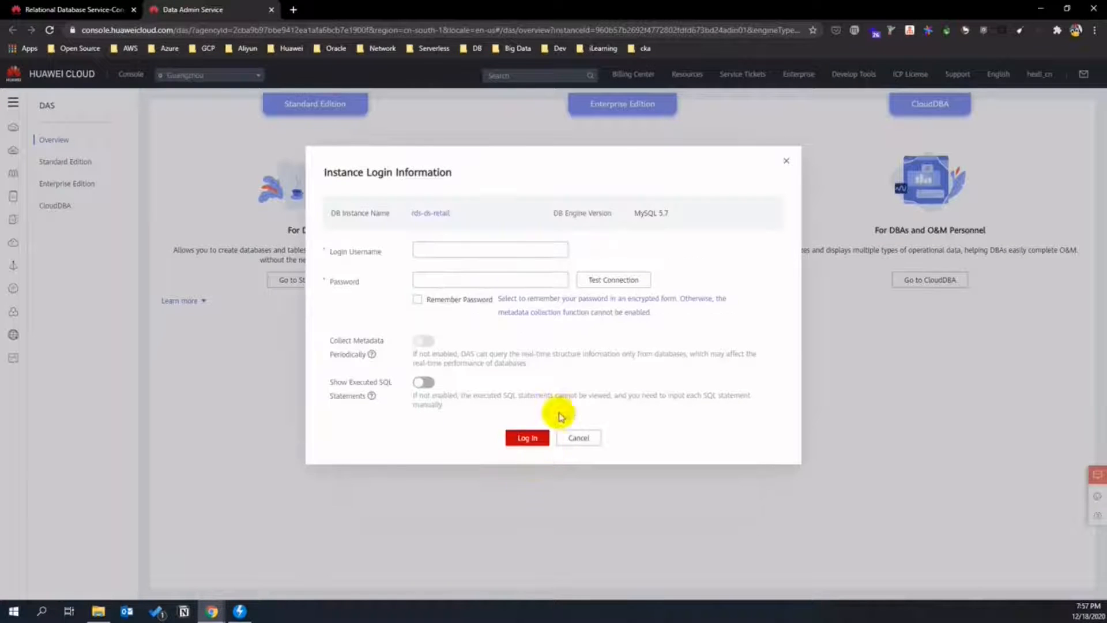
{"action": "left_click", "coordinate": [440, 277]}
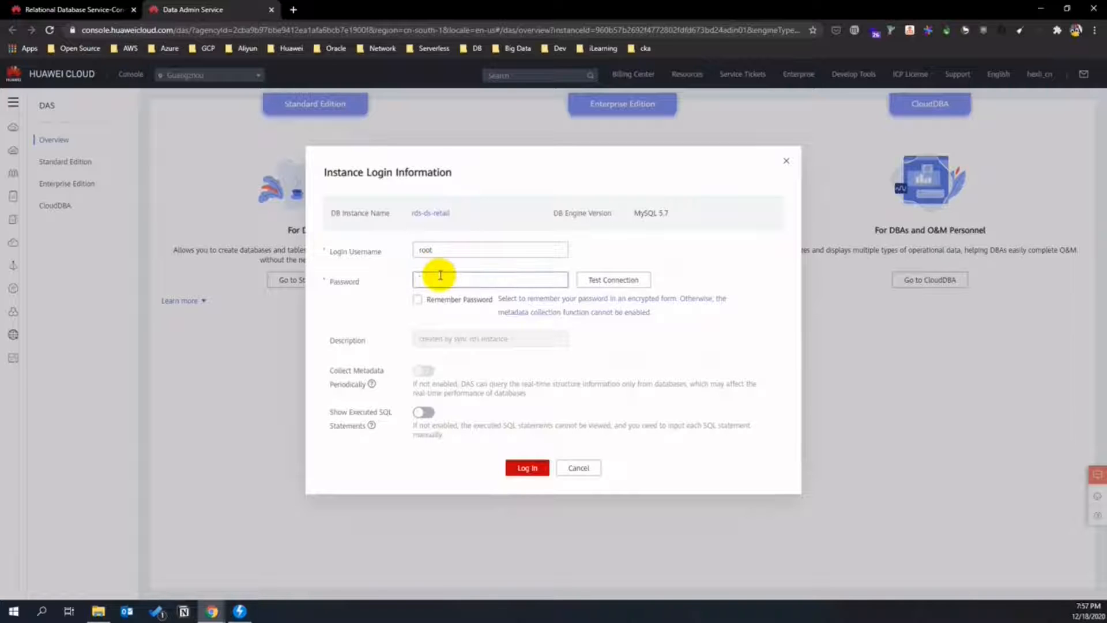
{"action": "type", "text": "****"}
{"action": "left_click", "coordinate": [477, 302]}
{"action": "left_click", "coordinate": [600, 279]}
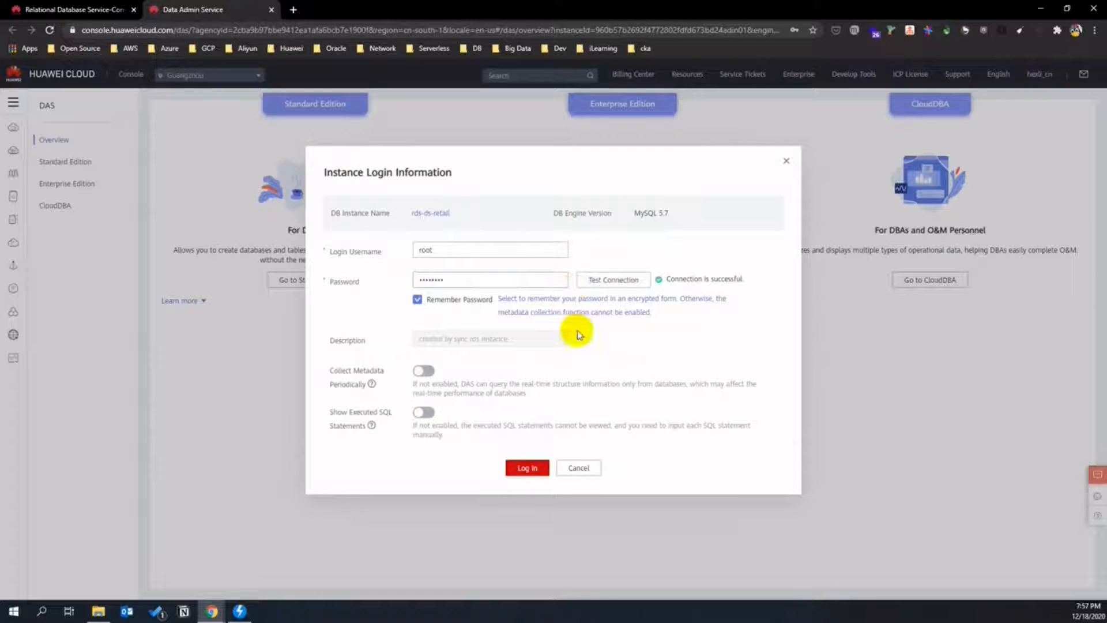
{"action": "left_click", "coordinate": [528, 467]}
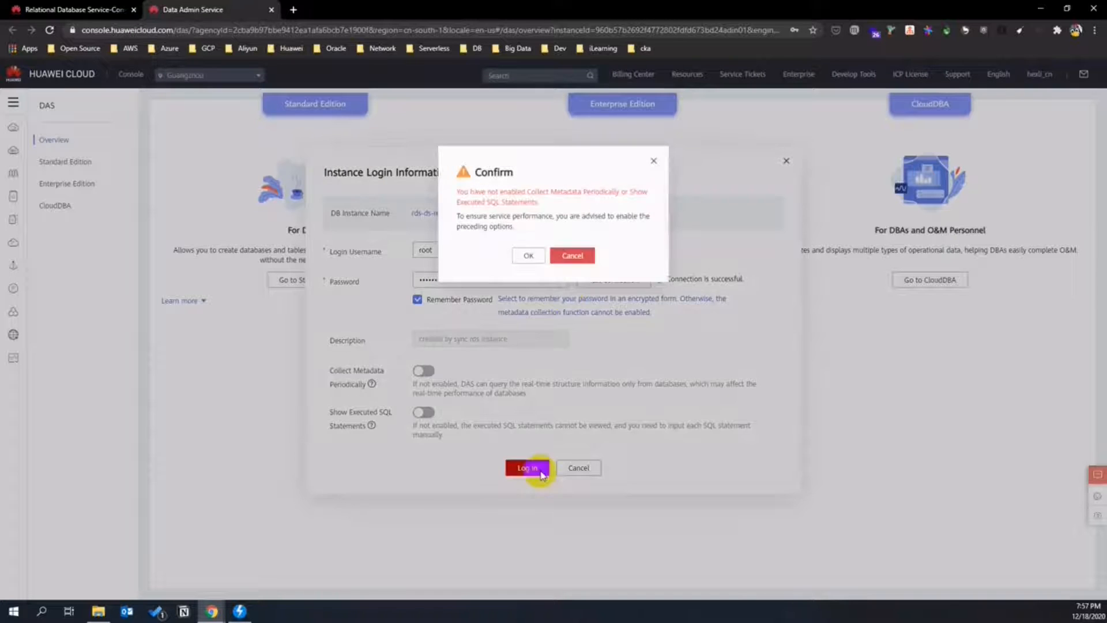
{"action": "left_click", "coordinate": [535, 256]}
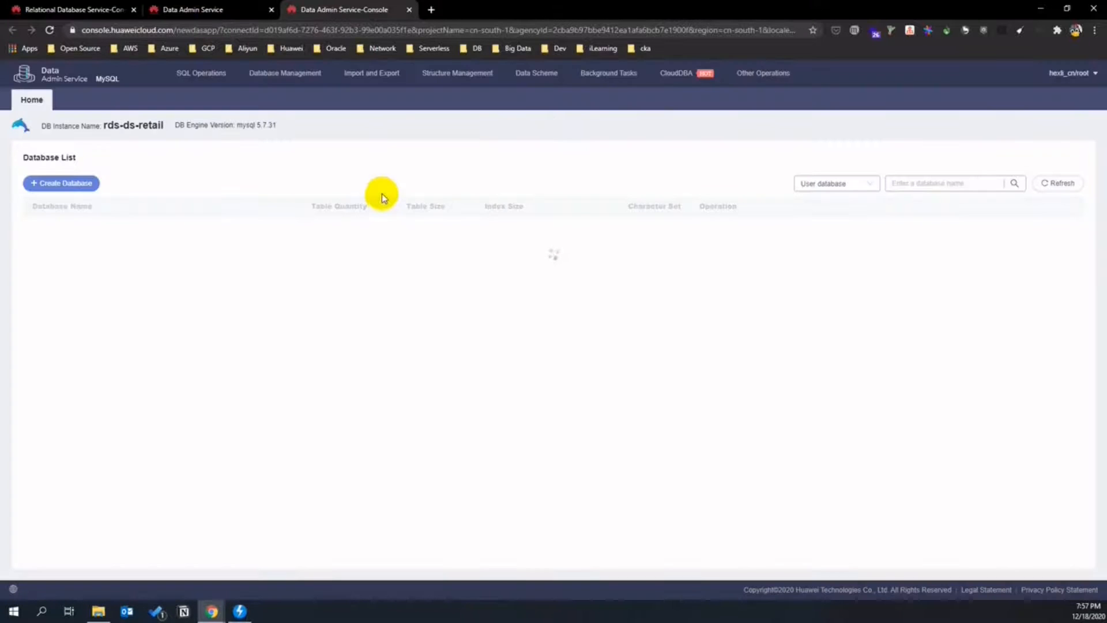
- Create a database named retaildb with the utf8mb4 character set
{"action": "left_click", "coordinate": [82, 185]}
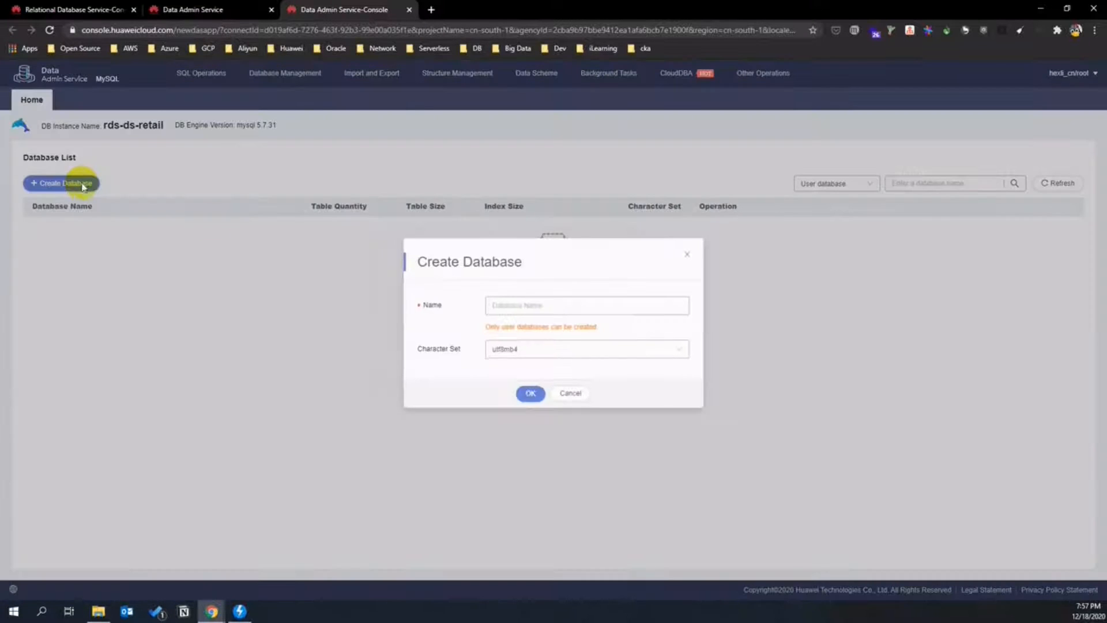
{"action": "type", "text": "retaildb"}
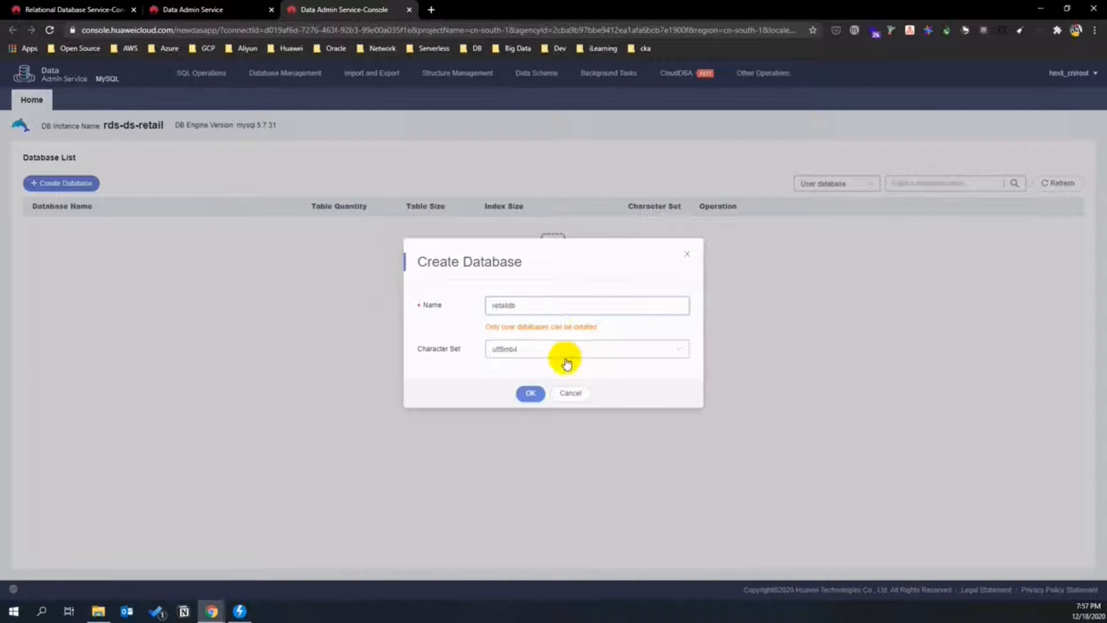
{"action": "left_click", "coordinate": [531, 394]}
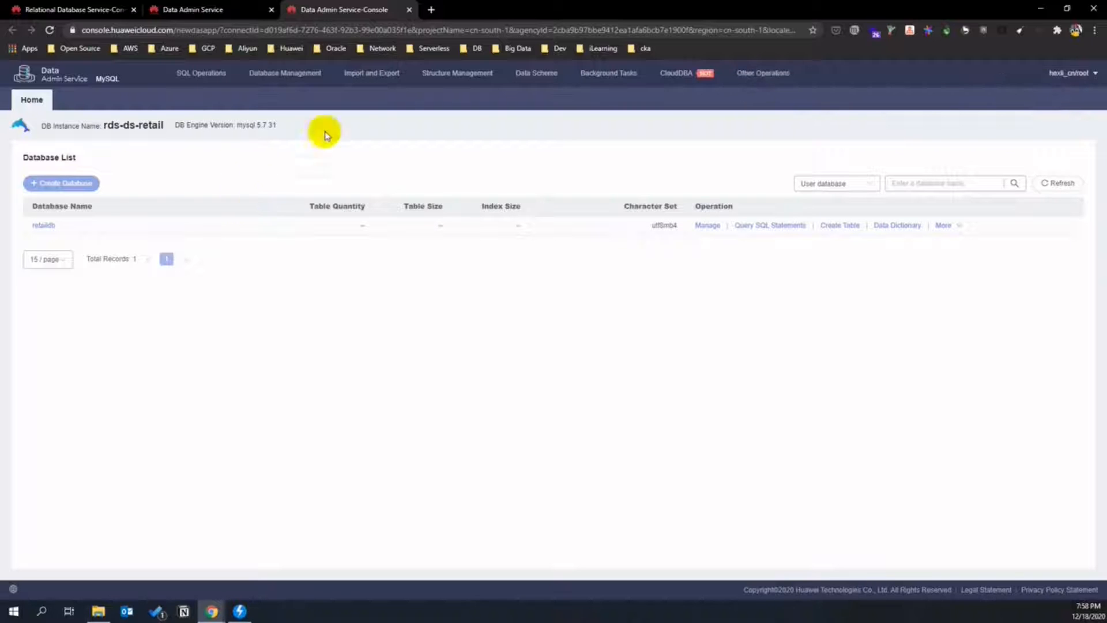
- Start a new import task using the retail practice bucket and upload retail_store_order.sql
{"action": "mouse_move", "coordinate": [366, 78]}
{"action": "left_click", "coordinate": [354, 98]}
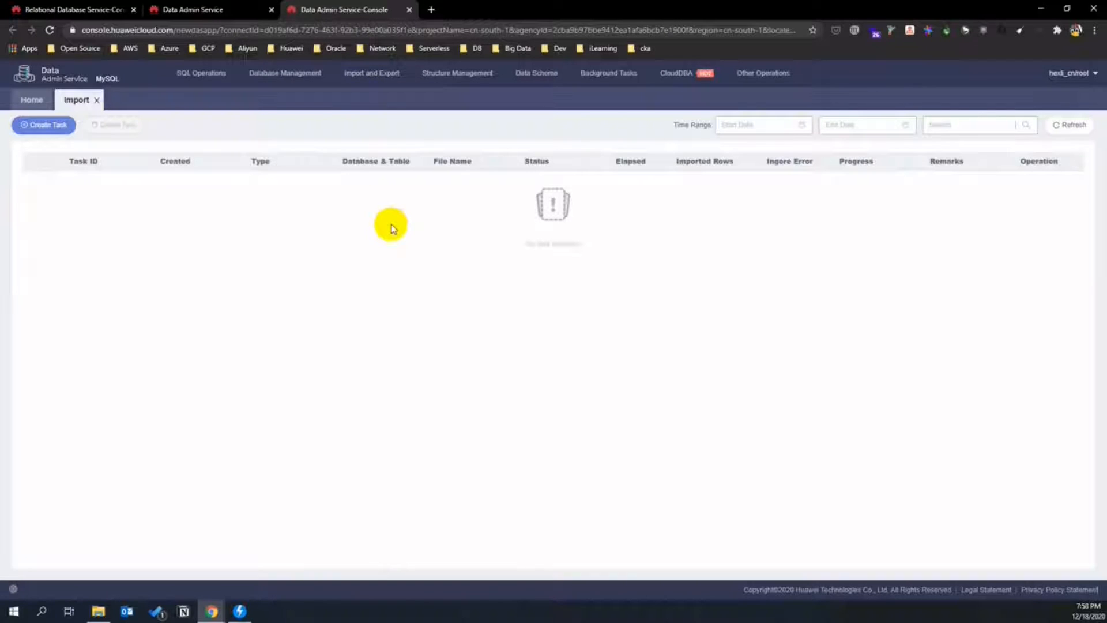
{"action": "left_click", "coordinate": [48, 126]}
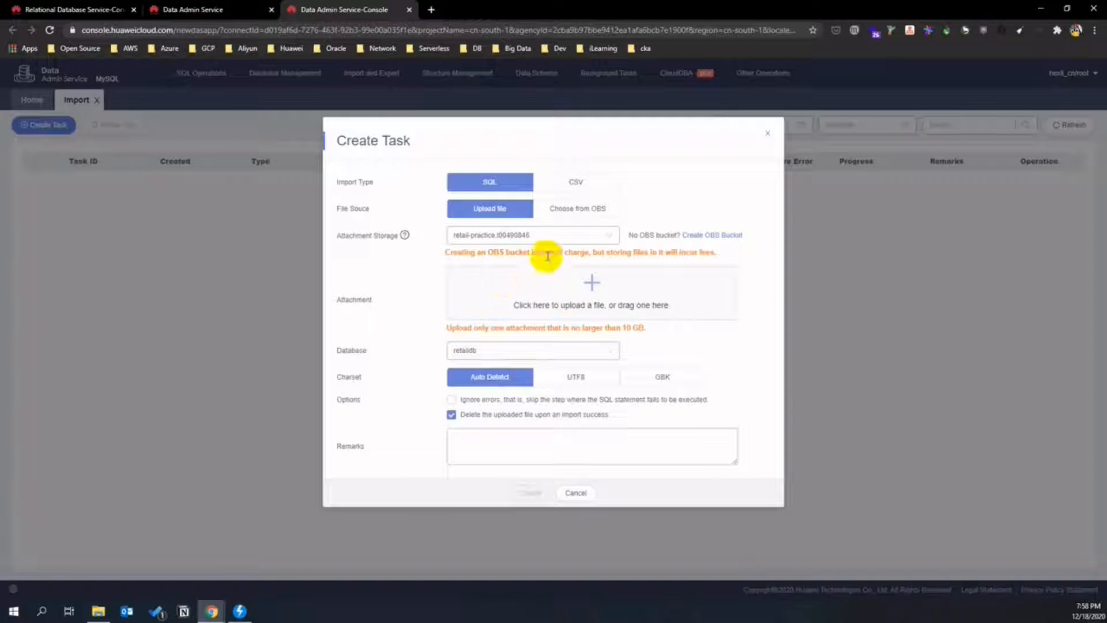
{"action": "left_click", "coordinate": [610, 237]}
{"action": "left_click", "coordinate": [573, 255]}
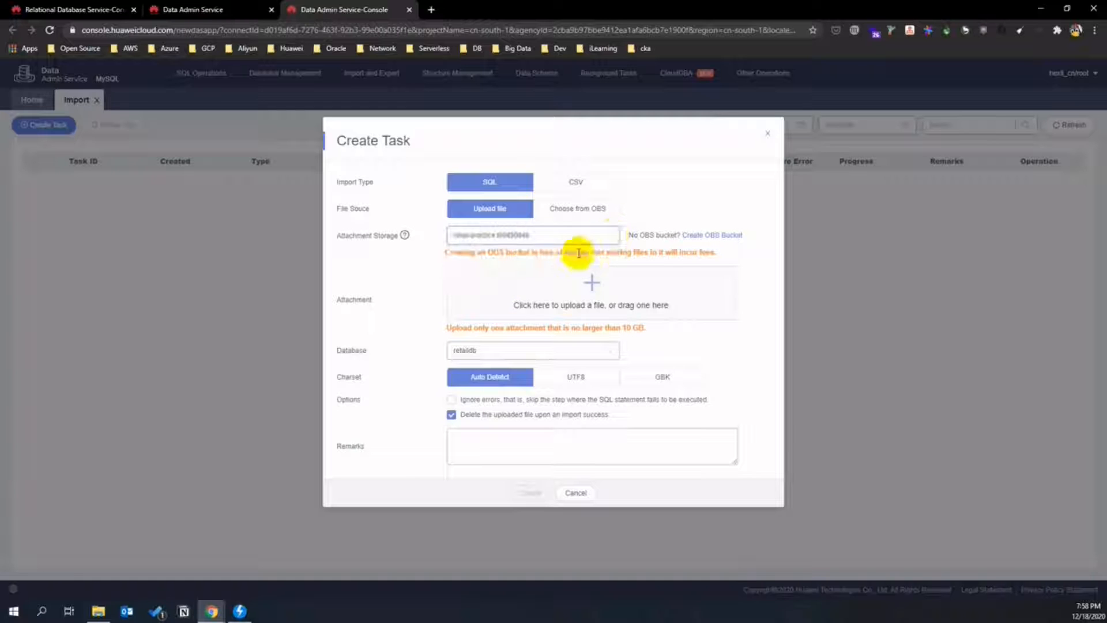
{"action": "left_click", "coordinate": [99, 611]}
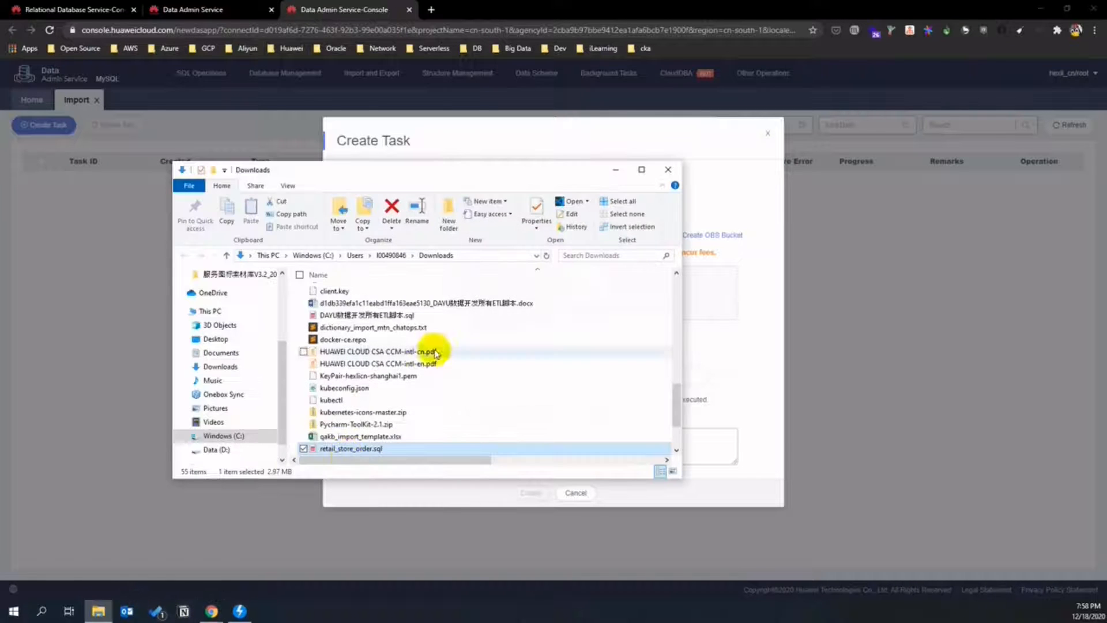
{"action": "left_click_drag", "start_coordinate": [455, 166], "coordinate": [251, 238]}
{"action": "left_click_drag", "start_coordinate": [175, 517], "coordinate": [569, 296]}
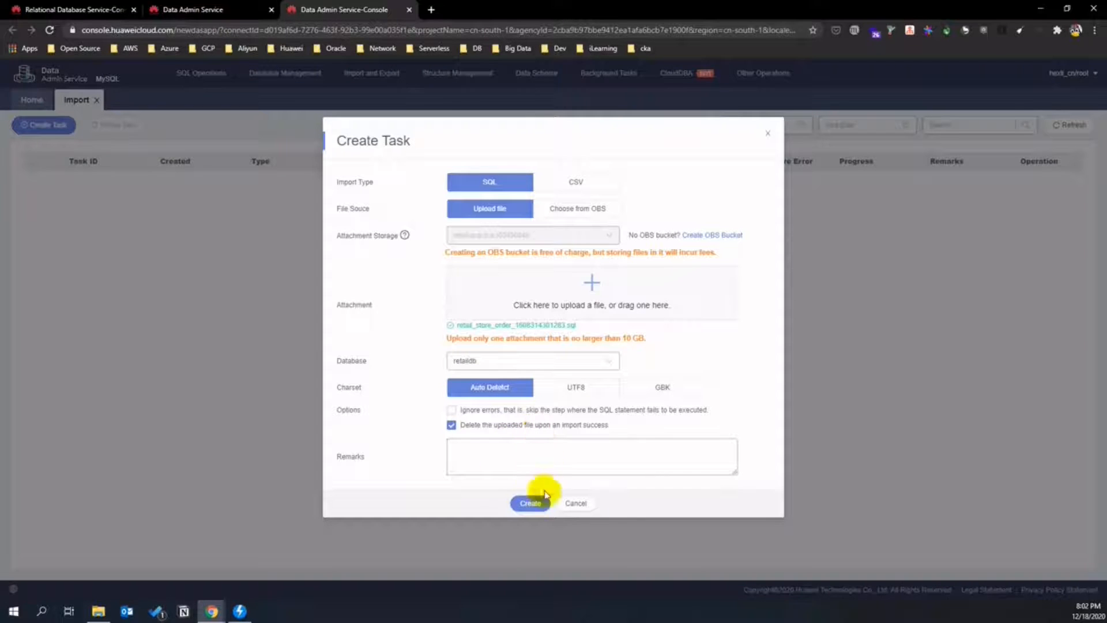
- Create the import into retaildb and refresh until it finishes with 5167 rows
{"action": "left_click", "coordinate": [541, 504]}
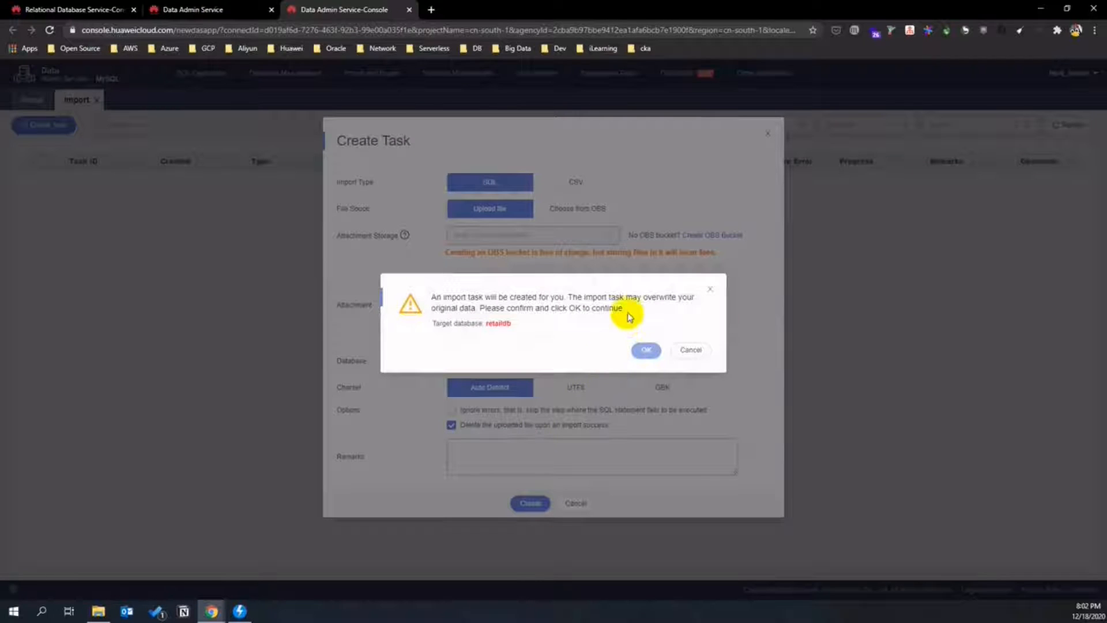
{"action": "left_click", "coordinate": [646, 349]}
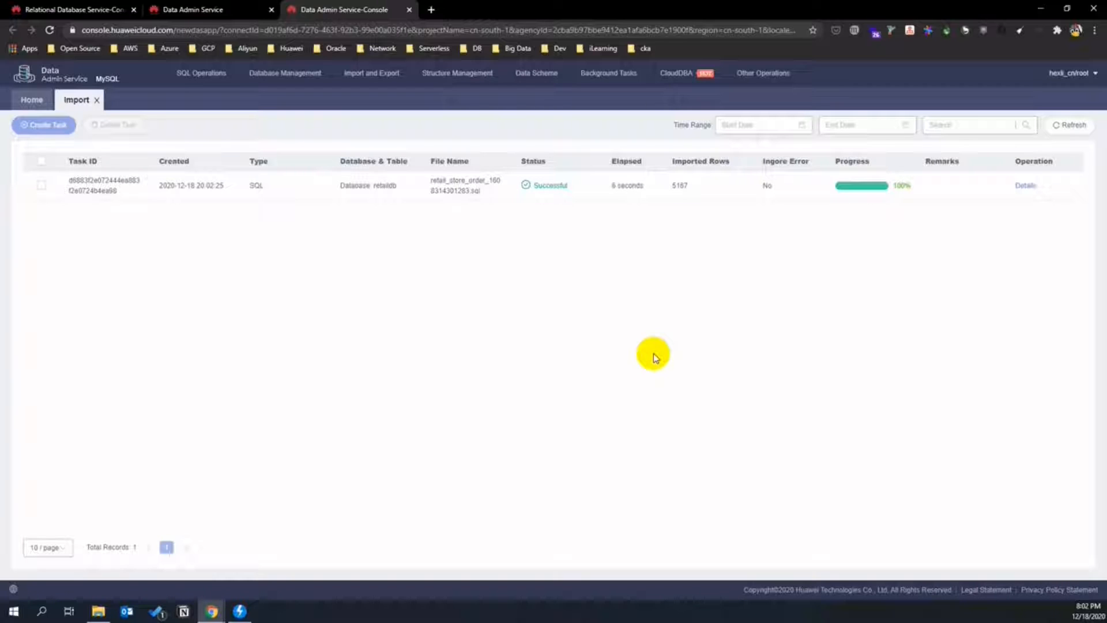
{"action": "left_click", "coordinate": [1068, 125]}
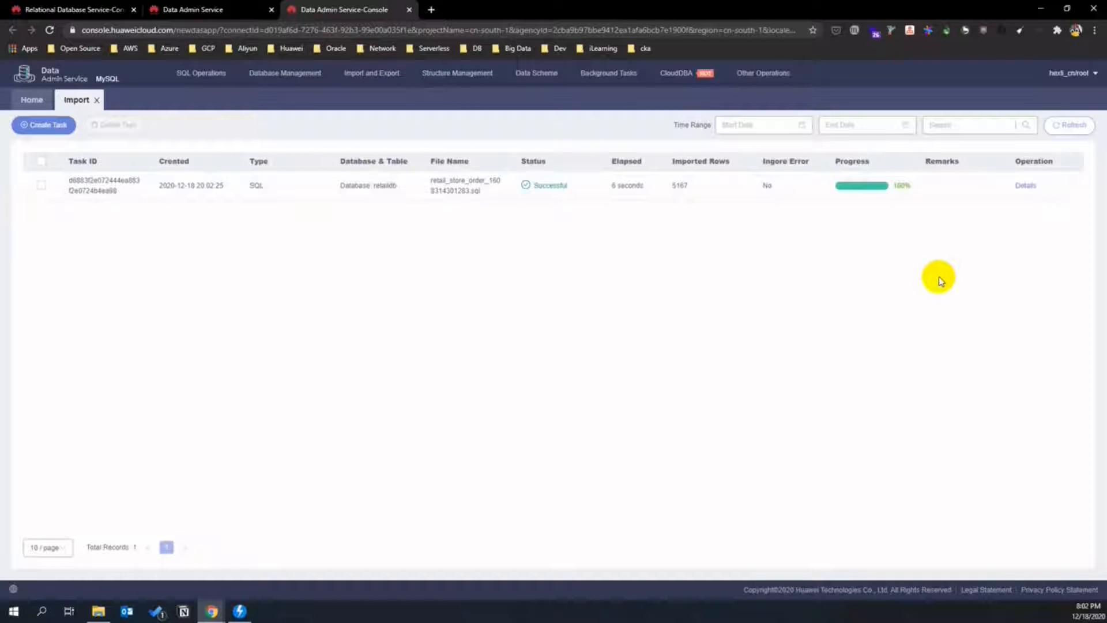
- In a SQL window on retaildb, run SELECT * FROM t_trade_order
{"action": "left_click", "coordinate": [31, 101]}
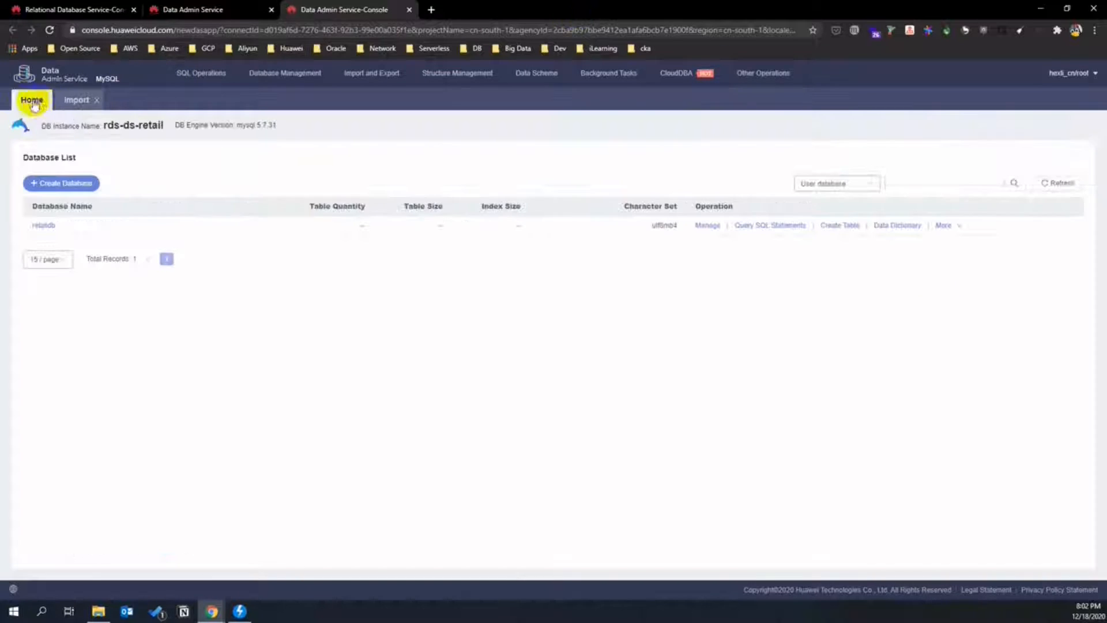
{"action": "left_click", "coordinate": [205, 78]}
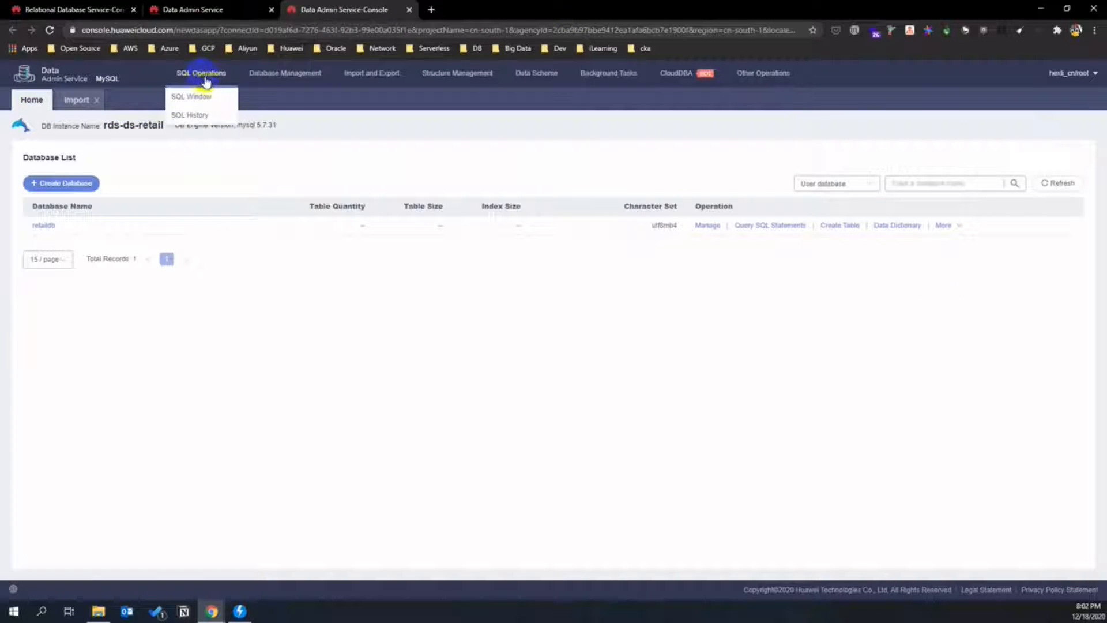
{"action": "left_click", "coordinate": [203, 97]}
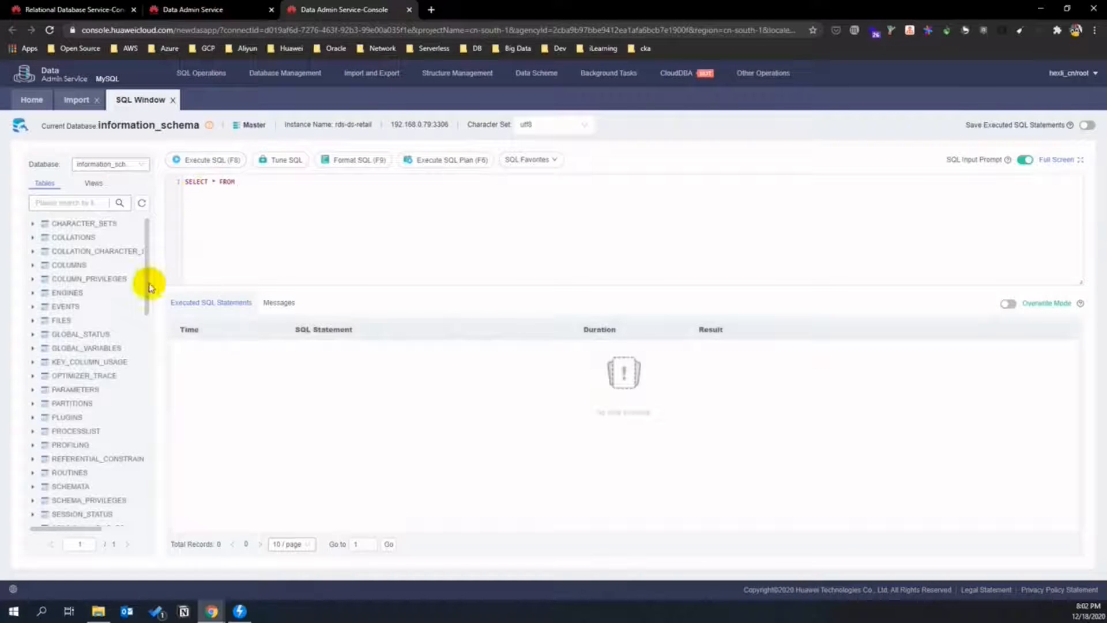
{"action": "left_click", "coordinate": [140, 165]}
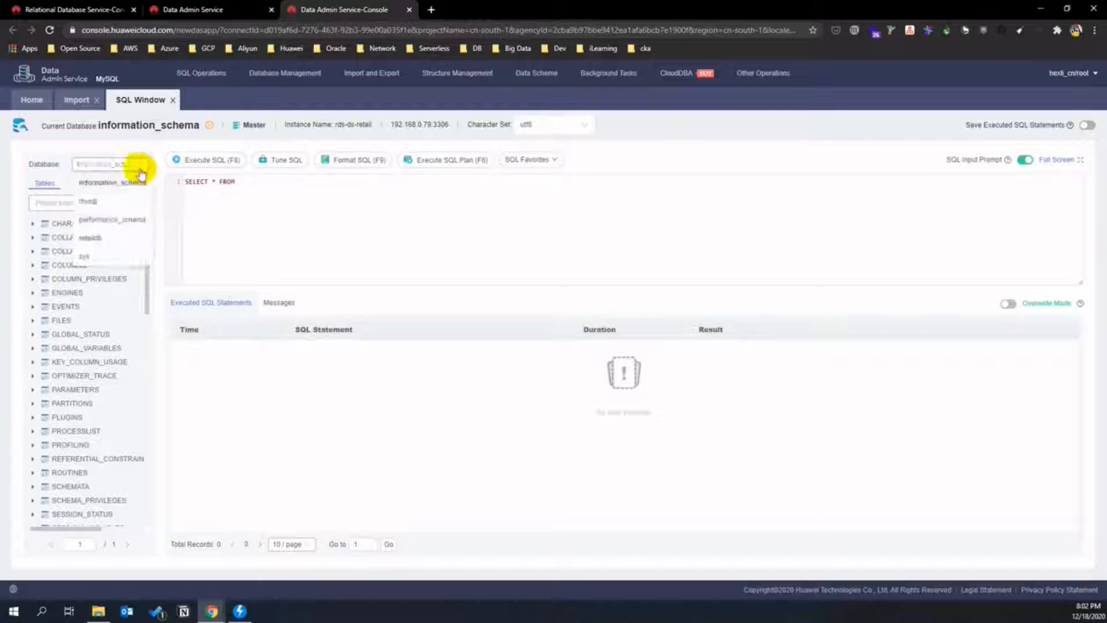
{"action": "left_click", "coordinate": [119, 236]}
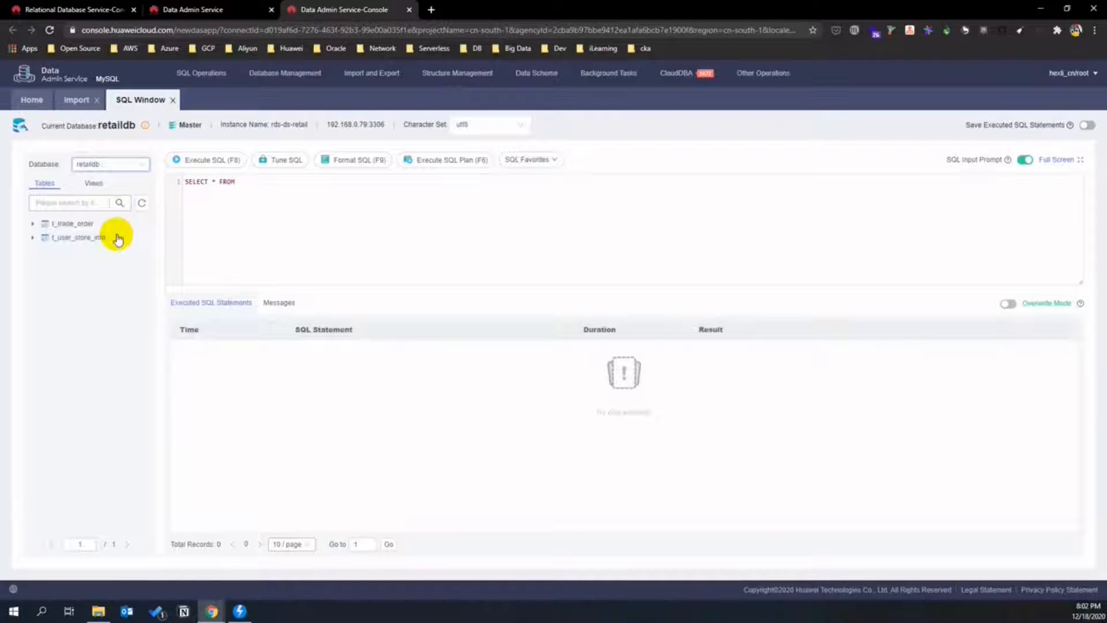
{"action": "left_click", "coordinate": [248, 182]}
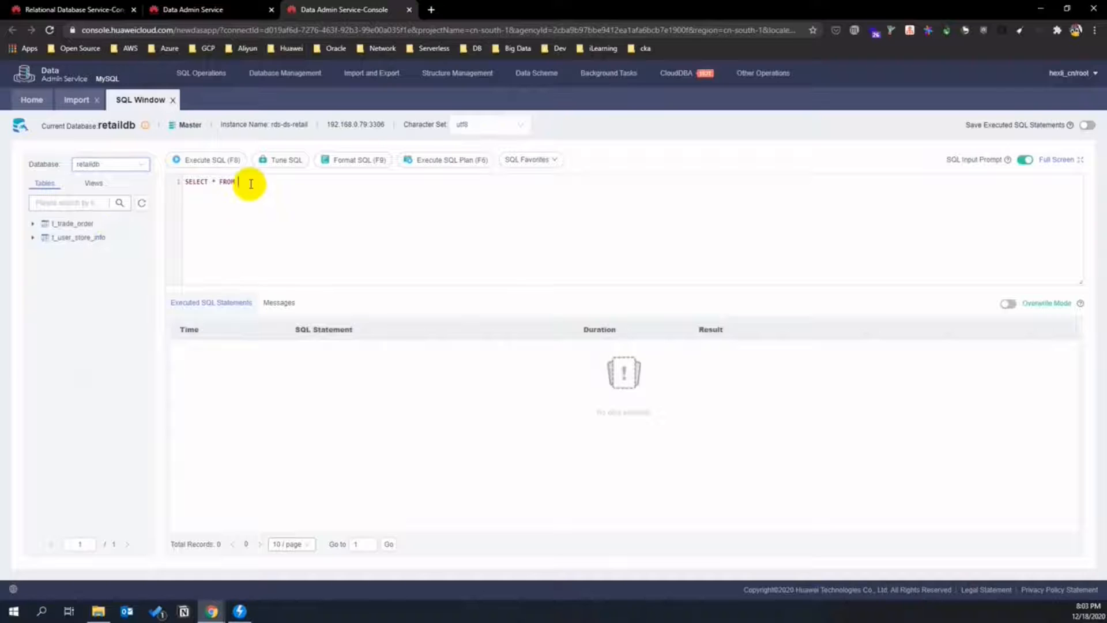
{"action": "type", "text": "t_trade_order"}
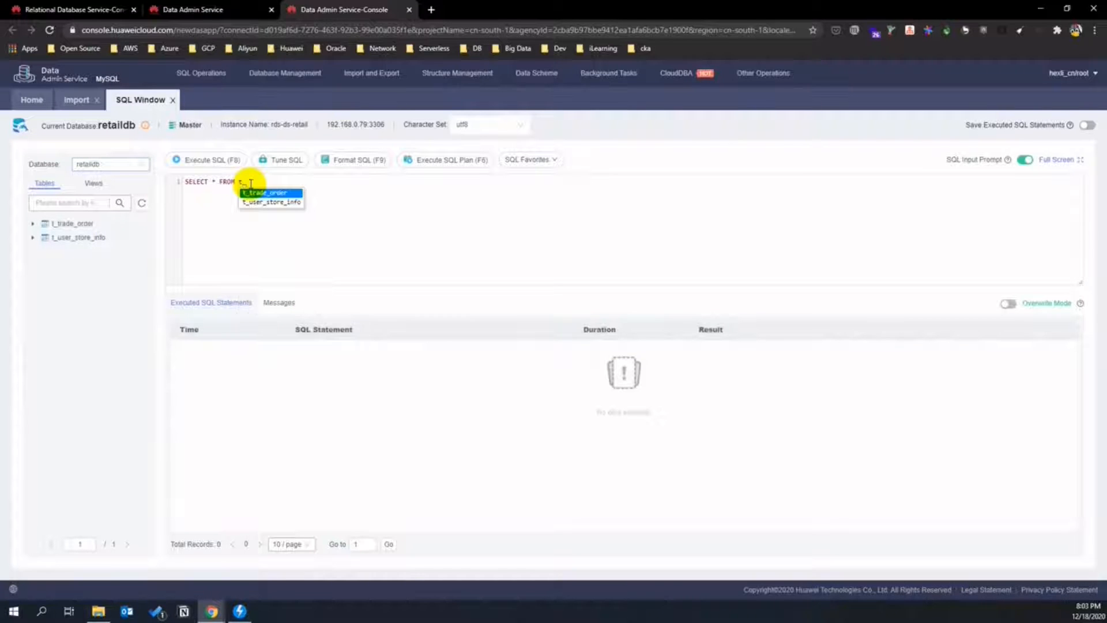
{"action": "key", "text": "Return"}
{"action": "key", "text": "ctrl+a"}
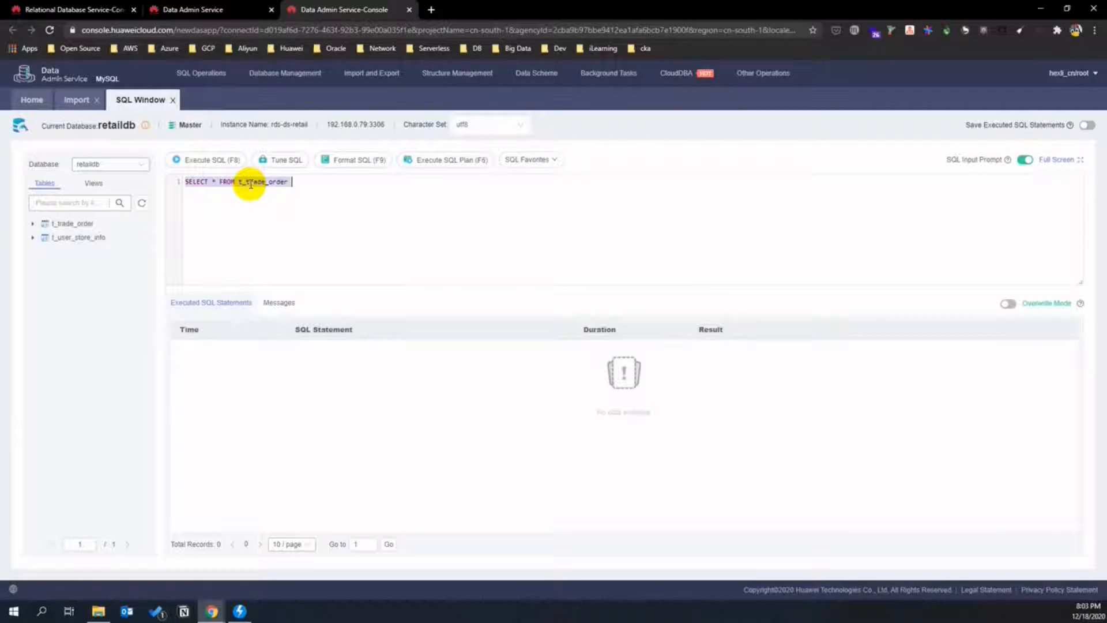
{"action": "key", "text": "F8"}
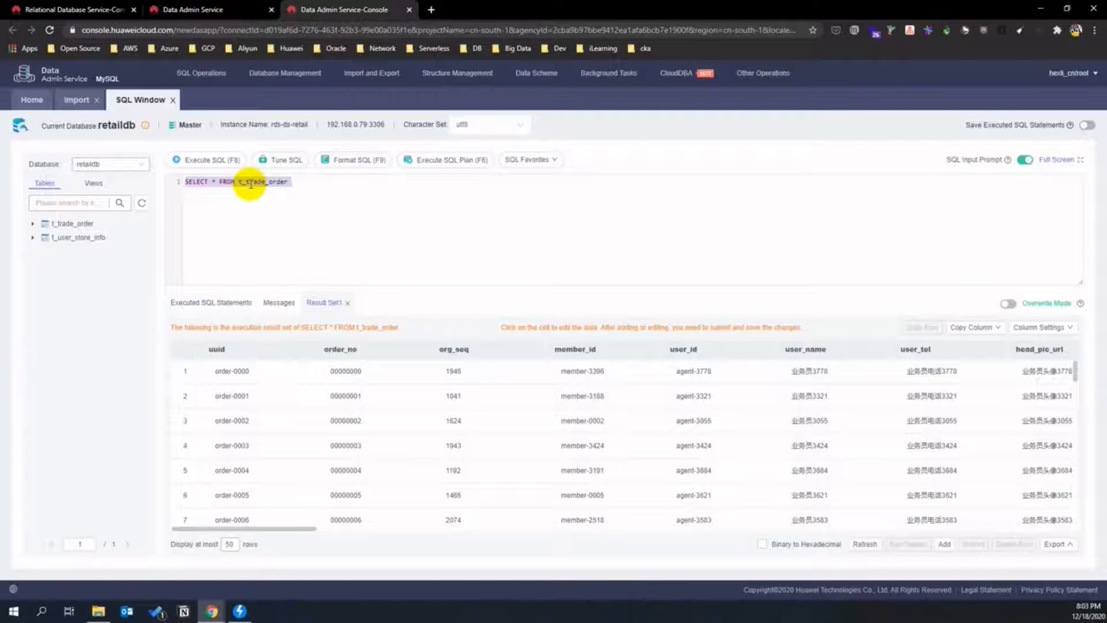
- Run SELECT * FROM t_user_store_info, then close the Data Admin Service console
{"action": "left_click", "coordinate": [327, 185]}
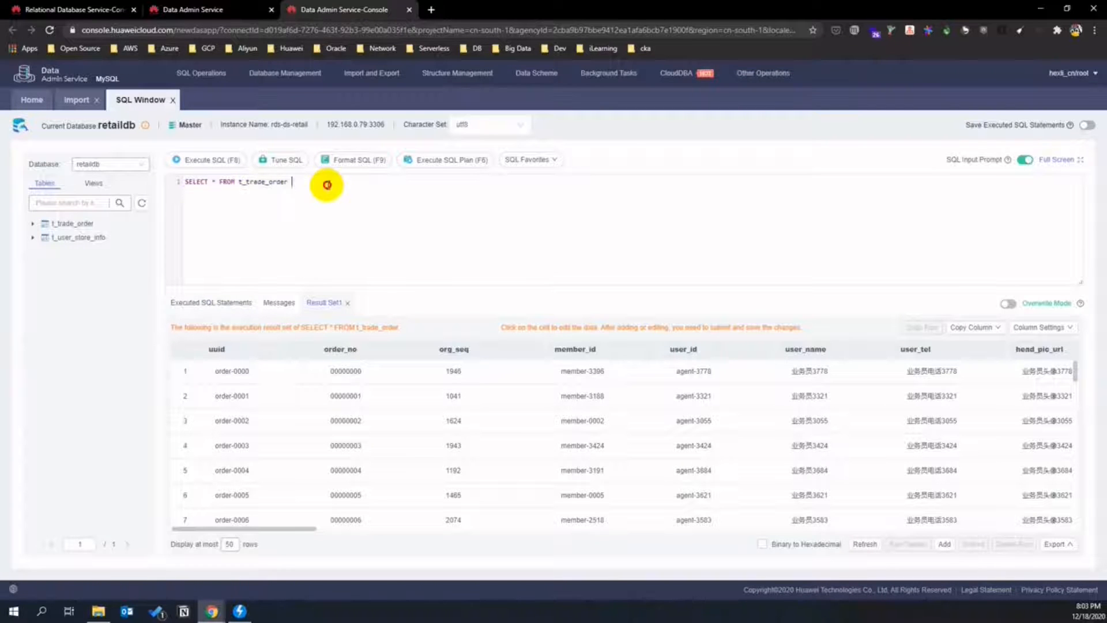
{"action": "key", "text": "Return"}
{"action": "key", "text": "Return"}
{"action": "type", "text": "SLE"}
{"action": "key", "text": "BackSpace"}
{"action": "key", "text": "BackSpace"}
{"action": "type", "text": "ELECT "}
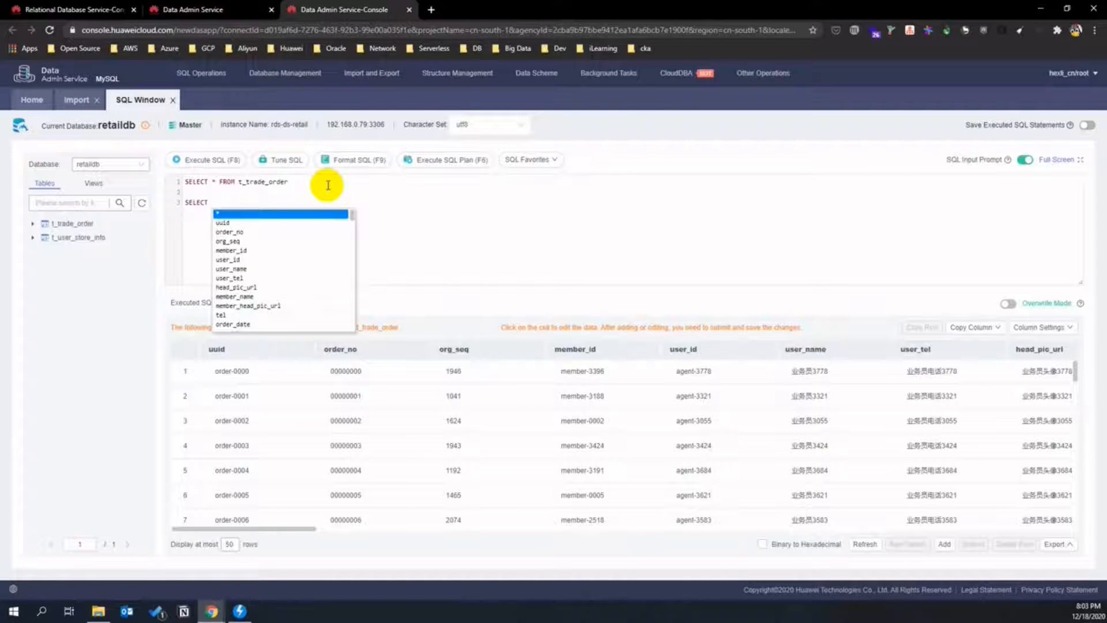
{"action": "type", "text": "* FROM t_u"}
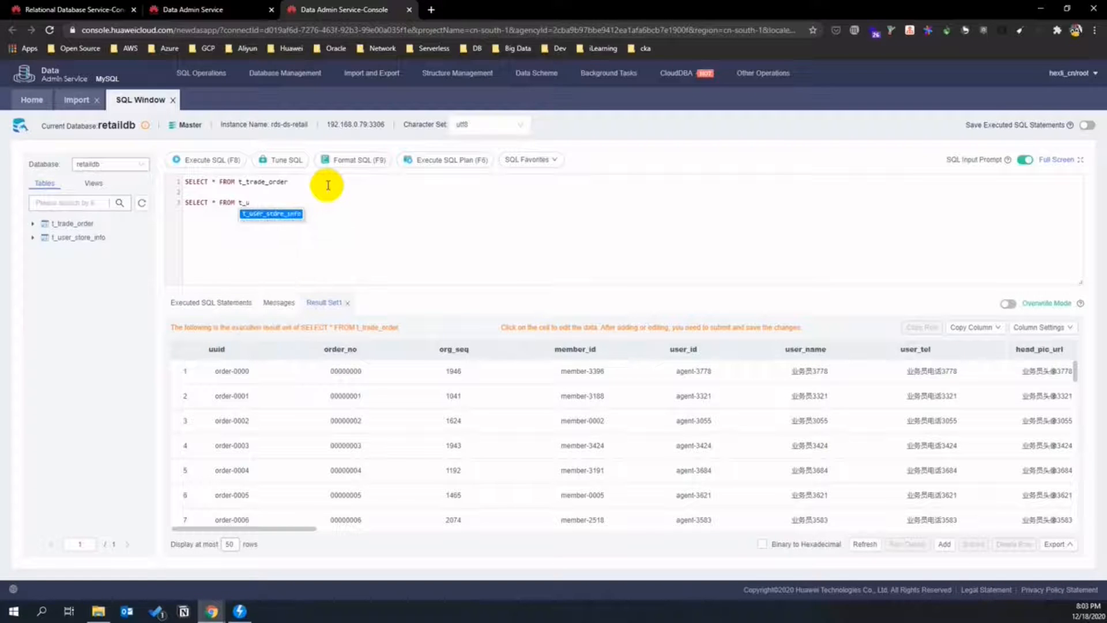
{"action": "key", "text": "Return"}
{"action": "triple_click", "coordinate": [268, 201]}
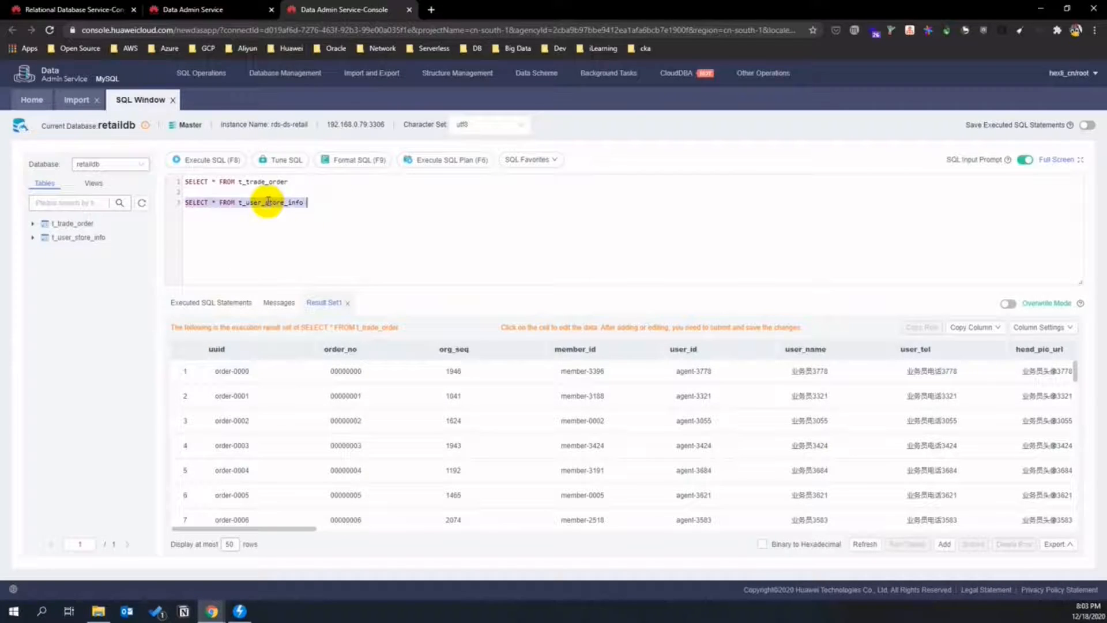
{"action": "key", "text": "F8"}
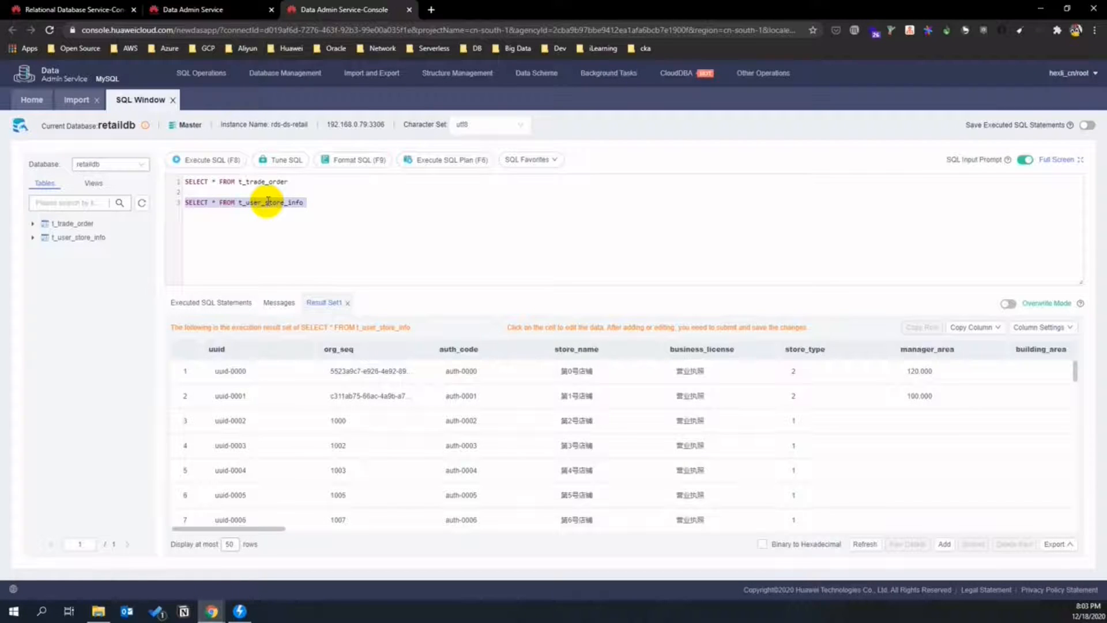
{"action": "left_click", "coordinate": [408, 9]}
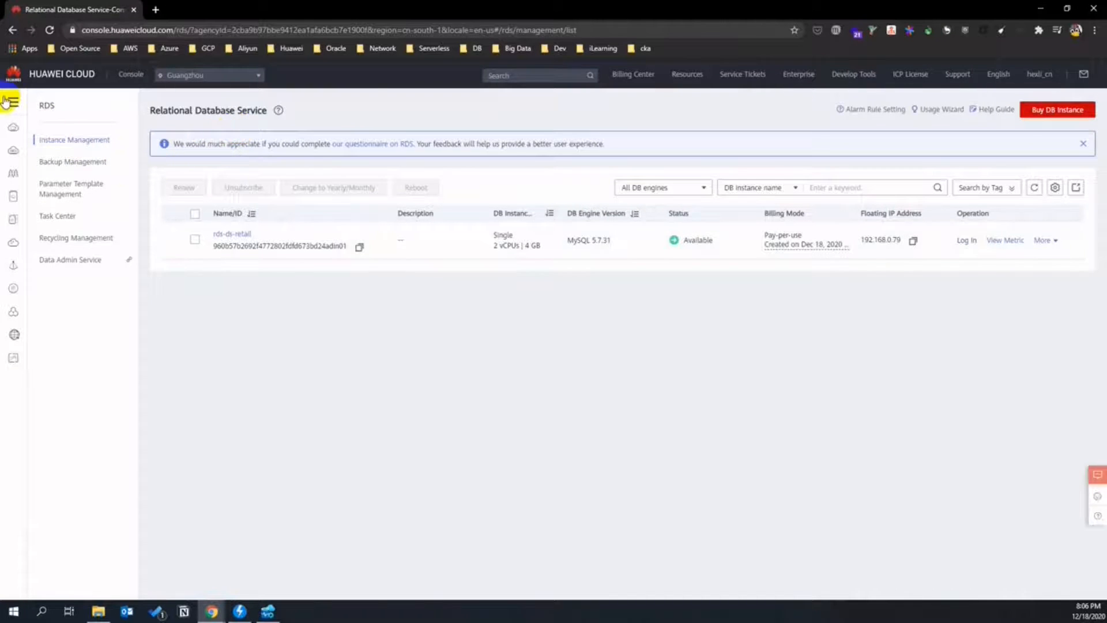
- Open Data Lake Insight and go to Data Management's Databases and Tables page
{"action": "left_click", "coordinate": [6, 102]}
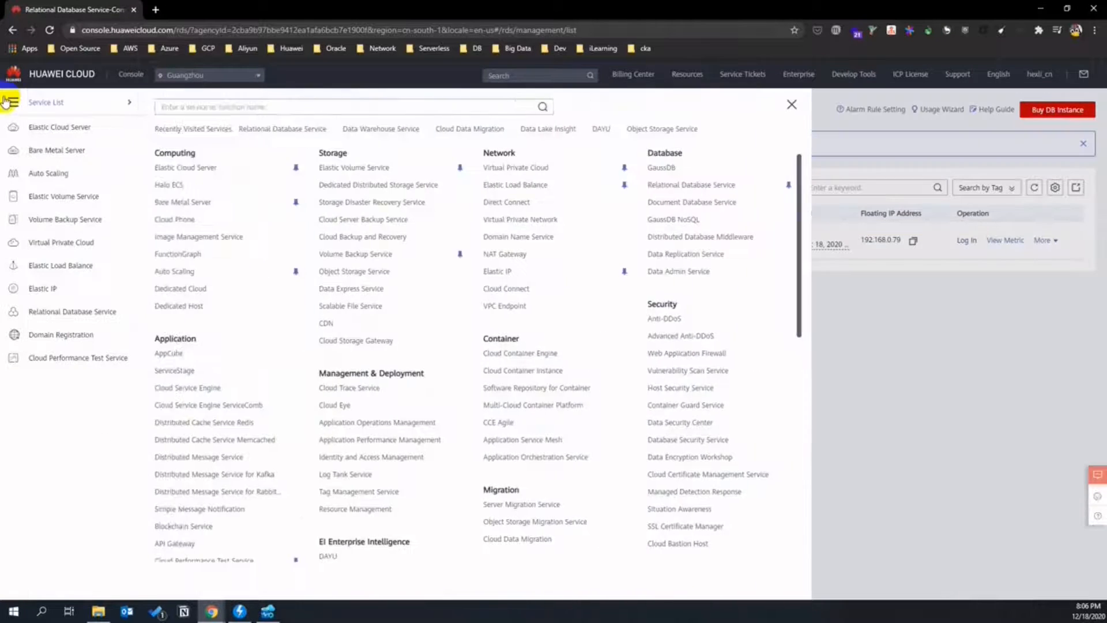
{"action": "scroll", "coordinate": [441, 399], "scroll_direction": "down", "scroll_amount": 2}
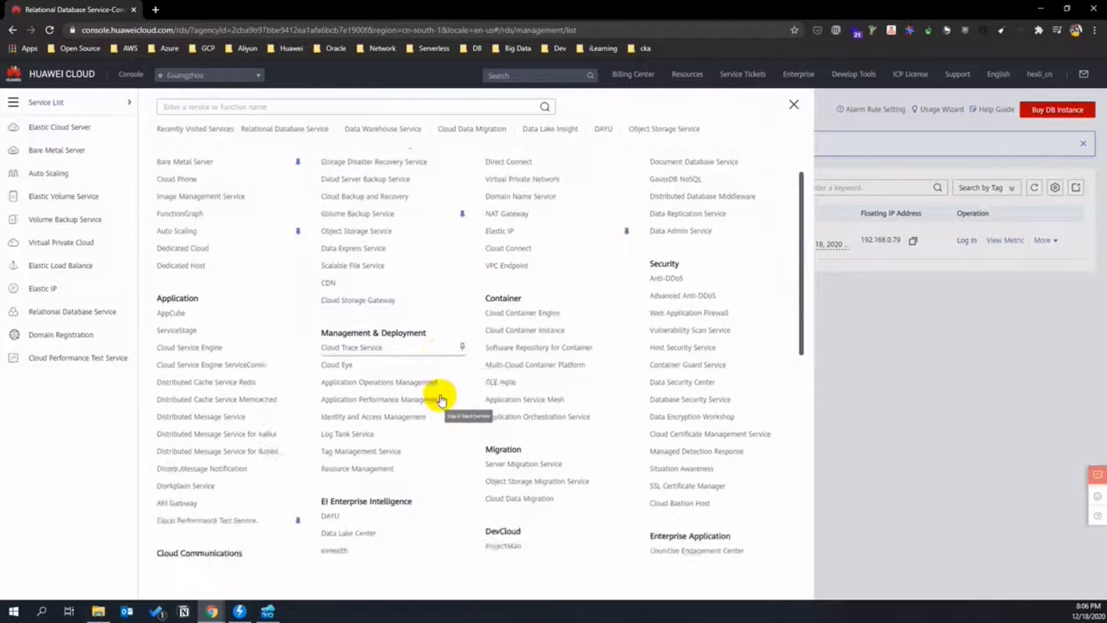
{"action": "scroll", "coordinate": [441, 399], "scroll_direction": "down", "scroll_amount": 4}
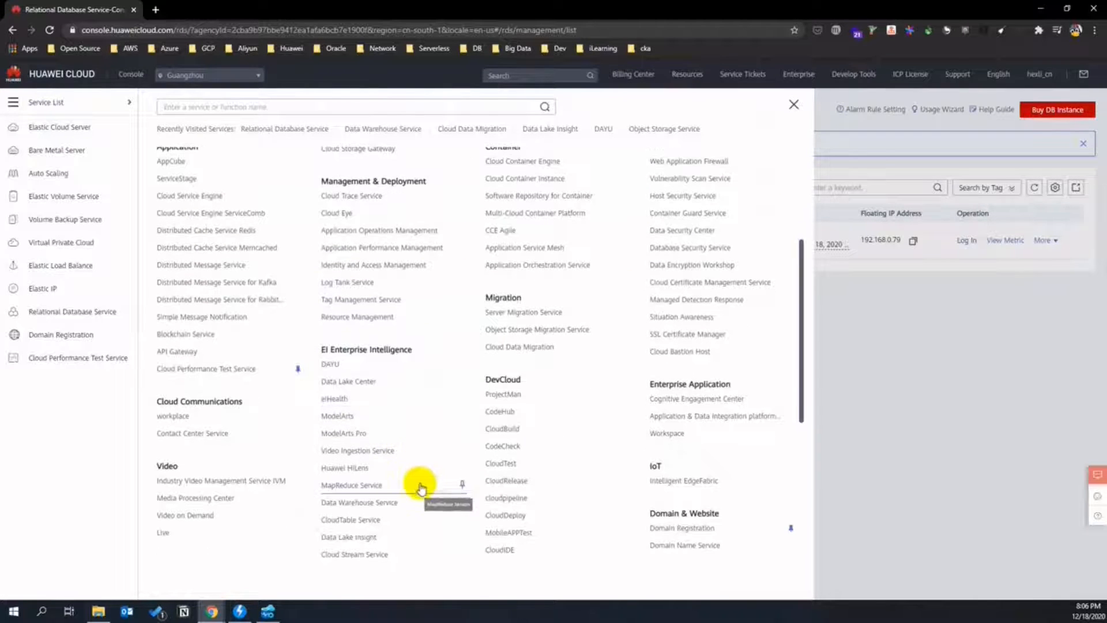
{"action": "left_click", "coordinate": [380, 532]}
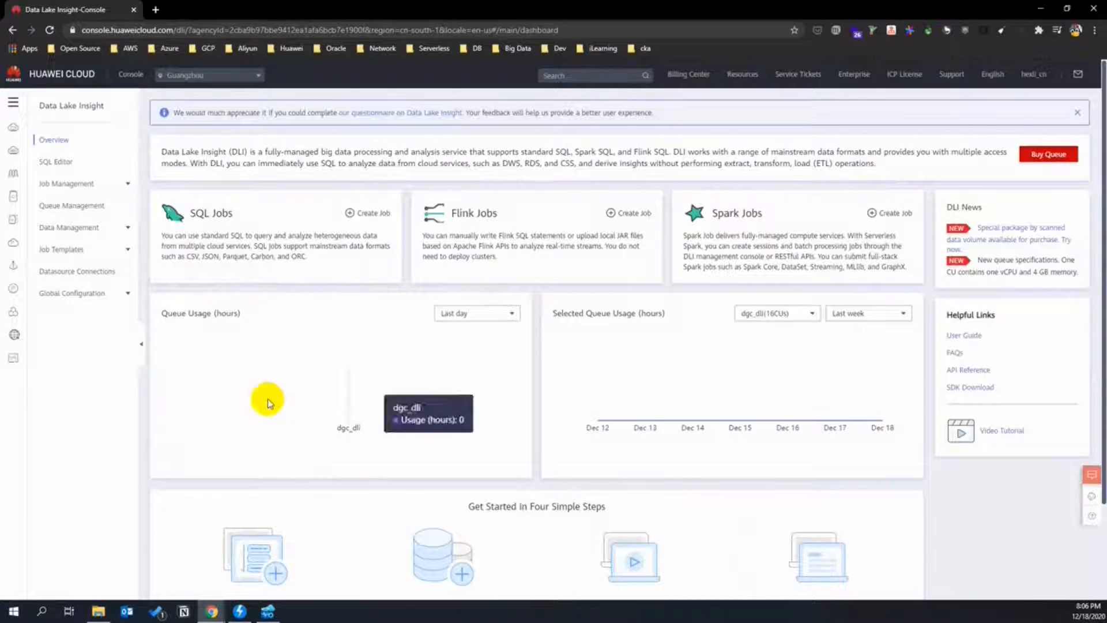
{"action": "left_click", "coordinate": [92, 227]}
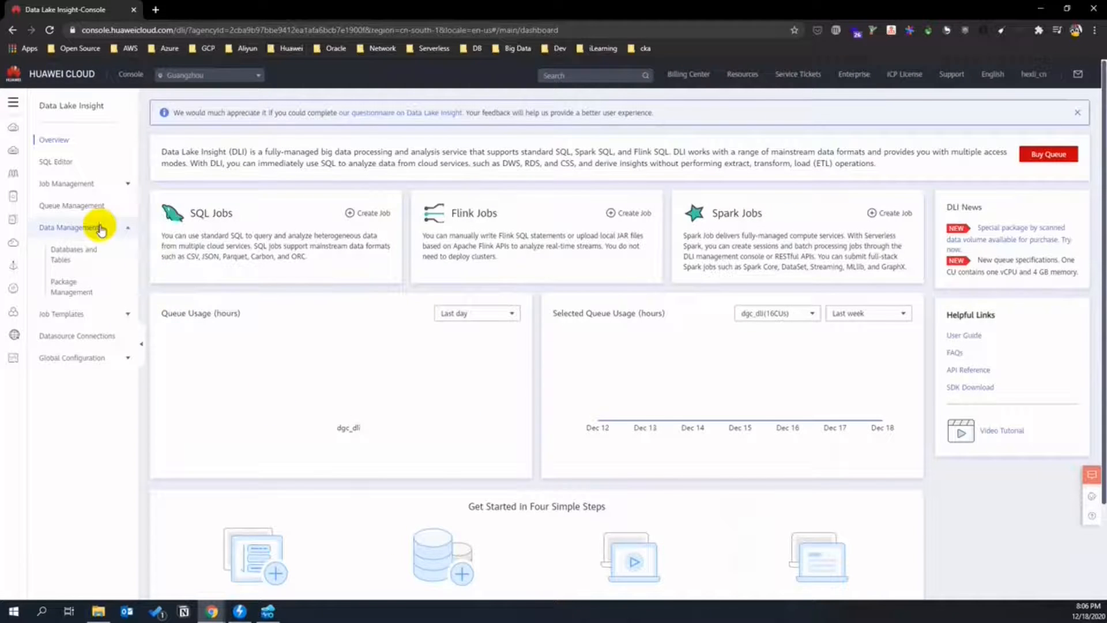
{"action": "left_click", "coordinate": [106, 256]}
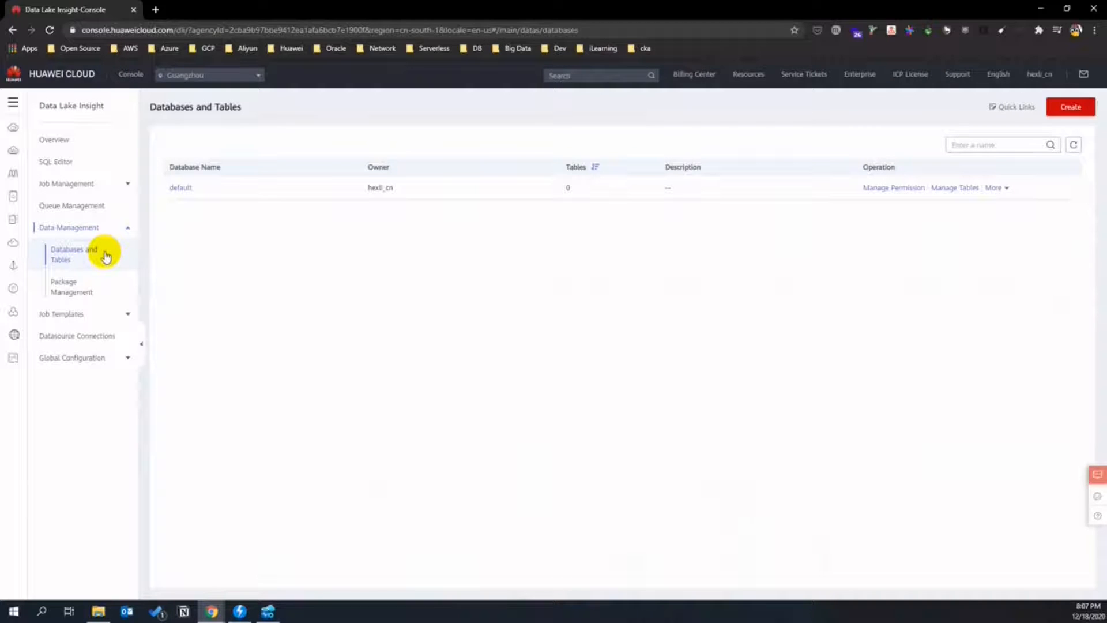
- Create the retaildb DLI database, view its empty table list, and bring up the SQL Editor
{"action": "left_click", "coordinate": [1070, 107]}
{"action": "left_click", "coordinate": [488, 218]}
{"action": "type", "text": "retaildli"}
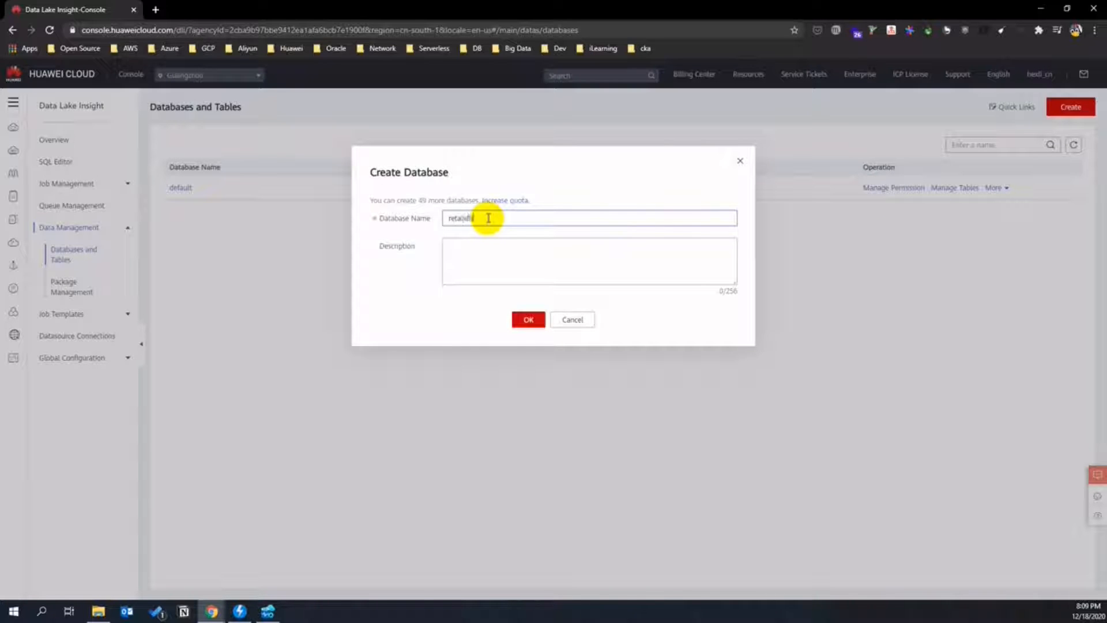
{"action": "left_click", "coordinate": [544, 315]}
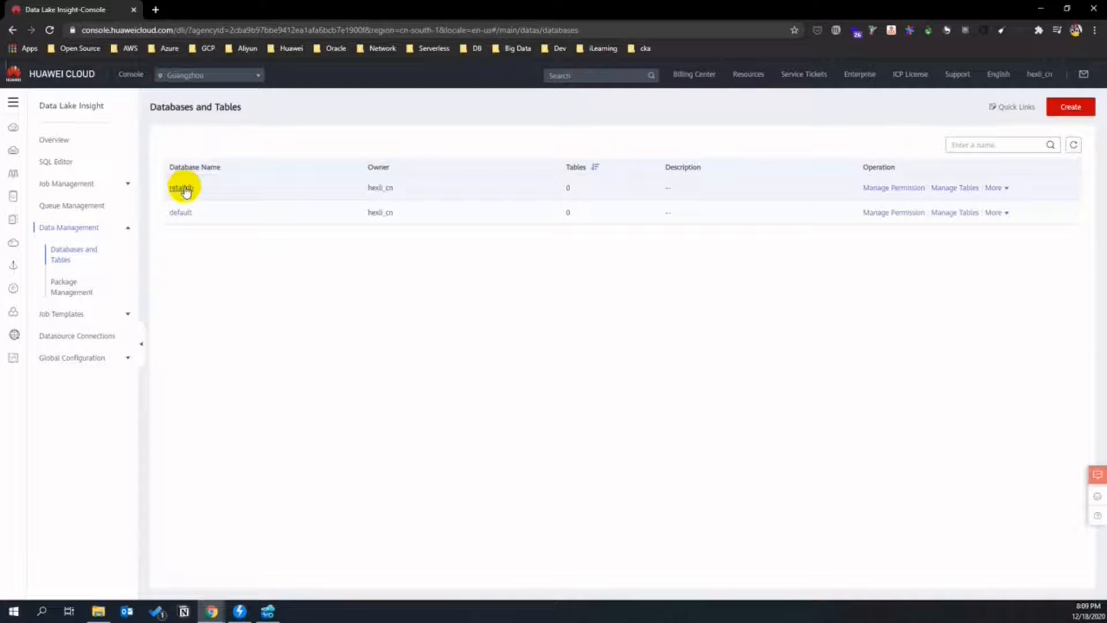
{"action": "left_click", "coordinate": [181, 188]}
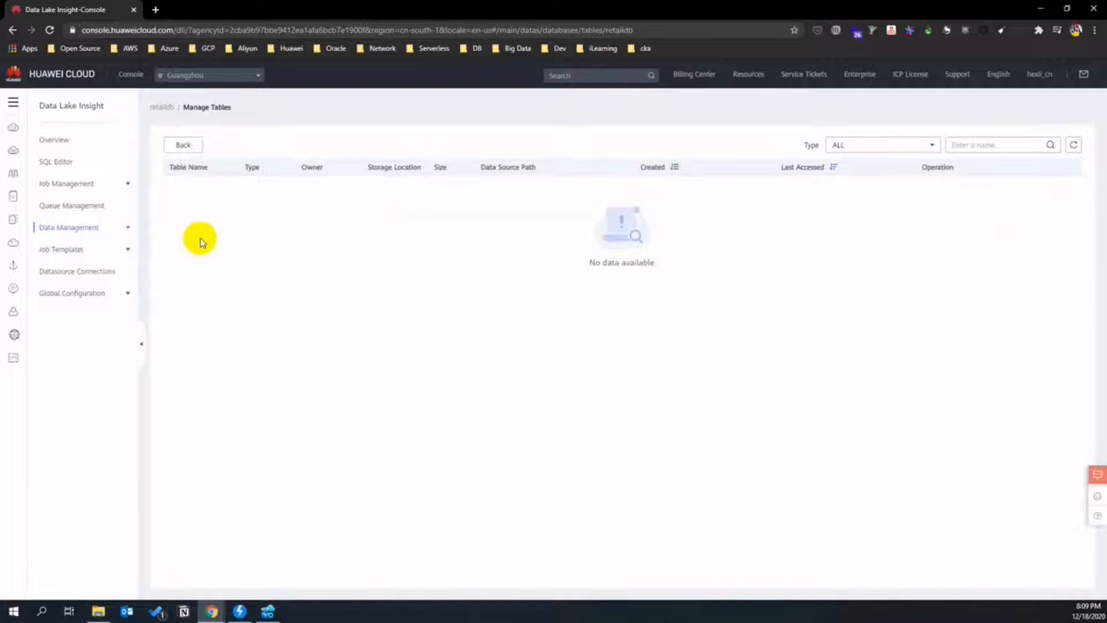
{"action": "left_click", "coordinate": [73, 163]}
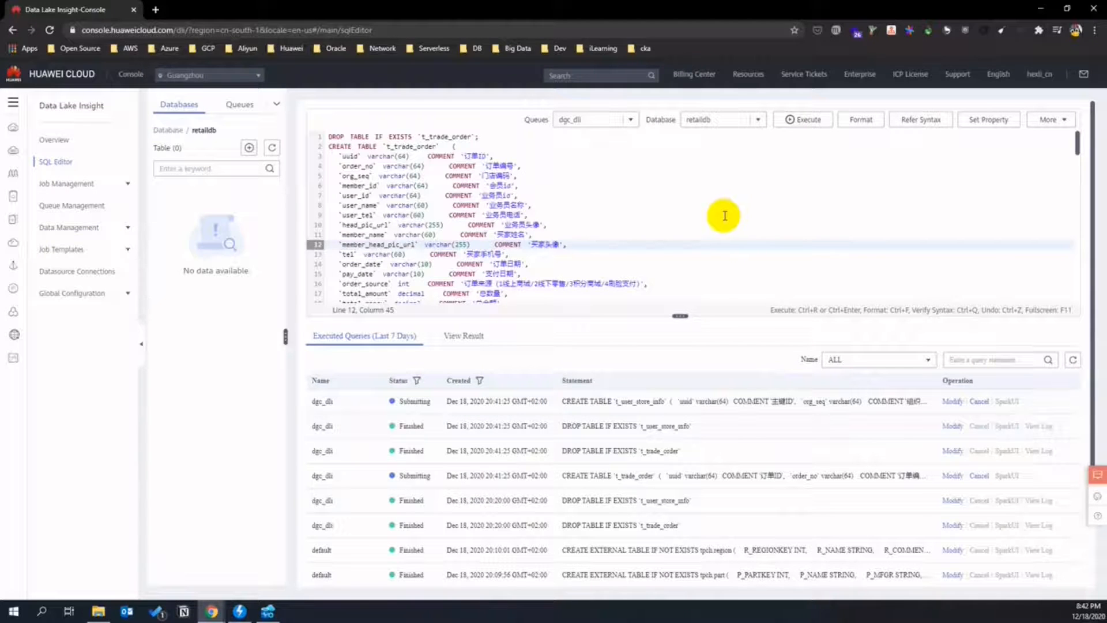
- Clear the SQL Editor and paste in the CREATE TABLE statements from line 52 of the script
{"action": "left_click", "coordinate": [519, 225]}
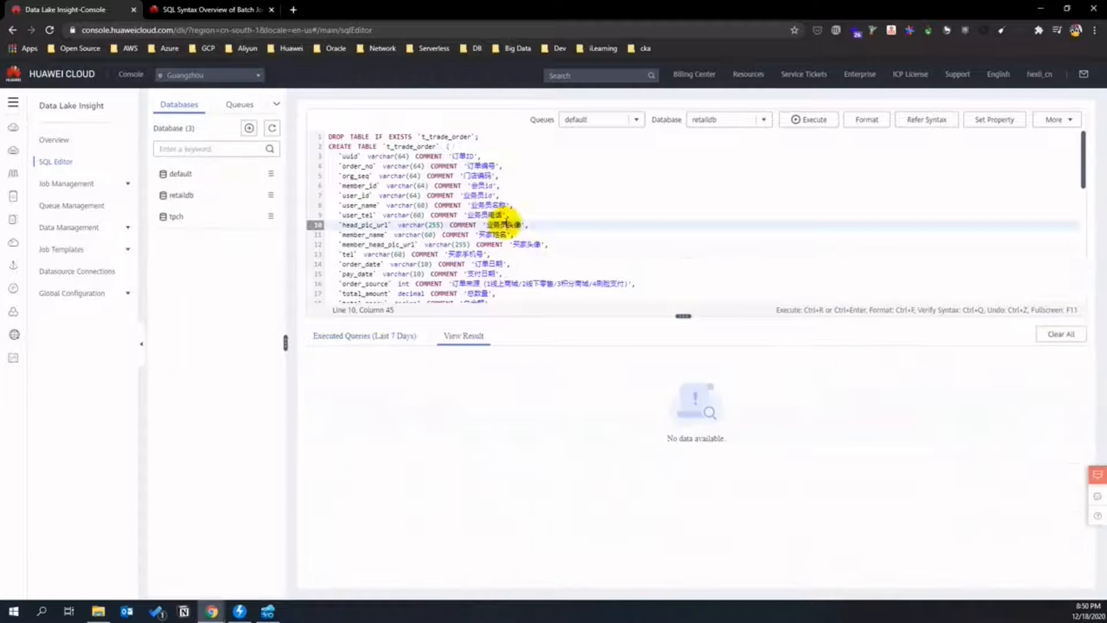
{"action": "key", "text": "ctrl+a"}
{"action": "key", "text": "Delete"}
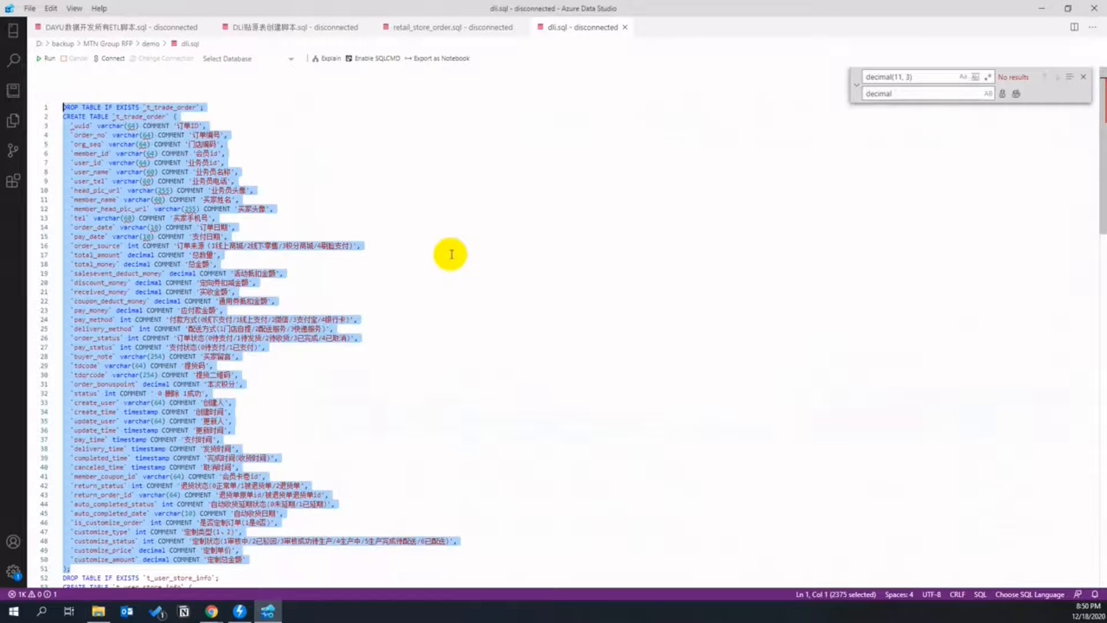
{"action": "left_click", "coordinate": [348, 273]}
{"action": "scroll", "coordinate": [370, 267], "scroll_direction": "down", "scroll_amount": 10}
{"action": "left_click", "coordinate": [63, 288]}
{"action": "scroll", "coordinate": [279, 338], "scroll_direction": "down", "scroll_amount": 14}
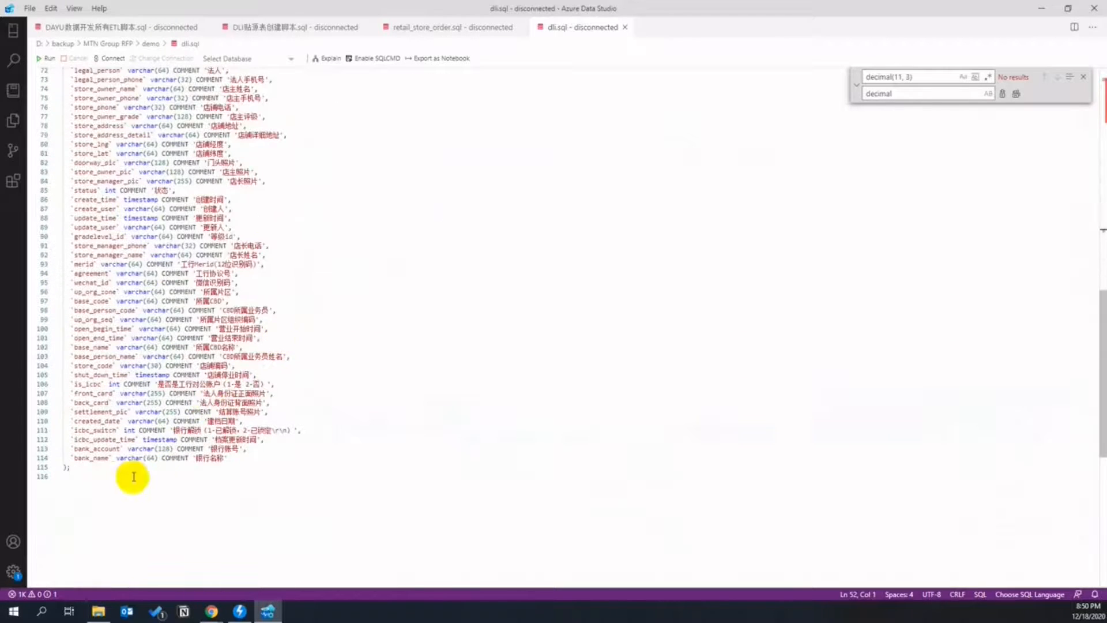
{"action": "left_click", "coordinate": [133, 477], "text": "shift"}
{"action": "key", "text": "alt+Tab"}
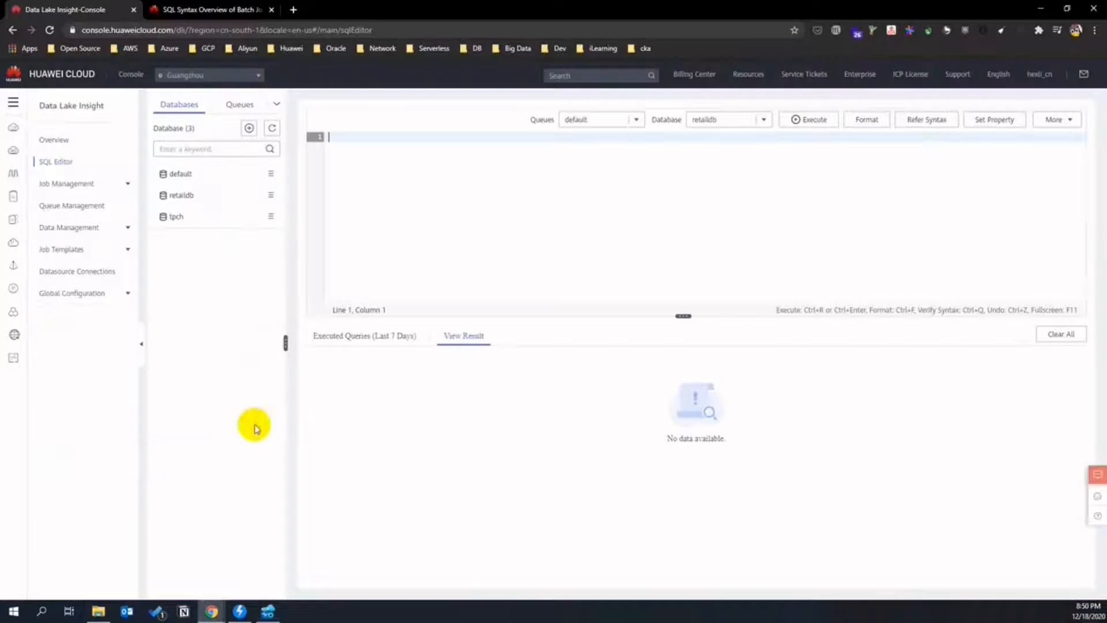
{"action": "key", "text": "ctrl+v"}
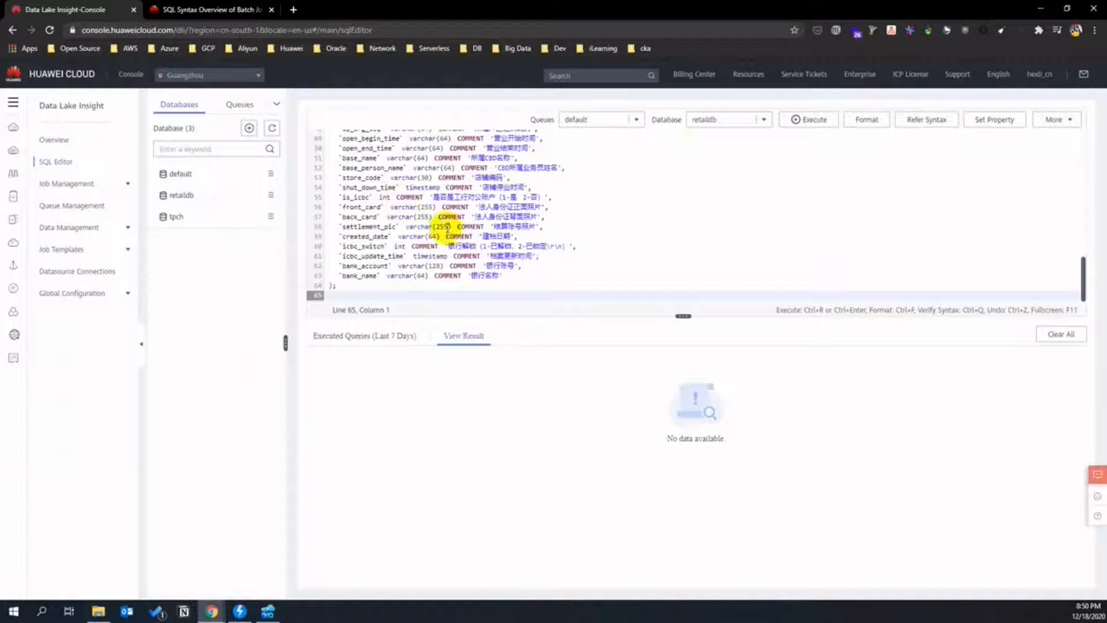
- Format and execute the SQL to create t_user_store_info and t_trade_order, then check the job results
{"action": "key", "text": "ctrl+a"}
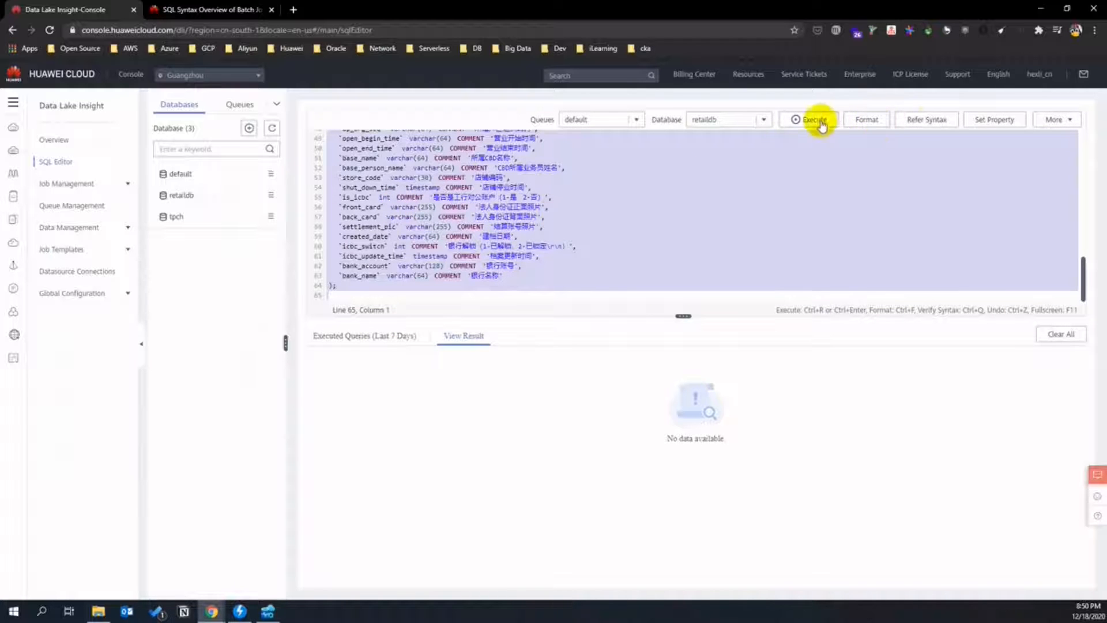
{"action": "left_click", "coordinate": [874, 123]}
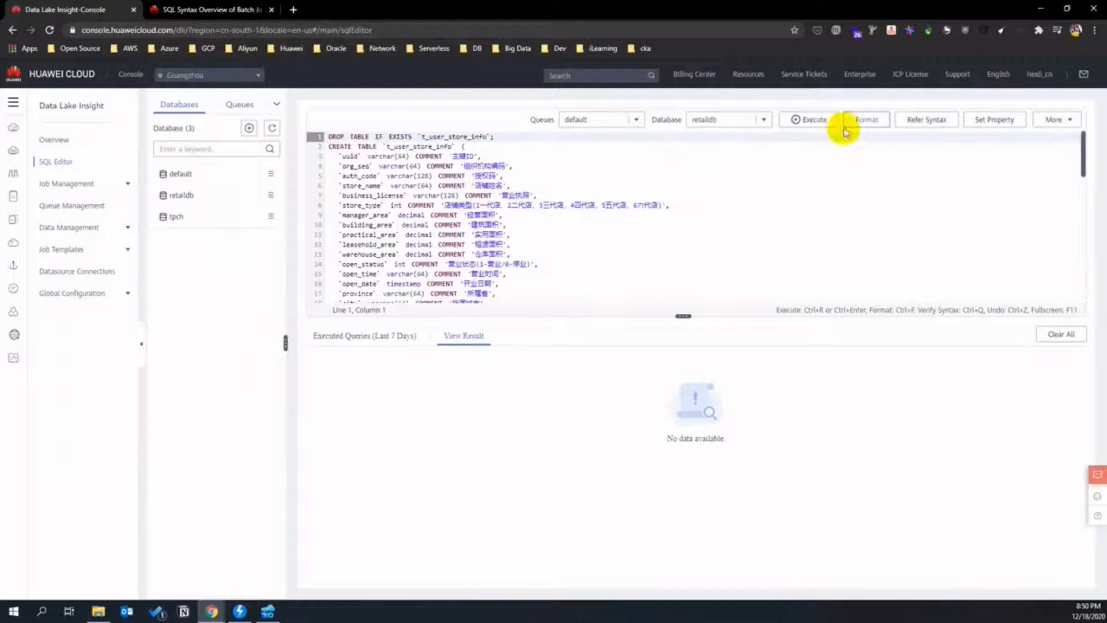
{"action": "left_click", "coordinate": [814, 120]}
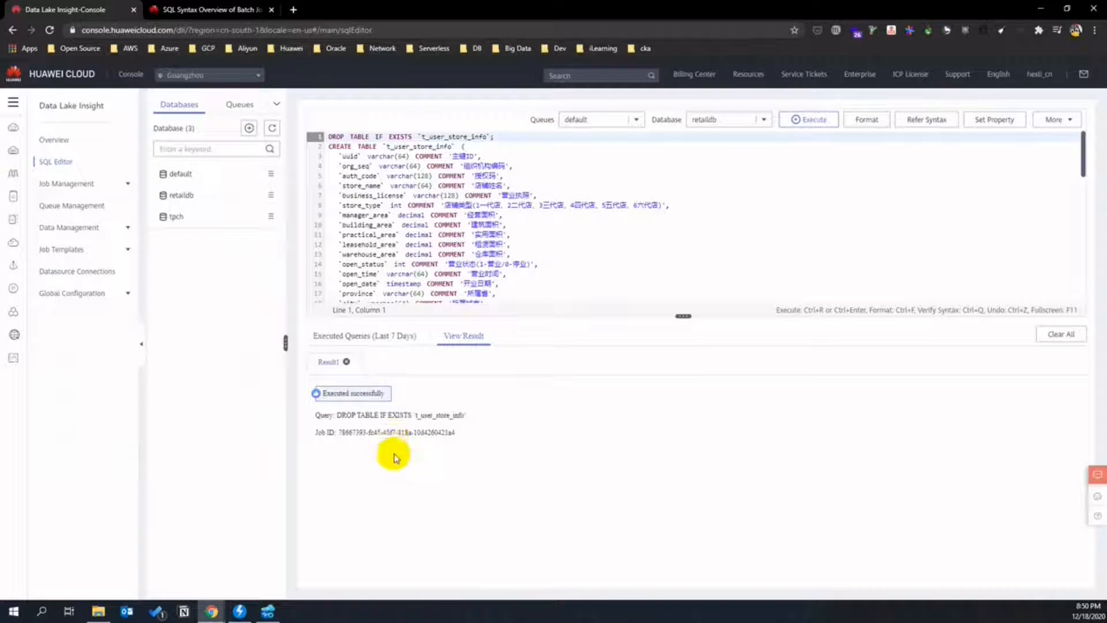
{"action": "left_click", "coordinate": [377, 362]}
{"action": "left_click_drag", "start_coordinate": [454, 434], "coordinate": [398, 413]}
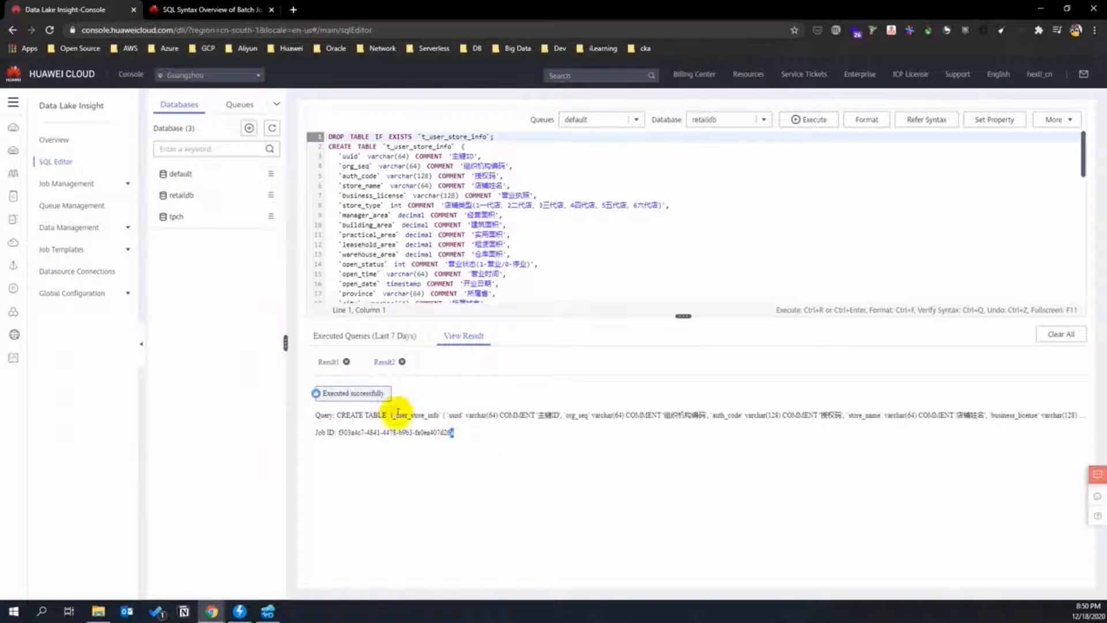
- Check t_trade_order's columns under retaildb's managed tables, then bring up the cloud service list
{"action": "left_click", "coordinate": [181, 195]}
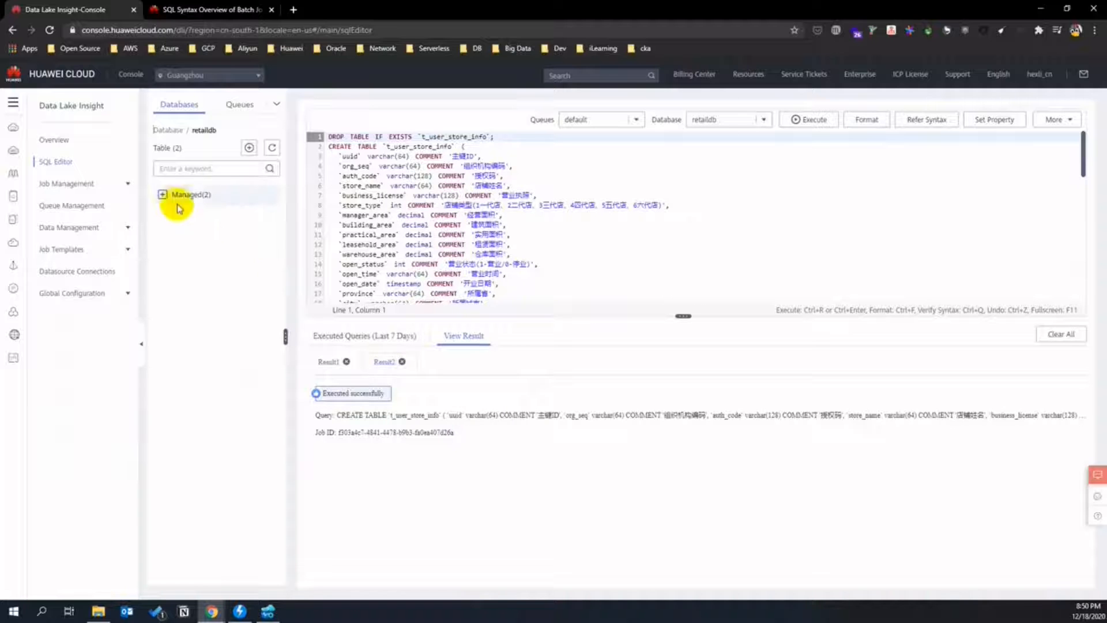
{"action": "left_click", "coordinate": [163, 194]}
{"action": "left_click", "coordinate": [173, 216]}
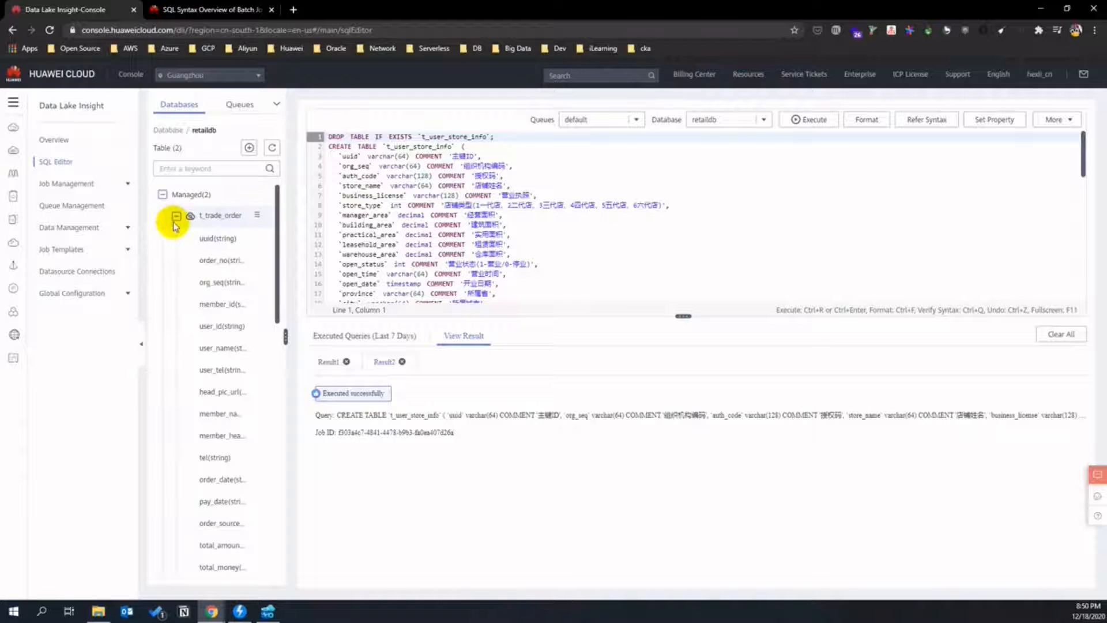
{"action": "left_click", "coordinate": [176, 217]}
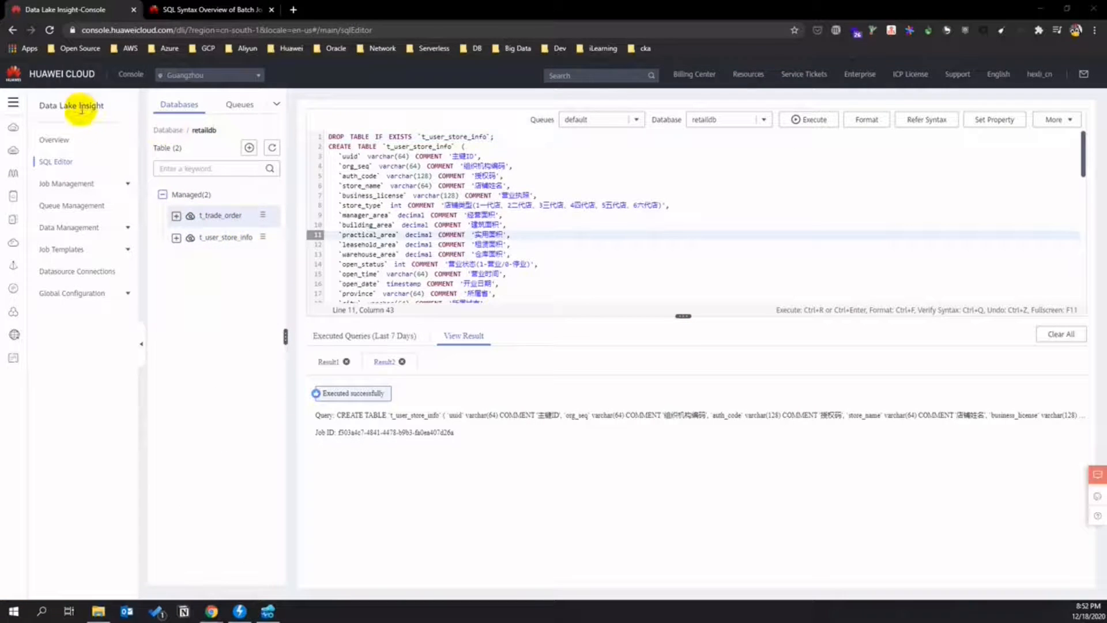
{"action": "left_click", "coordinate": [12, 102]}
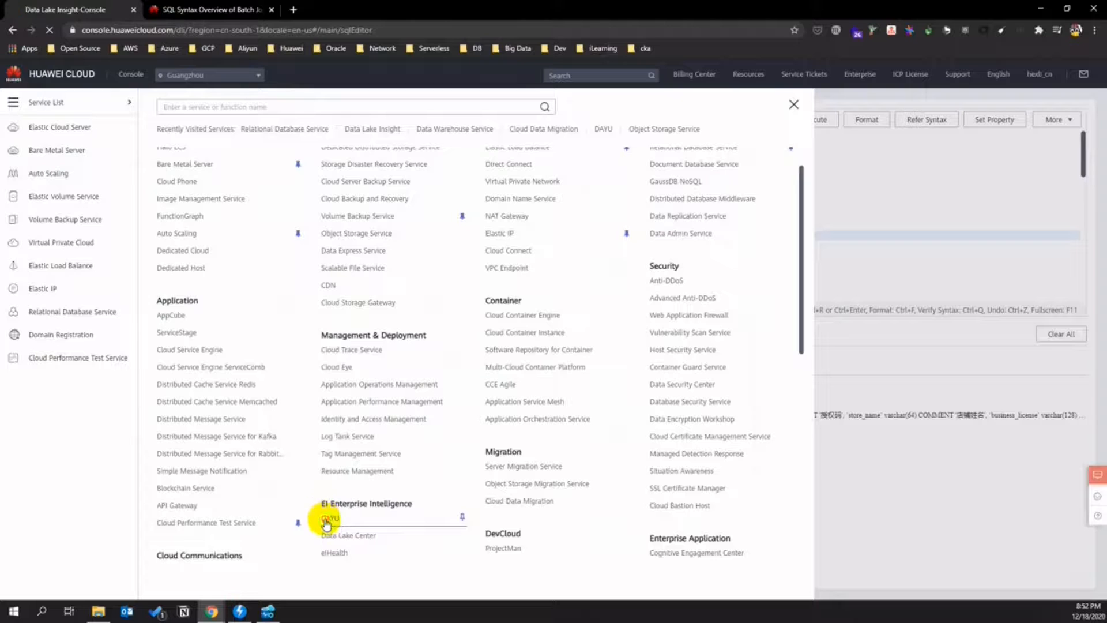
- Open DAYU and go to the Management Center of the retail_practice_ws workspace
{"action": "left_click", "coordinate": [323, 521]}
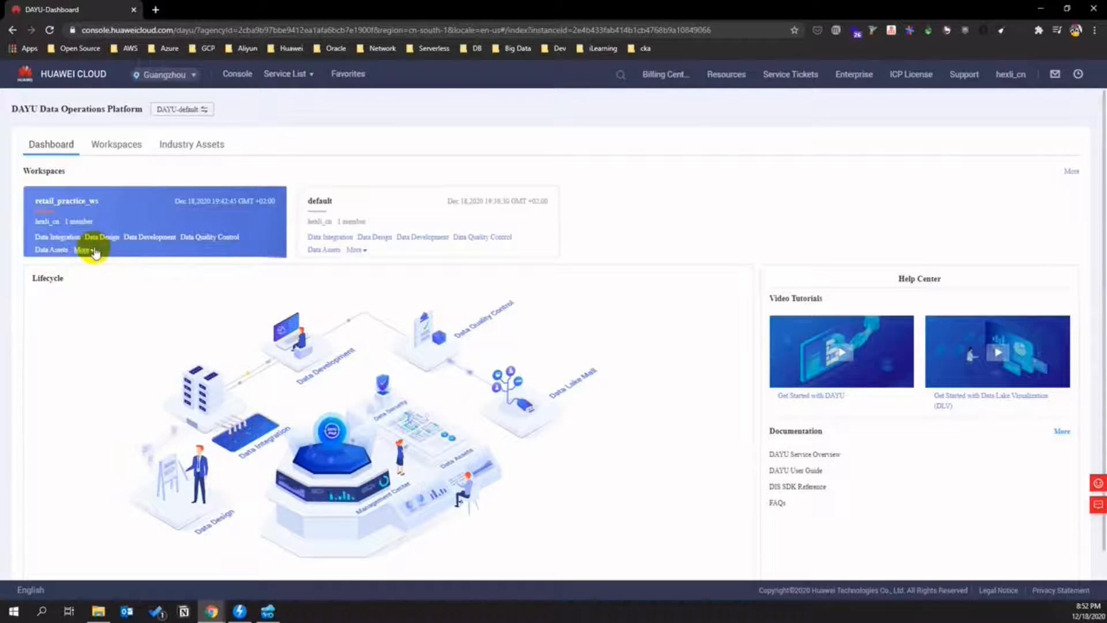
{"action": "left_click", "coordinate": [87, 251]}
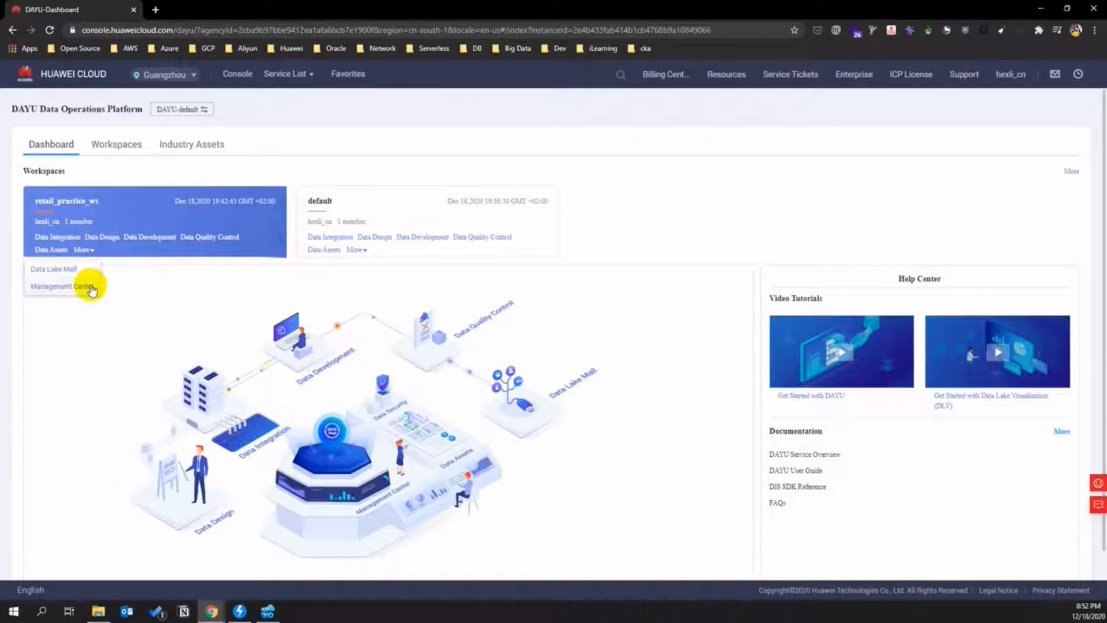
{"action": "left_click", "coordinate": [87, 286]}
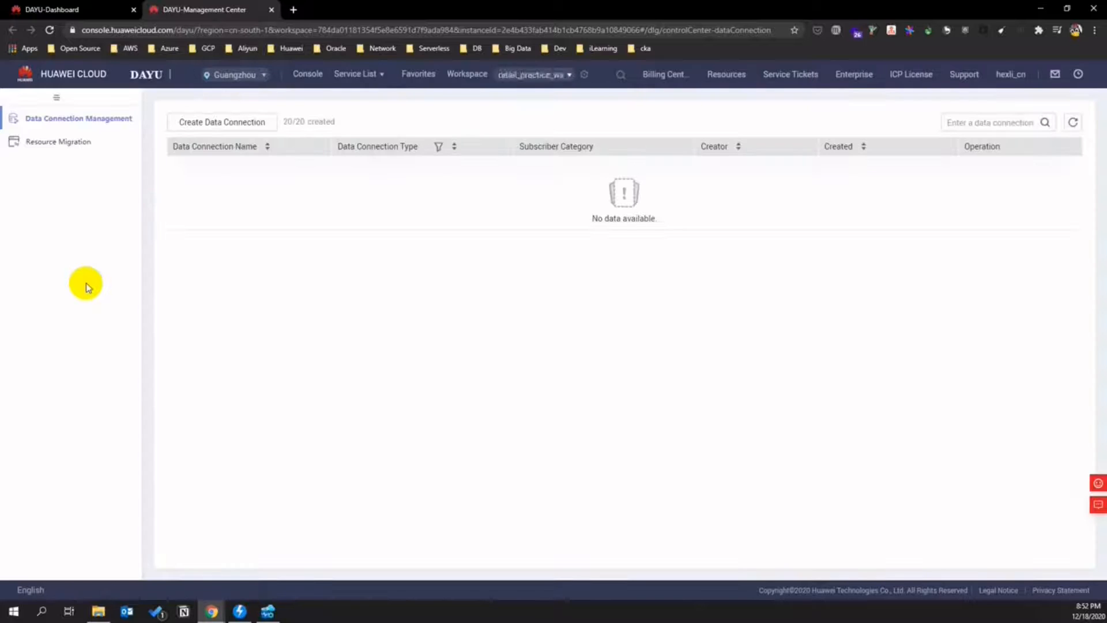
- Create a DLI data connection named dgc_dli_retail
{"action": "left_click", "coordinate": [229, 120]}
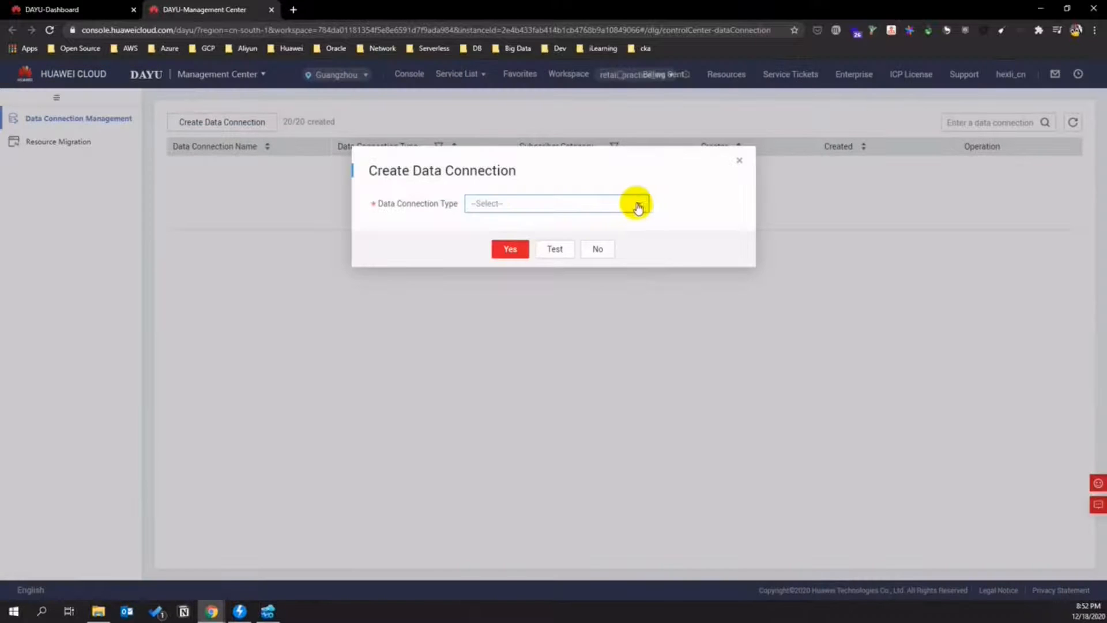
{"action": "left_click", "coordinate": [637, 205]}
{"action": "left_click", "coordinate": [556, 268]}
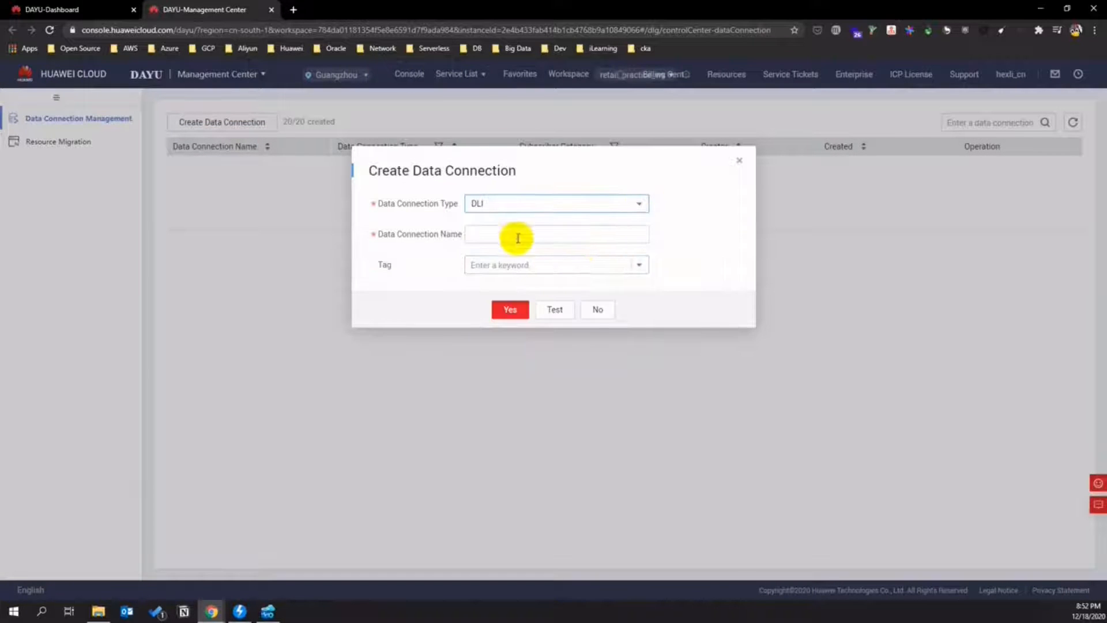
{"action": "left_click", "coordinate": [497, 231]}
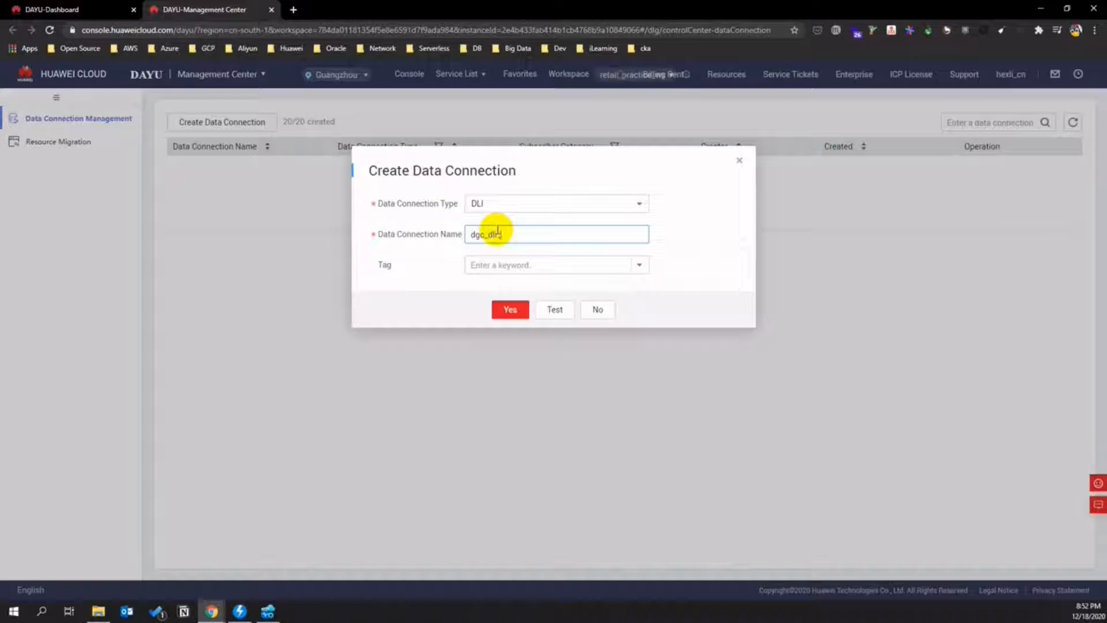
{"action": "type", "text": "l"}
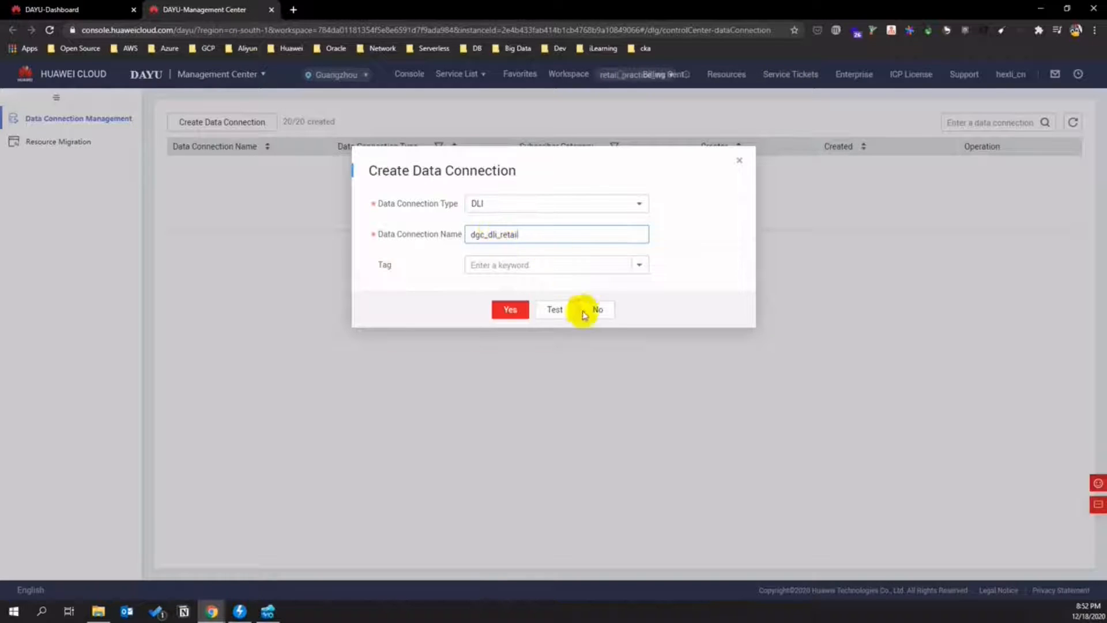
{"action": "left_click", "coordinate": [527, 311]}
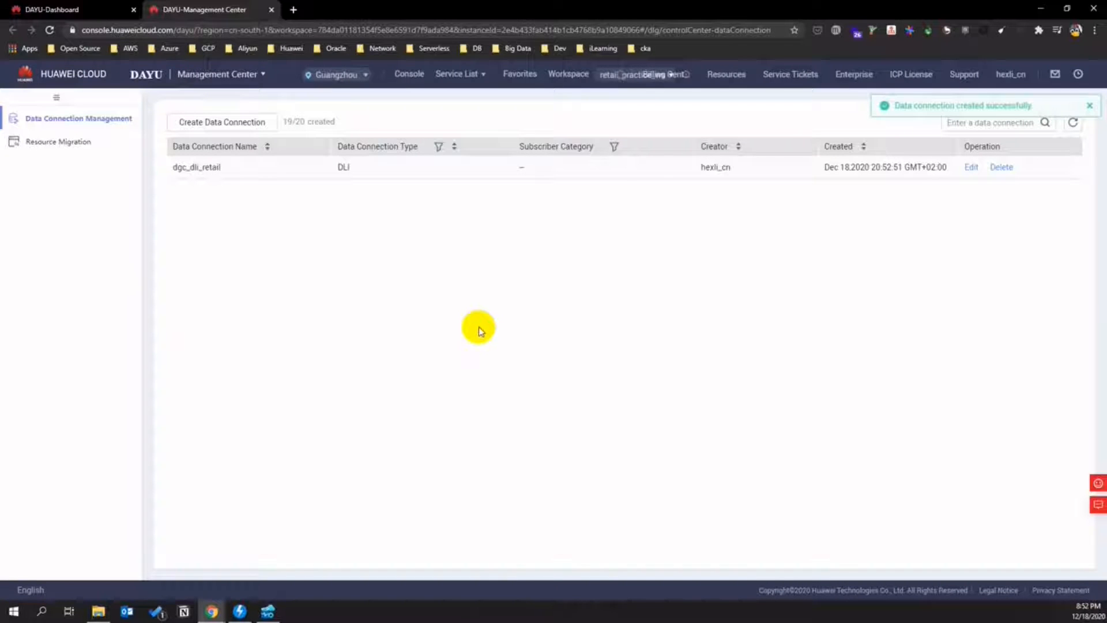
- Start a DWS data connection named dgc_dws_retail on cluster dws-smartcampus
{"action": "left_click", "coordinate": [237, 123]}
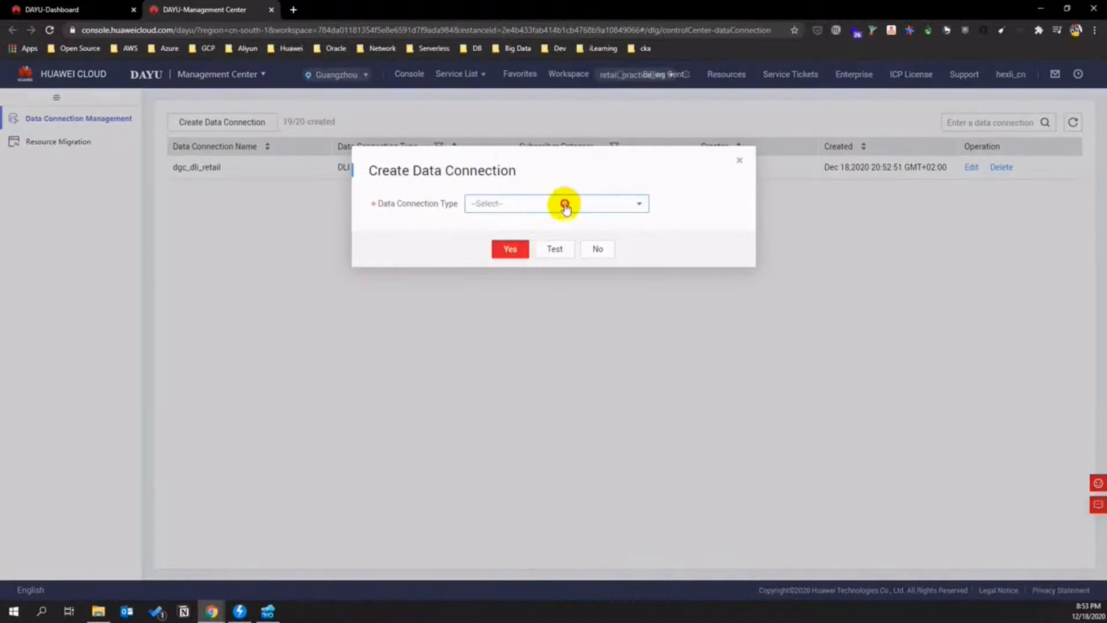
{"action": "left_click", "coordinate": [565, 205]}
{"action": "left_click", "coordinate": [544, 252]}
{"action": "left_click", "coordinate": [513, 234]}
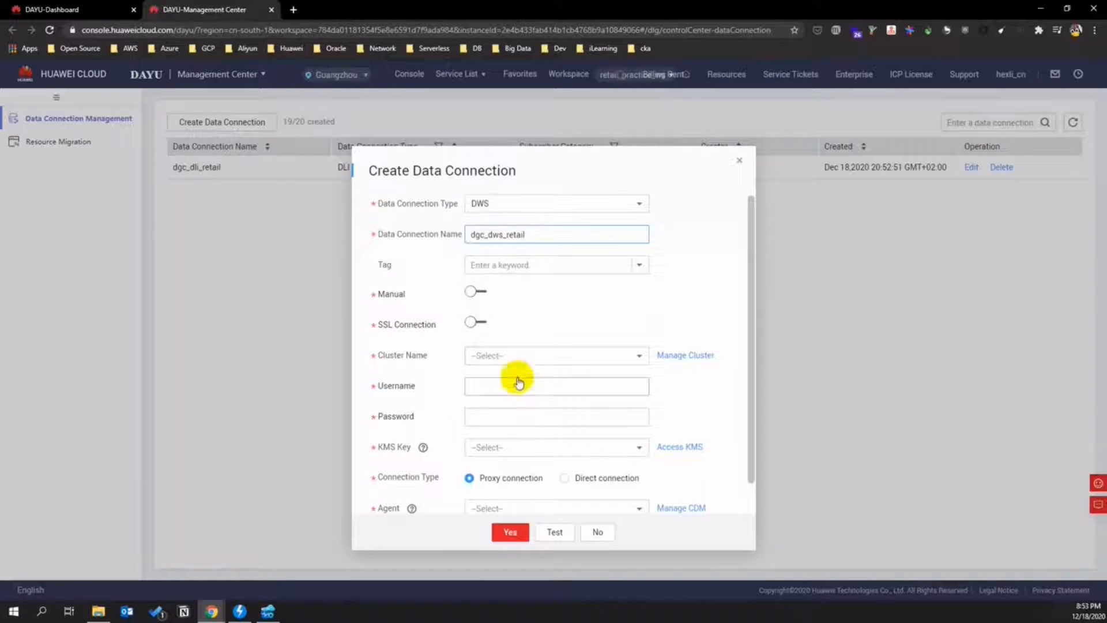
{"action": "left_click", "coordinate": [525, 358]}
{"action": "left_click", "coordinate": [516, 375]}
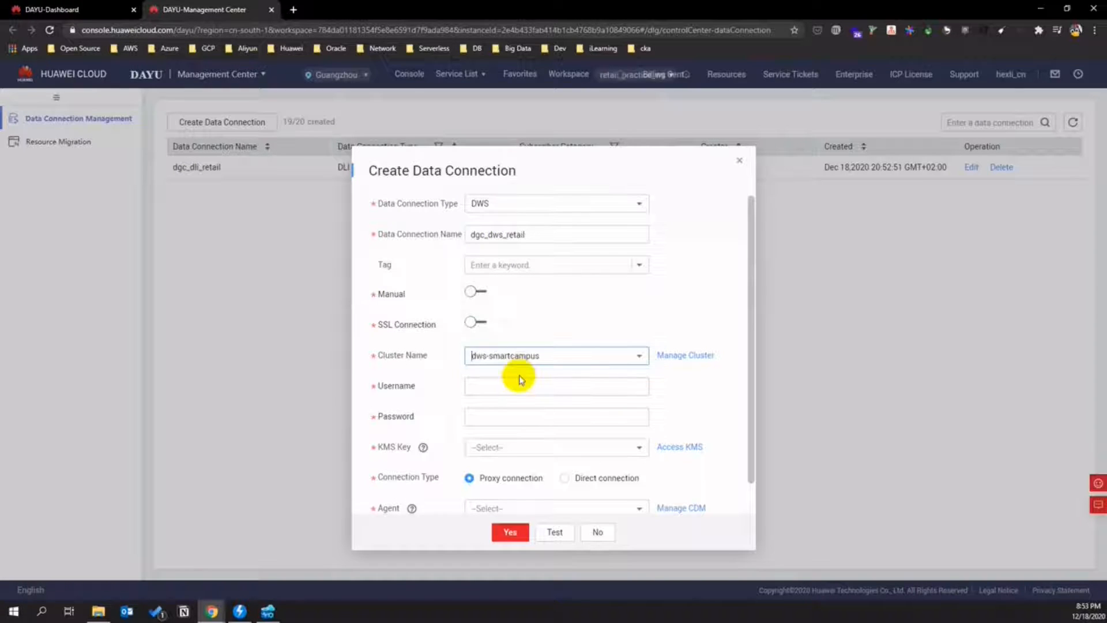
- Load the huaweicloud.com homepage in a new browser tab
{"action": "left_click", "coordinate": [293, 10]}
{"action": "type", "text": "www"}
{"action": "key", "text": "Return"}
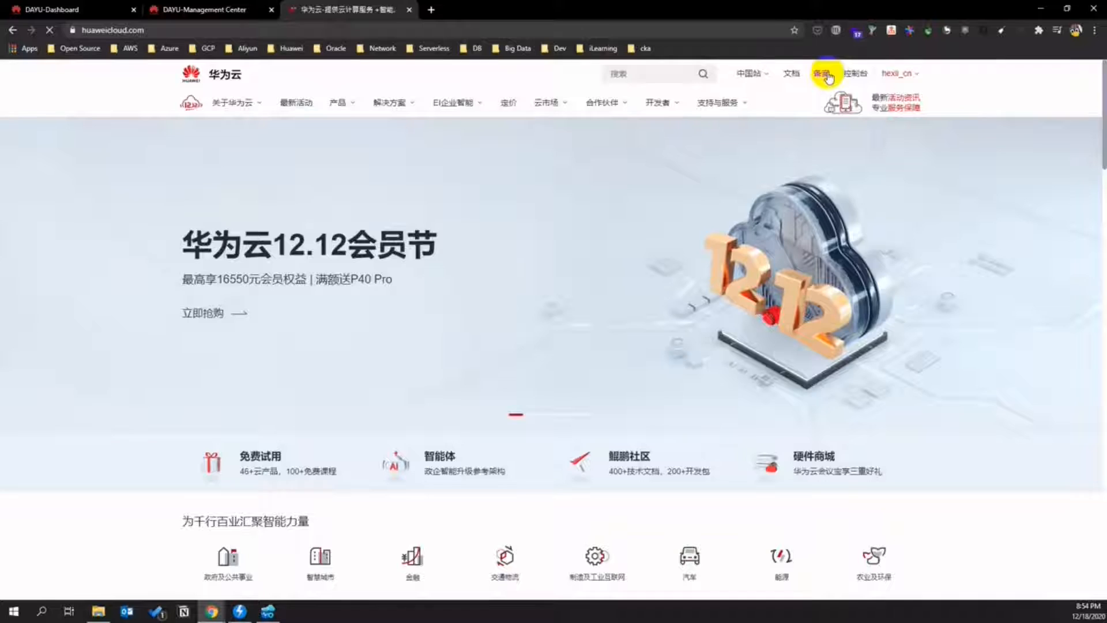
- Open the Huawei Cloud console in English and go to the Data Warehouse Service
{"action": "left_click", "coordinate": [828, 77]}
{"action": "mouse_move", "coordinate": [994, 80]}
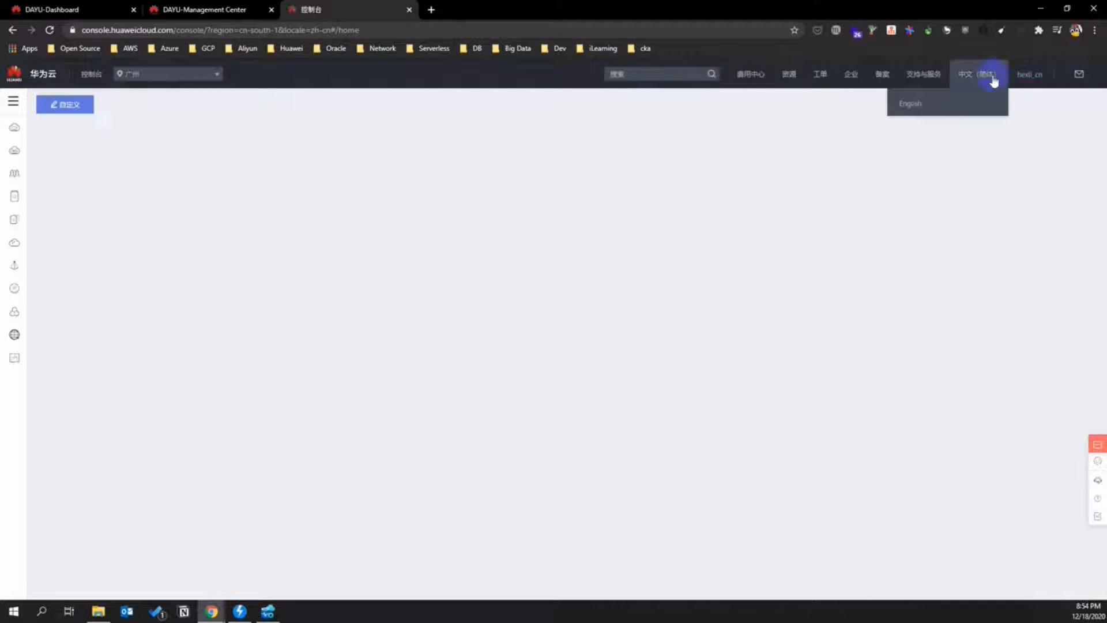
{"action": "left_click", "coordinate": [943, 104]}
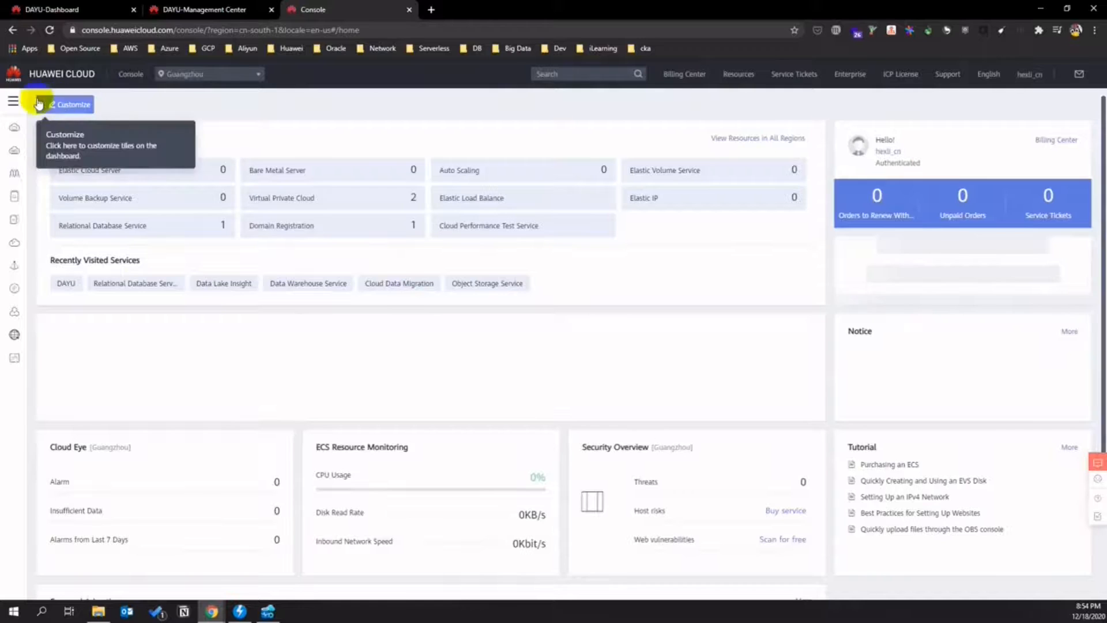
{"action": "left_click", "coordinate": [13, 100]}
{"action": "scroll", "coordinate": [448, 369], "scroll_direction": "down", "scroll_amount": 5}
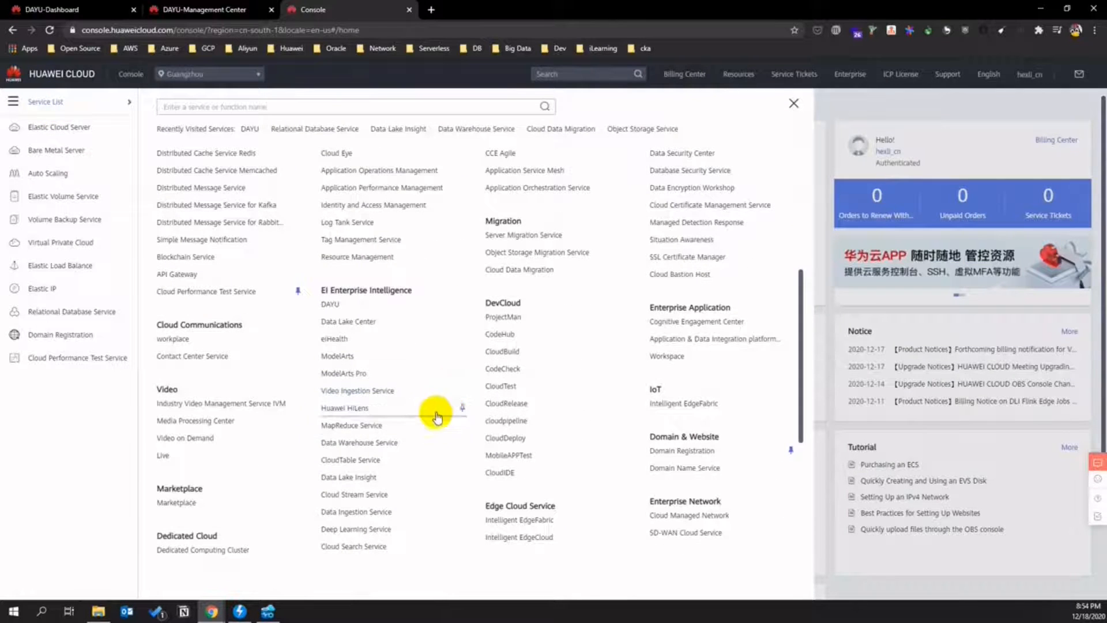
{"action": "left_click", "coordinate": [401, 444]}
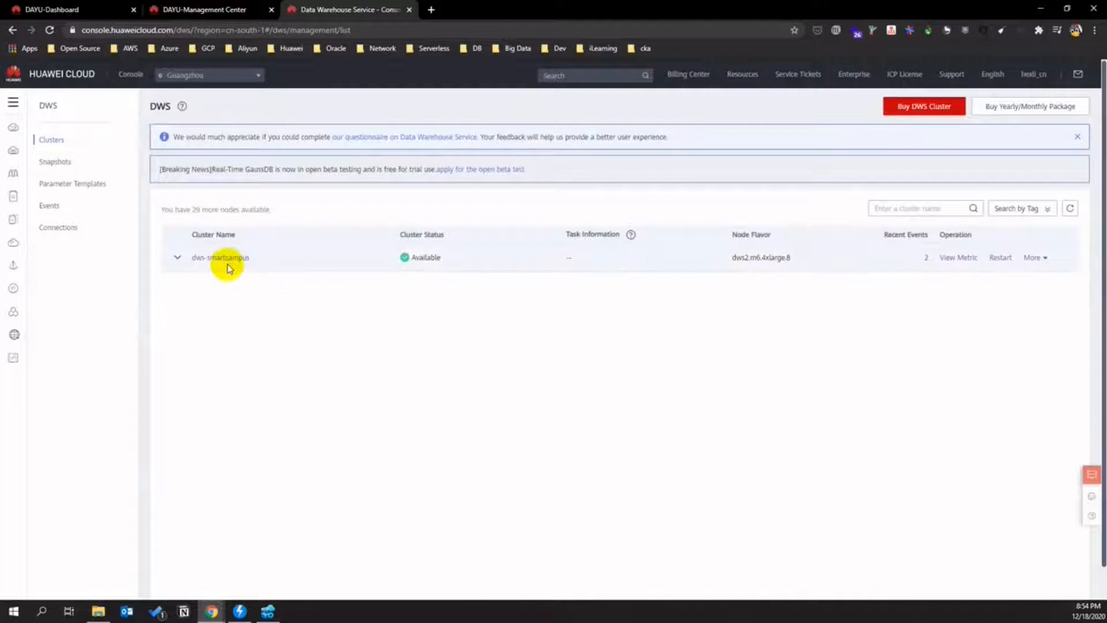
- Copy dbadmin from dws-smartcampus's details and return to the Create Data Connection form
{"action": "left_click", "coordinate": [225, 263]}
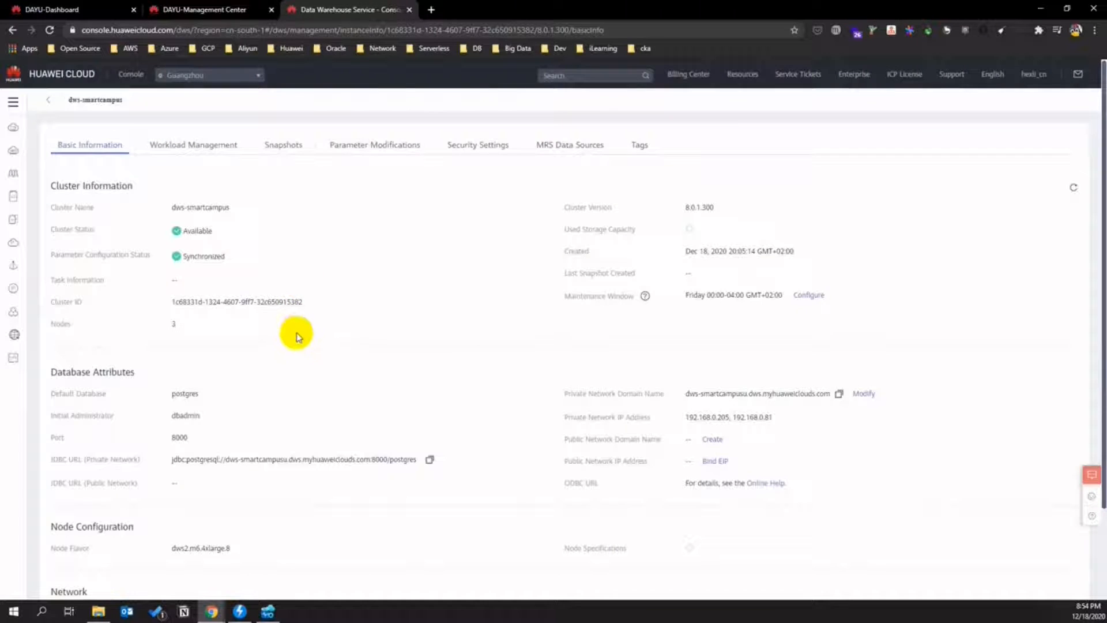
{"action": "double_click", "coordinate": [178, 415]}
{"action": "key", "text": "ctrl+c"}
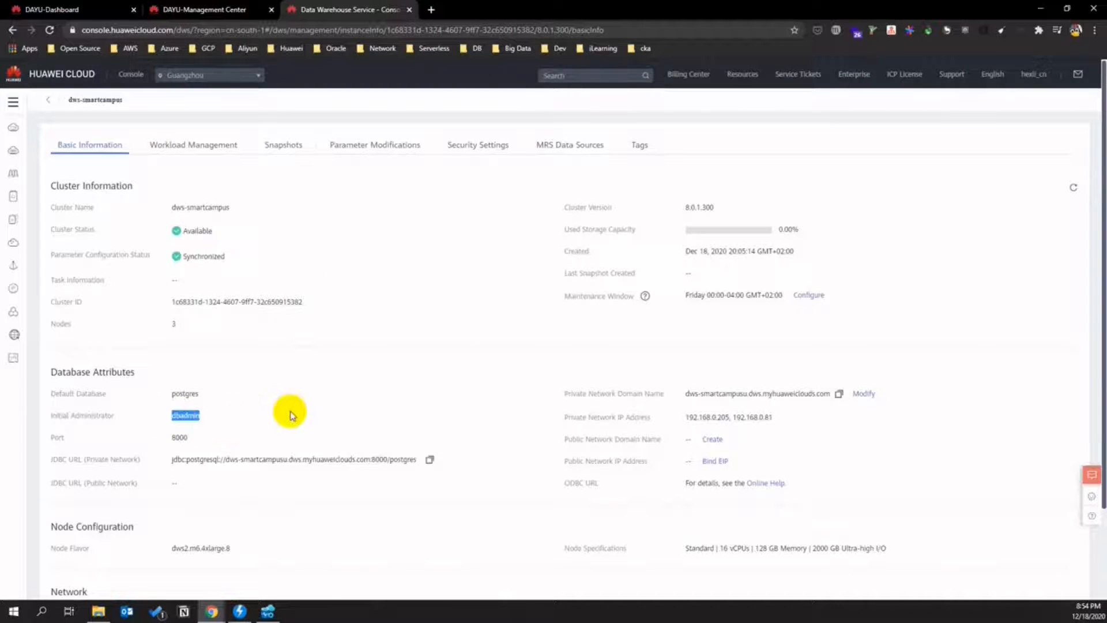
{"action": "scroll", "coordinate": [284, 247], "scroll_direction": "down", "scroll_amount": 3}
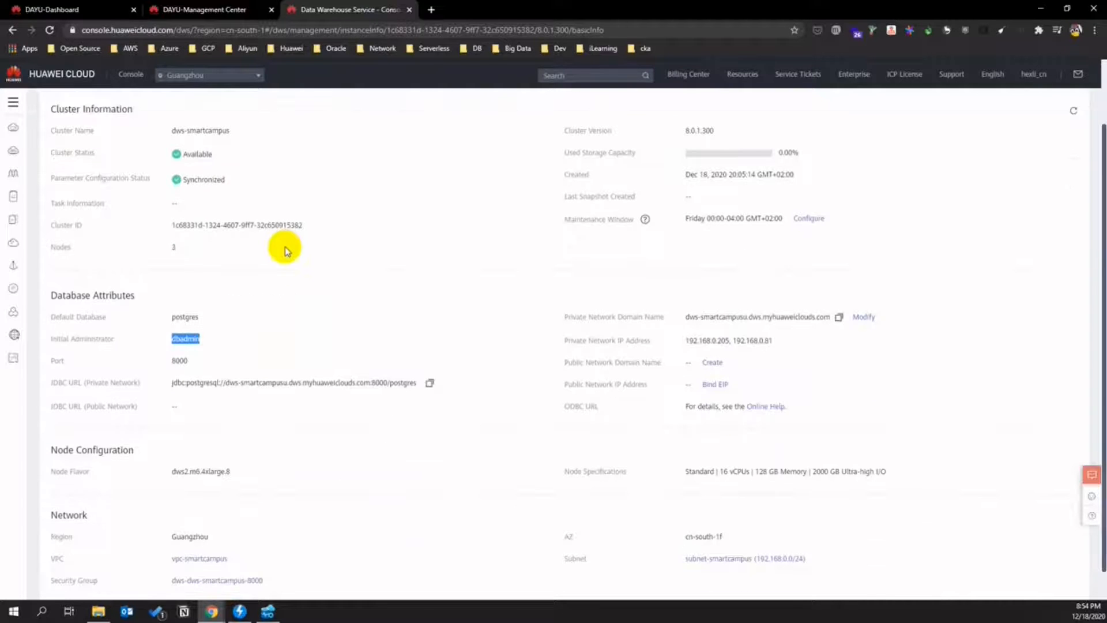
{"action": "scroll", "coordinate": [287, 201], "scroll_direction": "up", "scroll_amount": 3}
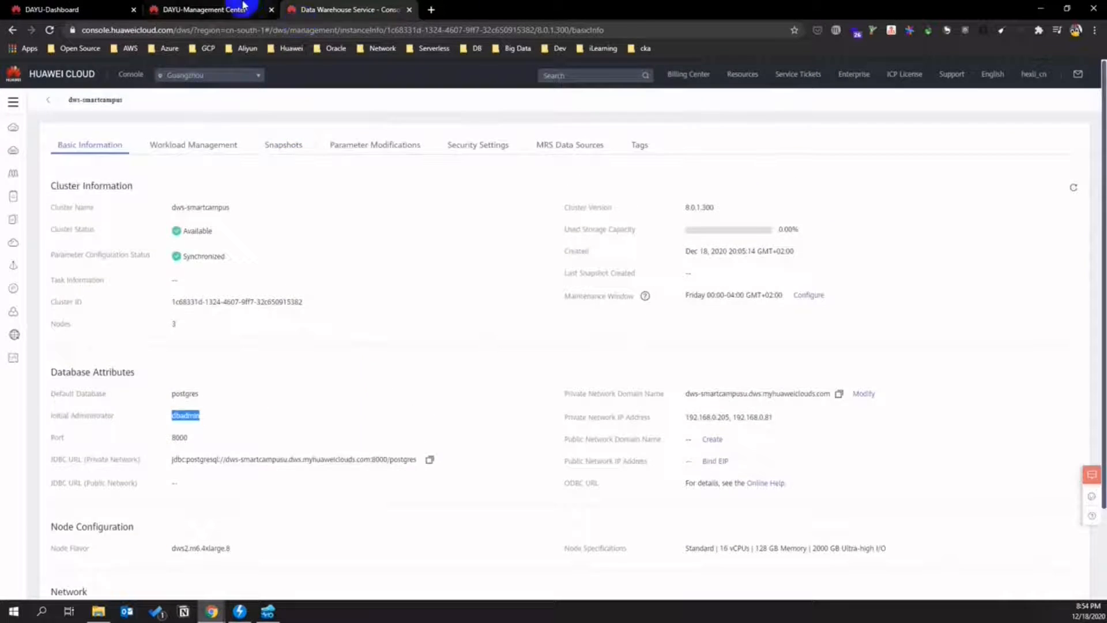
{"action": "left_click", "coordinate": [248, 9]}
- Fill in username dbadmin and the account password for the DWS connection
{"action": "left_click", "coordinate": [506, 384]}
{"action": "key", "text": "ctrl+v"}
{"action": "left_click", "coordinate": [494, 415]}
{"action": "type", "text": "•••••••"}
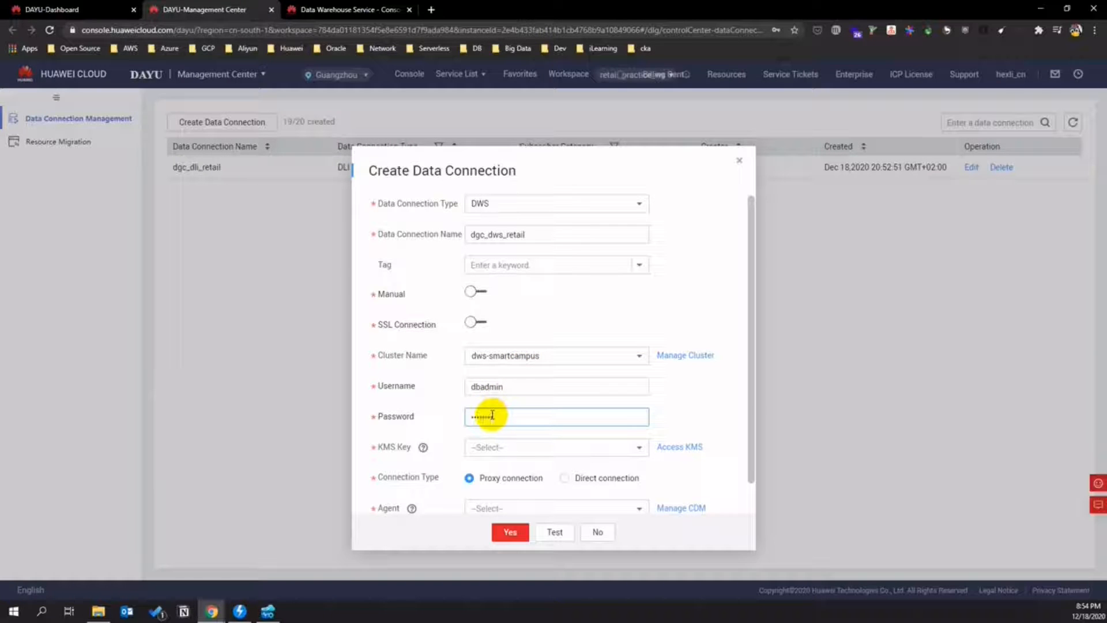
- Check the KMS key options, choose agent cdm-smartcampus-ordrid, create the connection, and refresh the list
{"action": "left_click", "coordinate": [634, 447]}
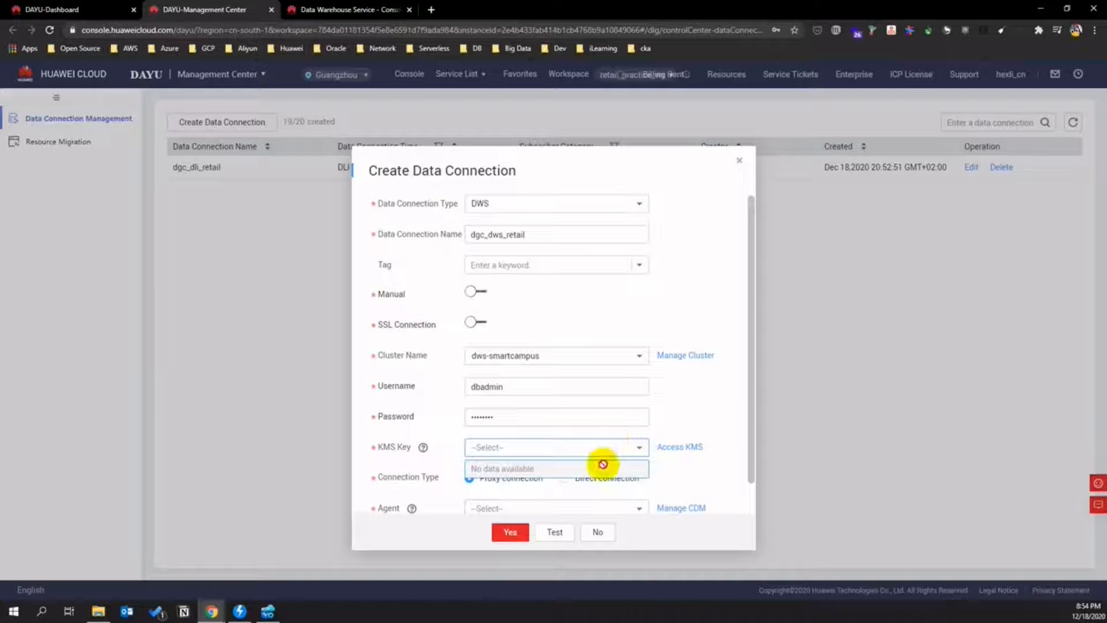
{"action": "left_click", "coordinate": [636, 452]}
{"action": "left_click", "coordinate": [637, 449]}
{"action": "left_click", "coordinate": [640, 449]}
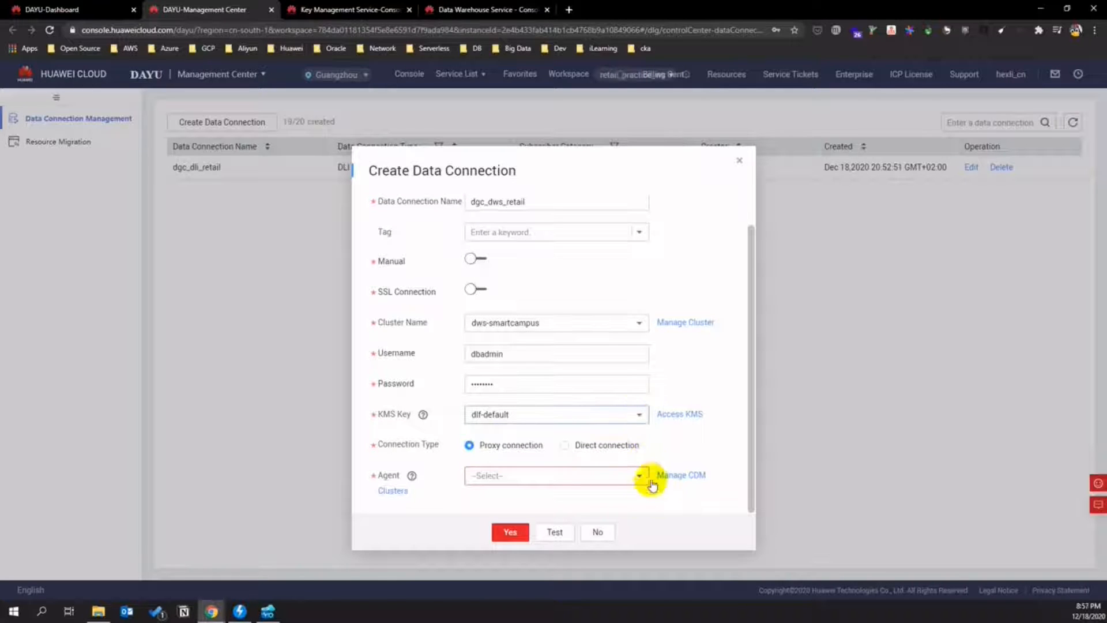
{"action": "left_click", "coordinate": [644, 478]}
{"action": "left_click", "coordinate": [535, 494]}
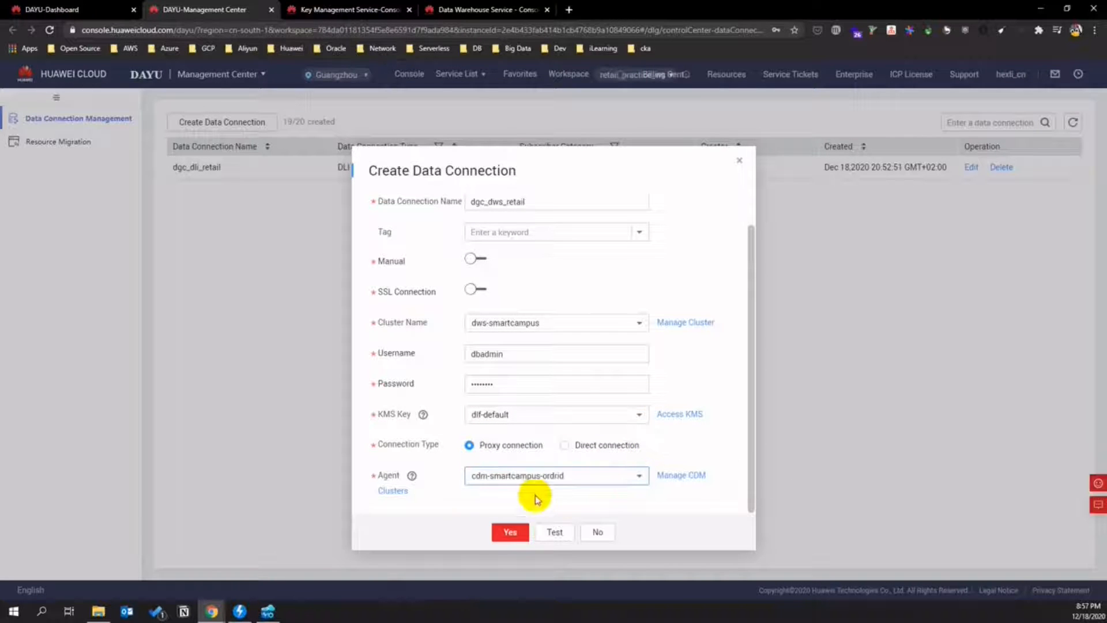
{"action": "left_click", "coordinate": [515, 538]}
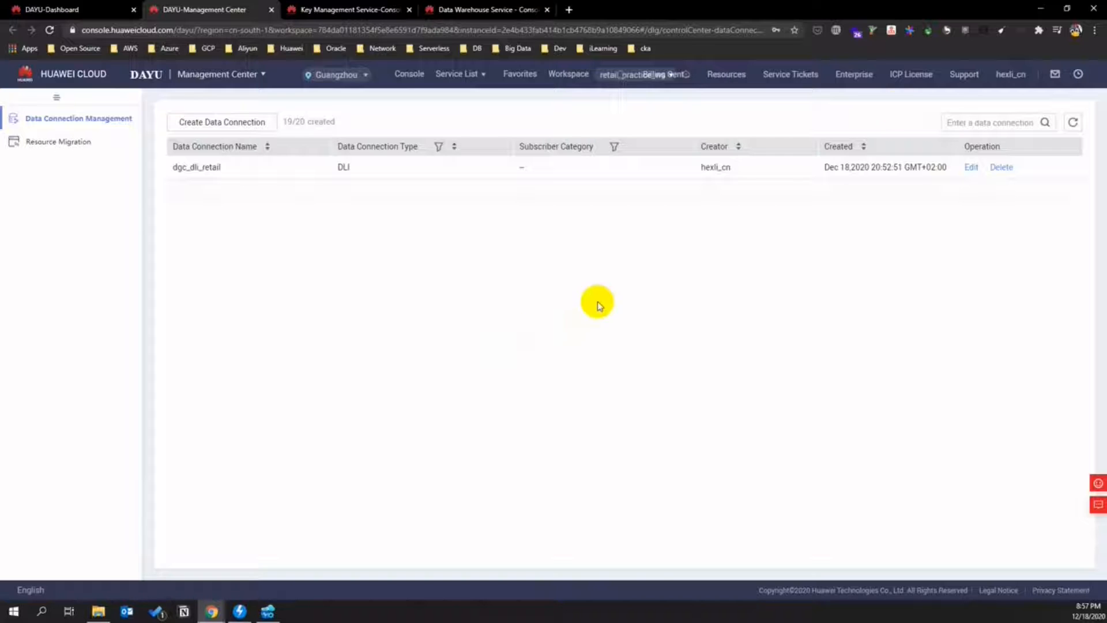
{"action": "left_click", "coordinate": [1072, 122]}
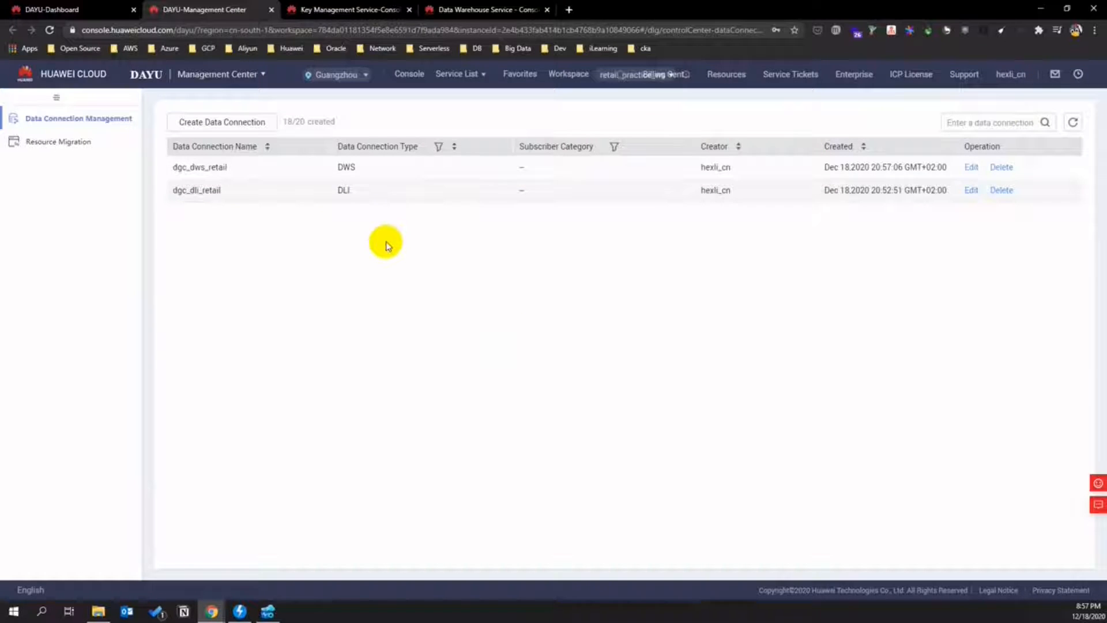
- Switch from the Management Center to DAYU Data Development
{"action": "left_click", "coordinate": [258, 75]}
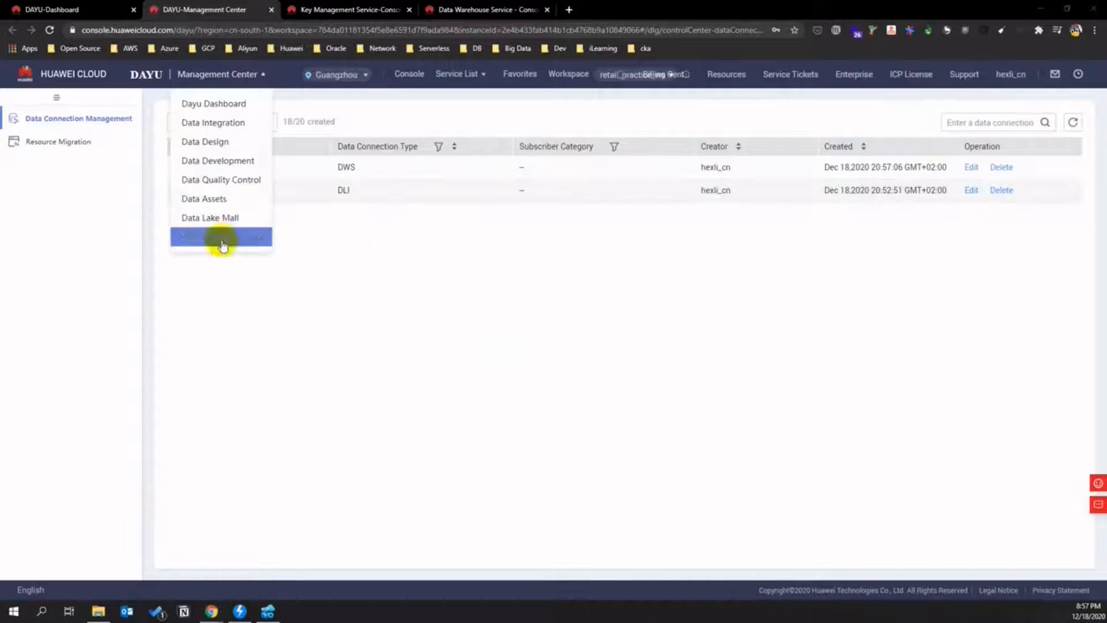
{"action": "left_click", "coordinate": [259, 77]}
{"action": "left_click", "coordinate": [258, 77]}
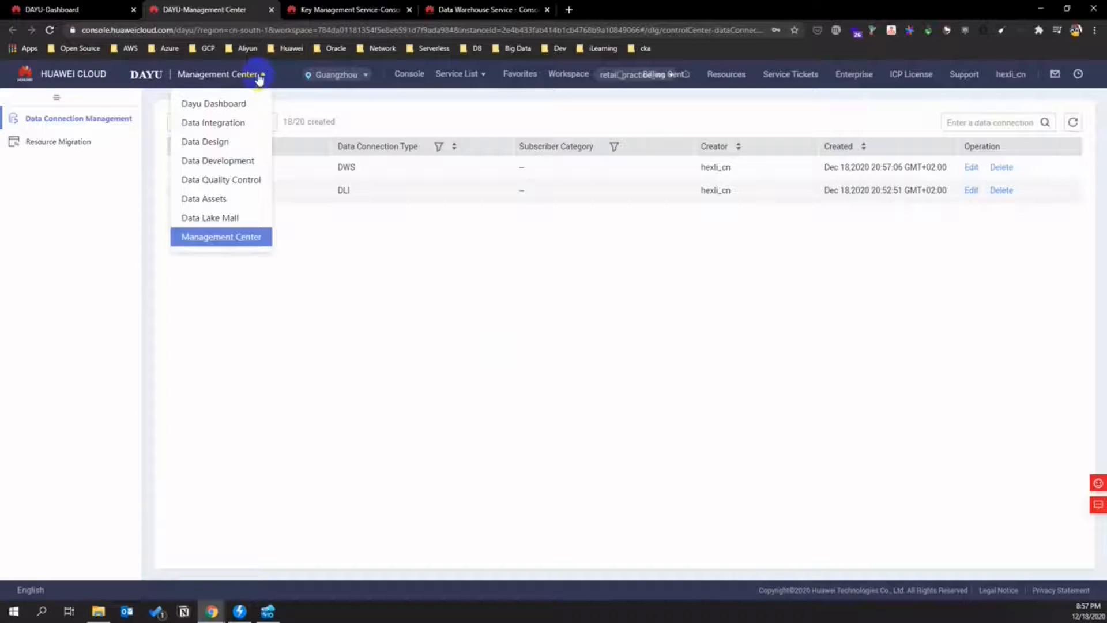
{"action": "left_click", "coordinate": [254, 165]}
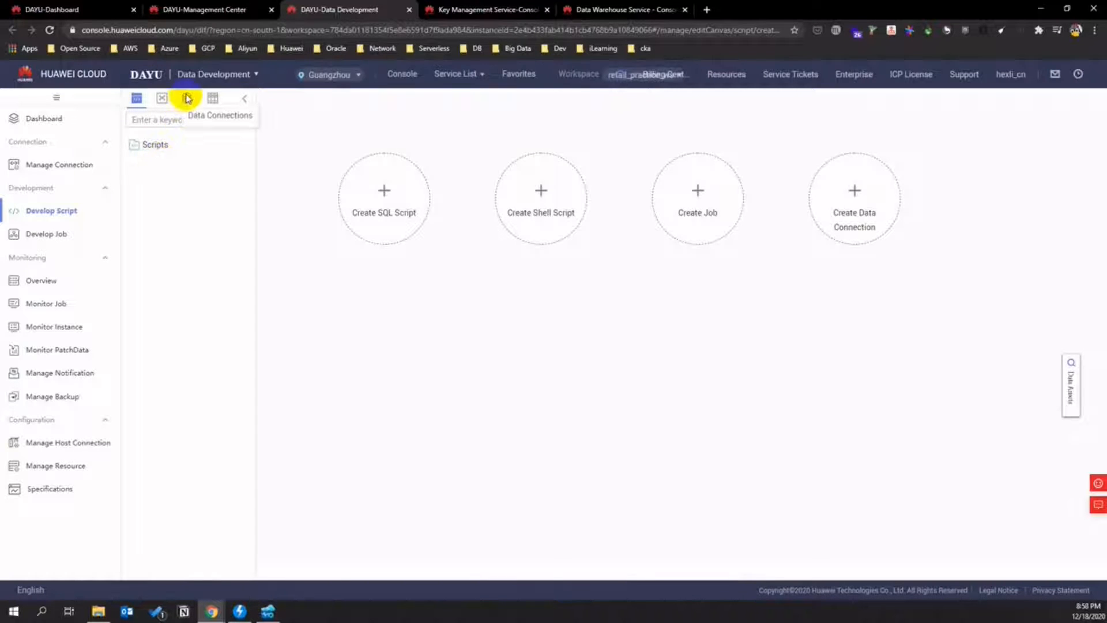
- Browse postgres's six schemas and retaildb's two tables, then show Connection Management
{"action": "left_click", "coordinate": [186, 98]}
{"action": "left_click", "coordinate": [133, 159]}
{"action": "left_click", "coordinate": [133, 189]}
{"action": "left_click", "coordinate": [143, 174]}
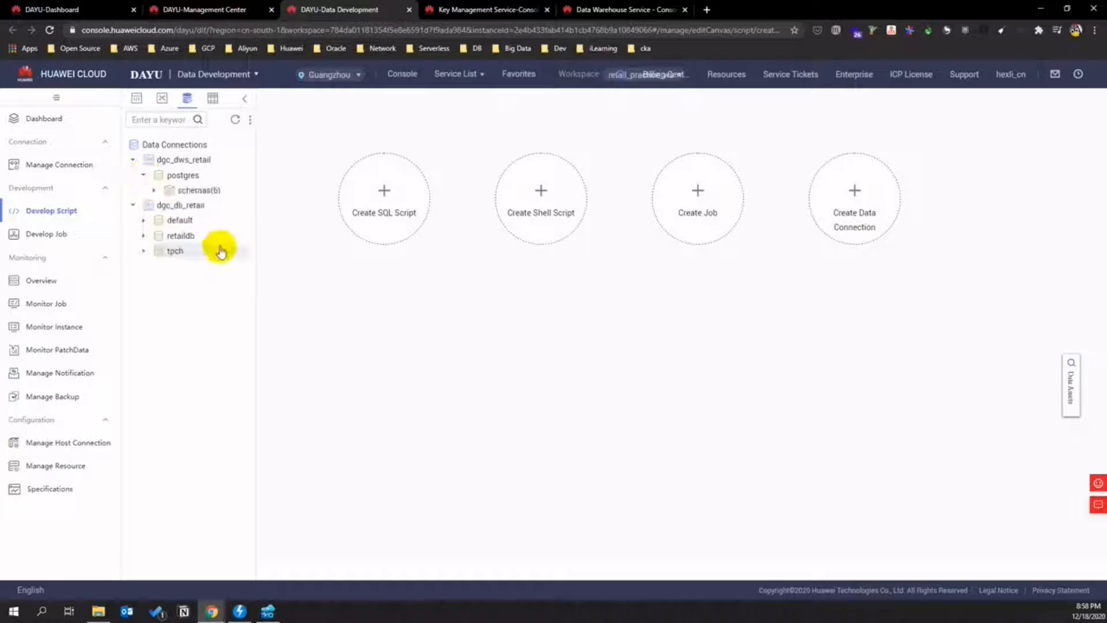
{"action": "left_click", "coordinate": [155, 191]}
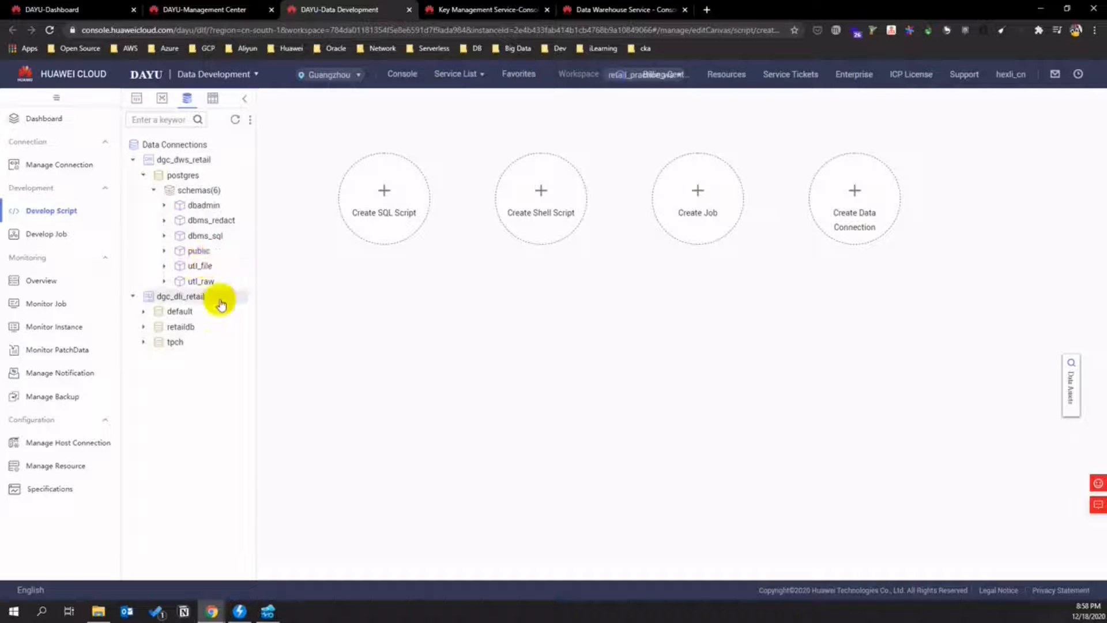
{"action": "left_click", "coordinate": [143, 328]}
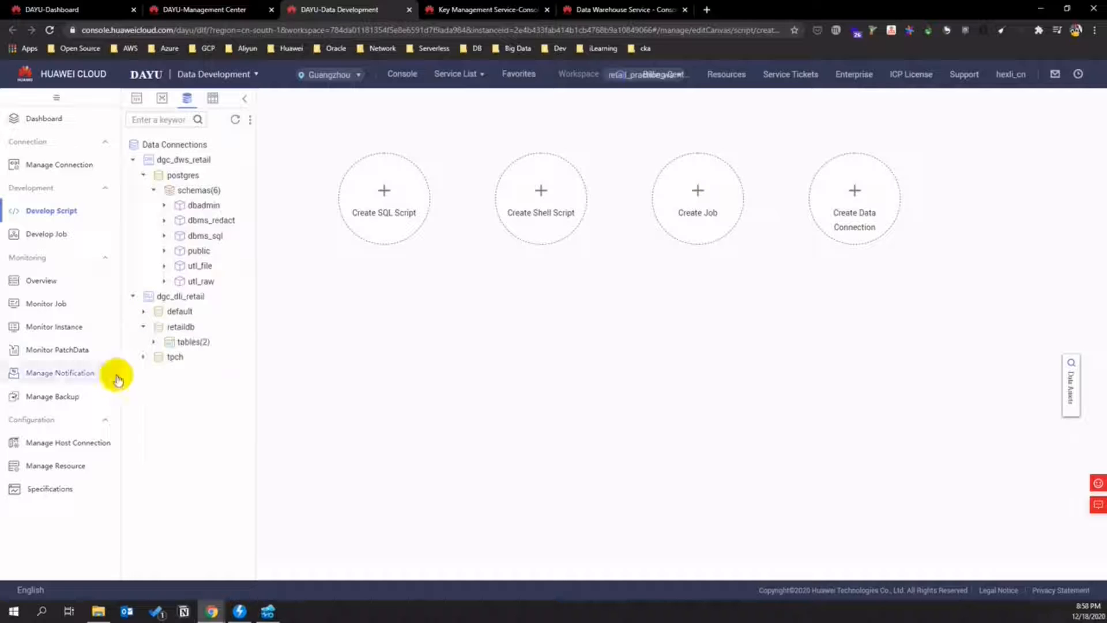
{"action": "left_click", "coordinate": [154, 343]}
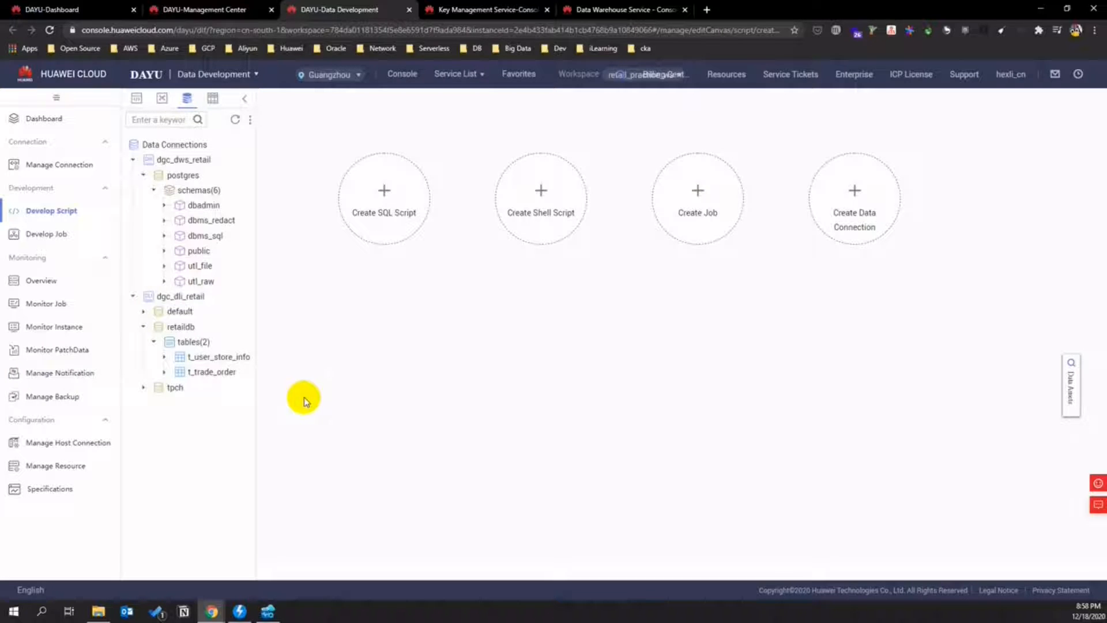
{"action": "left_click", "coordinate": [69, 164]}
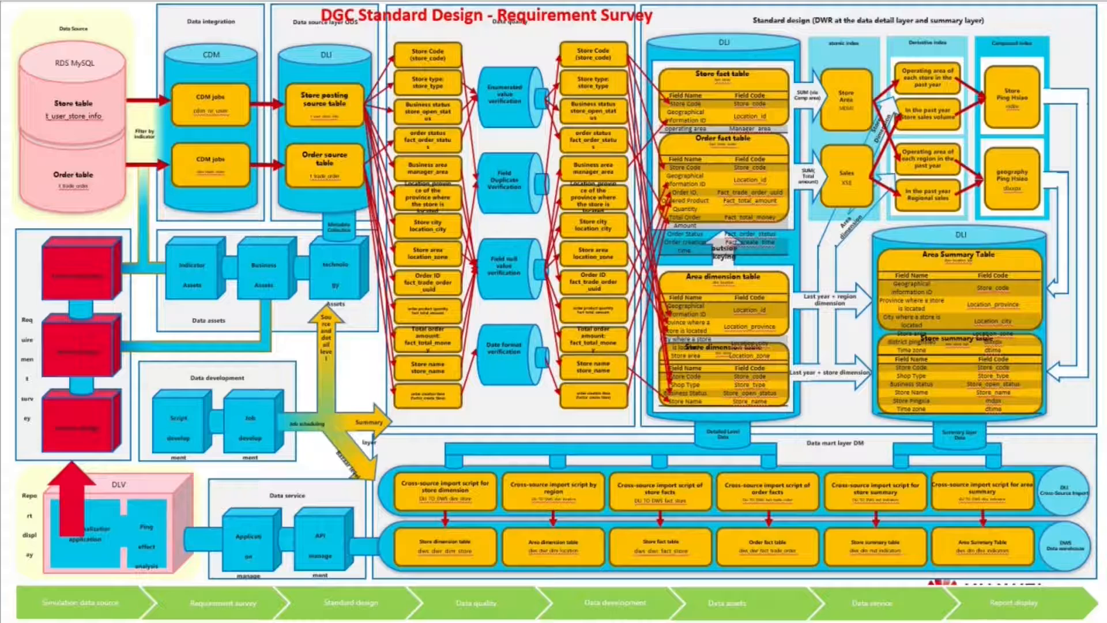
- Advance the slideshow to slide 14, Process Design
{"action": "key", "text": "Right"}
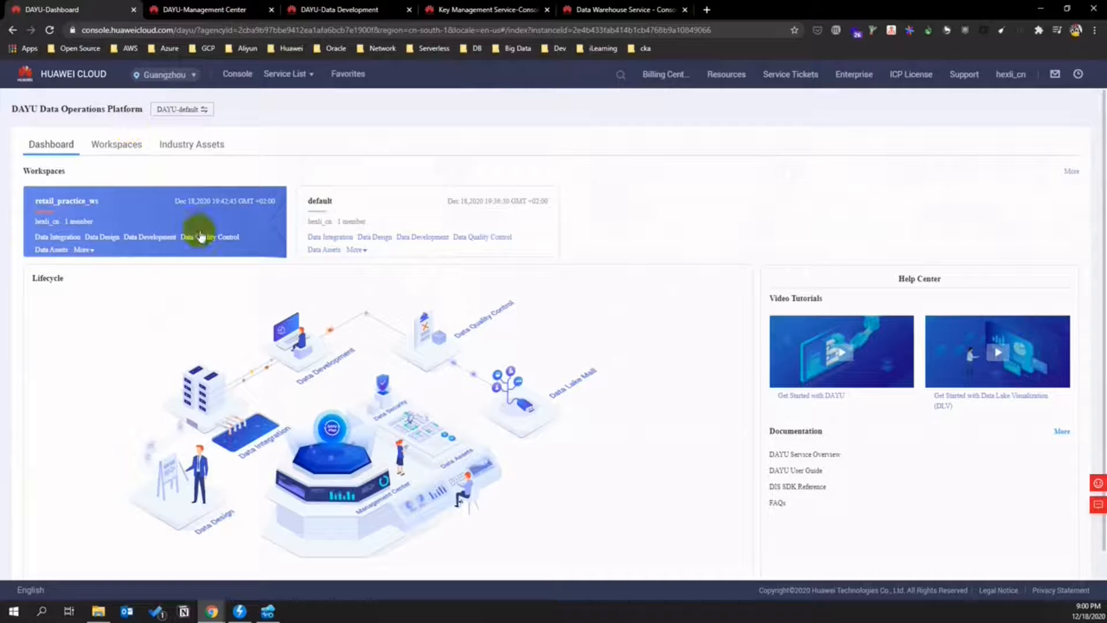
- Open Data Design for retail_practice_ws and scroll through its overview, with all asset counts at 0/0
{"action": "left_click", "coordinate": [106, 241]}
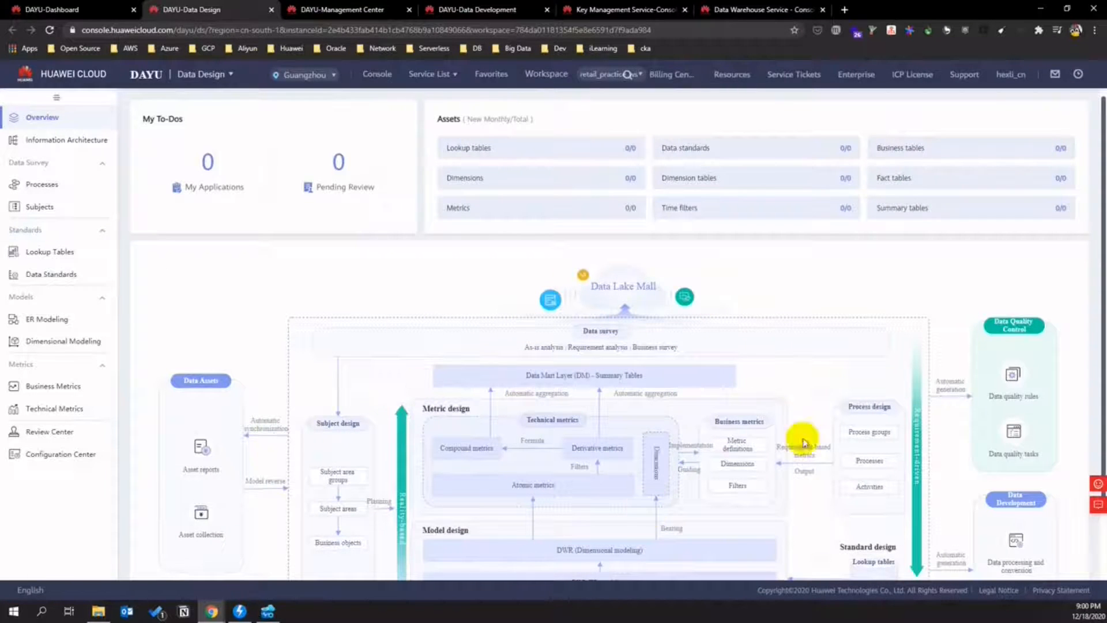
{"action": "scroll", "coordinate": [795, 294], "scroll_direction": "down", "scroll_amount": 2}
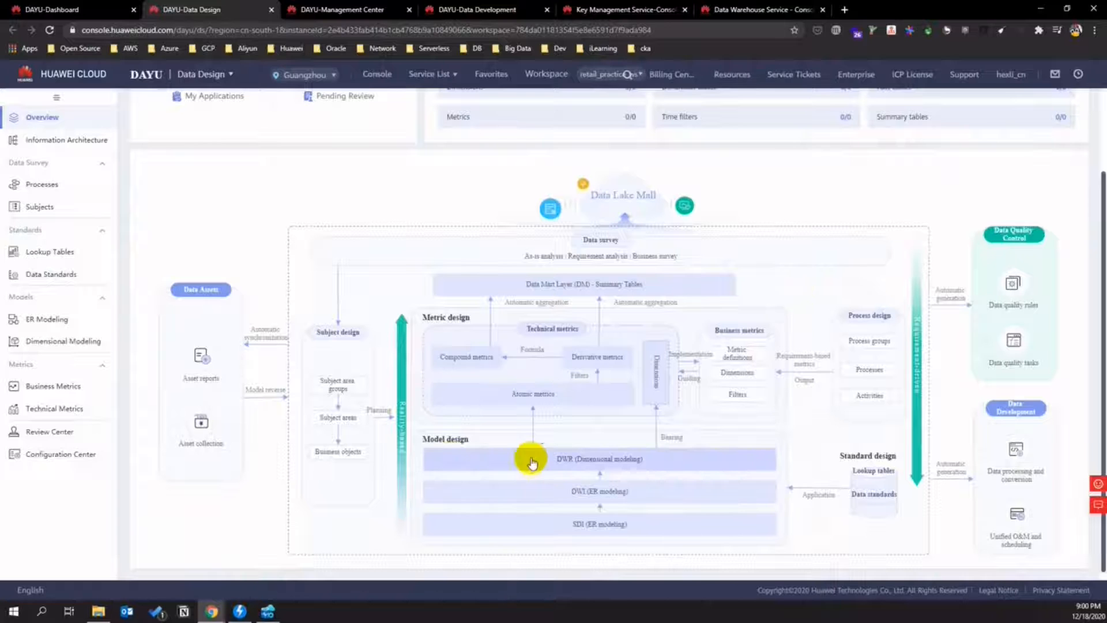
{"action": "scroll", "coordinate": [406, 461], "scroll_direction": "up", "scroll_amount": 2}
{"action": "scroll", "coordinate": [398, 461], "scroll_direction": "up", "scroll_amount": 3}
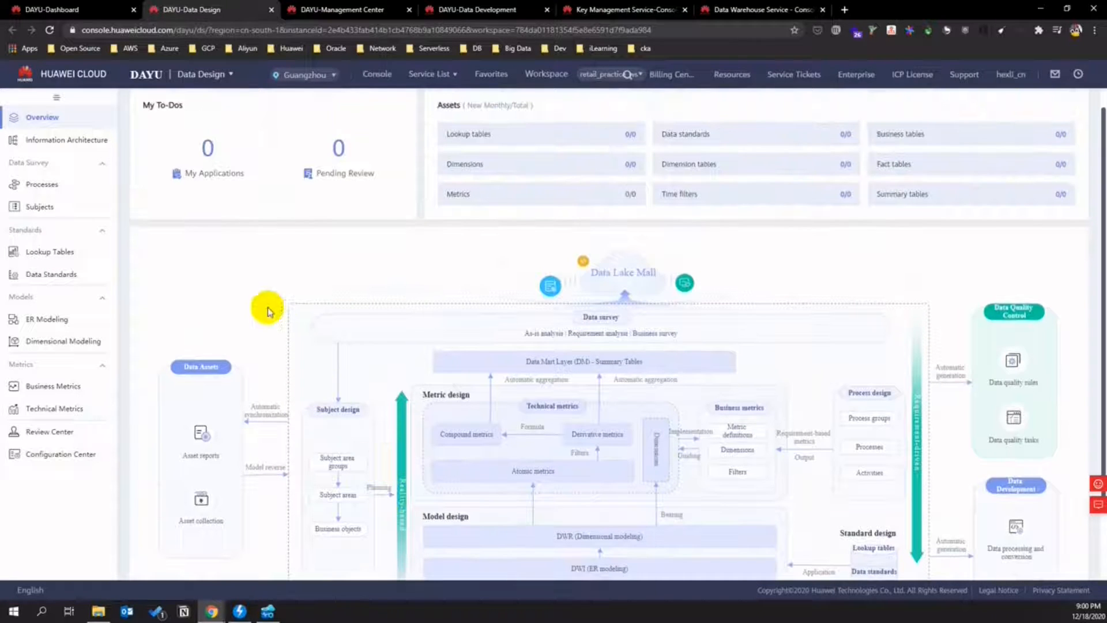
- Add the current account as a reviewer with its phone number and e-mail address
{"action": "left_click", "coordinate": [84, 454]}
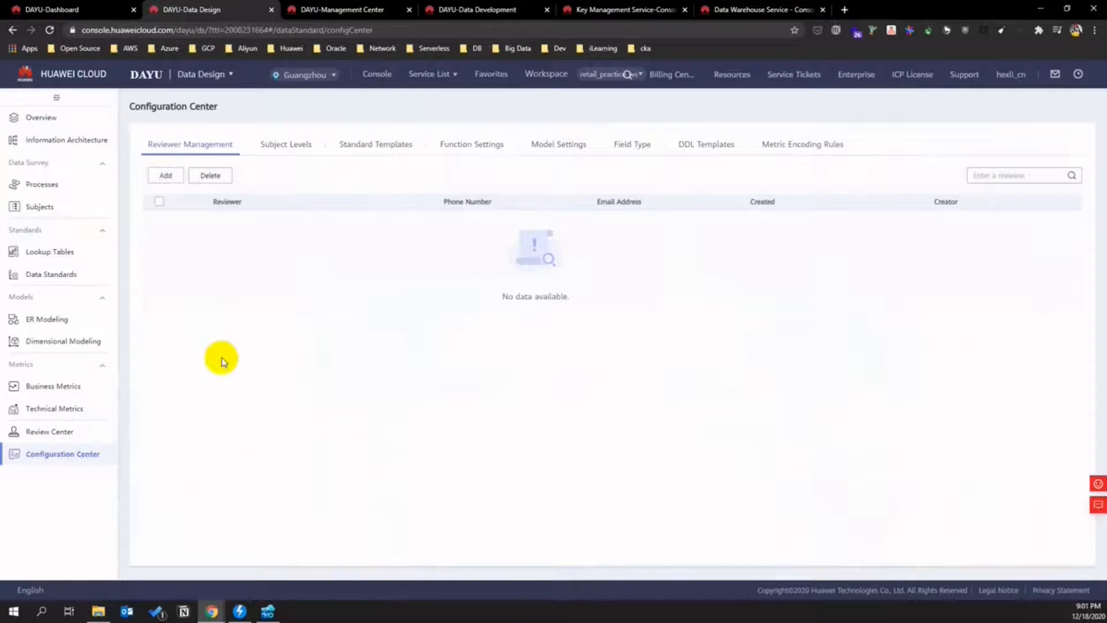
{"action": "left_click", "coordinate": [167, 179]}
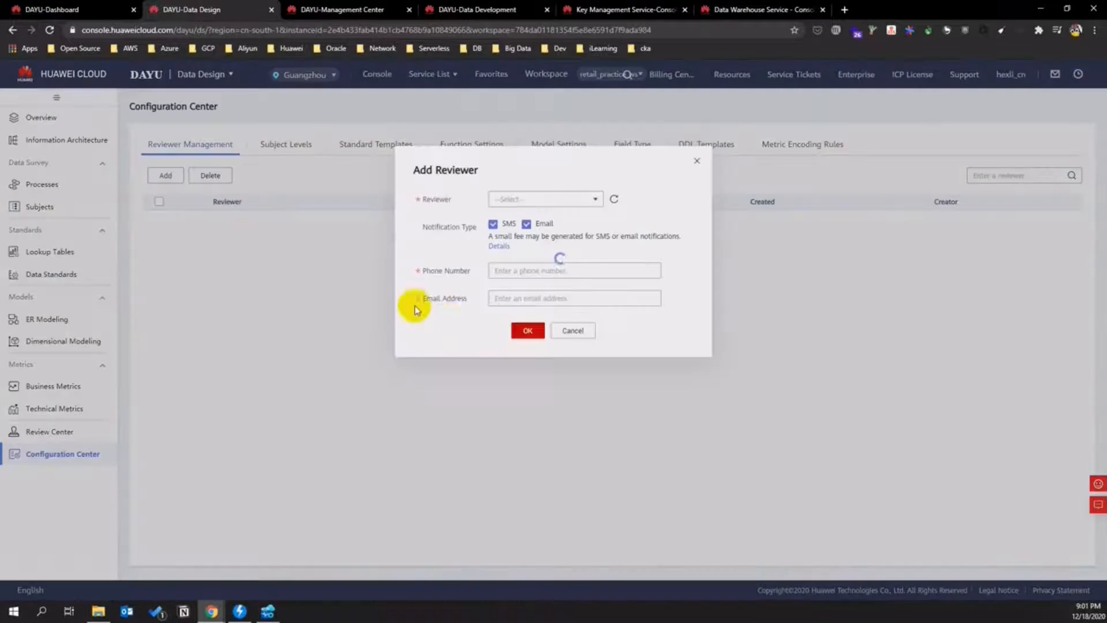
{"action": "left_click", "coordinate": [589, 201]}
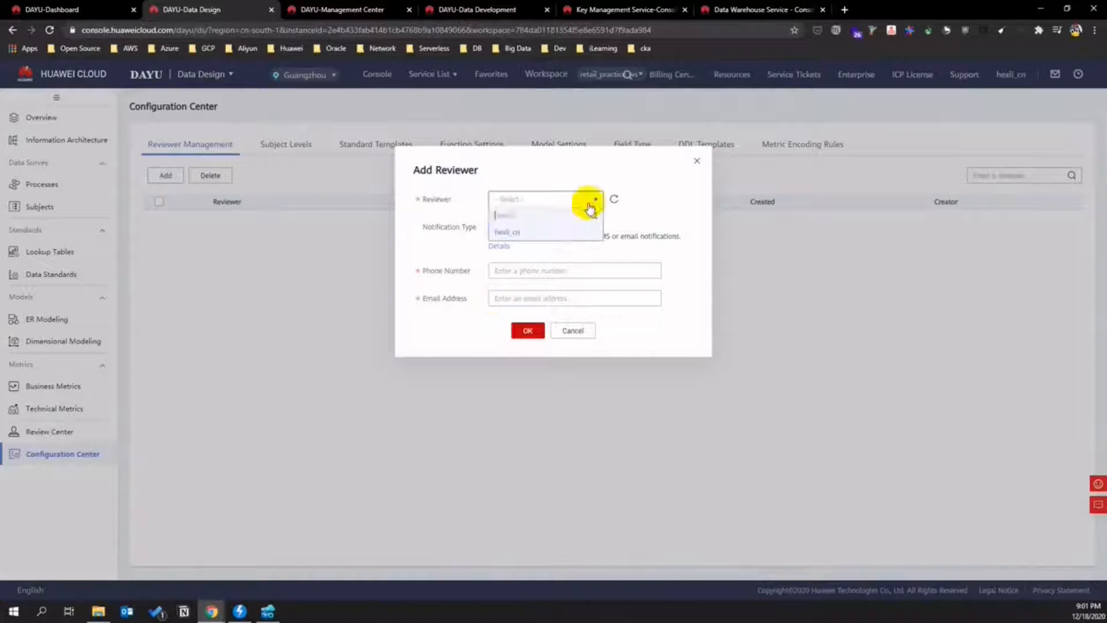
{"action": "left_click", "coordinate": [565, 234]}
{"action": "left_click", "coordinate": [528, 276]}
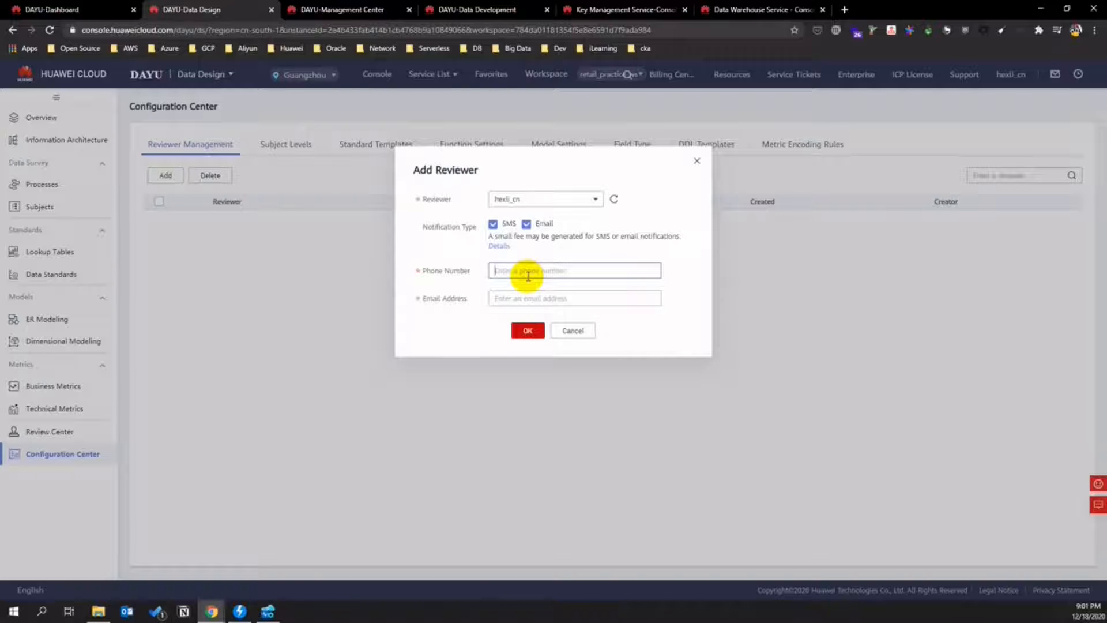
{"action": "key", "text": "Tab"}
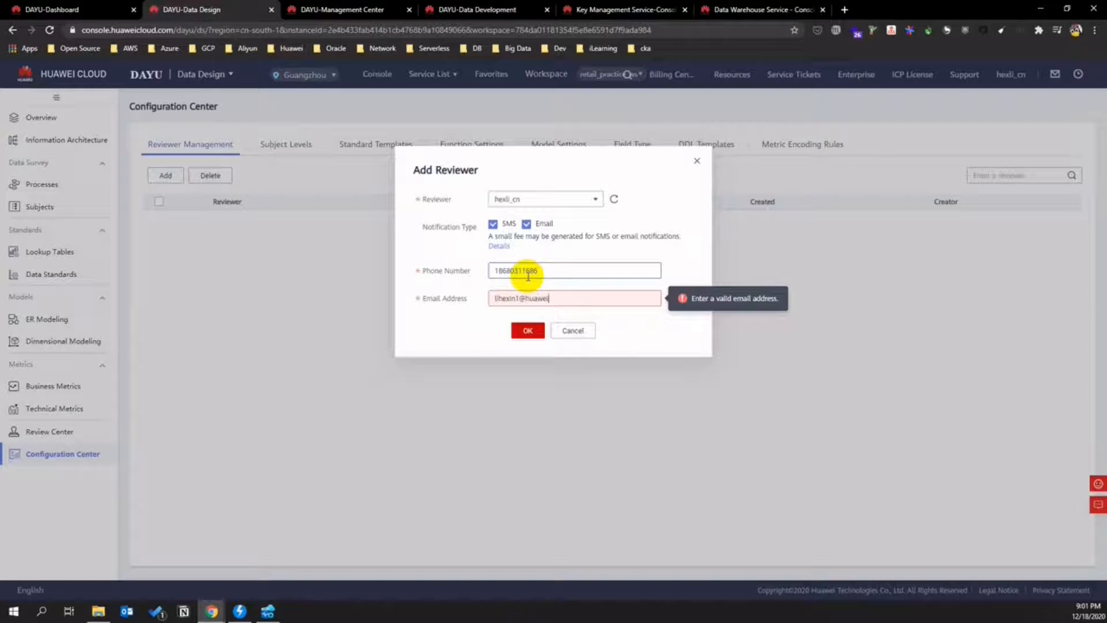
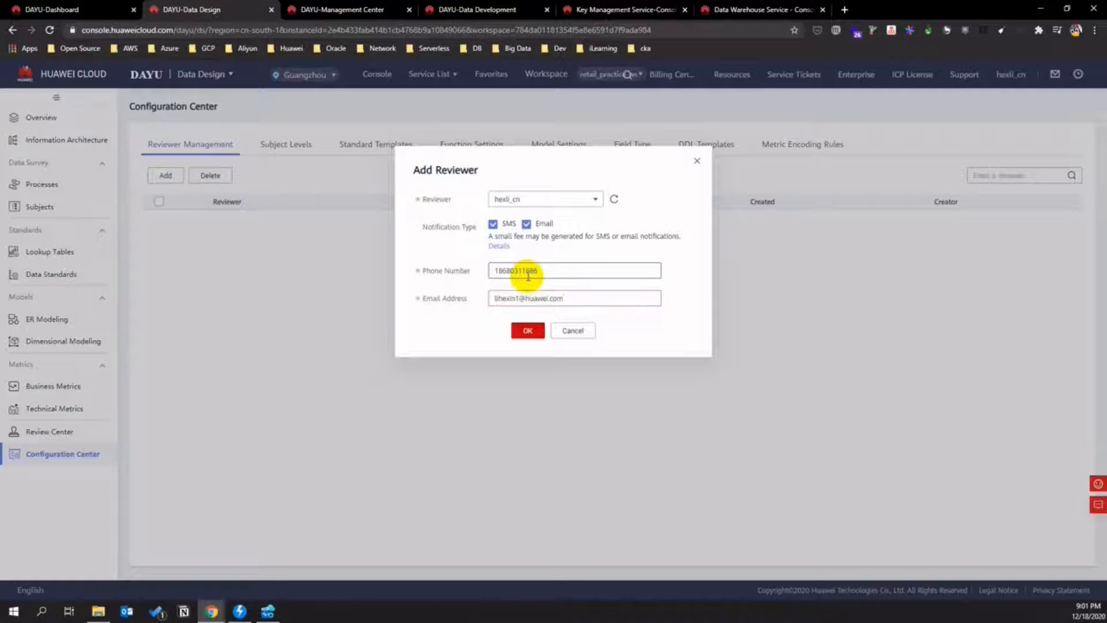
{"action": "left_click", "coordinate": [535, 335]}
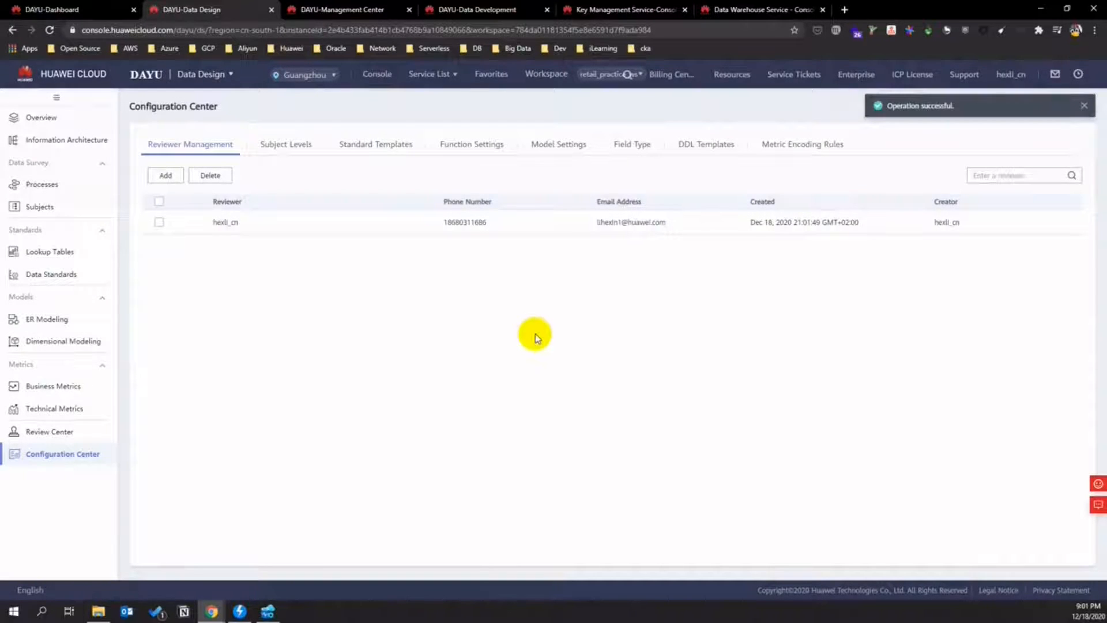
{"action": "left_click", "coordinate": [55, 186]}
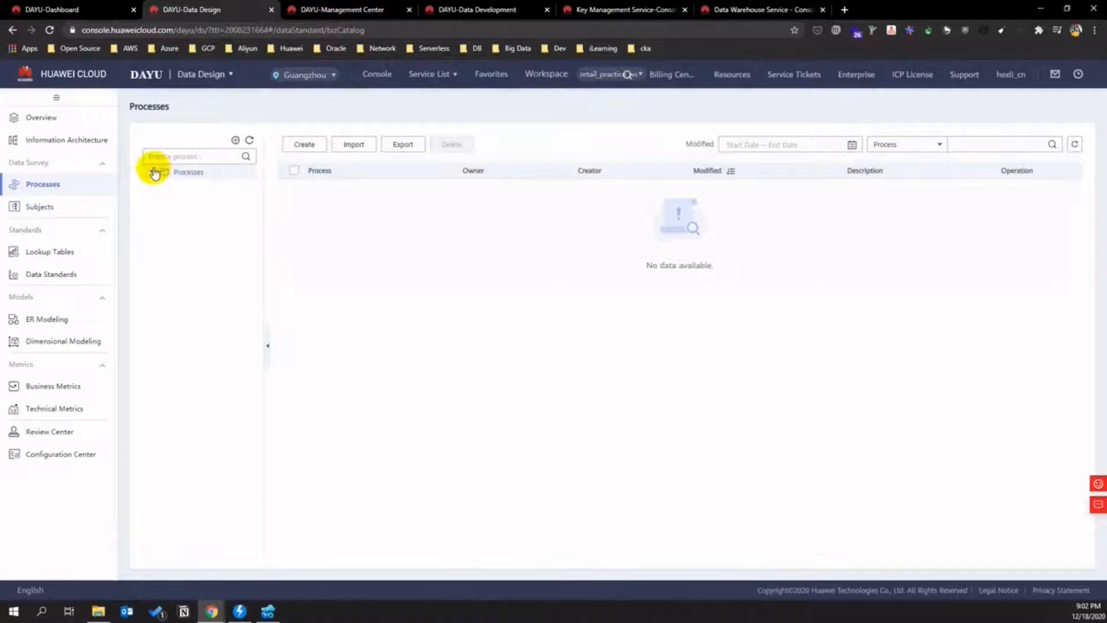
- Create a top-level process named 'operation' owned by the current user
{"action": "left_click", "coordinate": [294, 142]}
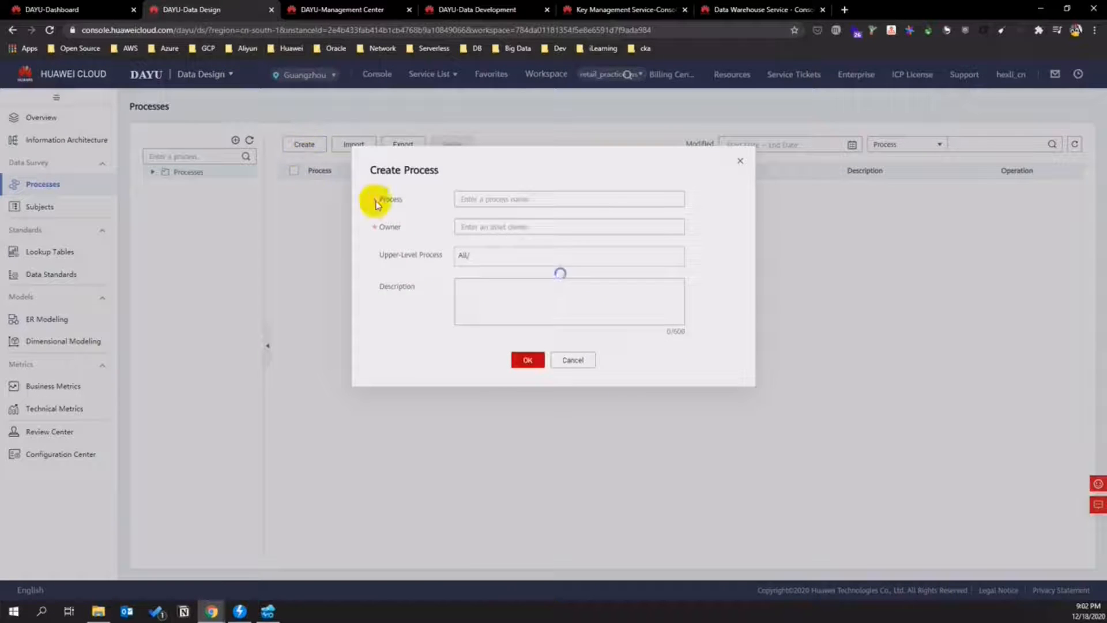
{"action": "type", "text": "operation"}
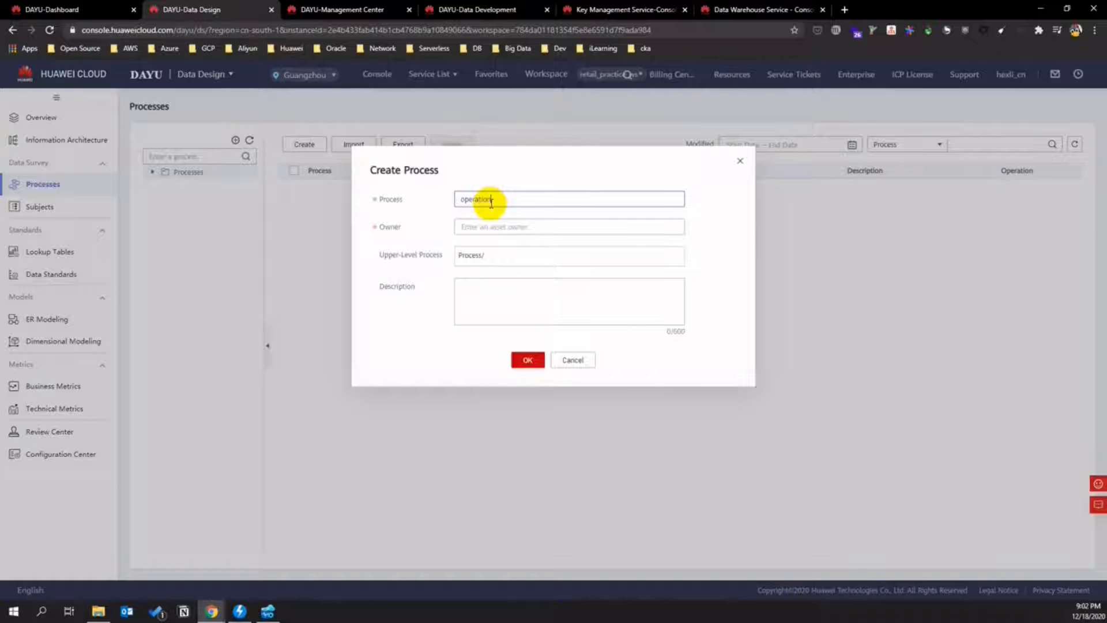
{"action": "left_click", "coordinate": [492, 226]}
{"action": "left_click", "coordinate": [499, 239]}
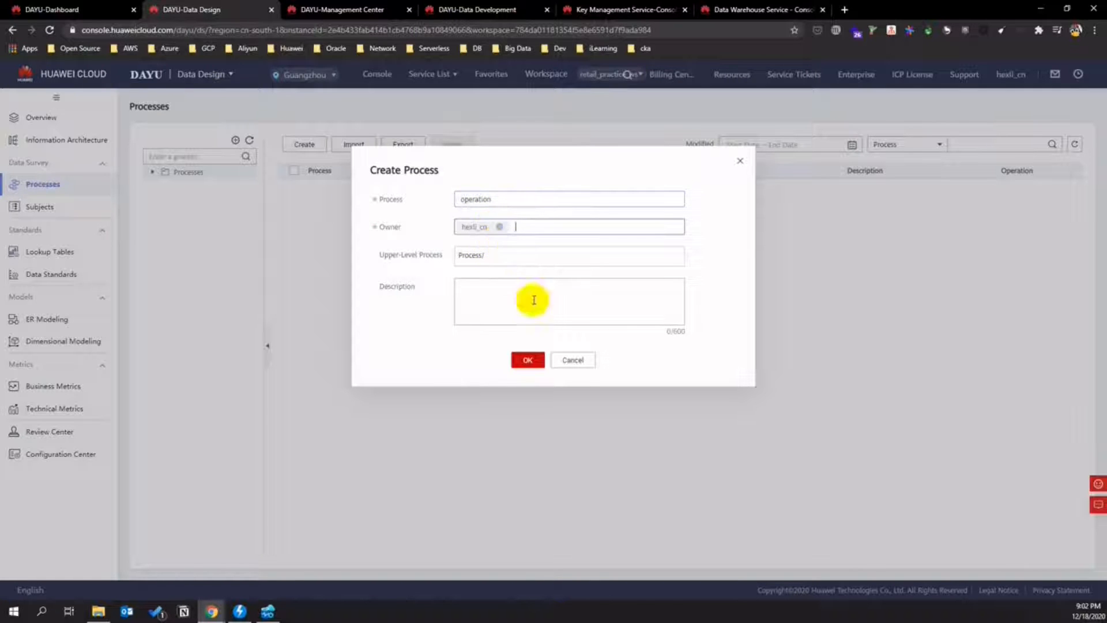
{"action": "left_click", "coordinate": [527, 360]}
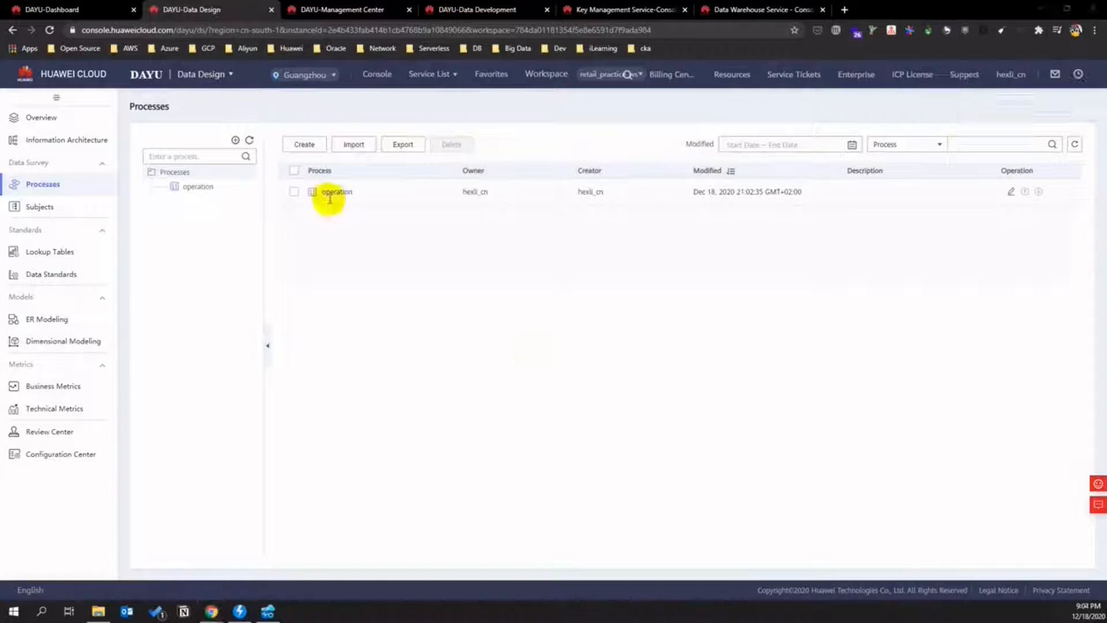
- Add a sub-process 'store_operation' under operation
{"action": "left_click", "coordinate": [207, 188]}
{"action": "left_click", "coordinate": [226, 189]}
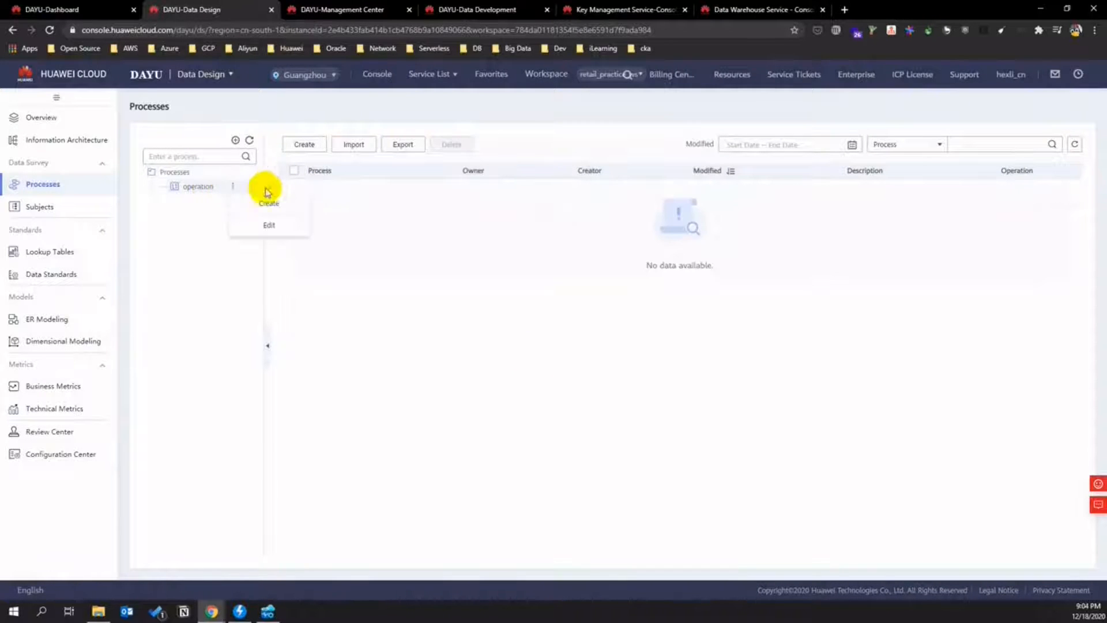
{"action": "left_click", "coordinate": [266, 199]}
{"action": "left_click", "coordinate": [488, 199]}
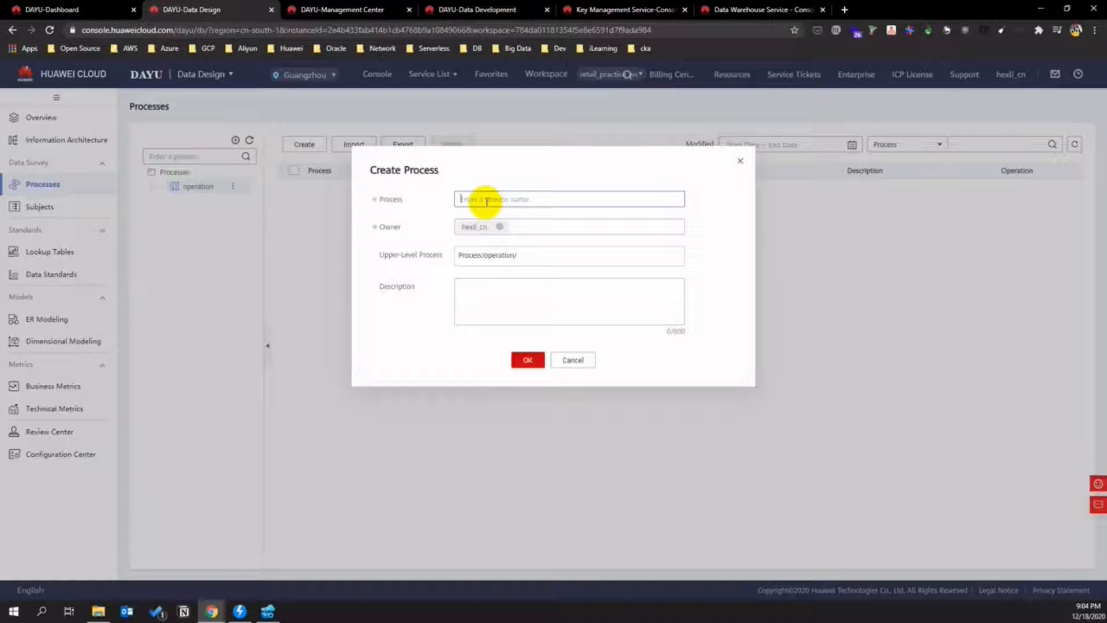
{"action": "type", "text": "store"}
{"action": "key", "text": "Return"}
{"action": "type", "text": "_operation"}
{"action": "left_click", "coordinate": [526, 359]}
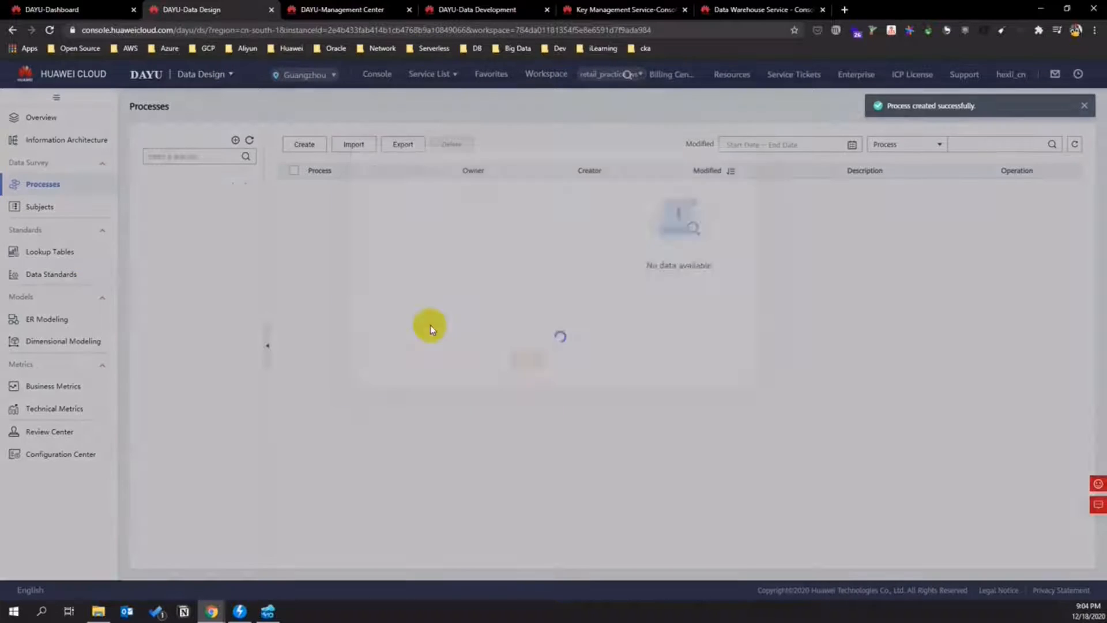
- Add sub-process 'stock_mgmt' under store_operation, then go to the Business Metrics page
{"action": "right_click", "coordinate": [220, 204]}
{"action": "left_click", "coordinate": [258, 215]}
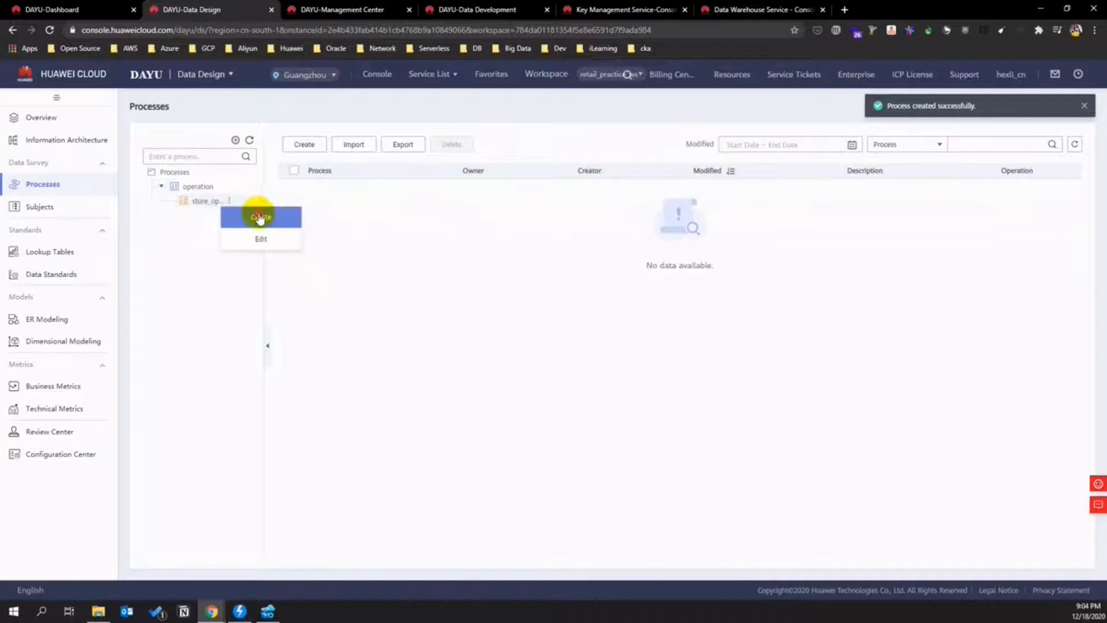
{"action": "type", "text": "st"}
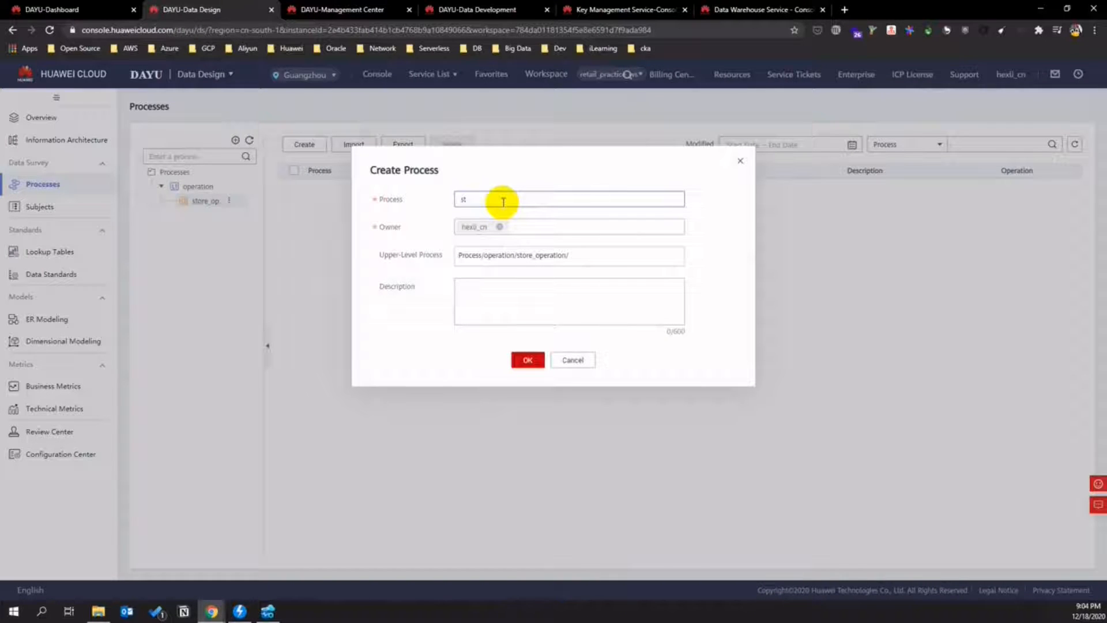
{"action": "type", "text": "orock_mgmt"}
{"action": "left_click", "coordinate": [531, 360]}
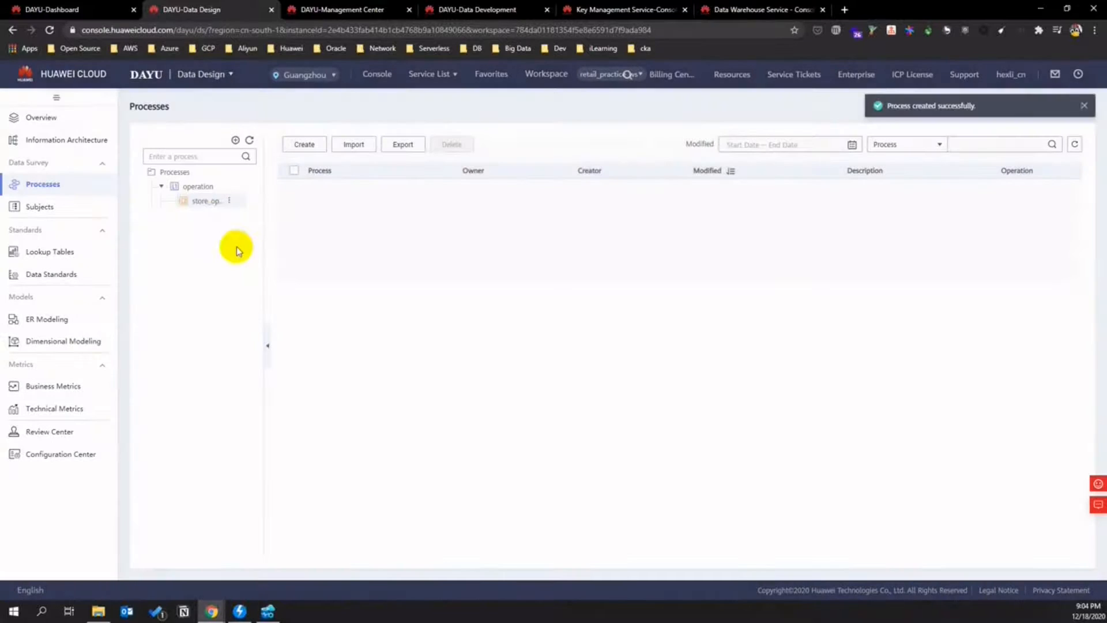
{"action": "left_click", "coordinate": [199, 202]}
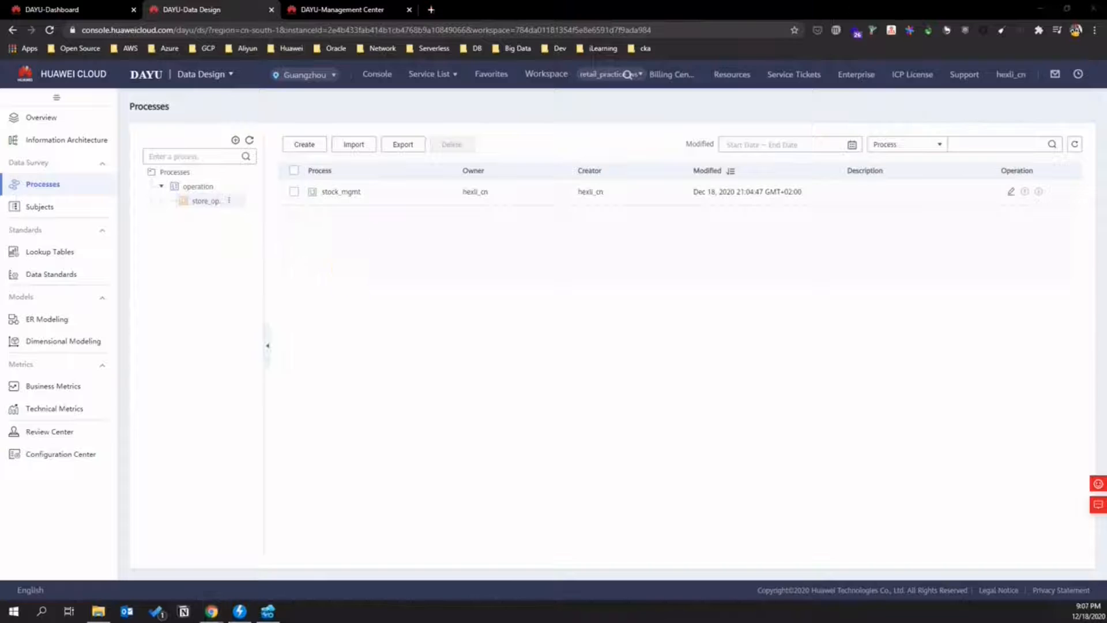
{"action": "left_click", "coordinate": [46, 386]}
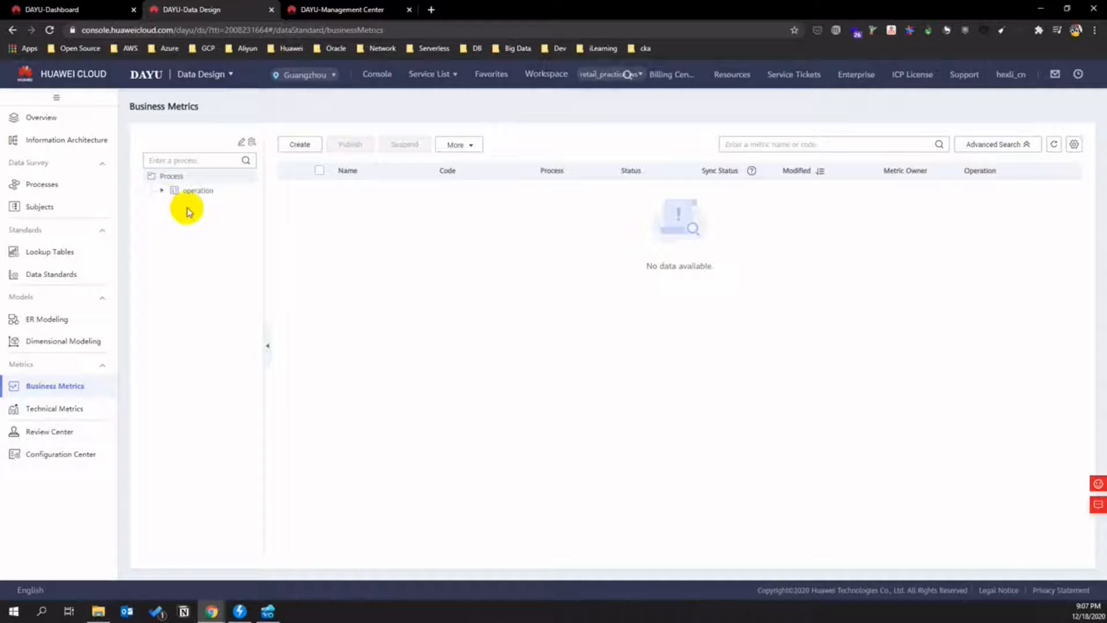
- Start a new business metric and name it 'efficient'
{"action": "left_click", "coordinate": [162, 190]}
{"action": "left_click", "coordinate": [170, 204]}
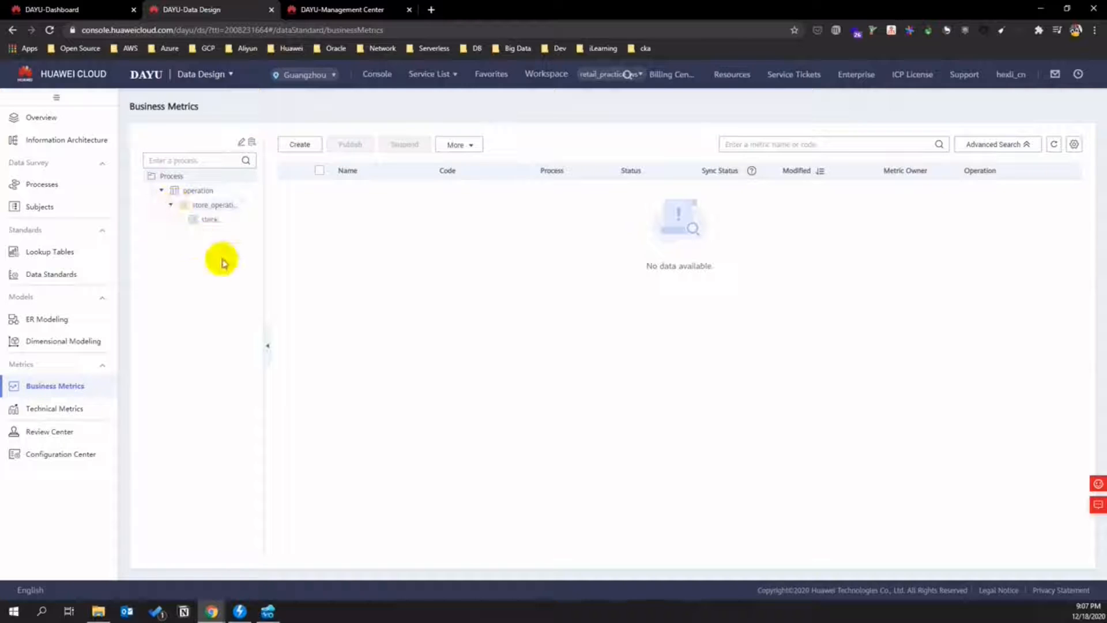
{"action": "left_click", "coordinate": [299, 144]}
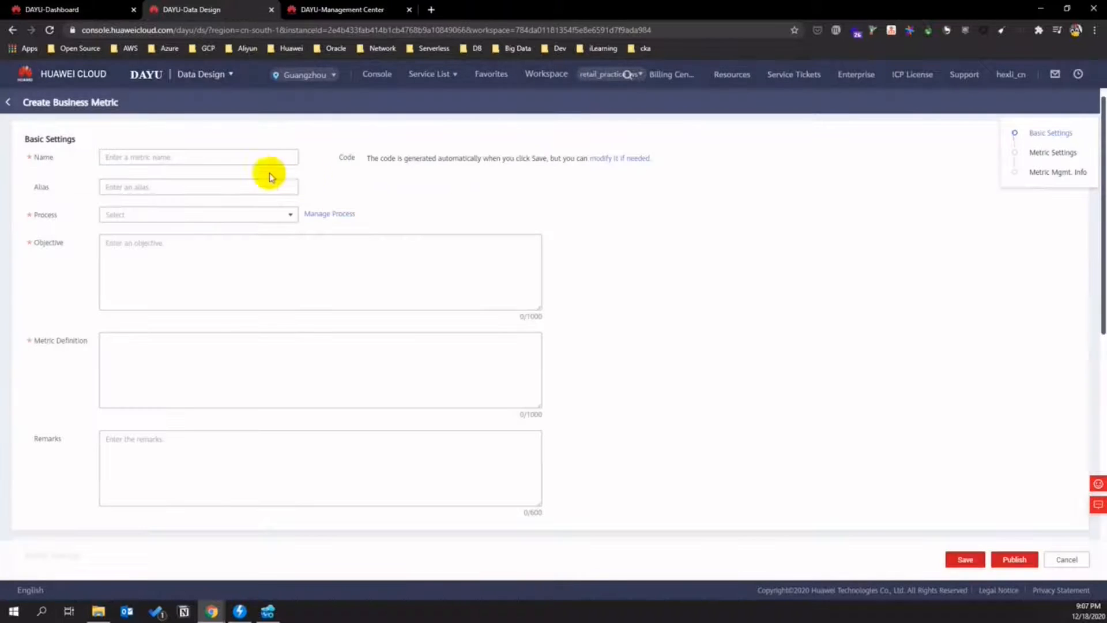
{"action": "left_click", "coordinate": [239, 152]}
{"action": "type", "text": "efficient"}
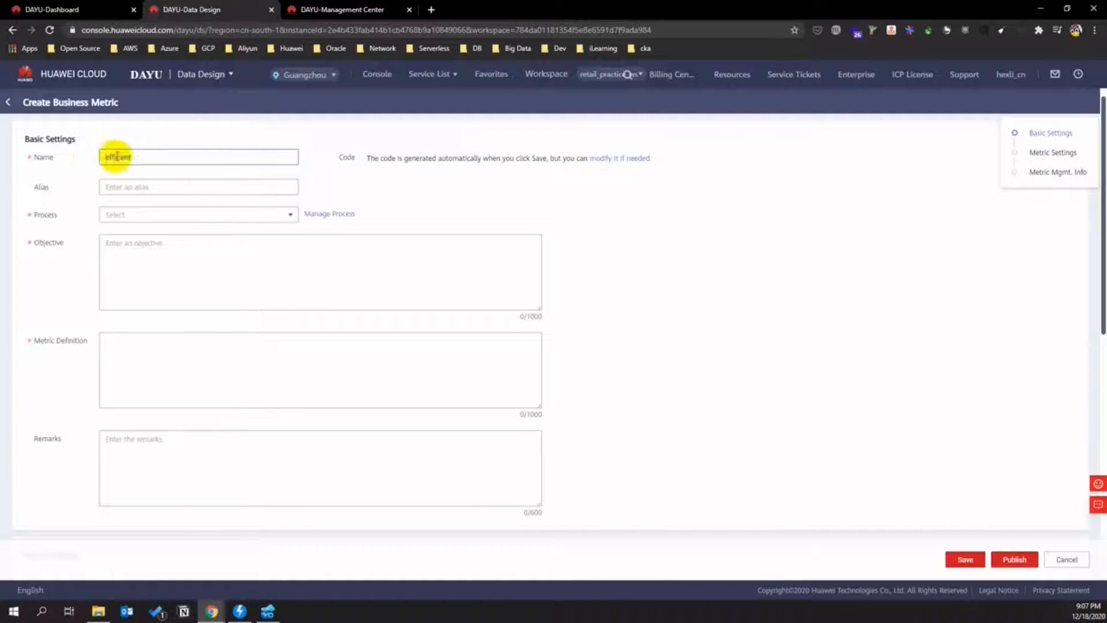
- Paste the alias and correct it to 'revenue_per_square_meter' with underscores
{"action": "left_click", "coordinate": [155, 188]}
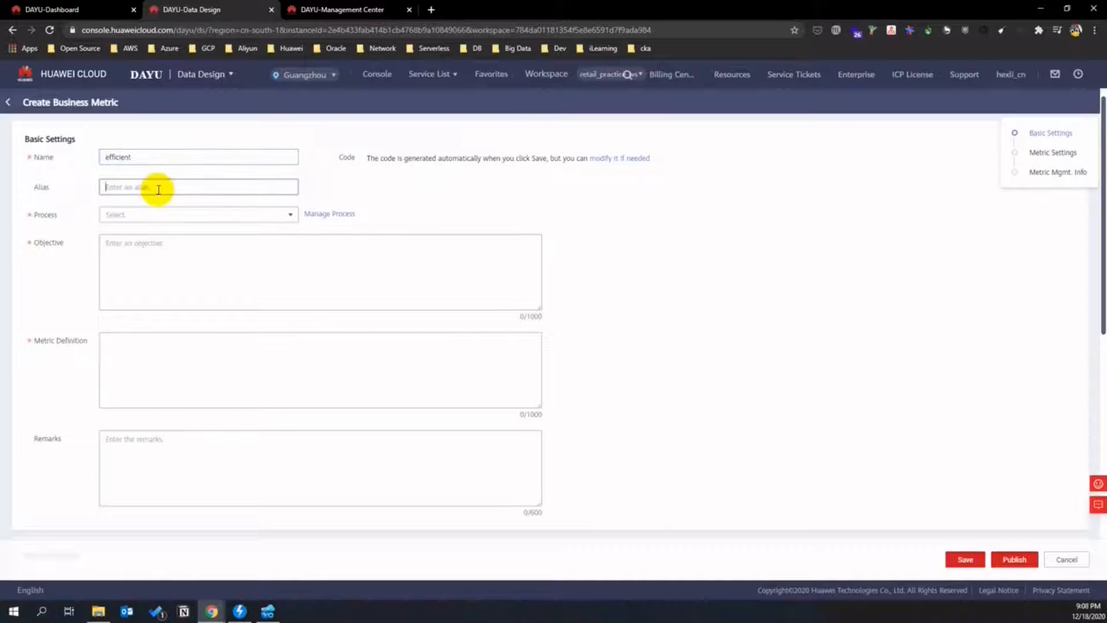
{"action": "type", "text": "revenue per square meter"}
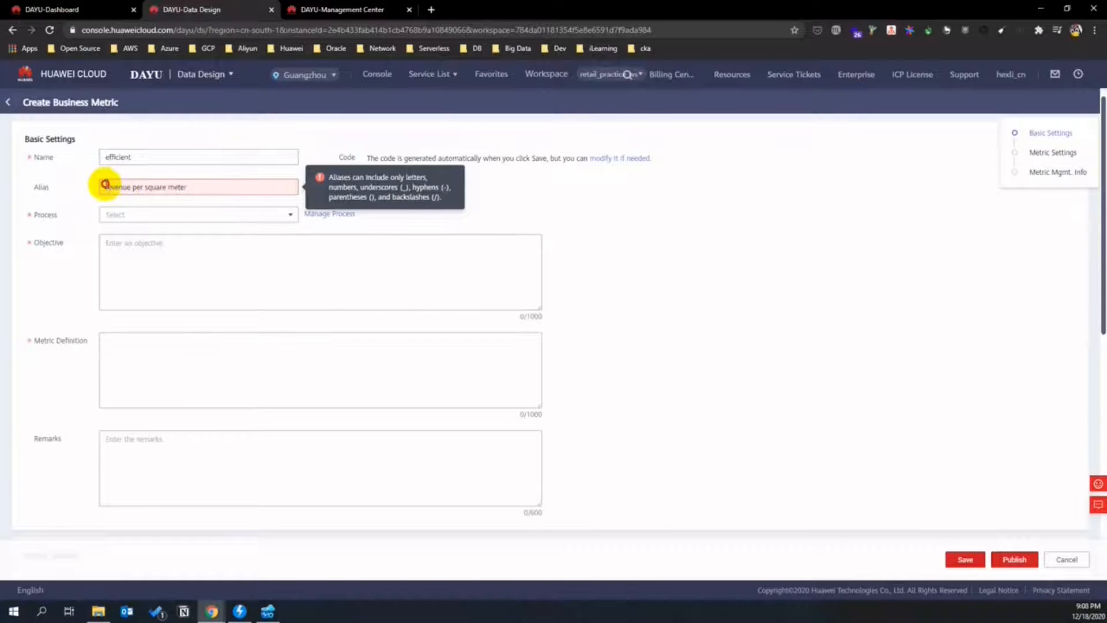
{"action": "key", "text": "BackSpace"}
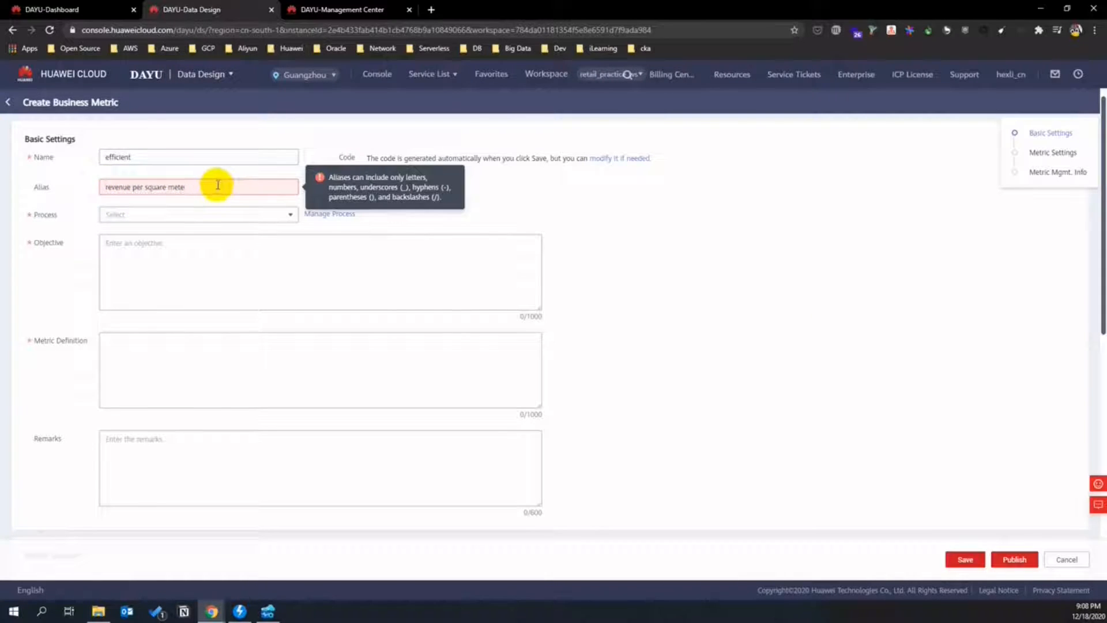
{"action": "type", "text": "r"}
{"action": "left_click", "coordinate": [133, 183]}
{"action": "key", "text": "BackSpace"}
{"action": "type", "text": "_"}
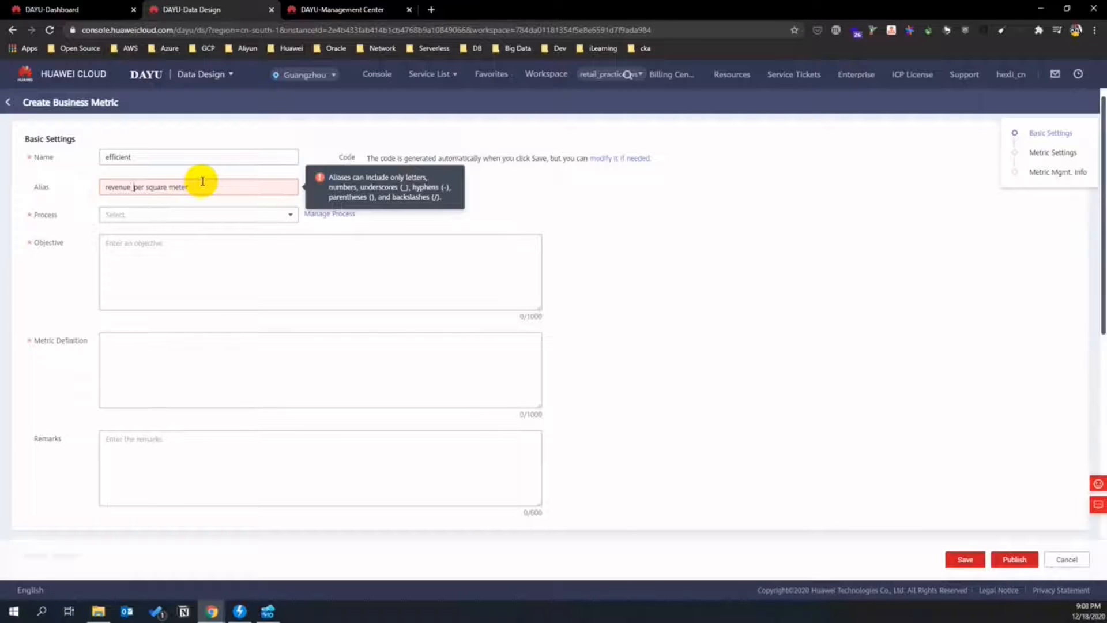
{"action": "key", "text": "BackSpace"}
{"action": "type", "text": "_"}
{"action": "key", "text": "BackSpace"}
{"action": "type", "text": "_"}
{"action": "key", "text": "Right"}
{"action": "key", "text": "Right"}
{"action": "key", "text": "Right"}
{"action": "key", "text": "Right"}
{"action": "key", "text": "BackSpace"}
{"action": "type", "text": "_"}
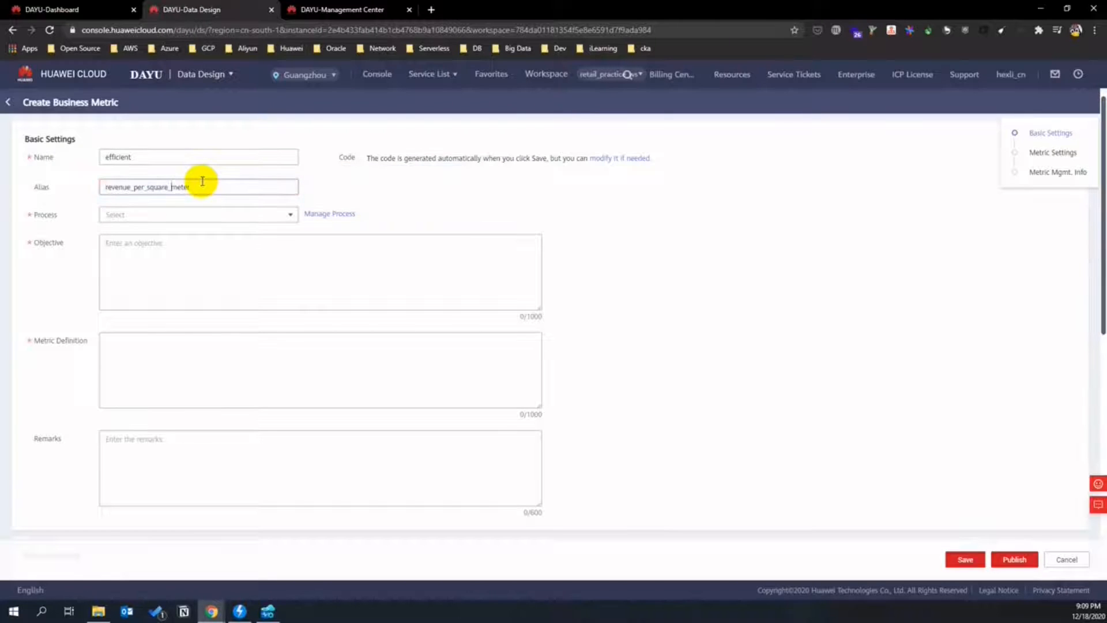
- Assign the metric to process operation/store_operation/stock_mgmt
{"action": "left_click", "coordinate": [290, 214]}
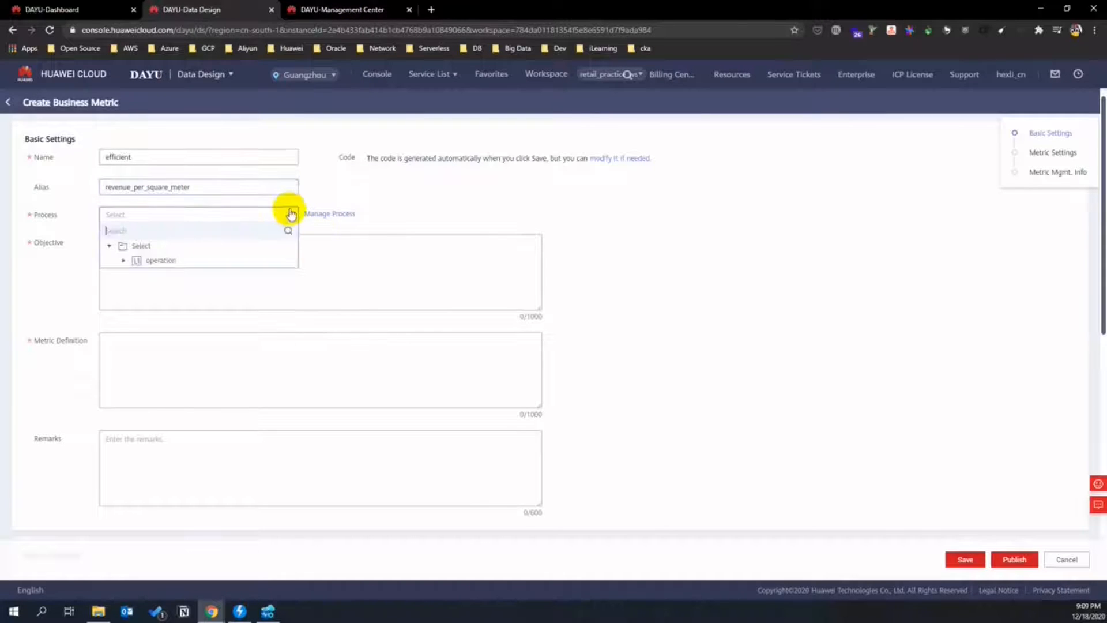
{"action": "left_click", "coordinate": [123, 260]}
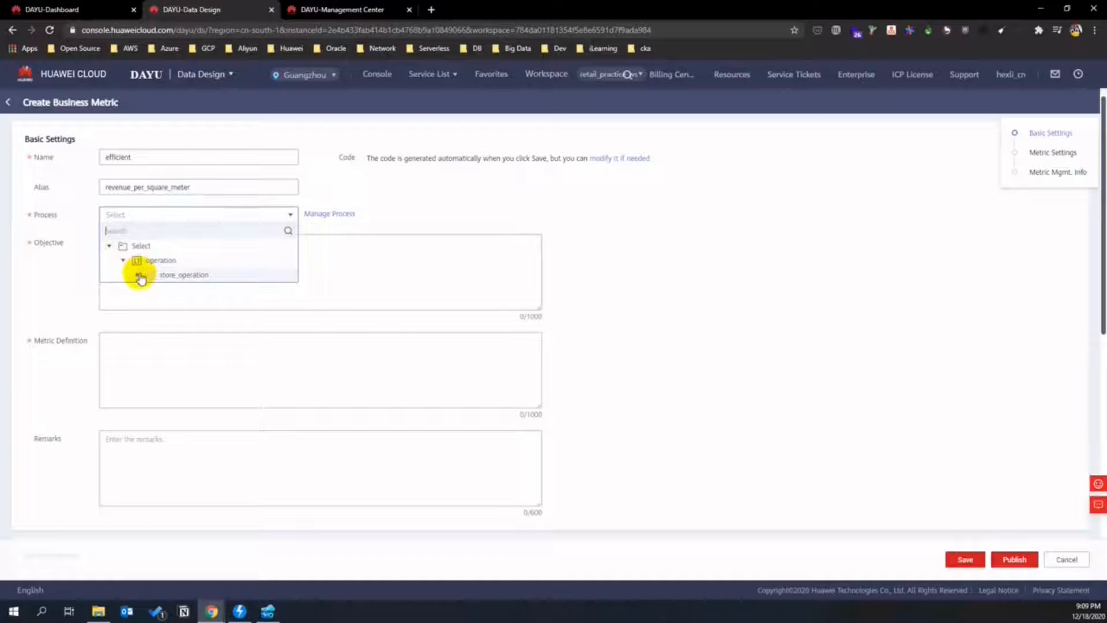
{"action": "left_click", "coordinate": [139, 276]}
{"action": "left_click", "coordinate": [207, 291]}
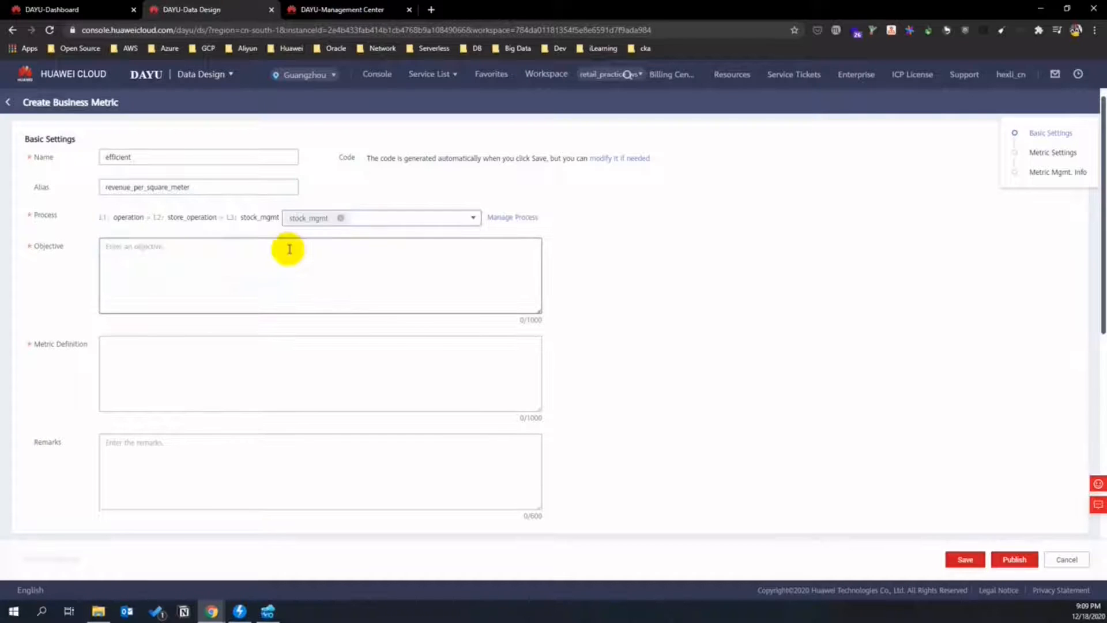
- Enter objective 'Improve store output' and definition 'Order amount contribution per square meter'
{"action": "left_click", "coordinate": [233, 264]}
{"action": "type", "text": "Improve store output"}
{"action": "left_click", "coordinate": [172, 363]}
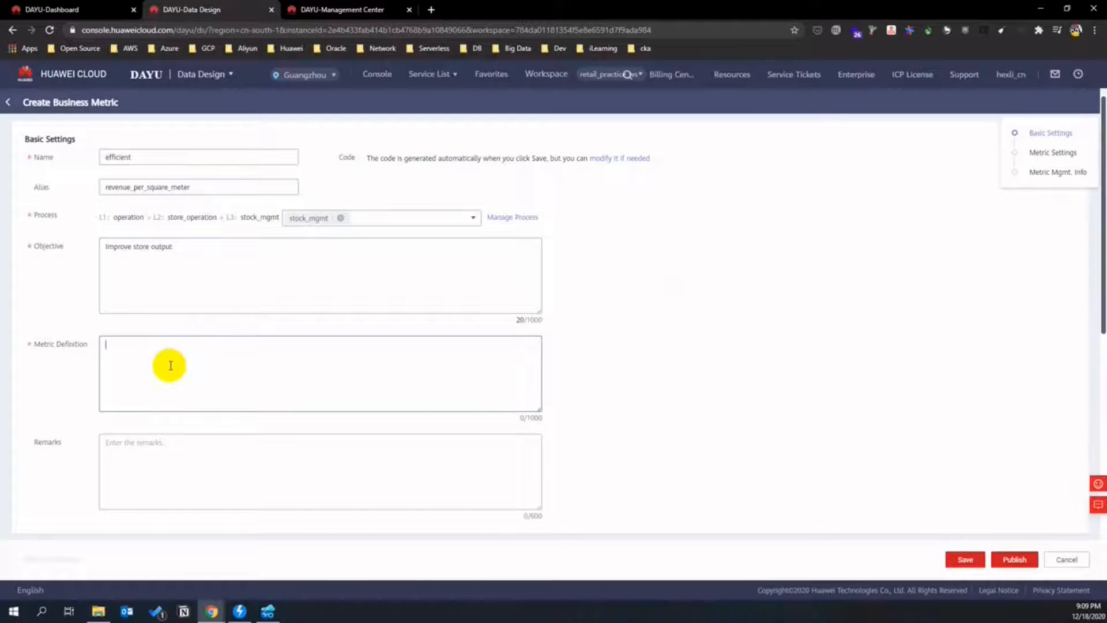
{"action": "type", "text": "Order amount contribution"}
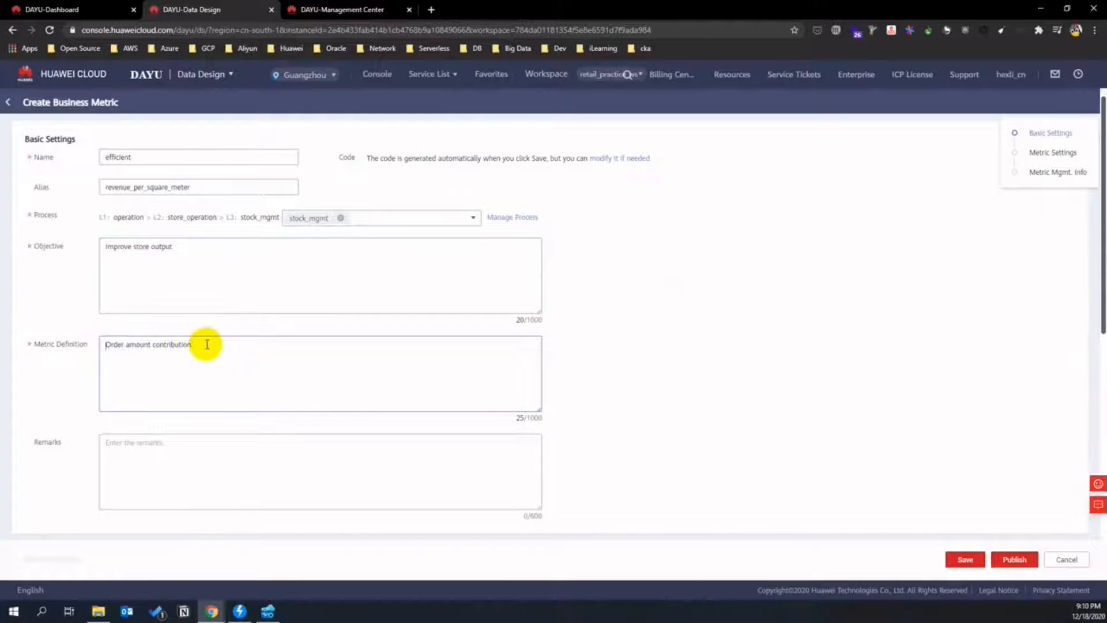
{"action": "type", "text": " per square meter"}
- Begin the metric formula with 'total of order deal :'
{"action": "left_click", "coordinate": [323, 456]}
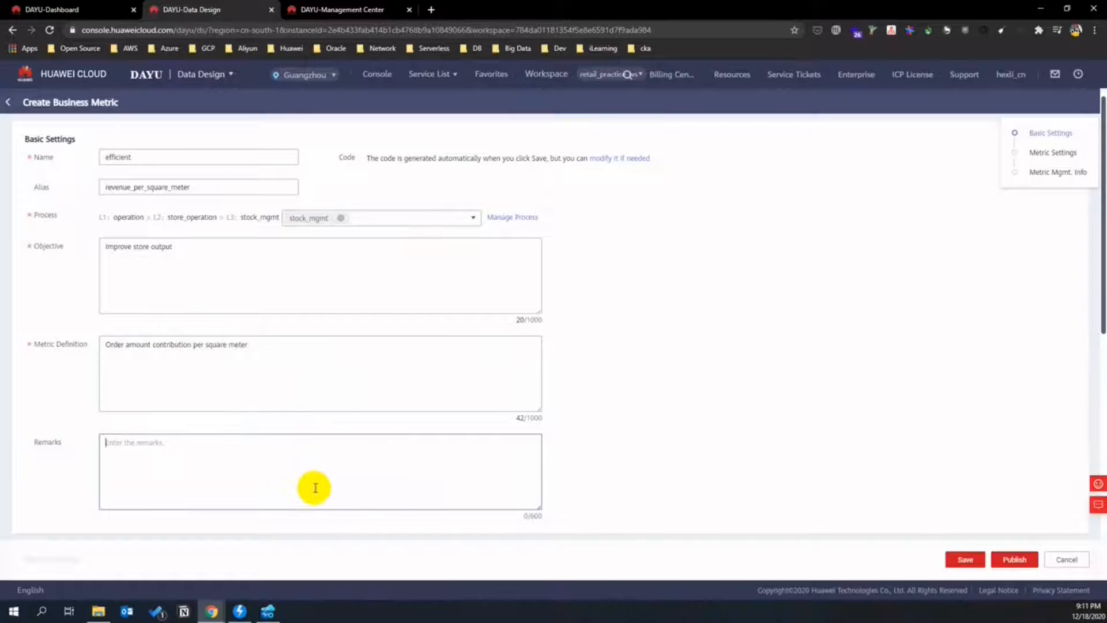
{"action": "scroll", "coordinate": [334, 455], "scroll_direction": "down", "scroll_amount": 3}
{"action": "left_click", "coordinate": [245, 445]}
{"action": "type", "text": "toto"}
{"action": "type", "text": "t"}
{"action": "key", "text": "BackSpace"}
{"action": "key", "text": "BackSpace"}
{"action": "type", "text": "al of order"}
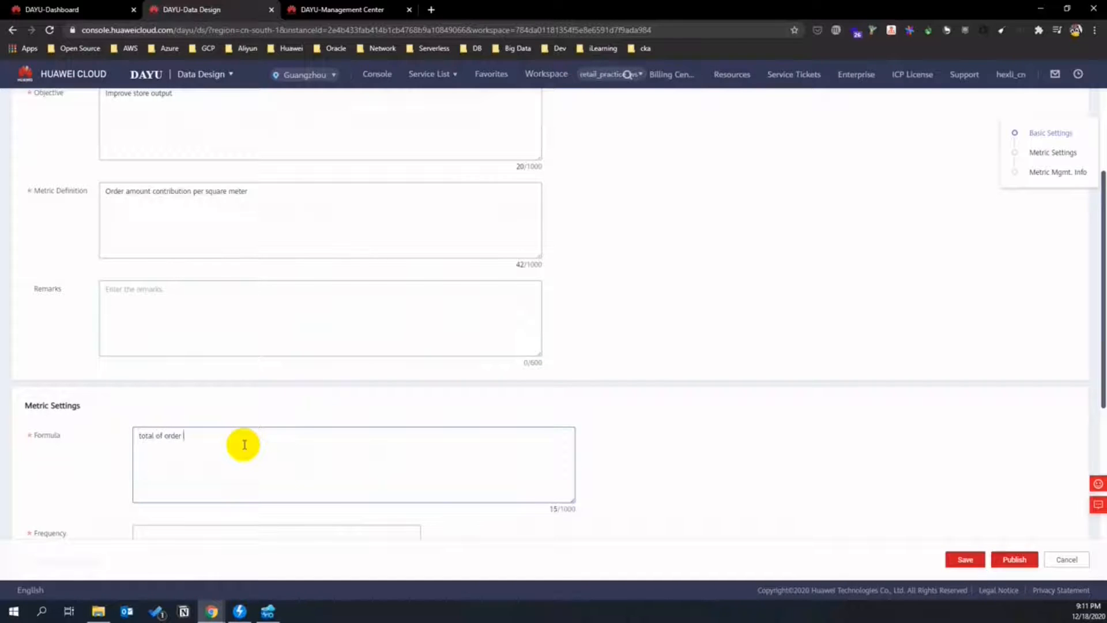
{"action": "type", "text": " deal :"}
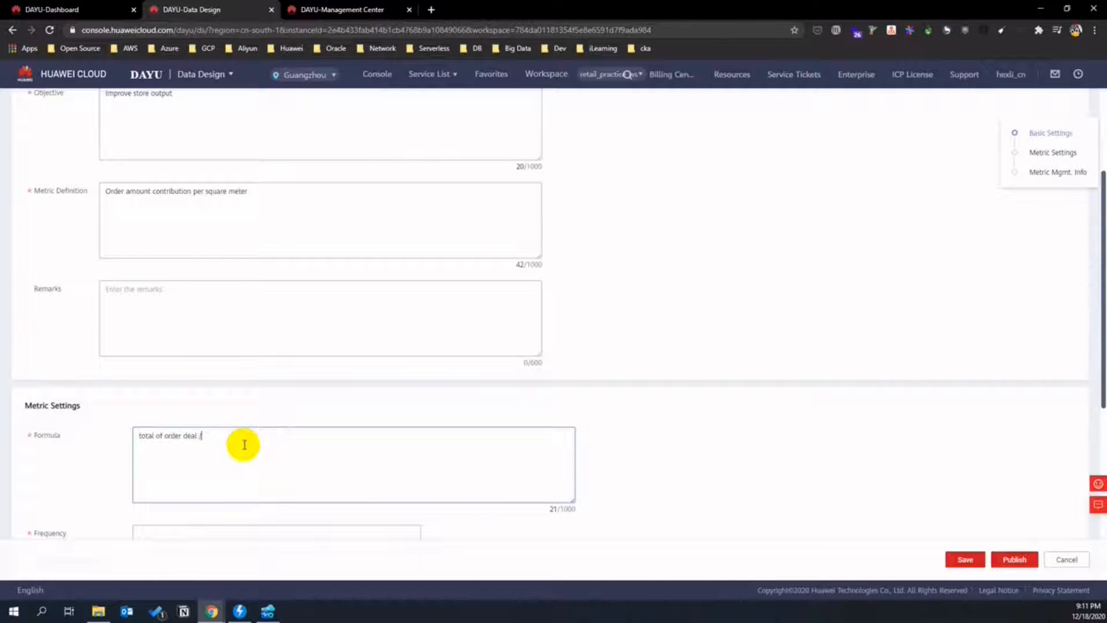
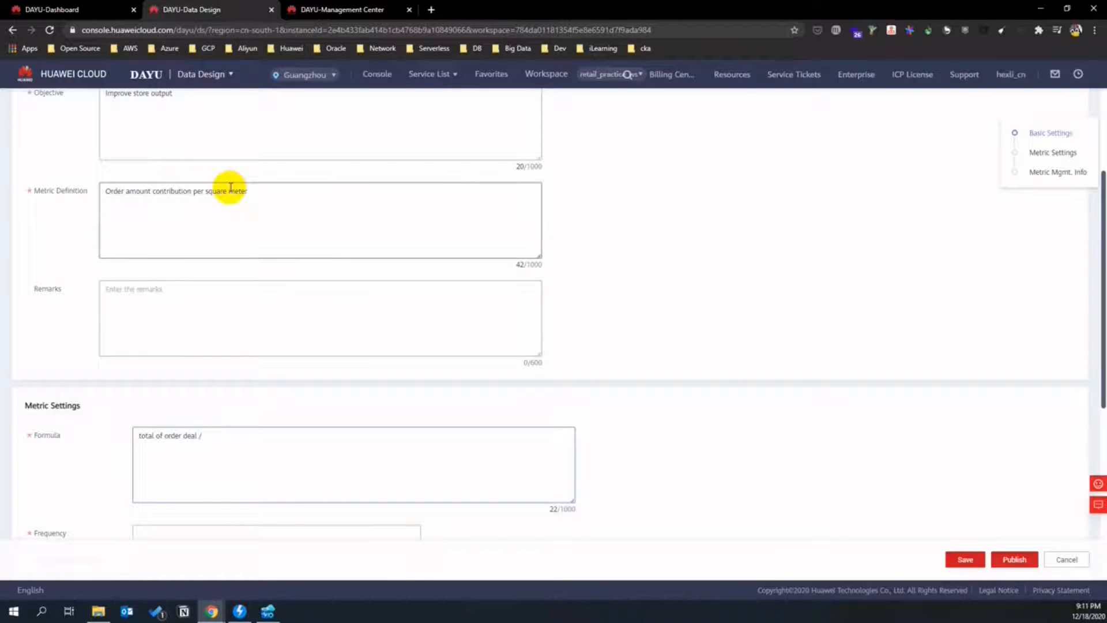
- Finish the formula with 'squares of store' and set statistical frequency to Yearly
{"action": "left_click", "coordinate": [354, 459]}
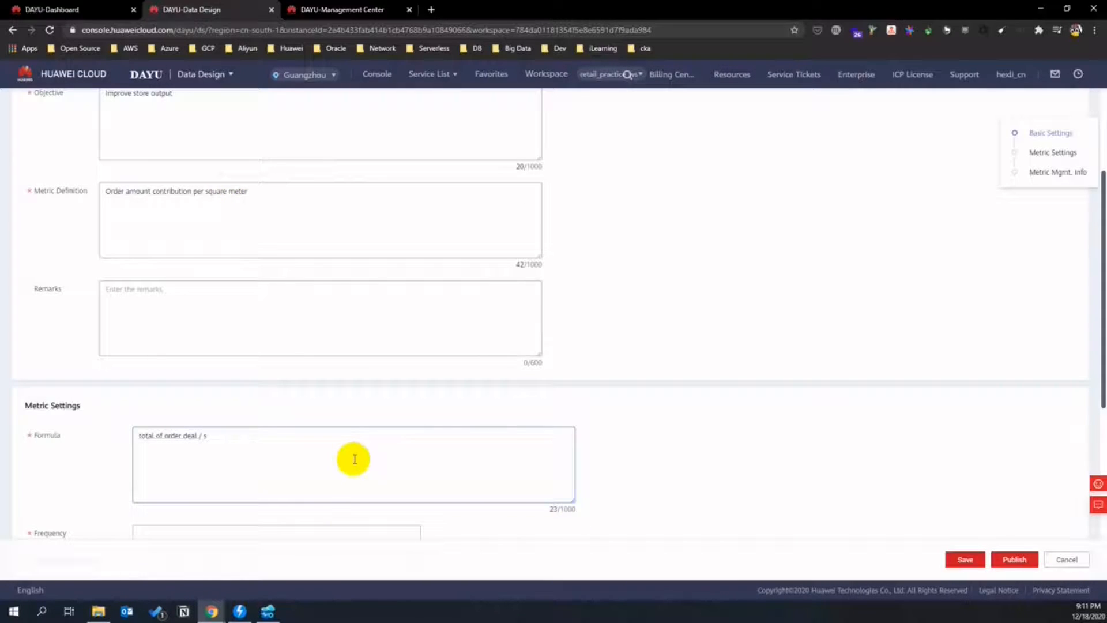
{"action": "type", "text": "squares of store"}
{"action": "scroll", "coordinate": [487, 328], "scroll_direction": "down", "scroll_amount": 3}
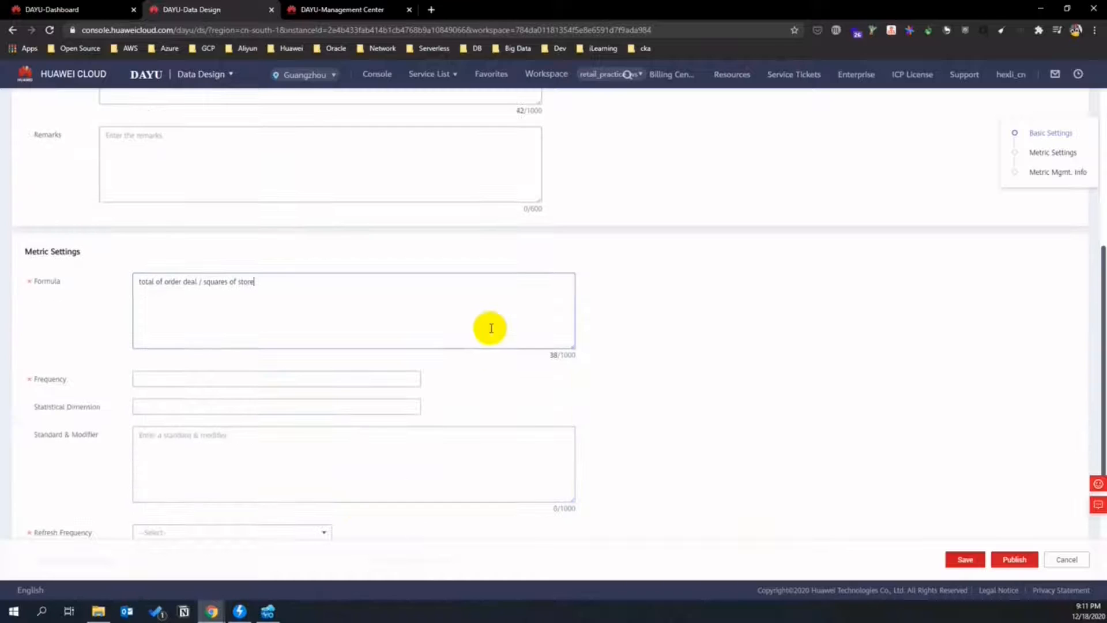
{"action": "left_click", "coordinate": [368, 381]}
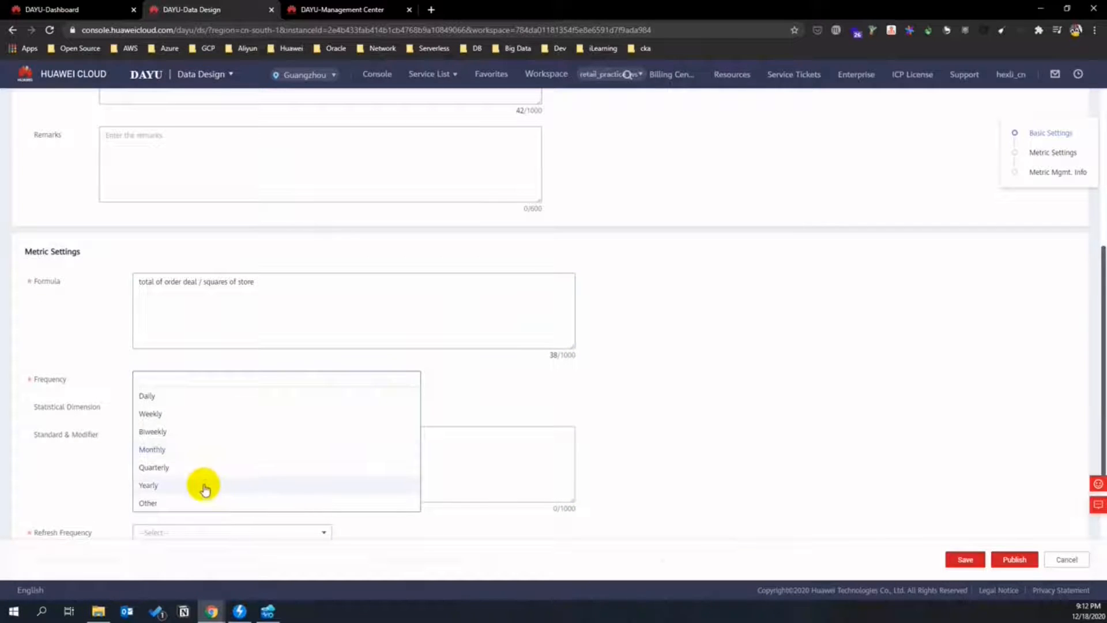
{"action": "left_click", "coordinate": [202, 484]}
- Add store and district dimensions; Standard & Modifier 'ratio of total of store revenue and store area'
{"action": "left_click", "coordinate": [199, 408]}
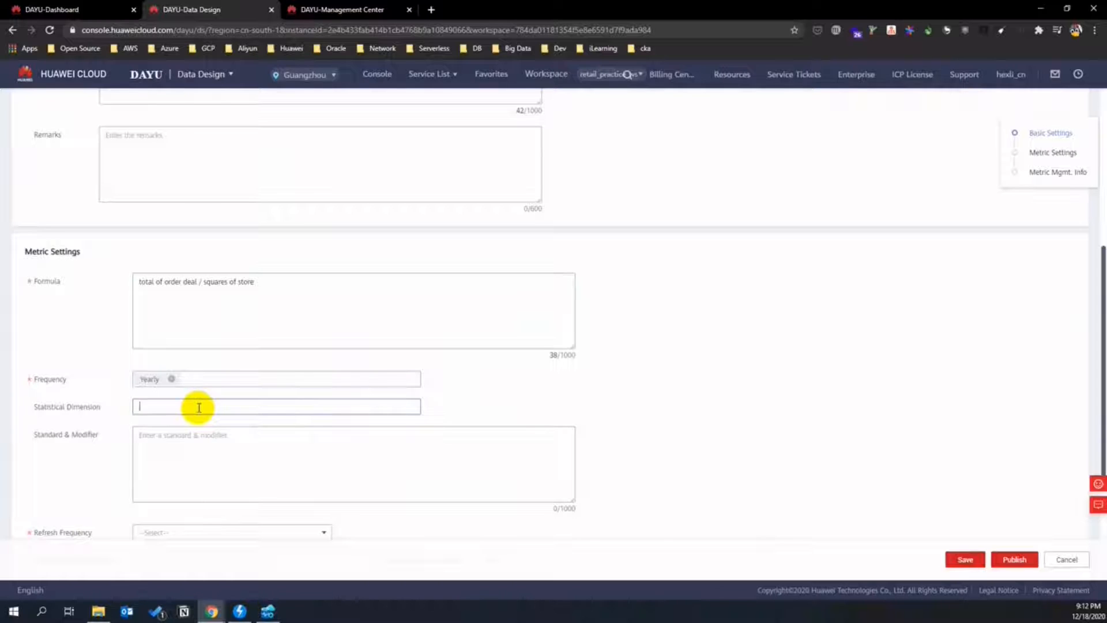
{"action": "type", "text": "store"}
{"action": "key", "text": "Return"}
{"action": "key", "text": "Return"}
{"action": "type", "text": "district"}
{"action": "key", "text": "Return"}
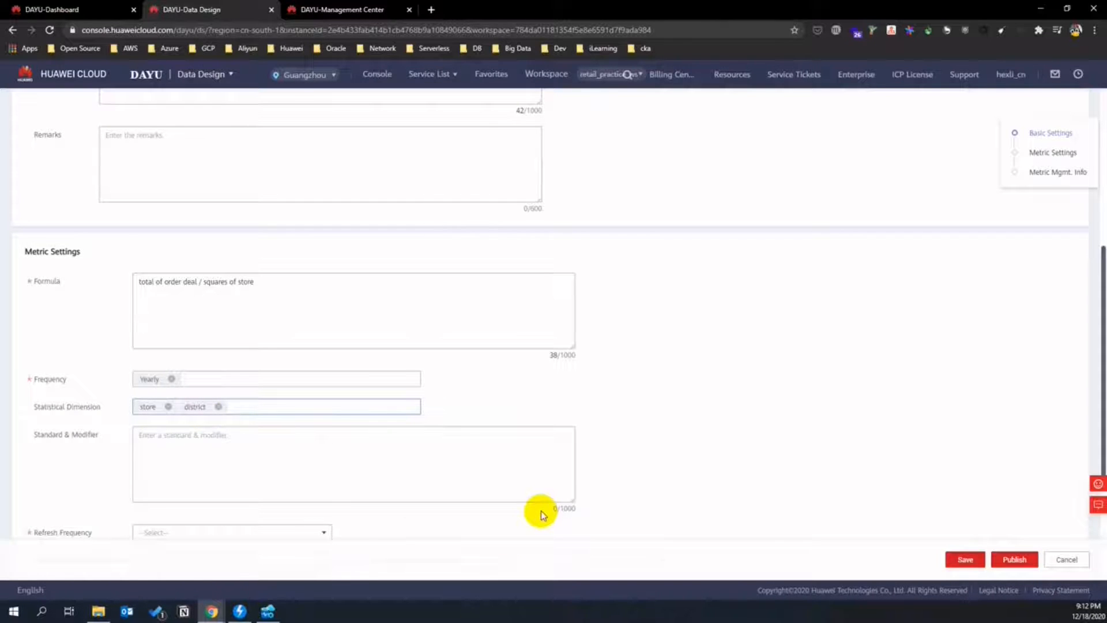
{"action": "left_click", "coordinate": [246, 454]}
{"action": "type", "text": "ratio of total of store revenue and store area"}
- Set refresh frequency to Every month and application scenario to 'store analyze report'
{"action": "scroll", "coordinate": [246, 300], "scroll_direction": "down", "scroll_amount": 3}
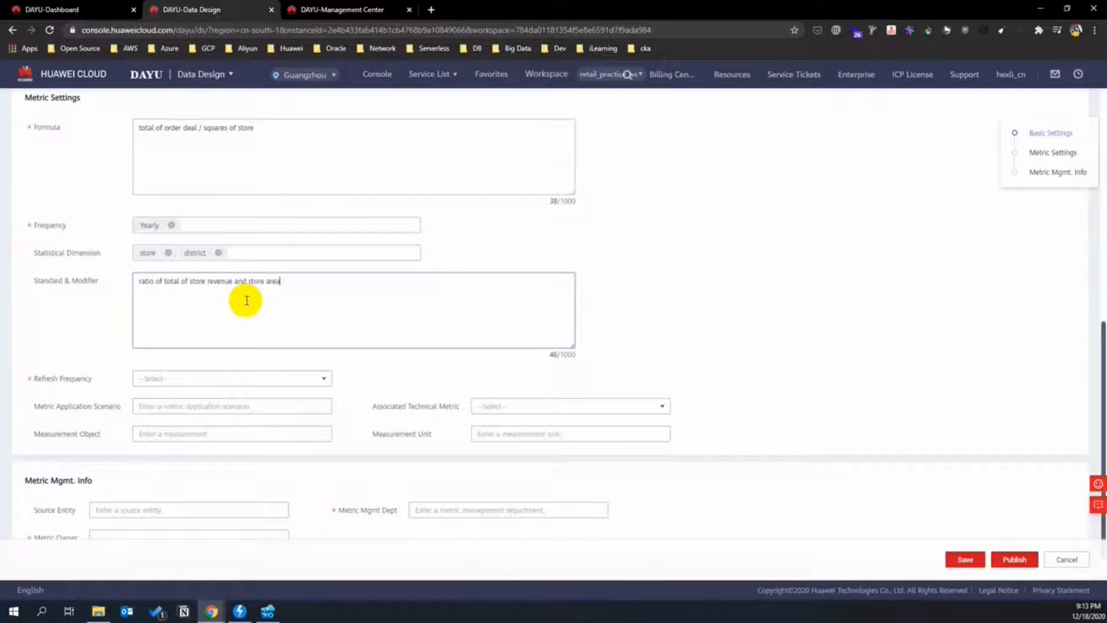
{"action": "left_click", "coordinate": [325, 378]}
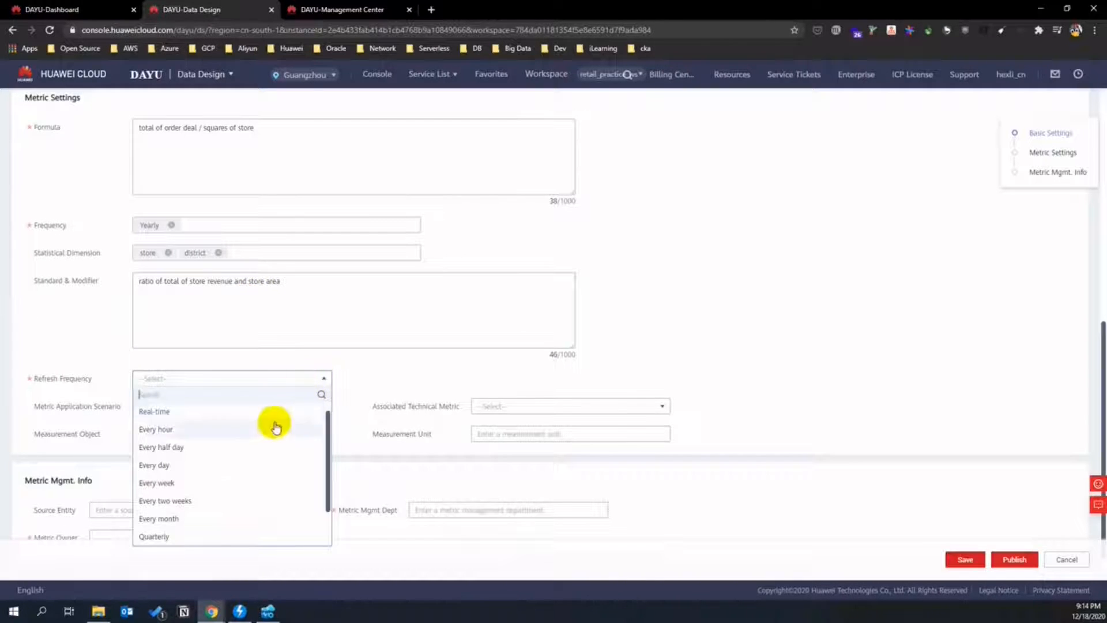
{"action": "left_click", "coordinate": [235, 518]}
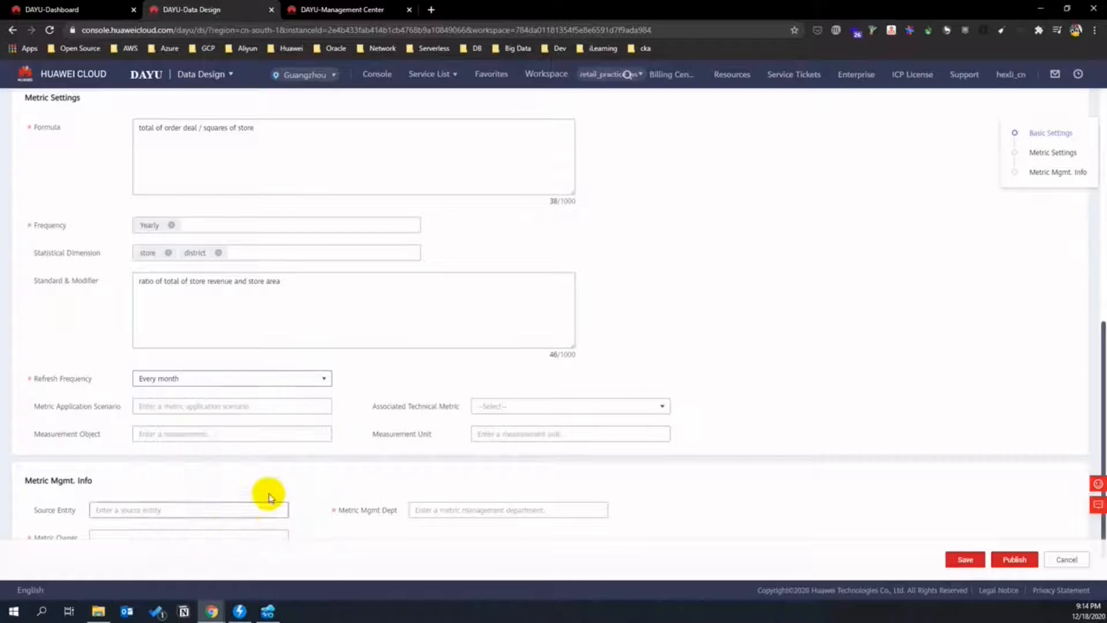
{"action": "left_click", "coordinate": [314, 405]}
{"action": "type", "text": "store"}
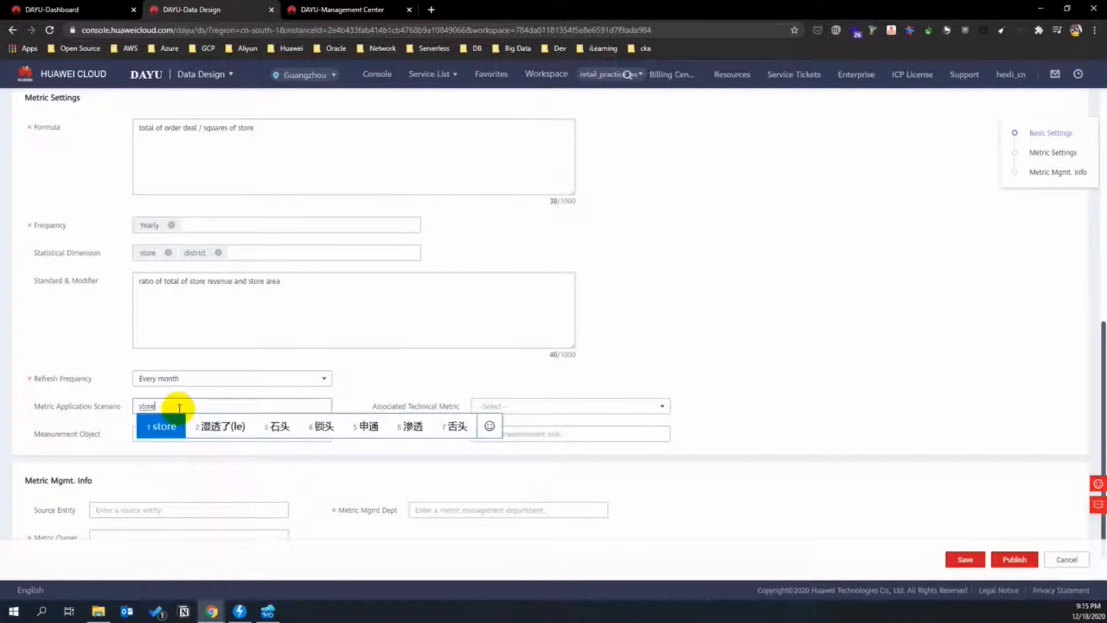
{"action": "key", "text": "Return"}
{"action": "type", "text": "anal"}
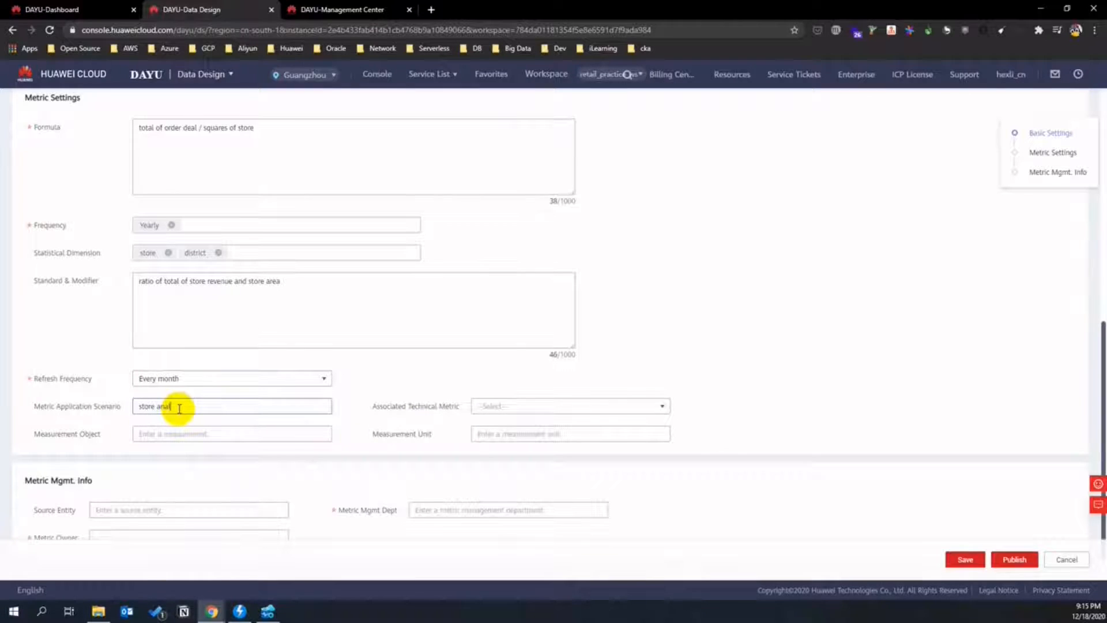
{"action": "type", "text": "yze report"}
{"action": "left_click", "coordinate": [505, 407]}
- Enter 'deal size, business area' as the measurement object
{"action": "left_click", "coordinate": [304, 436]}
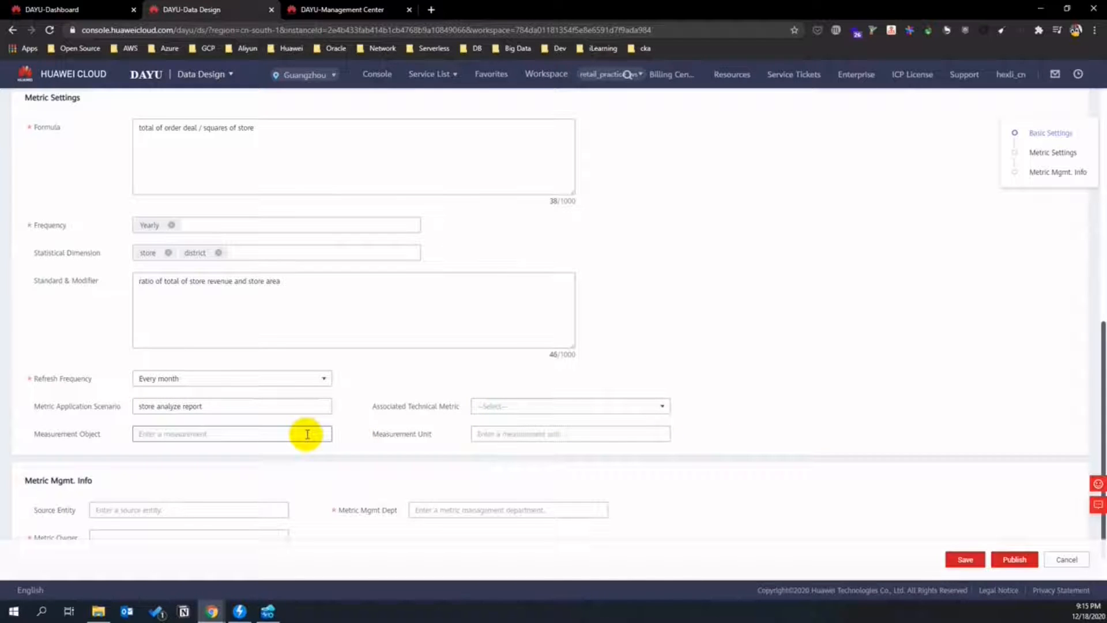
{"action": "type", "text": "dea"}
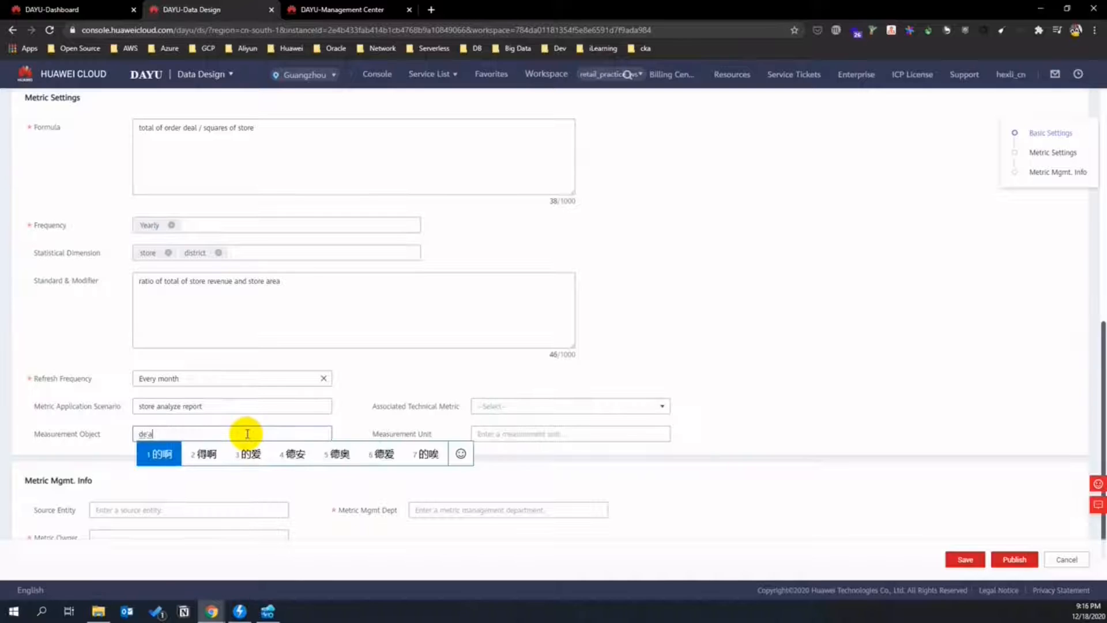
{"action": "key", "text": "shift"}
{"action": "type", "text": "l size"}
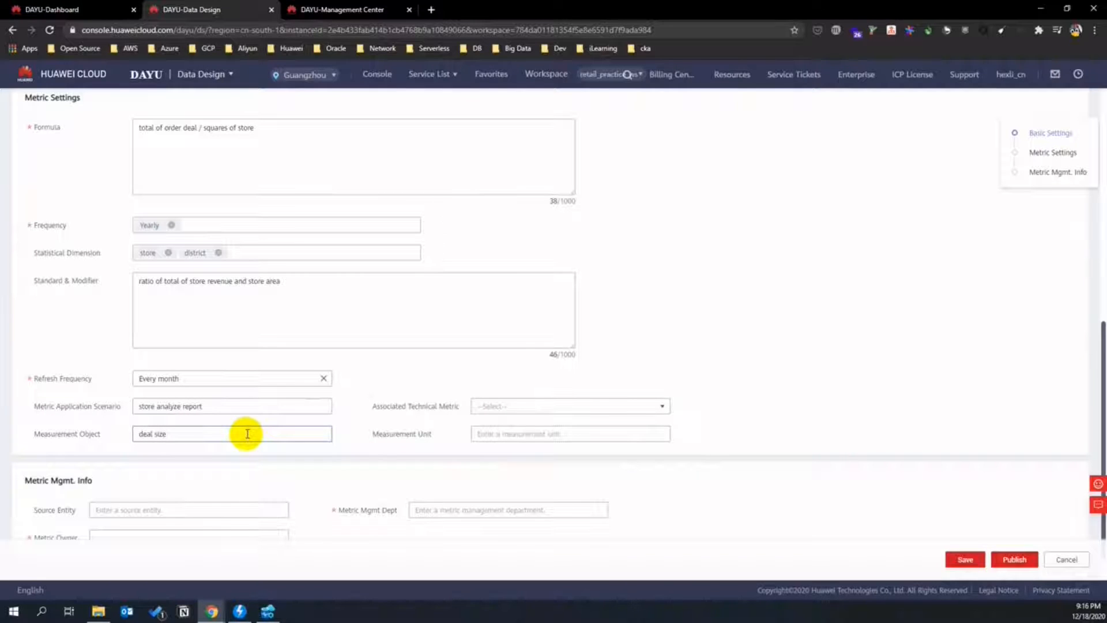
{"action": "type", "text": ", business area"}
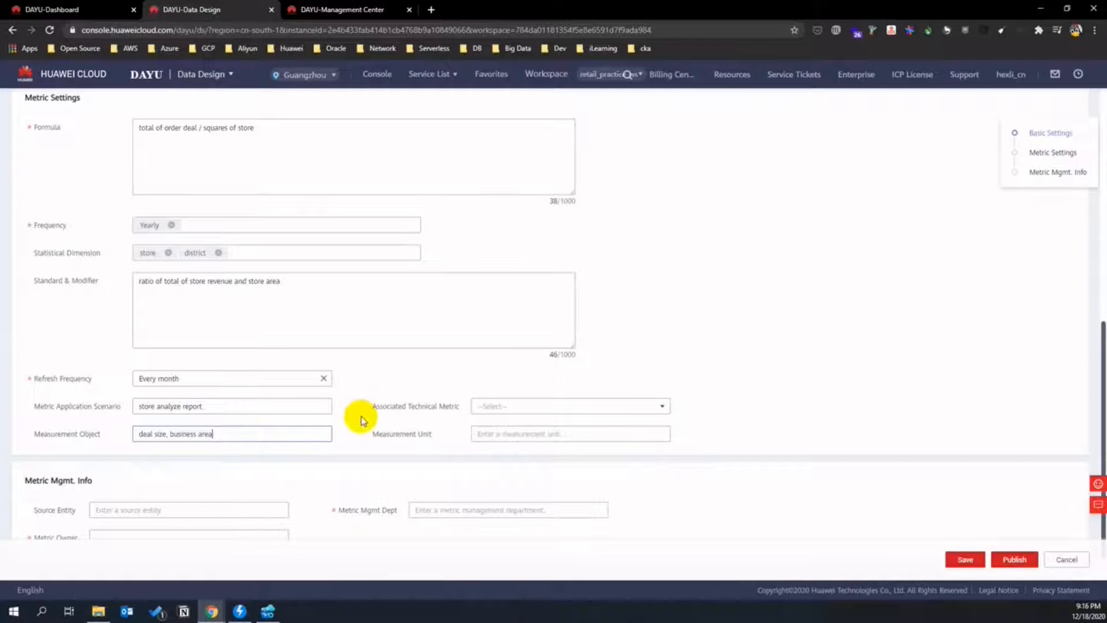
- Set measurement unit to $ and source entity to 'pos, inventory management system'
{"action": "scroll", "coordinate": [361, 416], "scroll_direction": "down", "scroll_amount": 1}
{"action": "left_click", "coordinate": [507, 409]}
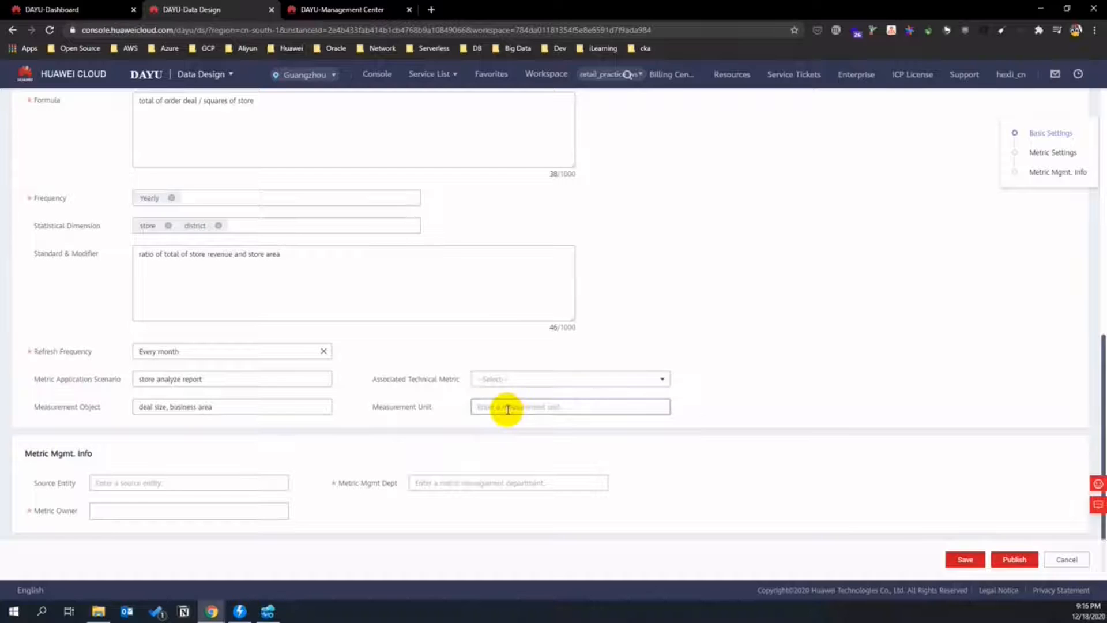
{"action": "type", "text": "s"}
{"action": "left_click", "coordinate": [186, 481]}
{"action": "type", "text": "pos"}
{"action": "key", "text": "shift"}
{"action": "type", "text": ","}
{"action": "type", "text": "inventory management system"}
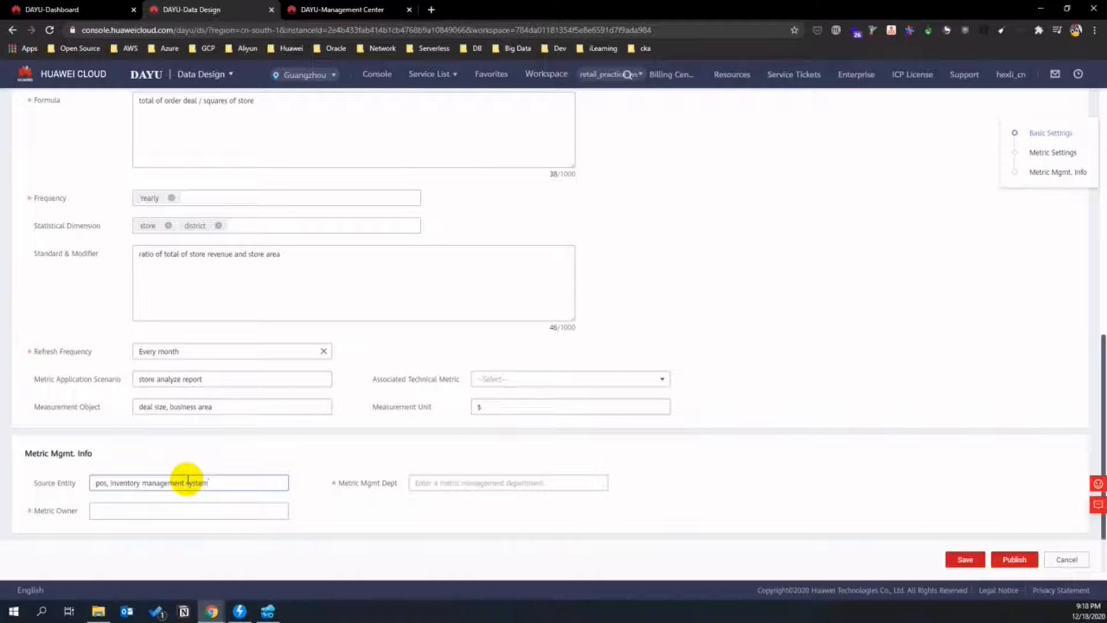
- Set management department to 'store operation dept' and the current account as metric owner
{"action": "left_click", "coordinate": [440, 483]}
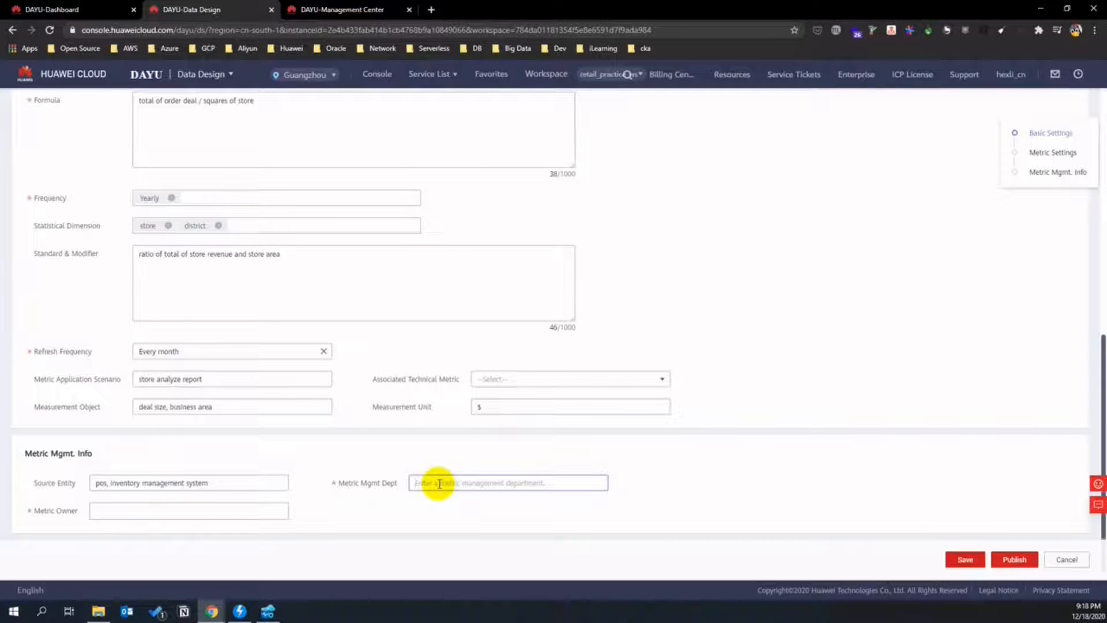
{"action": "type", "text": "dept of sto"}
{"action": "key", "text": "BackSpace"}
{"action": "key", "text": "BackSpace"}
{"action": "key", "text": "BackSpace"}
{"action": "key", "text": "BackSpace"}
{"action": "key", "text": "BackSpace"}
{"action": "key", "text": "BackSpace"}
{"action": "key", "text": "BackSpace"}
{"action": "key", "text": "BackSpace"}
{"action": "key", "text": "BackSpace"}
{"action": "key", "text": "BackSpace"}
{"action": "key", "text": "BackSpace"}
{"action": "key", "text": "BackSpace"}
{"action": "key", "text": "BackSpace"}
{"action": "key", "text": "BackSpace"}
{"action": "key", "text": "BackSpace"}
{"action": "key", "text": "BackSpace"}
{"action": "type", "text": "store operation"}
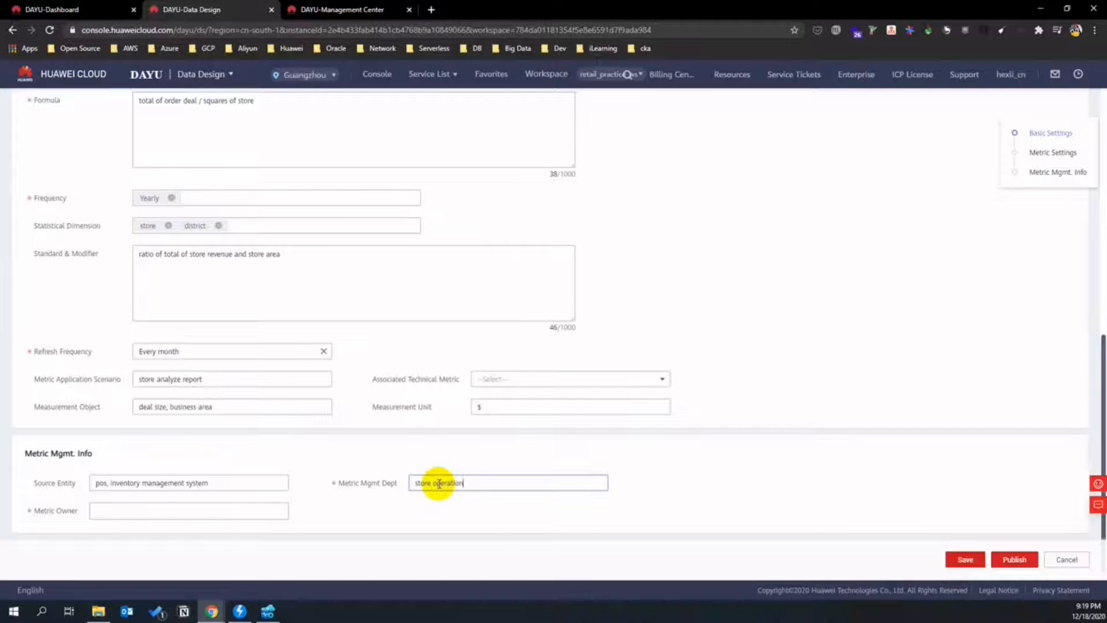
{"action": "left_click", "coordinate": [223, 508]}
{"action": "left_click", "coordinate": [199, 524]}
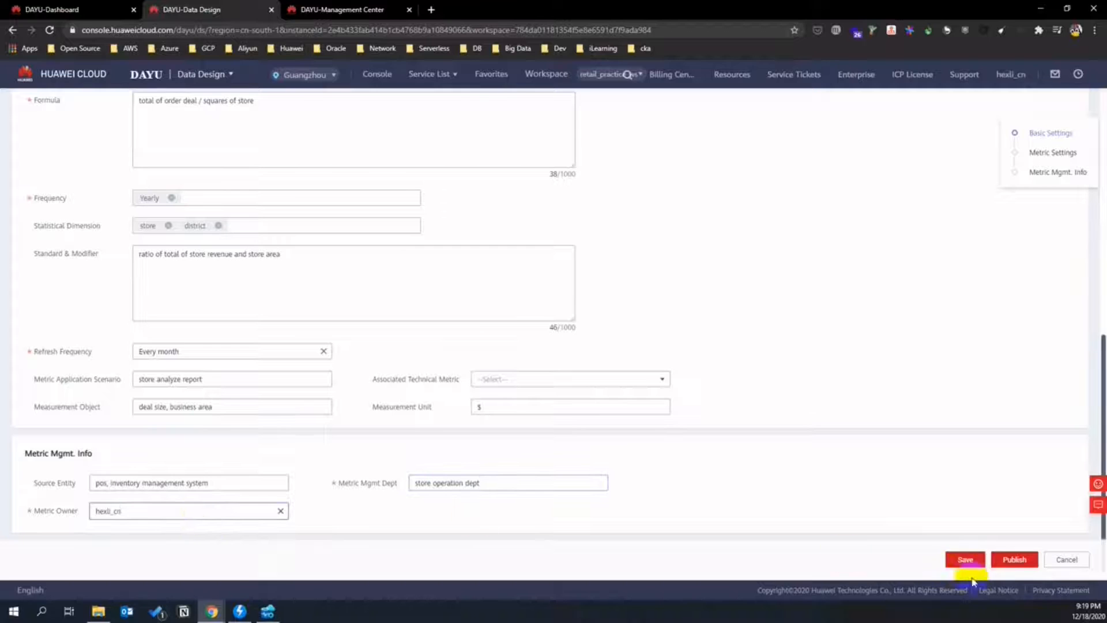
- Publish the efficient metric with auto-review enabled
{"action": "left_click", "coordinate": [1013, 559]}
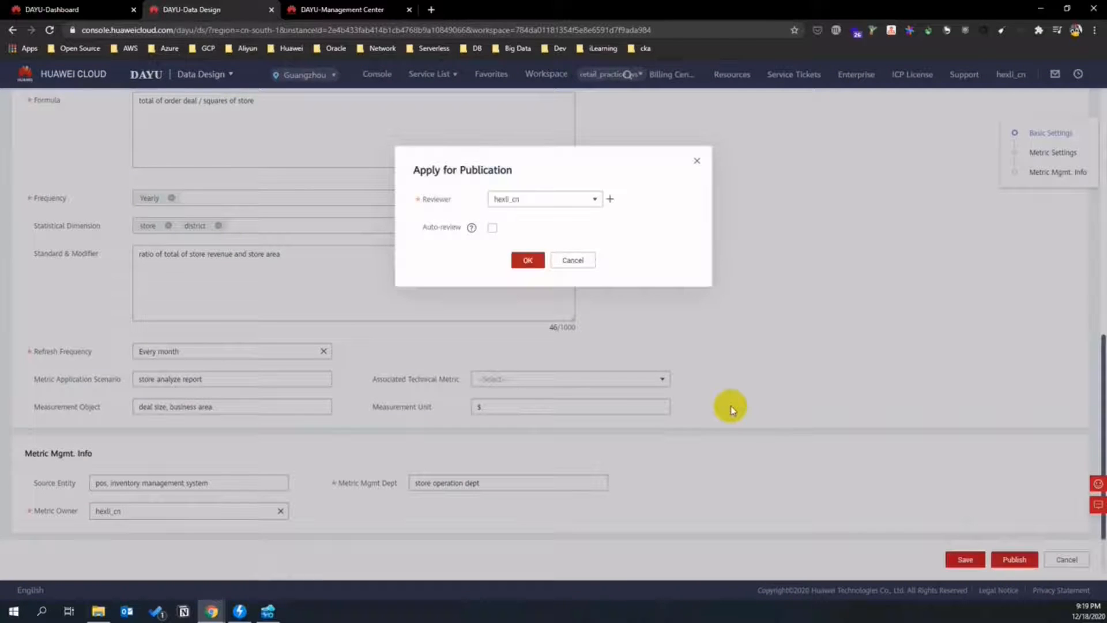
{"action": "left_click", "coordinate": [492, 227]}
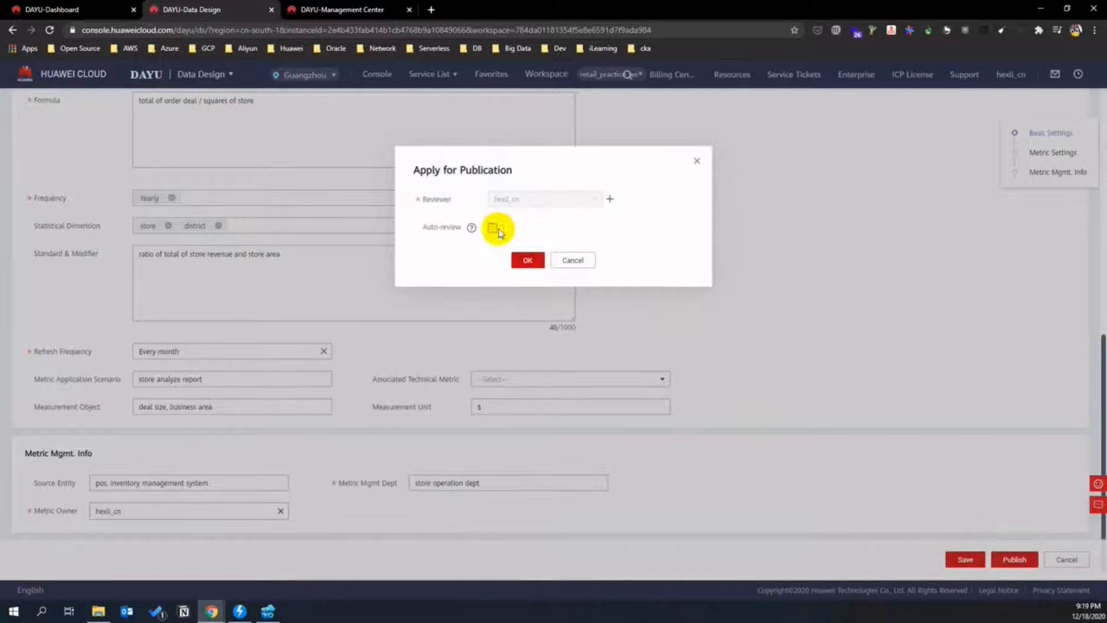
{"action": "left_click", "coordinate": [528, 260]}
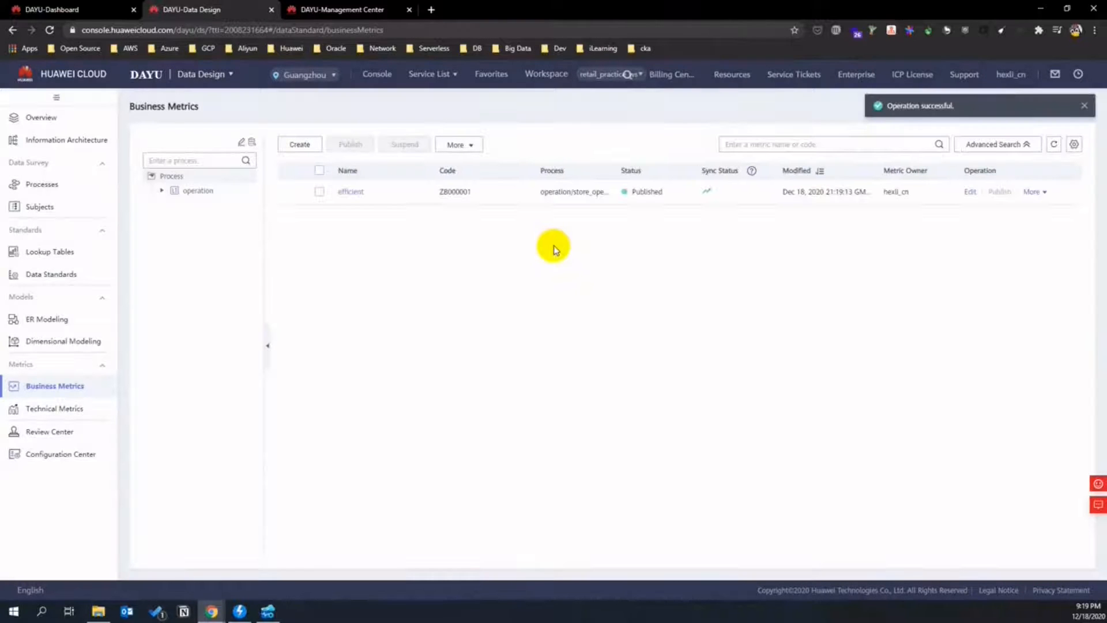
- Check the metric's Details, Relationship Diagrams, Publication and Review tabs, then return to Business Metrics
{"action": "left_click", "coordinate": [350, 191]}
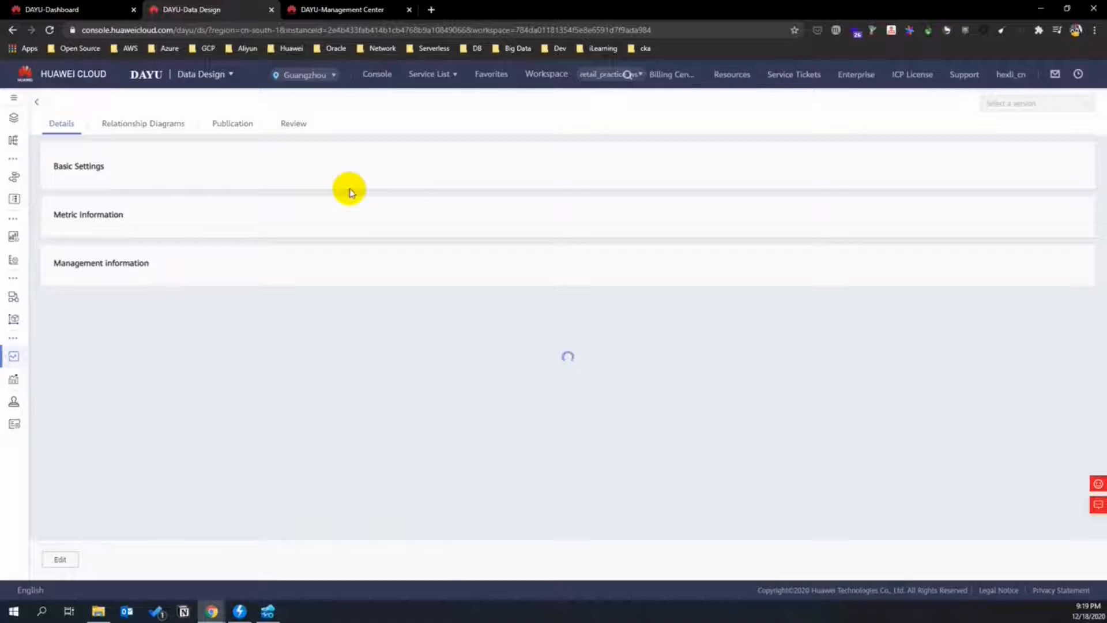
{"action": "scroll", "coordinate": [301, 250], "scroll_direction": "down", "scroll_amount": 3}
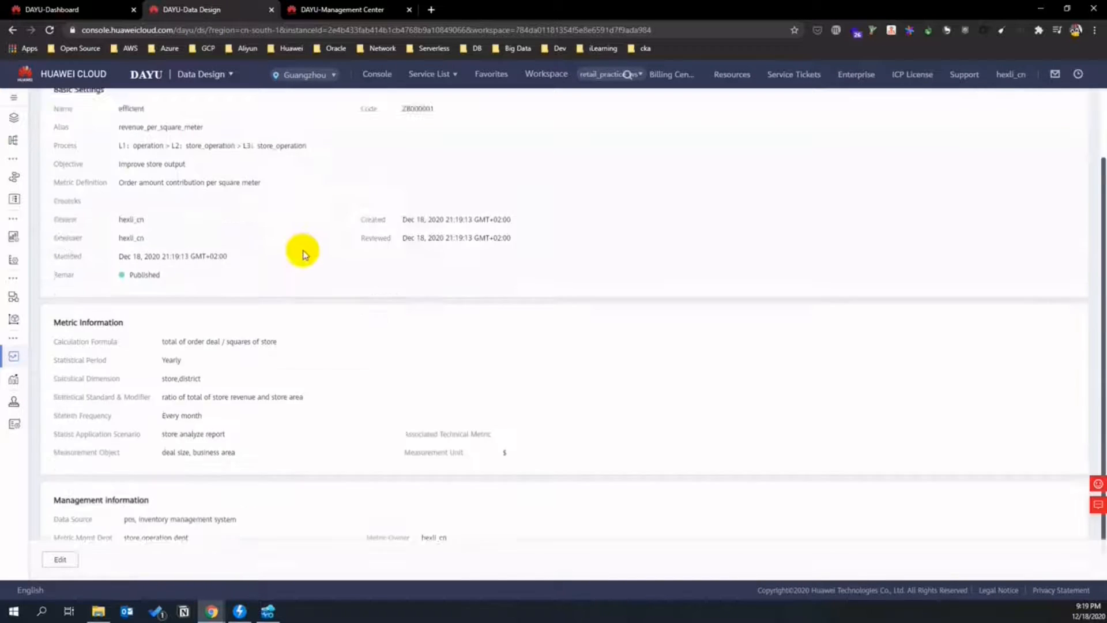
{"action": "scroll", "coordinate": [302, 250], "scroll_direction": "up", "scroll_amount": 3}
{"action": "left_click", "coordinate": [176, 123]}
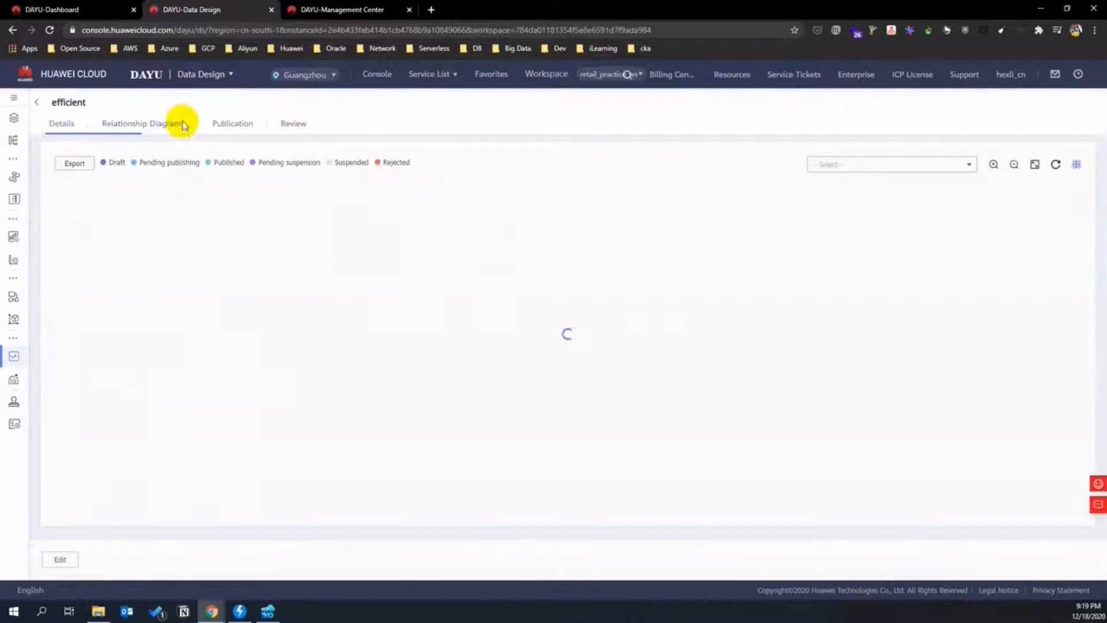
{"action": "left_click", "coordinate": [249, 125]}
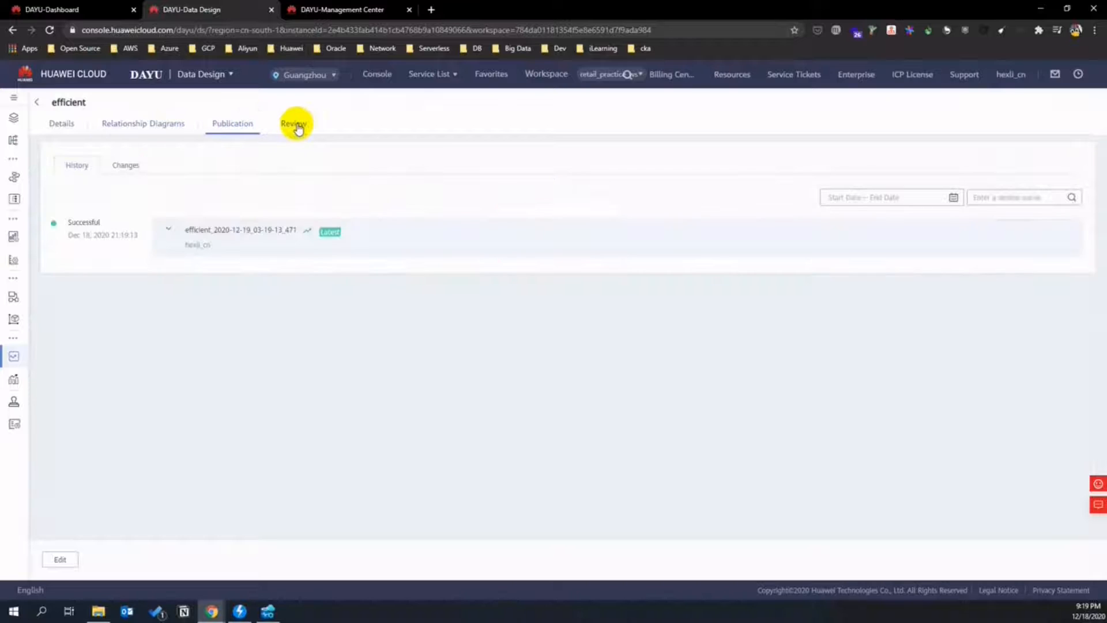
{"action": "left_click", "coordinate": [294, 123]}
{"action": "left_click", "coordinate": [69, 123]}
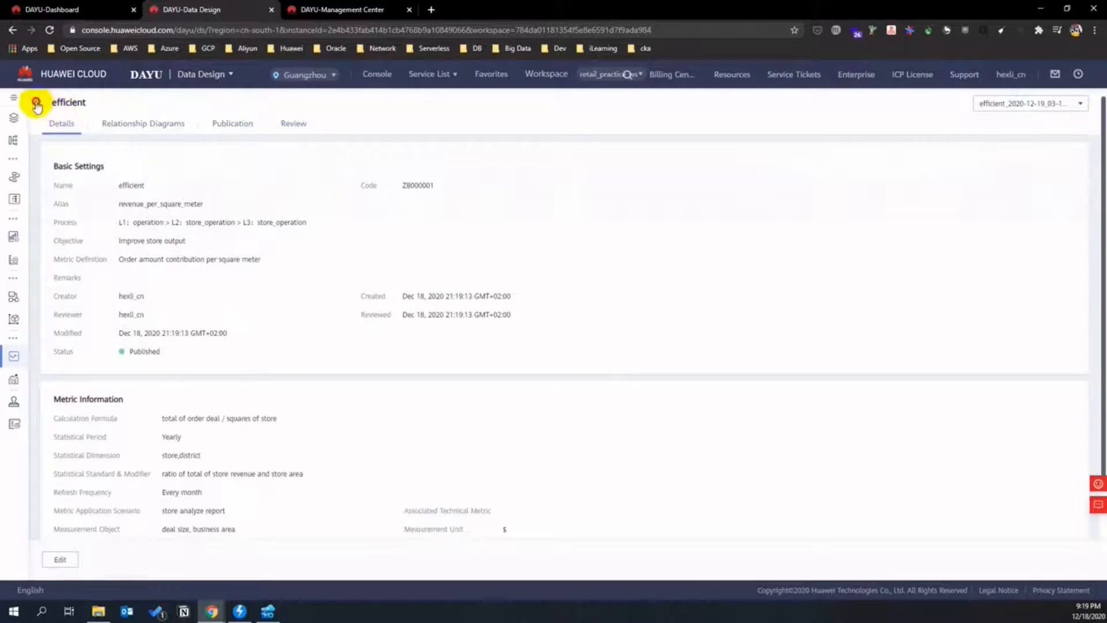
{"action": "left_click", "coordinate": [36, 103]}
{"action": "mouse_move", "coordinate": [707, 192]}
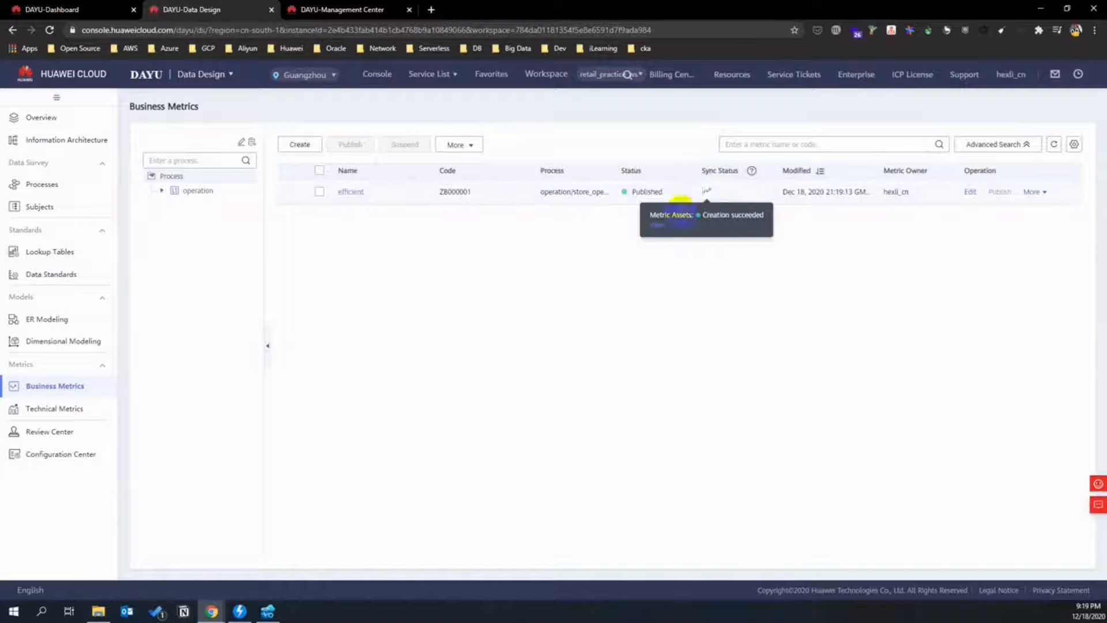
- Inspect the efficient metric's synced asset record, then go back to the catalog search
{"action": "left_click", "coordinate": [657, 225]}
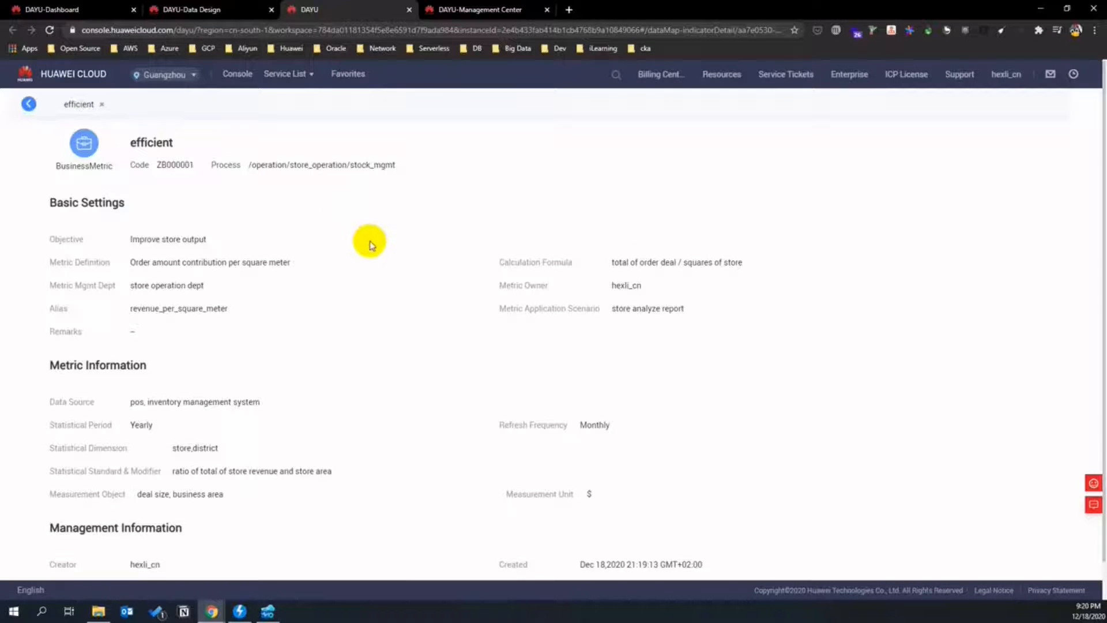
{"action": "scroll", "coordinate": [371, 242], "scroll_direction": "down", "scroll_amount": 1}
{"action": "scroll", "coordinate": [375, 246], "scroll_direction": "up", "scroll_amount": 1}
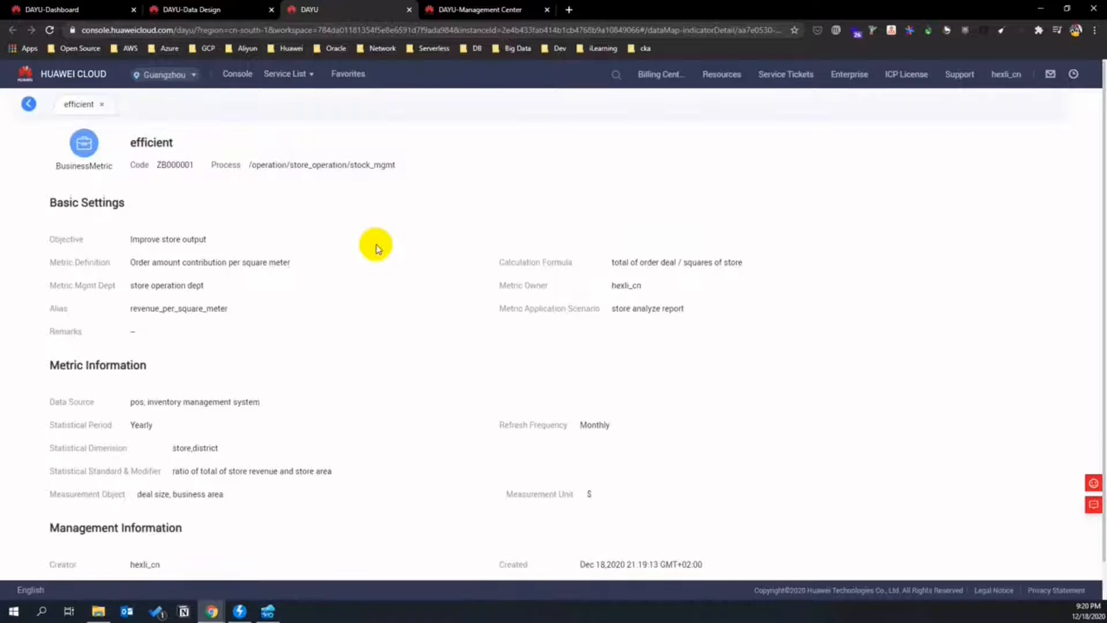
{"action": "left_click", "coordinate": [30, 102]}
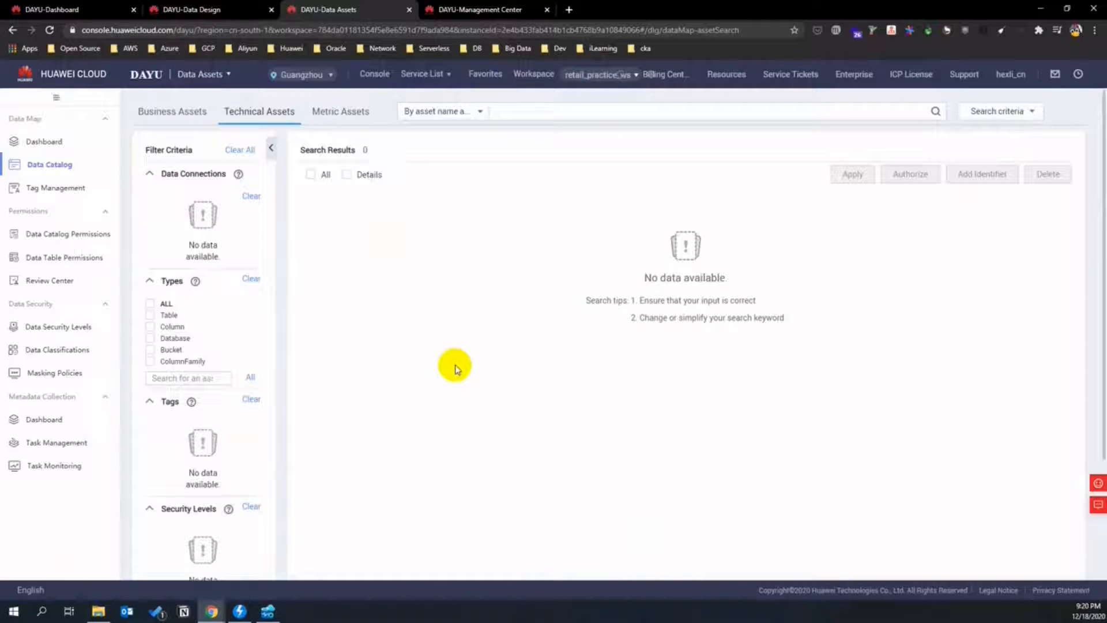
- In the metric assets catalog, filter by operation and open the efficient metric's detail page
{"action": "left_click", "coordinate": [343, 110]}
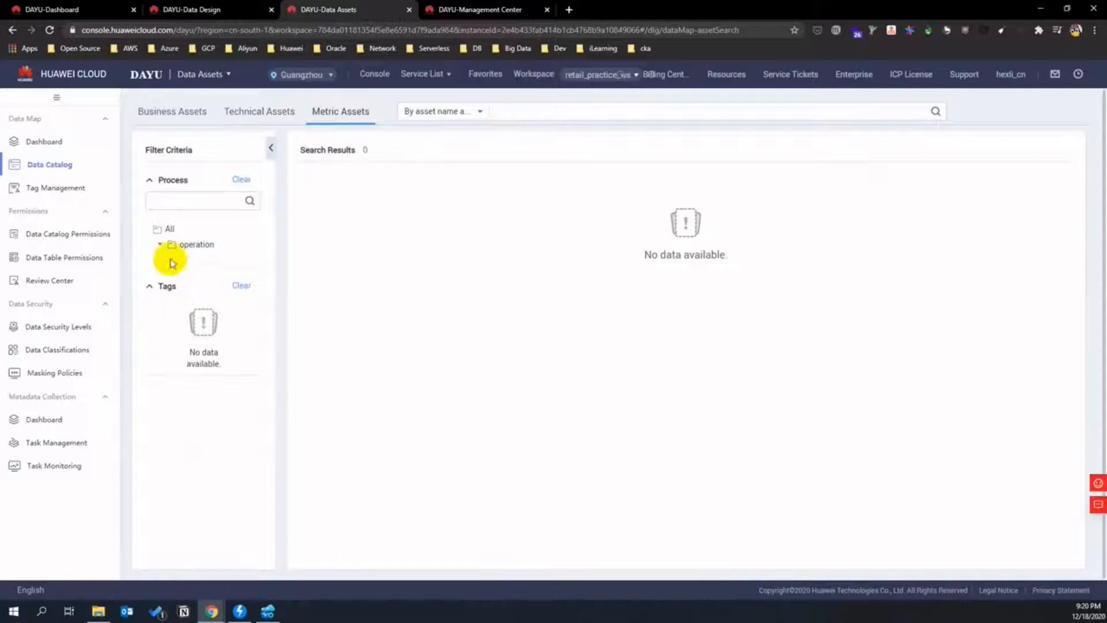
{"action": "left_click", "coordinate": [180, 243]}
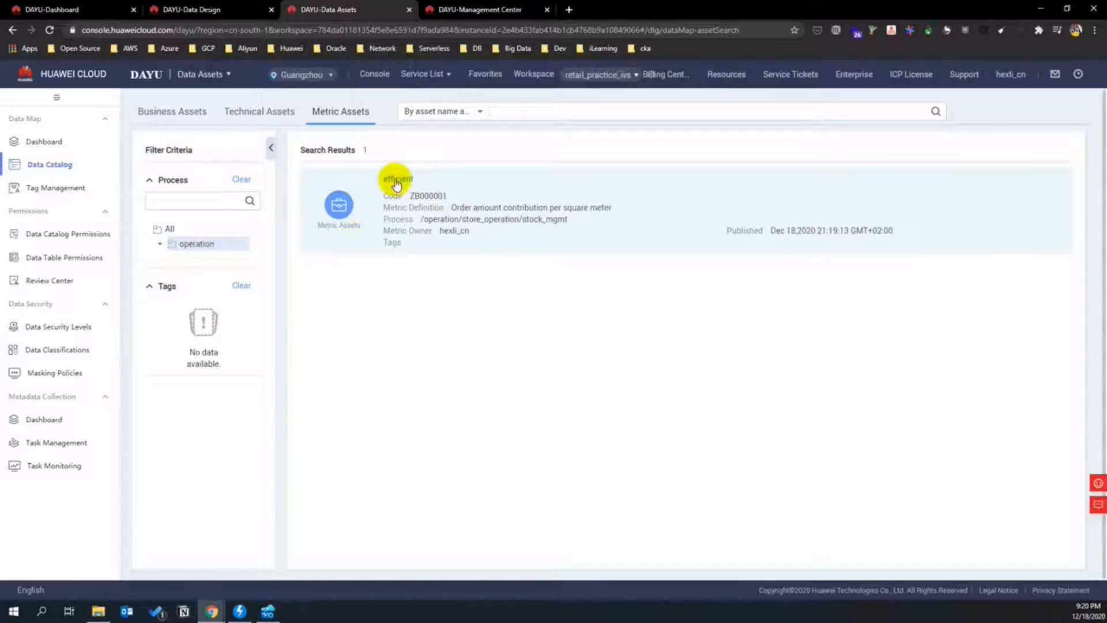
{"action": "left_click", "coordinate": [399, 179]}
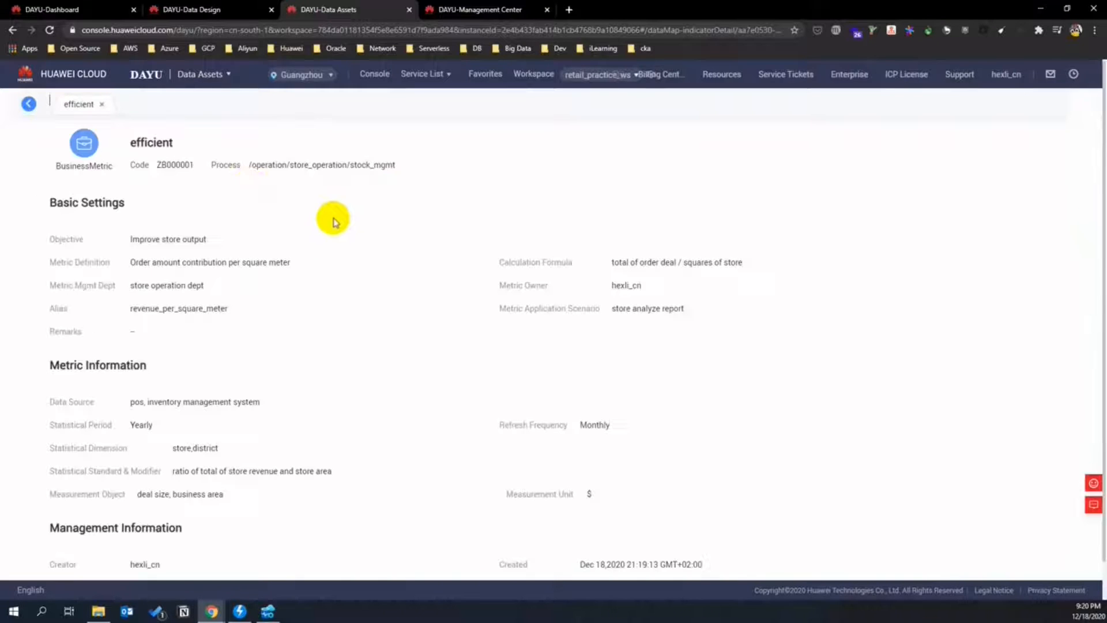
{"action": "left_click", "coordinate": [30, 104]}
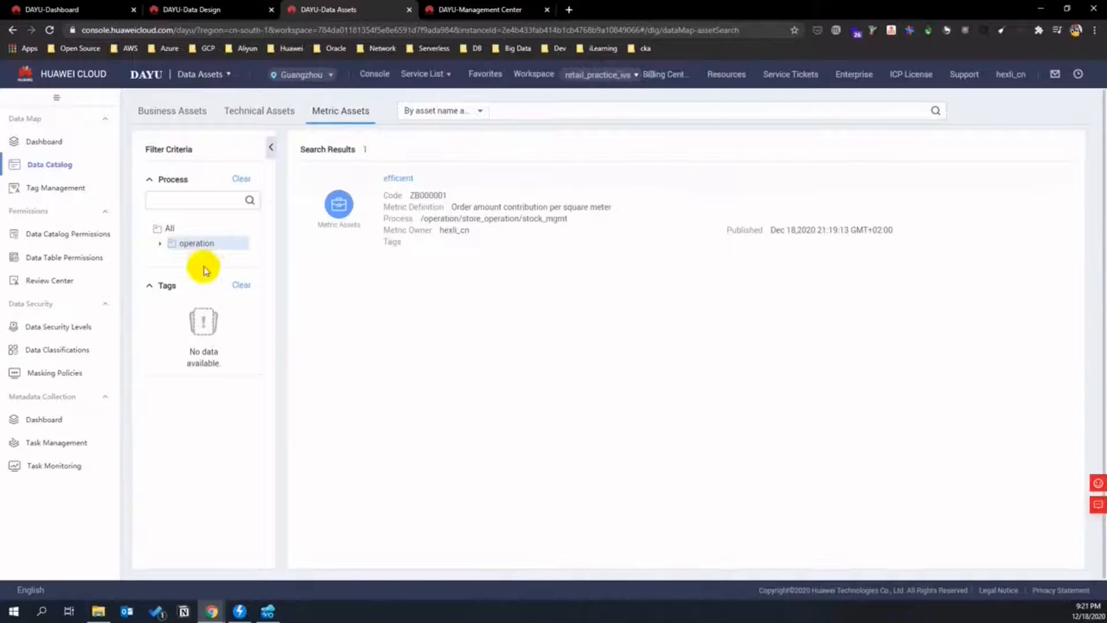
- Clear the tag filter and return to Data Design's Business Metrics list
{"action": "left_click", "coordinate": [160, 243]}
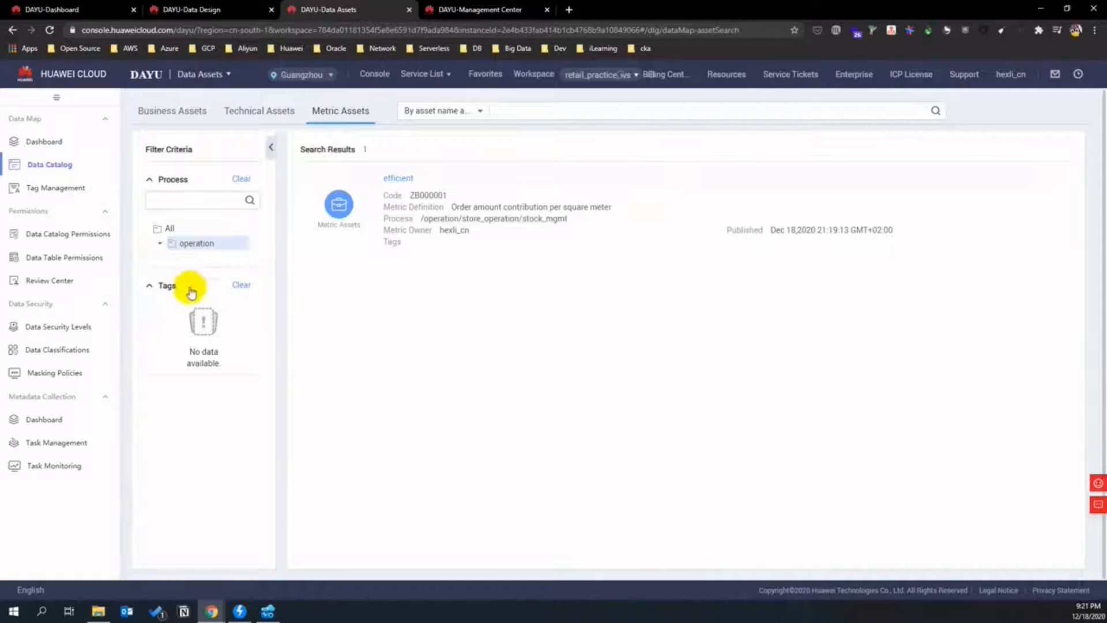
{"action": "left_click", "coordinate": [241, 286]}
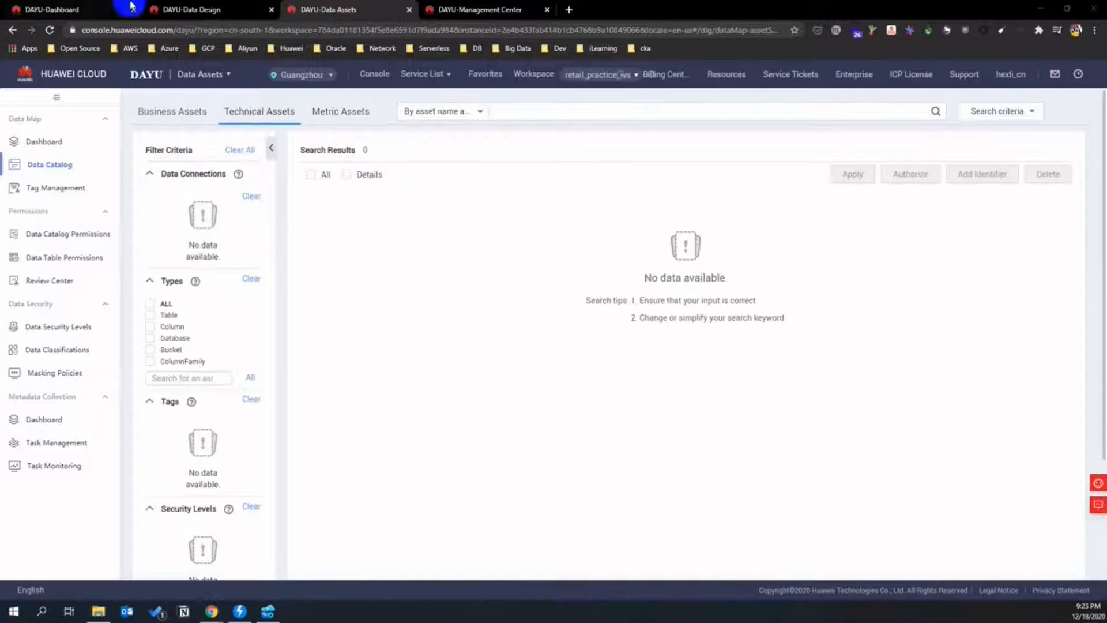
{"action": "left_click", "coordinate": [185, 11]}
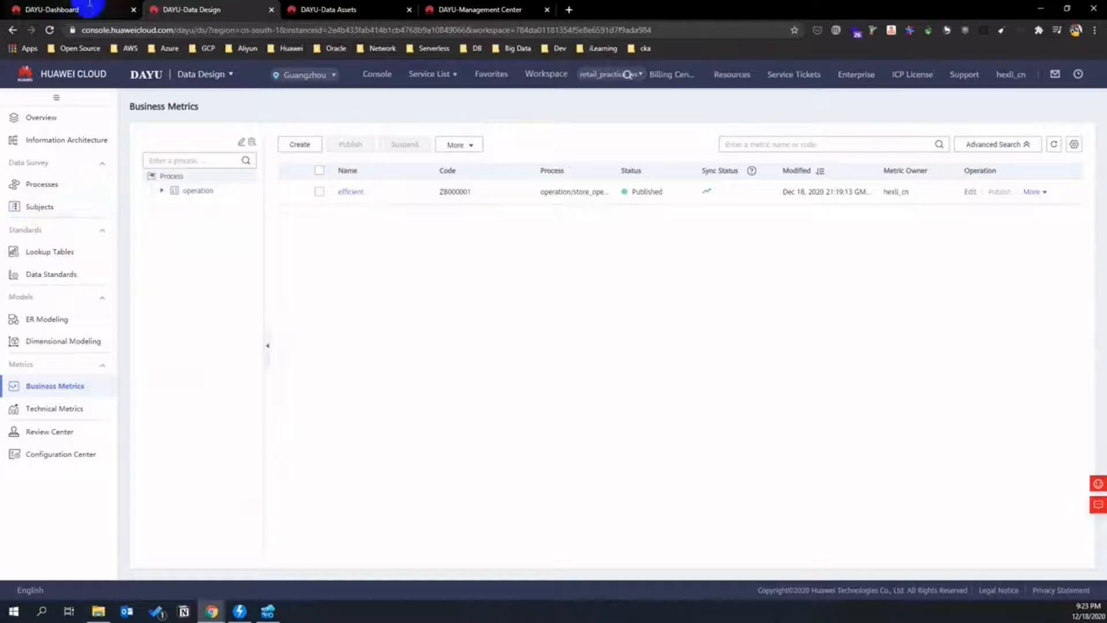
- Create the top-level subject 'marketing area' with code 10000
{"action": "left_click", "coordinate": [37, 212]}
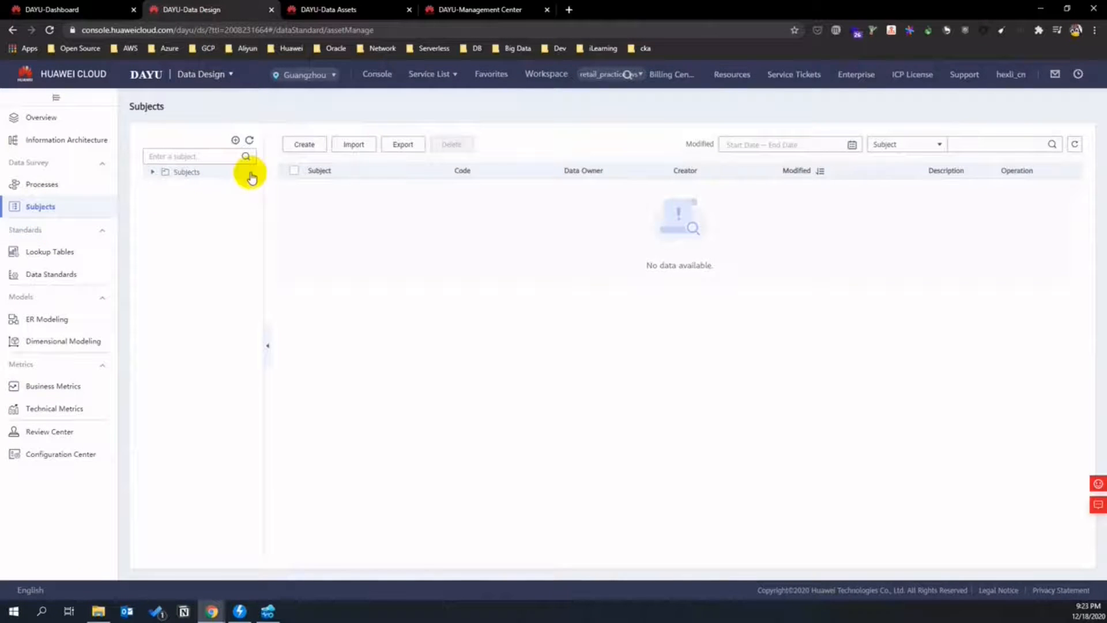
{"action": "left_click", "coordinate": [302, 145]}
{"action": "left_click", "coordinate": [480, 198]}
{"action": "type", "text": "market"}
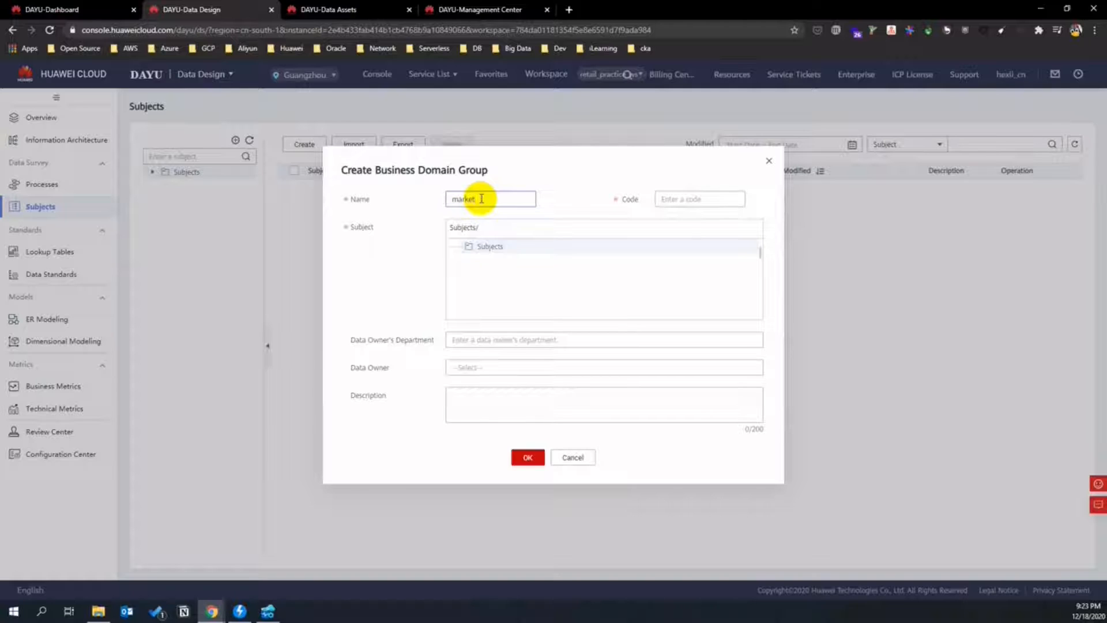
{"action": "left_click", "coordinate": [721, 202]}
{"action": "type", "text": "marketing area"}
{"action": "left_click_drag", "start_coordinate": [710, 199], "coordinate": [661, 199]}
{"action": "type", "text": "1"}
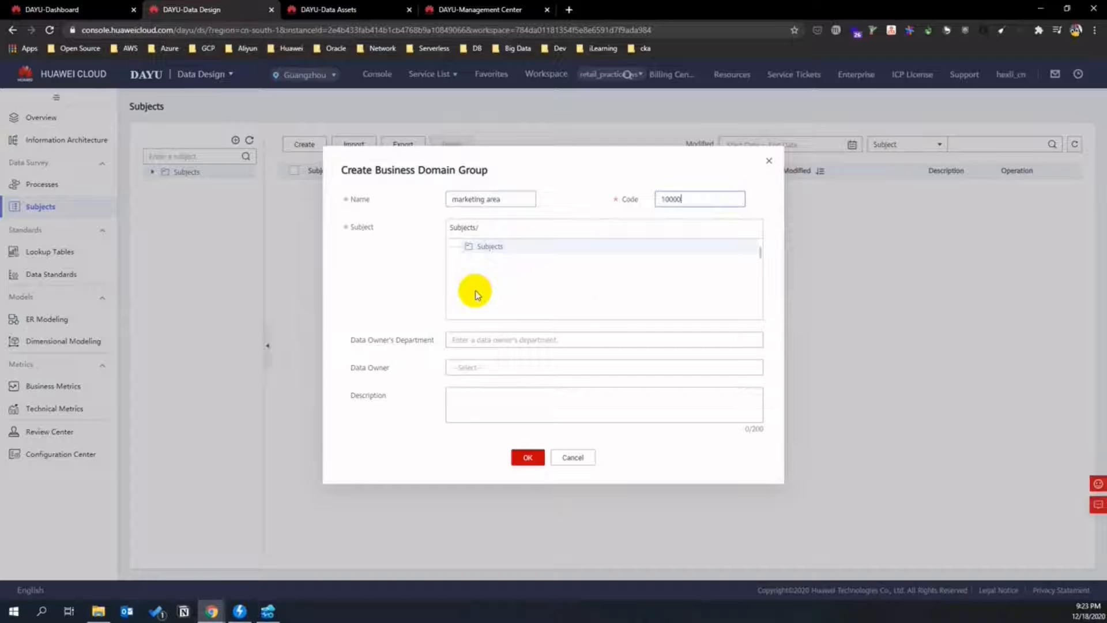
{"action": "left_click", "coordinate": [528, 457]}
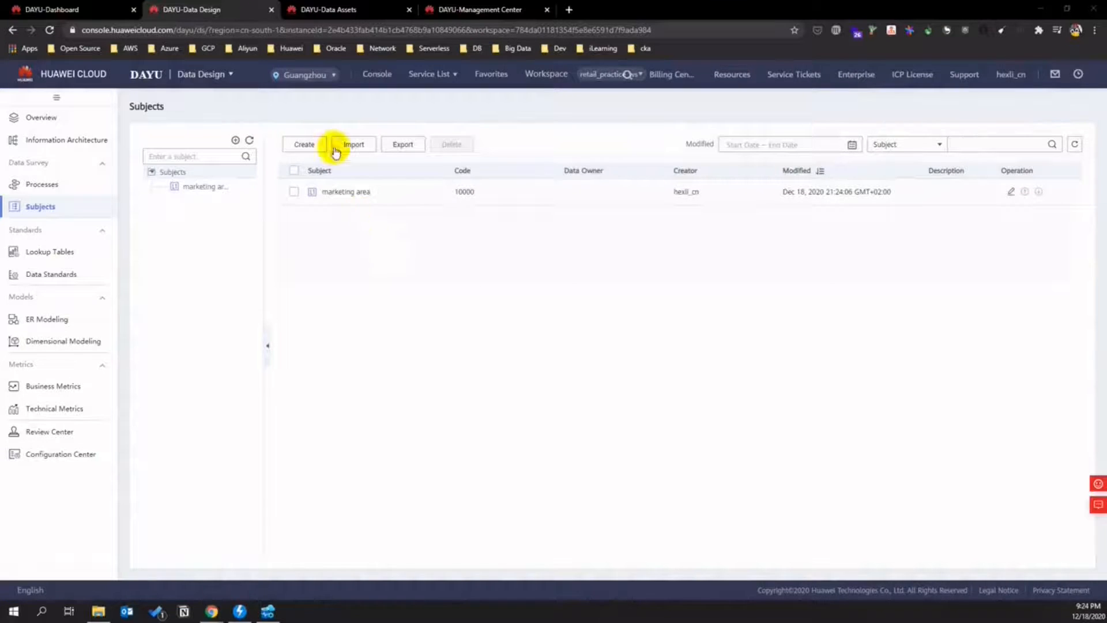
- Create the top-level subject 'HR area' with code 20000
{"action": "left_click", "coordinate": [309, 145]}
{"action": "left_click", "coordinate": [486, 201]}
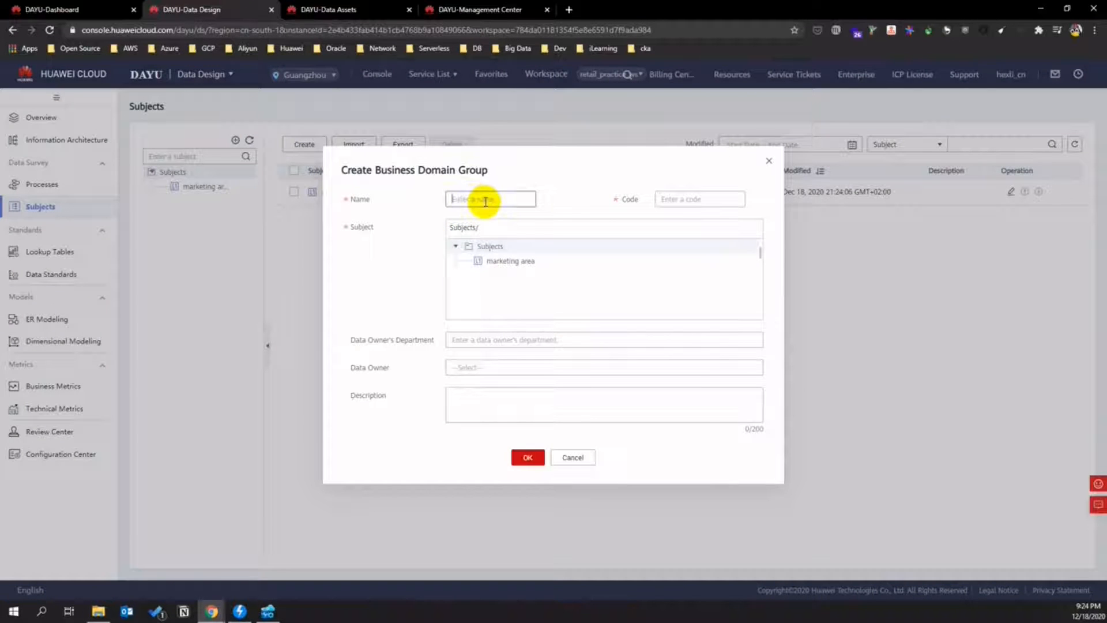
{"action": "type", "text": "H"}
{"action": "left_click", "coordinate": [685, 199]}
{"action": "type", "text": "HR area"}
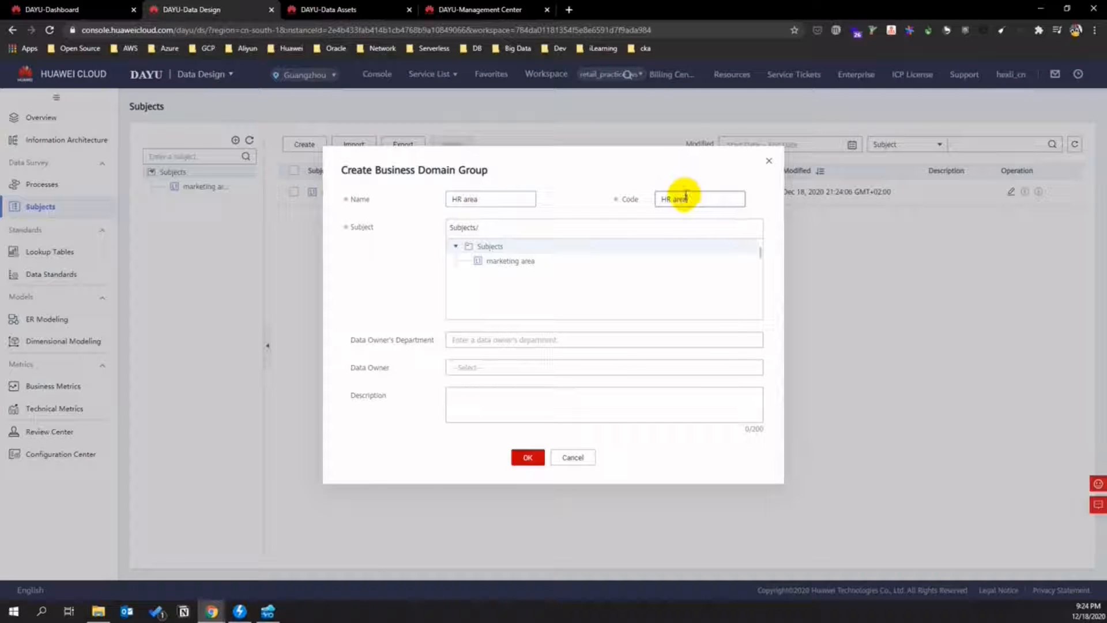
{"action": "key", "text": "ctrl+a"}
{"action": "type", "text": "200"}
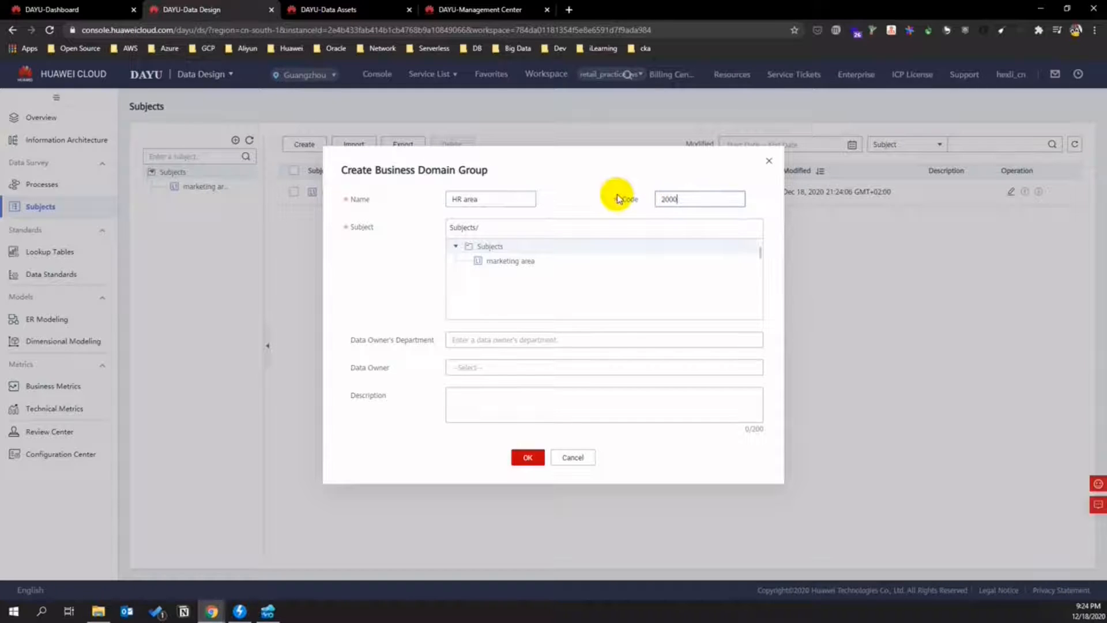
{"action": "type", "text": "00"}
{"action": "left_click", "coordinate": [528, 458]}
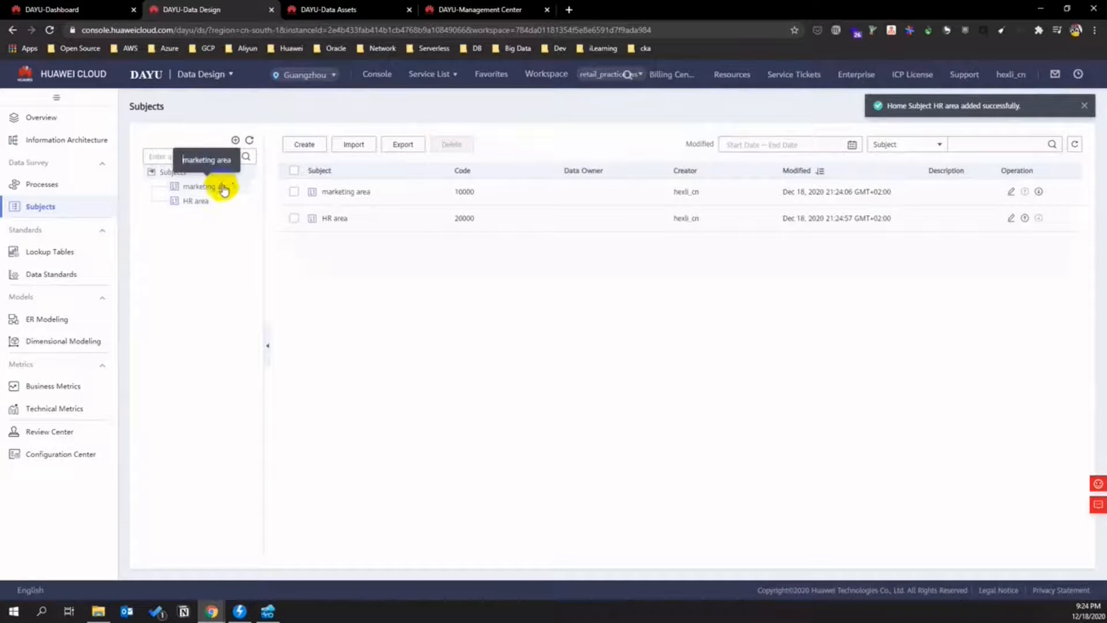
{"action": "left_click", "coordinate": [223, 187]}
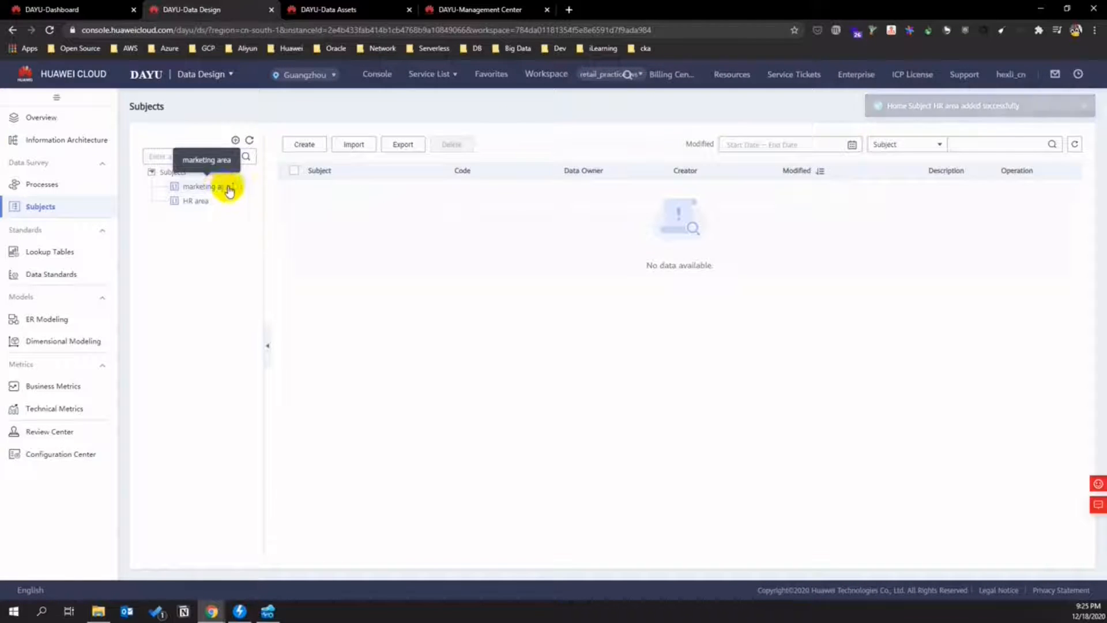
- Create business domain 'store marketing area' with code 10100 under marketing area
{"action": "left_click", "coordinate": [232, 186]}
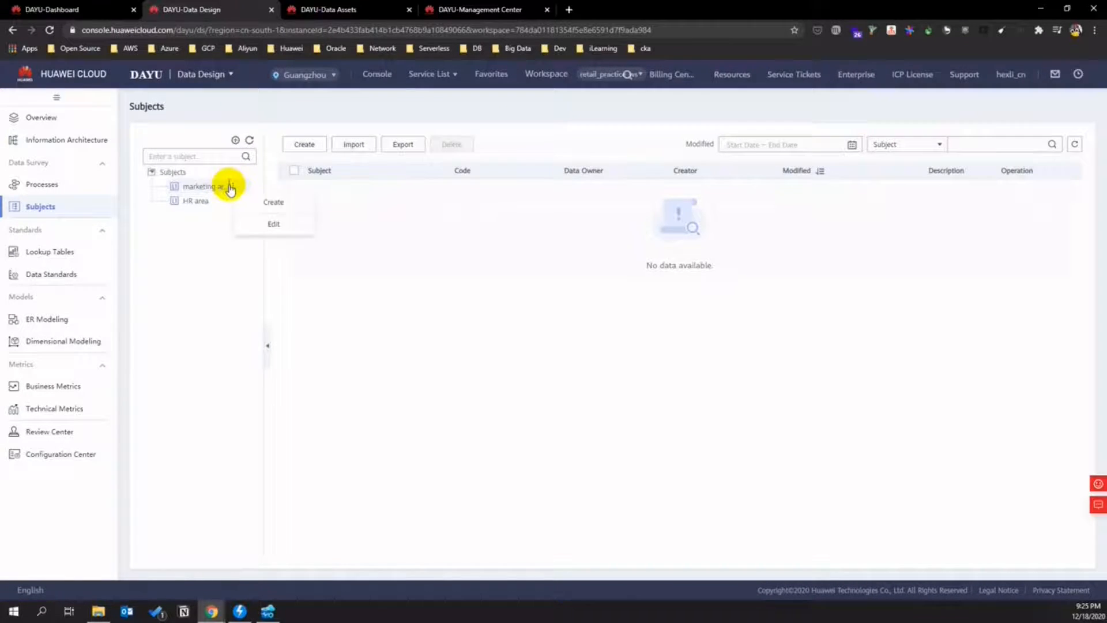
{"action": "left_click", "coordinate": [269, 201]}
{"action": "left_click", "coordinate": [489, 199]}
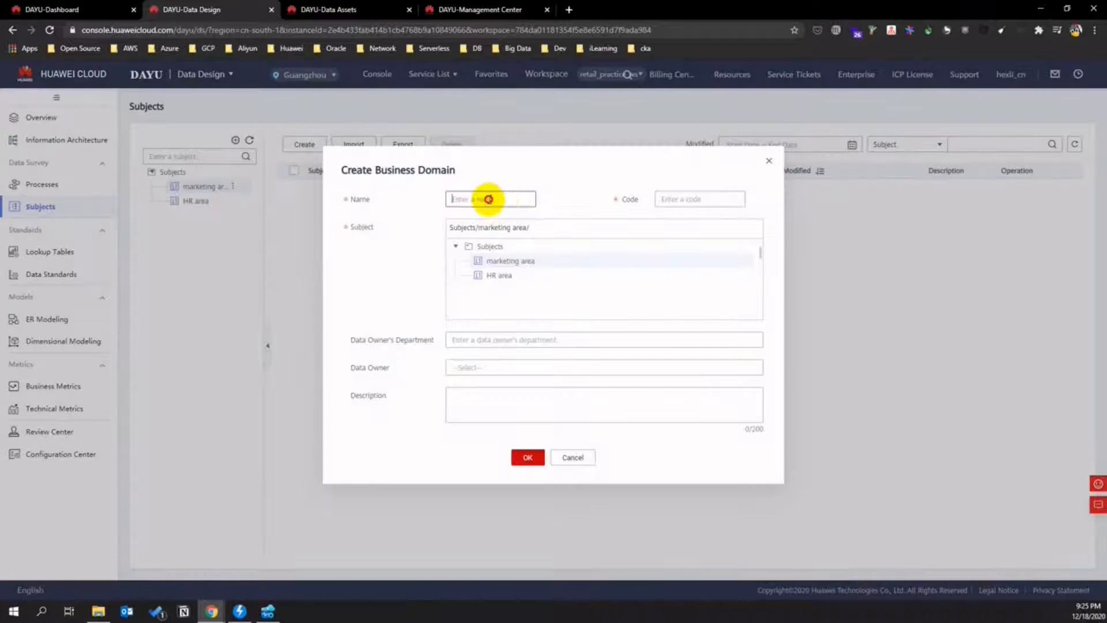
{"action": "type", "text": "v"}
{"action": "left_click", "coordinate": [678, 199]}
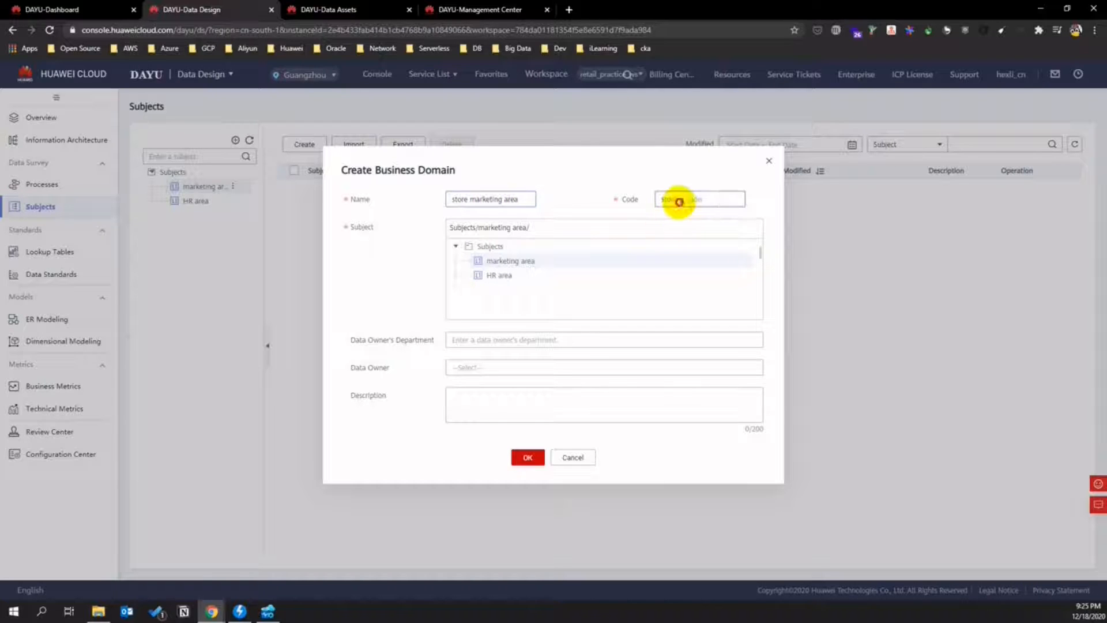
{"action": "key", "text": "ctrl+a"}
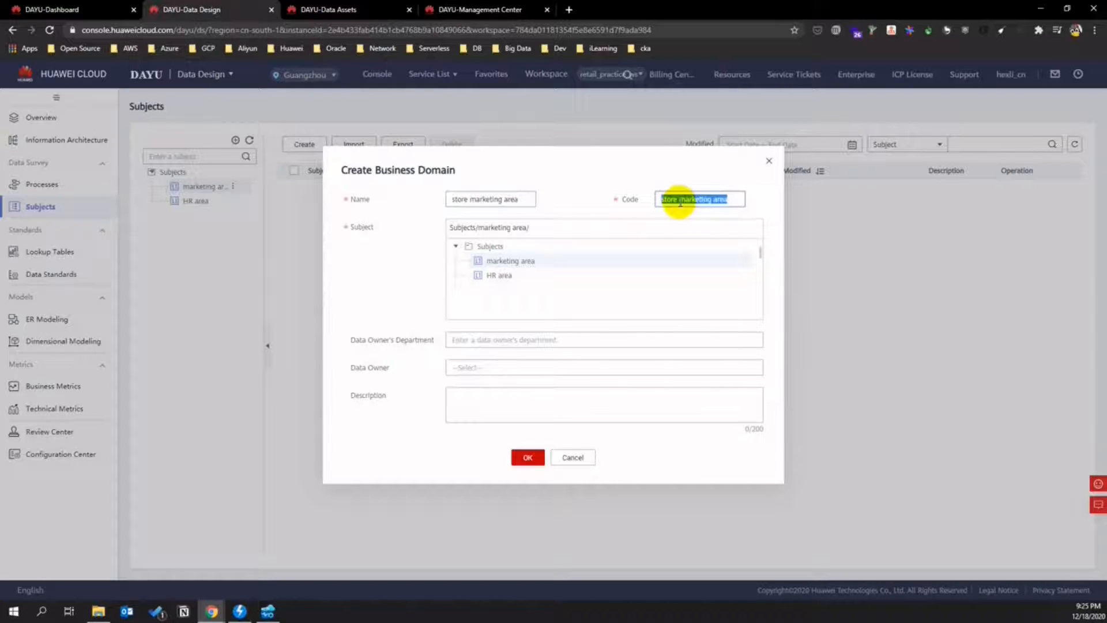
{"action": "type", "text": "sd"}
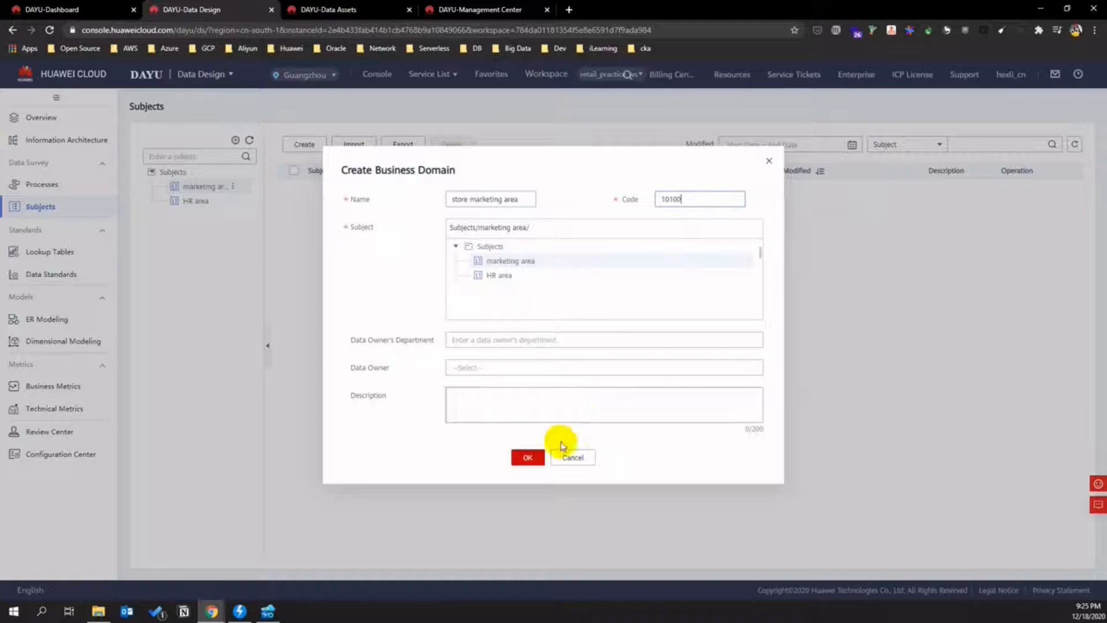
{"action": "left_click", "coordinate": [537, 457]}
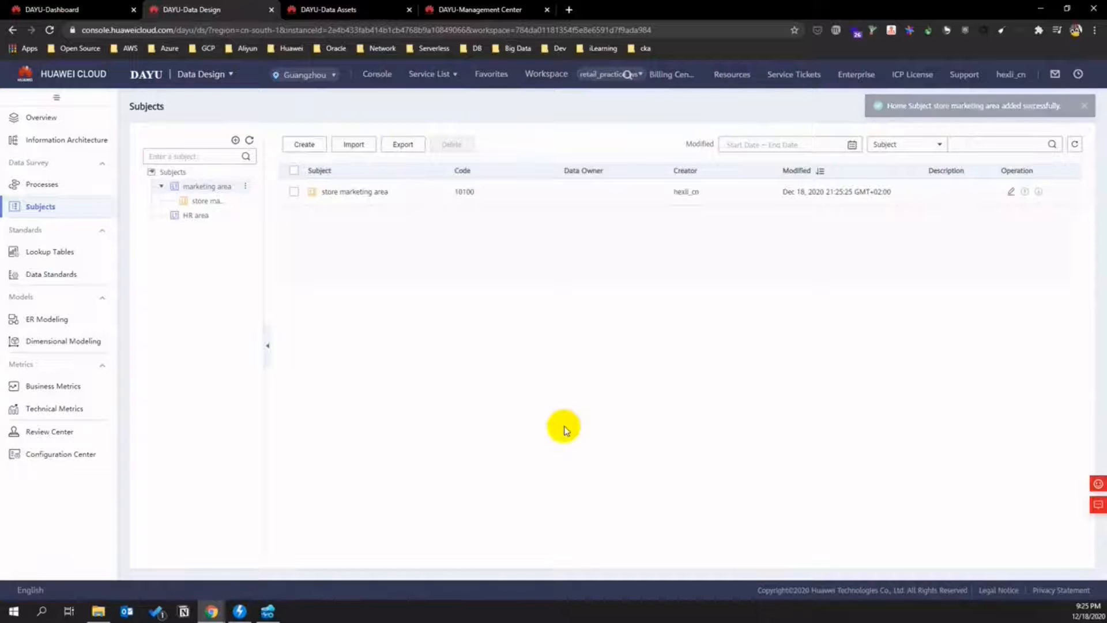
- Create business object 'store' with code 10101 and a data owner under store marketing area
{"action": "left_click", "coordinate": [231, 202]}
{"action": "left_click", "coordinate": [230, 201]}
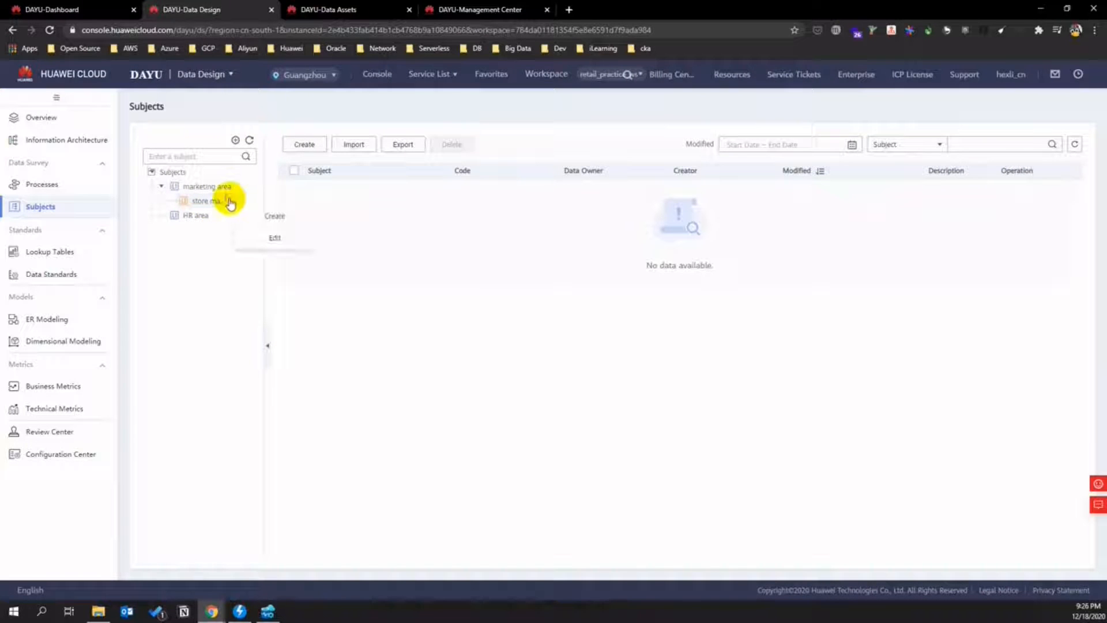
{"action": "left_click", "coordinate": [272, 217]}
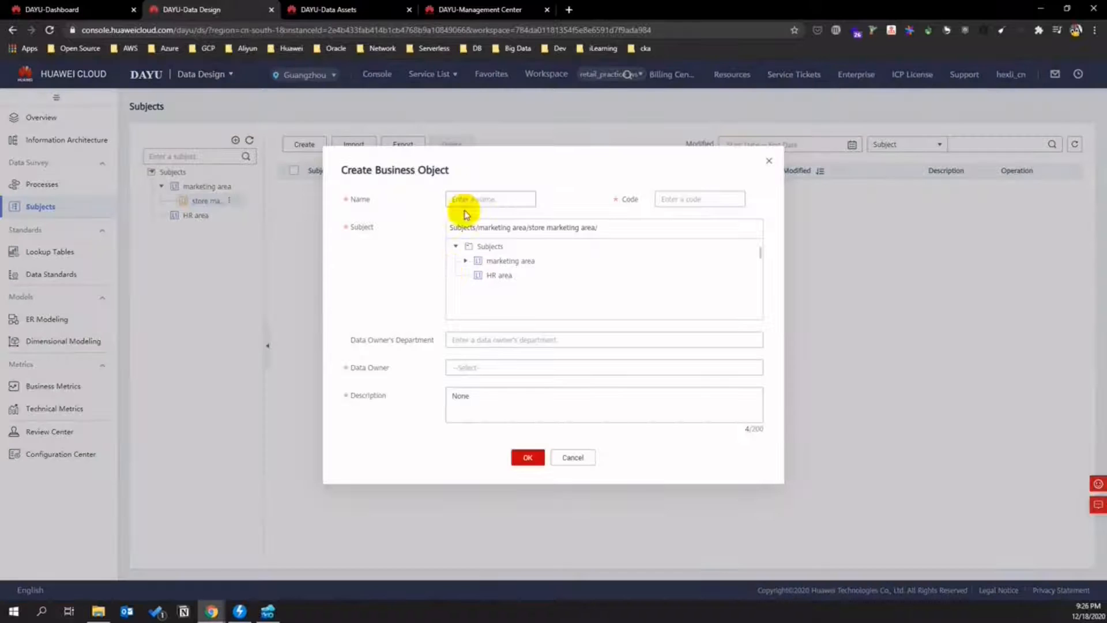
{"action": "type", "text": "store"}
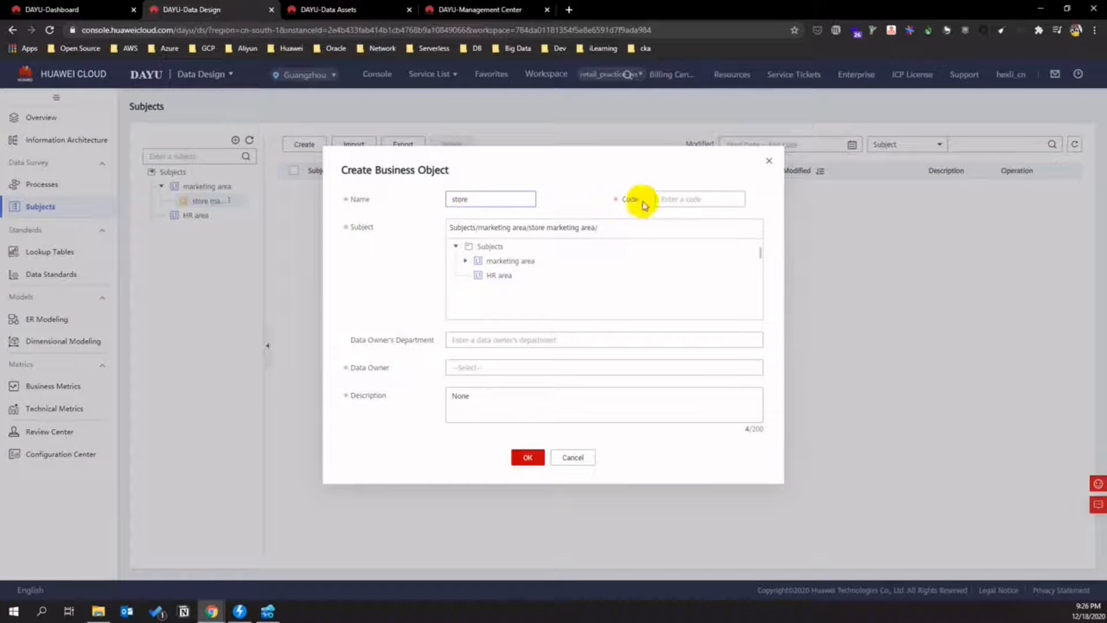
{"action": "left_click", "coordinate": [678, 197]}
{"action": "type", "text": "store"}
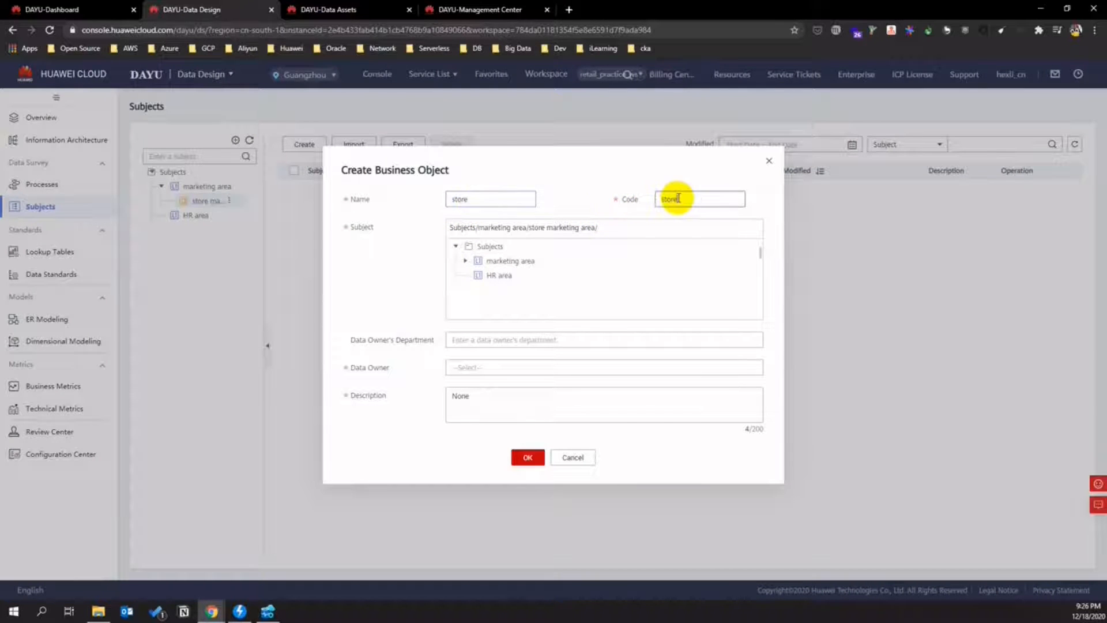
{"action": "double_click", "coordinate": [678, 197]}
{"action": "type", "text": "t"}
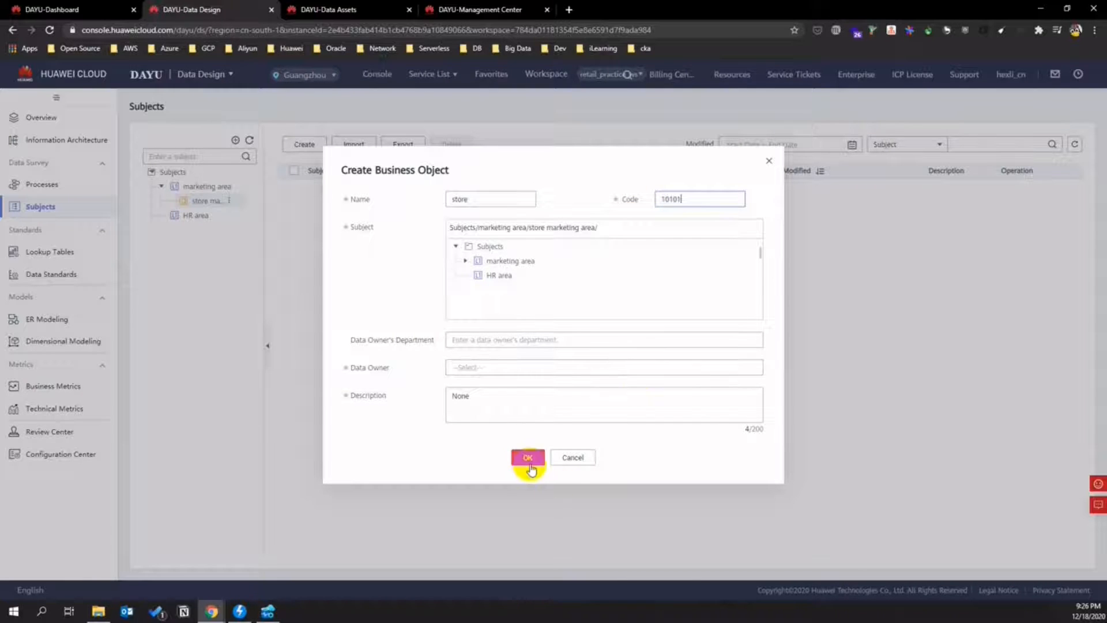
{"action": "left_click", "coordinate": [536, 367]}
{"action": "left_click", "coordinate": [504, 385]}
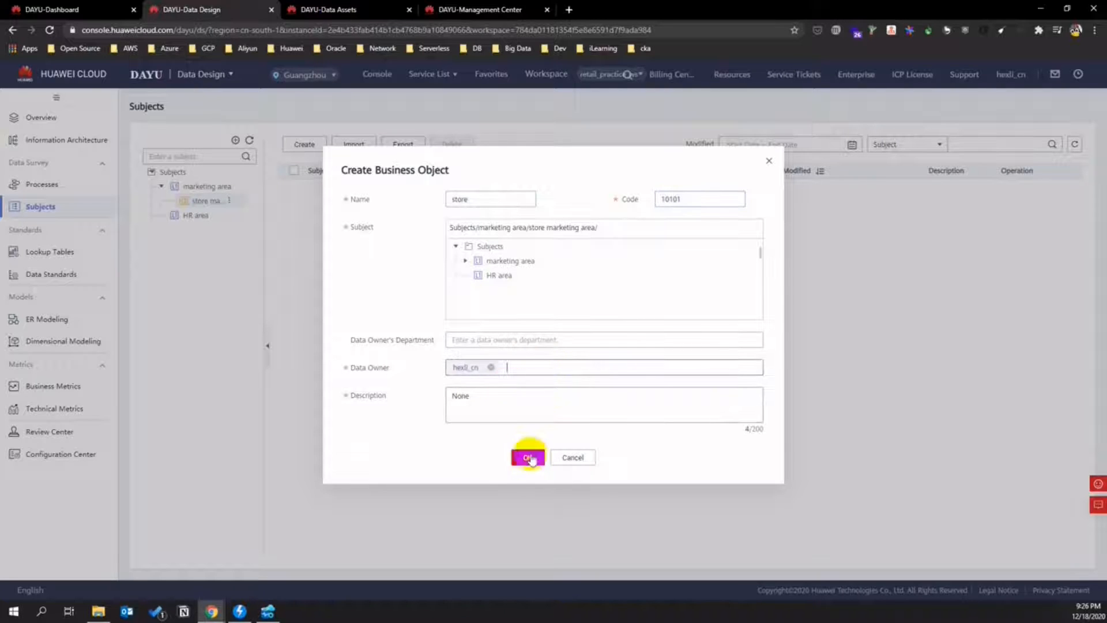
{"action": "left_click", "coordinate": [528, 458]}
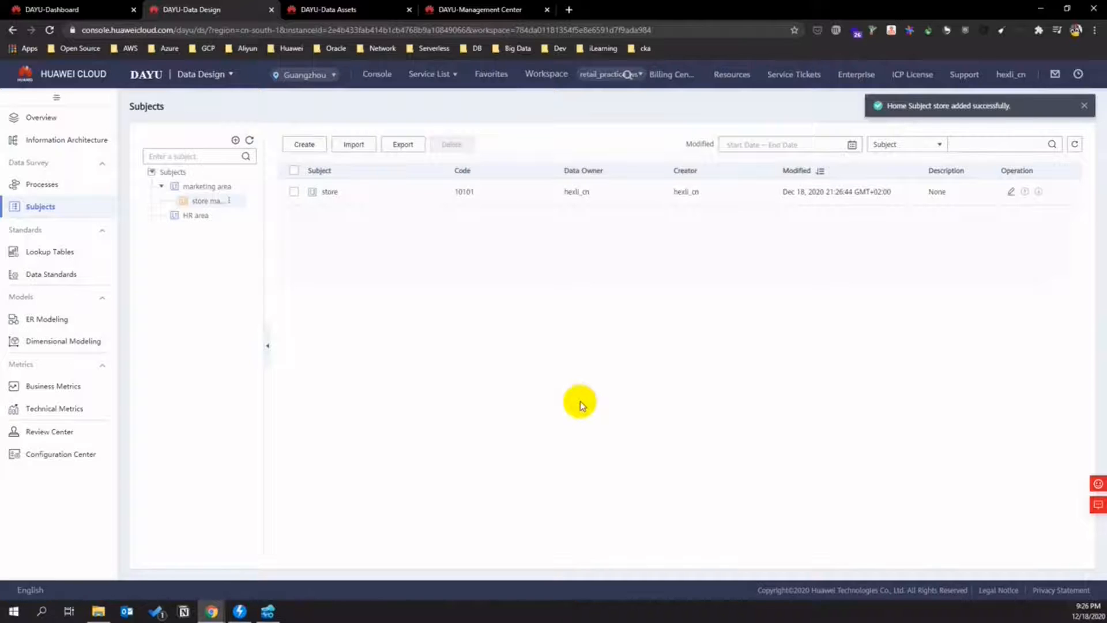
- Create business object 'order' with code 10102 and a data owner under store marketing area
{"action": "left_click", "coordinate": [229, 199]}
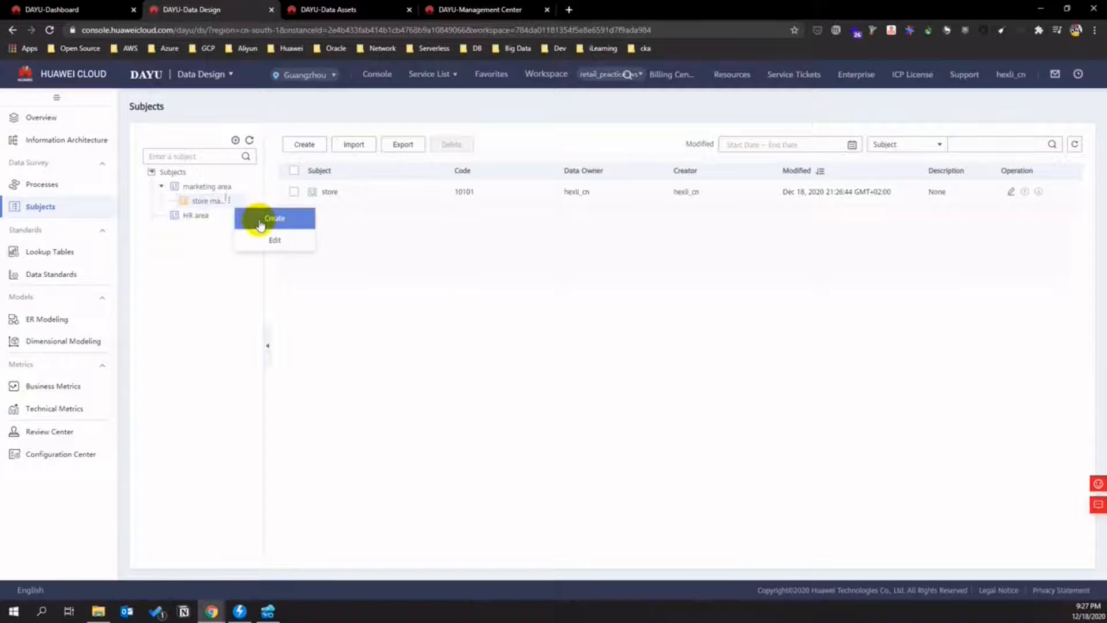
{"action": "left_click", "coordinate": [260, 222]}
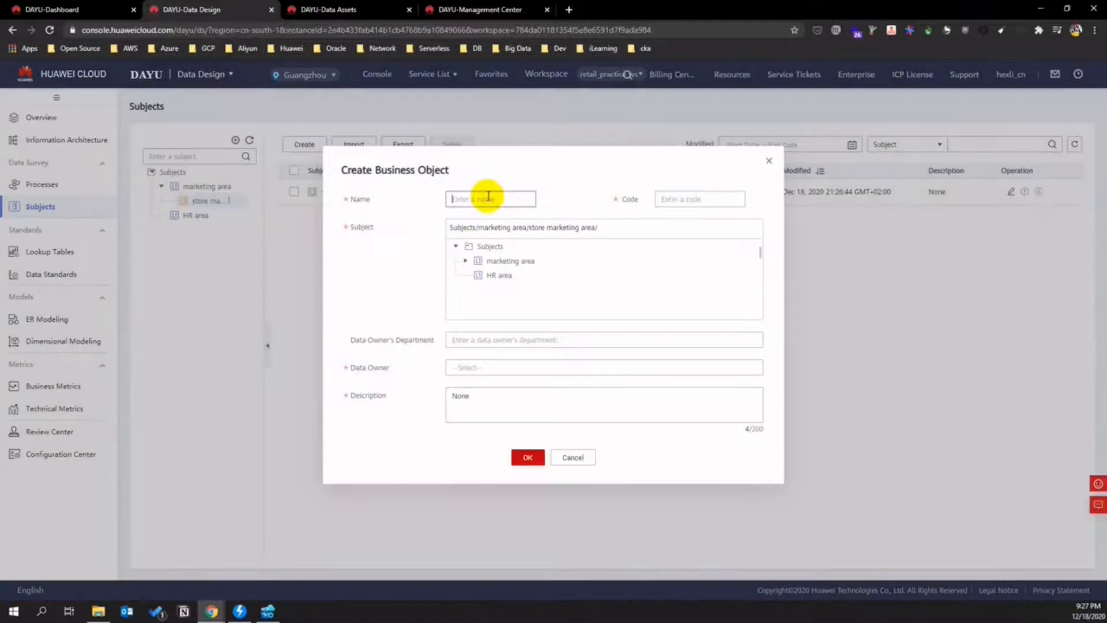
{"action": "type", "text": "ord"}
{"action": "left_click", "coordinate": [671, 200]}
{"action": "type", "text": "order"}
{"action": "left_click_drag", "start_coordinate": [699, 199], "coordinate": [653, 200]}
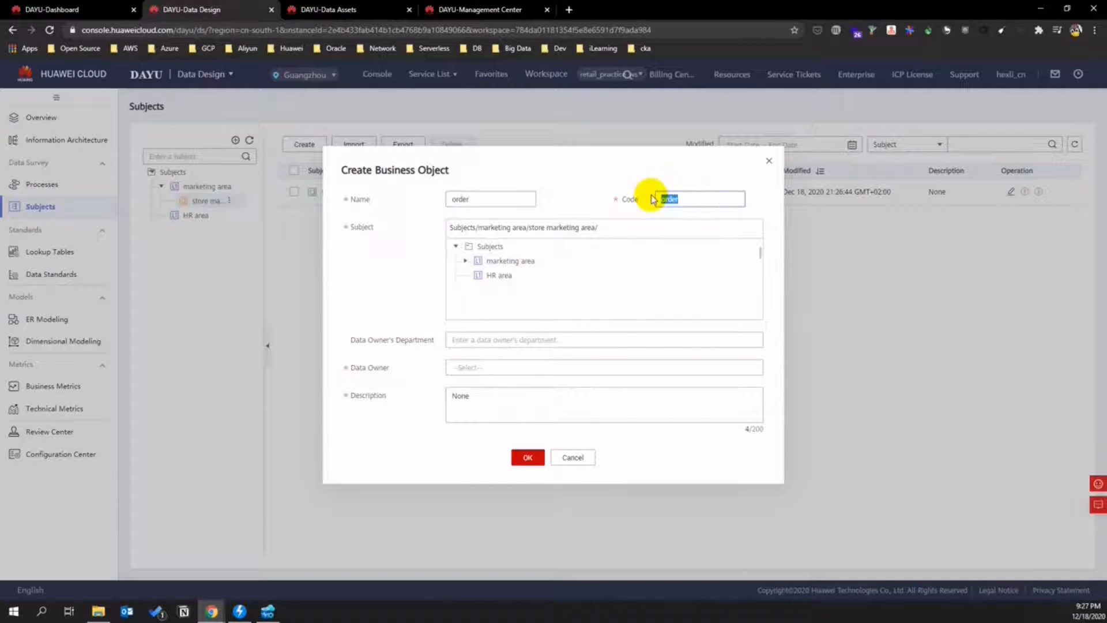
{"action": "type", "text": "10102"}
{"action": "left_click", "coordinate": [522, 369]}
{"action": "left_click", "coordinate": [512, 382]}
{"action": "left_click", "coordinate": [537, 459]}
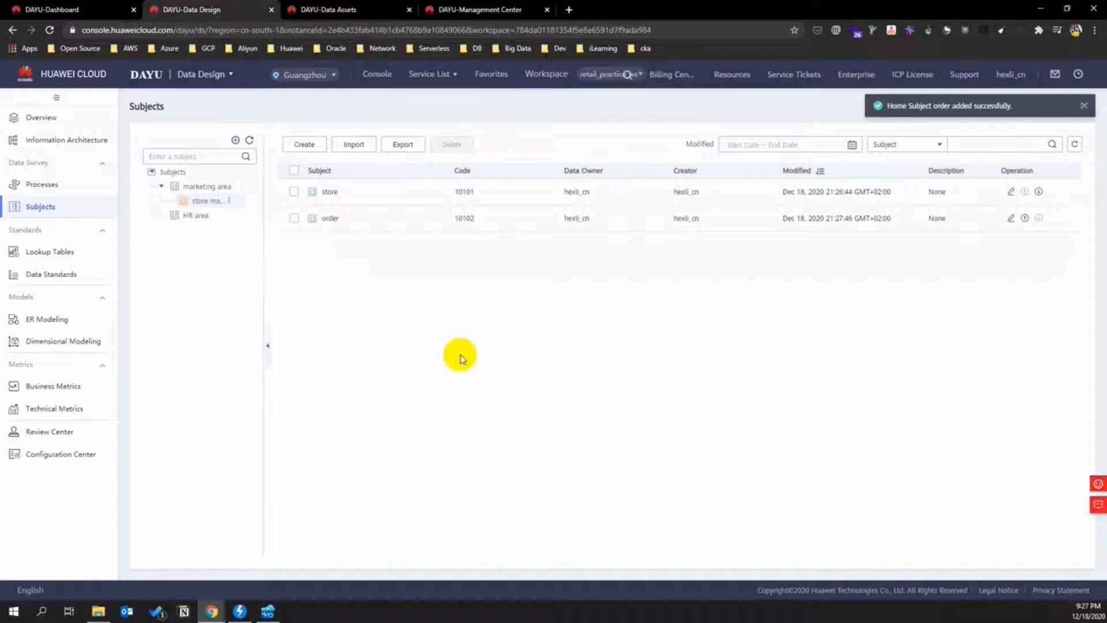
{"action": "left_click", "coordinate": [194, 215]}
- Open ER Modeling and cancel the Create Hierarchical Governance Model dialog
{"action": "mouse_move", "coordinate": [232, 215]}
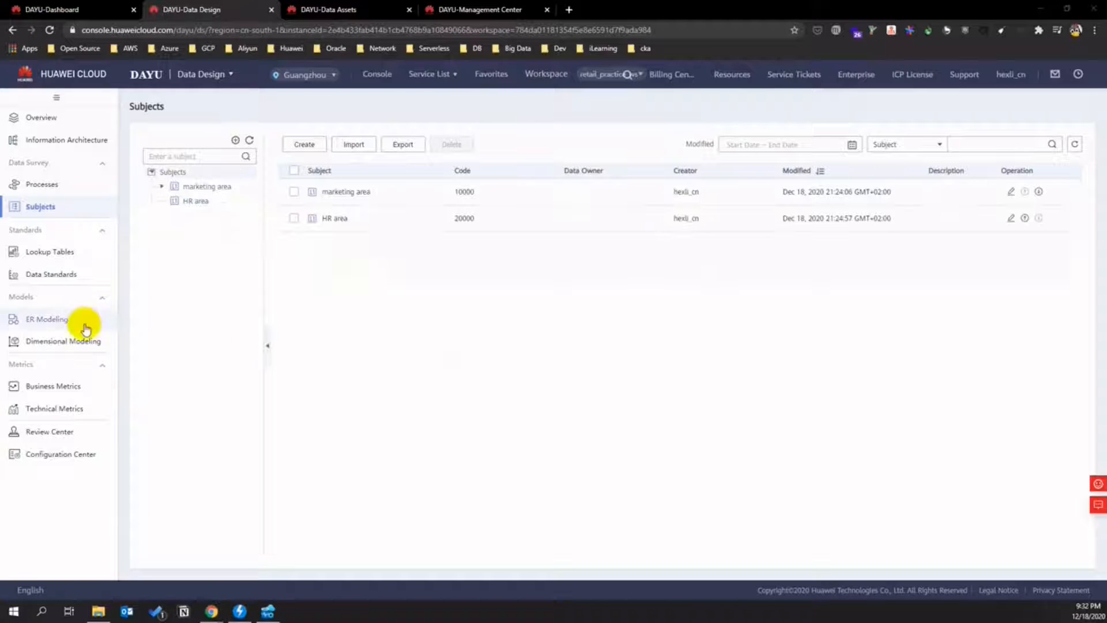
{"action": "left_click", "coordinate": [68, 321]}
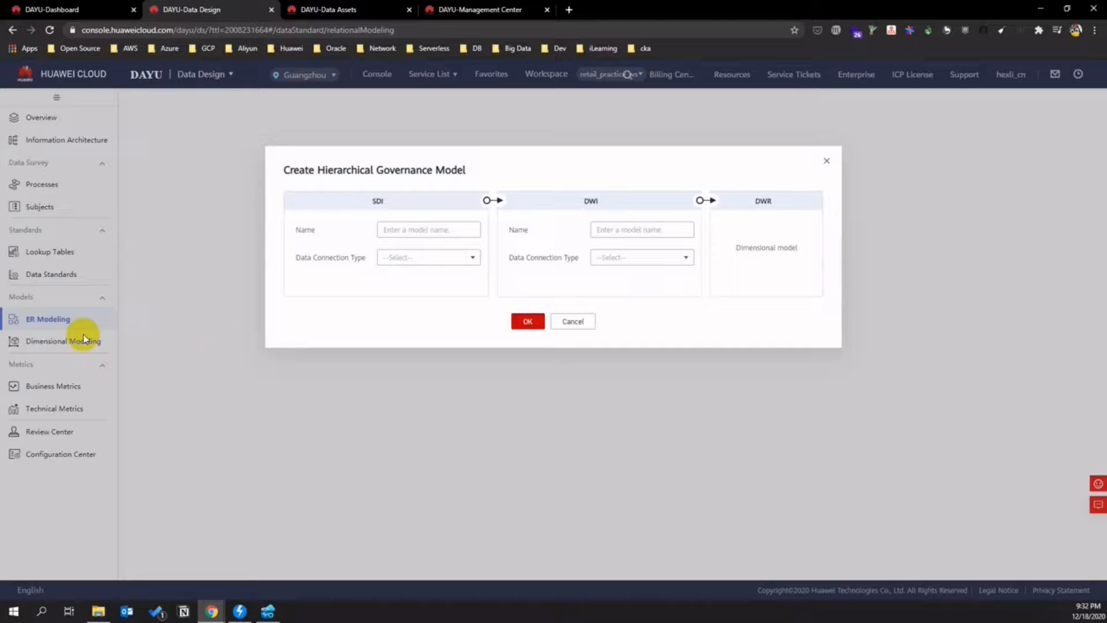
{"action": "left_click", "coordinate": [572, 321]}
- Open Dimensional Modeling and expand marketing area > store marketing area to store and order
{"action": "left_click", "coordinate": [88, 345]}
{"action": "left_click", "coordinate": [162, 190]}
{"action": "left_click", "coordinate": [171, 204]}
{"action": "left_click", "coordinate": [180, 219]}
{"action": "left_click", "coordinate": [180, 233]}
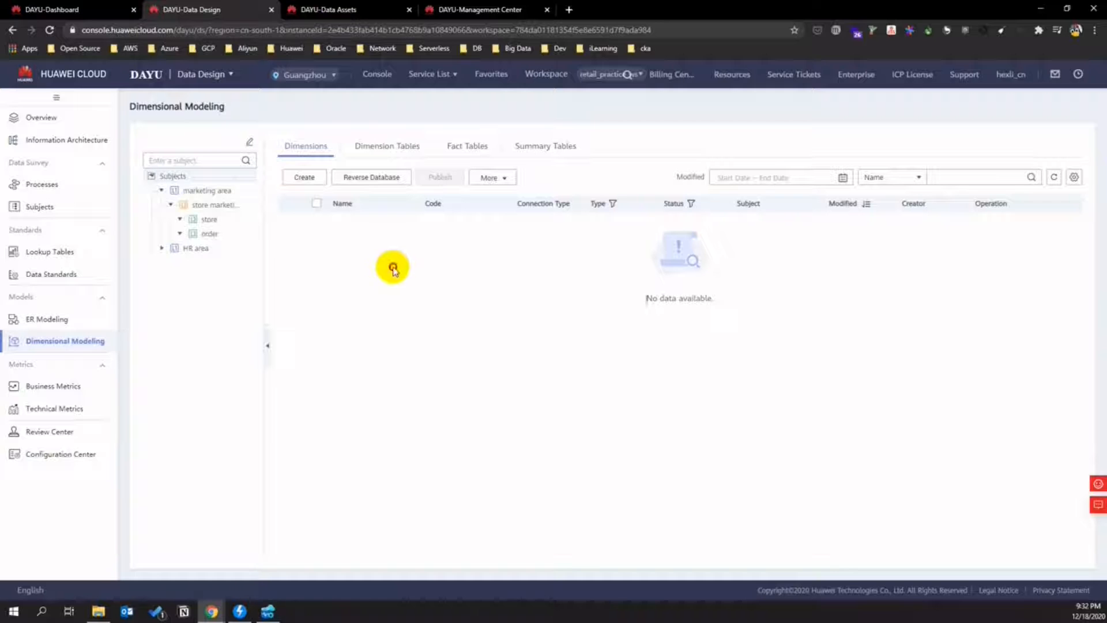
- Start a new dimension assigned to the store subject
{"action": "left_click", "coordinate": [319, 179]}
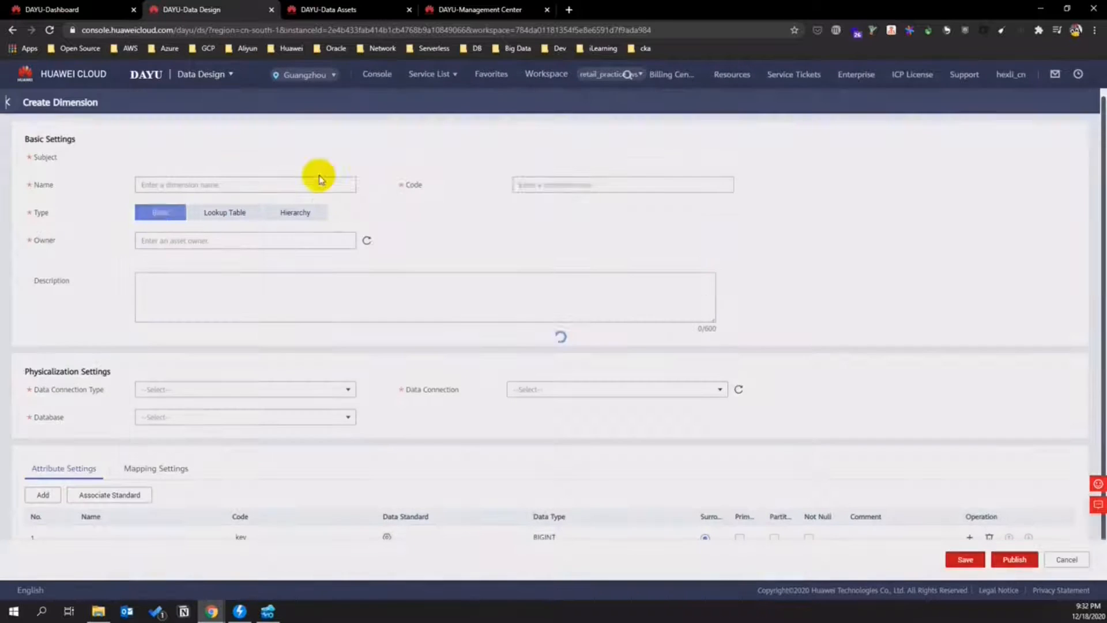
{"action": "left_click", "coordinate": [349, 158]}
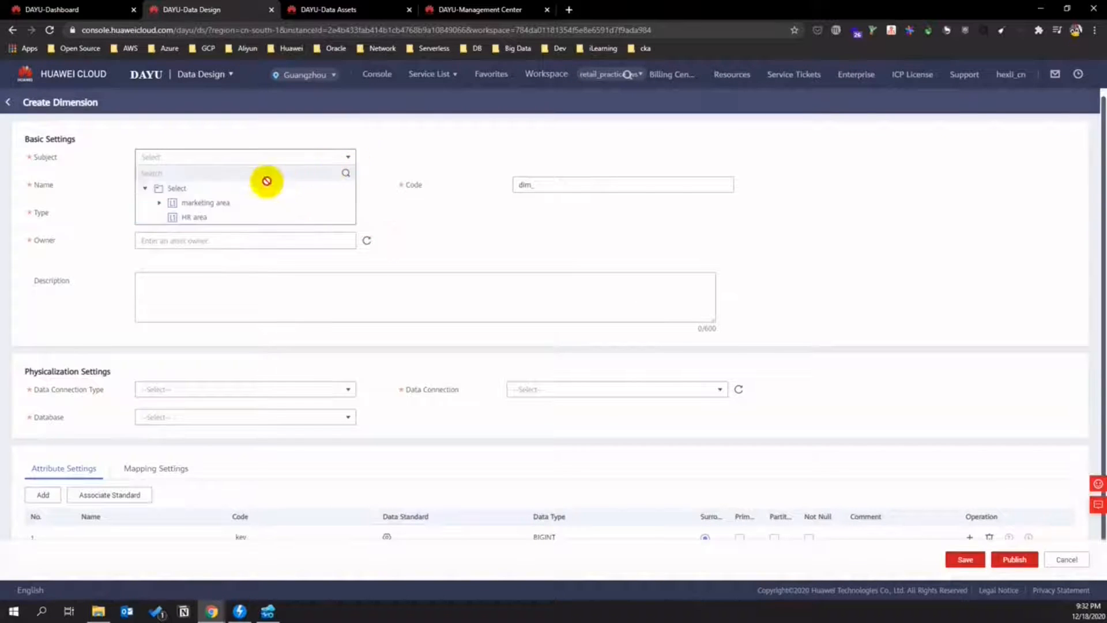
{"action": "left_click", "coordinate": [160, 203]}
{"action": "left_click", "coordinate": [173, 217]}
{"action": "left_click", "coordinate": [245, 234]}
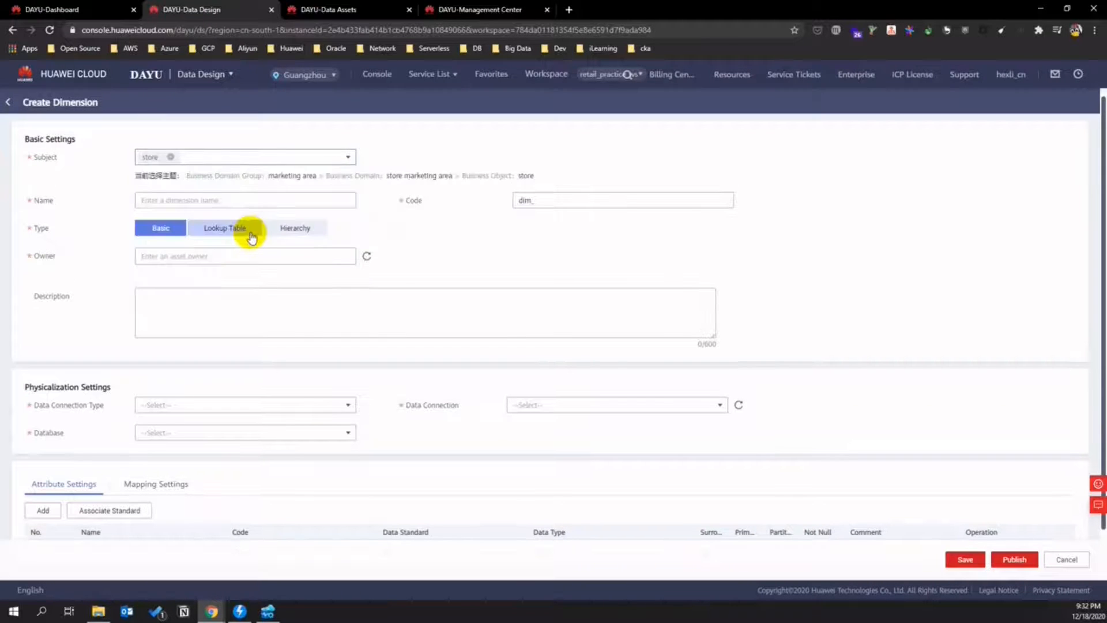
- Name the dimension store with code dim_store, owned by the current account
{"action": "left_click", "coordinate": [291, 196]}
{"action": "type", "text": "dim-"}
{"action": "key", "text": "BackSpace"}
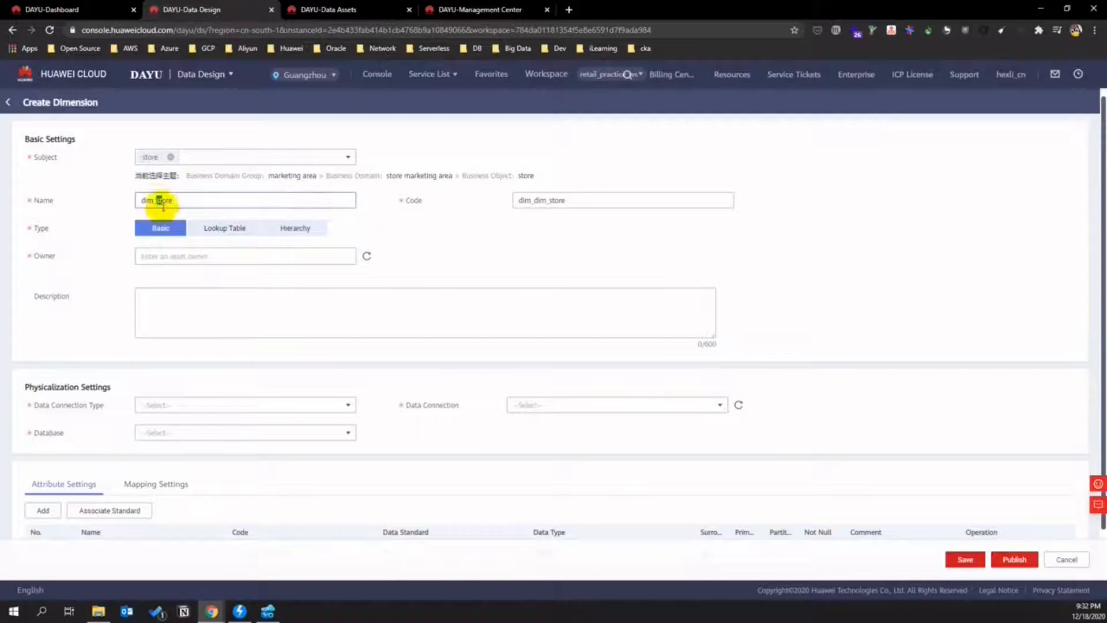
{"action": "left_click_drag", "start_coordinate": [158, 199], "coordinate": [99, 200]}
{"action": "key", "text": "BackSpace"}
{"action": "left_click", "coordinate": [541, 199]}
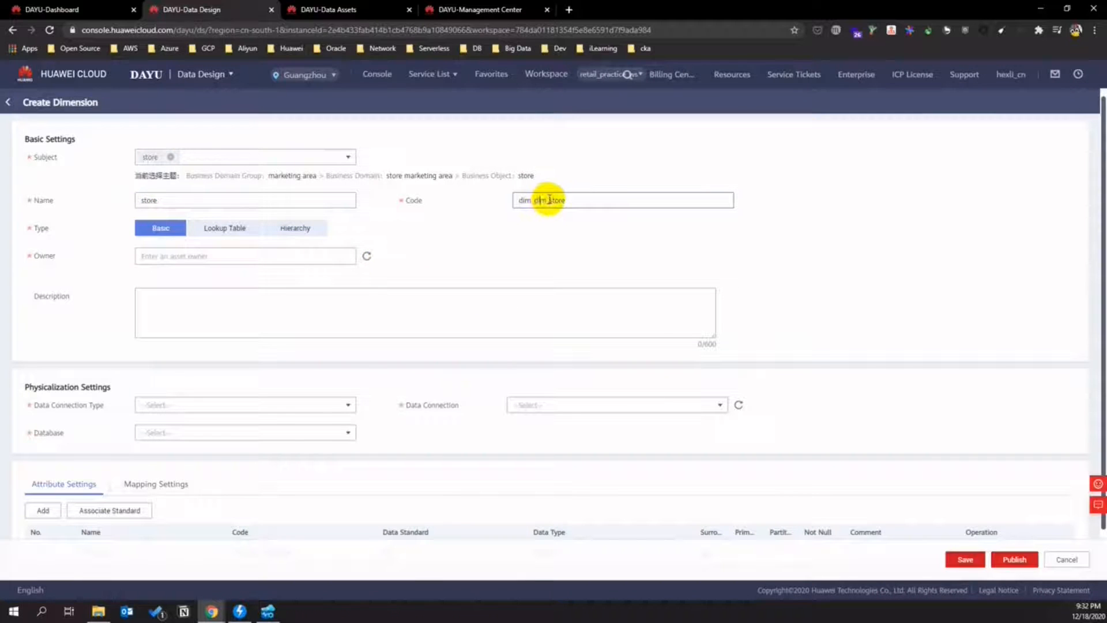
{"action": "key", "text": "BackSpace"}
{"action": "key", "text": "BackSpace"}
{"action": "key", "text": "BackSpace"}
{"action": "key", "text": "BackSpace"}
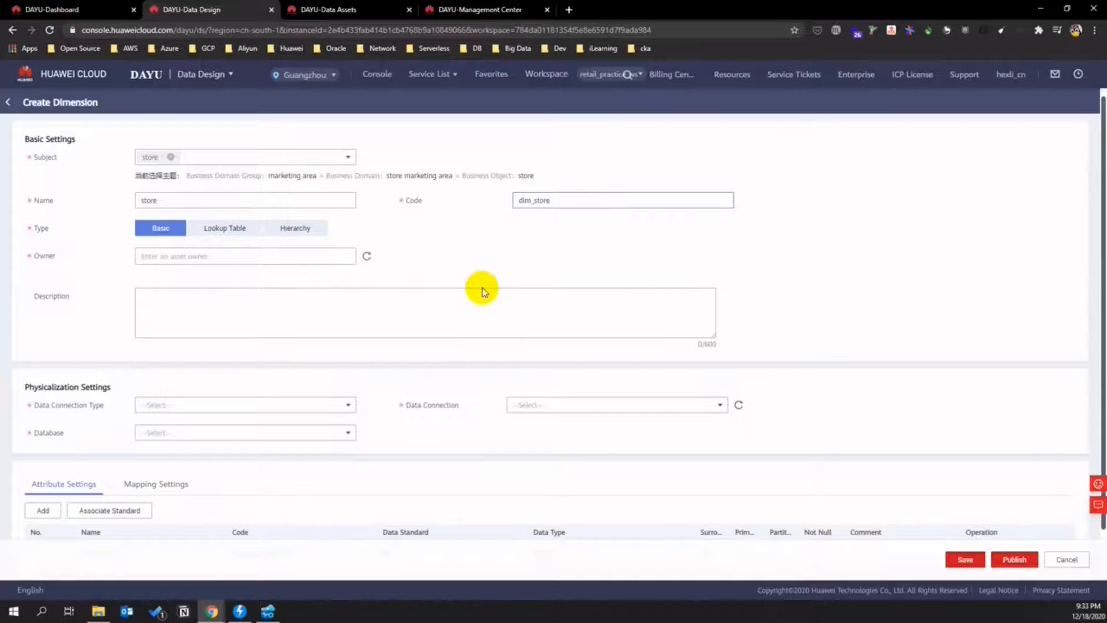
{"action": "left_click", "coordinate": [284, 254]}
{"action": "left_click", "coordinate": [179, 274]}
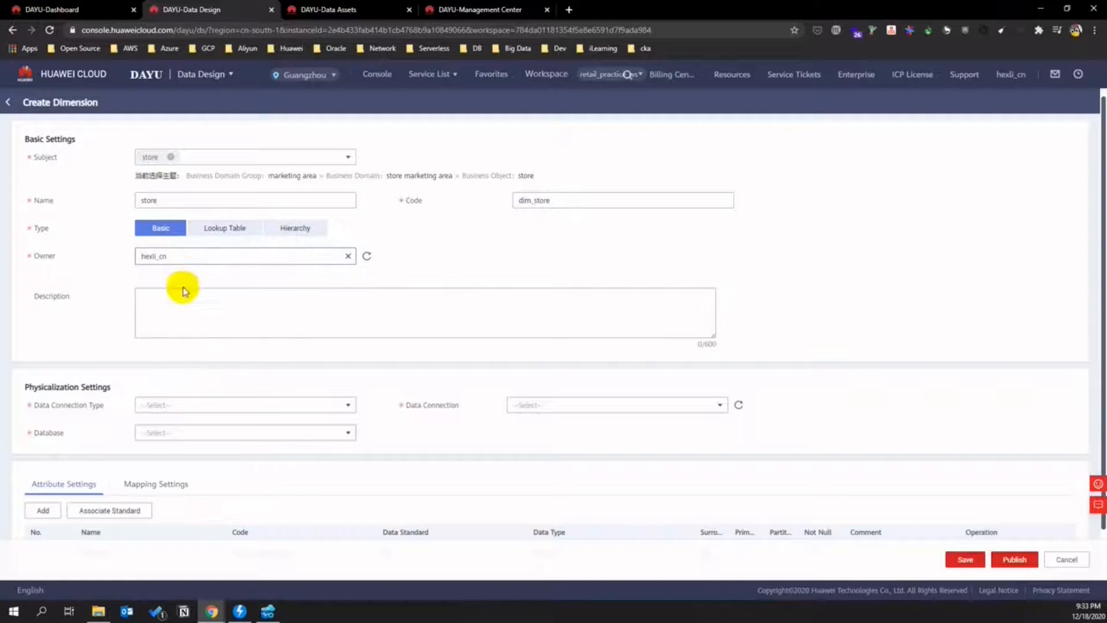
- Set data connection type to DLI and database to retaildb
{"action": "left_click", "coordinate": [171, 404]}
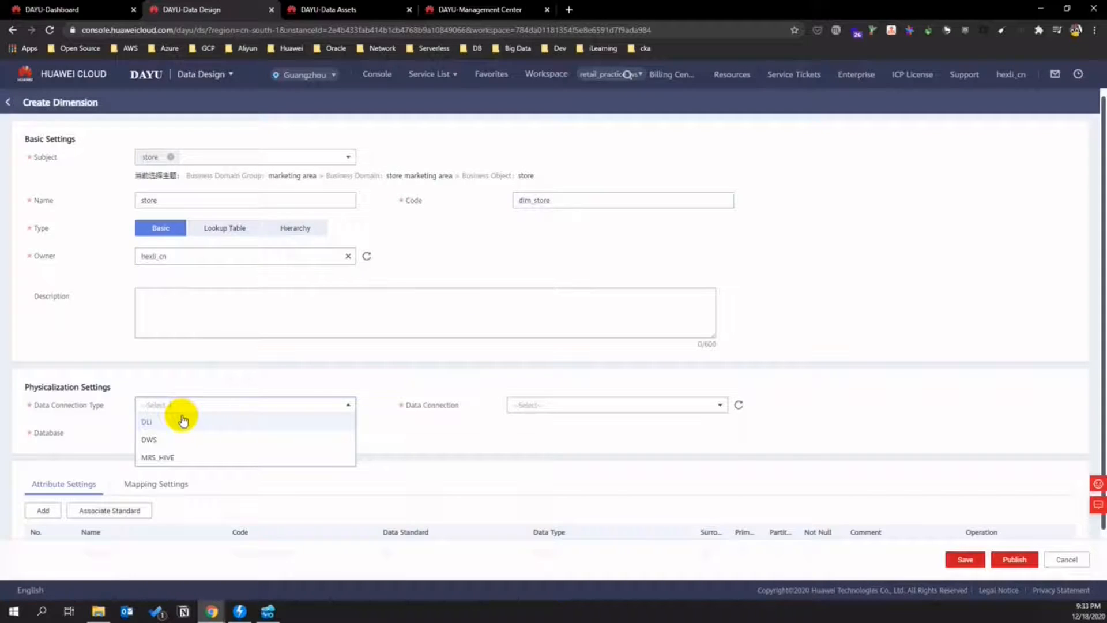
{"action": "left_click", "coordinate": [183, 421]}
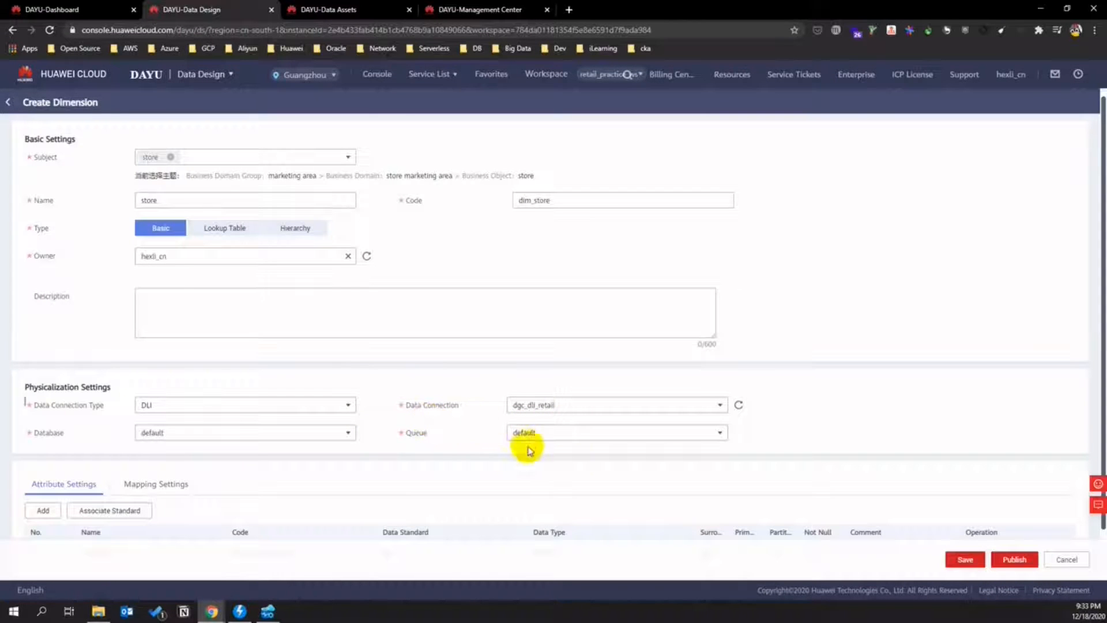
{"action": "left_click", "coordinate": [340, 433]}
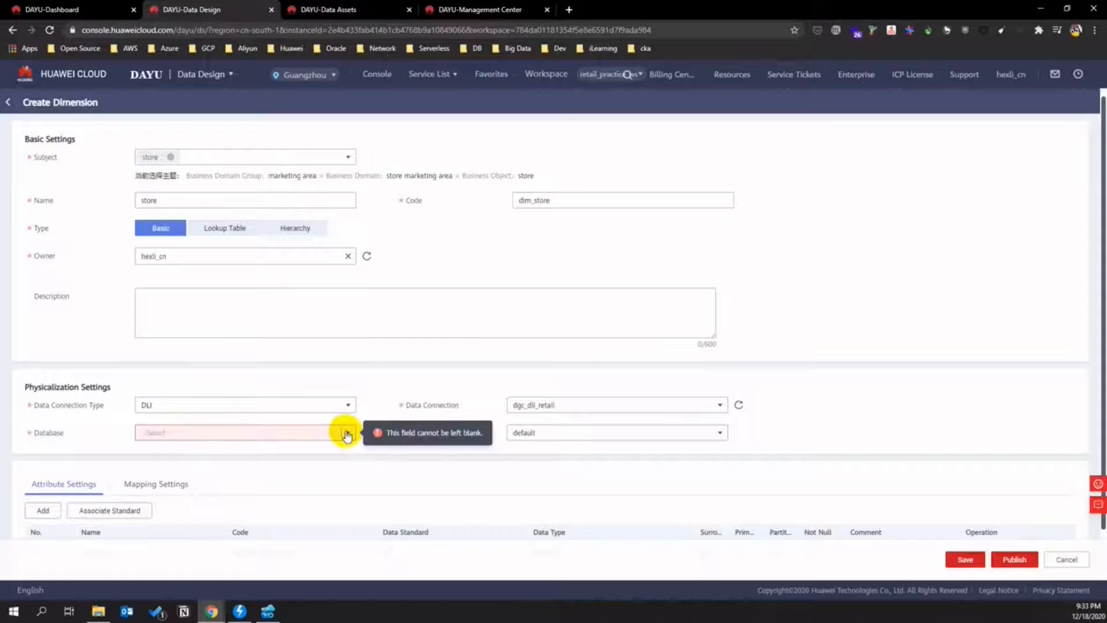
{"action": "left_click", "coordinate": [339, 434]}
{"action": "left_click", "coordinate": [164, 466]}
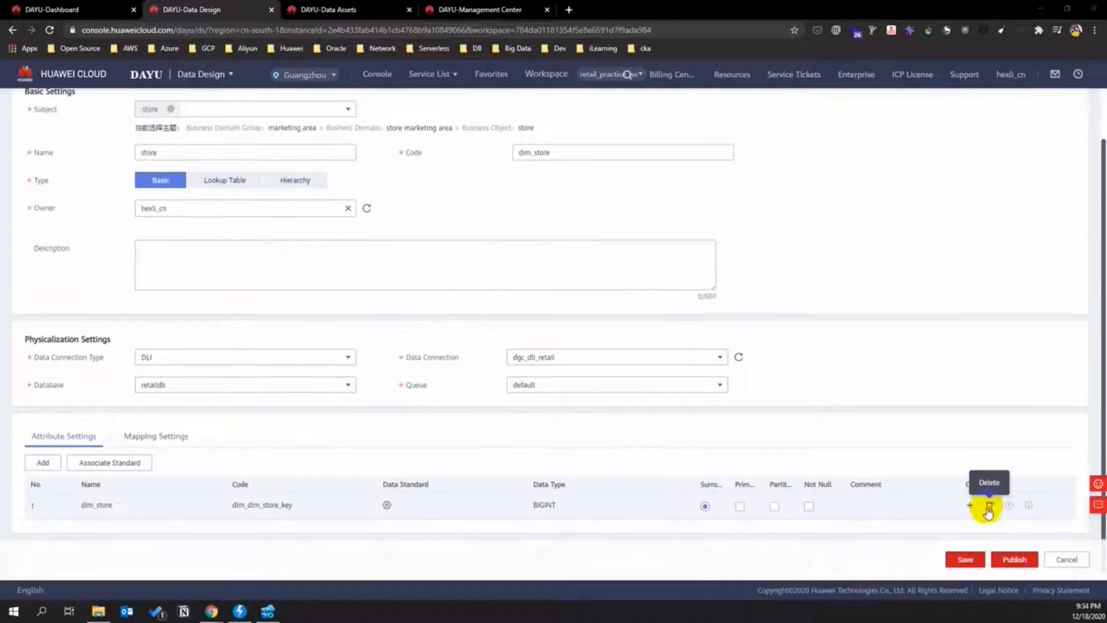
- Replace the first attribute row with store_number, code store_code, data type STRING
{"action": "left_click", "coordinate": [983, 509]}
{"action": "left_click", "coordinate": [50, 489]}
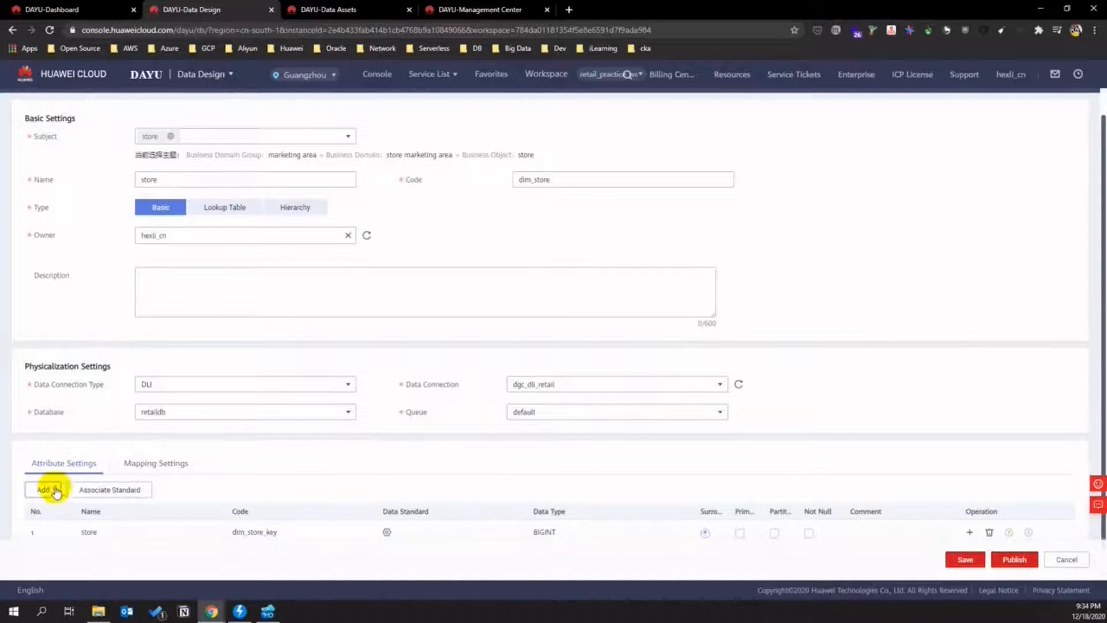
{"action": "scroll", "coordinate": [236, 482], "scroll_direction": "down", "scroll_amount": 1}
{"action": "left_click", "coordinate": [89, 504]}
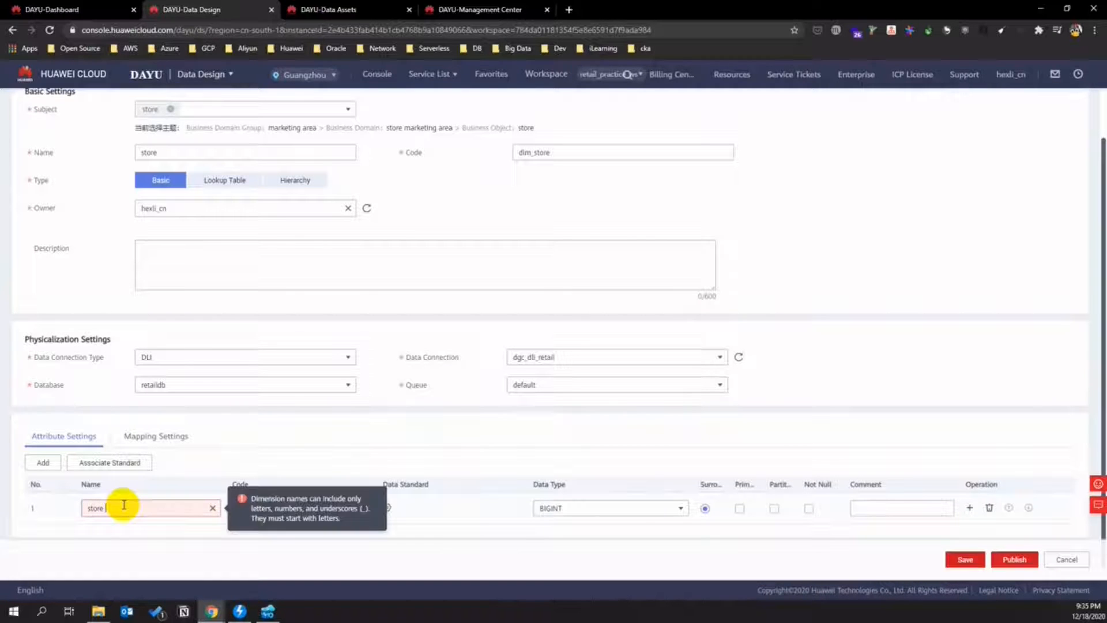
{"action": "key", "text": "BackSpace"}
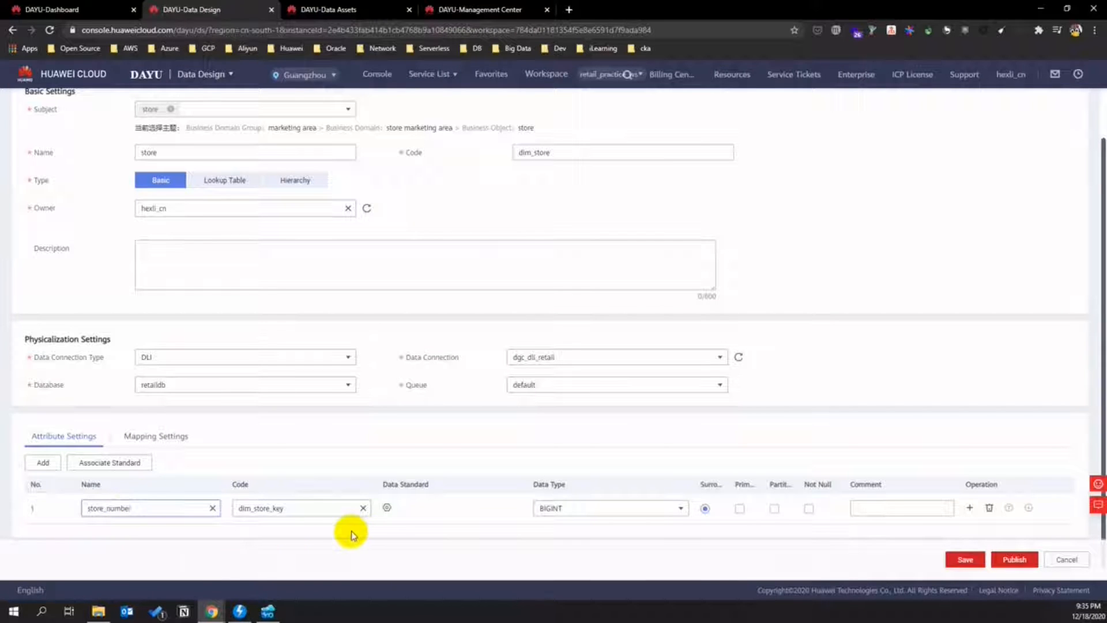
{"action": "left_click", "coordinate": [270, 508]}
{"action": "double_click", "coordinate": [269, 507]}
{"action": "type", "text": "s"}
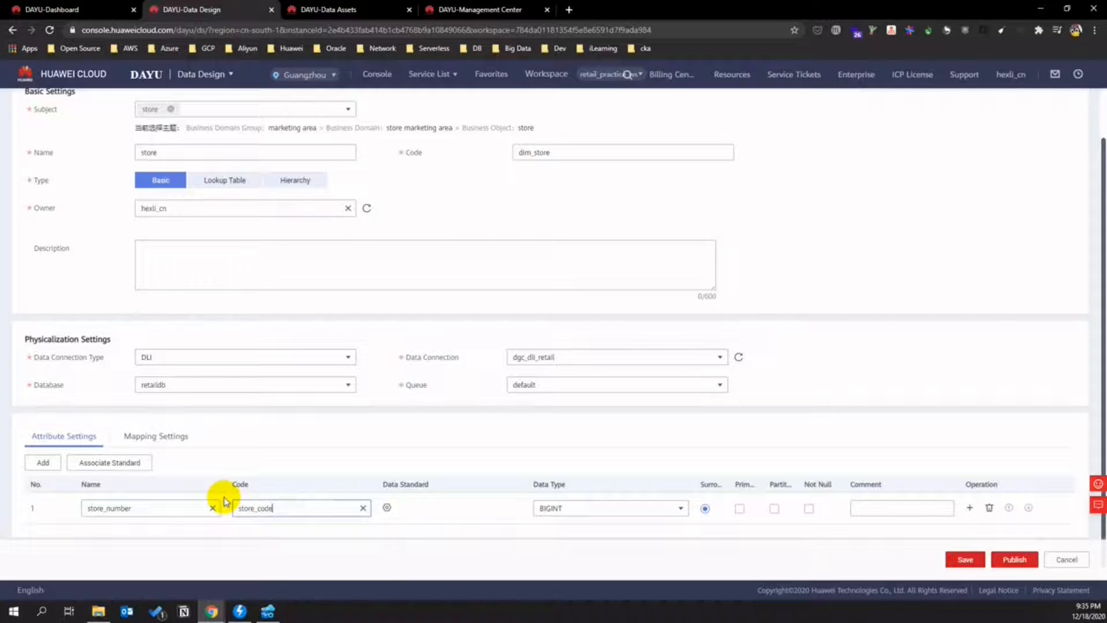
{"action": "left_click", "coordinate": [678, 510]}
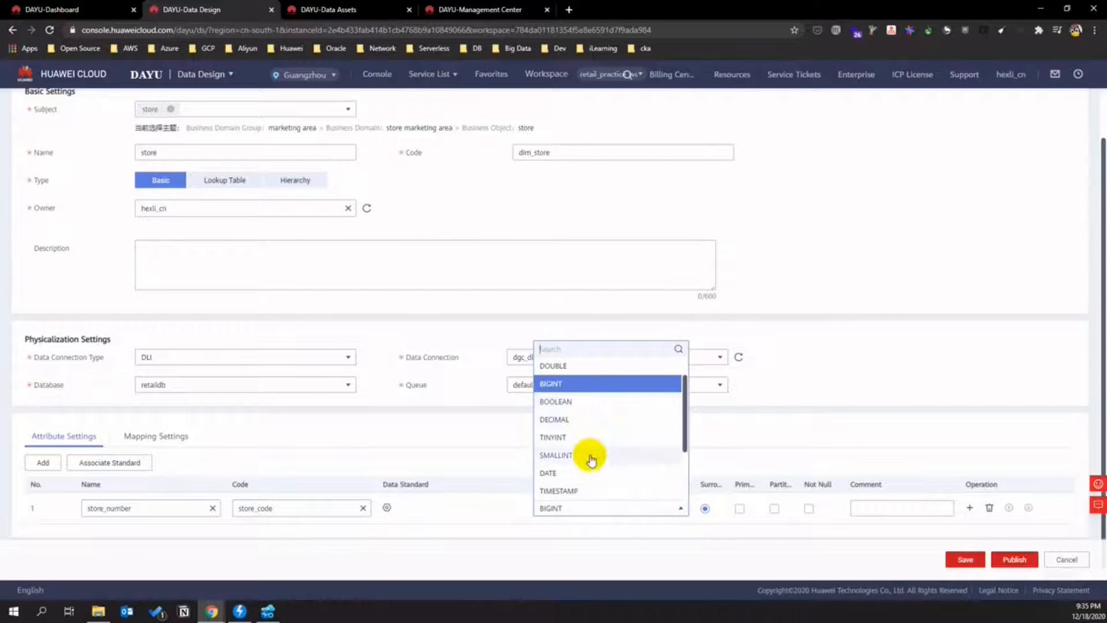
{"action": "scroll", "coordinate": [600, 458], "scroll_direction": "down", "scroll_amount": 1}
{"action": "scroll", "coordinate": [601, 459], "scroll_direction": "down", "scroll_amount": 1}
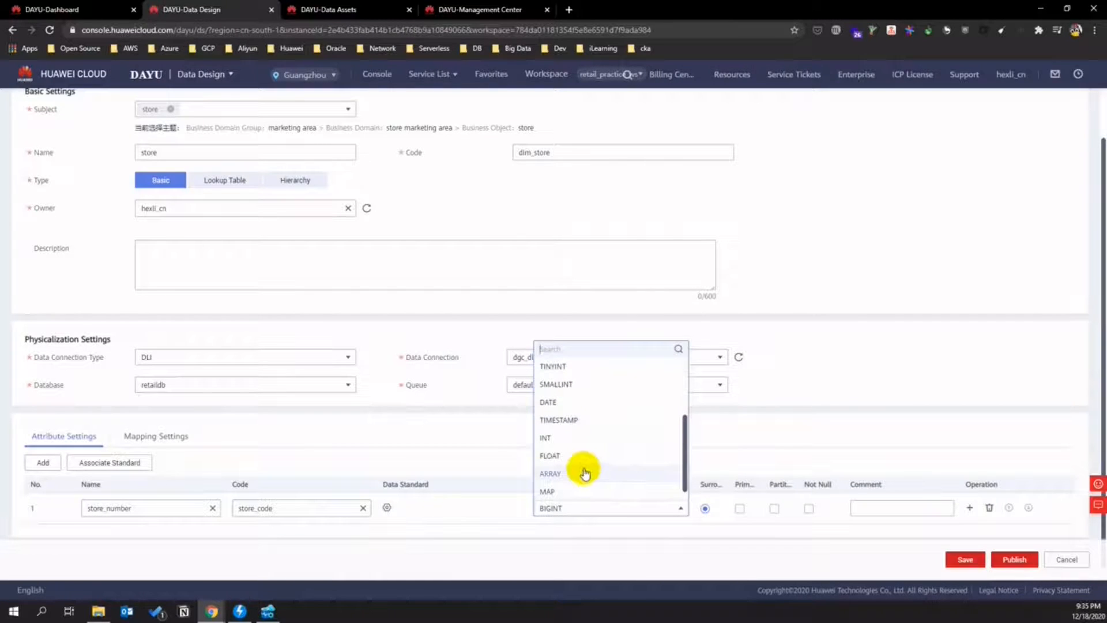
{"action": "scroll", "coordinate": [588, 467], "scroll_direction": "up", "scroll_amount": 3}
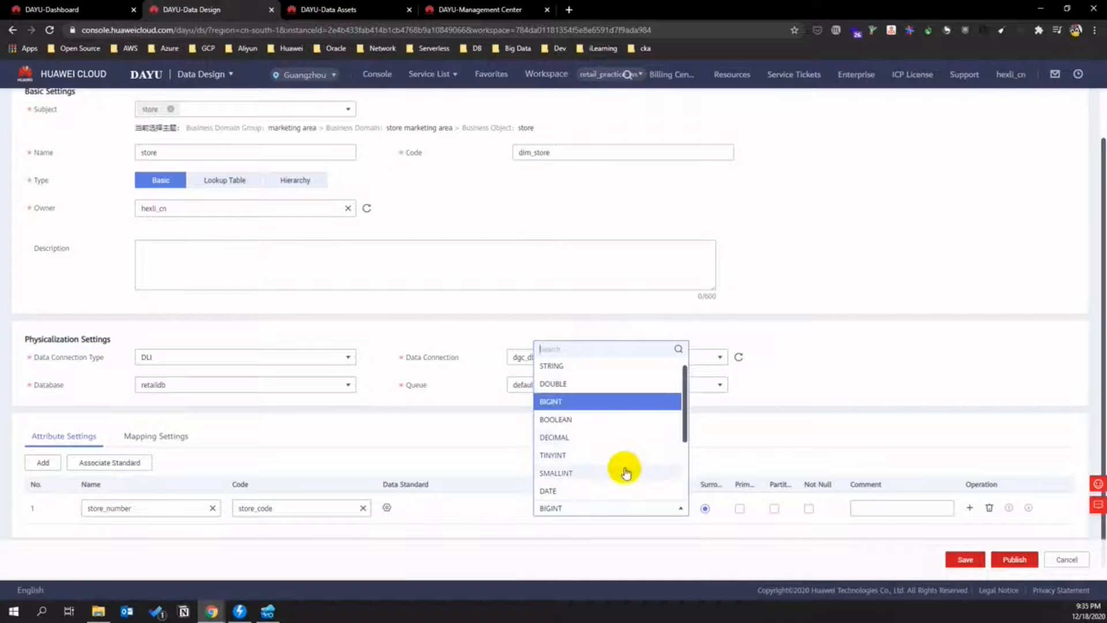
{"action": "scroll", "coordinate": [626, 479], "scroll_direction": "down", "scroll_amount": 3}
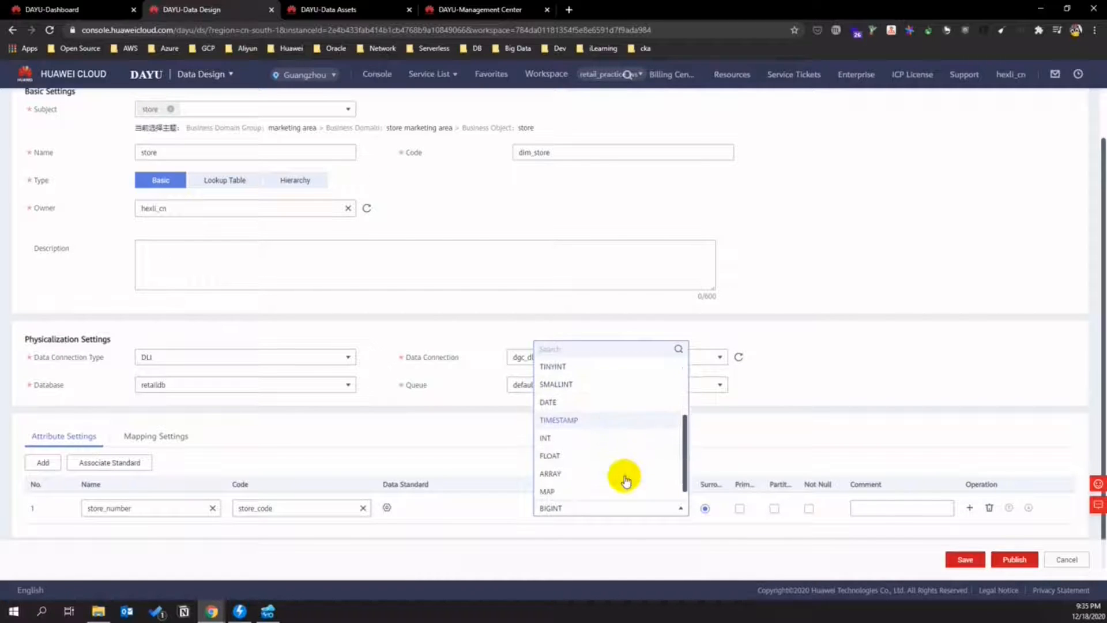
{"action": "scroll", "coordinate": [616, 451], "scroll_direction": "up", "scroll_amount": 3}
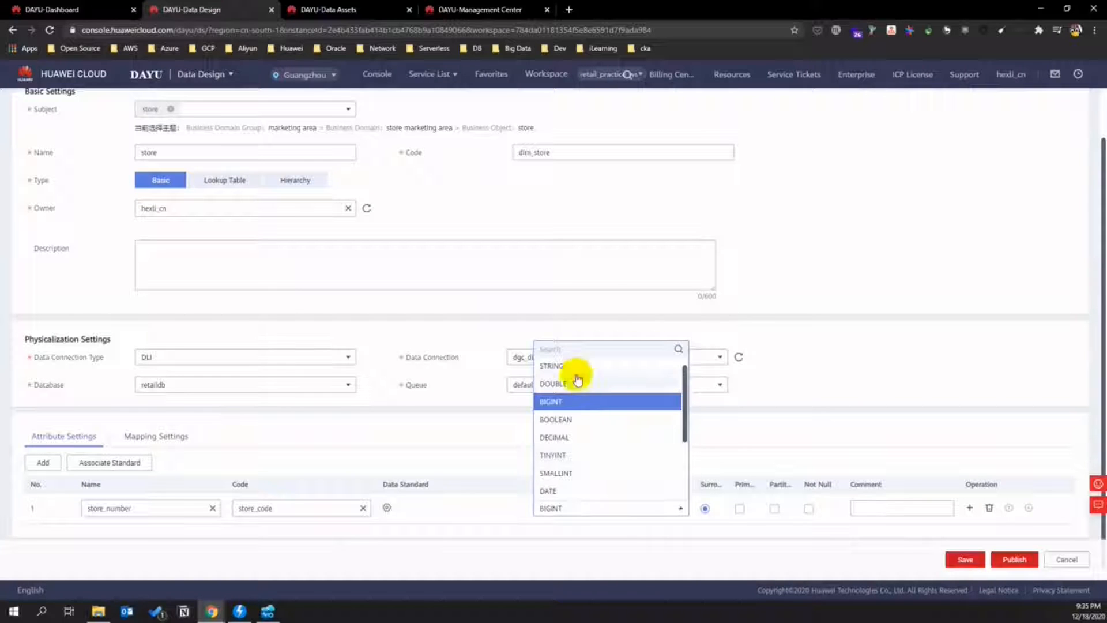
{"action": "left_click", "coordinate": [573, 369]}
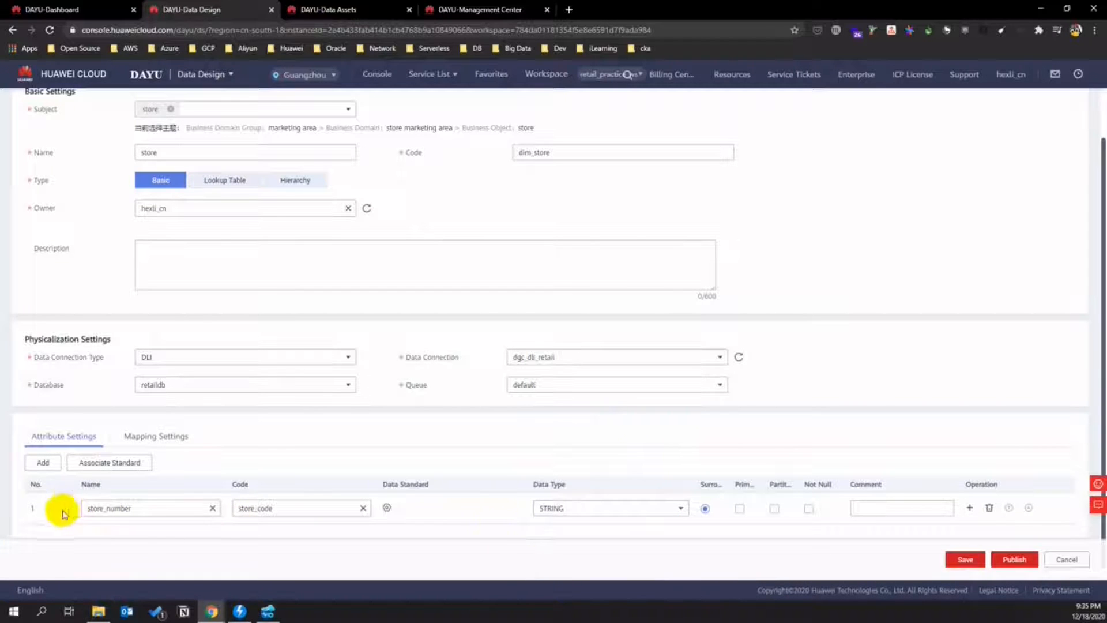
- Add a store_type attribute with code store_type
{"action": "left_click", "coordinate": [40, 464]}
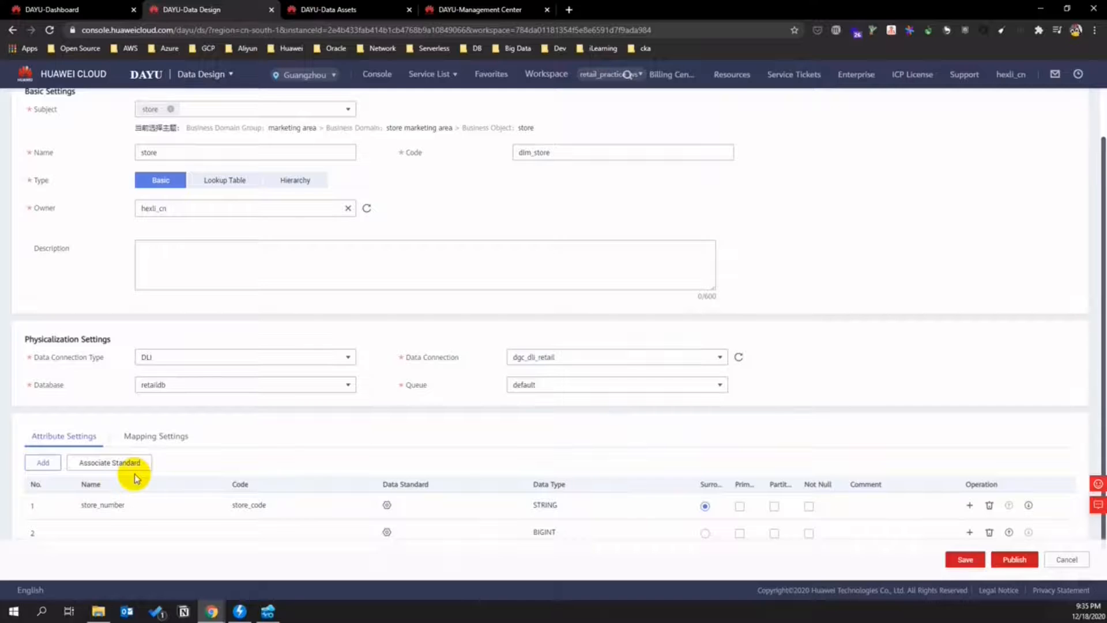
{"action": "left_click", "coordinate": [88, 529]}
{"action": "scroll", "coordinate": [110, 519], "scroll_direction": "down", "scroll_amount": 1}
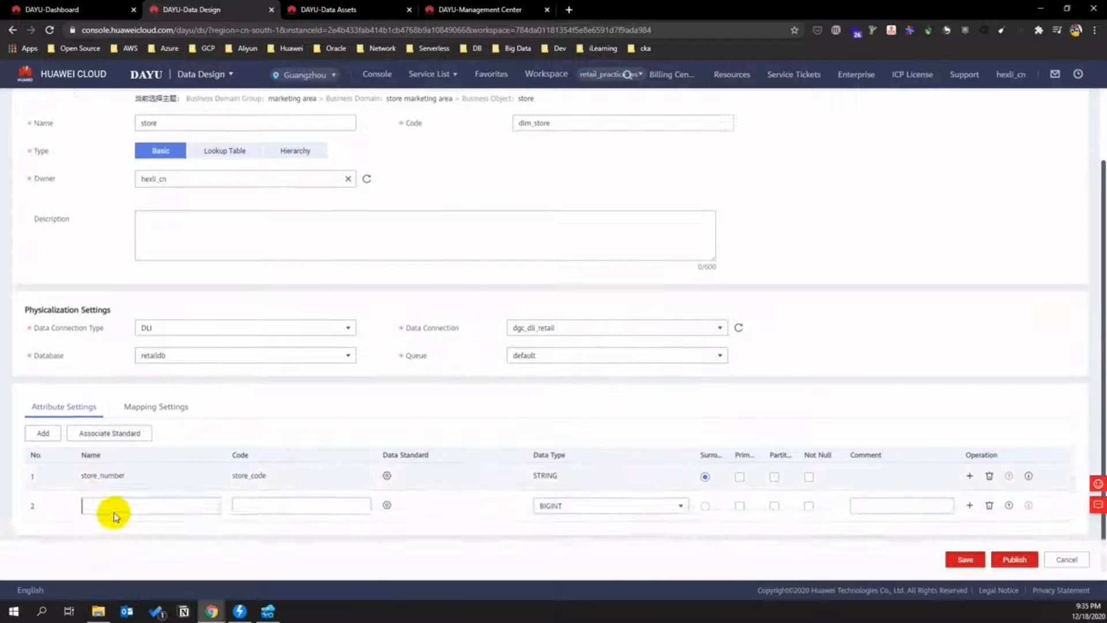
{"action": "type", "text": "store_type"}
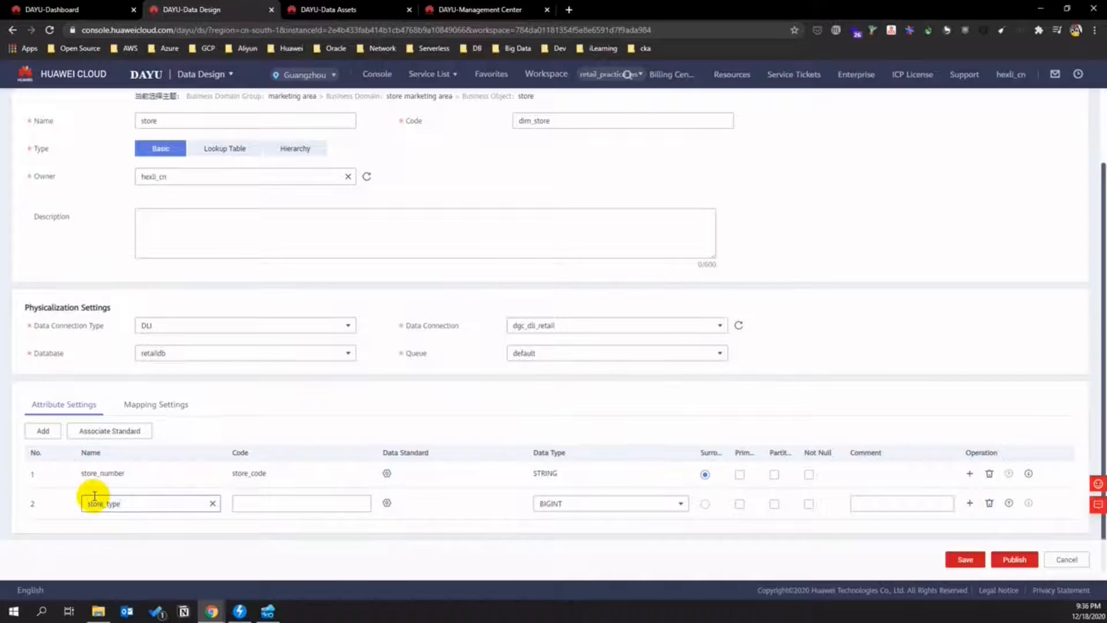
{"action": "left_click", "coordinate": [254, 504]}
{"action": "type", "text": "store_type"}
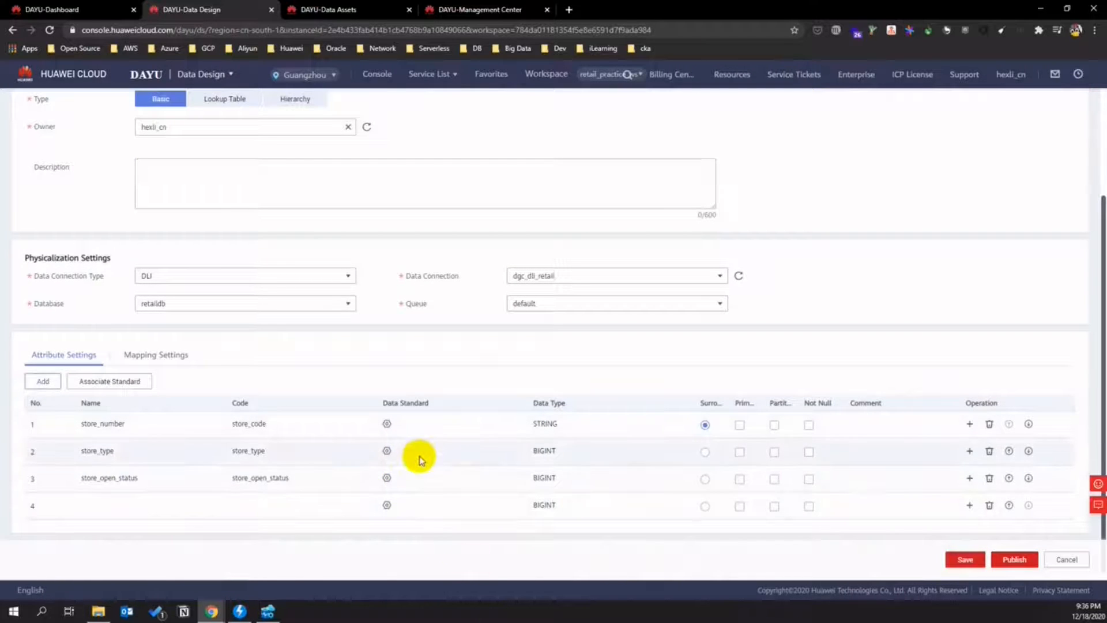
- Add a store_name attribute with data type STRING
{"action": "left_click", "coordinate": [111, 507]}
{"action": "left_click", "coordinate": [105, 507]}
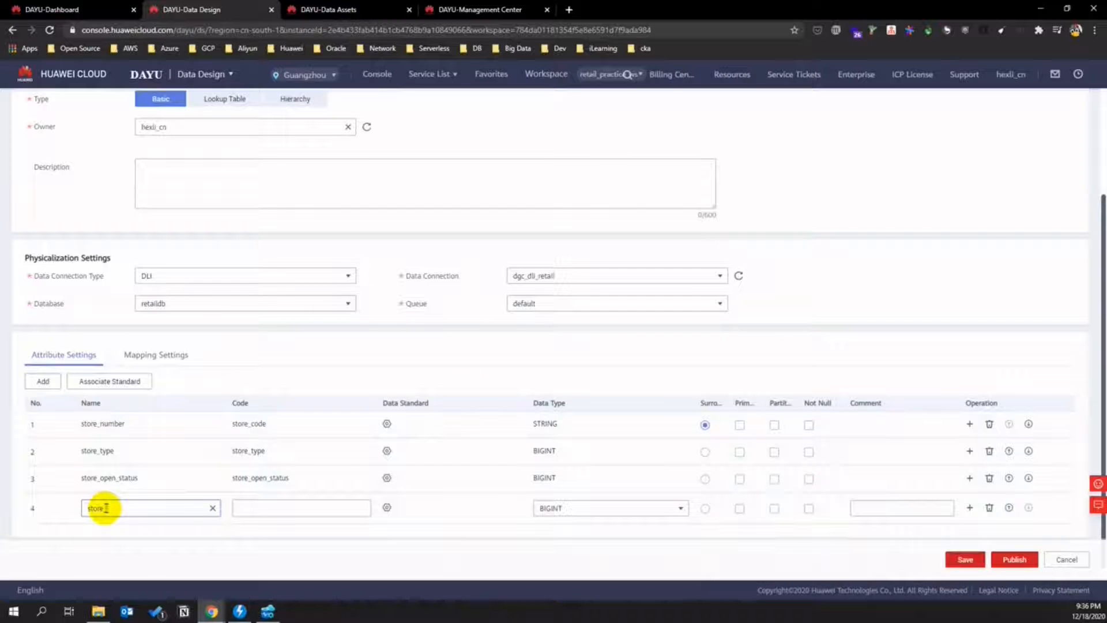
{"action": "left_click", "coordinate": [265, 514]}
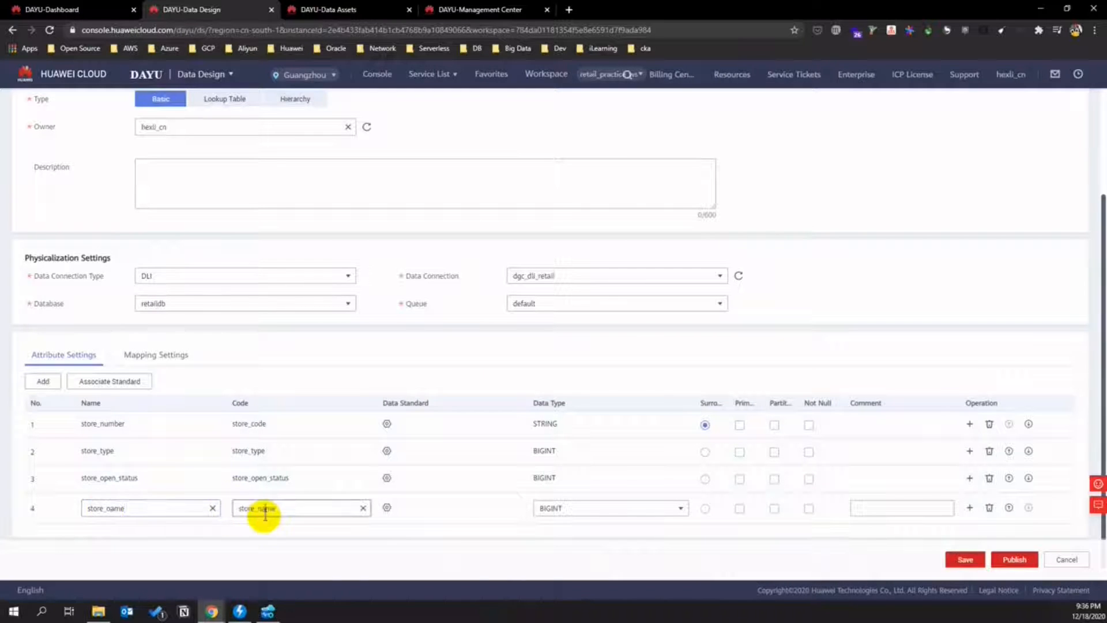
{"action": "left_click", "coordinate": [583, 509]}
{"action": "scroll", "coordinate": [588, 381], "scroll_direction": "up", "scroll_amount": 1}
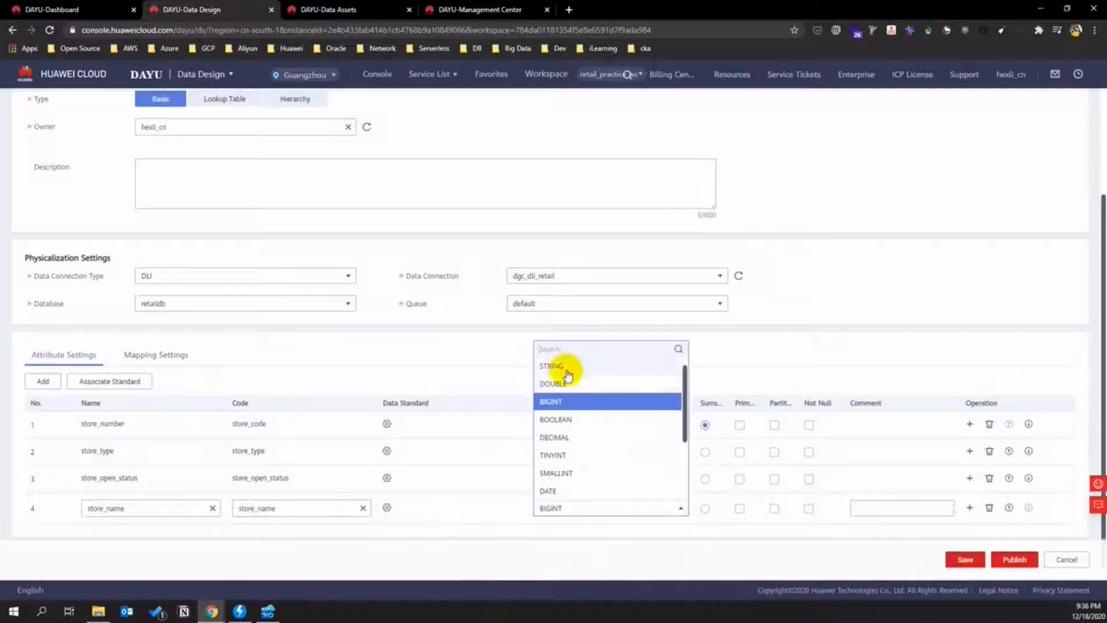
{"action": "left_click", "coordinate": [564, 371]}
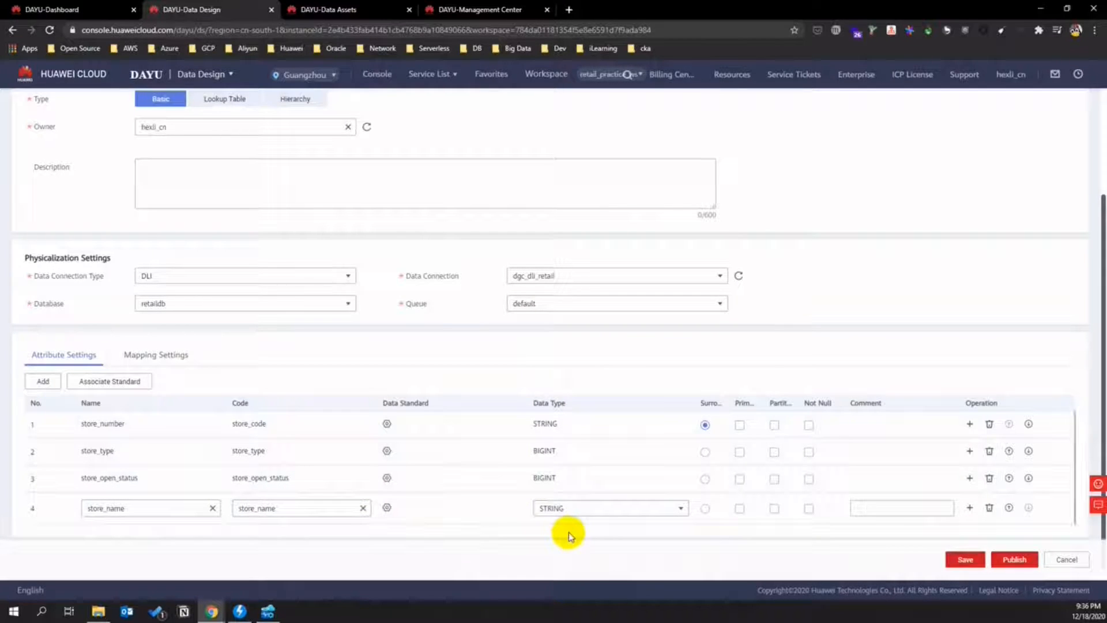
- Submit the store dimension for publication with automatic review enabled
{"action": "left_click", "coordinate": [1015, 562]}
{"action": "left_click", "coordinate": [493, 229]}
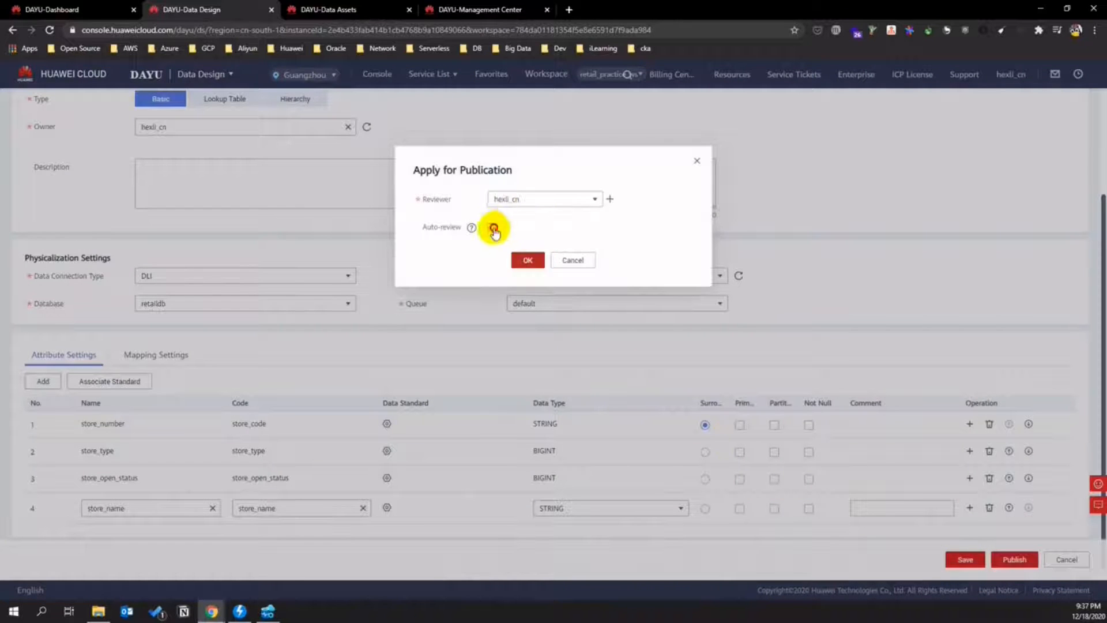
{"action": "left_click", "coordinate": [527, 260]}
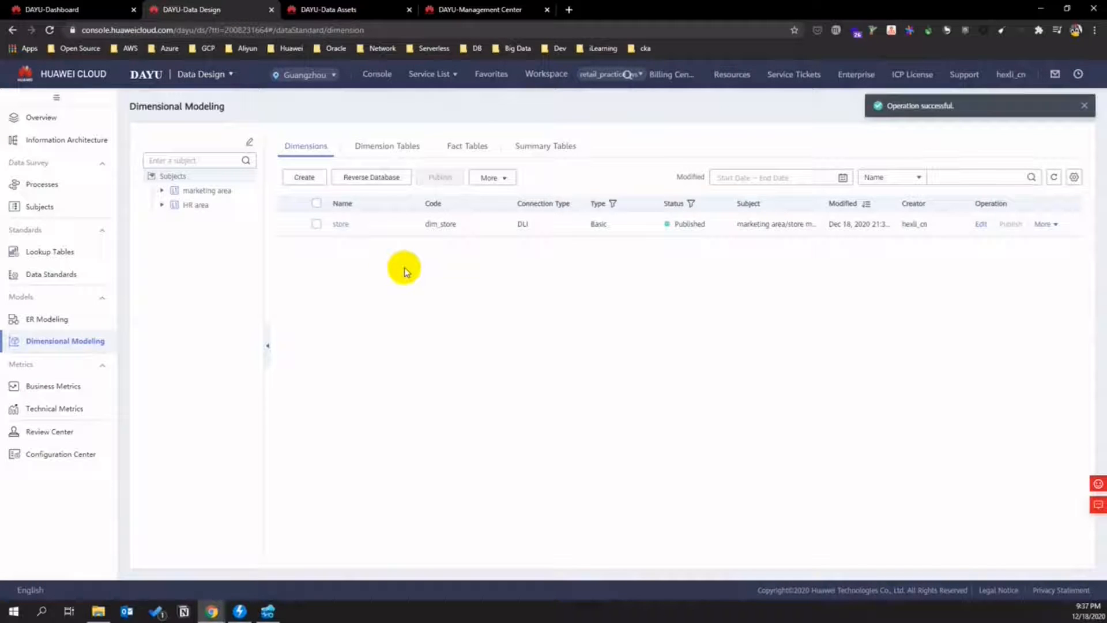
- Start a new dimension under the store subject
{"action": "left_click", "coordinate": [305, 177]}
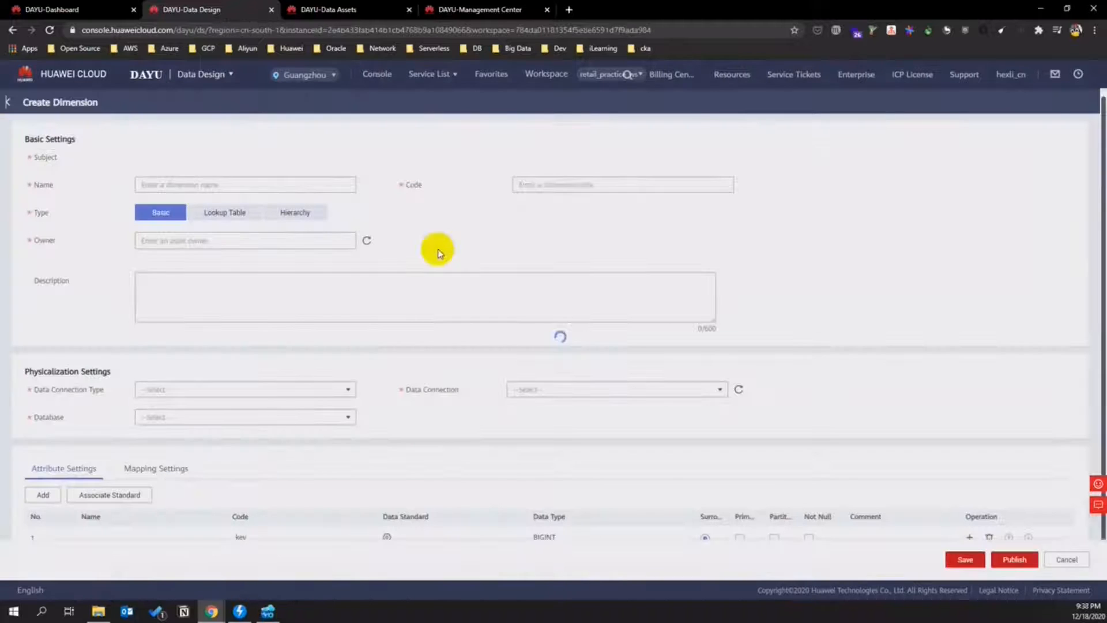
{"action": "left_click", "coordinate": [186, 157]}
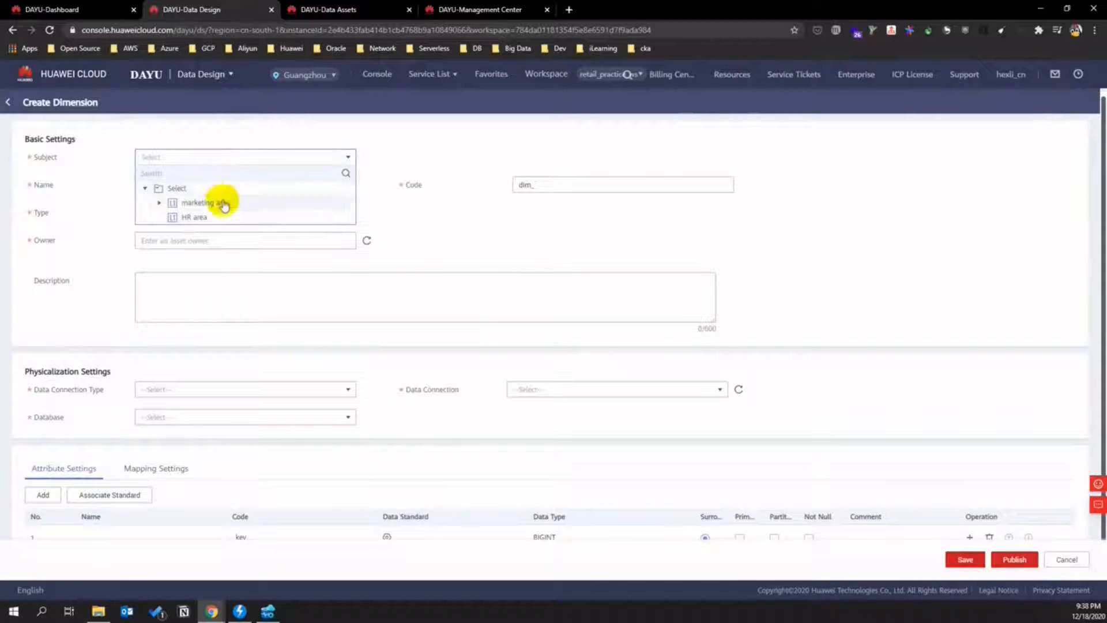
{"action": "left_click", "coordinate": [159, 203]}
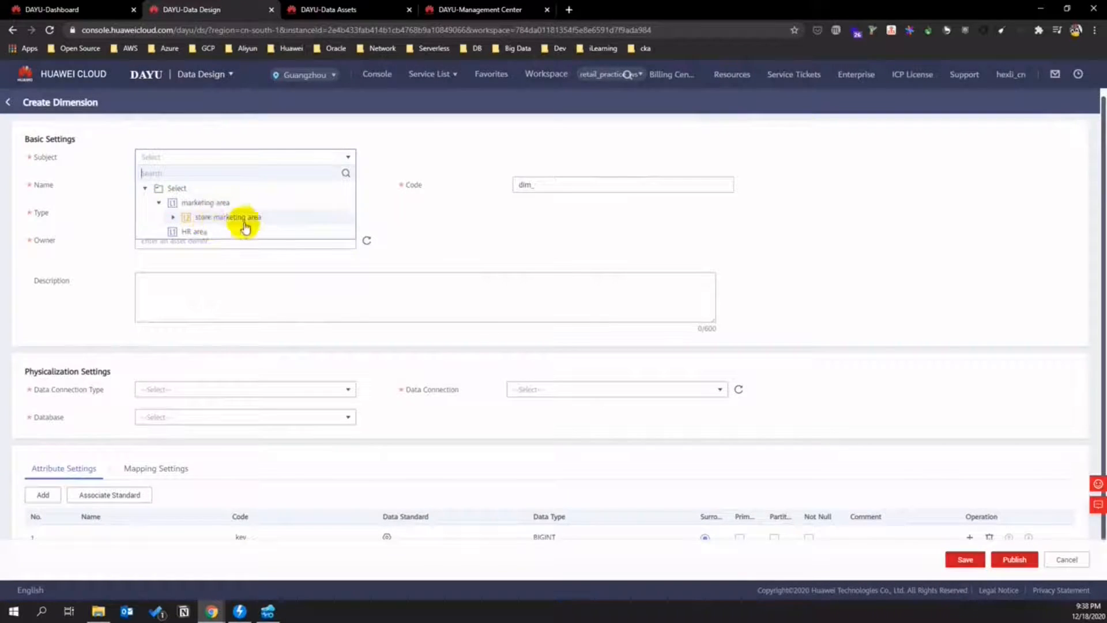
{"action": "left_click", "coordinate": [184, 218]}
{"action": "left_click", "coordinate": [228, 233]}
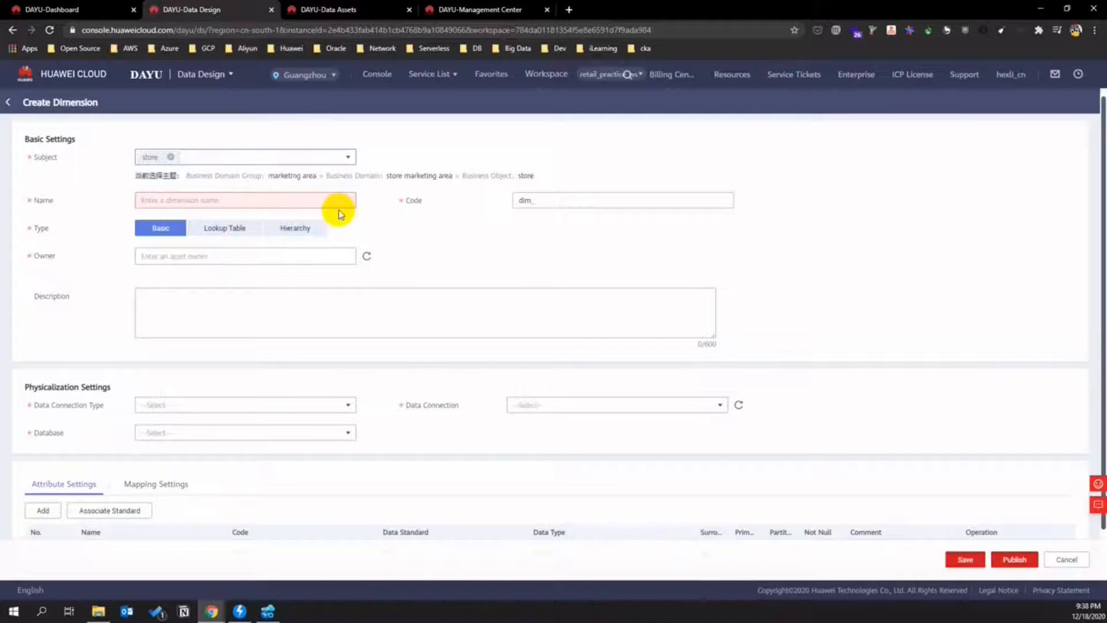
- Name the dimension location with code dim_location
{"action": "left_click", "coordinate": [213, 198]}
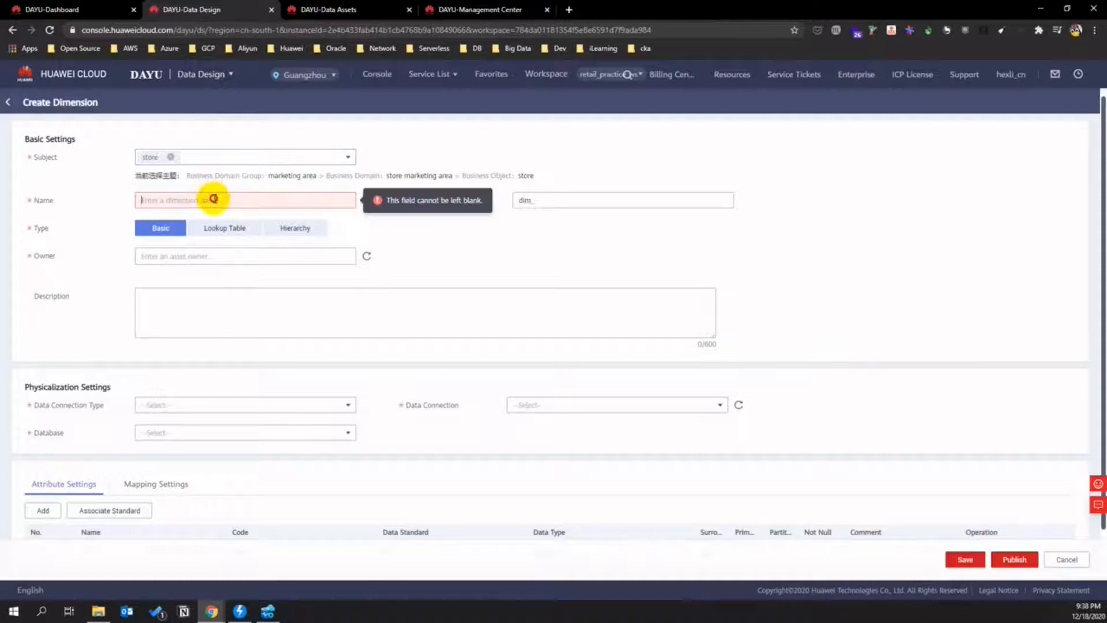
{"action": "type", "text": "area"}
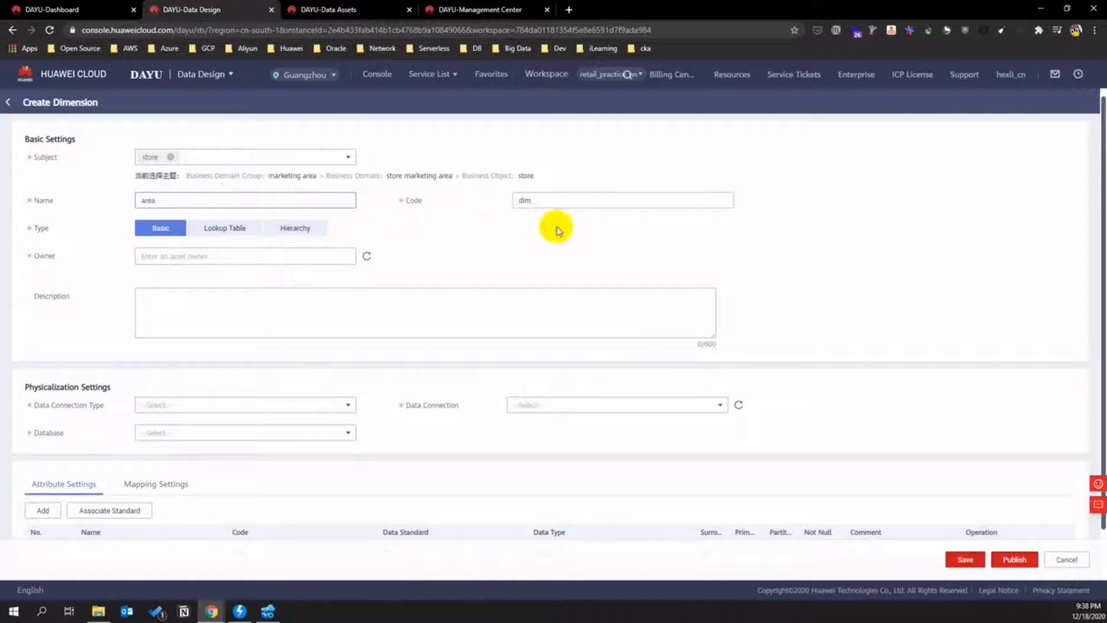
{"action": "left_click", "coordinate": [542, 198]}
{"action": "double_click", "coordinate": [148, 200]}
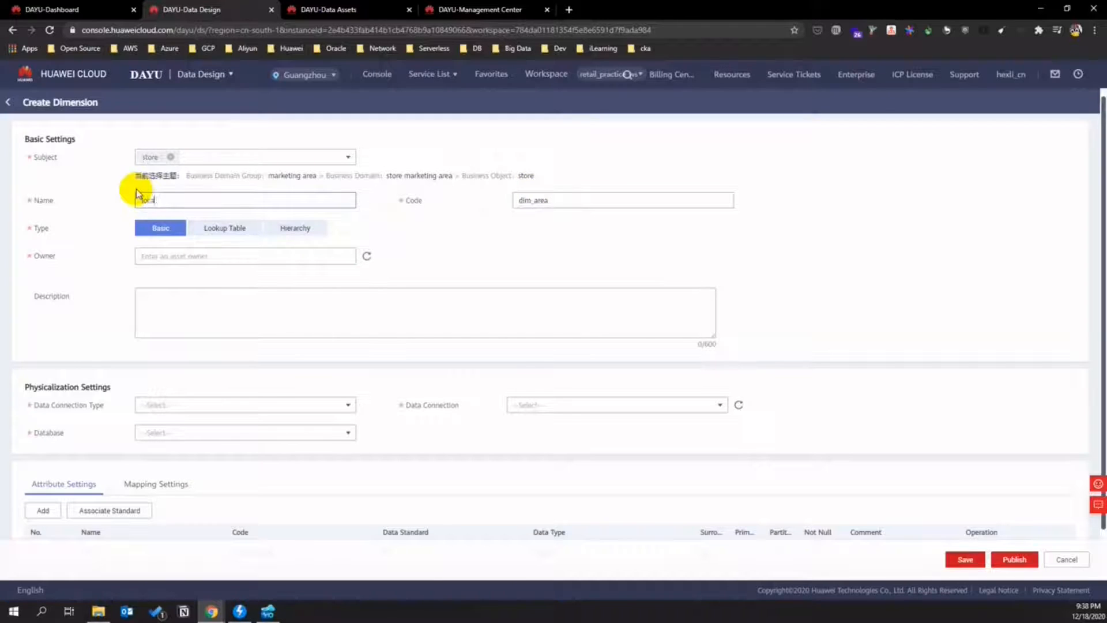
{"action": "type", "text": "location"}
{"action": "left_click", "coordinate": [545, 200]}
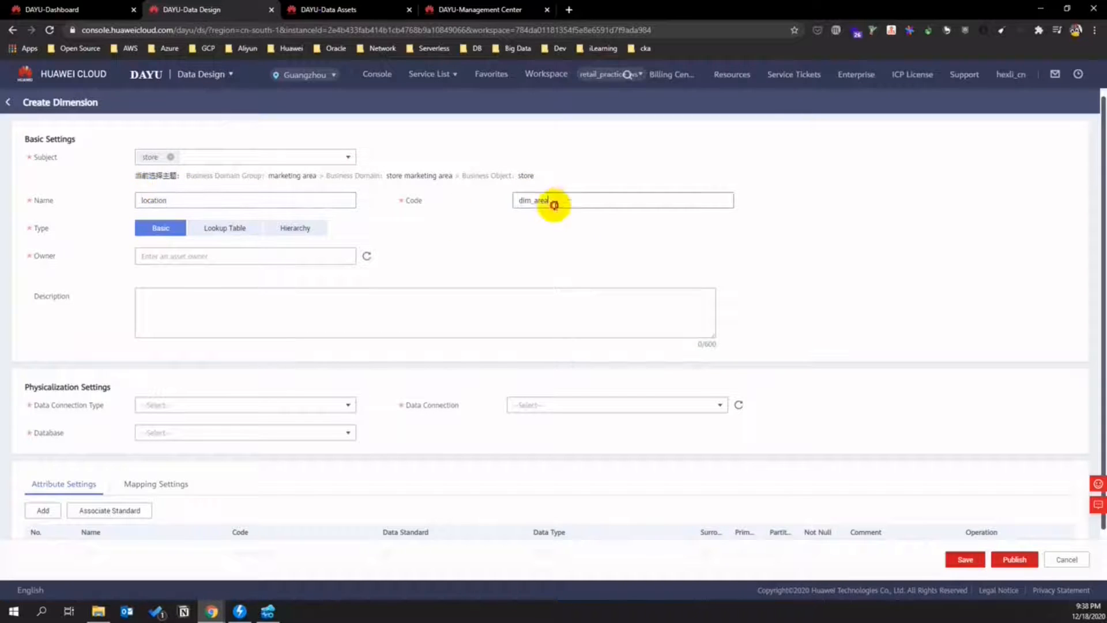
{"action": "left_click_drag", "start_coordinate": [533, 201], "coordinate": [579, 205]}
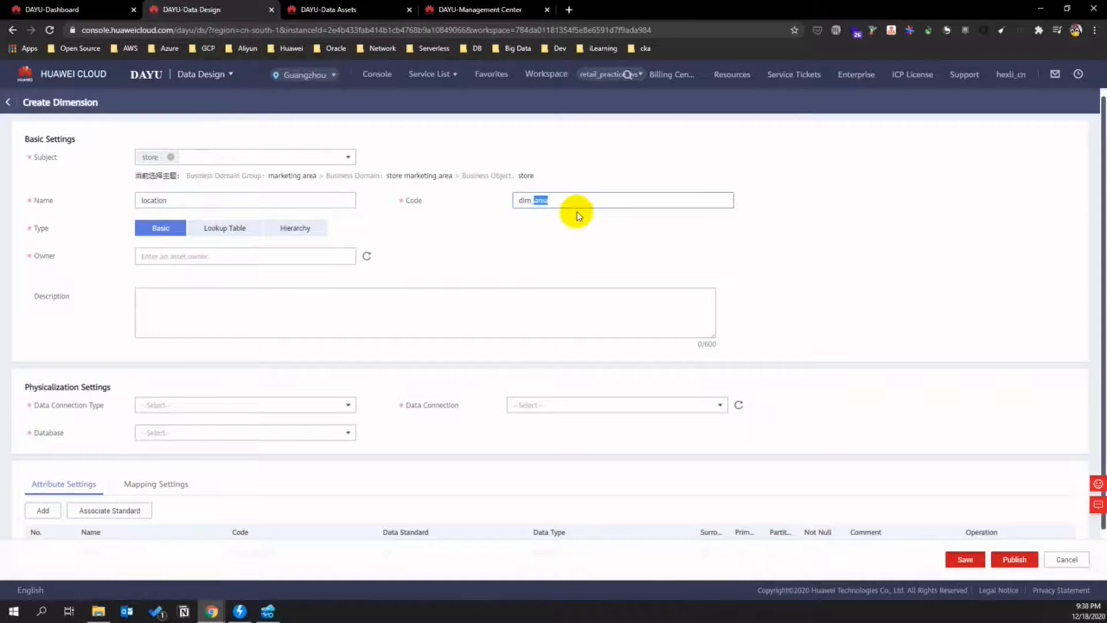
{"action": "type", "text": "location"}
- Set the current account as owner and store it in DLI database retaildb
{"action": "left_click", "coordinate": [306, 255]}
{"action": "left_click", "coordinate": [289, 268]}
{"action": "left_click", "coordinate": [348, 404]}
{"action": "left_click", "coordinate": [169, 423]}
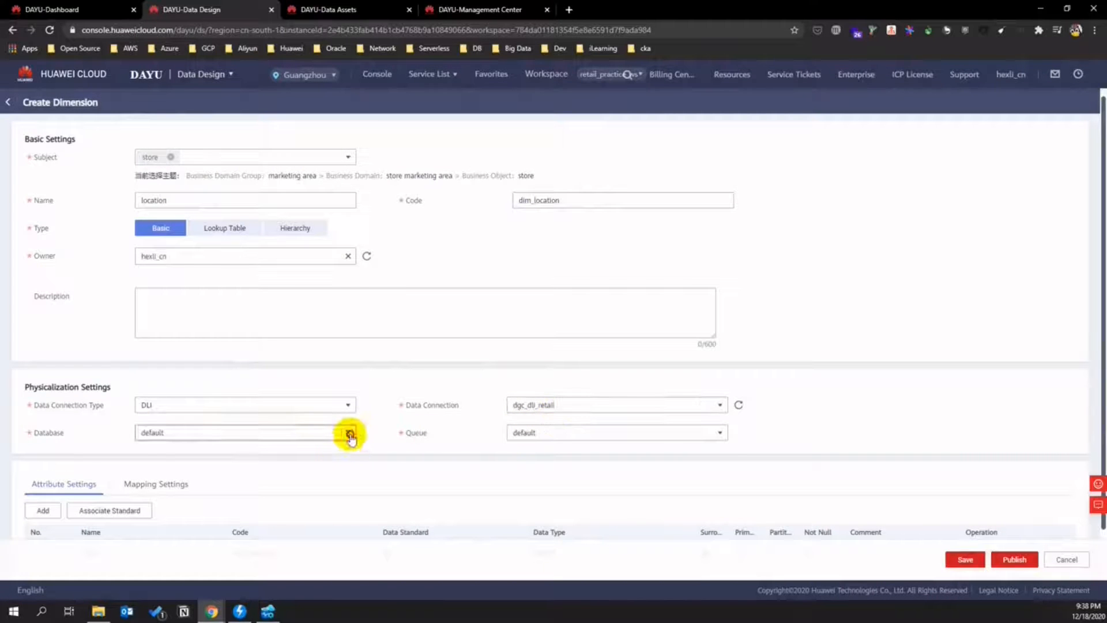
{"action": "left_click", "coordinate": [348, 432]}
{"action": "left_click", "coordinate": [349, 433]}
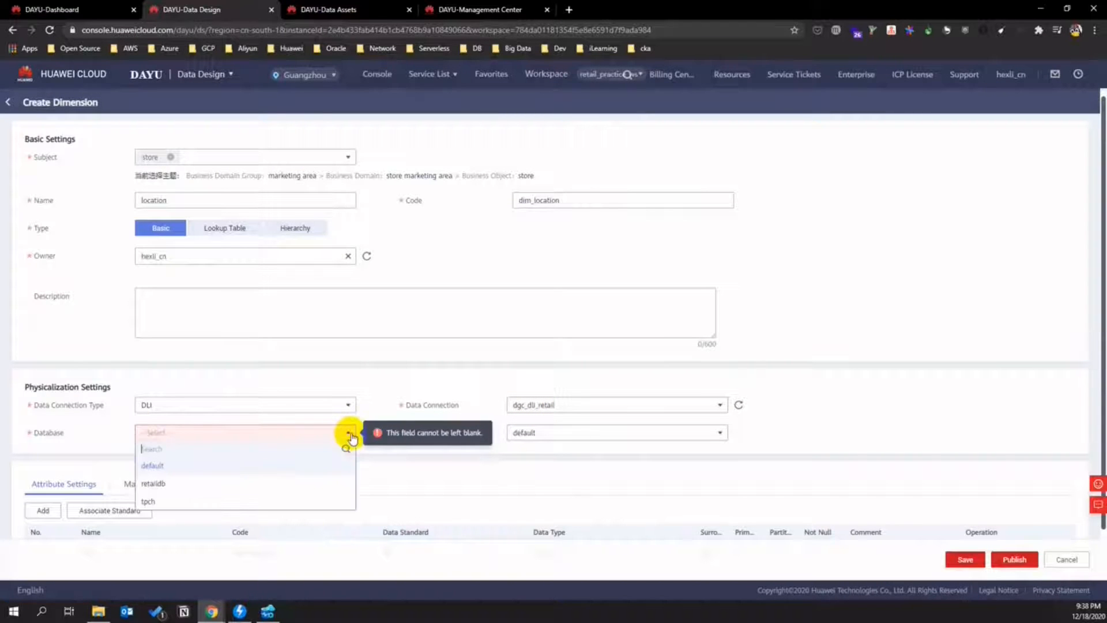
{"action": "left_click", "coordinate": [161, 485]}
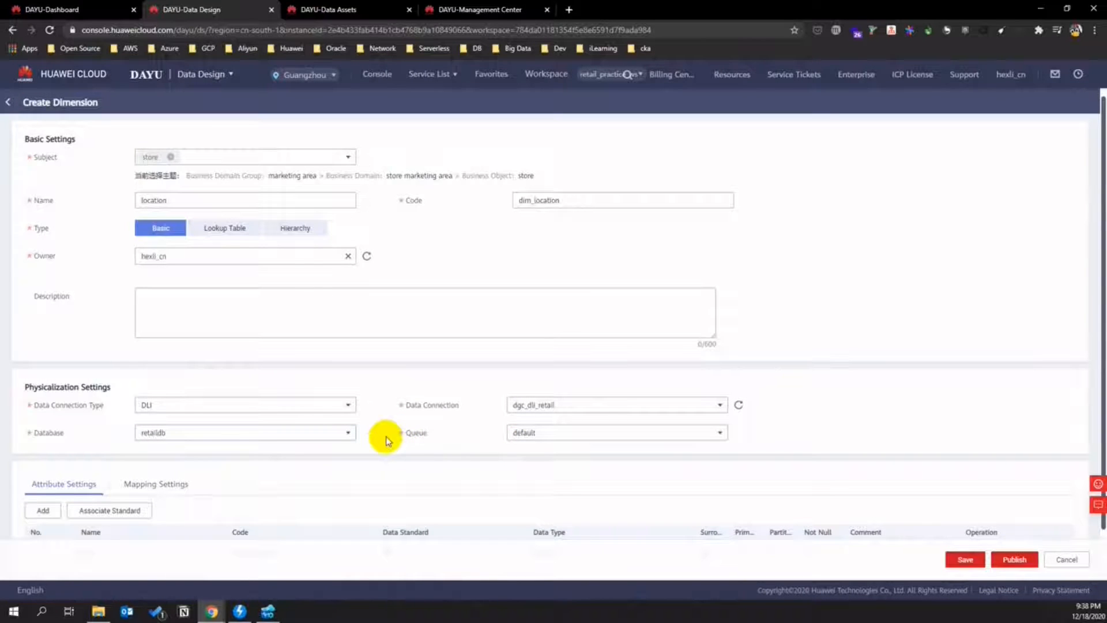
{"action": "left_click", "coordinate": [54, 510]}
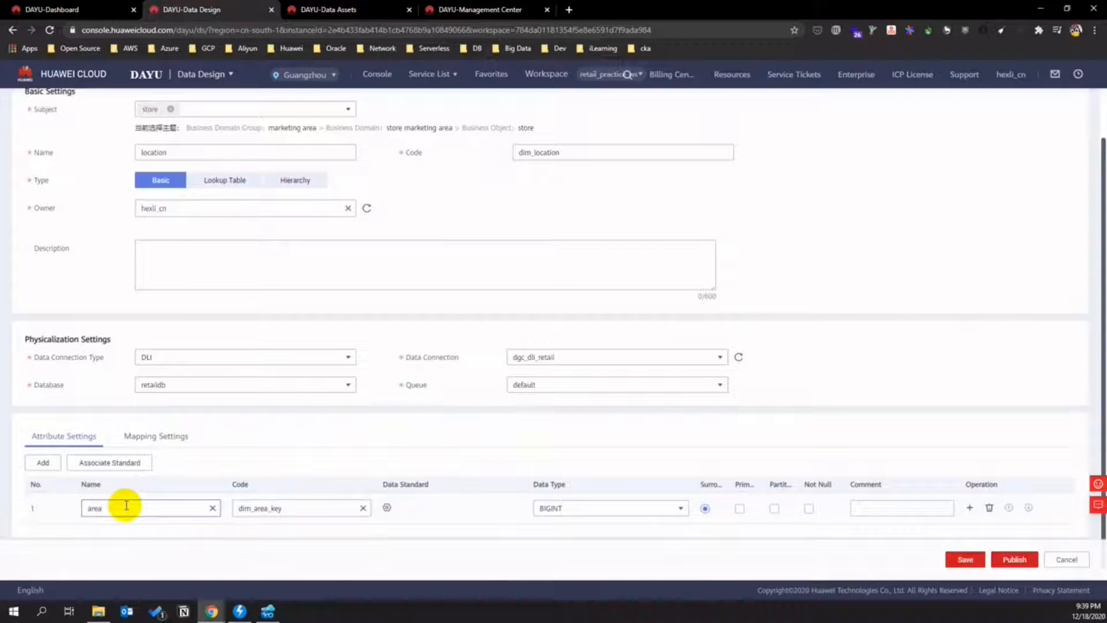
- Name the first attribute area_id with code location_id
{"action": "key", "text": "BackSpace"}
{"action": "type", "text": "location_id"}
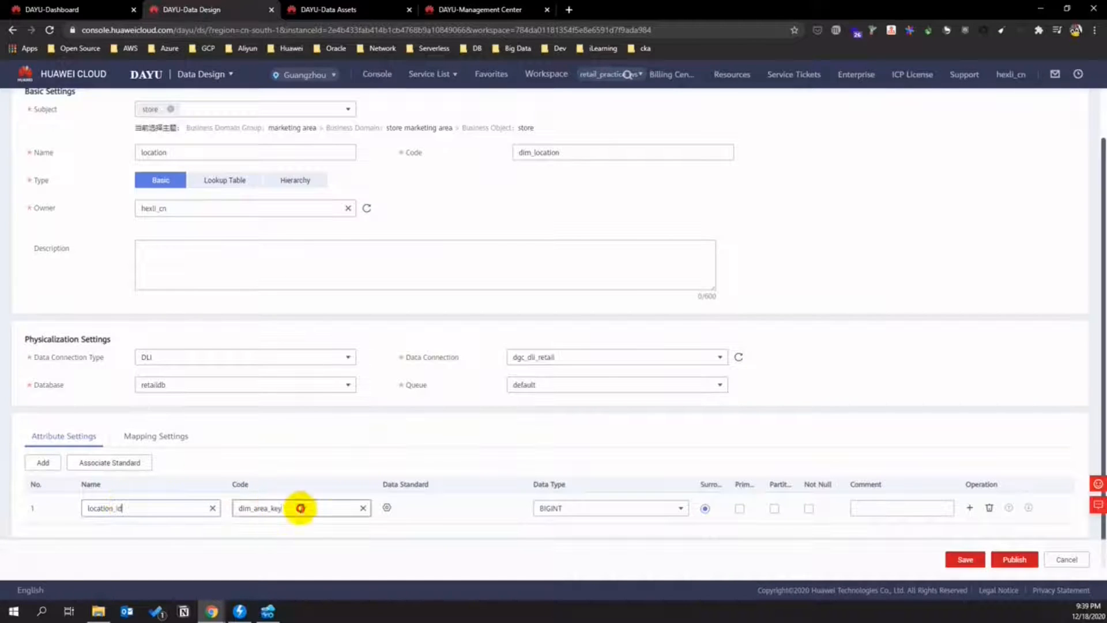
{"action": "left_click_drag", "start_coordinate": [112, 512], "coordinate": [80, 510]}
{"action": "type", "text": "area"}
{"action": "left_click_drag", "start_coordinate": [291, 507], "coordinate": [213, 508]}
{"action": "type", "text": "locatio"}
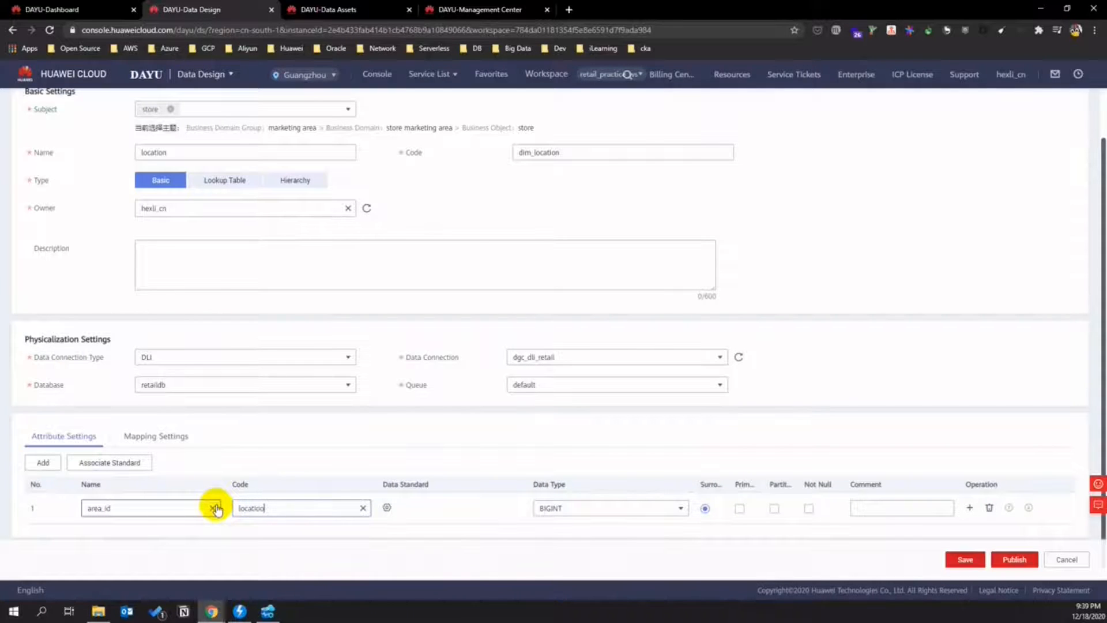
{"action": "type", "text": "n_id"}
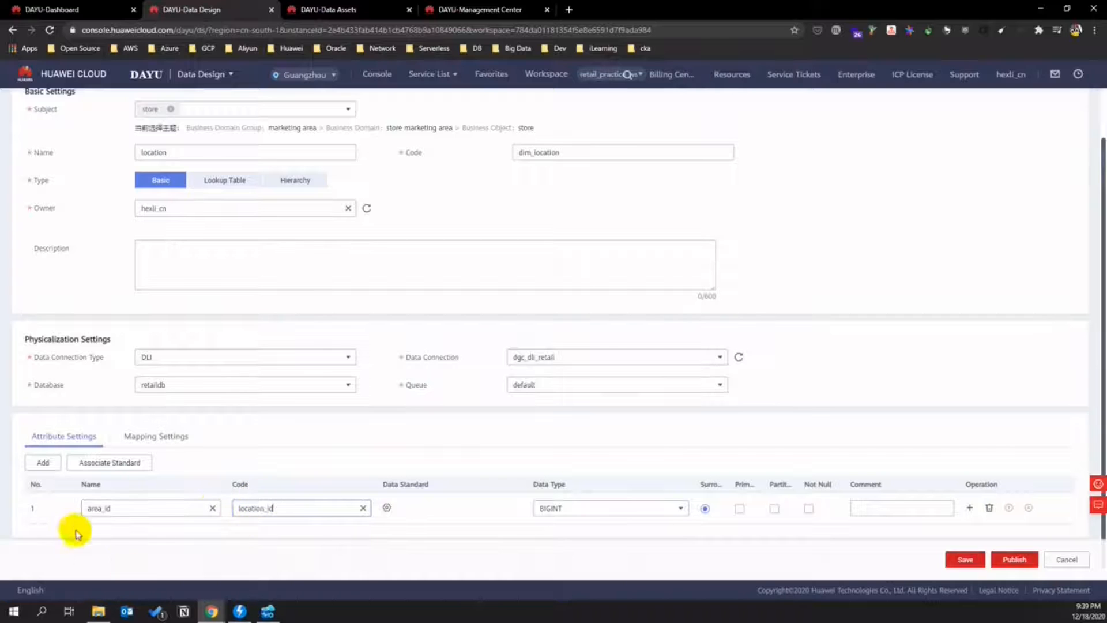
- Add a province attribute with a location_ code
{"action": "left_click", "coordinate": [41, 463]}
{"action": "scroll", "coordinate": [242, 435], "scroll_direction": "down", "scroll_amount": 1}
{"action": "left_click", "coordinate": [89, 507]}
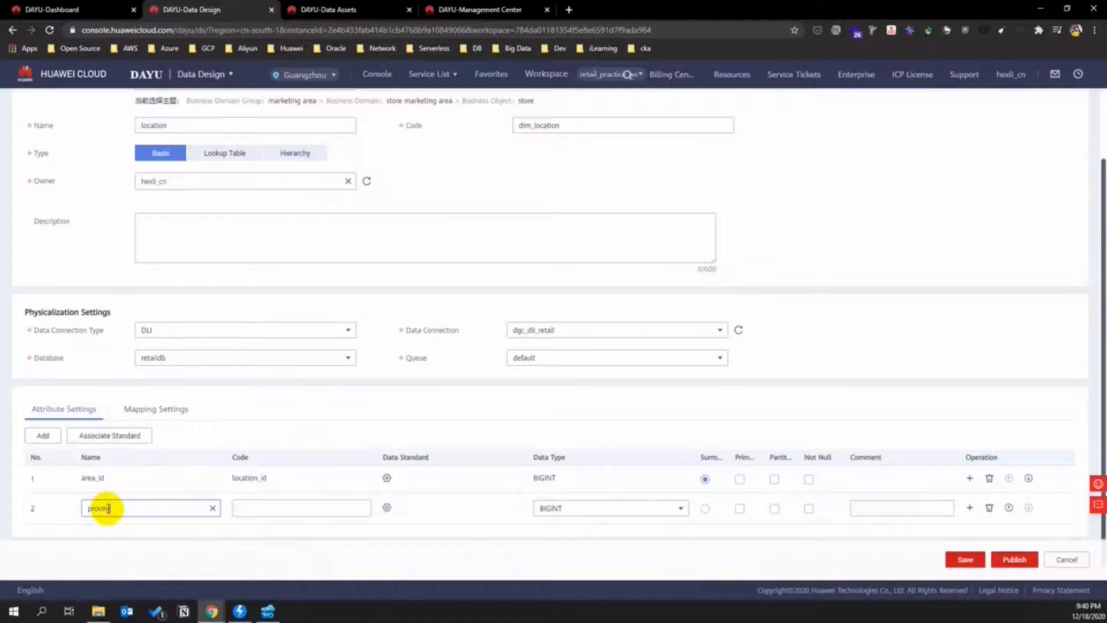
{"action": "left_click", "coordinate": [245, 507]}
{"action": "type", "text": "province"}
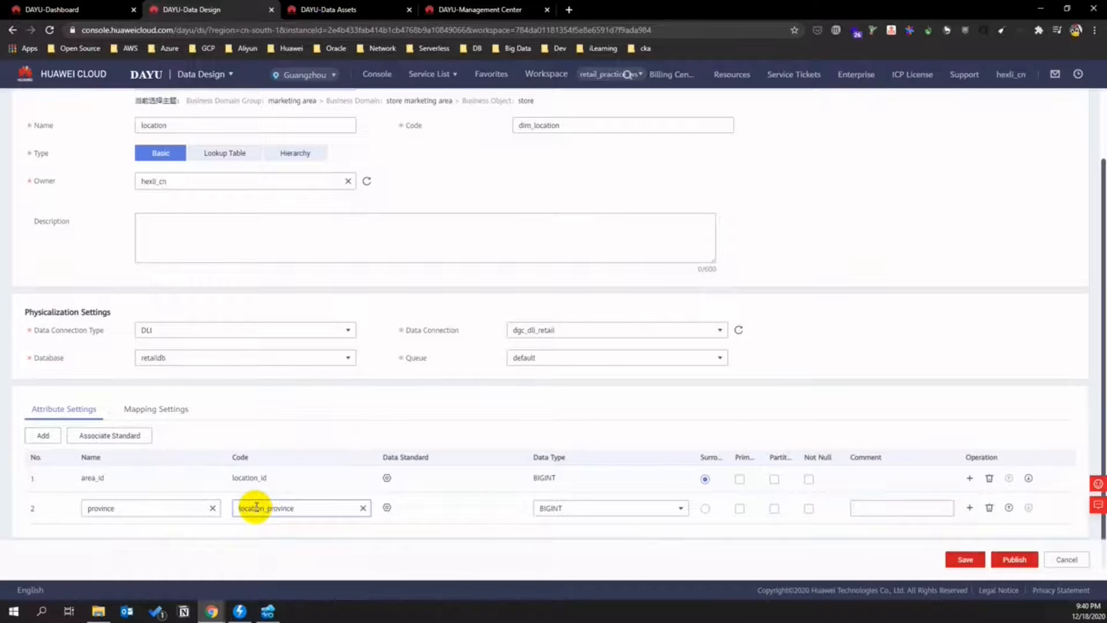
{"action": "type", "text": "location_"}
- Add a city attribute with a city code
{"action": "left_click", "coordinate": [44, 435]}
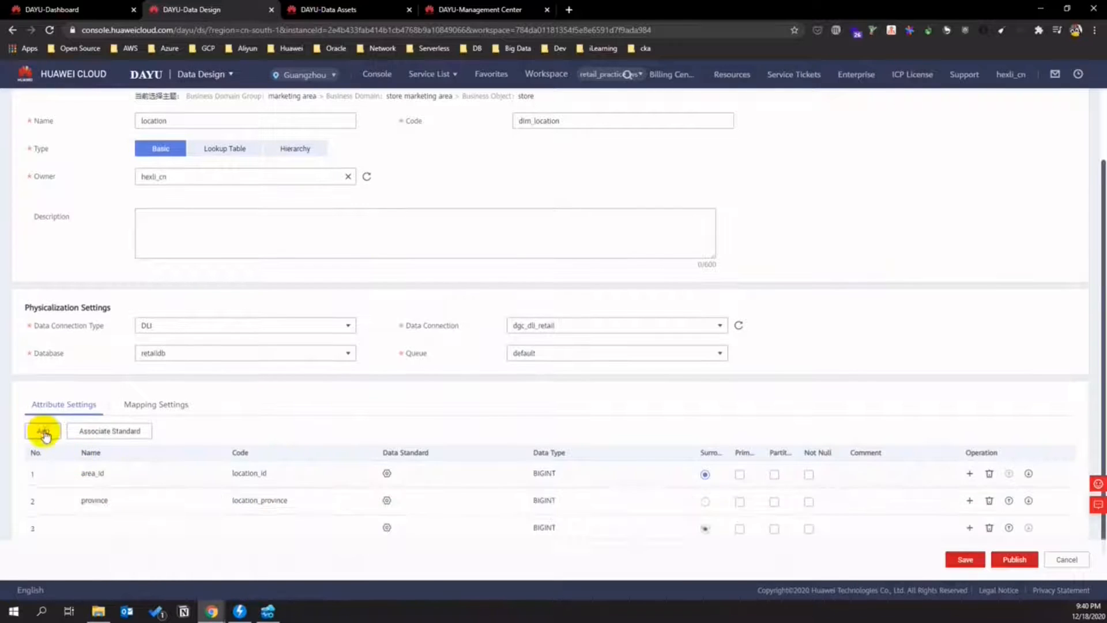
{"action": "scroll", "coordinate": [166, 507], "scroll_direction": "down", "scroll_amount": 1}
{"action": "left_click", "coordinate": [105, 504]}
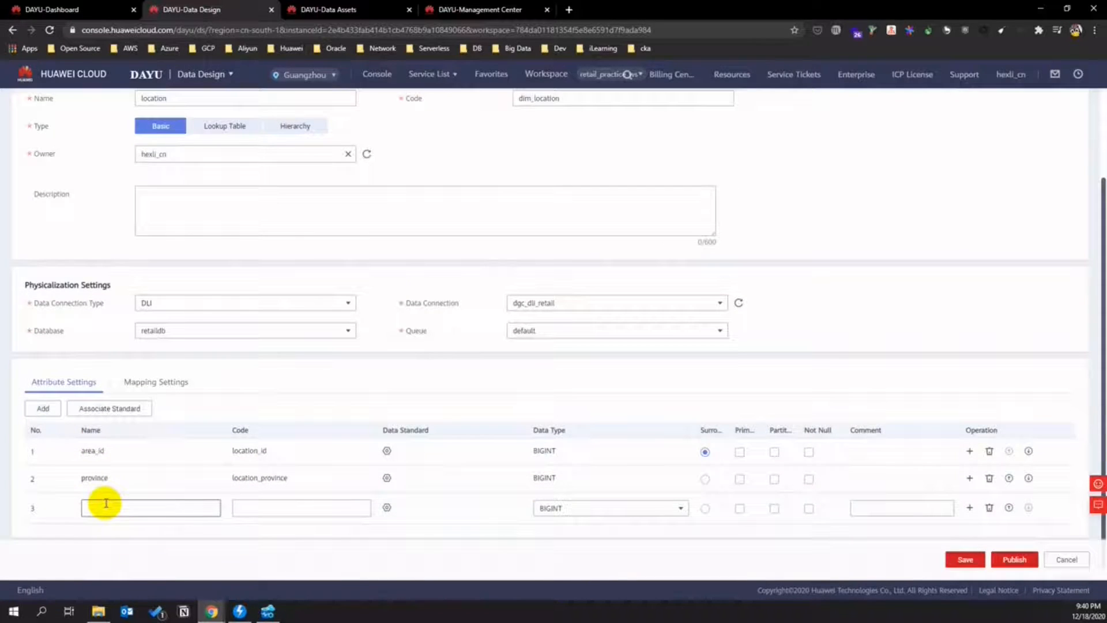
{"action": "left_click", "coordinate": [101, 508]}
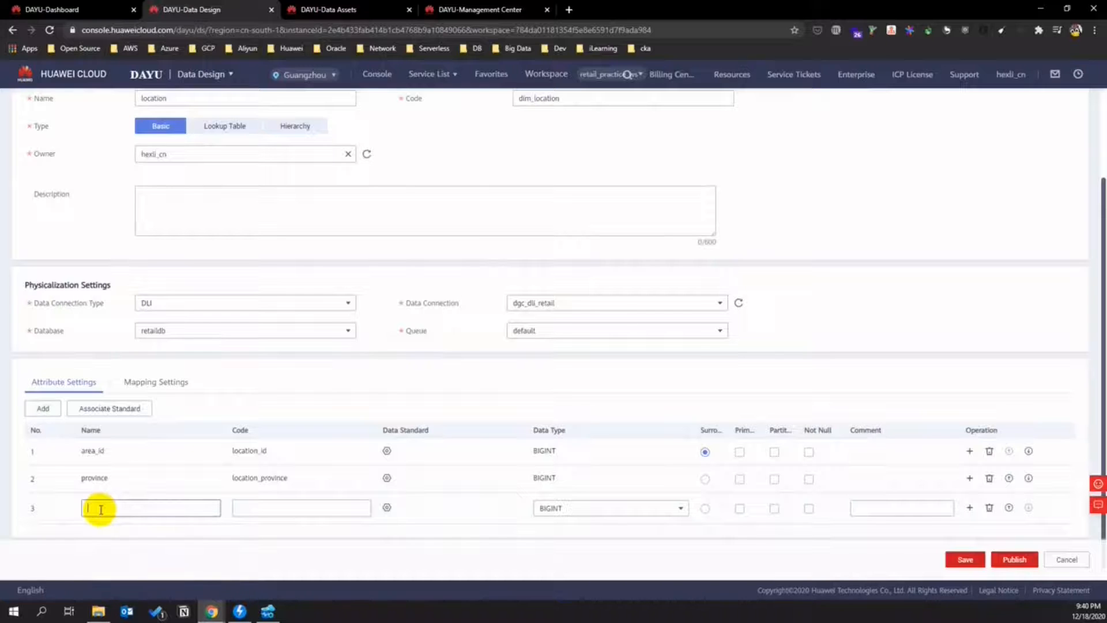
{"action": "type", "text": "city"}
{"action": "left_click", "coordinate": [247, 507]}
{"action": "type", "text": "city"}
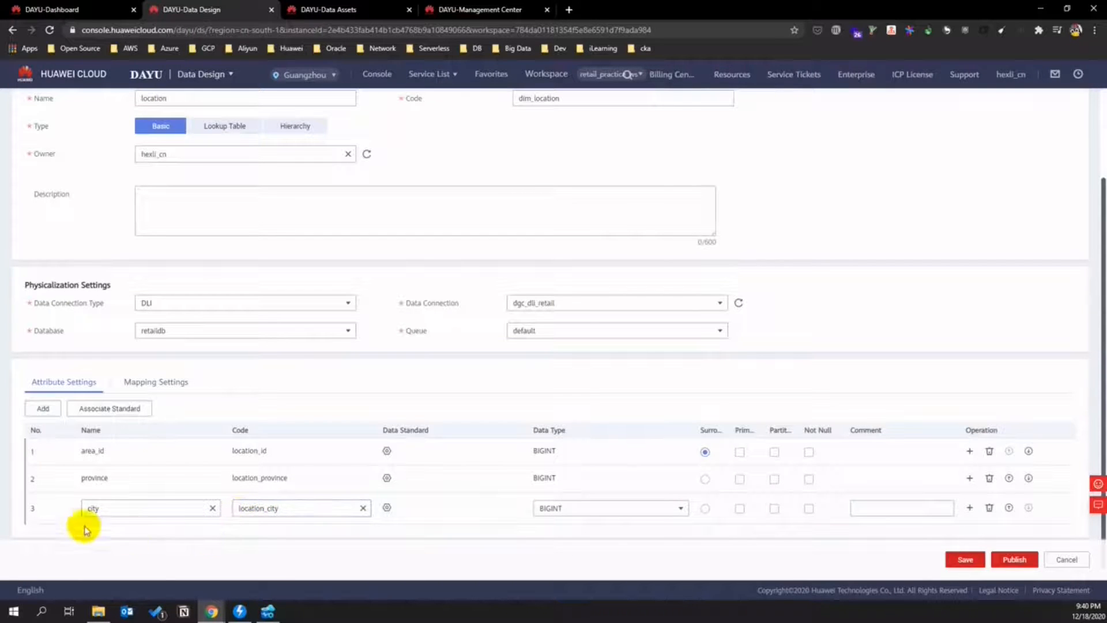
- Add a district attribute with a district code
{"action": "left_click", "coordinate": [41, 410]}
{"action": "left_click", "coordinate": [109, 528]}
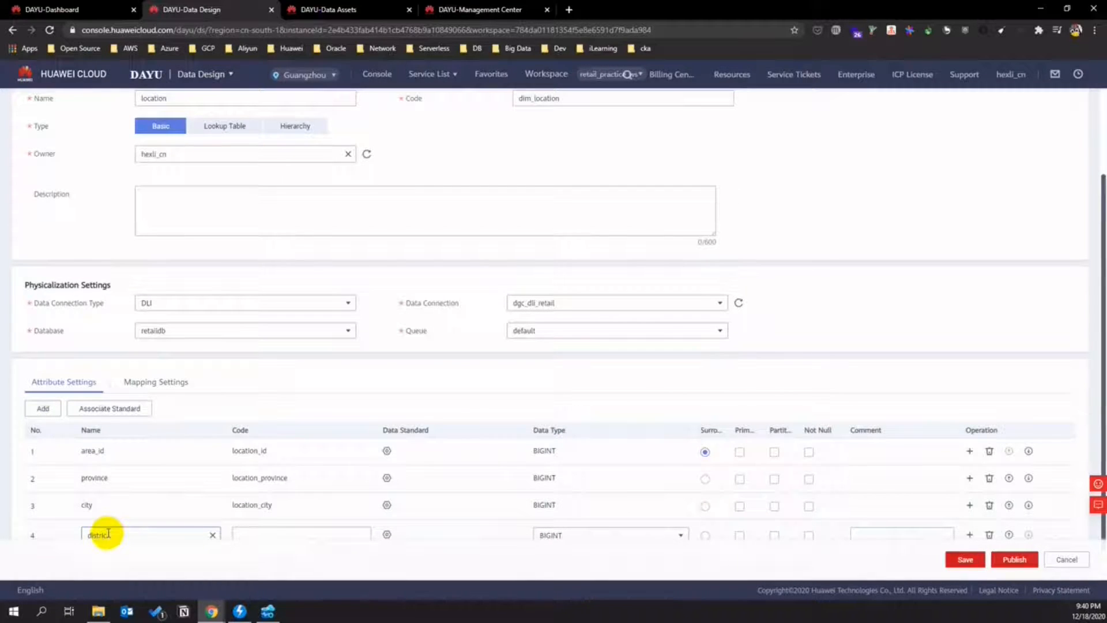
{"action": "scroll", "coordinate": [119, 504], "scroll_direction": "down", "scroll_amount": 1}
{"action": "left_click", "coordinate": [256, 506]}
{"action": "type", "text": "district"}
{"action": "left_click", "coordinate": [240, 503]}
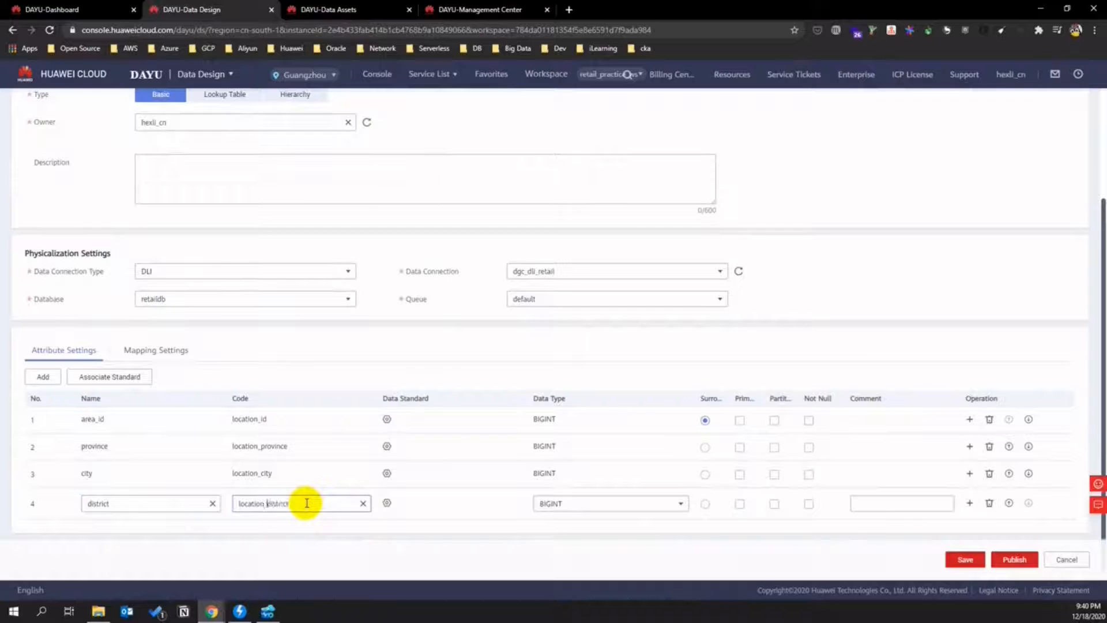
- Add a CBD attribute coded location_base and recode district as location_zone
{"action": "left_click", "coordinate": [48, 382]}
{"action": "scroll", "coordinate": [111, 487], "scroll_direction": "down", "scroll_amount": 1}
{"action": "left_click", "coordinate": [111, 511]}
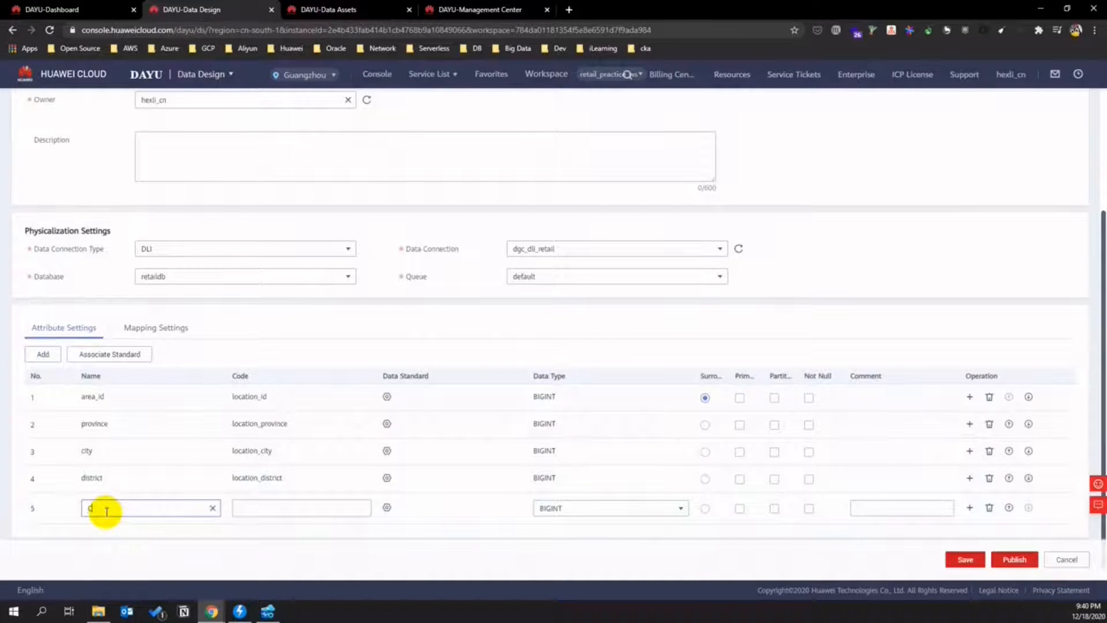
{"action": "type", "text": "CBD"}
{"action": "left_click", "coordinate": [237, 509]}
{"action": "type", "text": "CBD"}
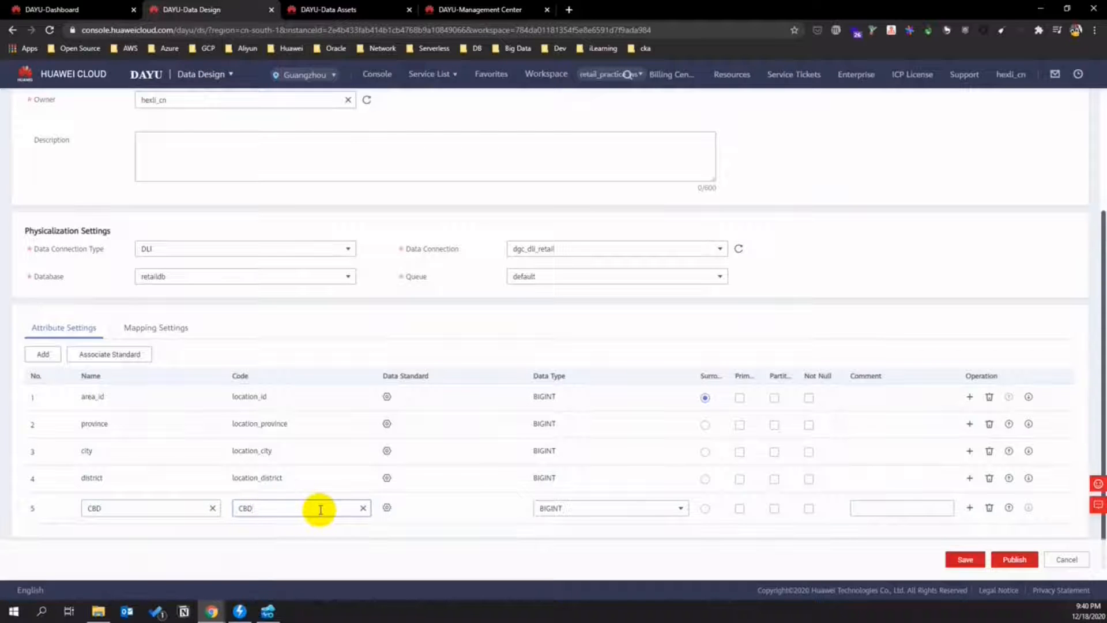
{"action": "left_click_drag", "start_coordinate": [260, 511], "coordinate": [216, 513]}
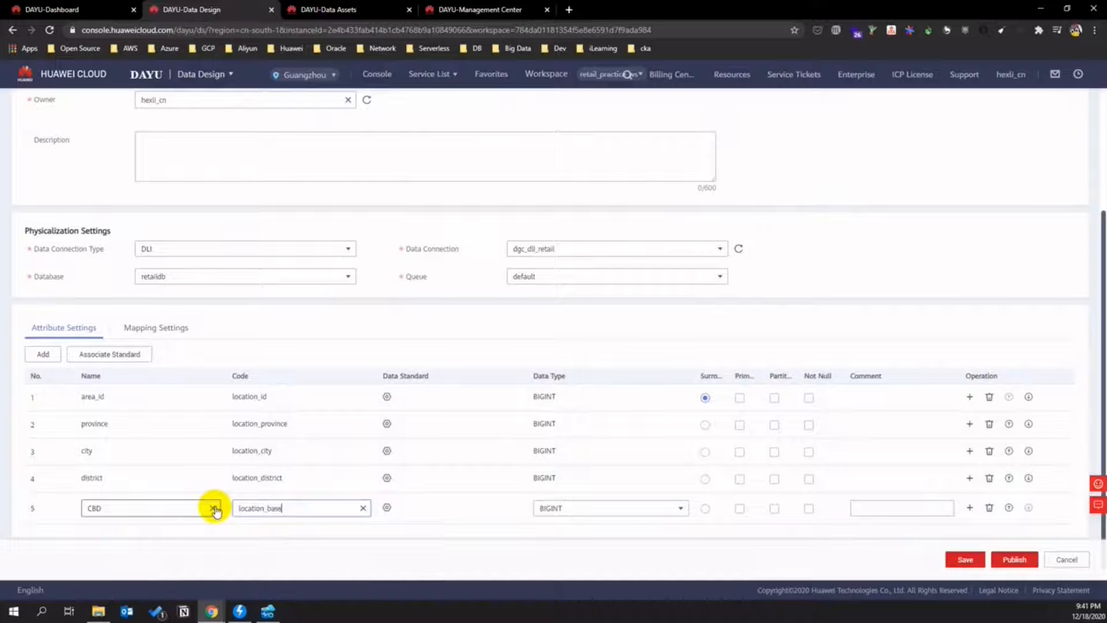
{"action": "left_click", "coordinate": [306, 479]}
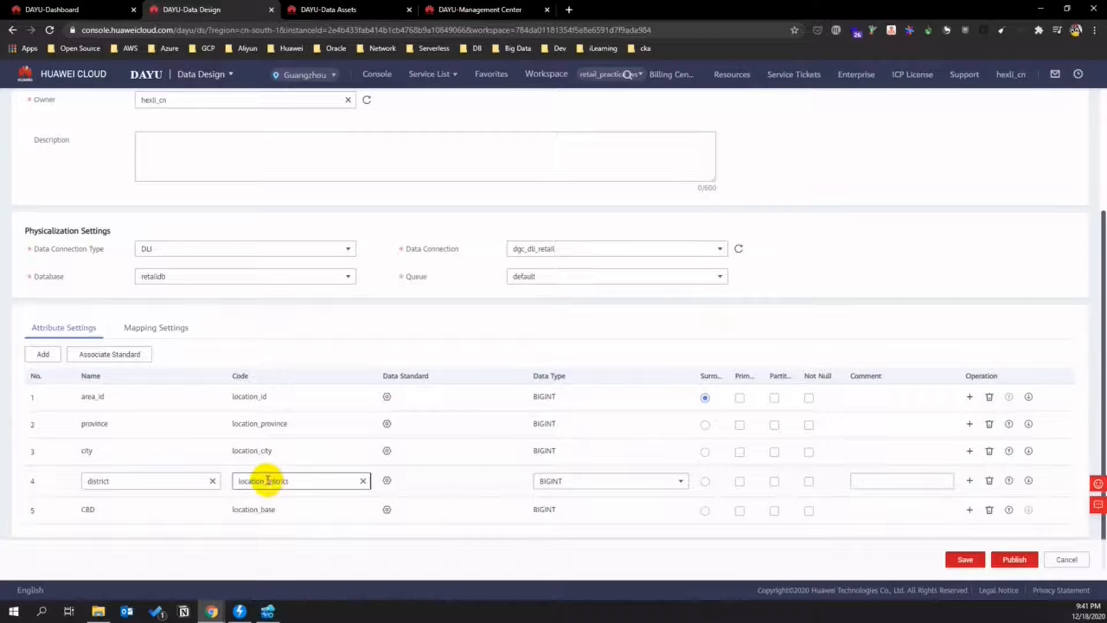
{"action": "left_click_drag", "start_coordinate": [267, 480], "coordinate": [323, 483]}
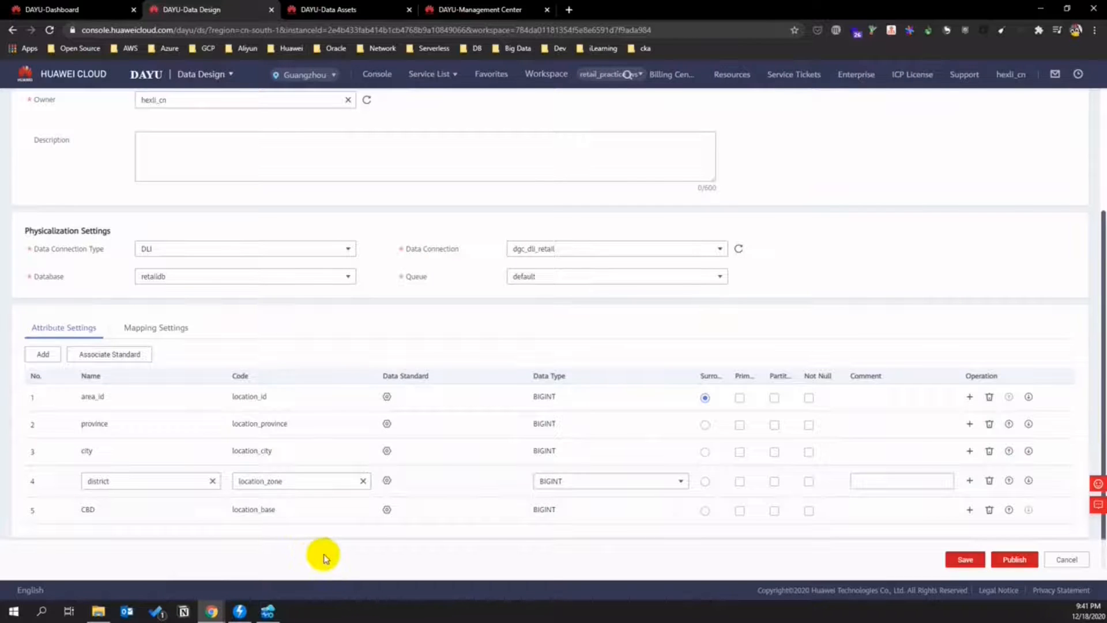
- Change the area_id and province attributes to STRING
{"action": "left_click", "coordinate": [582, 405]}
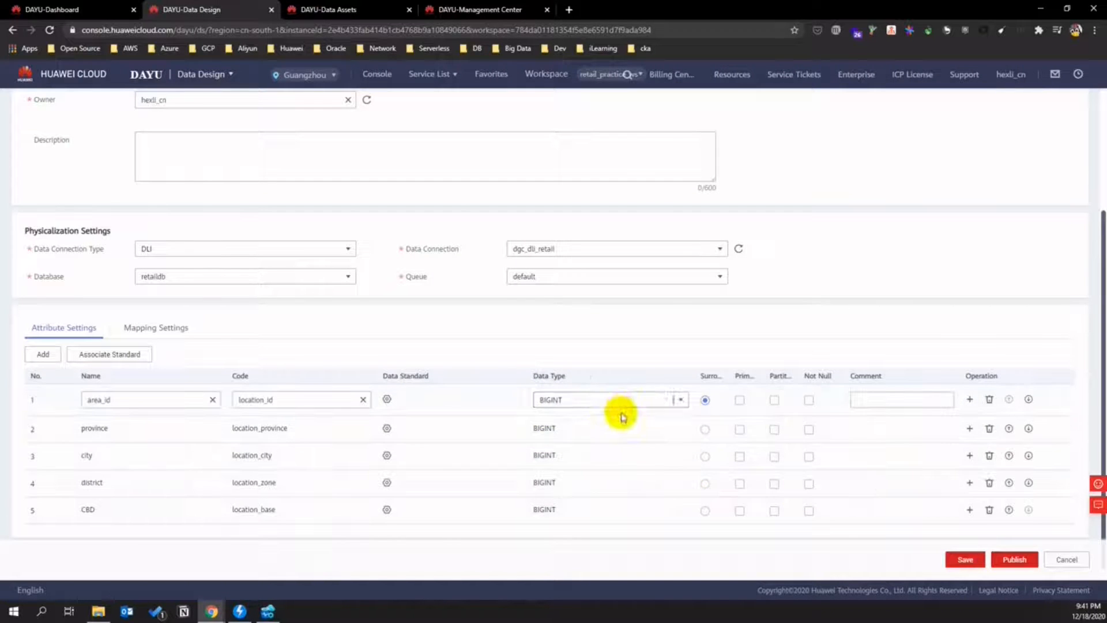
{"action": "left_click", "coordinate": [681, 400]}
{"action": "left_click", "coordinate": [639, 402]}
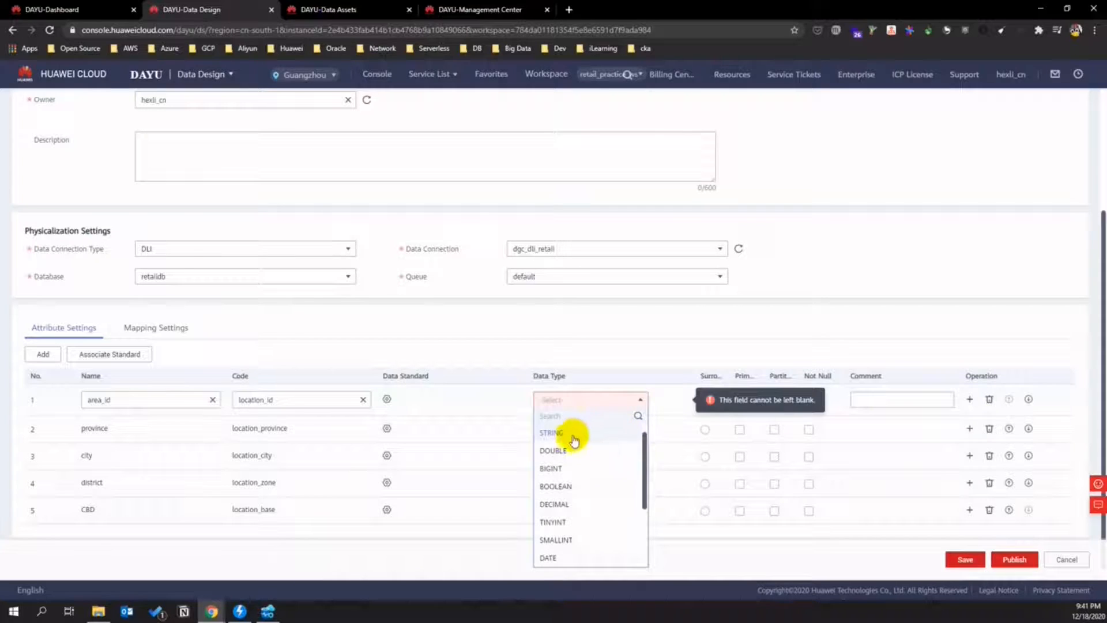
{"action": "left_click", "coordinate": [573, 434]}
{"action": "left_click", "coordinate": [610, 427]}
{"action": "left_click", "coordinate": [679, 427]}
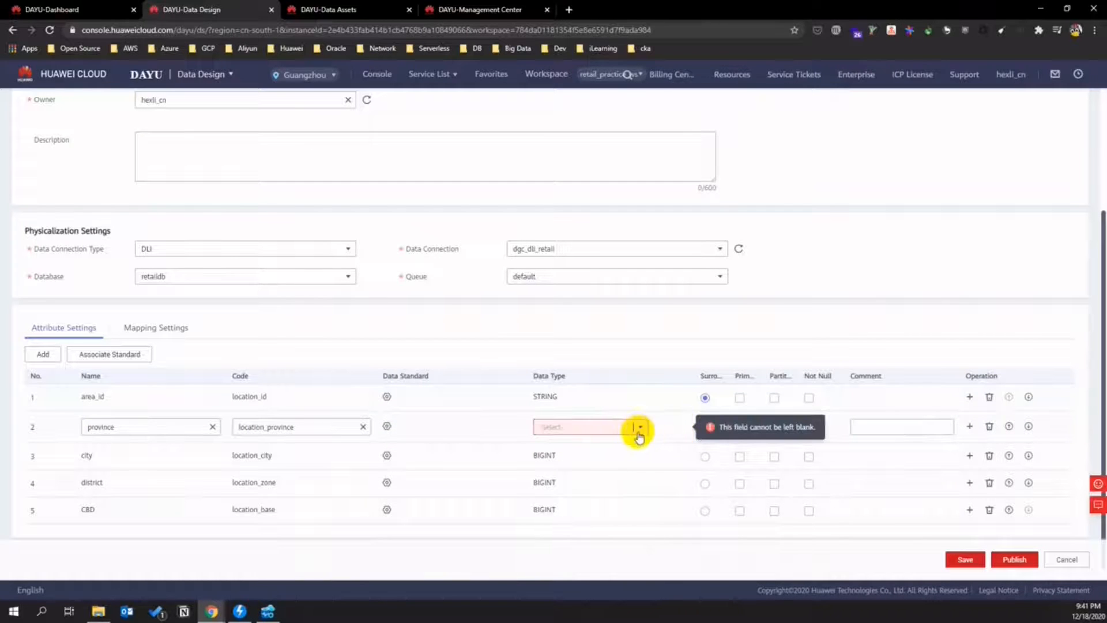
{"action": "left_click", "coordinate": [639, 429]}
{"action": "left_click", "coordinate": [555, 459]}
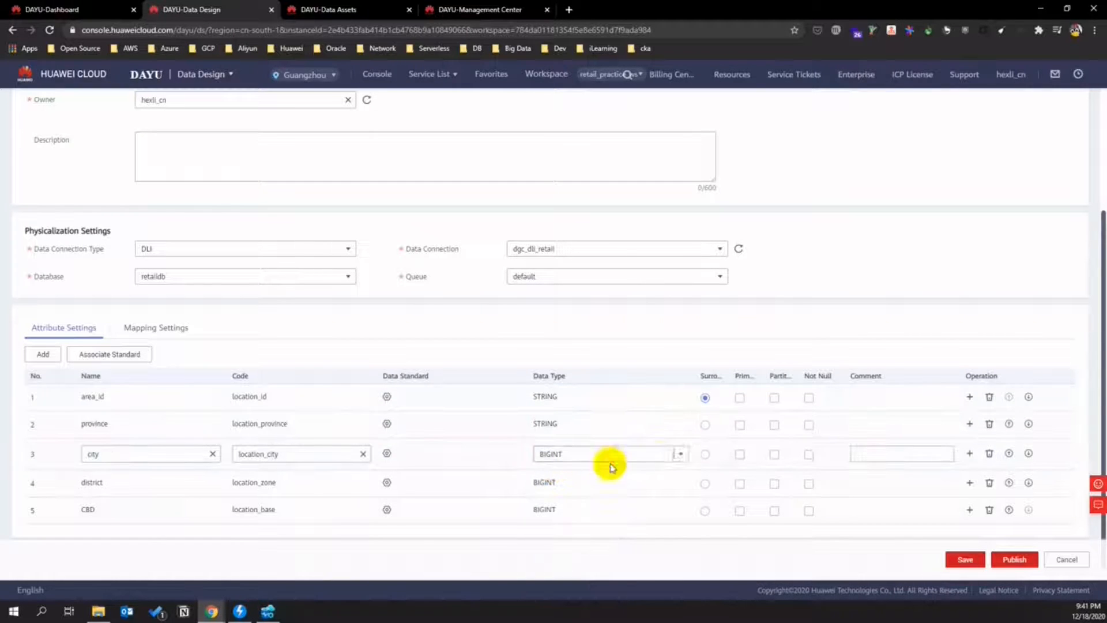
- Change the city, district and CBD attributes to STRING
{"action": "left_click", "coordinate": [679, 453]}
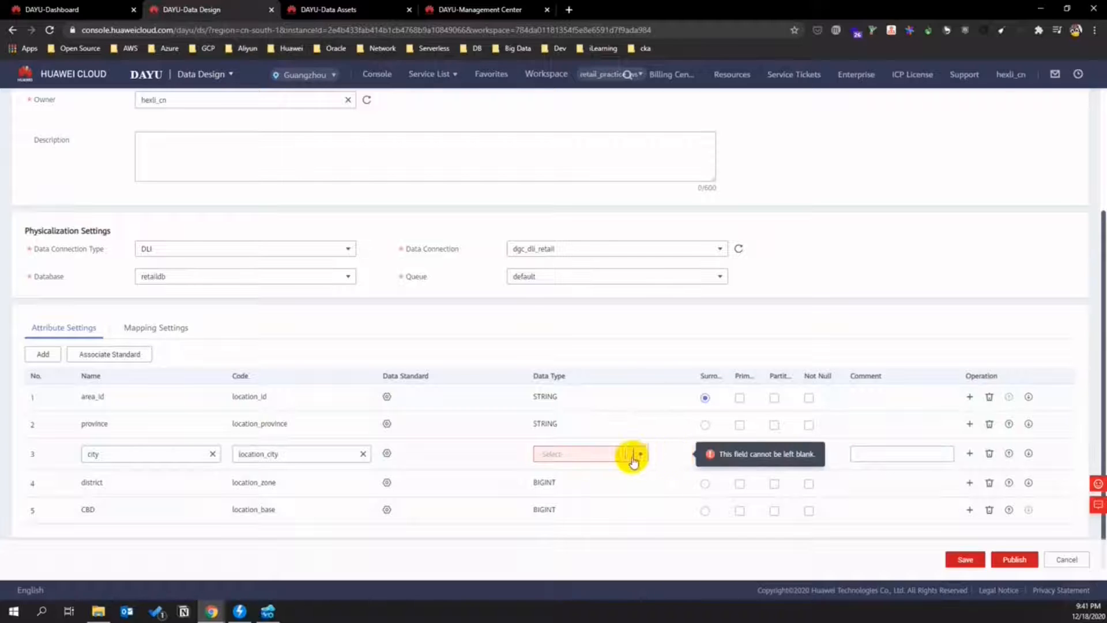
{"action": "left_click", "coordinate": [633, 459]}
{"action": "left_click", "coordinate": [553, 315]}
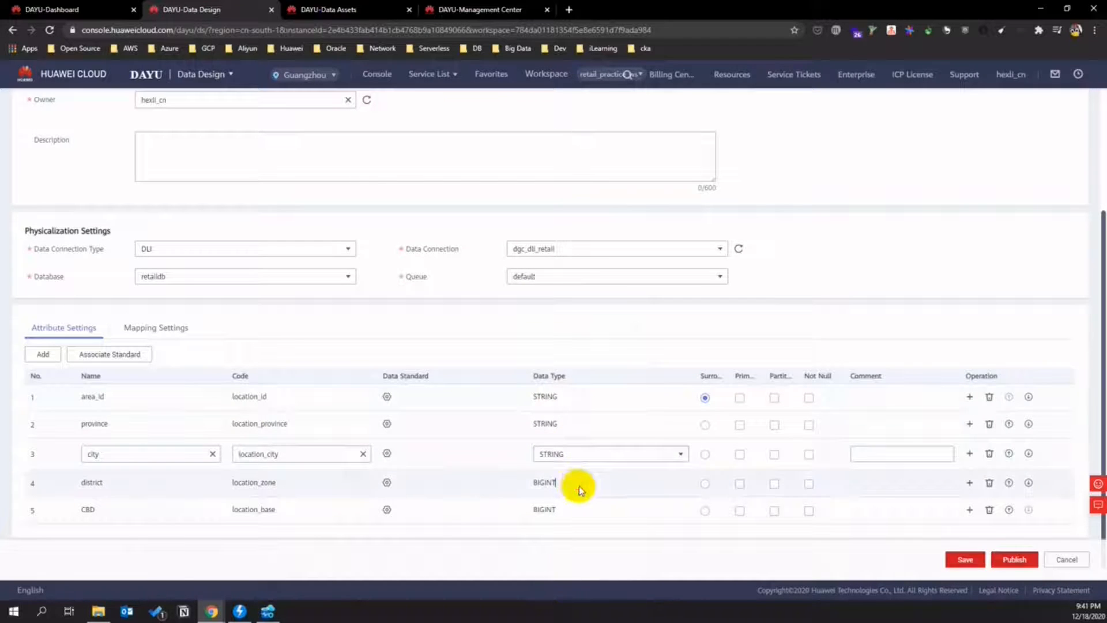
{"action": "left_click", "coordinate": [579, 488]}
{"action": "left_click", "coordinate": [616, 482]}
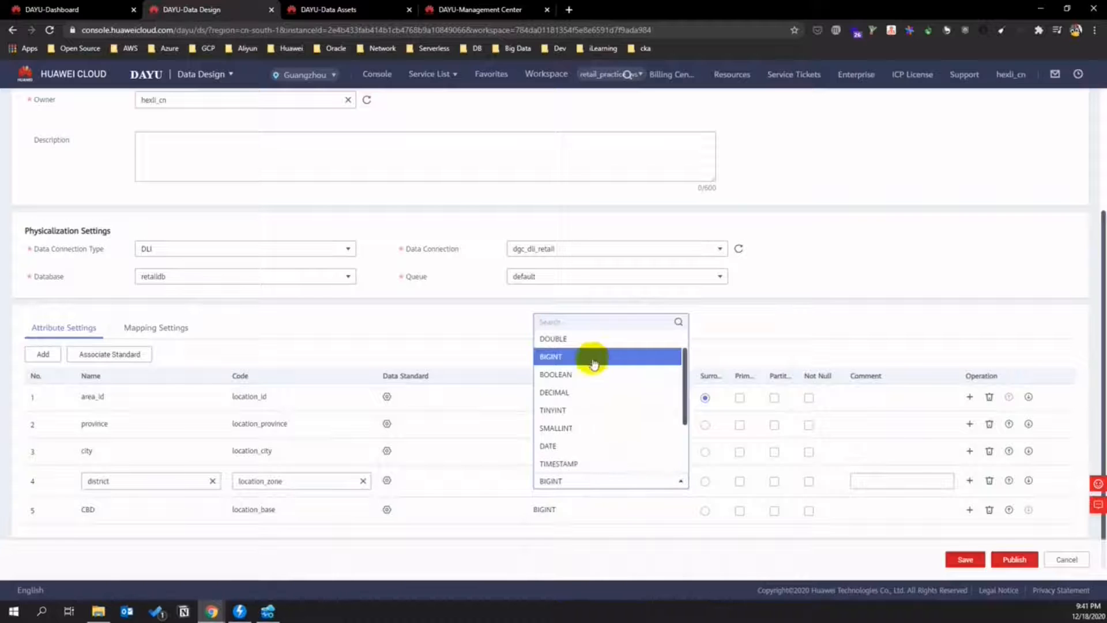
{"action": "scroll", "coordinate": [581, 376], "scroll_direction": "up", "scroll_amount": 1}
{"action": "left_click", "coordinate": [562, 340]}
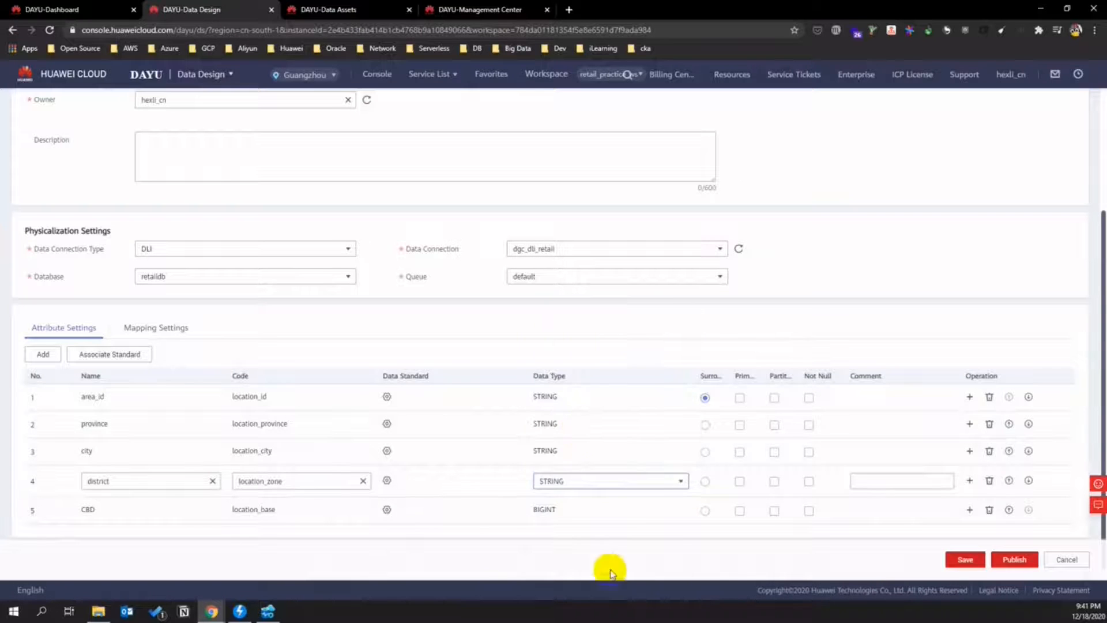
{"action": "left_click", "coordinate": [573, 515]}
{"action": "left_click", "coordinate": [575, 509]}
{"action": "scroll", "coordinate": [586, 400], "scroll_direction": "up", "scroll_amount": 1}
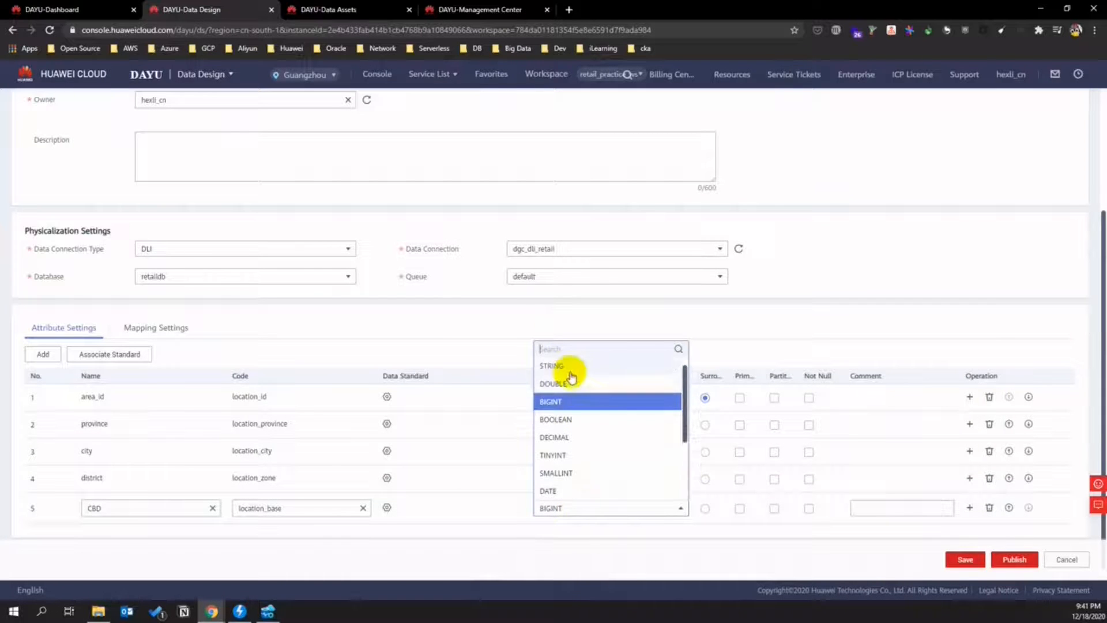
{"action": "left_click", "coordinate": [568, 369]}
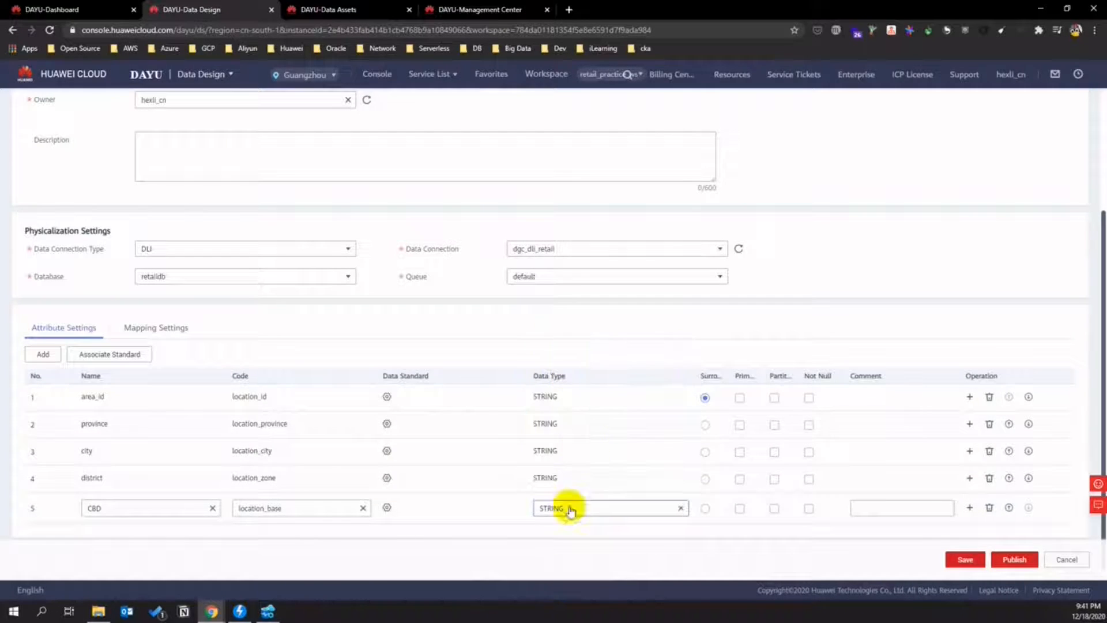
- Publish location with auto-review, then view its created table from Dimension Tables
{"action": "left_click", "coordinate": [1013, 561]}
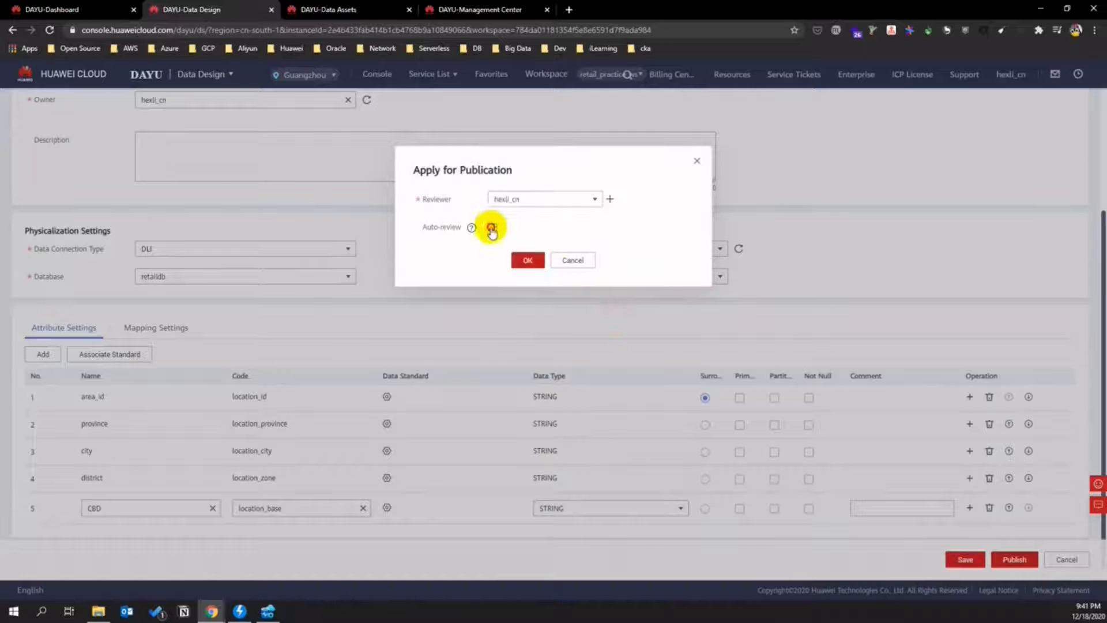
{"action": "left_click", "coordinate": [492, 228]}
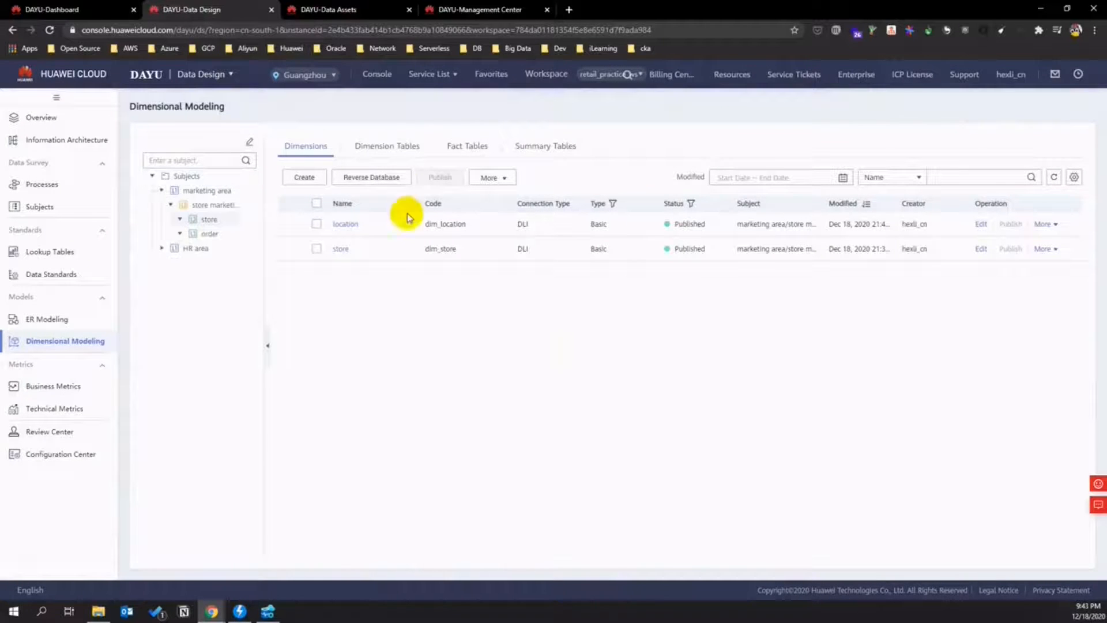
{"action": "left_click", "coordinate": [383, 149]}
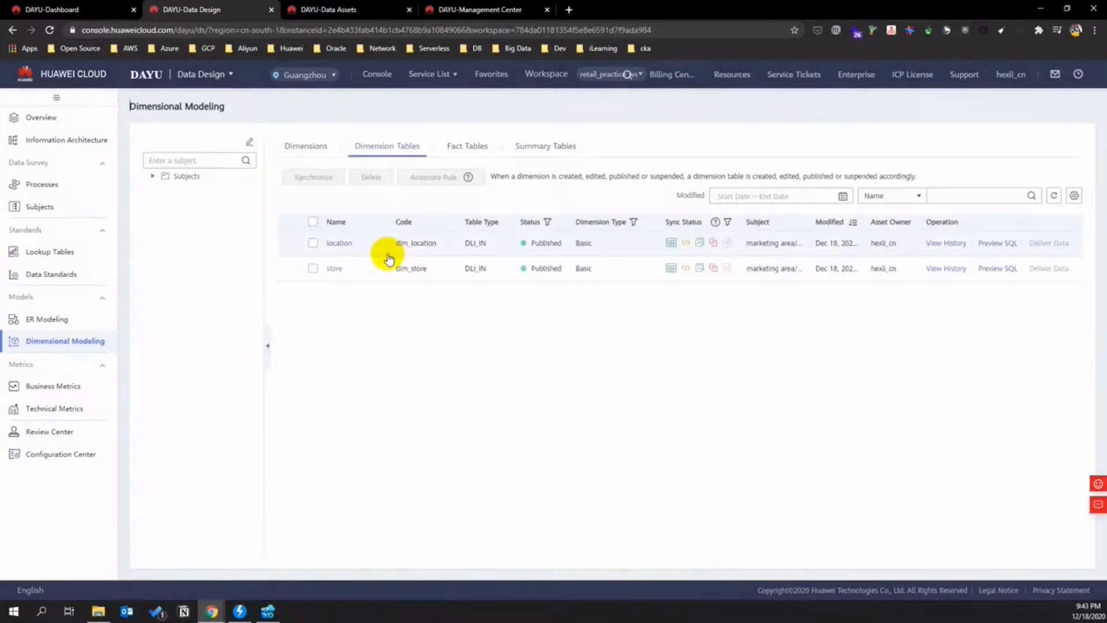
{"action": "mouse_move", "coordinate": [672, 245]}
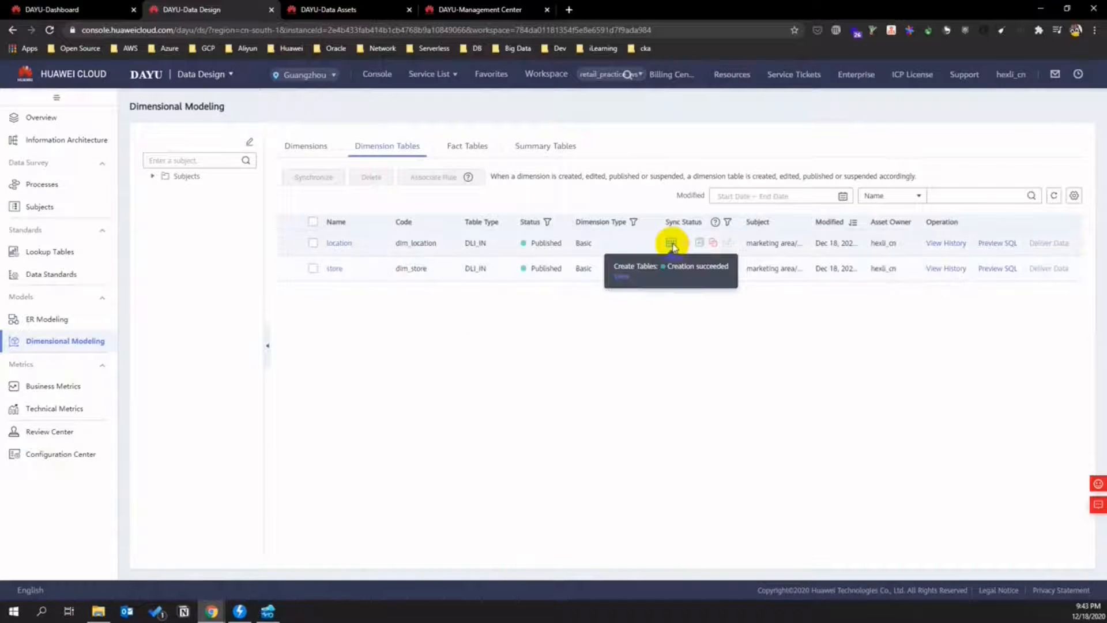
{"action": "left_click", "coordinate": [626, 280]}
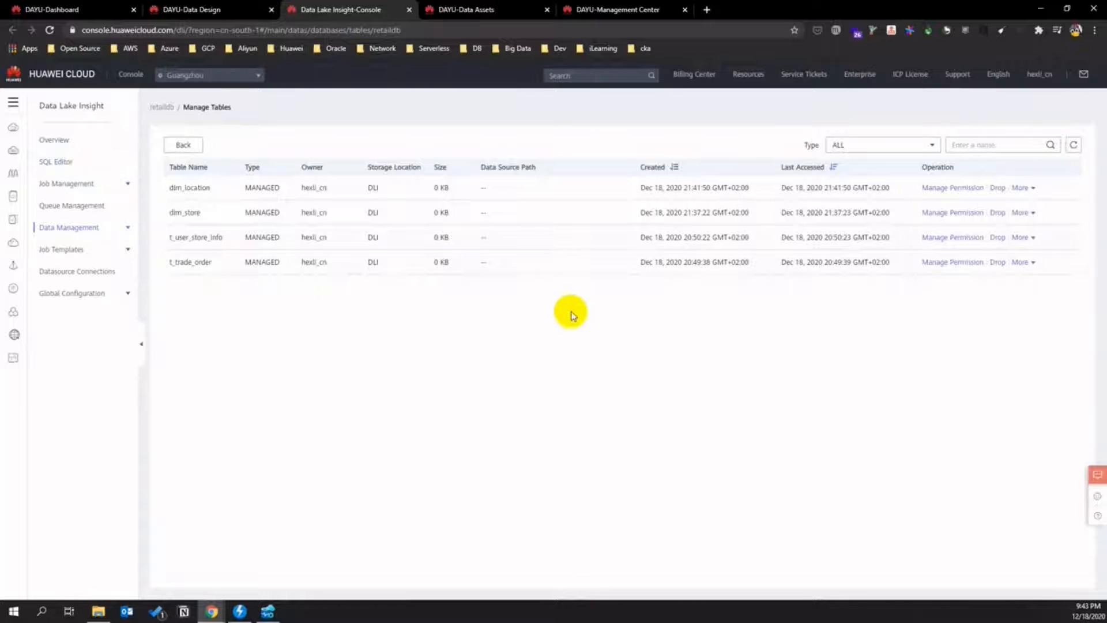
- Expand retaildb in the SQL Editor to list its four tables, then return to DAYU Management Center
{"action": "left_click", "coordinate": [63, 162]}
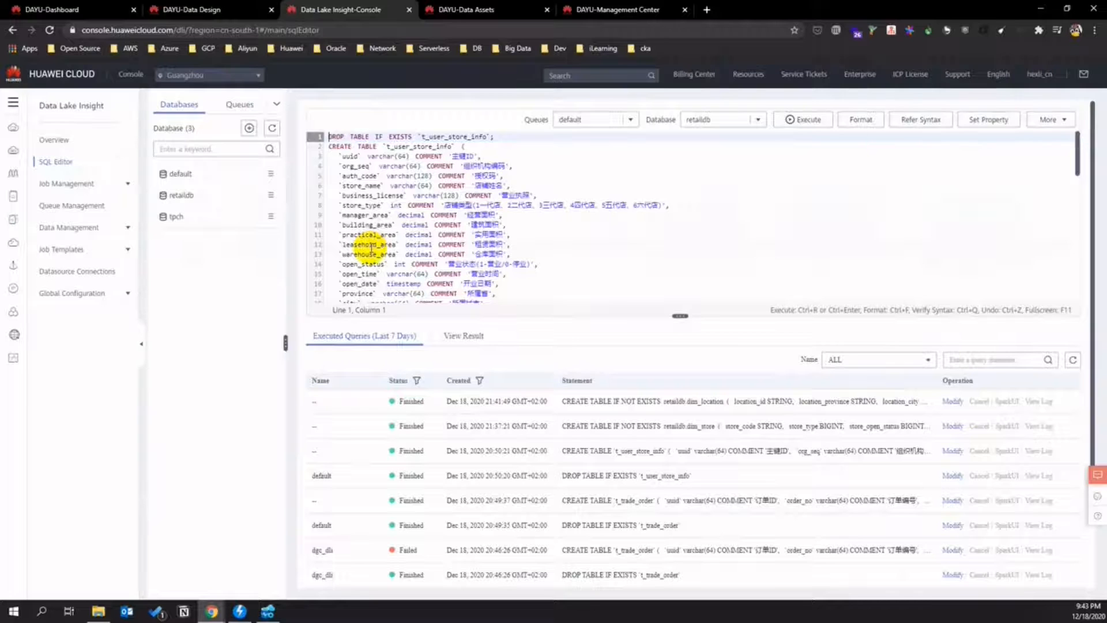
{"action": "right_click", "coordinate": [504, 199]}
{"action": "left_click", "coordinate": [567, 178]}
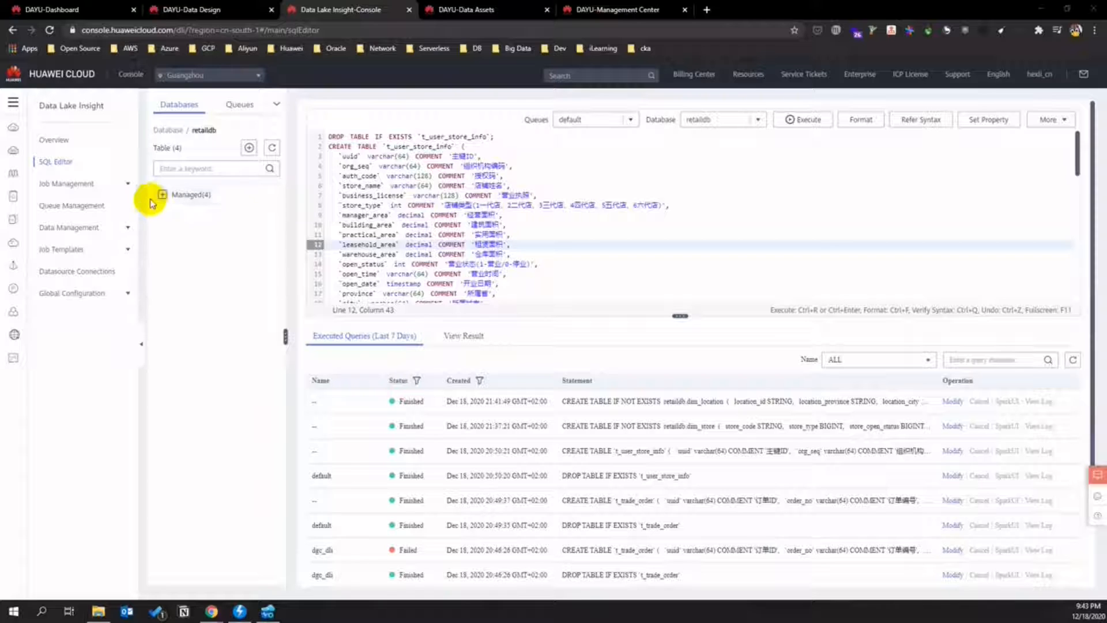
{"action": "left_click", "coordinate": [161, 194]}
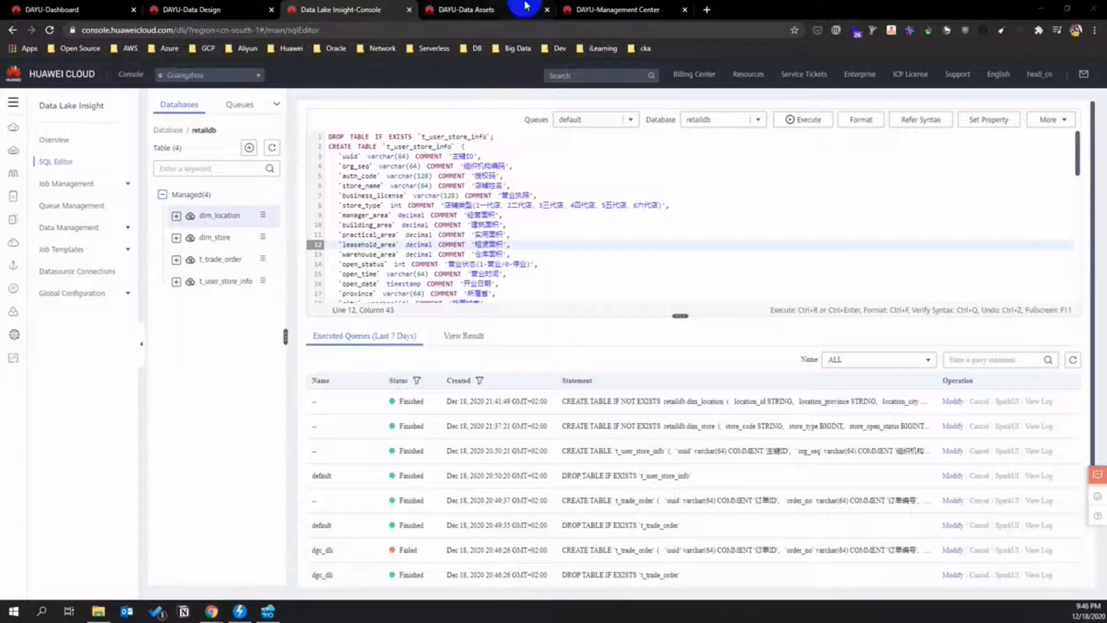
{"action": "left_click", "coordinate": [502, 9]}
{"action": "left_click", "coordinate": [585, 5]}
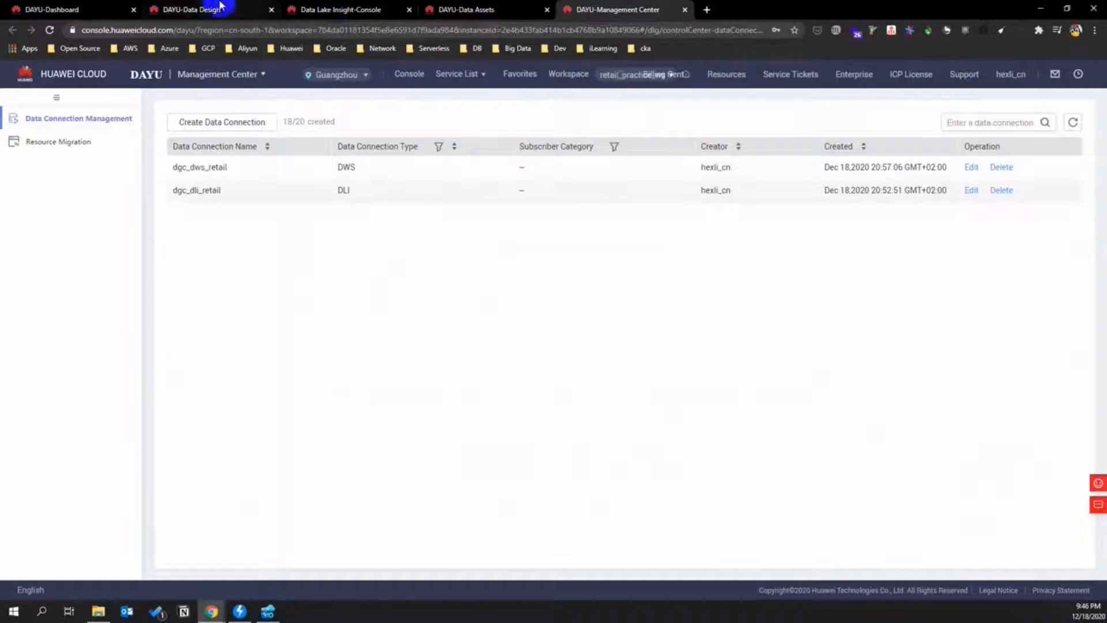
- Start a new fact table in Data Design under the order subject
{"action": "left_click", "coordinate": [199, 8]}
{"action": "mouse_move", "coordinate": [469, 176]}
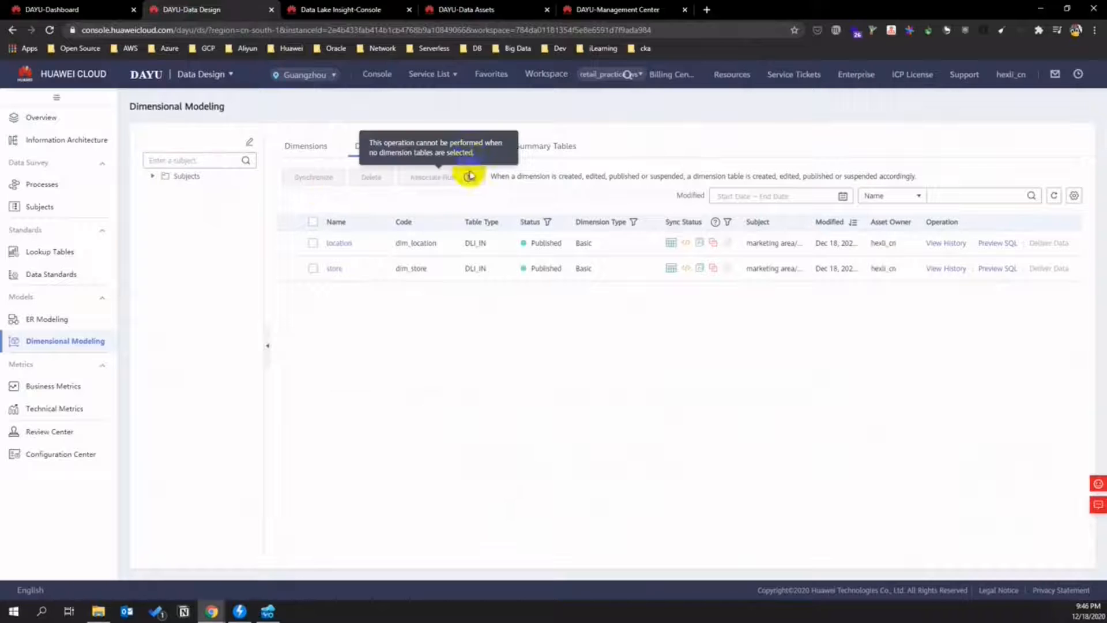
{"action": "left_click", "coordinate": [466, 150]}
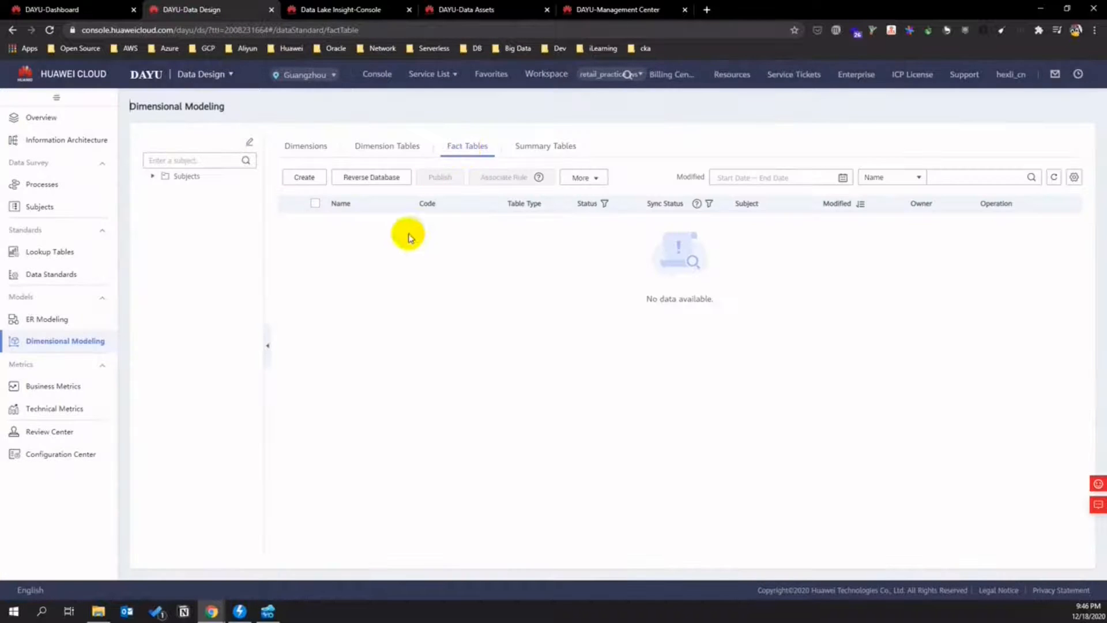
{"action": "left_click", "coordinate": [317, 178]}
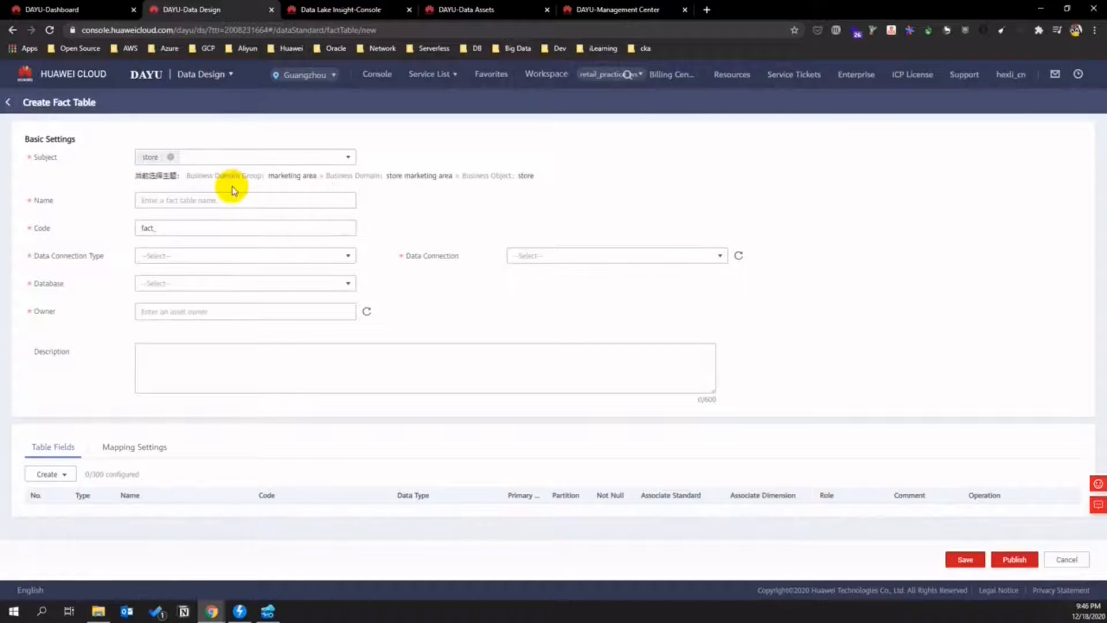
{"action": "left_click", "coordinate": [346, 159]}
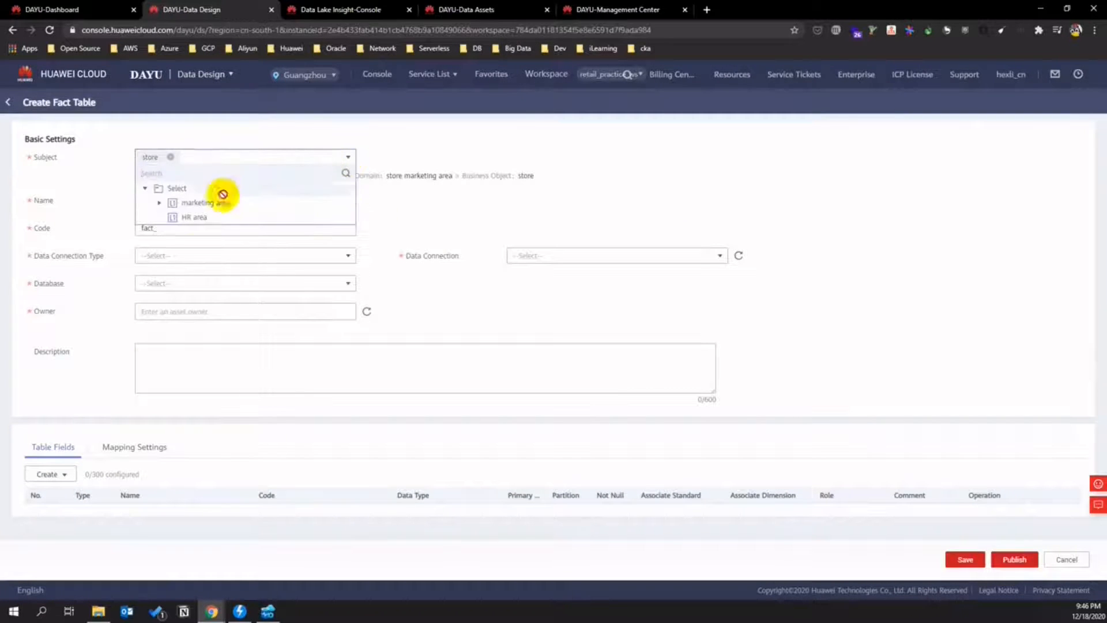
{"action": "left_click", "coordinate": [160, 203]}
{"action": "left_click", "coordinate": [173, 217]}
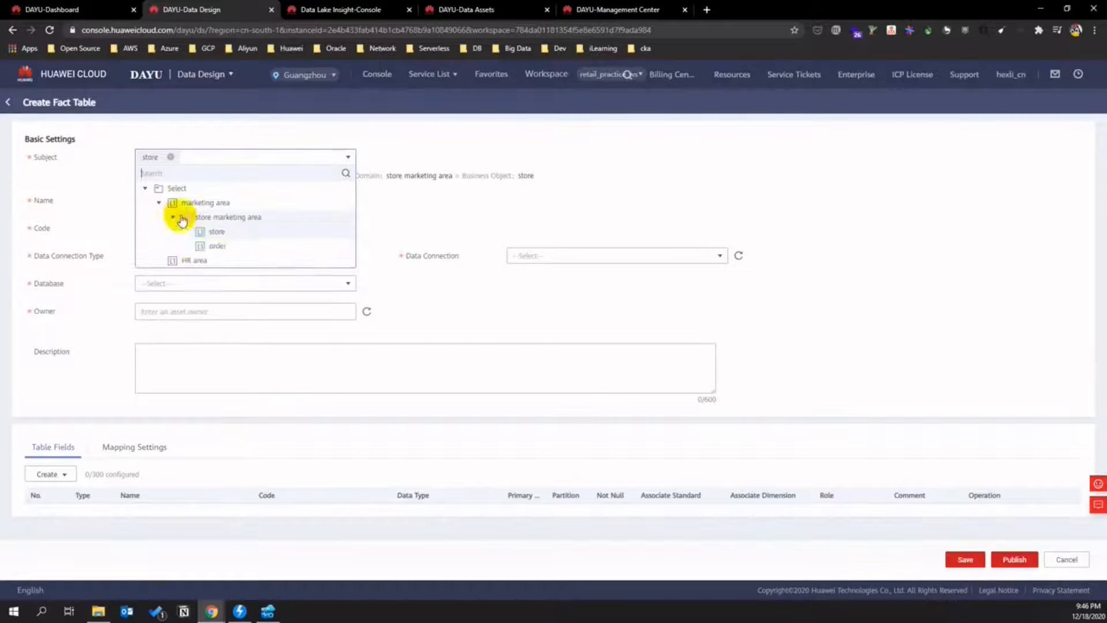
{"action": "left_click", "coordinate": [237, 248]}
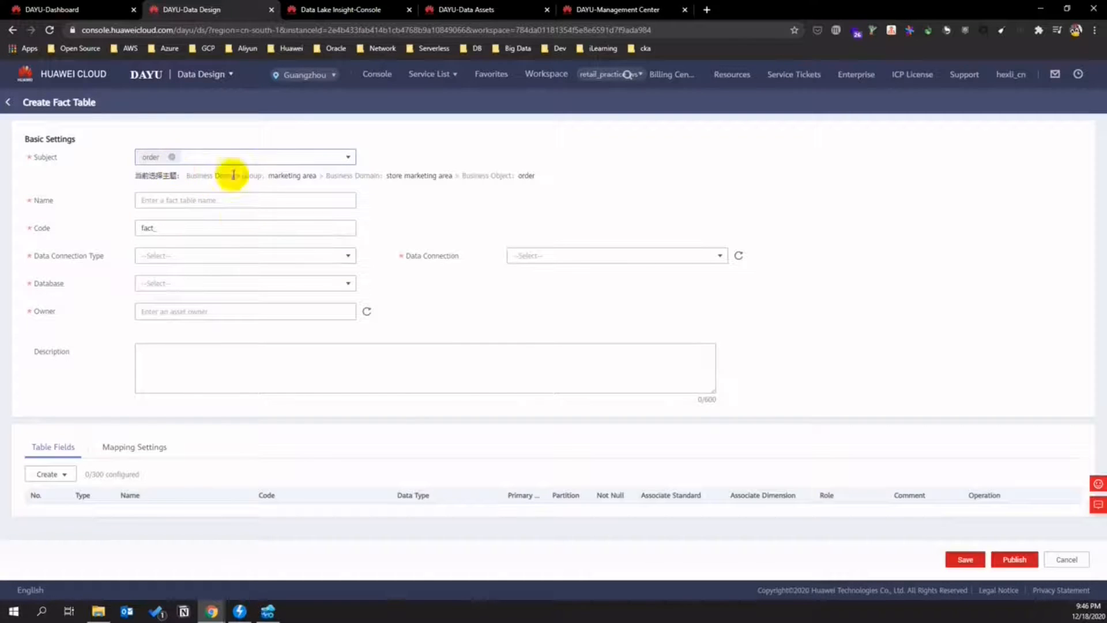
- Name the fact table order_fact_table with code fact_trade_order
{"action": "left_click", "coordinate": [212, 201]}
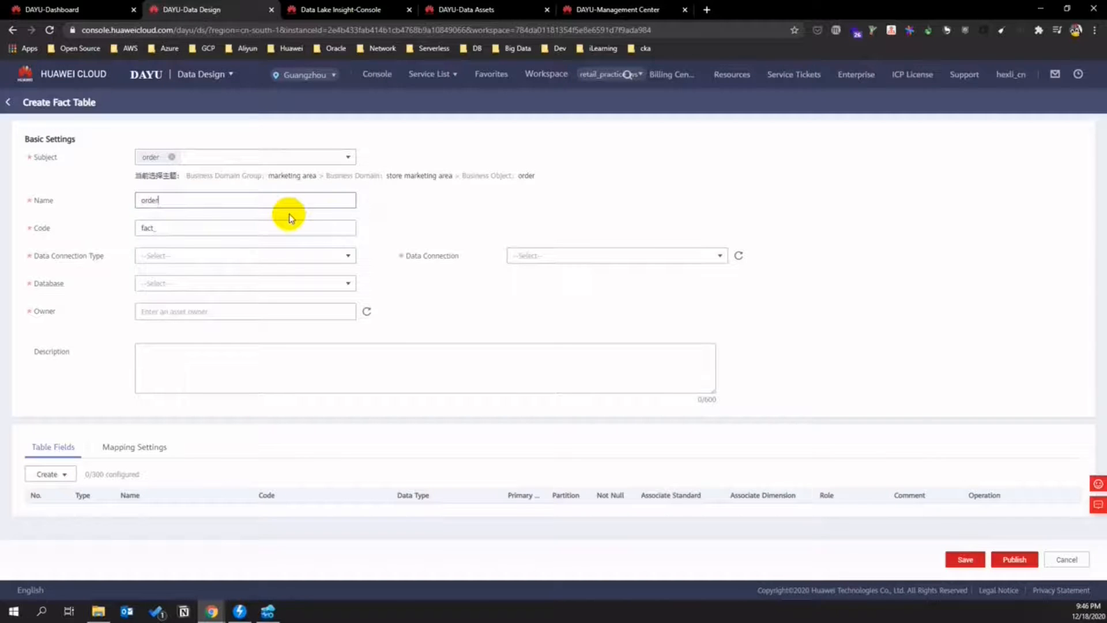
{"action": "type", "text": "order"}
{"action": "left_click", "coordinate": [274, 225]}
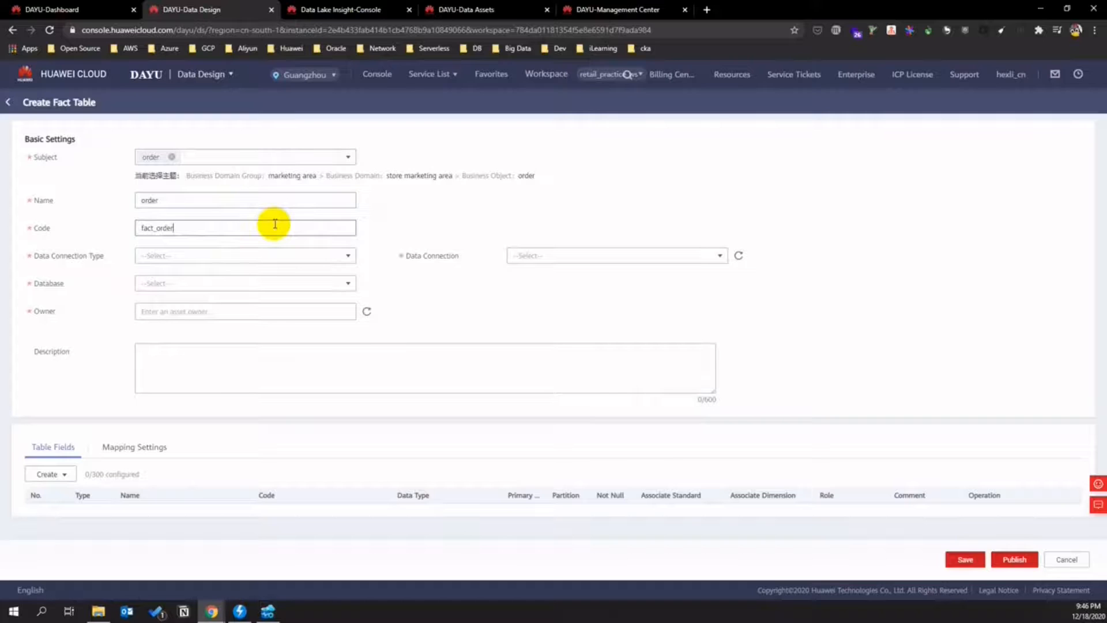
{"action": "left_click", "coordinate": [217, 201]}
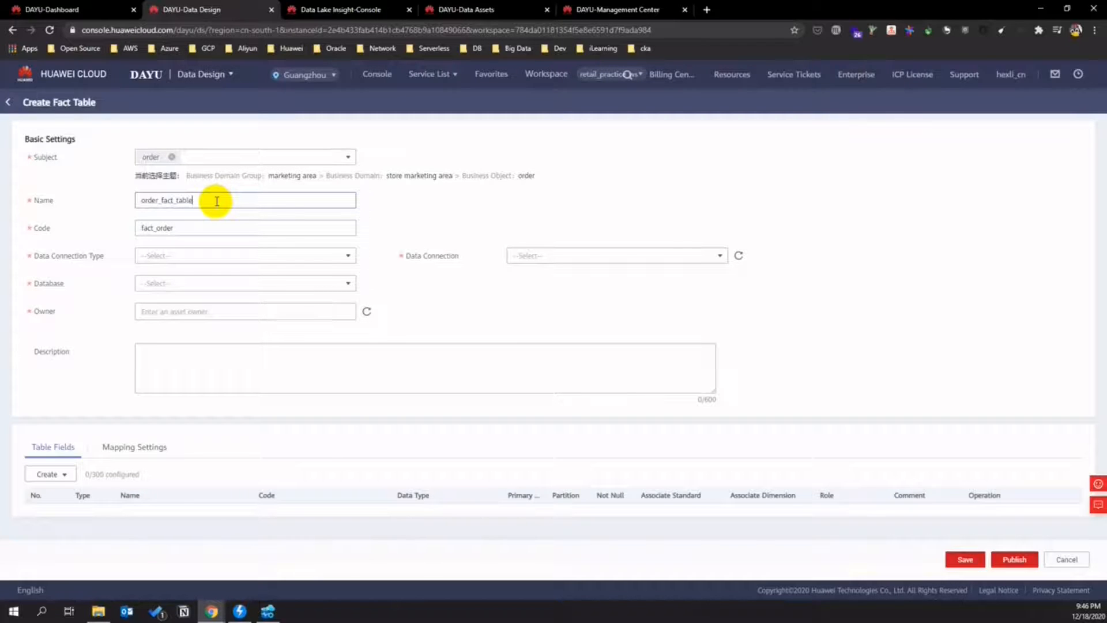
{"action": "left_click", "coordinate": [160, 231]}
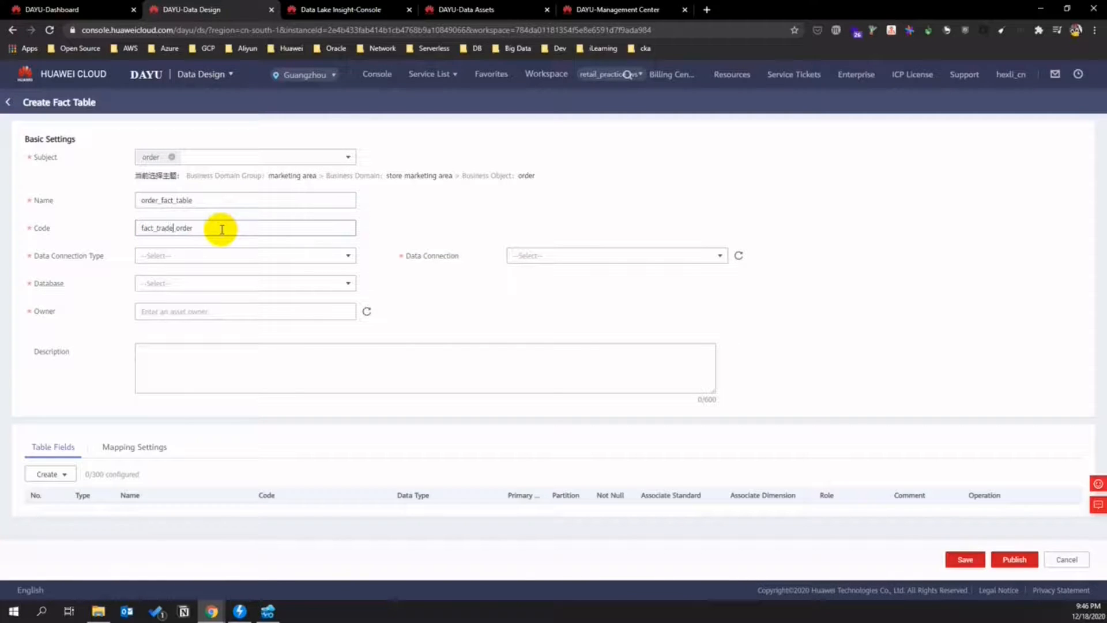
- Store it on DLI database retaildb and set the asset owner
{"action": "left_click", "coordinate": [279, 261]}
{"action": "left_click", "coordinate": [284, 270]}
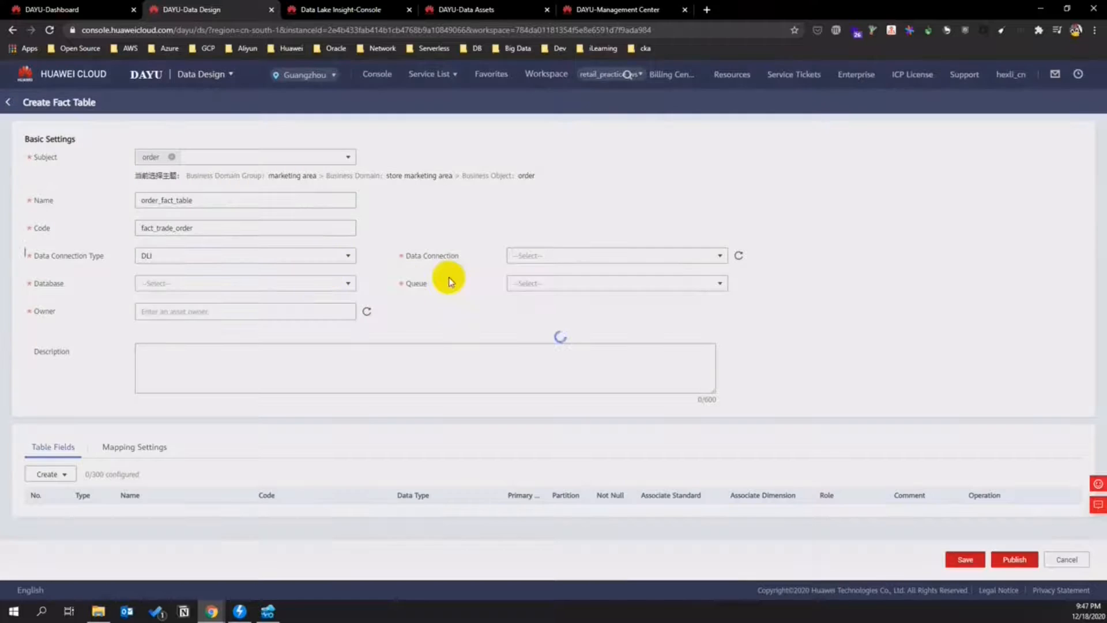
{"action": "left_click", "coordinate": [348, 283]}
{"action": "left_click", "coordinate": [346, 284]}
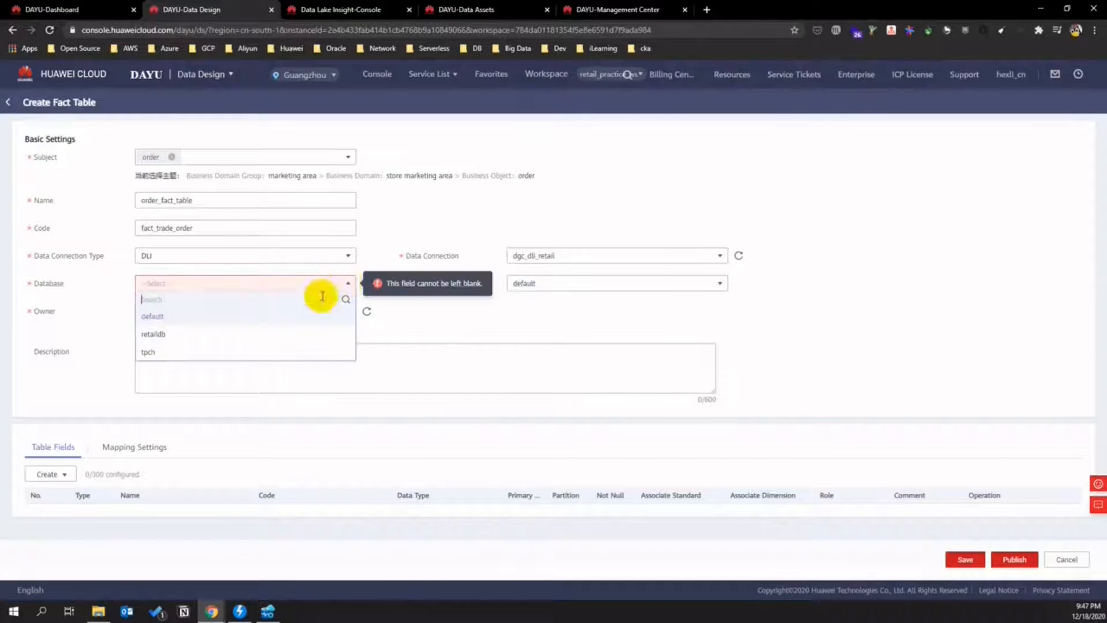
{"action": "left_click", "coordinate": [206, 330]}
{"action": "left_click", "coordinate": [217, 311]}
{"action": "left_click", "coordinate": [193, 326]}
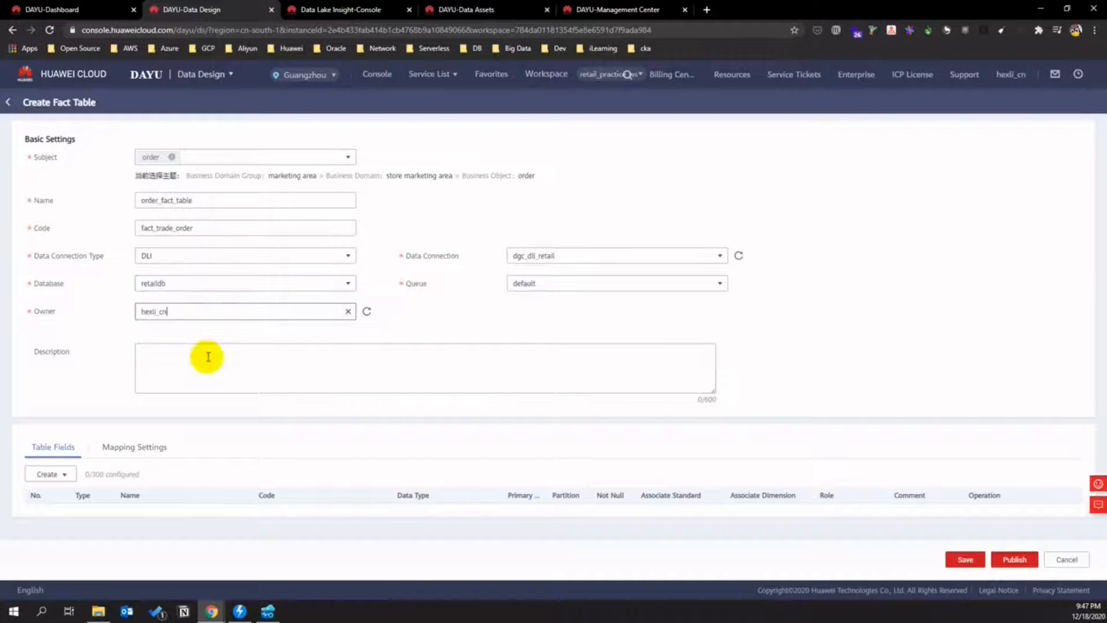
{"action": "left_click", "coordinate": [62, 476]}
{"action": "left_click", "coordinate": [62, 495]}
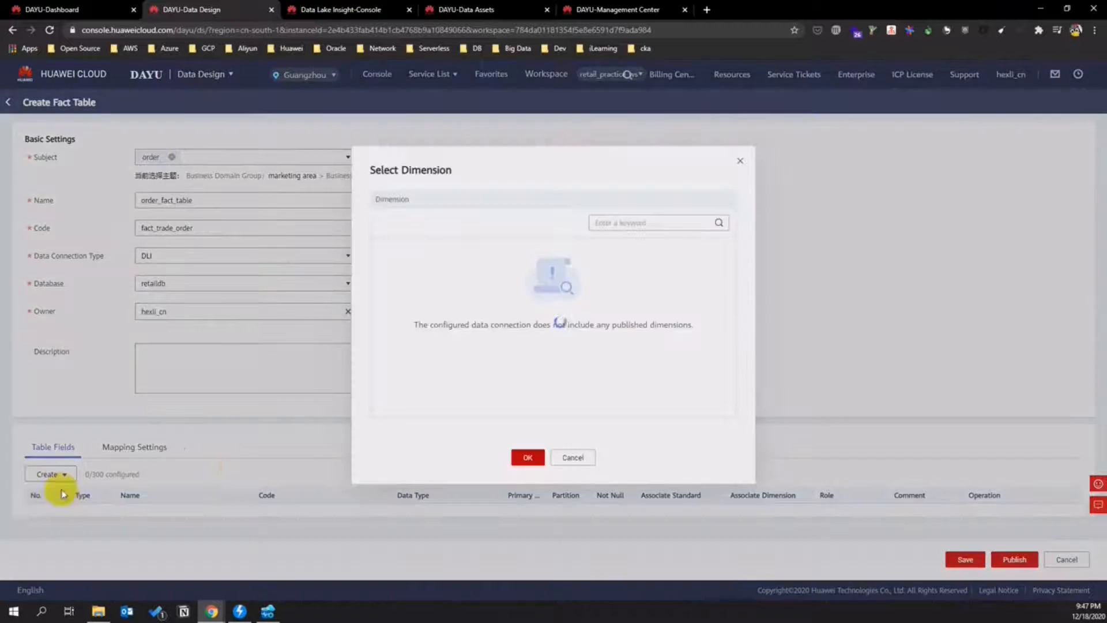
{"action": "left_click", "coordinate": [382, 254]}
{"action": "left_click", "coordinate": [498, 252]}
{"action": "left_click", "coordinate": [529, 457]}
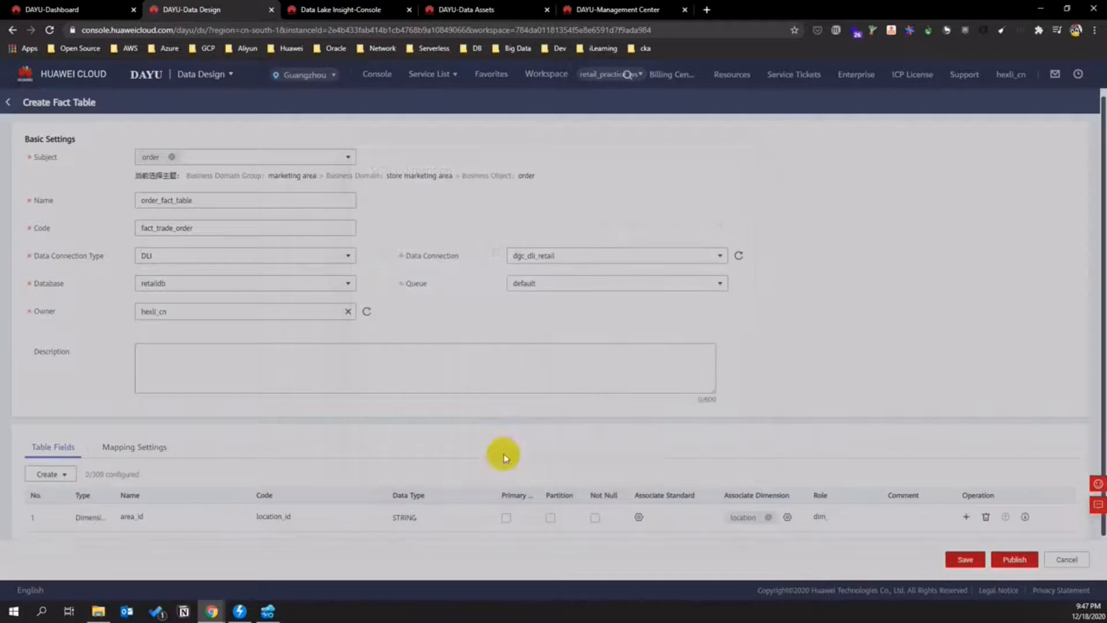
{"action": "scroll", "coordinate": [403, 420], "scroll_direction": "down", "scroll_amount": 1}
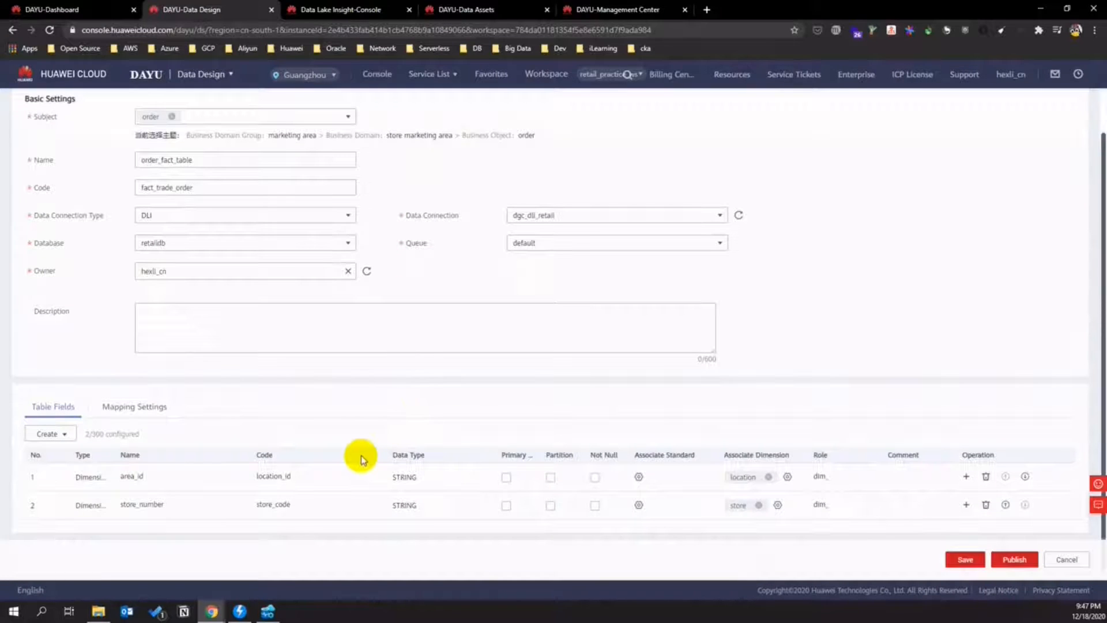
{"action": "left_click", "coordinate": [69, 437]}
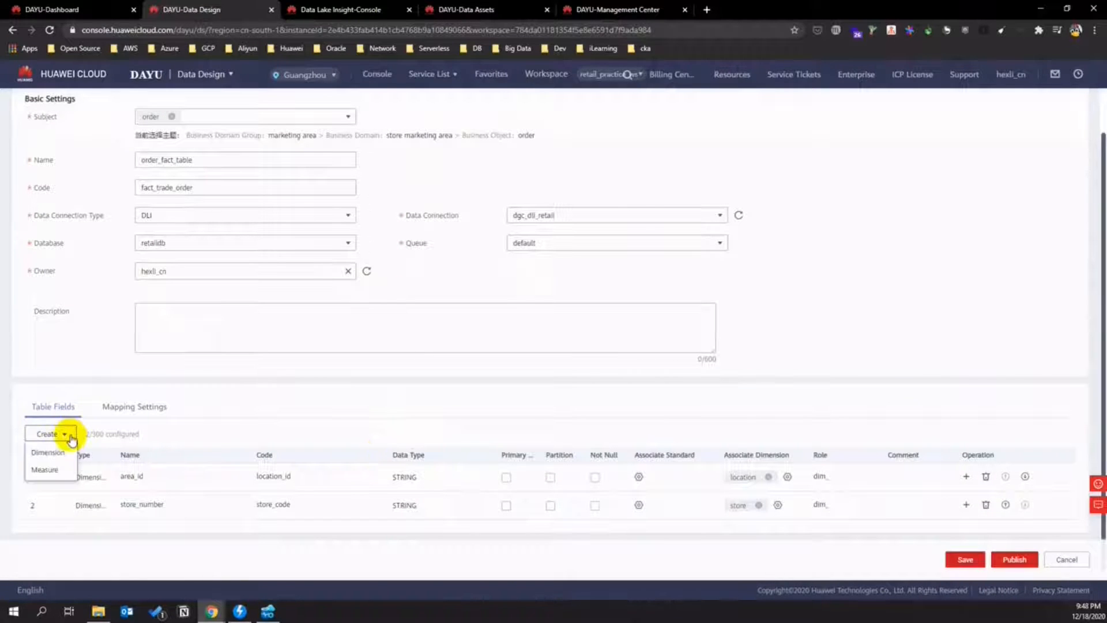
{"action": "left_click", "coordinate": [49, 469]}
{"action": "scroll", "coordinate": [180, 437], "scroll_direction": "down", "scroll_amount": 1}
{"action": "mouse_move", "coordinate": [105, 509]}
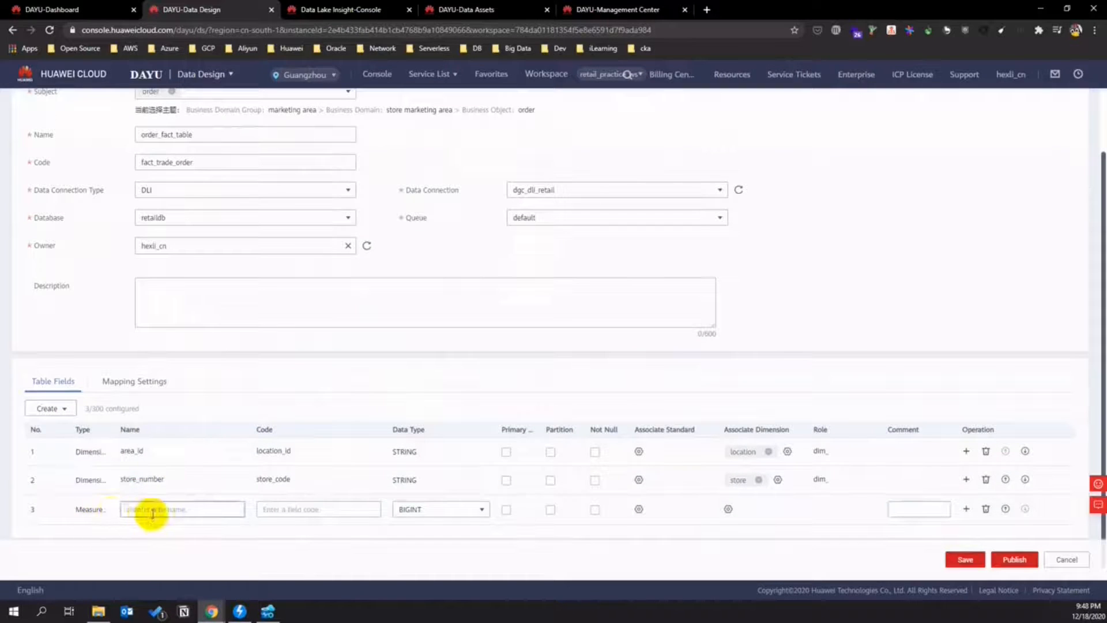
{"action": "left_click", "coordinate": [987, 510]}
{"action": "left_click", "coordinate": [61, 437]}
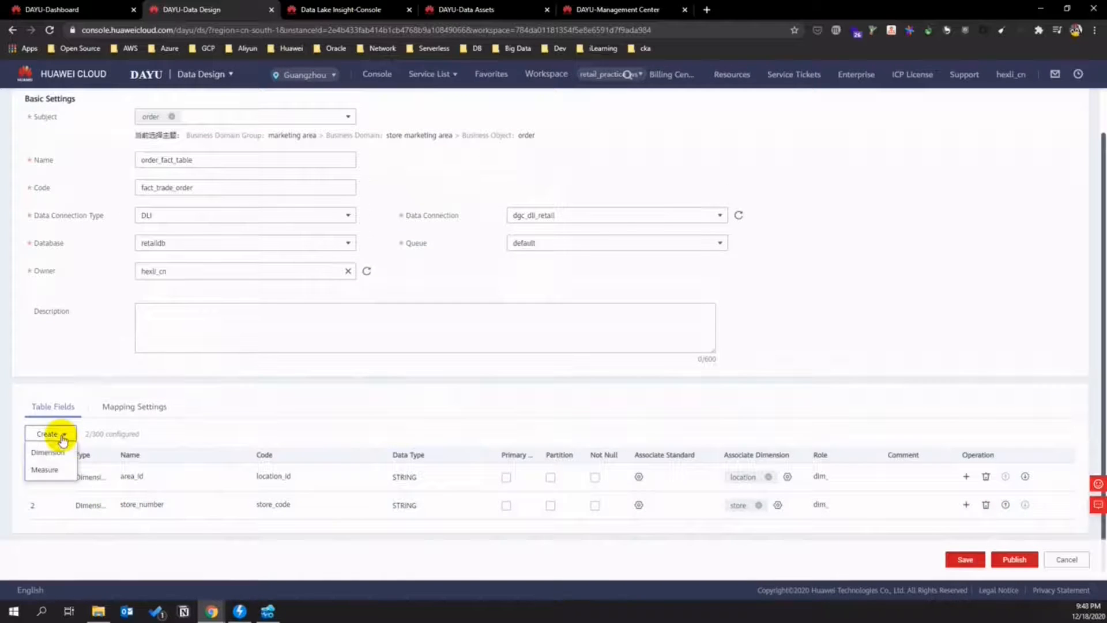
{"action": "left_click", "coordinate": [48, 452]}
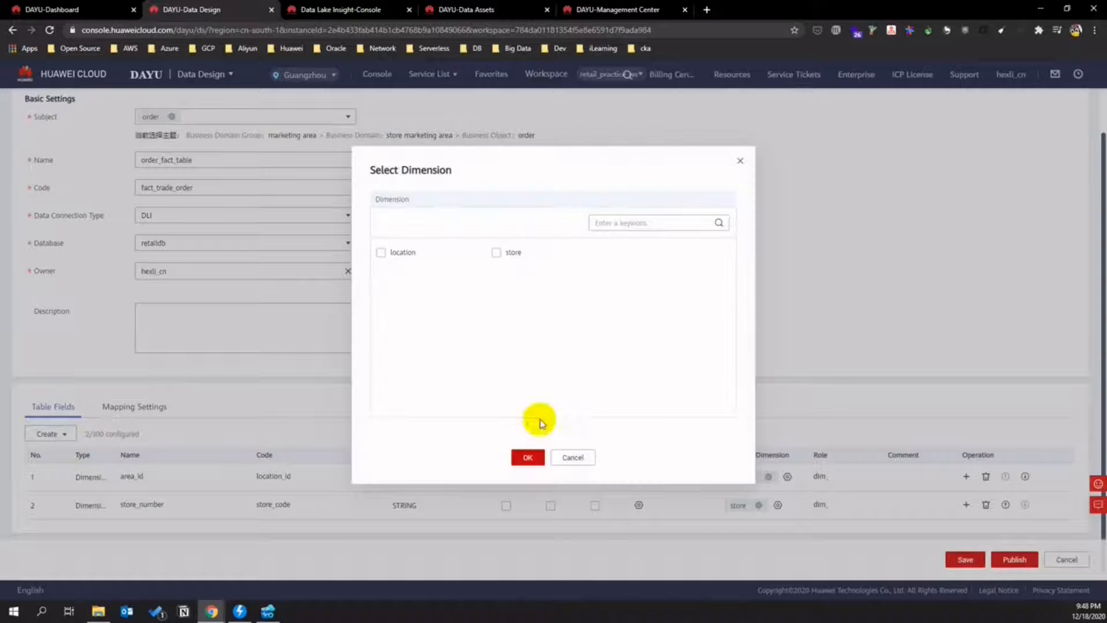
{"action": "left_click", "coordinate": [575, 457]}
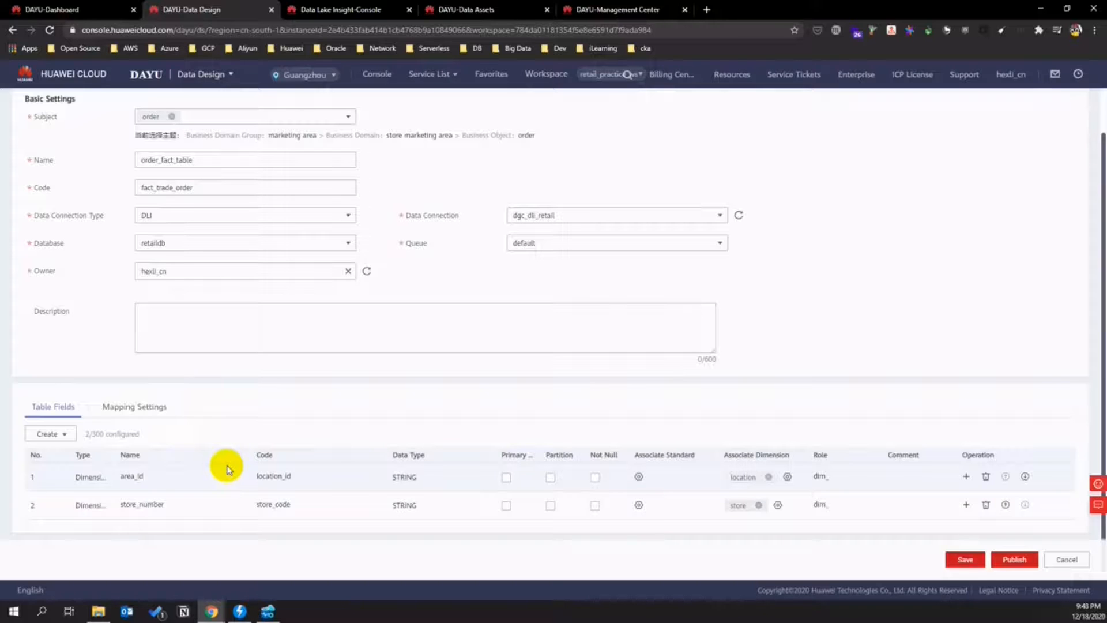
{"action": "left_click", "coordinate": [50, 434]}
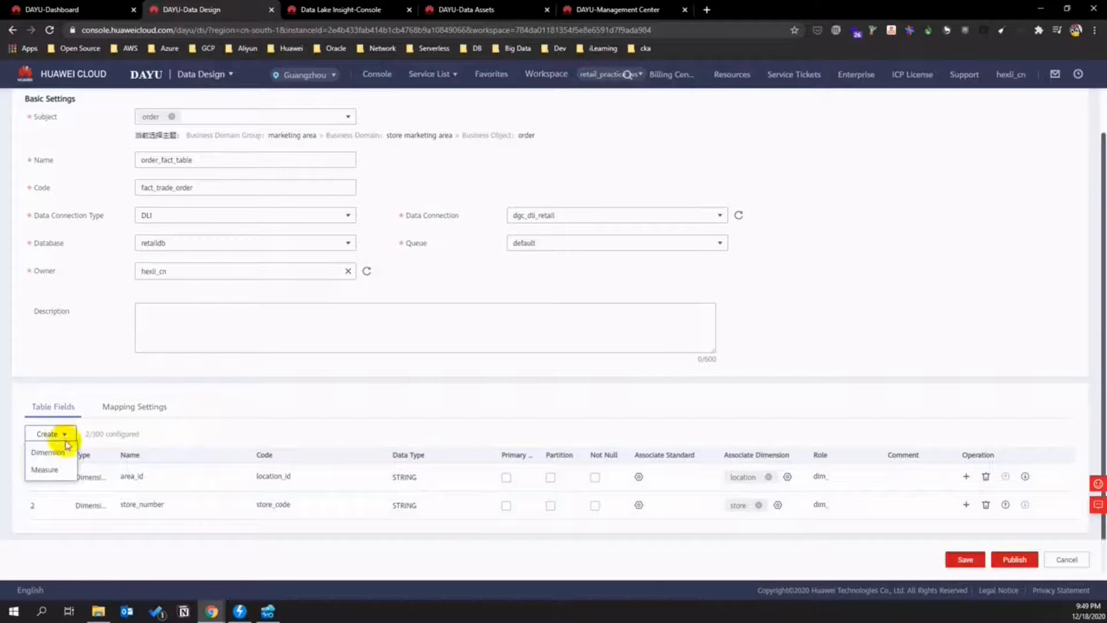
- Add measure order_id with data type STRING
{"action": "left_click", "coordinate": [55, 470]}
{"action": "double_click", "coordinate": [88, 528]}
{"action": "scroll", "coordinate": [123, 527], "scroll_direction": "down", "scroll_amount": 1}
{"action": "left_click", "coordinate": [136, 503]}
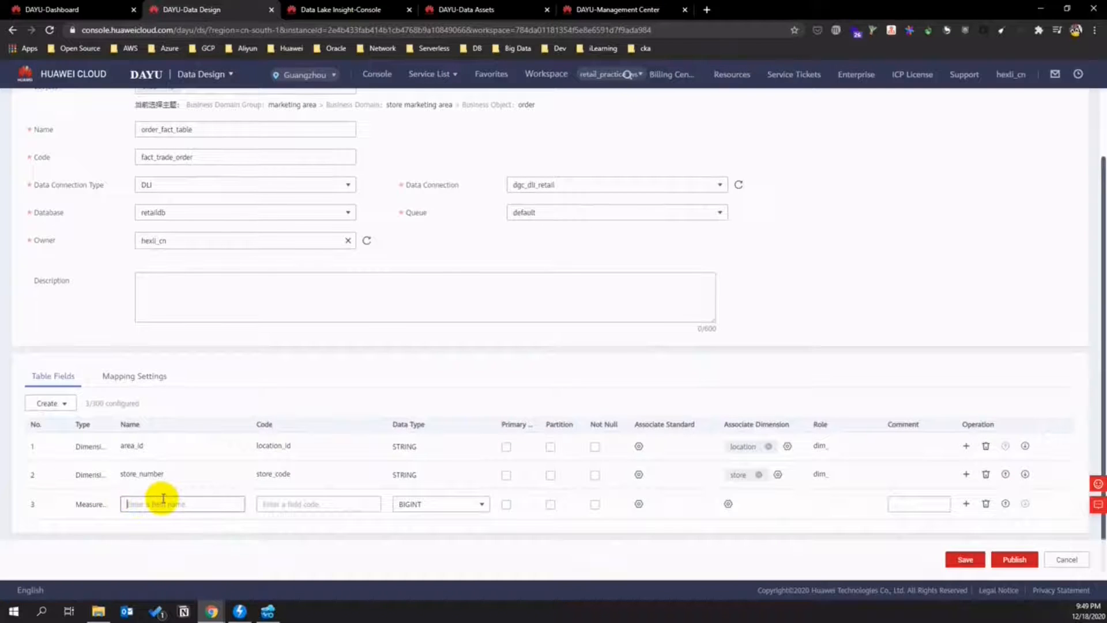
{"action": "scroll", "coordinate": [163, 498], "scroll_direction": "up", "scroll_amount": 1}
{"action": "scroll", "coordinate": [123, 526], "scroll_direction": "down", "scroll_amount": 1}
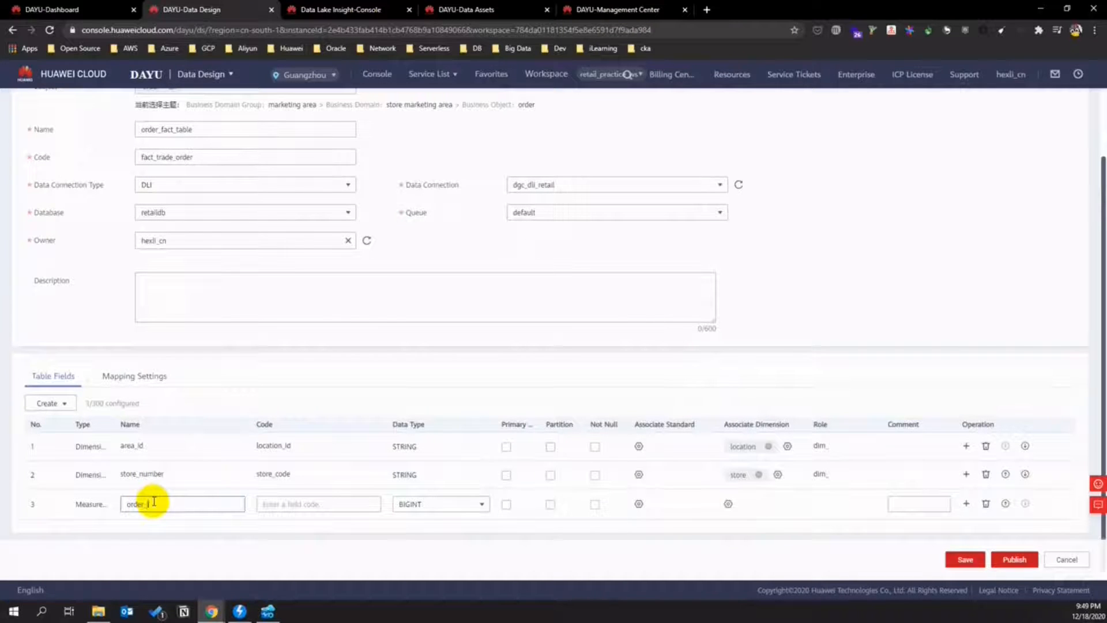
{"action": "left_click", "coordinate": [290, 502]}
{"action": "type", "text": "order_id"}
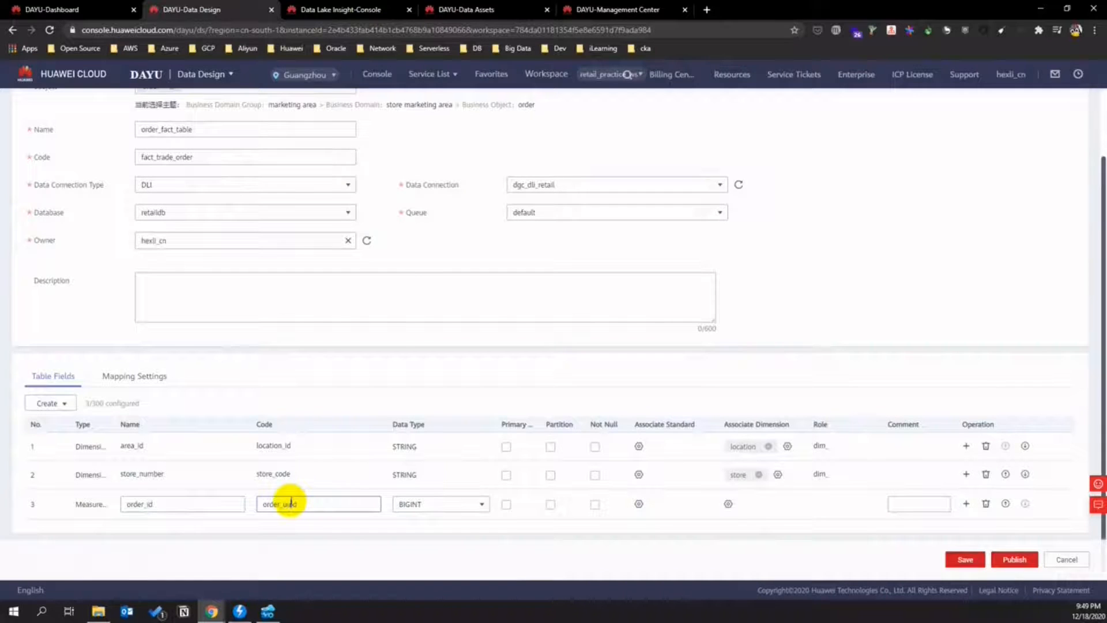
{"action": "type", "text": "u"}
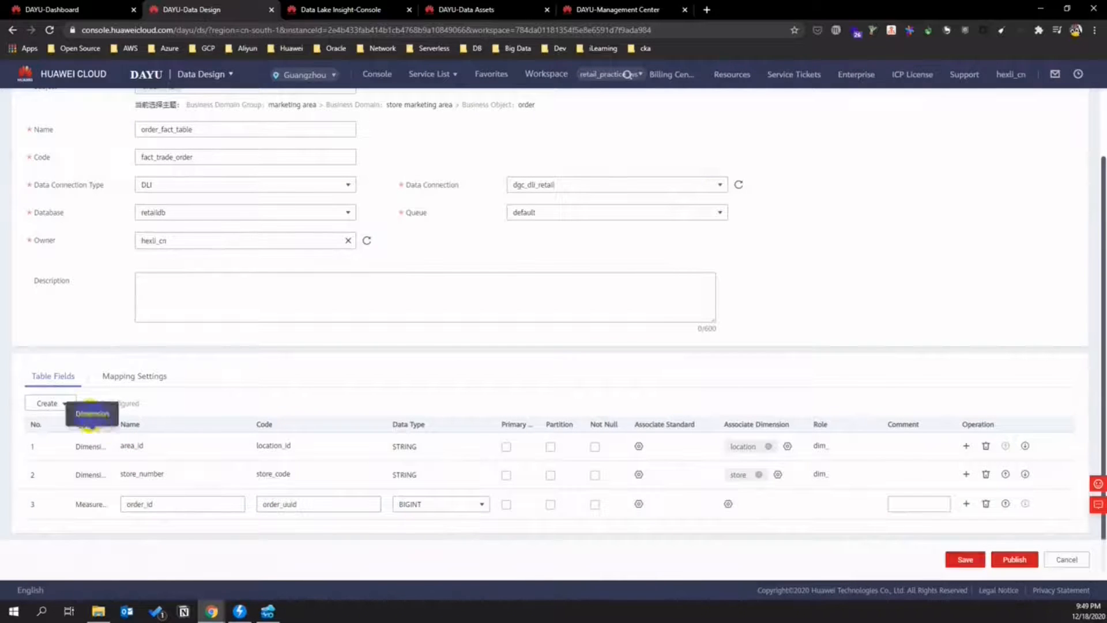
{"action": "left_click", "coordinate": [464, 505]}
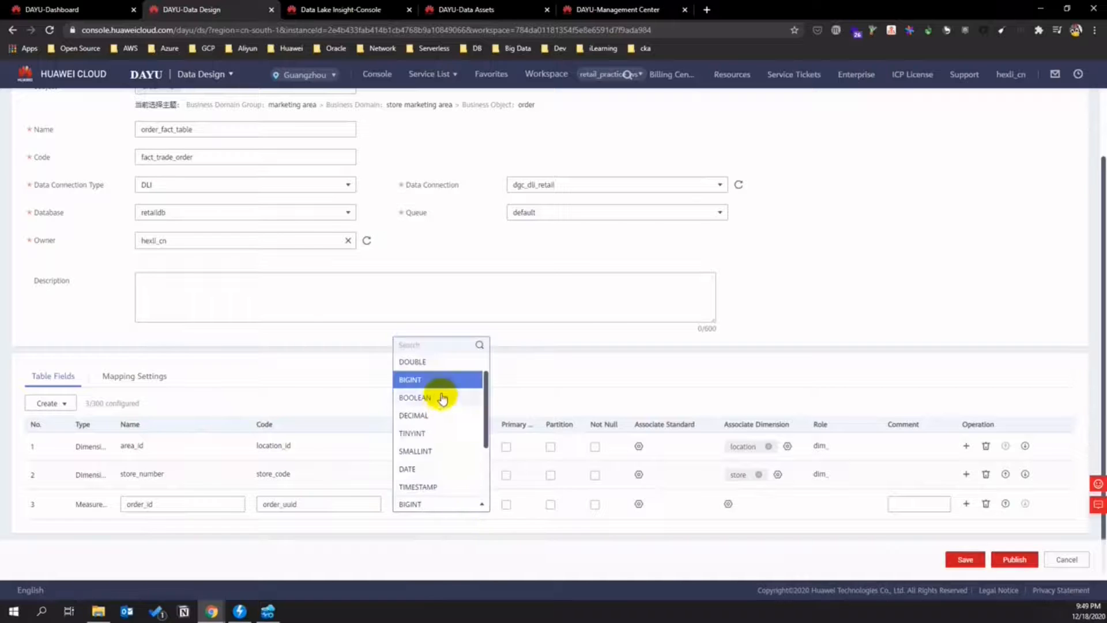
{"action": "scroll", "coordinate": [442, 397], "scroll_direction": "up", "scroll_amount": 2}
{"action": "left_click", "coordinate": [414, 363]}
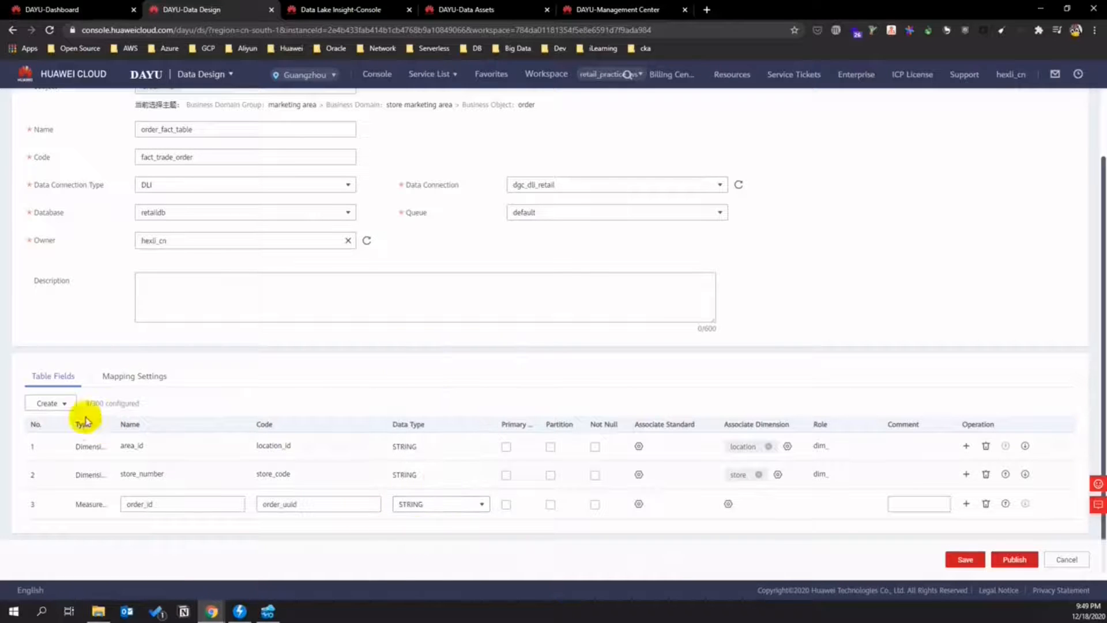
- Add measure order_amount with data type INT
{"action": "left_click", "coordinate": [51, 403]}
{"action": "left_click", "coordinate": [42, 435]}
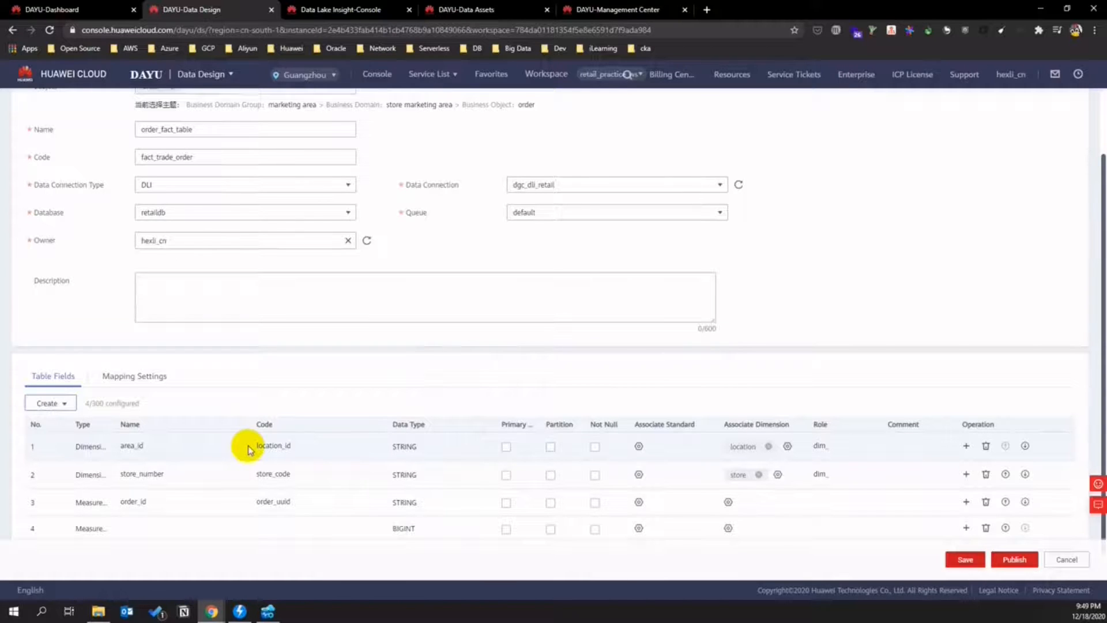
{"action": "scroll", "coordinate": [248, 450], "scroll_direction": "down", "scroll_amount": 1}
{"action": "left_click", "coordinate": [123, 507]}
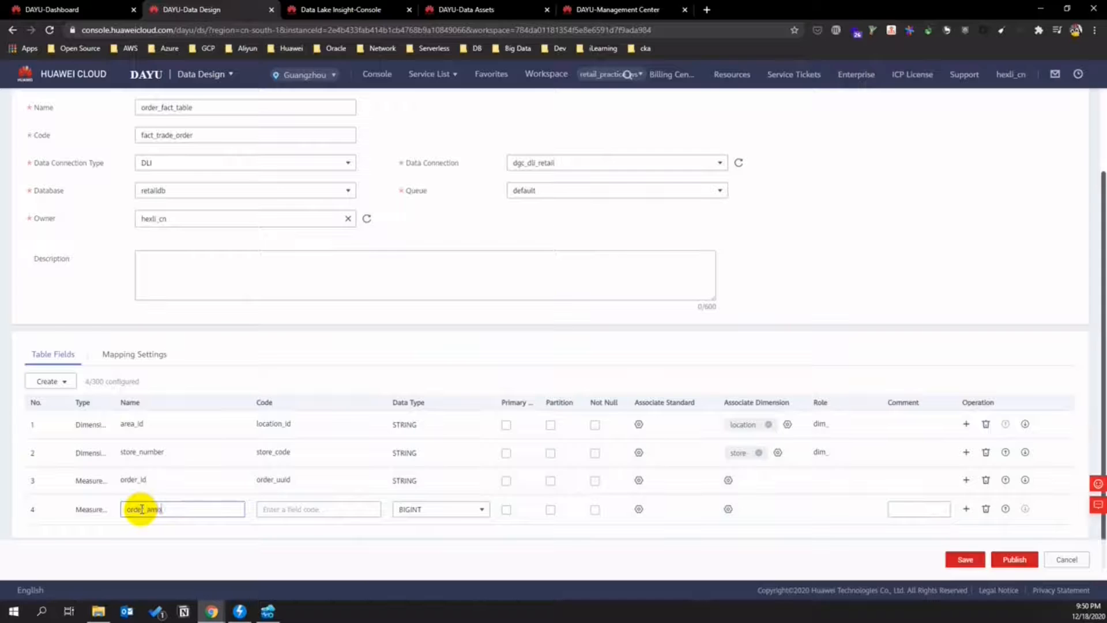
{"action": "type", "text": "order_amount"}
{"action": "left_click", "coordinate": [283, 510]}
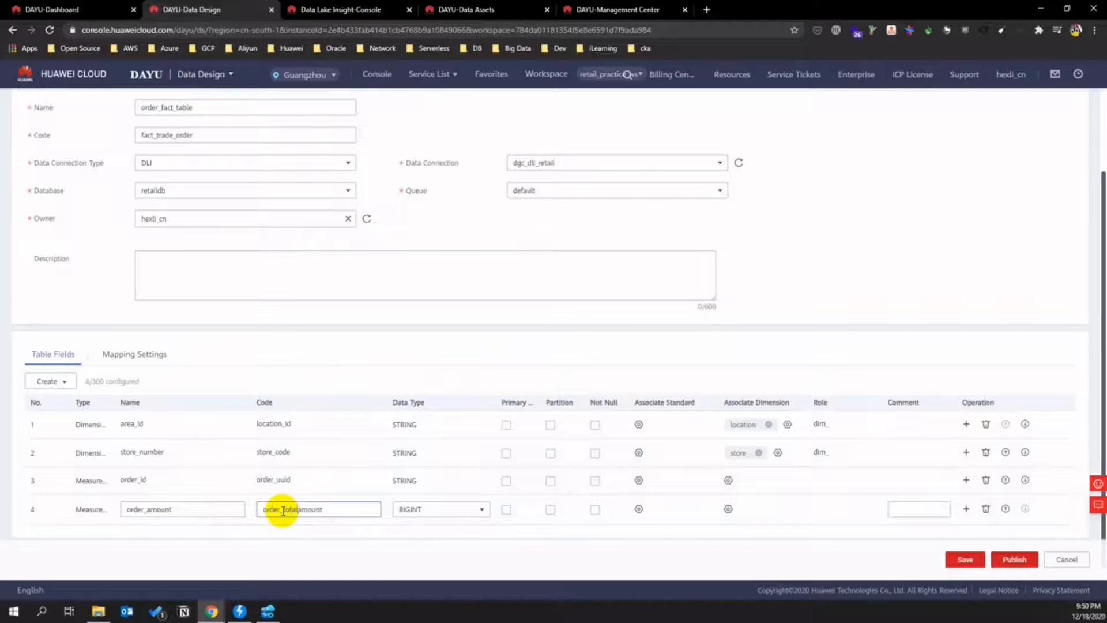
{"action": "left_click", "coordinate": [456, 509]}
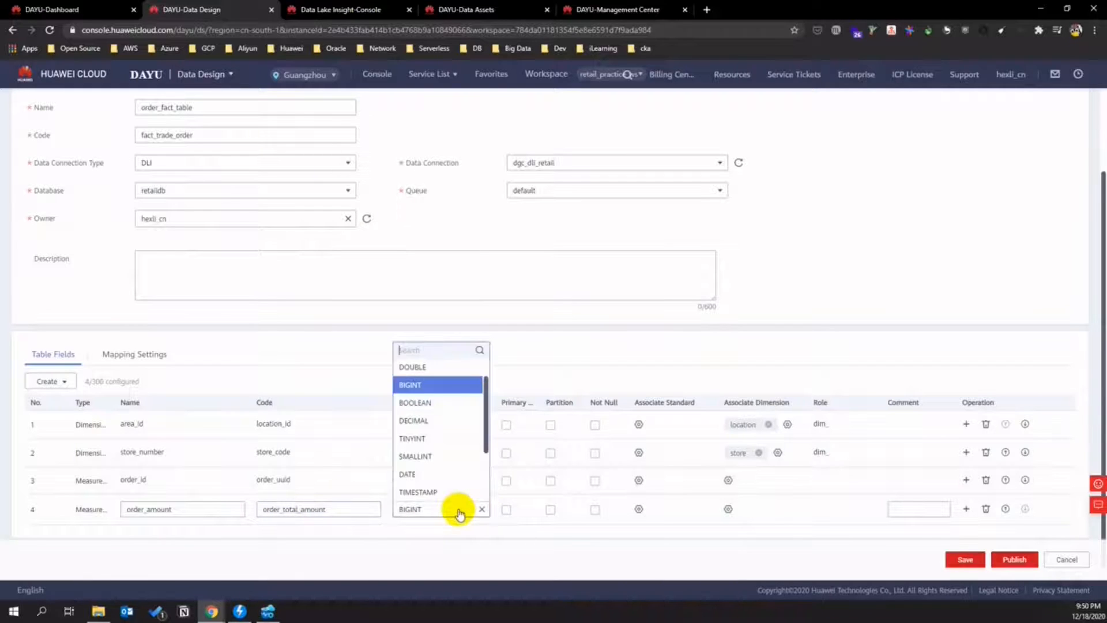
{"action": "scroll", "coordinate": [444, 455], "scroll_direction": "down", "scroll_amount": 2}
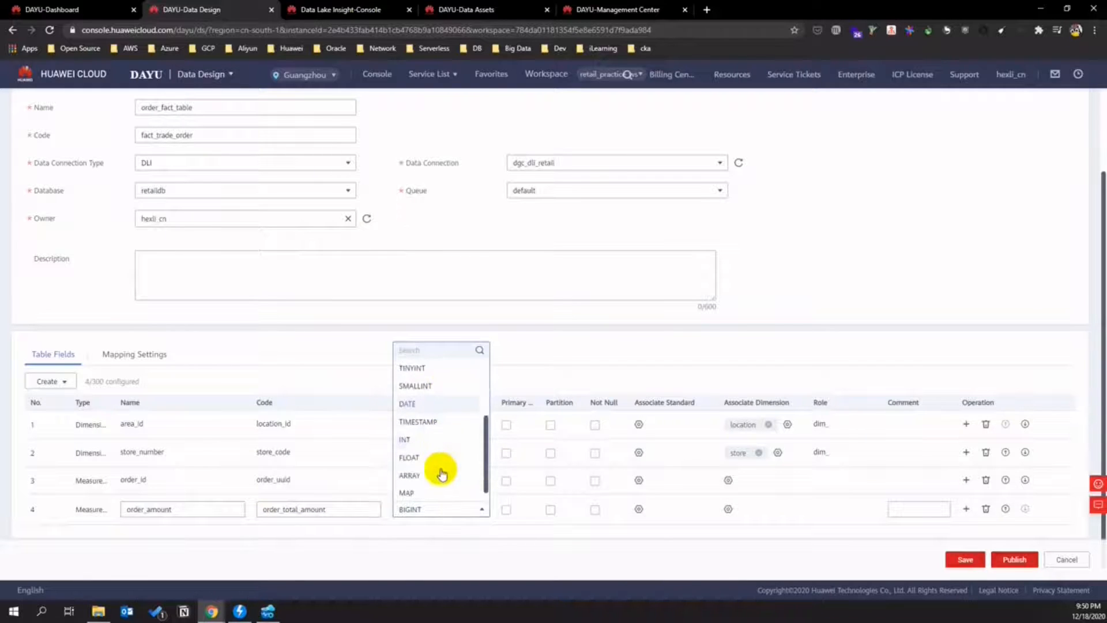
{"action": "left_click", "coordinate": [425, 440]}
- Add measure order_money with type DECIMAL(10,2), then insert another empty measure row
{"action": "left_click", "coordinate": [49, 382]}
{"action": "left_click", "coordinate": [46, 417]}
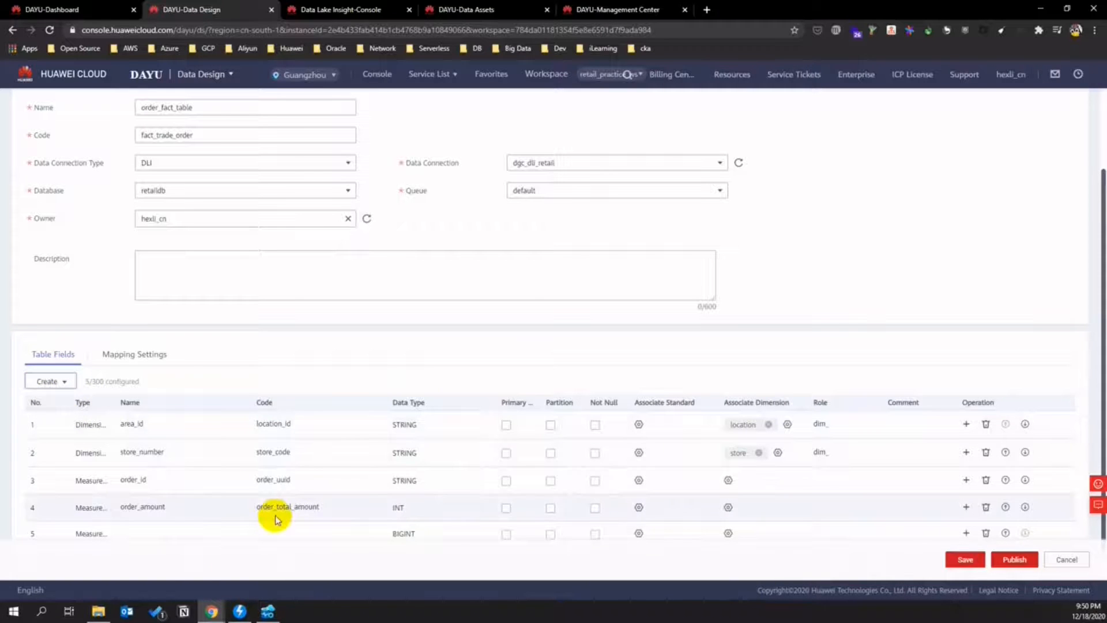
{"action": "scroll", "coordinate": [153, 522], "scroll_direction": "down", "scroll_amount": 1}
{"action": "left_click", "coordinate": [134, 509]}
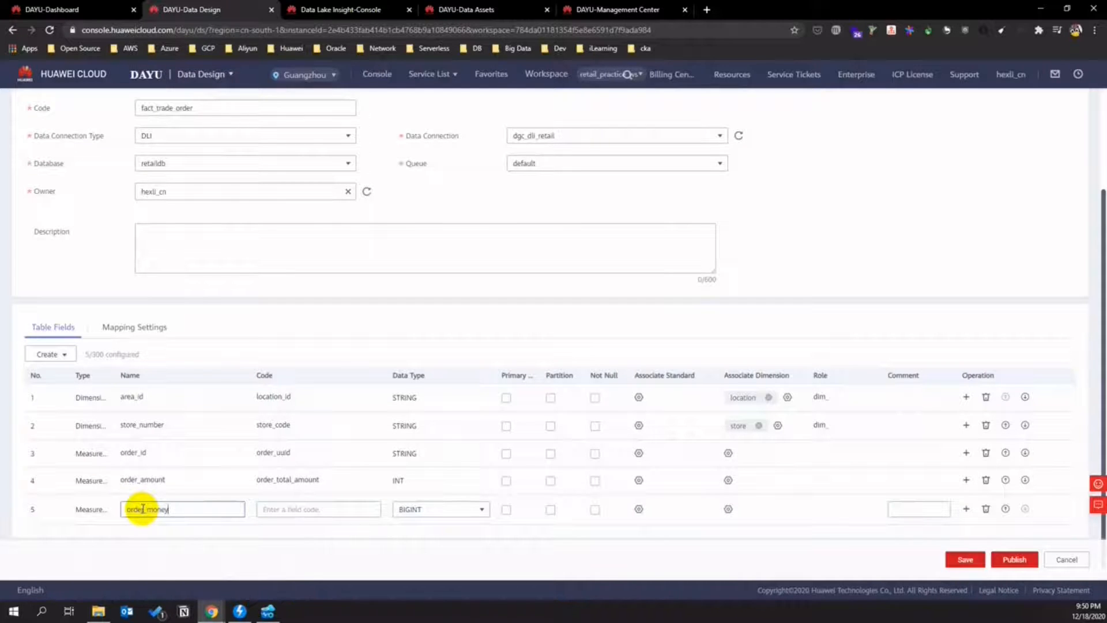
{"action": "left_click", "coordinate": [289, 511]}
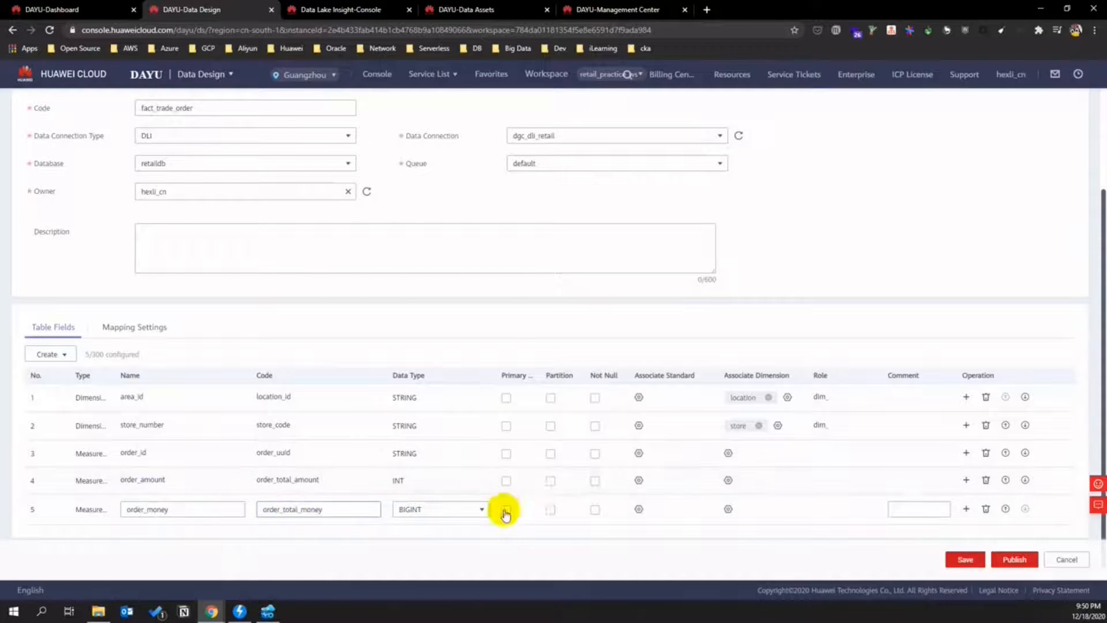
{"action": "left_click", "coordinate": [483, 509]}
{"action": "left_click", "coordinate": [463, 513]}
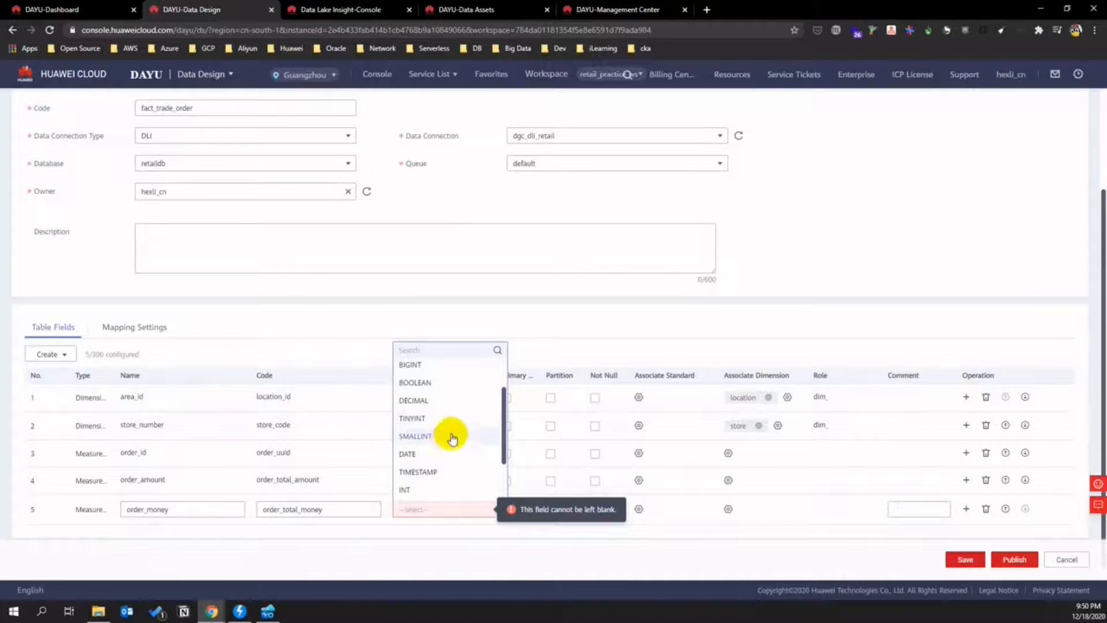
{"action": "left_click", "coordinate": [452, 437]}
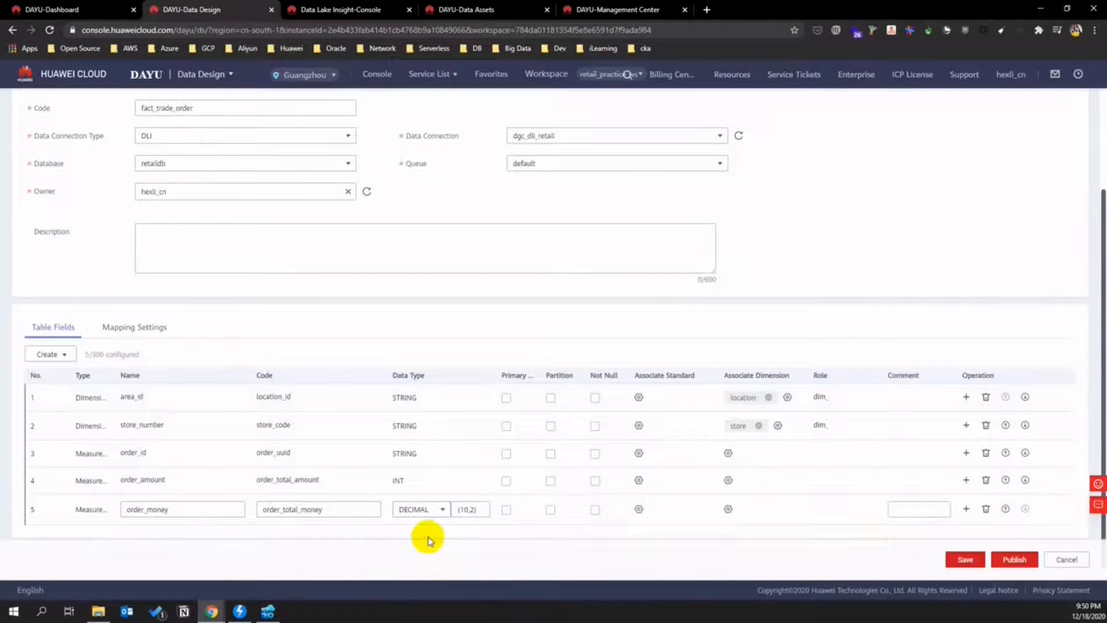
{"action": "left_click", "coordinate": [426, 510]}
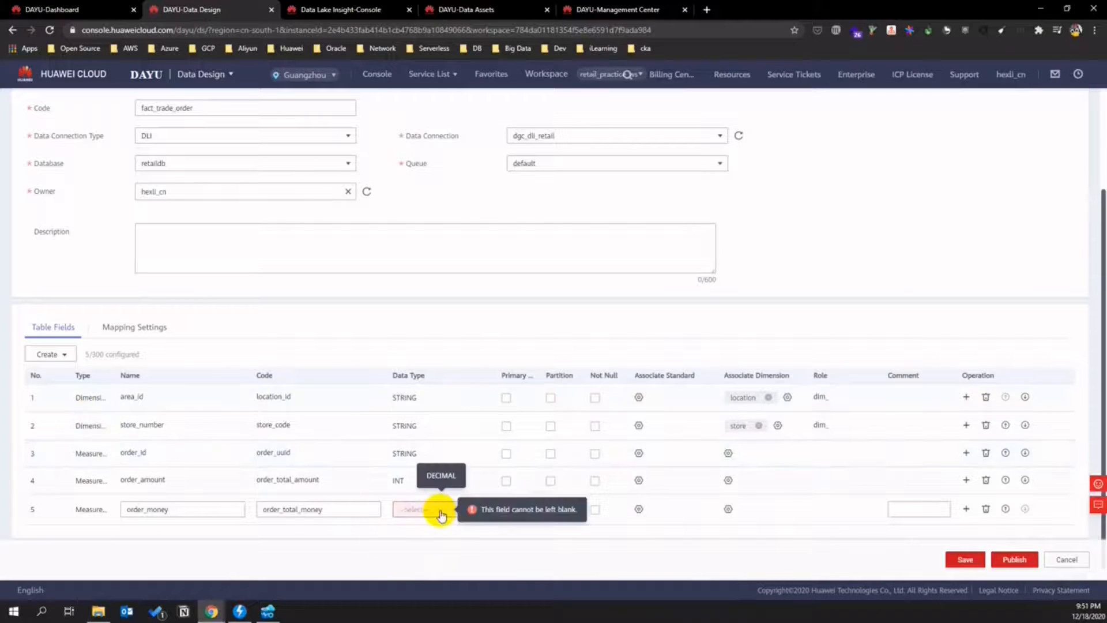
{"action": "left_click", "coordinate": [585, 574]}
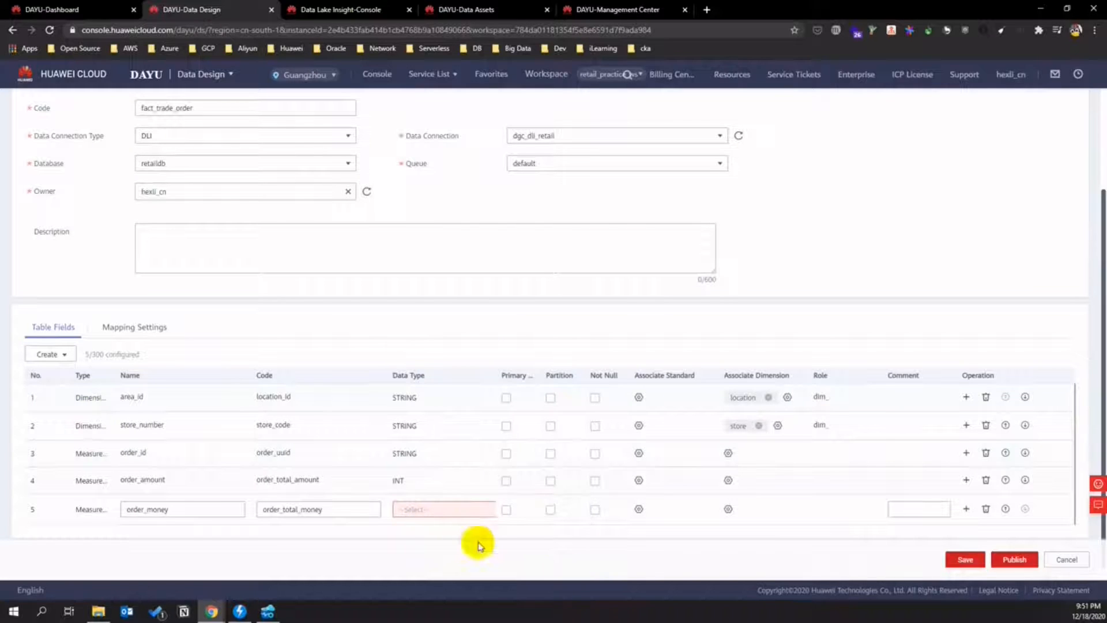
{"action": "left_click", "coordinate": [433, 509]}
{"action": "scroll", "coordinate": [441, 494], "scroll_direction": "down", "scroll_amount": 4}
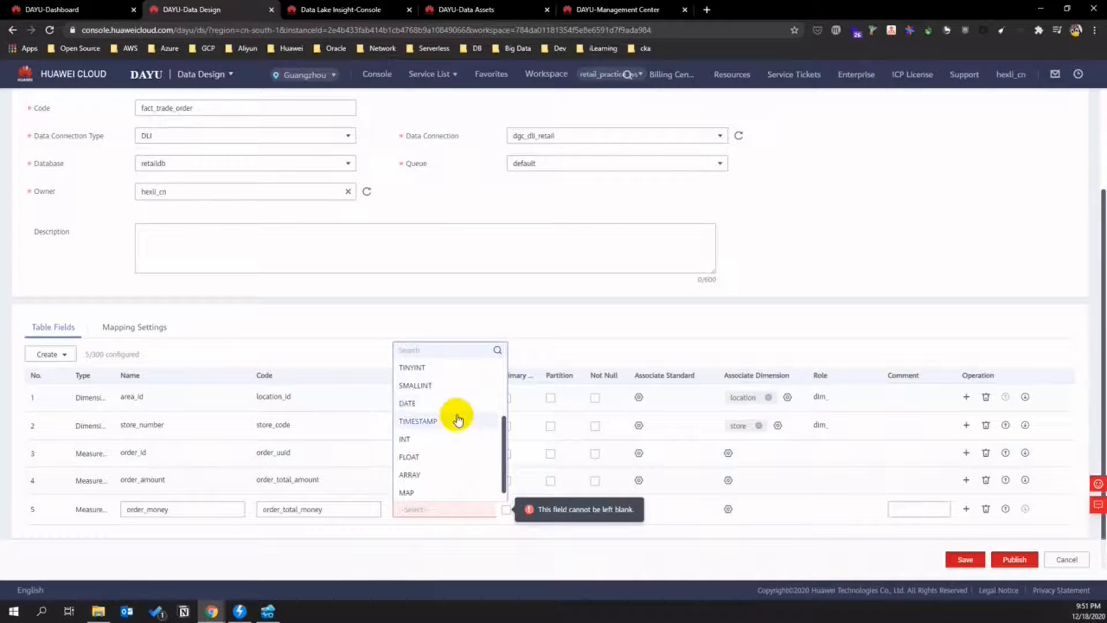
{"action": "scroll", "coordinate": [444, 455], "scroll_direction": "up", "scroll_amount": 3}
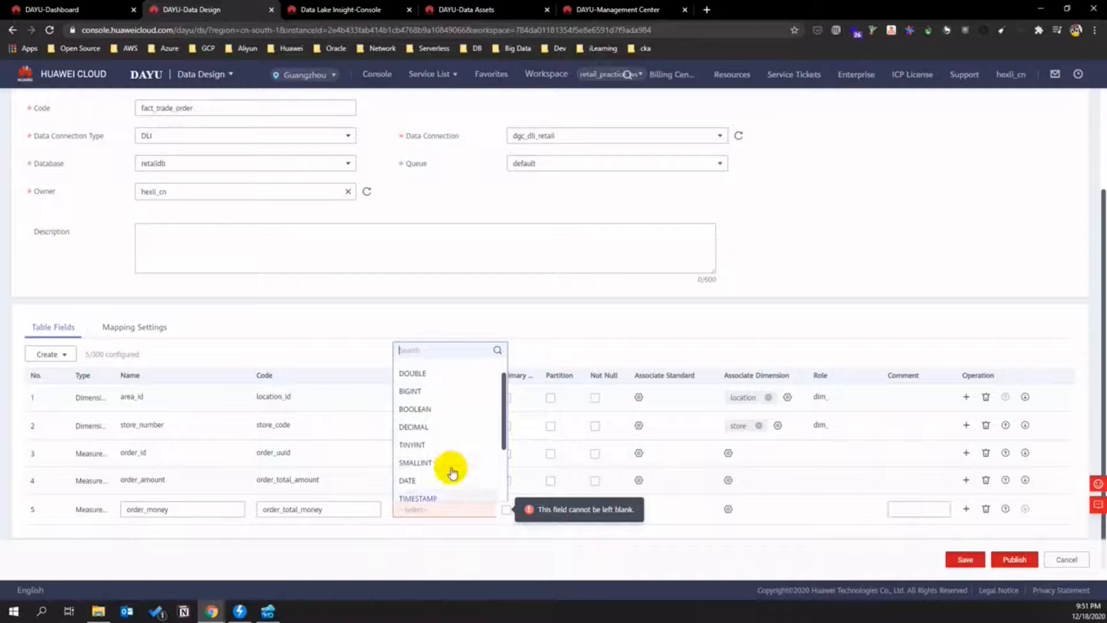
{"action": "left_click", "coordinate": [426, 445]}
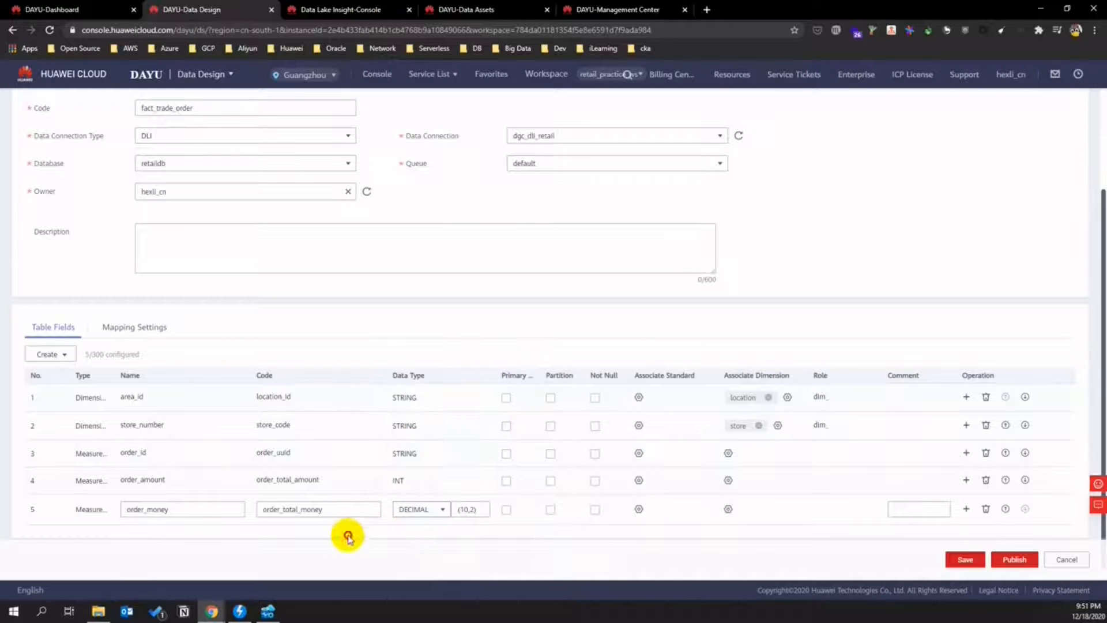
{"action": "left_click", "coordinate": [52, 354]}
{"action": "left_click", "coordinate": [51, 377]}
- Name the new measure order_status and set its data type to INT
{"action": "left_click", "coordinate": [153, 526]}
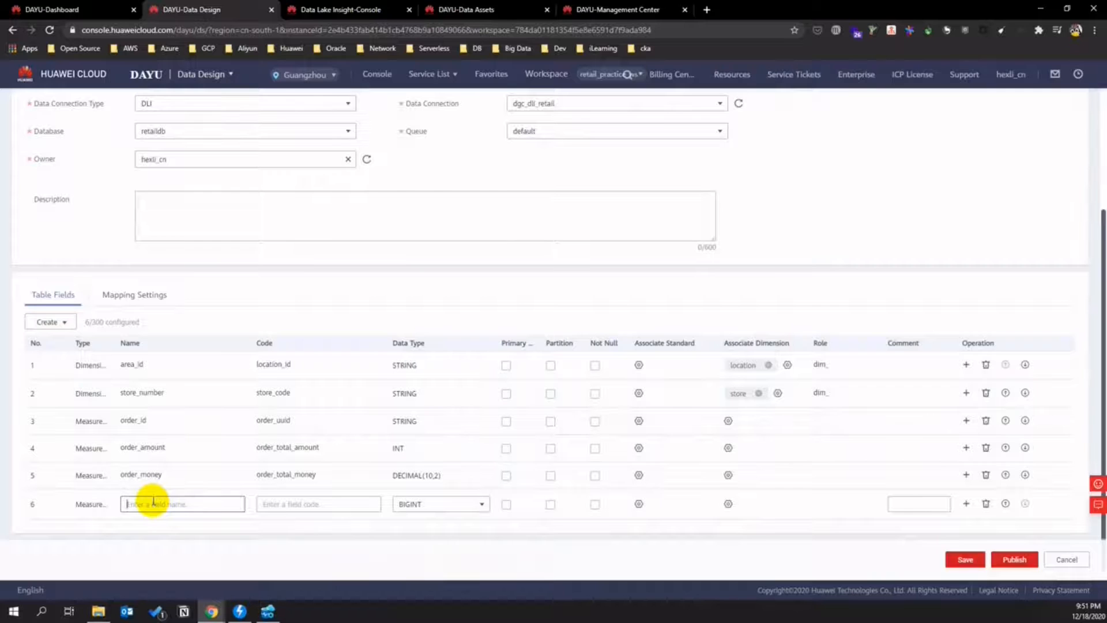
{"action": "type", "text": "order_Status"}
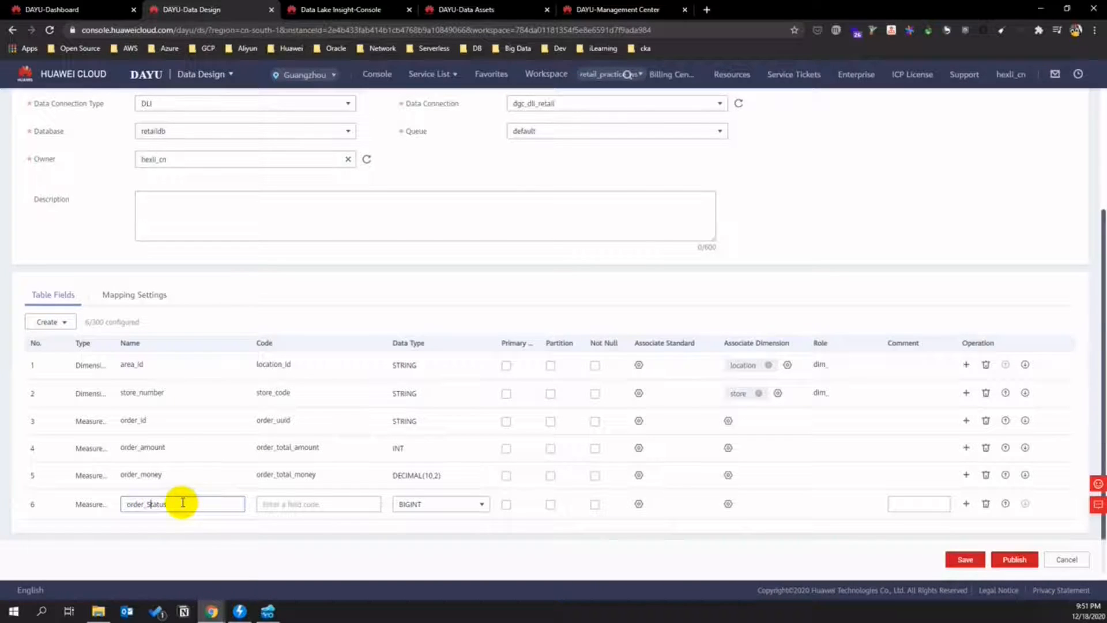
{"action": "left_click", "coordinate": [273, 504]}
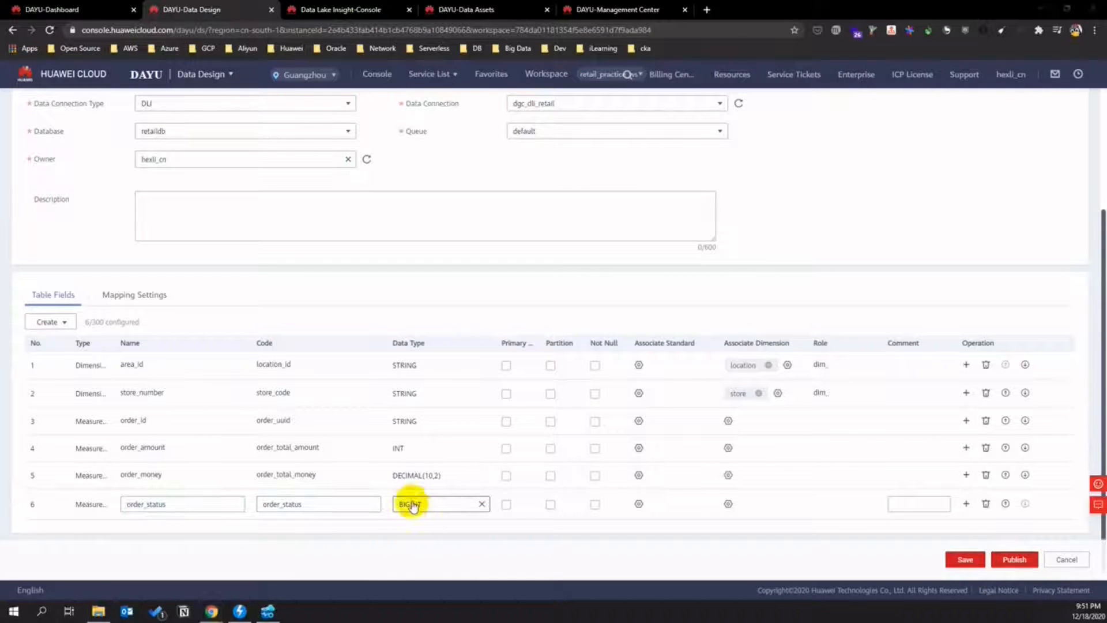
{"action": "left_click", "coordinate": [443, 505]}
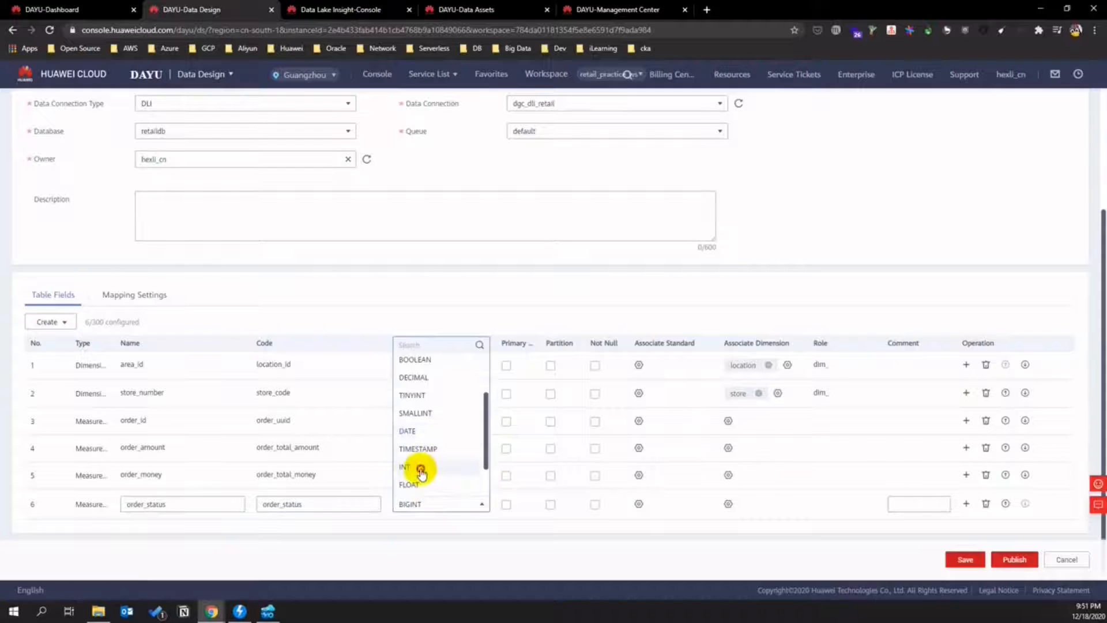
{"action": "left_click", "coordinate": [414, 466]}
- Add measure order_create_time, with matching code, as TIMESTAMP
{"action": "left_click", "coordinate": [58, 323]}
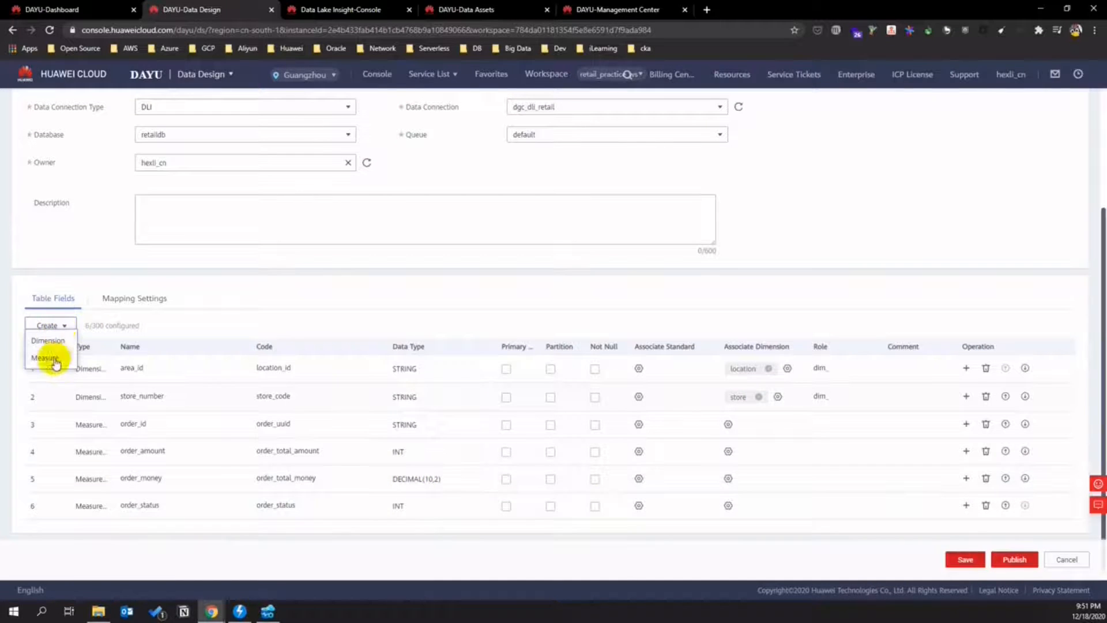
{"action": "left_click", "coordinate": [50, 373]}
{"action": "left_click", "coordinate": [140, 531]}
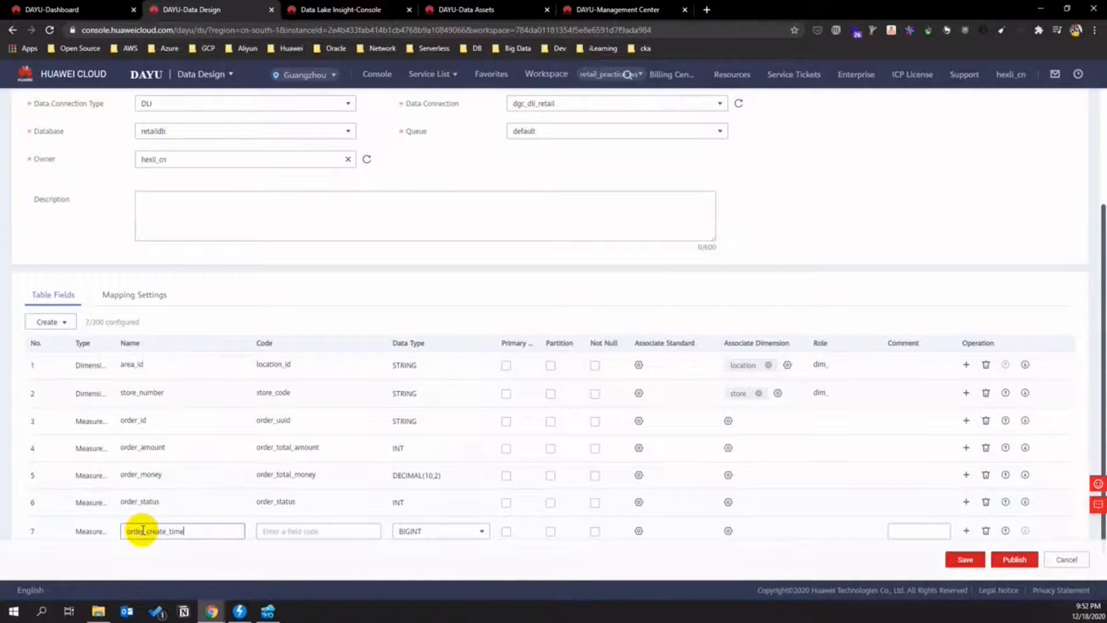
{"action": "left_click", "coordinate": [316, 534]}
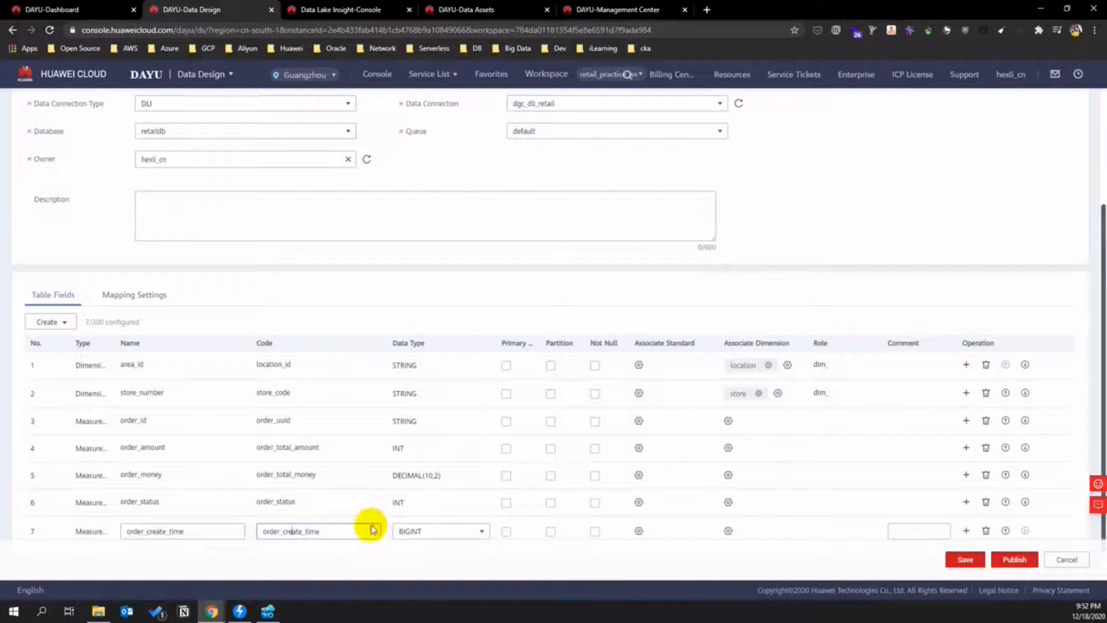
{"action": "scroll", "coordinate": [372, 530], "scroll_direction": "down", "scroll_amount": 1}
{"action": "left_click", "coordinate": [427, 502]}
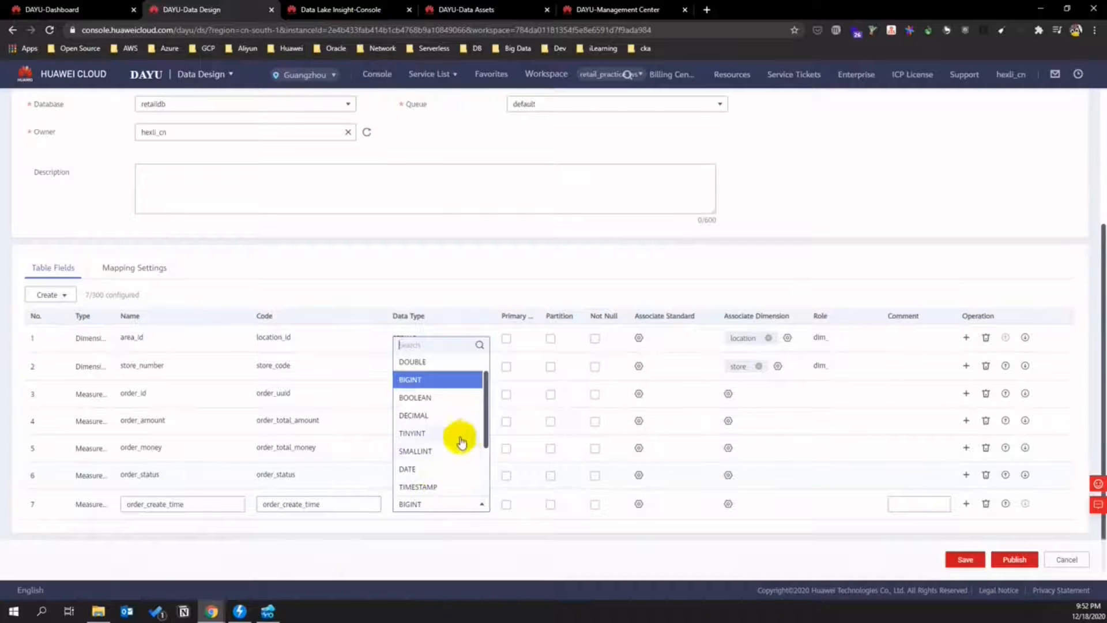
{"action": "scroll", "coordinate": [452, 427], "scroll_direction": "up", "scroll_amount": 1}
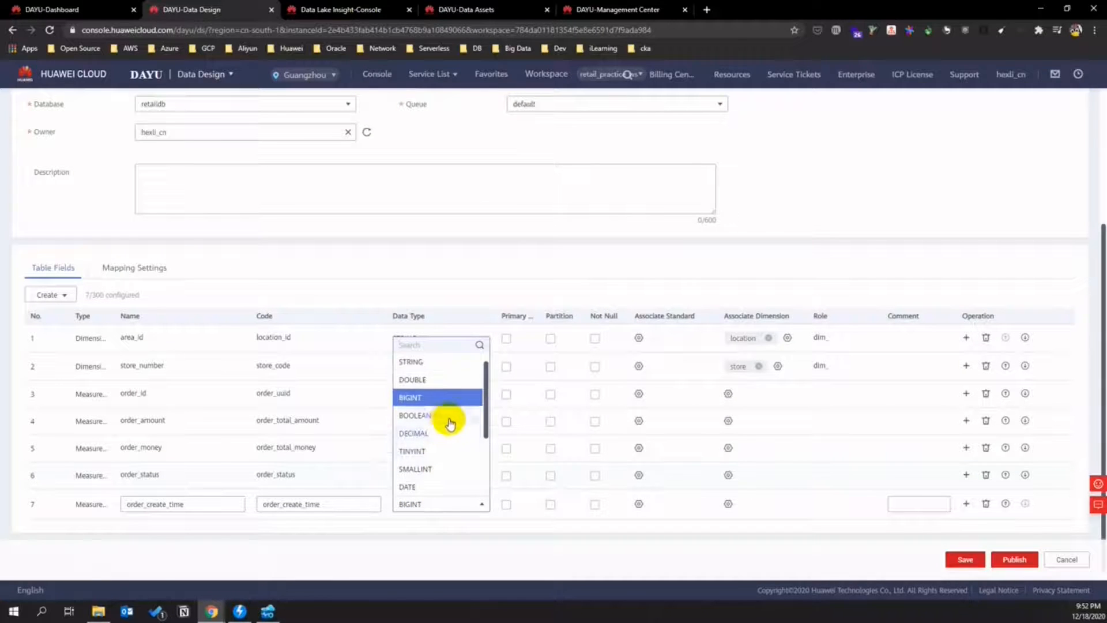
{"action": "scroll", "coordinate": [450, 424], "scroll_direction": "down", "scroll_amount": 2}
{"action": "left_click", "coordinate": [450, 426]}
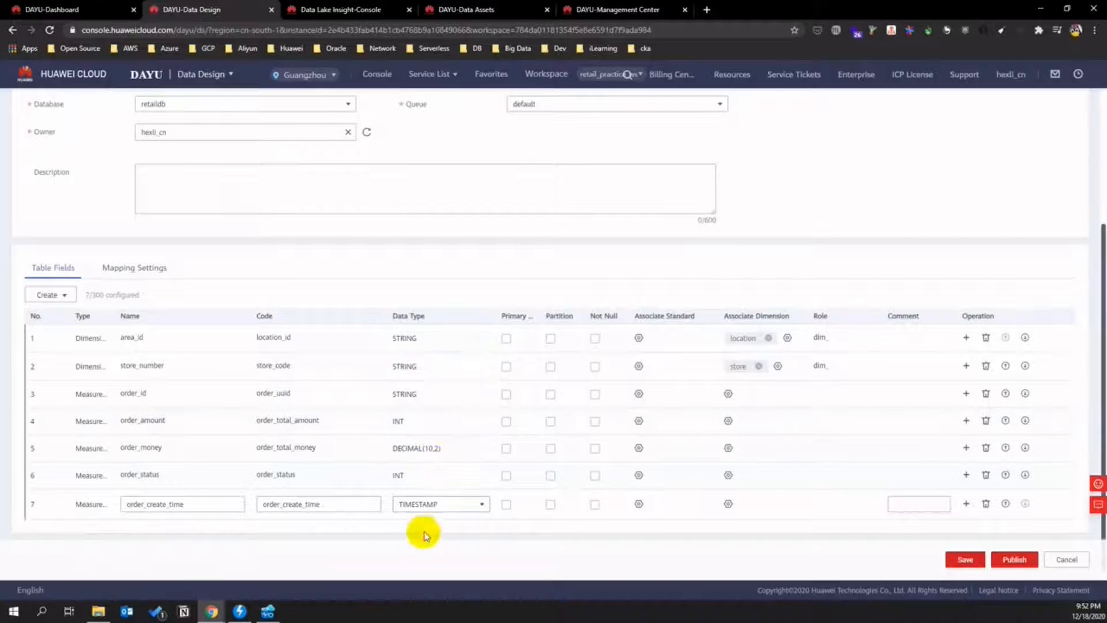
- Mark order_id as primary key, clear its not-null flag, and publish with auto-review
{"action": "left_click", "coordinate": [507, 395]}
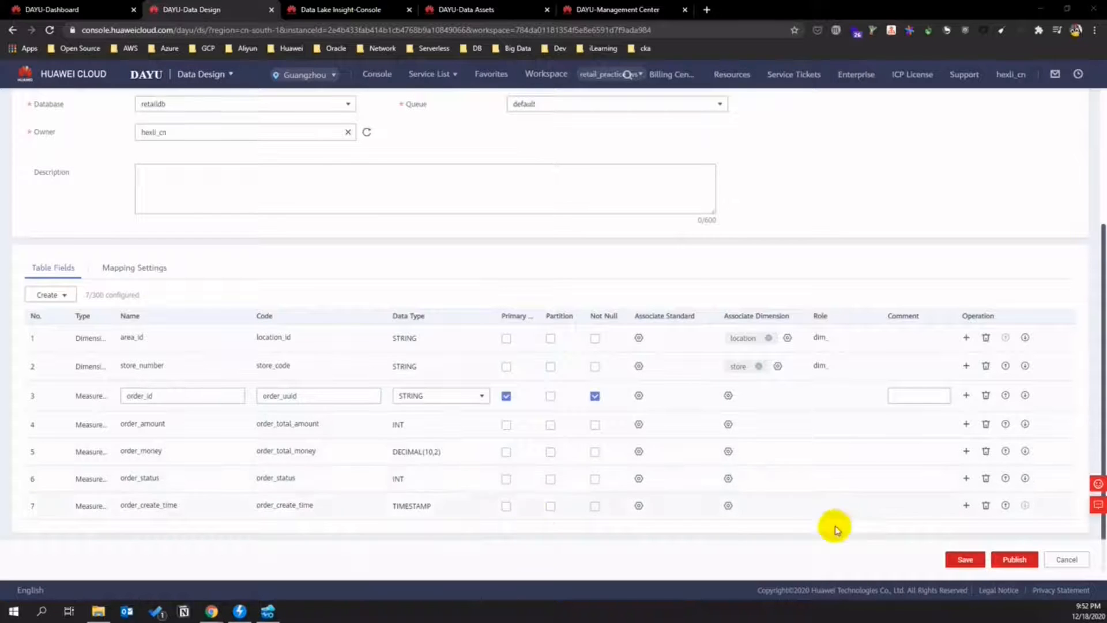
{"action": "left_click", "coordinate": [597, 396]}
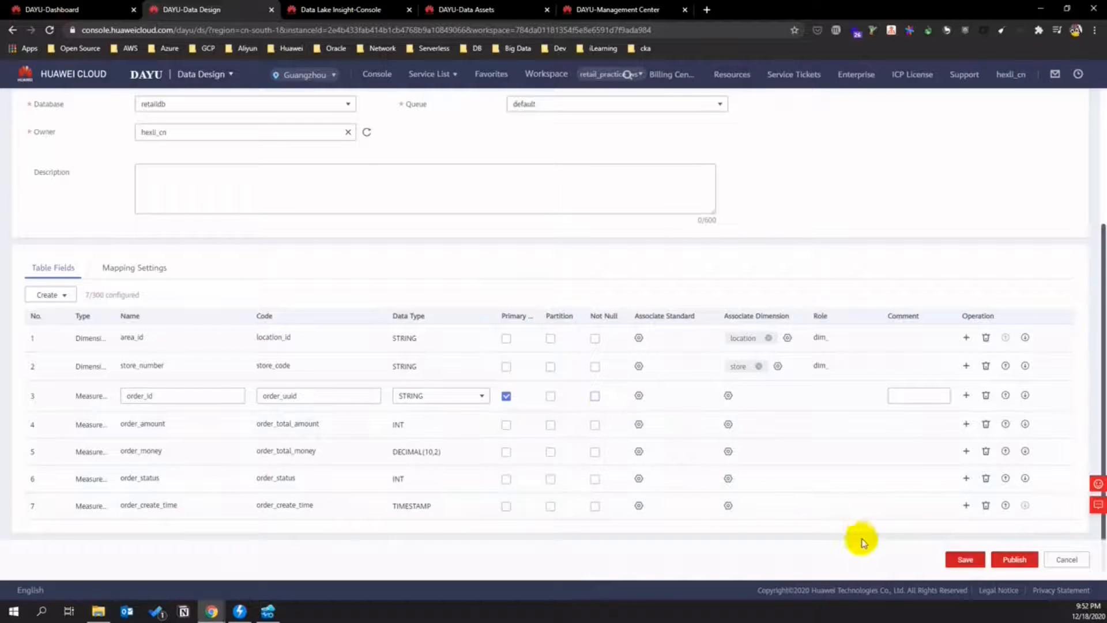
{"action": "left_click", "coordinate": [1014, 559]}
{"action": "left_click", "coordinate": [492, 227]}
{"action": "left_click", "coordinate": [527, 262]}
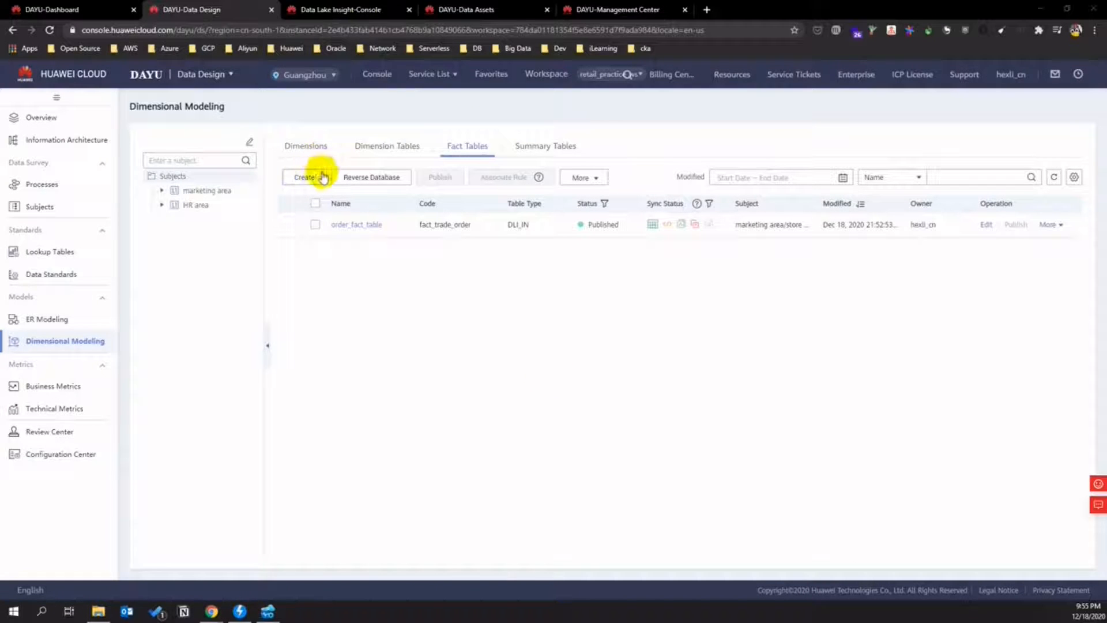
- Create a fact table under subject store named store_fact_table, code fact_store
{"action": "left_click", "coordinate": [315, 178]}
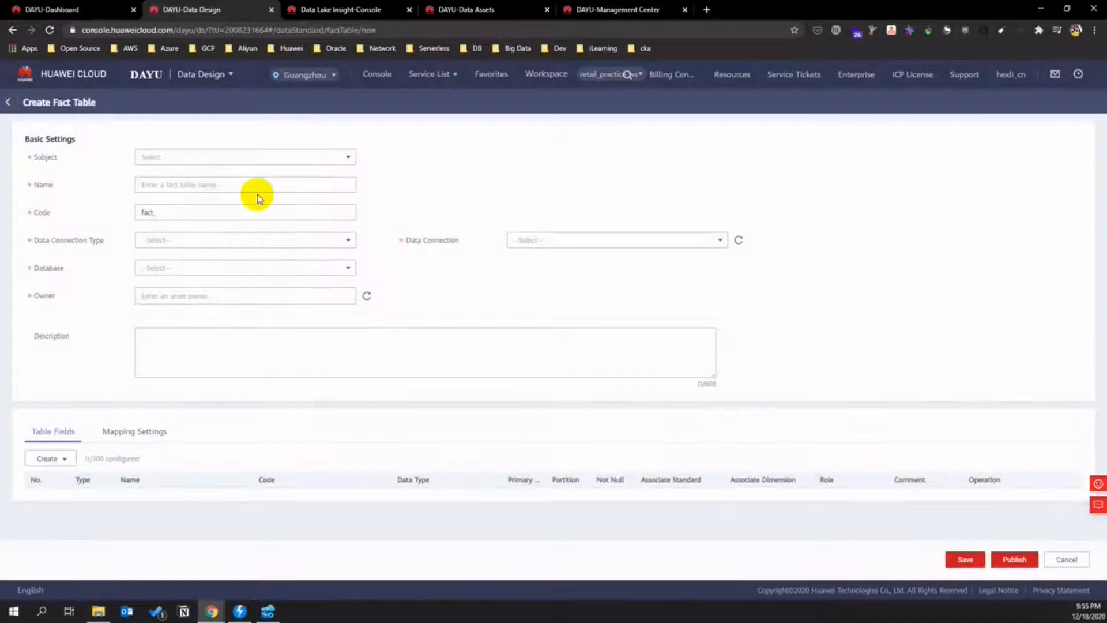
{"action": "left_click", "coordinate": [350, 157]}
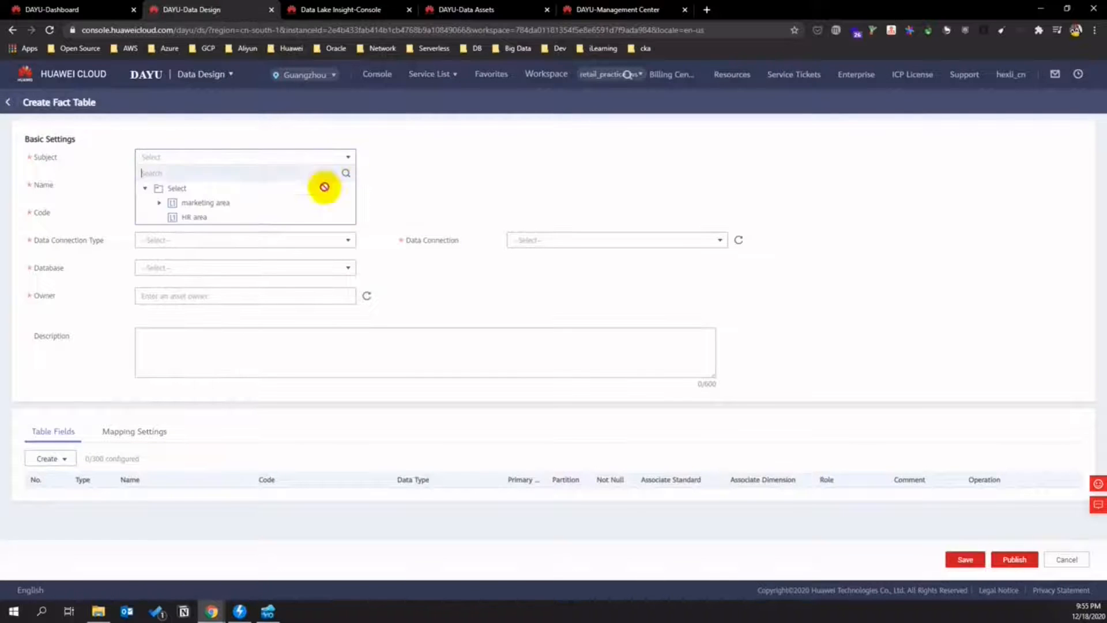
{"action": "left_click", "coordinate": [173, 217]}
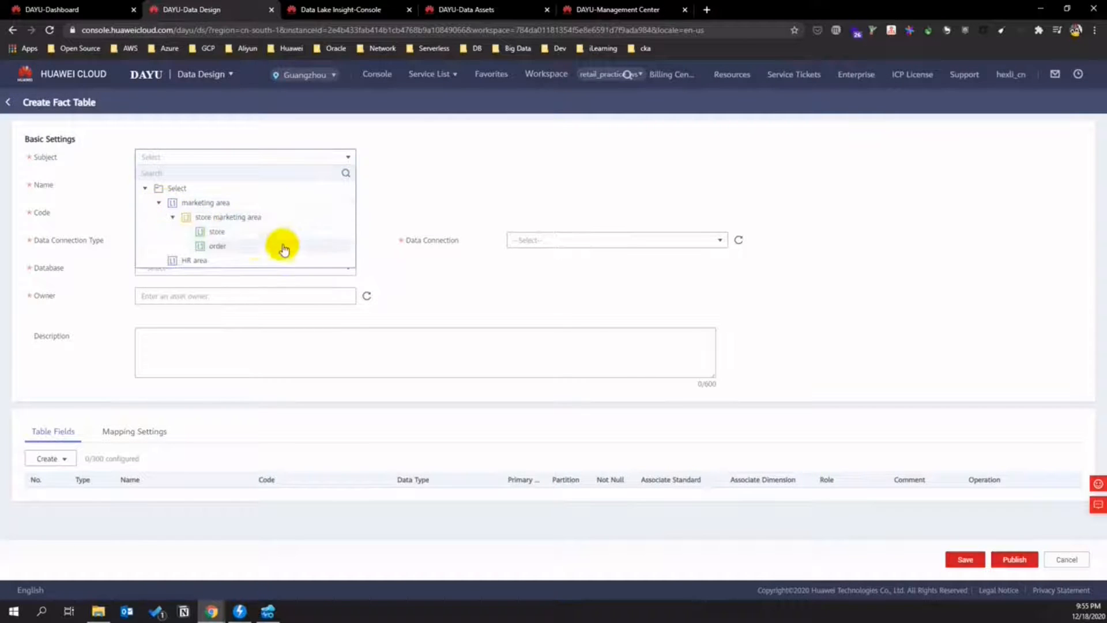
{"action": "left_click", "coordinate": [240, 233]}
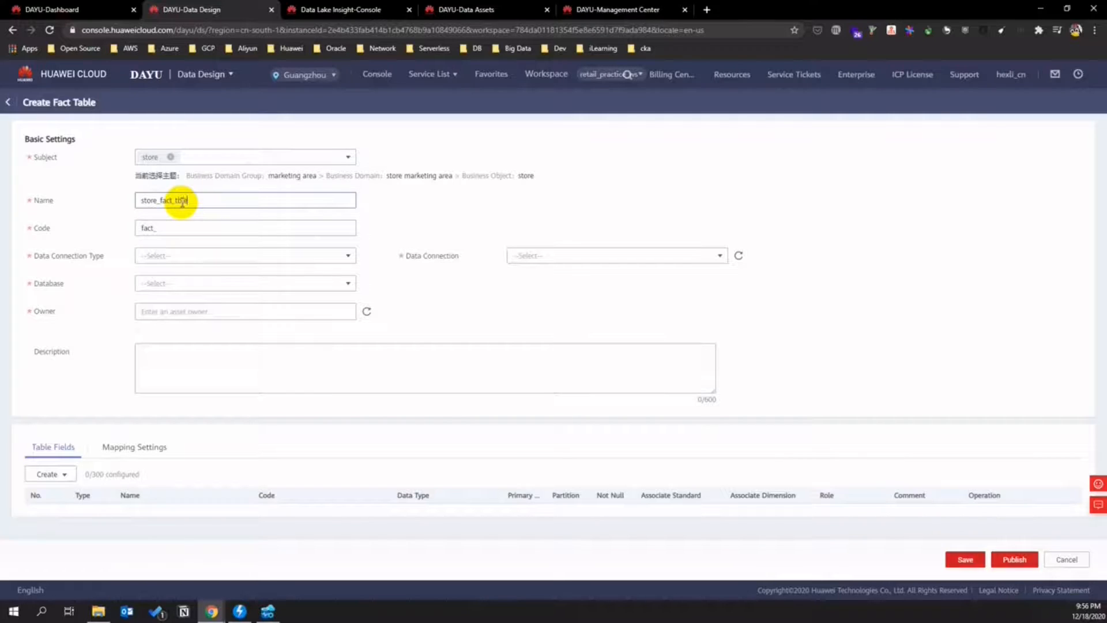
{"action": "type", "text": "l"}
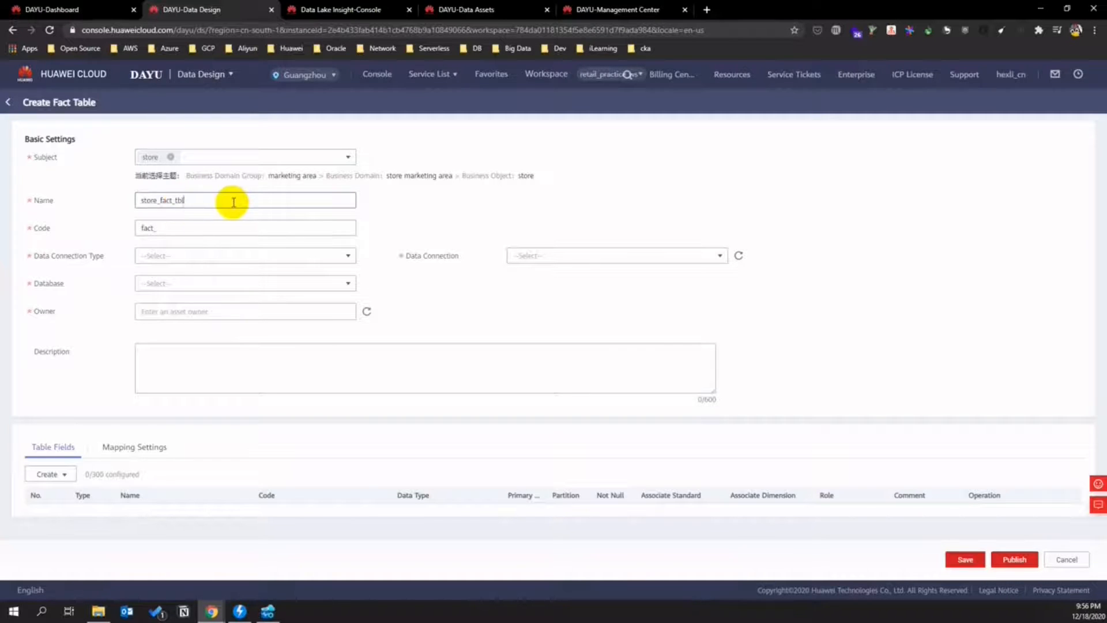
{"action": "left_click", "coordinate": [179, 225]}
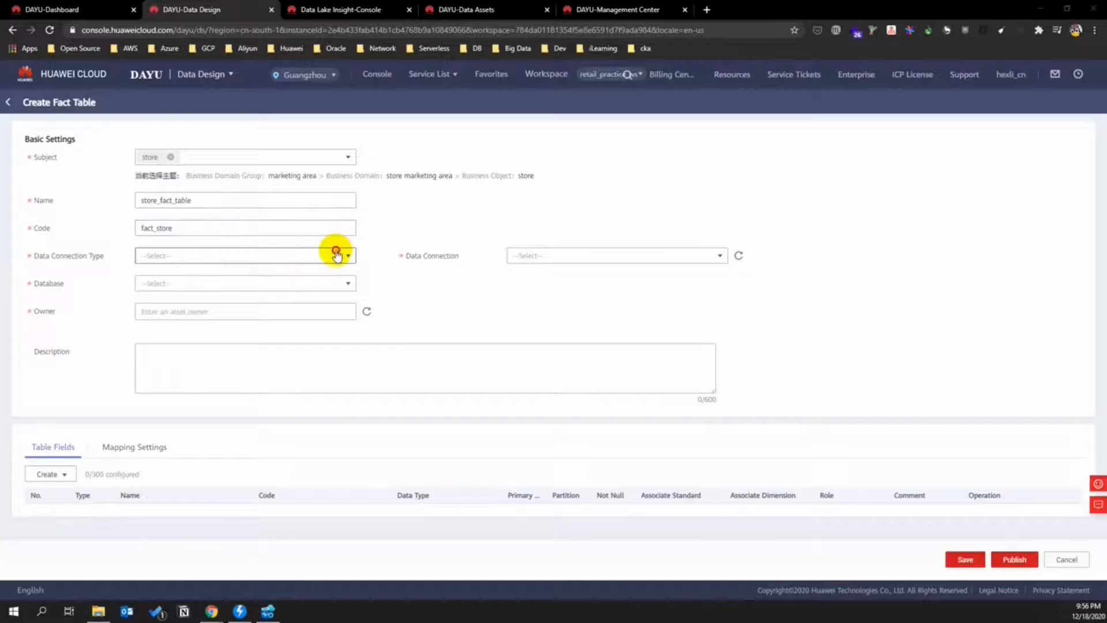
- Connect the table to DLI database retaildb and set its owner
{"action": "left_click", "coordinate": [335, 253]}
{"action": "left_click", "coordinate": [292, 272]}
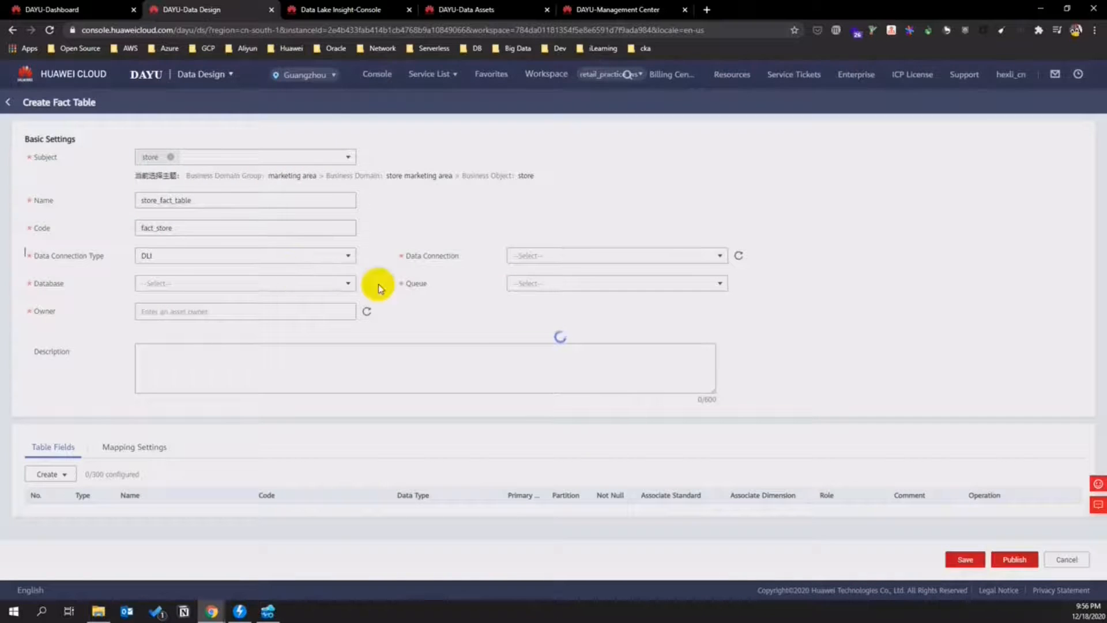
{"action": "left_click", "coordinate": [350, 284]}
{"action": "left_click", "coordinate": [349, 292]}
{"action": "left_click", "coordinate": [158, 335]}
{"action": "left_click", "coordinate": [303, 313]}
{"action": "left_click", "coordinate": [227, 331]}
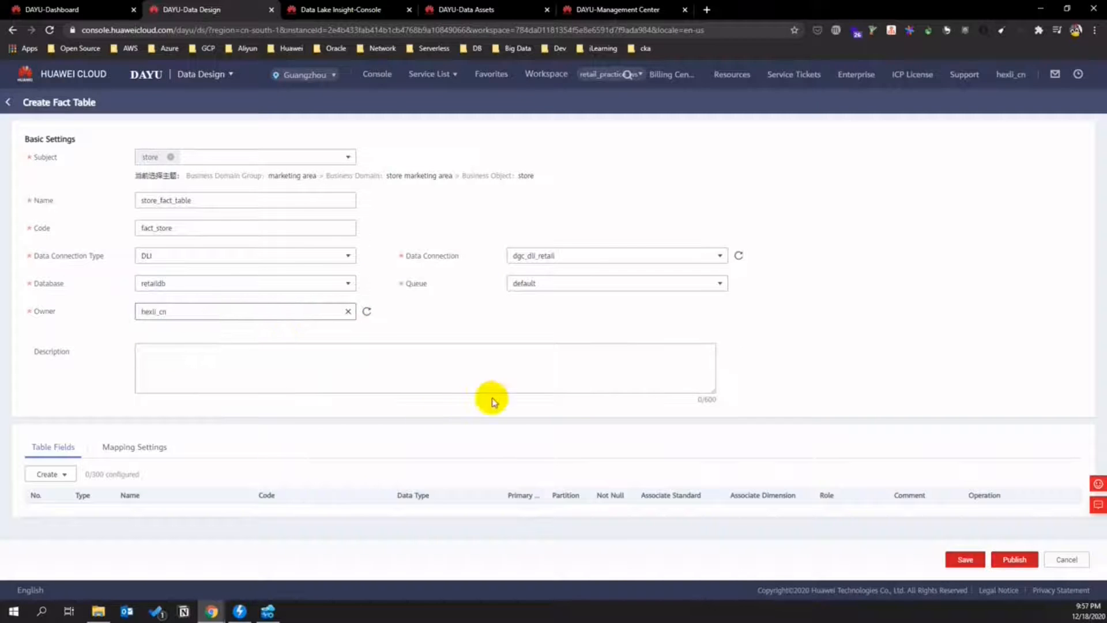
{"action": "left_click", "coordinate": [55, 473]}
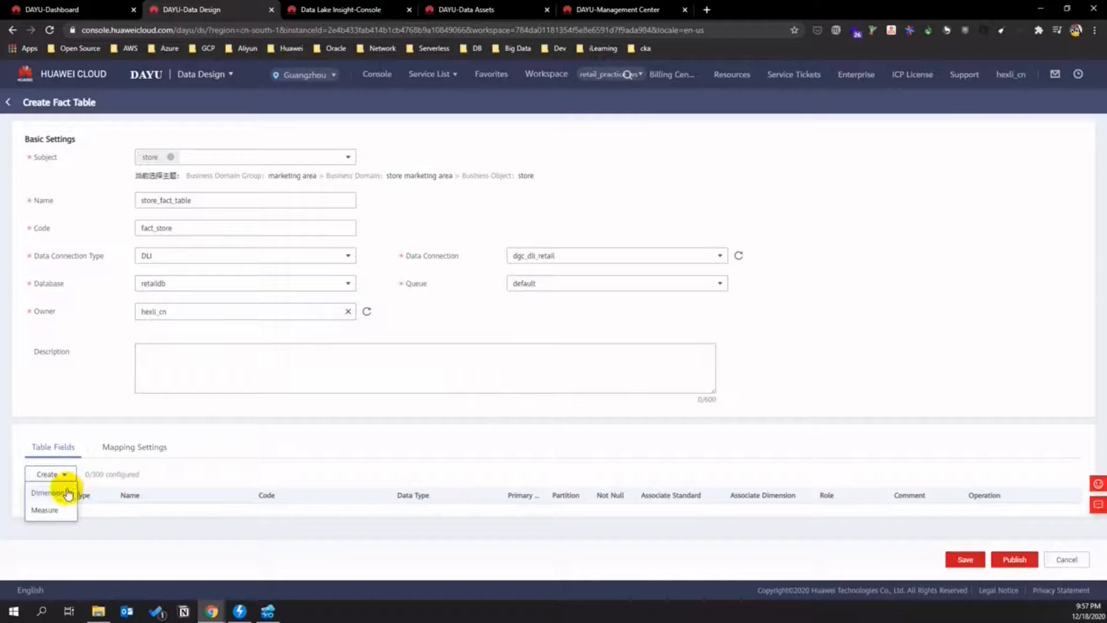
- Add the location and store dimension fields
{"action": "left_click", "coordinate": [66, 492]}
{"action": "left_click", "coordinate": [381, 252]}
{"action": "left_click", "coordinate": [496, 252]}
{"action": "left_click", "coordinate": [529, 457]}
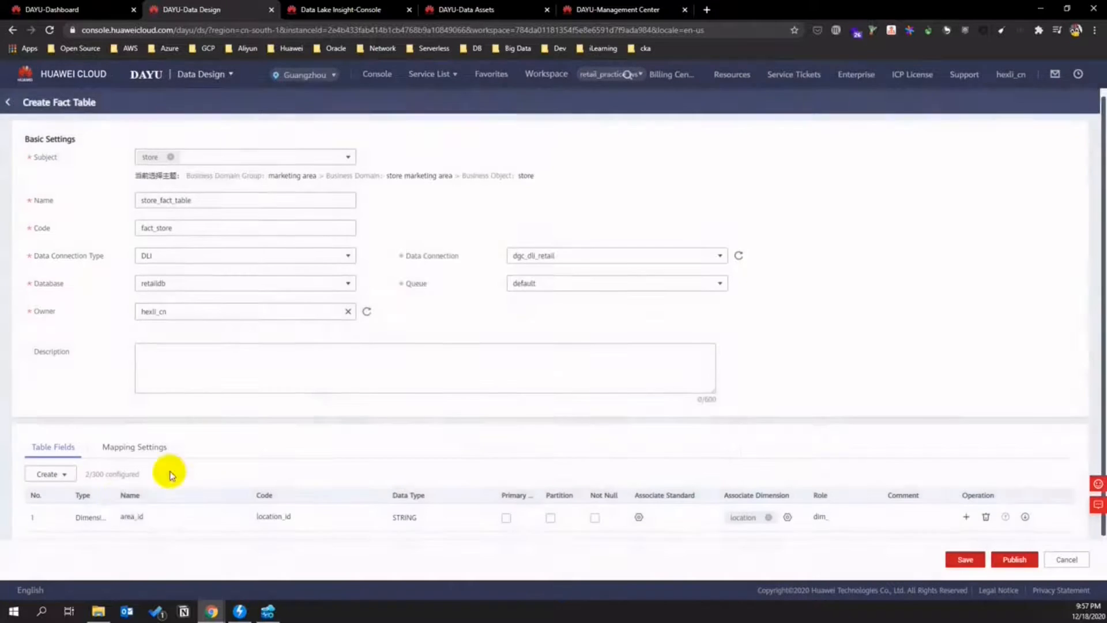
{"action": "scroll", "coordinate": [136, 481], "scroll_direction": "down", "scroll_amount": 2}
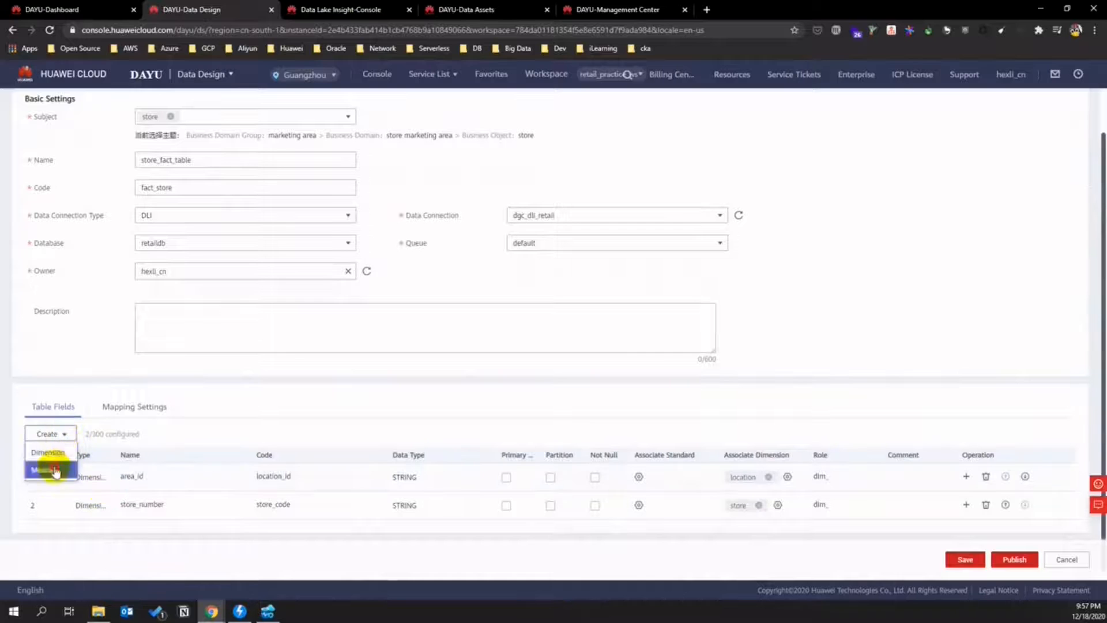
- Add measure store_area with data type DECIMAL
{"action": "left_click", "coordinate": [49, 461]}
{"action": "left_click", "coordinate": [141, 529]}
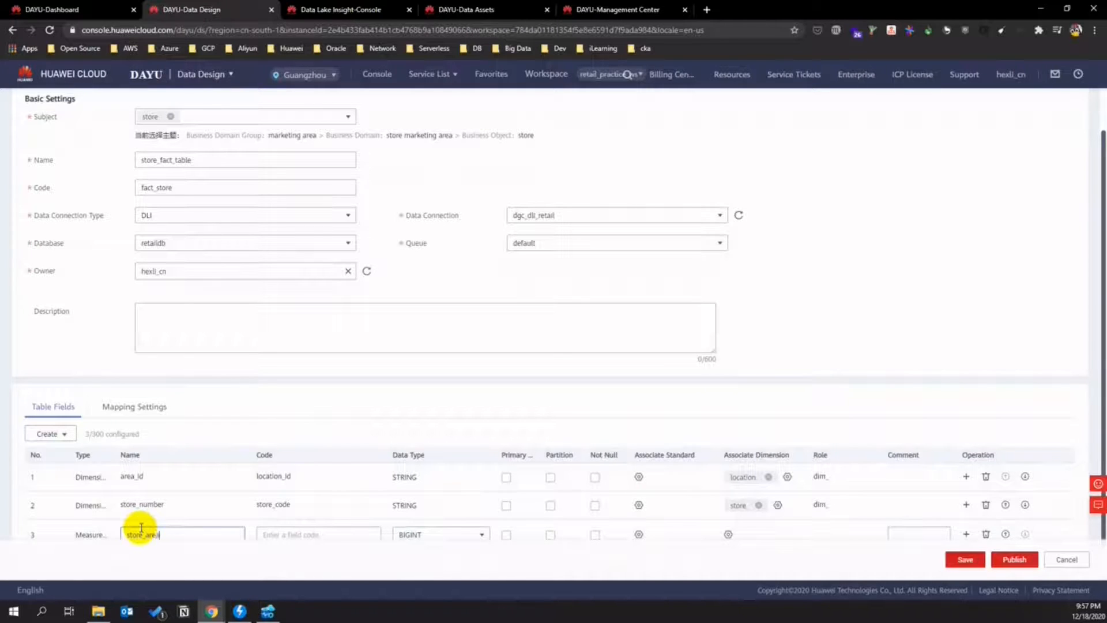
{"action": "scroll", "coordinate": [293, 533], "scroll_direction": "down", "scroll_amount": 1}
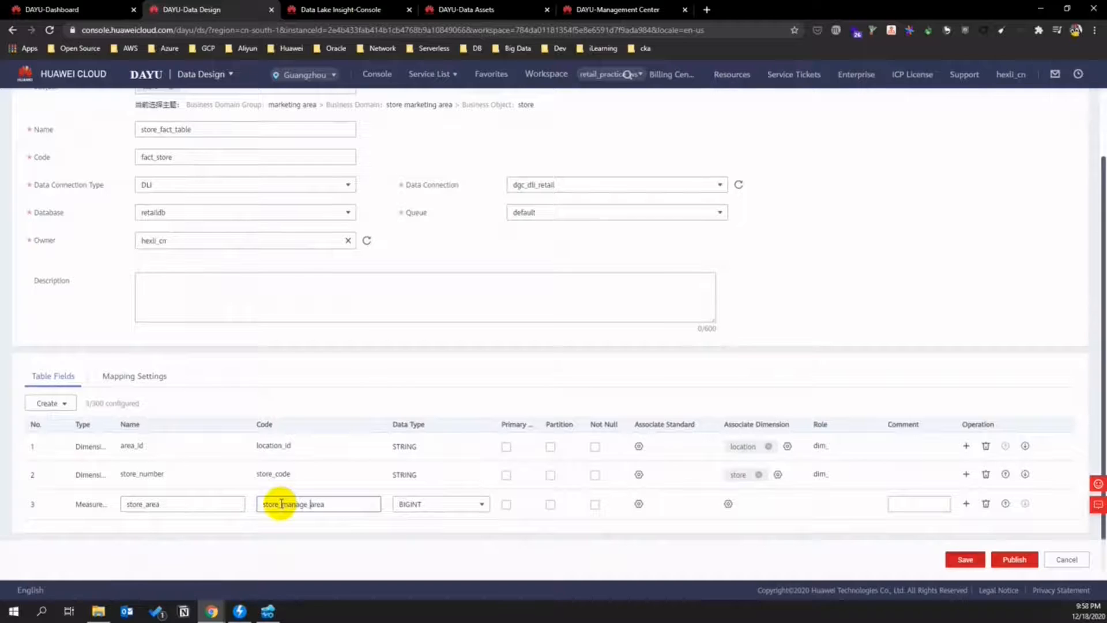
{"action": "left_click", "coordinate": [483, 505]}
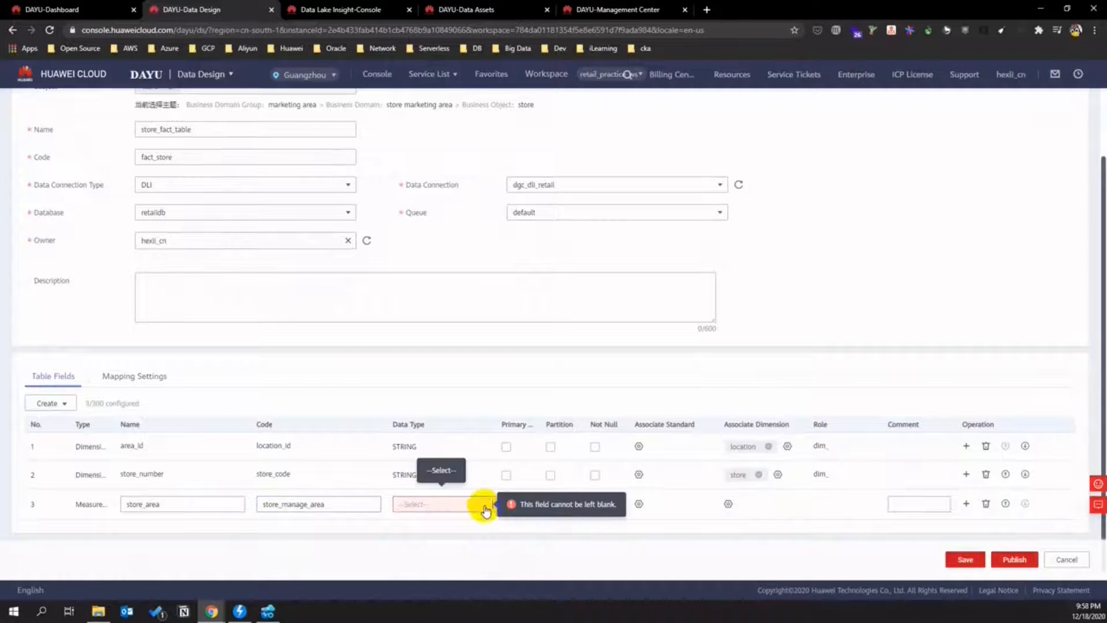
{"action": "left_click", "coordinate": [482, 506]}
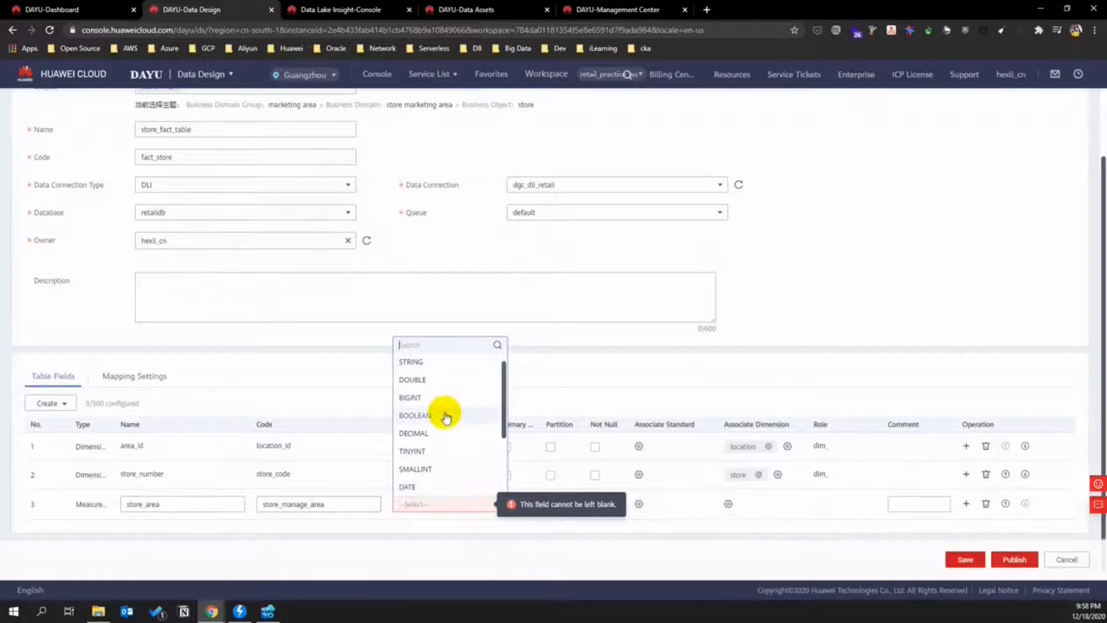
{"action": "left_click", "coordinate": [433, 433]}
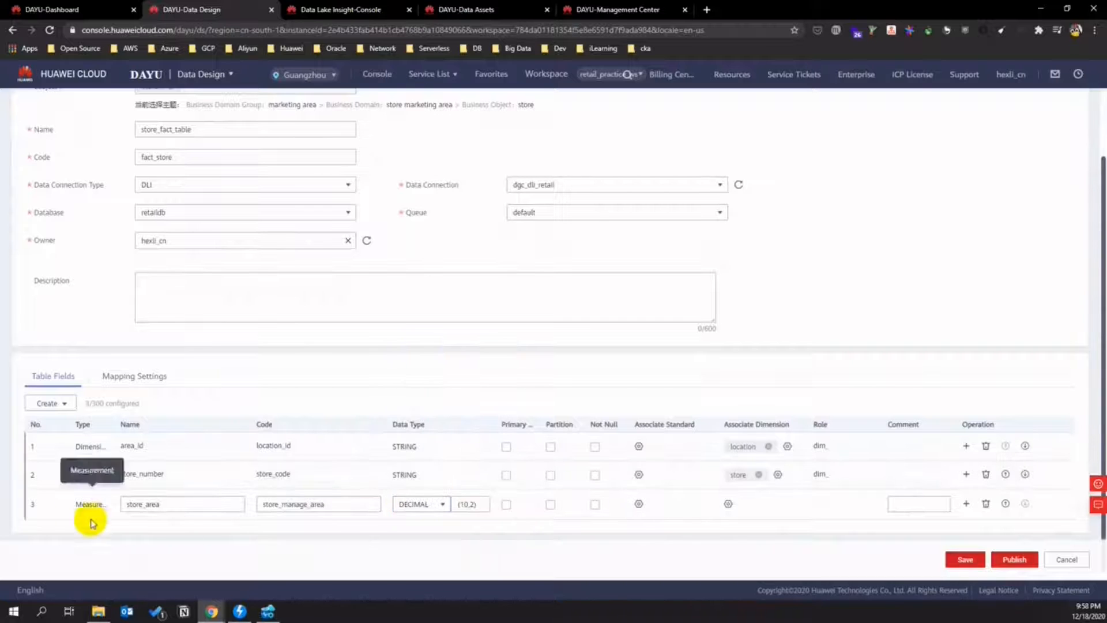
- Add measure open_date with data type TIMESTAMP
{"action": "left_click", "coordinate": [49, 403]}
{"action": "left_click", "coordinate": [46, 439]}
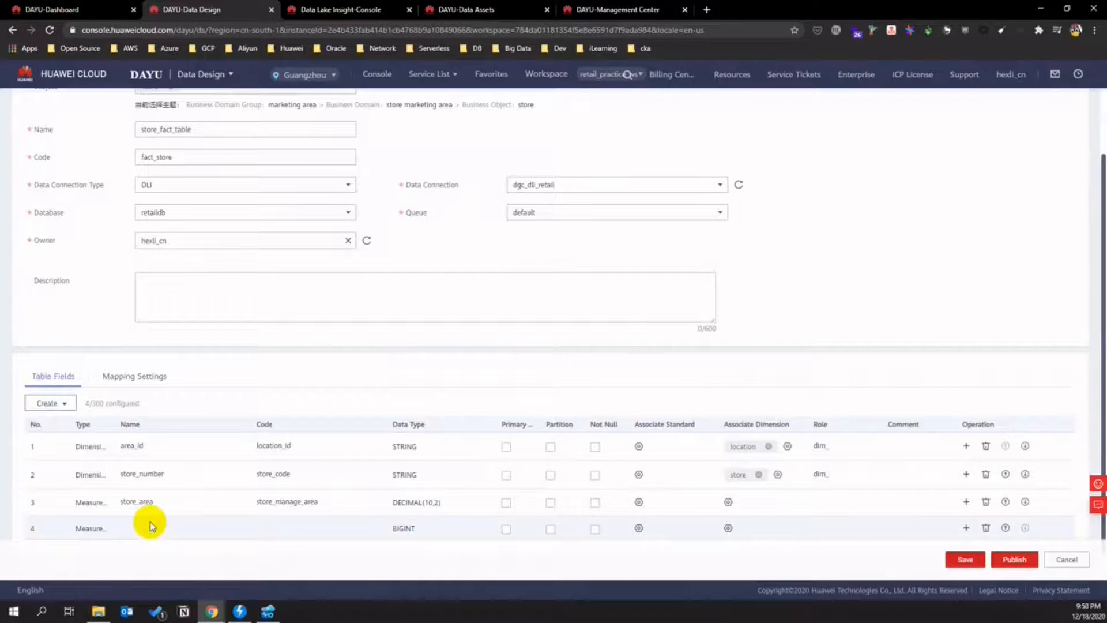
{"action": "left_click", "coordinate": [140, 528]}
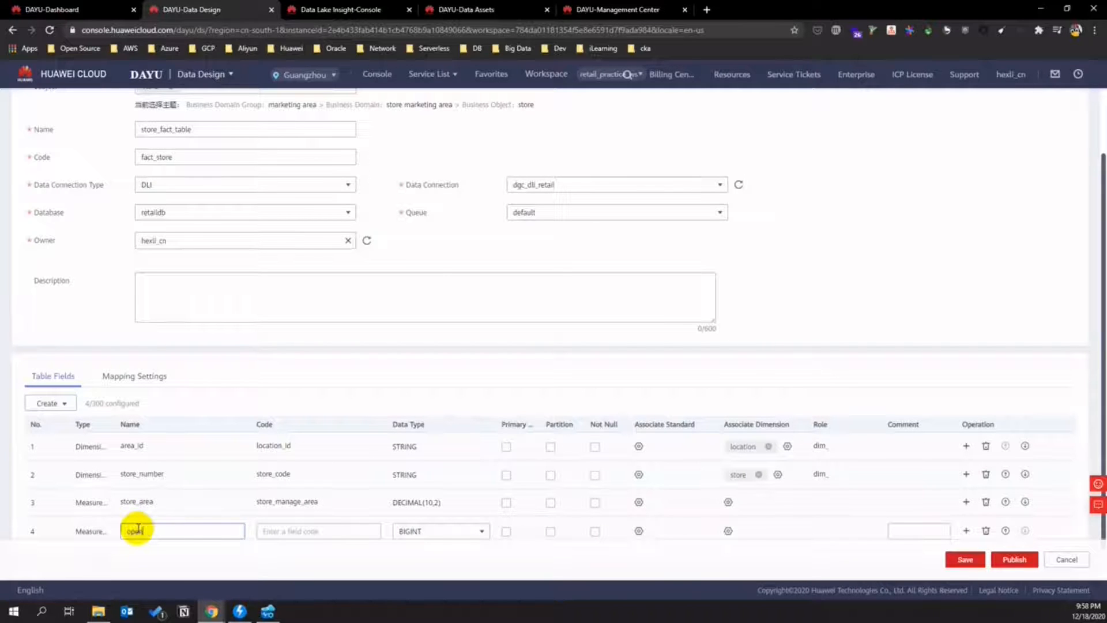
{"action": "left_click", "coordinate": [288, 533]}
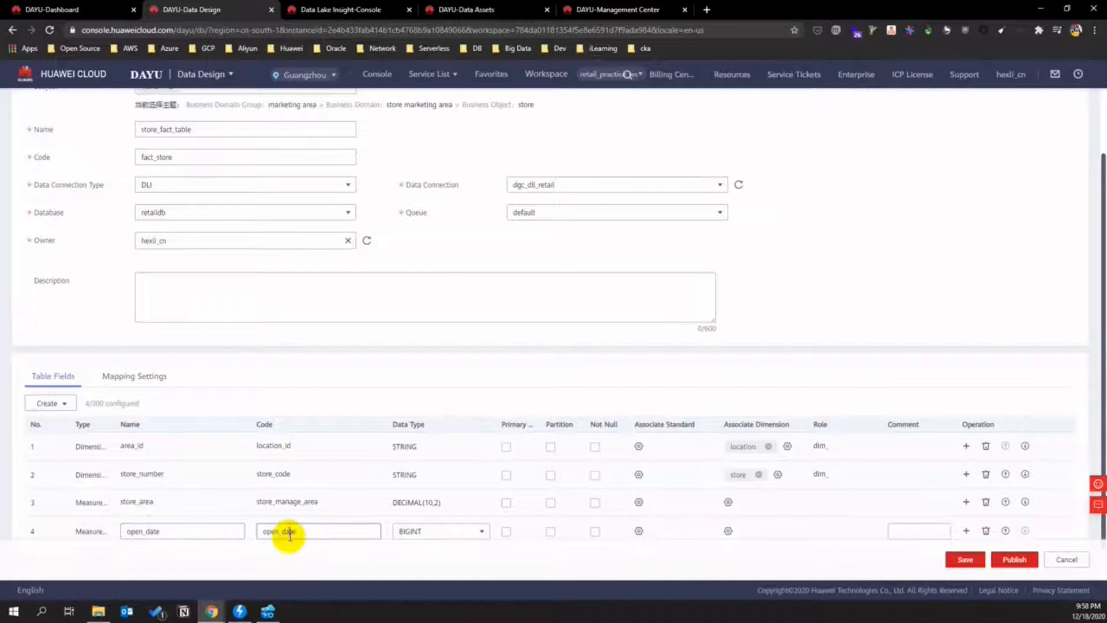
{"action": "left_click", "coordinate": [261, 530]}
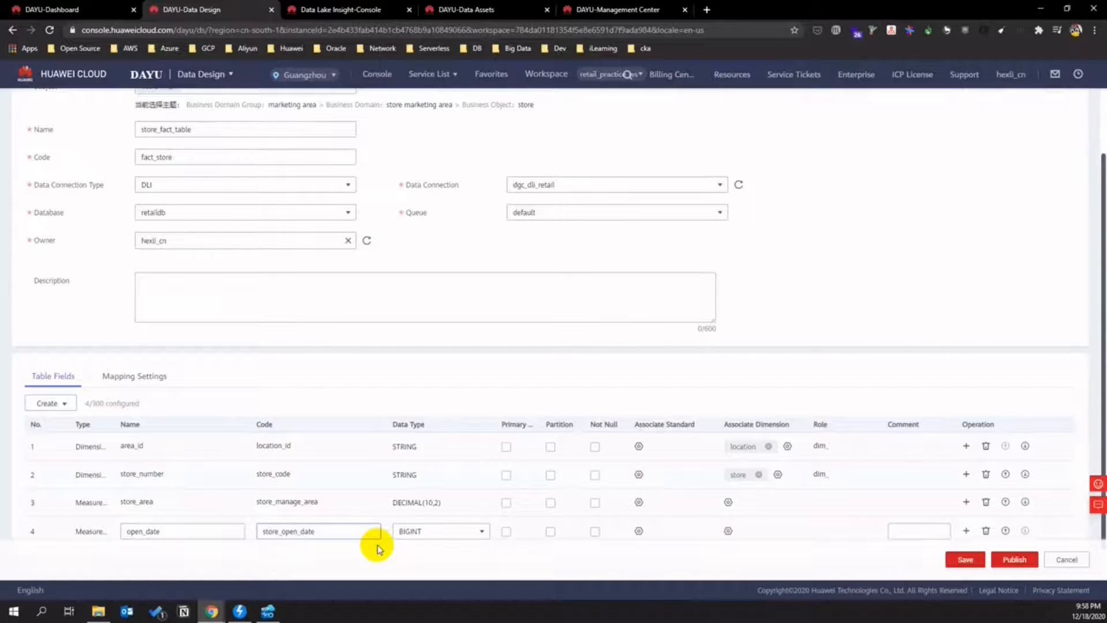
{"action": "left_click", "coordinate": [427, 531]}
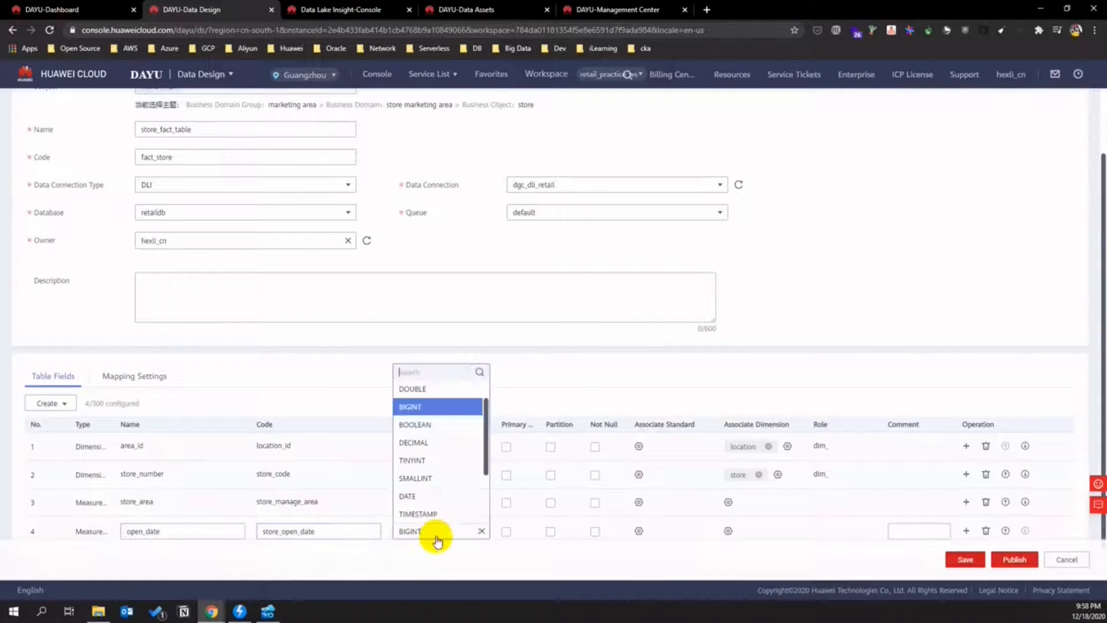
{"action": "scroll", "coordinate": [448, 473], "scroll_direction": "down", "scroll_amount": 1}
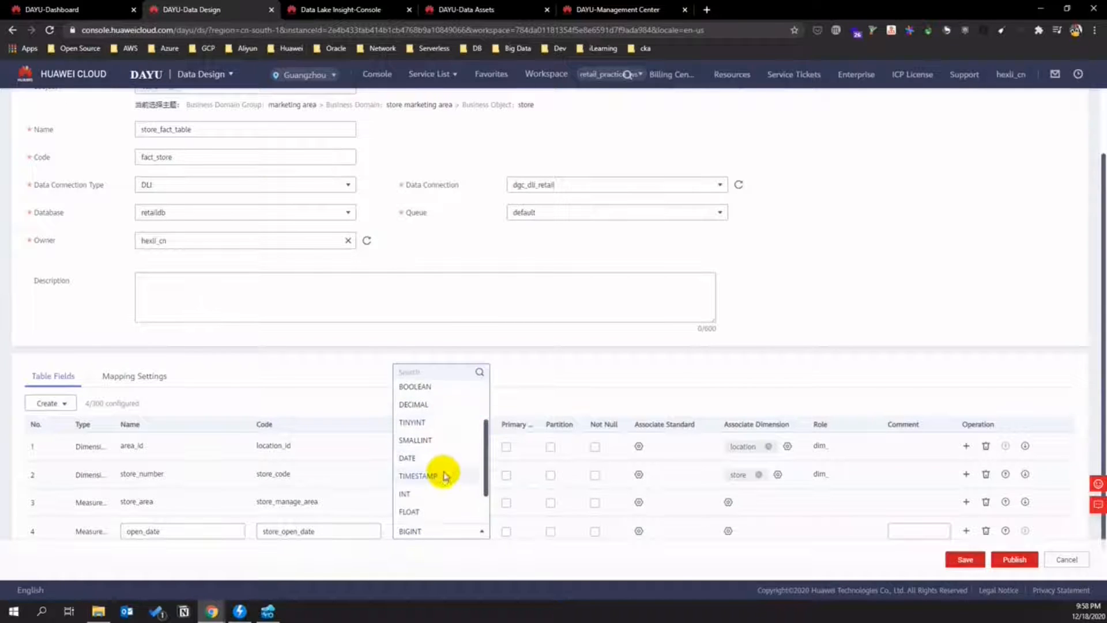
{"action": "left_click", "coordinate": [445, 475]}
- Make store_number the primary key and publish store_fact_table with auto-review
{"action": "left_click", "coordinate": [506, 476]}
{"action": "scroll", "coordinate": [609, 512], "scroll_direction": "down", "scroll_amount": 1}
{"action": "left_click", "coordinate": [1014, 559]}
{"action": "left_click", "coordinate": [494, 227]}
{"action": "left_click", "coordinate": [527, 259]}
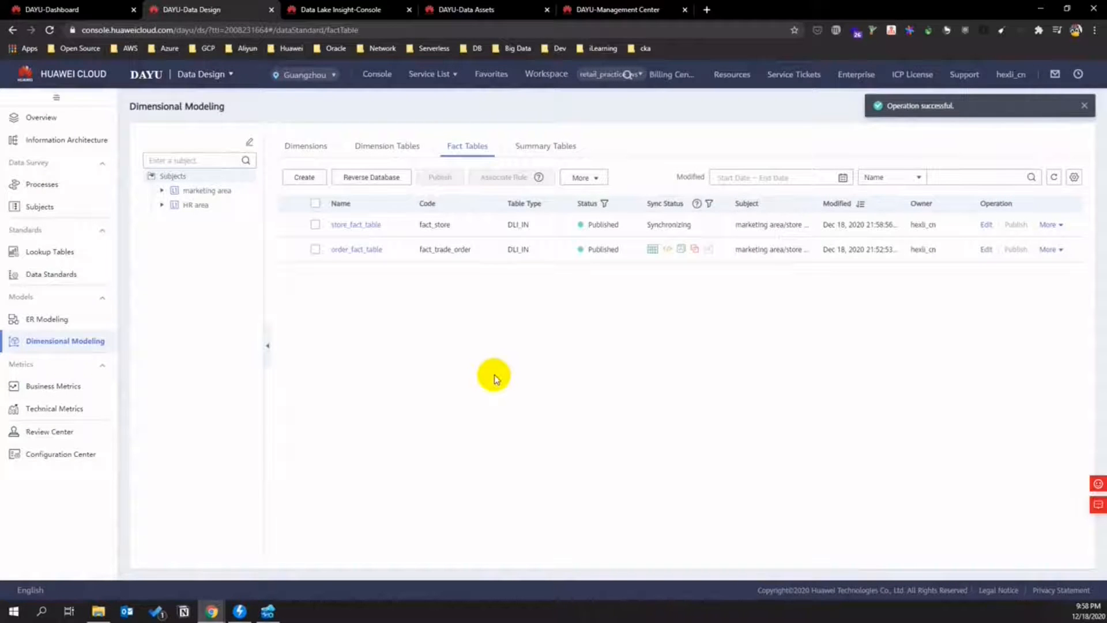
- On Technical Metrics, expand marketing area to the store and order objects, then start an atomic metric
{"action": "left_click", "coordinate": [77, 414]}
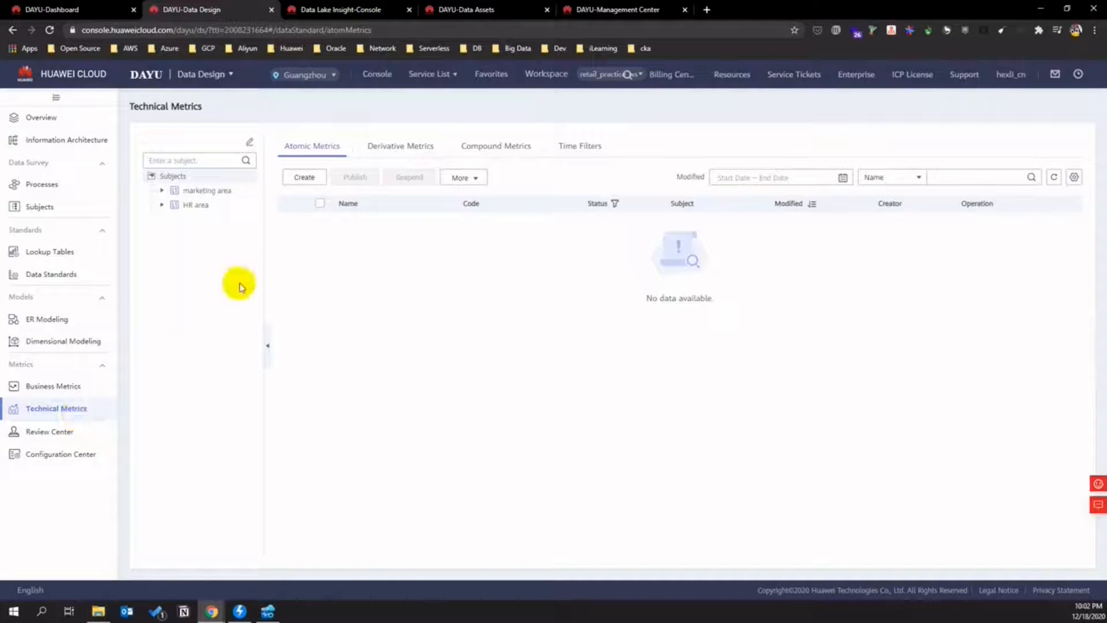
{"action": "left_click", "coordinate": [161, 190]}
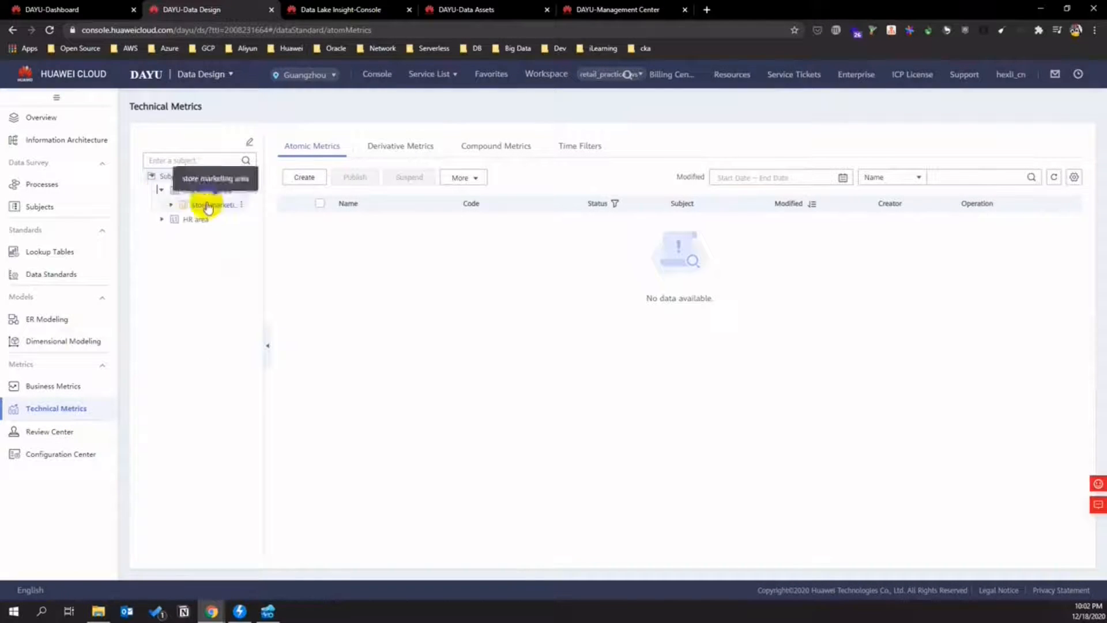
{"action": "left_click", "coordinate": [170, 204]}
{"action": "left_click", "coordinate": [179, 219]}
{"action": "left_click", "coordinate": [180, 235]}
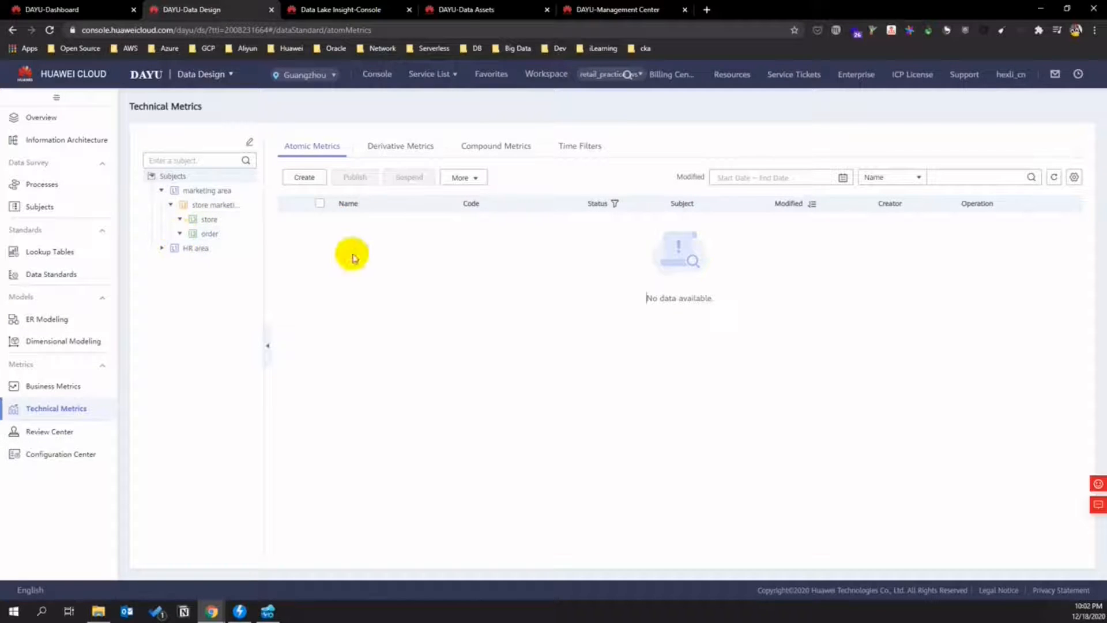
{"action": "left_click", "coordinate": [305, 178]}
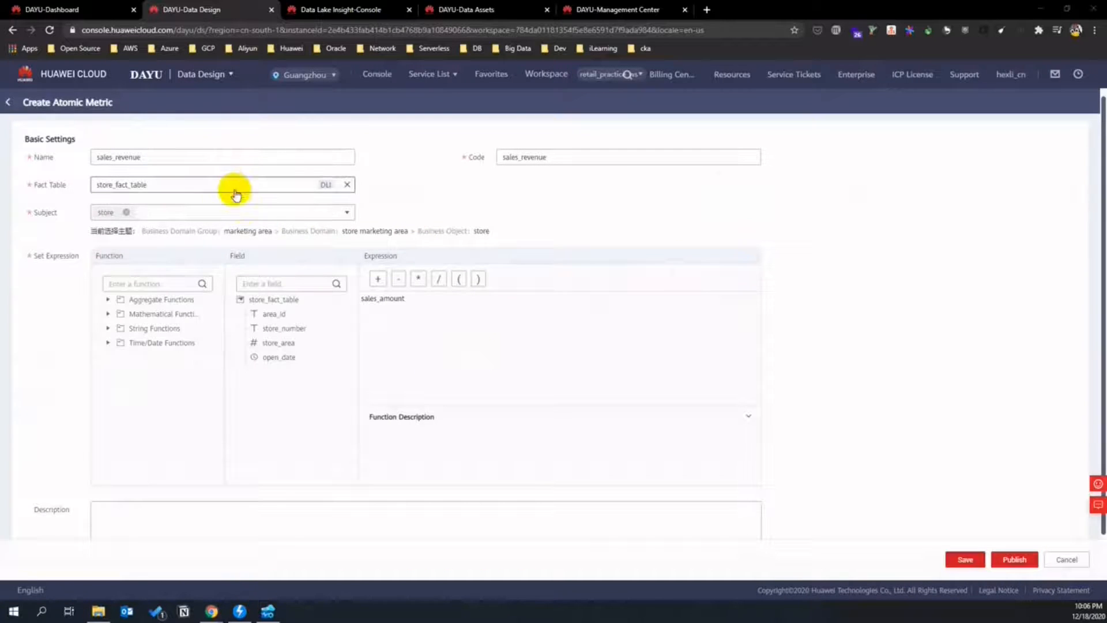
- Set the metric's fact table to order_fact_table and its subject to order
{"action": "left_click", "coordinate": [227, 183]}
{"action": "left_click", "coordinate": [167, 257]}
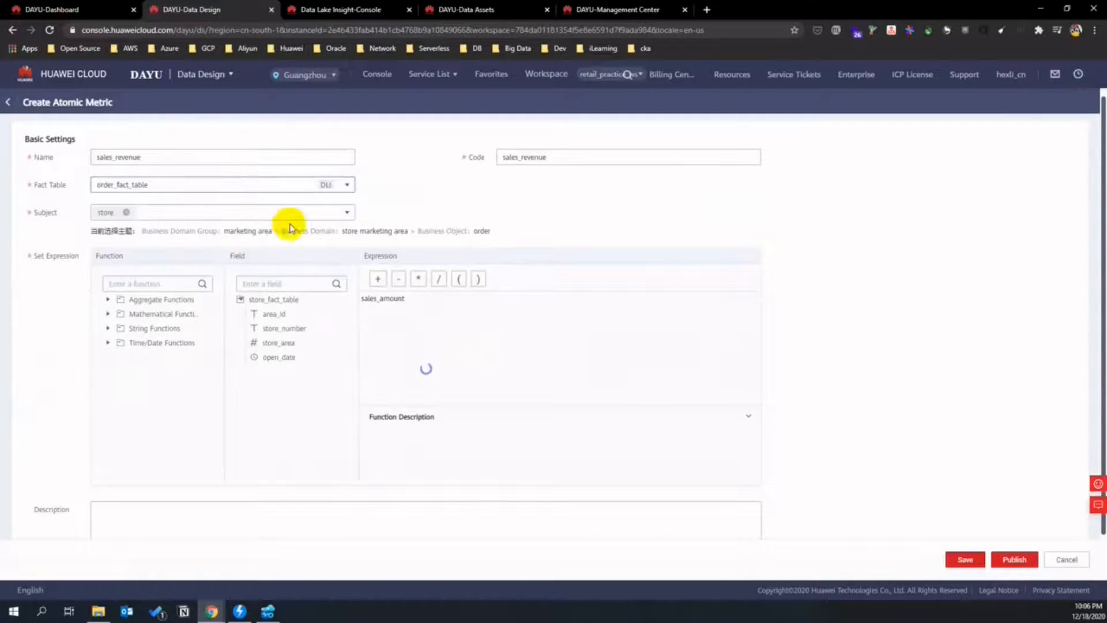
{"action": "left_click", "coordinate": [347, 213]}
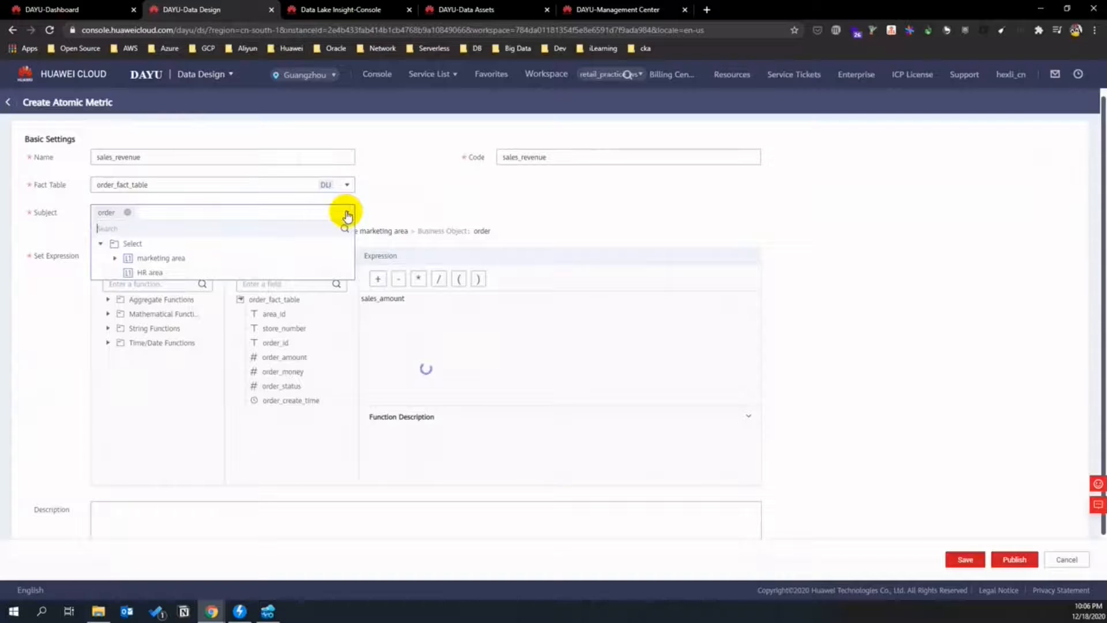
{"action": "left_click", "coordinate": [115, 258]}
{"action": "left_click", "coordinate": [124, 272]}
{"action": "left_click", "coordinate": [185, 298]}
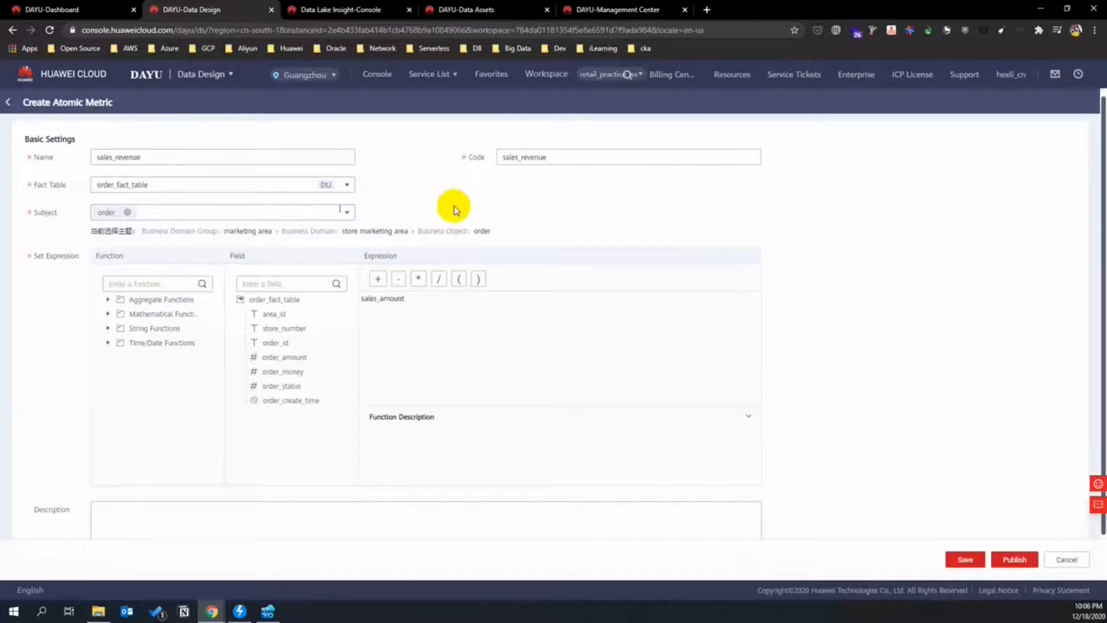
- Build the expression sum(order_money)
{"action": "left_click", "coordinate": [108, 299]}
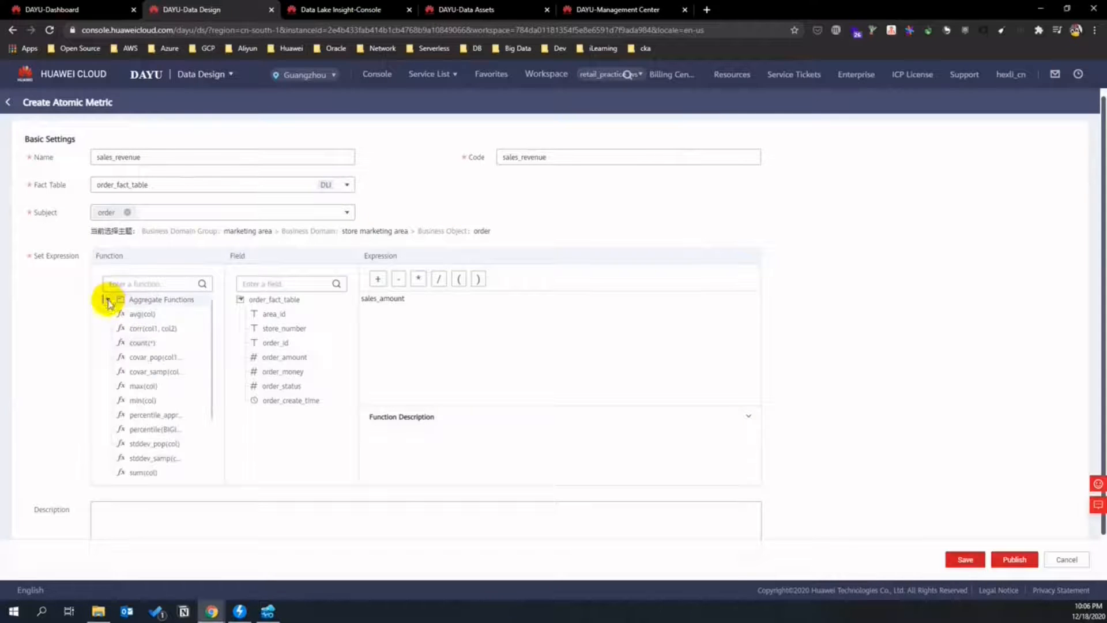
{"action": "scroll", "coordinate": [188, 397], "scroll_direction": "down", "scroll_amount": 2}
{"action": "double_click", "coordinate": [153, 433]}
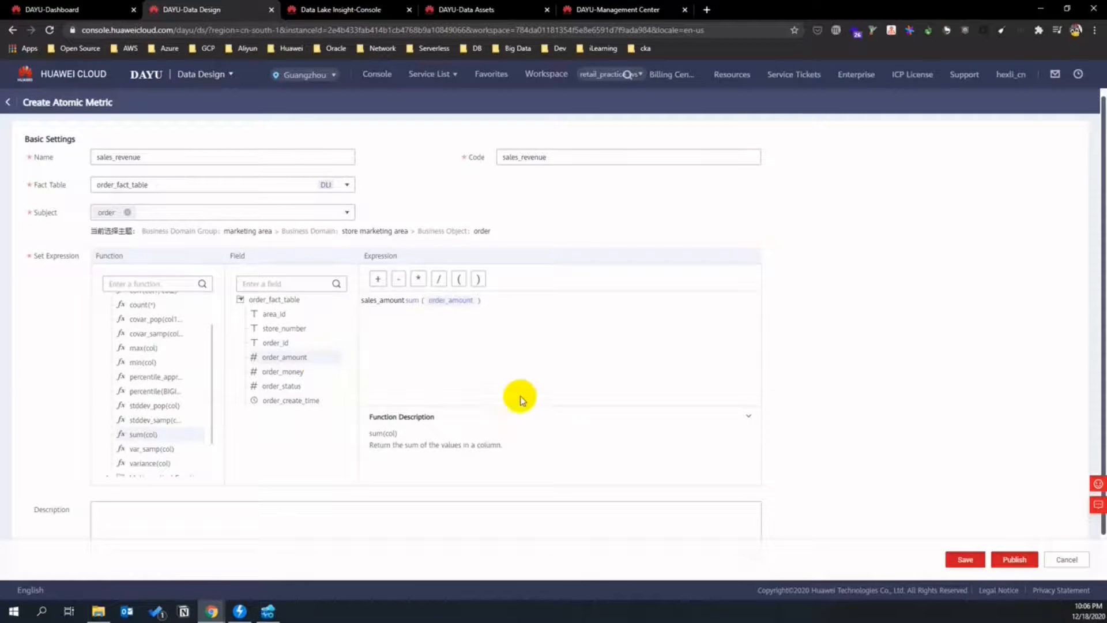
{"action": "key", "text": "ctrl+space"}
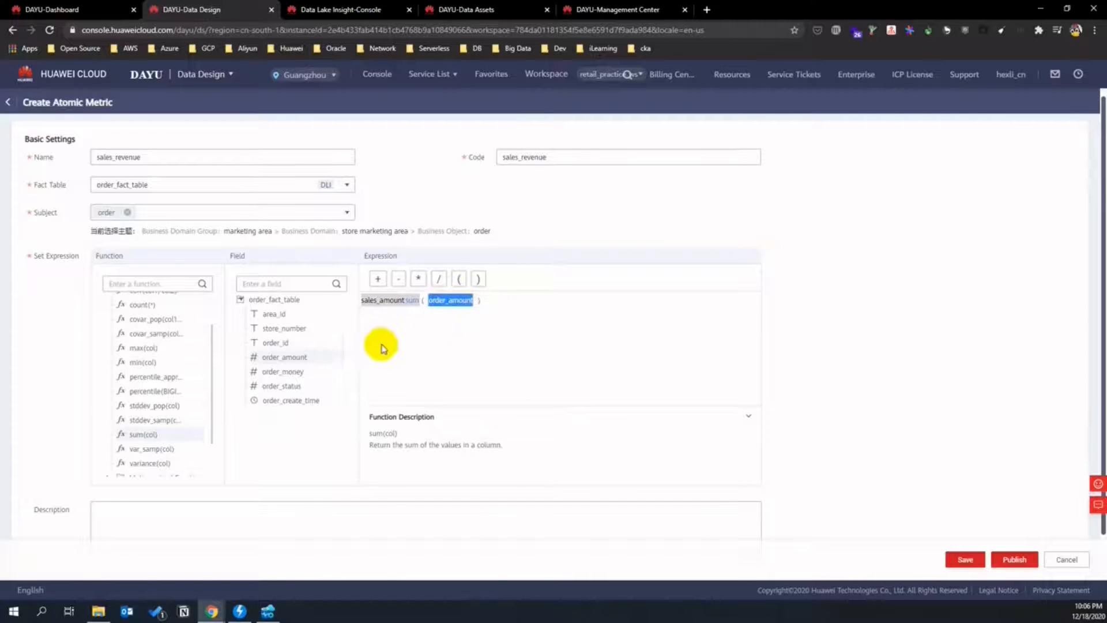
{"action": "left_click", "coordinate": [467, 301]}
{"action": "left_click_drag", "start_coordinate": [461, 301], "coordinate": [423, 299]}
{"action": "left_click", "coordinate": [442, 307]}
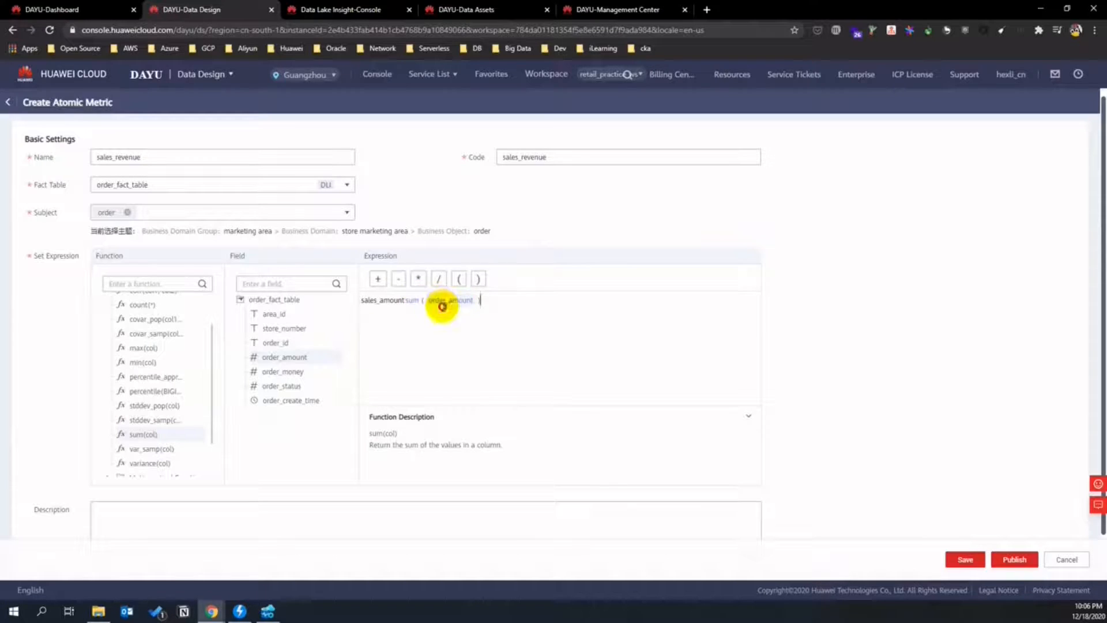
{"action": "left_click", "coordinate": [295, 370]}
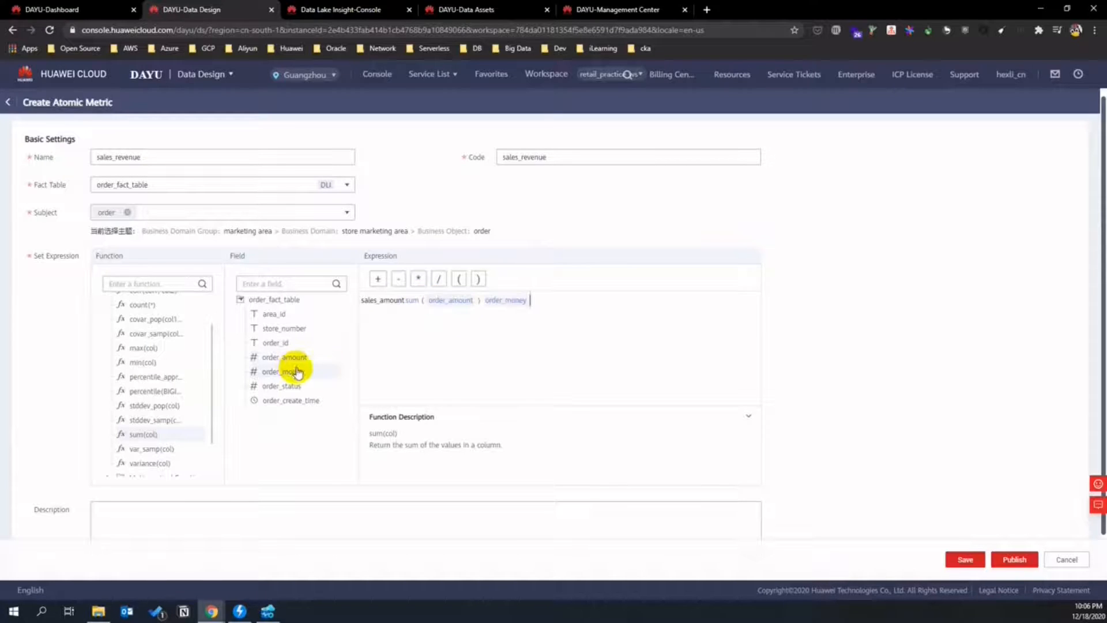
{"action": "left_click_drag", "start_coordinate": [512, 302], "coordinate": [358, 296]}
{"action": "left_click", "coordinate": [516, 301]}
{"action": "triple_click", "coordinate": [516, 301]}
{"action": "left_click", "coordinate": [510, 301]}
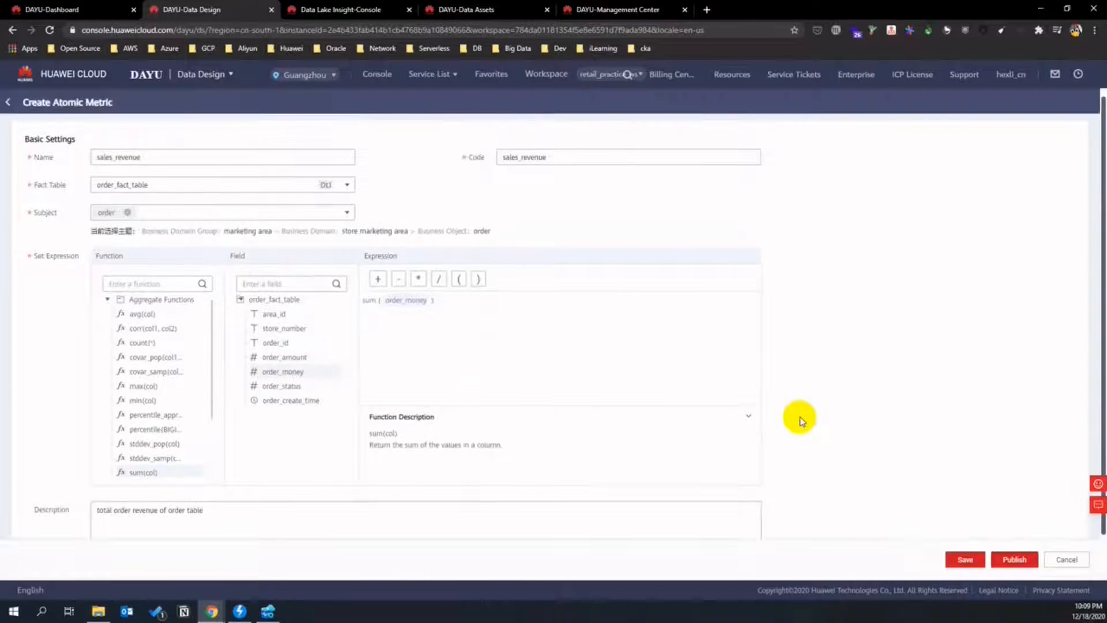
{"action": "scroll", "coordinate": [800, 420], "scroll_direction": "down", "scroll_amount": 1}
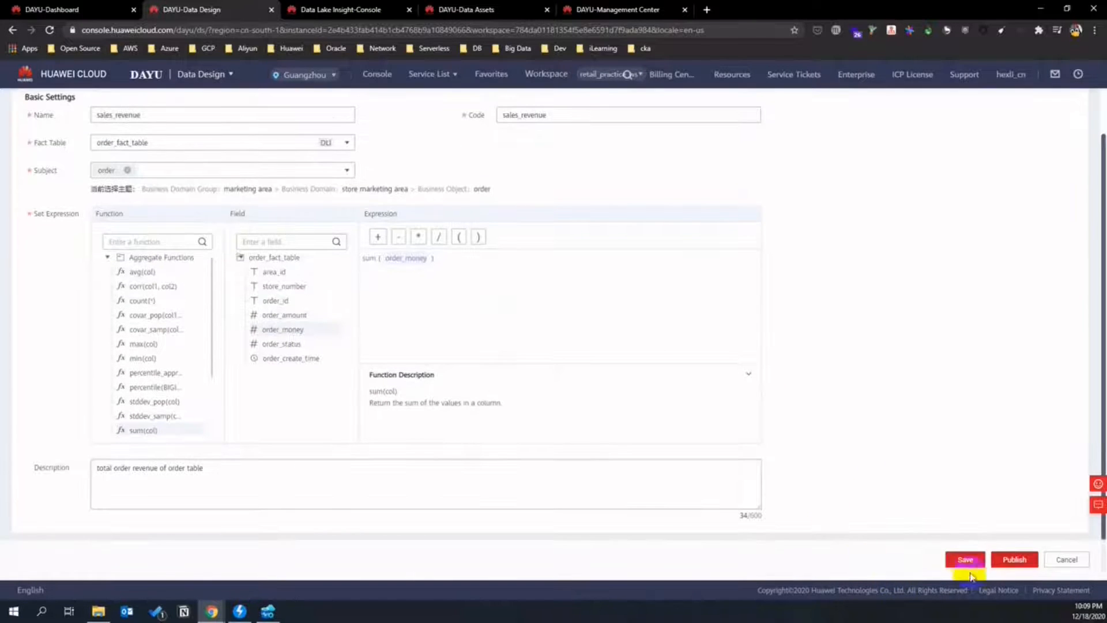
- Publish sales_revenue with auto-review
{"action": "left_click", "coordinate": [1012, 558]}
{"action": "left_click", "coordinate": [491, 227]}
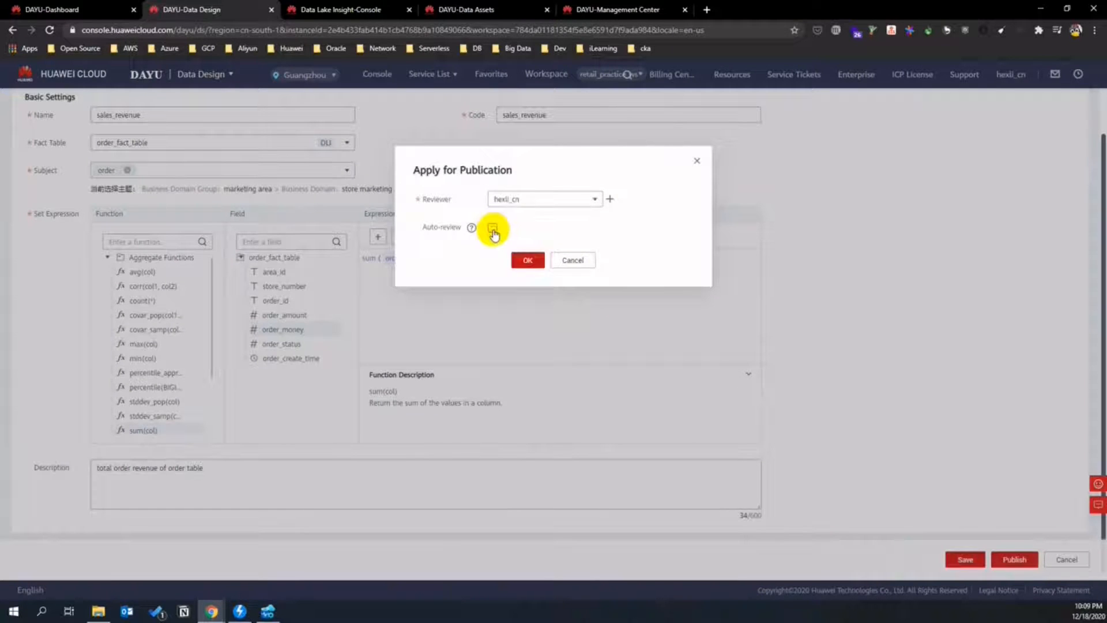
{"action": "left_click", "coordinate": [528, 260]}
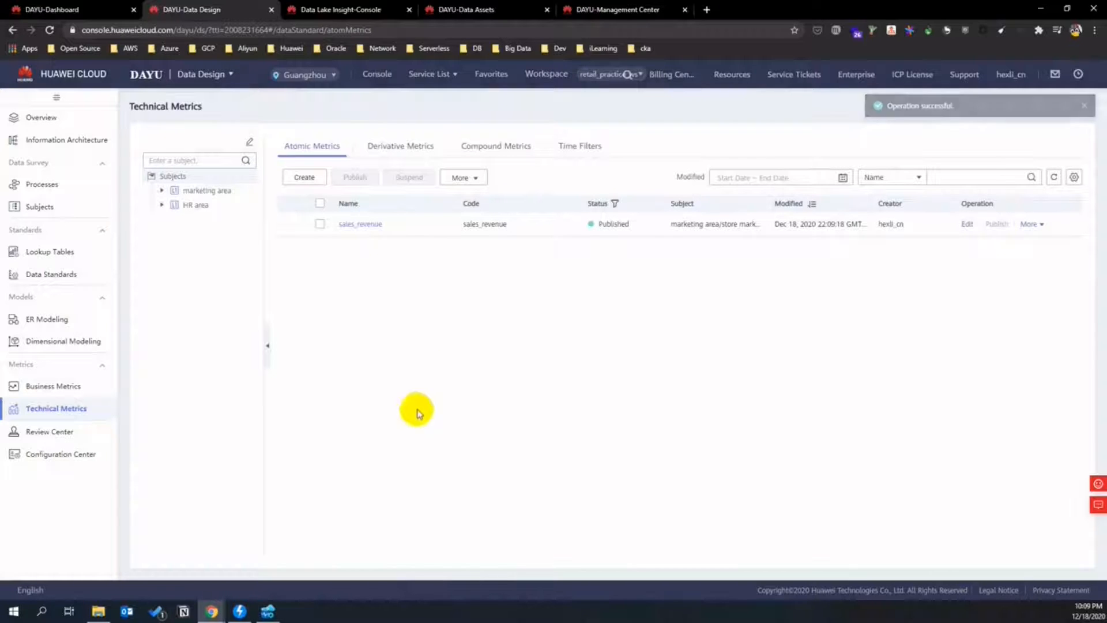
- Create atomic metric store_area on store_fact_table with expression sum(store_area)
{"action": "left_click", "coordinate": [304, 177]}
{"action": "type", "text": "store_area"}
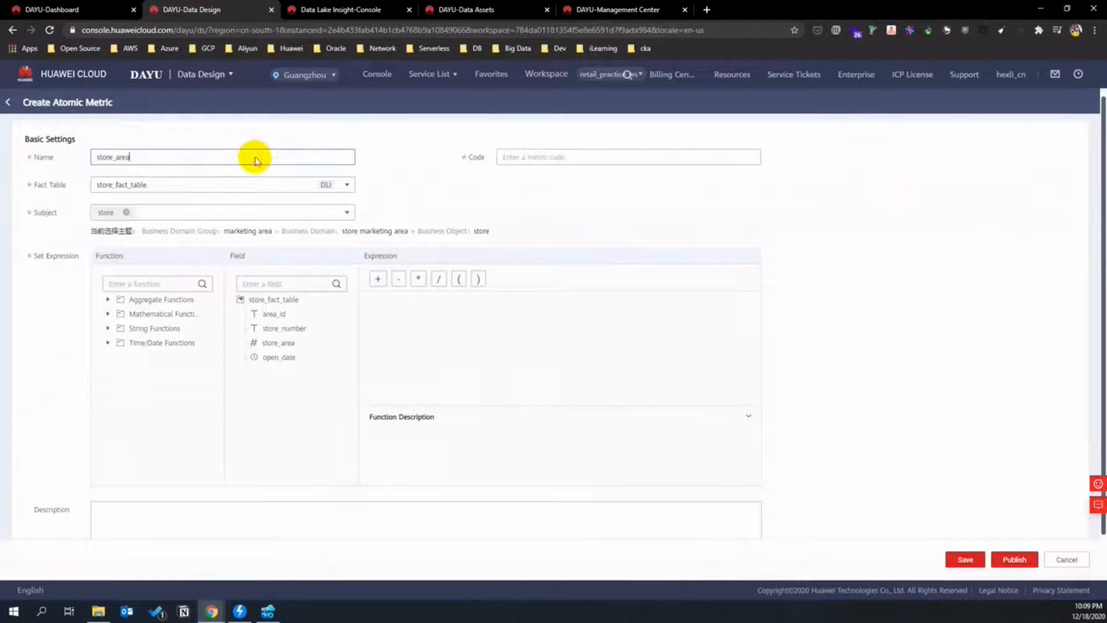
{"action": "left_click", "coordinate": [454, 180]}
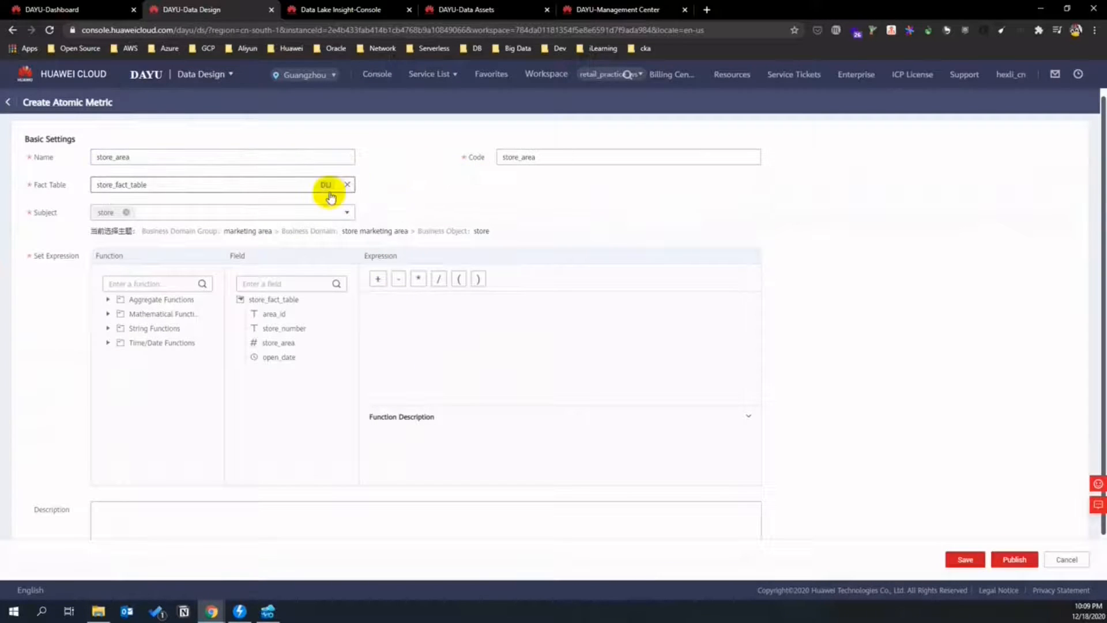
{"action": "left_click", "coordinate": [309, 189]}
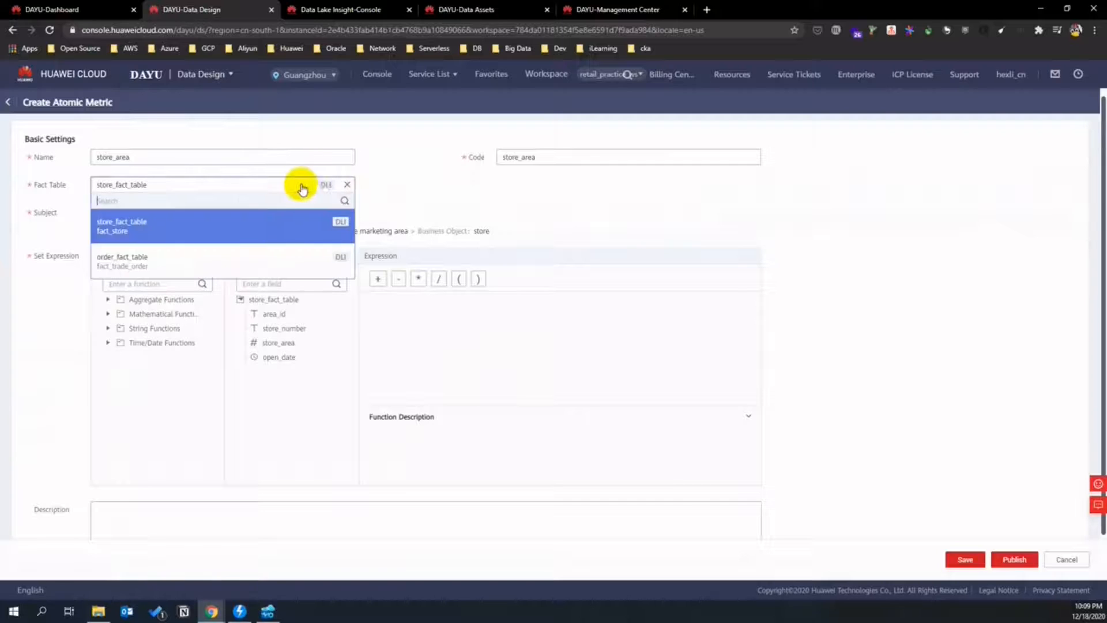
{"action": "left_click", "coordinate": [145, 224]}
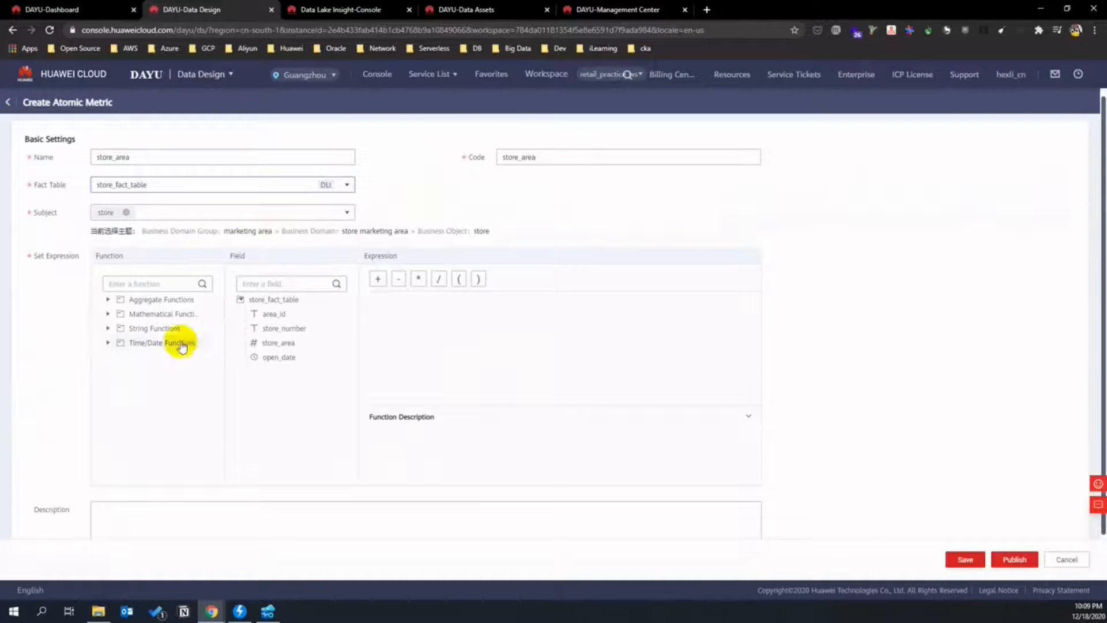
{"action": "left_click", "coordinate": [107, 299]}
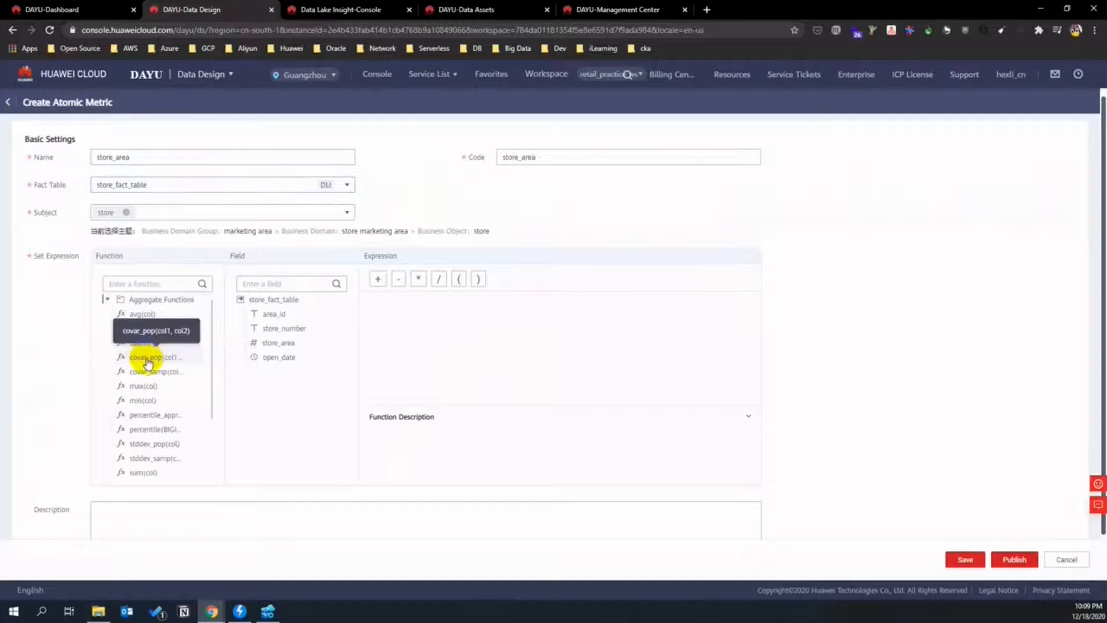
{"action": "left_click", "coordinate": [142, 472]}
{"action": "left_click", "coordinate": [271, 345]}
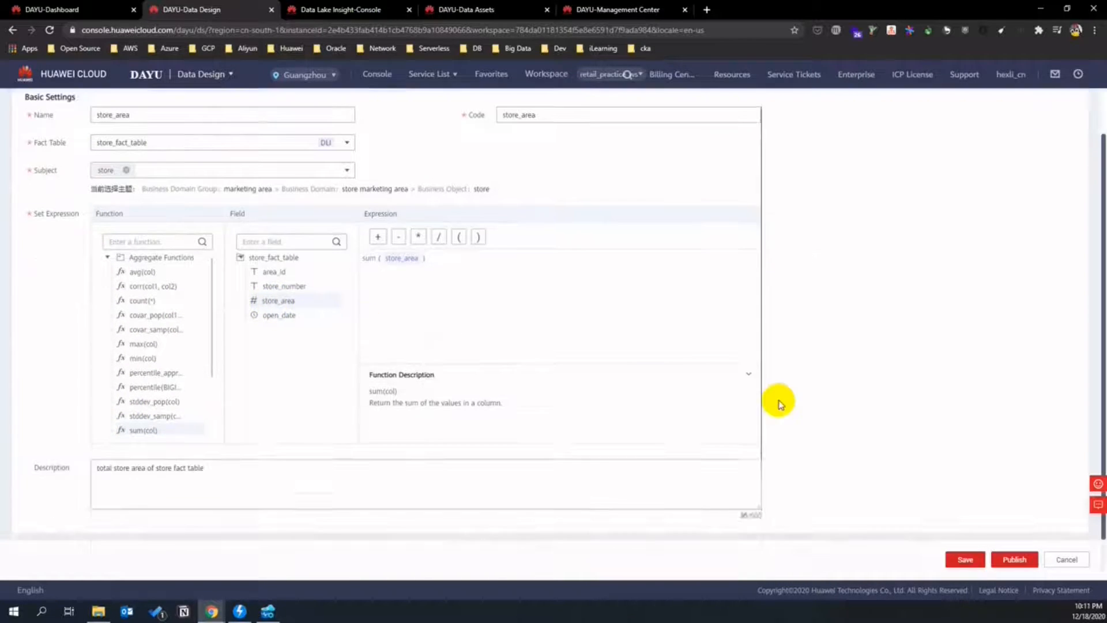
{"action": "scroll", "coordinate": [776, 400], "scroll_direction": "down", "scroll_amount": 1}
- Publish store_area with auto-review and switch to the Derivative Metrics list
{"action": "left_click", "coordinate": [1012, 565]}
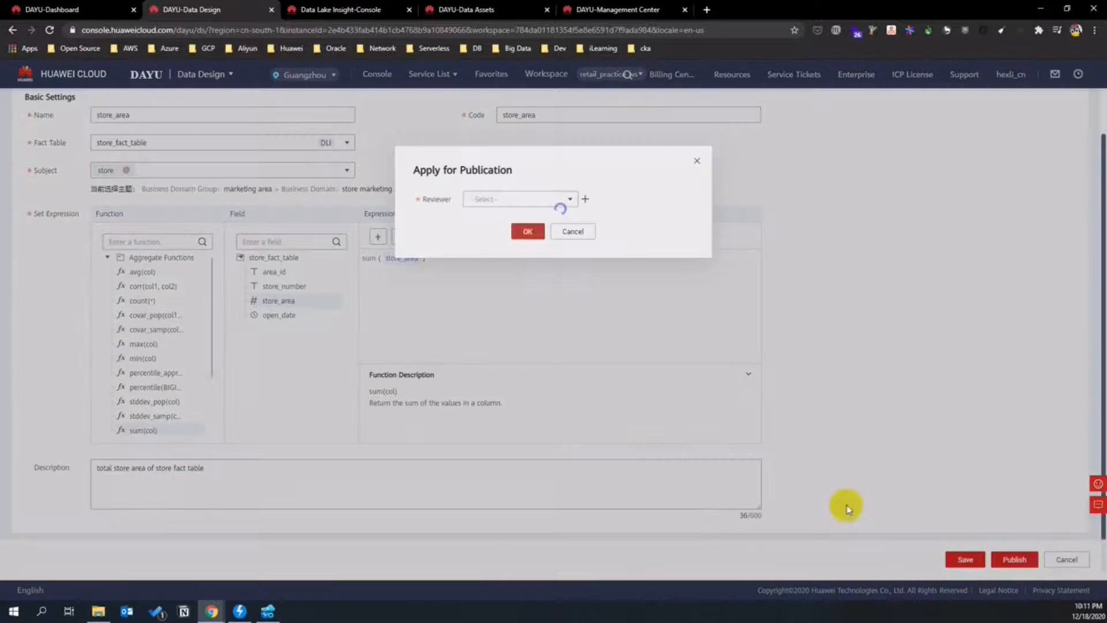
{"action": "left_click", "coordinate": [492, 227]}
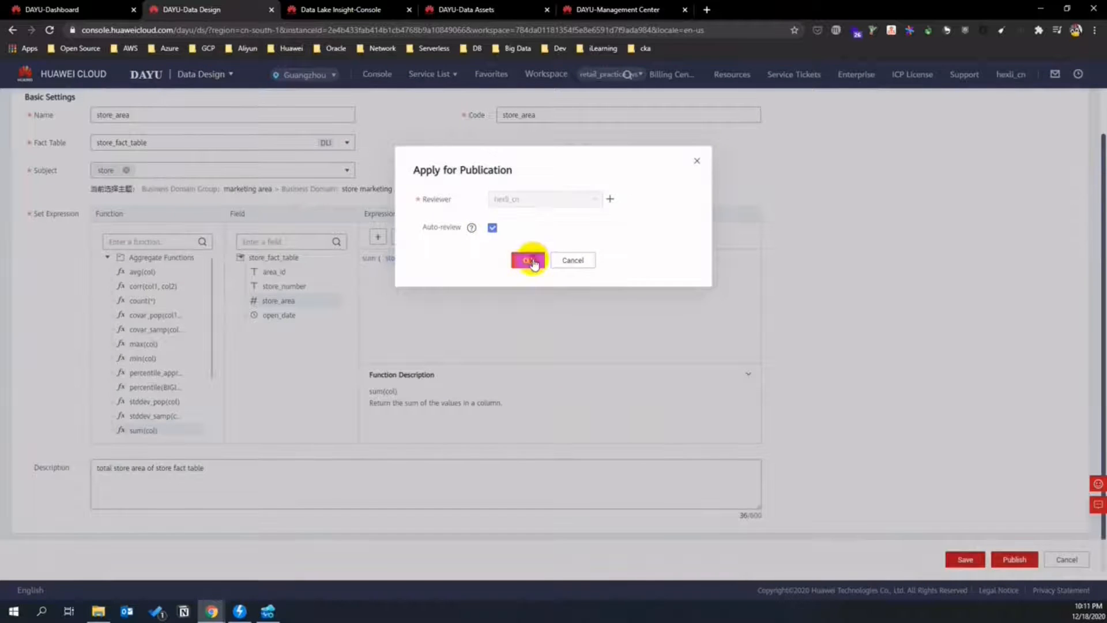
{"action": "left_click", "coordinate": [527, 260]}
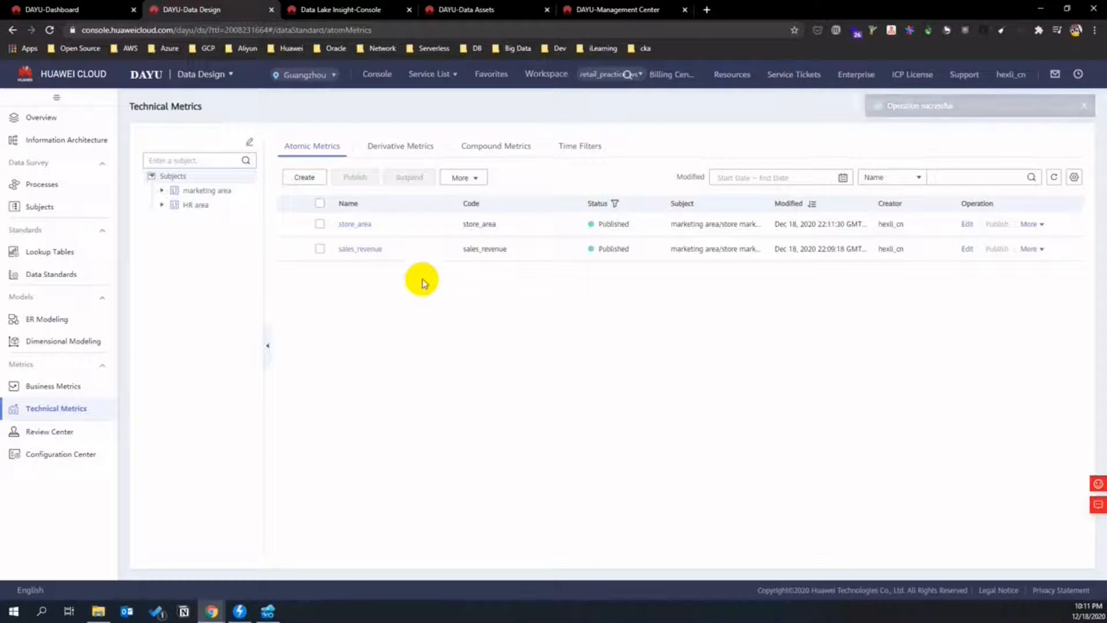
{"action": "left_click", "coordinate": [398, 146]}
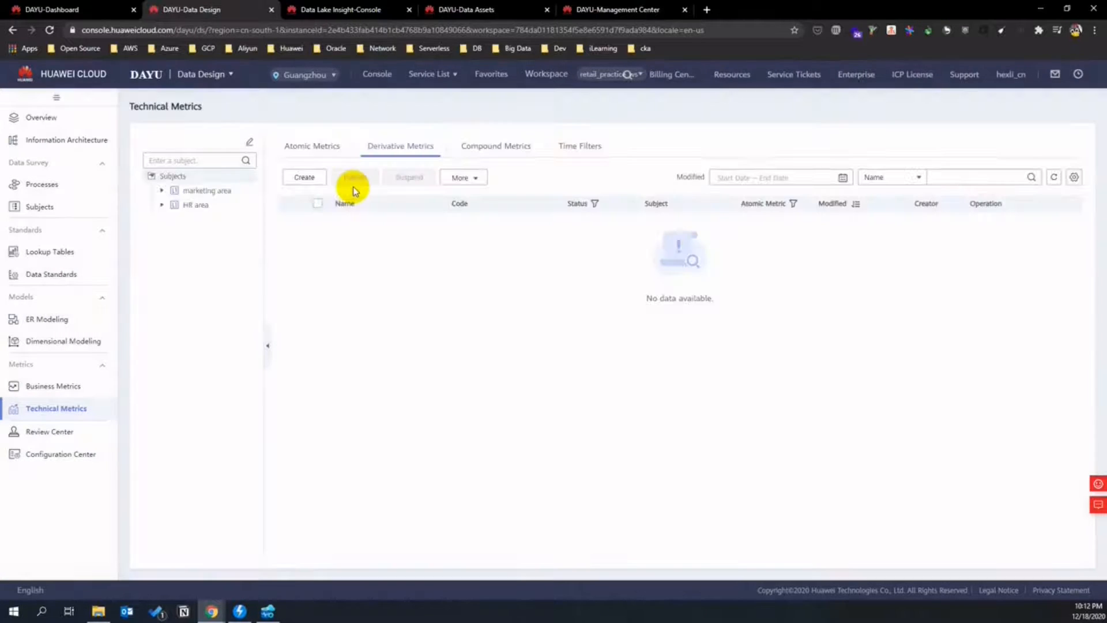
- Create derivative metric store_area_last_1yr and select its existing code for replacement
{"action": "left_click", "coordinate": [318, 179]}
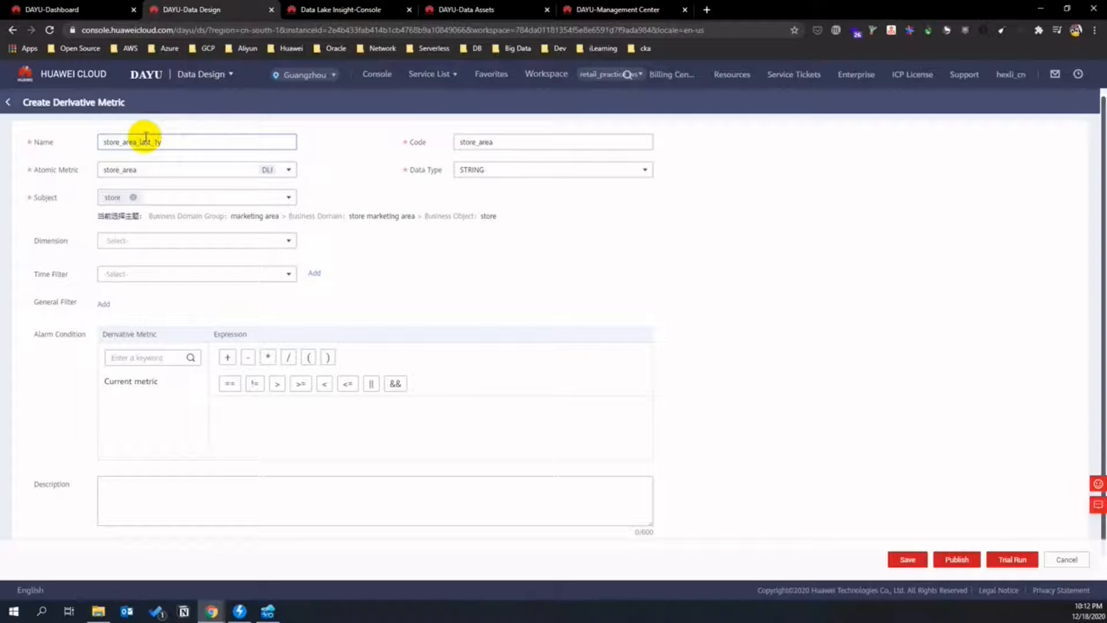
{"action": "type", "text": "re"}
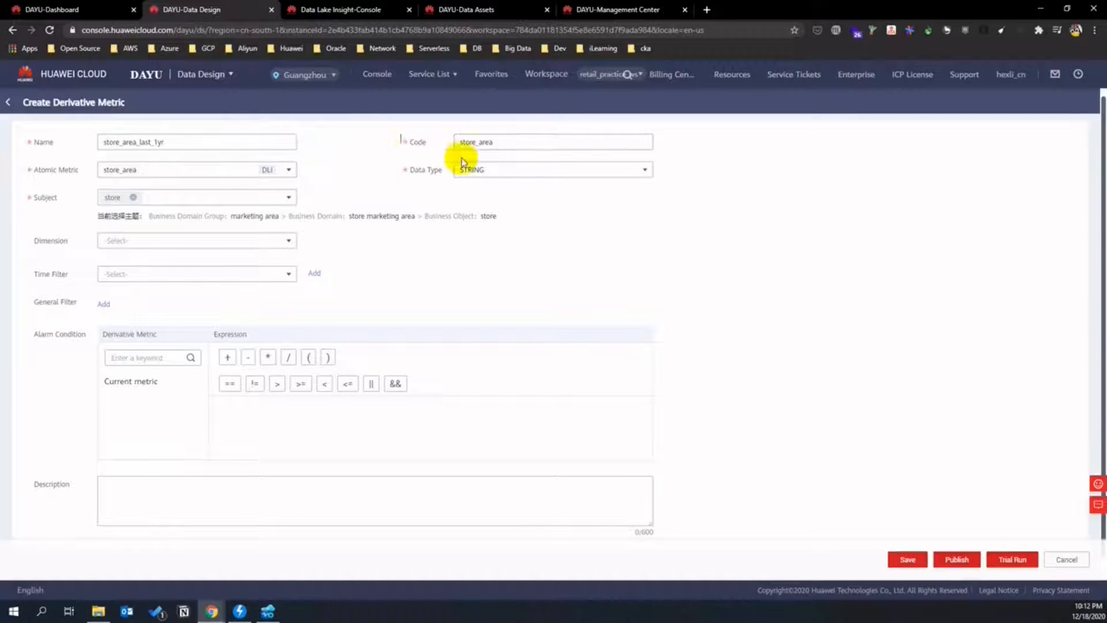
{"action": "left_click", "coordinate": [503, 142]}
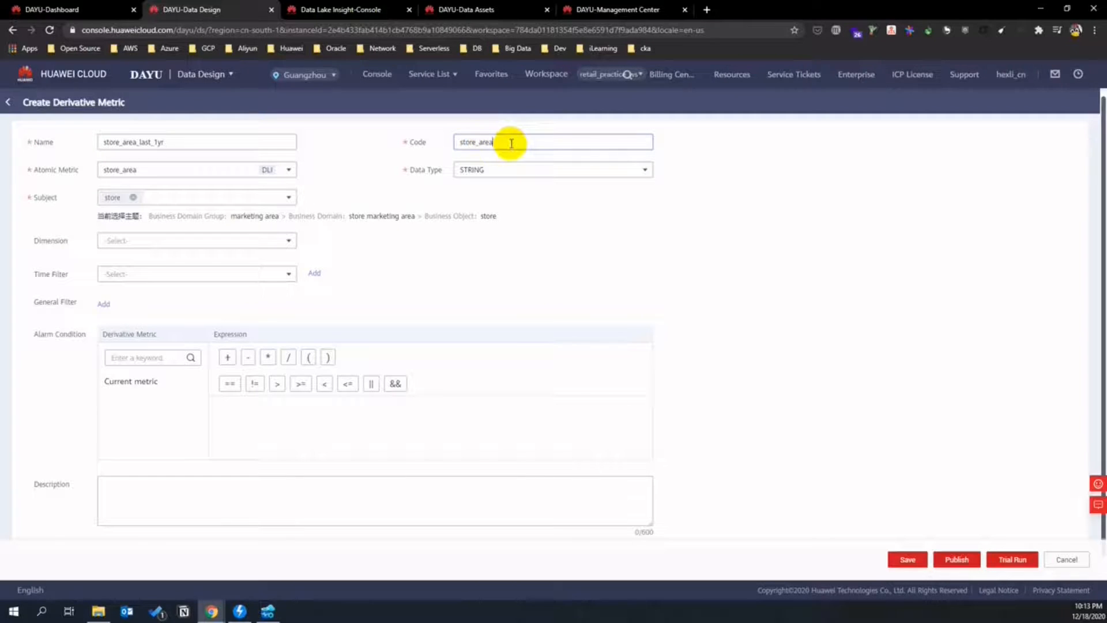
{"action": "double_click", "coordinate": [466, 144]}
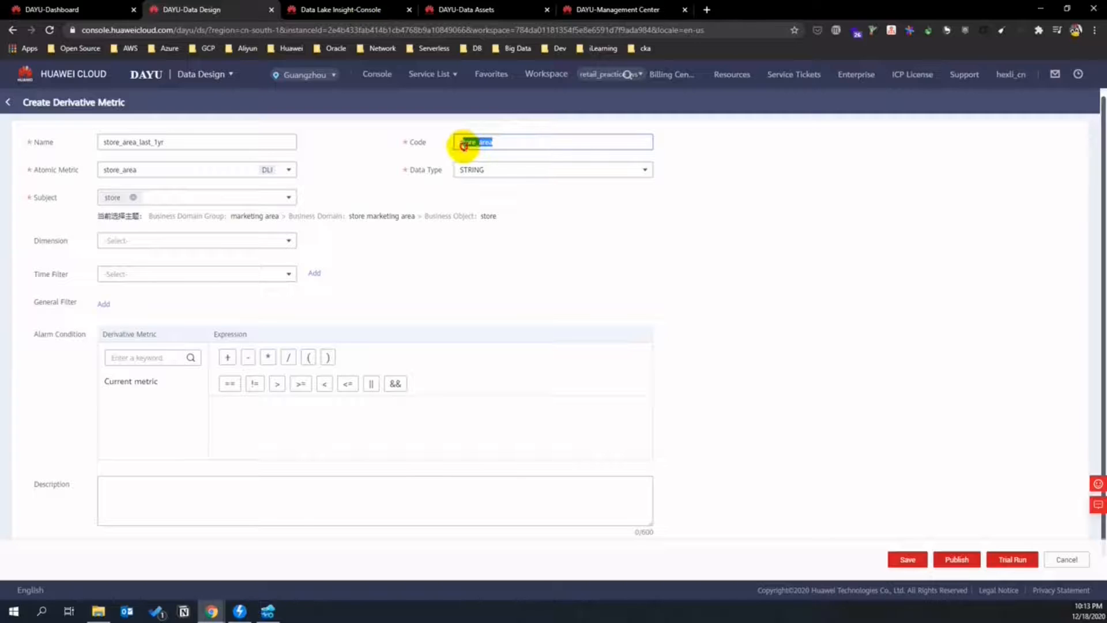
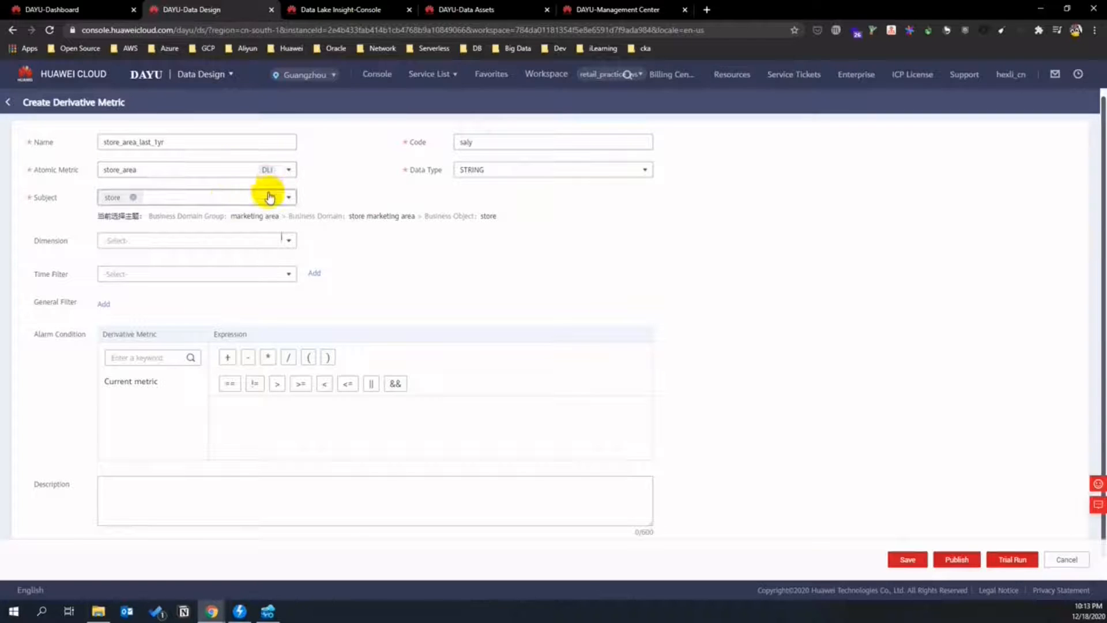
- Give the derivative metric the store dimension, making it store_area(store) with DECIMAL type
{"action": "left_click", "coordinate": [293, 240]}
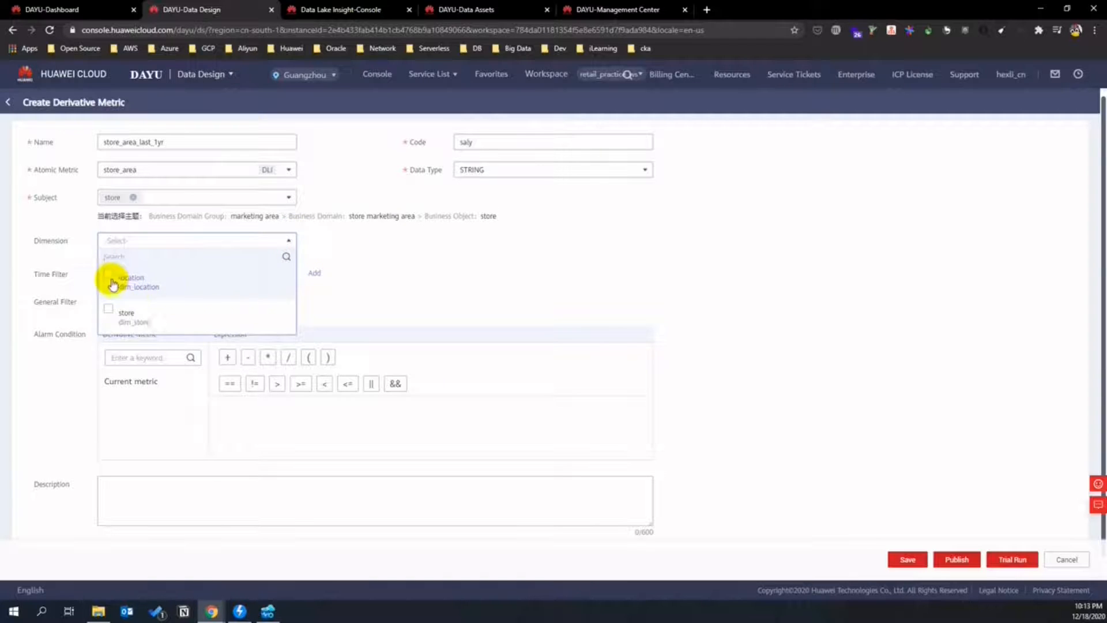
{"action": "left_click", "coordinate": [110, 309]}
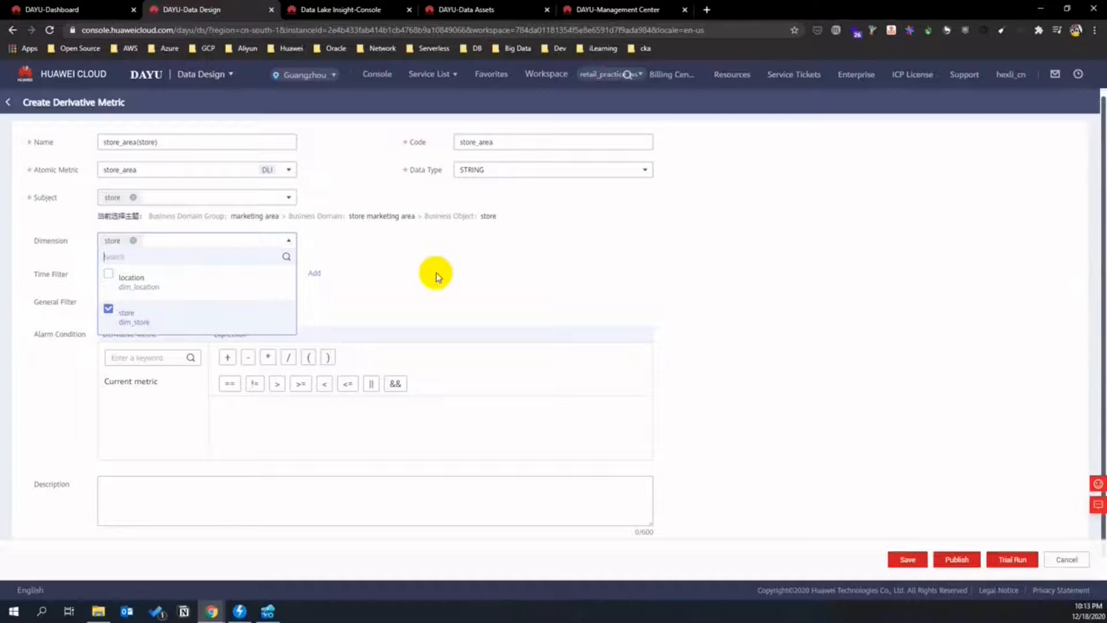
{"action": "left_click", "coordinate": [436, 277]}
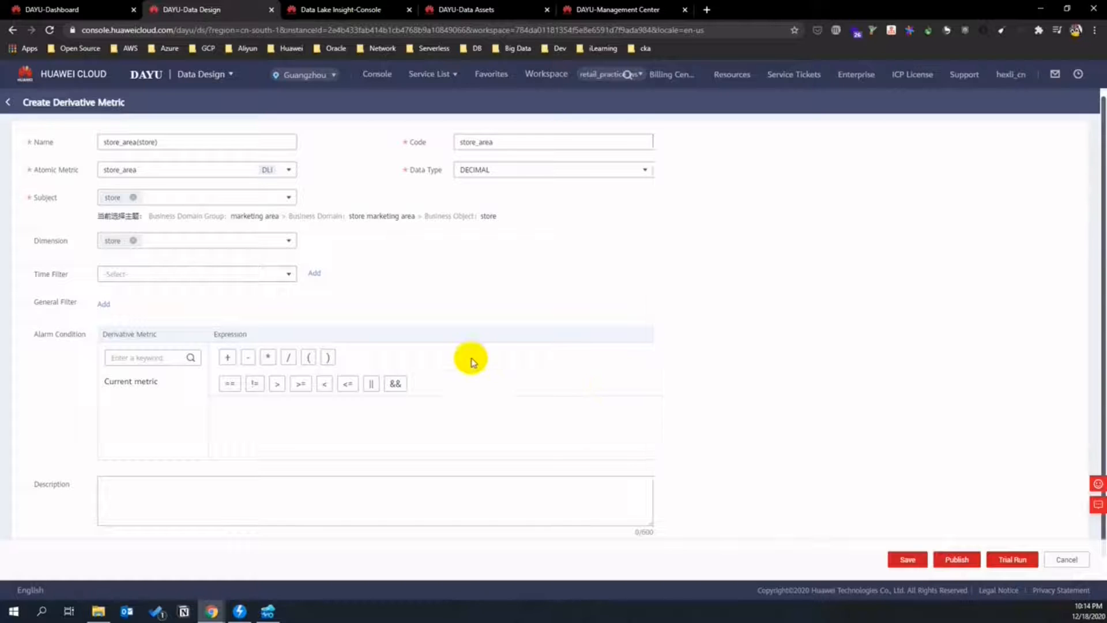
- Browse the Time Filter options and start adding a new time filter
{"action": "left_click", "coordinate": [248, 277]}
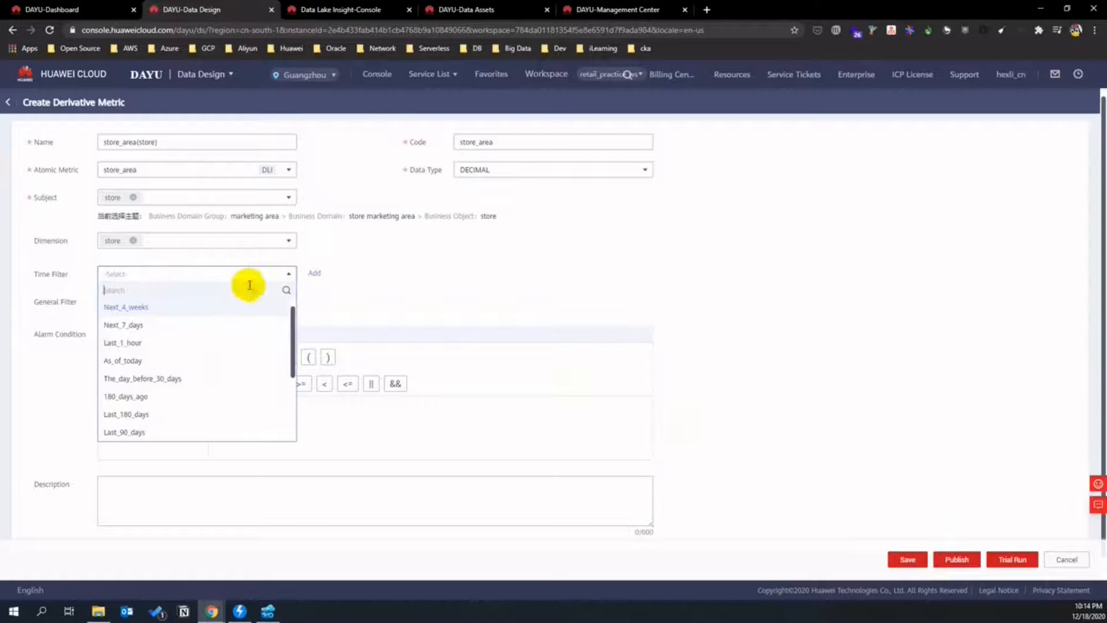
{"action": "scroll", "coordinate": [245, 346], "scroll_direction": "down", "scroll_amount": 3}
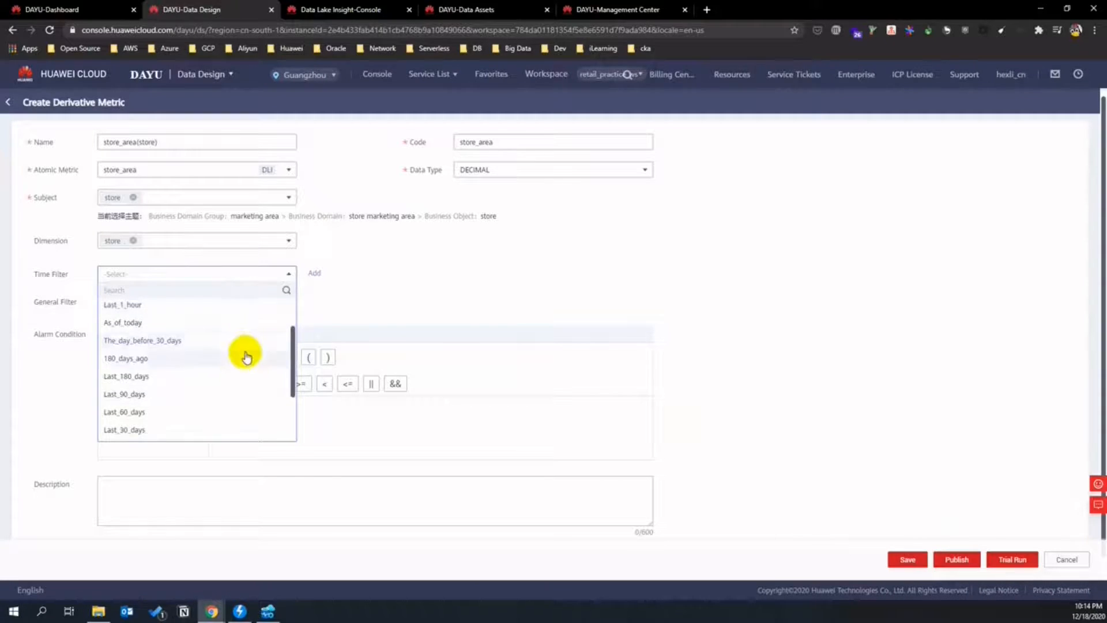
{"action": "scroll", "coordinate": [242, 359], "scroll_direction": "up", "scroll_amount": 3}
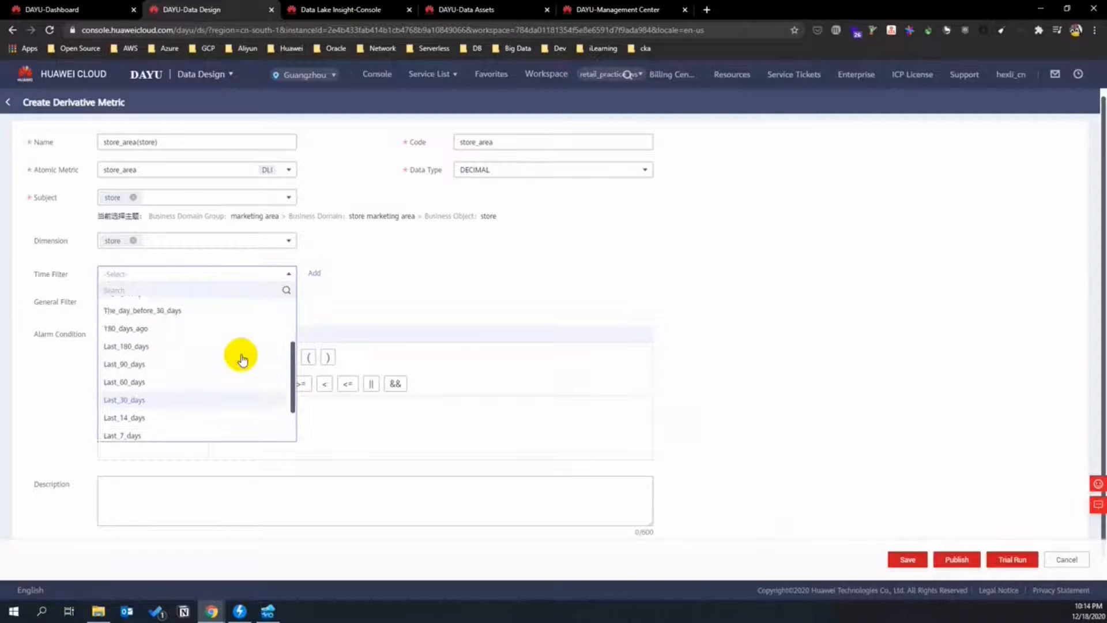
{"action": "left_click", "coordinate": [314, 273]}
- Discard the first time filter draft and restart creating a new one
{"action": "left_click", "coordinate": [395, 200]}
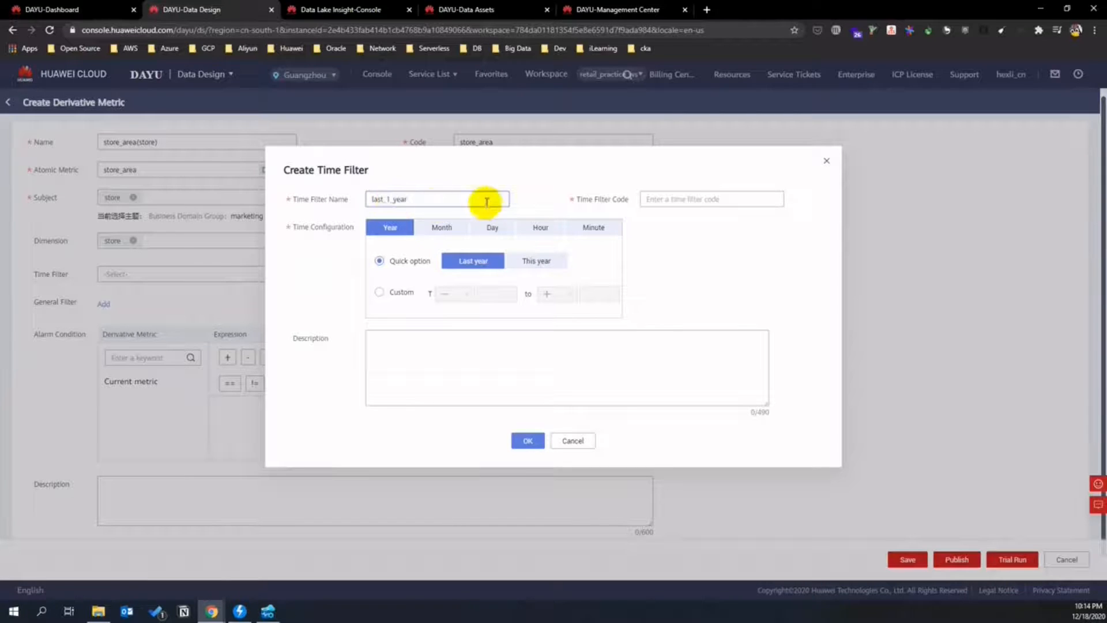
{"action": "left_click", "coordinate": [575, 429]}
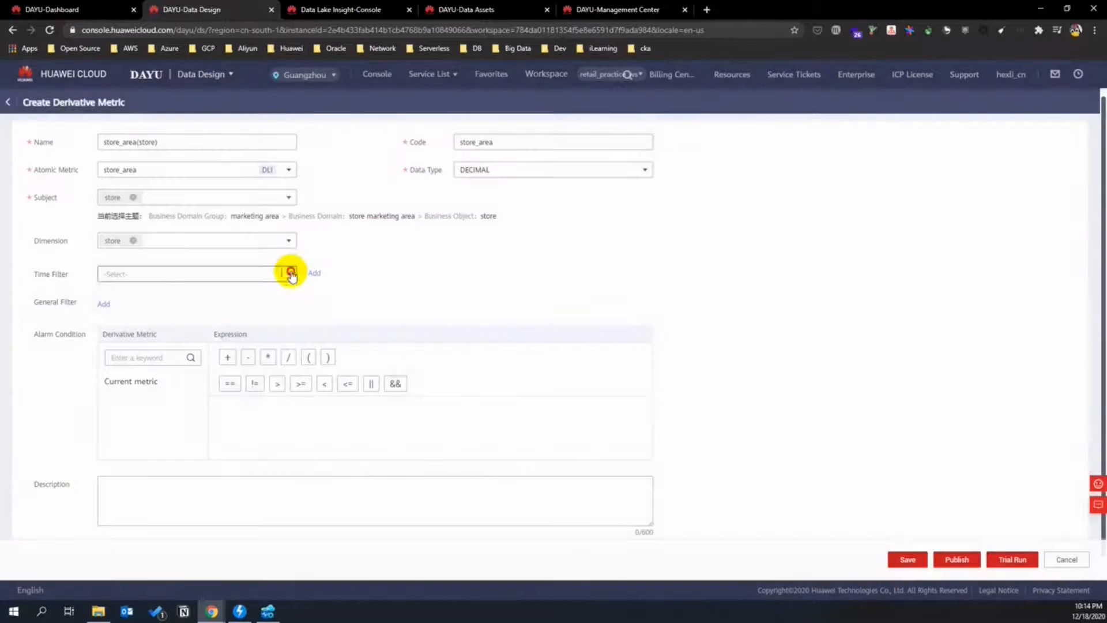
{"action": "left_click", "coordinate": [290, 273]}
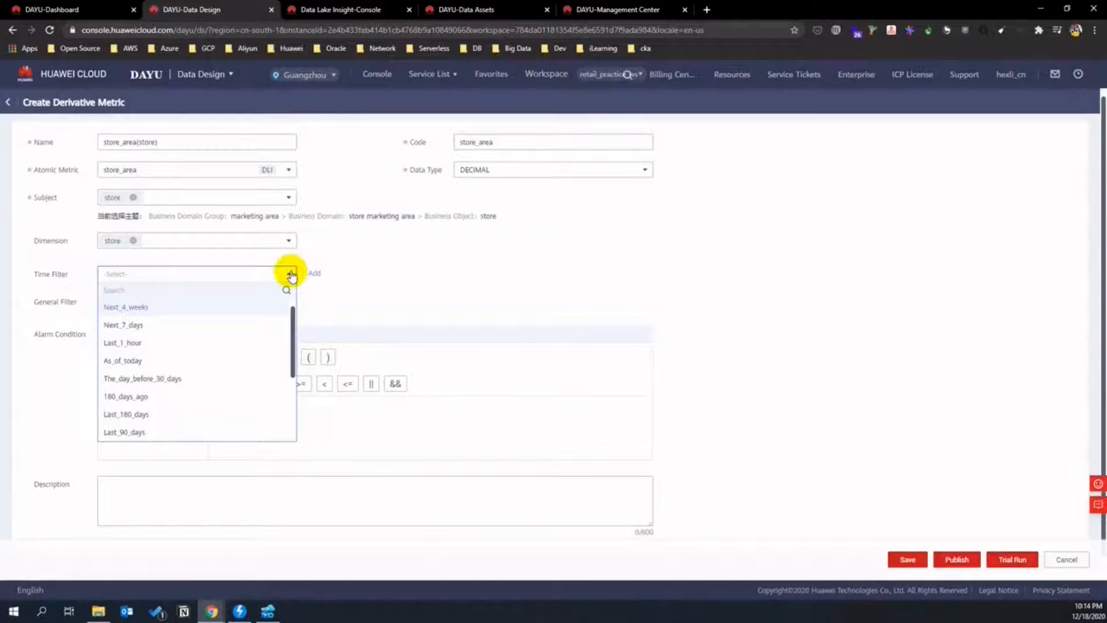
{"action": "left_click", "coordinate": [290, 274]}
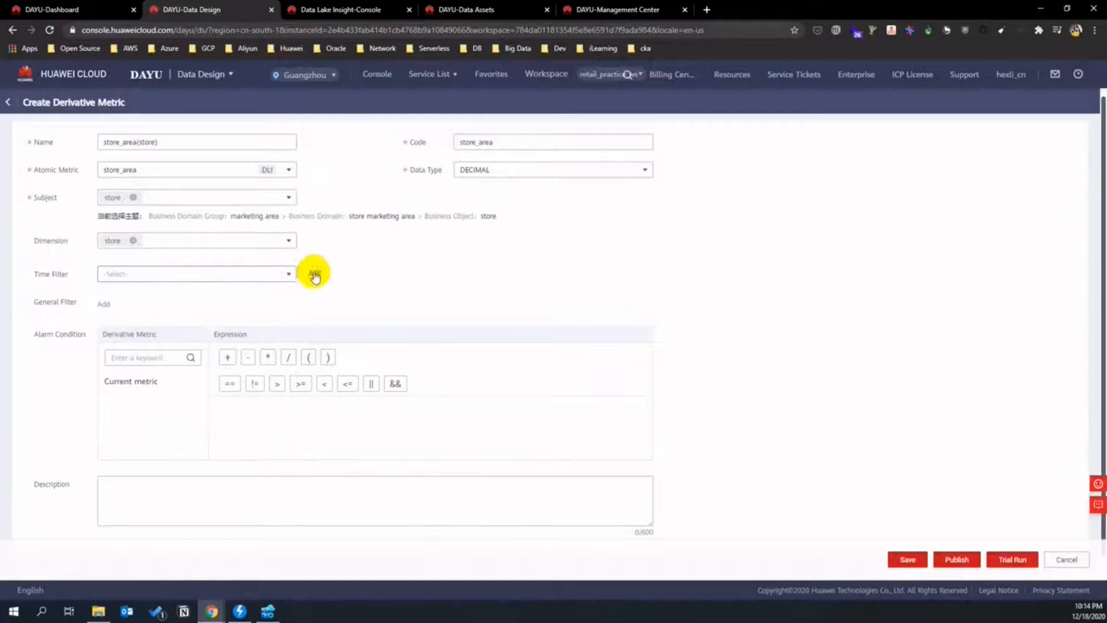
{"action": "left_click", "coordinate": [313, 273]}
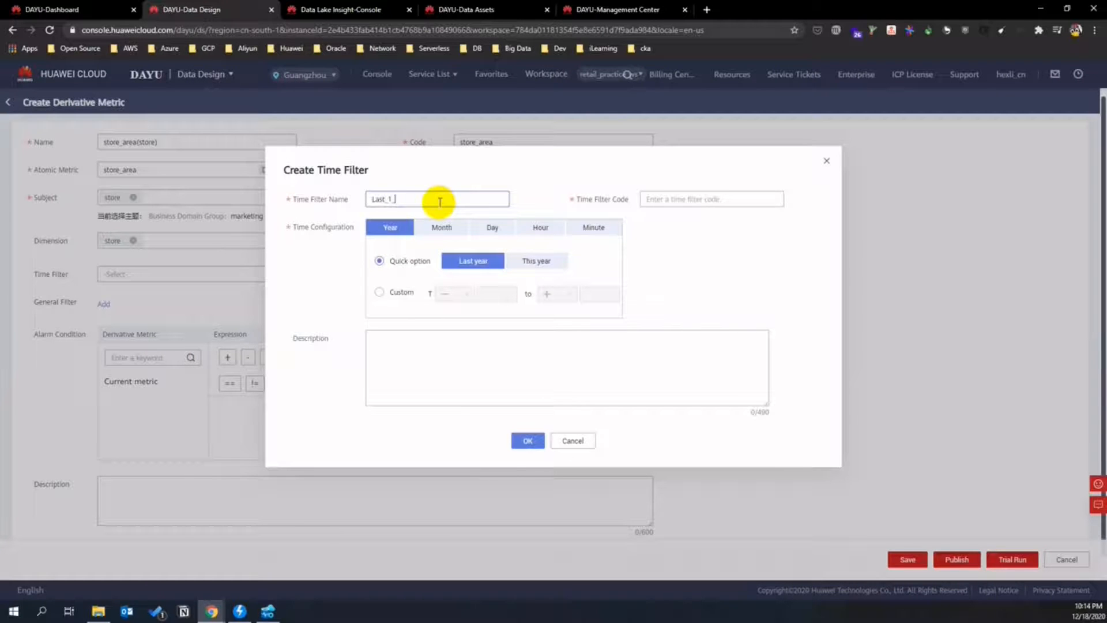
- Save a time filter coded Last_1_year and apply it on store_fact_table.open_date
{"action": "left_click", "coordinate": [672, 189]}
{"action": "type", "text": "Last_1_year"}
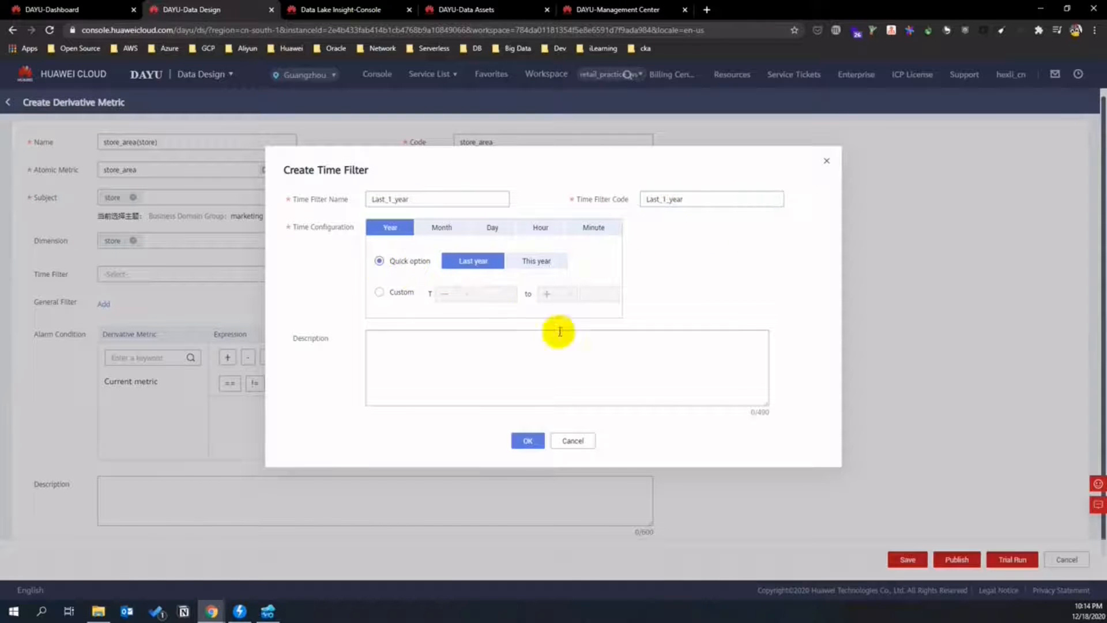
{"action": "left_click", "coordinate": [527, 441]}
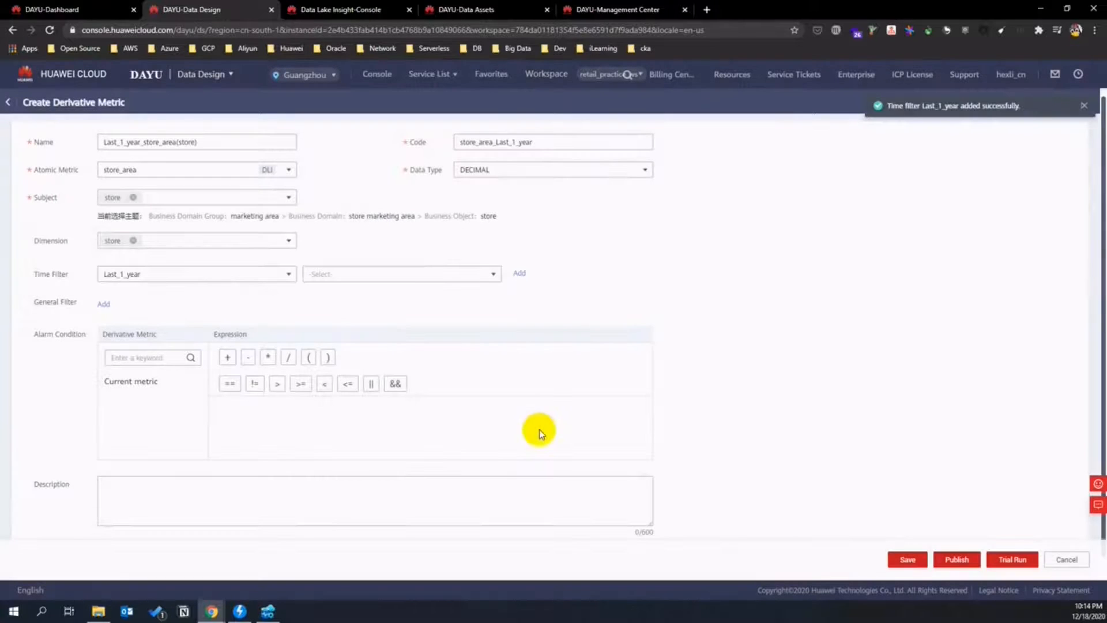
{"action": "left_click", "coordinate": [493, 275]}
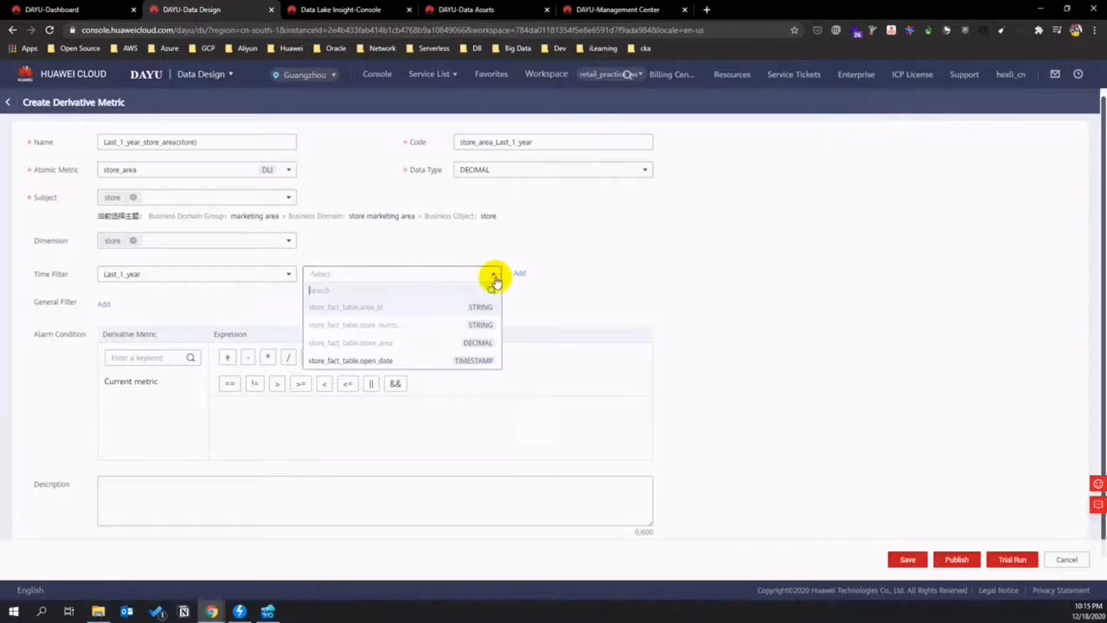
{"action": "left_click", "coordinate": [401, 361]}
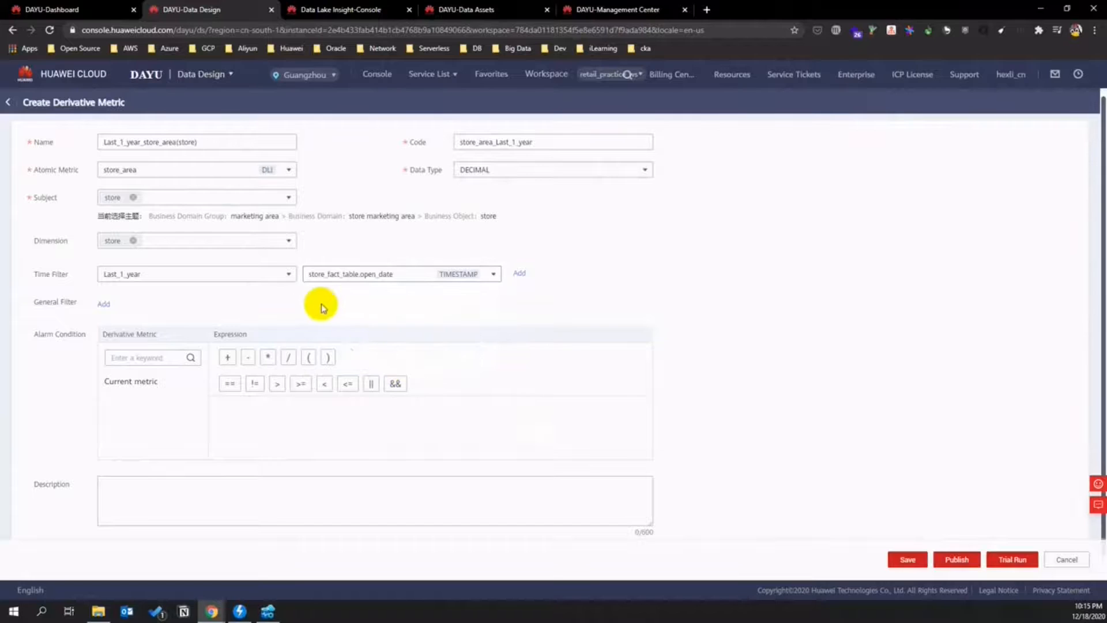
- Add a general filter to the metric and review its condition type options
{"action": "left_click", "coordinate": [106, 309]}
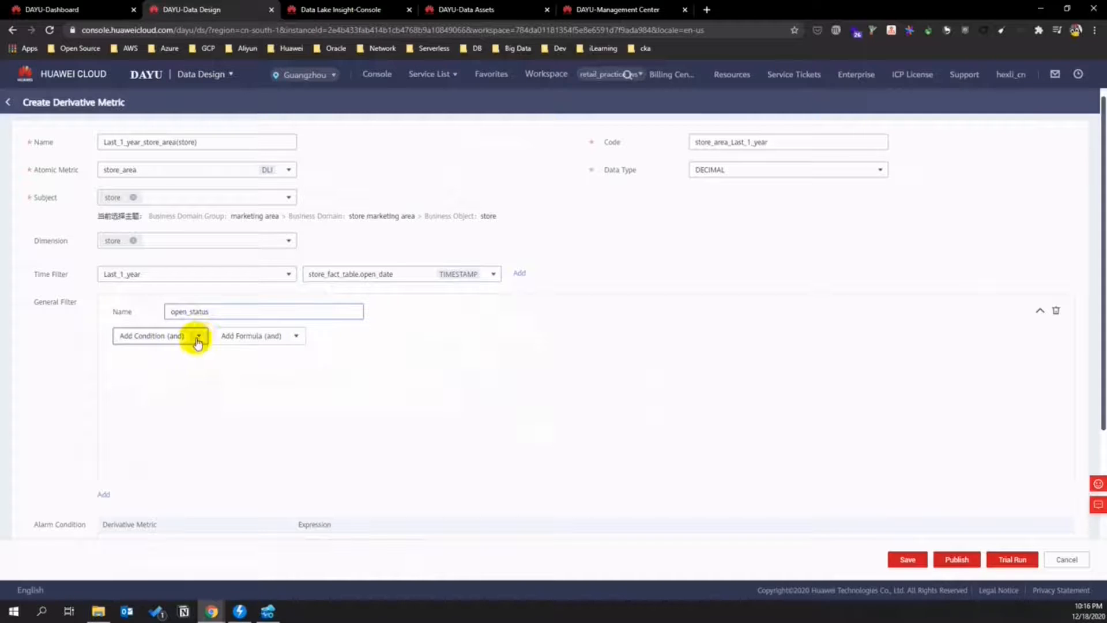
{"action": "left_click", "coordinate": [200, 336]}
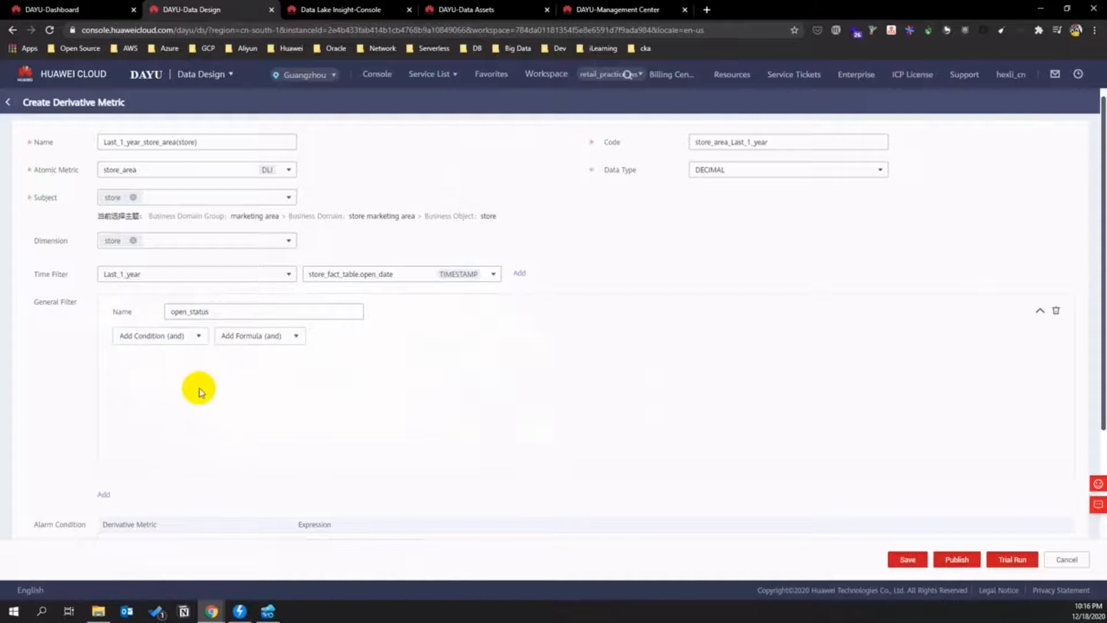
{"action": "scroll", "coordinate": [190, 409], "scroll_direction": "down", "scroll_amount": 2}
{"action": "scroll", "coordinate": [190, 415], "scroll_direction": "down", "scroll_amount": 2}
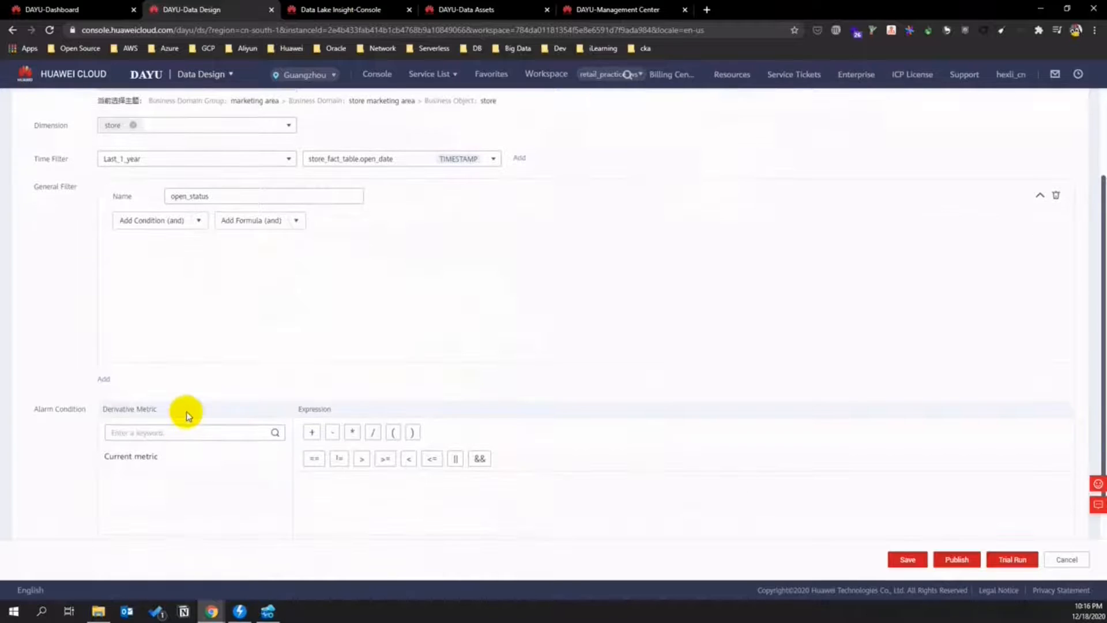
{"action": "scroll", "coordinate": [190, 415], "scroll_direction": "up", "scroll_amount": 3}
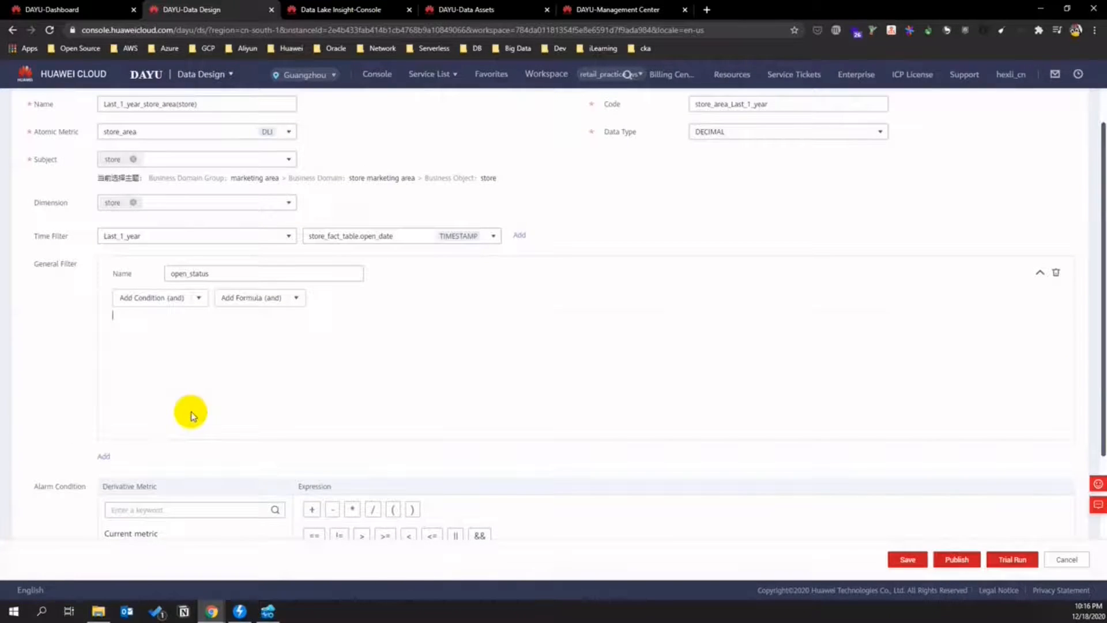
- Add a condition requiring store.store_open_status to equal 1
{"action": "left_click", "coordinate": [309, 327]}
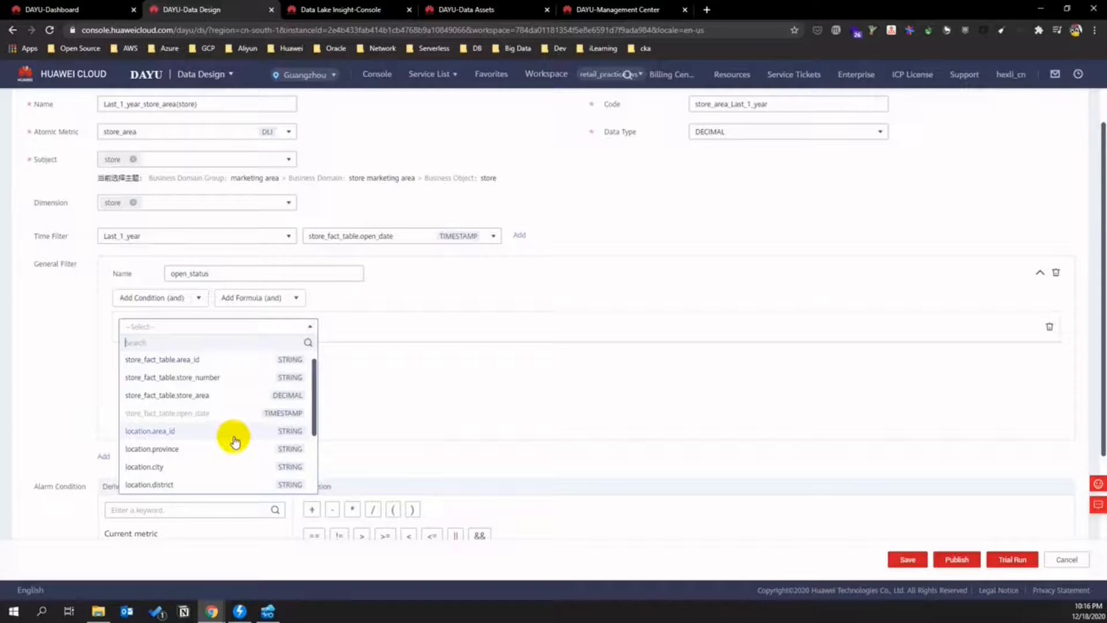
{"action": "scroll", "coordinate": [234, 441], "scroll_direction": "down", "scroll_amount": 3}
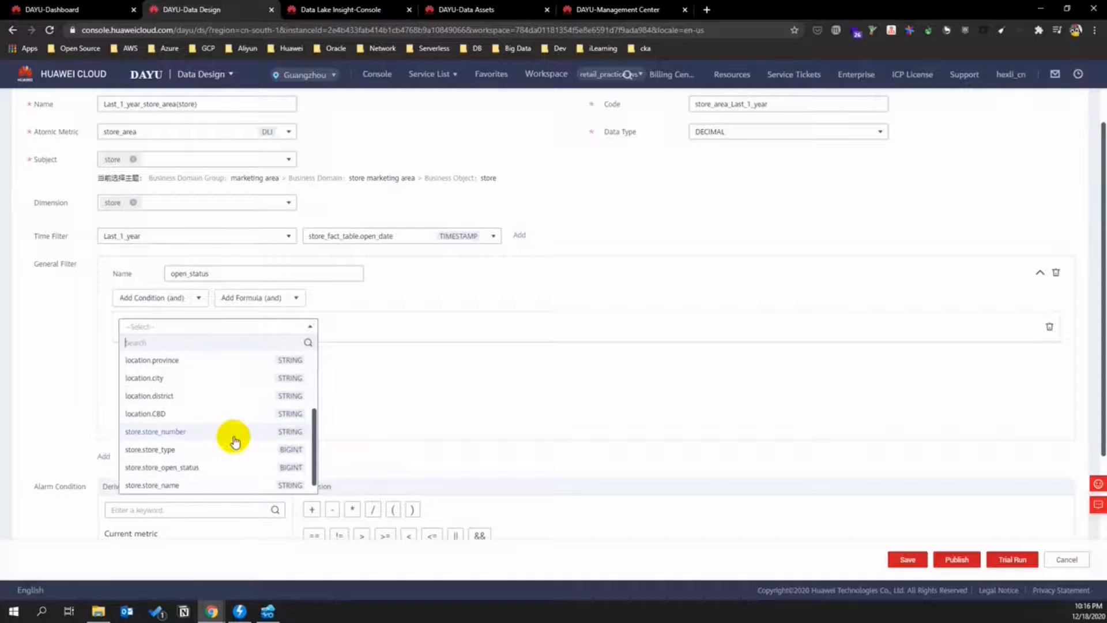
{"action": "left_click", "coordinate": [234, 467]}
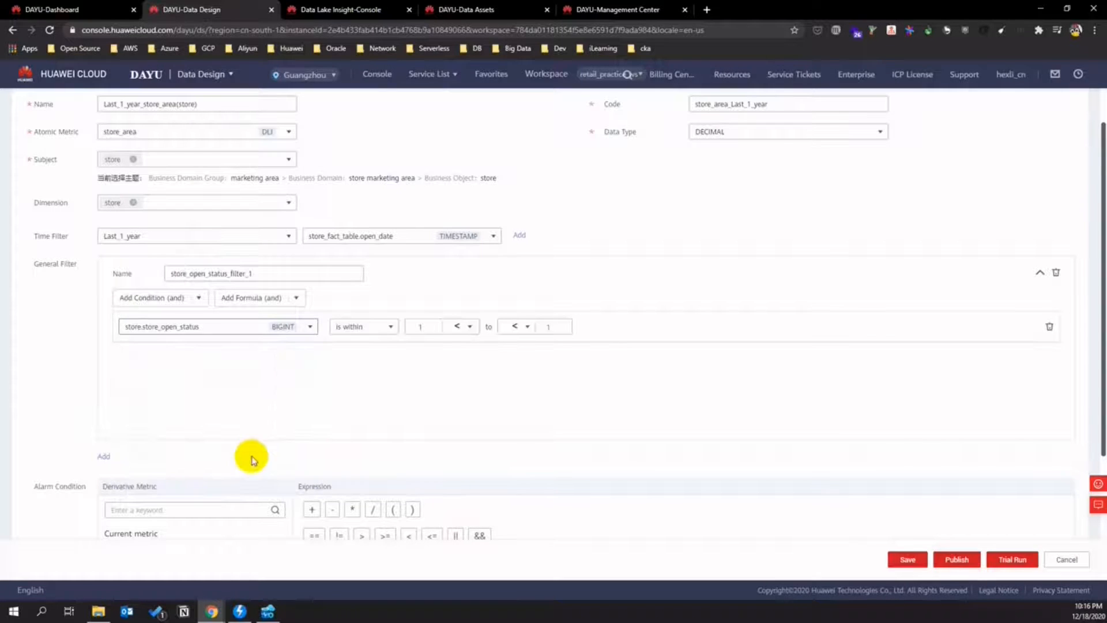
{"action": "left_click", "coordinate": [388, 327]}
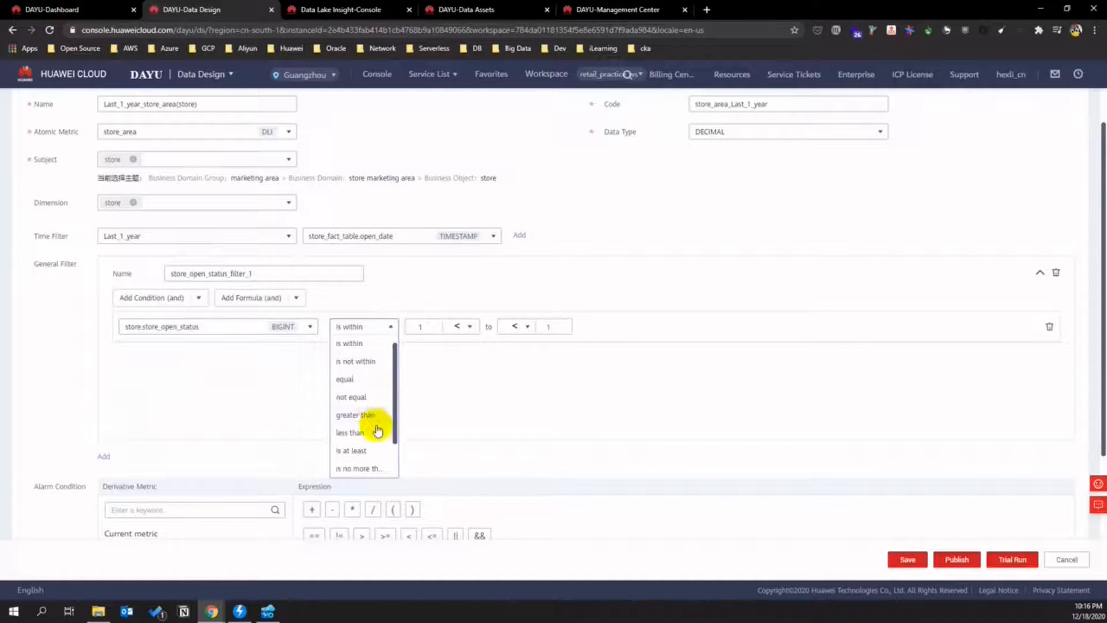
{"action": "left_click", "coordinate": [358, 380]}
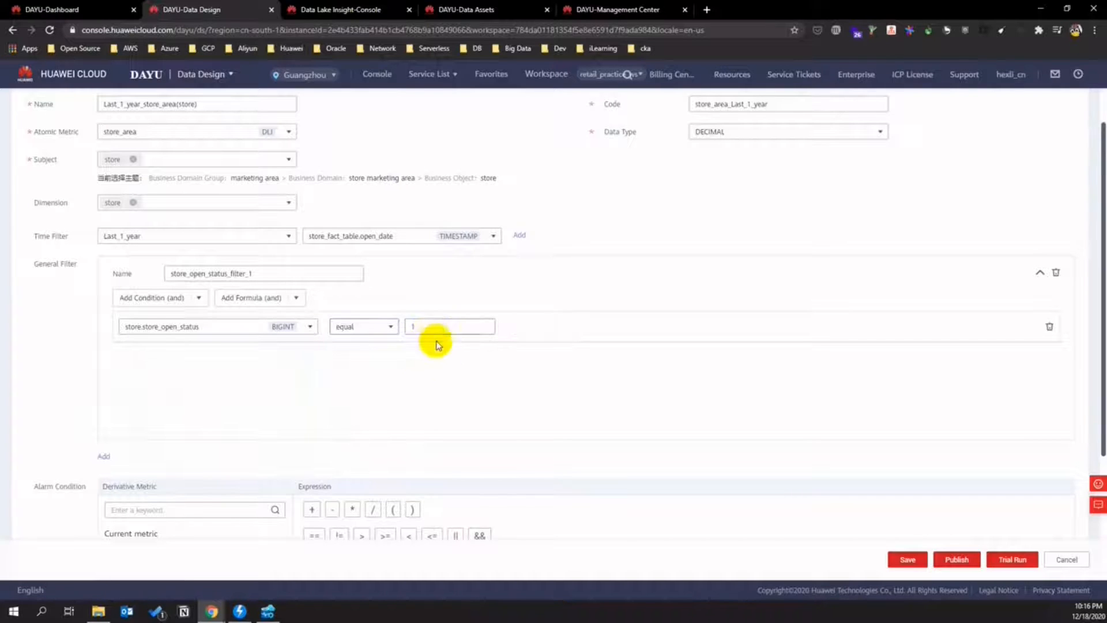
{"action": "scroll", "coordinate": [485, 375], "scroll_direction": "down", "scroll_amount": 3}
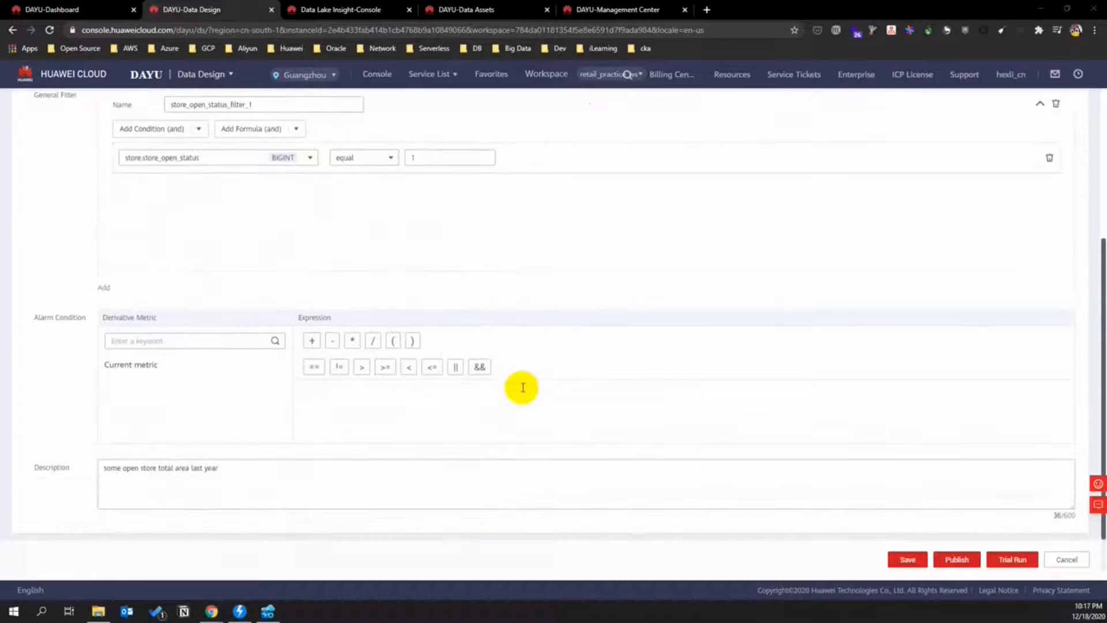
{"action": "scroll", "coordinate": [737, 425], "scroll_direction": "up", "scroll_amount": 4}
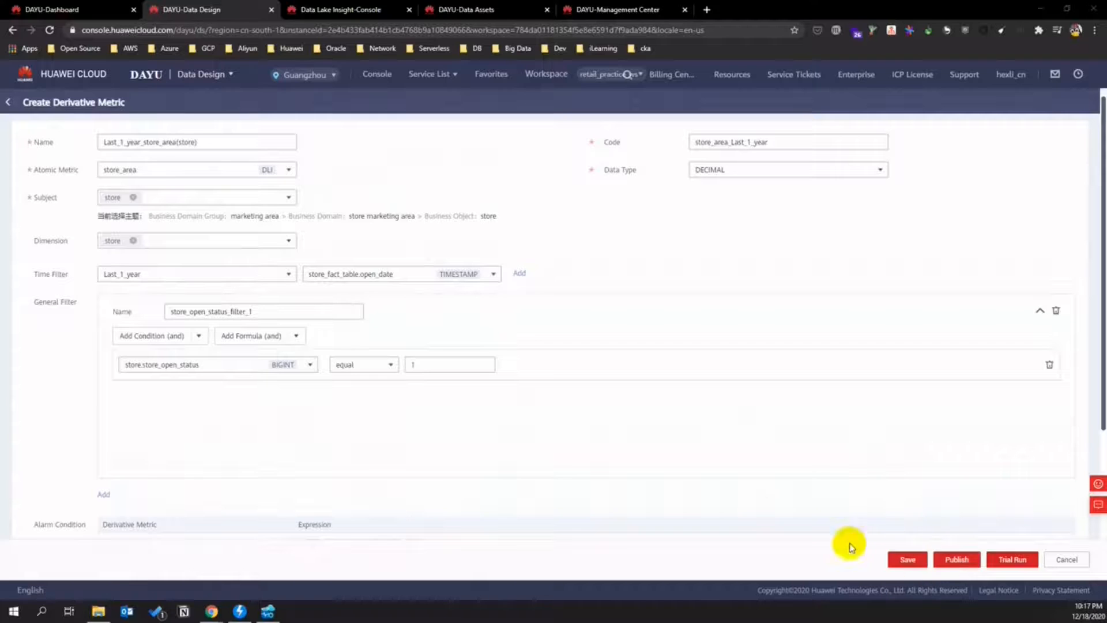
- Publish Last_1_year_store_area(store) with auto-review and begin another derivative metric
{"action": "left_click", "coordinate": [957, 559]}
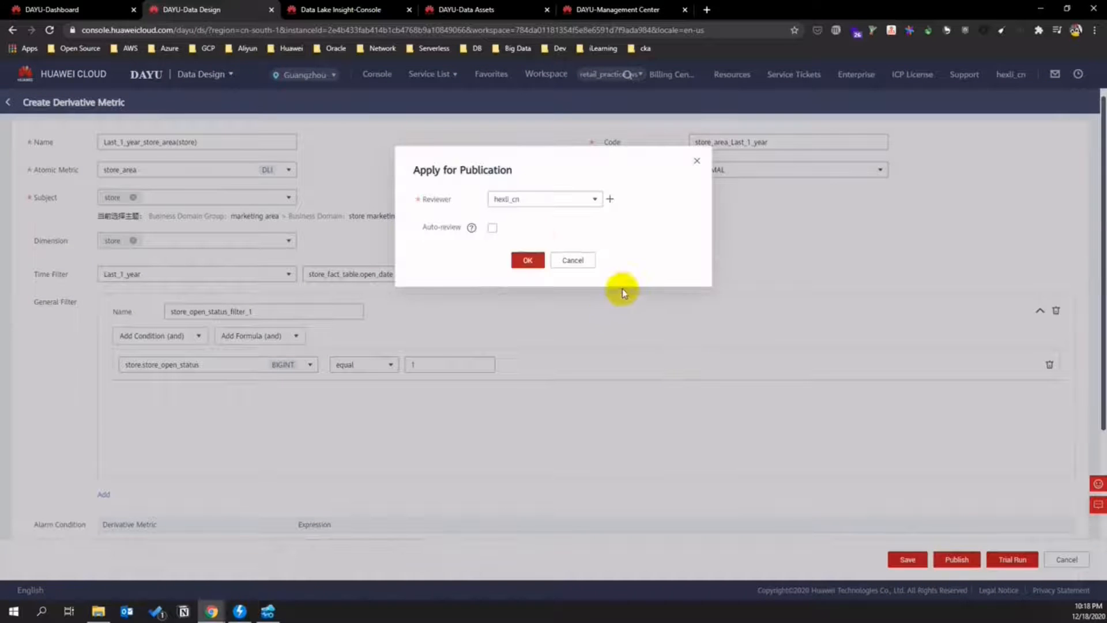
{"action": "left_click", "coordinate": [493, 228]}
{"action": "left_click", "coordinate": [520, 260]}
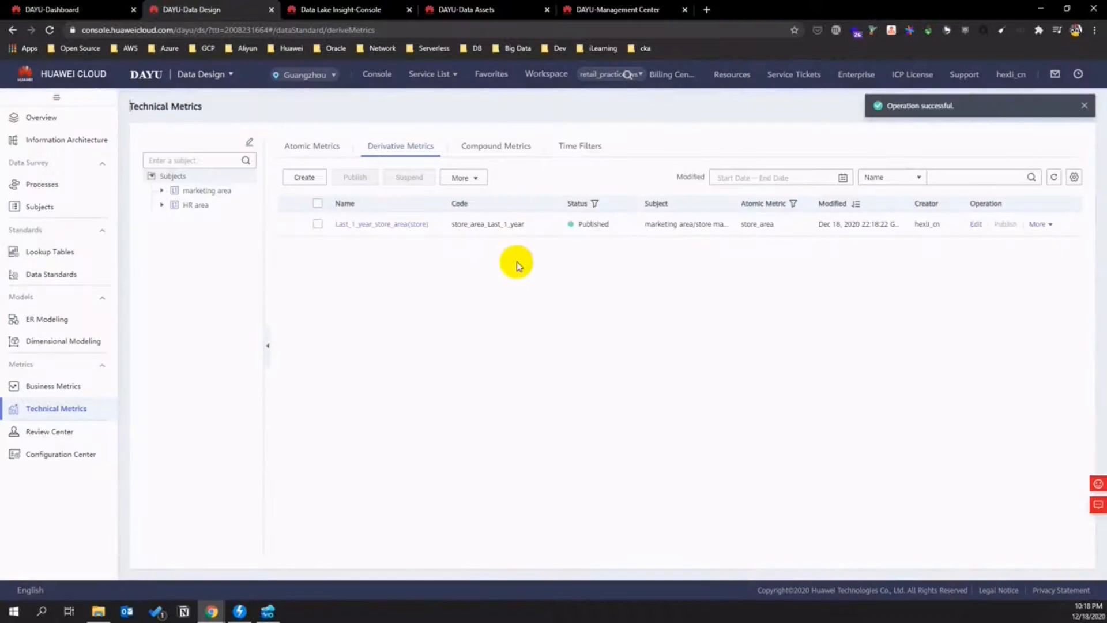
{"action": "left_click", "coordinate": [318, 180]}
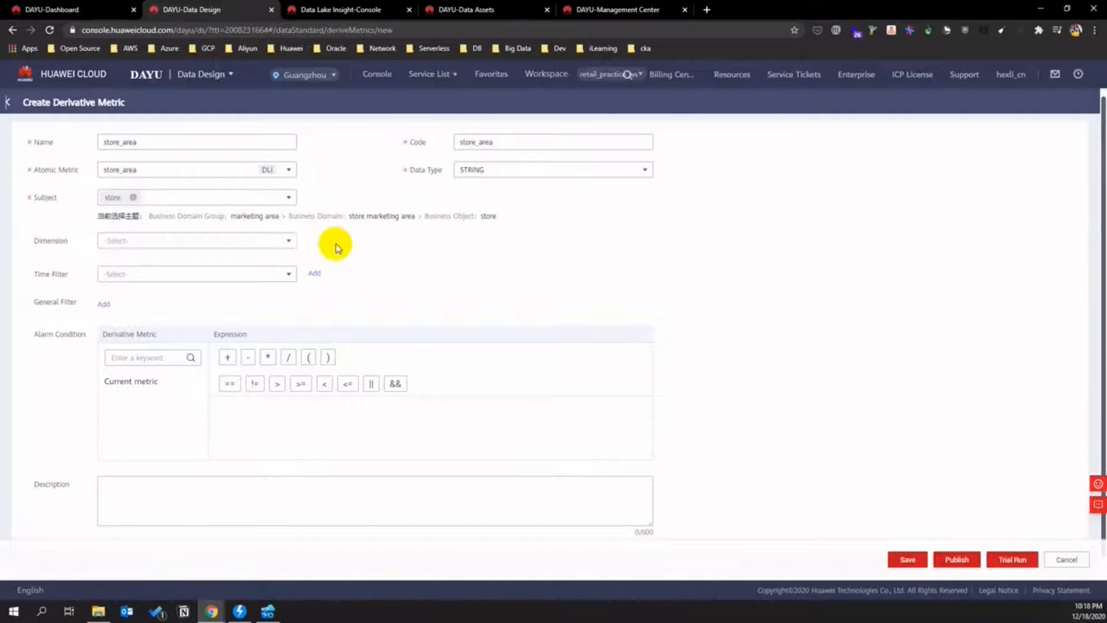
- Set data type DECIMAL, dimension location, and Last_1_year time filter on store_fact_table.open_date
{"action": "left_click", "coordinate": [496, 170]}
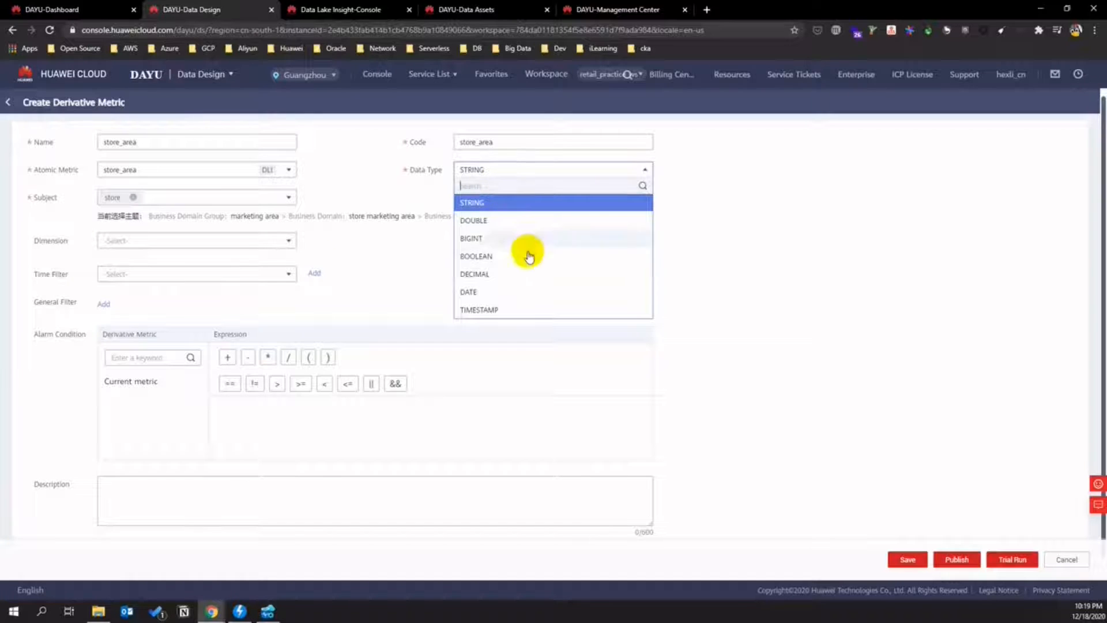
{"action": "left_click", "coordinate": [487, 273]}
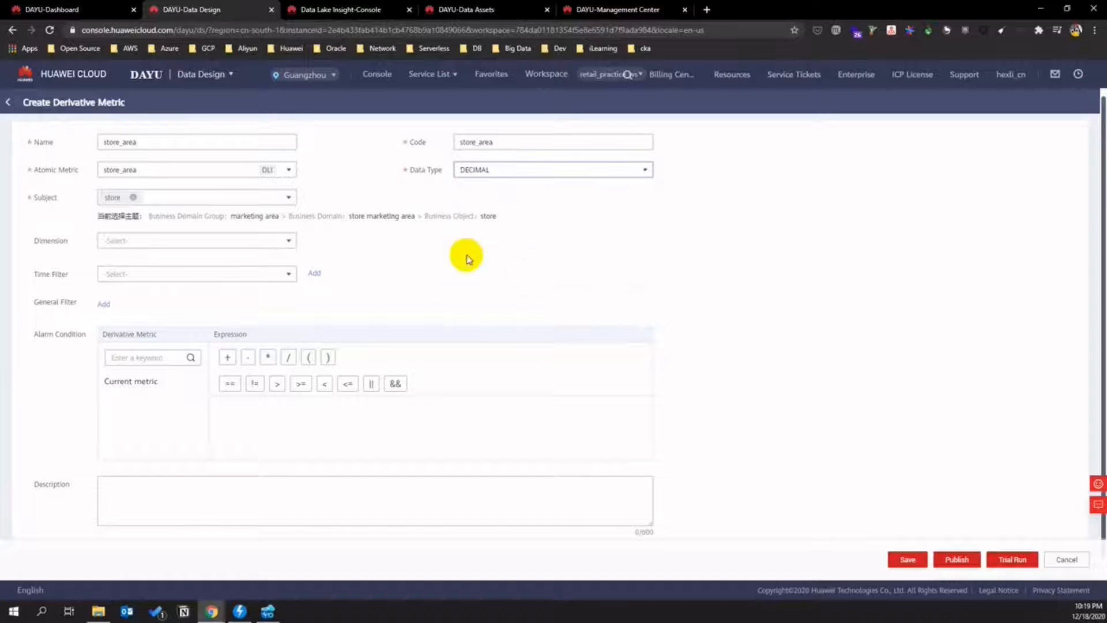
{"action": "left_click", "coordinate": [183, 241]}
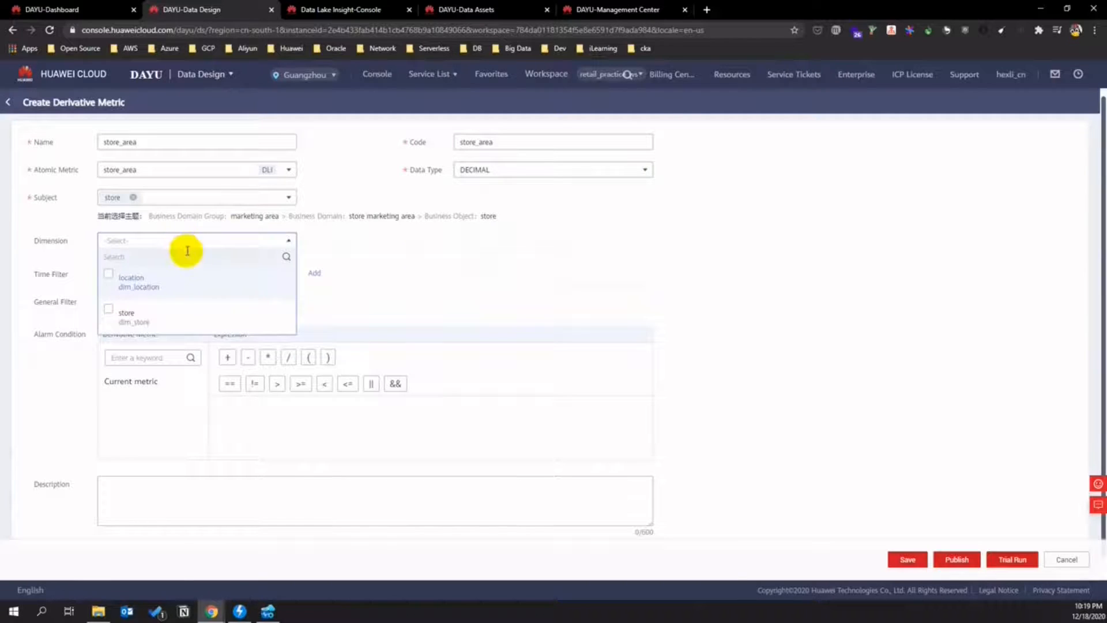
{"action": "left_click", "coordinate": [109, 278]}
{"action": "left_click", "coordinate": [346, 294]}
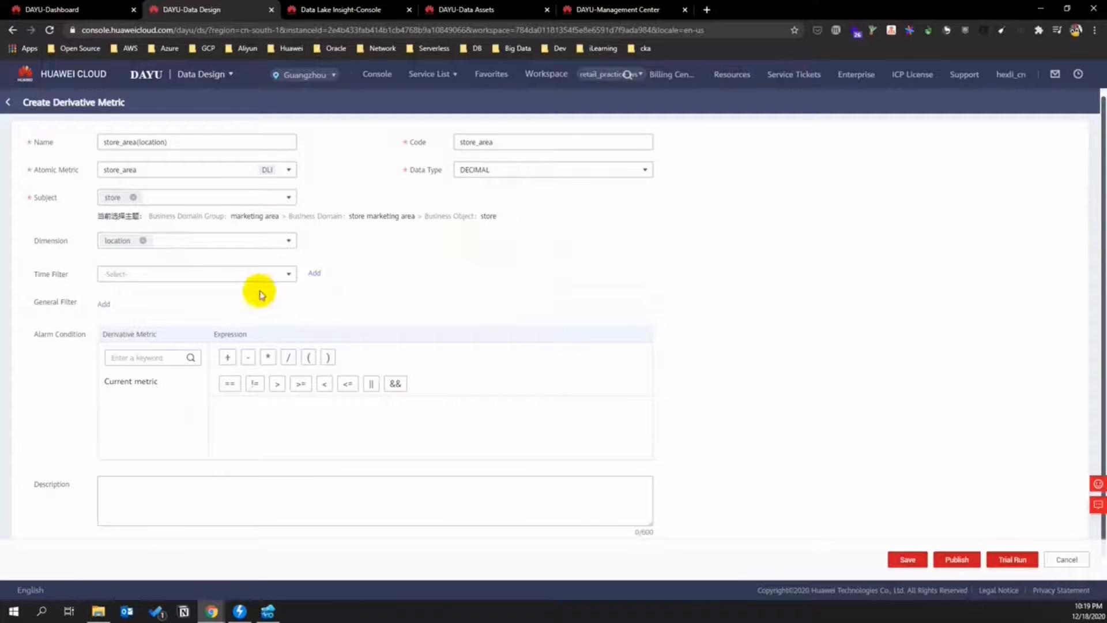
{"action": "left_click", "coordinate": [270, 276]}
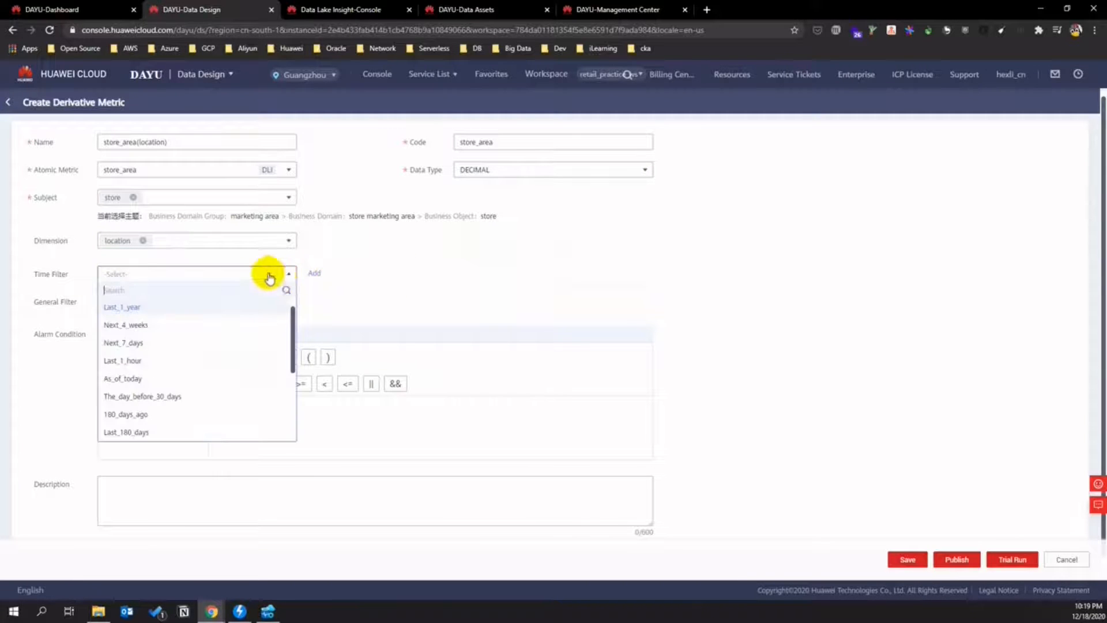
{"action": "left_click", "coordinate": [222, 307]}
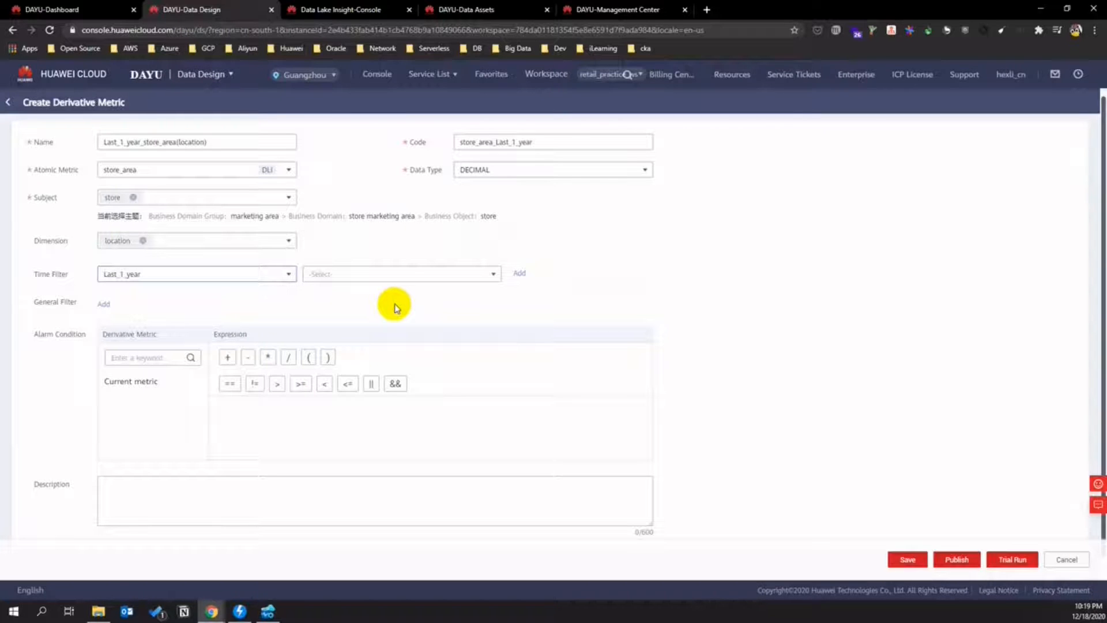
{"action": "left_click", "coordinate": [492, 273]}
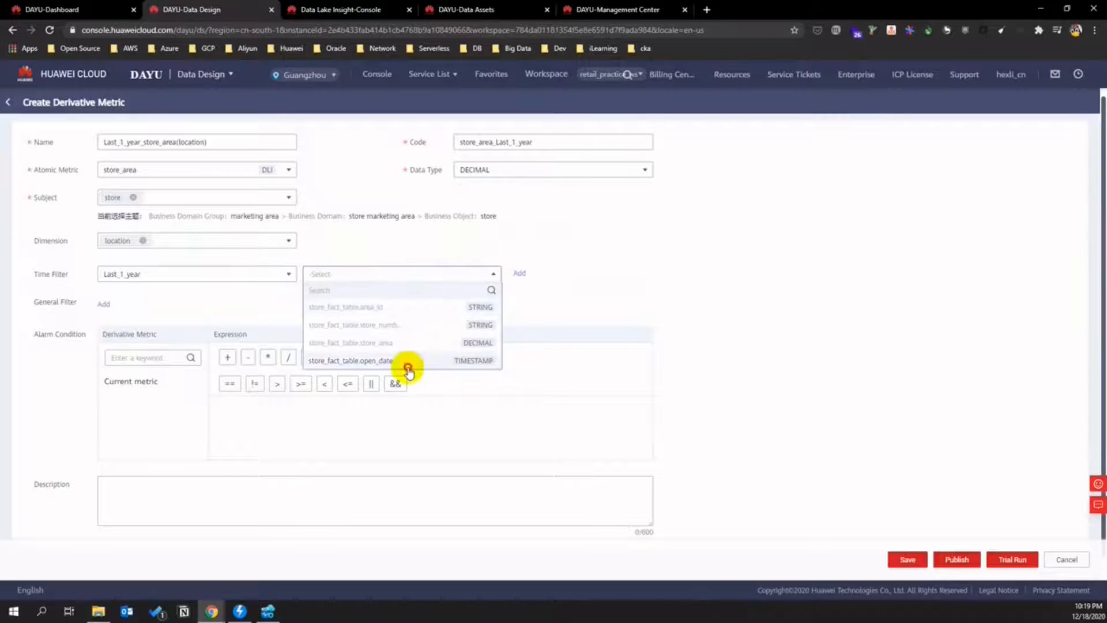
{"action": "left_click", "coordinate": [407, 365]}
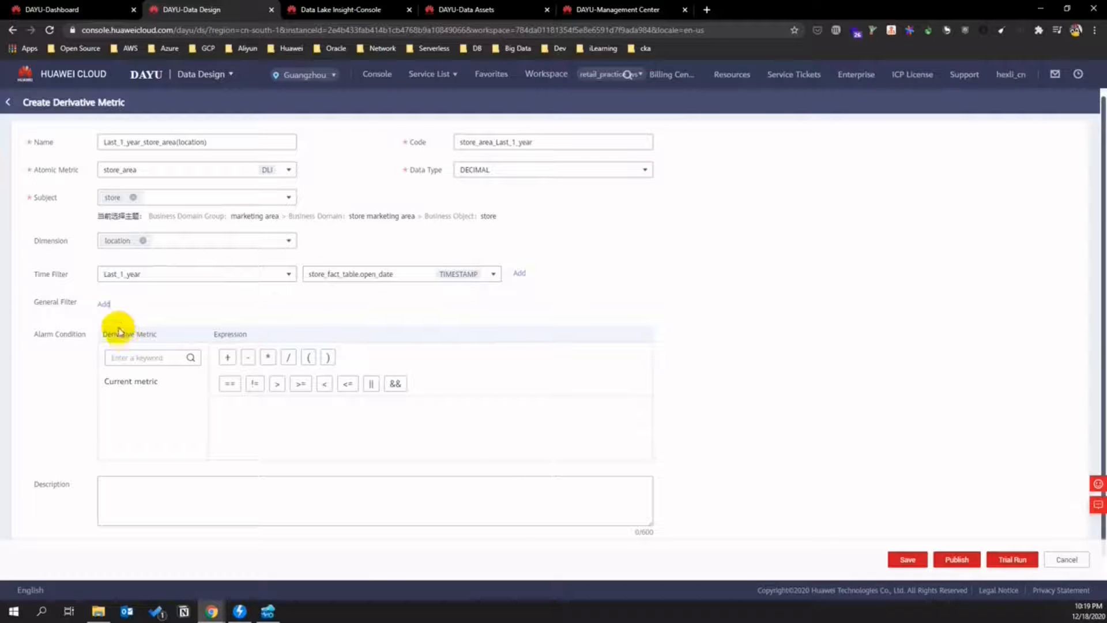
- Add general filter open_status with condition store.store_open_status equal 1
{"action": "left_click", "coordinate": [103, 304]}
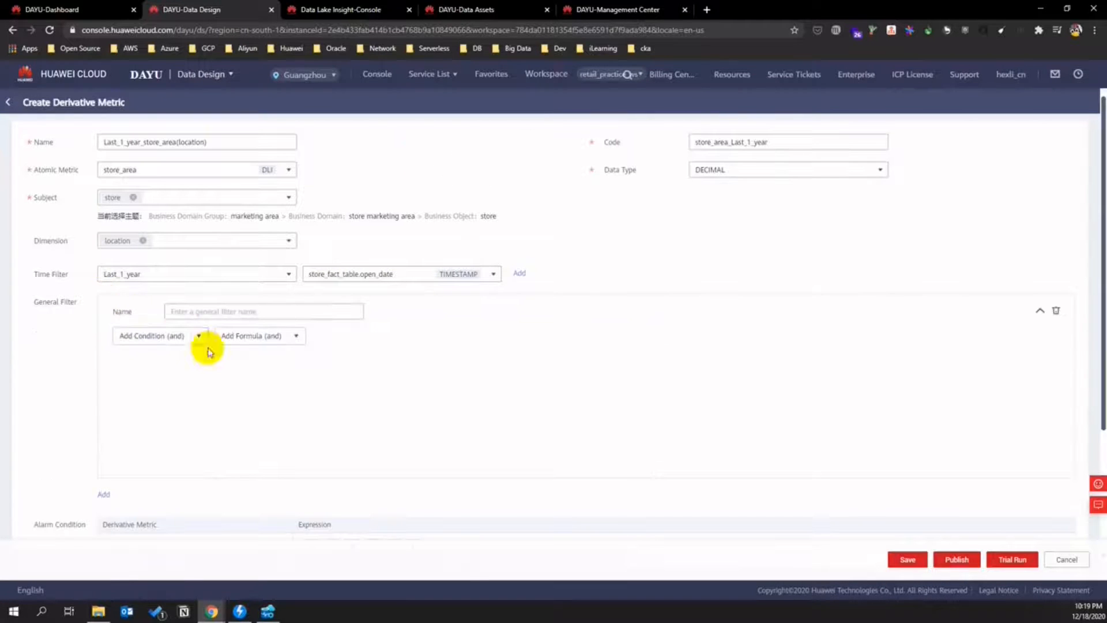
{"action": "left_click", "coordinate": [232, 312]}
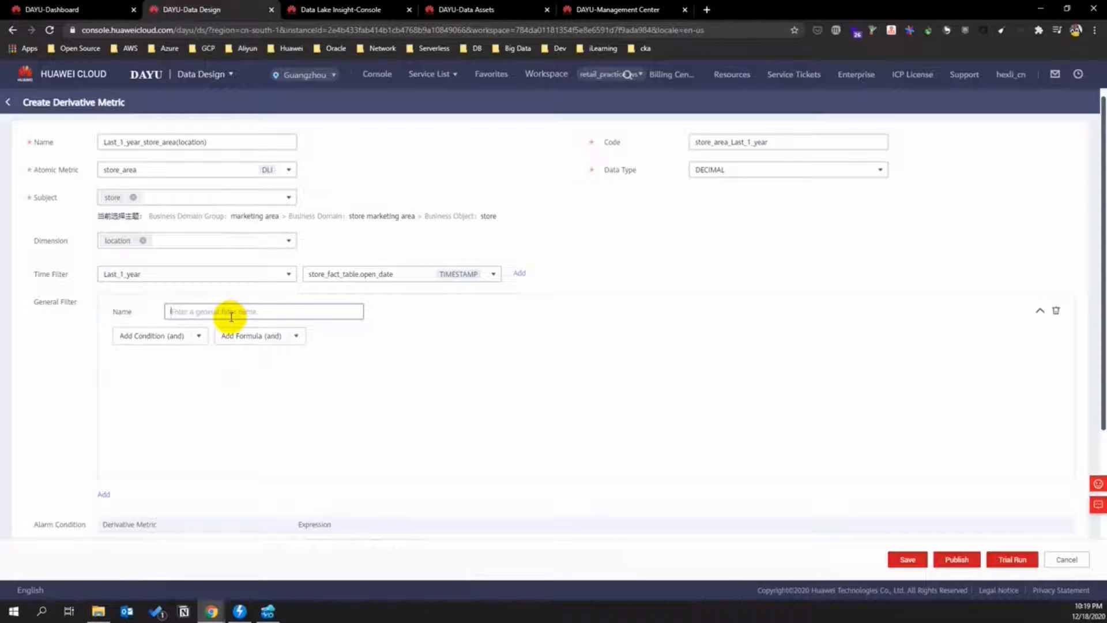
{"action": "type", "text": "open_"}
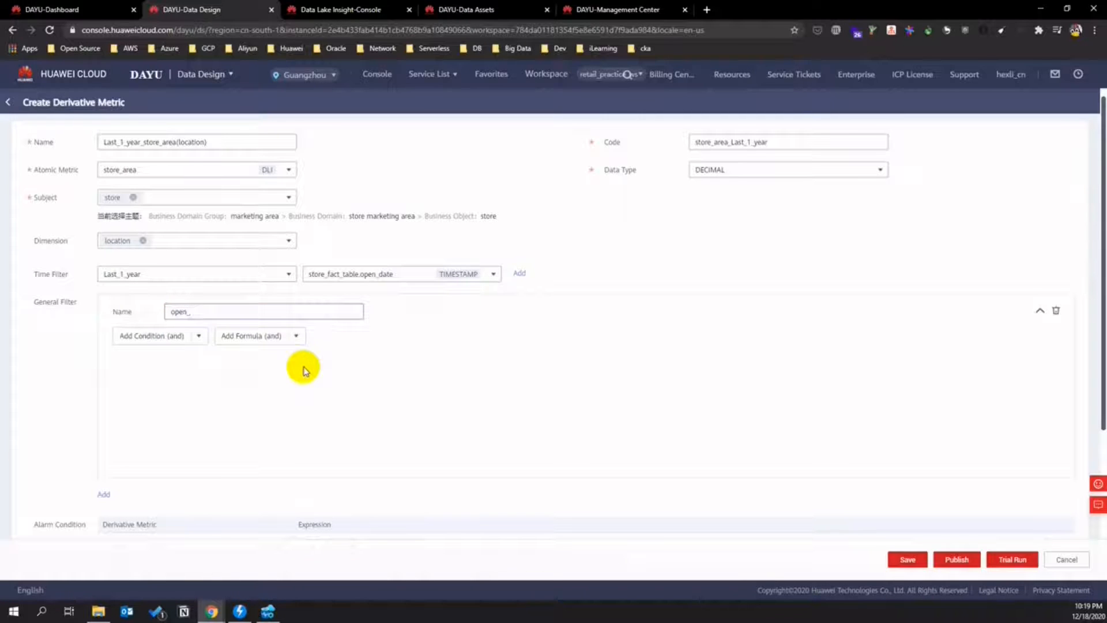
{"action": "type", "text": "status"}
{"action": "key", "text": "Return"}
{"action": "left_click", "coordinate": [198, 336]}
{"action": "left_click", "coordinate": [195, 353]}
{"action": "left_click", "coordinate": [190, 364]}
{"action": "scroll", "coordinate": [279, 435], "scroll_direction": "down", "scroll_amount": 2}
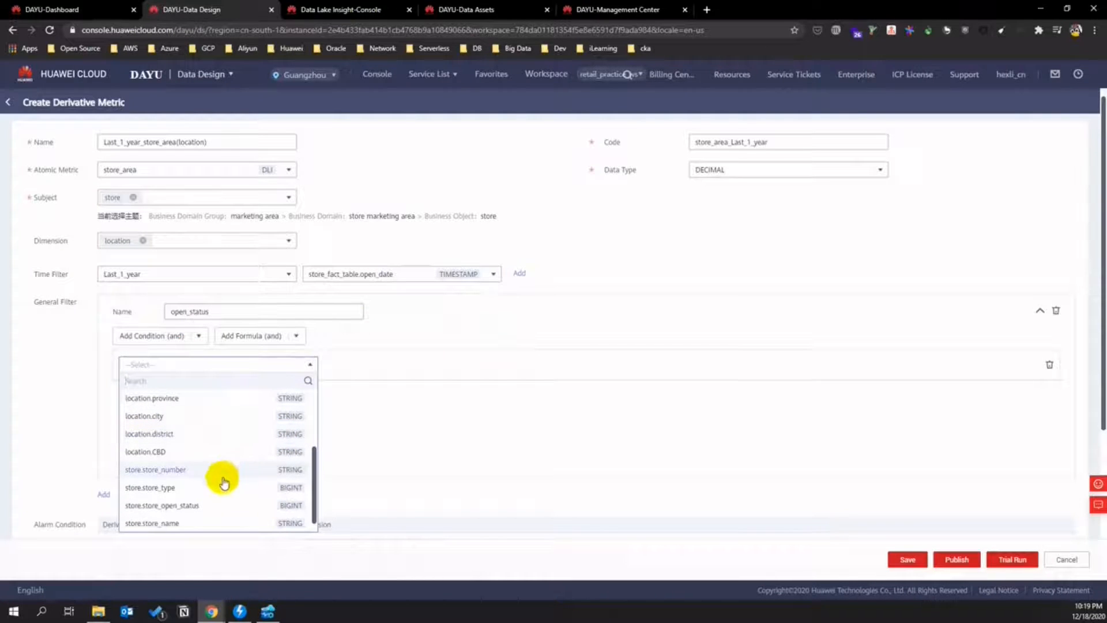
{"action": "left_click", "coordinate": [207, 504]}
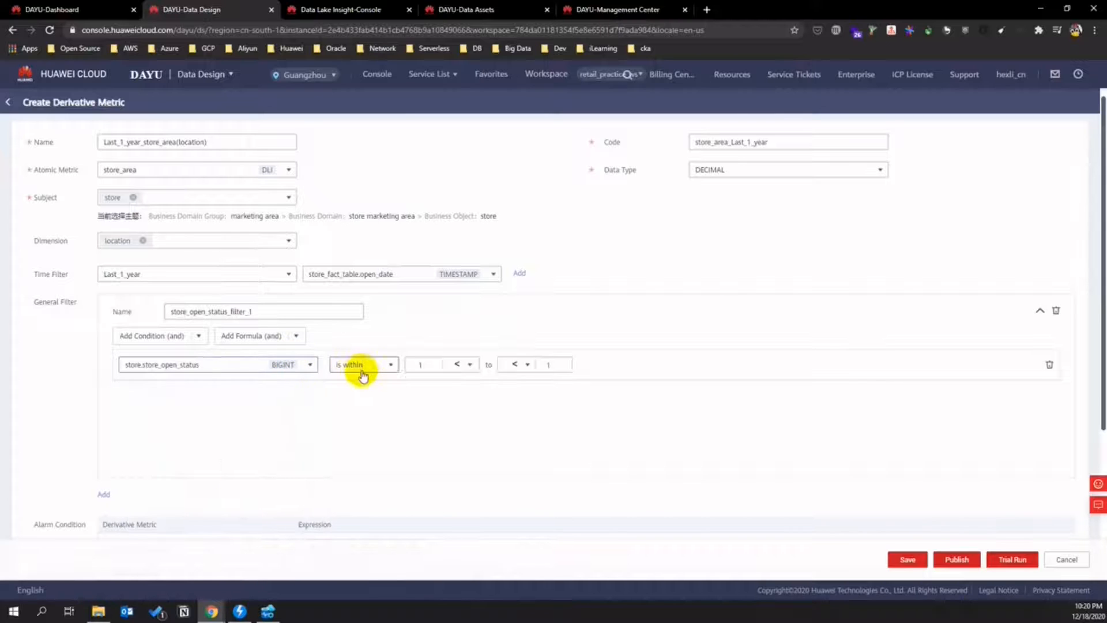
{"action": "left_click", "coordinate": [341, 365]}
{"action": "left_click", "coordinate": [363, 417]}
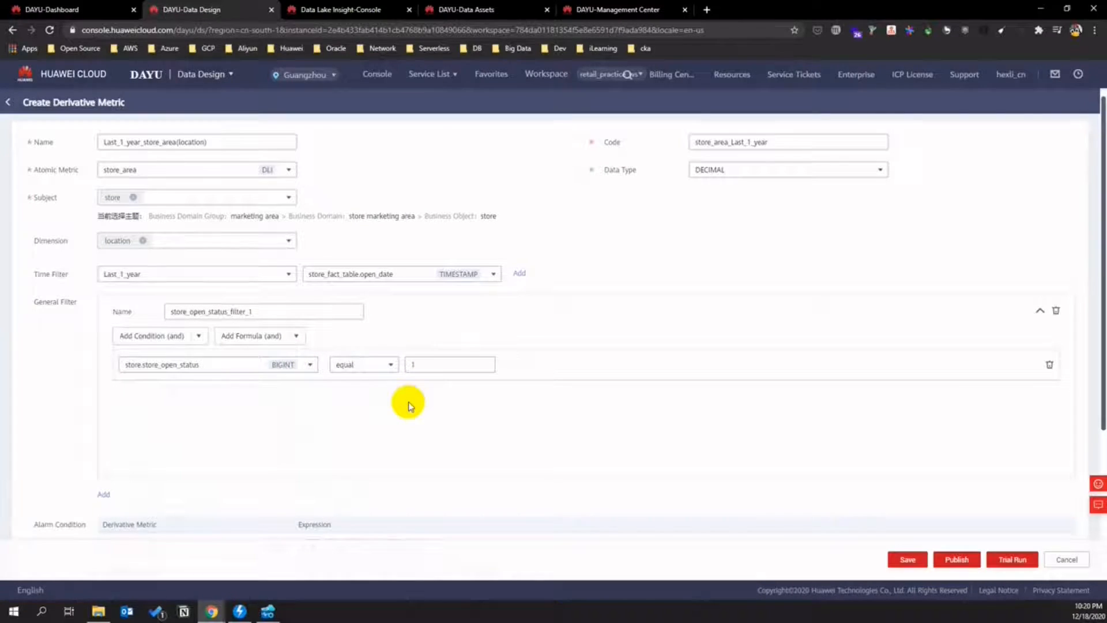
{"action": "scroll", "coordinate": [564, 403], "scroll_direction": "down", "scroll_amount": 4}
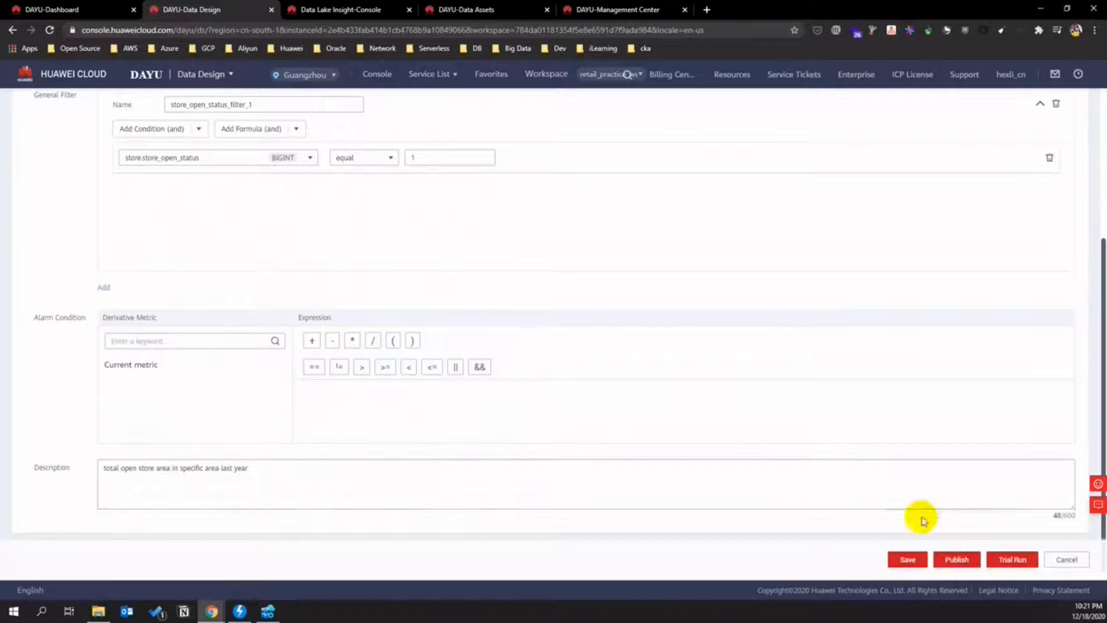
- Publish Last_1_year_store_area(location) with auto-review
{"action": "left_click", "coordinate": [957, 559]}
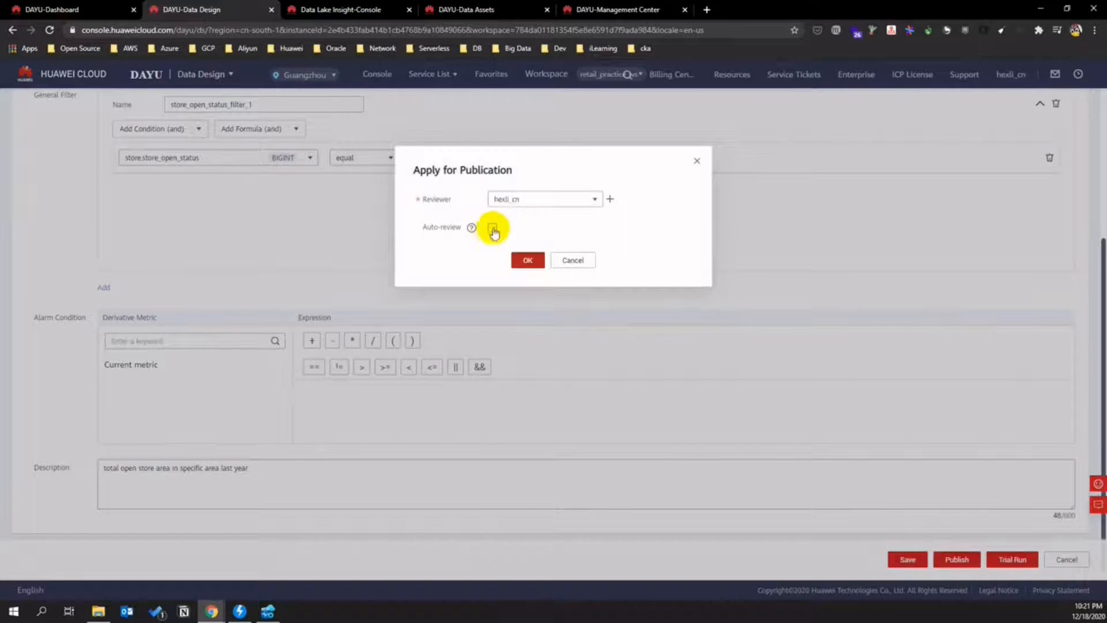
{"action": "left_click", "coordinate": [492, 227]}
{"action": "left_click", "coordinate": [524, 259]}
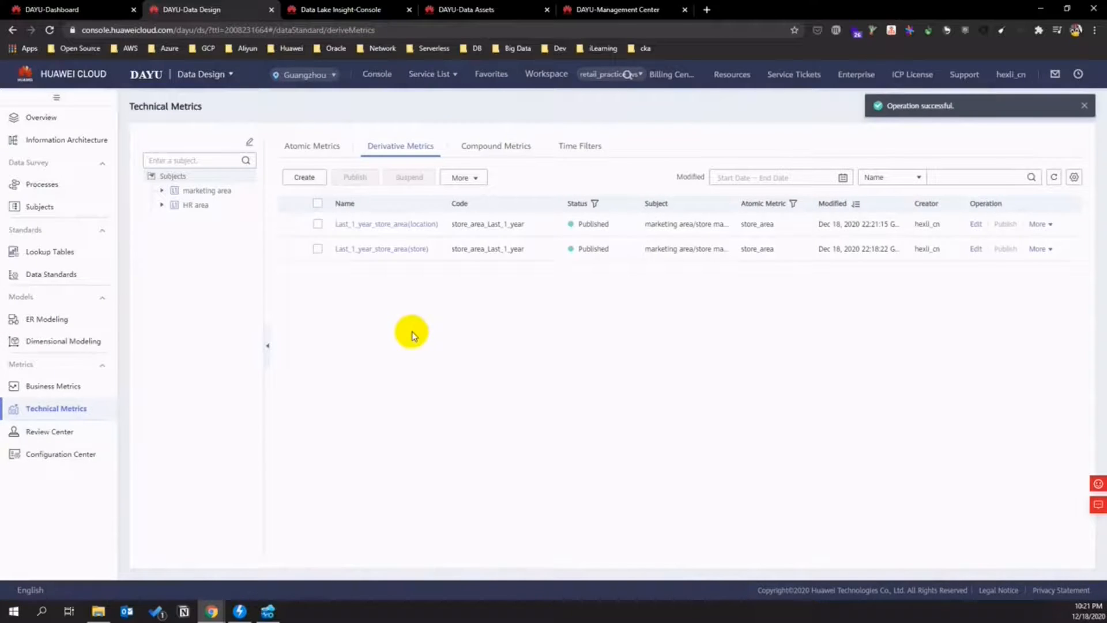
- Start a new derivative metric based on the sales_revenue atomic metric
{"action": "left_click", "coordinate": [315, 177]}
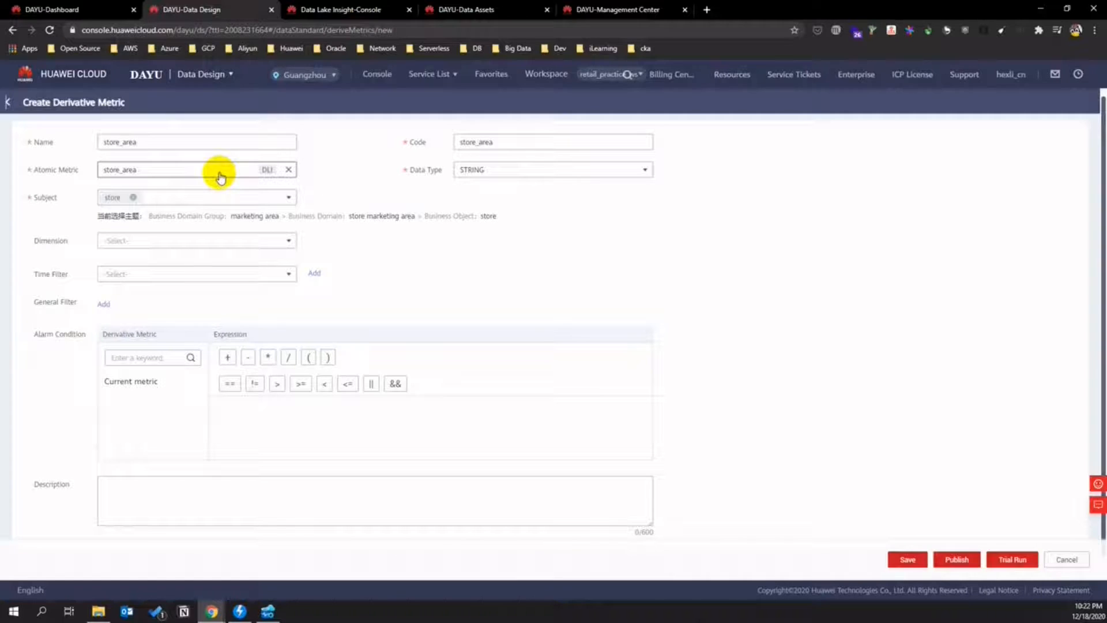
{"action": "left_click", "coordinate": [221, 178]}
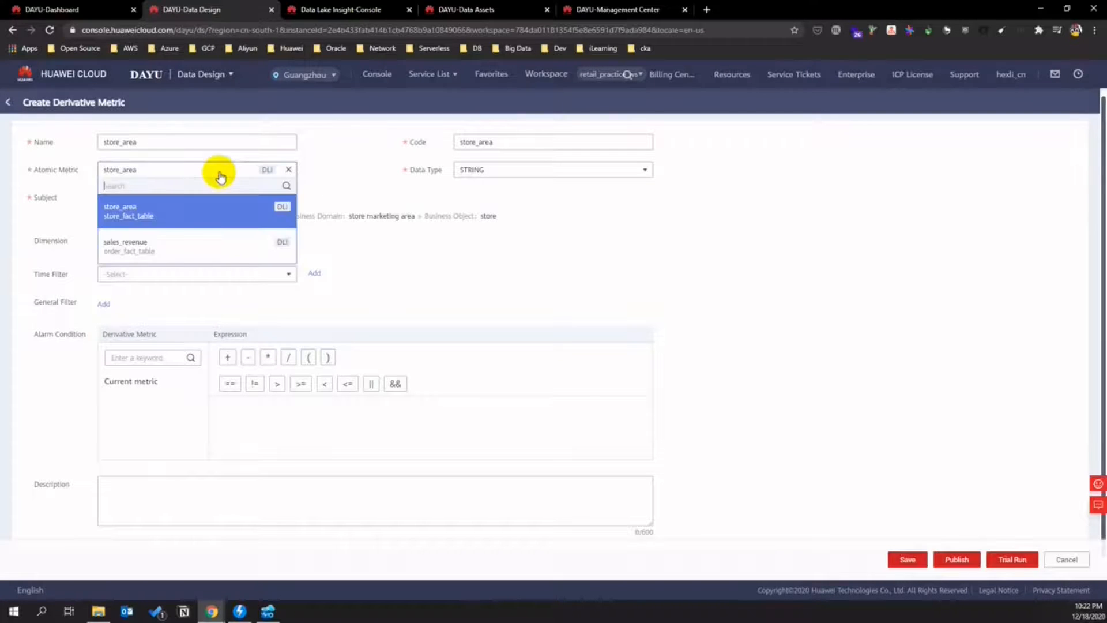
{"action": "left_click", "coordinate": [160, 248]}
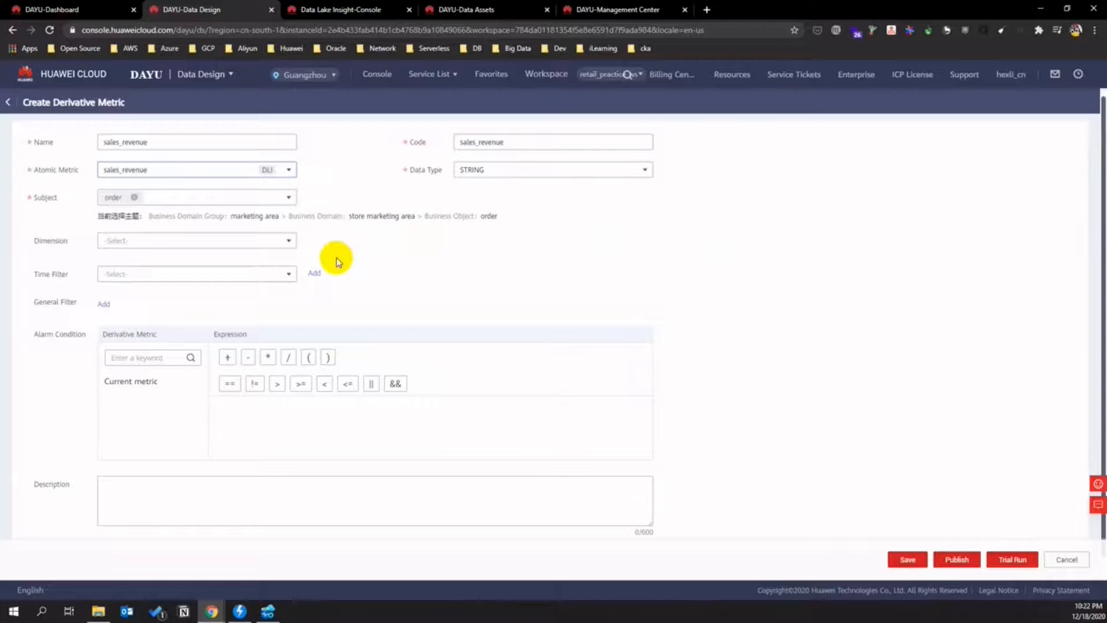
{"action": "left_click", "coordinate": [488, 173]}
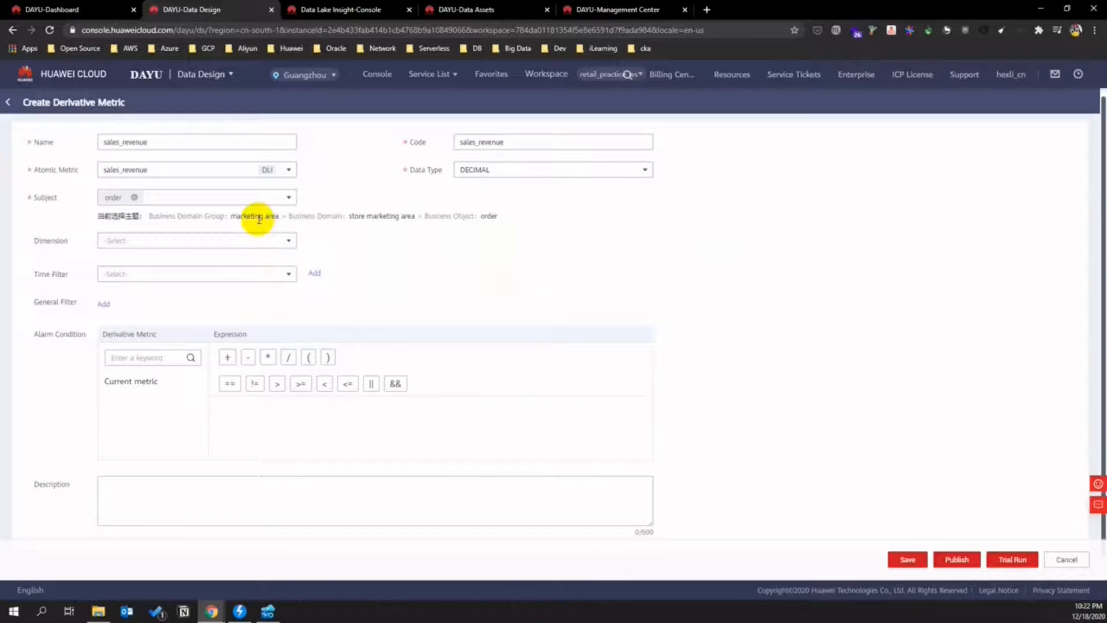
- Set the metric's dimension to store and its subject to order
{"action": "left_click", "coordinate": [288, 200]}
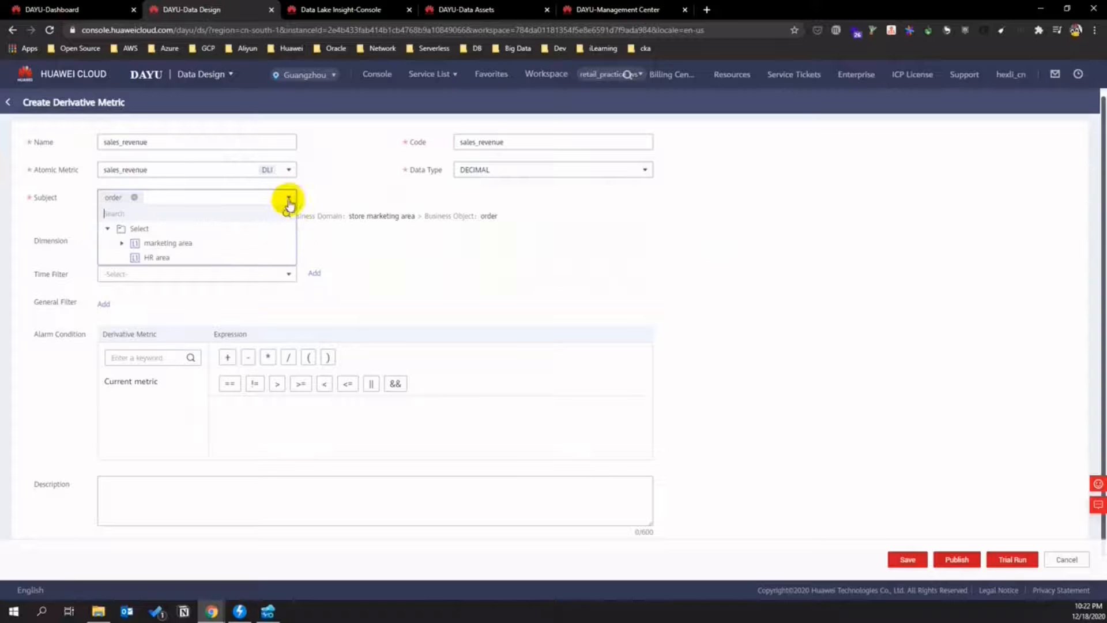
{"action": "left_click", "coordinate": [121, 243]}
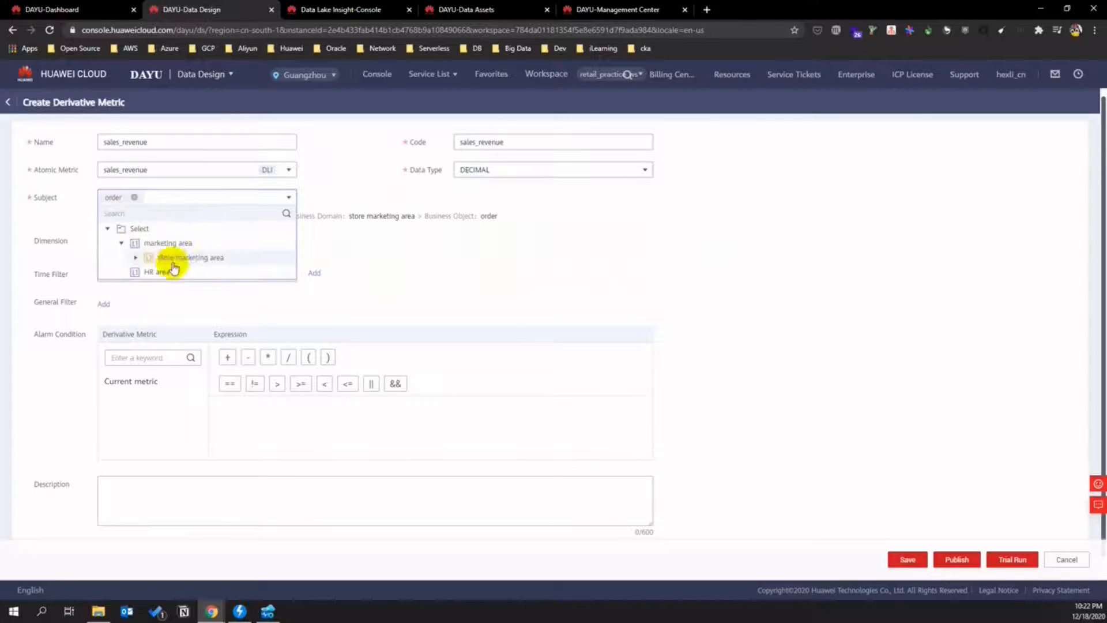
{"action": "left_click", "coordinate": [137, 258]}
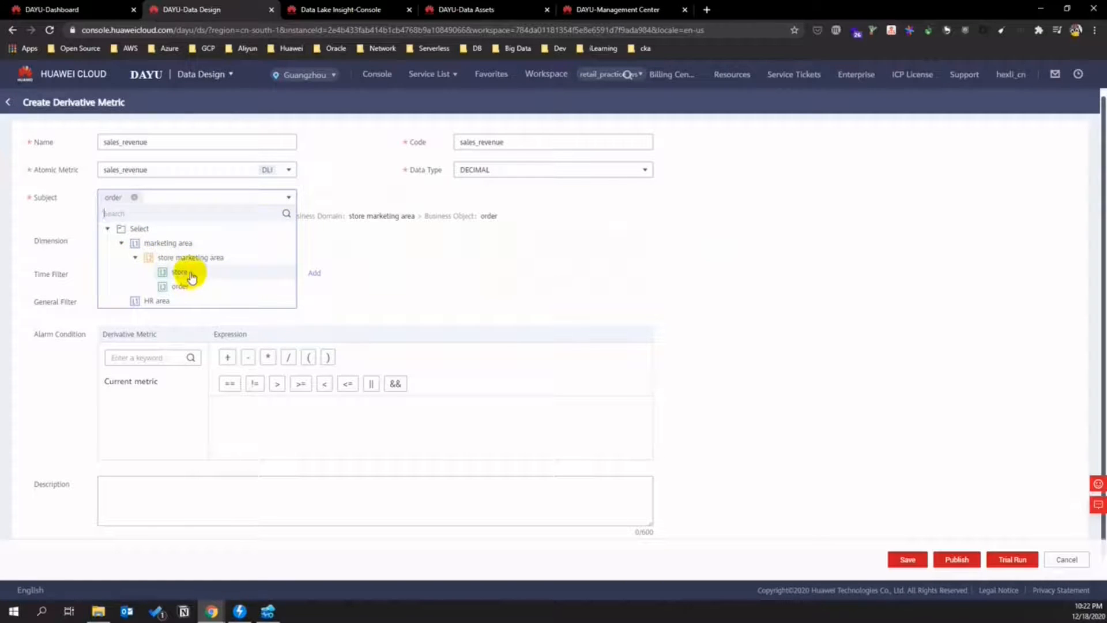
{"action": "left_click", "coordinate": [190, 274]}
{"action": "left_click", "coordinate": [289, 249]}
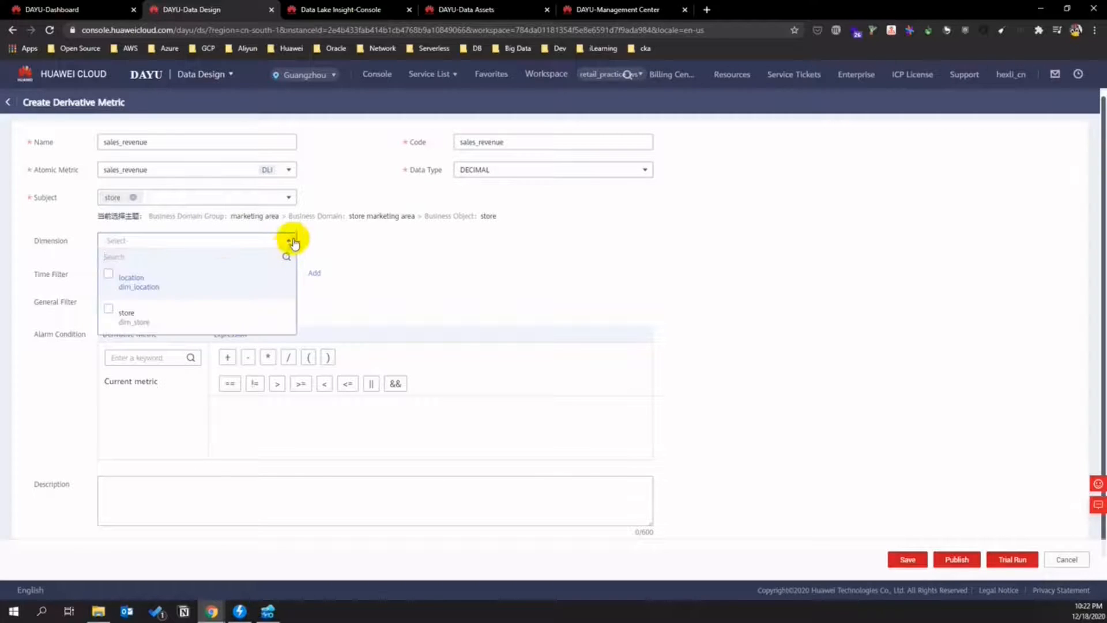
{"action": "left_click", "coordinate": [111, 275]}
{"action": "left_click", "coordinate": [108, 273]}
{"action": "left_click", "coordinate": [108, 307]}
{"action": "left_click", "coordinate": [373, 301]}
{"action": "left_click", "coordinate": [289, 198]}
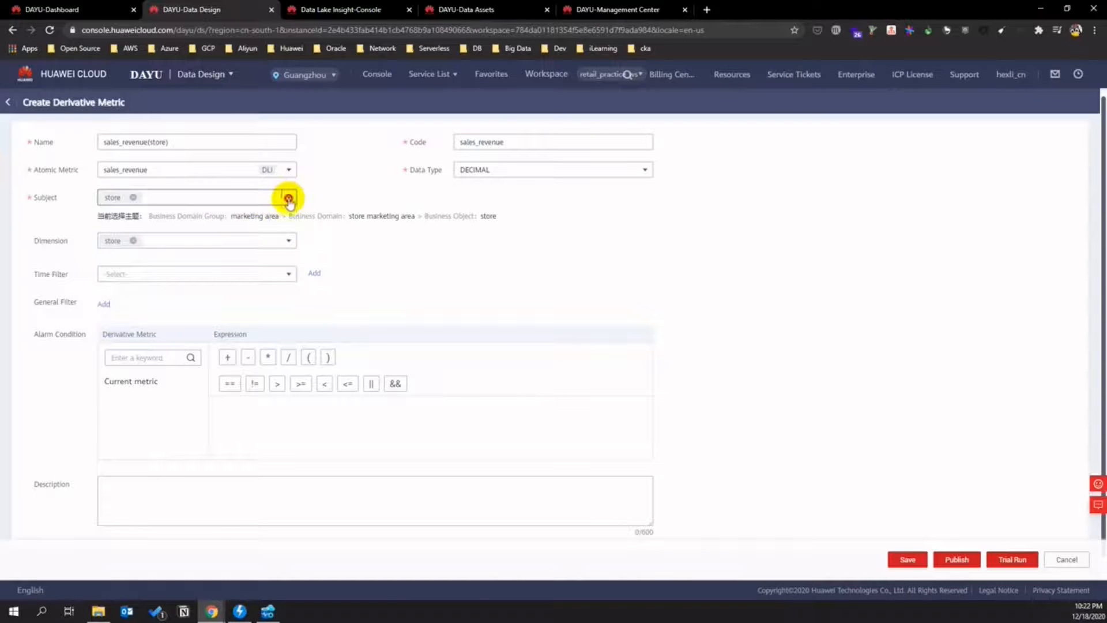
{"action": "left_click", "coordinate": [185, 290]}
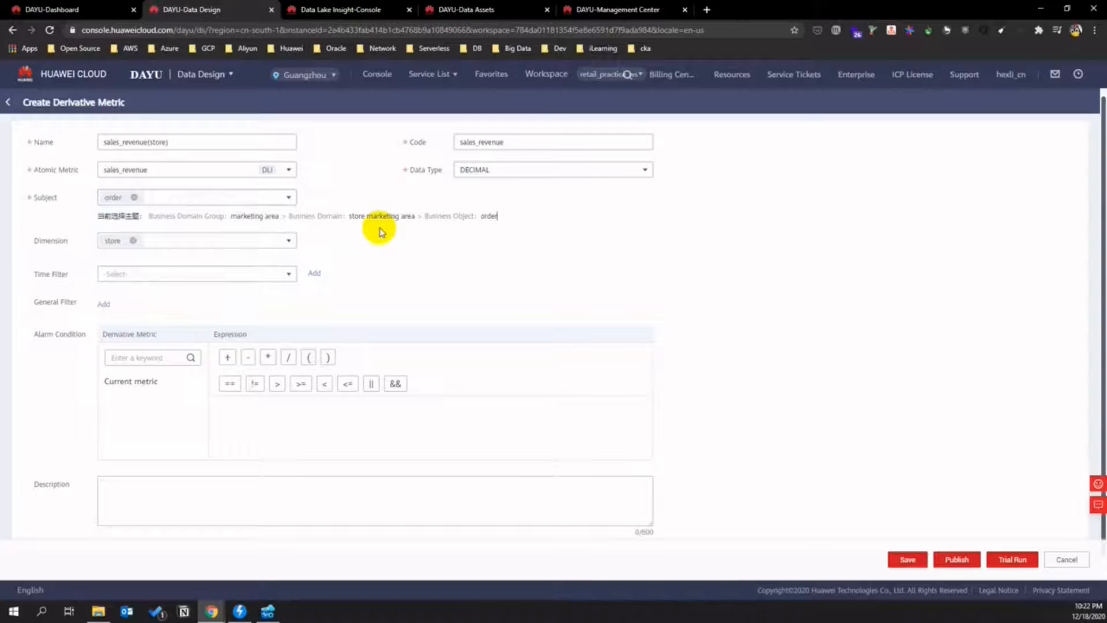
- Apply Last_1_year on the order creation timestamp and add a general filter
{"action": "left_click", "coordinate": [283, 275]}
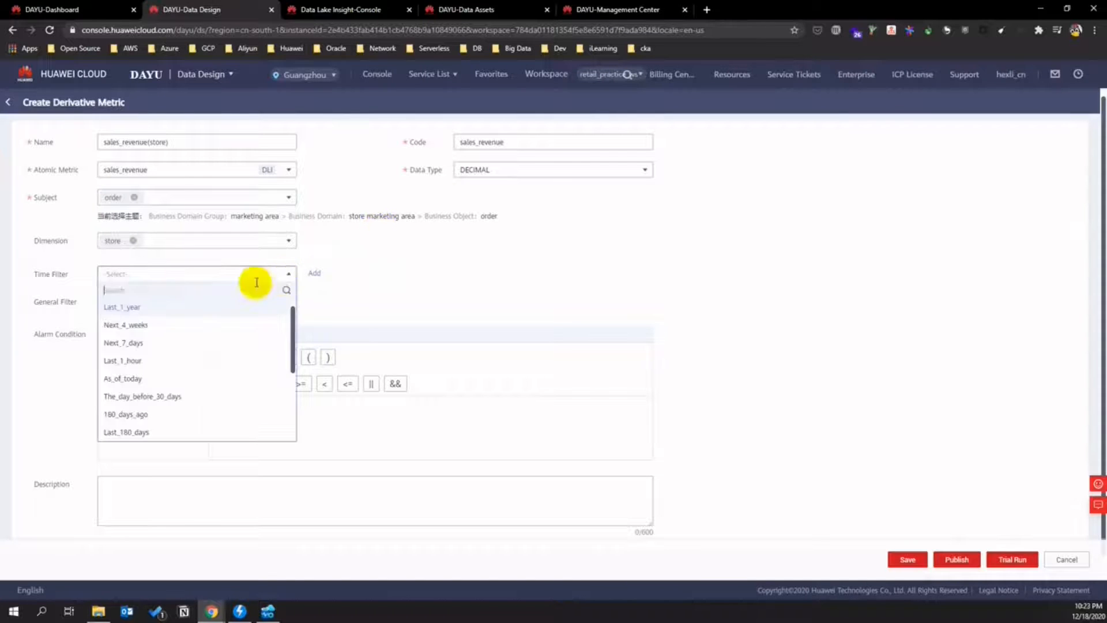
{"action": "left_click", "coordinate": [222, 308]}
{"action": "left_click", "coordinate": [376, 275]}
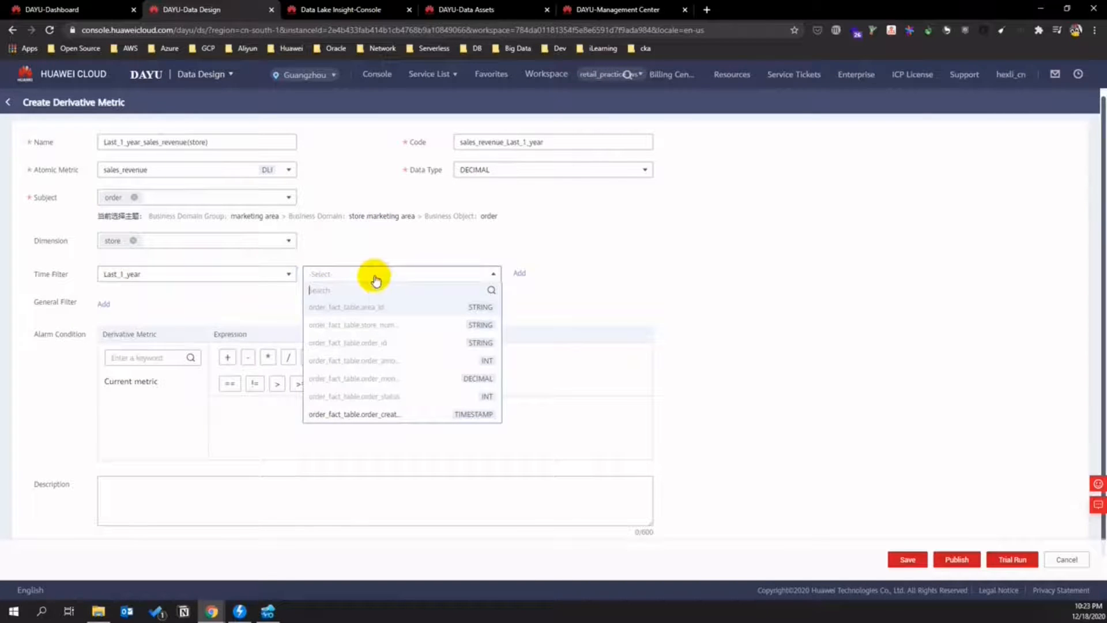
{"action": "left_click", "coordinate": [385, 415]}
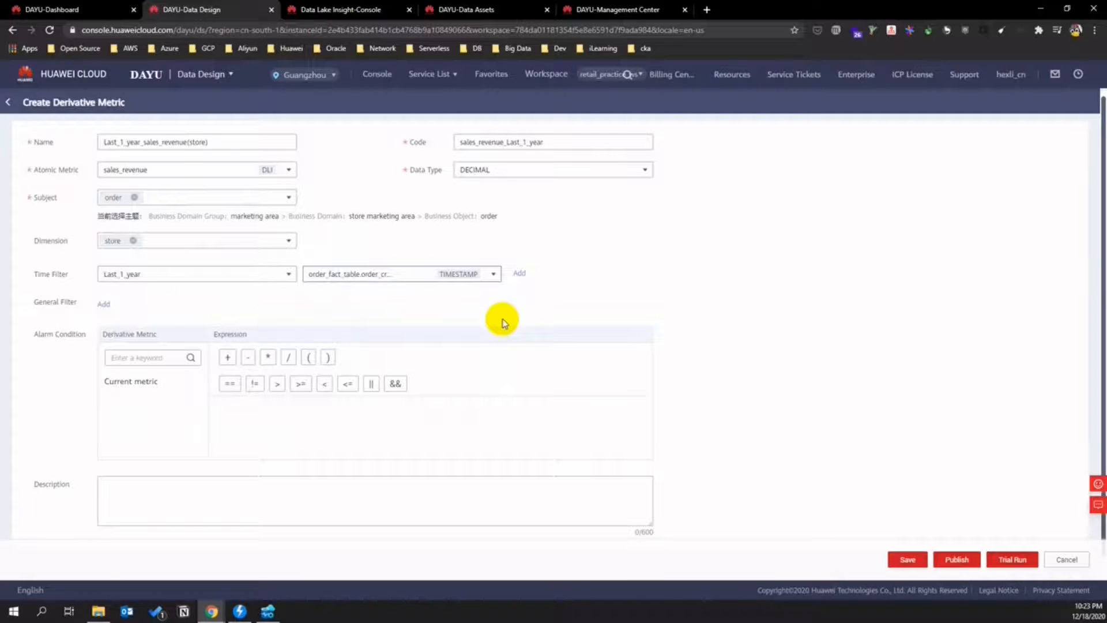
{"action": "left_click", "coordinate": [105, 285]}
{"action": "left_click", "coordinate": [215, 293]}
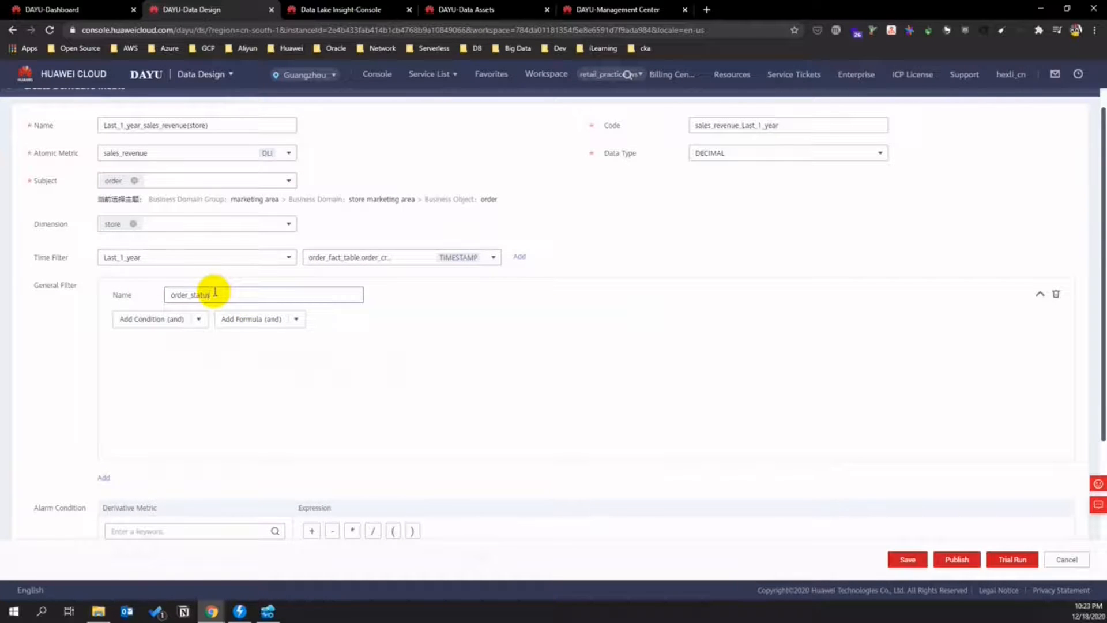
- Add an And condition requiring order_fact_table.order_status to equal 3
{"action": "left_click", "coordinate": [202, 319]}
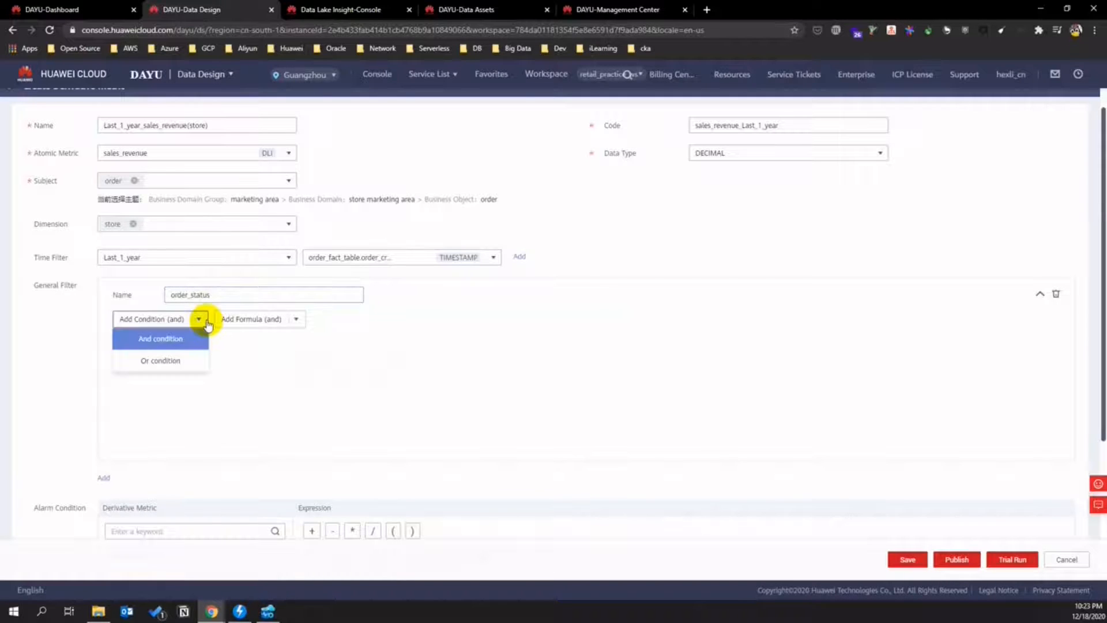
{"action": "left_click", "coordinate": [188, 339]}
{"action": "left_click", "coordinate": [172, 348]}
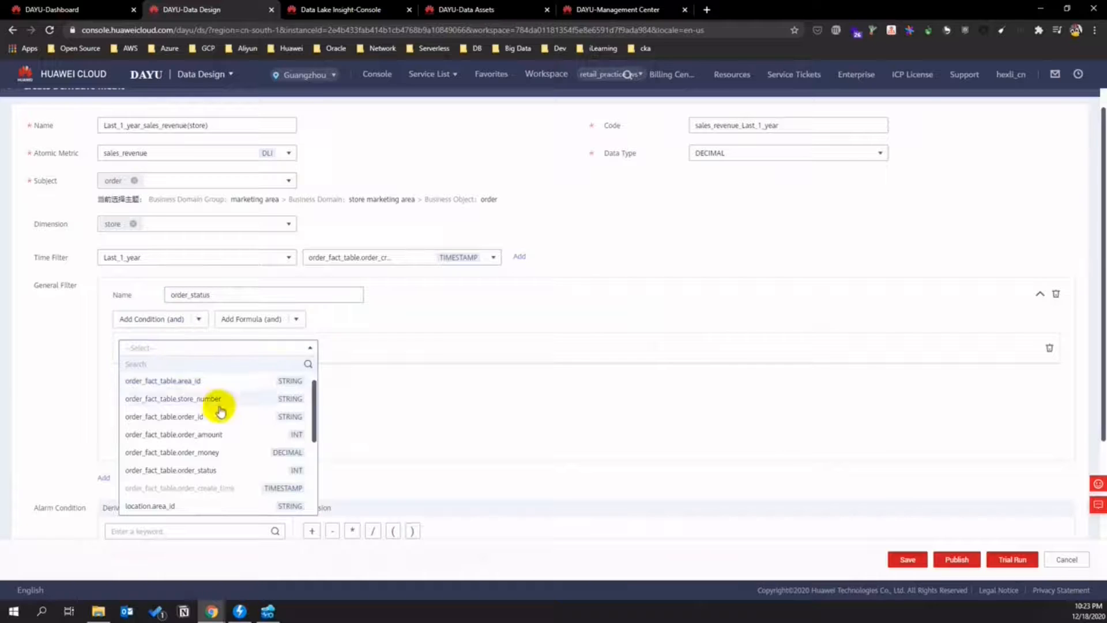
{"action": "scroll", "coordinate": [274, 454], "scroll_direction": "down", "scroll_amount": 1}
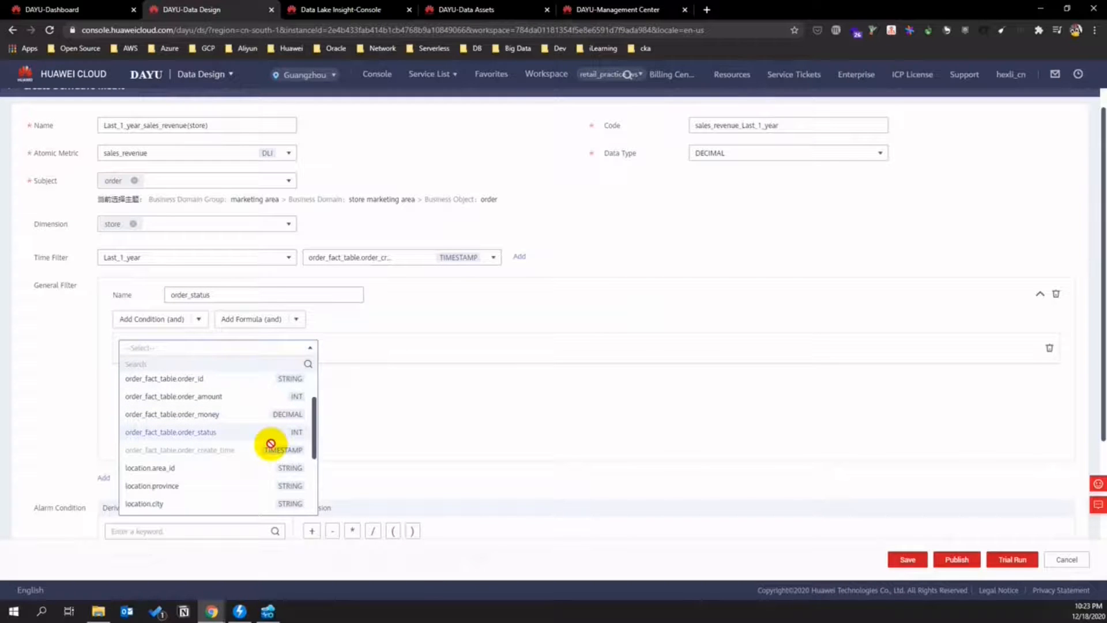
{"action": "left_click", "coordinate": [267, 432]}
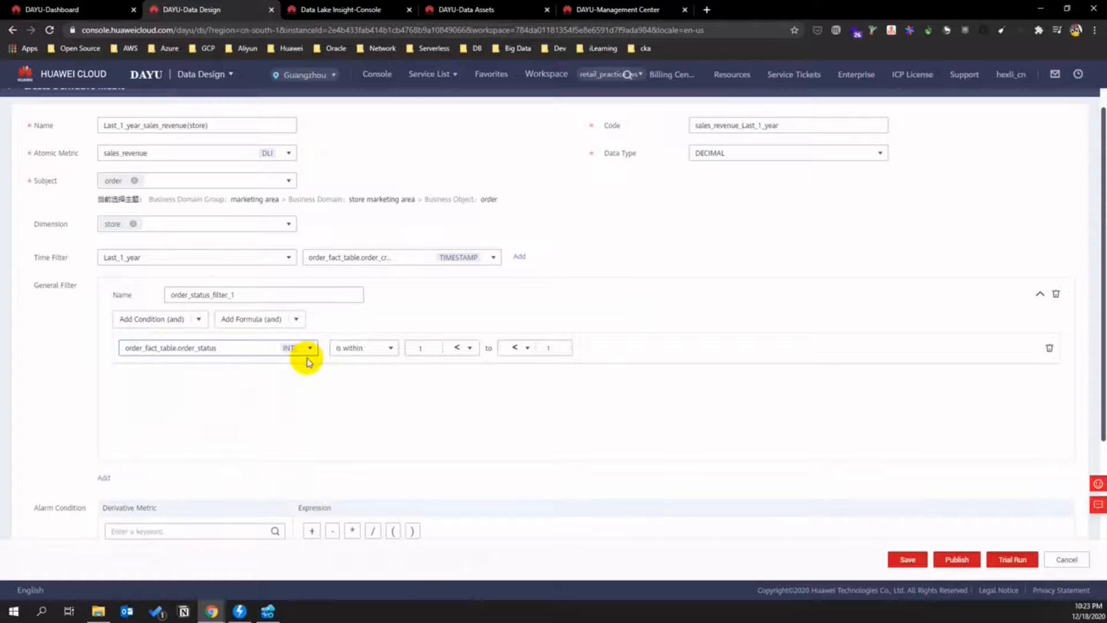
{"action": "left_click", "coordinate": [378, 348]}
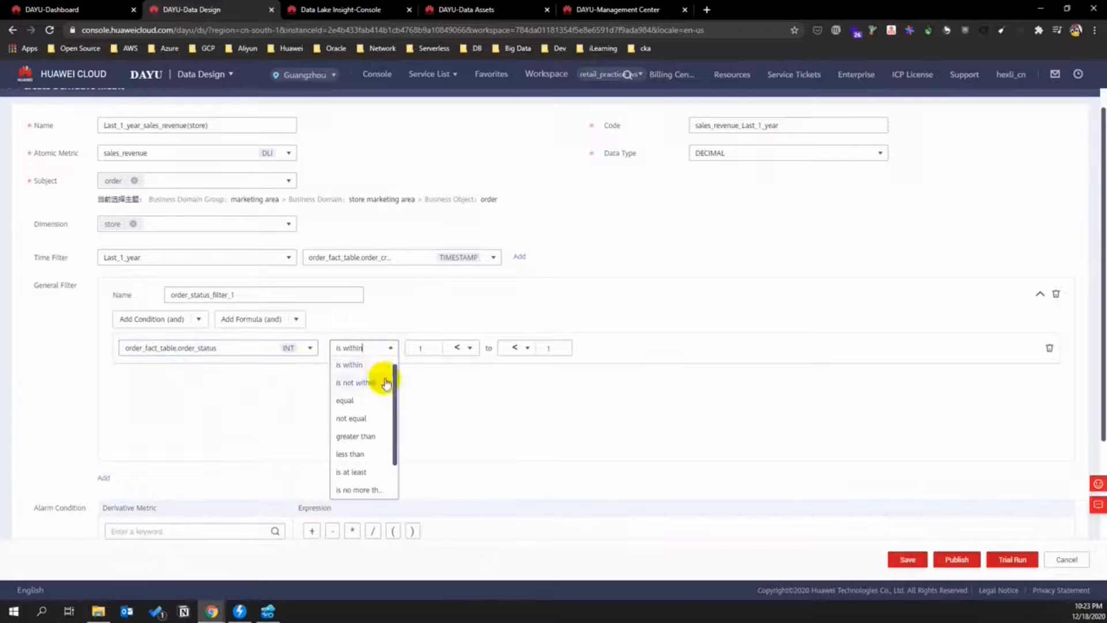
{"action": "left_click", "coordinate": [363, 402]}
{"action": "type", "text": "3"}
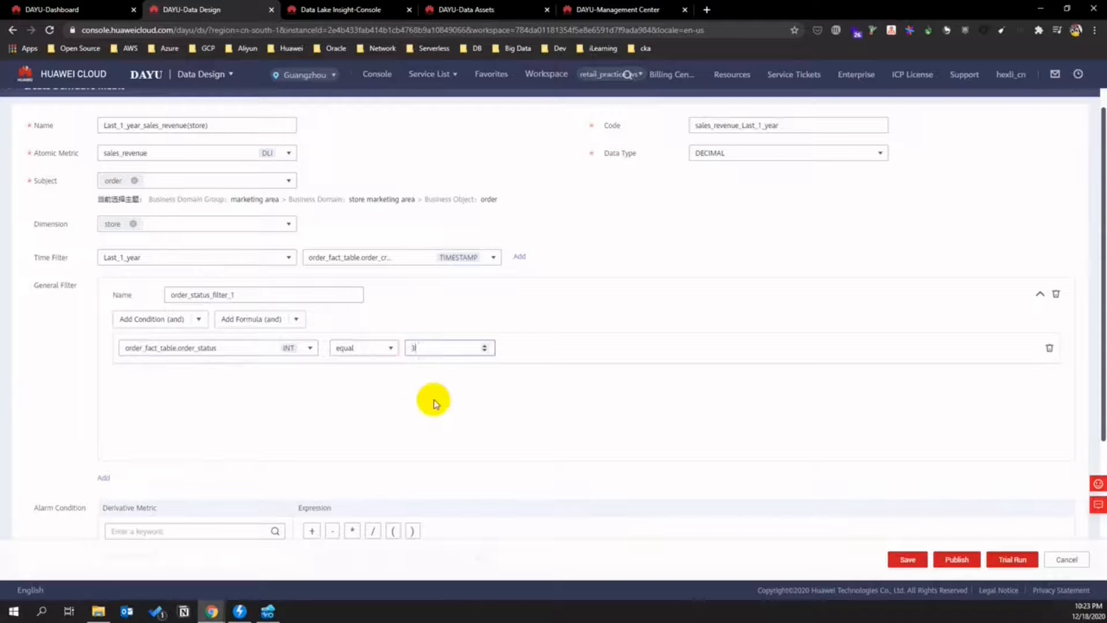
{"action": "scroll", "coordinate": [577, 404], "scroll_direction": "down", "scroll_amount": 3}
{"action": "scroll", "coordinate": [718, 399], "scroll_direction": "up", "scroll_amount": 4}
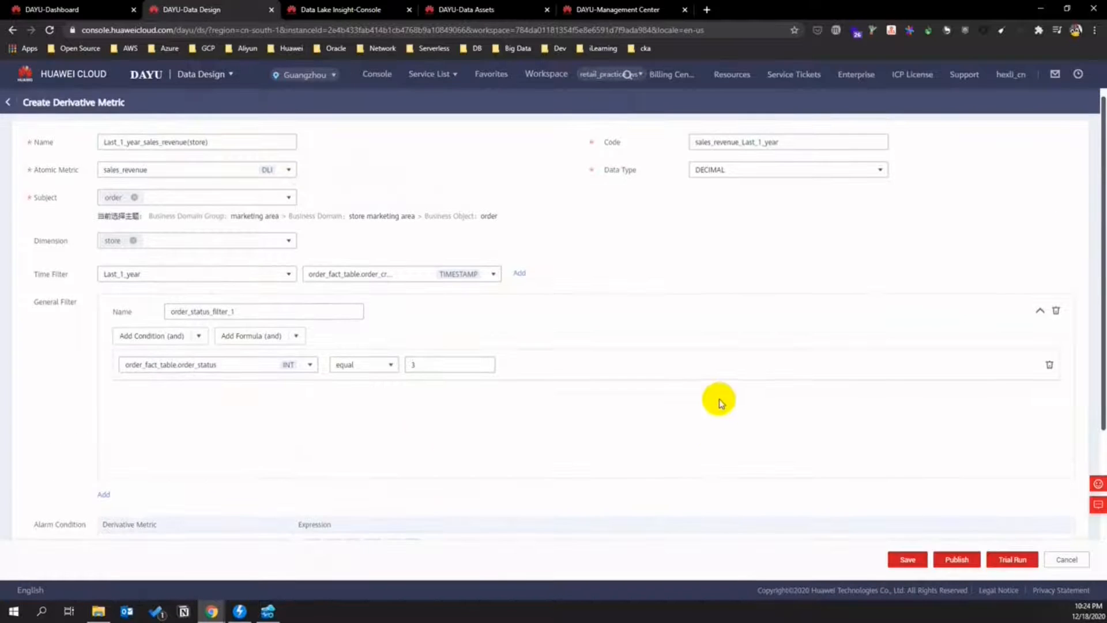
{"action": "scroll", "coordinate": [865, 450], "scroll_direction": "down", "scroll_amount": 2}
{"action": "scroll", "coordinate": [876, 519], "scroll_direction": "down", "scroll_amount": 2}
{"action": "scroll", "coordinate": [811, 451], "scroll_direction": "up", "scroll_amount": 4}
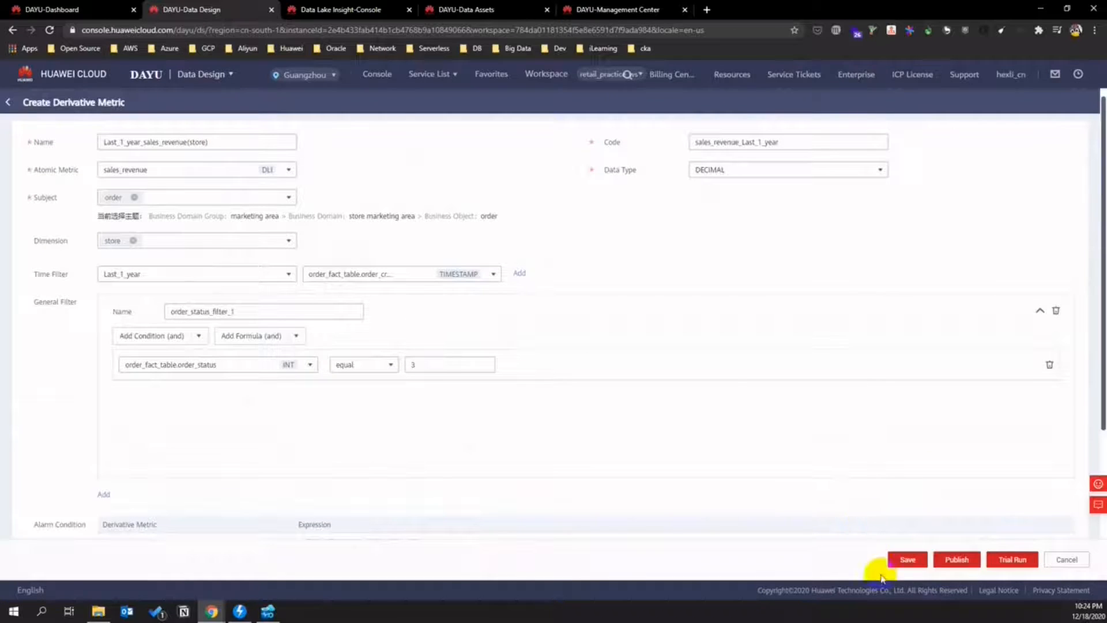
- Publish Last_1_year_sales_revenue(store) with auto-review and begin another derivative metric
{"action": "left_click", "coordinate": [957, 562]}
{"action": "left_click", "coordinate": [492, 228]}
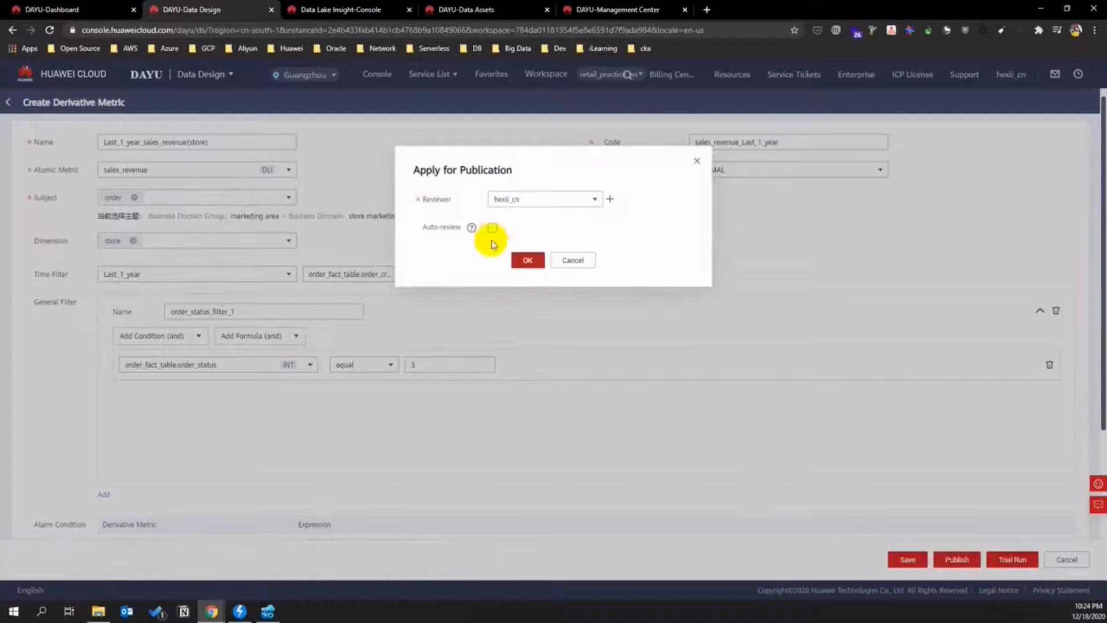
{"action": "left_click", "coordinate": [524, 261]}
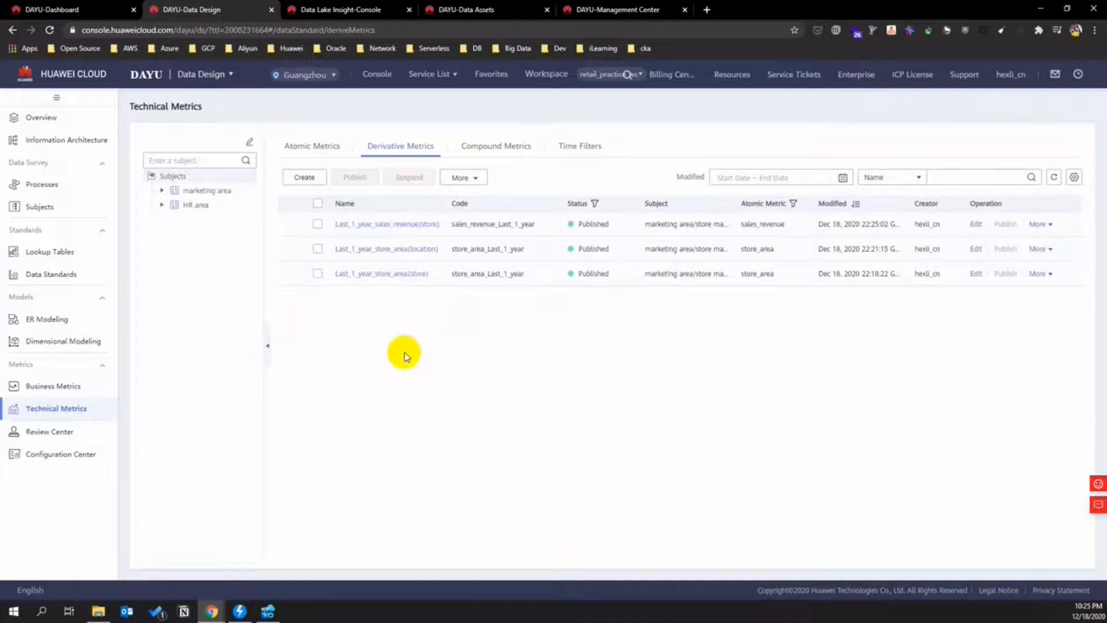
{"action": "left_click", "coordinate": [314, 178]}
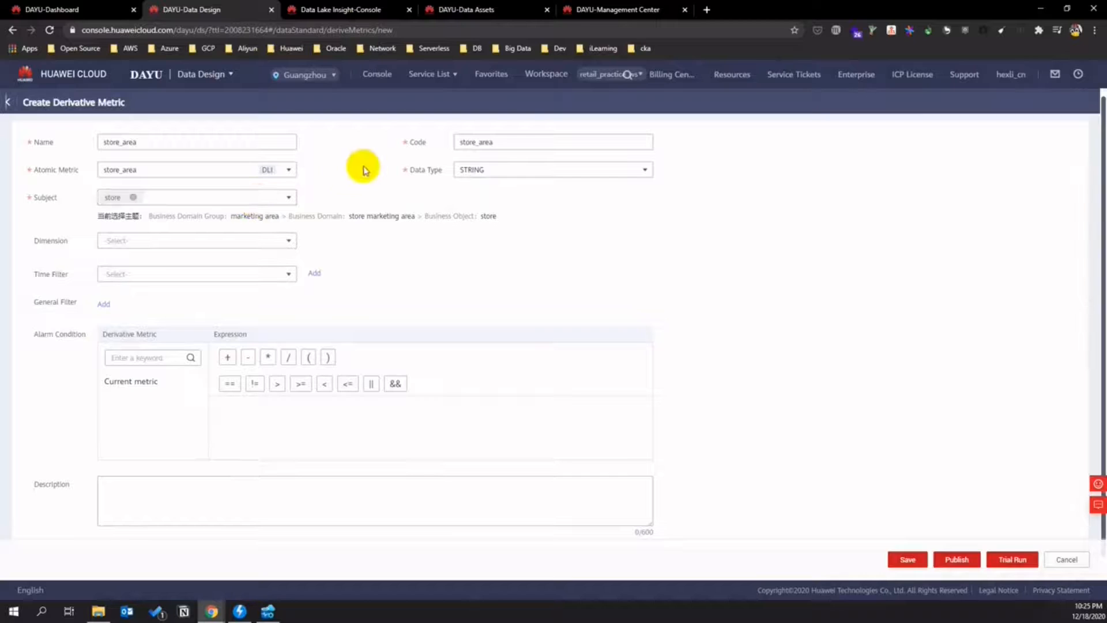
- Set data type DECIMAL, subject order and dimension location
{"action": "left_click", "coordinate": [469, 171]}
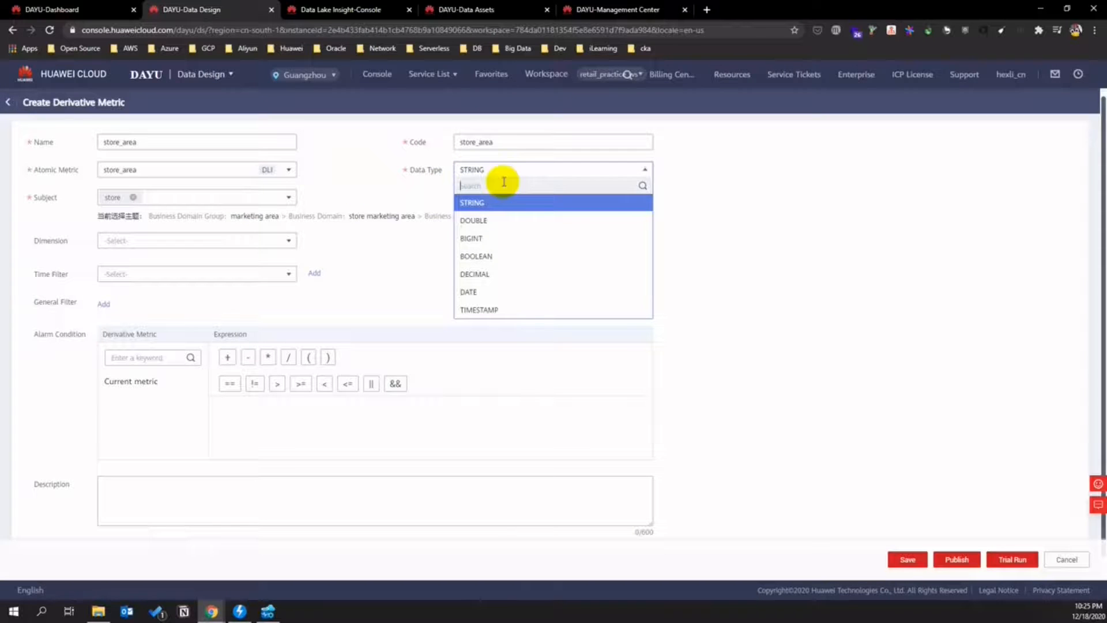
{"action": "left_click", "coordinate": [494, 274]}
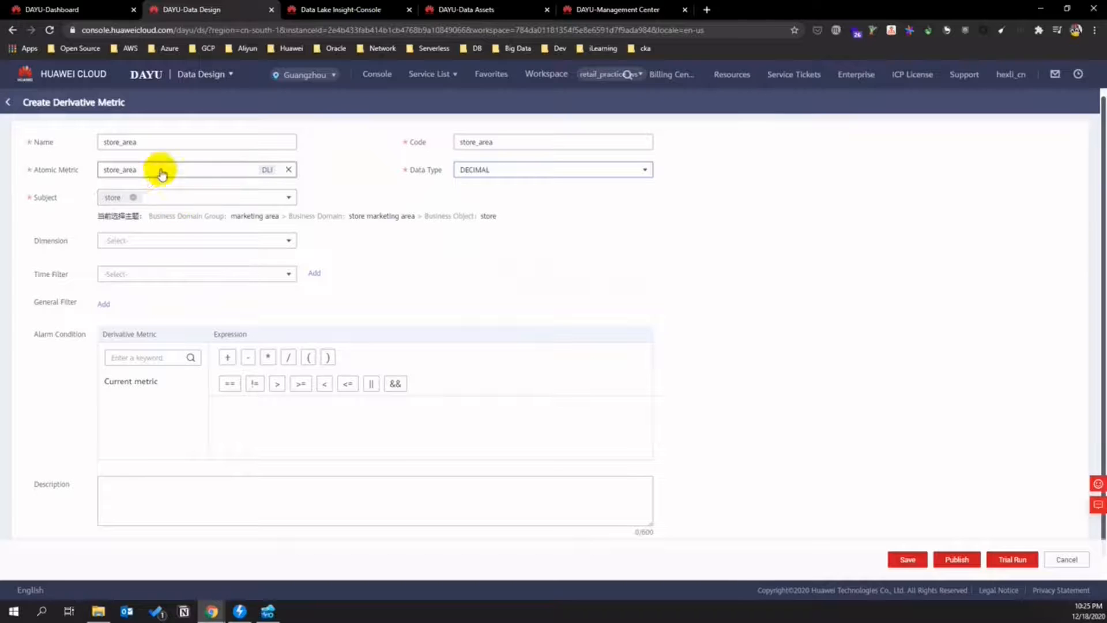
{"action": "left_click", "coordinate": [154, 193]}
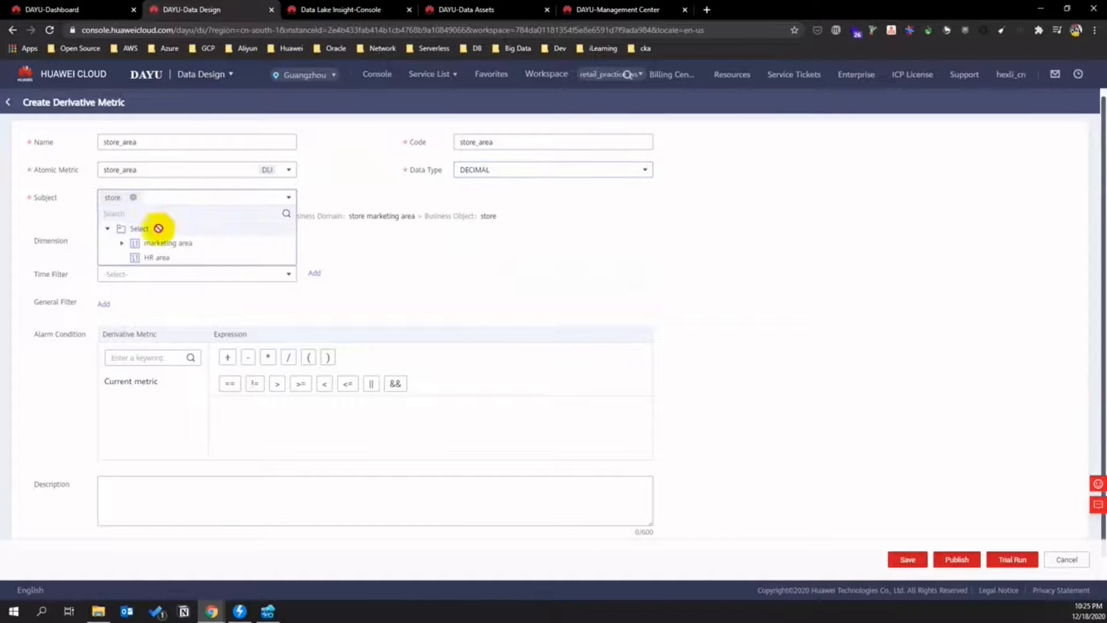
{"action": "left_click", "coordinate": [123, 243]}
{"action": "left_click", "coordinate": [135, 257]}
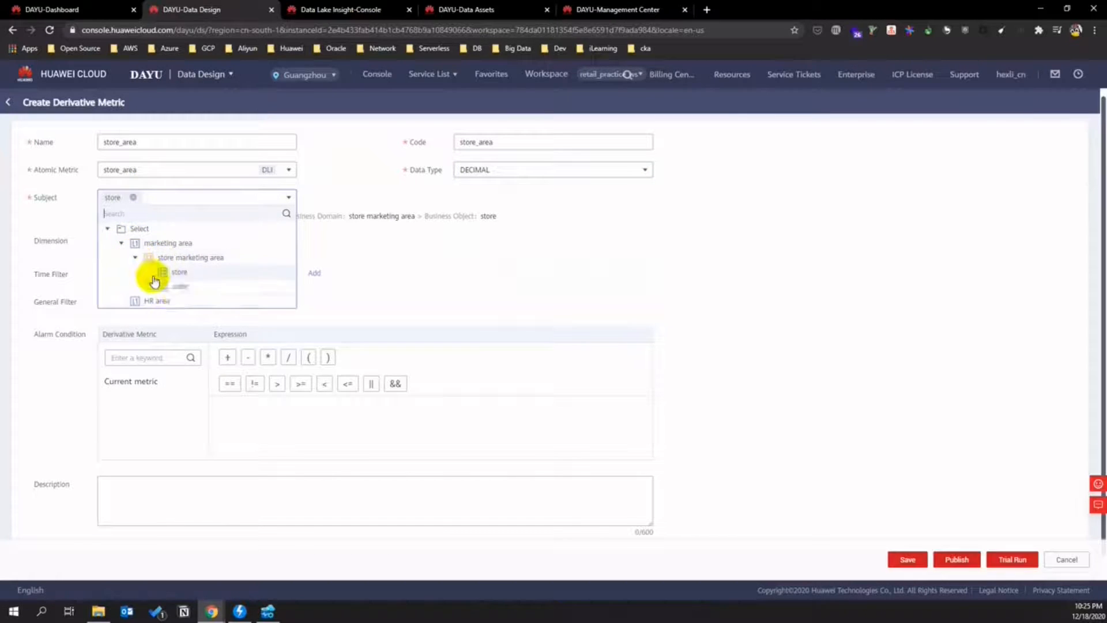
{"action": "left_click", "coordinate": [184, 287]}
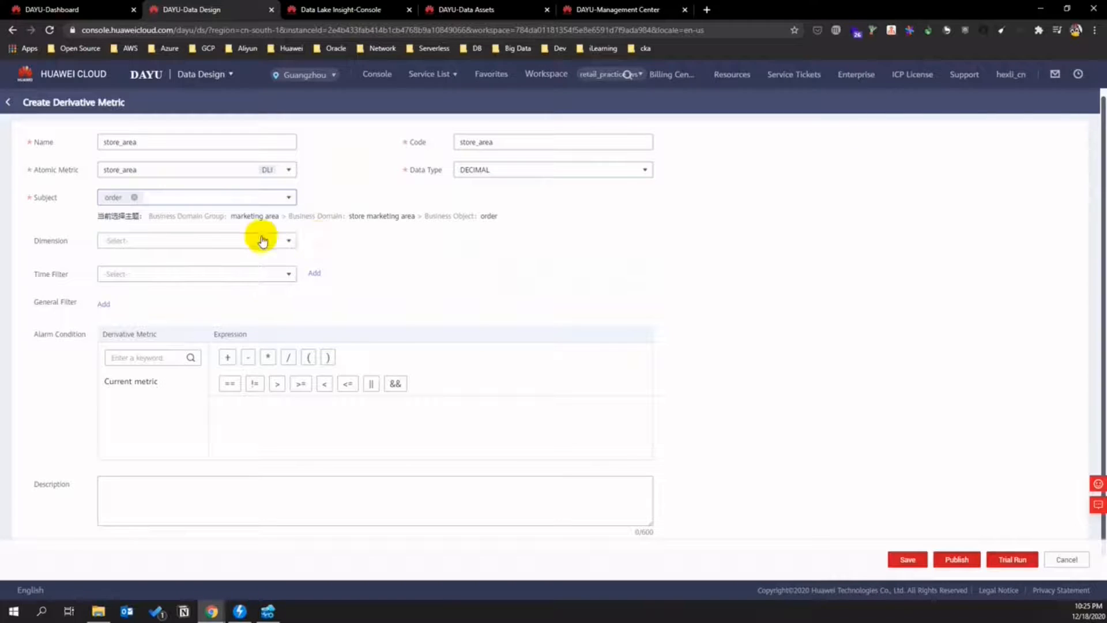
{"action": "left_click", "coordinate": [175, 240]}
{"action": "left_click", "coordinate": [111, 281]}
{"action": "left_click", "coordinate": [374, 324]}
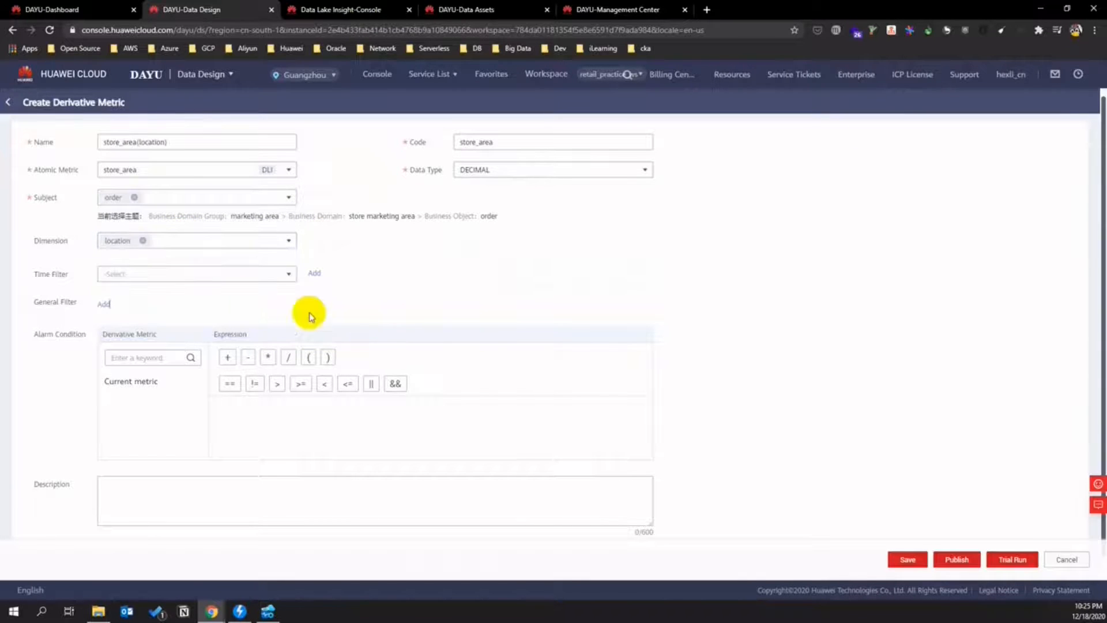
- Apply Last_1_year on store_fact_table.open_date and add a general filter
{"action": "left_click", "coordinate": [222, 272]}
{"action": "left_click", "coordinate": [195, 307]}
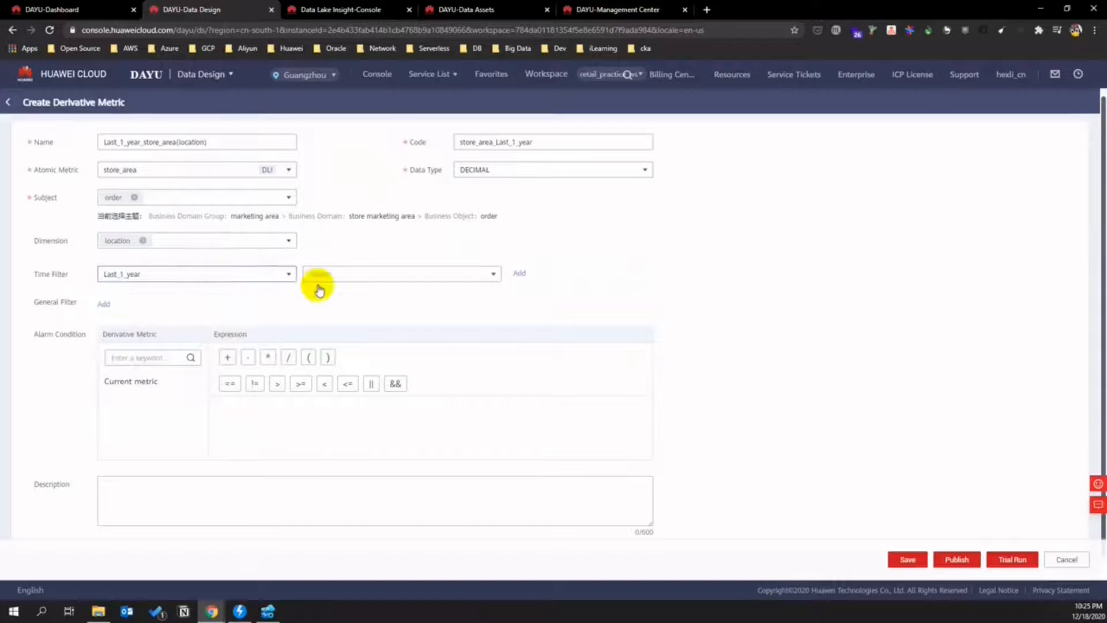
{"action": "left_click", "coordinate": [357, 275]}
{"action": "left_click", "coordinate": [401, 361]}
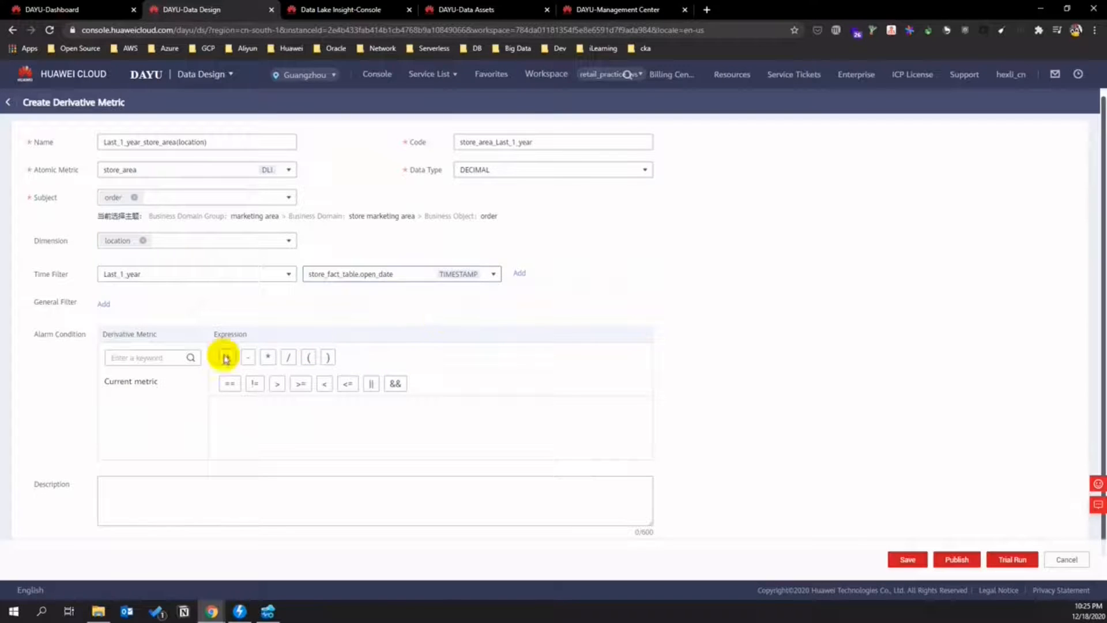
{"action": "left_click", "coordinate": [104, 304]}
{"action": "left_click", "coordinate": [246, 311]}
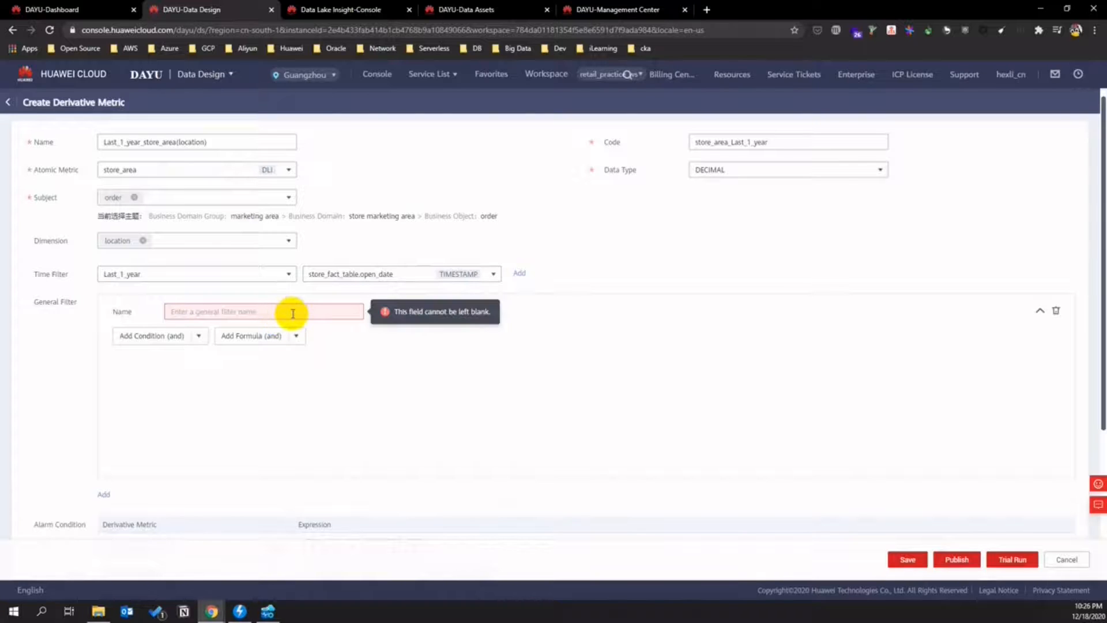
- Name the general filter 'or' and add an And condition on store.store_open_status
{"action": "type", "text": "order_status"}
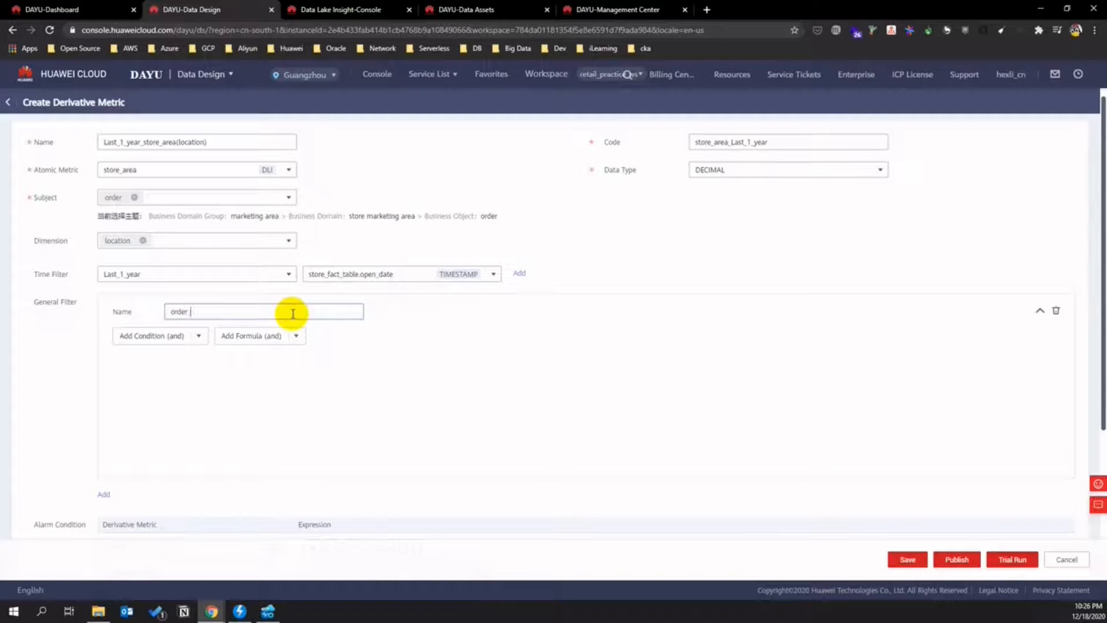
{"action": "left_click", "coordinate": [192, 336]}
{"action": "left_click", "coordinate": [190, 355]}
{"action": "left_click", "coordinate": [217, 364]}
{"action": "scroll", "coordinate": [240, 437], "scroll_direction": "down", "scroll_amount": 4}
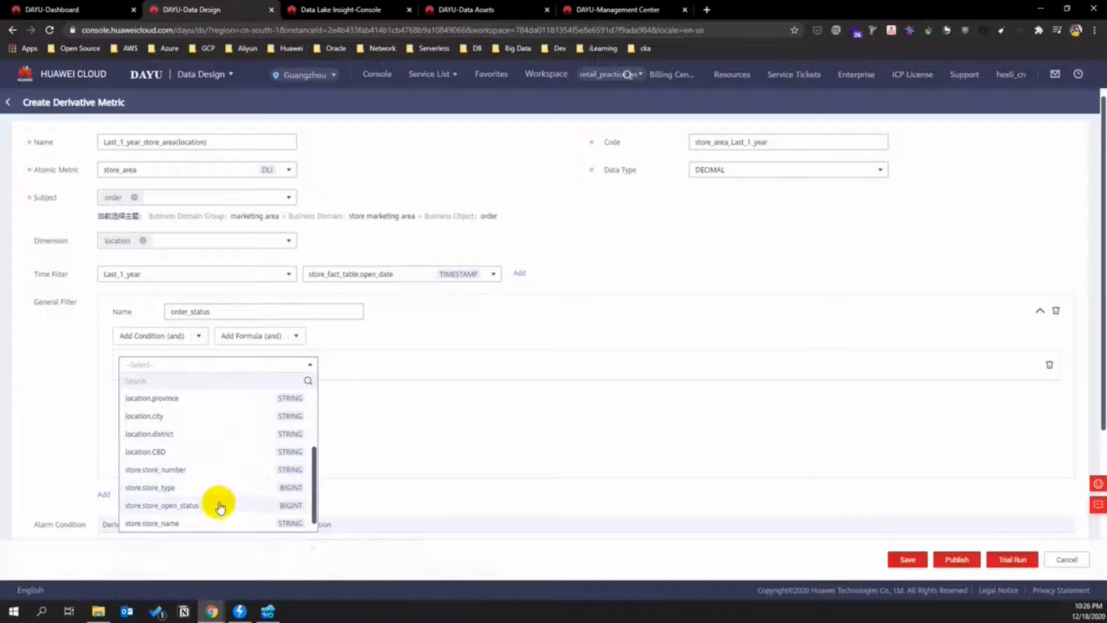
{"action": "scroll", "coordinate": [218, 511], "scroll_direction": "up", "scroll_amount": 1}
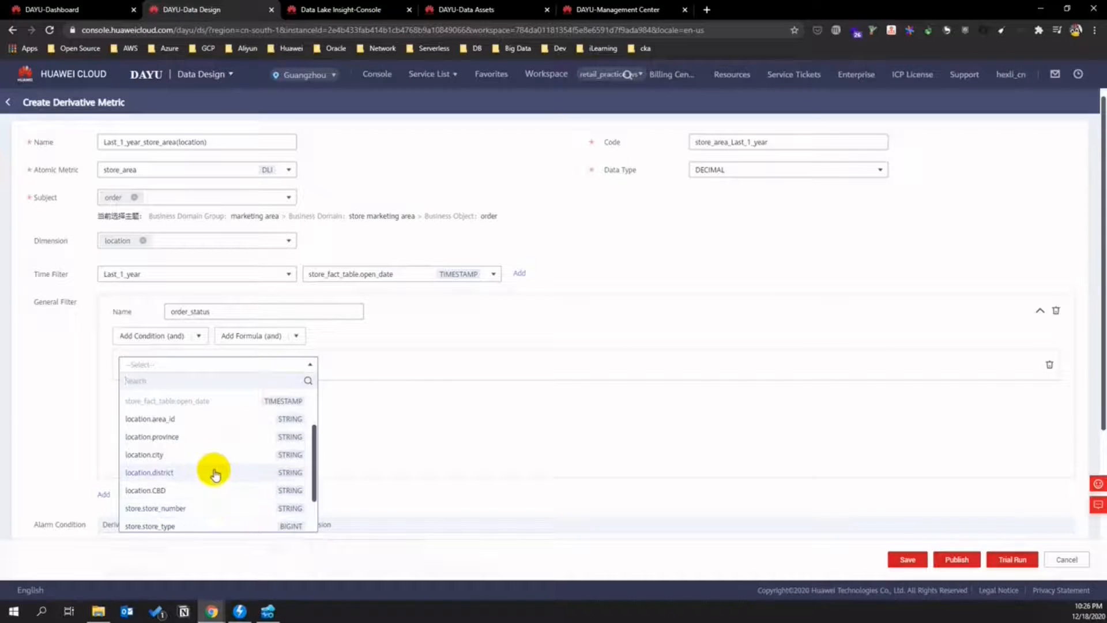
{"action": "scroll", "coordinate": [212, 474], "scroll_direction": "down", "scroll_amount": 1}
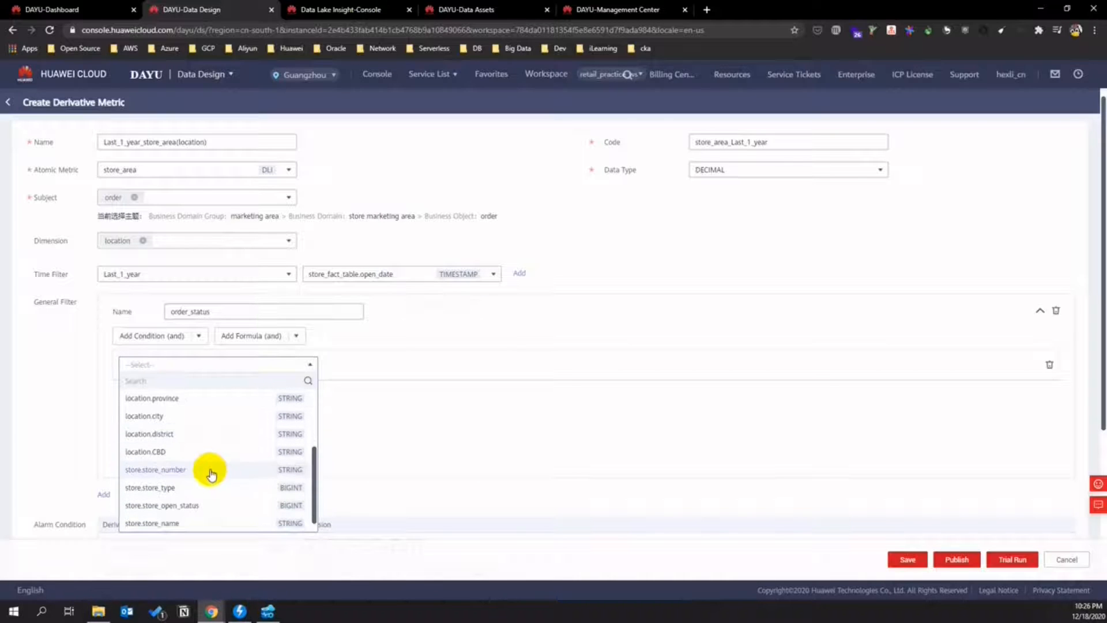
{"action": "left_click", "coordinate": [199, 505]}
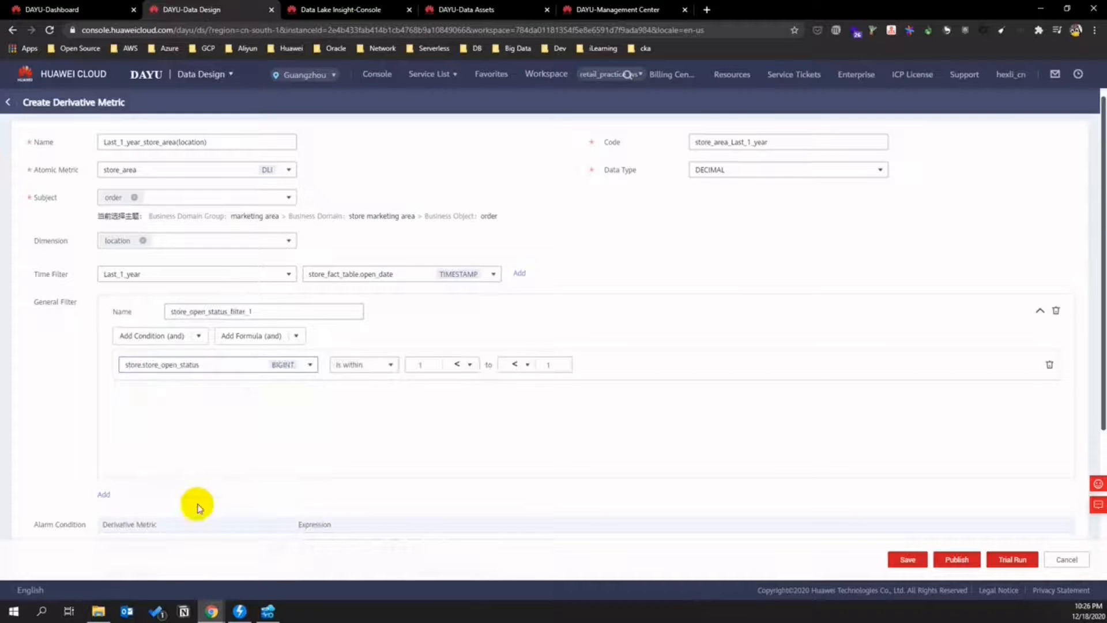
- Set the condition to equal 3, then cancel and discard the unfinished metric
{"action": "left_click", "coordinate": [385, 369]}
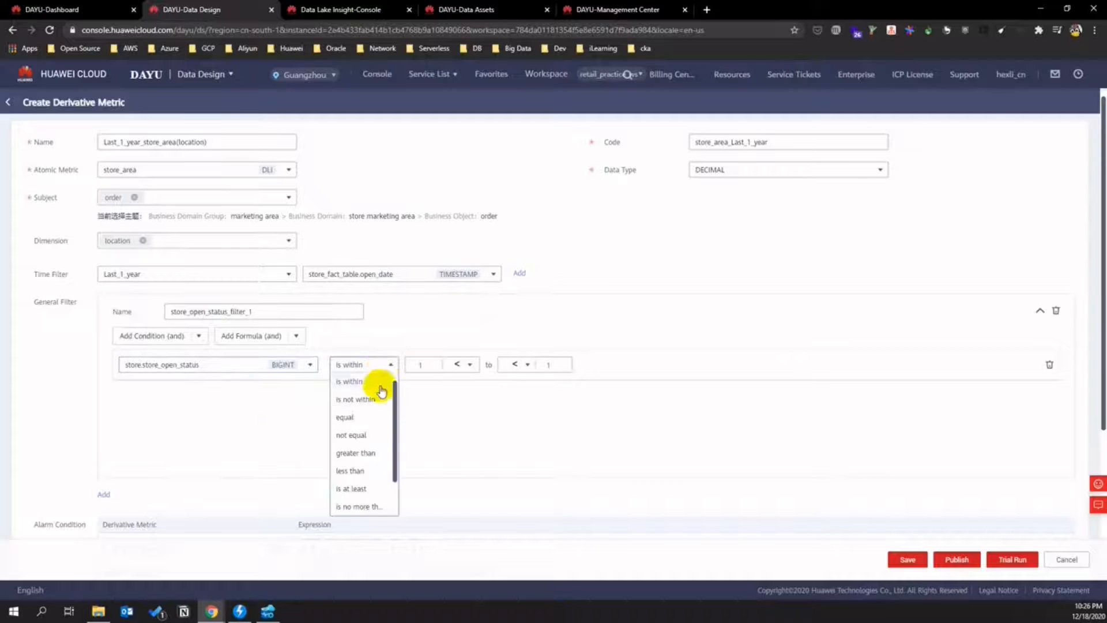
{"action": "left_click", "coordinate": [365, 417]}
{"action": "type", "text": "3"}
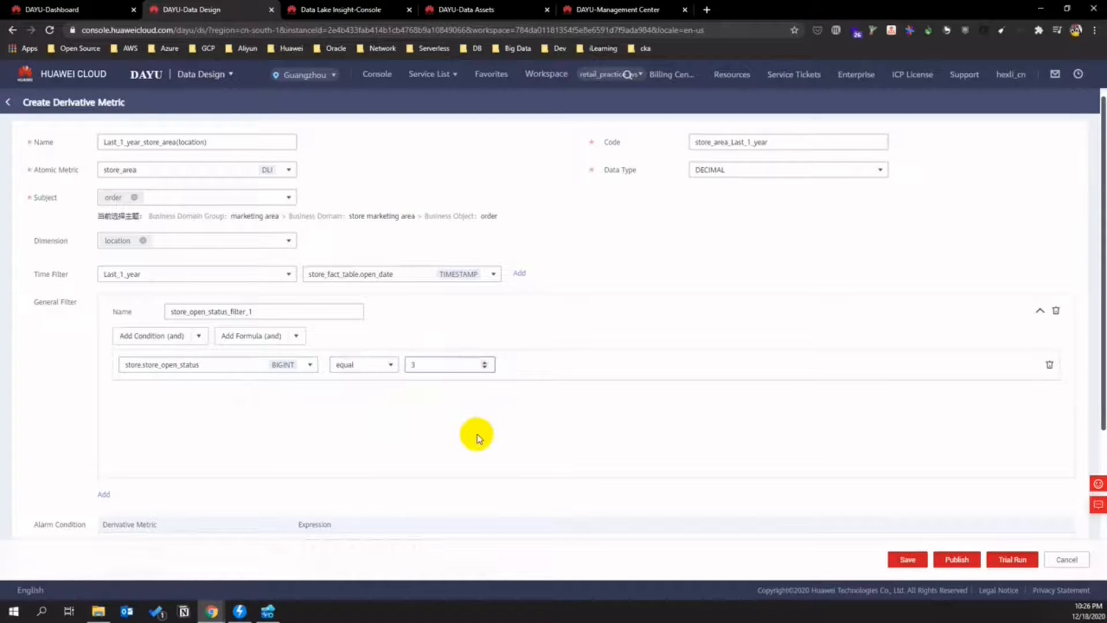
{"action": "left_click", "coordinate": [310, 365]}
{"action": "scroll", "coordinate": [240, 437], "scroll_direction": "up", "scroll_amount": 3}
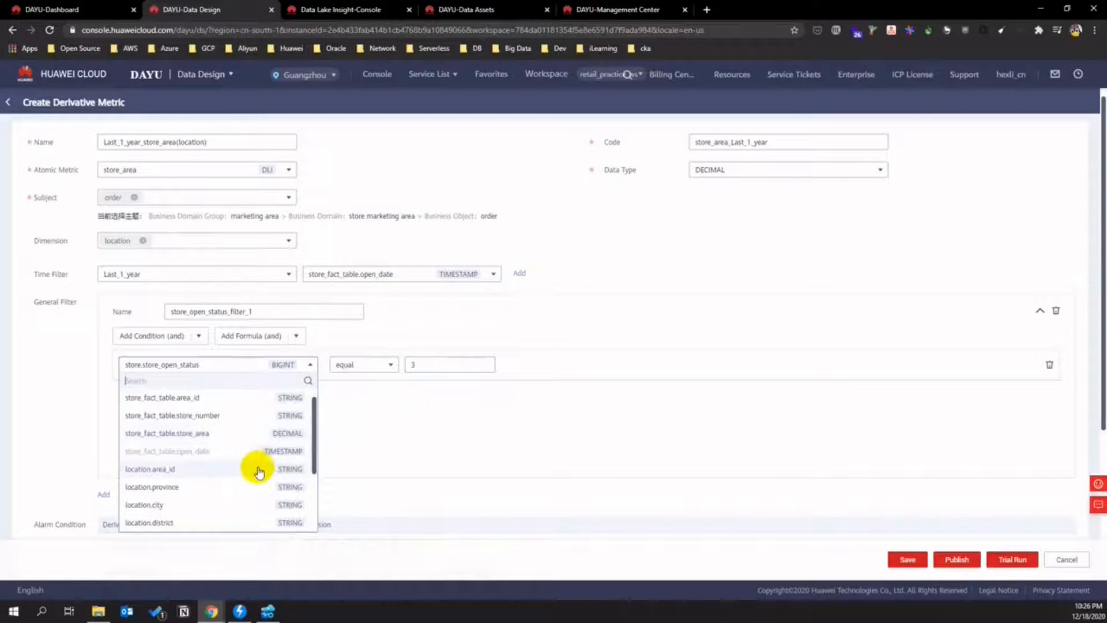
{"action": "scroll", "coordinate": [263, 473], "scroll_direction": "down", "scroll_amount": 3}
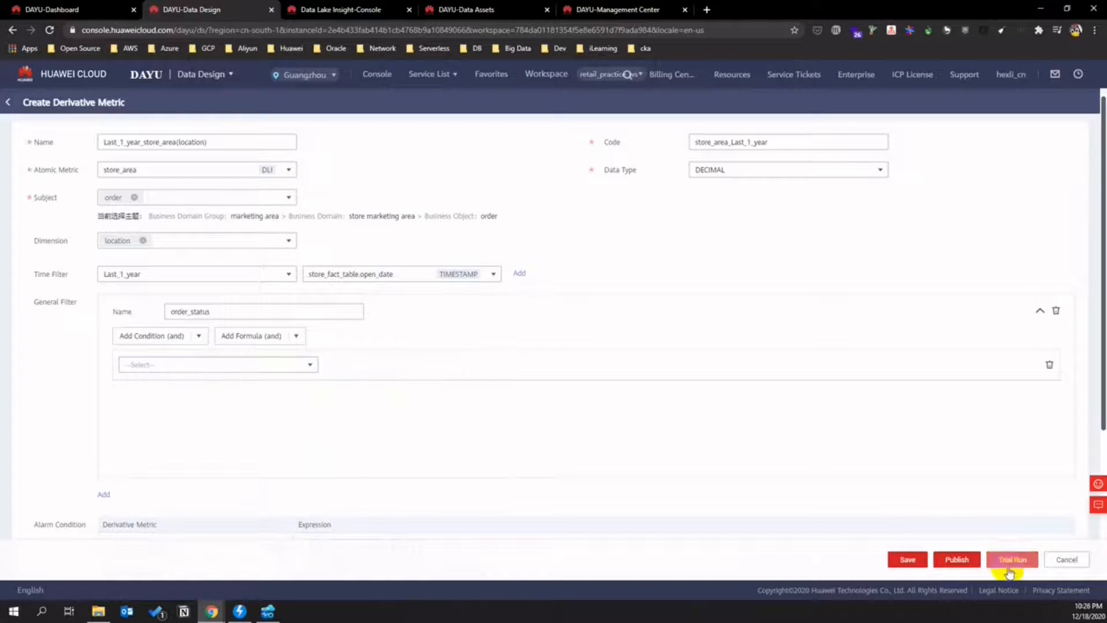
{"action": "left_click", "coordinate": [1065, 559]}
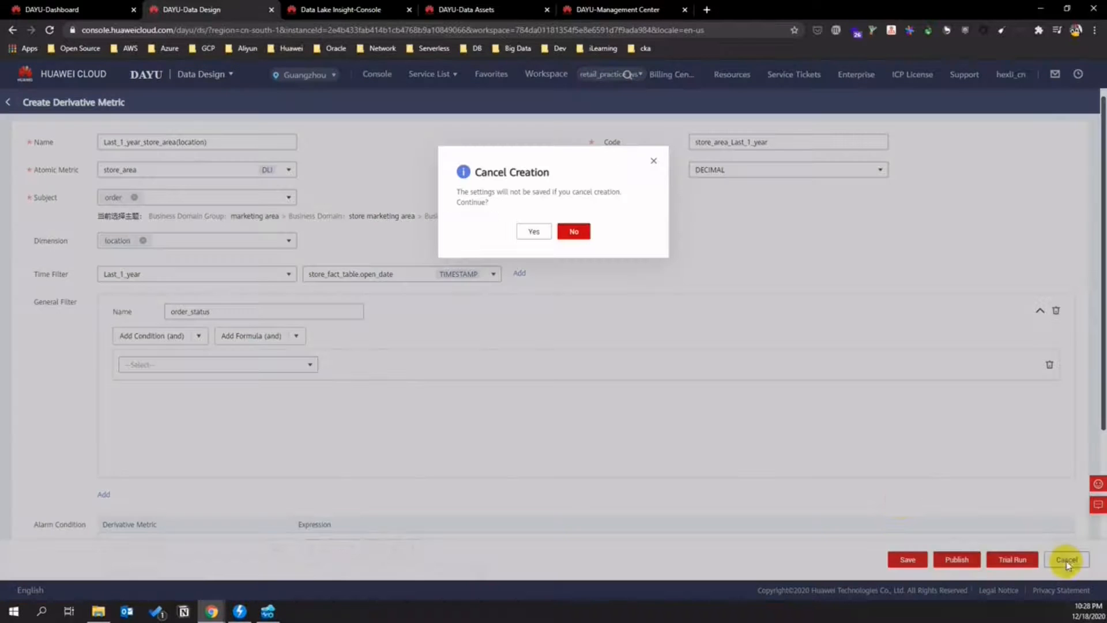
{"action": "left_click", "coordinate": [536, 233]}
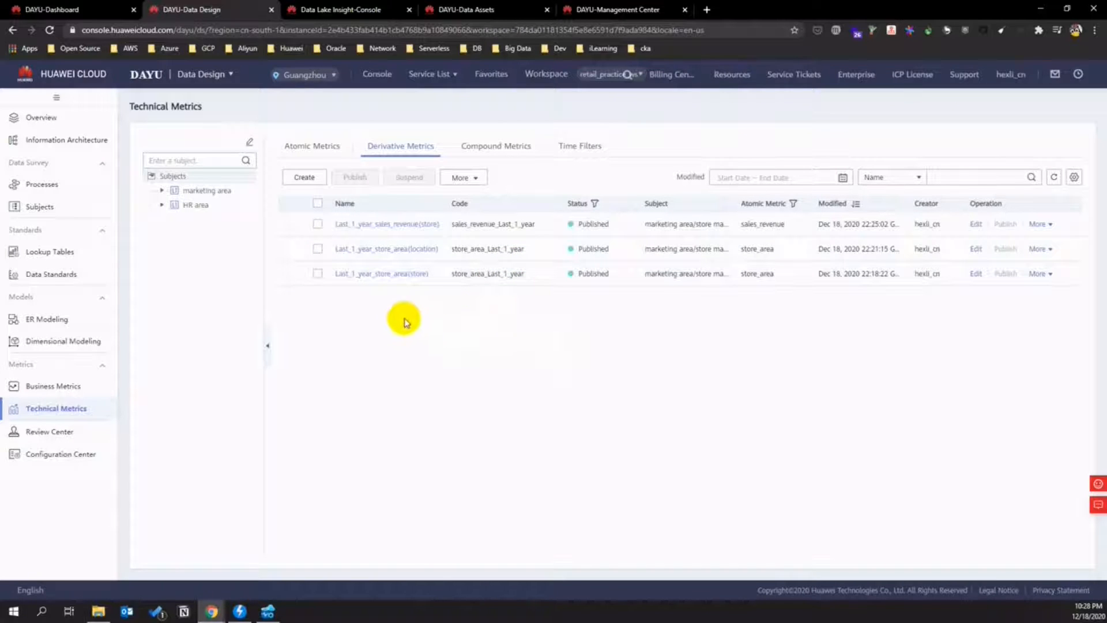
- View the Last_1_year_sales_revenue(store) details, then return to the Technical Metrics list
{"action": "left_click", "coordinate": [413, 226]}
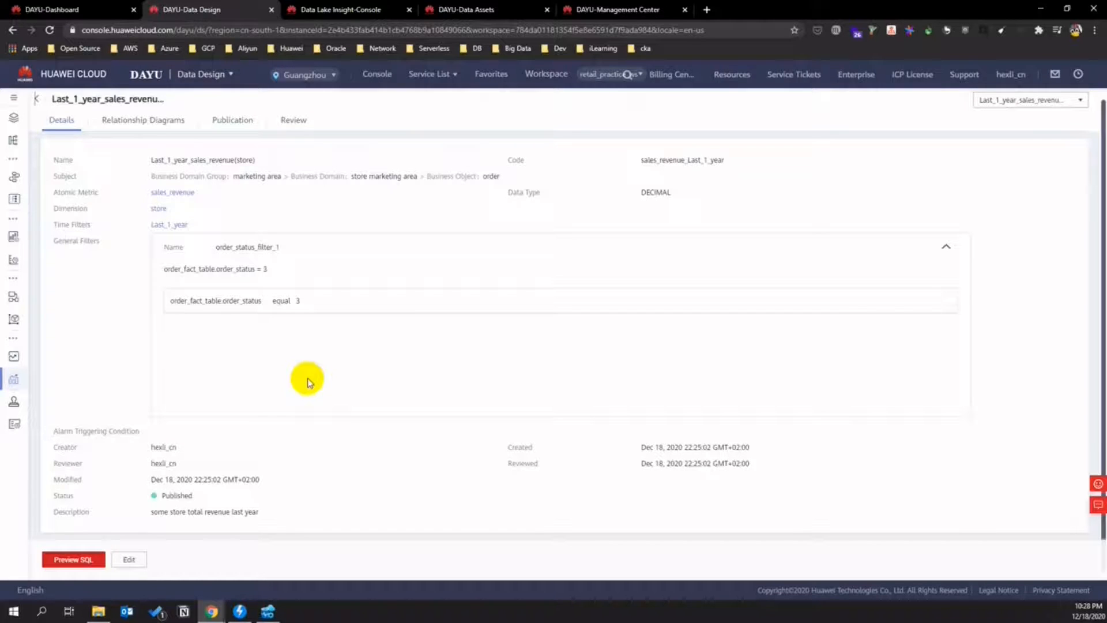
{"action": "scroll", "coordinate": [119, 527], "scroll_direction": "up", "scroll_amount": 1}
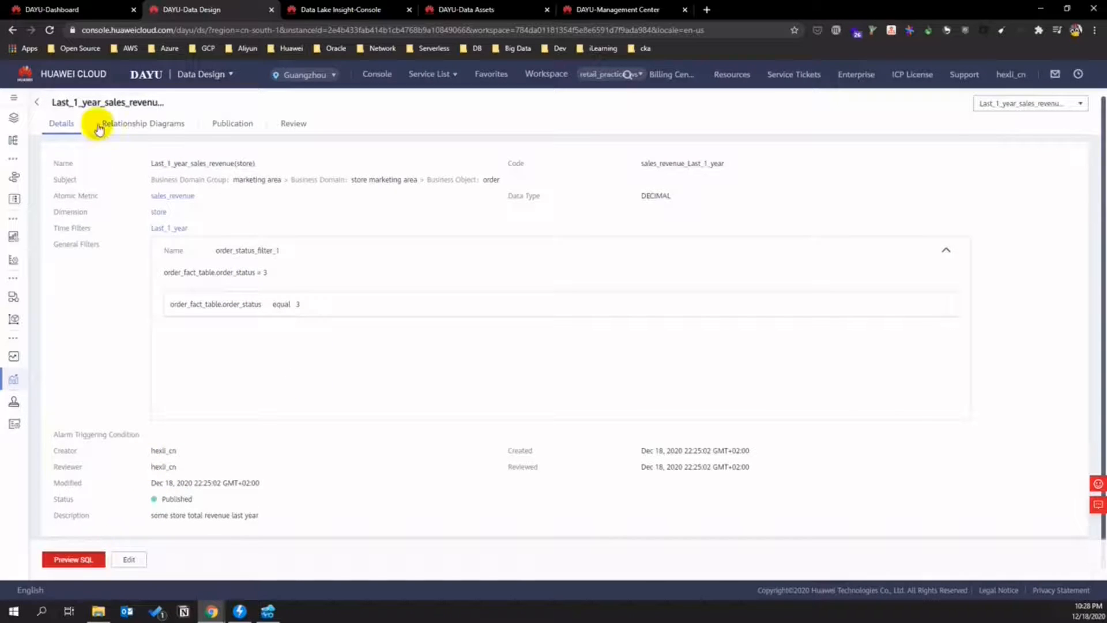
{"action": "left_click", "coordinate": [38, 103]}
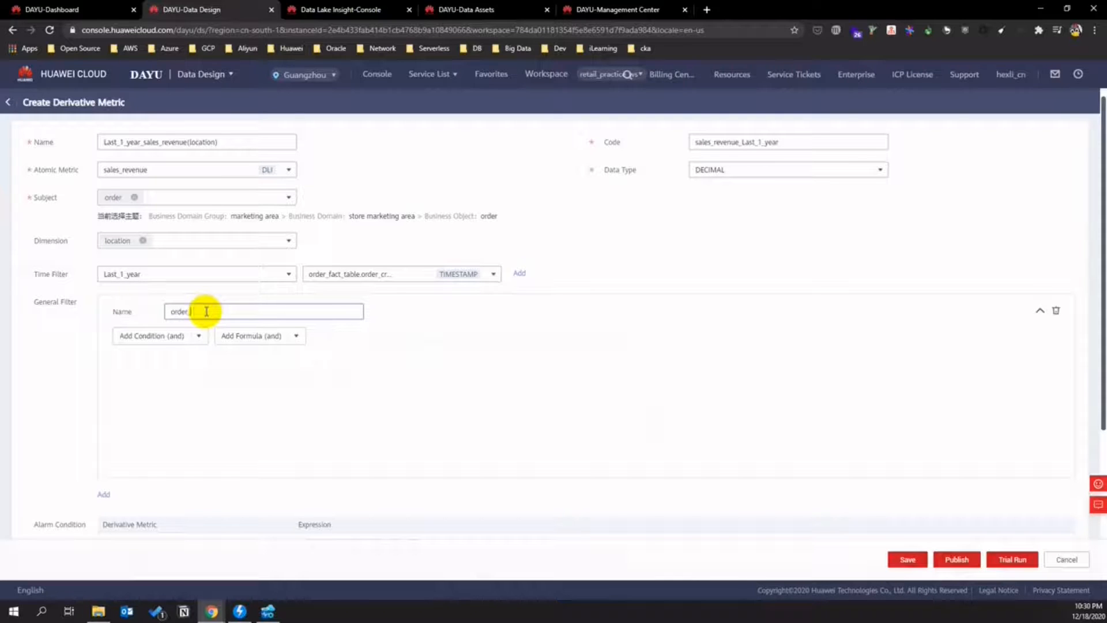
- Add an AND filter condition: order_fact_table.order_status equal 3
{"action": "left_click", "coordinate": [197, 336]}
{"action": "left_click", "coordinate": [171, 356]}
{"action": "left_click", "coordinate": [199, 369]}
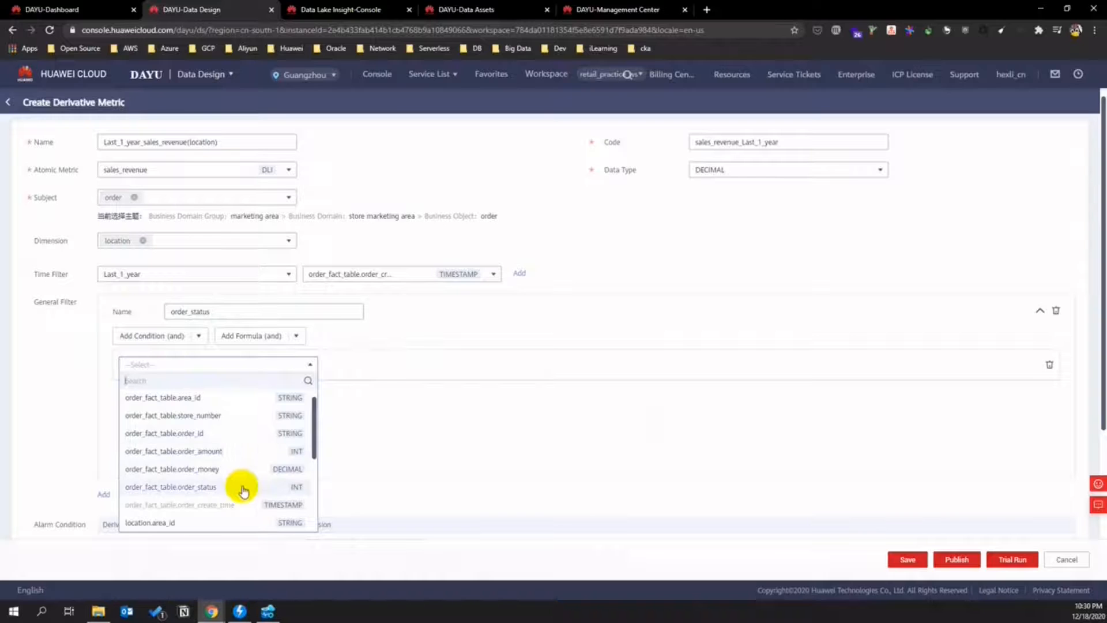
{"action": "scroll", "coordinate": [240, 483], "scroll_direction": "down", "scroll_amount": 1}
{"action": "left_click", "coordinate": [242, 453]}
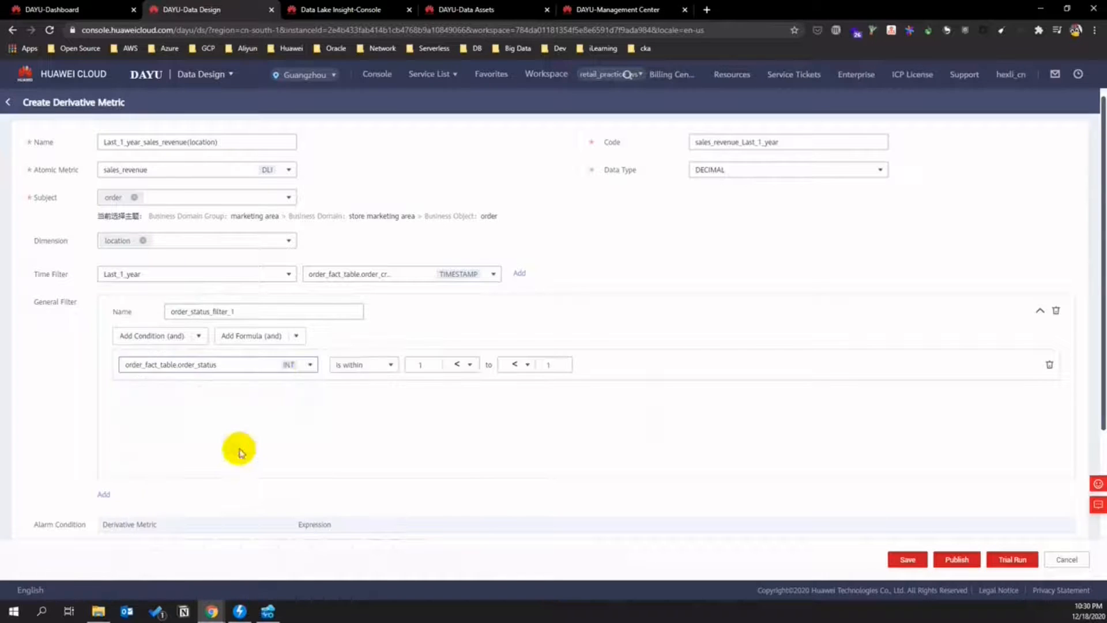
{"action": "left_click", "coordinate": [340, 364]}
{"action": "left_click", "coordinate": [346, 417]}
{"action": "left_click", "coordinate": [418, 364]}
{"action": "type", "text": "3"}
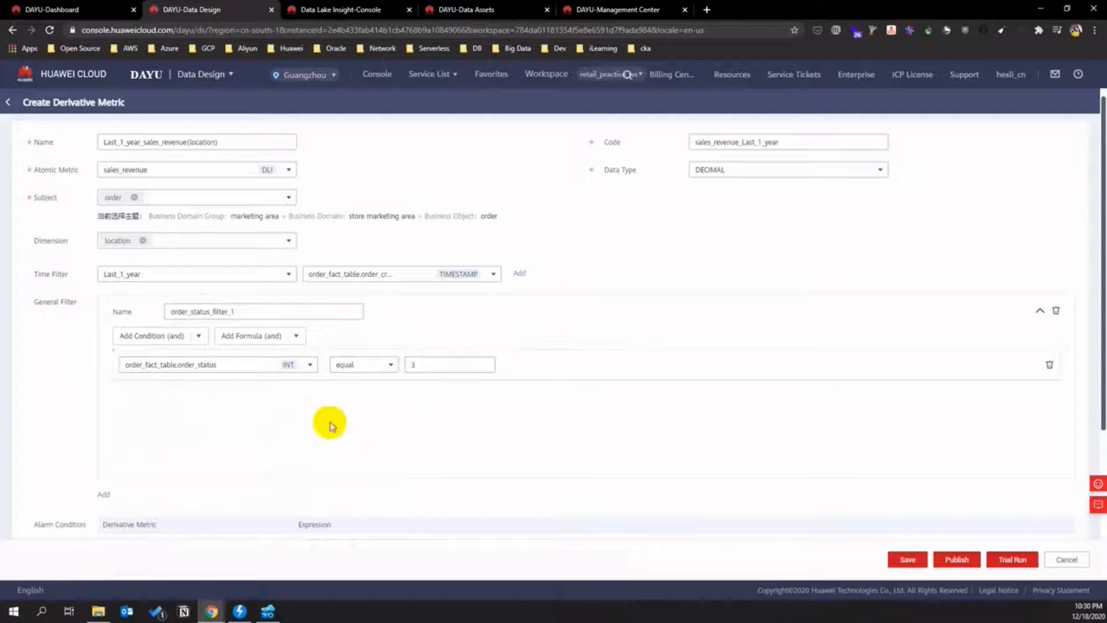
- Publish Last_1_year_sales_revenue(location) with auto-review, then show the compound metrics list
{"action": "scroll", "coordinate": [627, 433], "scroll_direction": "down", "scroll_amount": 4}
{"action": "left_click", "coordinate": [962, 553]}
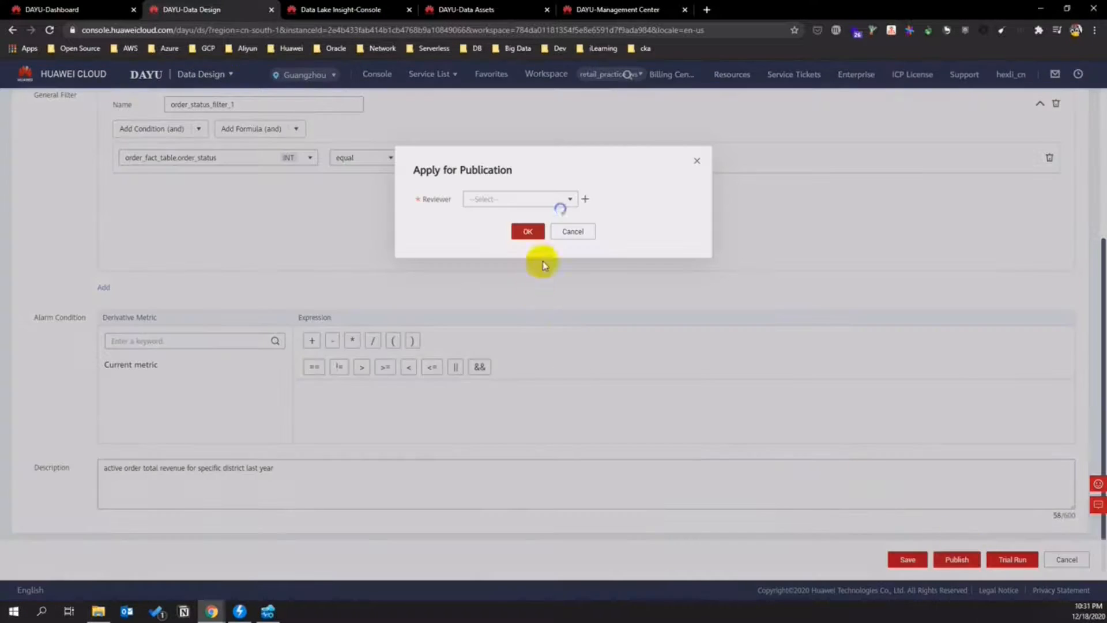
{"action": "left_click", "coordinate": [493, 230]}
{"action": "left_click", "coordinate": [525, 259]}
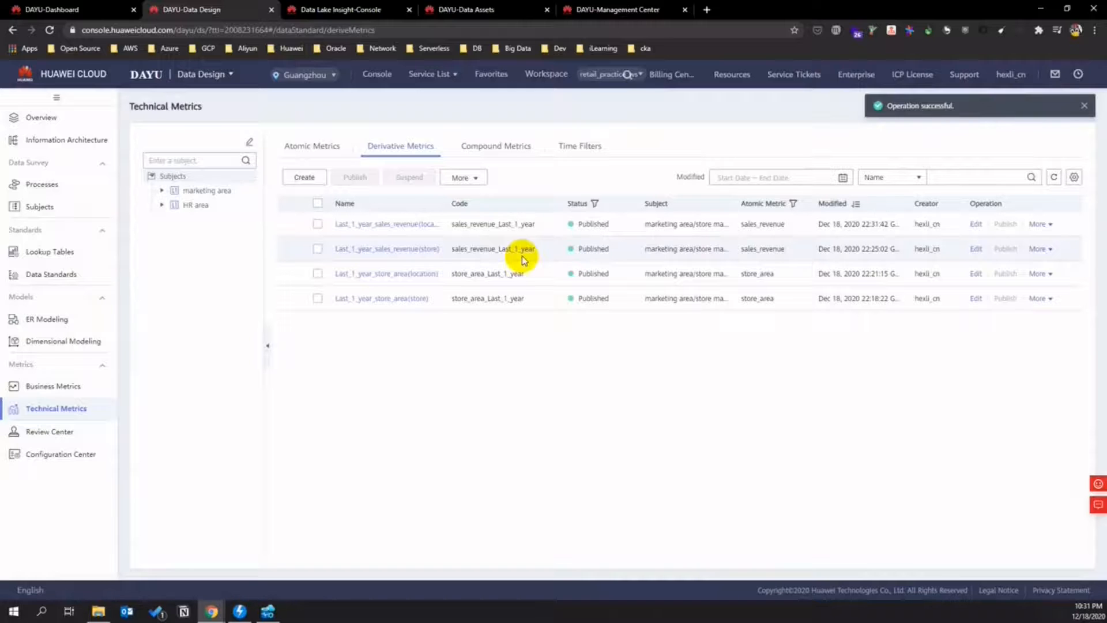
{"action": "left_click", "coordinate": [497, 147]}
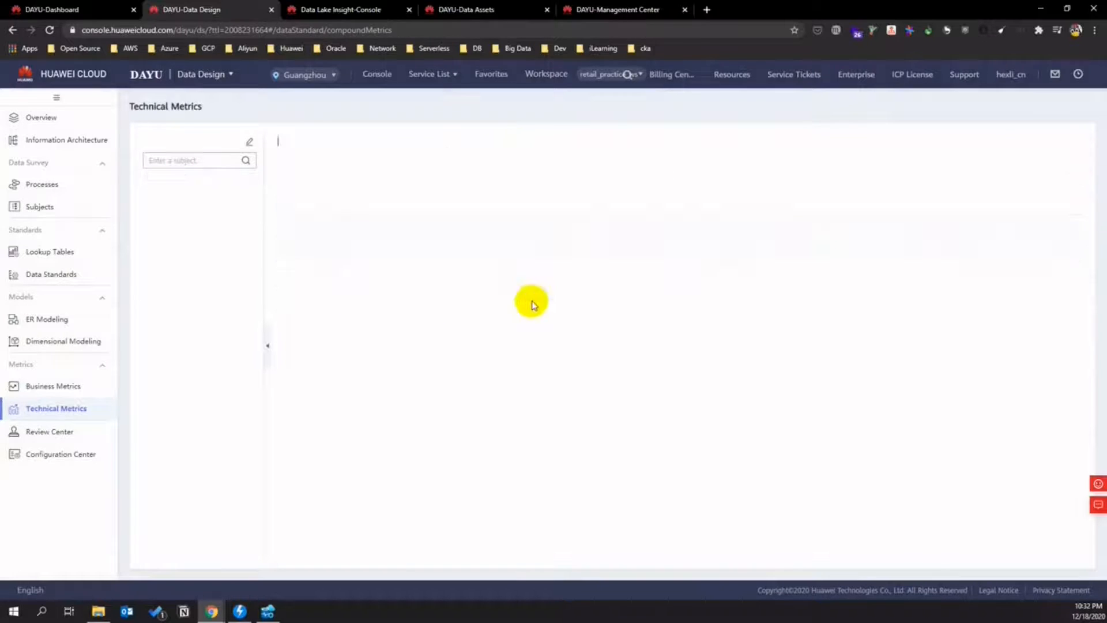
- Create compound metric store_effeciency with subject store, dimension store and DECIMAL data type
{"action": "left_click", "coordinate": [310, 189]}
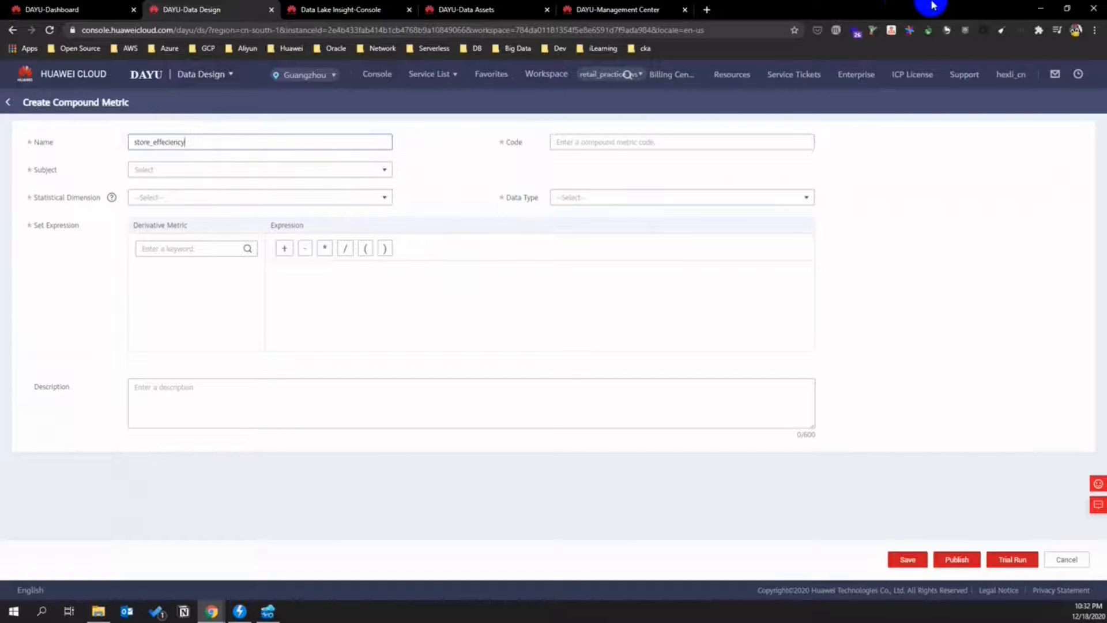
{"action": "left_click", "coordinate": [426, 161]}
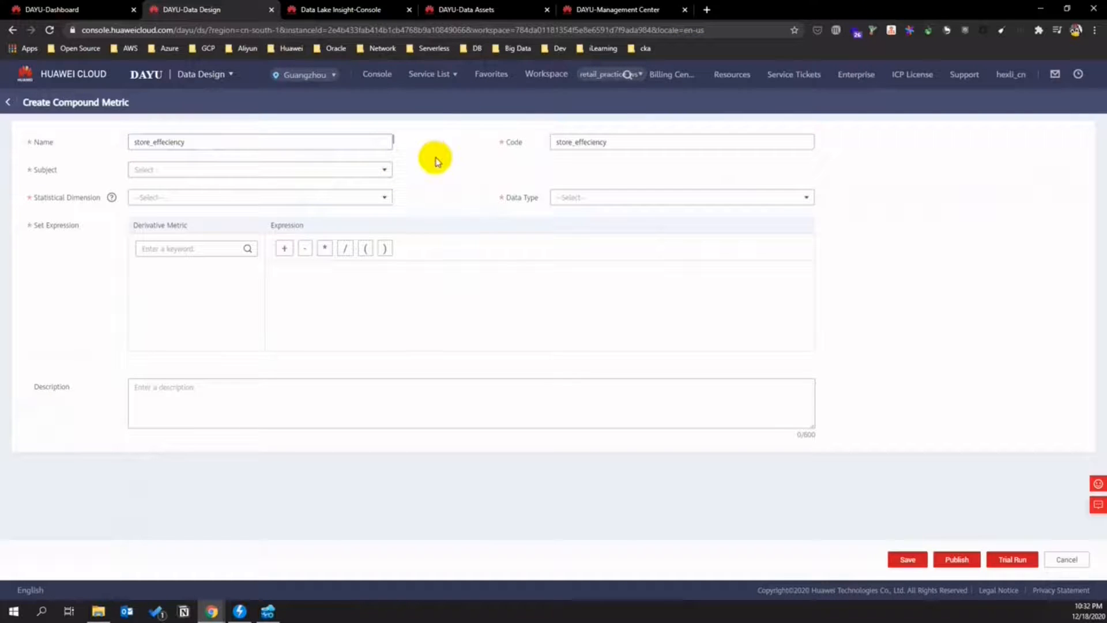
{"action": "left_click", "coordinate": [308, 172]}
{"action": "left_click", "coordinate": [152, 215]}
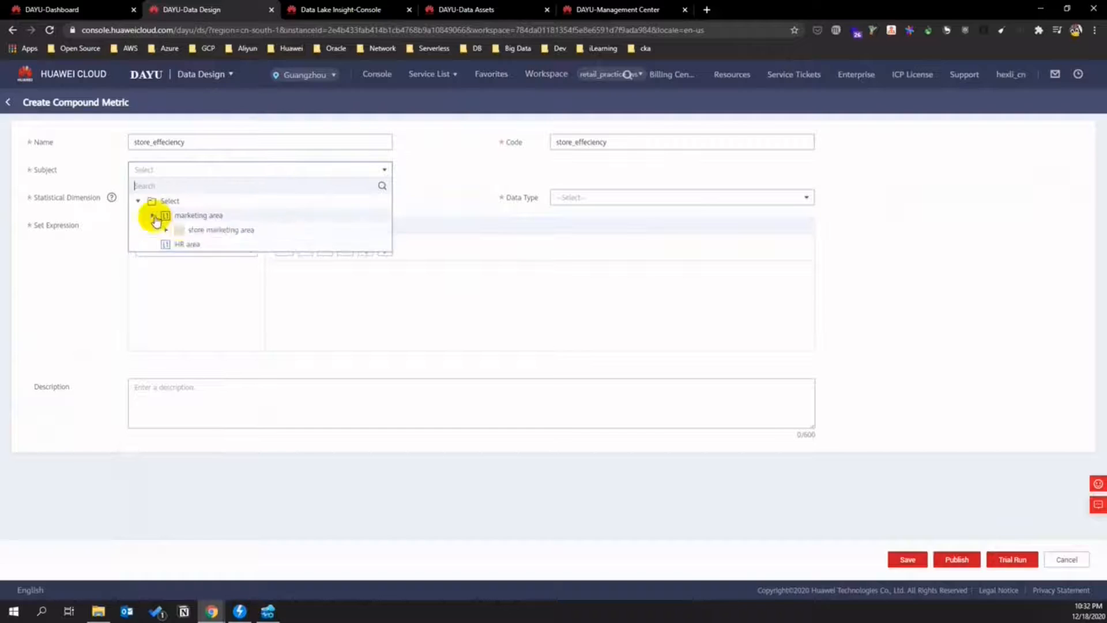
{"action": "left_click", "coordinate": [166, 230]}
{"action": "left_click", "coordinate": [228, 244]}
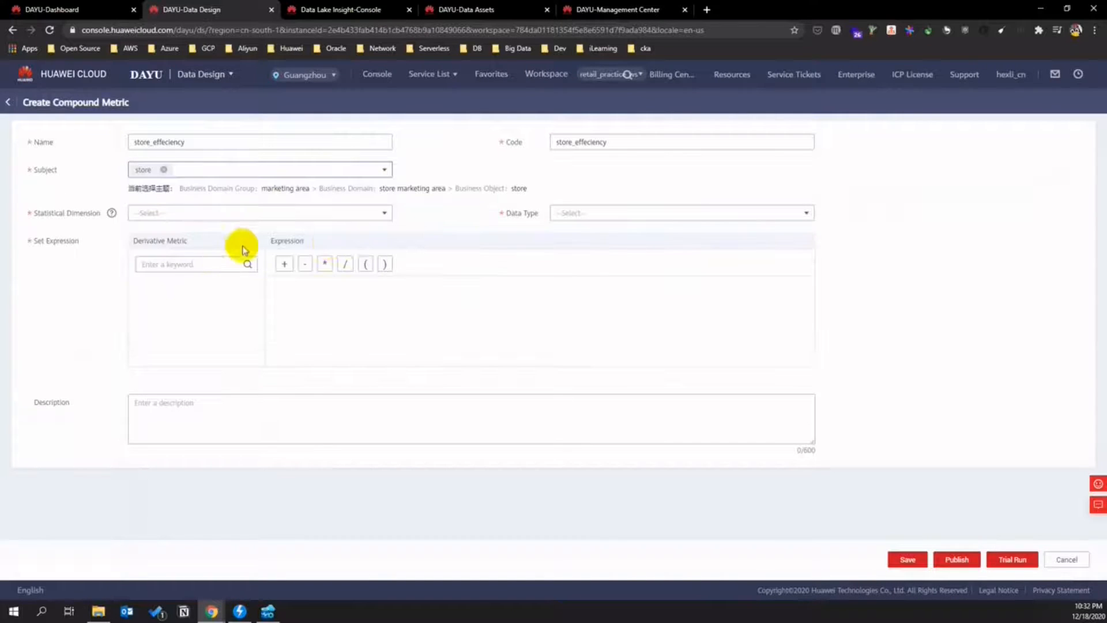
{"action": "left_click", "coordinate": [362, 213]}
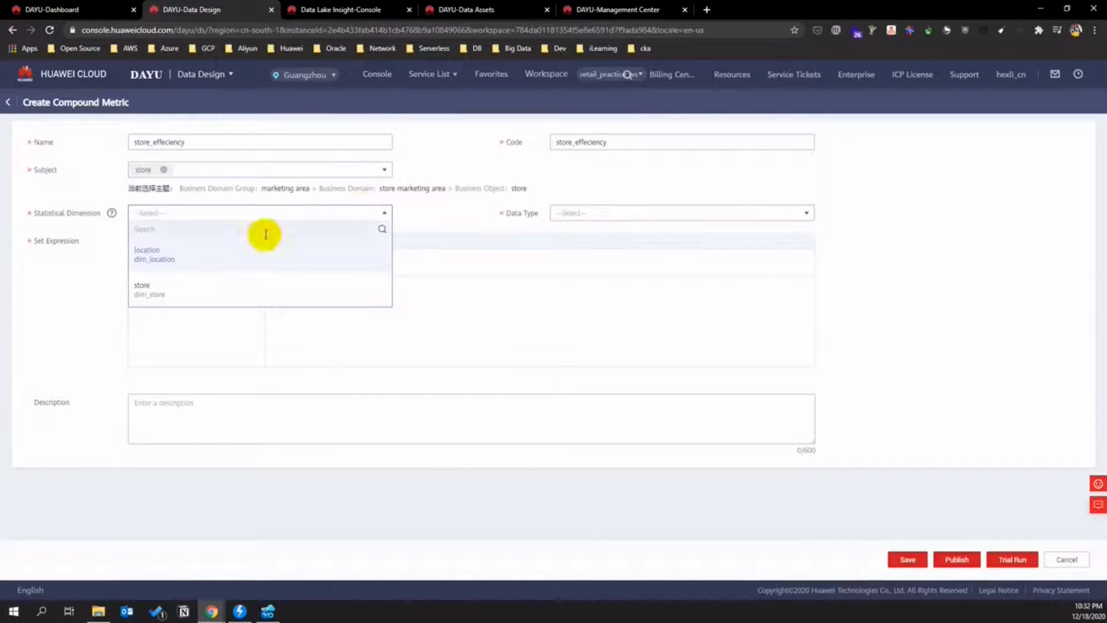
{"action": "left_click", "coordinate": [149, 287]}
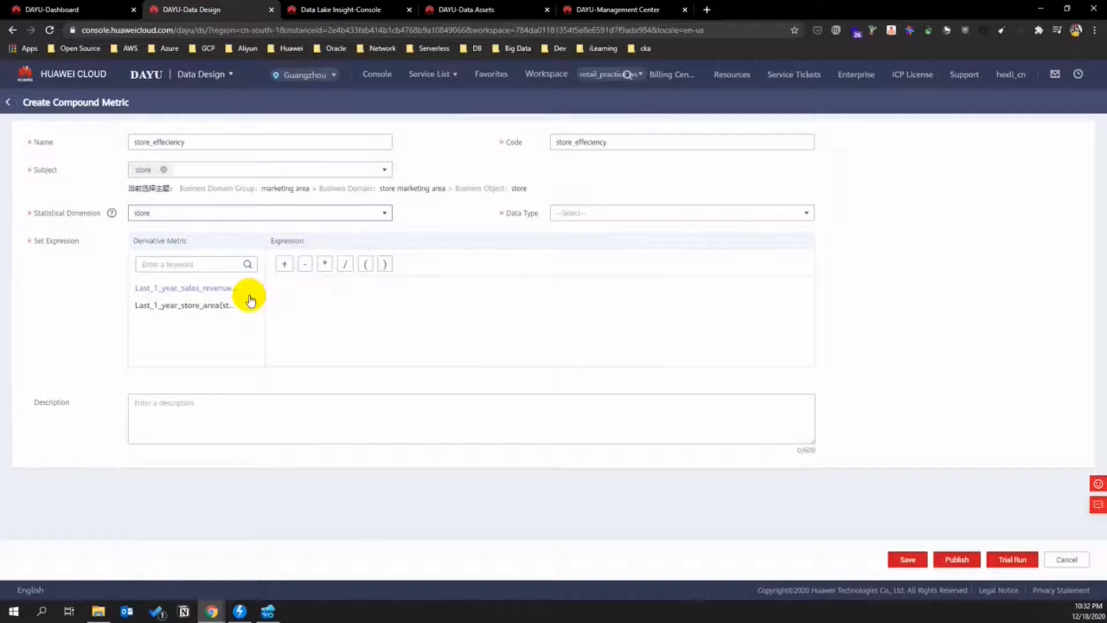
{"action": "left_click", "coordinate": [595, 212]}
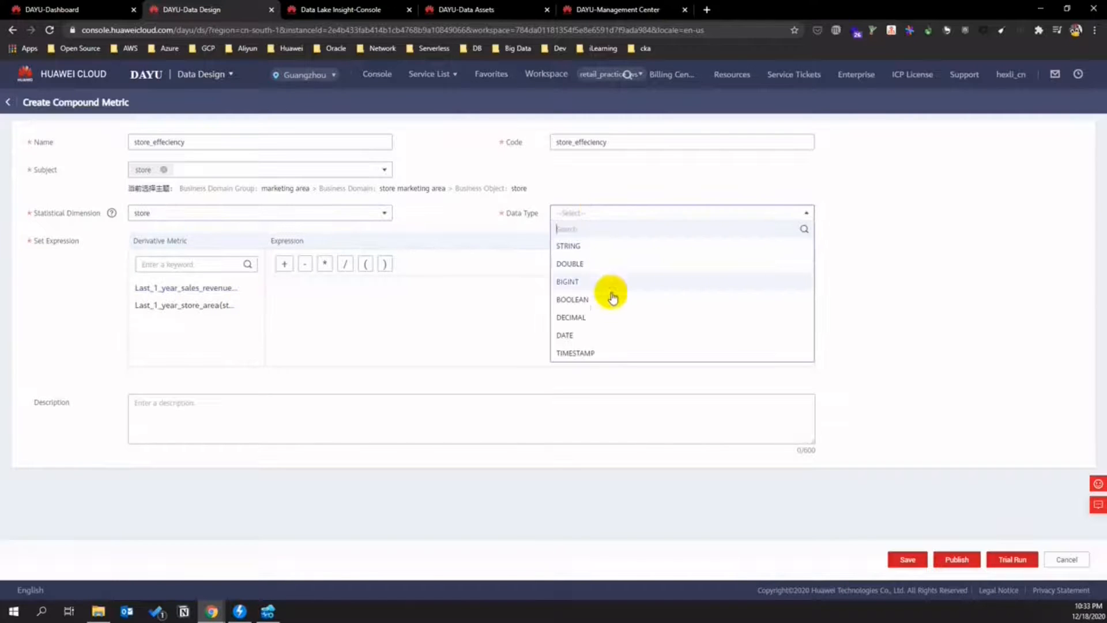
{"action": "left_click", "coordinate": [605, 307]}
{"action": "left_click", "coordinate": [574, 212]}
{"action": "left_click", "coordinate": [592, 315]}
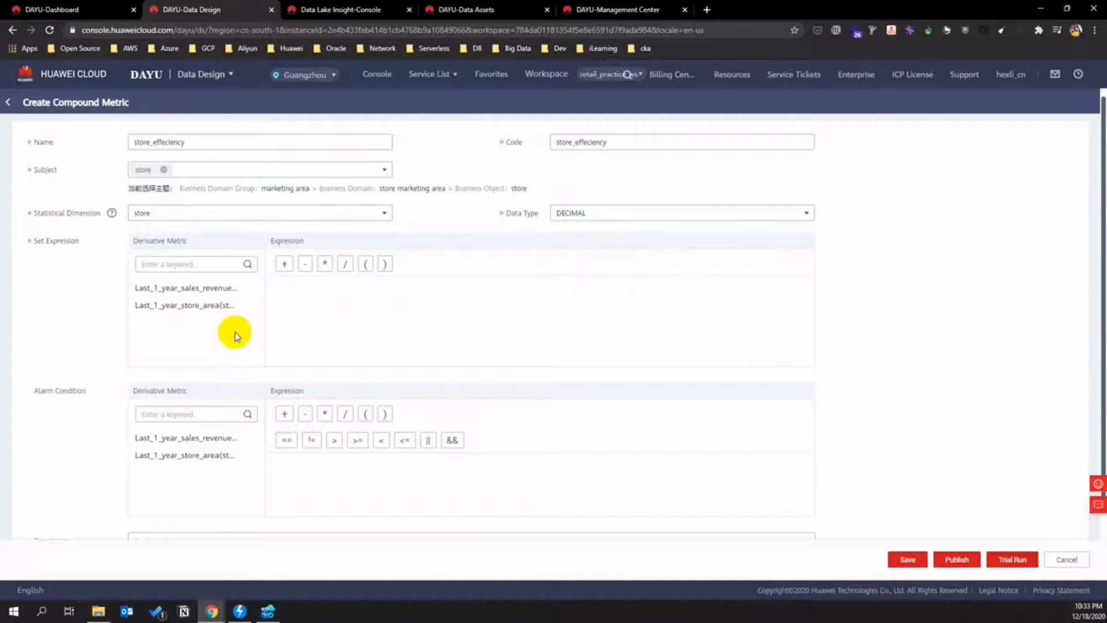
- Set the expression Last_1_year_sales_revenue(store) / Last_1_year_store_area(store) and add a description
{"action": "left_click_drag", "start_coordinate": [219, 289], "coordinate": [348, 272]}
{"action": "left_click", "coordinate": [345, 263]}
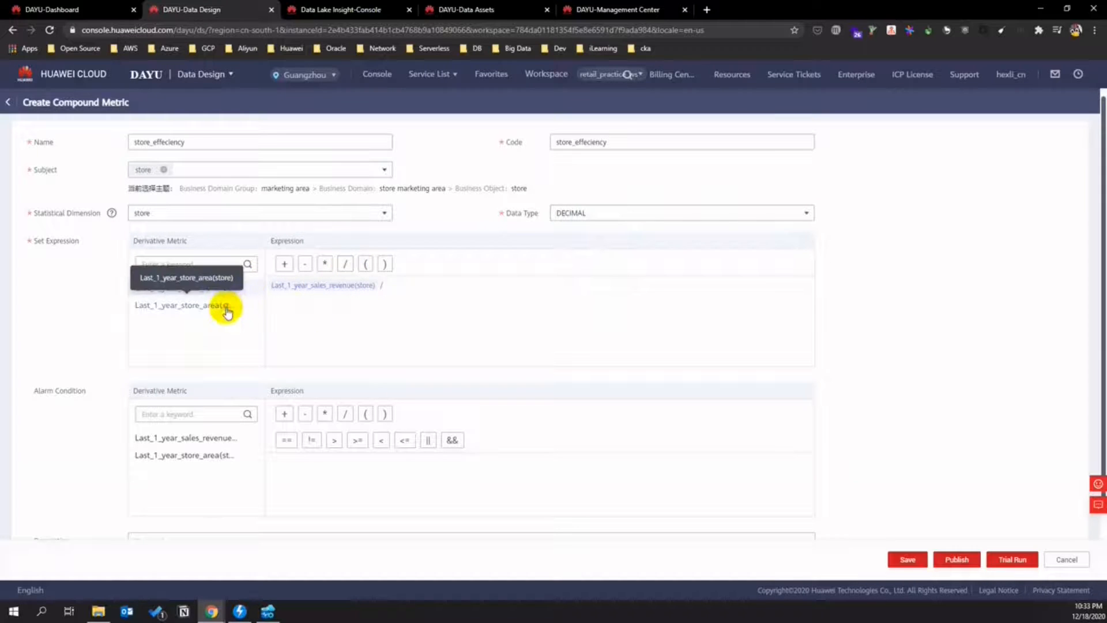
{"action": "left_click", "coordinate": [248, 313]}
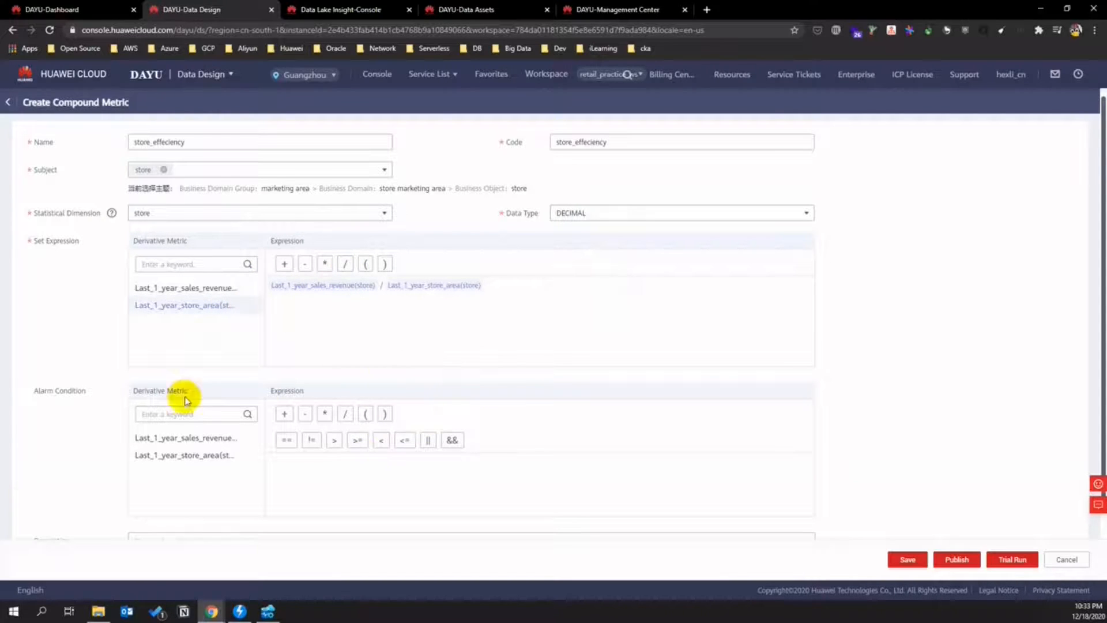
{"action": "scroll", "coordinate": [161, 409], "scroll_direction": "down", "scroll_amount": 2}
{"action": "left_click", "coordinate": [178, 486]}
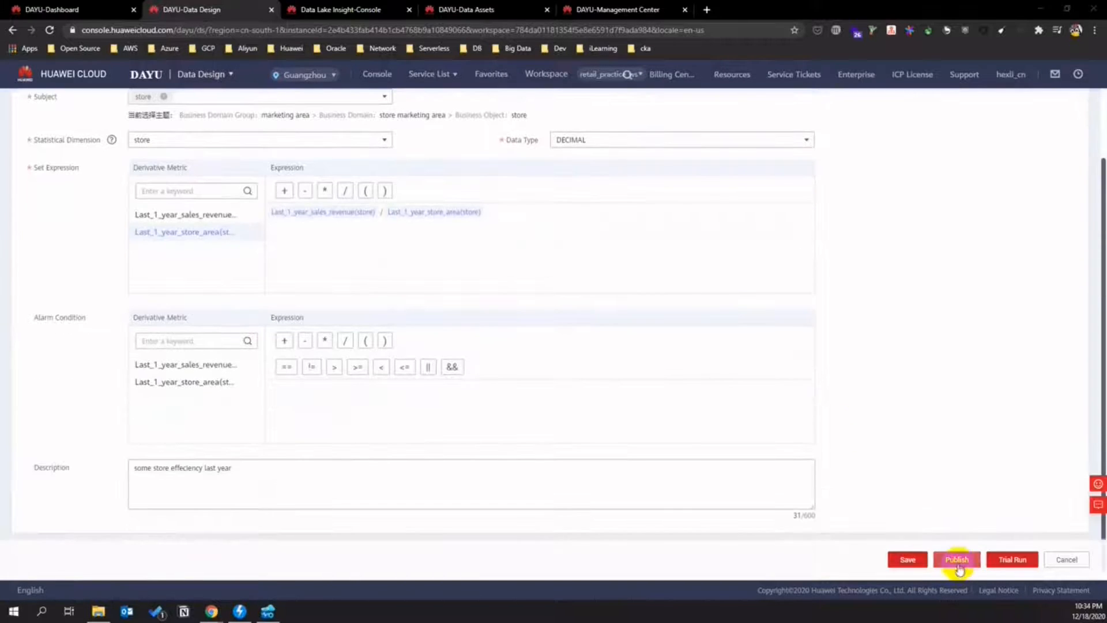
- Publish store_effeciency with auto-review enabled
{"action": "left_click", "coordinate": [957, 559]}
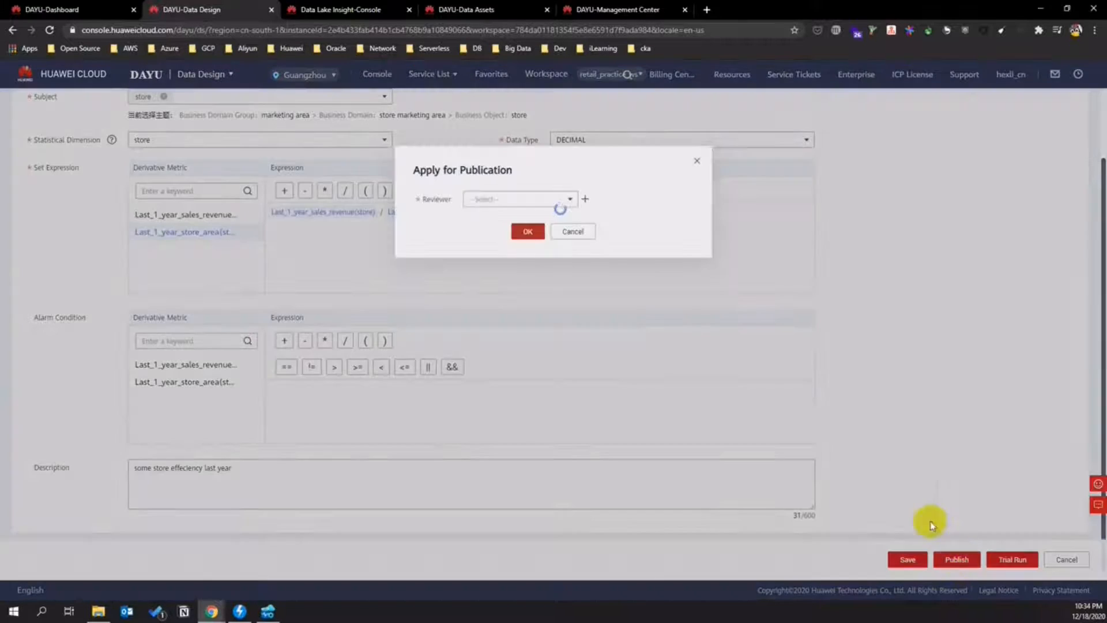
{"action": "left_click", "coordinate": [492, 227]}
{"action": "left_click", "coordinate": [524, 258]}
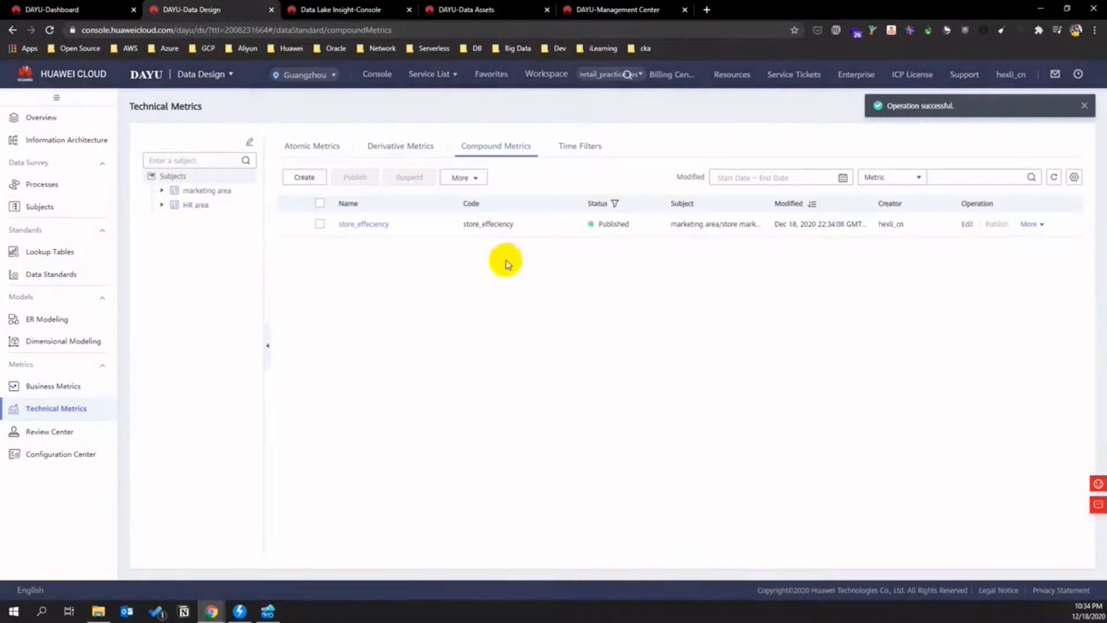
{"action": "left_click", "coordinate": [302, 177]}
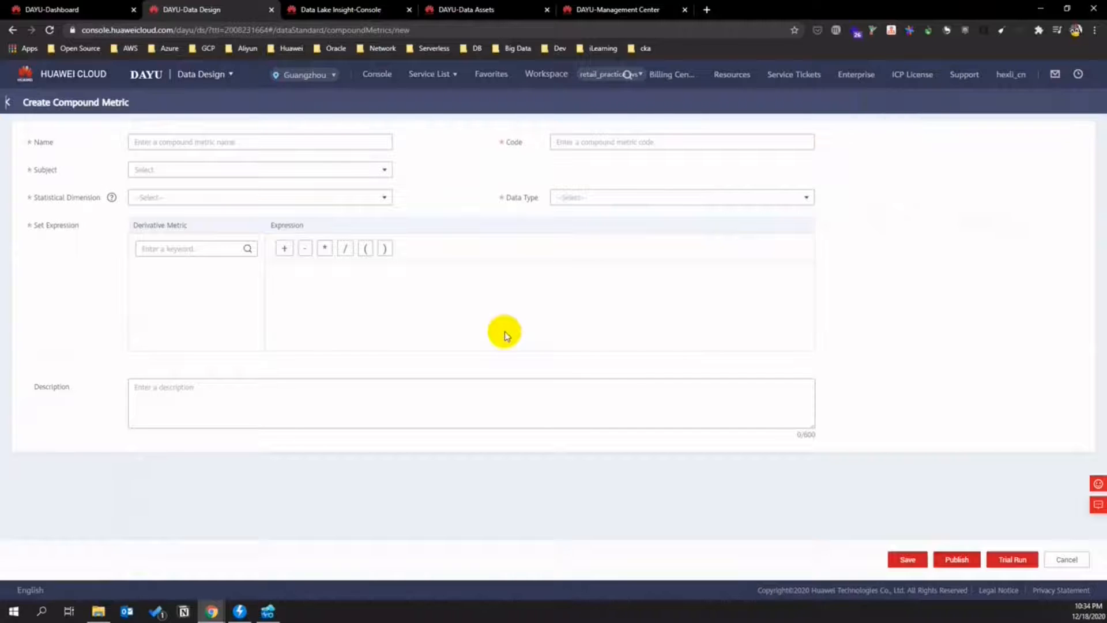
- Name the metric district_effeciency with subject store, dimension location and DECIMAL data type
{"action": "left_click", "coordinate": [209, 143]}
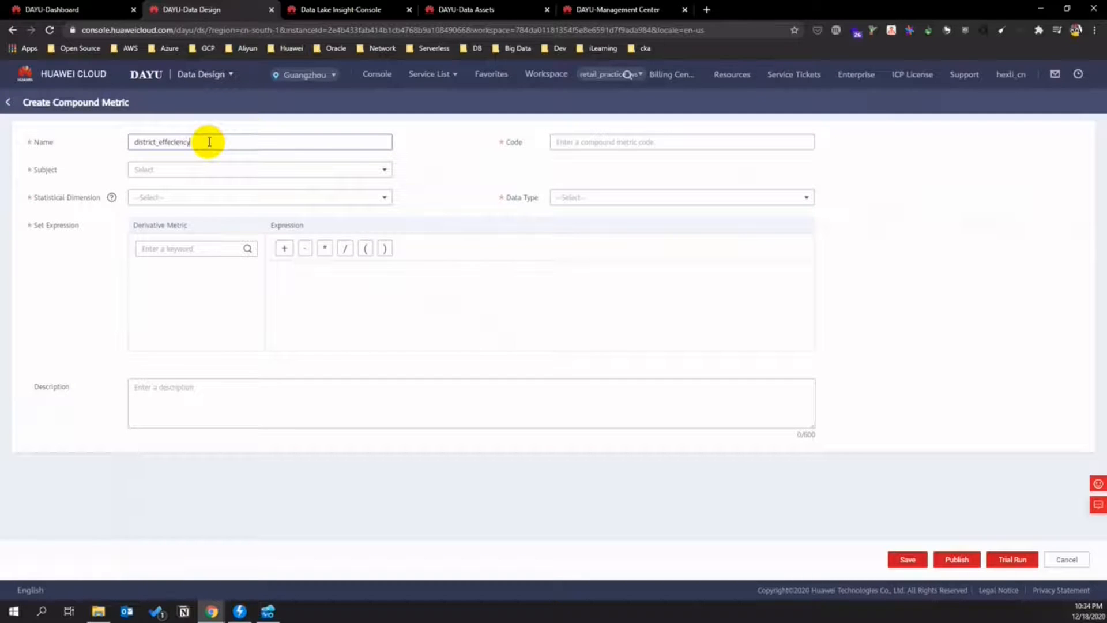
{"action": "left_click", "coordinate": [457, 177]}
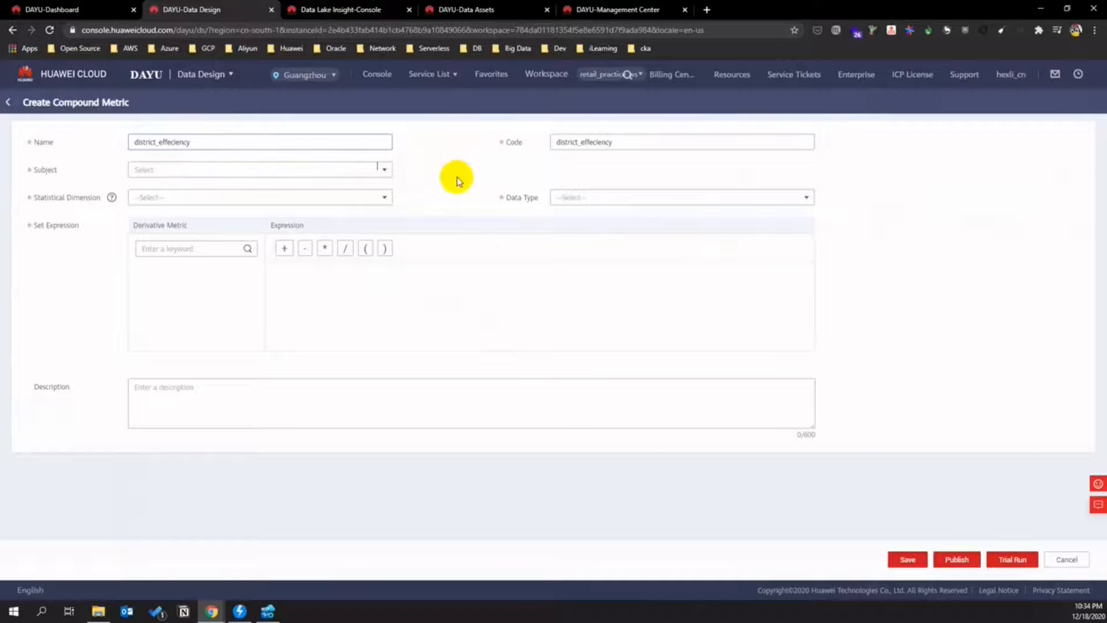
{"action": "left_click", "coordinate": [390, 175]}
{"action": "left_click", "coordinate": [151, 215]}
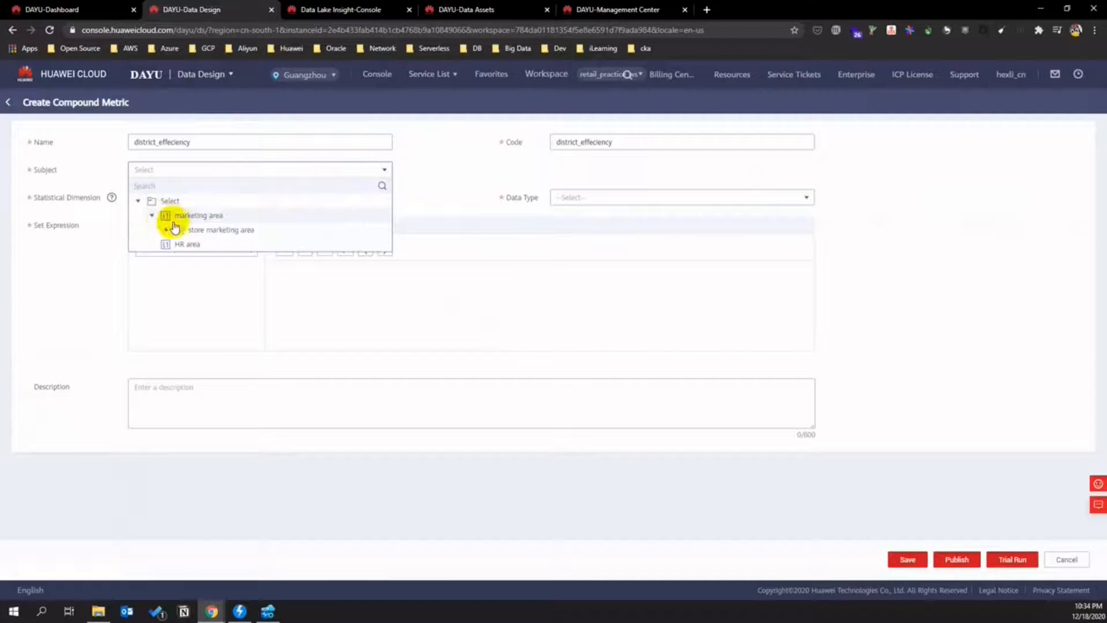
{"action": "left_click", "coordinate": [165, 230]}
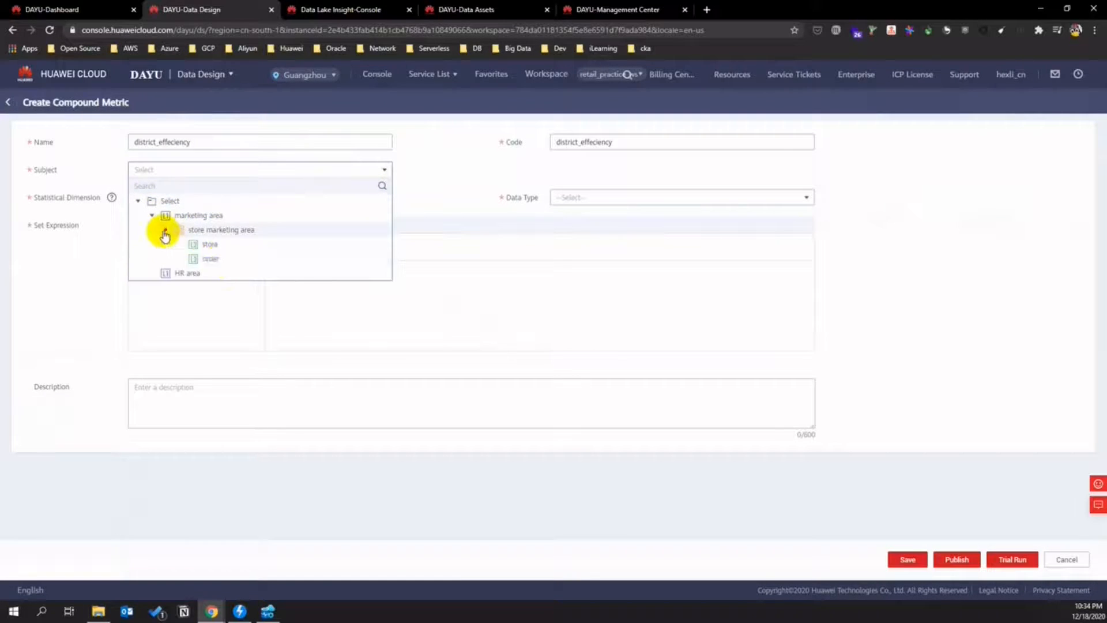
{"action": "left_click", "coordinate": [225, 245]}
{"action": "left_click", "coordinate": [384, 213]}
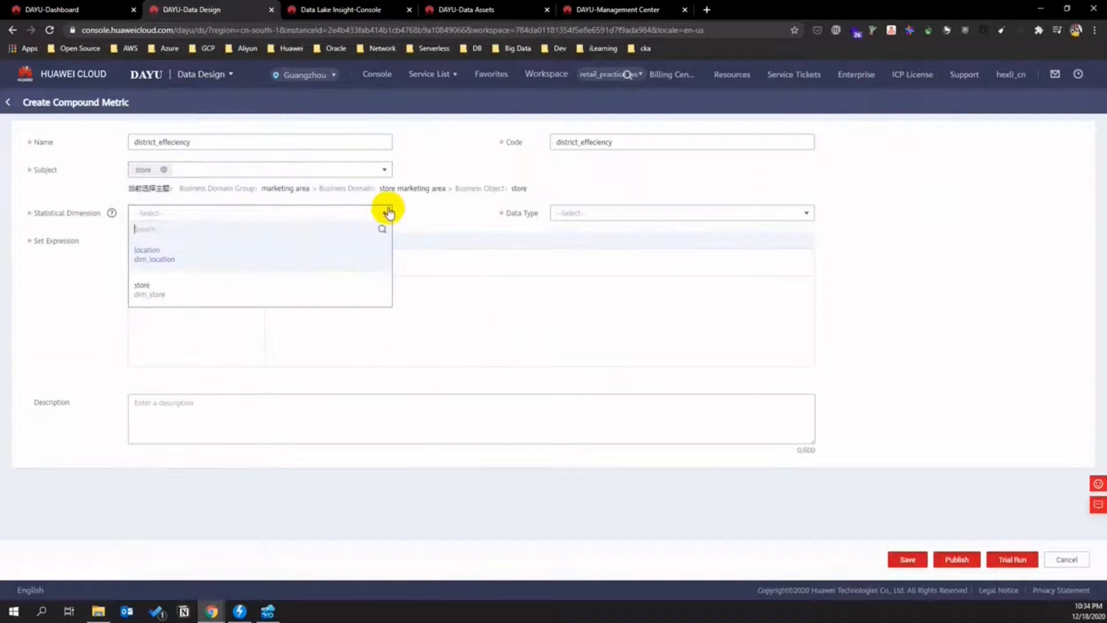
{"action": "left_click", "coordinate": [161, 254]}
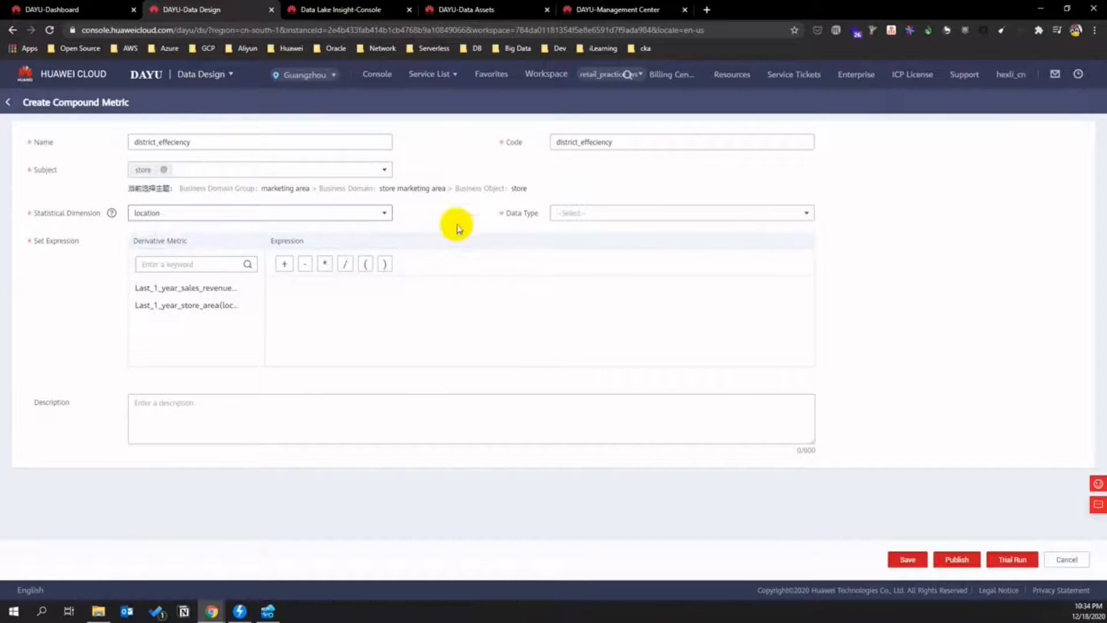
{"action": "left_click", "coordinate": [570, 217]}
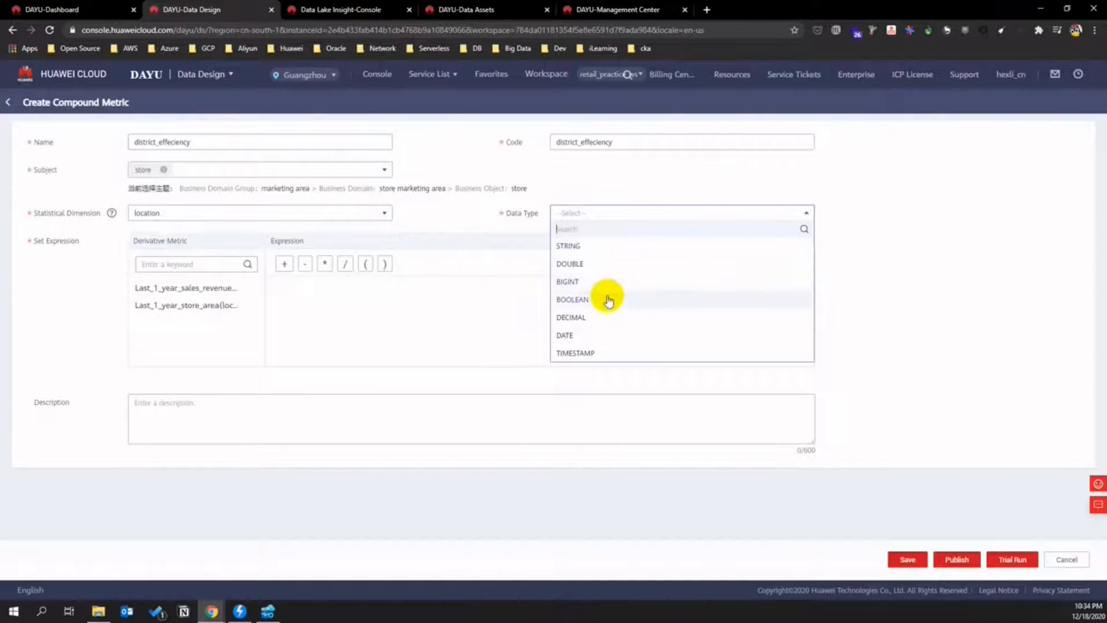
{"action": "left_click", "coordinate": [604, 322]}
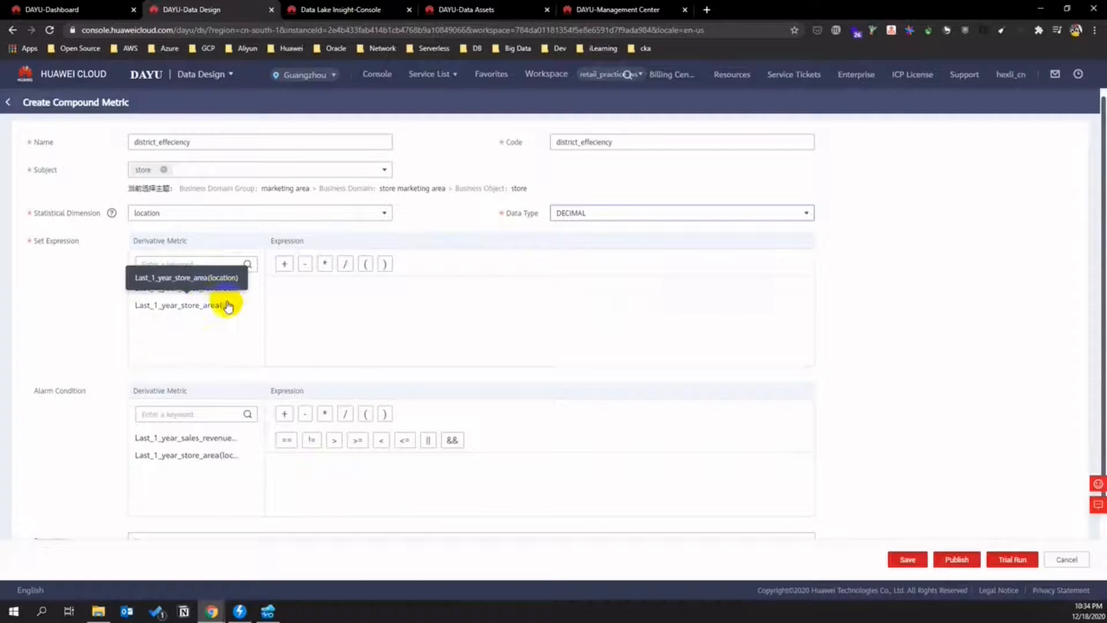
- Set the expression Last_1_year_sales_revenue / Last_1_year_store_area and publish with auto-review
{"action": "left_click", "coordinate": [241, 287]}
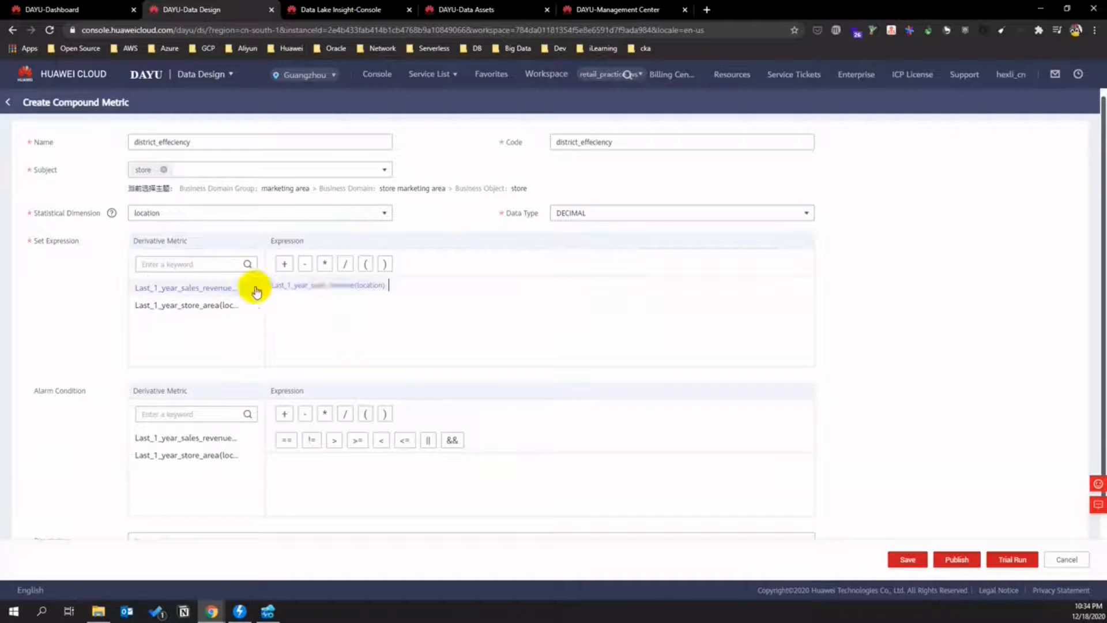
{"action": "left_click", "coordinate": [345, 265]}
{"action": "left_click", "coordinate": [230, 305]}
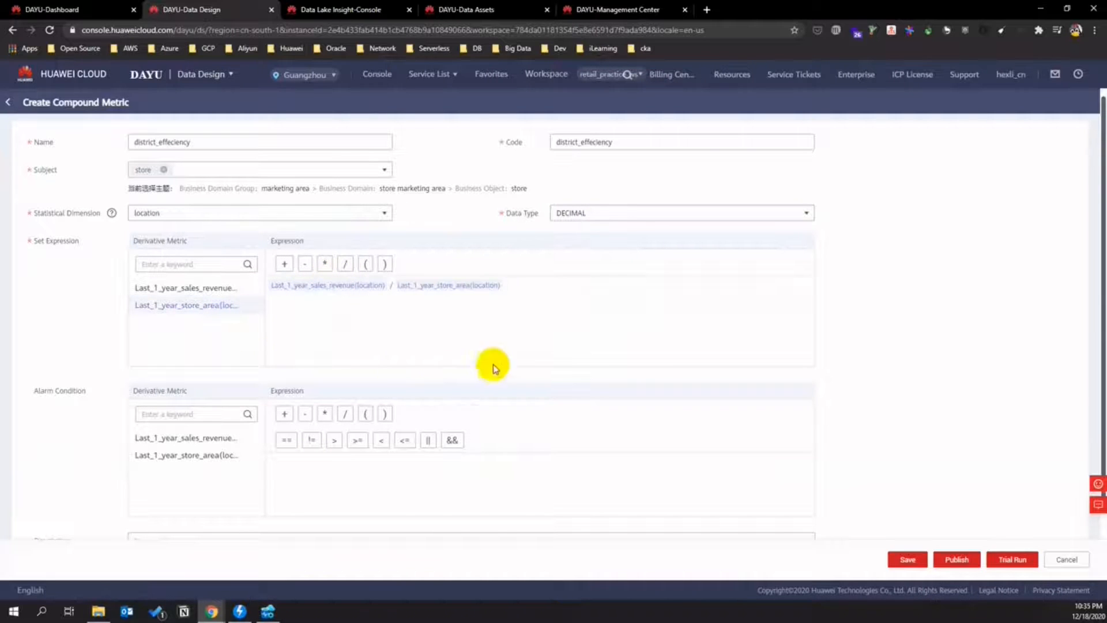
{"action": "scroll", "coordinate": [899, 496], "scroll_direction": "down", "scroll_amount": 2}
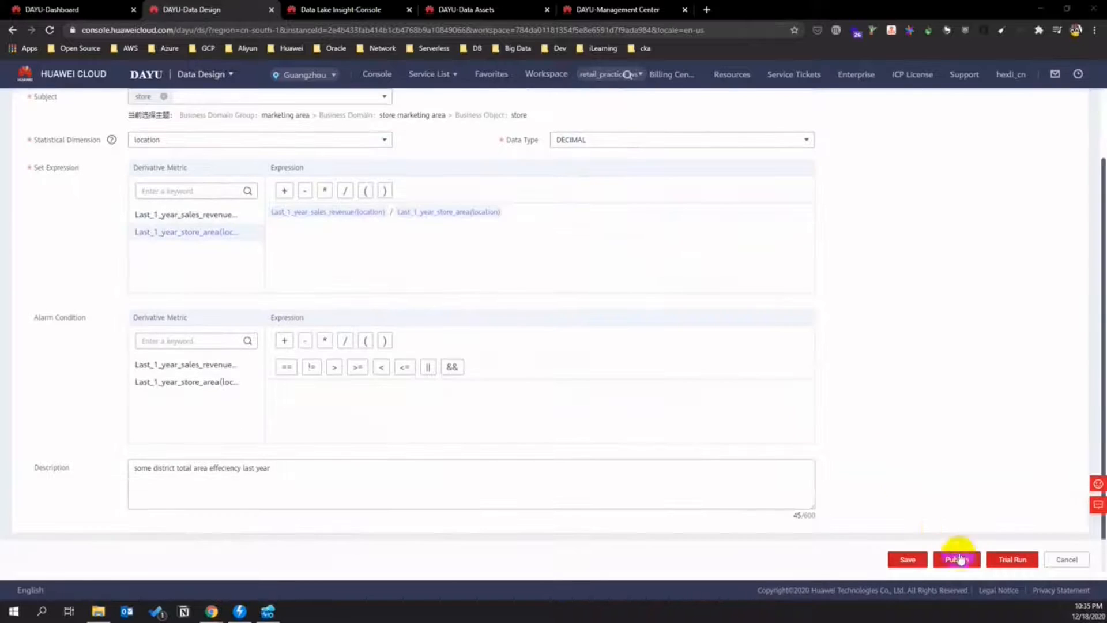
{"action": "left_click", "coordinate": [957, 559]}
{"action": "left_click", "coordinate": [492, 227]}
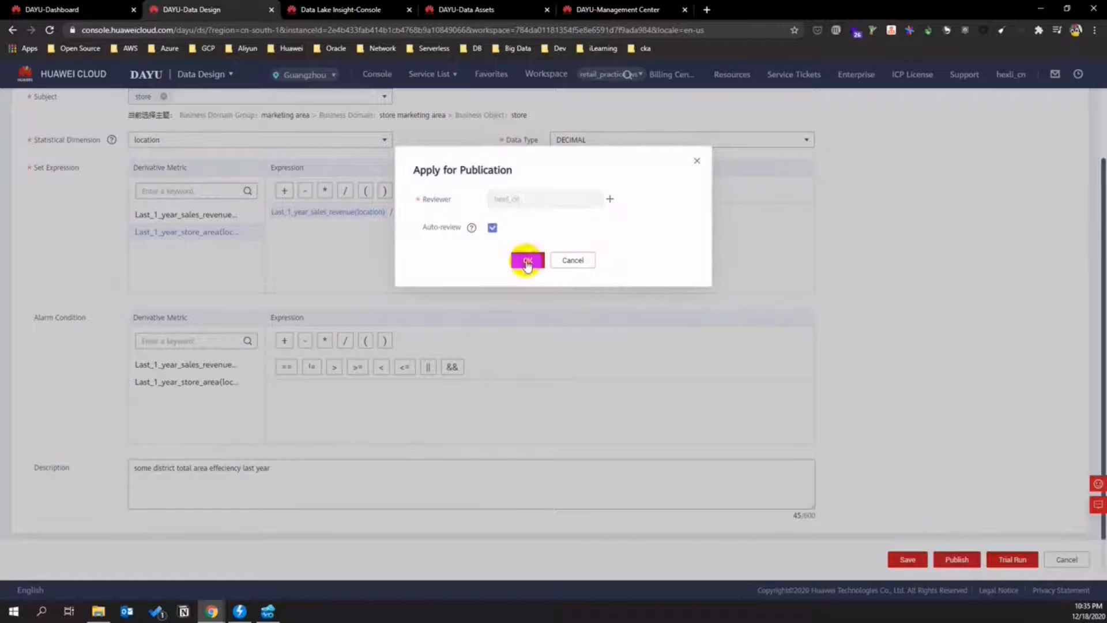
{"action": "left_click", "coordinate": [526, 261]}
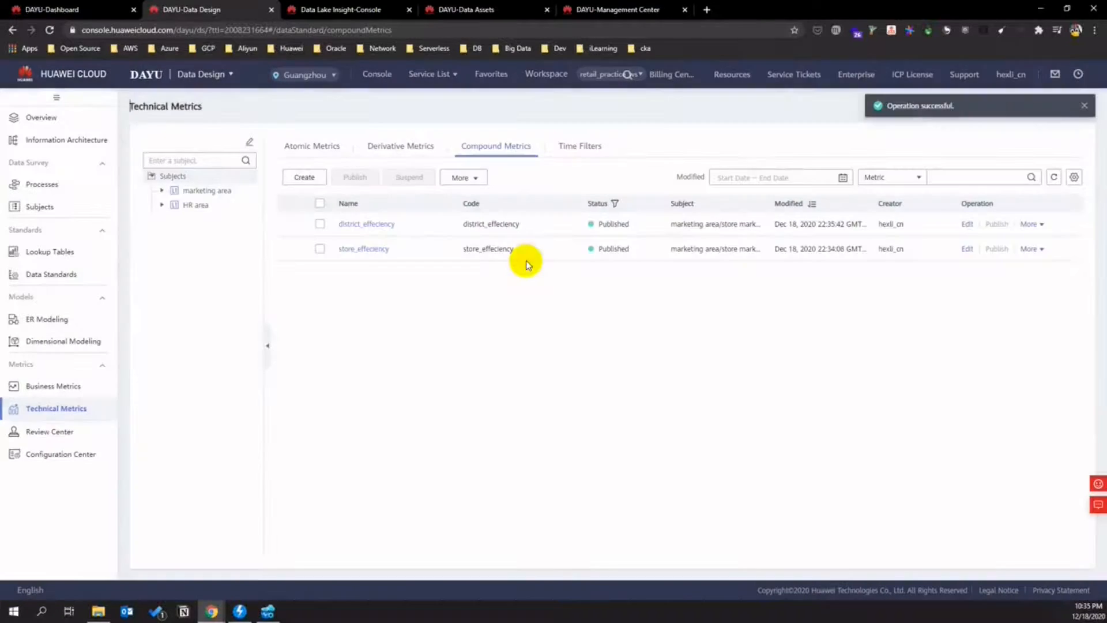
- Publish the Last_1_year time filter with auto-review, then go to Dimensional Modeling
{"action": "left_click", "coordinate": [577, 145]}
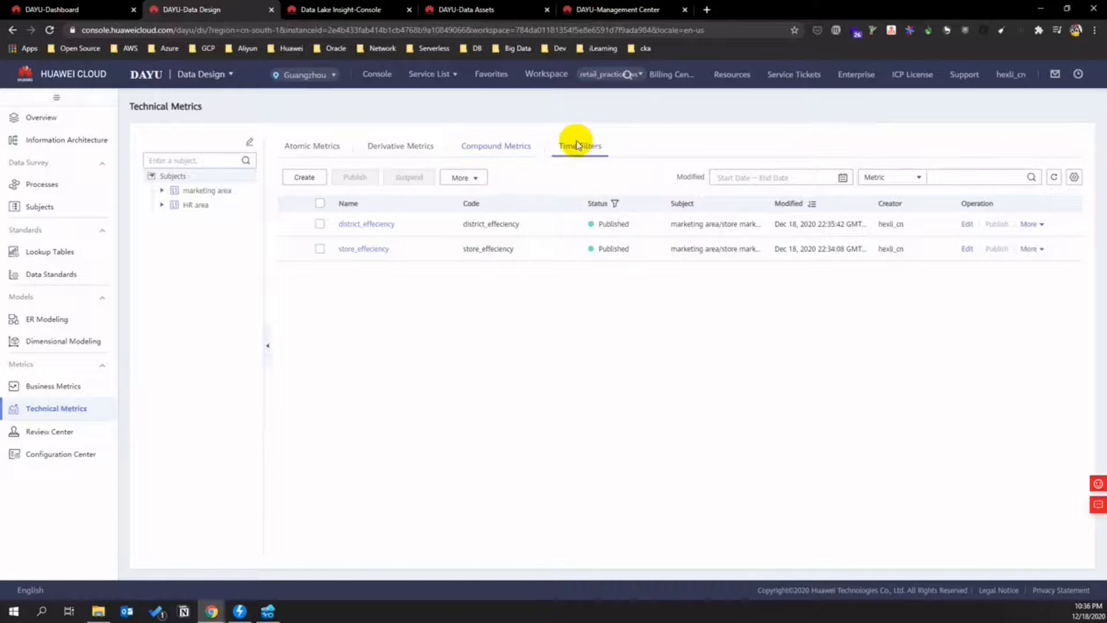
{"action": "left_click", "coordinate": [1004, 224]}
{"action": "left_click", "coordinate": [493, 228]}
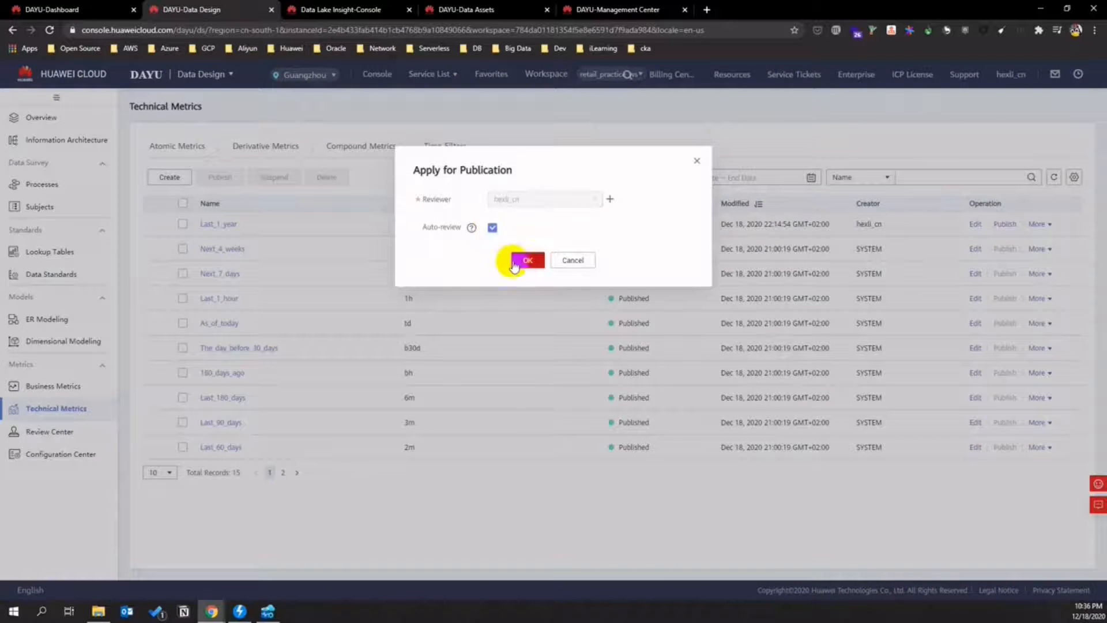
{"action": "left_click", "coordinate": [525, 262]}
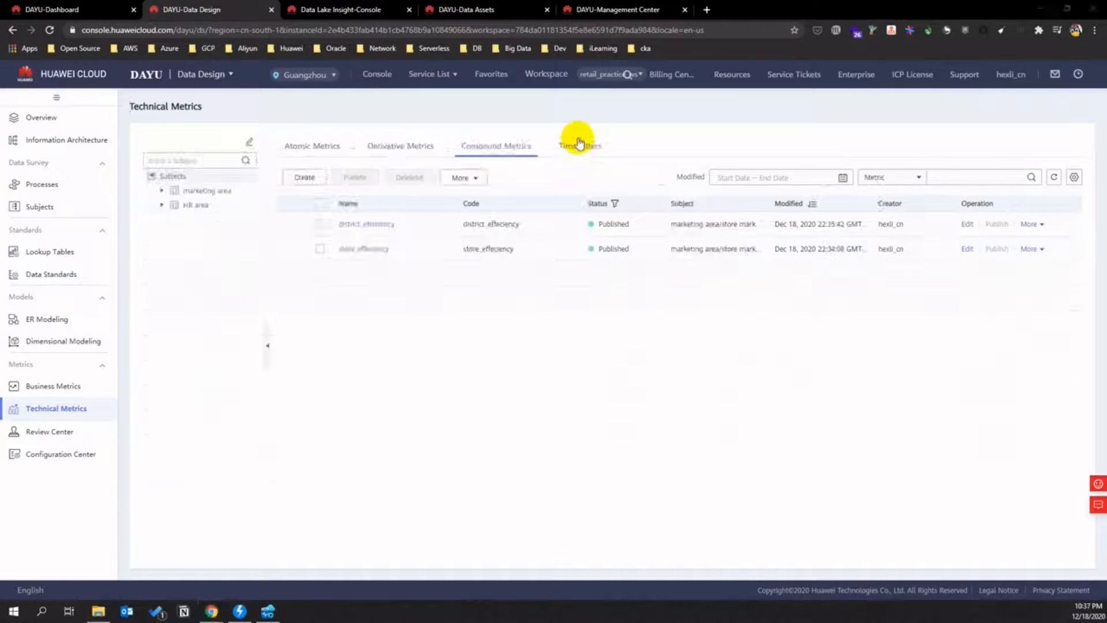
{"action": "left_click", "coordinate": [580, 145]}
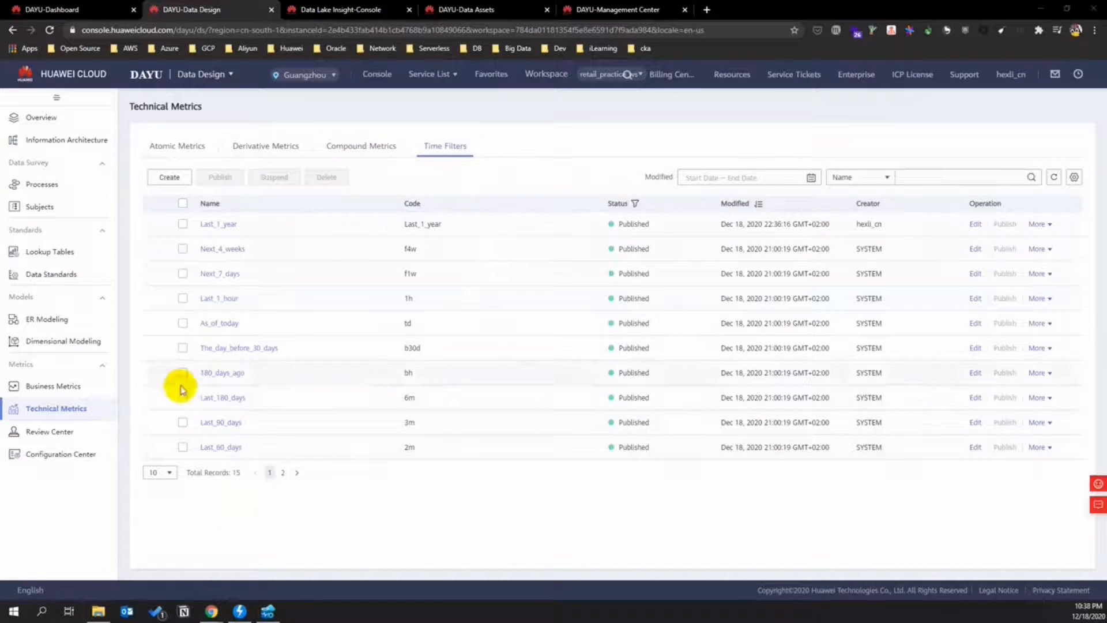
{"action": "left_click", "coordinate": [58, 341]}
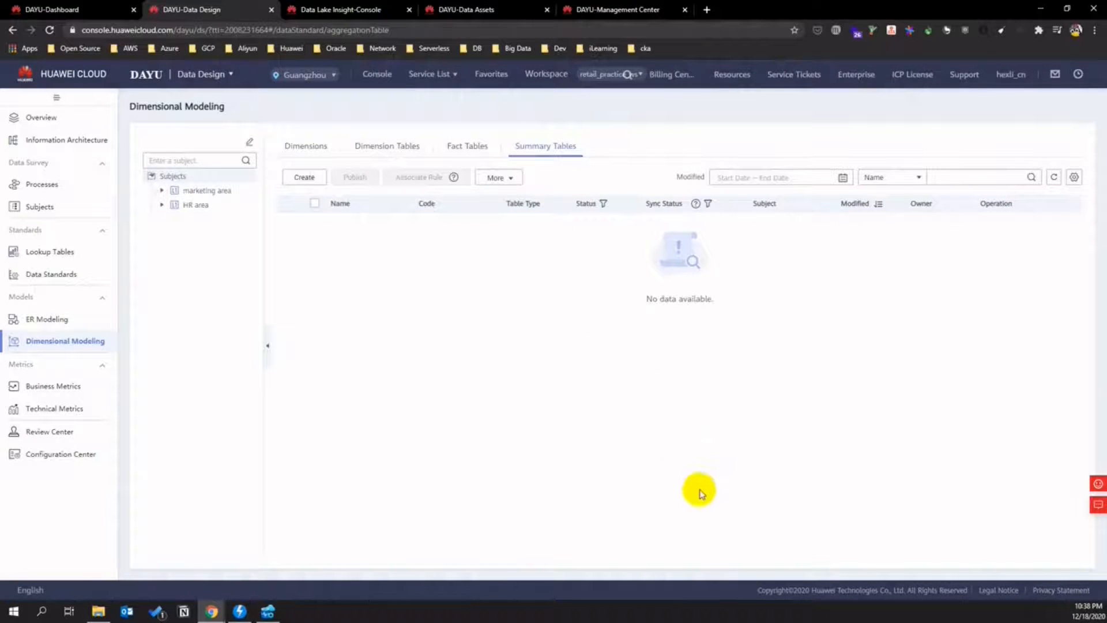
- Create and publish the store_kpi_tbl summary table with auto-review
{"action": "left_click", "coordinate": [297, 178]}
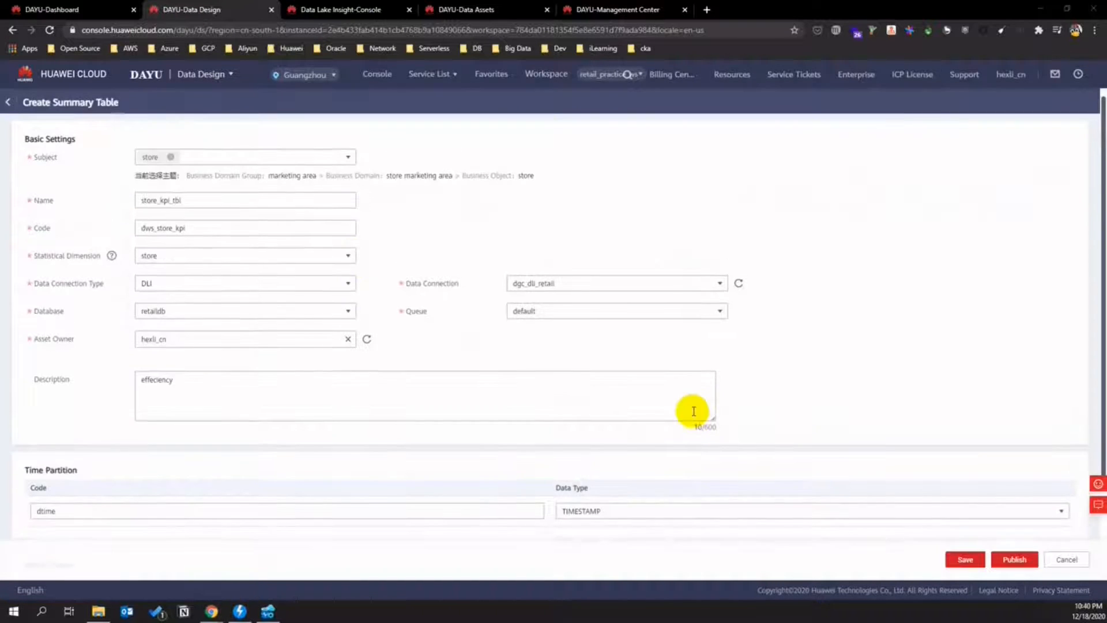
{"action": "scroll", "coordinate": [775, 437], "scroll_direction": "down", "scroll_amount": 2}
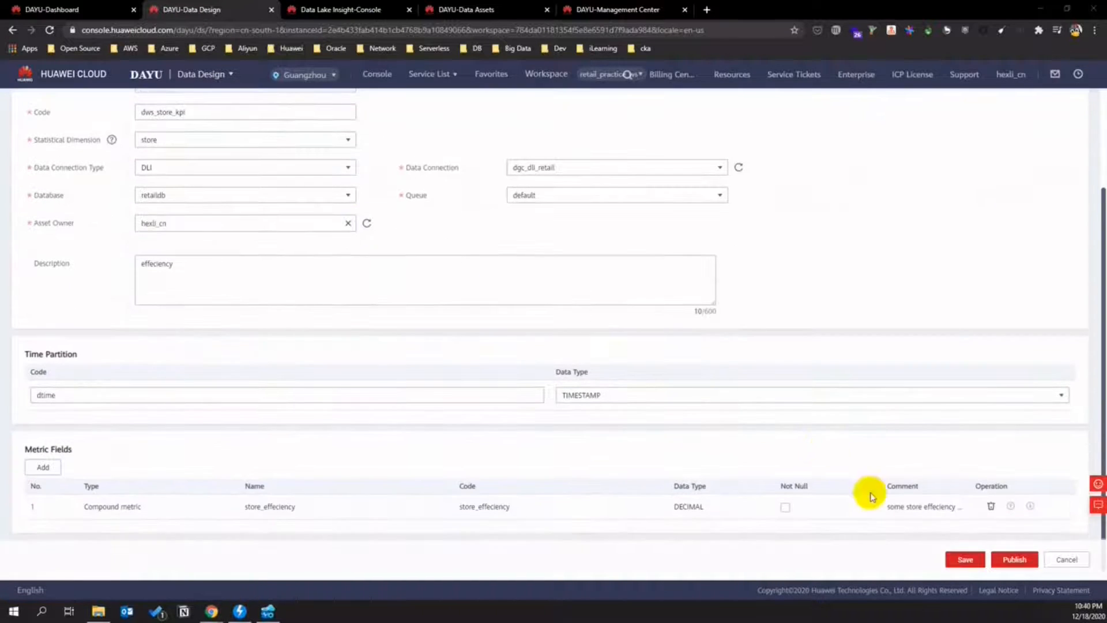
{"action": "left_click", "coordinate": [1016, 570]}
{"action": "left_click", "coordinate": [493, 226]}
{"action": "left_click", "coordinate": [529, 263]}
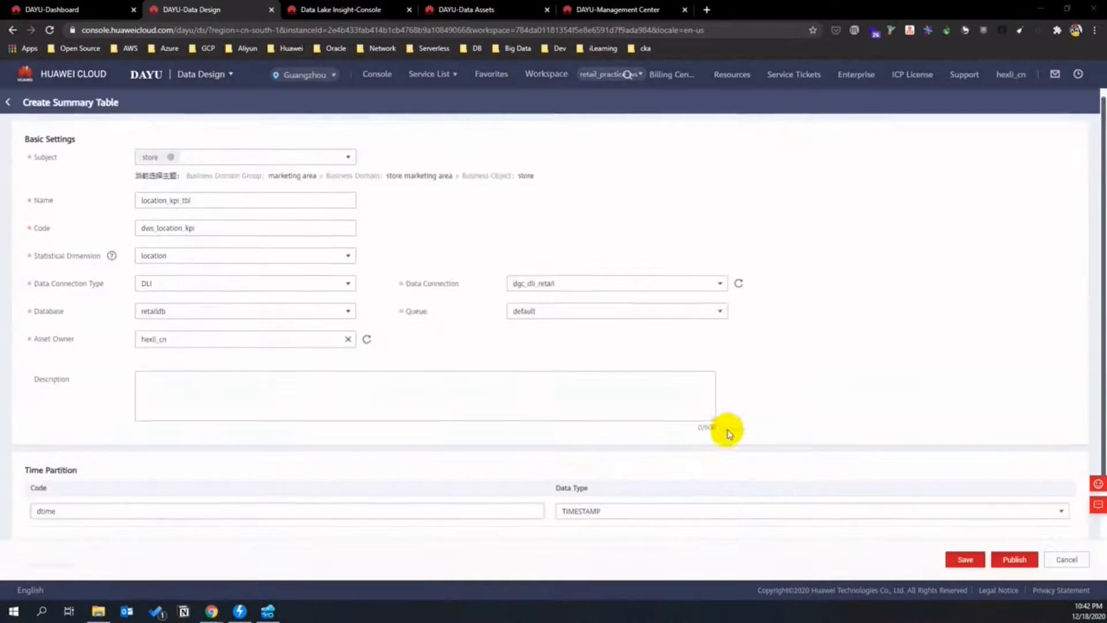
- Publish the location_kpi_tbl summary table with auto-review
{"action": "scroll", "coordinate": [729, 433], "scroll_direction": "down", "scroll_amount": 2}
{"action": "left_click", "coordinate": [1014, 559]}
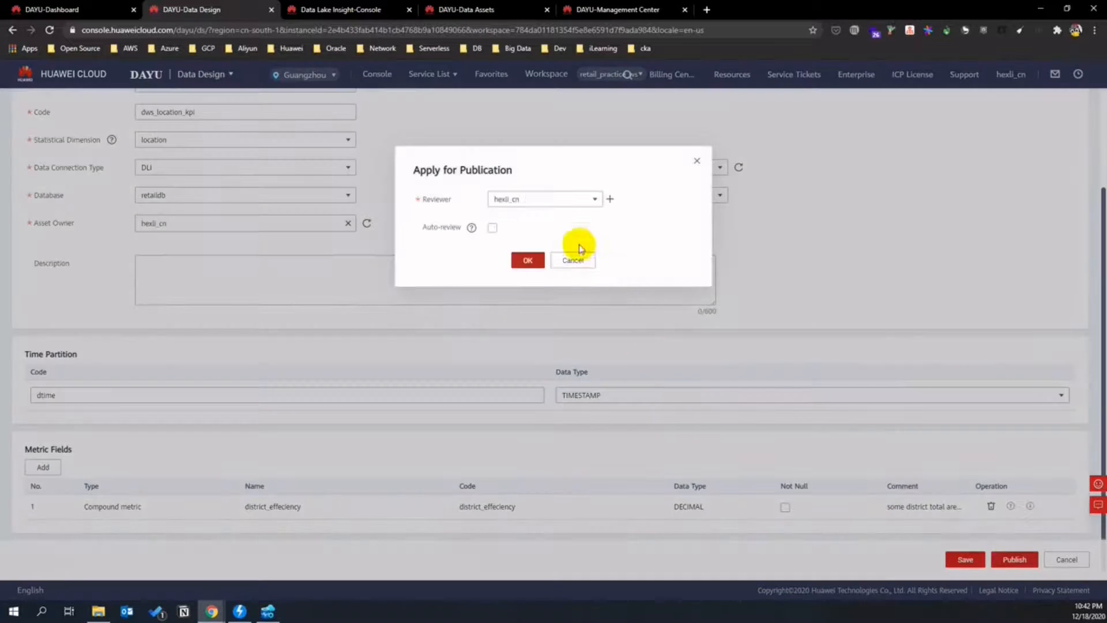
{"action": "left_click", "coordinate": [492, 227]}
{"action": "left_click", "coordinate": [528, 260]}
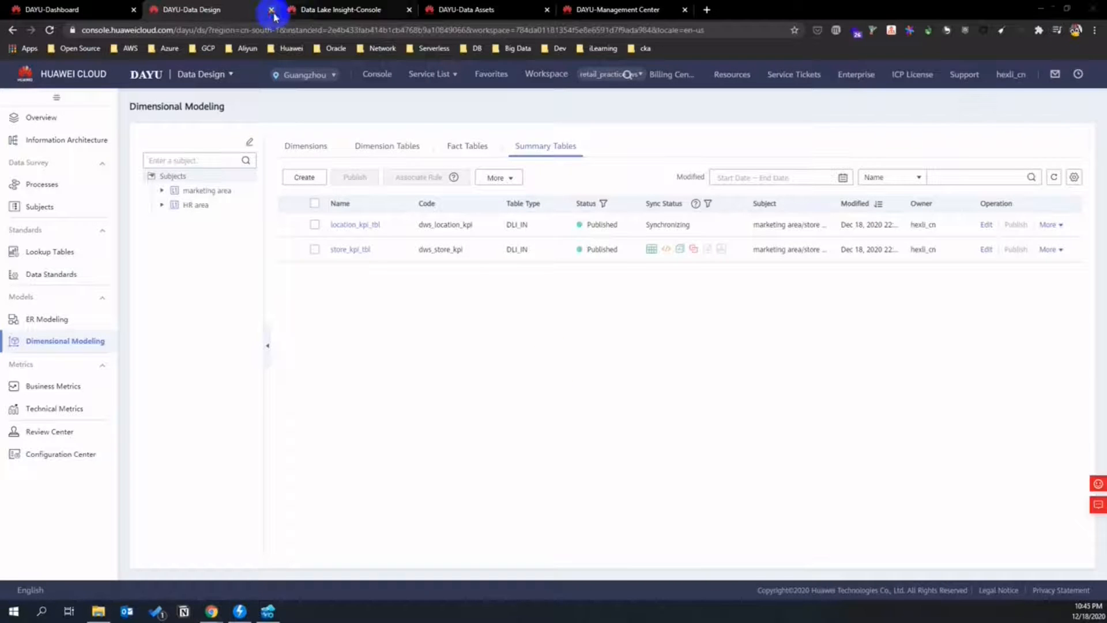
- Close the Data Design, DLI, Data Assets and Management Center tabs and open Data Development for retail_practice_ws
{"action": "left_click", "coordinate": [271, 9]}
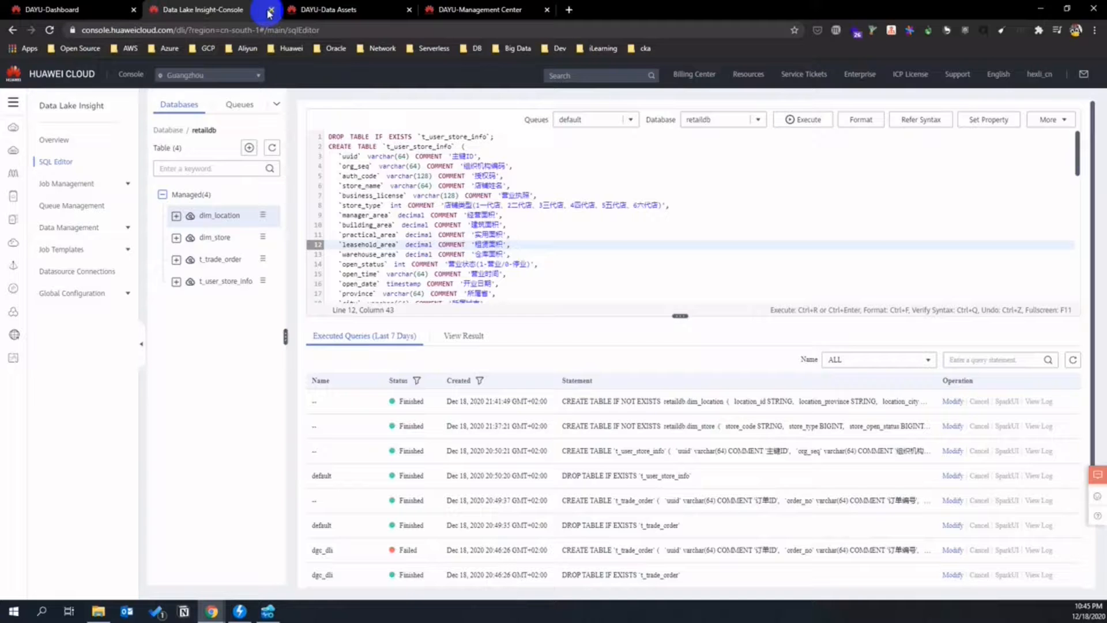
{"action": "left_click", "coordinate": [269, 10]}
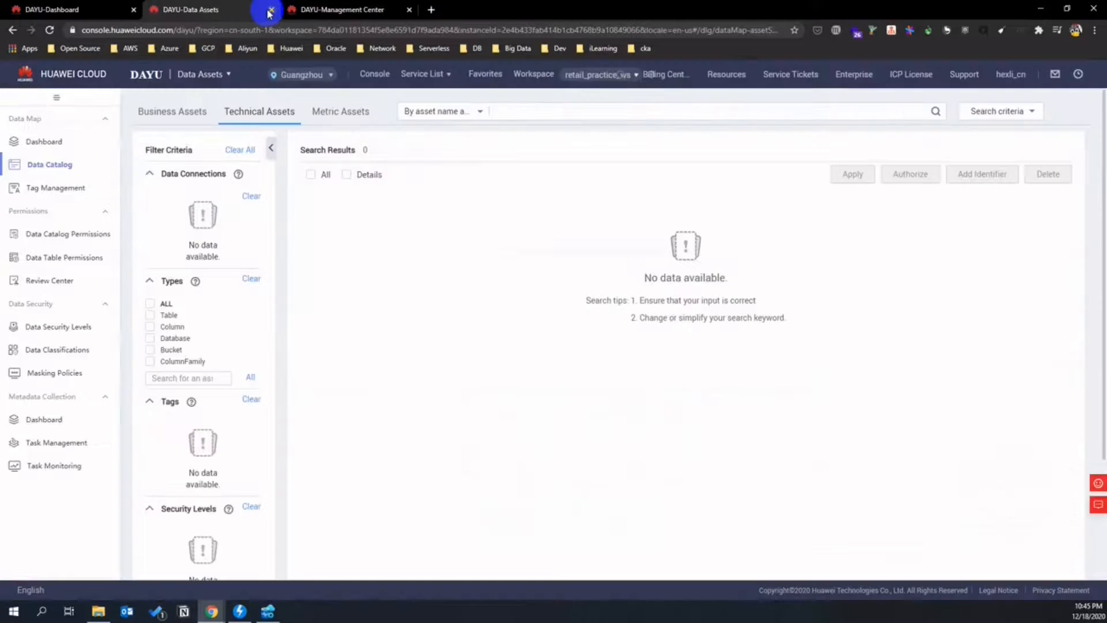
{"action": "left_click", "coordinate": [269, 9]}
{"action": "left_click", "coordinate": [269, 10]}
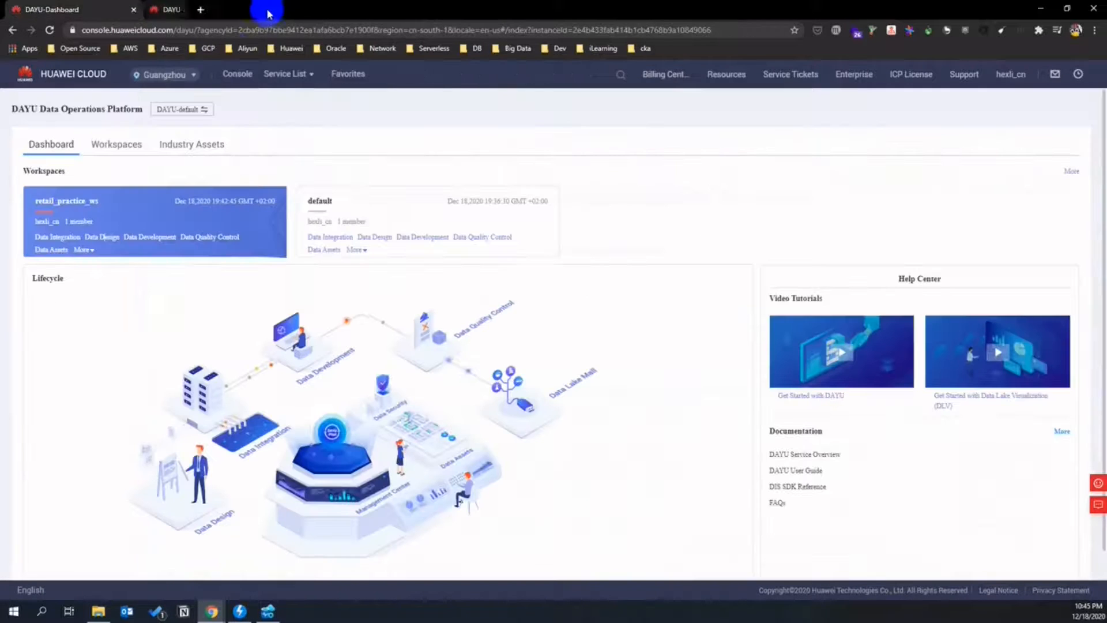
{"action": "left_click", "coordinate": [137, 236]}
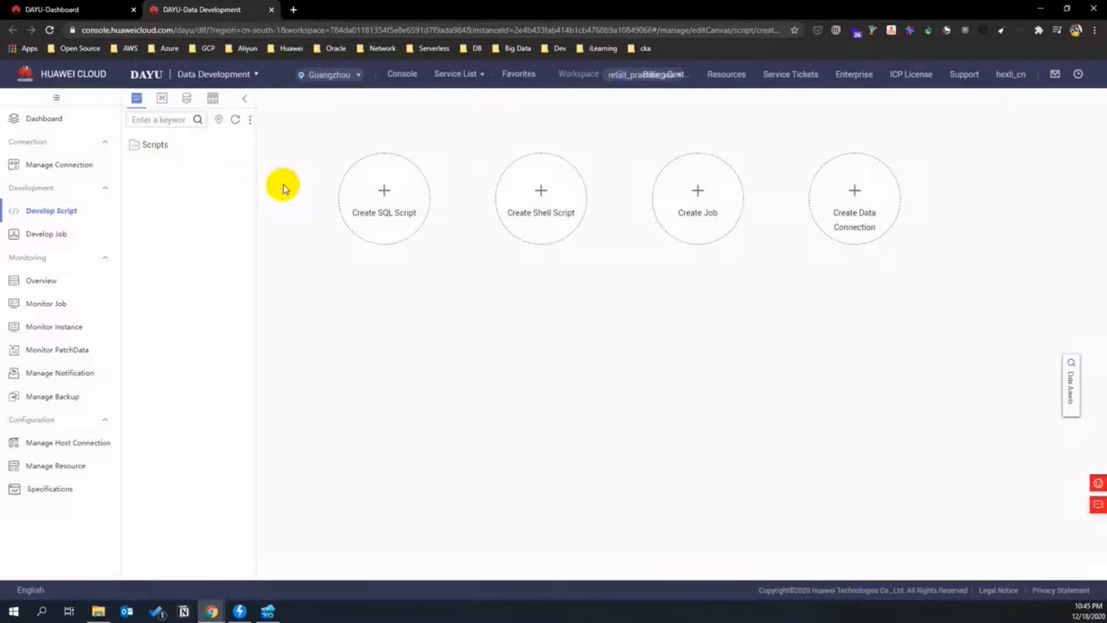
- Create the ods_and_detail_layer directory under Scripts
{"action": "right_click", "coordinate": [159, 145]}
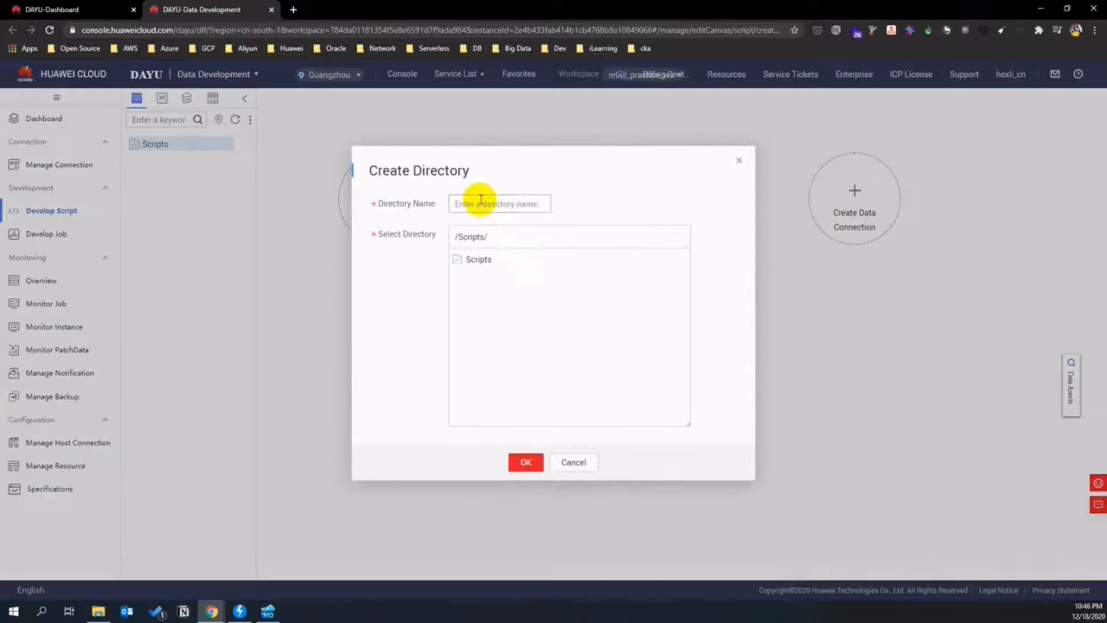
{"action": "left_click", "coordinate": [480, 200]}
{"action": "type", "text": "ods"}
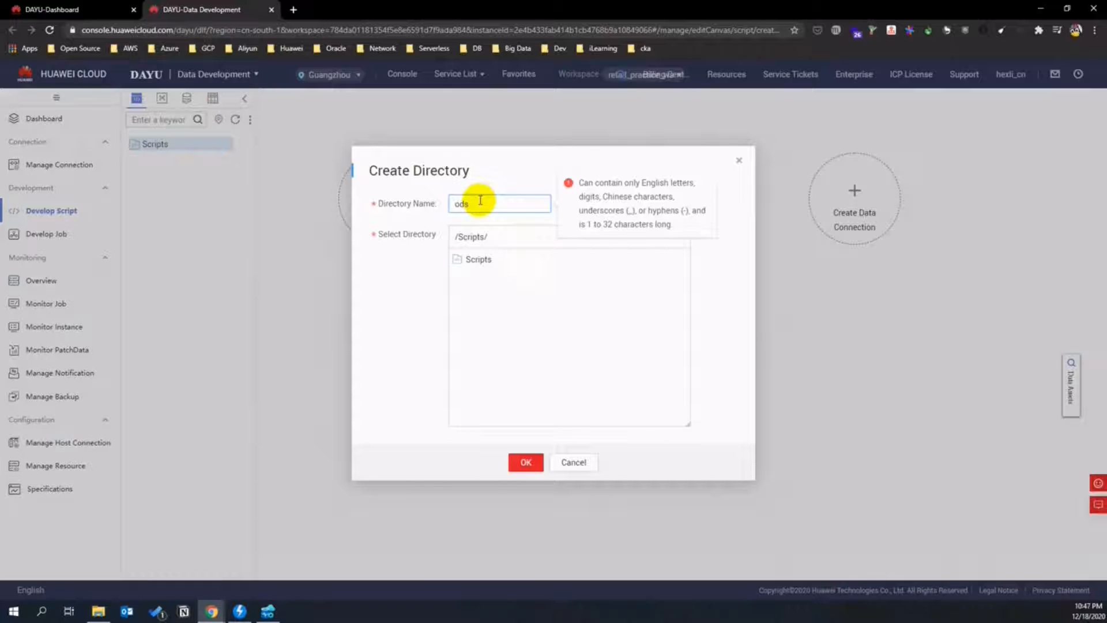
{"action": "key", "text": "BackSpace"}
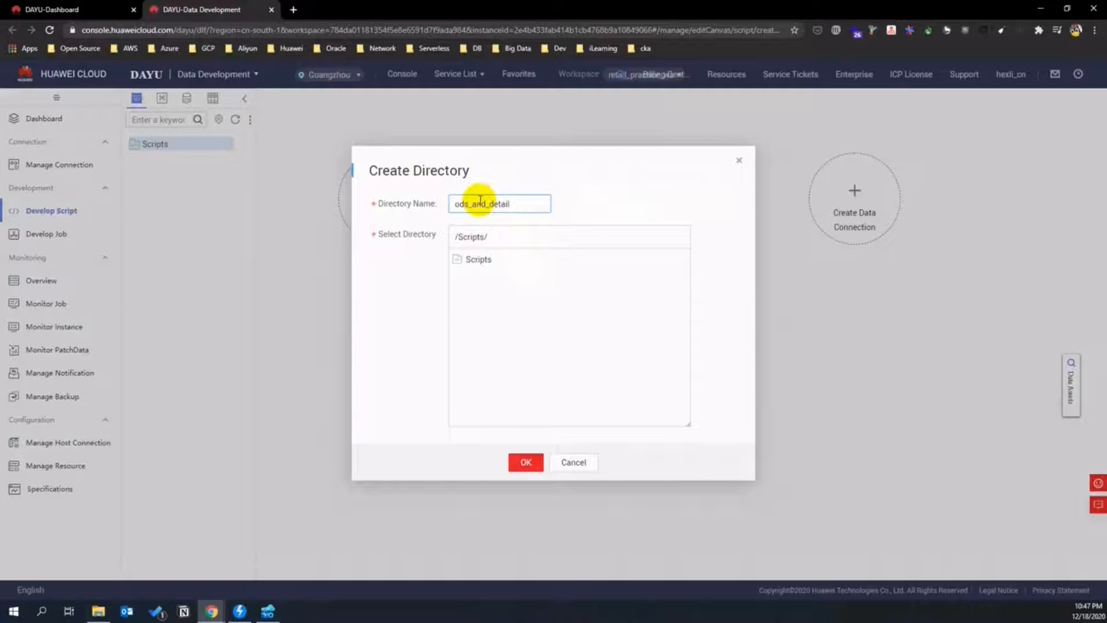
{"action": "left_click", "coordinate": [524, 464]}
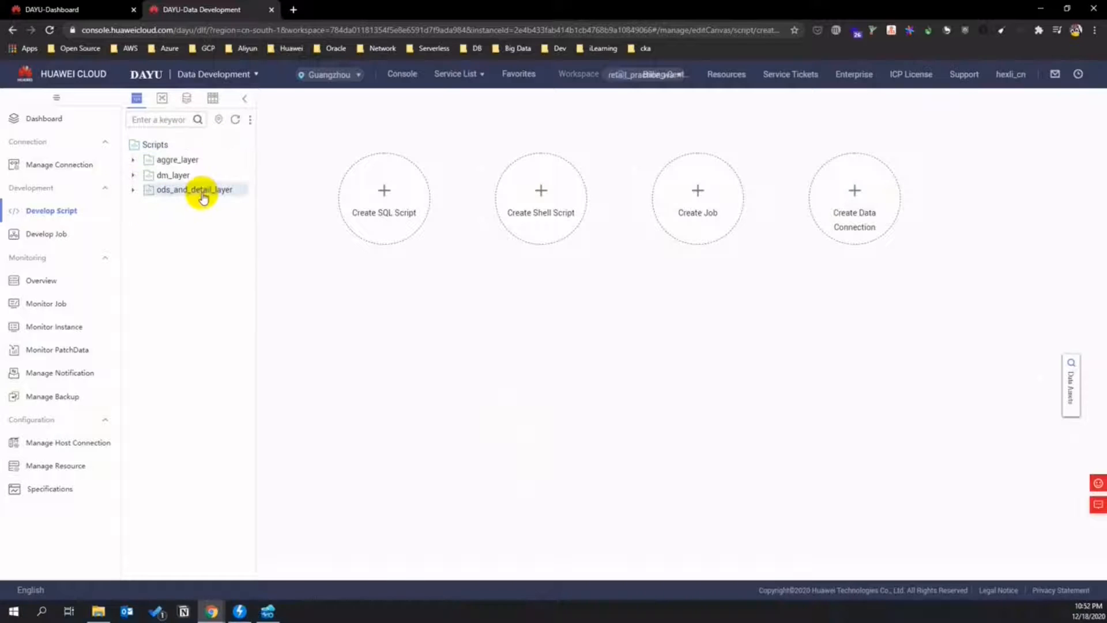
- Create a DLI SQL script in ods_and_detail_layer using dgc_dli_retail, retaildb and the default queue
{"action": "left_click", "coordinate": [203, 193]}
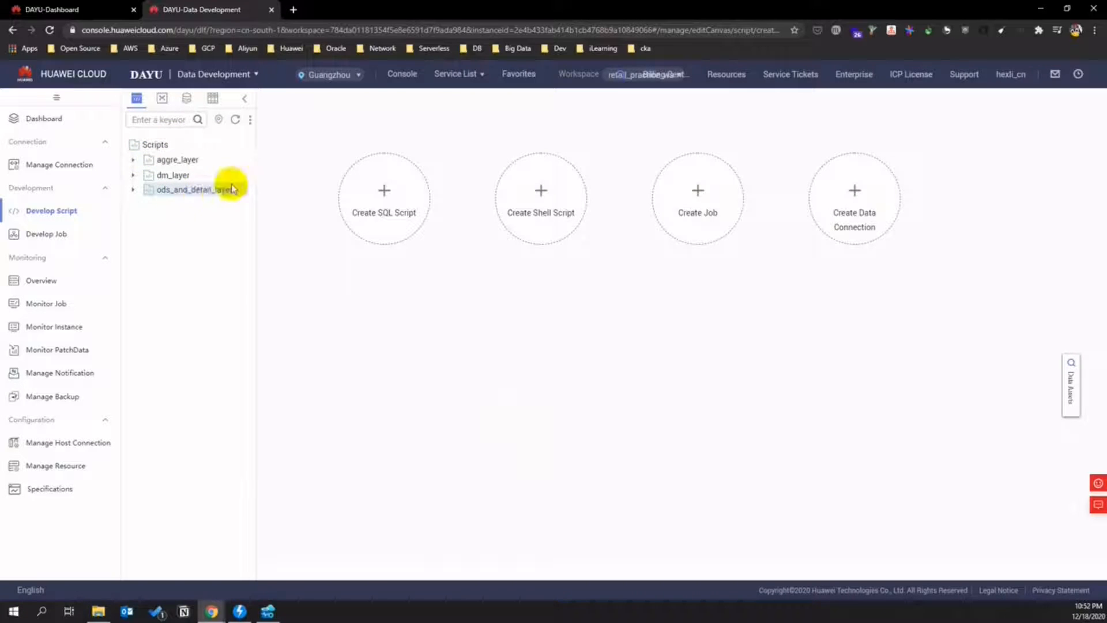
{"action": "mouse_move", "coordinate": [375, 185]}
{"action": "left_click", "coordinate": [316, 156]}
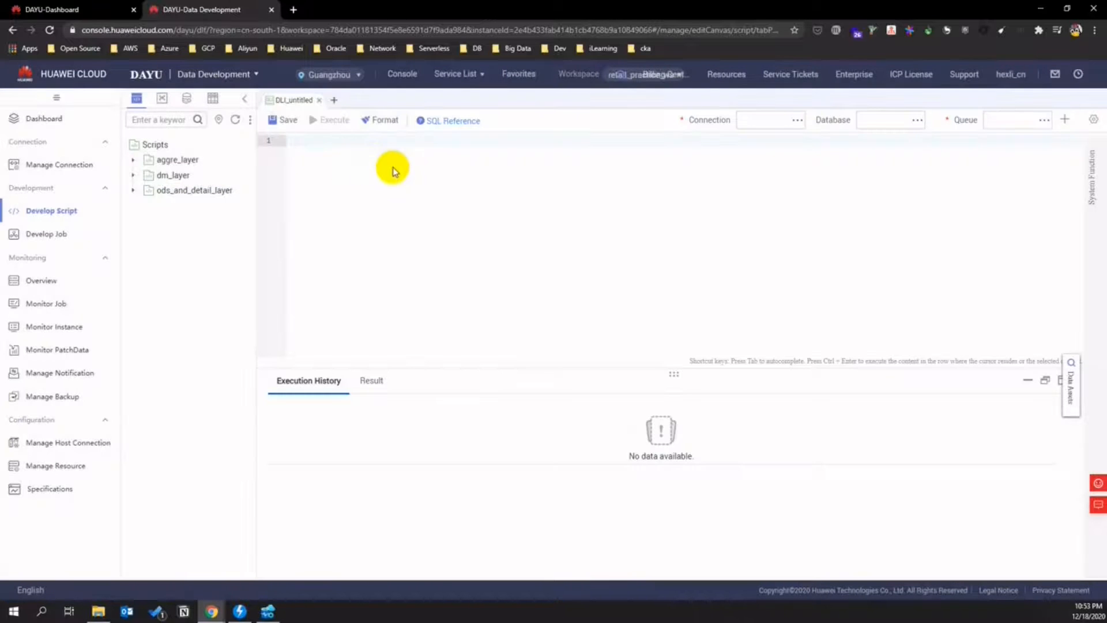
{"action": "left_click", "coordinate": [797, 120]}
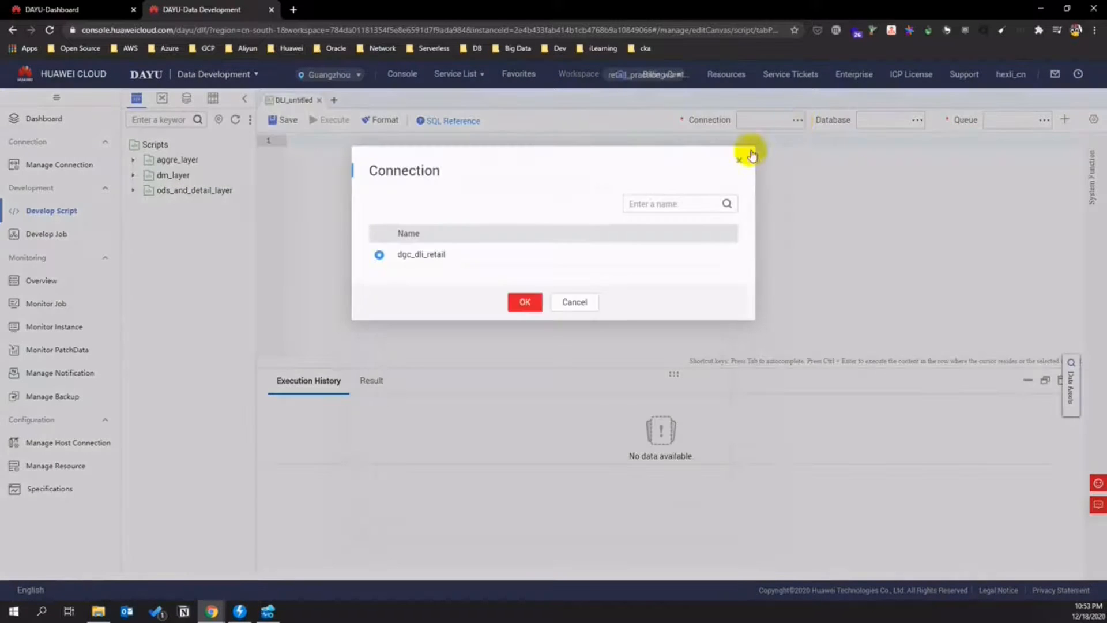
{"action": "left_click", "coordinate": [523, 301]}
{"action": "left_click", "coordinate": [909, 120]}
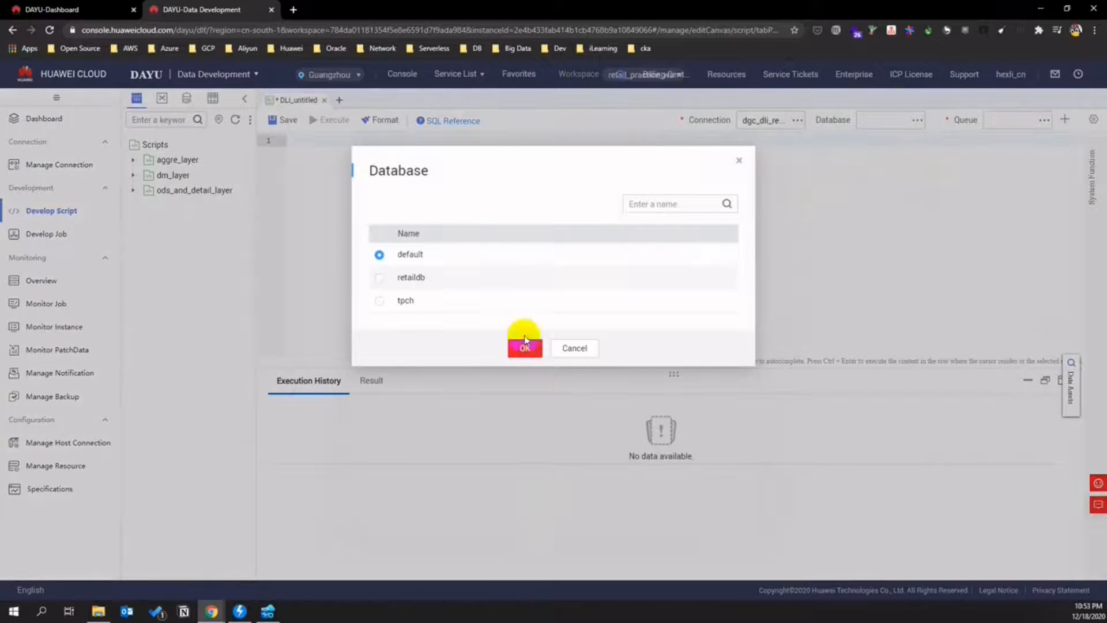
{"action": "left_click", "coordinate": [379, 280]}
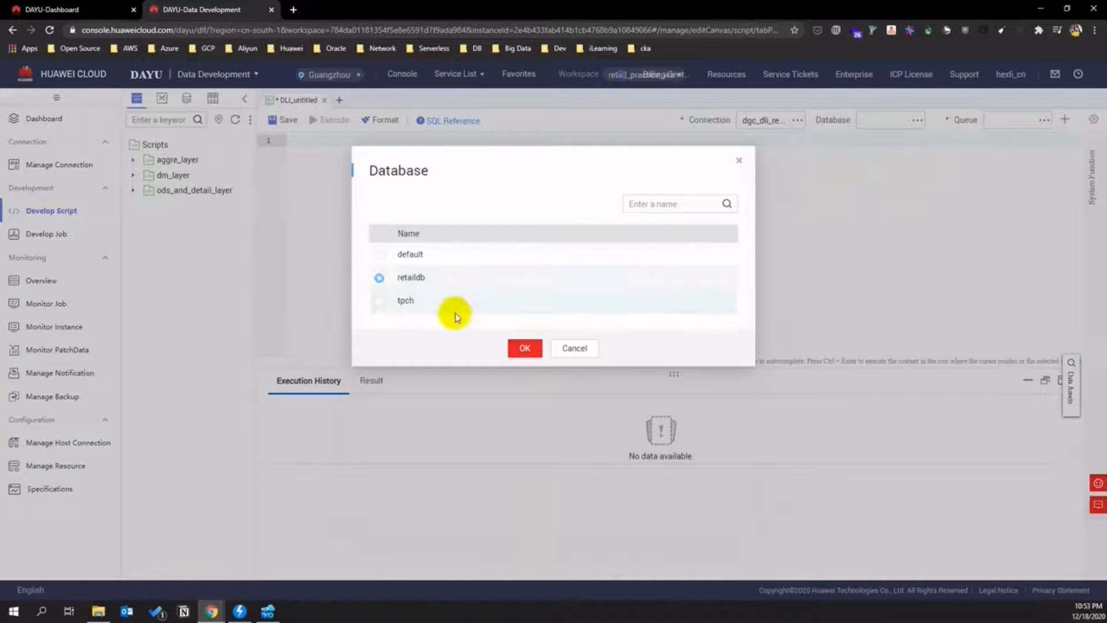
{"action": "left_click", "coordinate": [524, 348]}
{"action": "left_click", "coordinate": [1044, 120]}
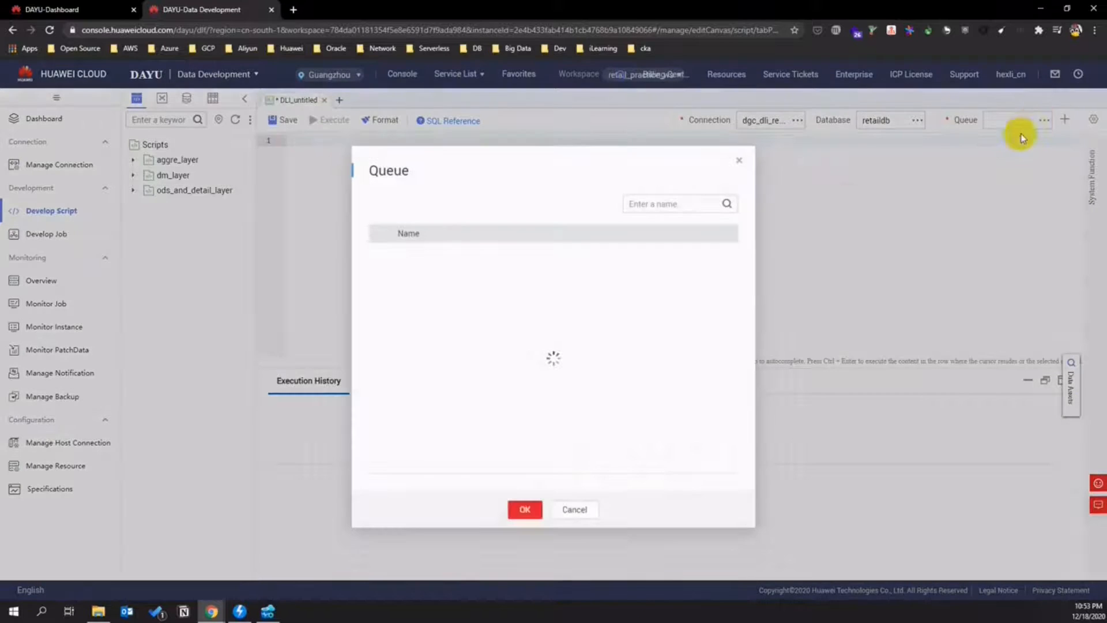
{"action": "left_click", "coordinate": [524, 302]}
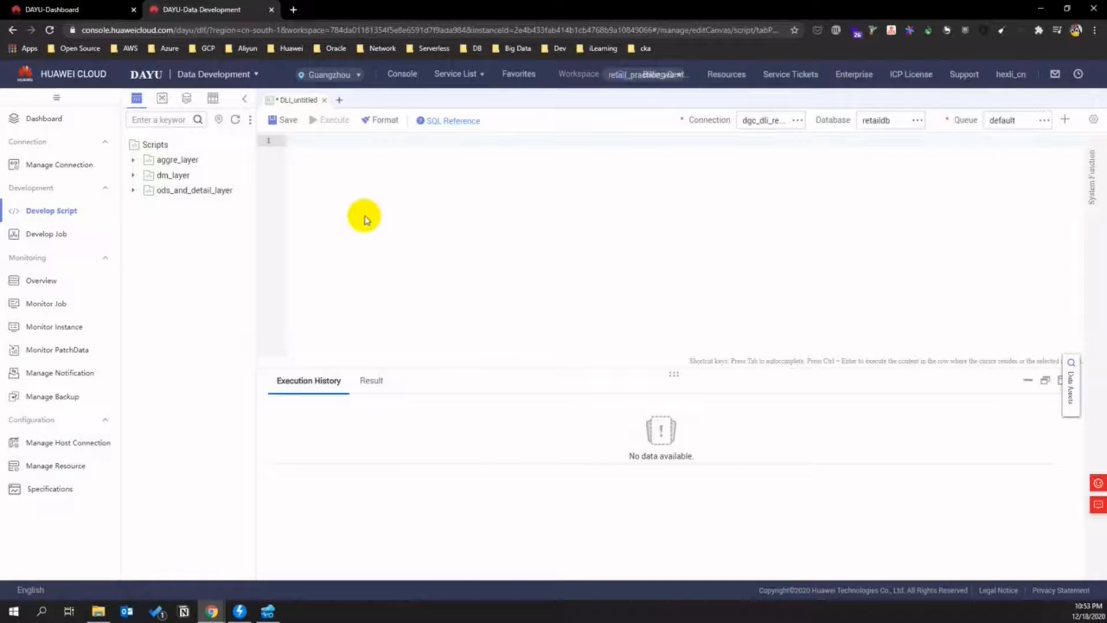
- Paste the dim_store load SQL and run only the truncate table dim_store statement
{"action": "type", "text": "truncate table dim_store; insert into dim_store (select distinct org_seq, store_type, open_status, store_name from t_user_store_info);"}
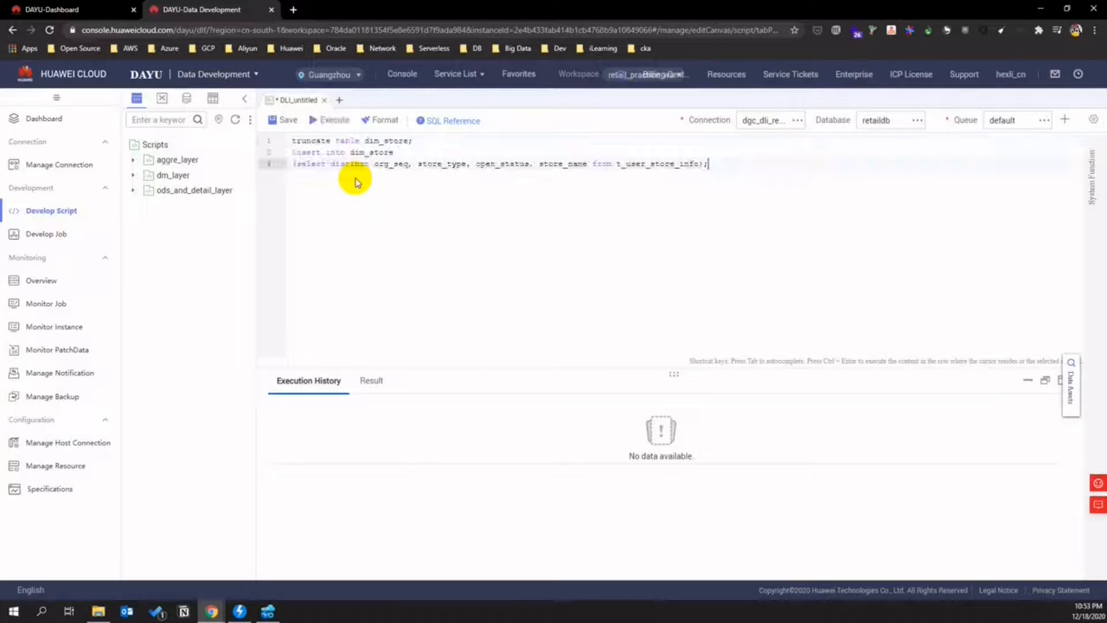
{"action": "left_click_drag", "start_coordinate": [420, 140], "coordinate": [283, 137]}
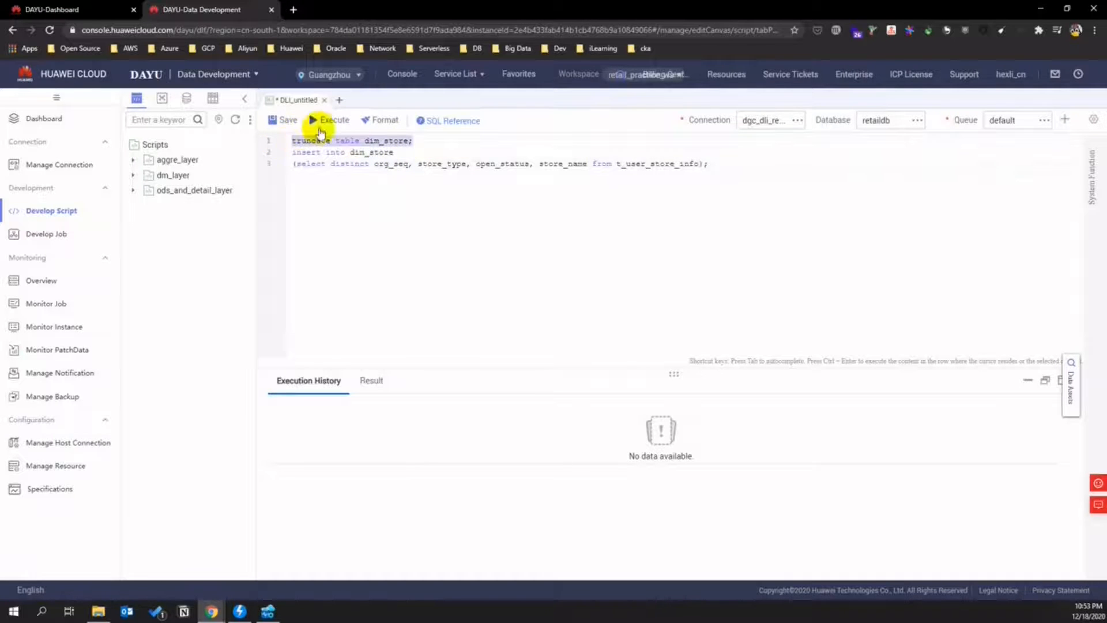
{"action": "left_click", "coordinate": [326, 120]}
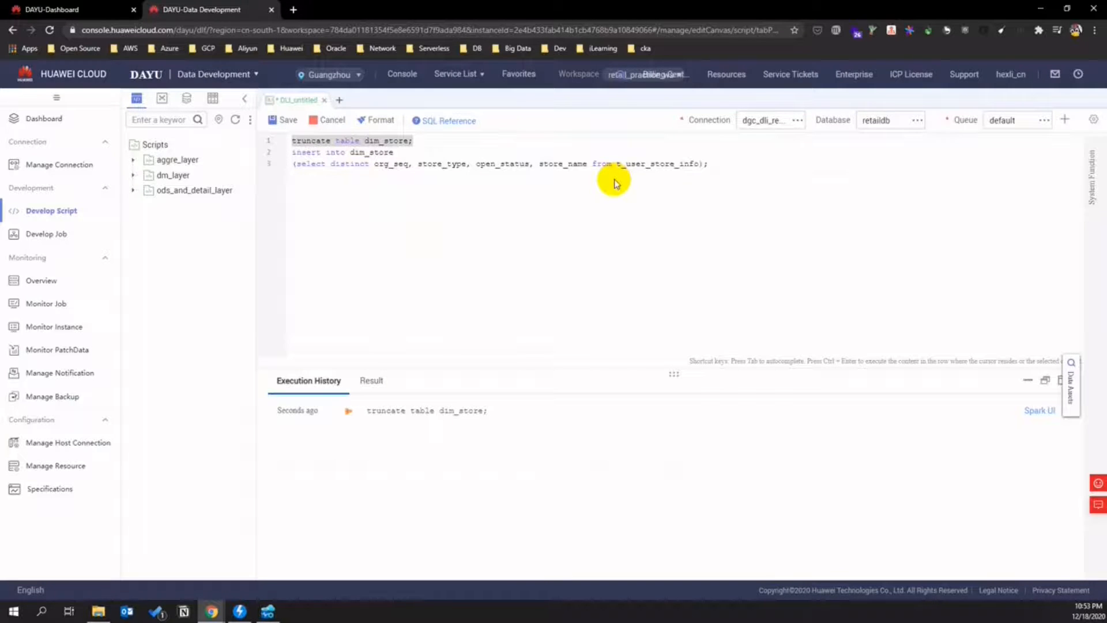
- Save the script as etl_dim_store in ods_and_detail_layer, described as importing t_user_store_info into dim_store
{"action": "left_click", "coordinate": [280, 119]}
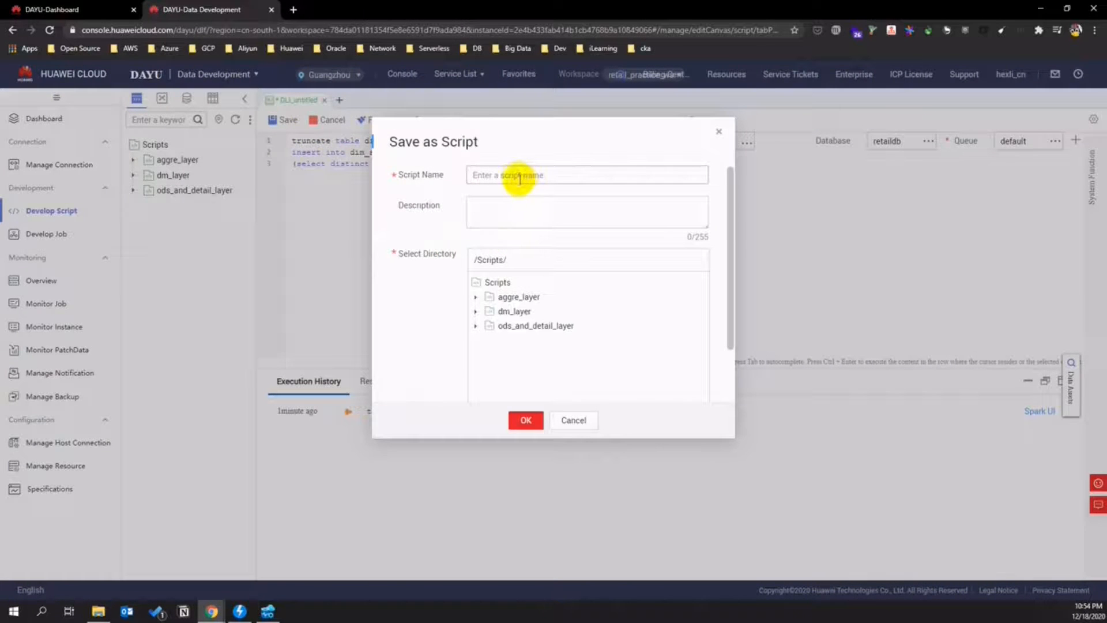
{"action": "left_click", "coordinate": [518, 176]}
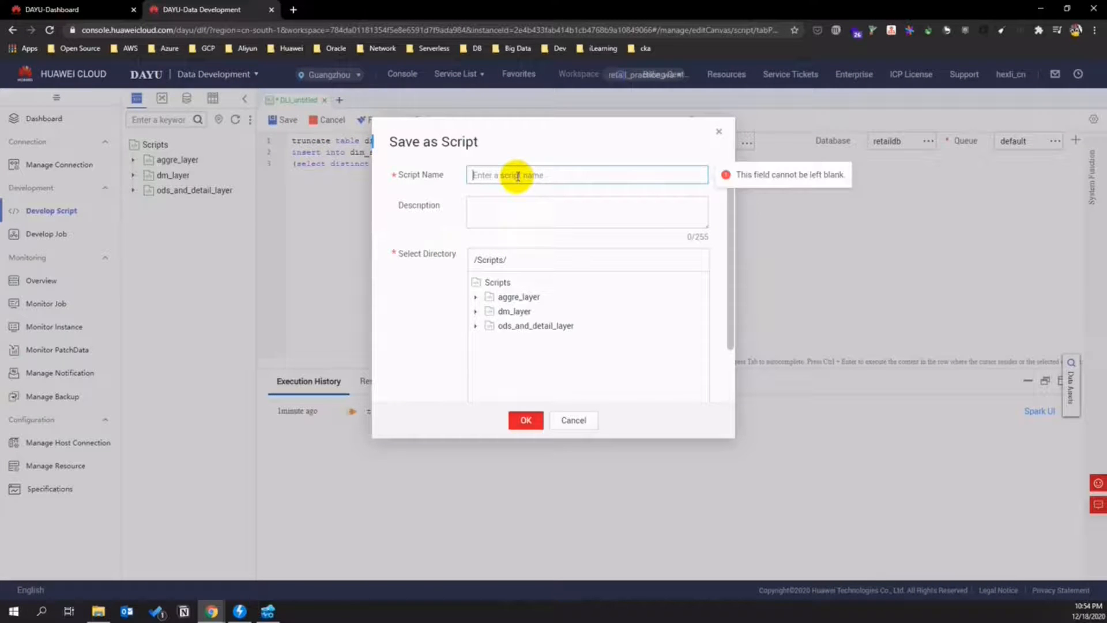
{"action": "type", "text": "el"}
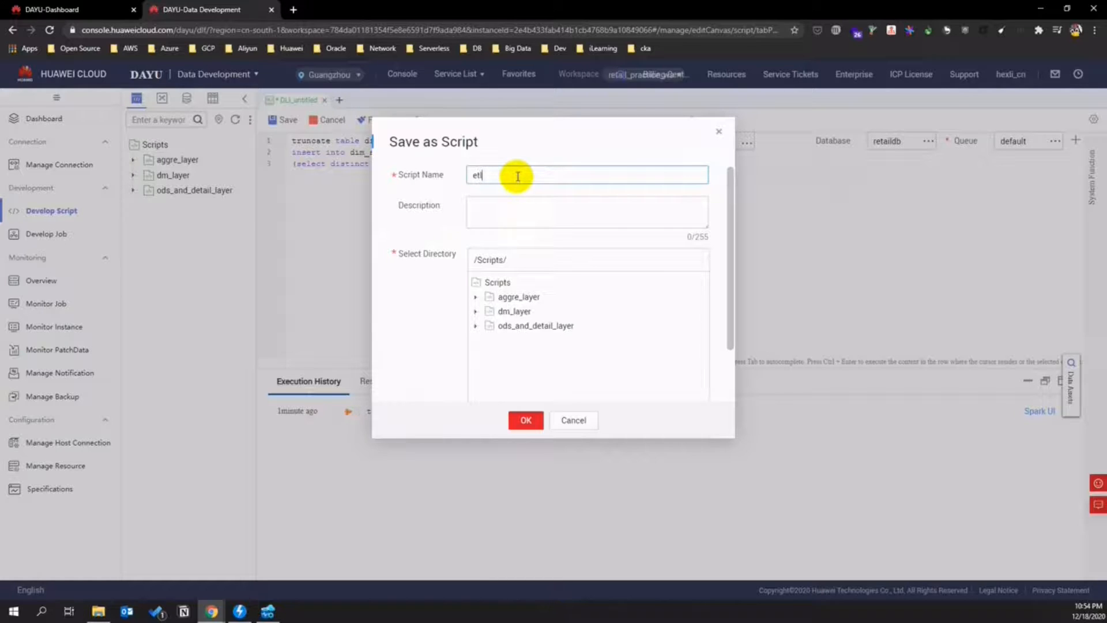
{"action": "type", "text": "l_dim_store"}
{"action": "left_click", "coordinate": [519, 205]}
{"action": "type", "text": "from t_user_store_info im"}
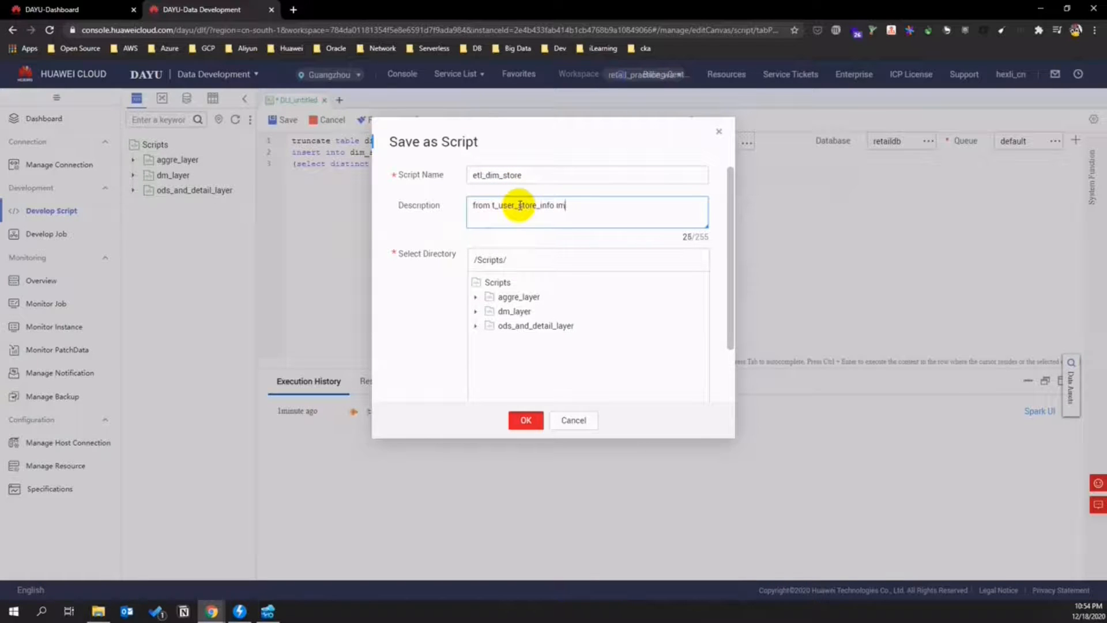
{"action": "type", "text": "por tinto dim_store"}
{"action": "left_click", "coordinate": [551, 333]}
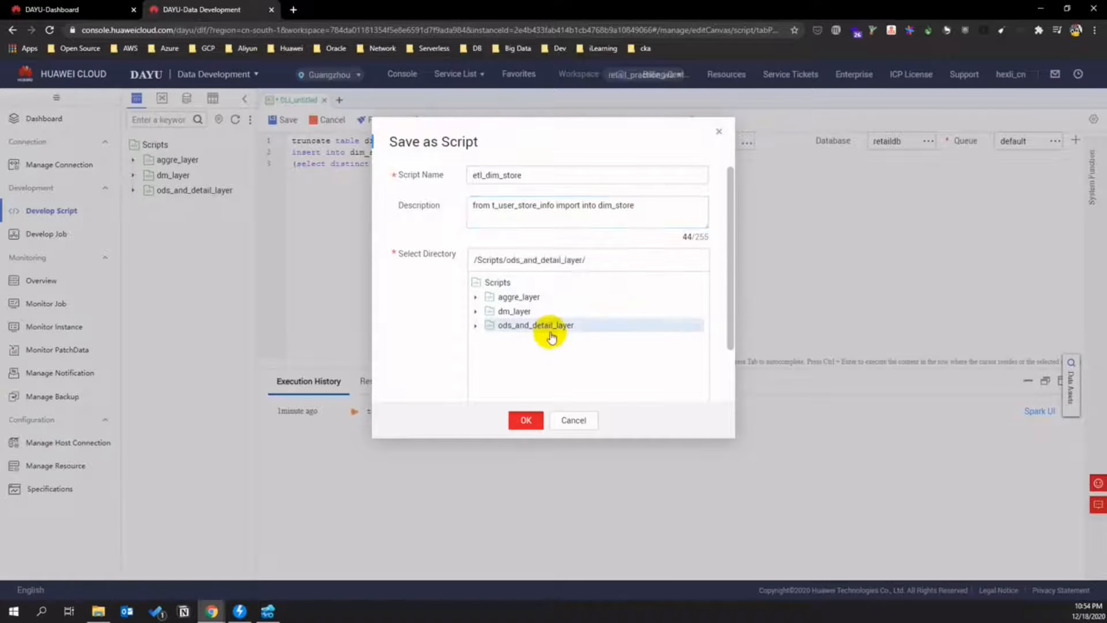
{"action": "left_click", "coordinate": [525, 419]}
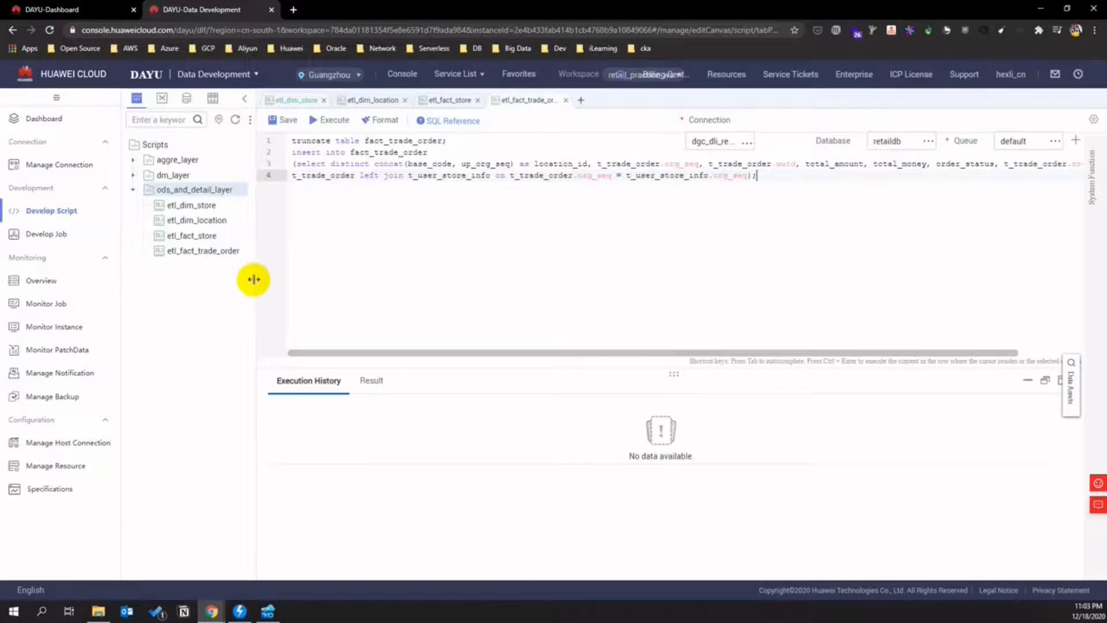
- Copy district_effeciency's preview SQL from Data Design's compound metrics and return to Data Development
{"action": "left_click", "coordinate": [52, 10]}
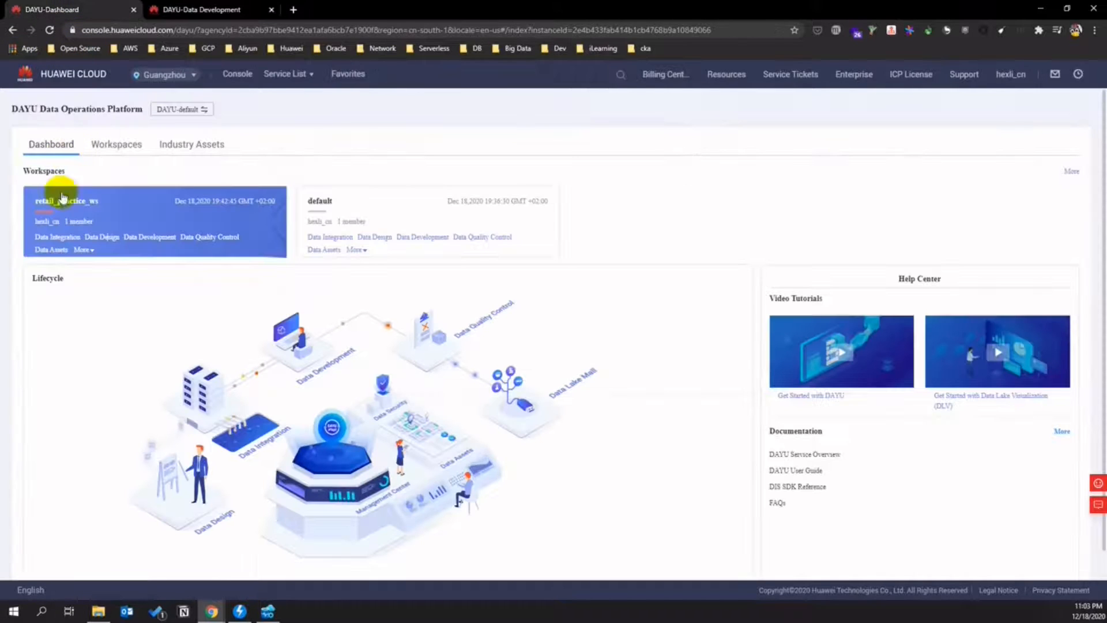
{"action": "left_click", "coordinate": [92, 237]}
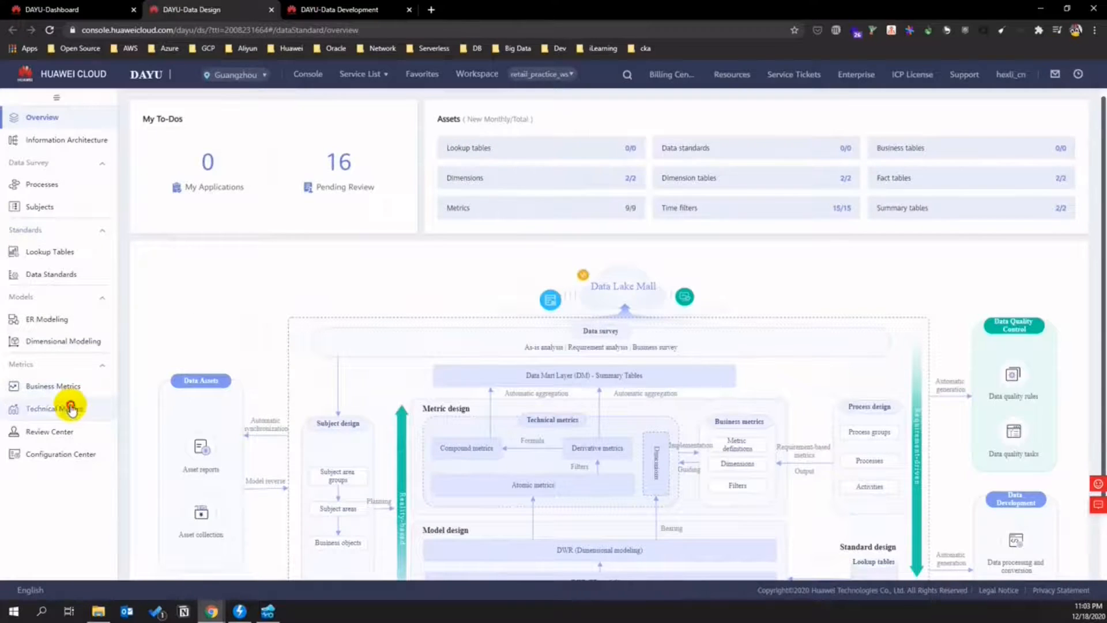
{"action": "left_click", "coordinate": [72, 407]}
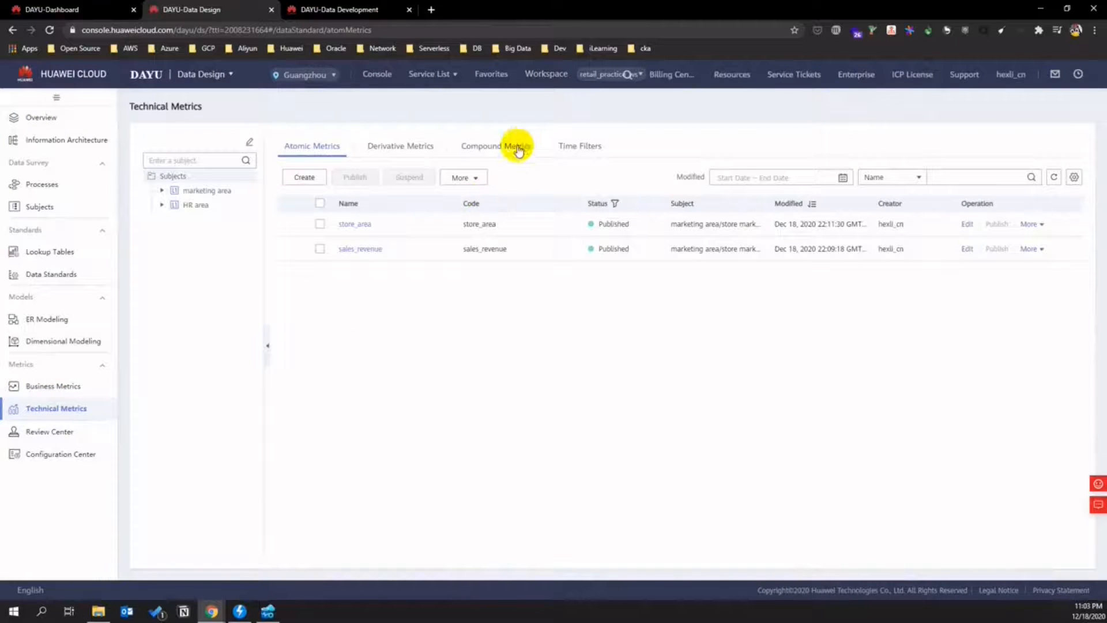
{"action": "left_click", "coordinate": [517, 148]}
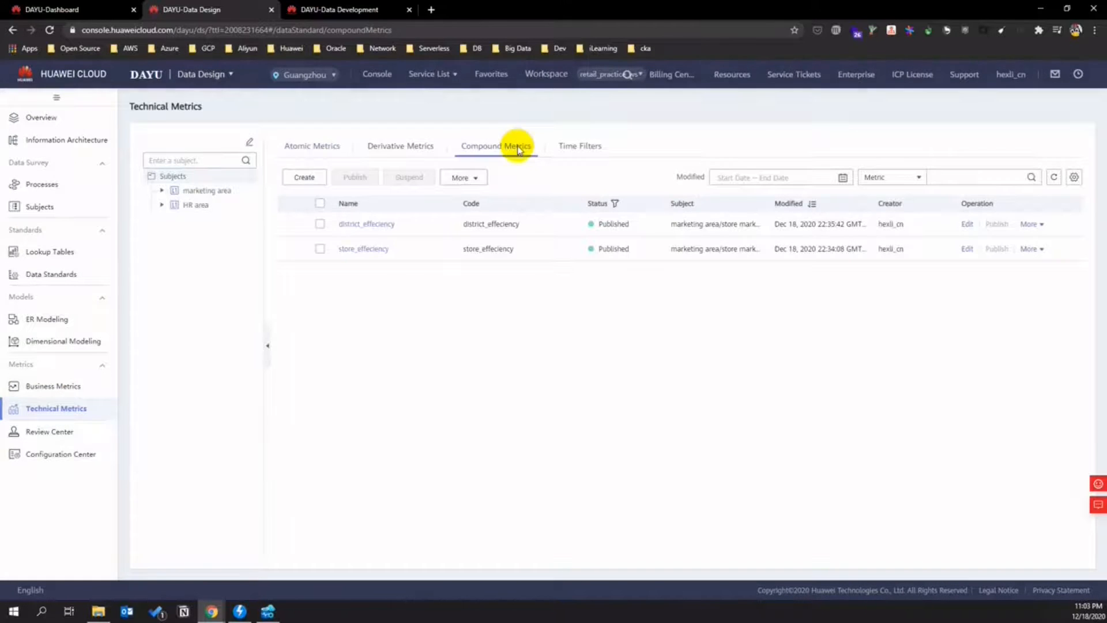
{"action": "left_click", "coordinate": [1027, 223]}
{"action": "left_click", "coordinate": [1032, 280]}
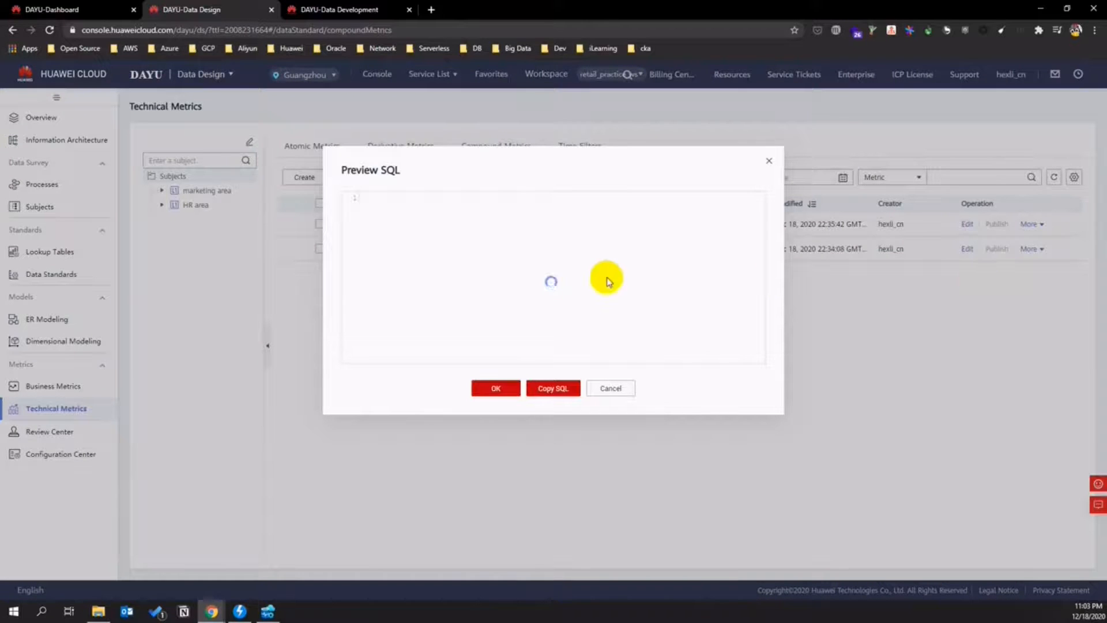
{"action": "scroll", "coordinate": [496, 369], "scroll_direction": "down", "scroll_amount": 3}
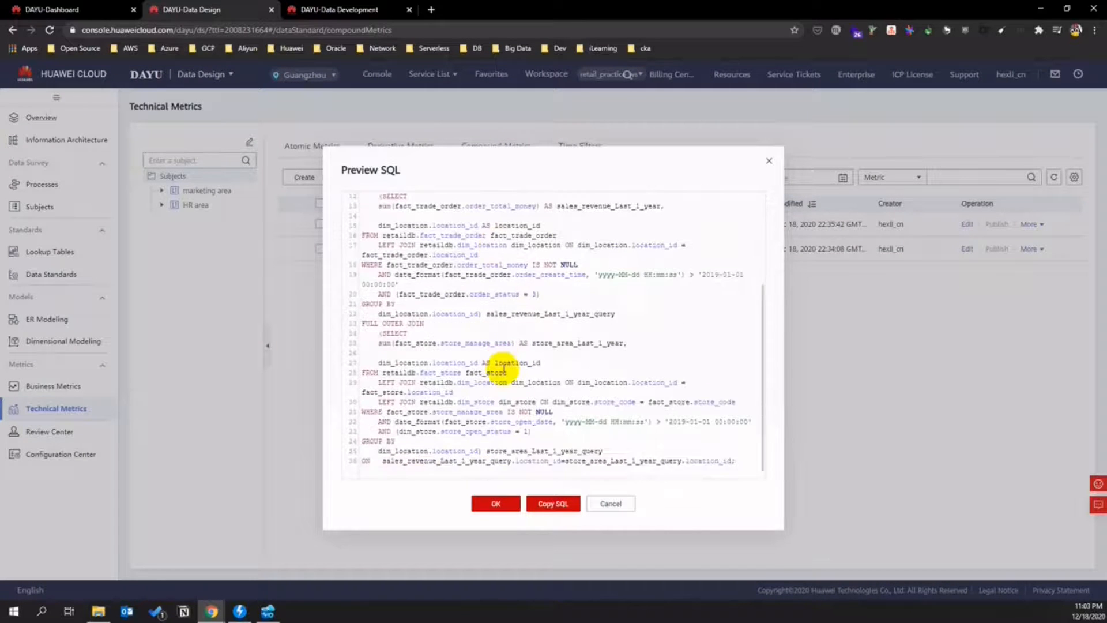
{"action": "scroll", "coordinate": [506, 366], "scroll_direction": "up", "scroll_amount": 3}
{"action": "left_click", "coordinate": [552, 505]}
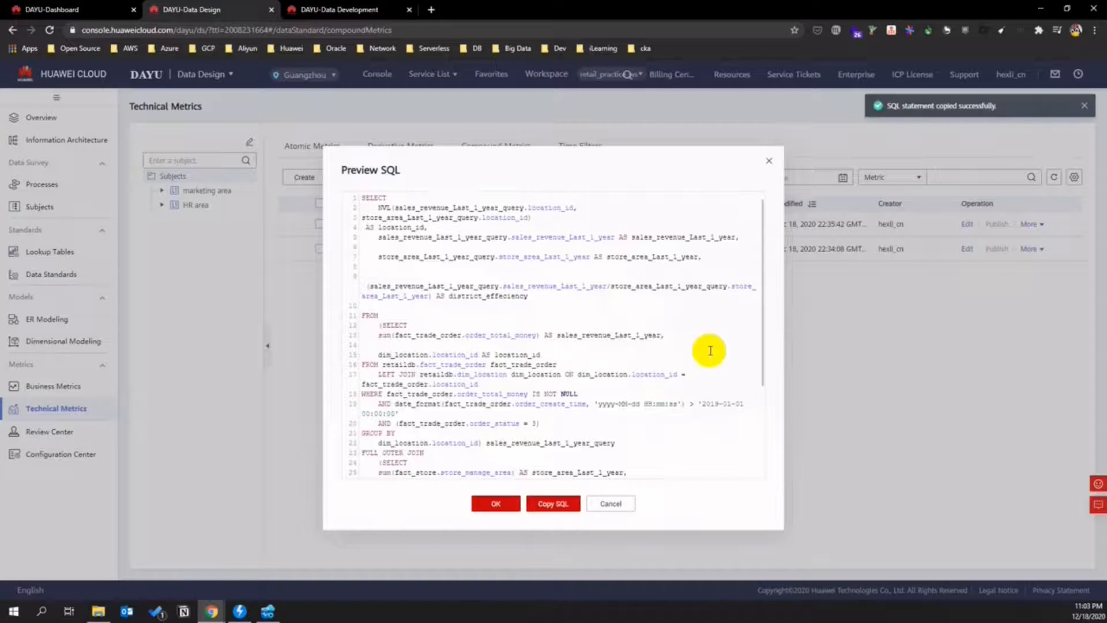
{"action": "left_click", "coordinate": [340, 10]}
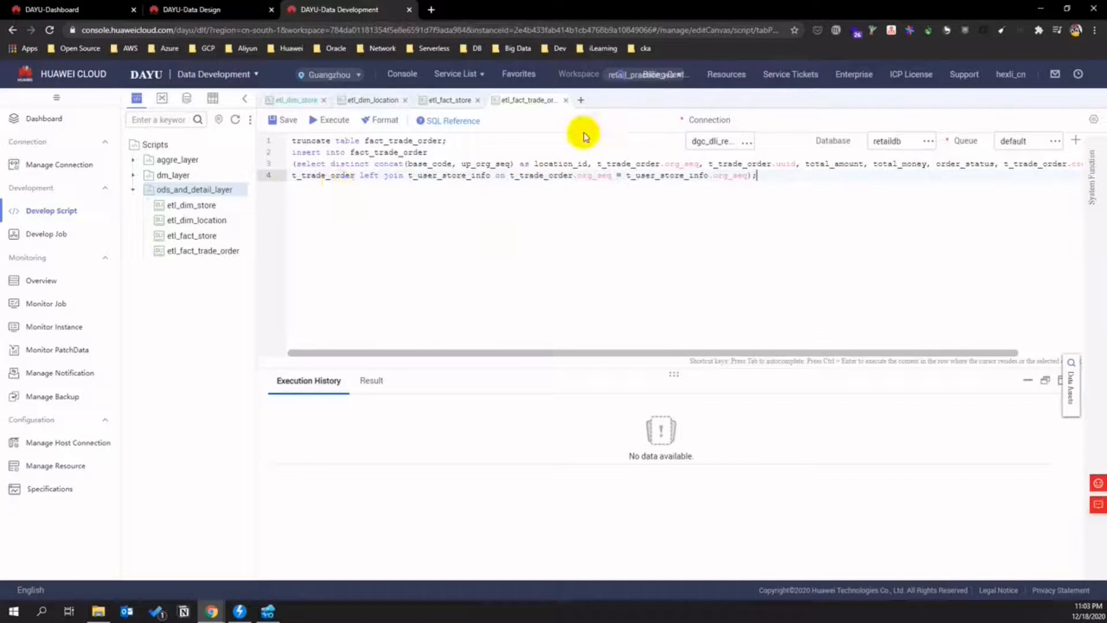
- Paste the district_effeciency SQL into a new aggre_layer DLI script and execute it all
{"action": "right_click", "coordinate": [221, 159]}
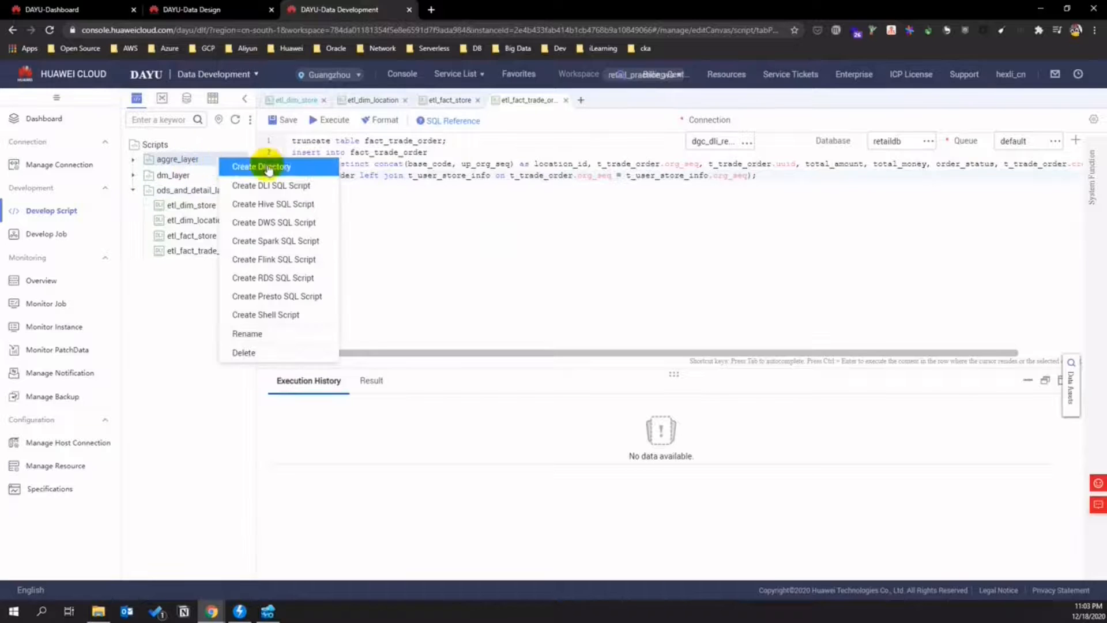
{"action": "left_click", "coordinate": [372, 200]}
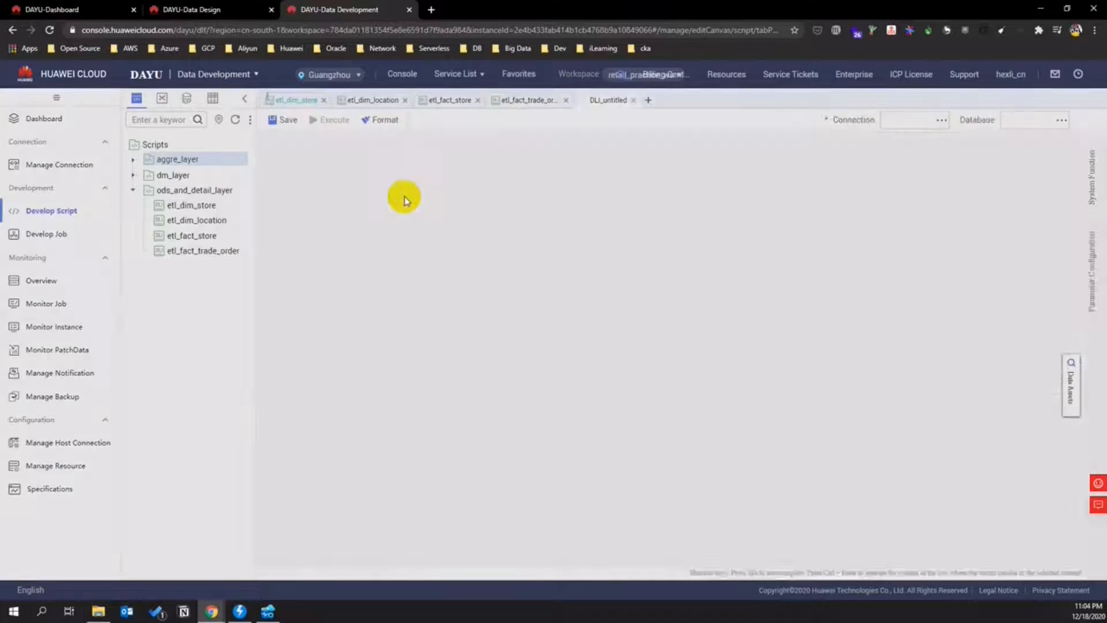
{"action": "key", "text": "ctrl+v"}
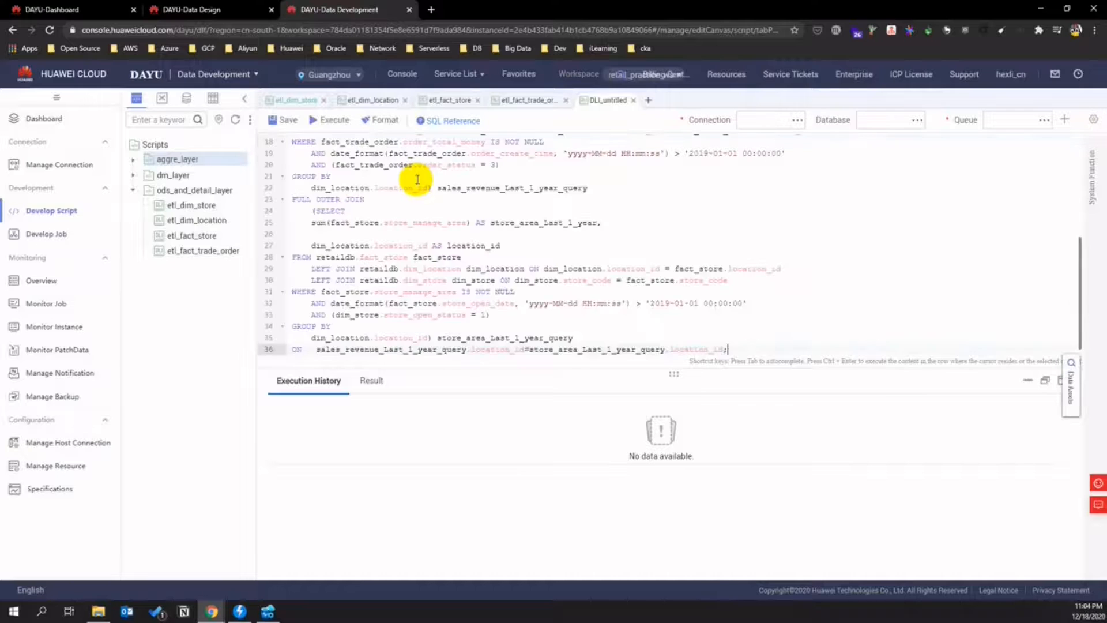
{"action": "key", "text": "ctrl+a"}
{"action": "left_click", "coordinate": [325, 120]}
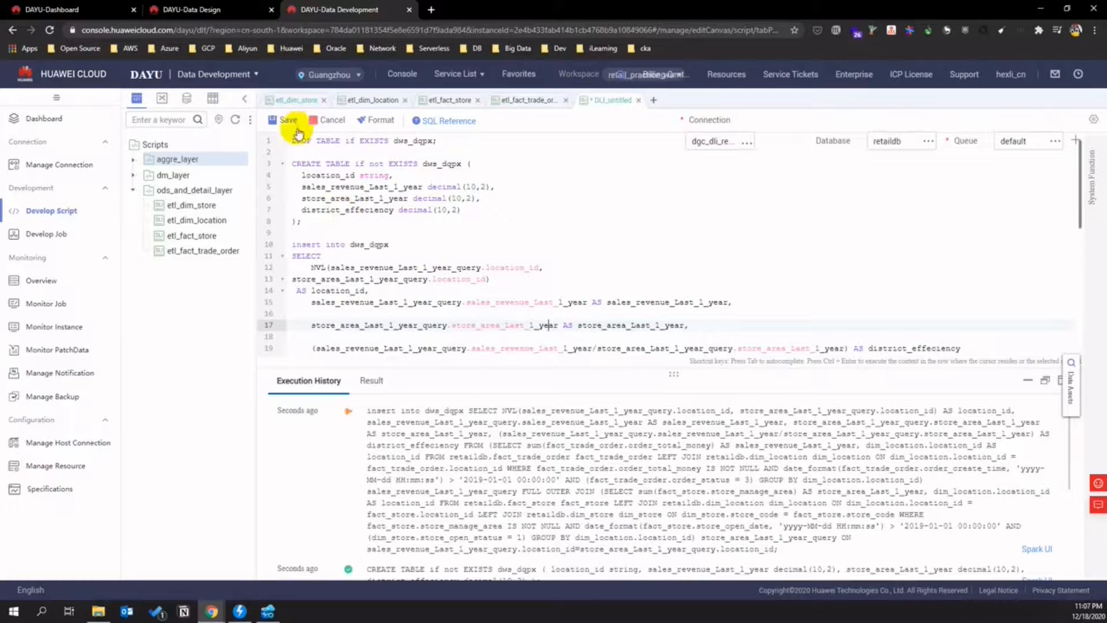
- Save the district-efficiency SQL script as a new script named 'indocator_district…effe'
{"action": "left_click", "coordinate": [297, 127]}
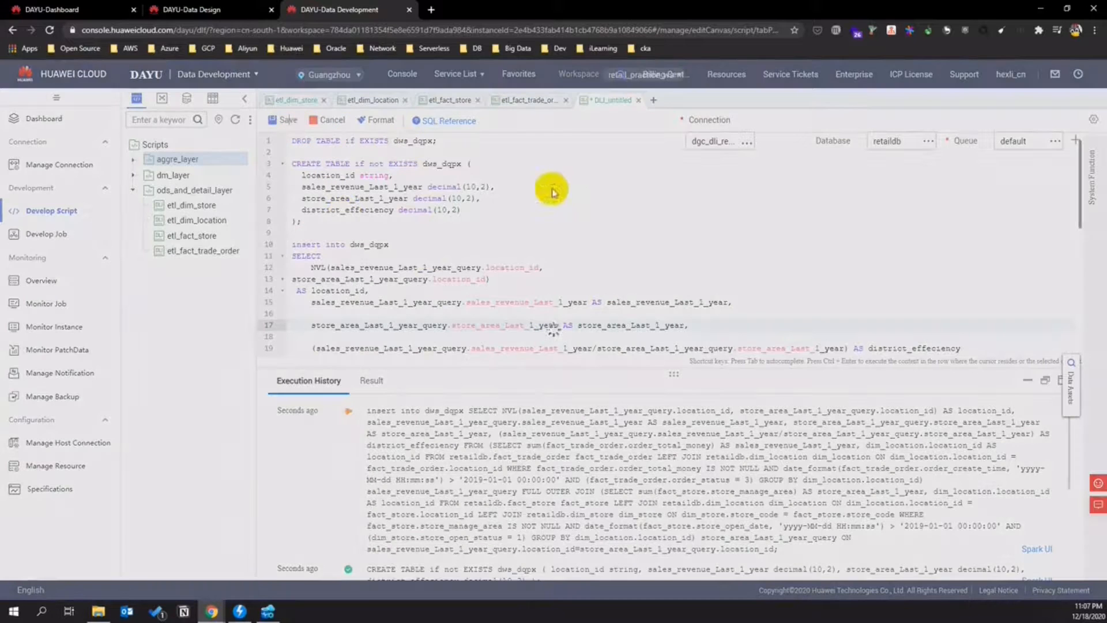
{"action": "left_click", "coordinate": [510, 174]}
{"action": "type", "text": "indo"}
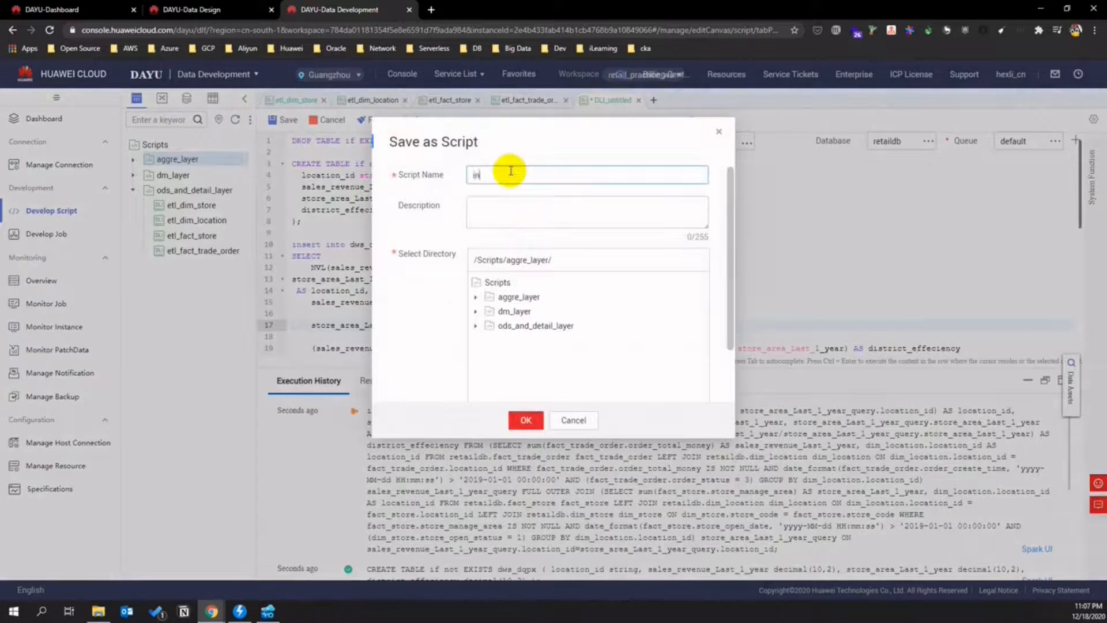
{"action": "type", "text": "cator_district_"}
{"action": "key", "text": "BackSpace"}
{"action": "type", "text": "effe"}
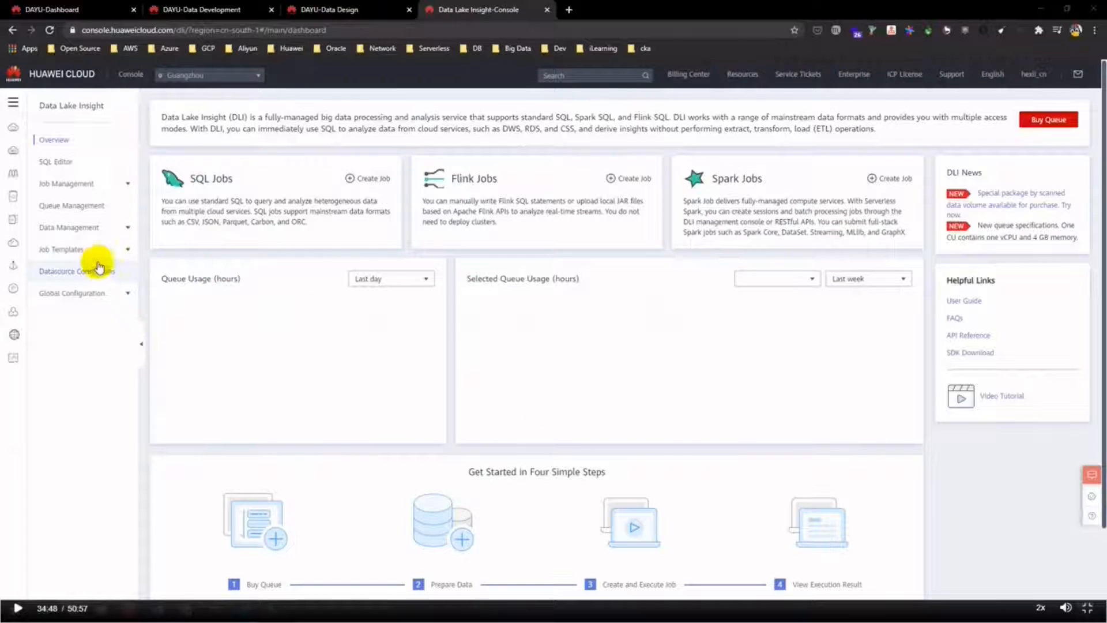
- Start a new basic datasource connection in Data Lake Insight named dws_retail
{"action": "left_click", "coordinate": [99, 267]}
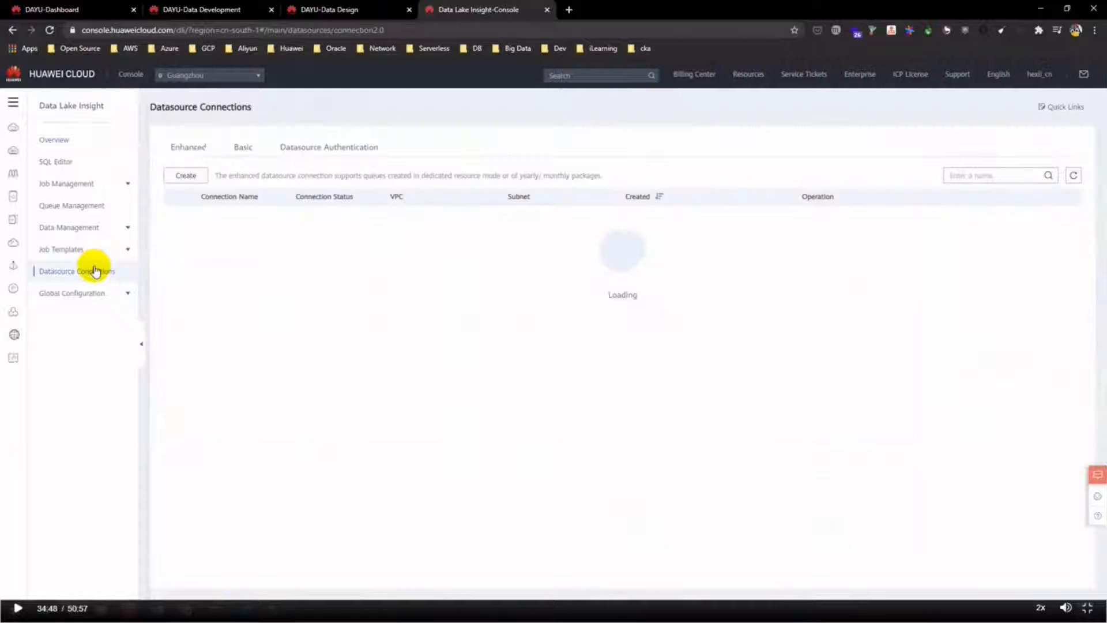
{"action": "left_click", "coordinate": [250, 194]}
{"action": "left_click", "coordinate": [196, 213]}
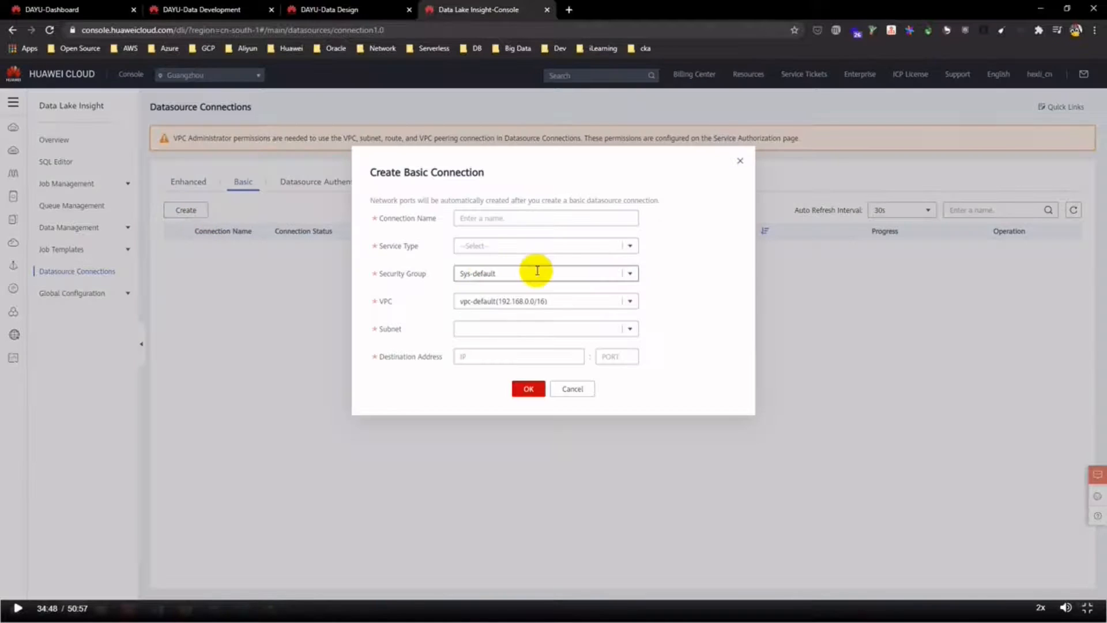
{"action": "left_click", "coordinate": [476, 218]}
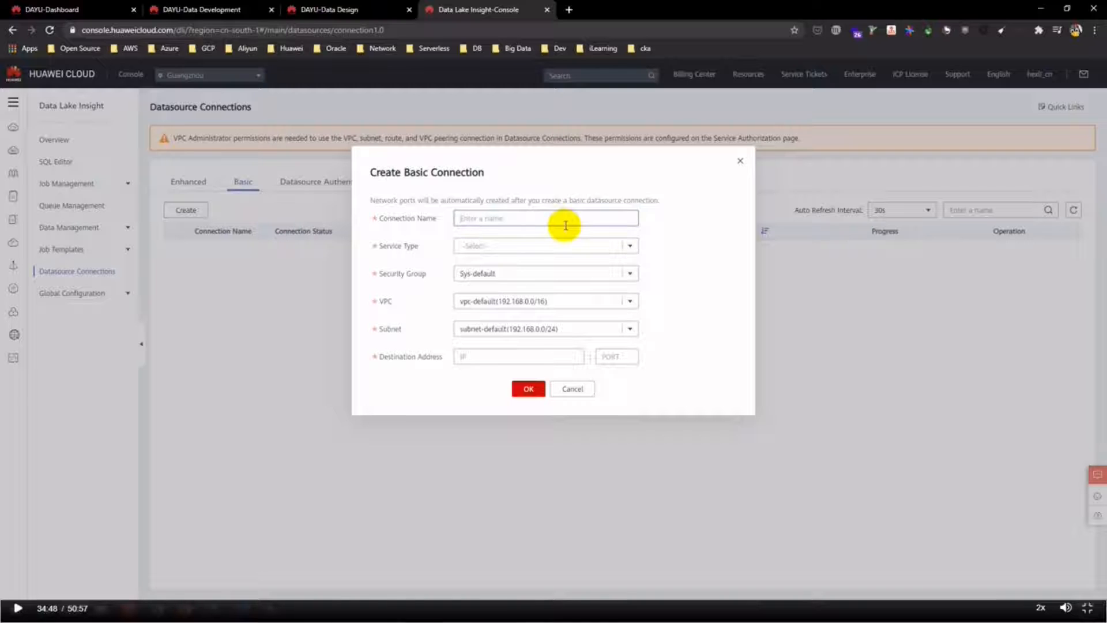
{"action": "type", "text": "dws_retail"}
- Set the connection's service type to DWS and security group to dws-dws-smartcampus-8000
{"action": "left_click", "coordinate": [629, 246]}
{"action": "left_click", "coordinate": [533, 265]}
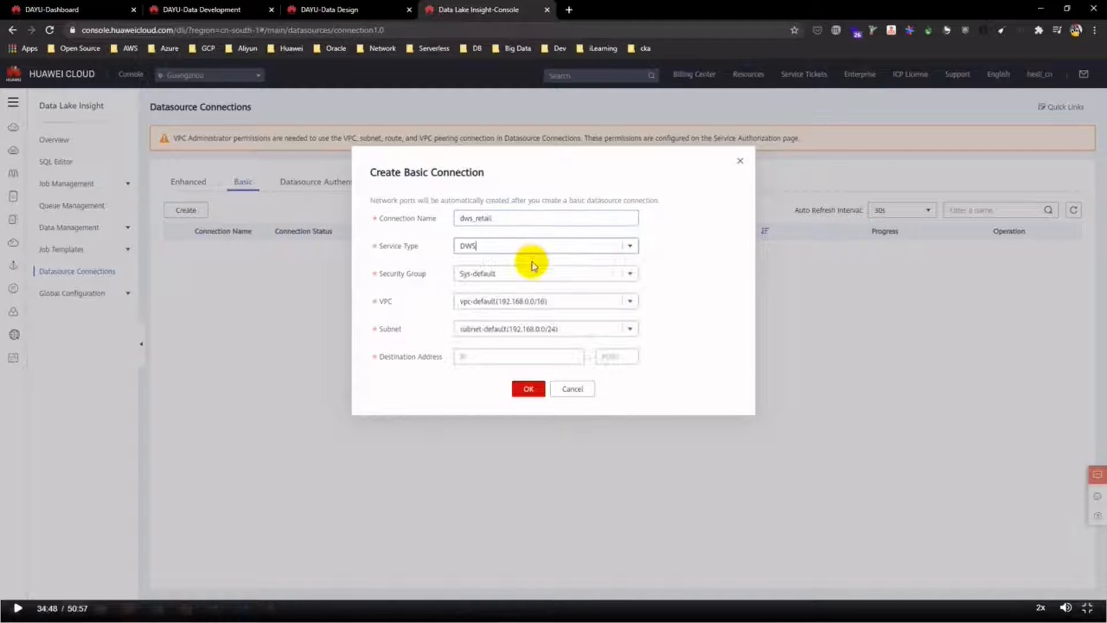
{"action": "left_click", "coordinate": [628, 274]}
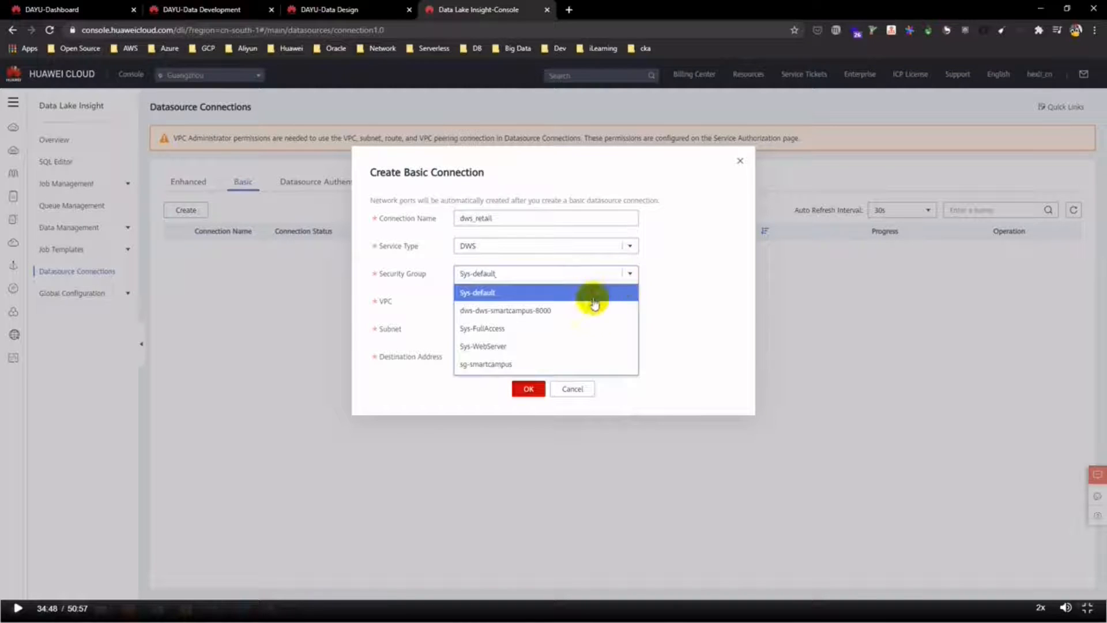
{"action": "left_click", "coordinate": [564, 312]}
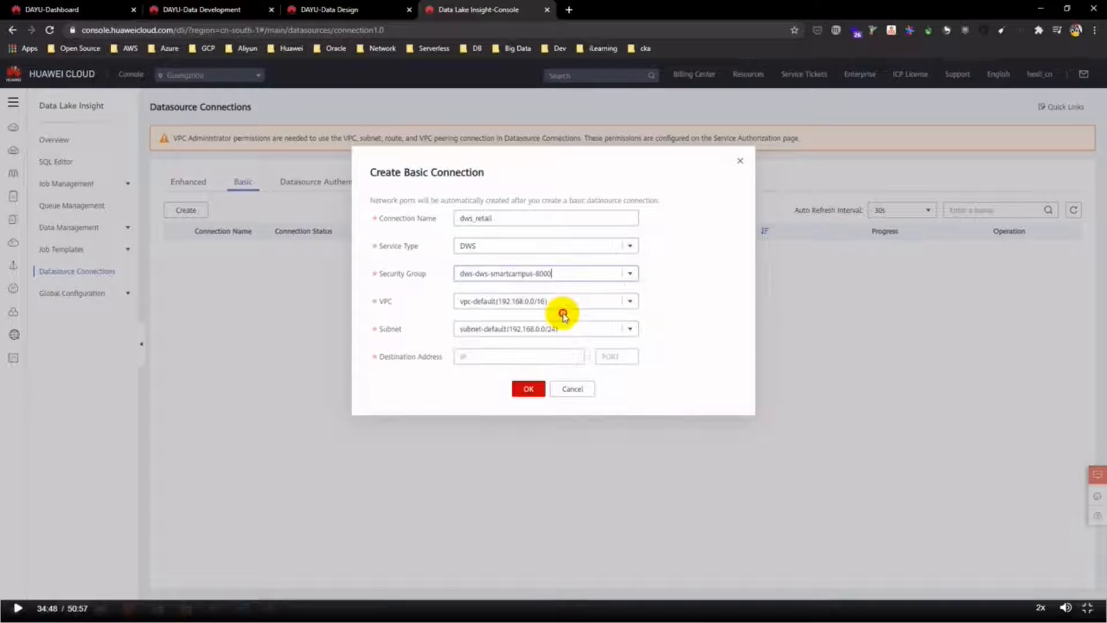
- Load huaweicloud.com in a new browser tab
{"action": "left_click", "coordinate": [573, 9]}
{"action": "type", "text": "hua"}
{"action": "key", "text": "Return"}
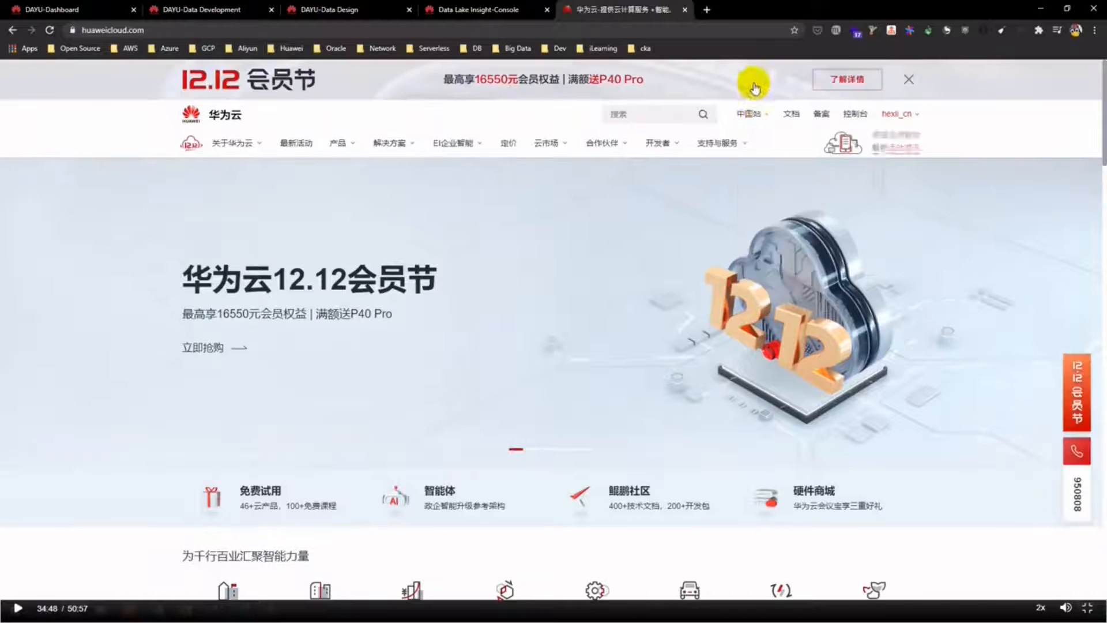
- Switch the Huawei Cloud site to English and go to the console
{"action": "mouse_move", "coordinate": [752, 114]}
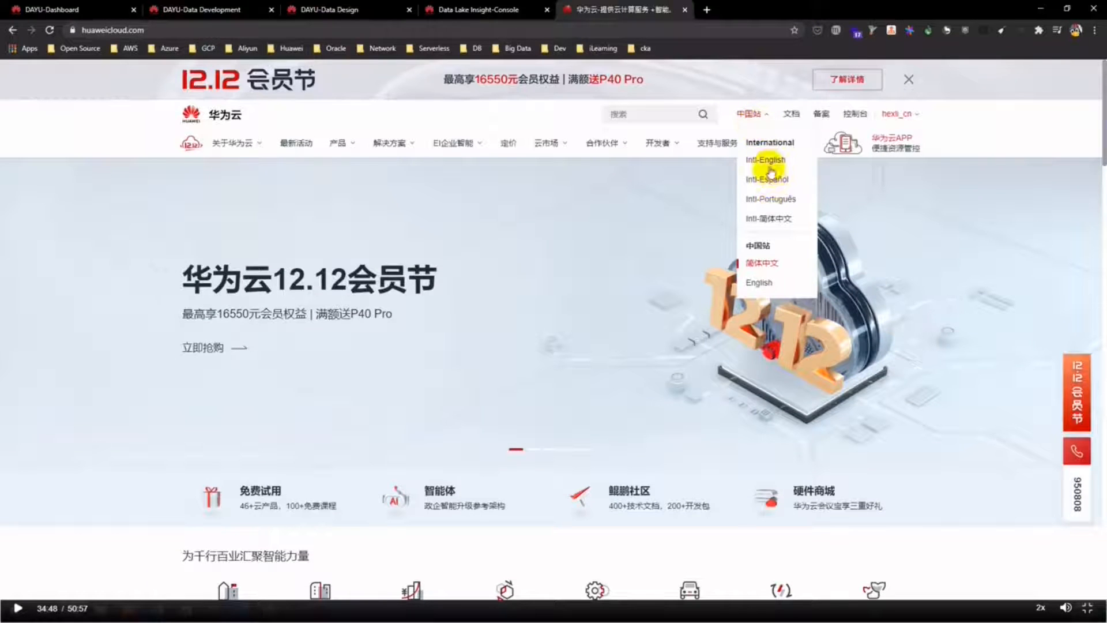
{"action": "left_click", "coordinate": [760, 281]}
{"action": "left_click", "coordinate": [866, 71]}
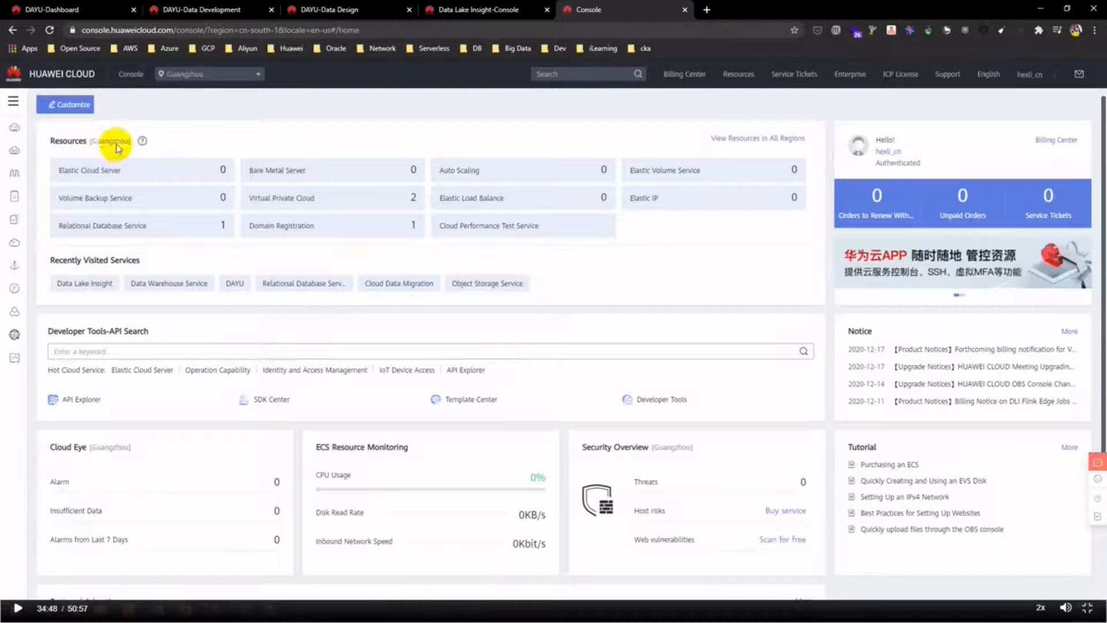
- Open Data Warehouse Service from the full service list
{"action": "left_click", "coordinate": [14, 102]}
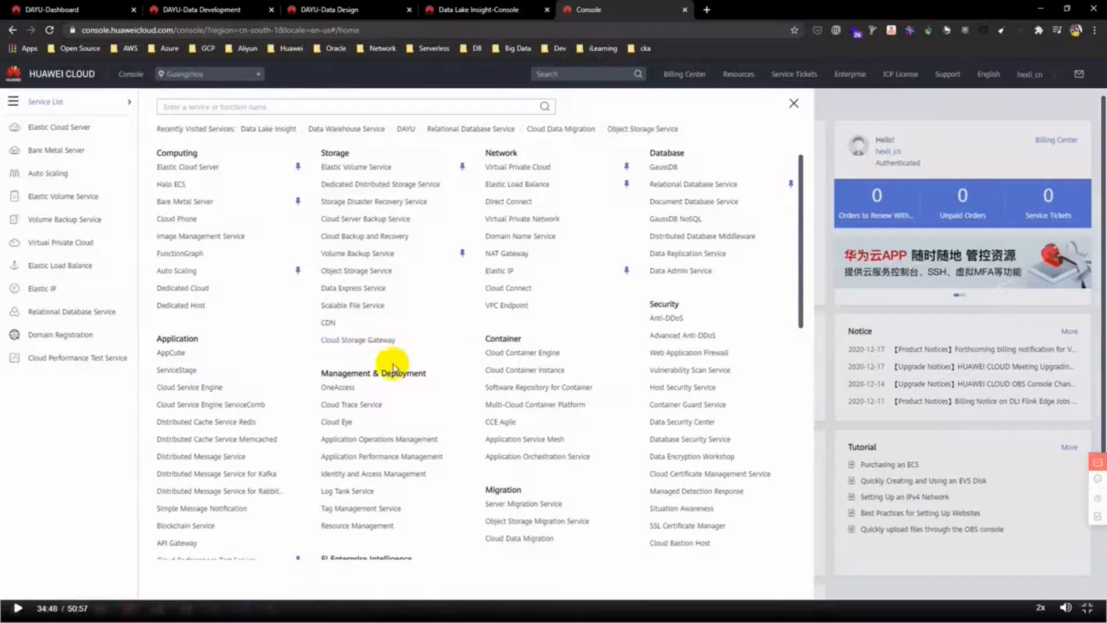
{"action": "scroll", "coordinate": [393, 367], "scroll_direction": "down", "scroll_amount": 5}
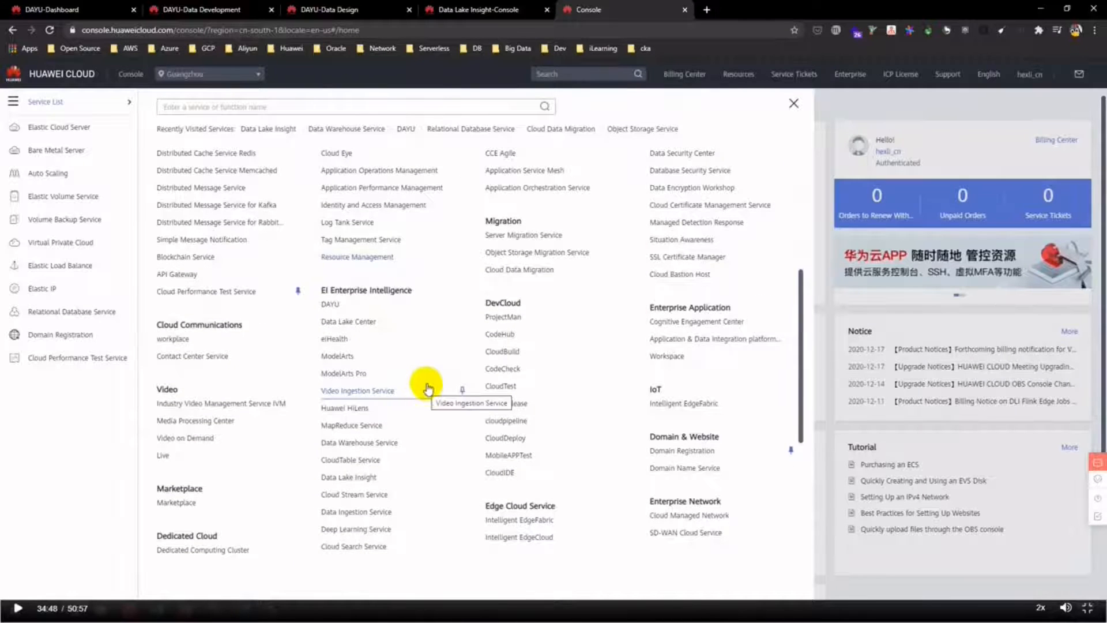
{"action": "scroll", "coordinate": [420, 386], "scroll_direction": "down", "scroll_amount": 1}
{"action": "left_click", "coordinate": [396, 367]}
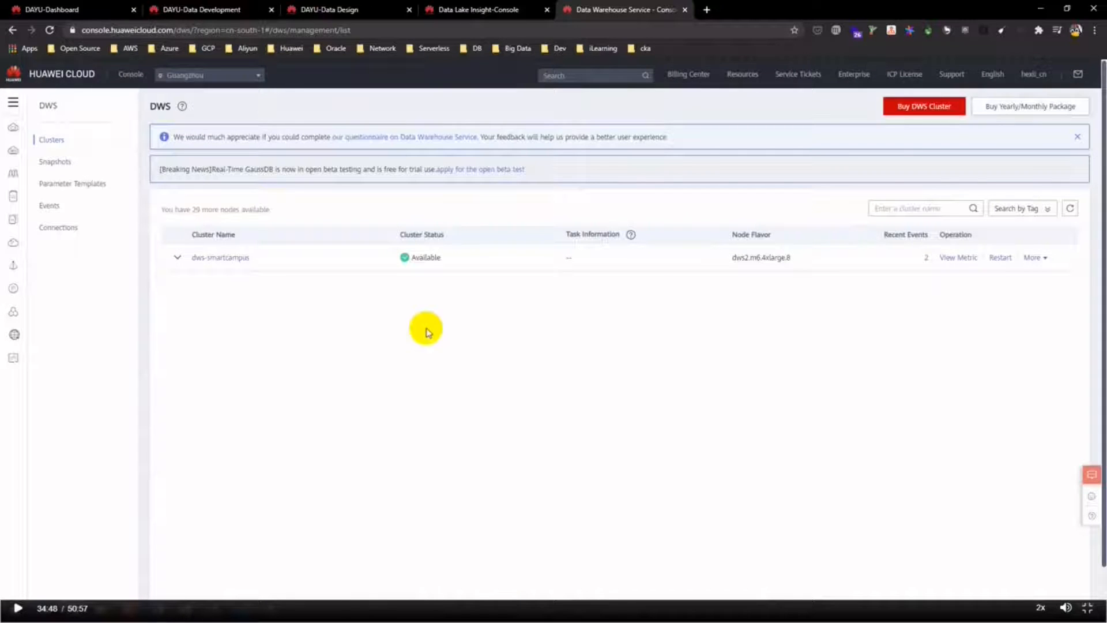
- Set the dws_retail connection's VPC to vpc-smartcampus with subnet subnet-smartcampus
{"action": "left_click", "coordinate": [177, 258]}
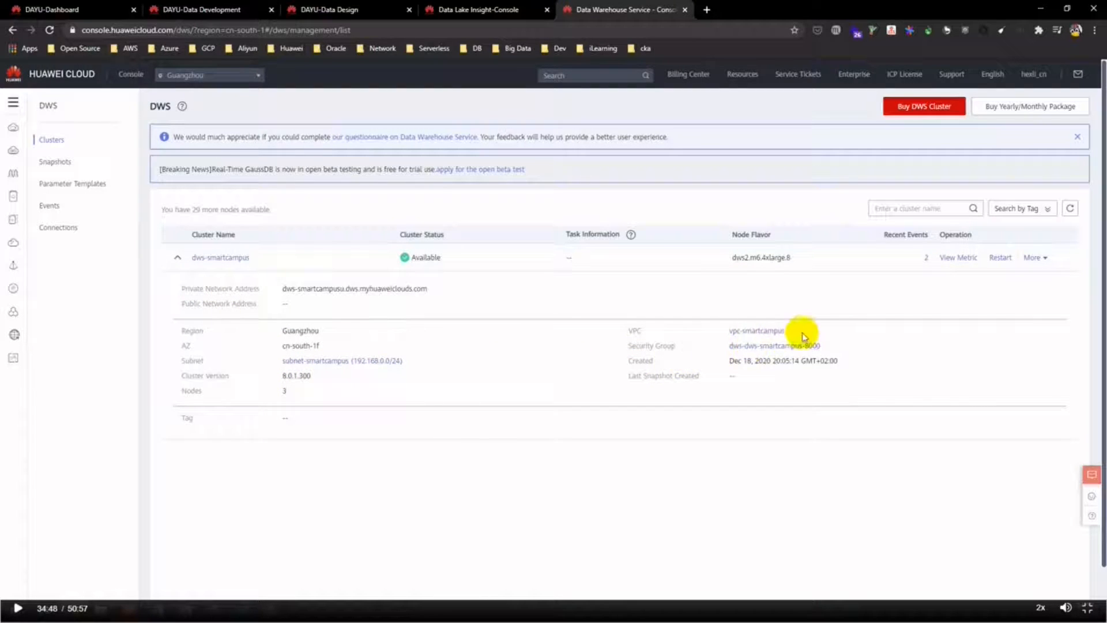
{"action": "left_click", "coordinate": [457, 9]}
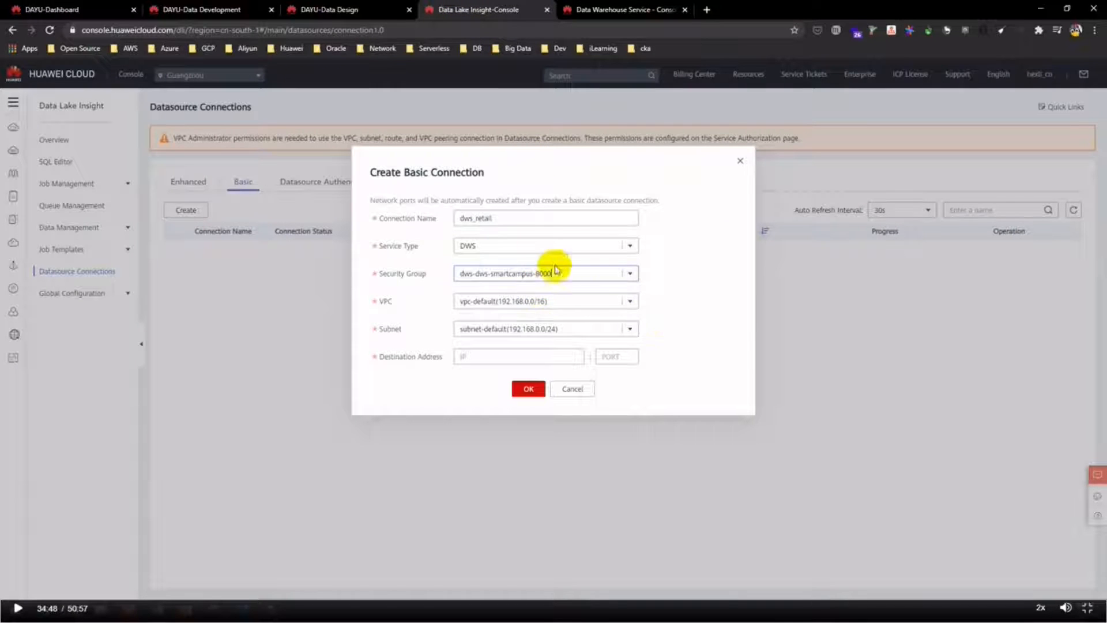
{"action": "left_click", "coordinate": [633, 301]}
{"action": "left_click", "coordinate": [554, 337]}
{"action": "left_click", "coordinate": [630, 329]}
{"action": "left_click", "coordinate": [633, 348]}
- Copy the dws-smartcampus cluster's private network IP addresses from its detail page
{"action": "left_click", "coordinate": [590, 6]}
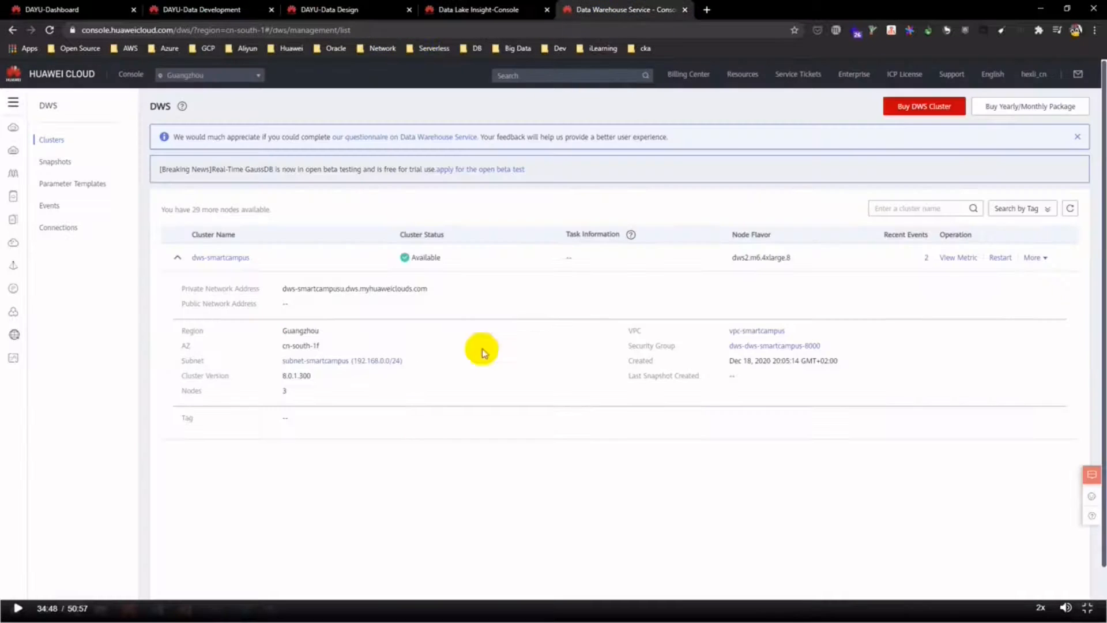
{"action": "left_click", "coordinate": [239, 263]}
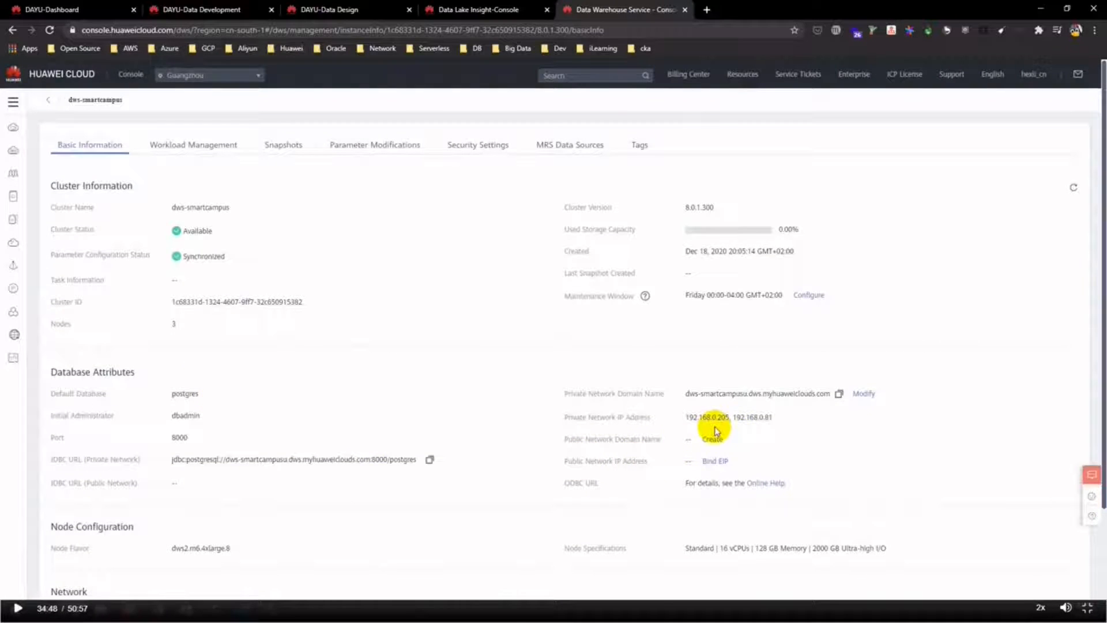
{"action": "left_click_drag", "start_coordinate": [685, 416], "coordinate": [777, 417]}
{"action": "key", "text": "ctrl+c"}
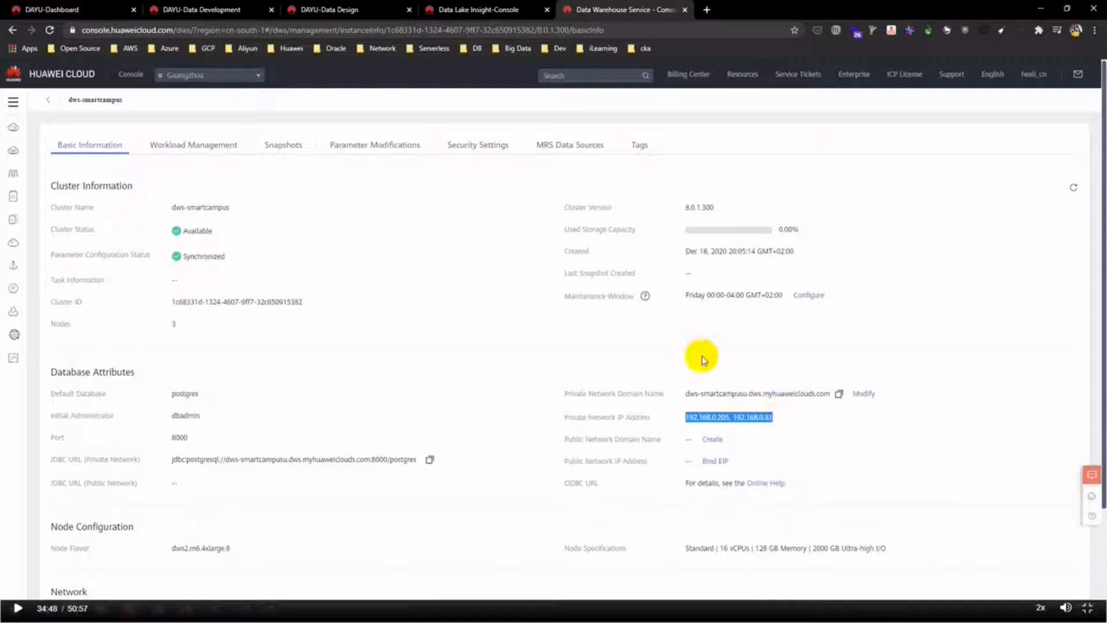
{"action": "left_click", "coordinate": [487, 9]}
- Paste the cluster IPs as destination address and enter port 8000
{"action": "left_click", "coordinate": [507, 356]}
{"action": "key", "text": "ctrl+v"}
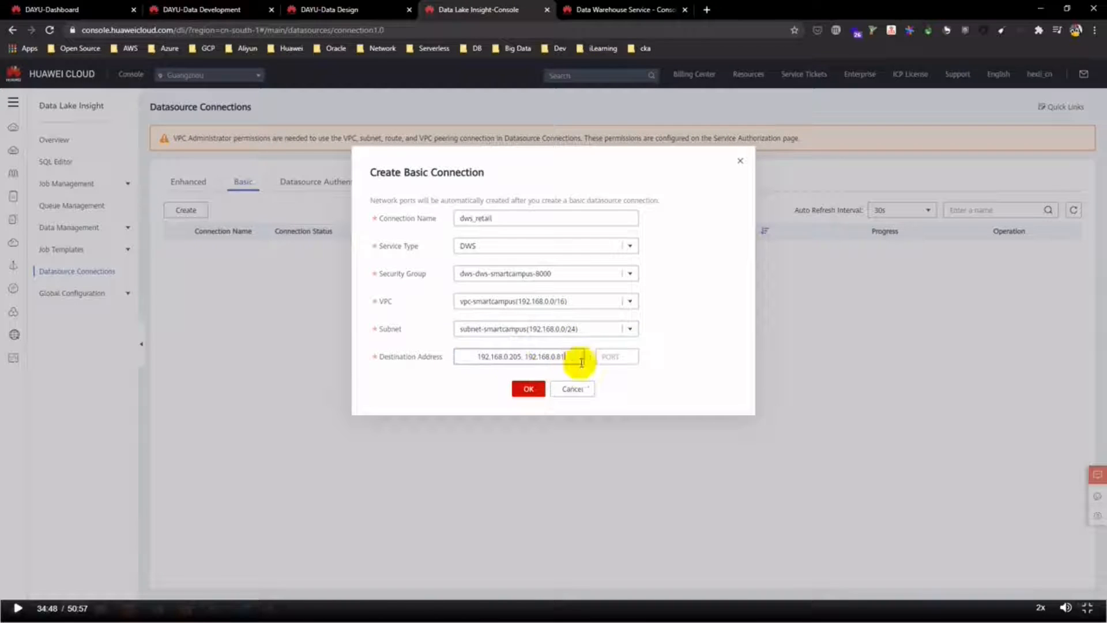
{"action": "left_click_drag", "start_coordinate": [473, 356], "coordinate": [449, 359]}
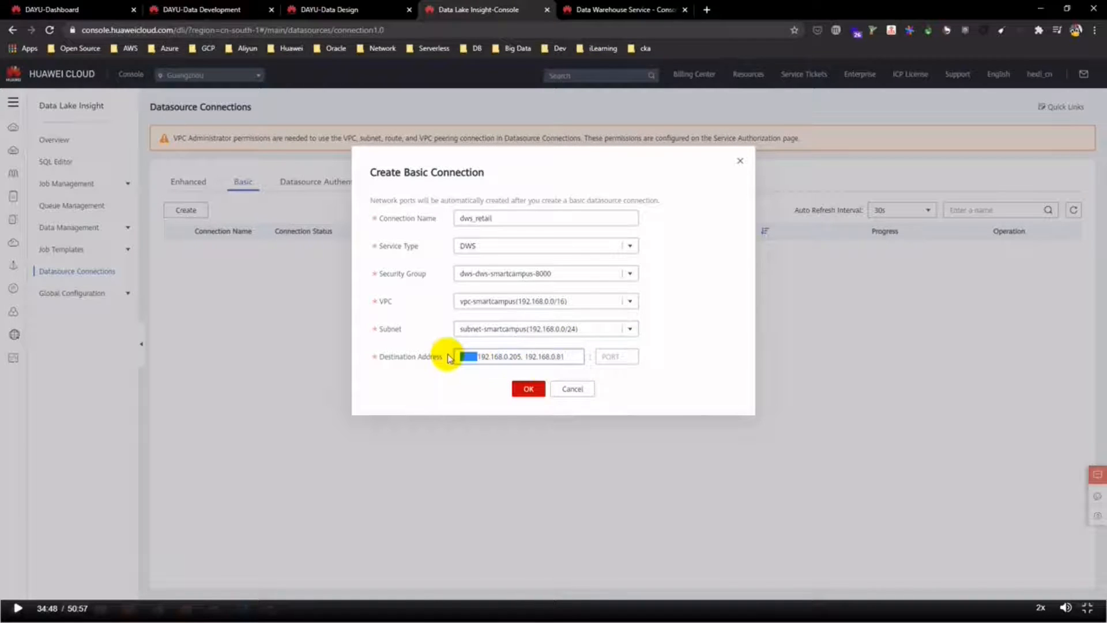
{"action": "left_click", "coordinate": [613, 355]}
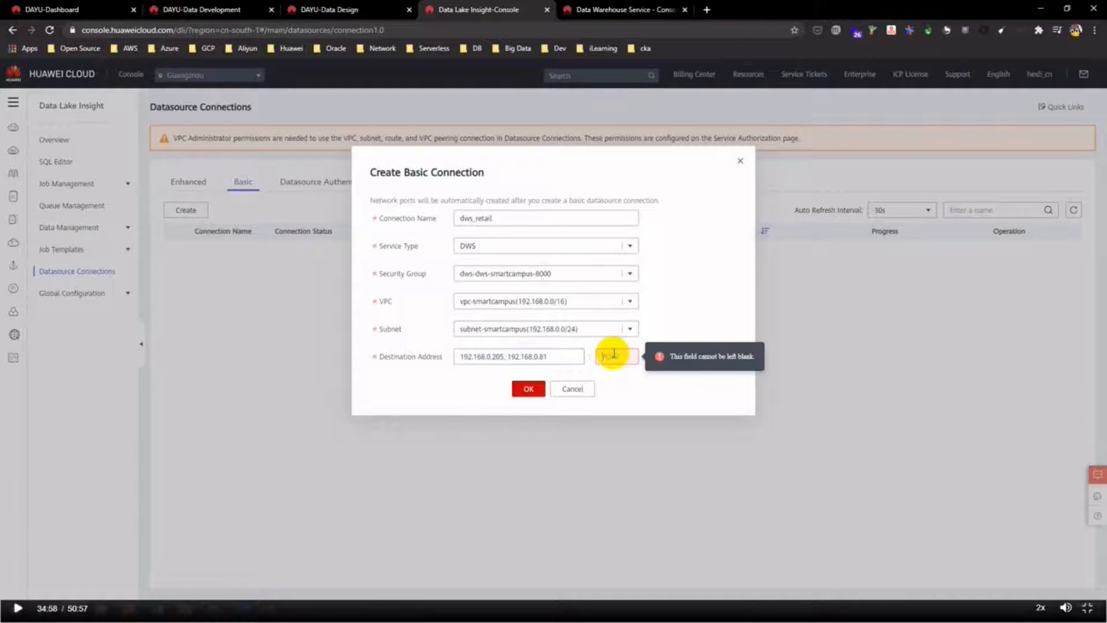
{"action": "type", "text": "8000"}
- Remove 192.168.0.81, create the connection, and confirm dws_retail is Active
{"action": "left_click", "coordinate": [520, 356]}
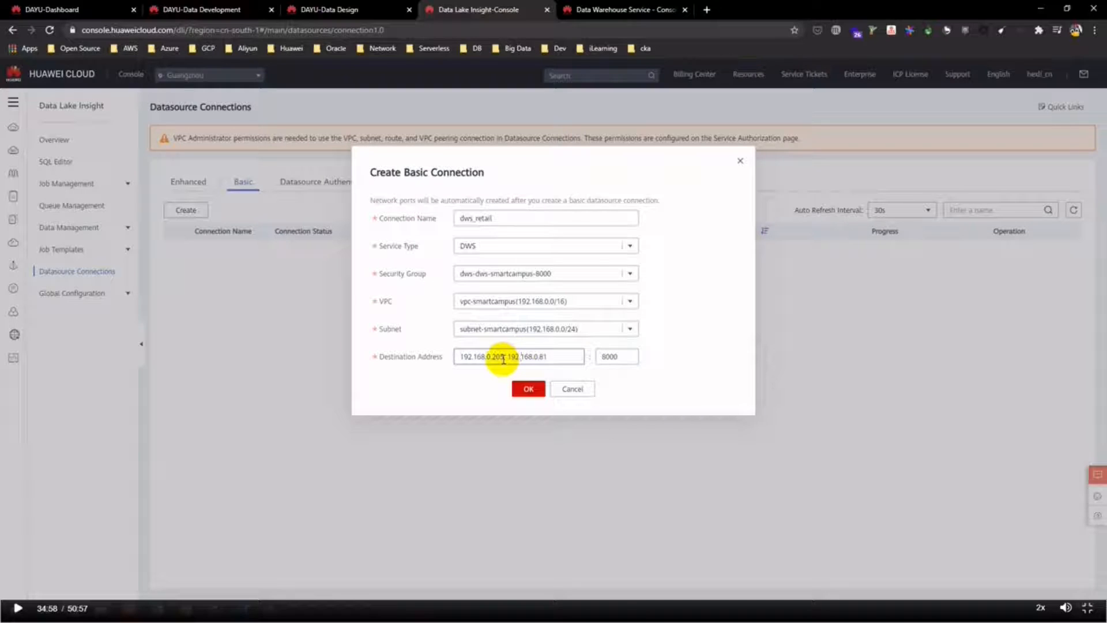
{"action": "left_click_drag", "start_coordinate": [507, 357], "coordinate": [558, 360]}
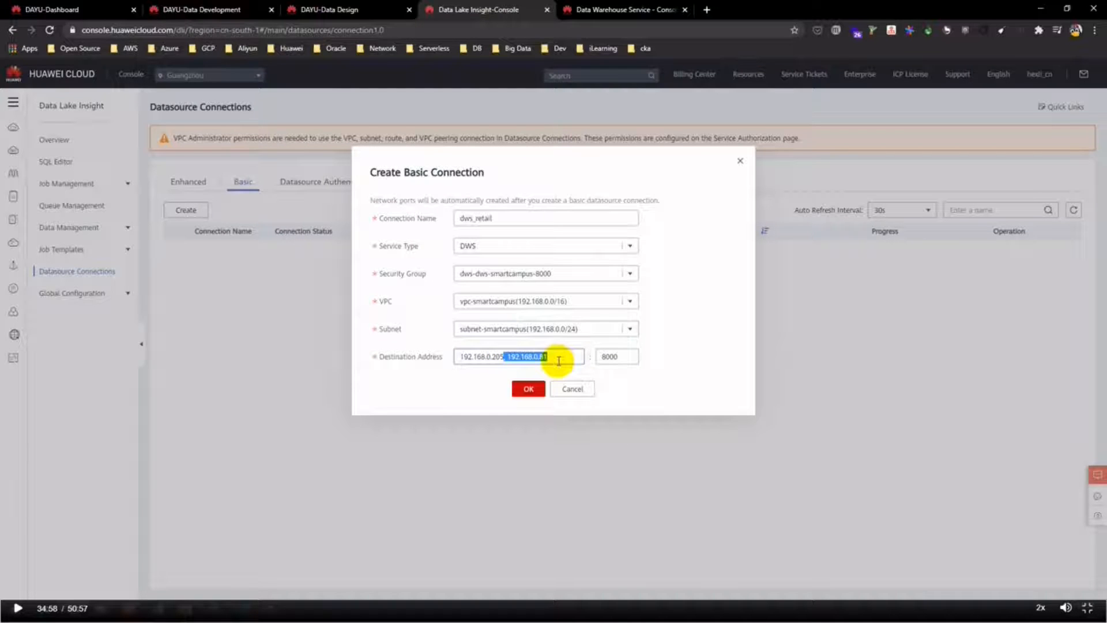
{"action": "key", "text": "BackSpace"}
{"action": "left_click", "coordinate": [528, 388]}
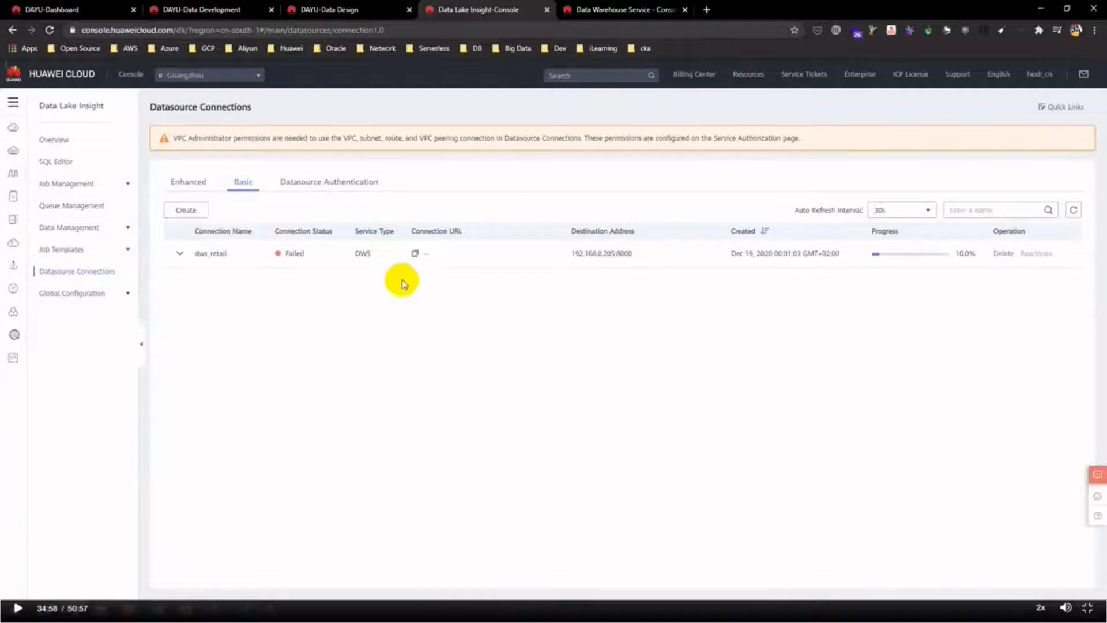
{"action": "left_click", "coordinate": [179, 254]}
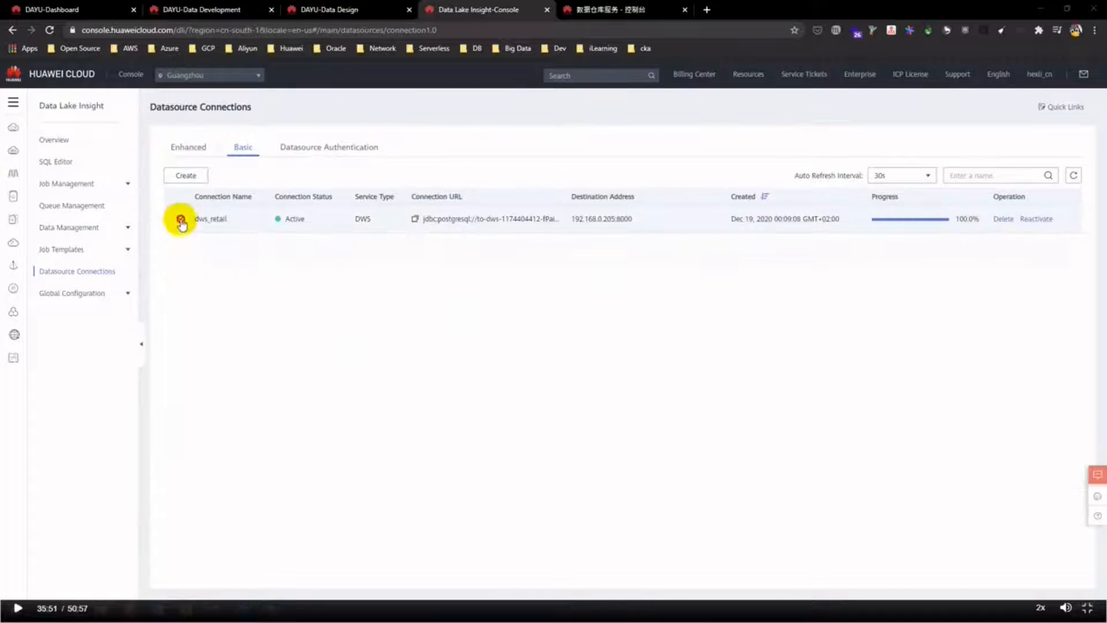
{"action": "left_click", "coordinate": [179, 218]}
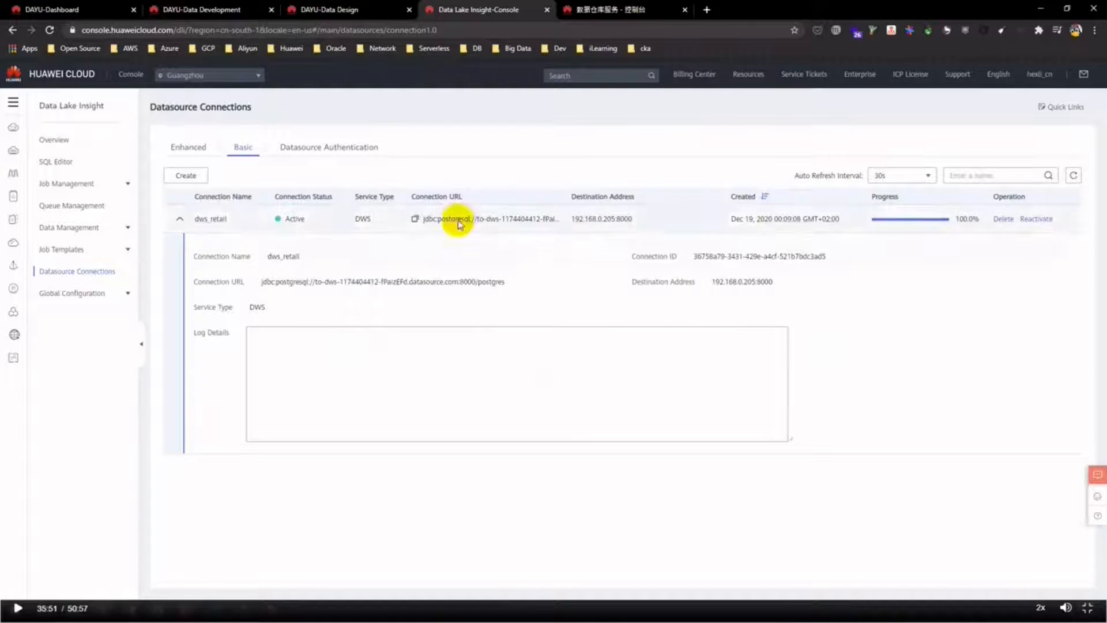
- Create Password-type authentication retail_auth with username dbadmin and the admin password
{"action": "left_click", "coordinate": [330, 148]}
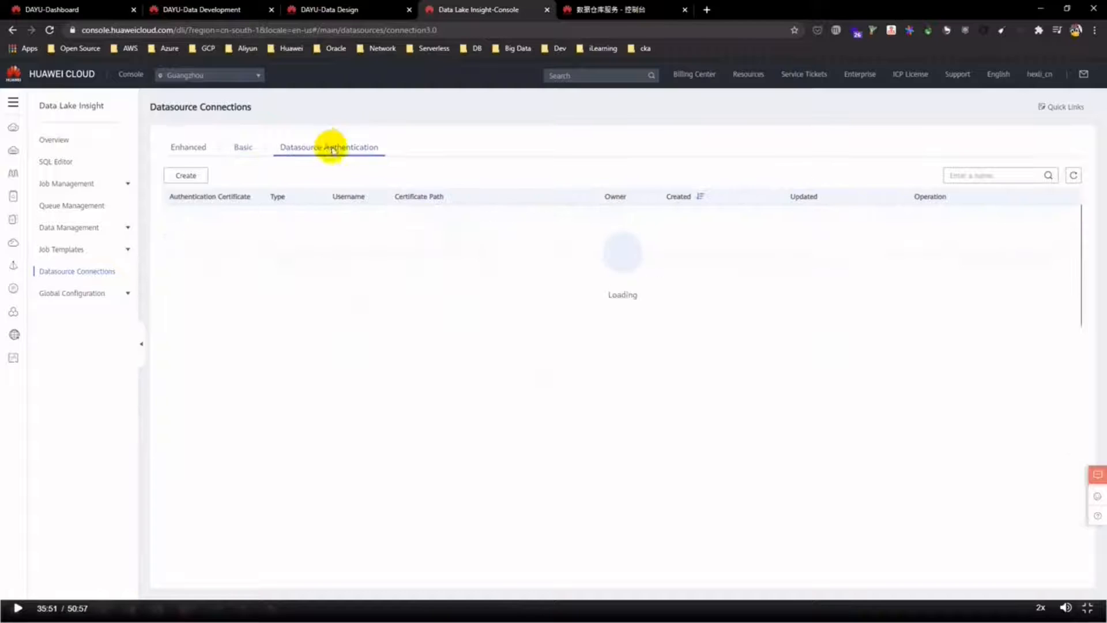
{"action": "left_click", "coordinate": [184, 176]}
{"action": "left_click", "coordinate": [493, 207]}
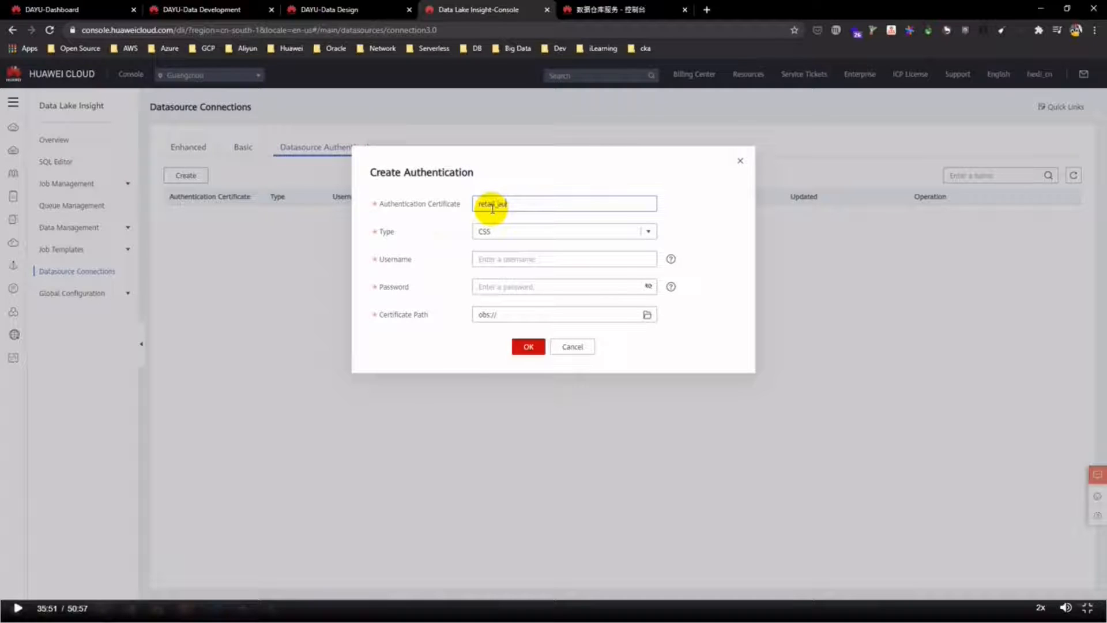
{"action": "left_click", "coordinate": [647, 230]}
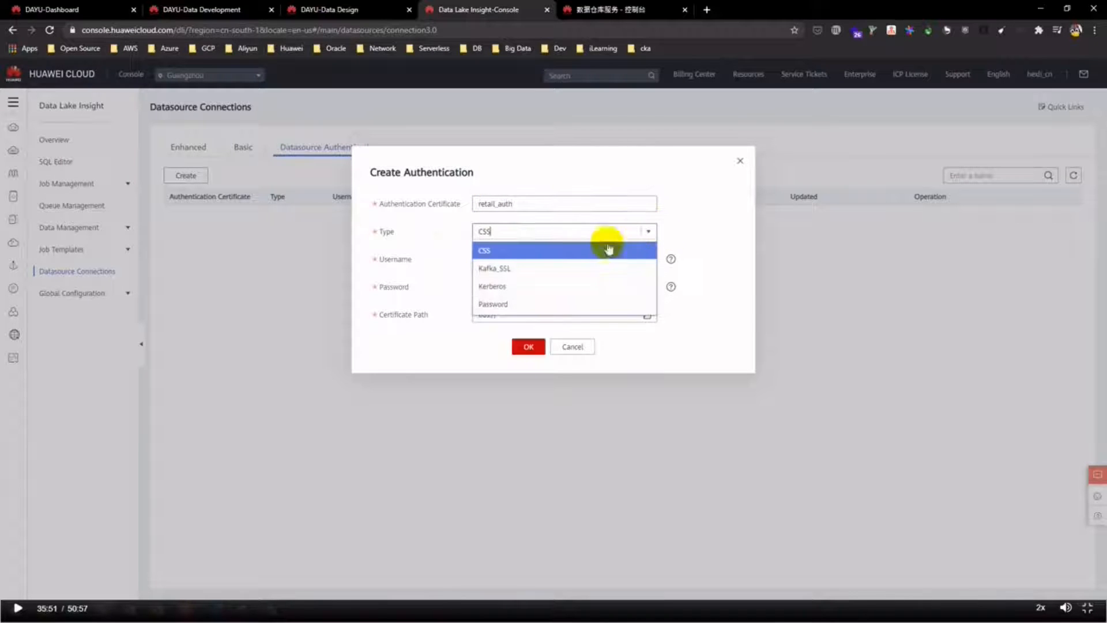
{"action": "left_click", "coordinate": [500, 302]}
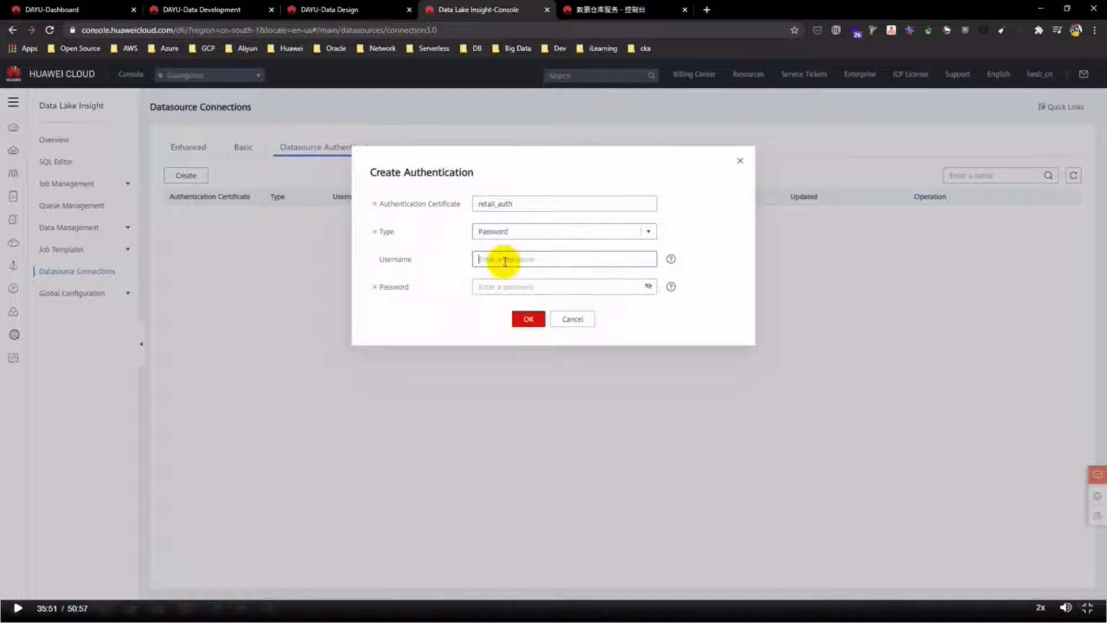
{"action": "left_click", "coordinate": [582, 259]}
{"action": "type", "text": "dbadmin"}
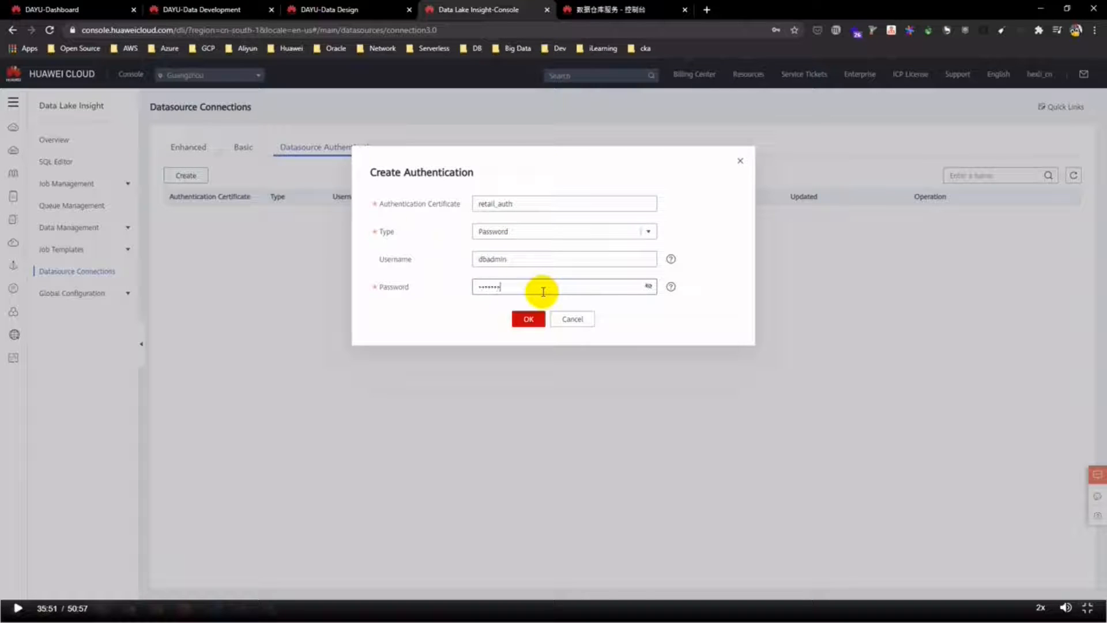
{"action": "left_click", "coordinate": [537, 319]}
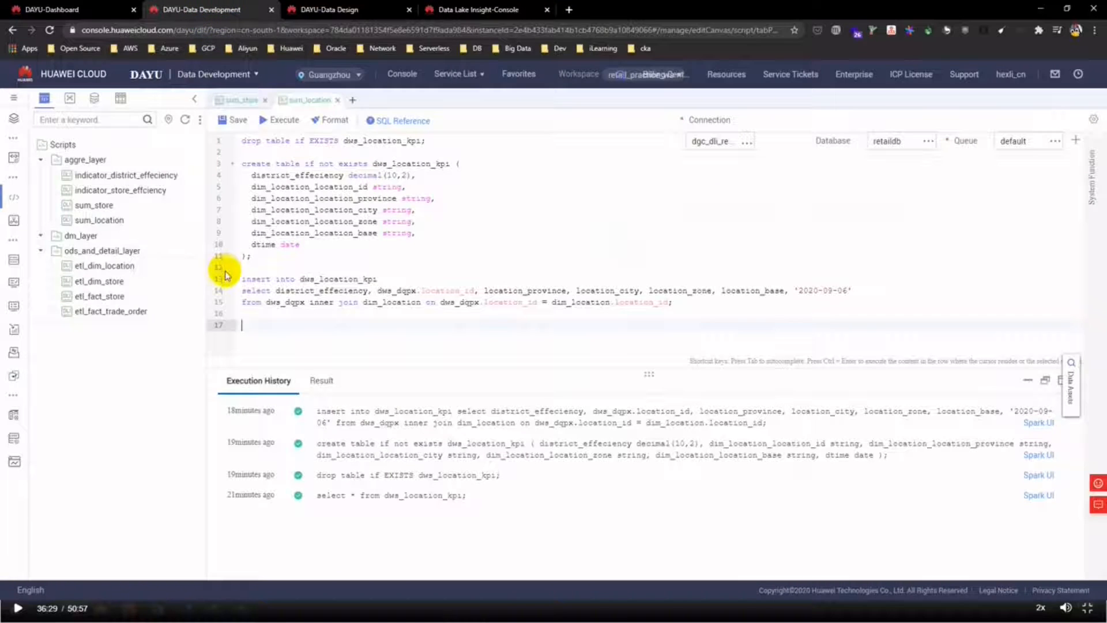
- Create a DWS SQL script in dm_layer on the dgc_dws connection and postgres database, beginning 'create database'
{"action": "right_click", "coordinate": [81, 237]}
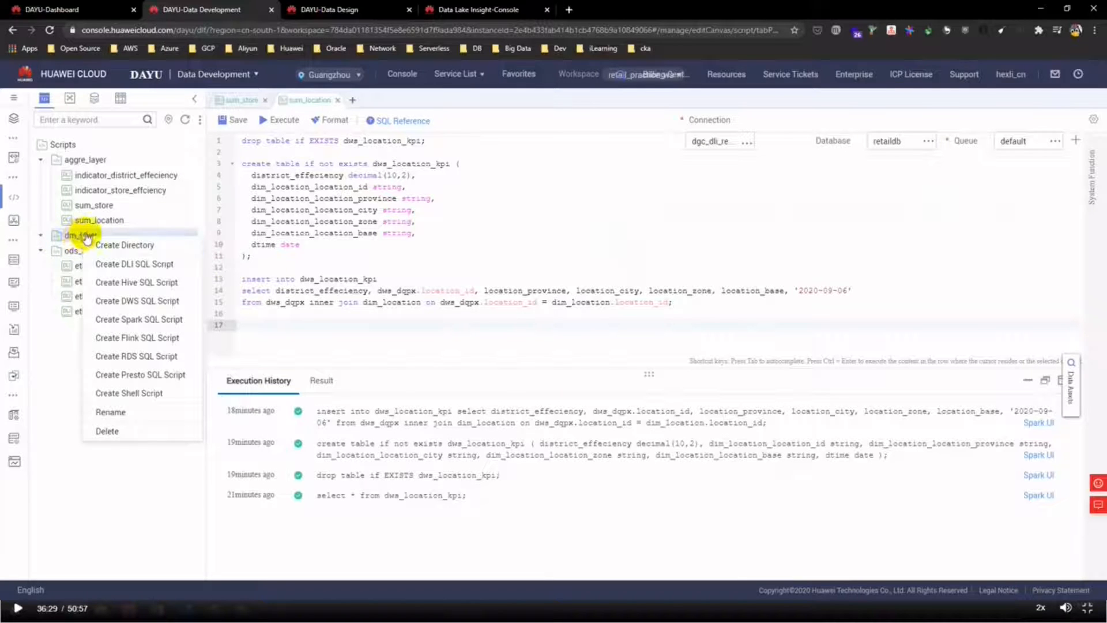
{"action": "left_click", "coordinate": [152, 305]}
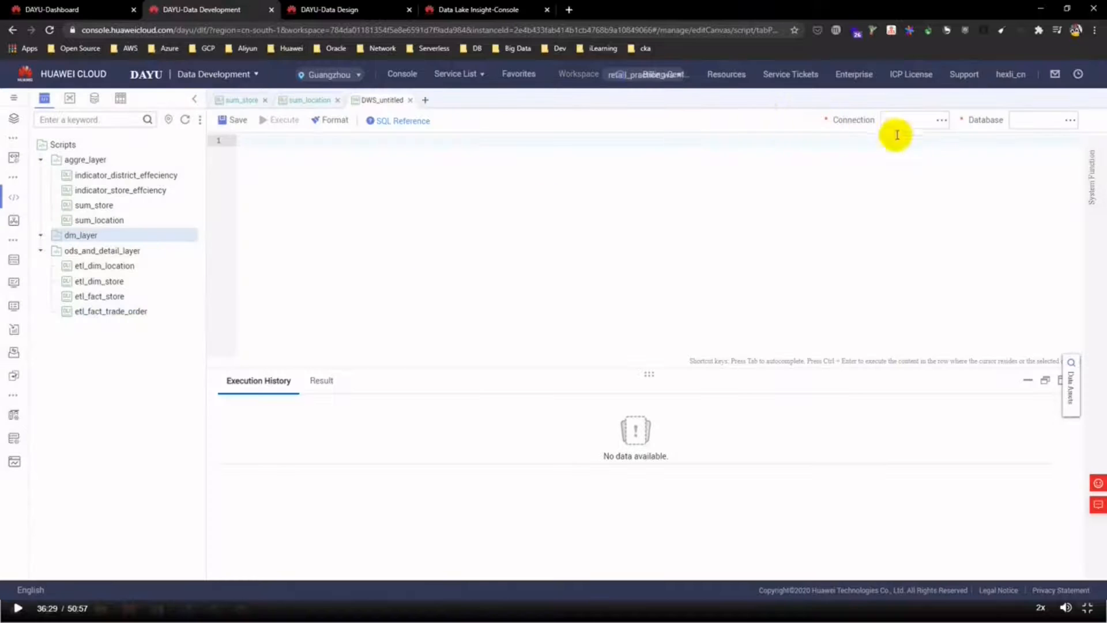
{"action": "left_click", "coordinate": [937, 121]}
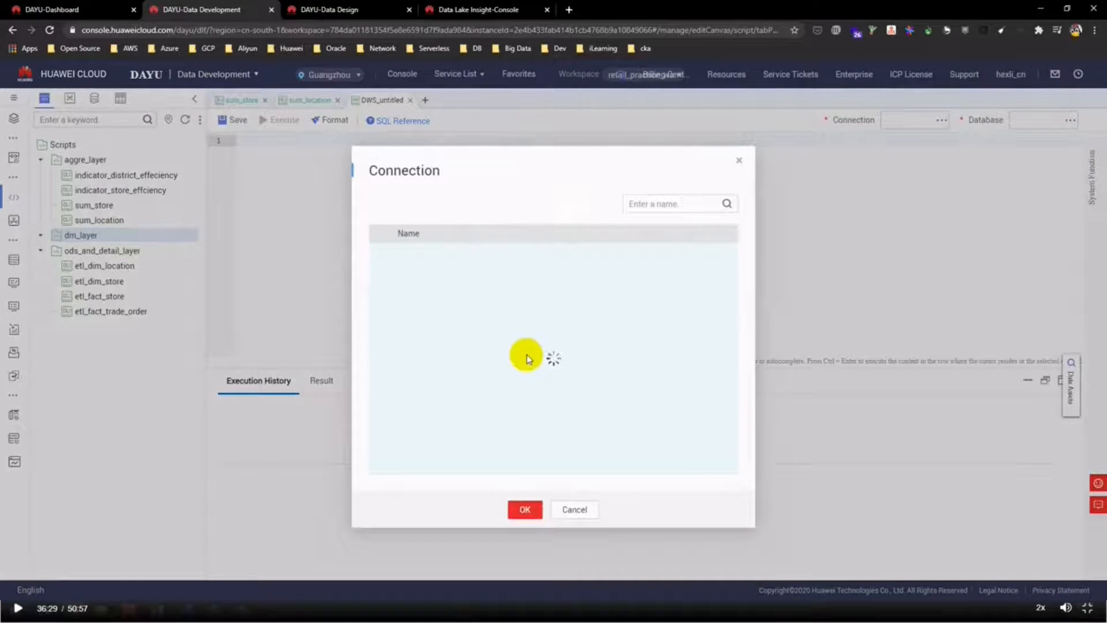
{"action": "left_click", "coordinate": [524, 302]}
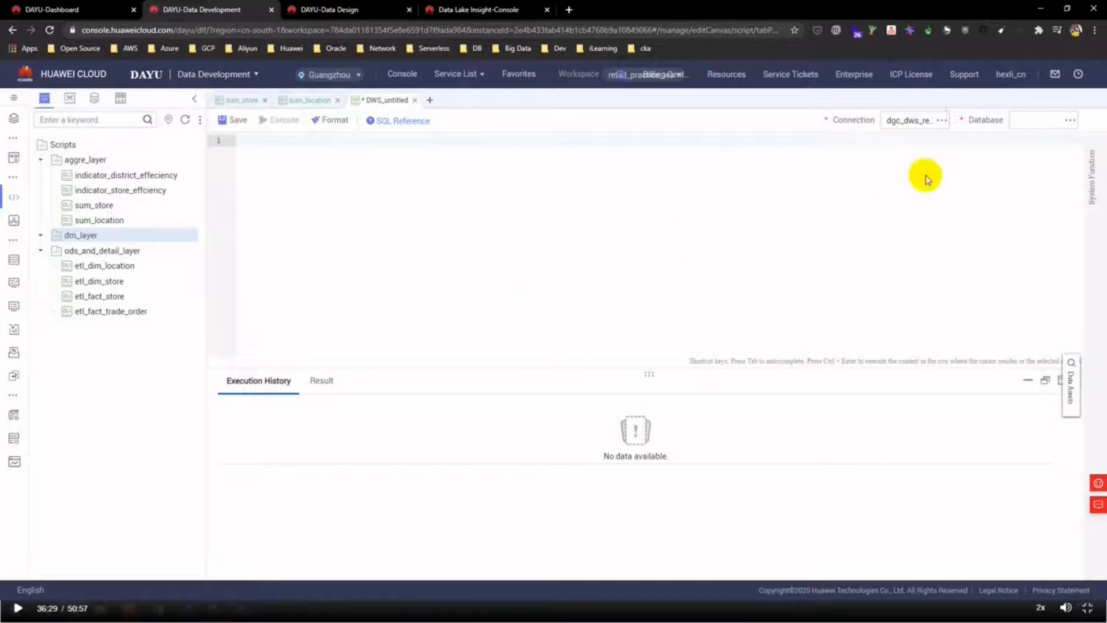
{"action": "left_click", "coordinate": [1068, 121]}
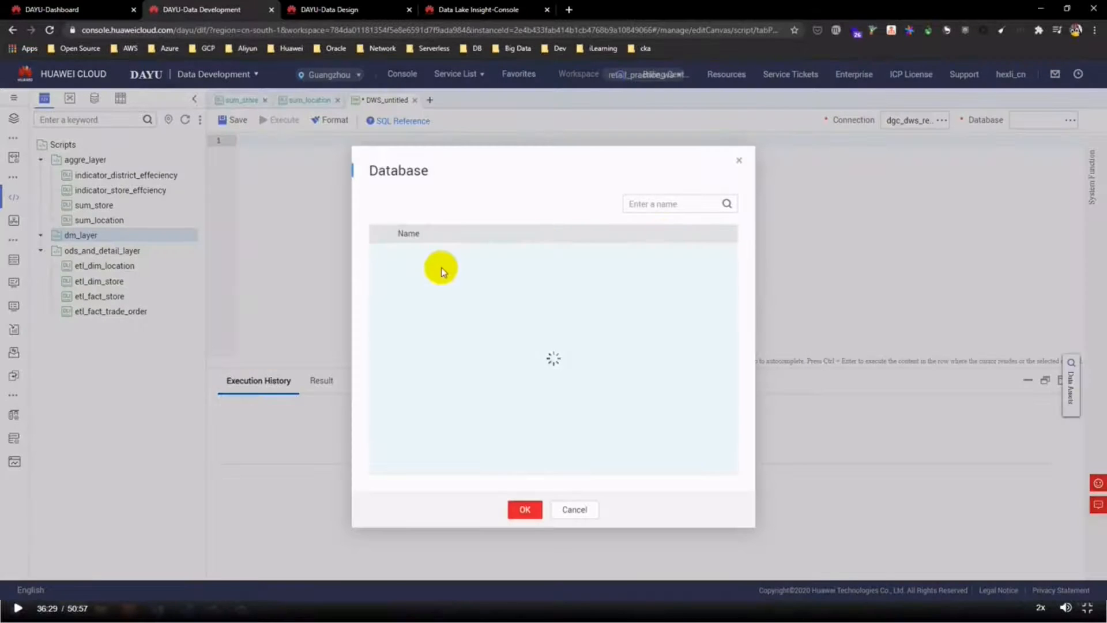
{"action": "left_click", "coordinate": [524, 302]}
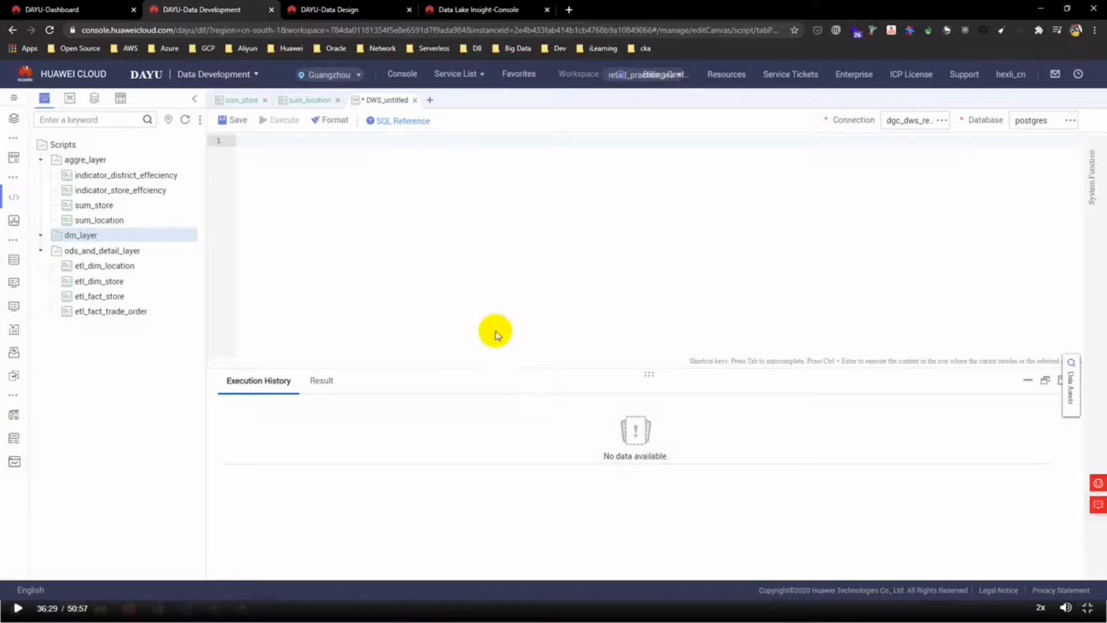
{"action": "type", "text": "create data"}
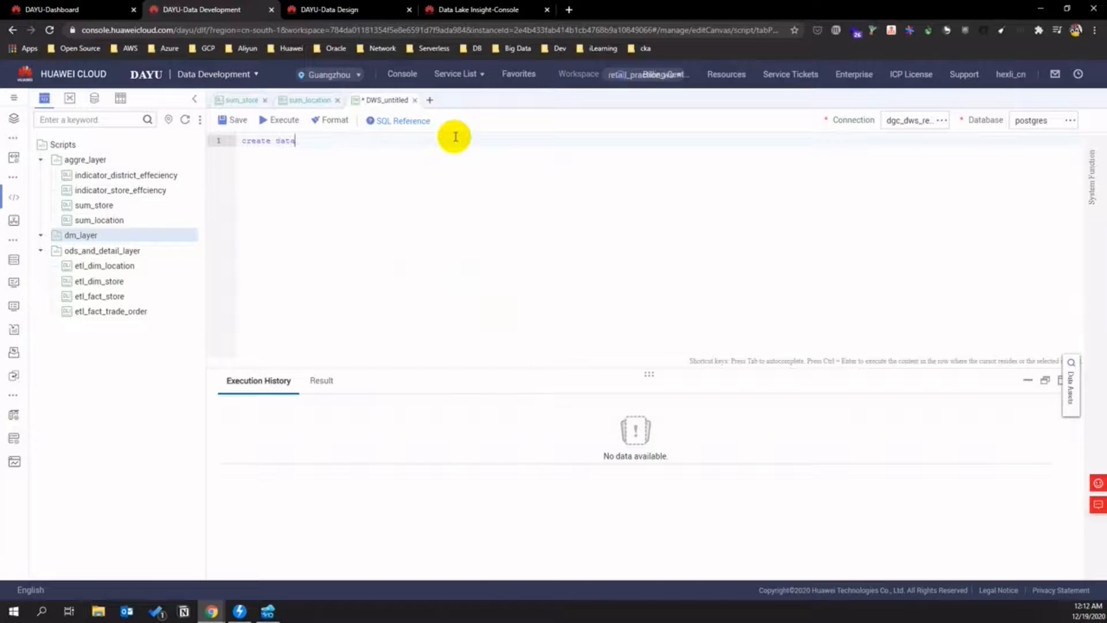
{"action": "type", "text": "base res"}
- Execute the CREATE DATABASE statement and switch the script's database to retail_practice
{"action": "key", "text": "Return"}
{"action": "key", "text": "Return"}
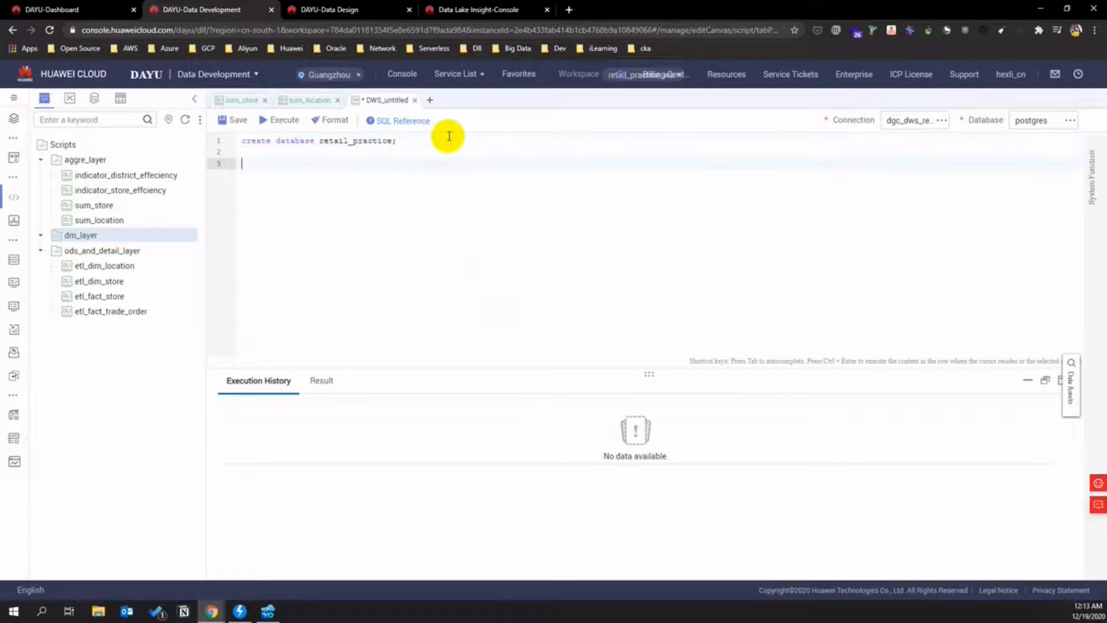
{"action": "left_click_drag", "start_coordinate": [407, 143], "coordinate": [234, 142]}
{"action": "left_click", "coordinate": [283, 121]}
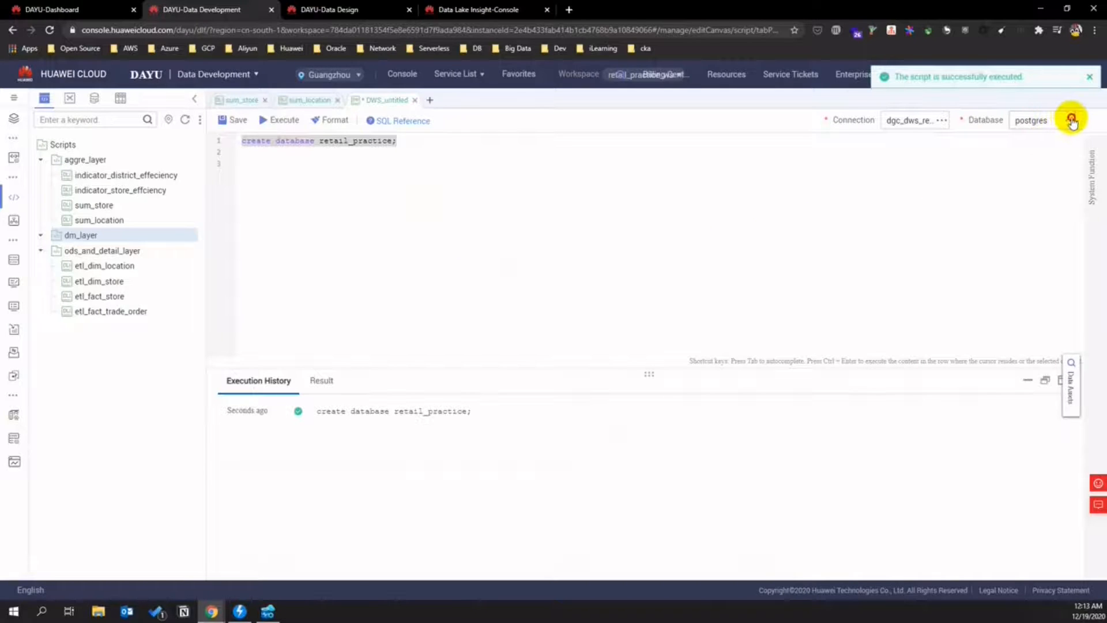
{"action": "left_click", "coordinate": [1069, 120]}
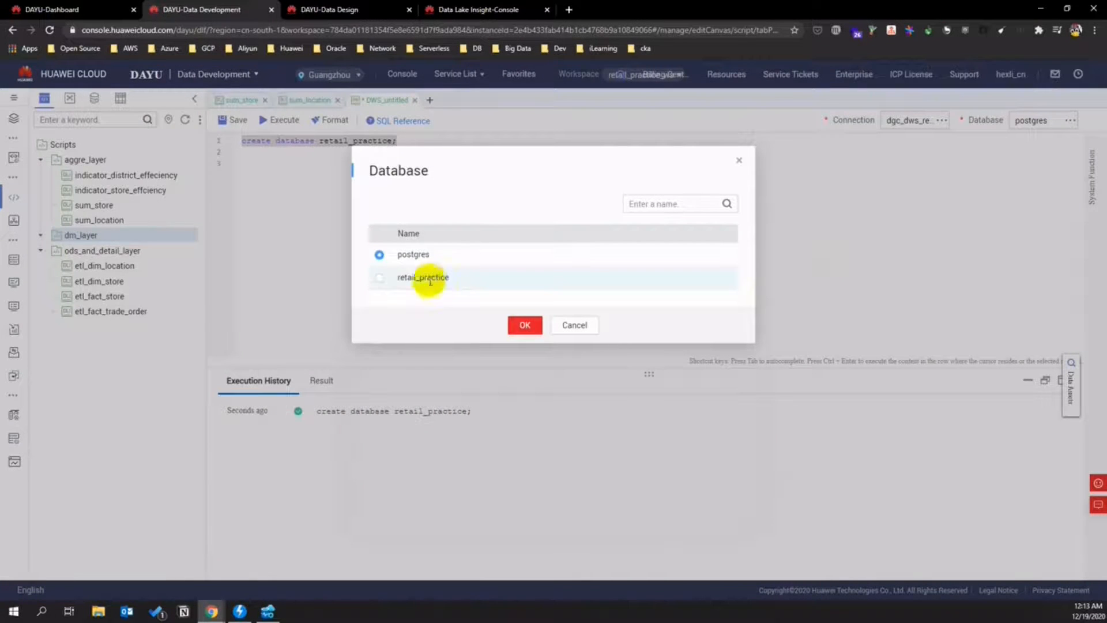
{"action": "left_click", "coordinate": [381, 281]}
{"action": "left_click", "coordinate": [520, 326]}
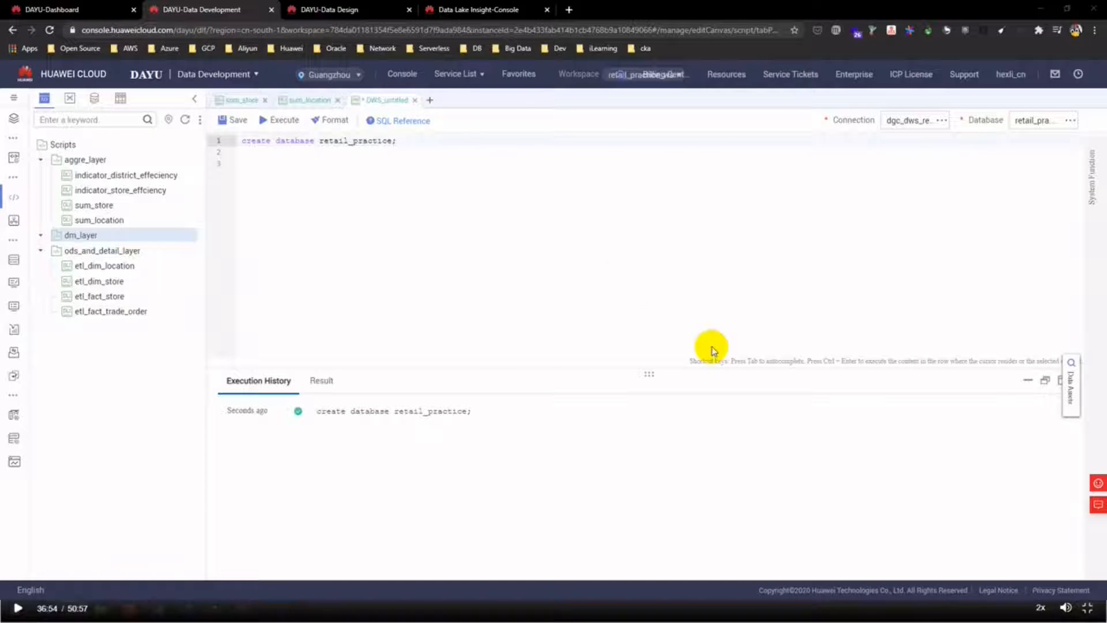
- Write and execute a CREATE SCHEMA statement for the new retail schema
{"action": "left_click", "coordinate": [496, 175]}
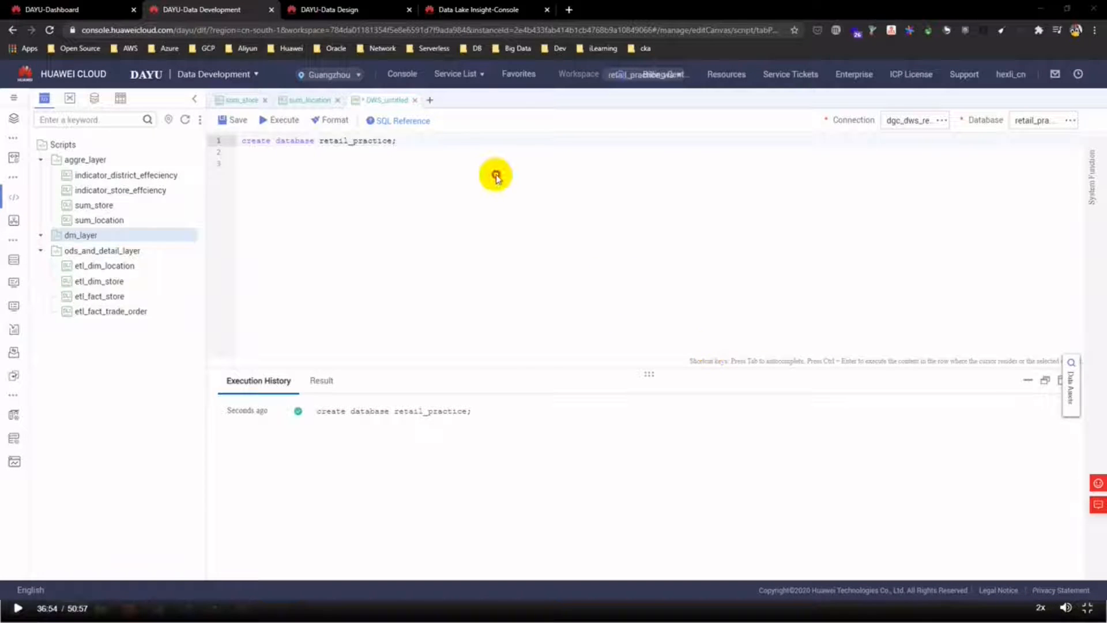
{"action": "type", "text": "create schema"}
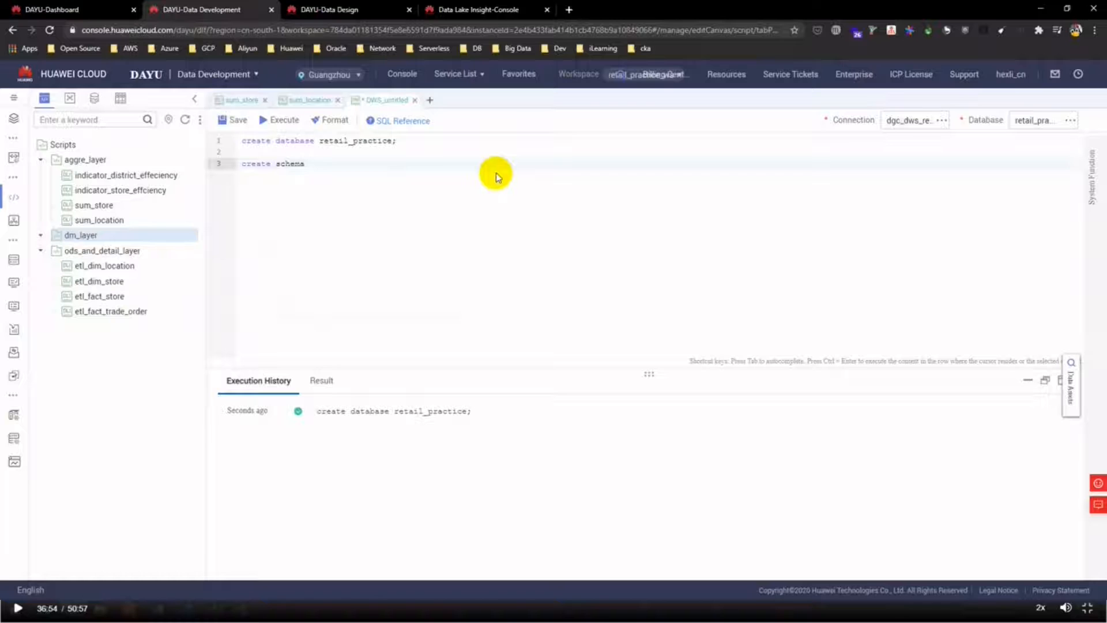
{"action": "type", "text": "hu"}
{"action": "type", "text": "c_hexl"}
{"action": "type", "text": "li"}
{"action": "type", "text": "icn"}
{"action": "type", "text": ";"}
{"action": "key", "text": "Left"}
{"action": "key", "text": "Left"}
{"action": "key", "text": "Left"}
{"action": "key", "text": "Left"}
{"action": "key", "text": "Left"}
{"action": "key", "text": "Left"}
{"action": "key", "text": "Left"}
{"action": "key", "text": "Left"}
{"action": "key", "text": "Left"}
{"action": "key", "text": "Left"}
{"action": "type", "text": "retai"}
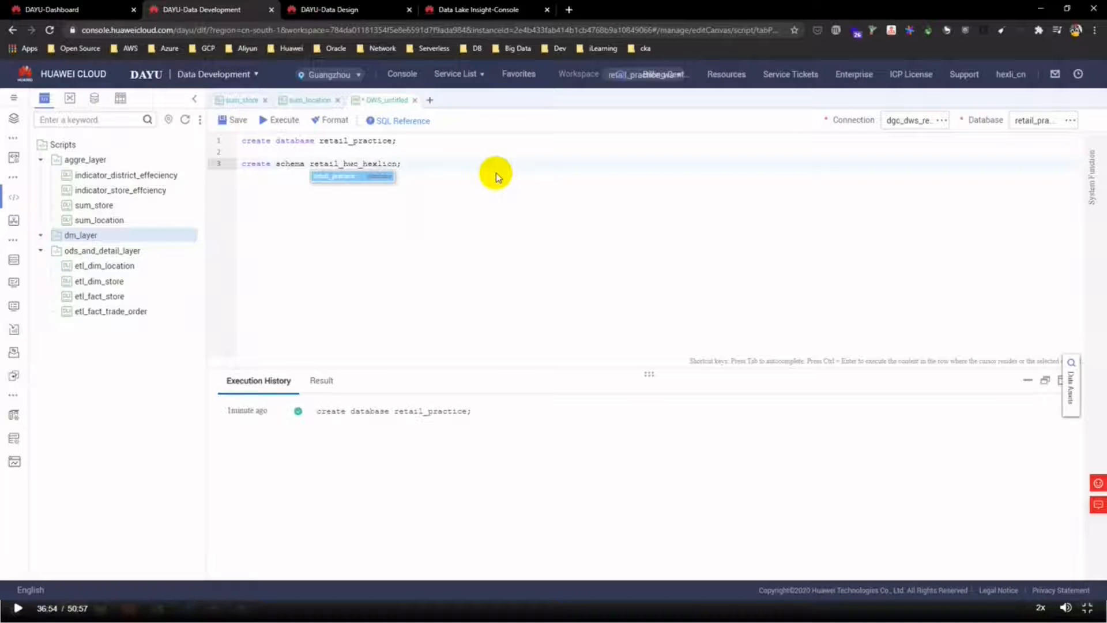
{"action": "key", "text": "End"}
{"action": "left_click_drag", "start_coordinate": [404, 164], "coordinate": [228, 166]}
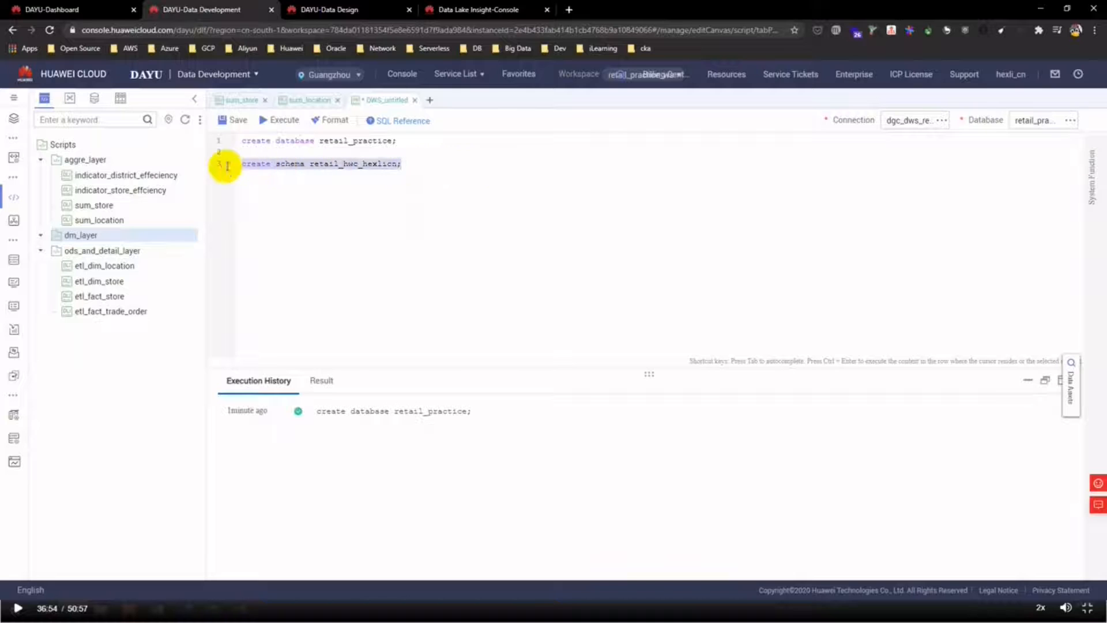
{"action": "left_click", "coordinate": [264, 119]}
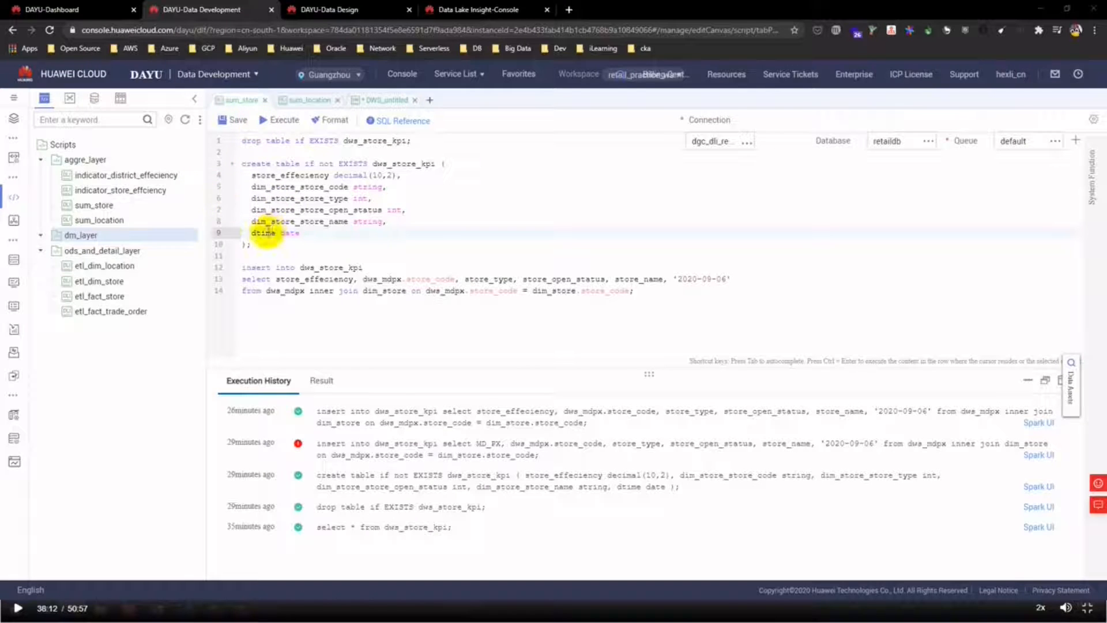
- Copy the dws_location_kpi table definition from sum_location into the new DWS script
{"action": "left_click", "coordinate": [311, 99]}
{"action": "left_click_drag", "start_coordinate": [254, 256], "coordinate": [219, 164]}
{"action": "key", "text": "ctrl+c"}
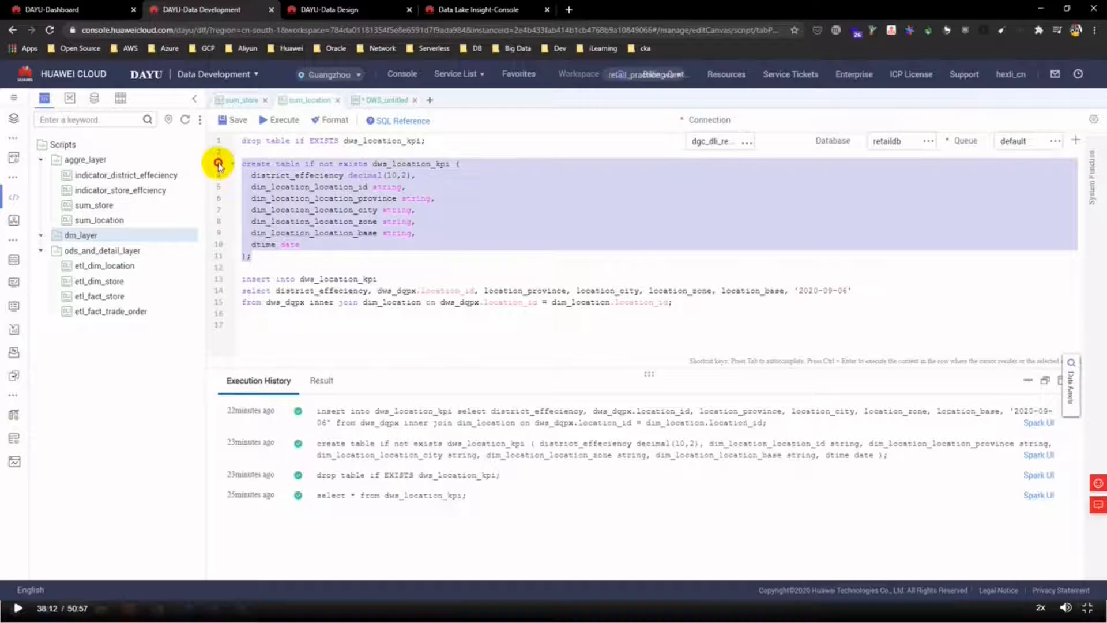
{"action": "left_click", "coordinate": [385, 100]}
{"action": "left_click", "coordinate": [314, 188]}
{"action": "key", "text": "Return"}
{"action": "key", "text": "Return"}
{"action": "key", "text": "ctrl+v"}
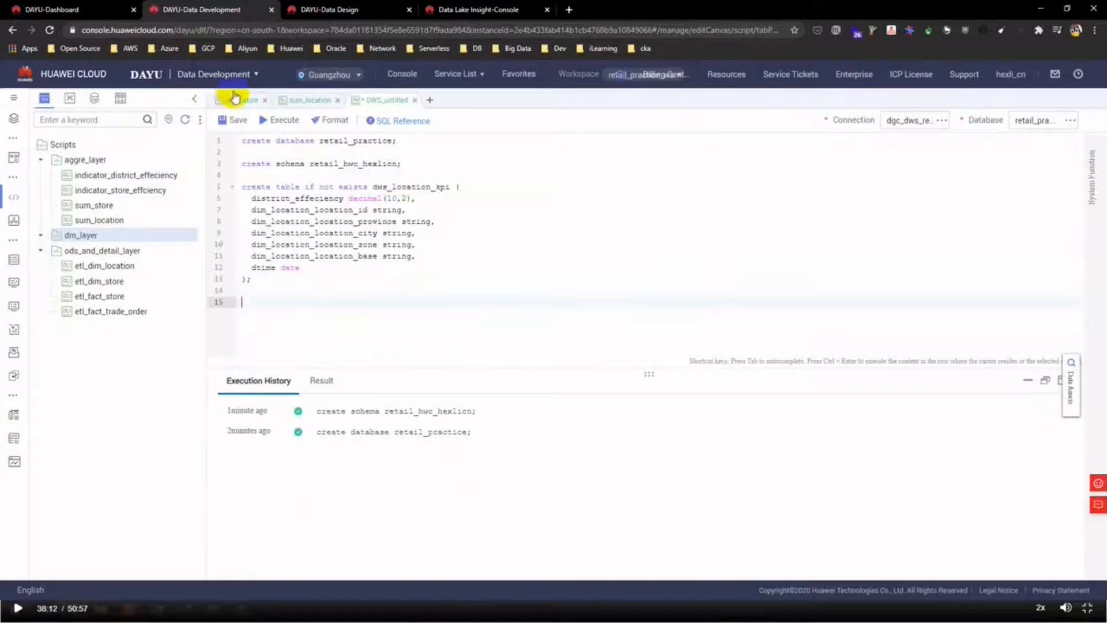
- Copy the dws_store_kpi table definition from sum_store into the script below it
{"action": "left_click", "coordinate": [236, 100]}
{"action": "left_click_drag", "start_coordinate": [275, 248], "coordinate": [220, 166]}
{"action": "key", "text": "ctrl+c"}
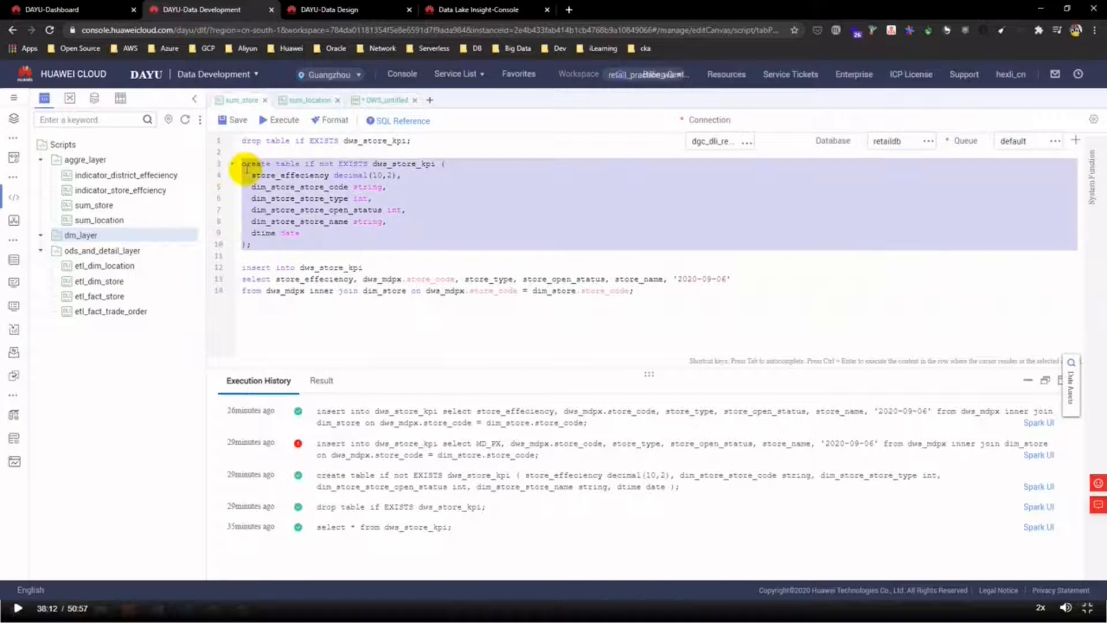
{"action": "left_click", "coordinate": [385, 100]}
{"action": "left_click", "coordinate": [272, 290]}
{"action": "key", "text": "Return"}
{"action": "key", "text": "ctrl+v"}
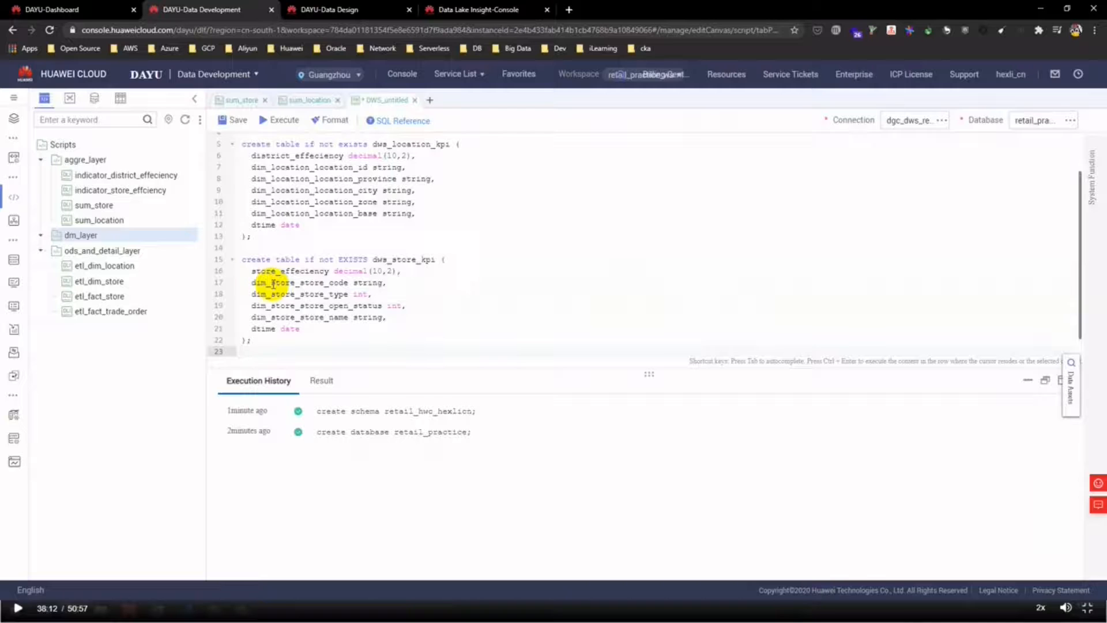
{"action": "scroll", "coordinate": [273, 283], "scroll_direction": "up", "scroll_amount": 2}
{"action": "left_click", "coordinate": [358, 8]}
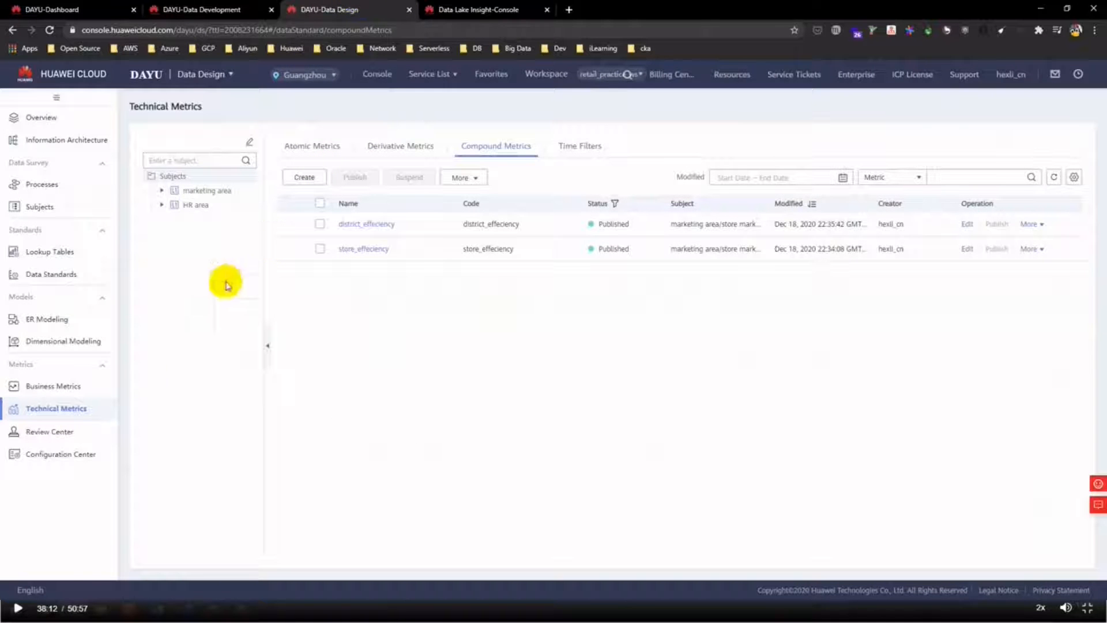
- Copy the location dimension table's preview SQL into the script as dim_location
{"action": "left_click", "coordinate": [88, 340]}
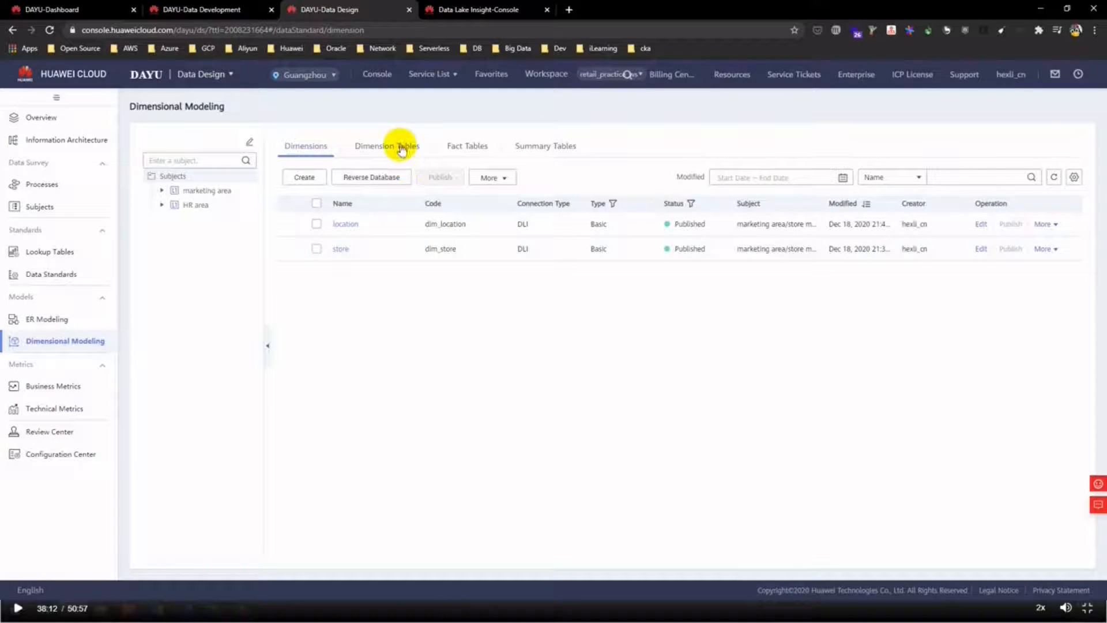
{"action": "left_click", "coordinate": [403, 149]}
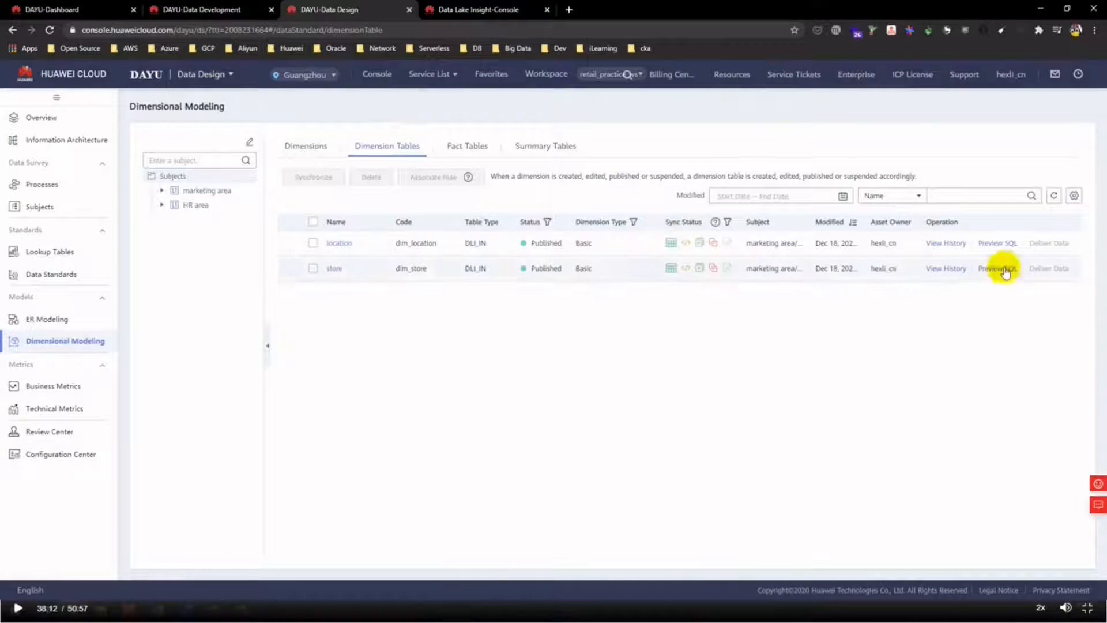
{"action": "left_click", "coordinate": [1003, 244]}
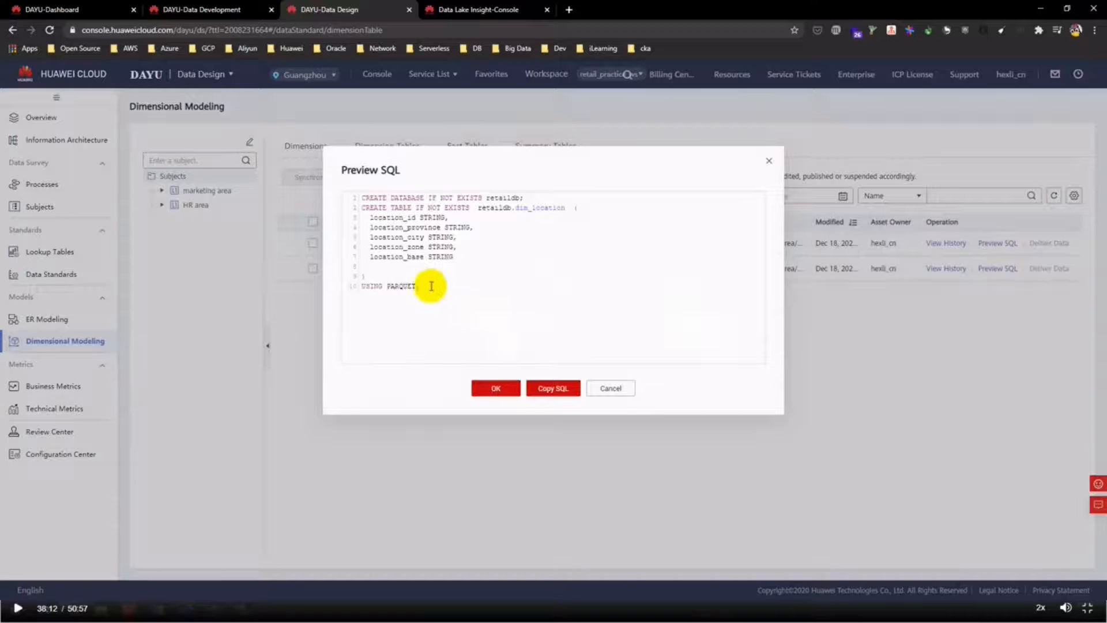
{"action": "left_click_drag", "start_coordinate": [421, 286], "coordinate": [363, 208]}
{"action": "left_click", "coordinate": [549, 389]}
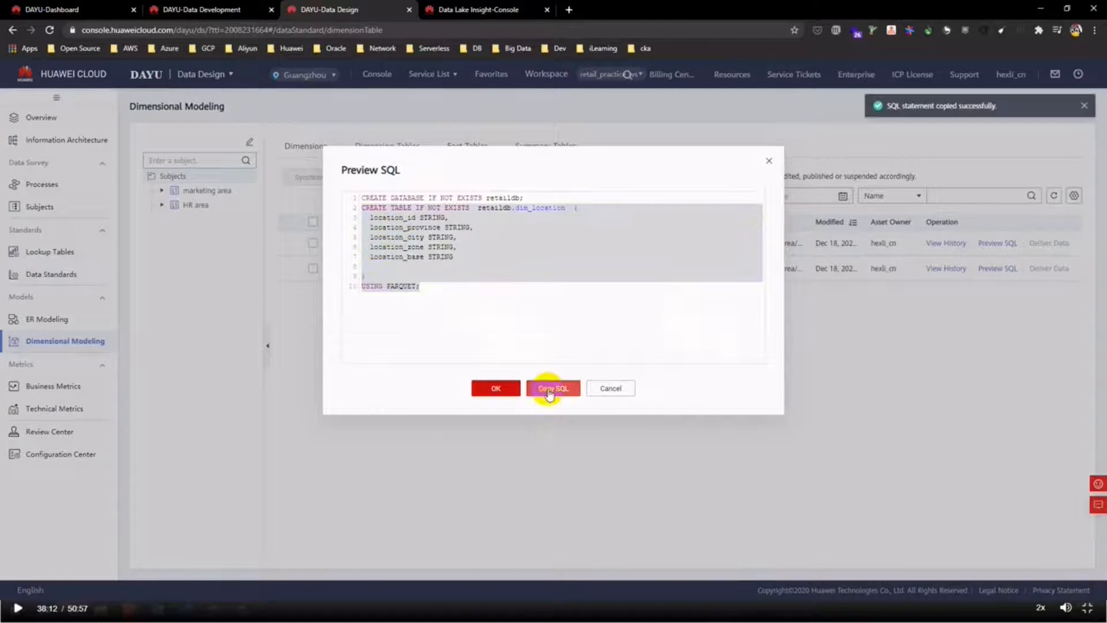
{"action": "left_click", "coordinate": [193, 7]}
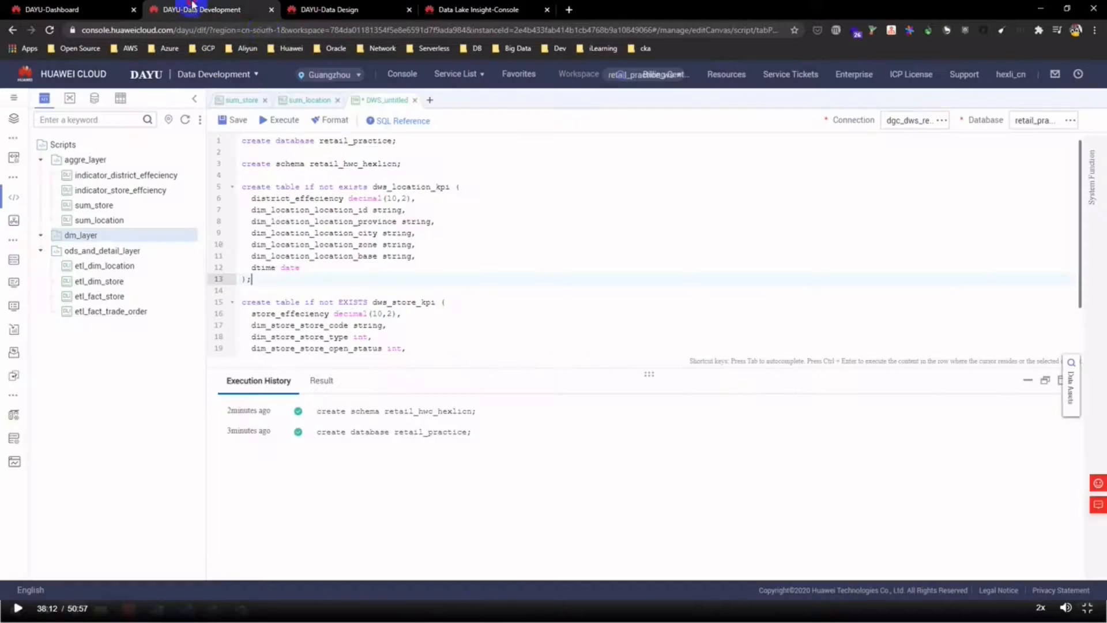
{"action": "scroll", "coordinate": [404, 328], "scroll_direction": "down", "scroll_amount": 2}
{"action": "left_click", "coordinate": [288, 339]}
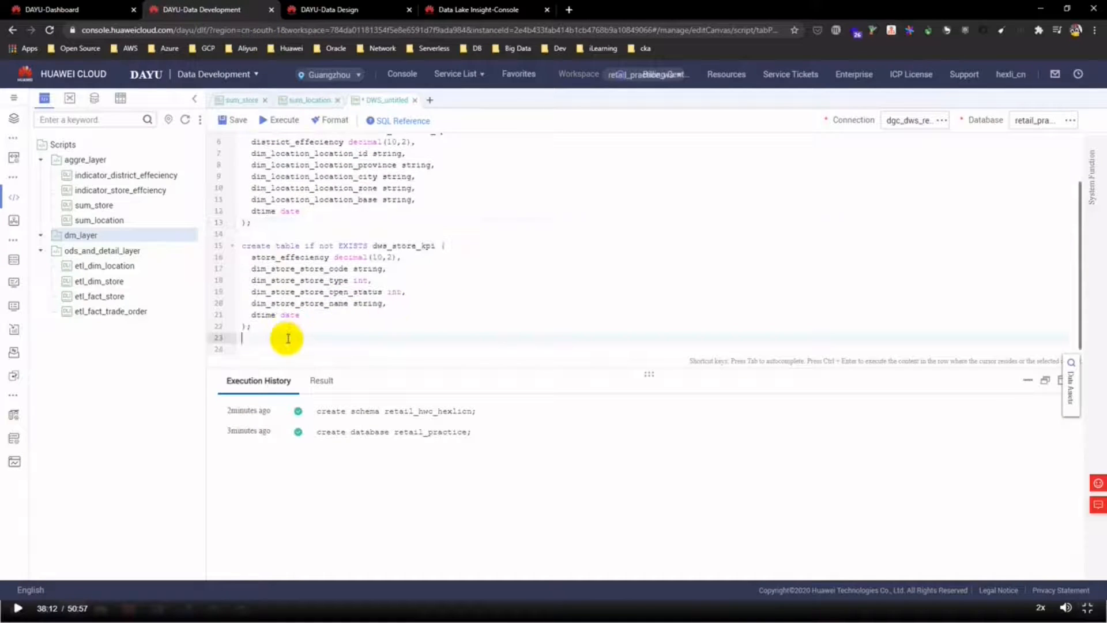
{"action": "key", "text": "ctrl+v"}
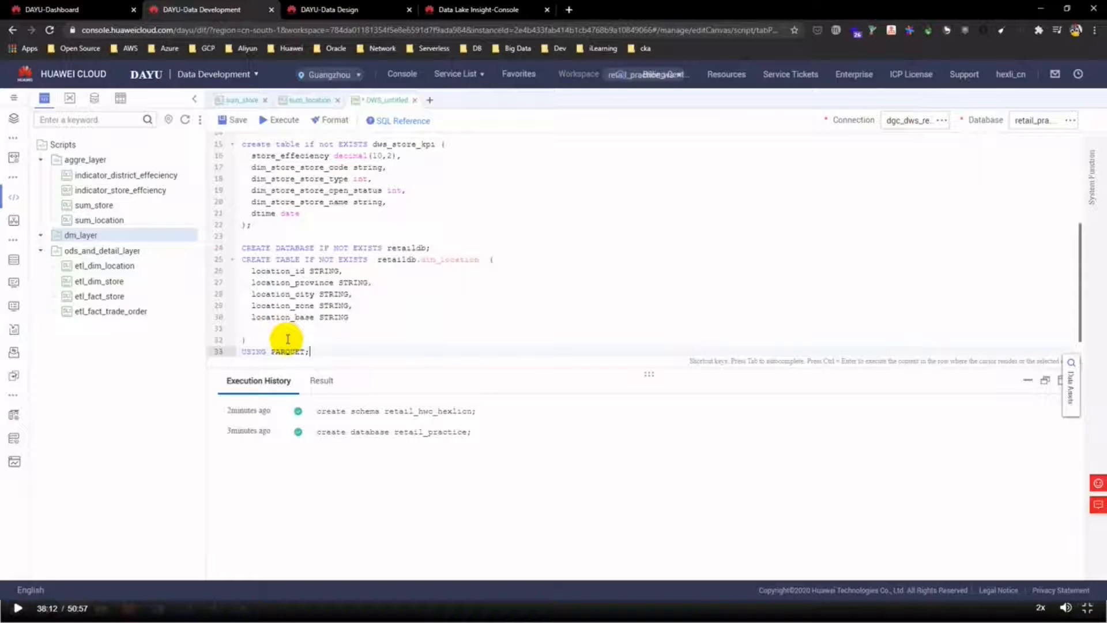
{"action": "key", "text": "Return"}
{"action": "key", "text": "Up"}
{"action": "key", "text": "Up"}
{"action": "key", "text": "Up"}
{"action": "key", "text": "Up"}
{"action": "key", "text": "Up"}
{"action": "key", "text": "Up"}
{"action": "key", "text": "Up"}
{"action": "key", "text": "Up"}
{"action": "key", "text": "Up"}
{"action": "key", "text": "Up"}
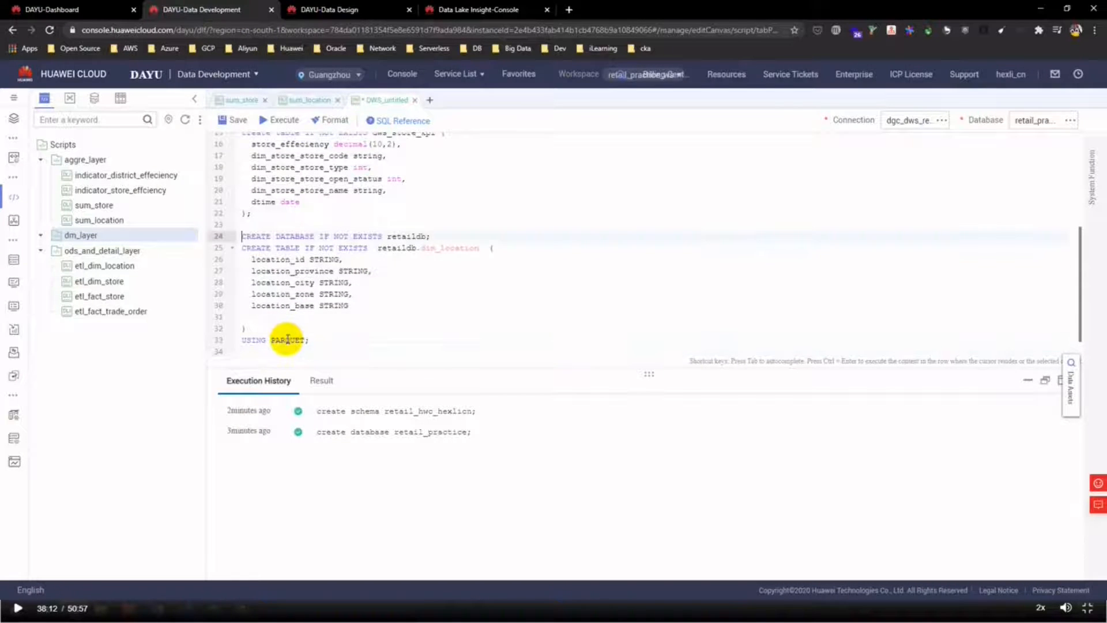
{"action": "key", "text": "Return"}
{"action": "key", "text": "Down"}
{"action": "key", "text": "Down"}
{"action": "key", "text": "Down"}
{"action": "key", "text": "Down"}
{"action": "key", "text": "Down"}
{"action": "key", "text": "Down"}
{"action": "key", "text": "Down"}
{"action": "key", "text": "Down"}
{"action": "key", "text": "Down"}
{"action": "key", "text": "Down"}
{"action": "key", "text": "Return"}
{"action": "key", "text": "Return"}
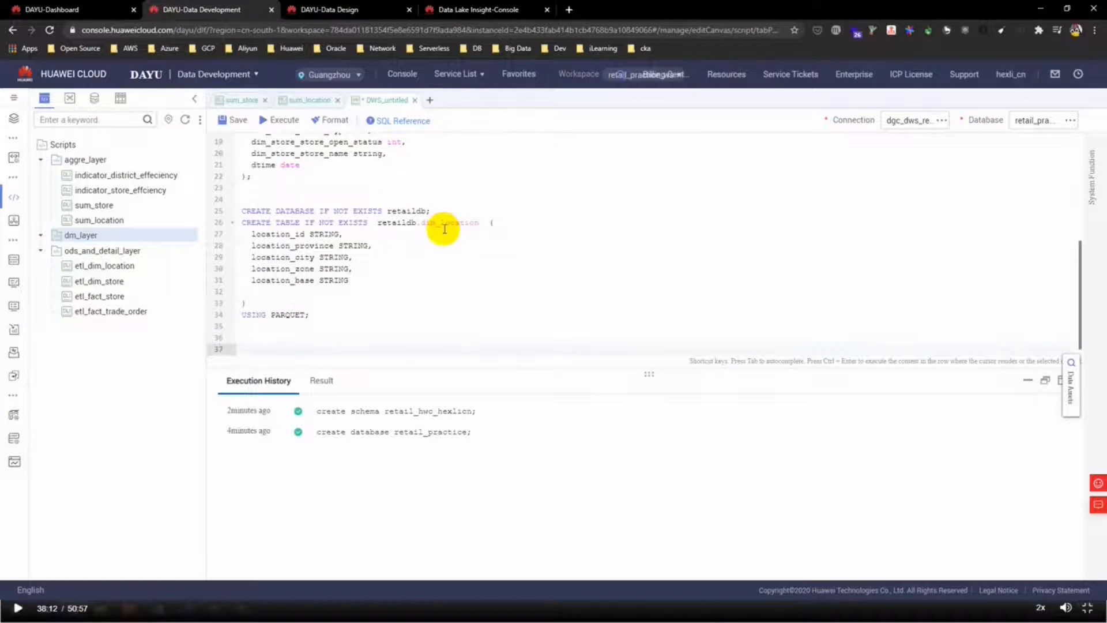
- Copy the store dimension table's SQL and paste it as dim_store below
{"action": "left_click", "coordinate": [323, 9]}
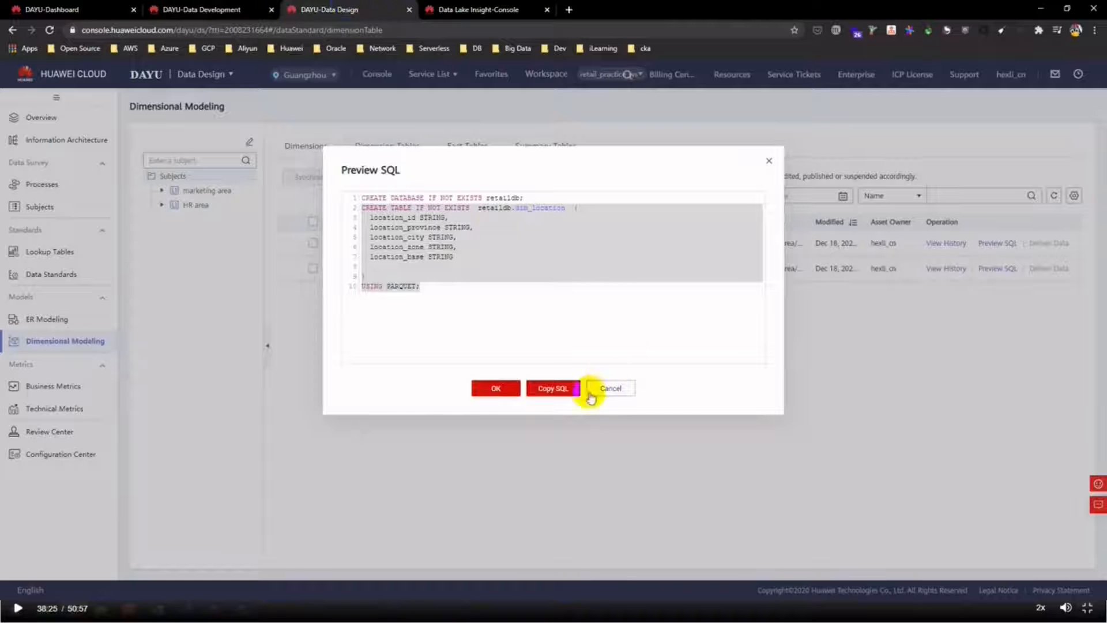
{"action": "left_click", "coordinate": [612, 390]}
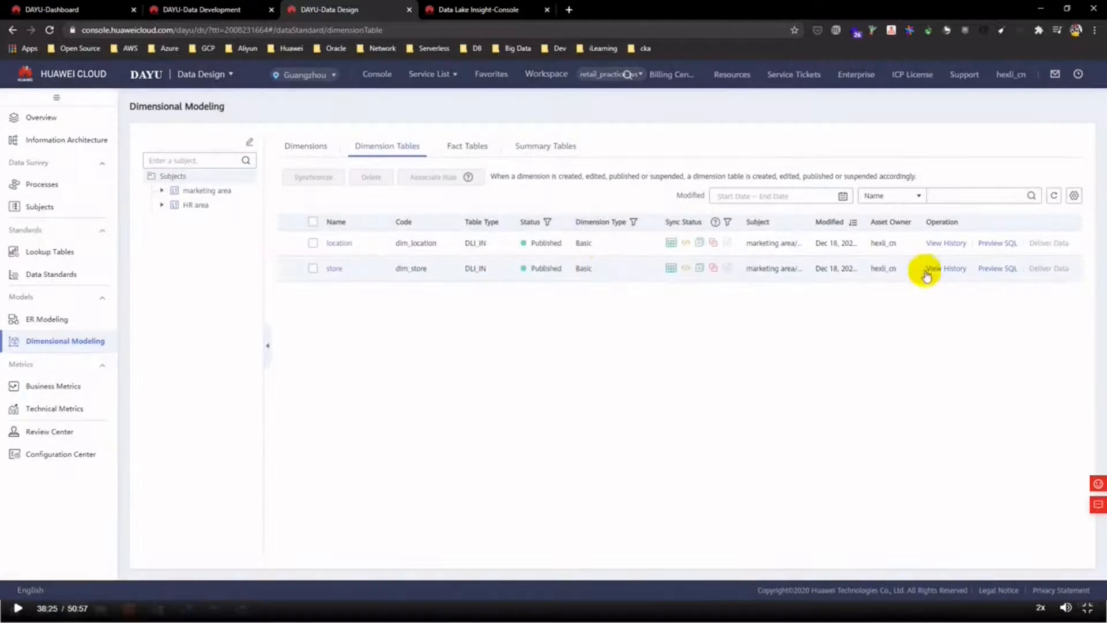
{"action": "left_click", "coordinate": [1007, 271]}
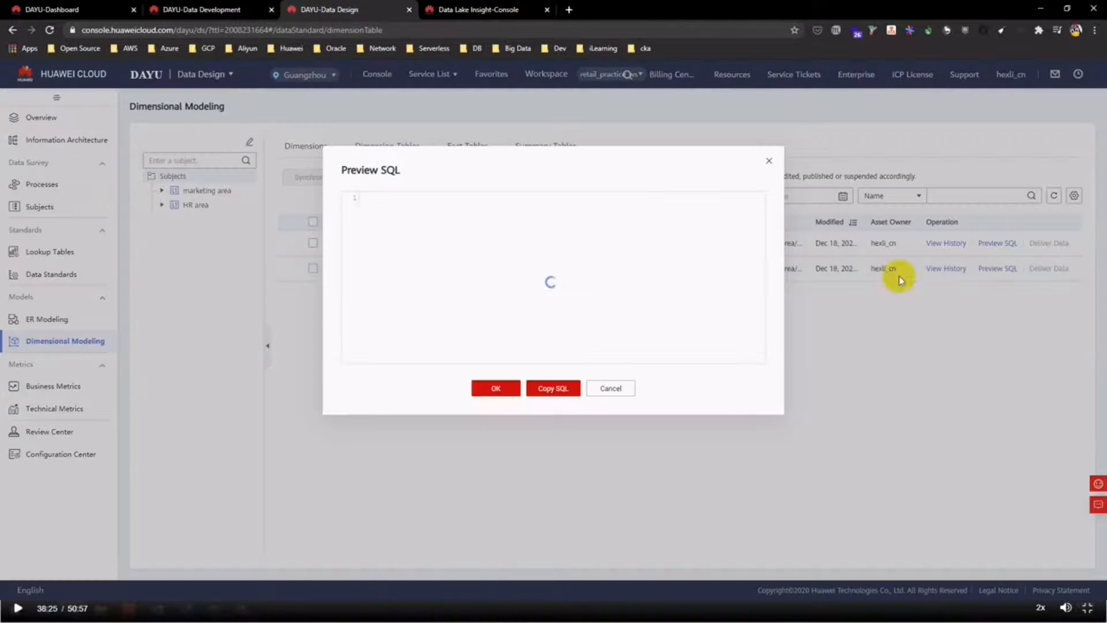
{"action": "left_click", "coordinate": [570, 392]}
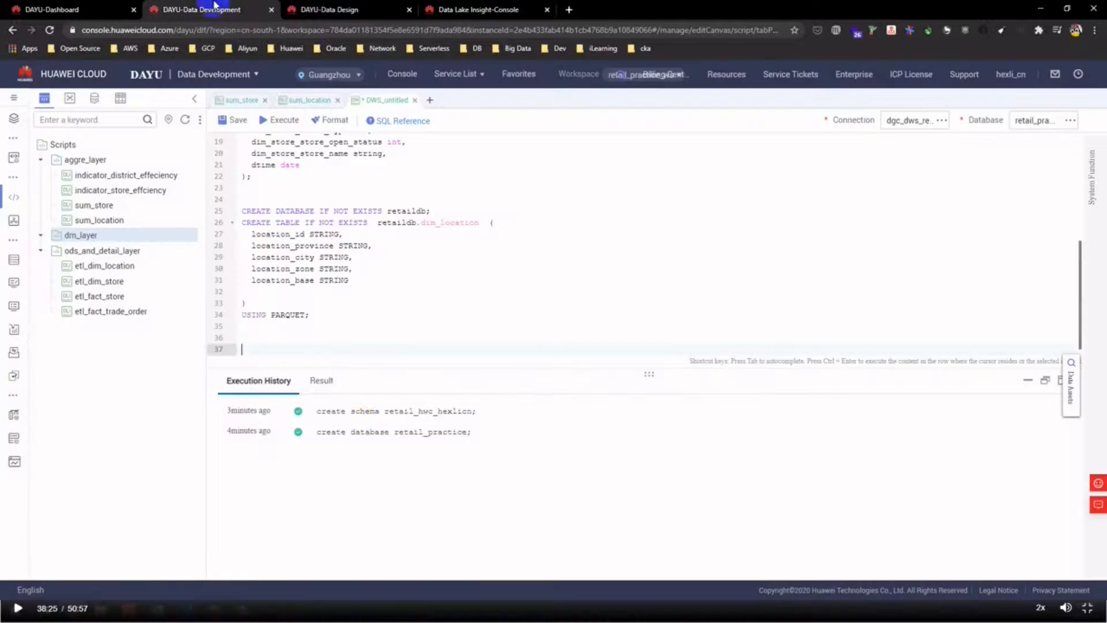
{"action": "left_click", "coordinate": [217, 10]}
{"action": "left_click", "coordinate": [314, 345]}
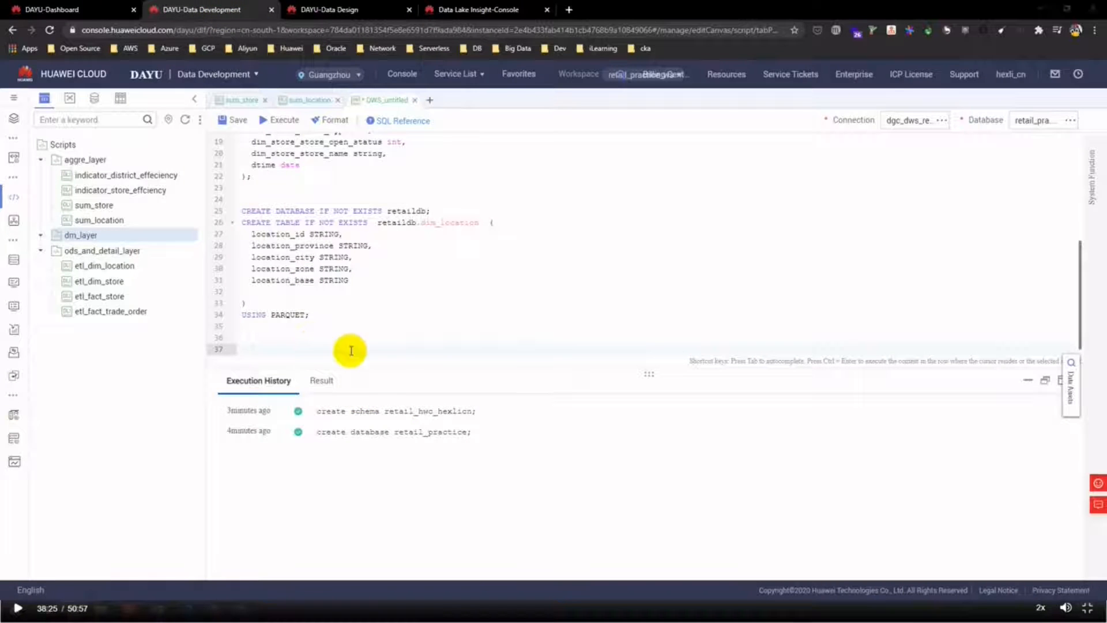
{"action": "key", "text": "ctrl+v"}
{"action": "scroll", "coordinate": [360, 346], "scroll_direction": "up", "scroll_amount": 5}
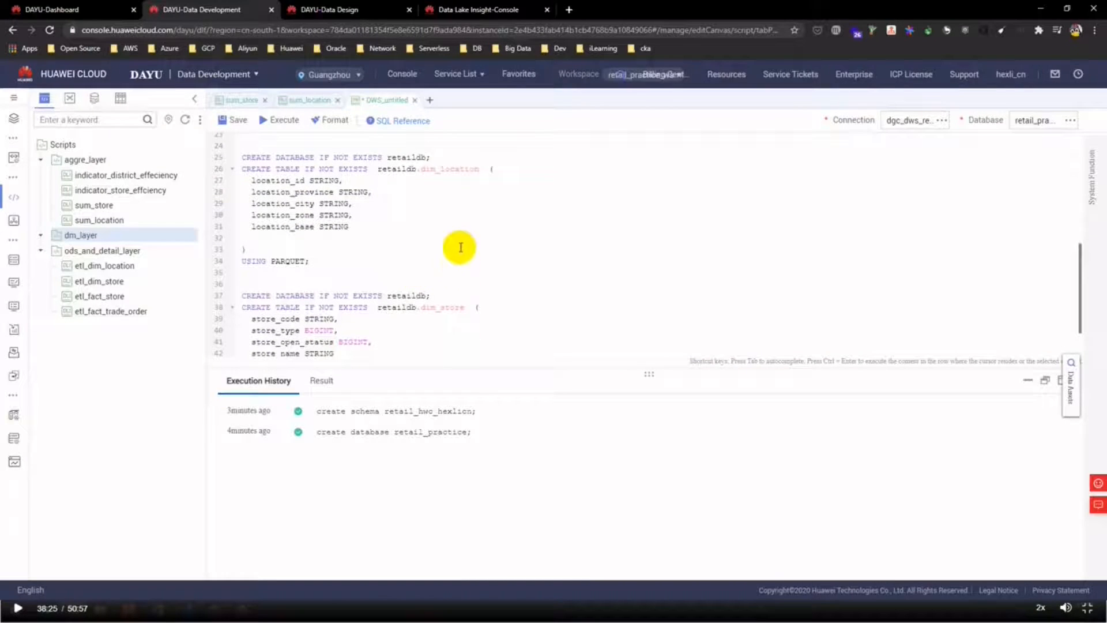
- Close the SQL preview and bring up Data Design's fact tables list
{"action": "left_click", "coordinate": [378, 10]}
{"action": "left_click", "coordinate": [612, 390]}
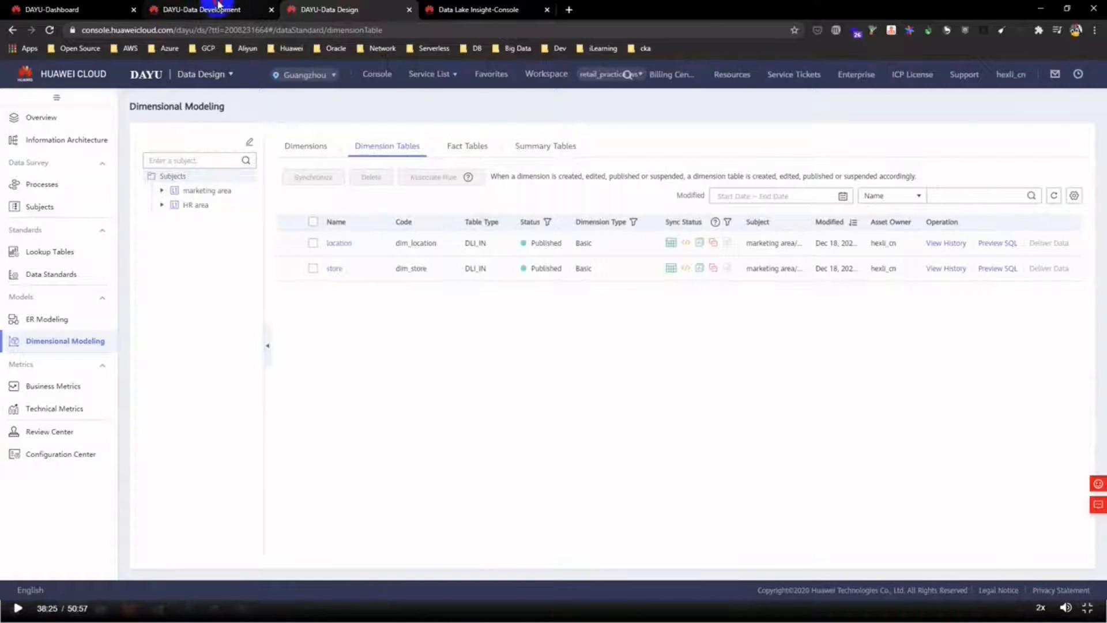
{"action": "left_click", "coordinate": [218, 8]}
{"action": "left_click", "coordinate": [362, 6]}
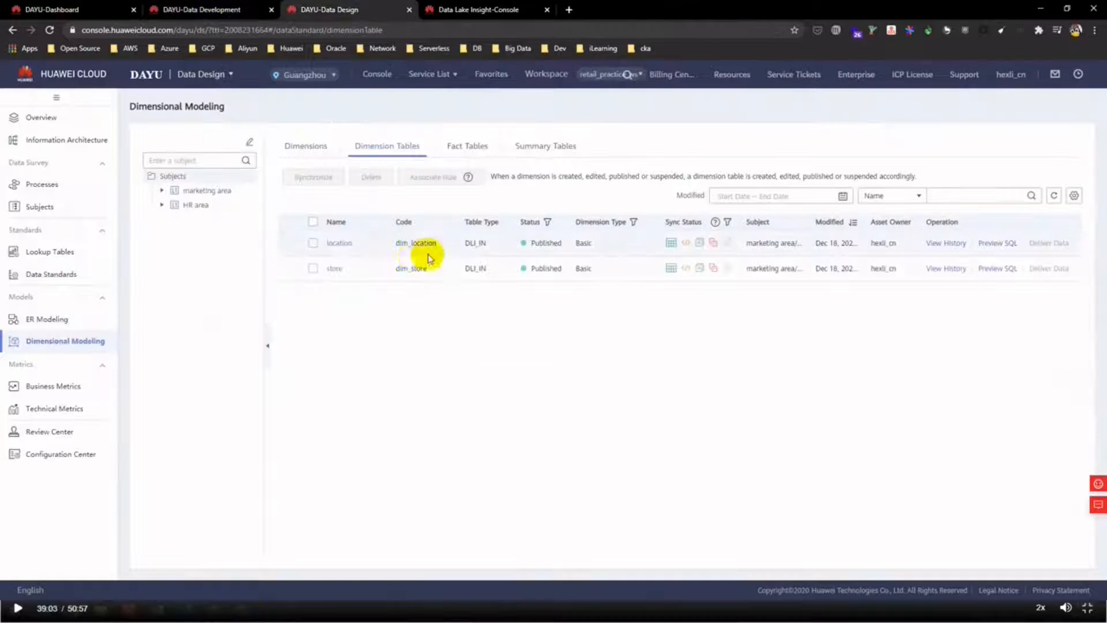
{"action": "left_click", "coordinate": [468, 145]}
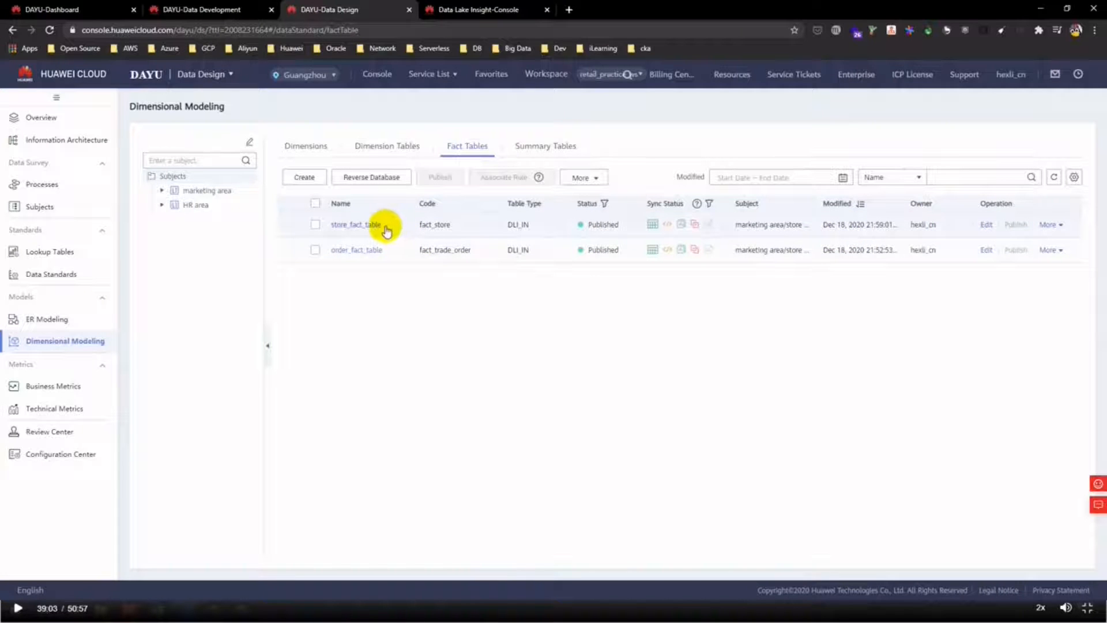
- Copy the fact_store table's SQL from its preview and paste it at the end of the script
{"action": "mouse_move", "coordinate": [1051, 226]}
{"action": "left_click", "coordinate": [1045, 280]}
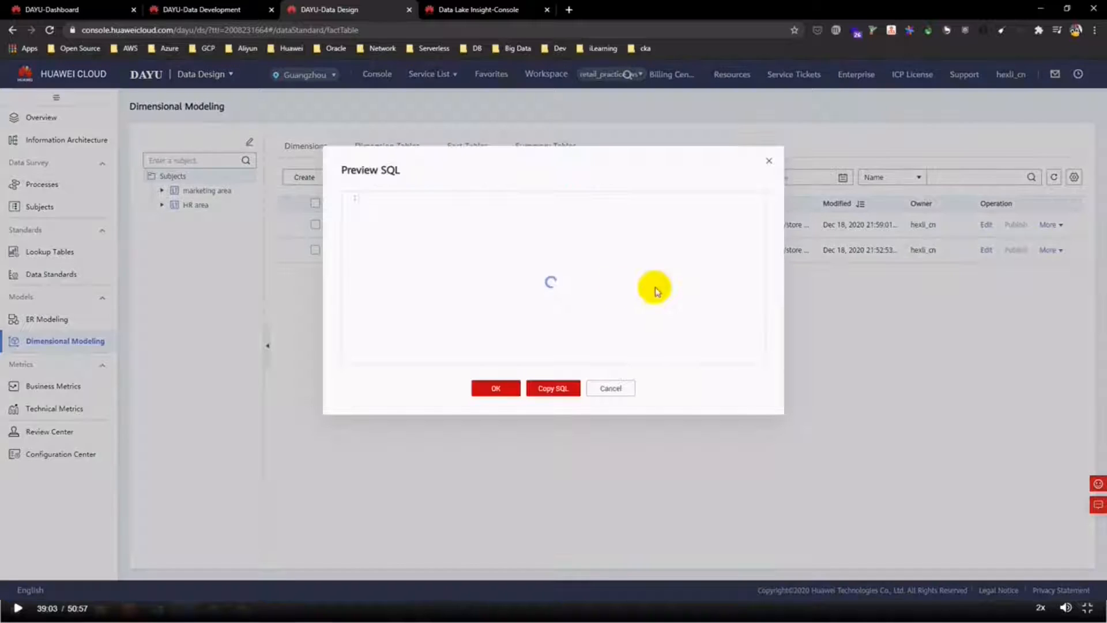
{"action": "left_click", "coordinate": [553, 388]}
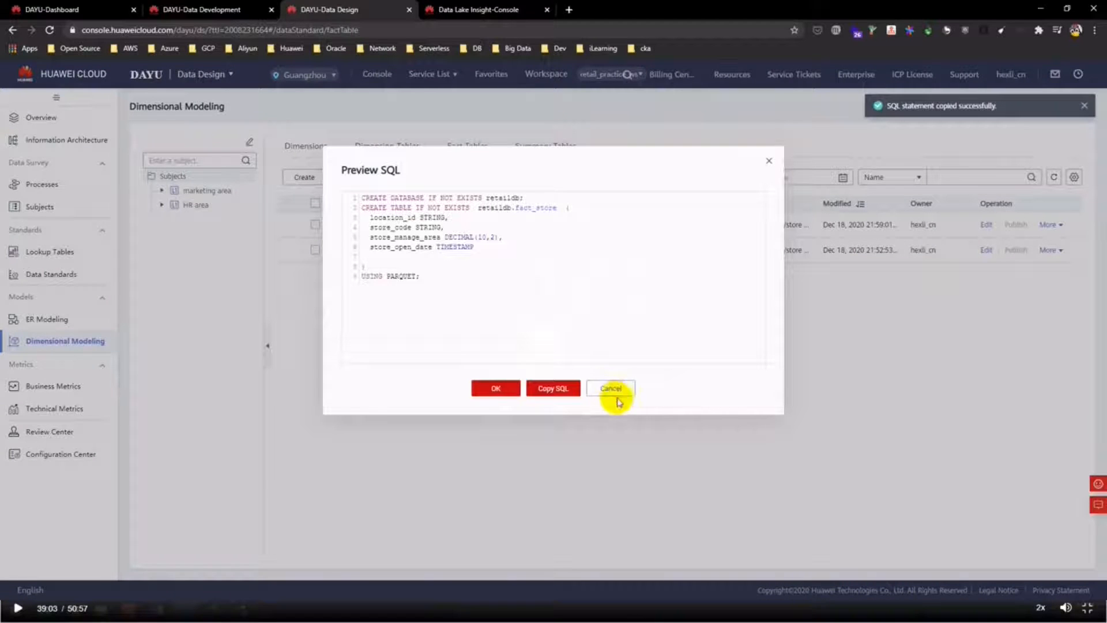
{"action": "left_click", "coordinate": [551, 389]}
{"action": "left_click", "coordinate": [220, 10]}
{"action": "scroll", "coordinate": [400, 314], "scroll_direction": "down", "scroll_amount": 1}
{"action": "left_click", "coordinate": [334, 347]}
{"action": "key", "text": "ctrl+v"}
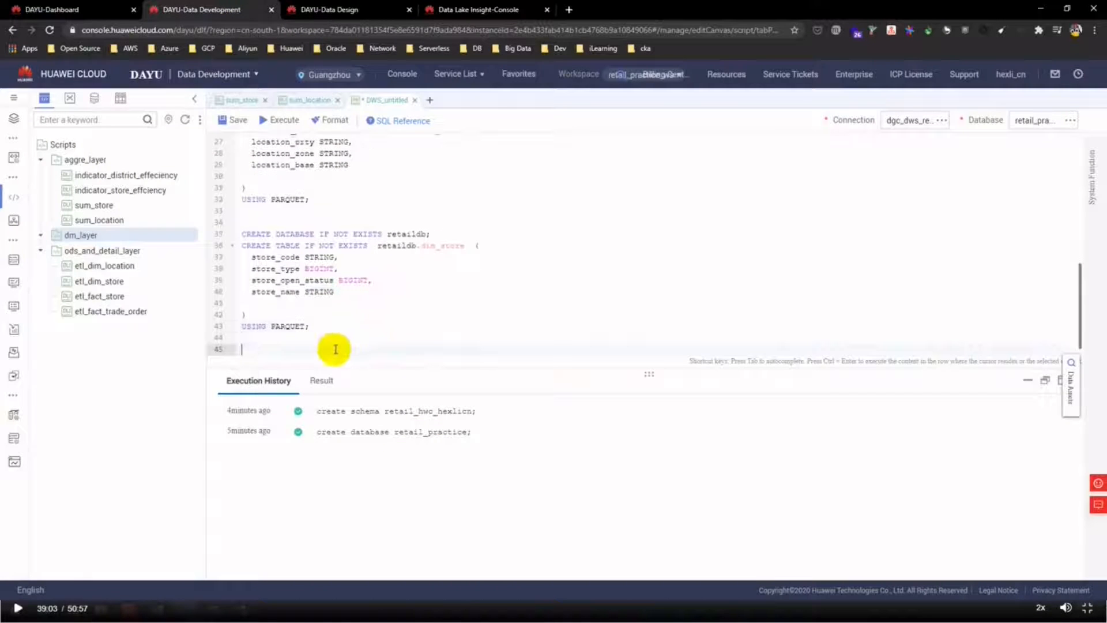
{"action": "key", "text": "Return"}
{"action": "key", "text": "Return"}
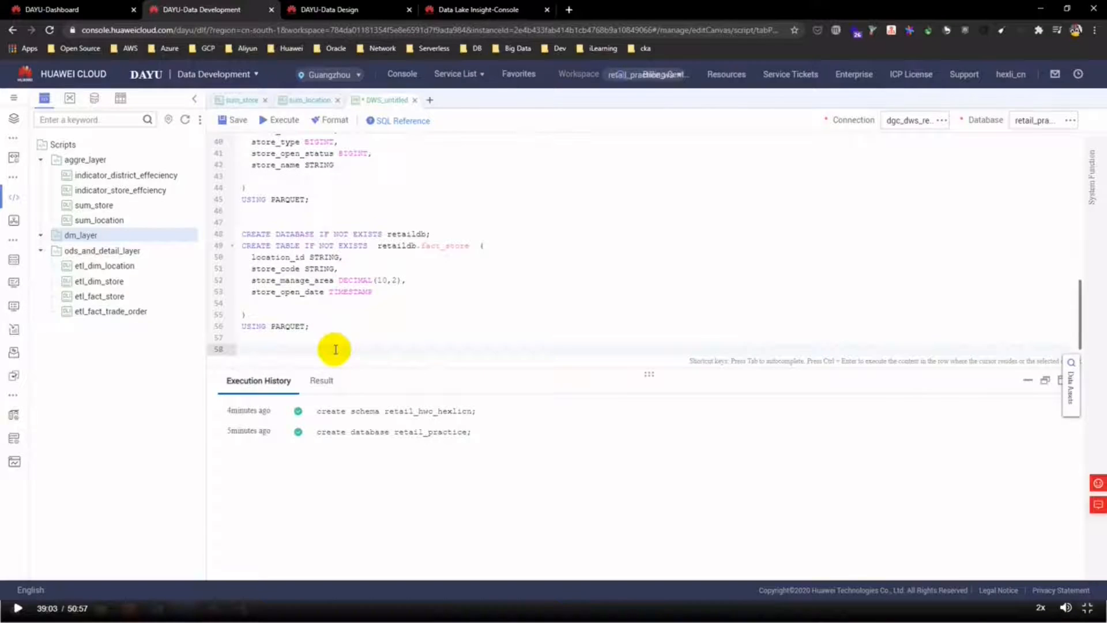
- Copy the order_fact_table's fact_trade_order SQL from its preview and paste it into the script
{"action": "left_click", "coordinate": [325, 9]}
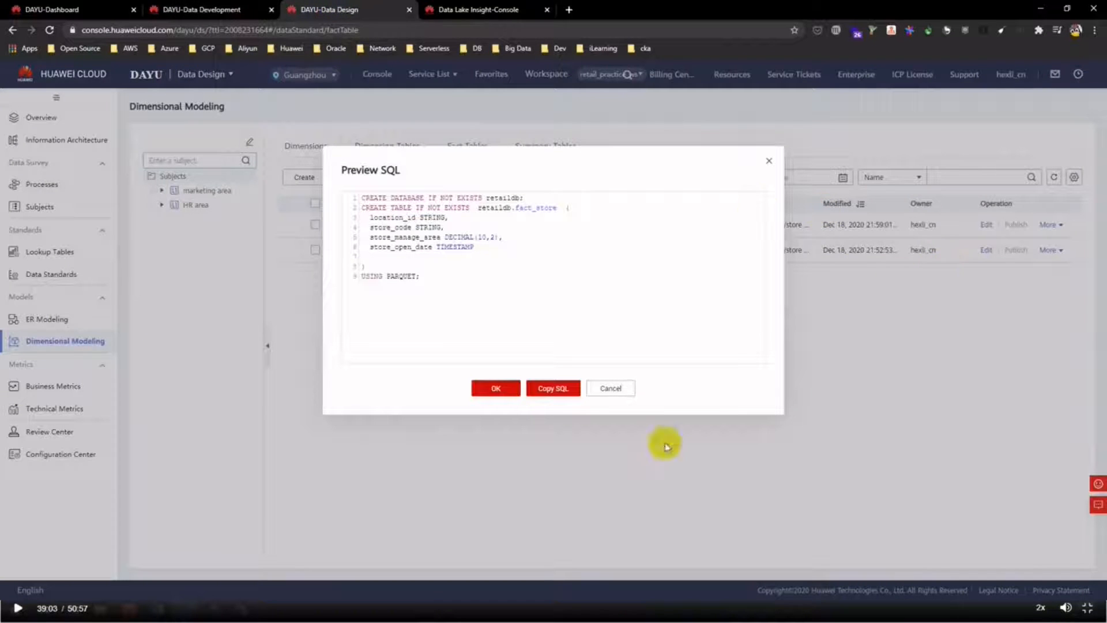
{"action": "left_click", "coordinate": [622, 390]}
{"action": "left_click", "coordinate": [1049, 250]}
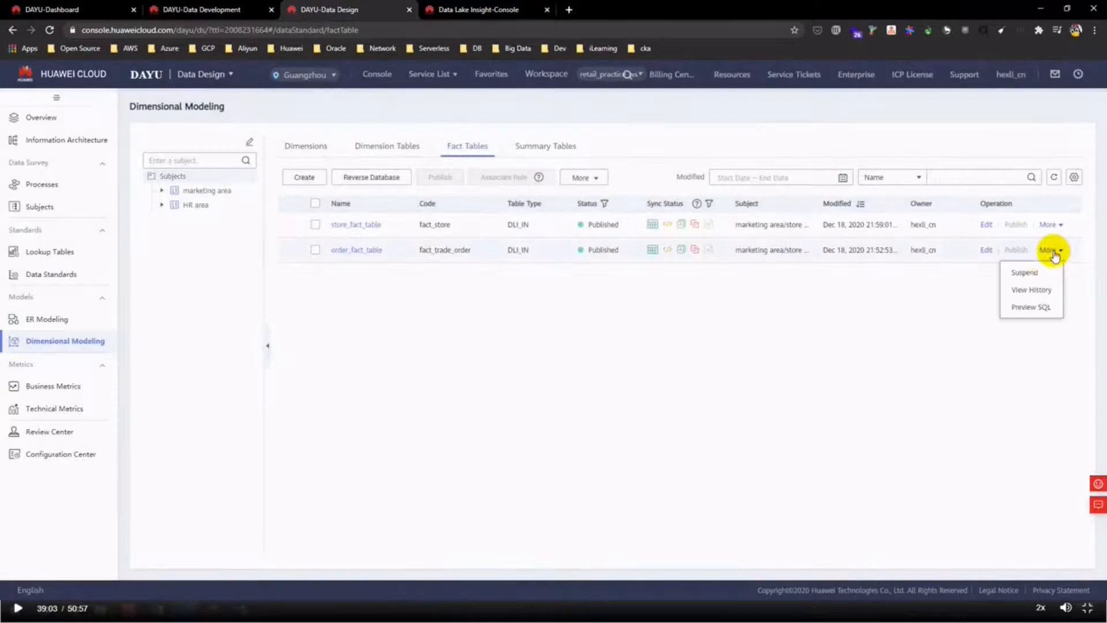
{"action": "left_click", "coordinate": [1028, 312]}
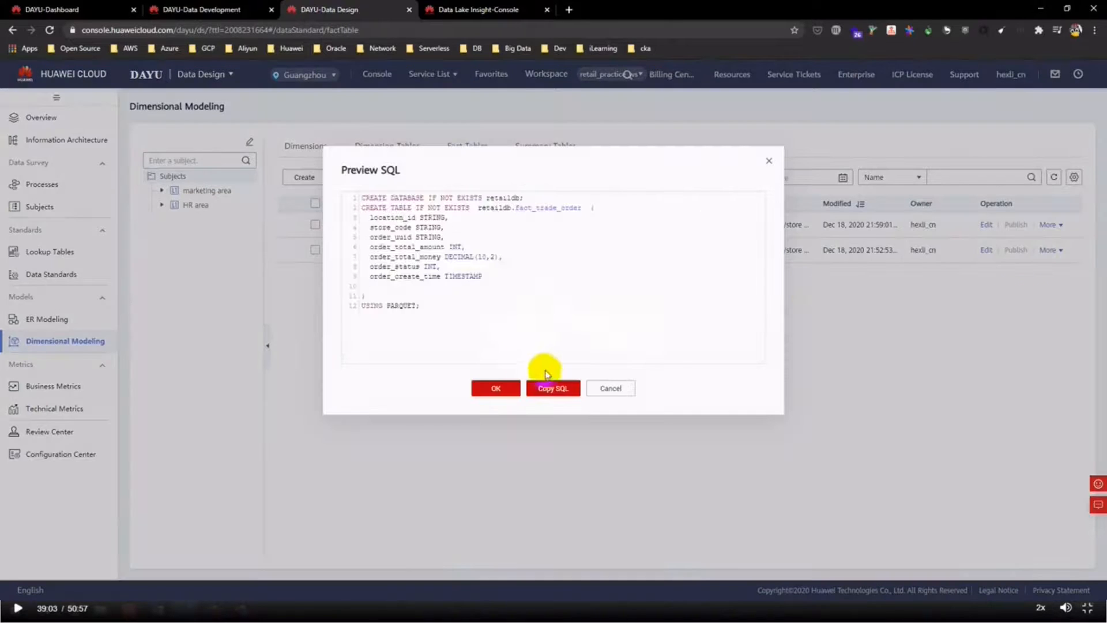
{"action": "left_click", "coordinate": [558, 391]}
{"action": "left_click", "coordinate": [605, 389]}
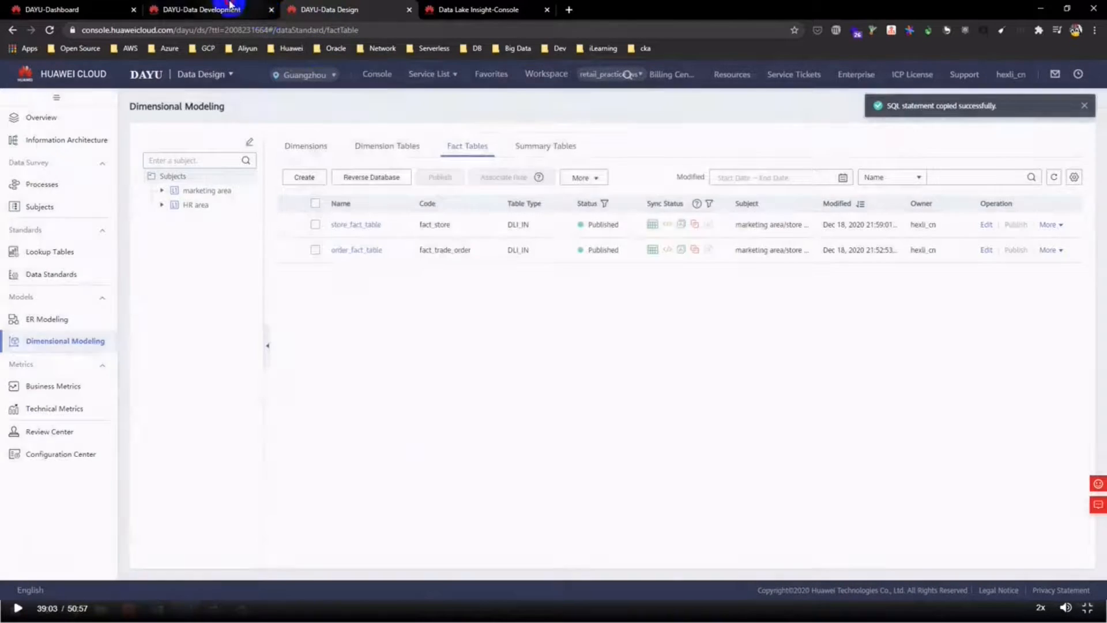
{"action": "left_click", "coordinate": [230, 9]}
{"action": "key", "text": "ctrl+v"}
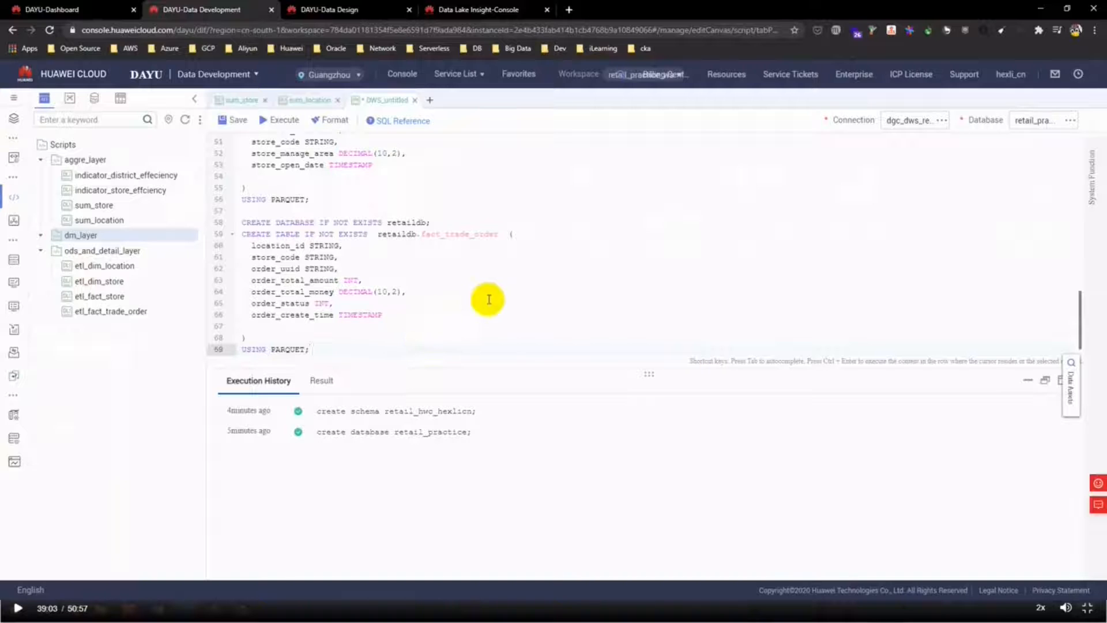
- Check a past statement in the execution history without overwriting the script, then bring up the dm_layer folder's actions
{"action": "scroll", "coordinate": [484, 302], "scroll_direction": "up", "scroll_amount": 3}
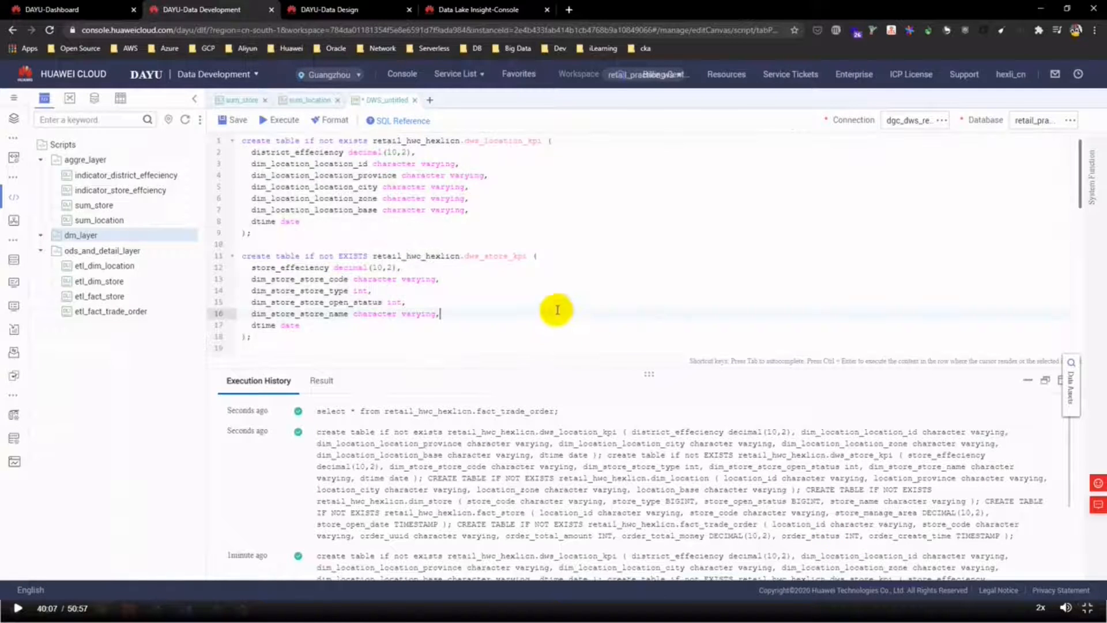
{"action": "scroll", "coordinate": [550, 254], "scroll_direction": "down", "scroll_amount": 5}
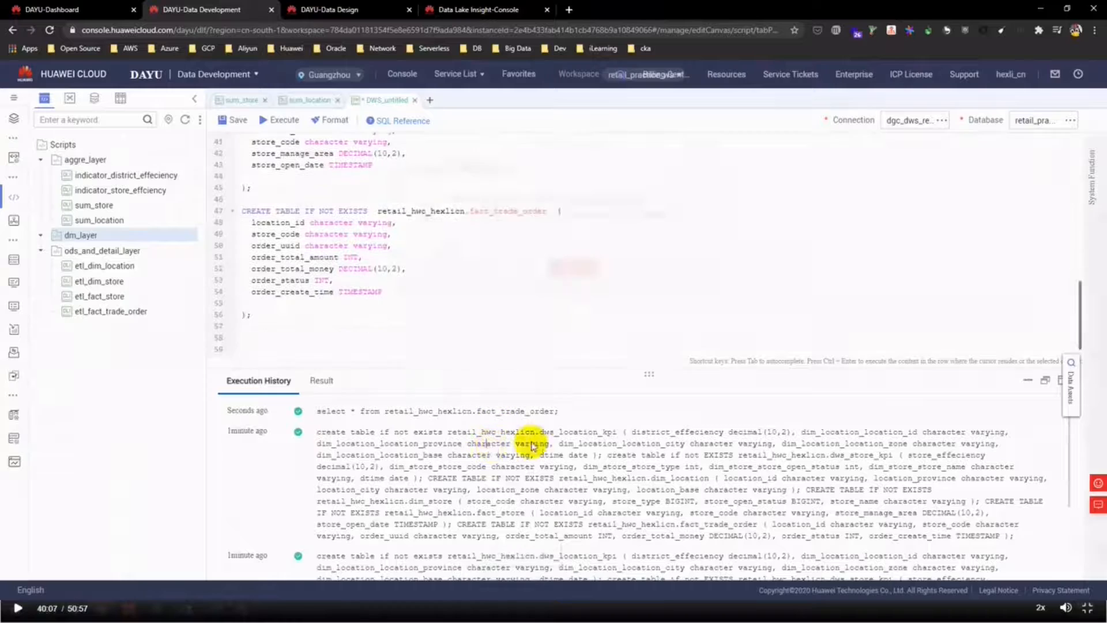
{"action": "left_click", "coordinate": [541, 410]}
{"action": "left_click", "coordinate": [562, 276]}
{"action": "scroll", "coordinate": [473, 306], "scroll_direction": "up", "scroll_amount": 5}
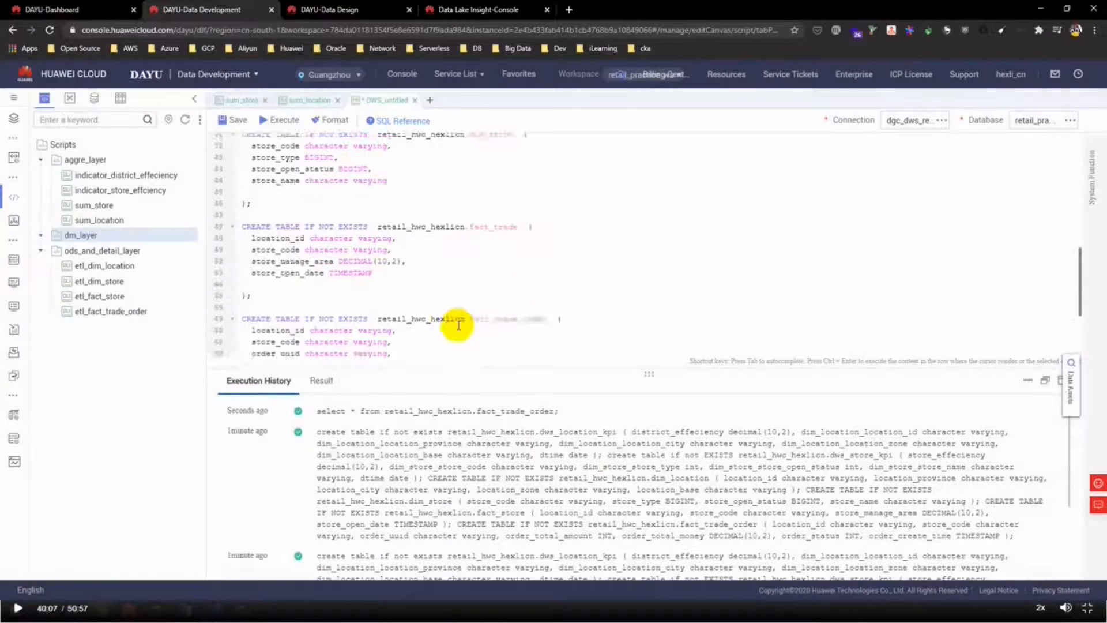
{"action": "right_click", "coordinate": [92, 234]}
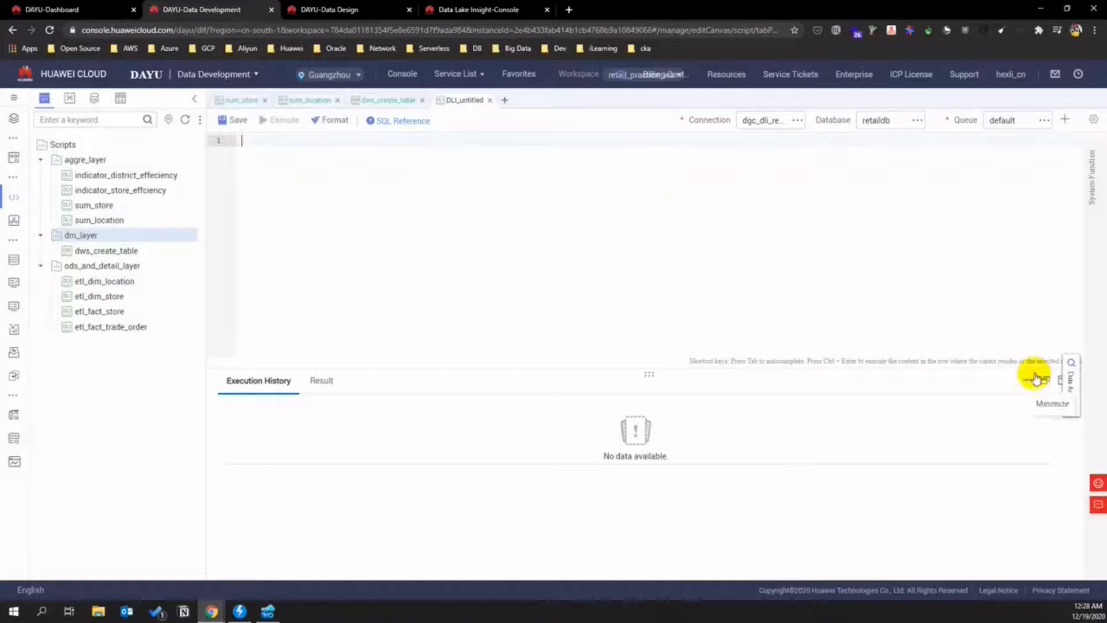
- Show and hide the Data Assets panel, then launch the SQL Reference documentation in a new browser tab
{"action": "left_click", "coordinate": [1071, 384]}
{"action": "left_click", "coordinate": [835, 255]}
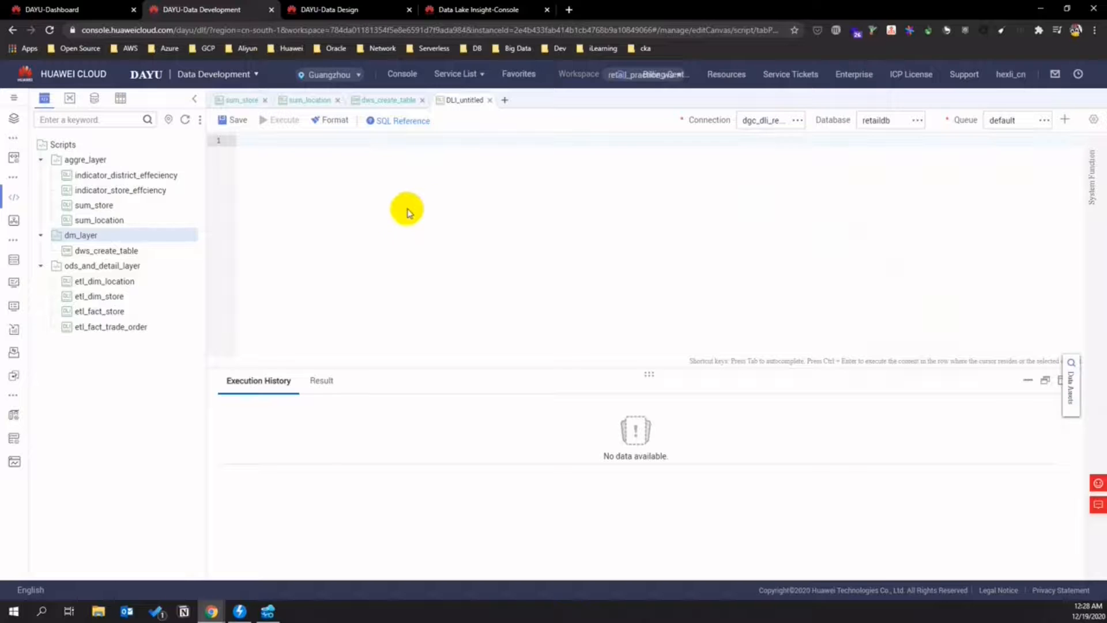
{"action": "left_click", "coordinate": [406, 120]}
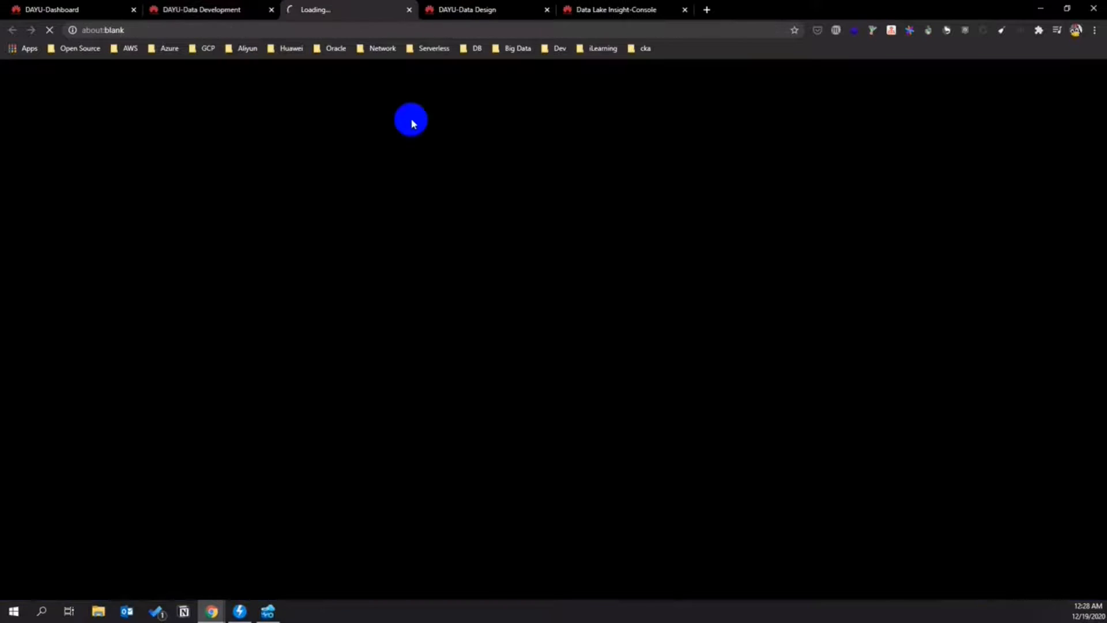
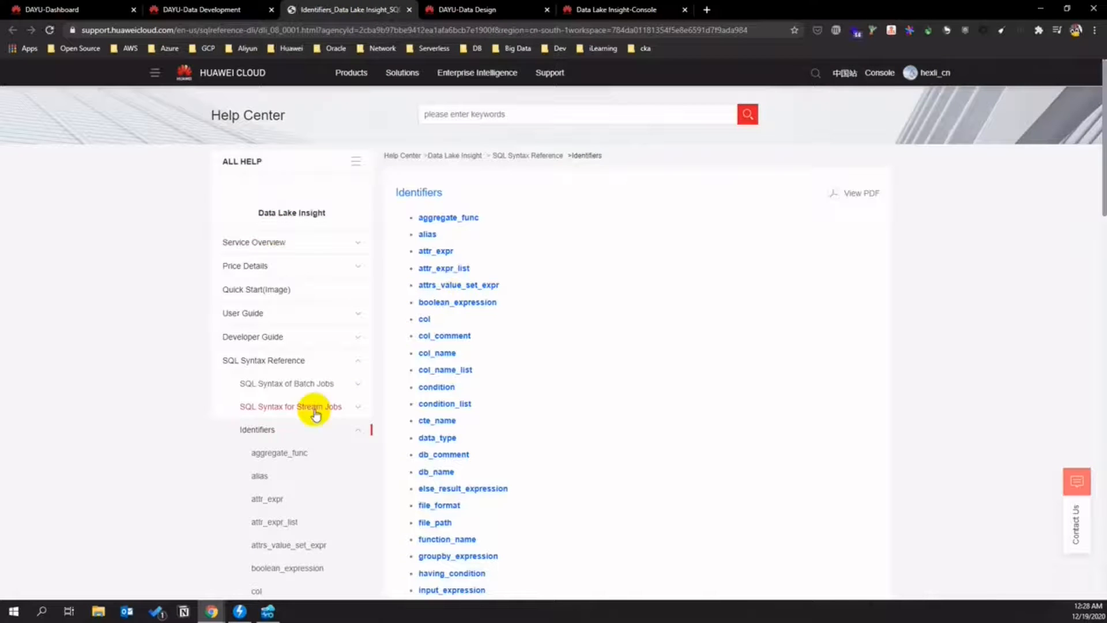
- Copy the six-line CREATE TABLE … USING DWS OPTIONS syntax example into the Data Development script
{"action": "scroll", "coordinate": [571, 406], "scroll_direction": "down", "scroll_amount": 4}
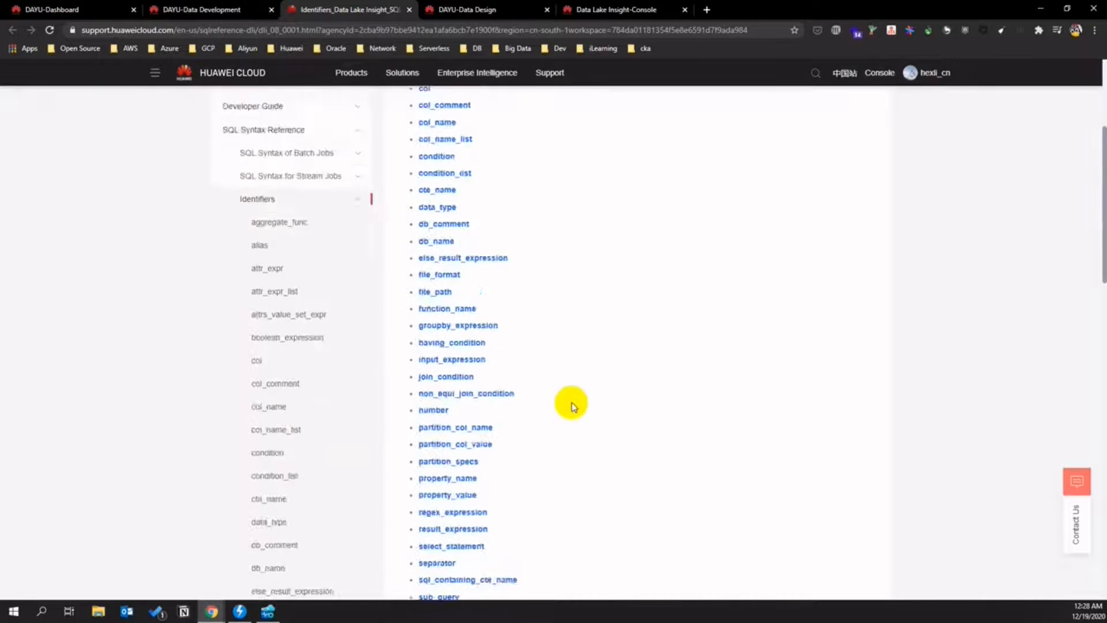
{"action": "scroll", "coordinate": [571, 407], "scroll_direction": "down", "scroll_amount": 6}
{"action": "scroll", "coordinate": [573, 407], "scroll_direction": "up", "scroll_amount": 10}
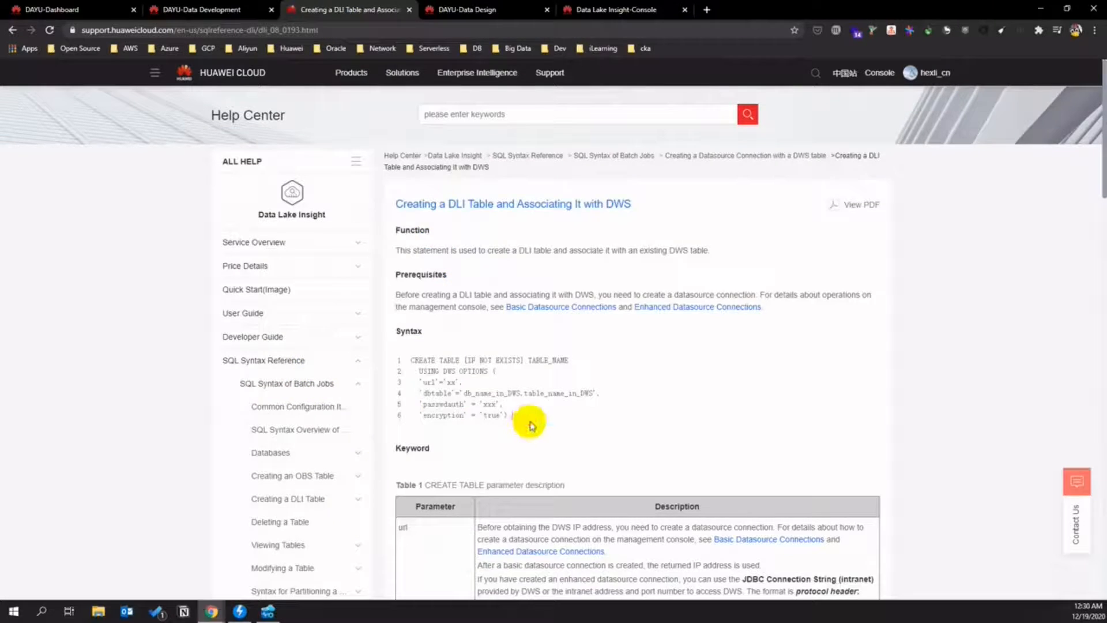
{"action": "mouse_move", "coordinate": [522, 418]}
{"action": "left_mouse_down"}
{"action": "mouse_move", "coordinate": [407, 358]}
{"action": "mouse_move", "coordinate": [519, 408]}
{"action": "mouse_move", "coordinate": [525, 422]}
{"action": "left_mouse_up"}
{"action": "key", "text": "ctrl+c"}
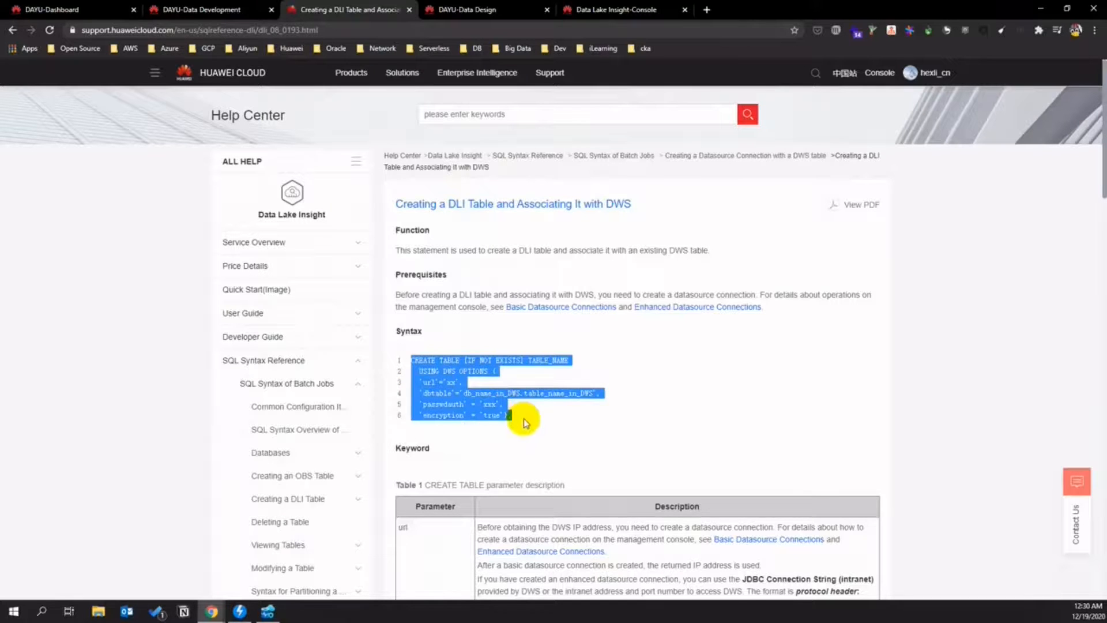
{"action": "left_click", "coordinate": [217, 9]}
{"action": "key", "text": "ctrl+v"}
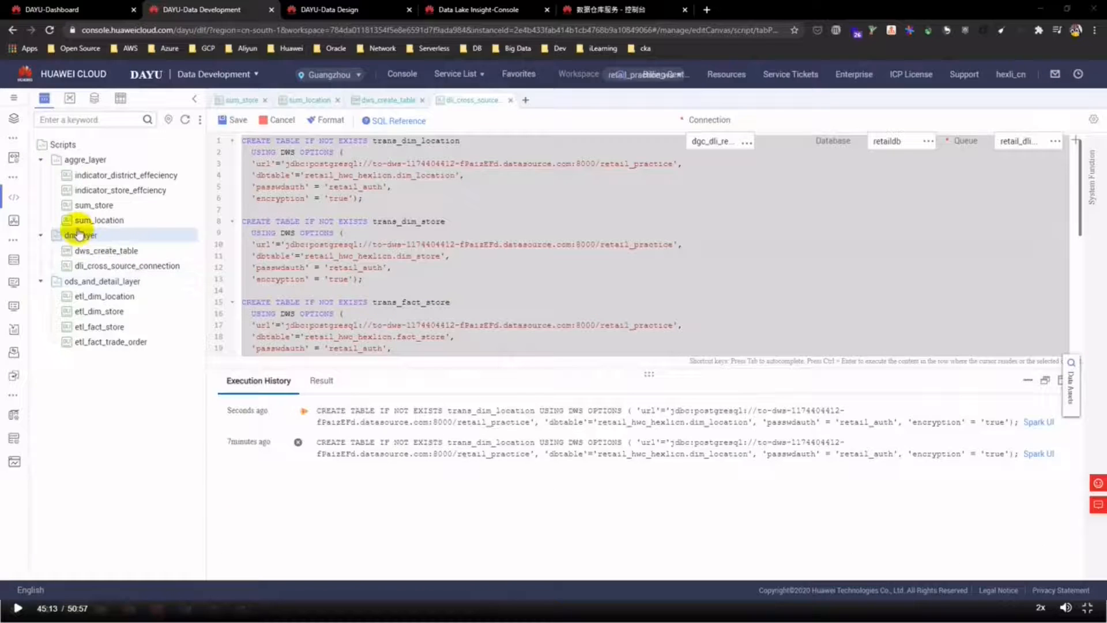
- Create a cross_source_import folder under dm_layer
{"action": "right_click", "coordinate": [105, 238]}
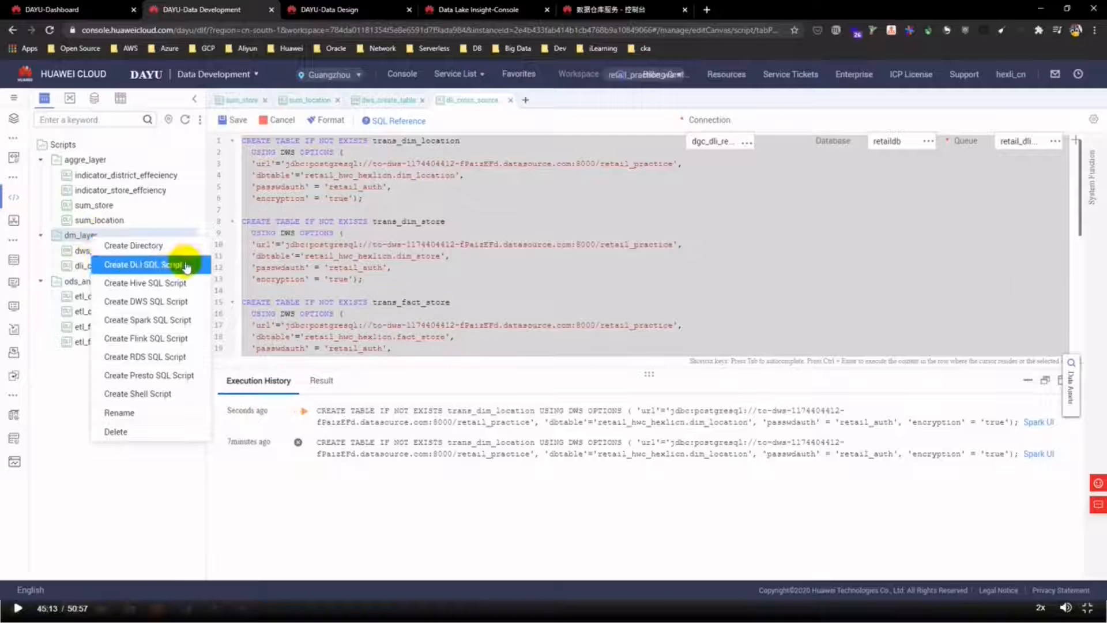
{"action": "left_click", "coordinate": [173, 250]}
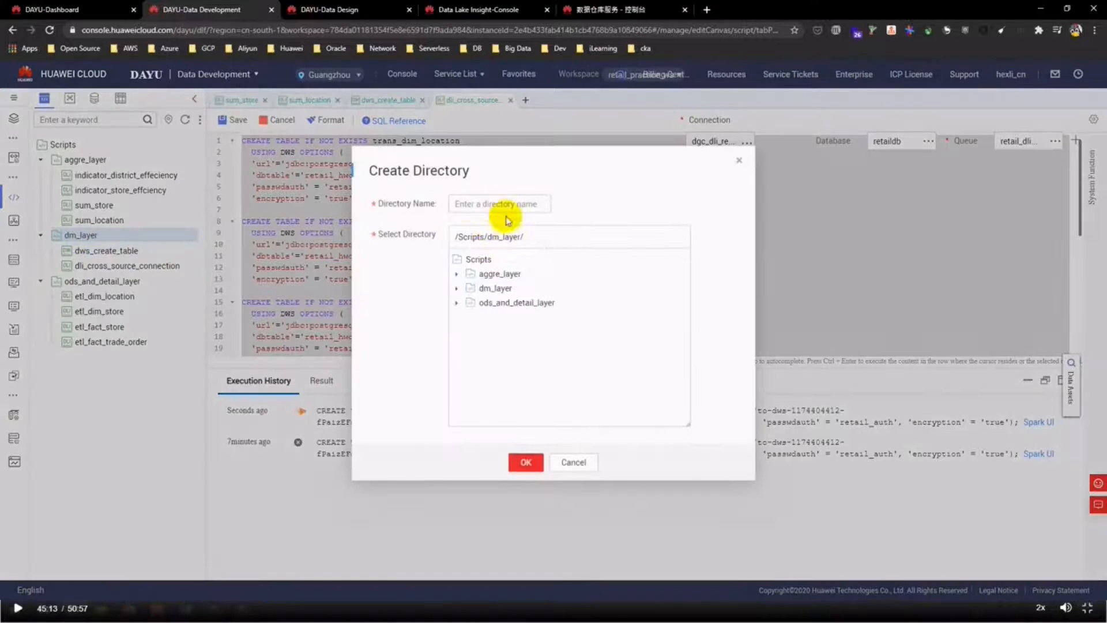
{"action": "left_click", "coordinate": [497, 204]}
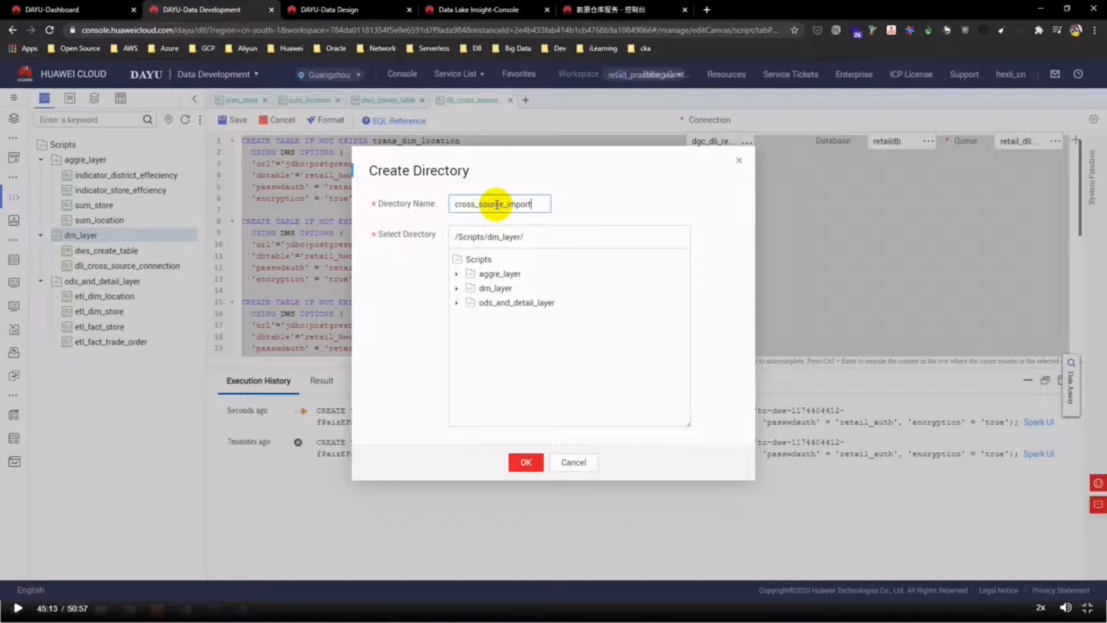
{"action": "left_click", "coordinate": [503, 287]}
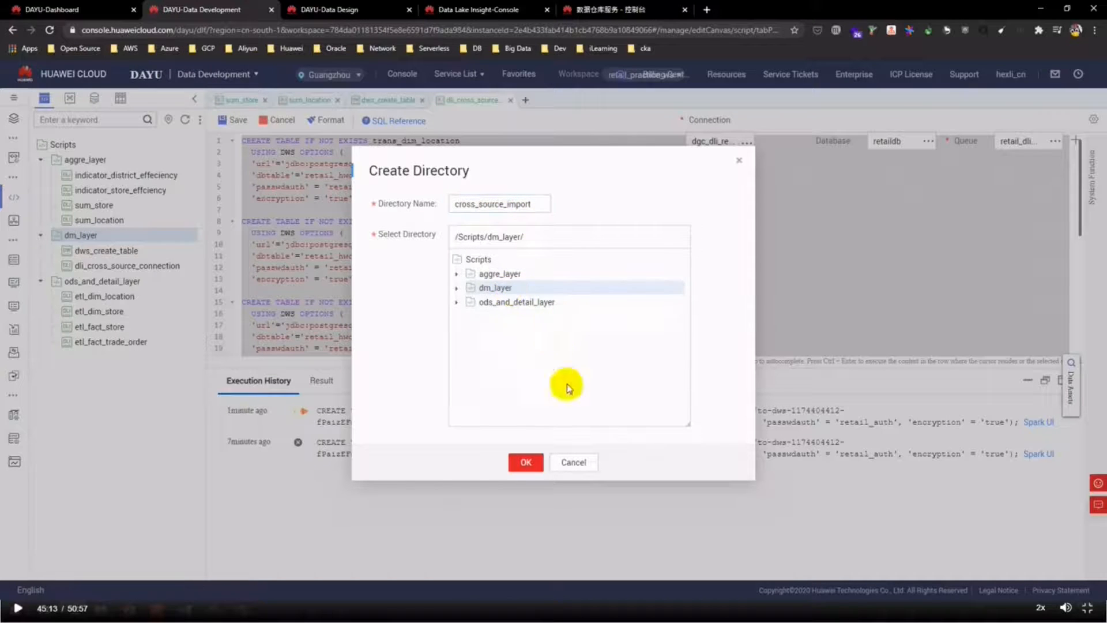
{"action": "left_click", "coordinate": [525, 462]}
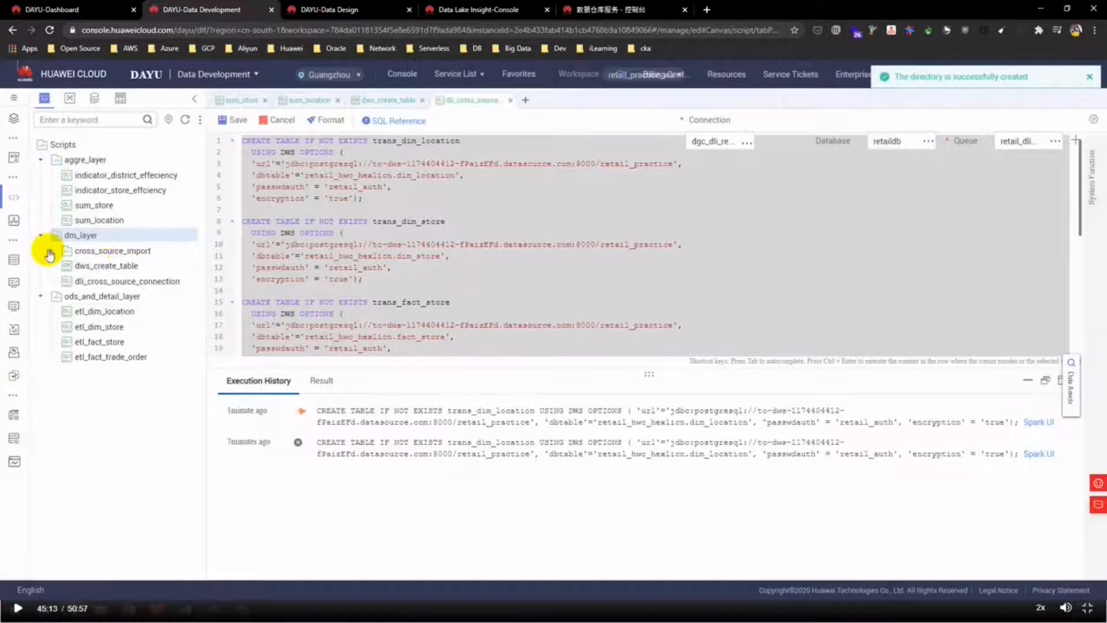
- Create a new DLI SQL script in cross_source_import and expand dm_layer to show its scripts
{"action": "right_click", "coordinate": [144, 251]}
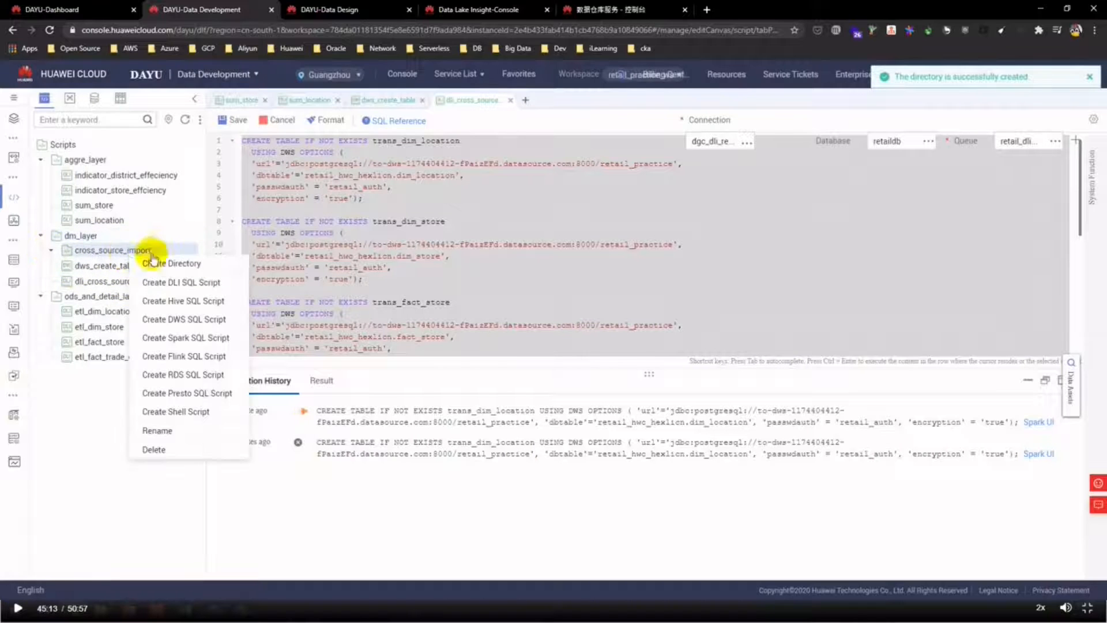
{"action": "left_click", "coordinate": [218, 281]}
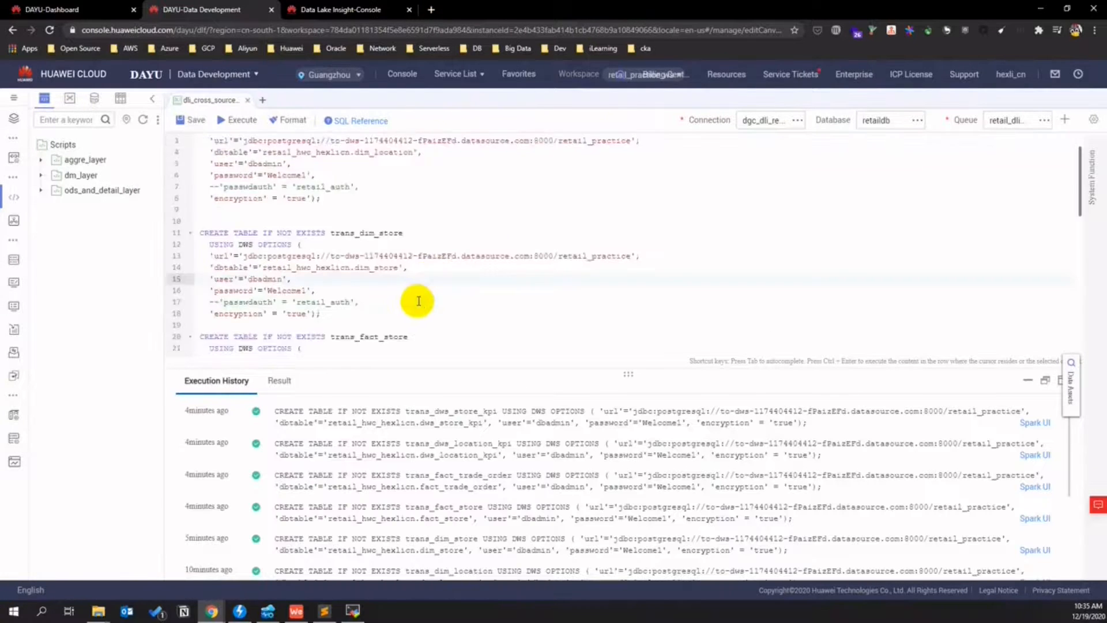
{"action": "scroll", "coordinate": [381, 297], "scroll_direction": "down", "scroll_amount": 5}
{"action": "scroll", "coordinate": [368, 297], "scroll_direction": "up", "scroll_amount": 10}
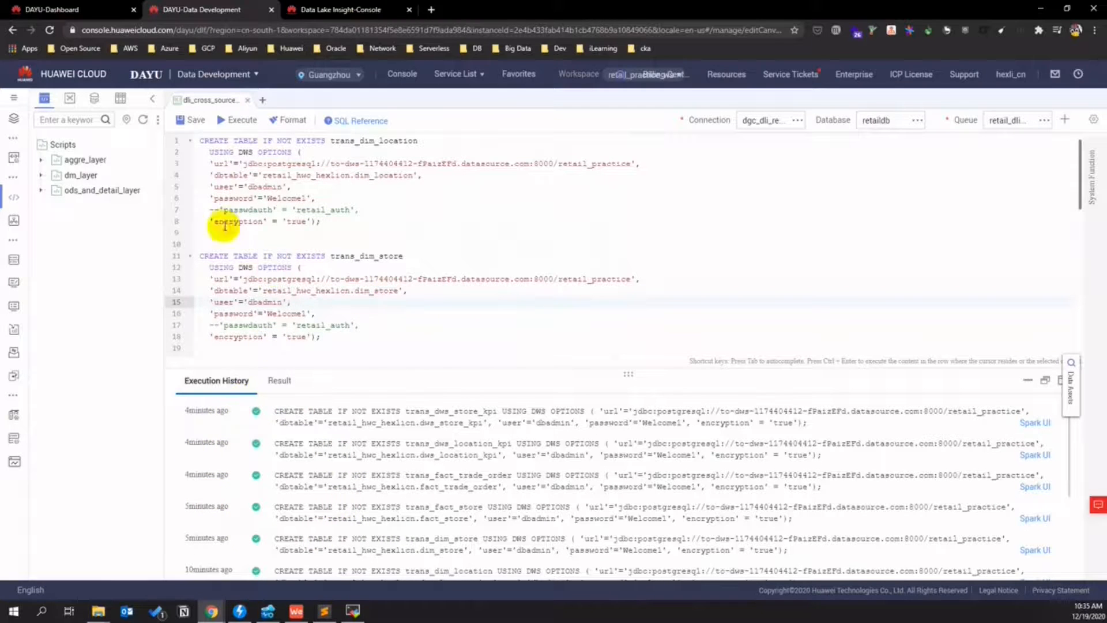
{"action": "left_click", "coordinate": [41, 176]}
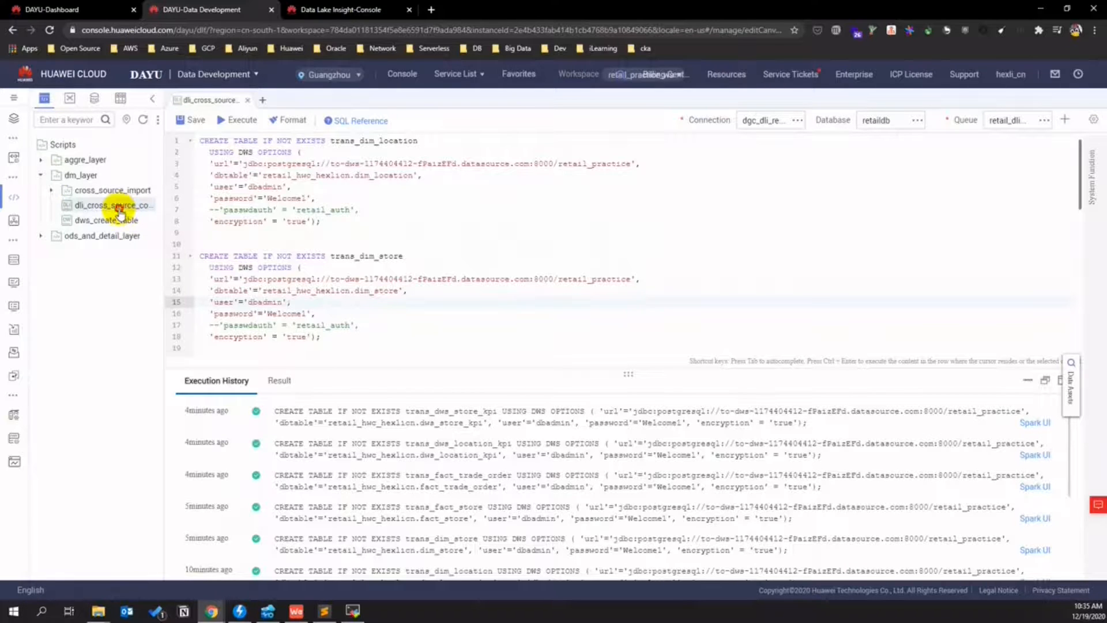
- In the DLI SQL editor, open the retaildb database and expand its six external tables
{"action": "left_click", "coordinate": [348, 9]}
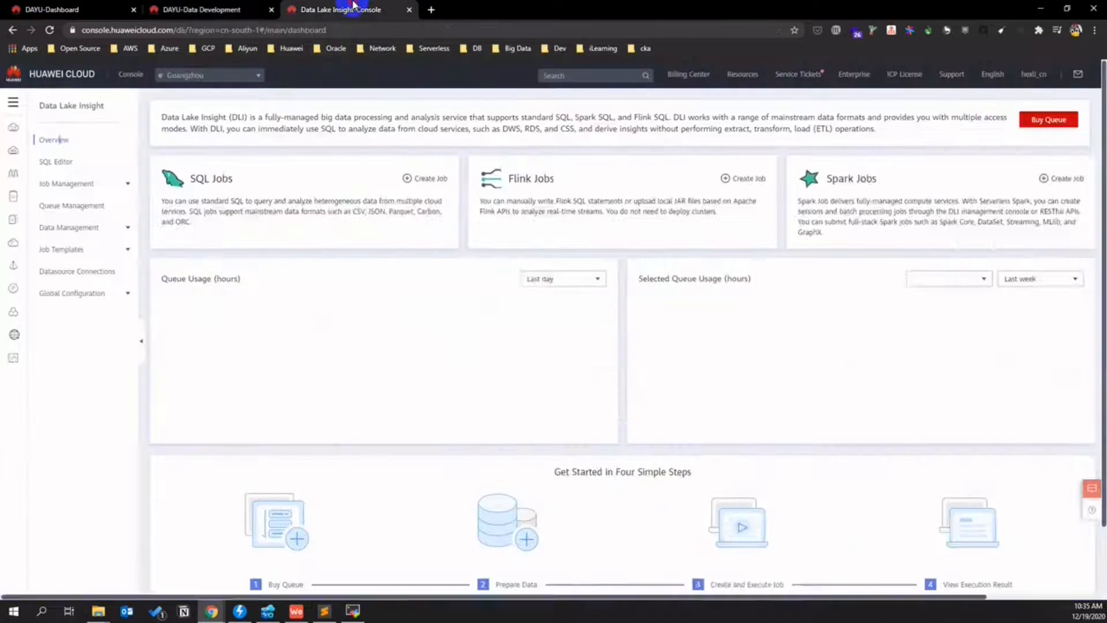
{"action": "left_click", "coordinate": [74, 165]}
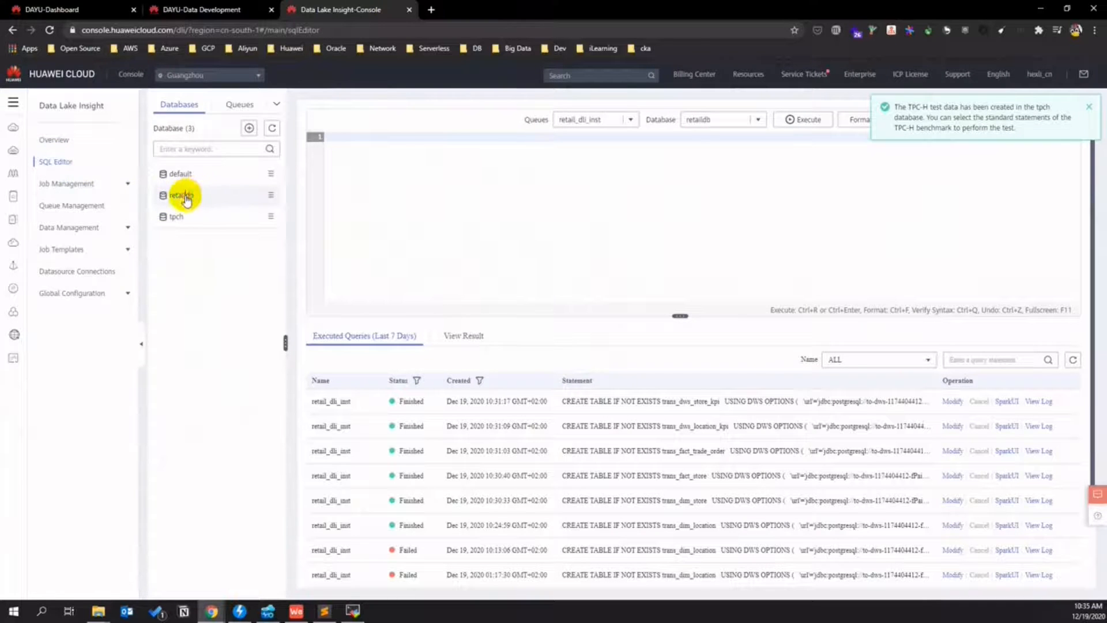
{"action": "left_click", "coordinate": [183, 196]}
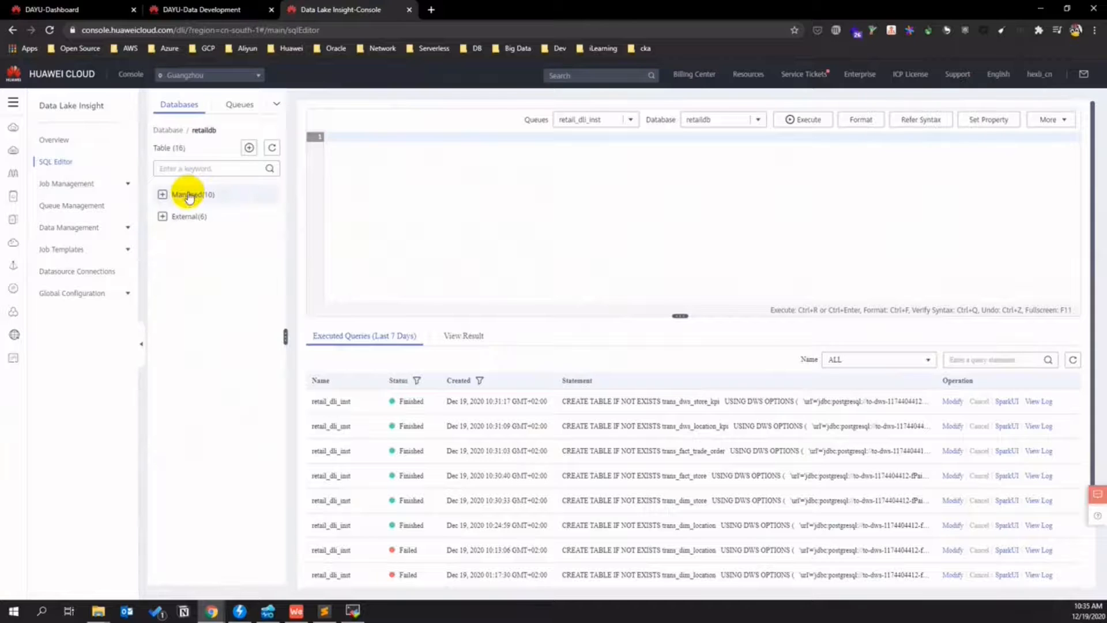
{"action": "left_click", "coordinate": [163, 217]}
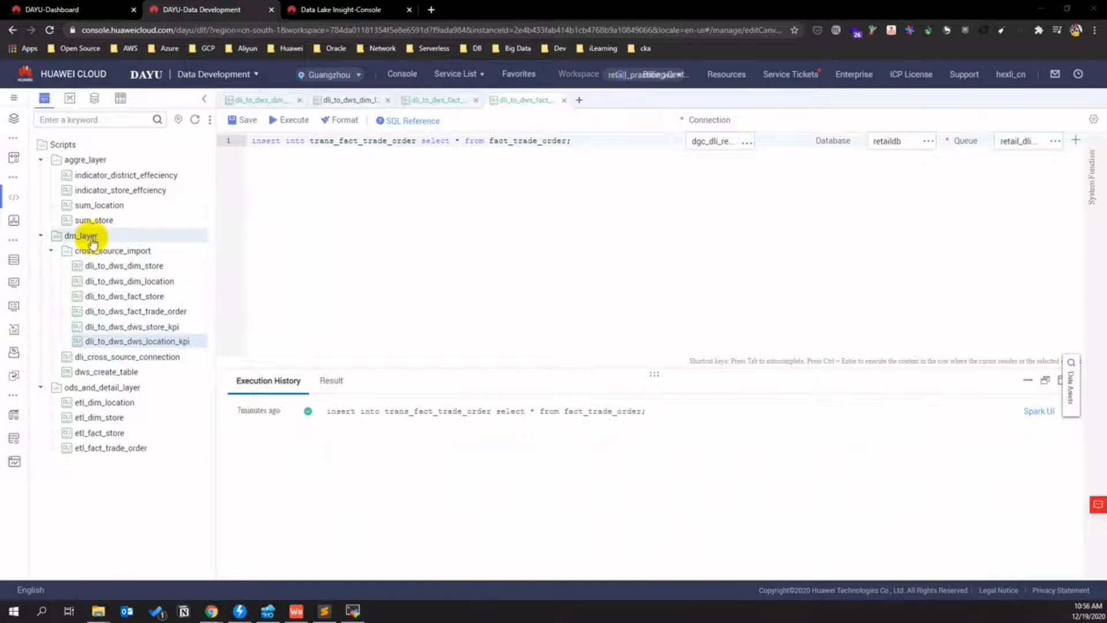
- Create a dws_trancate_tbl folder under dm_layer
{"action": "right_click", "coordinate": [89, 238]}
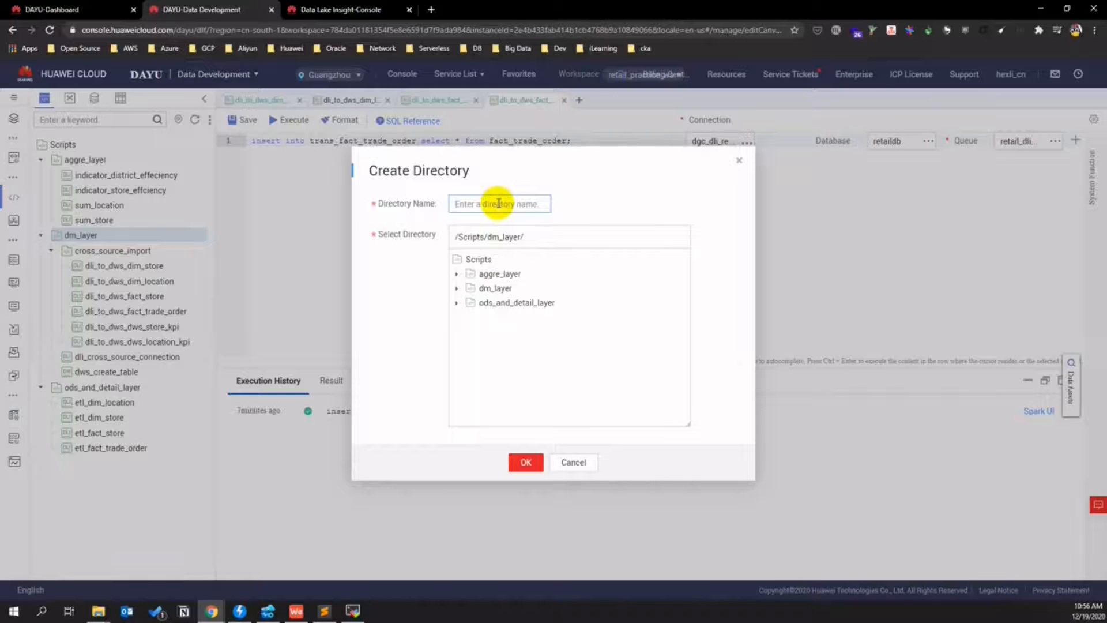
{"action": "key", "text": "BackSpace"}
{"action": "type", "text": "dws_trancate_tbl"}
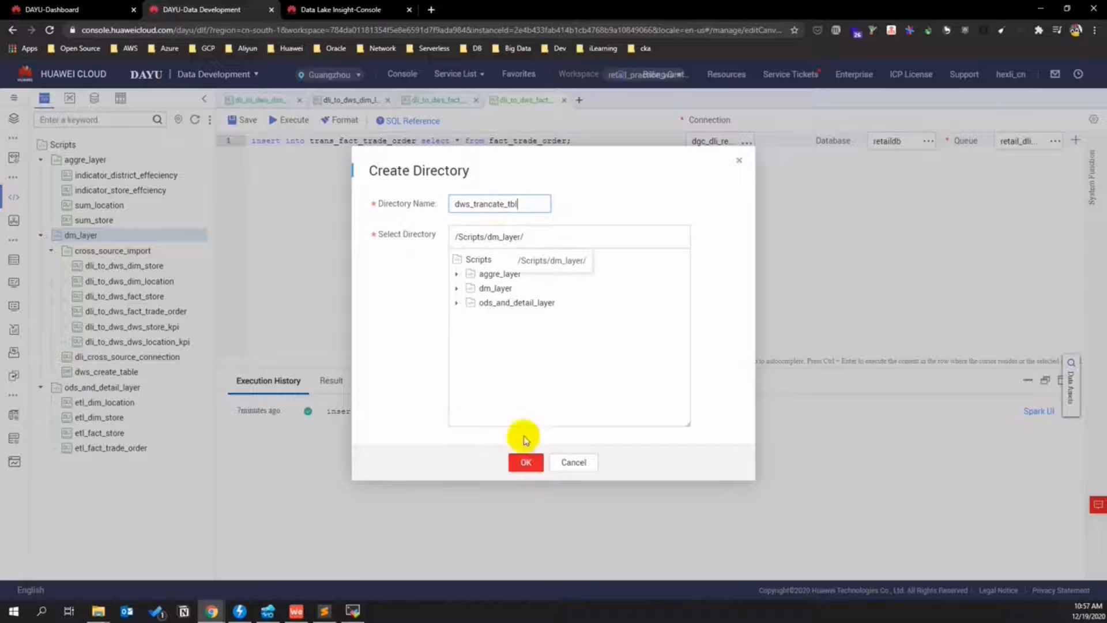
{"action": "left_click", "coordinate": [457, 291]}
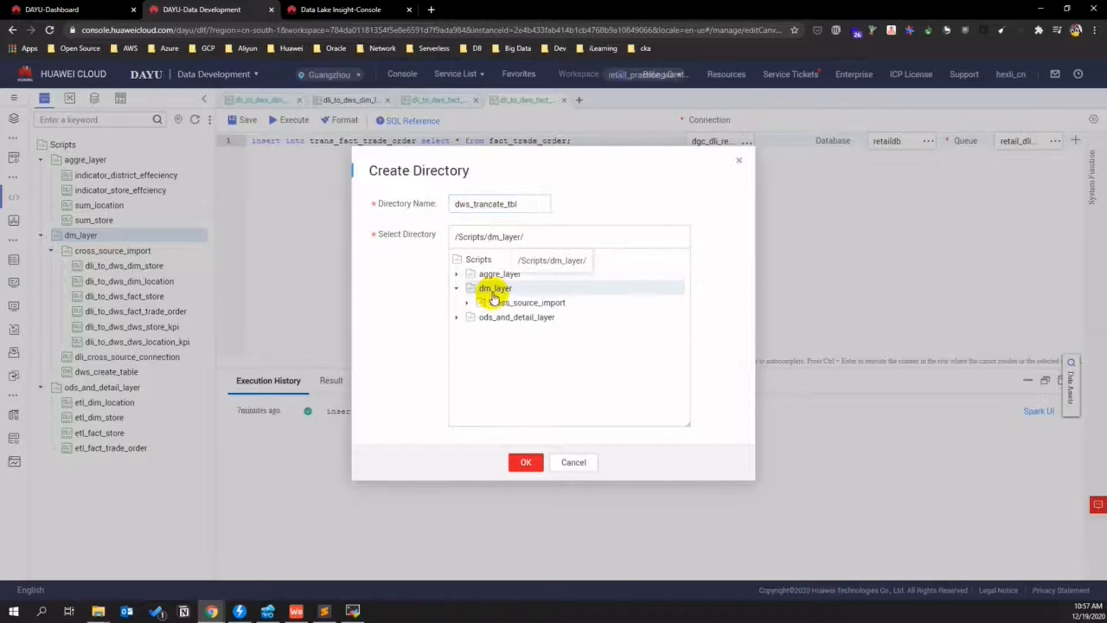
{"action": "left_click", "coordinate": [525, 461]}
- Create a new DWS SQL script inside the dws_trancate_tbl folder
{"action": "left_click", "coordinate": [51, 250]}
{"action": "right_click", "coordinate": [130, 253]}
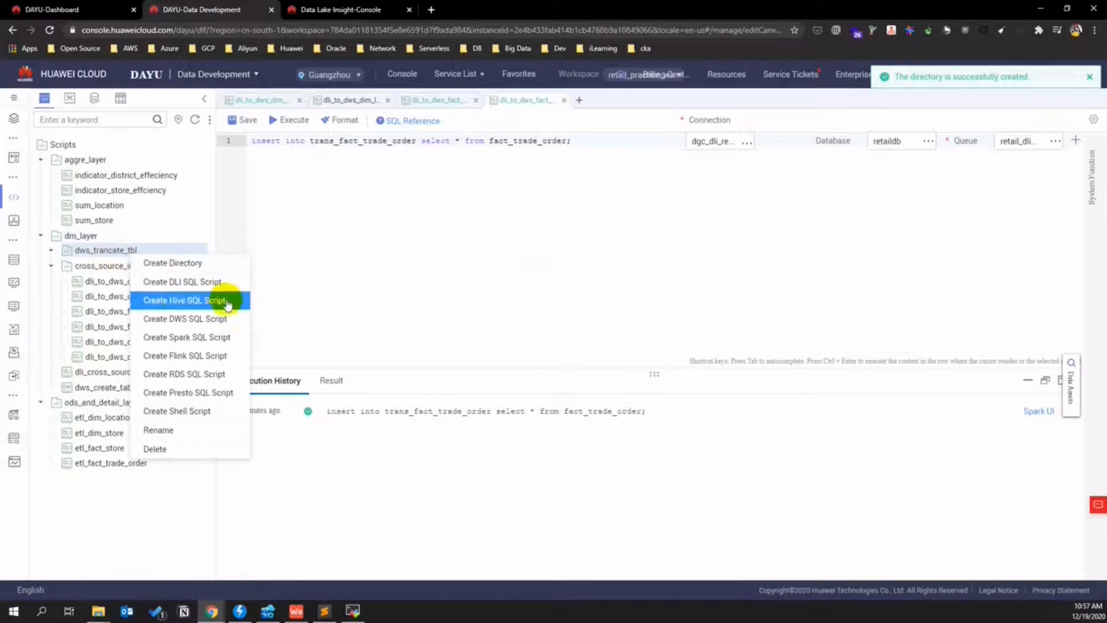
{"action": "left_click", "coordinate": [224, 319]}
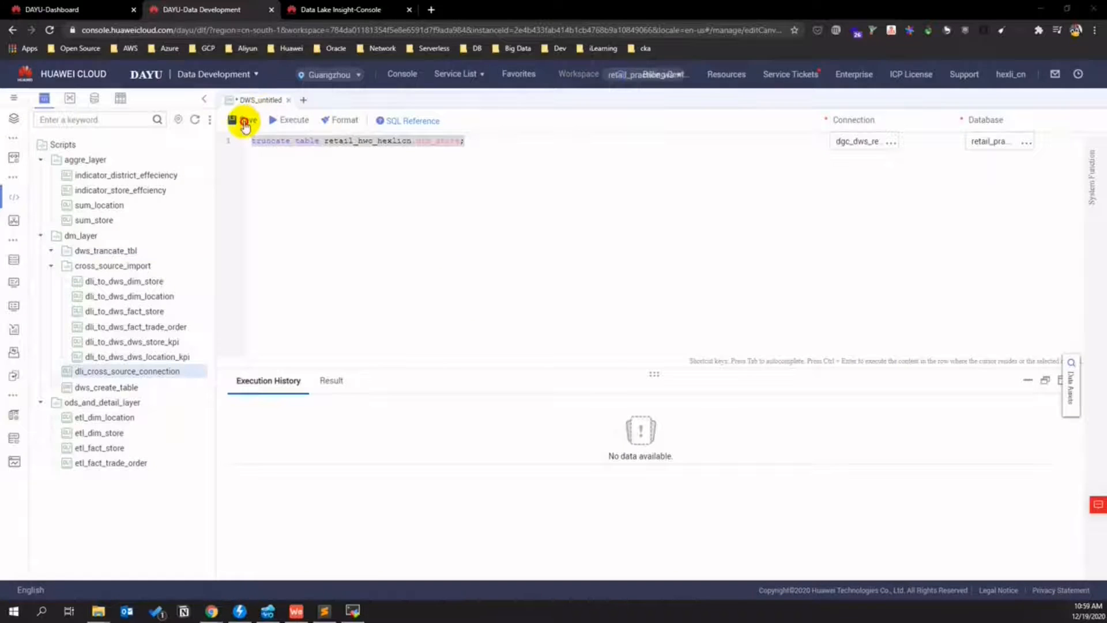
- Save the truncate script as dws_trancate_dim_store in dm_layer/dws_trancate_tbl
{"action": "left_click", "coordinate": [245, 119]}
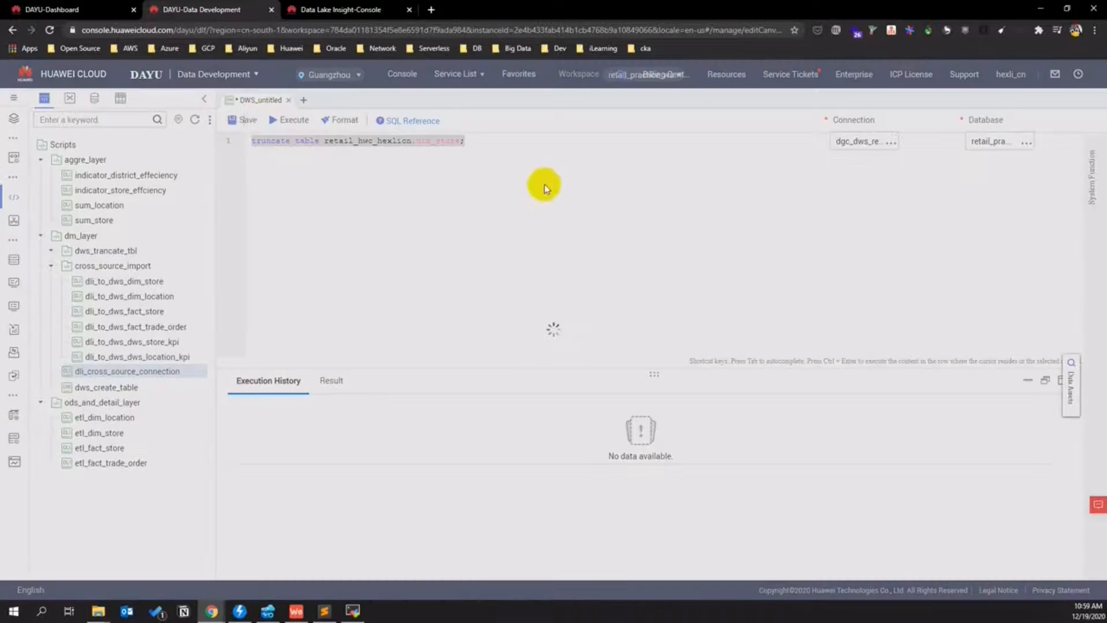
{"action": "left_click", "coordinate": [498, 174]}
{"action": "type", "text": "dws_trancate_dim_store"}
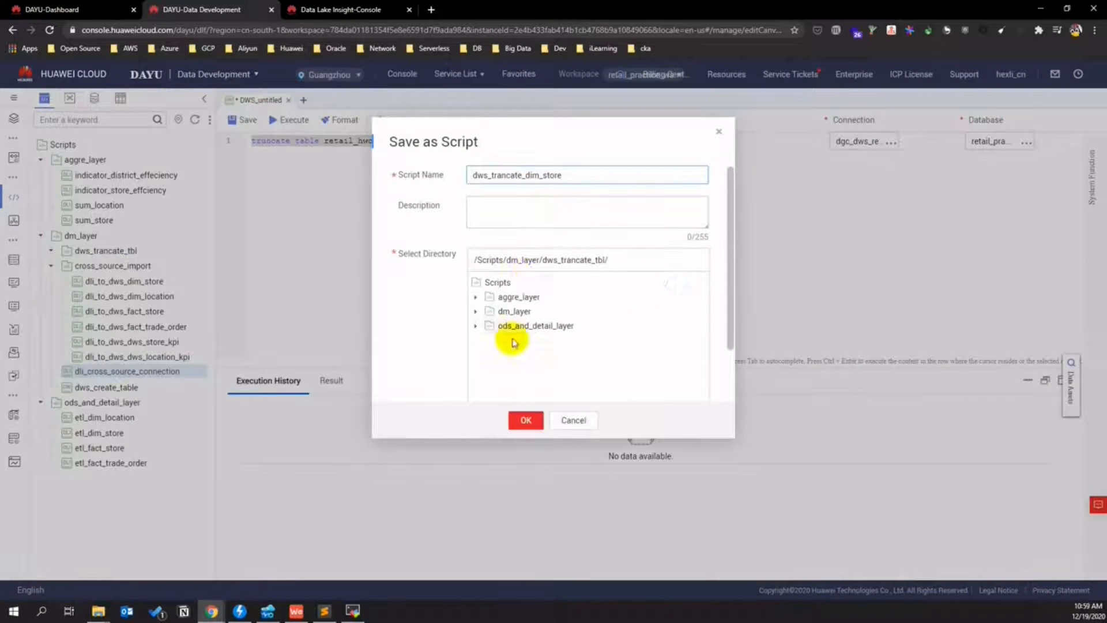
{"action": "left_click", "coordinate": [475, 311]}
{"action": "left_click", "coordinate": [486, 340]}
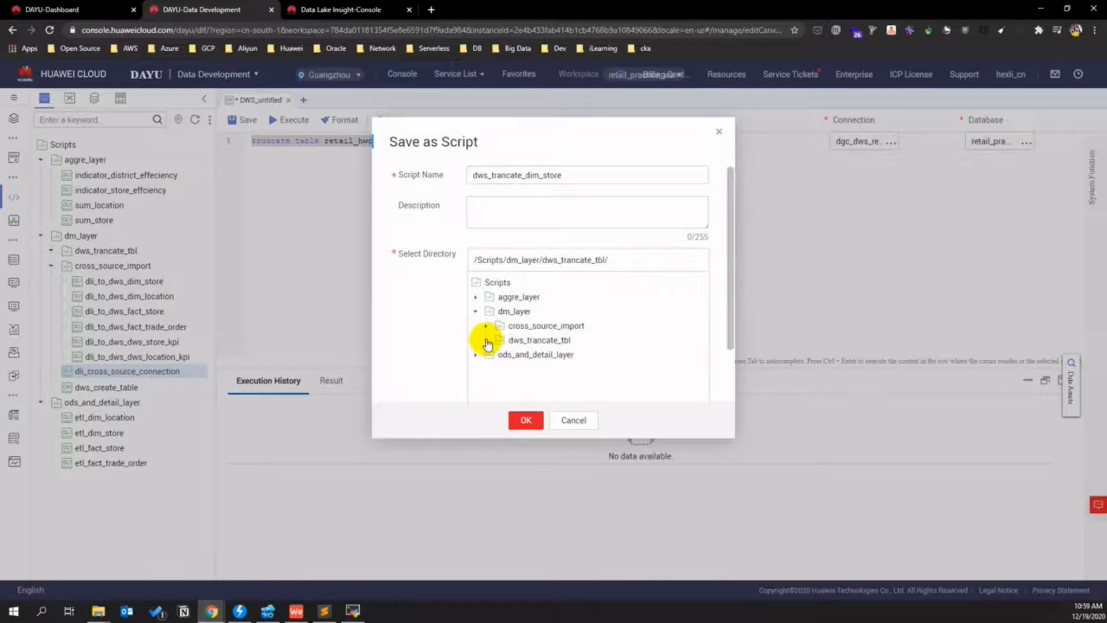
{"action": "left_click", "coordinate": [565, 340]}
{"action": "left_click", "coordinate": [535, 418]}
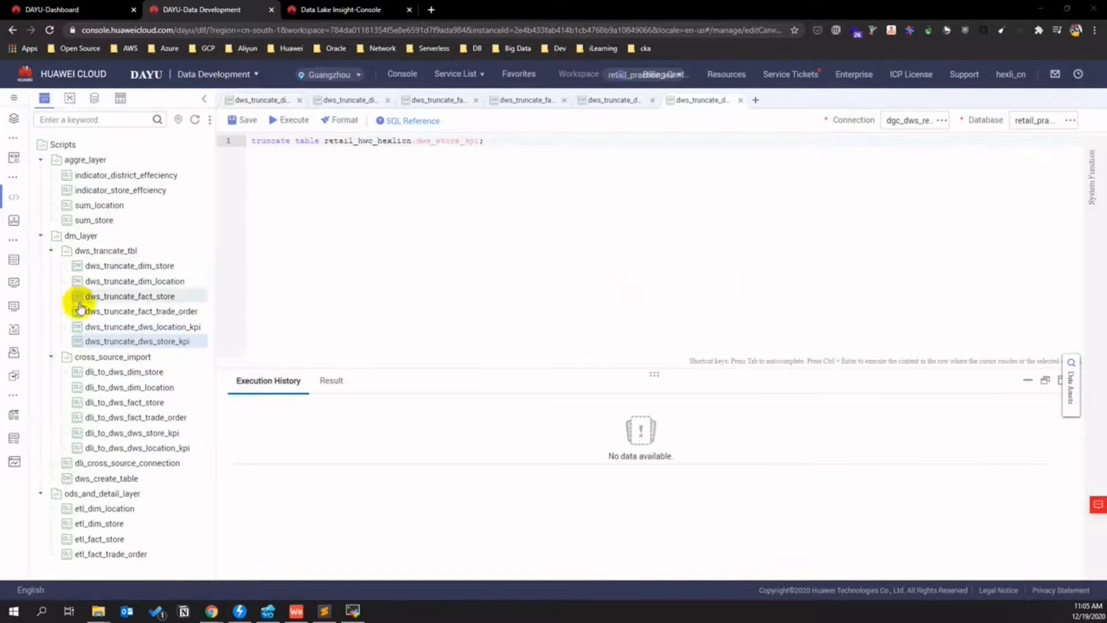
- Review the fact_trade_order, dim_location and dim_store truncate scripts
{"action": "left_click", "coordinate": [611, 102]}
{"action": "left_click", "coordinate": [504, 102]}
{"action": "left_click", "coordinate": [440, 101]}
{"action": "left_click", "coordinate": [354, 100]}
{"action": "left_click", "coordinate": [282, 101]}
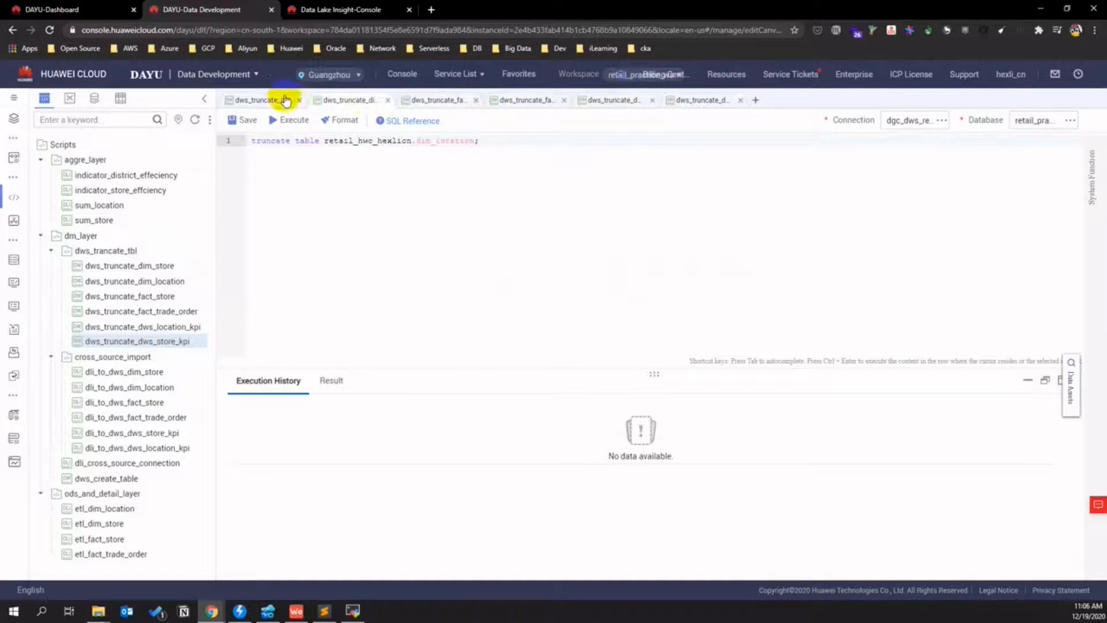
{"action": "left_click", "coordinate": [273, 102]}
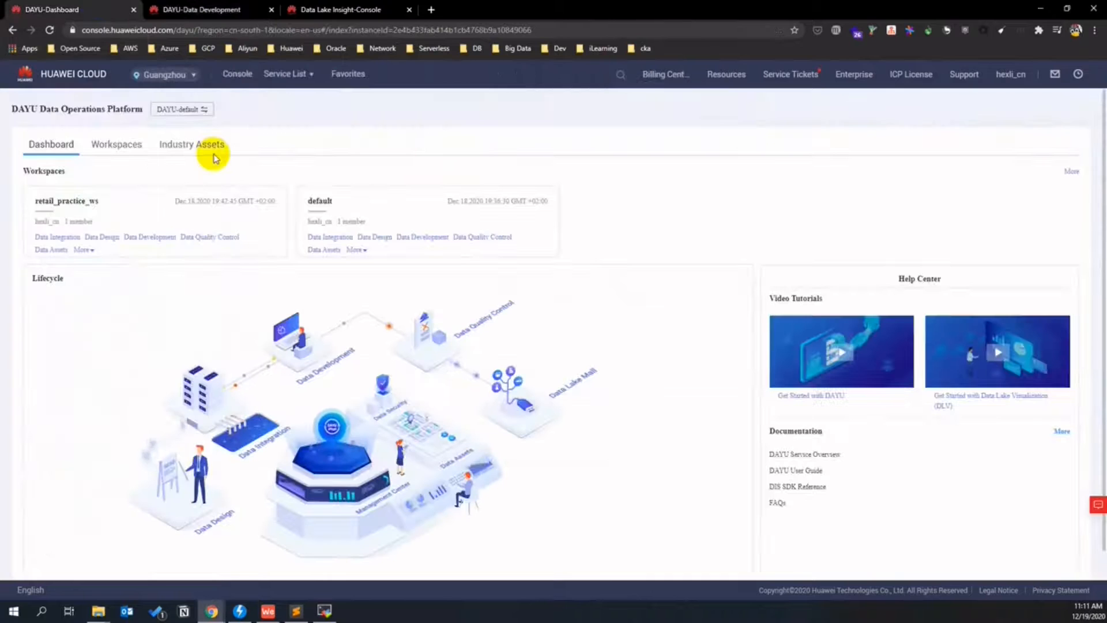
- Start a new metric in Data Quality Control named all_stores_agv_effeciency_last_1yr
{"action": "left_click", "coordinate": [197, 235]}
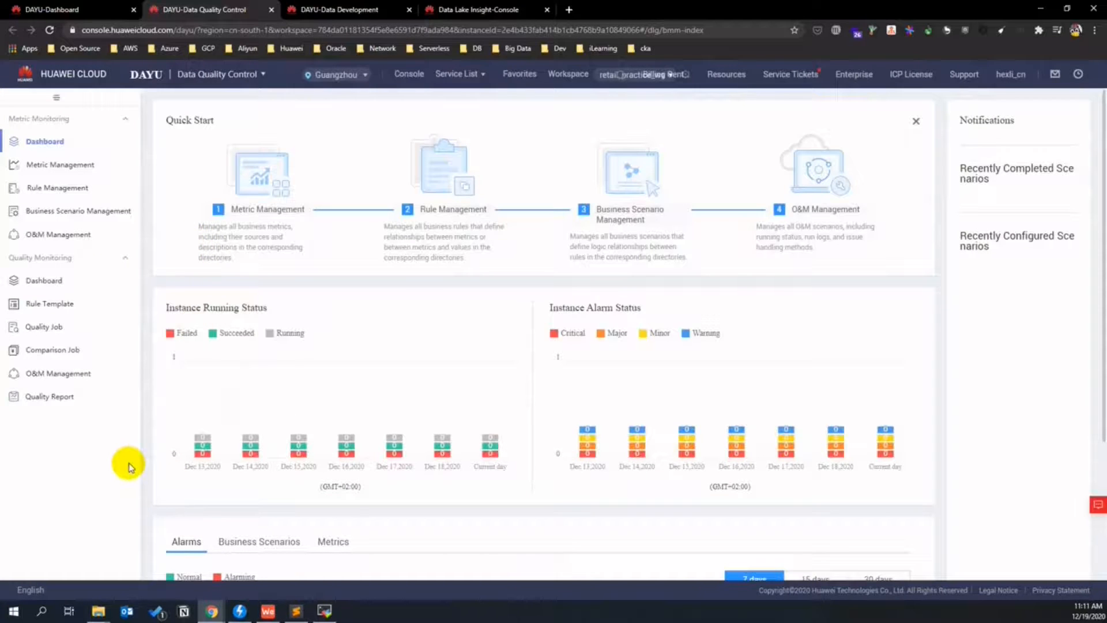
{"action": "left_click", "coordinate": [74, 167]}
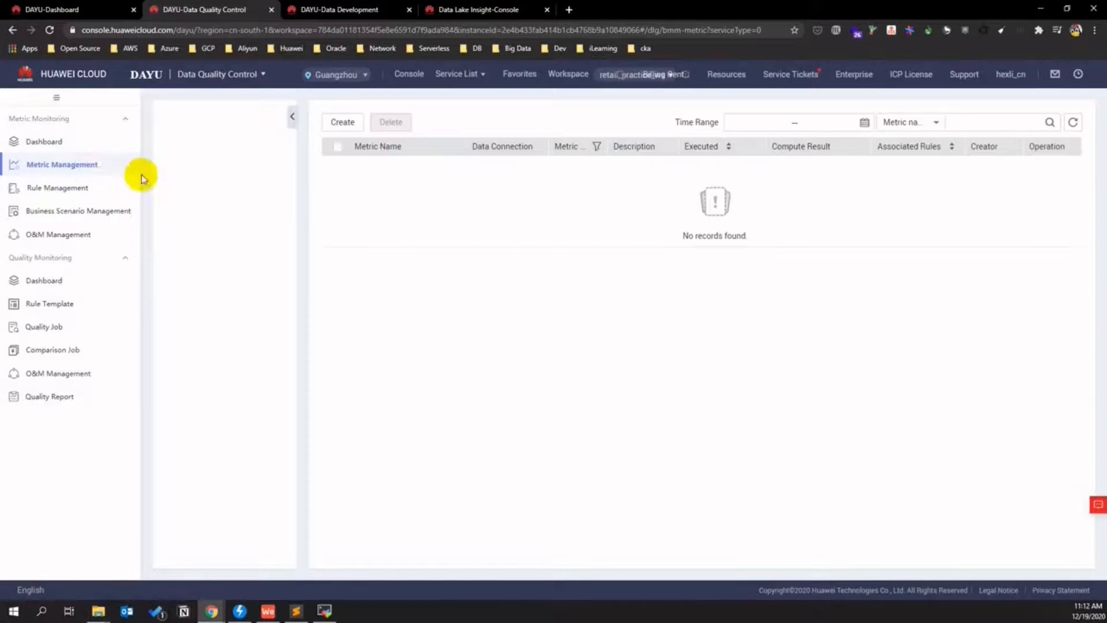
{"action": "left_click", "coordinate": [340, 122]}
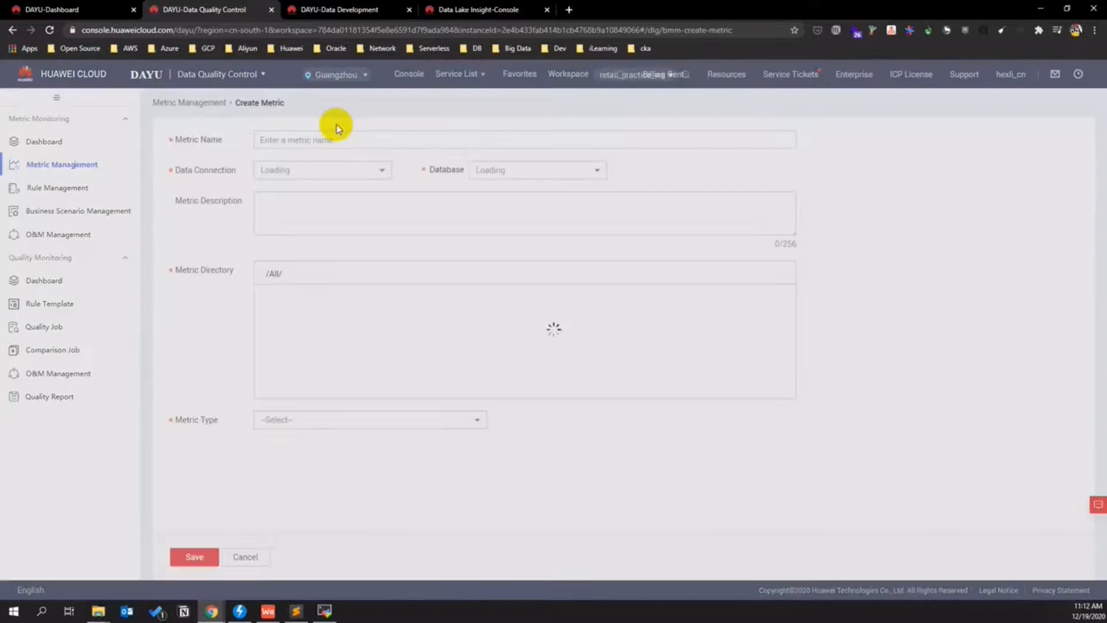
{"action": "left_click", "coordinate": [313, 140]}
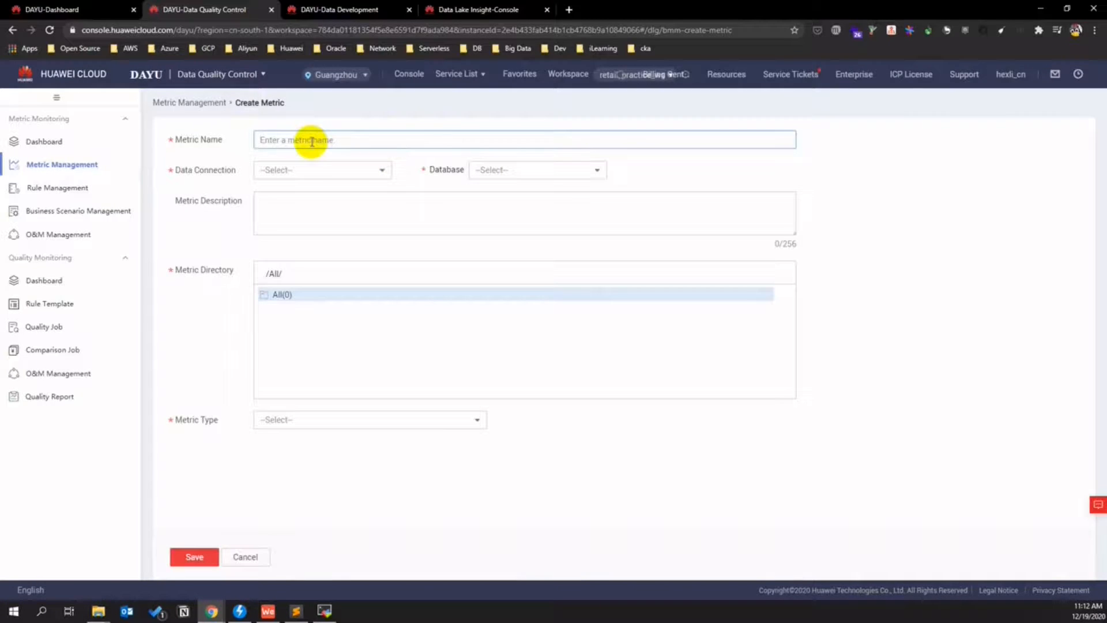
{"action": "type", "text": "all_stores_agv_effeciency_last_1yr"}
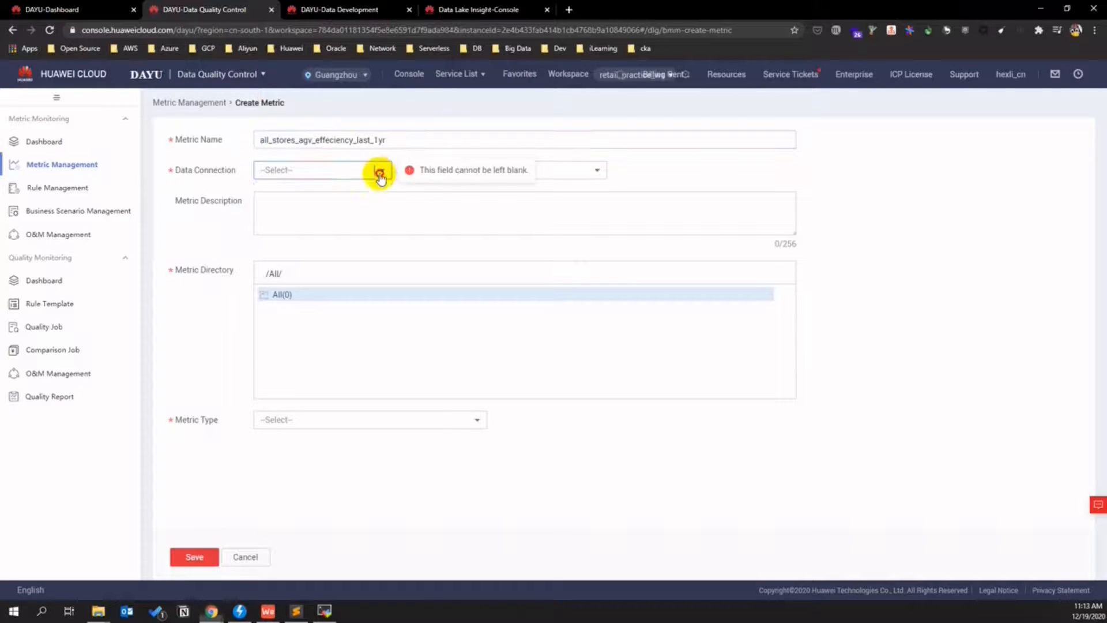
- Set the metric's data connection to dgc_dws_retail and database to retail_practice
{"action": "left_click", "coordinate": [378, 170]}
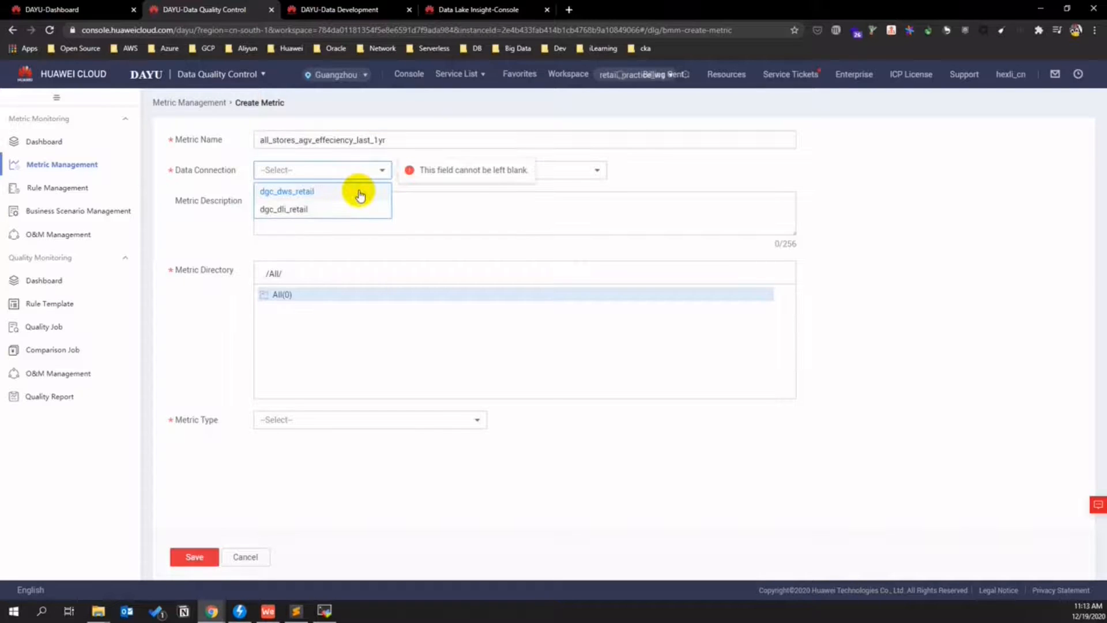
{"action": "left_click", "coordinate": [359, 193]}
{"action": "left_click", "coordinate": [599, 173]}
{"action": "left_click", "coordinate": [556, 207]}
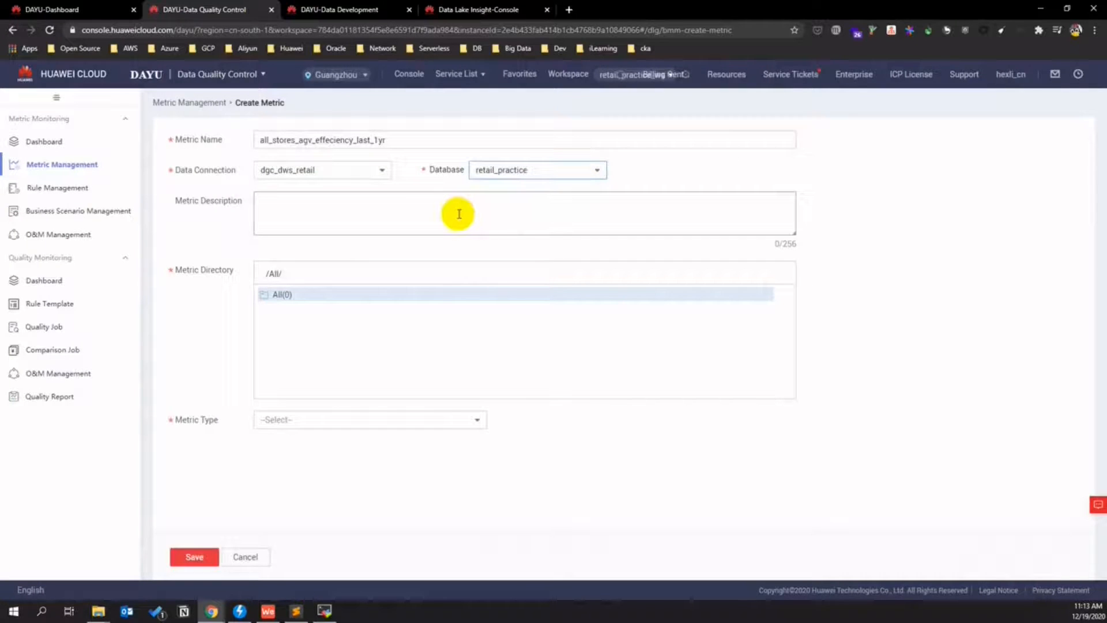
- Set the metric type to Custom and select the sample SQL query
{"action": "left_click", "coordinate": [480, 417]}
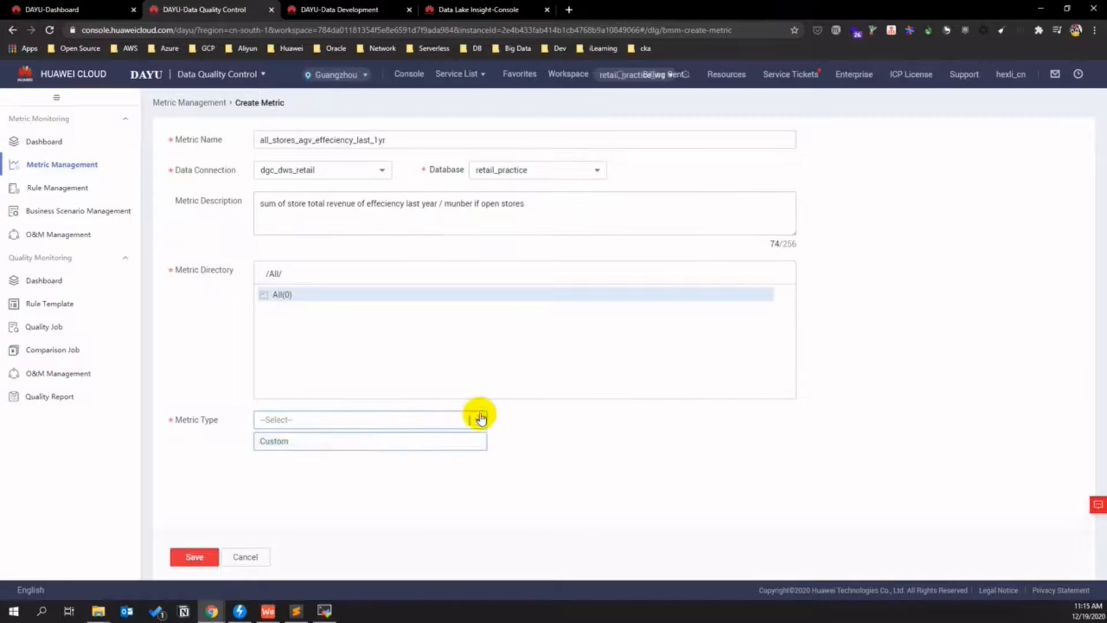
{"action": "left_click", "coordinate": [356, 439]}
{"action": "left_click", "coordinate": [549, 469]}
{"action": "left_click_drag", "start_coordinate": [548, 468], "coordinate": [280, 449]}
{"action": "left_click", "coordinate": [338, 9]}
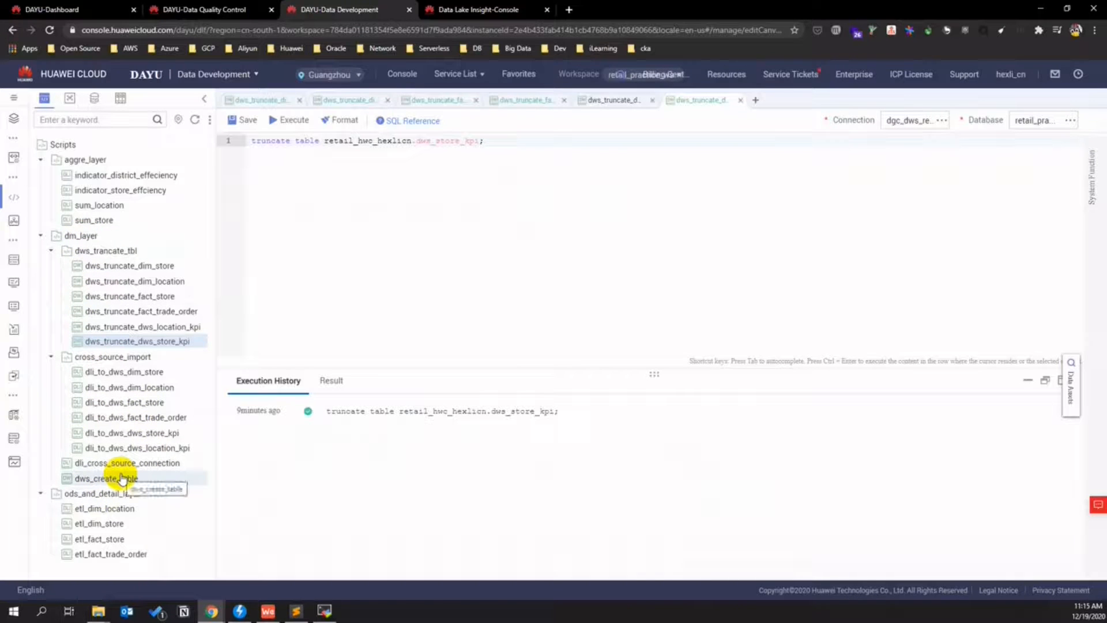
- Open the dws_create_table script and select the table name dws_store_kpi
{"action": "double_click", "coordinate": [122, 478]}
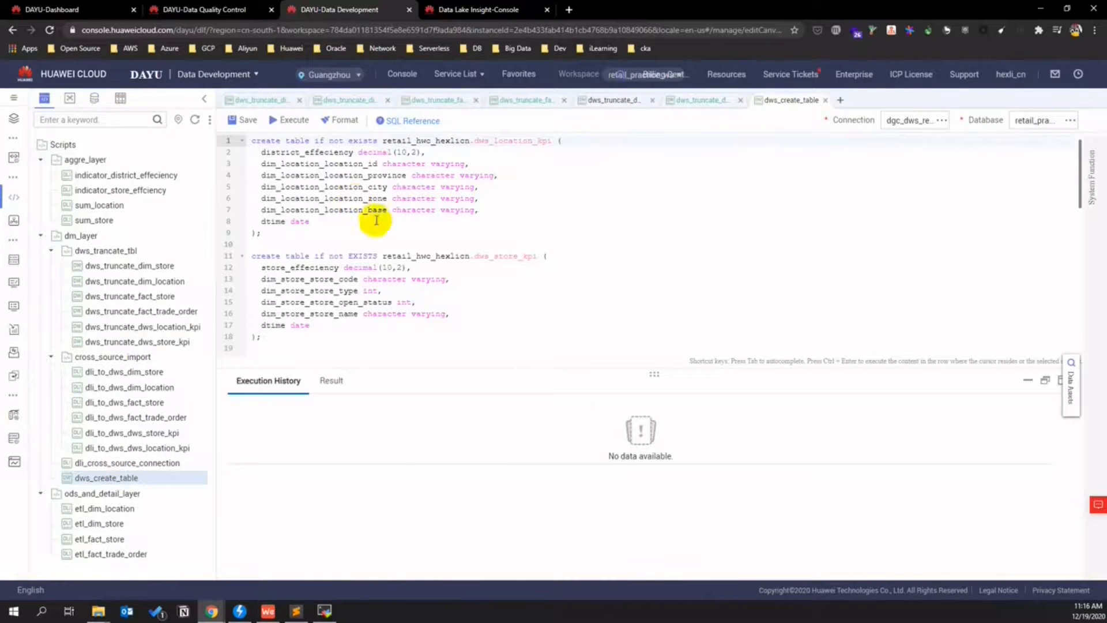
{"action": "scroll", "coordinate": [392, 241], "scroll_direction": "down", "scroll_amount": 3}
{"action": "scroll", "coordinate": [444, 247], "scroll_direction": "up", "scroll_amount": 3}
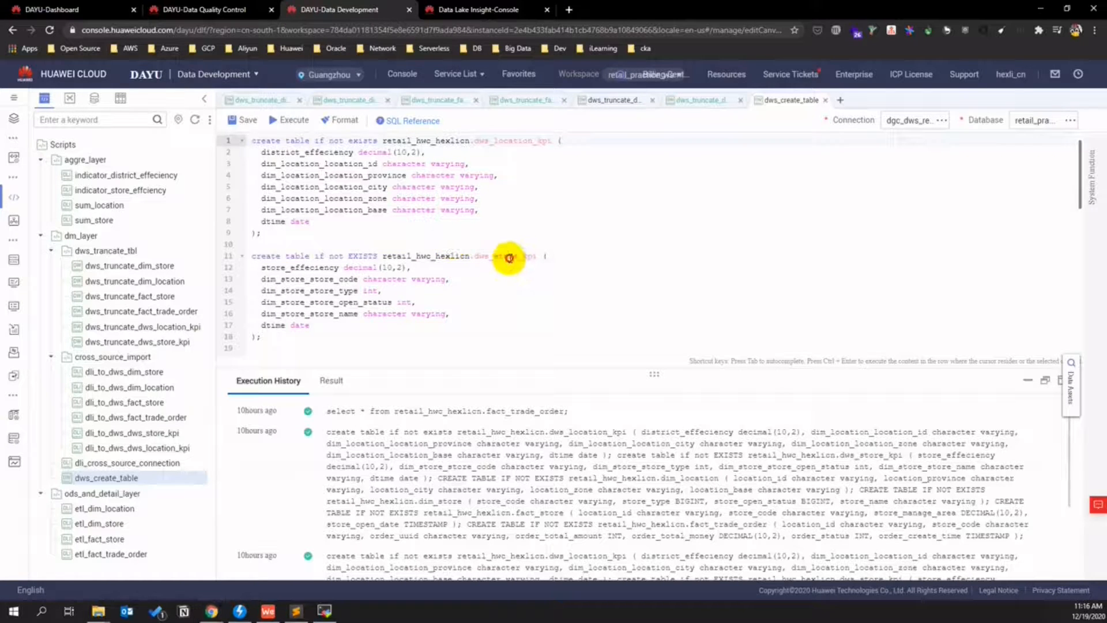
{"action": "double_click", "coordinate": [505, 255]}
{"action": "key", "text": "ctrl+c"}
- Write and run 'select * from dws_store_kpi;' on line 59
{"action": "scroll", "coordinate": [496, 270], "scroll_direction": "down", "scroll_amount": 10}
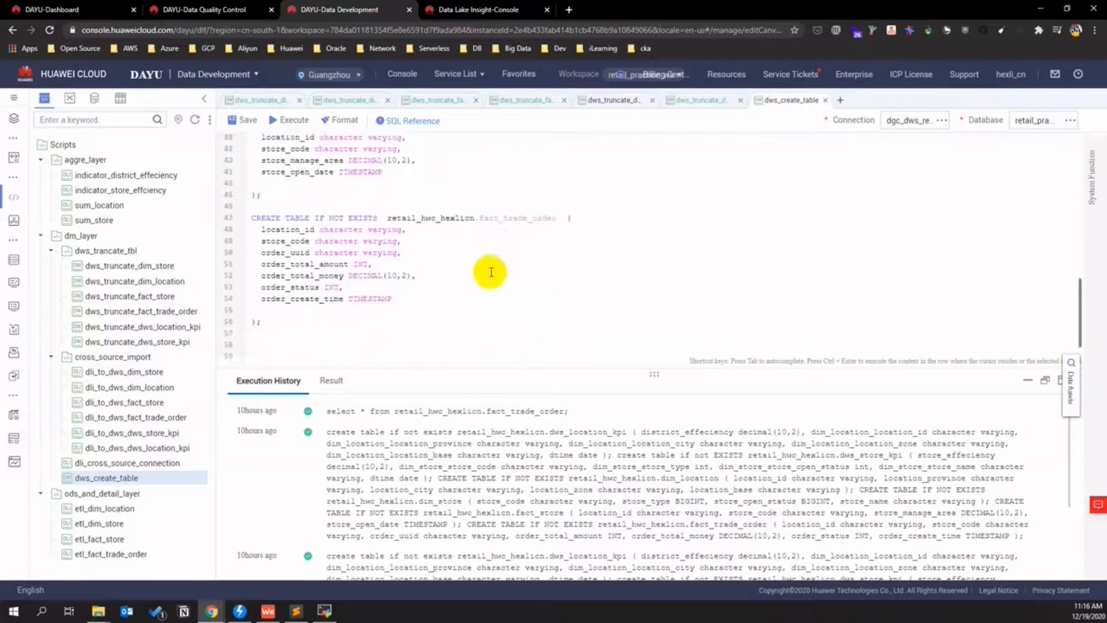
{"action": "left_click", "coordinate": [321, 346]}
{"action": "type", "text": "se"}
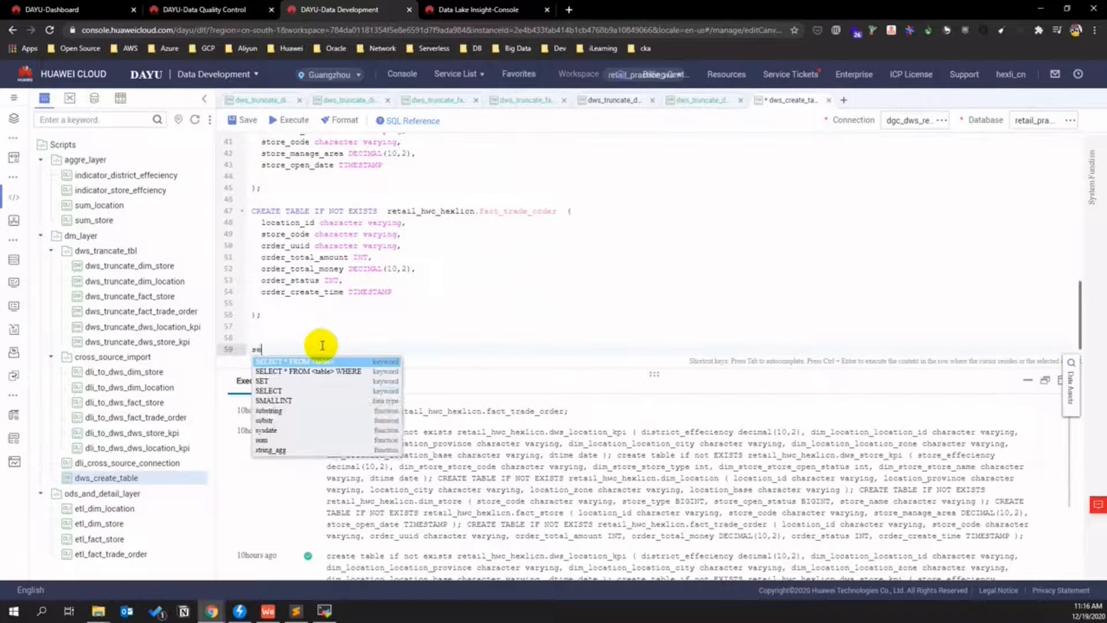
{"action": "type", "text": "lect * from"}
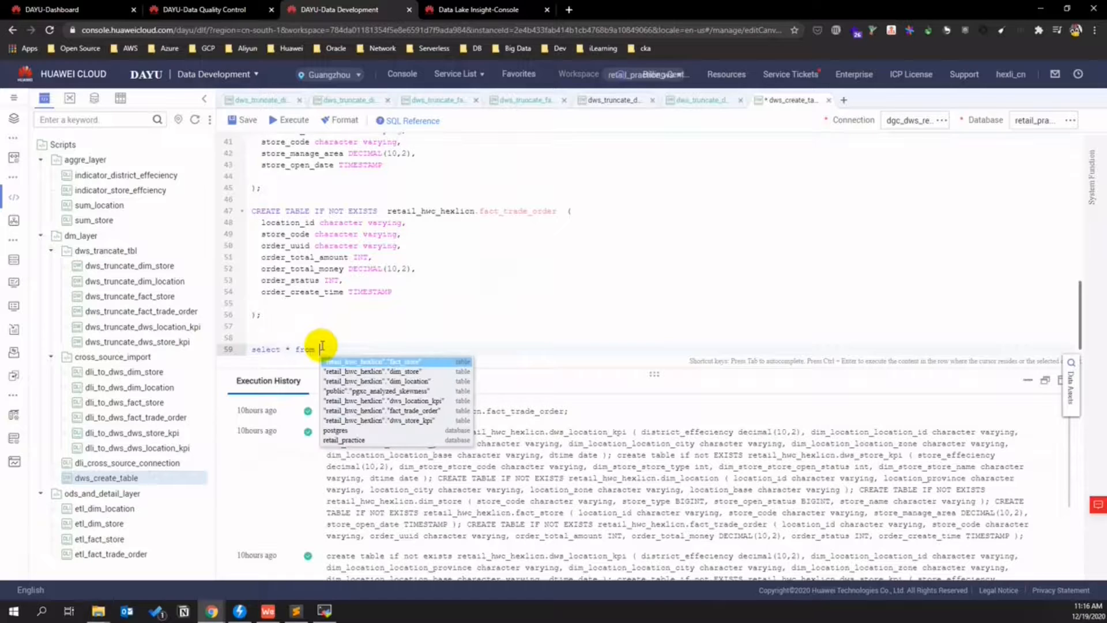
{"action": "key", "text": "ctrl+v"}
{"action": "type", "text": ";"}
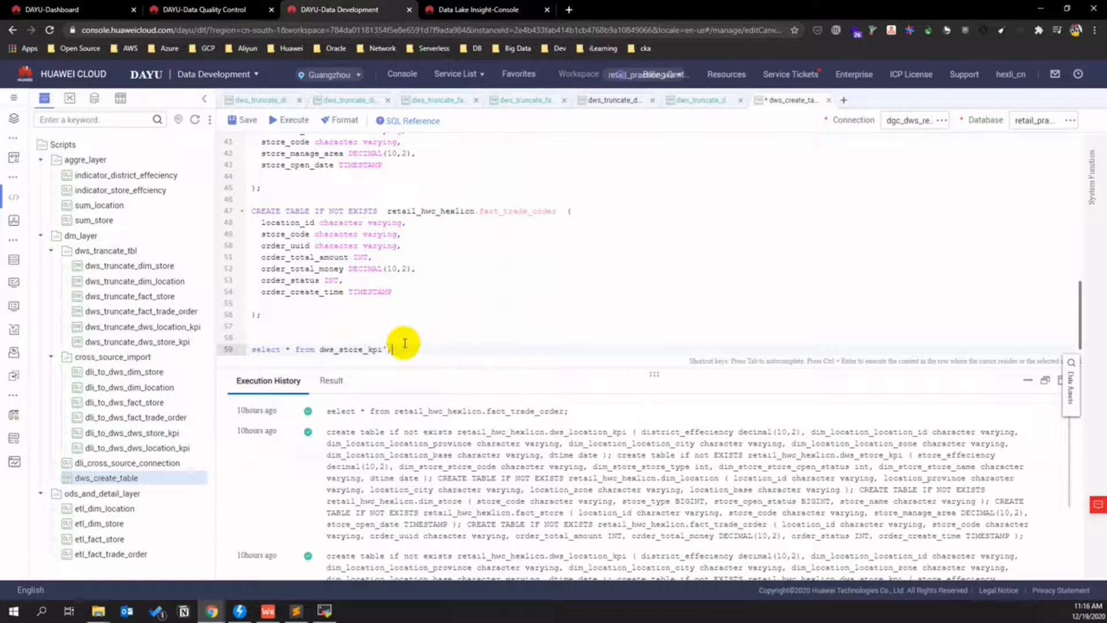
{"action": "left_click_drag", "start_coordinate": [398, 348], "coordinate": [235, 352]}
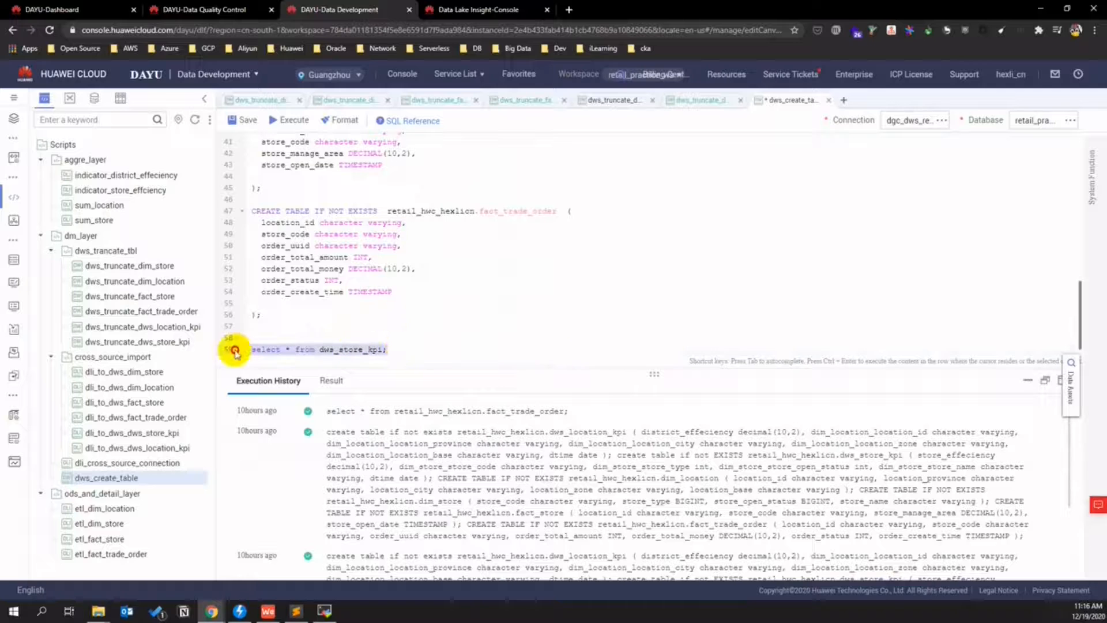
{"action": "key", "text": "ctrl+Return"}
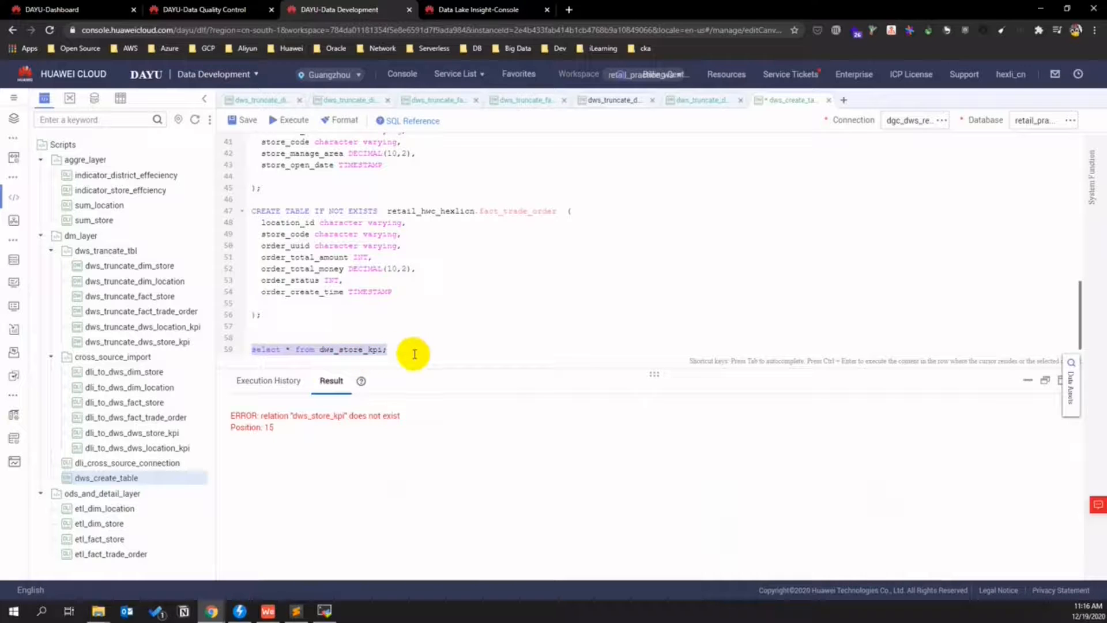
- Add the retail_hwc_hexlicn schema prefix, rerun the query, and select the store_effeciency column name
{"action": "left_click", "coordinate": [320, 350]}
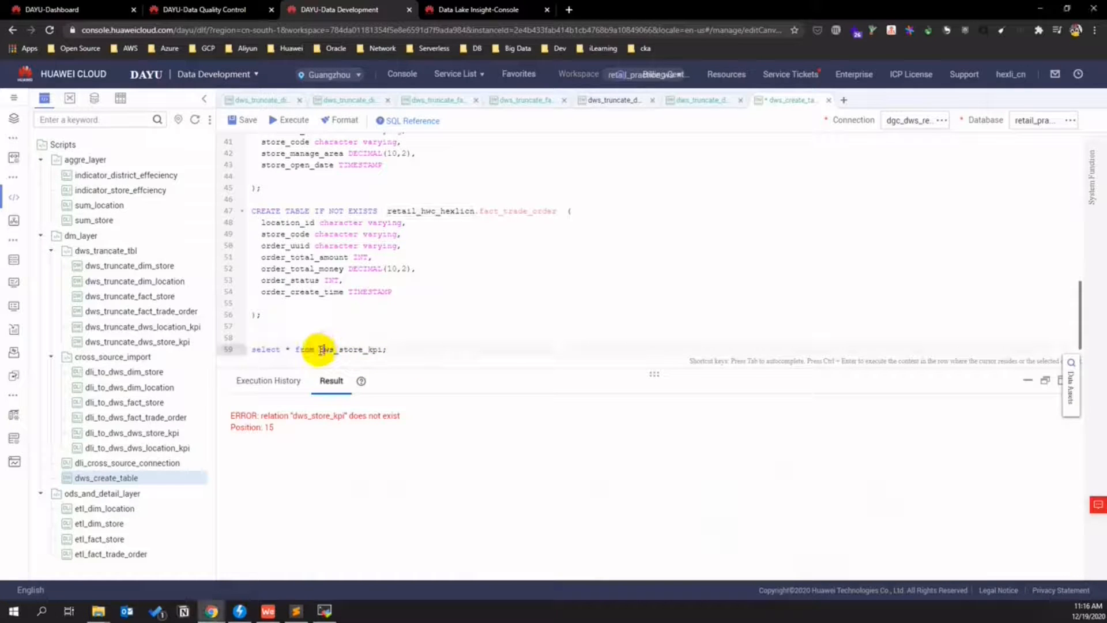
{"action": "type", "text": "retail_hwc_hexlicn."}
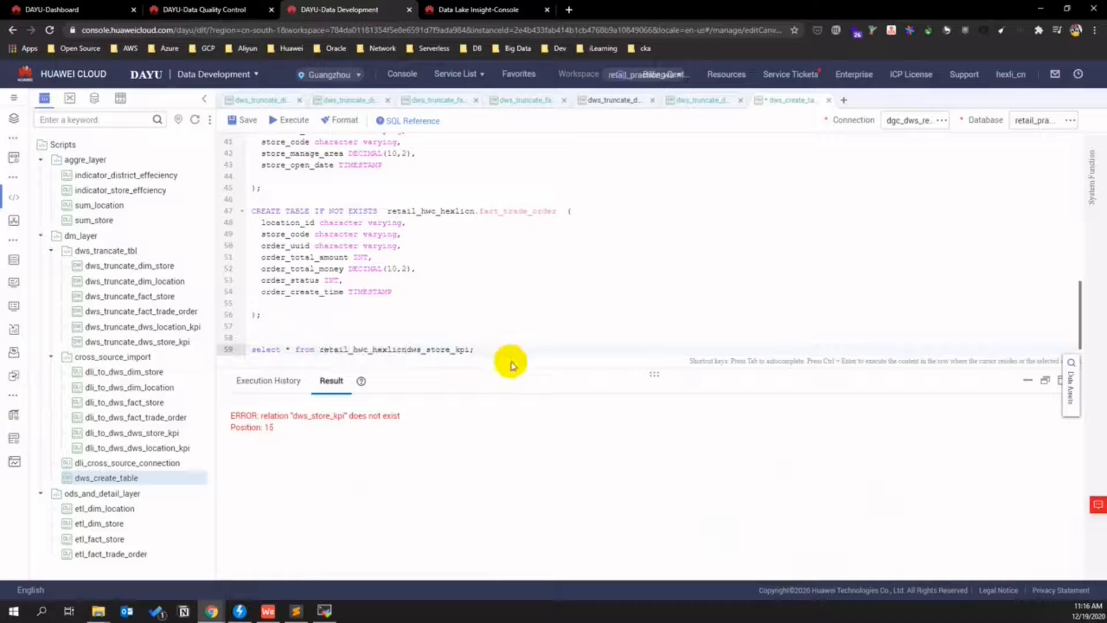
{"action": "left_click_drag", "start_coordinate": [494, 351], "coordinate": [246, 352]}
{"action": "key", "text": "ctrl+Return"}
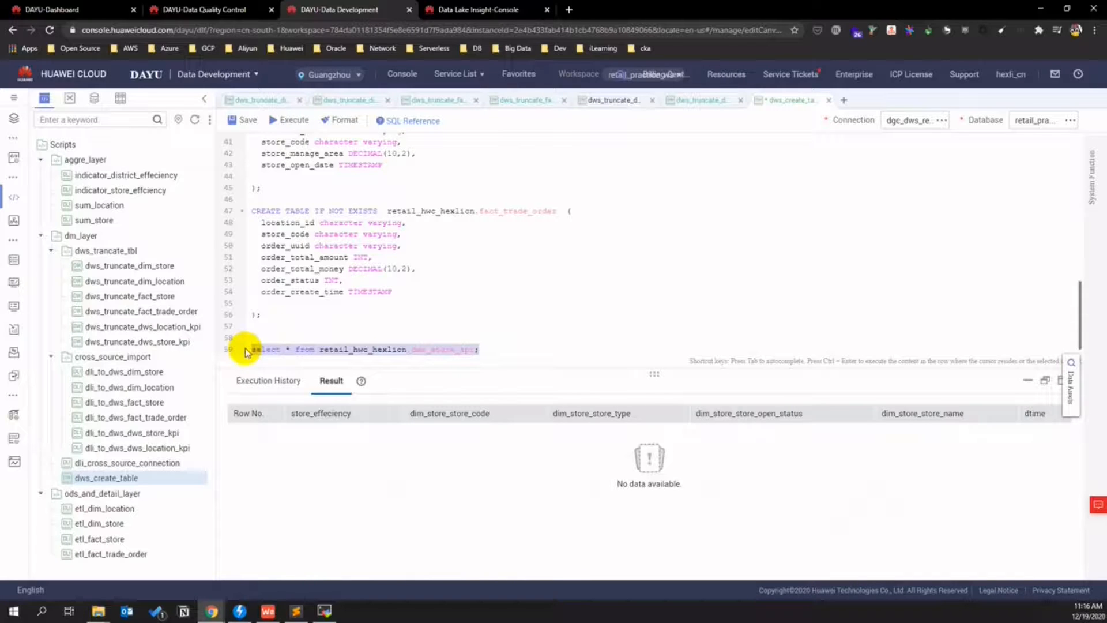
{"action": "double_click", "coordinate": [327, 414]}
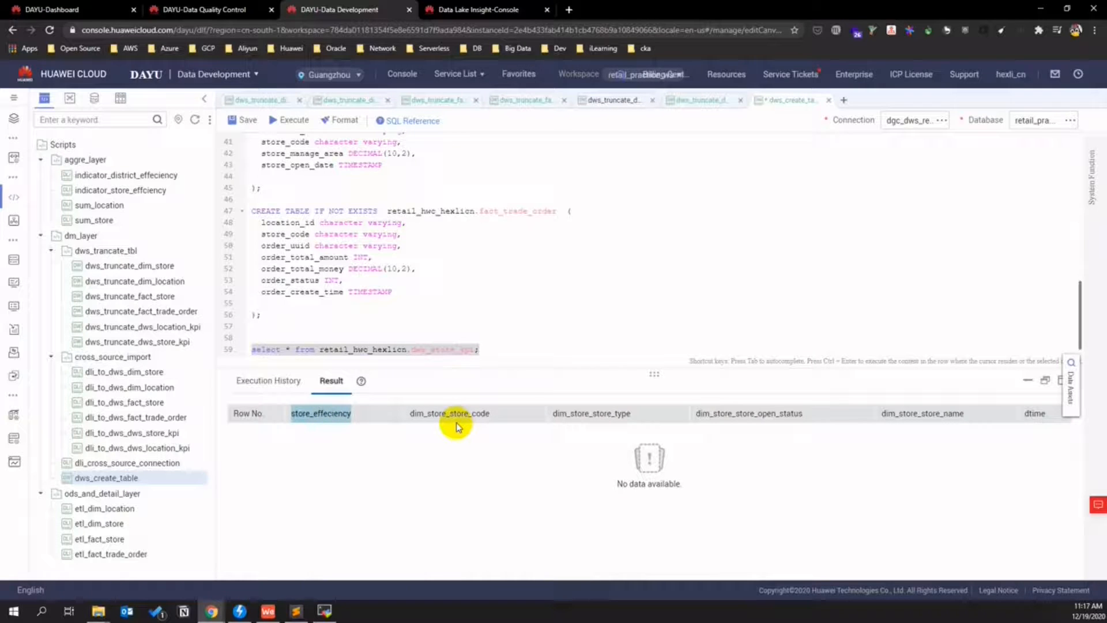
- Replace the sample table and filter in the metric SQL with dws_store_kpi
{"action": "left_click", "coordinate": [55, 8]}
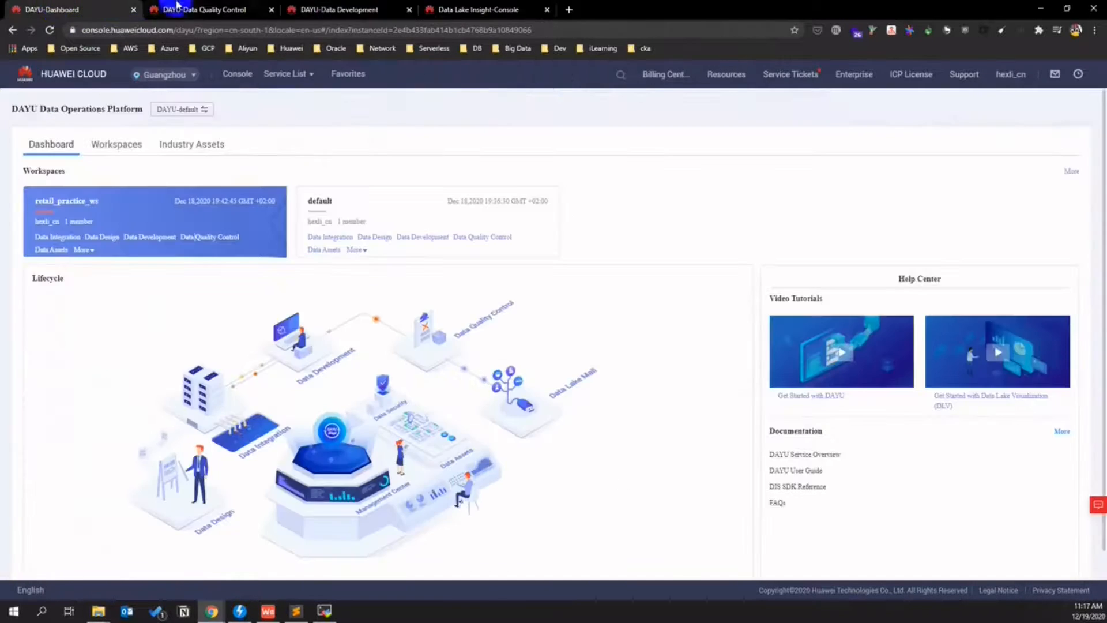
{"action": "left_click", "coordinate": [177, 5]}
{"action": "left_click", "coordinate": [522, 465]}
{"action": "left_click_drag", "start_coordinate": [511, 460], "coordinate": [385, 455]}
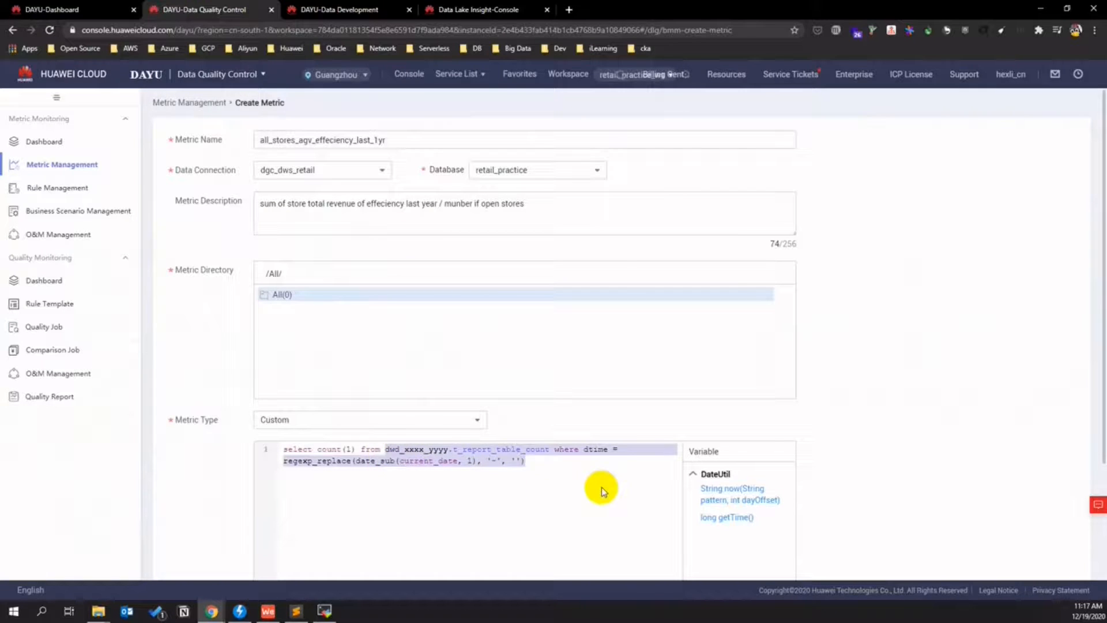
{"action": "type", "text": "retail_hwc_hexlicn.dws_store_kpi;"}
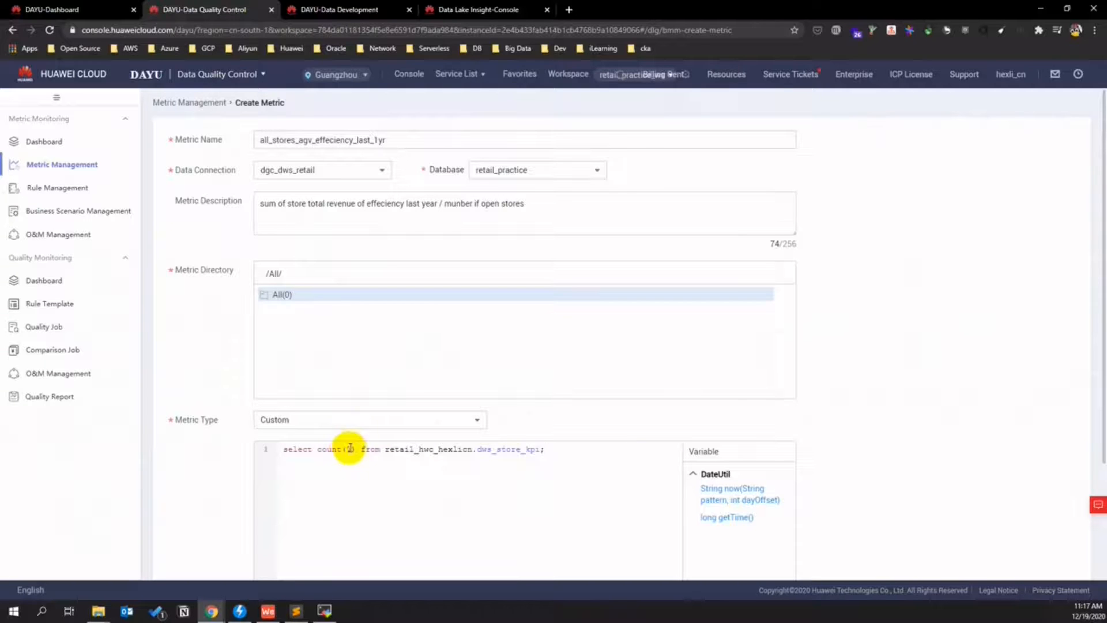
{"action": "key", "text": "ctrl+z"}
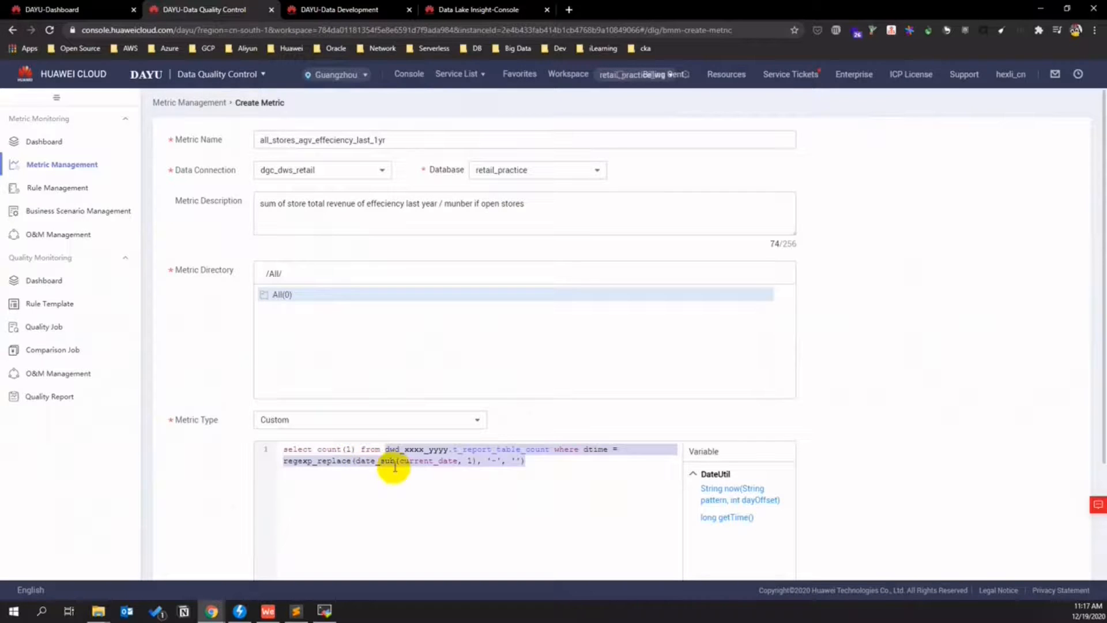
{"action": "left_click", "coordinate": [538, 464]}
{"action": "left_click_drag", "start_coordinate": [531, 462], "coordinate": [391, 449]}
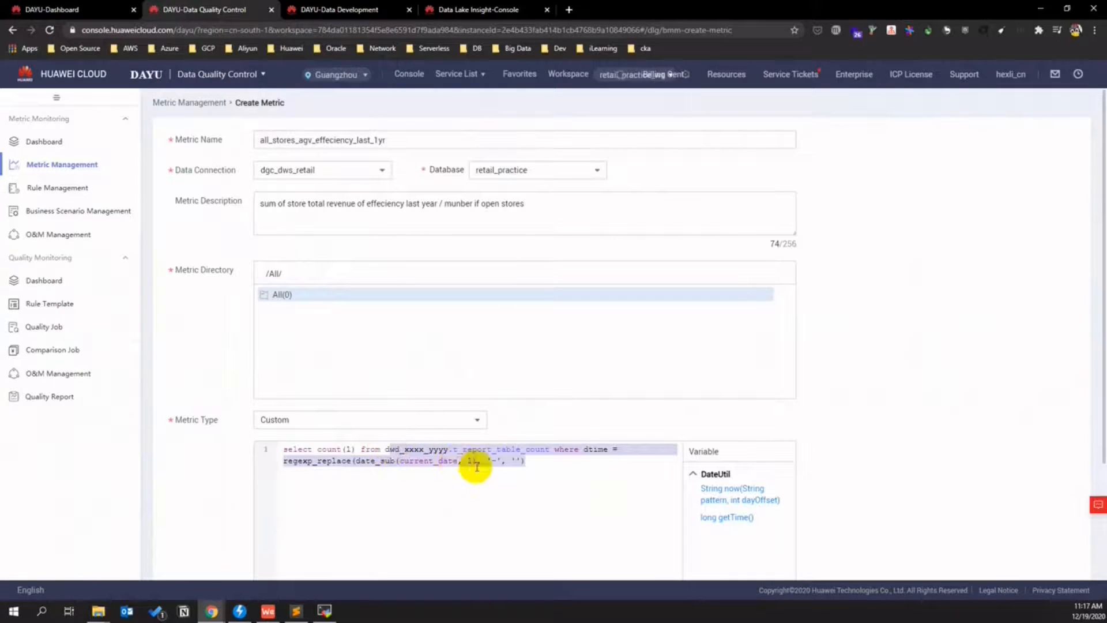
{"action": "type", "text": "retail_hwc_hexlicn.dws_store_kpi"}
{"action": "left_click", "coordinate": [388, 449]}
{"action": "key", "text": "BackSpace"}
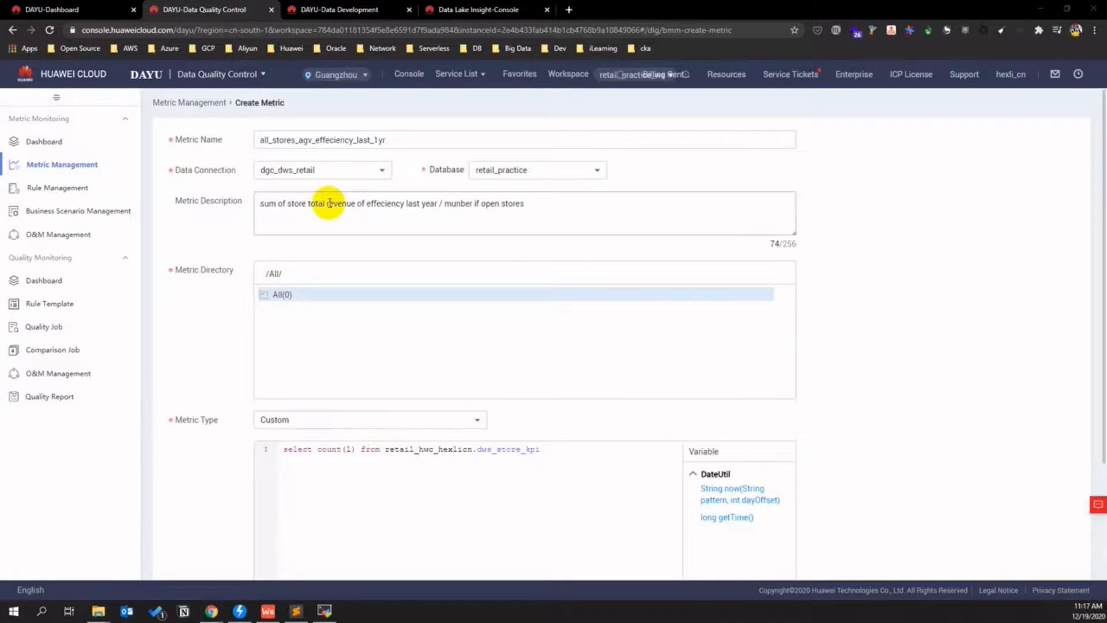
- Make the metric compute sum(store_effeciency) / count(store_effeciency)
{"action": "left_click", "coordinate": [472, 9]}
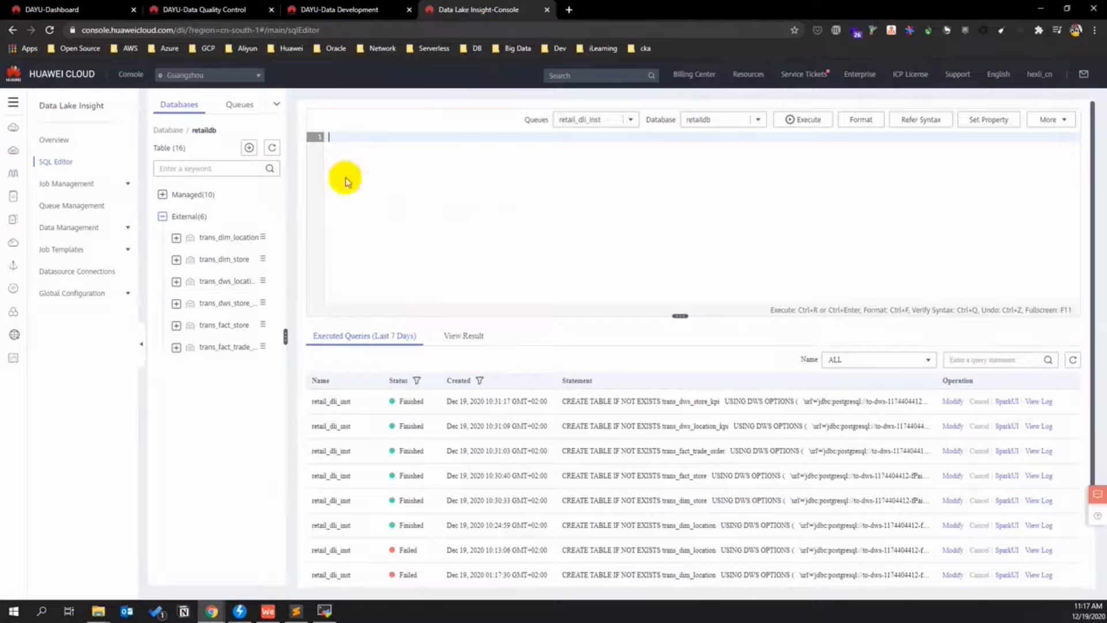
{"action": "left_click", "coordinate": [185, 10]}
{"action": "left_click", "coordinate": [342, 10]}
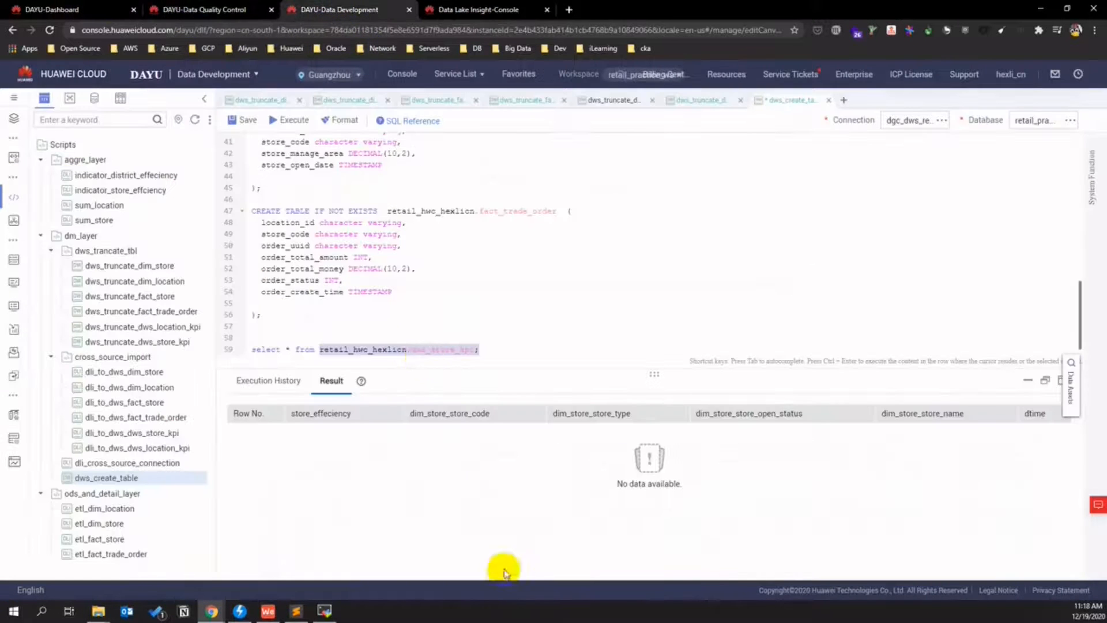
{"action": "double_click", "coordinate": [310, 414]}
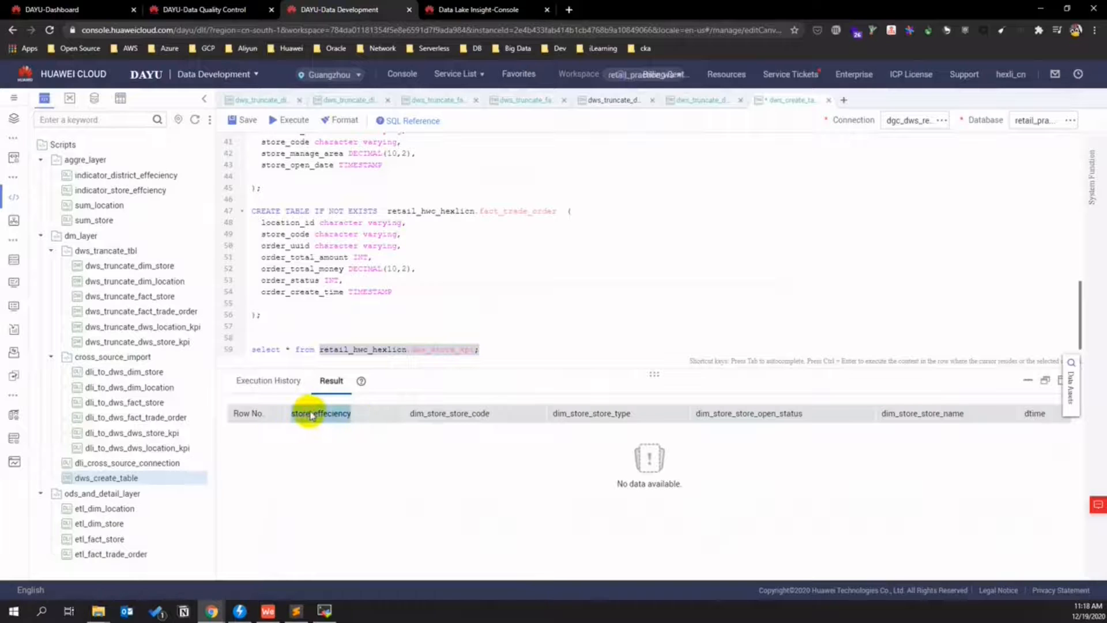
{"action": "left_click", "coordinate": [58, 9]}
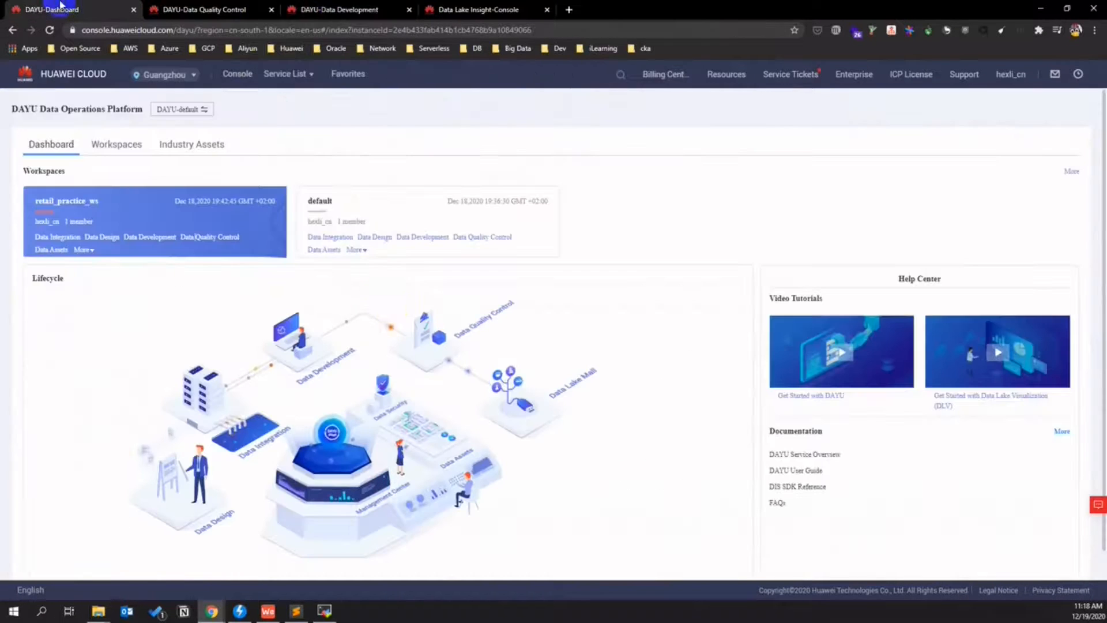
{"action": "left_click", "coordinate": [248, 9]}
{"action": "left_click", "coordinate": [351, 449]}
{"action": "key", "text": "BackSpace"}
{"action": "key", "text": "ctrl+v"}
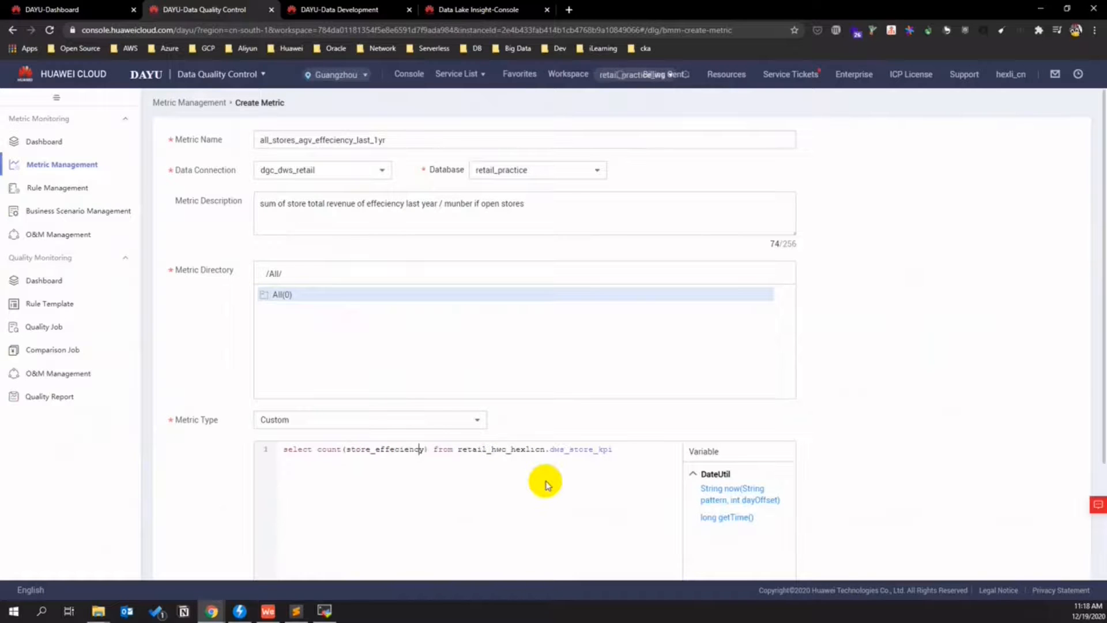
{"action": "type", "text": "sum(store_effeciency"}
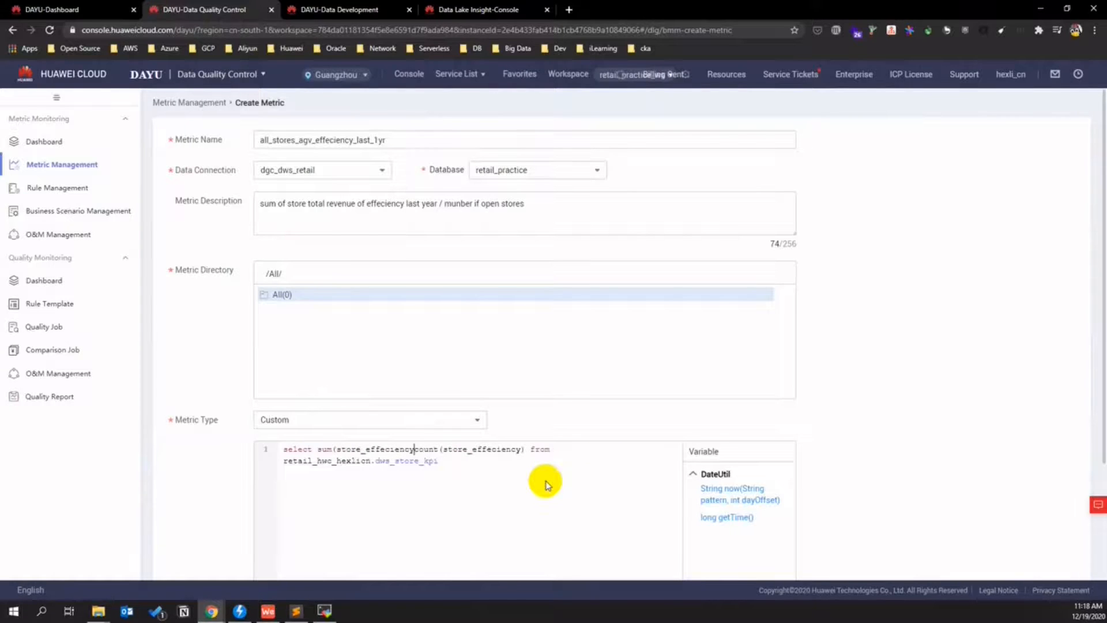
{"action": "type", "text": ") /"}
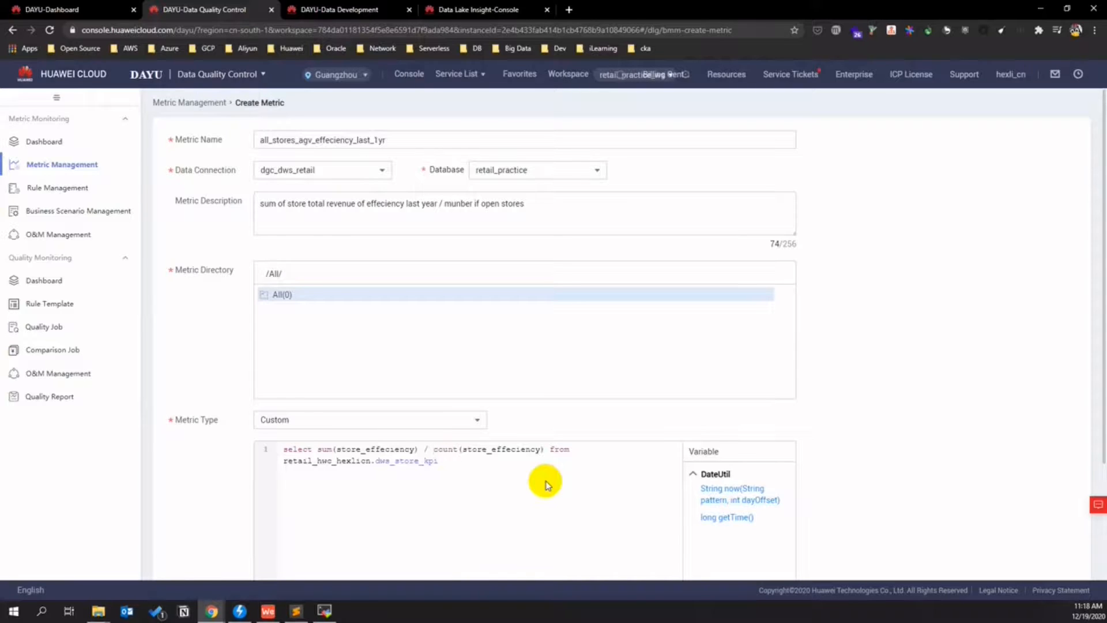
{"action": "left_click", "coordinate": [425, 449]}
{"action": "key", "text": "BackSpace"}
{"action": "key", "text": "BackSpace"}
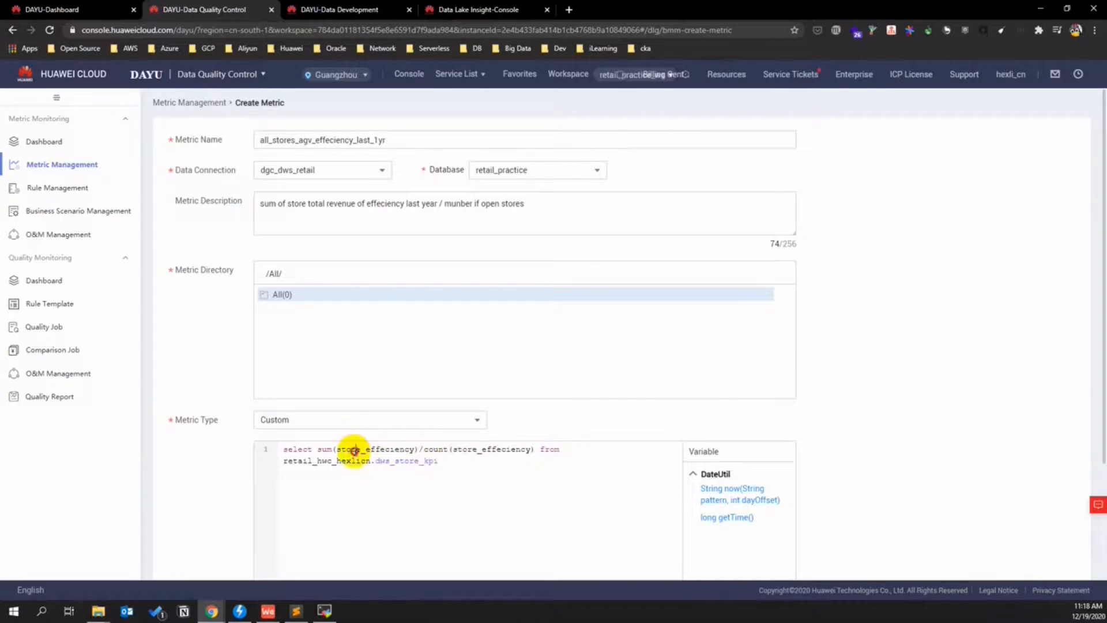
- Trial run the metric query and save the metric
{"action": "left_click", "coordinate": [390, 449]}
{"action": "double_click", "coordinate": [464, 462]}
{"action": "left_click", "coordinate": [462, 465]}
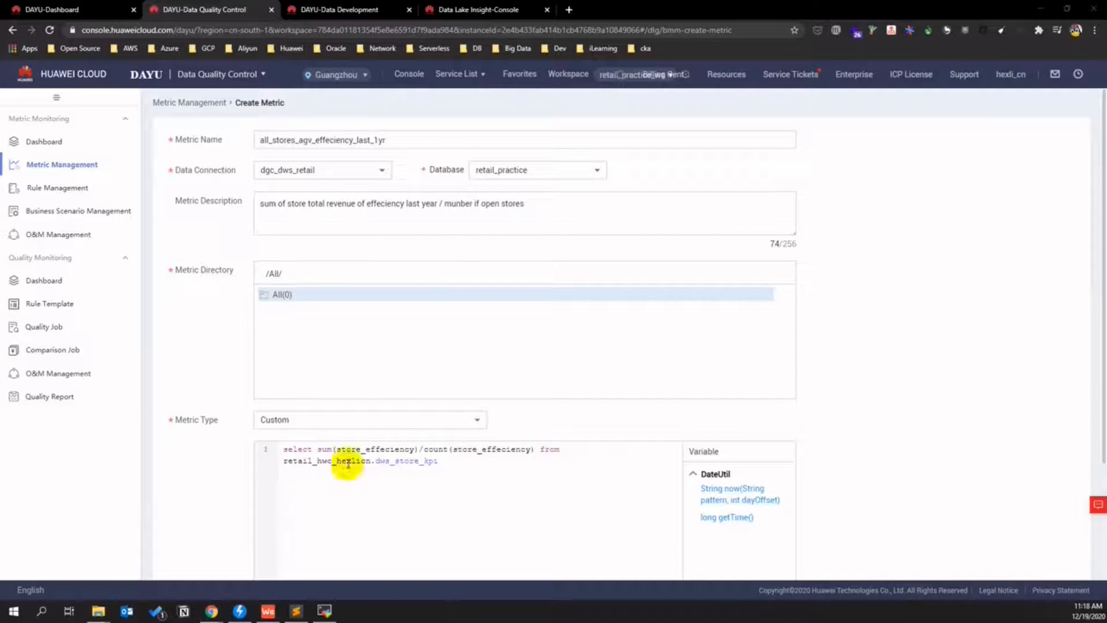
{"action": "scroll", "coordinate": [374, 455], "scroll_direction": "down", "scroll_amount": 3}
{"action": "left_click", "coordinate": [283, 456]}
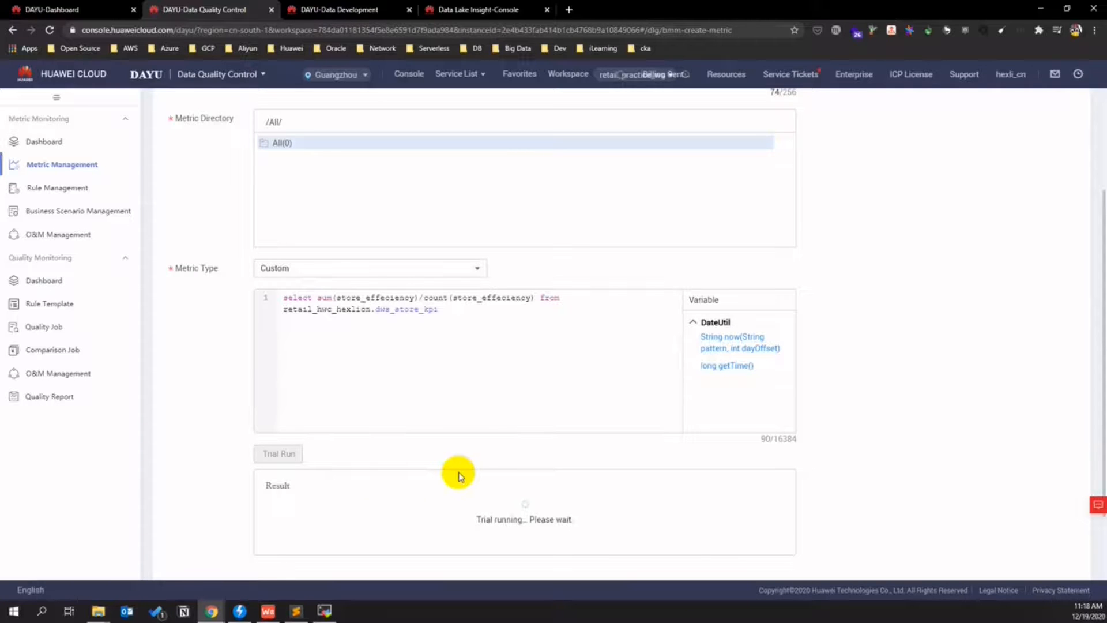
{"action": "scroll", "coordinate": [458, 444], "scroll_direction": "down", "scroll_amount": 2}
{"action": "left_click", "coordinate": [194, 556]}
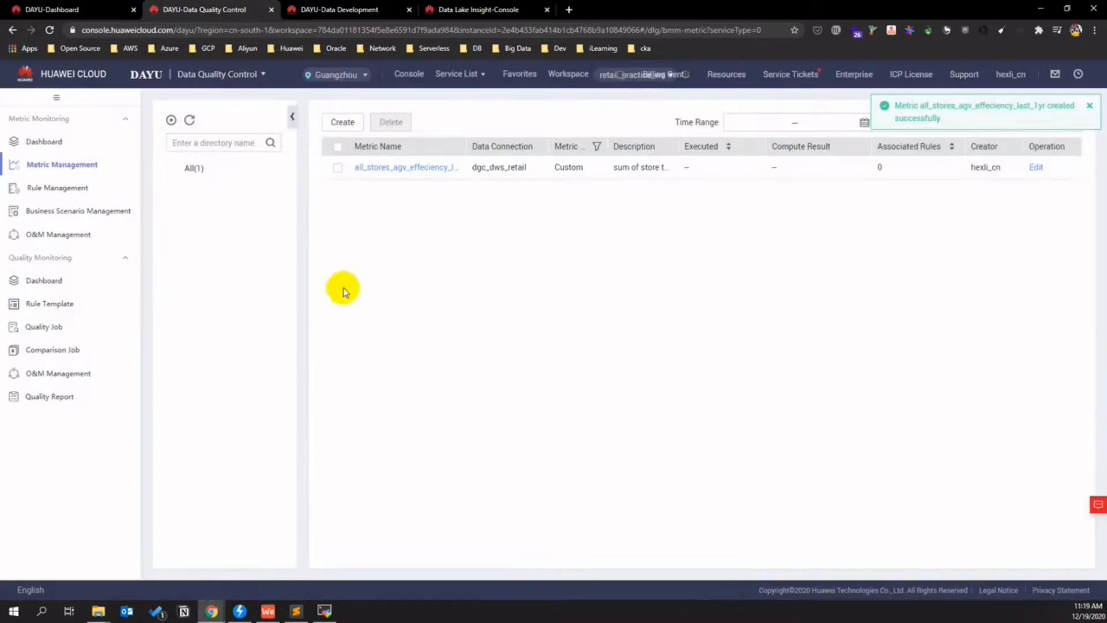
{"action": "left_click", "coordinate": [66, 187]}
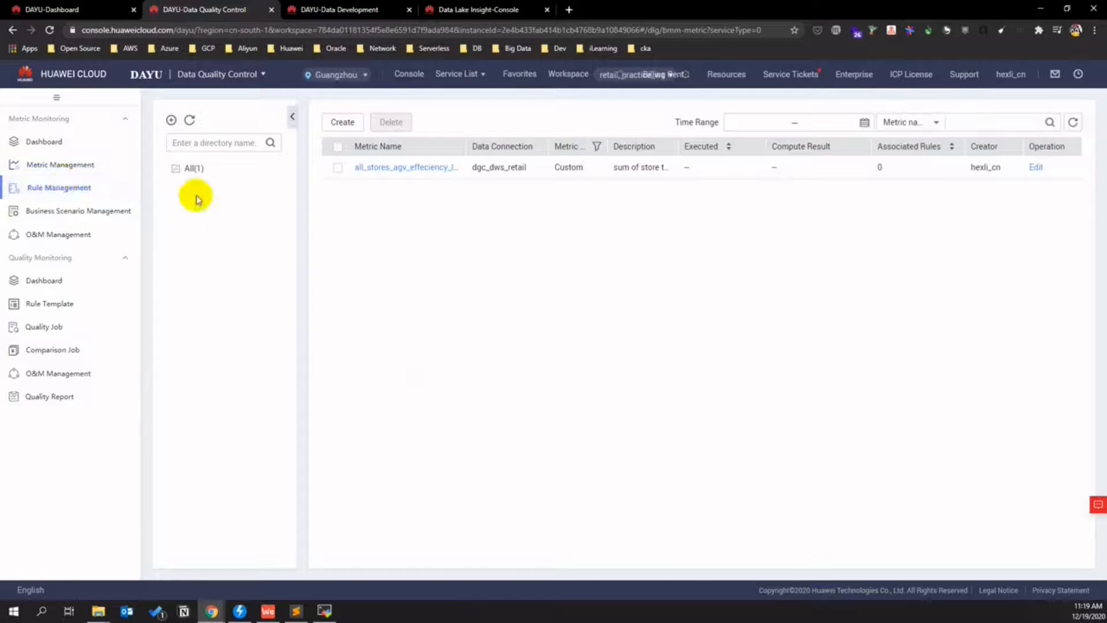
- Create a rule on metric all_stores_agv_effeciency_last_1yr with threshold expression a < 100000
{"action": "left_click", "coordinate": [70, 191]}
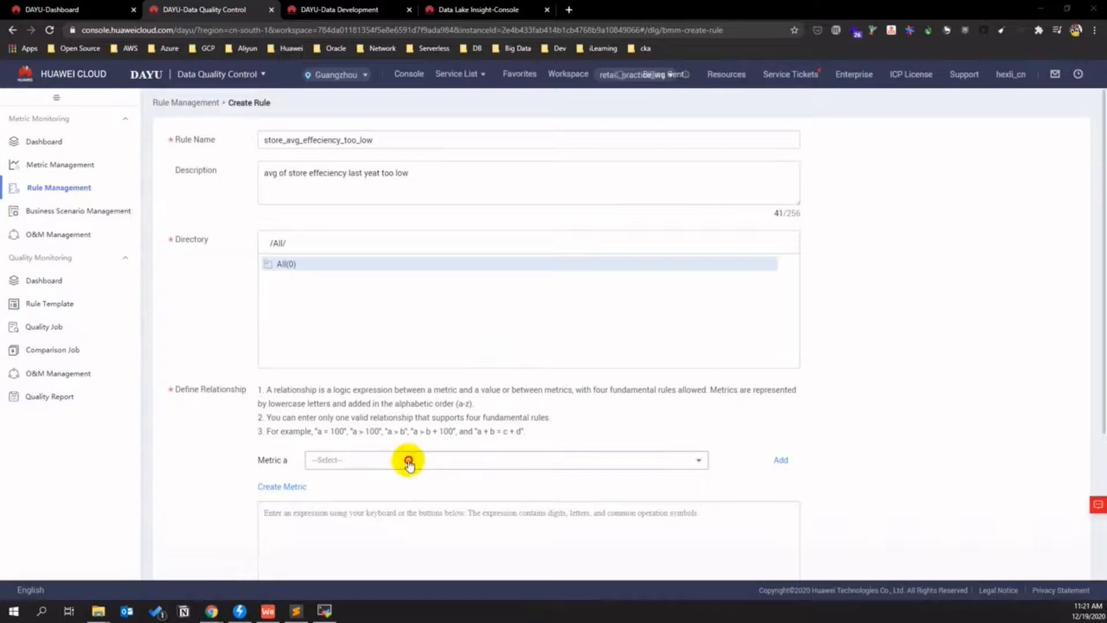
{"action": "left_click", "coordinate": [407, 459]}
{"action": "left_click", "coordinate": [362, 477]}
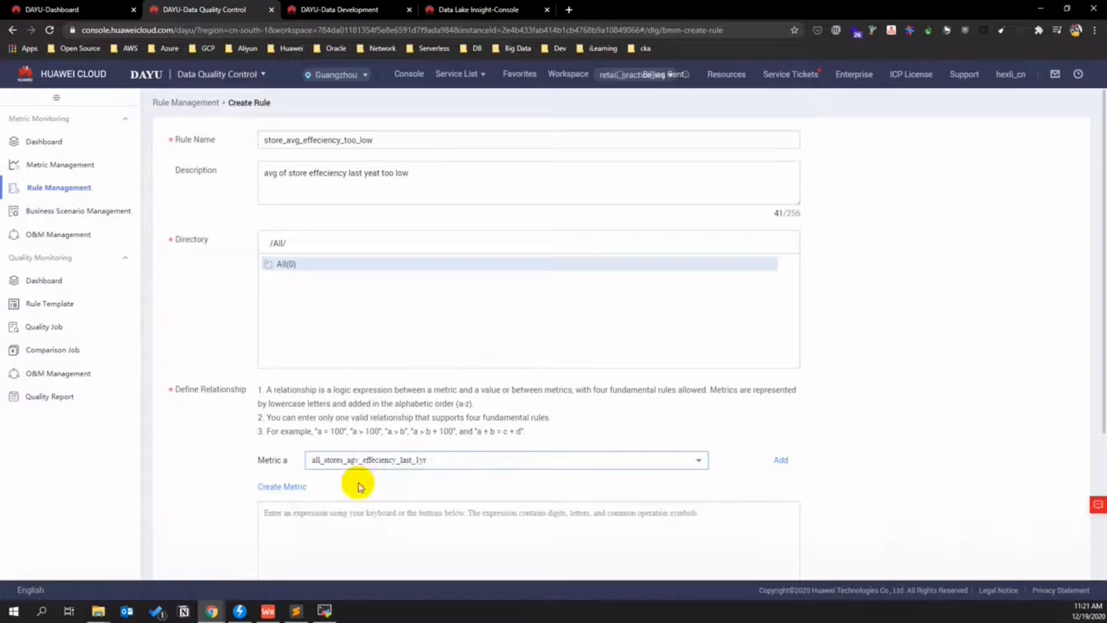
{"action": "scroll", "coordinate": [330, 392], "scroll_direction": "down", "scroll_amount": 3}
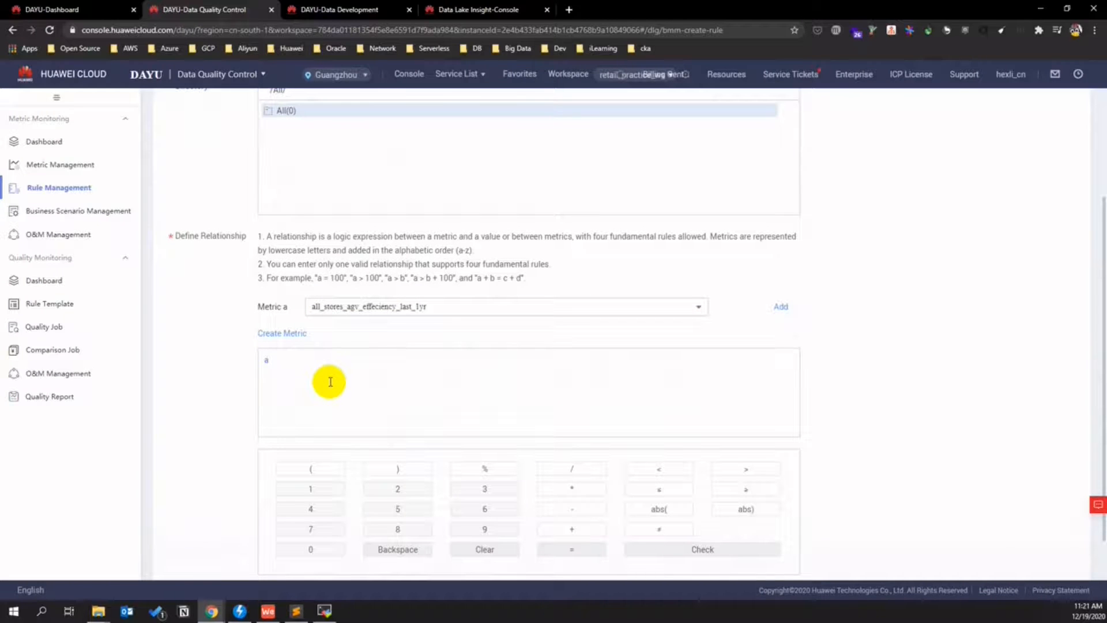
{"action": "left_click", "coordinate": [335, 360]}
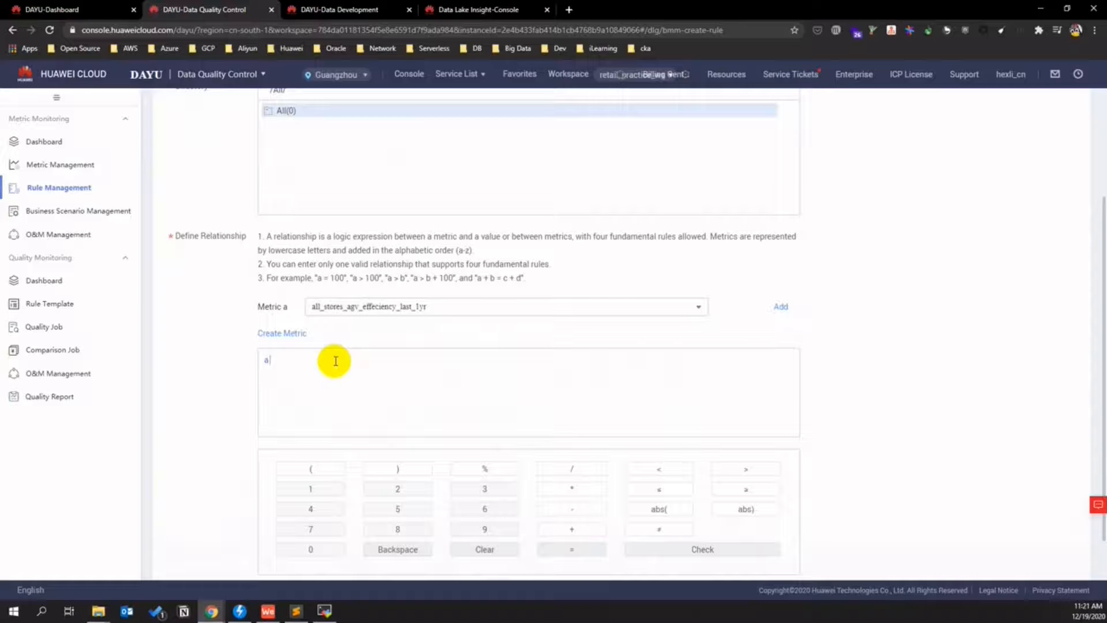
{"action": "scroll", "coordinate": [392, 381], "scroll_direction": "down", "scroll_amount": 1}
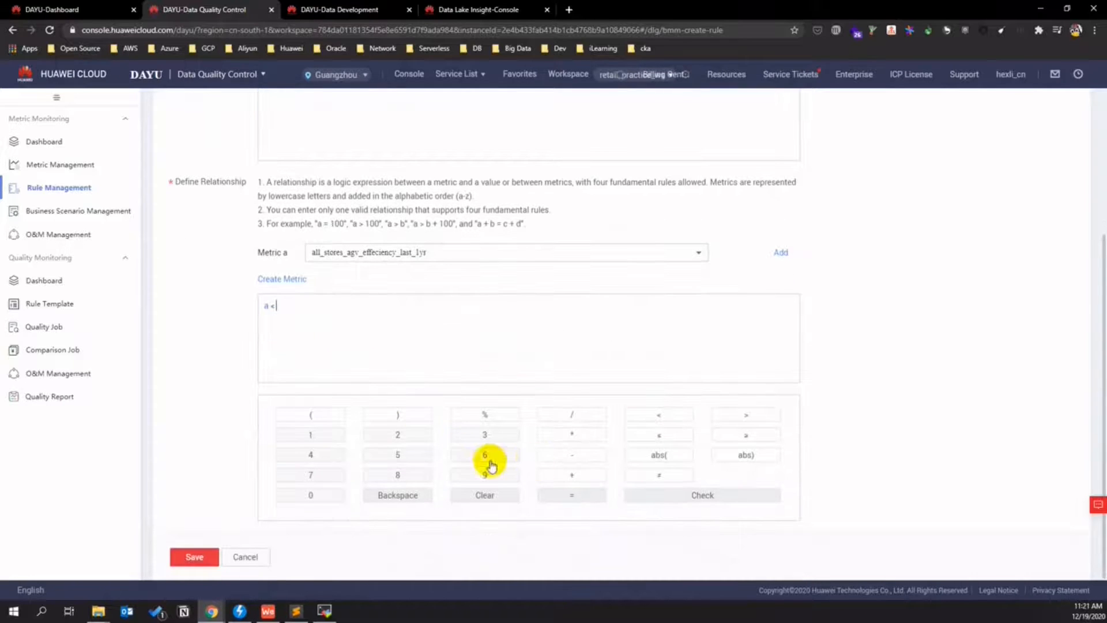
{"action": "type", "text": "< "}
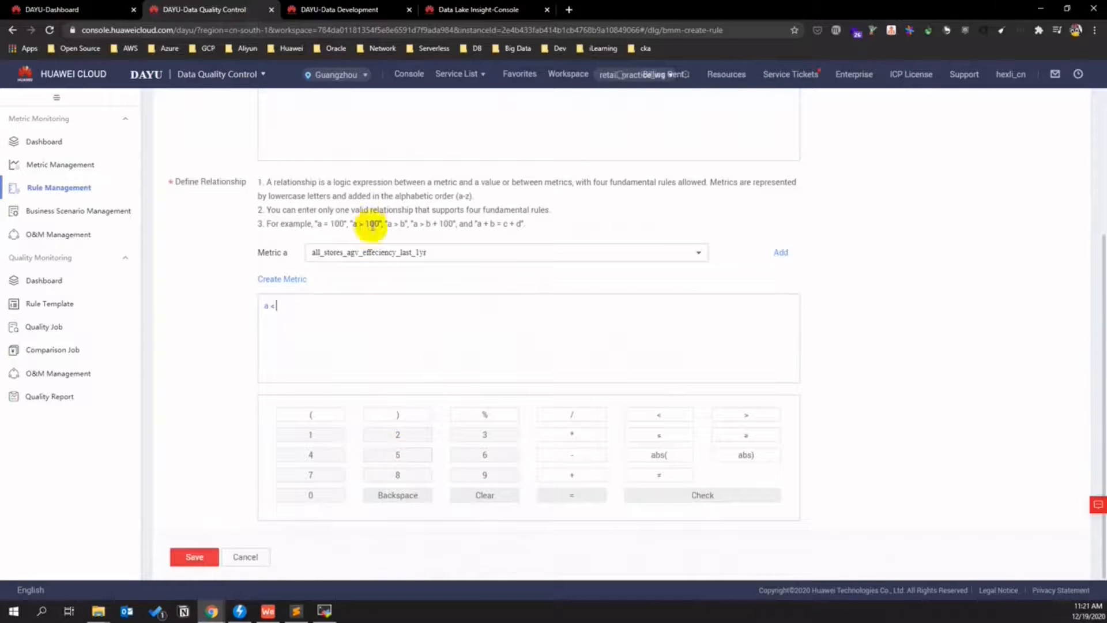
{"action": "type", "text": "100000"}
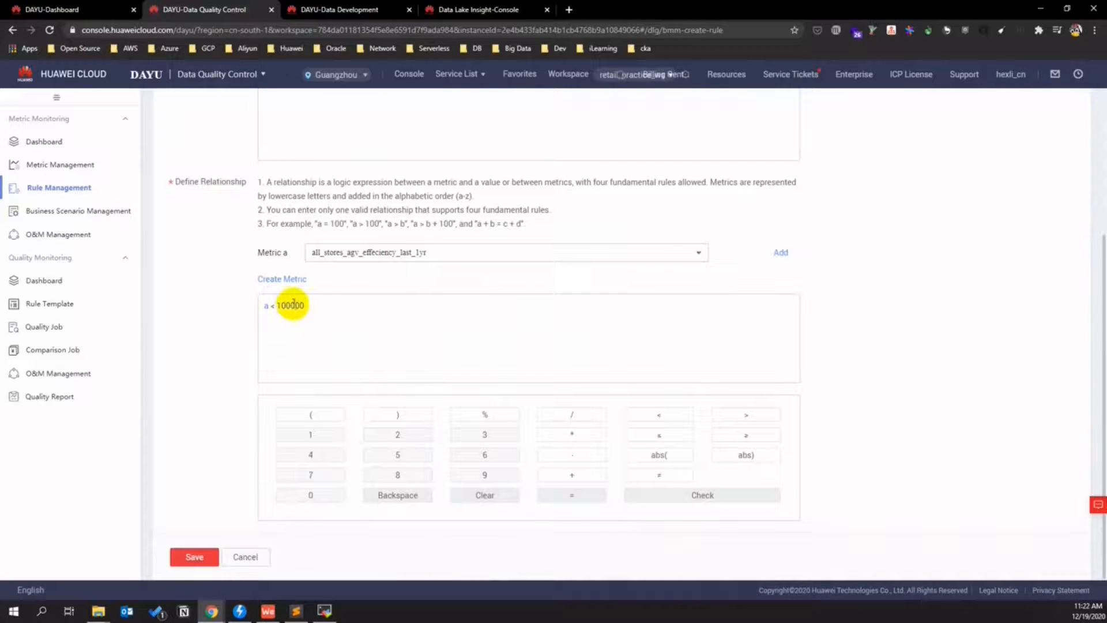
- Save store_avg_effeciency_too_low, then save store_avg_effeciency_bit_low with a<200000
{"action": "left_click", "coordinate": [203, 555]}
{"action": "left_click", "coordinate": [387, 320]}
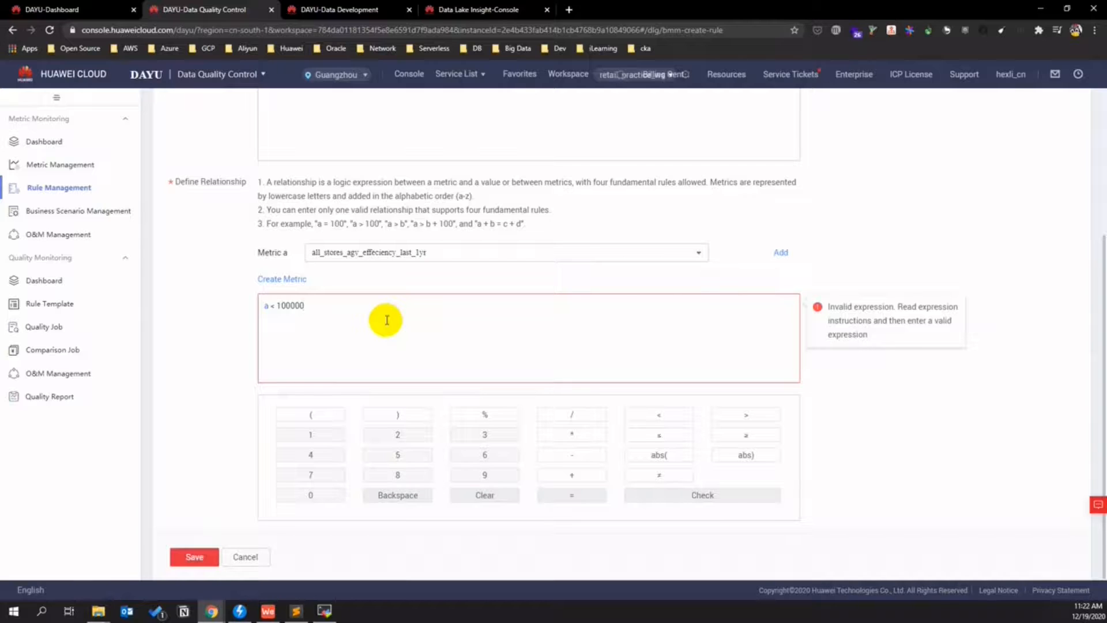
{"action": "left_click", "coordinate": [203, 555]}
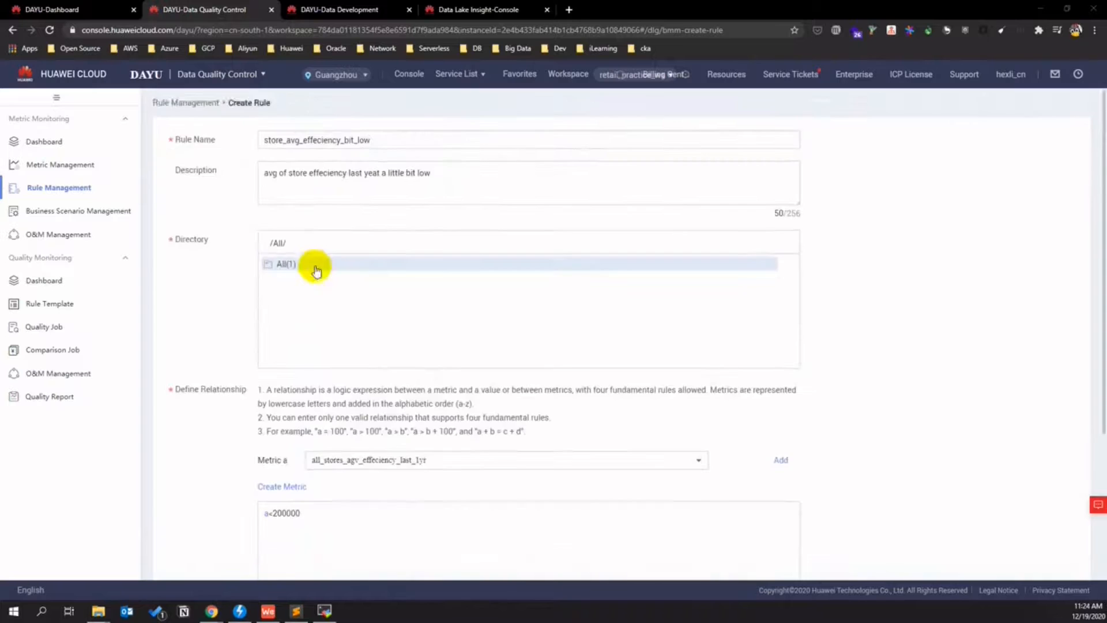
{"action": "scroll", "coordinate": [314, 271], "scroll_direction": "down", "scroll_amount": 4}
{"action": "left_click", "coordinate": [193, 557]}
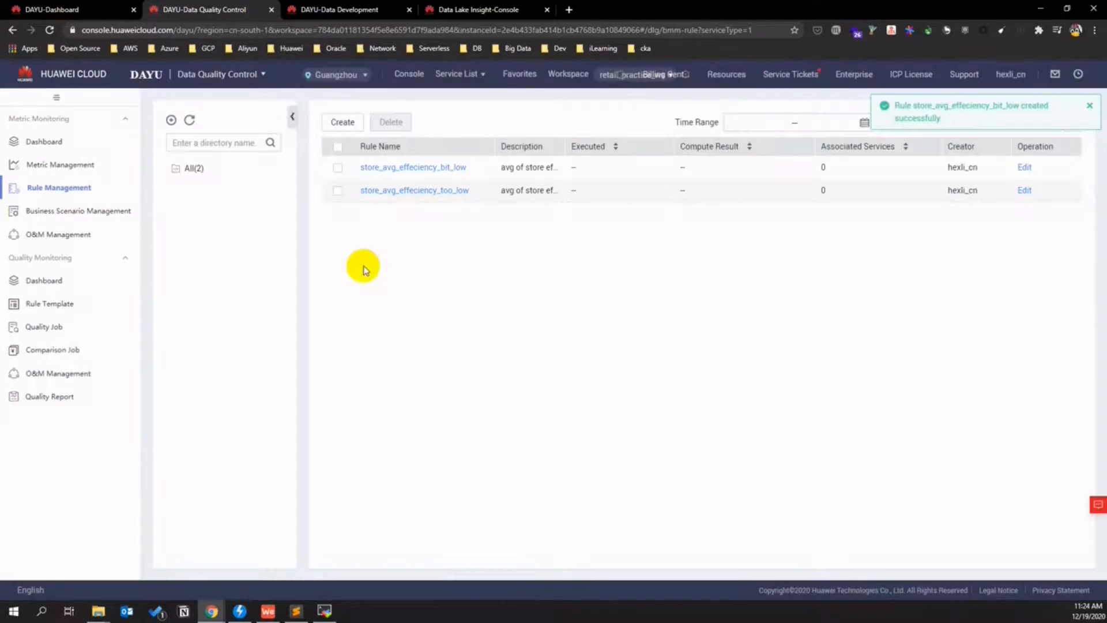
{"action": "left_click", "coordinate": [109, 211]}
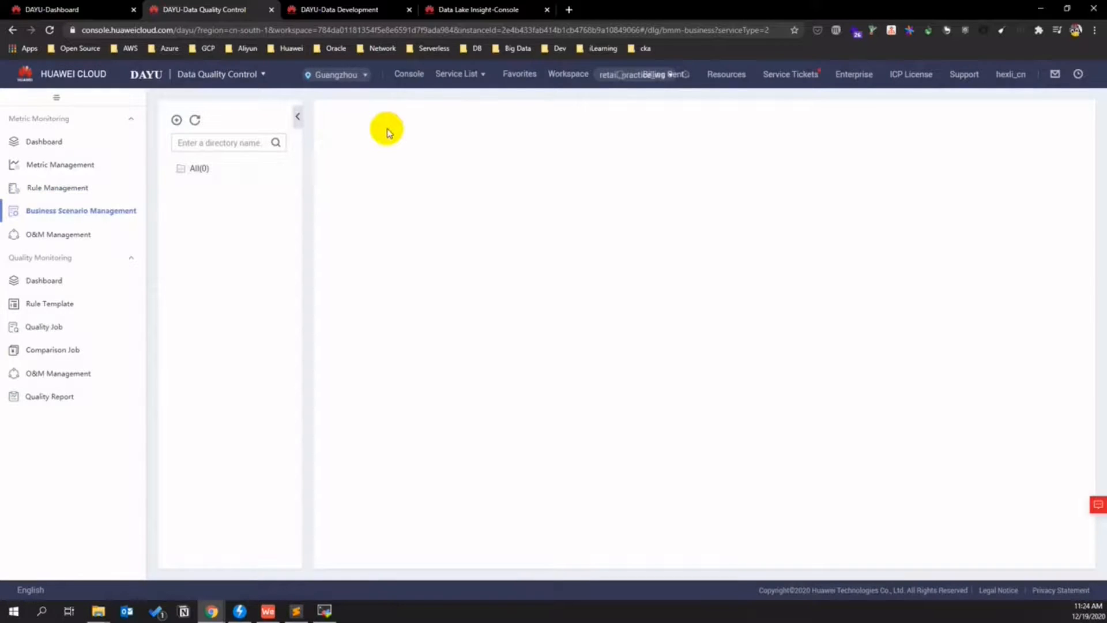
- Start a new business scenario named store_effeciency_bit_low
{"action": "left_click", "coordinate": [350, 122]}
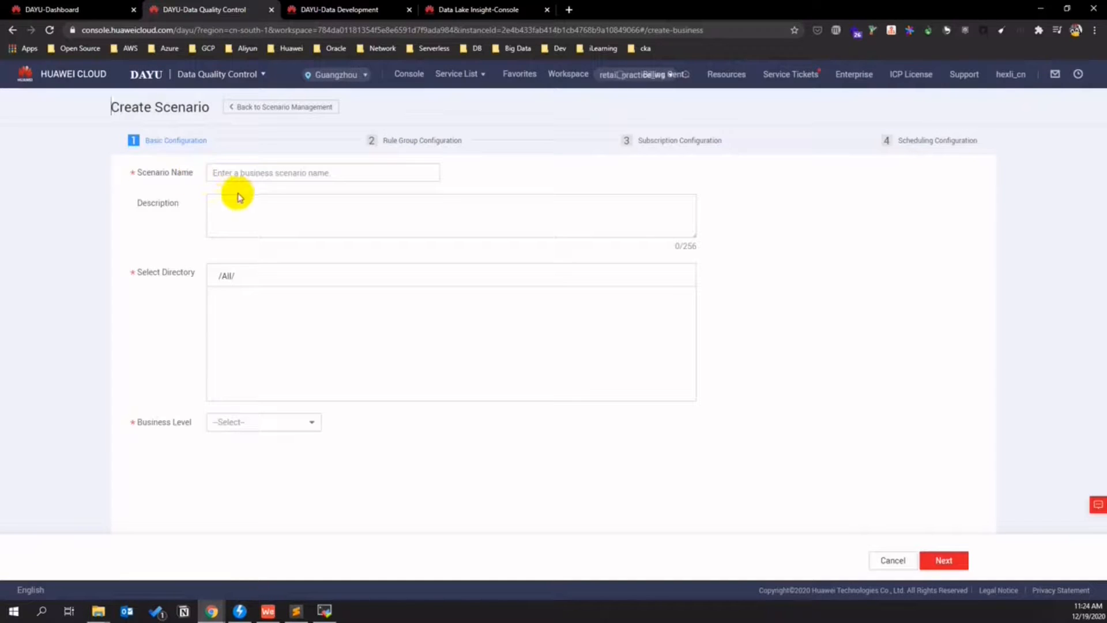
{"action": "left_click", "coordinate": [225, 171]}
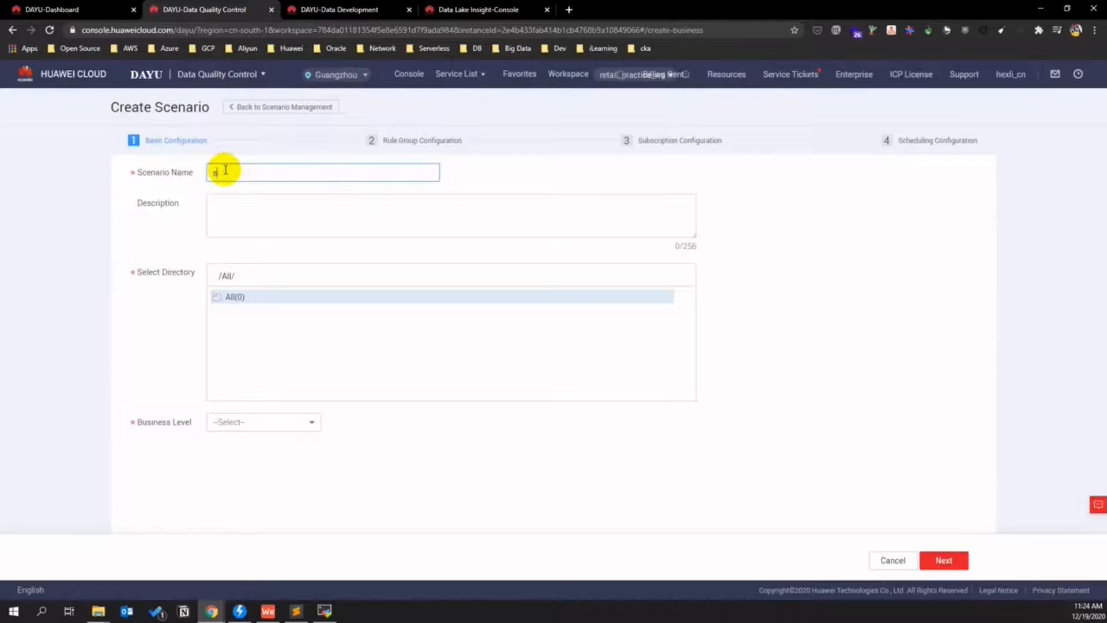
{"action": "type", "text": "store_effeciency_bit_low"}
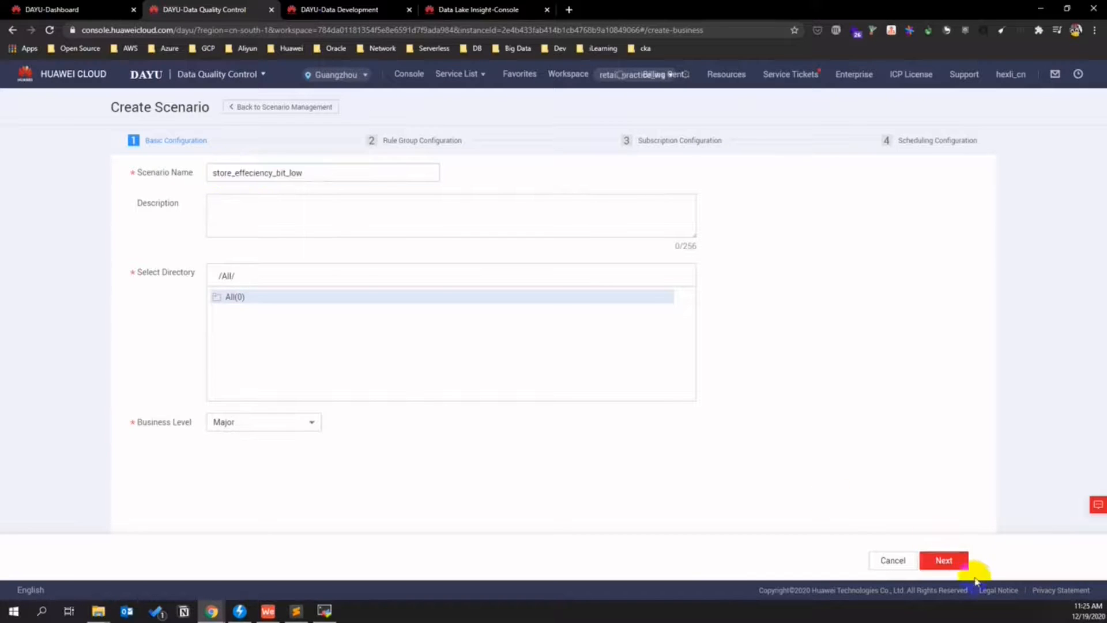
{"action": "left_click", "coordinate": [944, 560]}
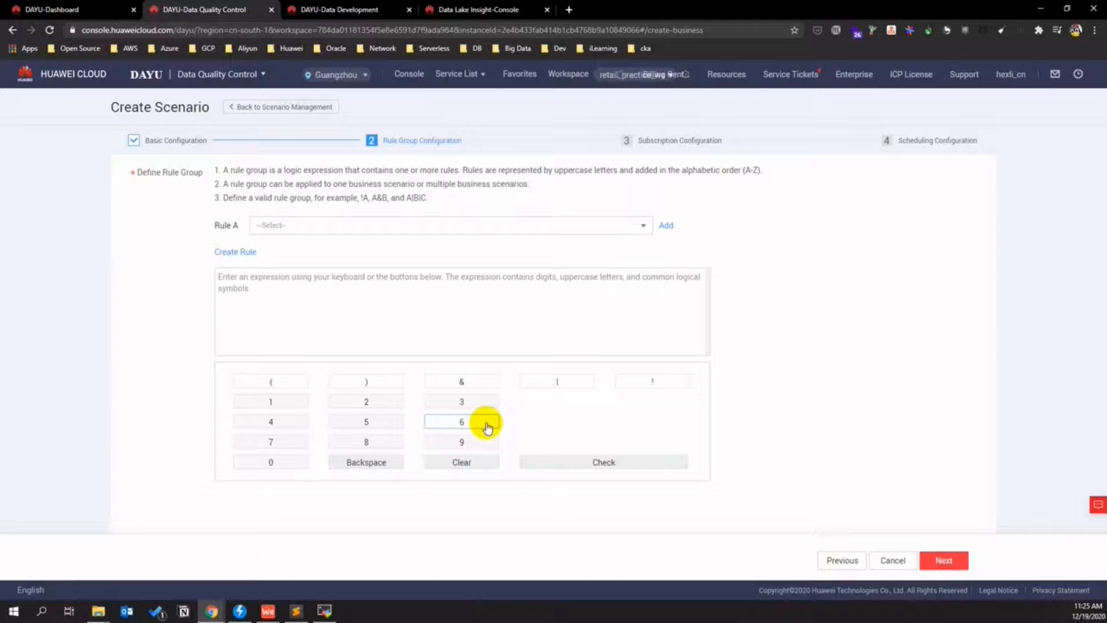
- Build the rule group A|B from store_avg_effeciency_bit_low and store_avg_effeciency_too_low, and validate it
{"action": "left_click", "coordinate": [426, 224]}
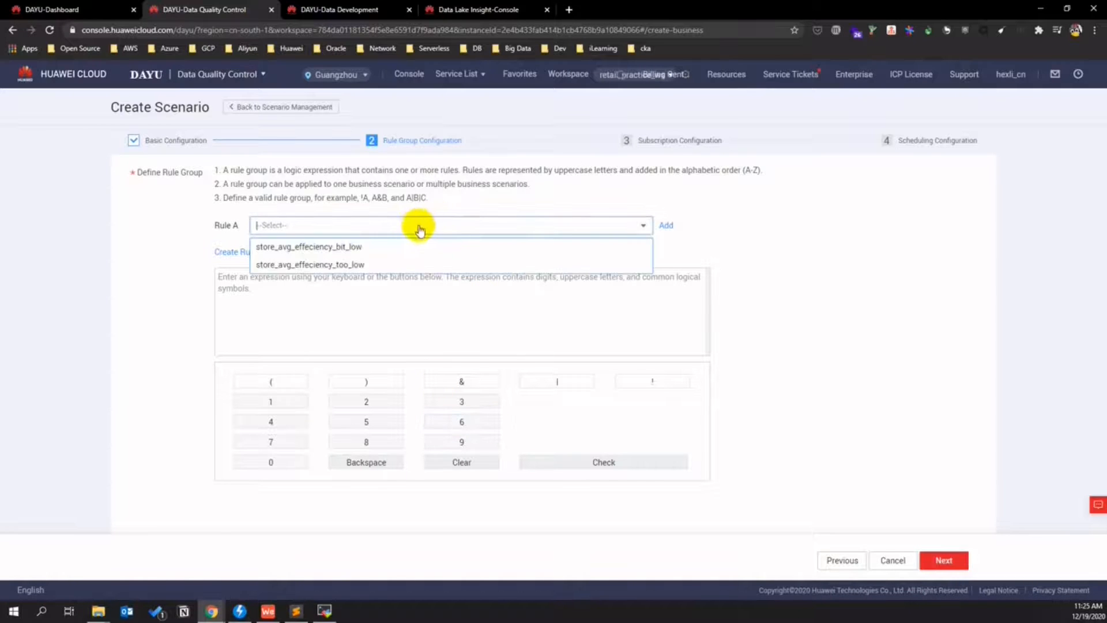
{"action": "left_click", "coordinate": [368, 248]}
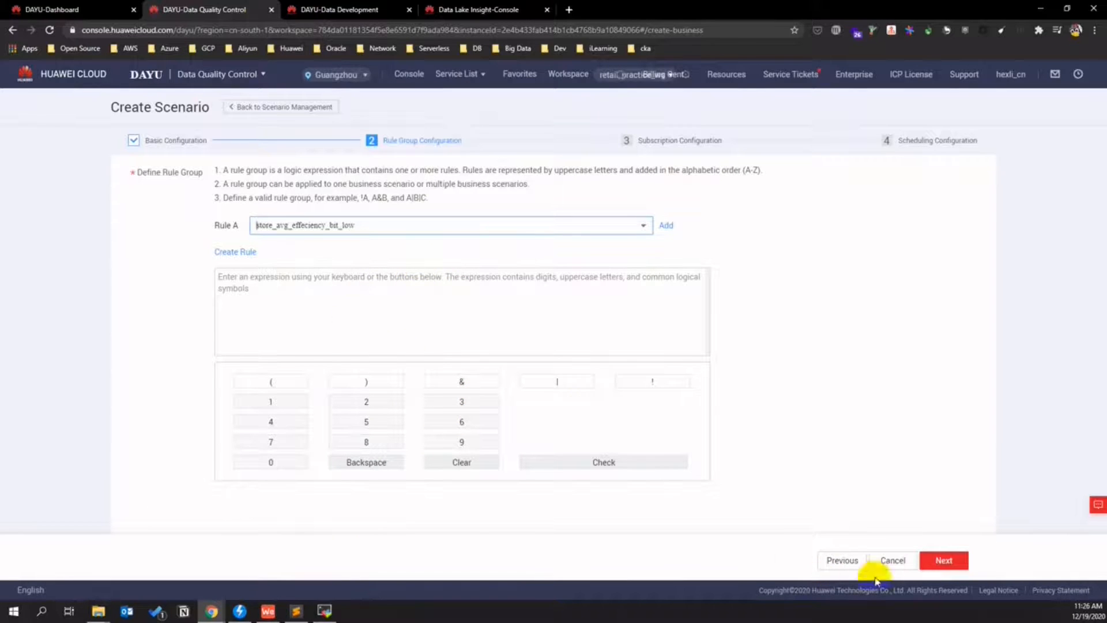
{"action": "left_click", "coordinate": [272, 280]}
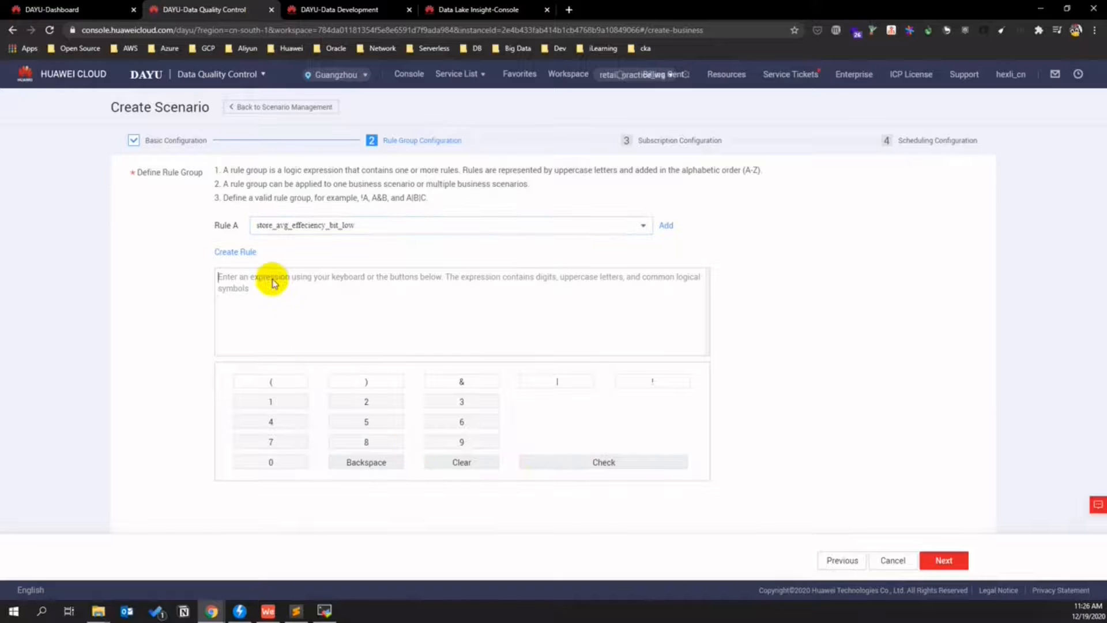
{"action": "type", "text": "A"}
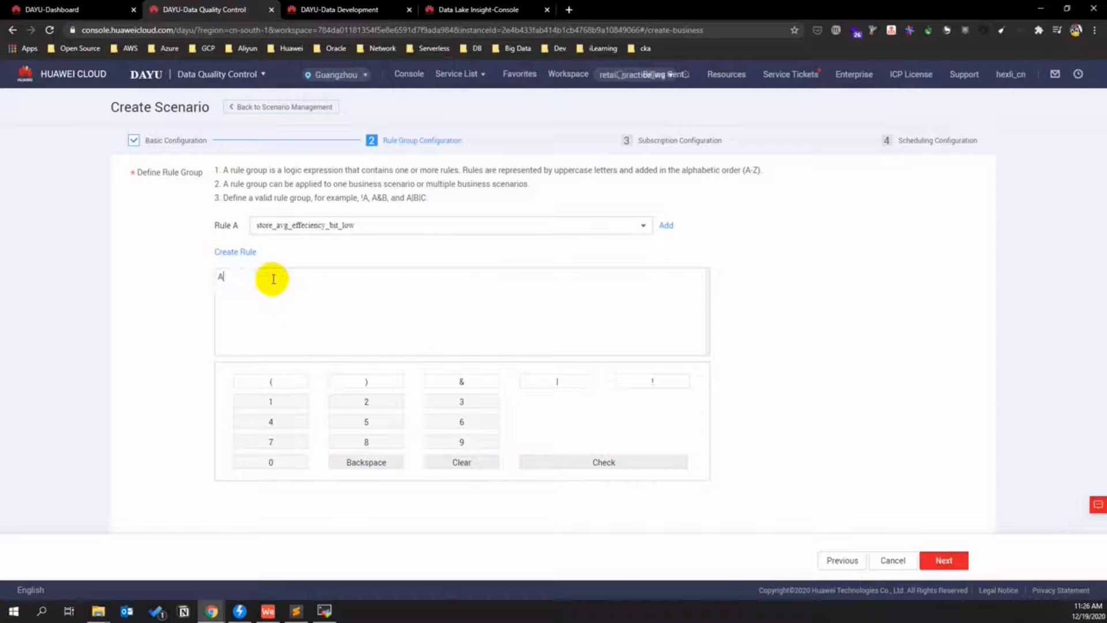
{"action": "left_click", "coordinate": [550, 382]}
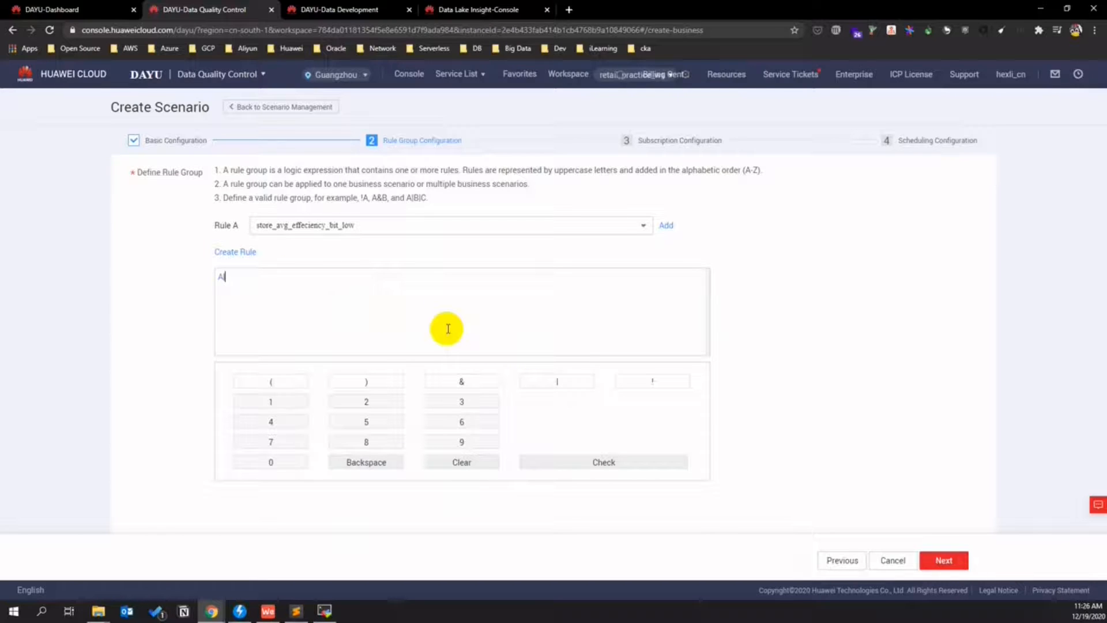
{"action": "left_click", "coordinate": [666, 224]}
{"action": "left_click", "coordinate": [638, 255]}
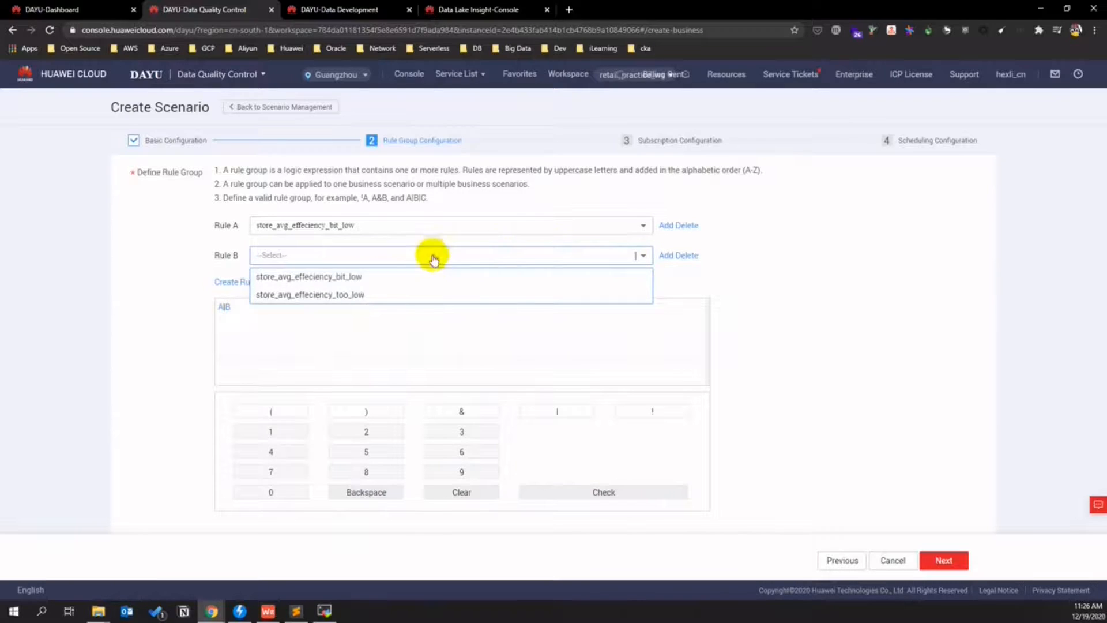
{"action": "left_click", "coordinate": [365, 295]}
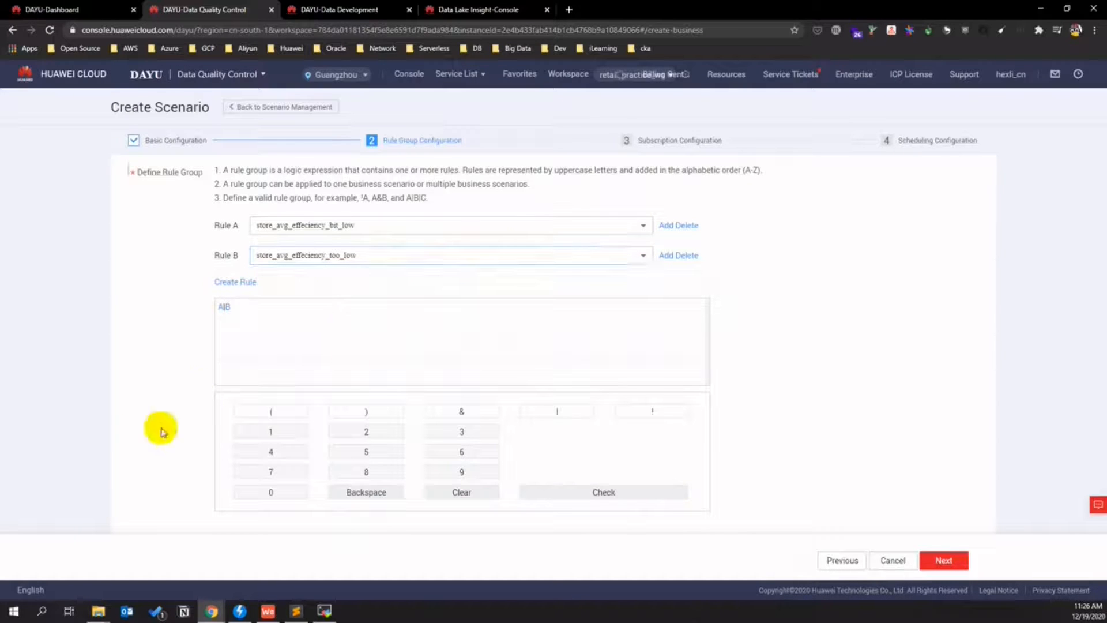
{"action": "left_click", "coordinate": [611, 490]}
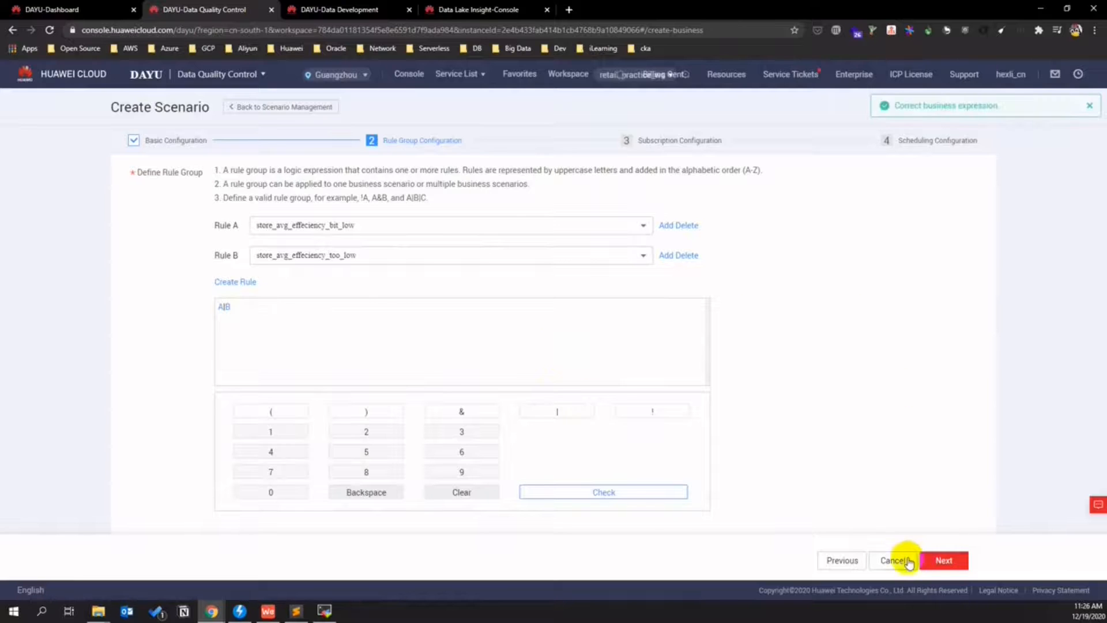
- Enable alarm notifications to a chosen topic, keep Schedule once, and submit the scenario
{"action": "left_click", "coordinate": [942, 559]}
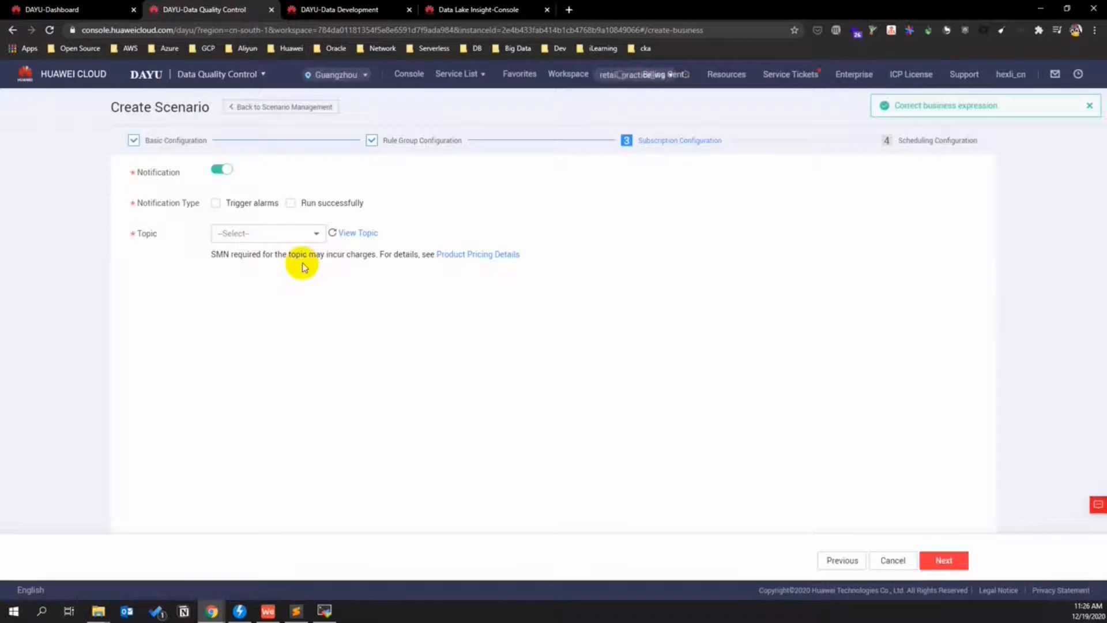
{"action": "left_click", "coordinate": [217, 203]}
{"action": "left_click", "coordinate": [294, 234]}
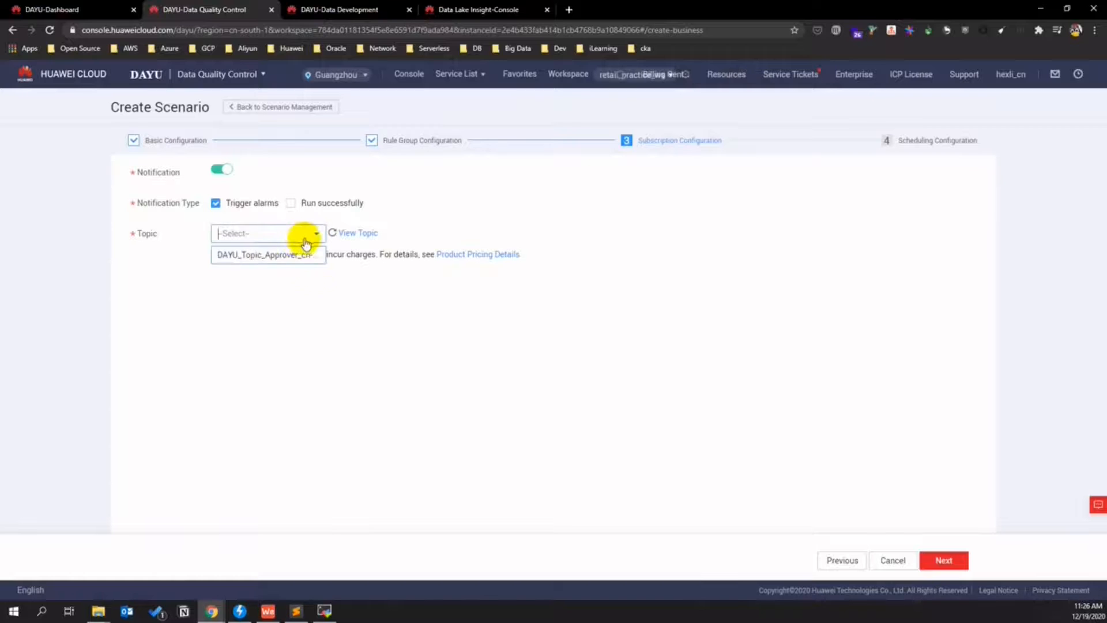
{"action": "left_click", "coordinate": [302, 250]}
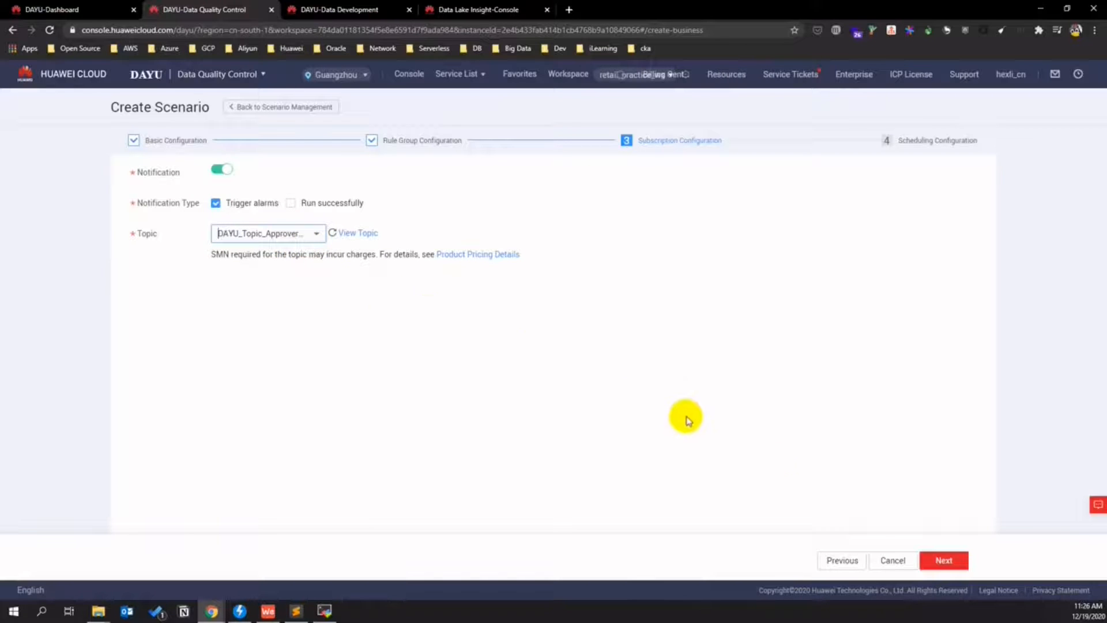
{"action": "left_click", "coordinate": [943, 560]}
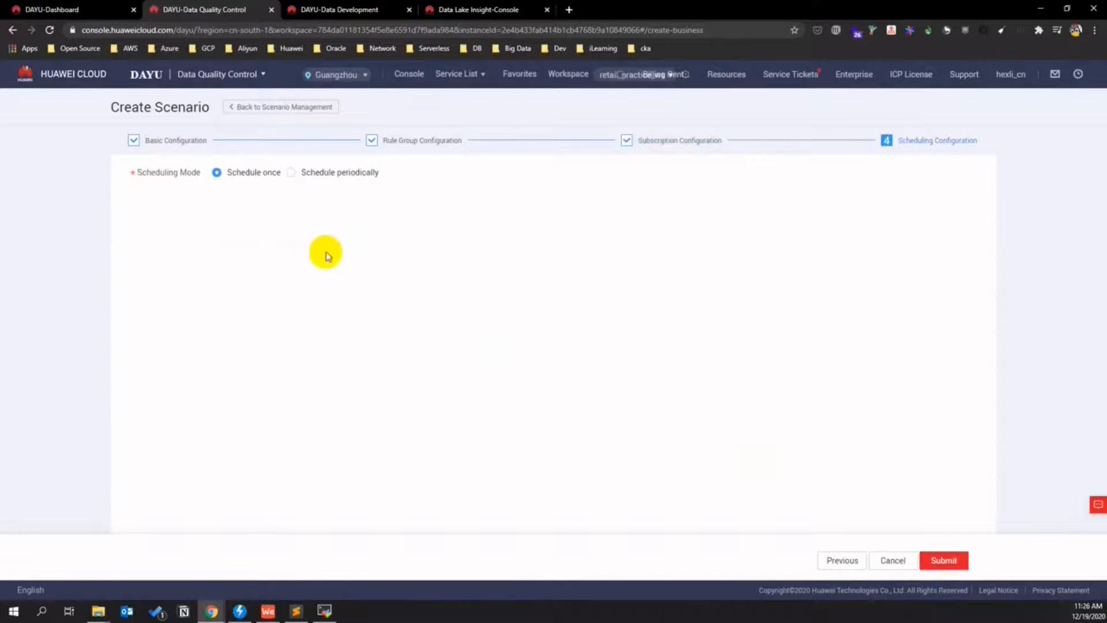
{"action": "left_click", "coordinate": [942, 561]}
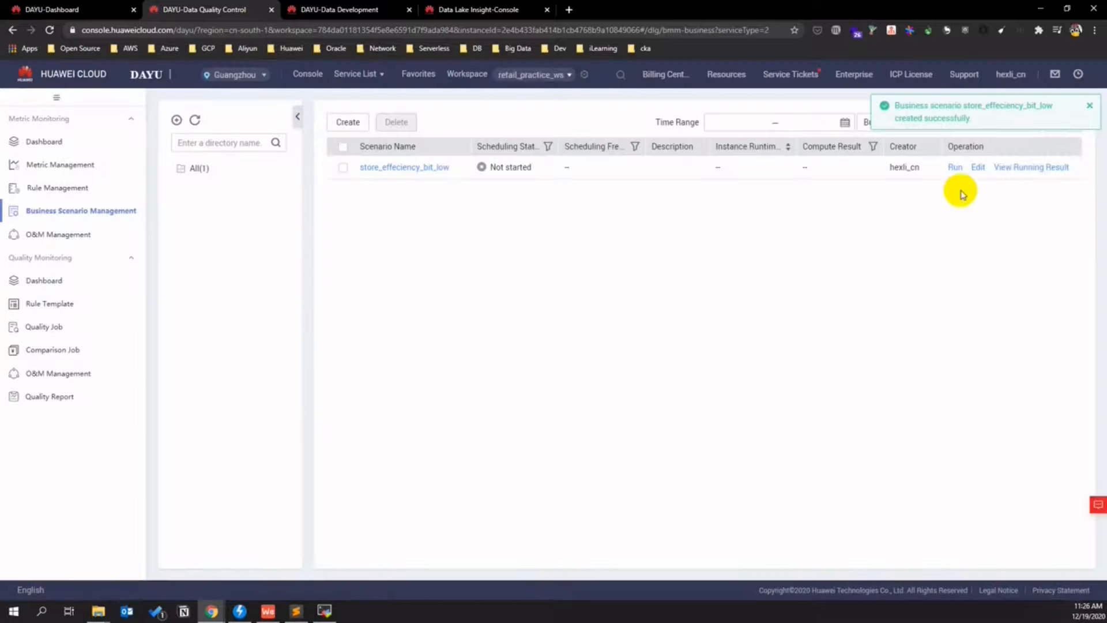
- Run the store_effeciency_bit_low scenario, refresh its instances, and view the failed instance's log
{"action": "left_click", "coordinate": [954, 168]}
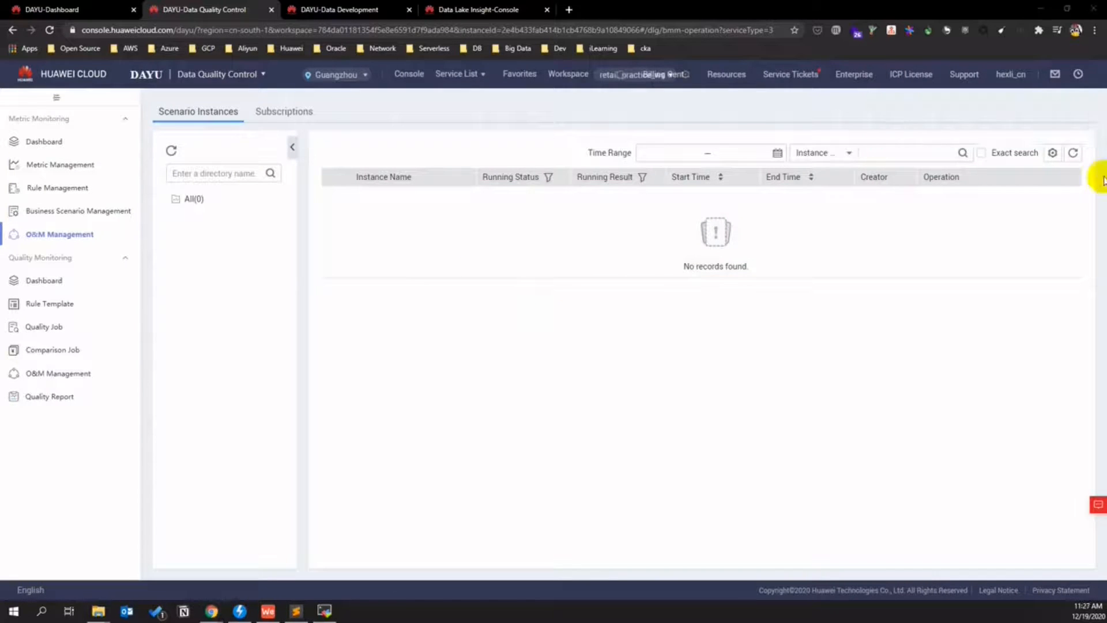
{"action": "left_click", "coordinate": [1073, 152]}
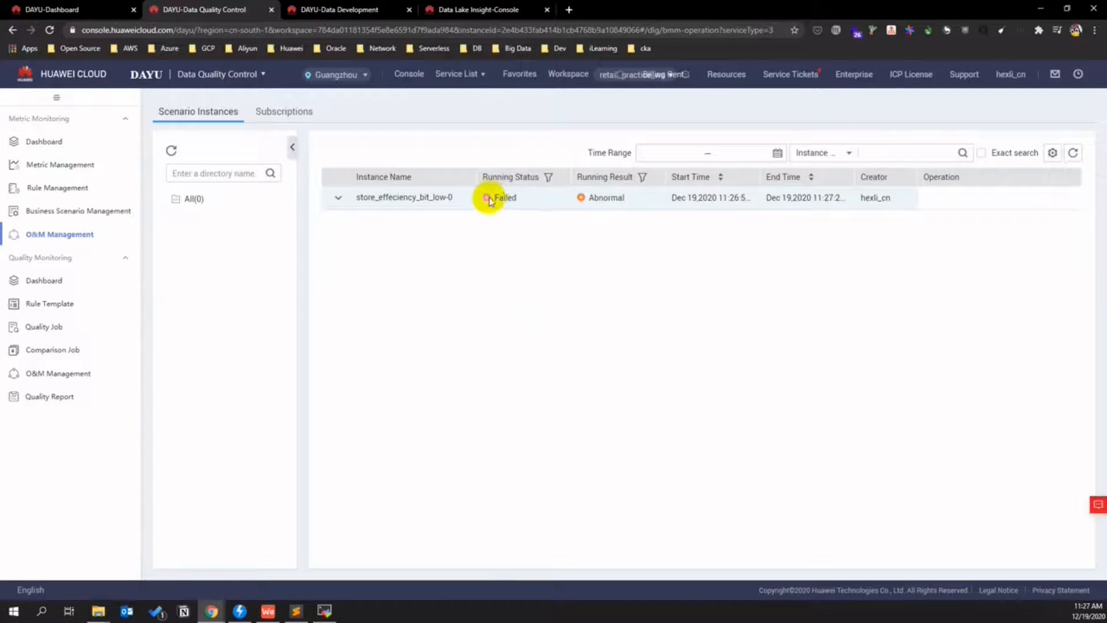
{"action": "mouse_move", "coordinate": [482, 196]}
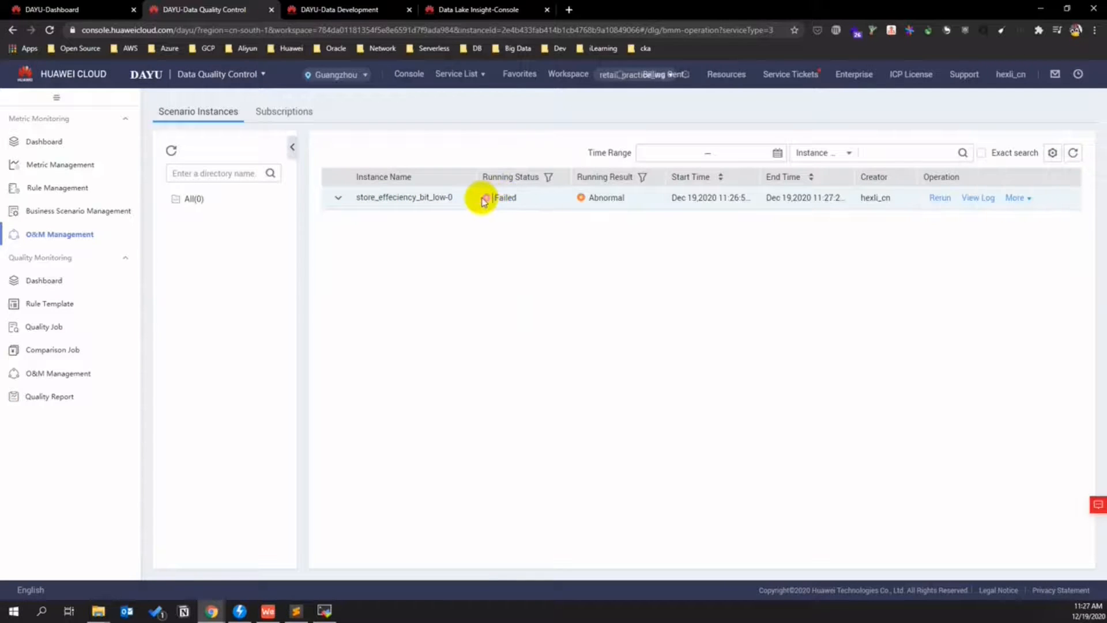
{"action": "left_click", "coordinate": [978, 198]}
- Note the null input error, confirm rules A and B failed, then open the Quality Monitoring dashboard
{"action": "left_click_drag", "start_coordinate": [521, 253], "coordinate": [455, 252]}
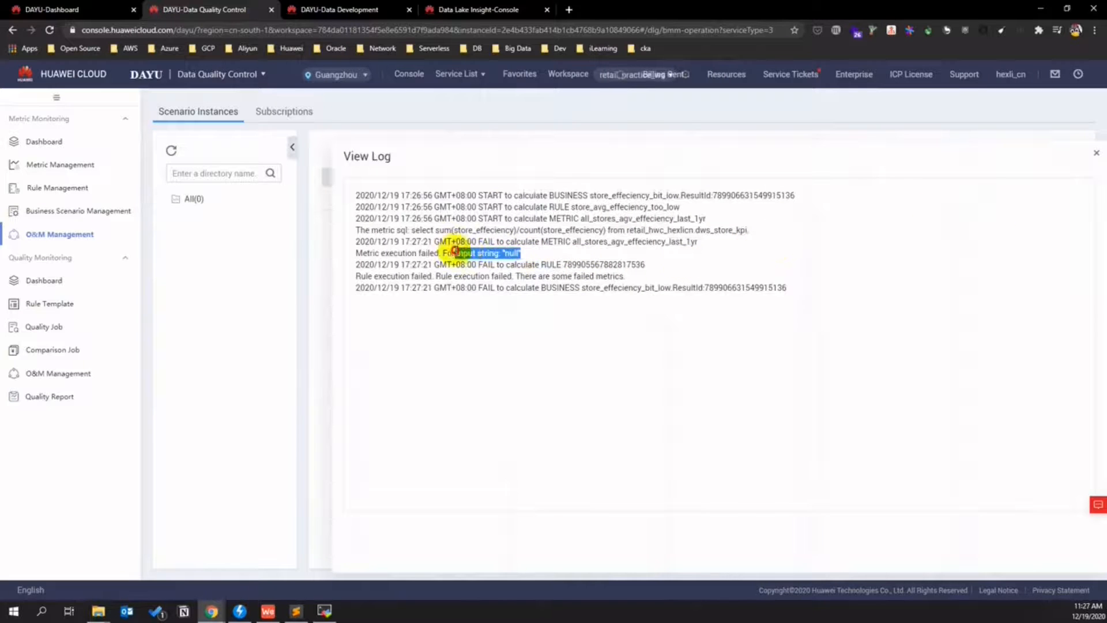
{"action": "left_click", "coordinate": [1095, 153]}
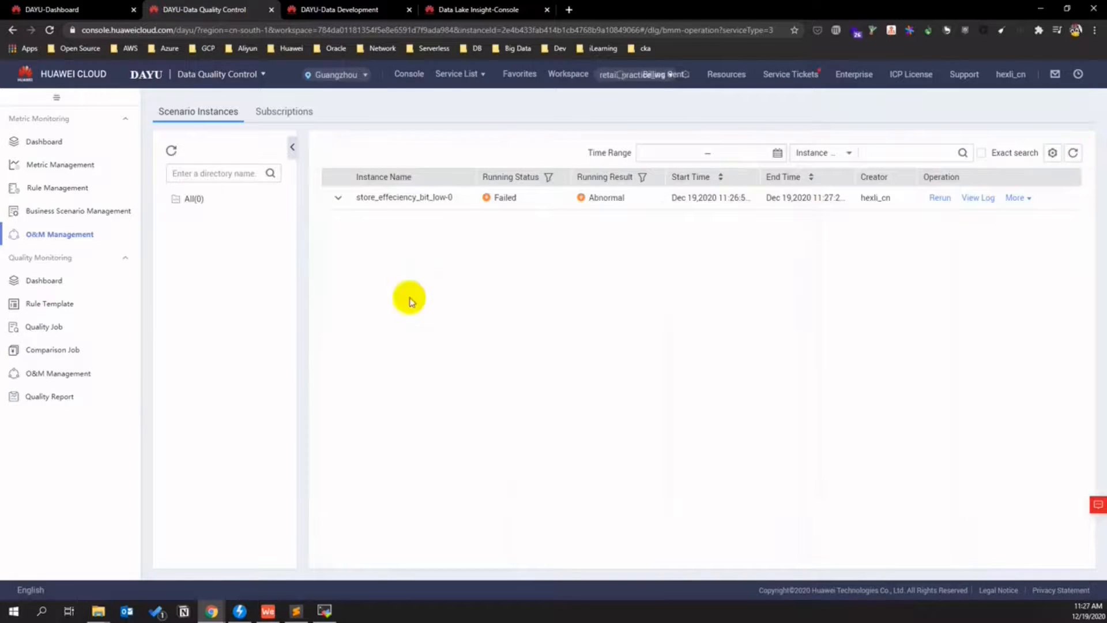
{"action": "left_click", "coordinate": [337, 198]}
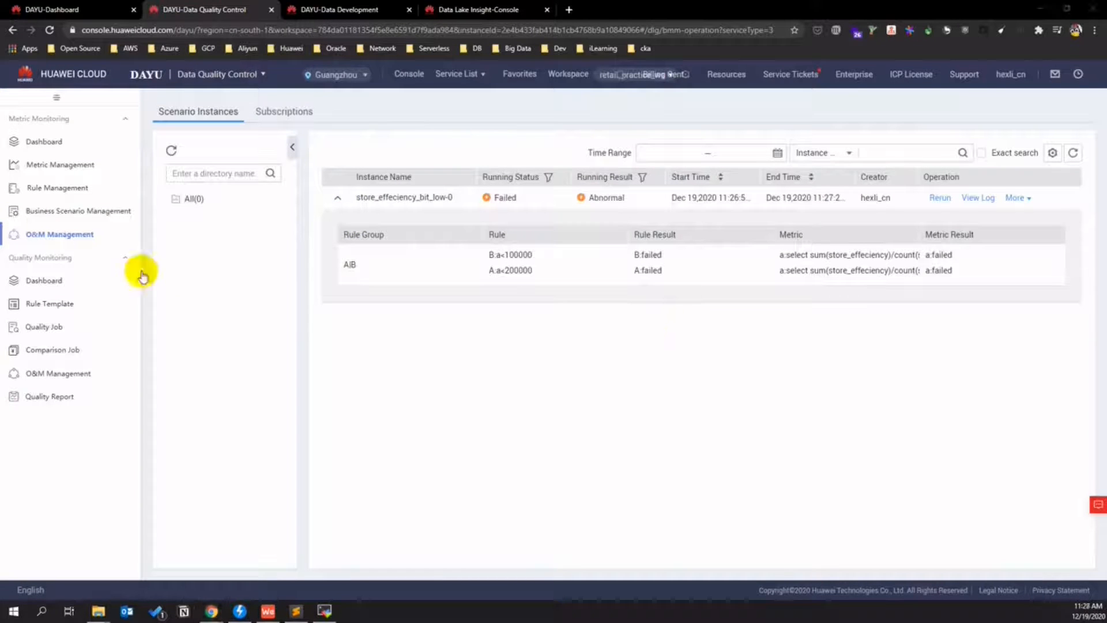
{"action": "left_click", "coordinate": [68, 282]}
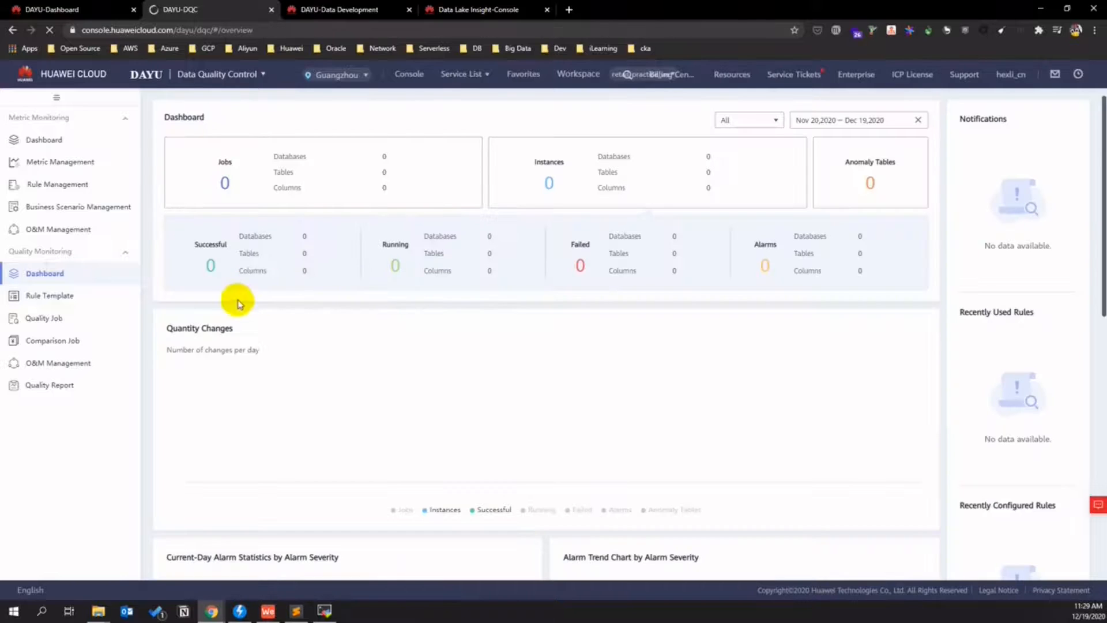
- Pass through Rule Templates to the Quality Job page and begin creating a new quality job
{"action": "scroll", "coordinate": [363, 396], "scroll_direction": "down", "scroll_amount": 3}
{"action": "scroll", "coordinate": [363, 402], "scroll_direction": "up", "scroll_amount": 3}
{"action": "left_click", "coordinate": [66, 296]}
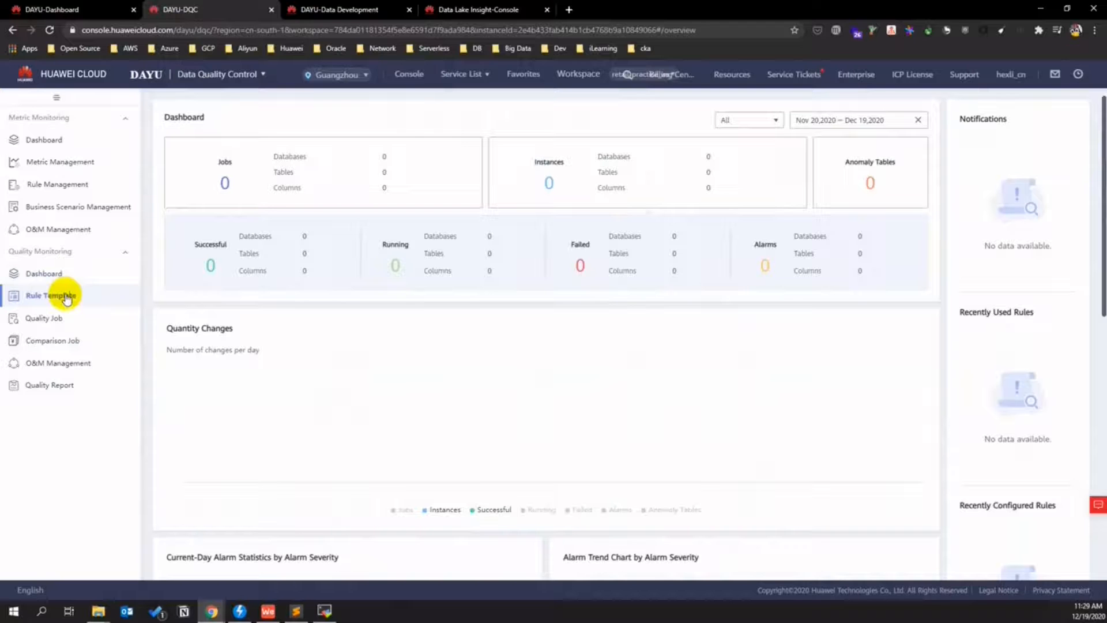
{"action": "left_click", "coordinate": [66, 296]}
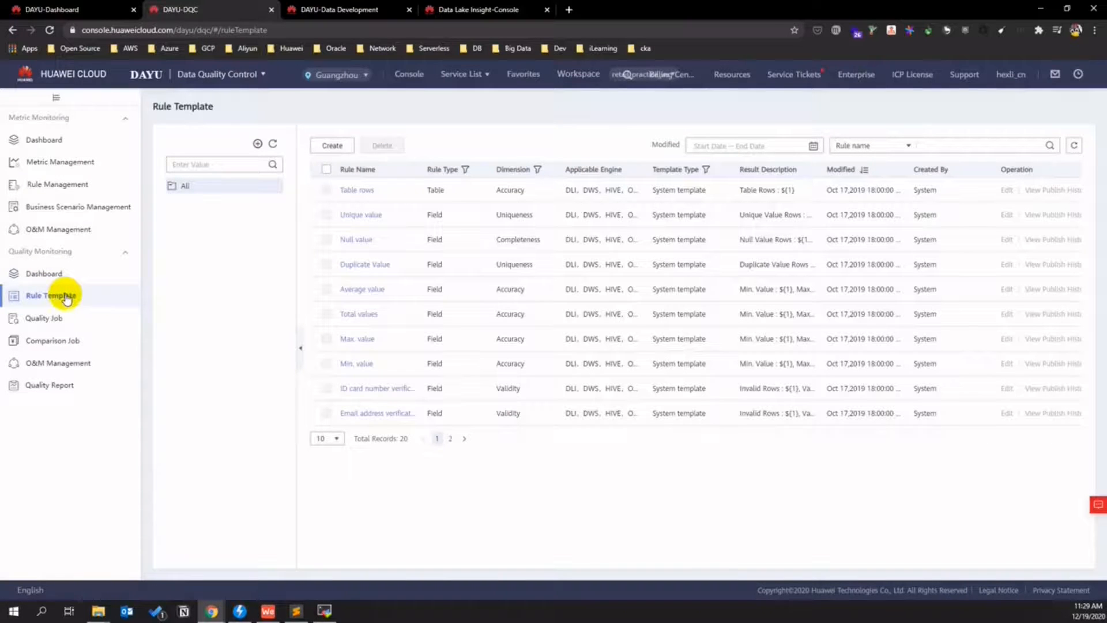
{"action": "left_click", "coordinate": [343, 145]}
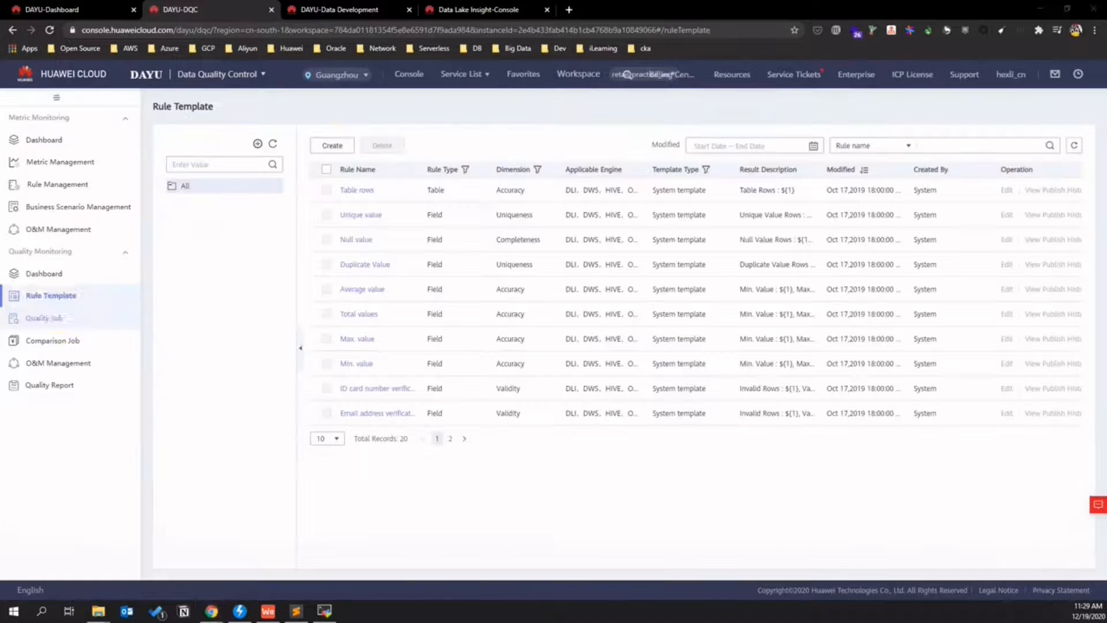
{"action": "left_click", "coordinate": [63, 319]}
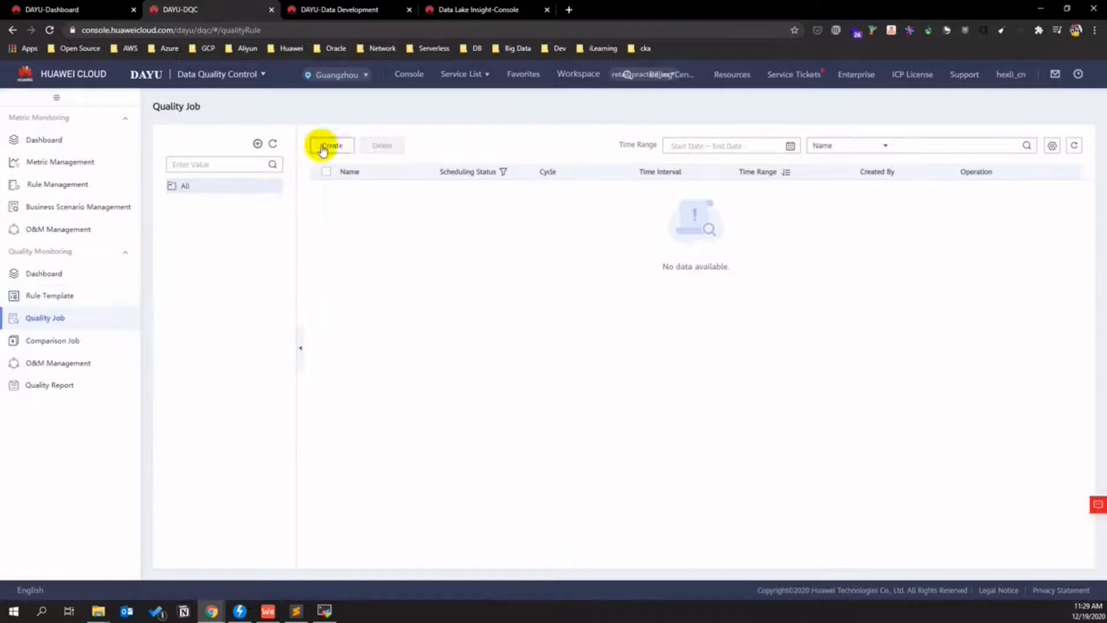
{"action": "left_click", "coordinate": [324, 146]}
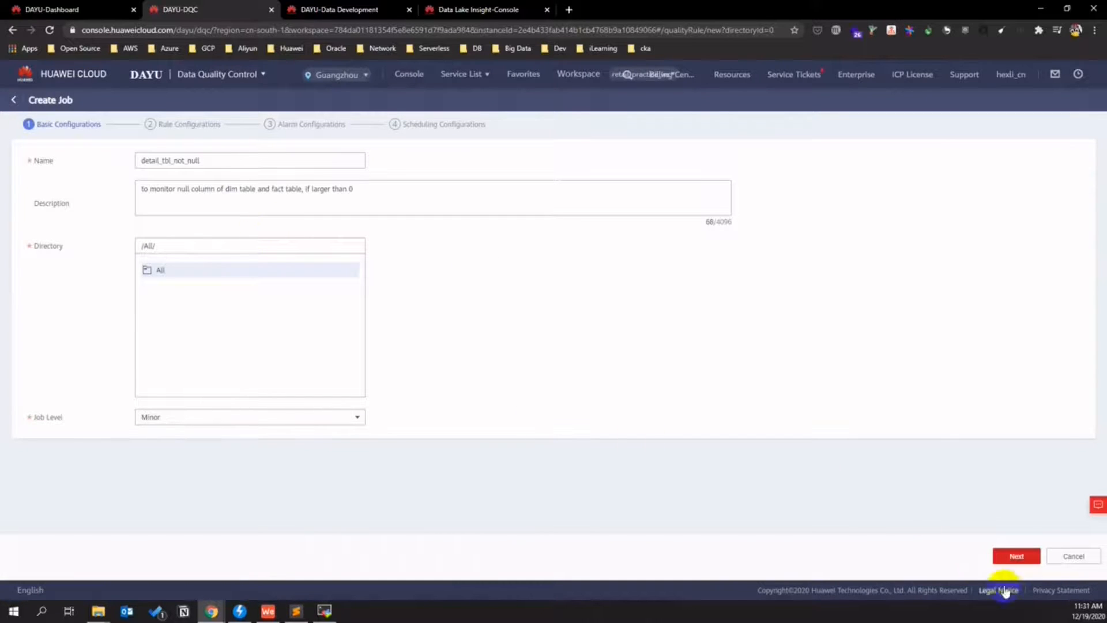
- On the rule step, choose a custom rule on connection dgc_dli_retail and database retaildb
{"action": "left_click", "coordinate": [1016, 556]}
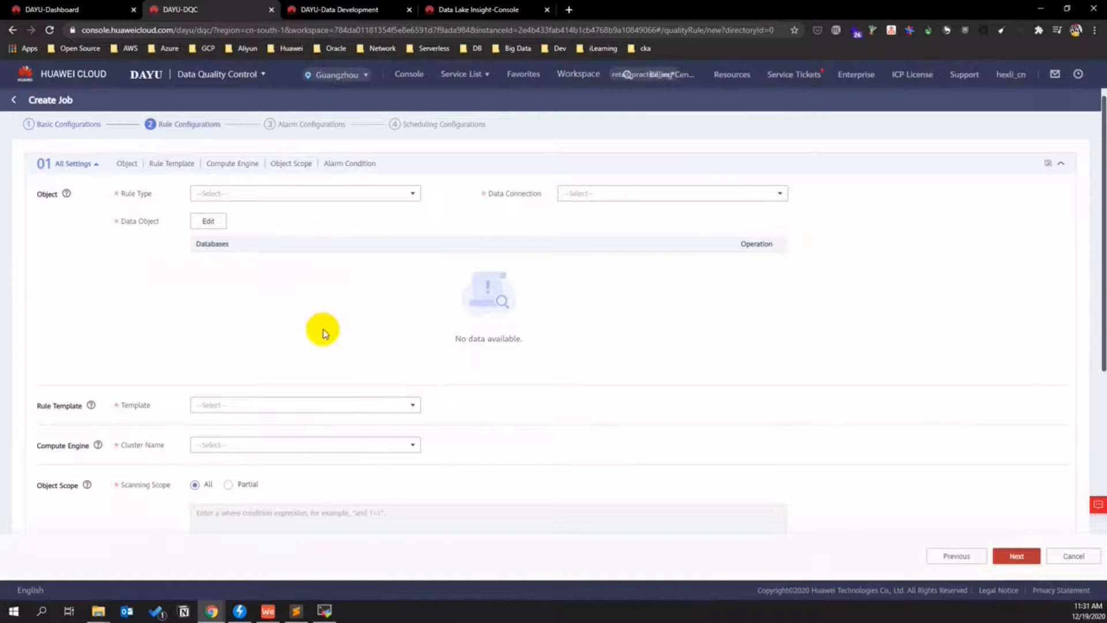
{"action": "left_click", "coordinate": [410, 195]}
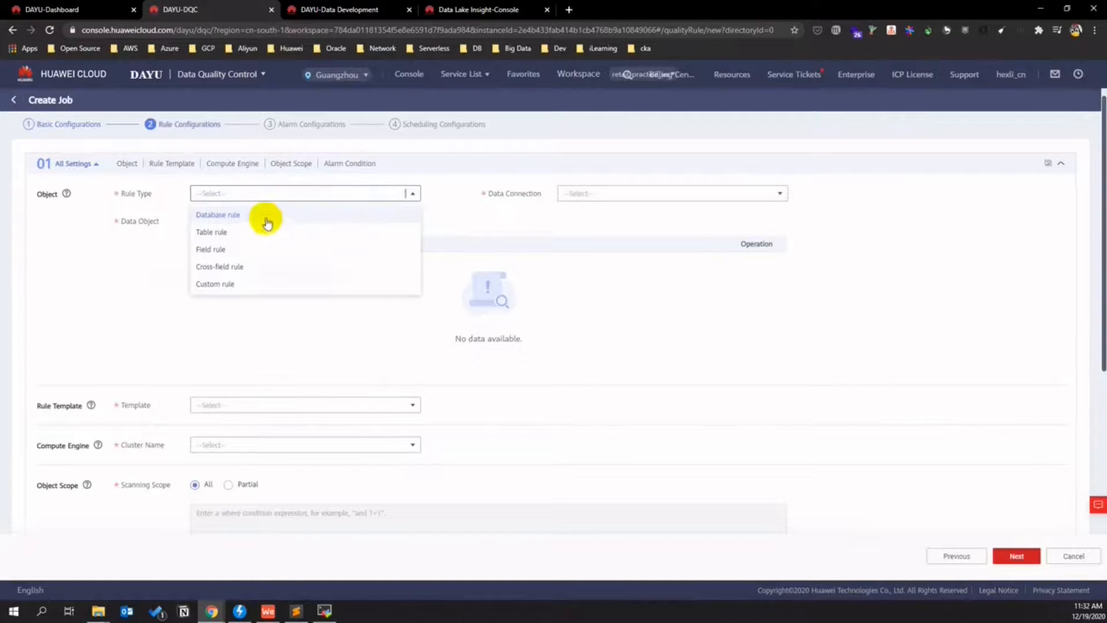
{"action": "left_click", "coordinate": [249, 283]}
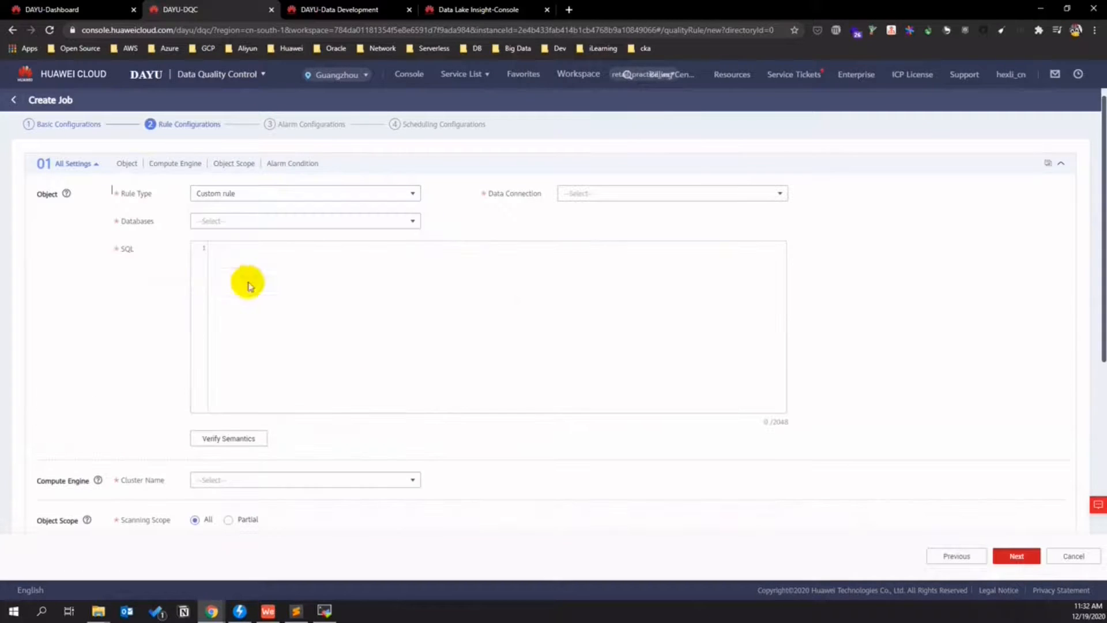
{"action": "left_click", "coordinate": [577, 194]}
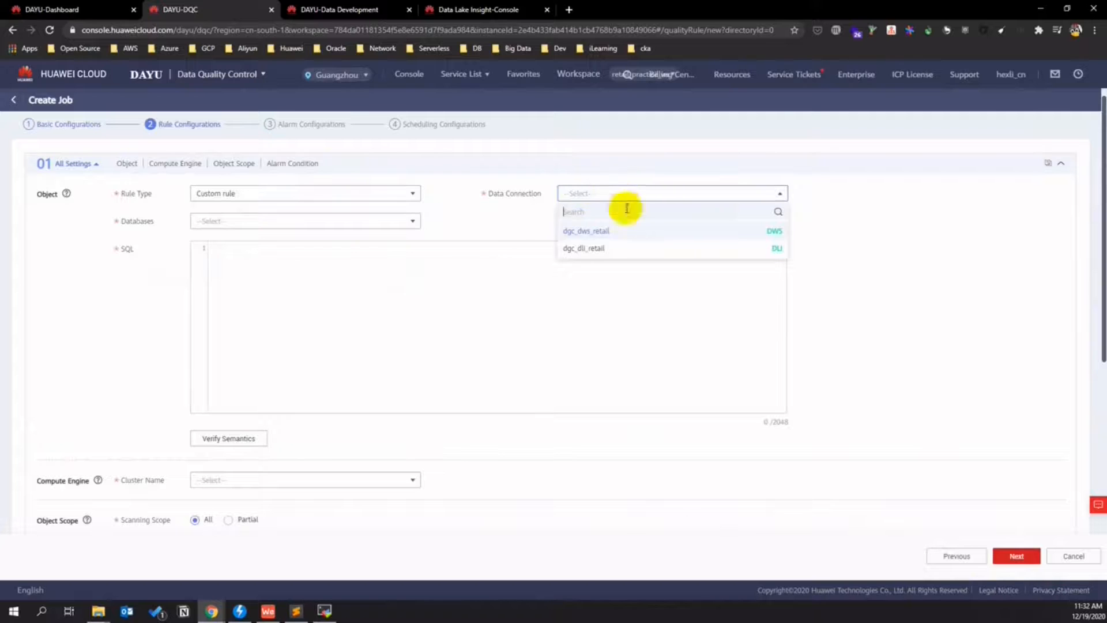
{"action": "left_click", "coordinate": [588, 248]}
{"action": "left_click", "coordinate": [409, 221]}
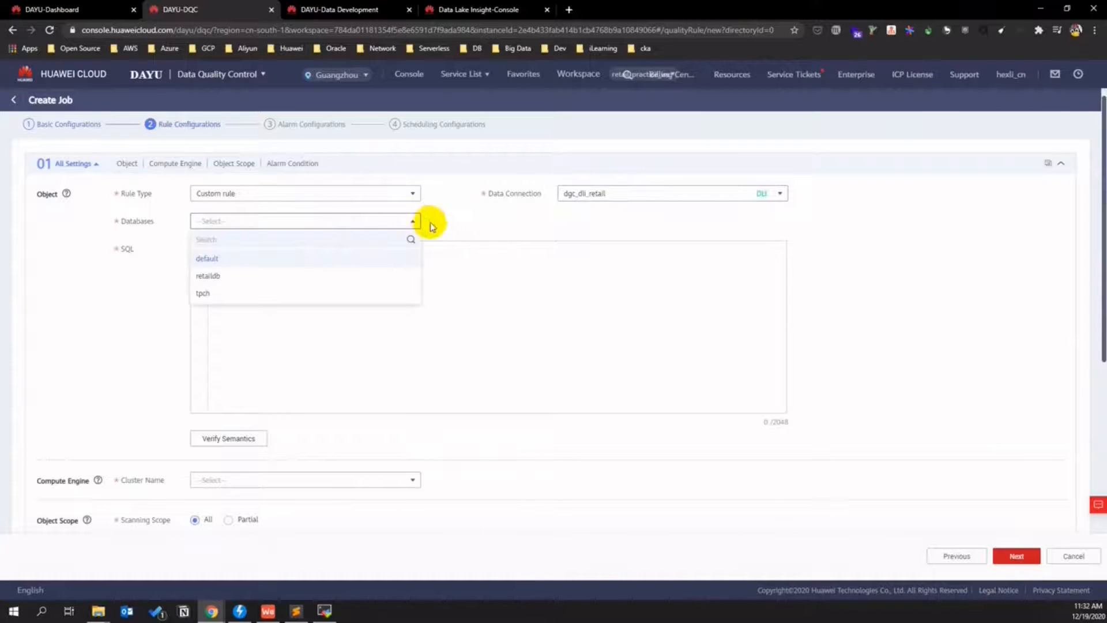
{"action": "left_click", "coordinate": [281, 275]}
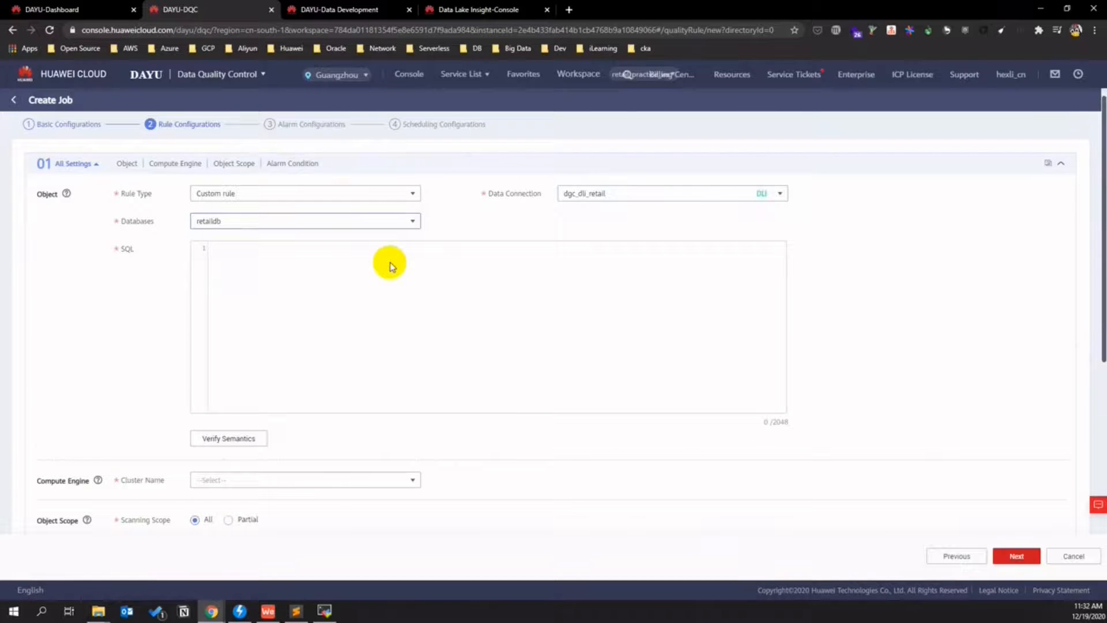
- Switch to a field rule targeting fact_store.store_manage_area and fact_trade_order.order_total_money
{"action": "left_click", "coordinate": [208, 222]}
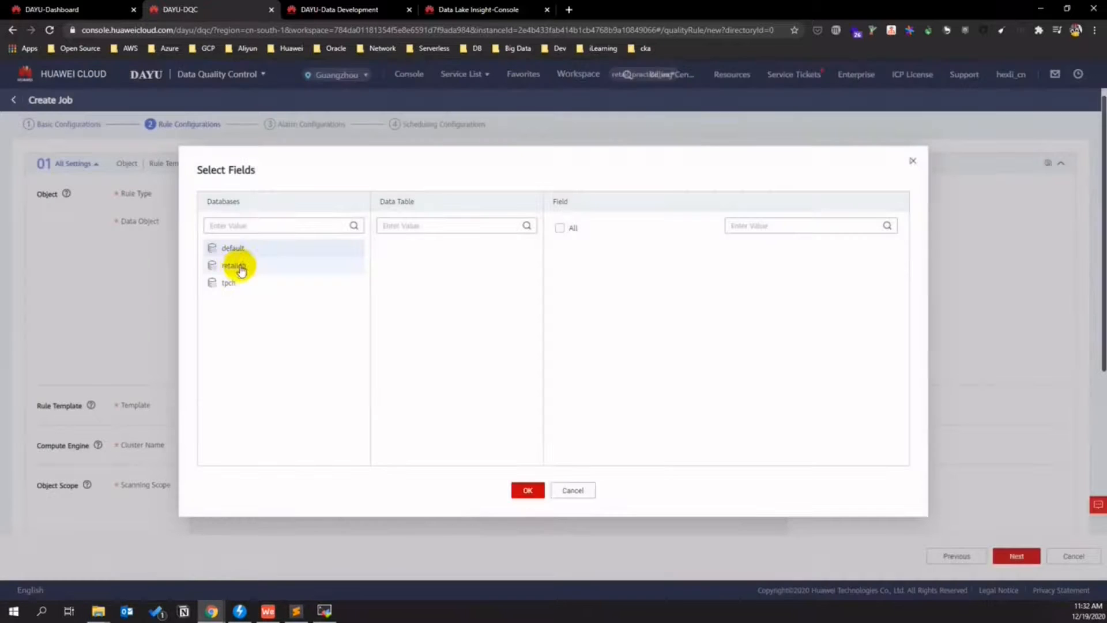
{"action": "left_click", "coordinate": [236, 267]}
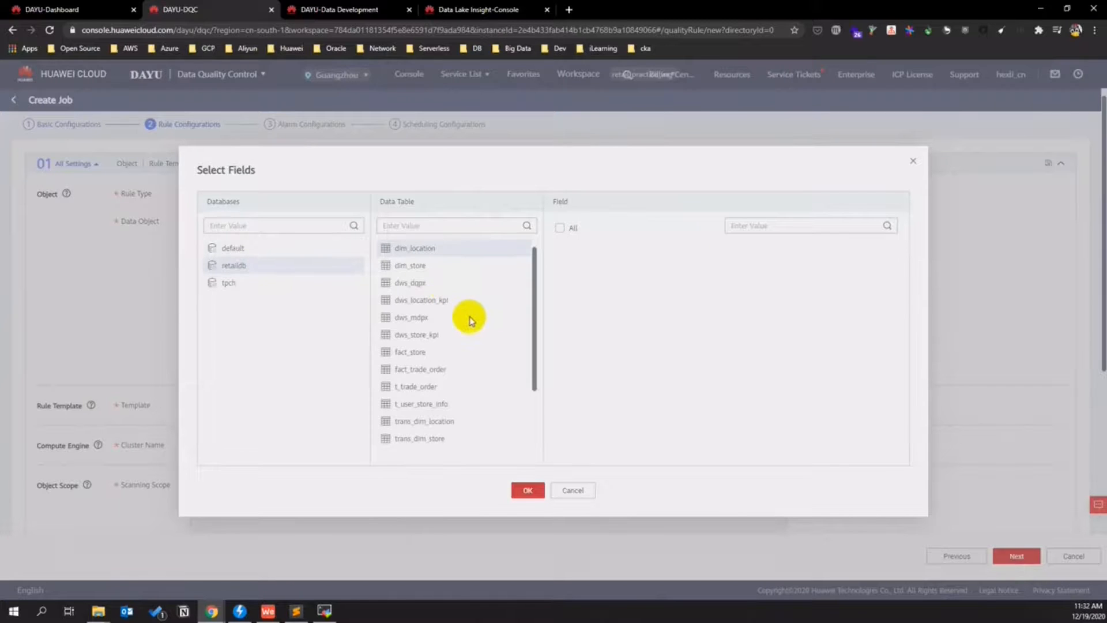
{"action": "scroll", "coordinate": [470, 317], "scroll_direction": "down", "scroll_amount": 1}
{"action": "left_click", "coordinate": [420, 313]}
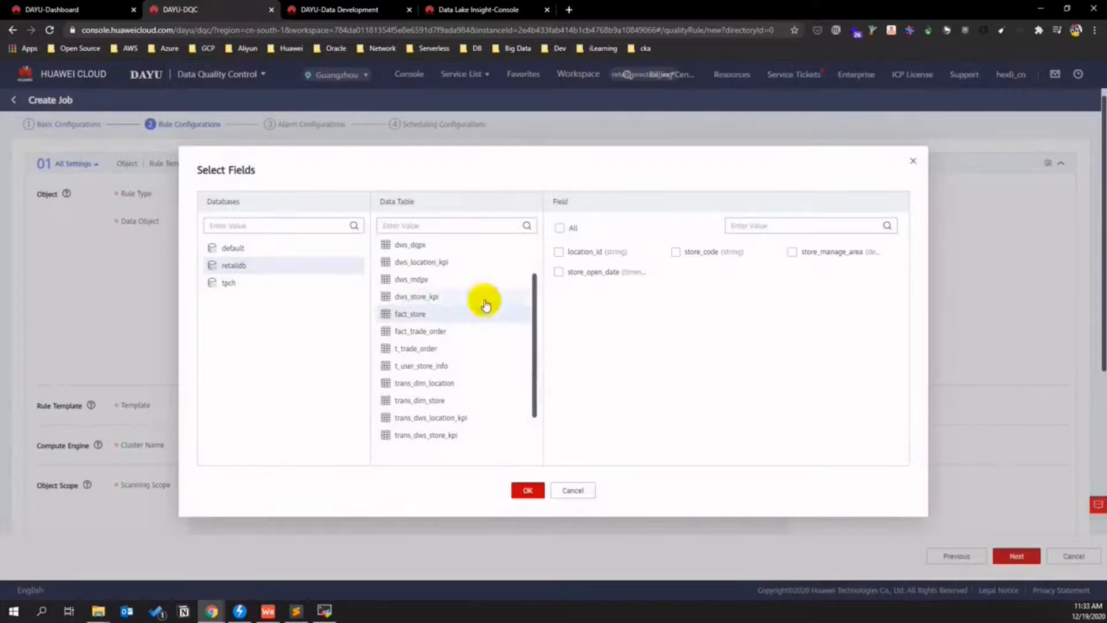
{"action": "left_click", "coordinate": [792, 252]}
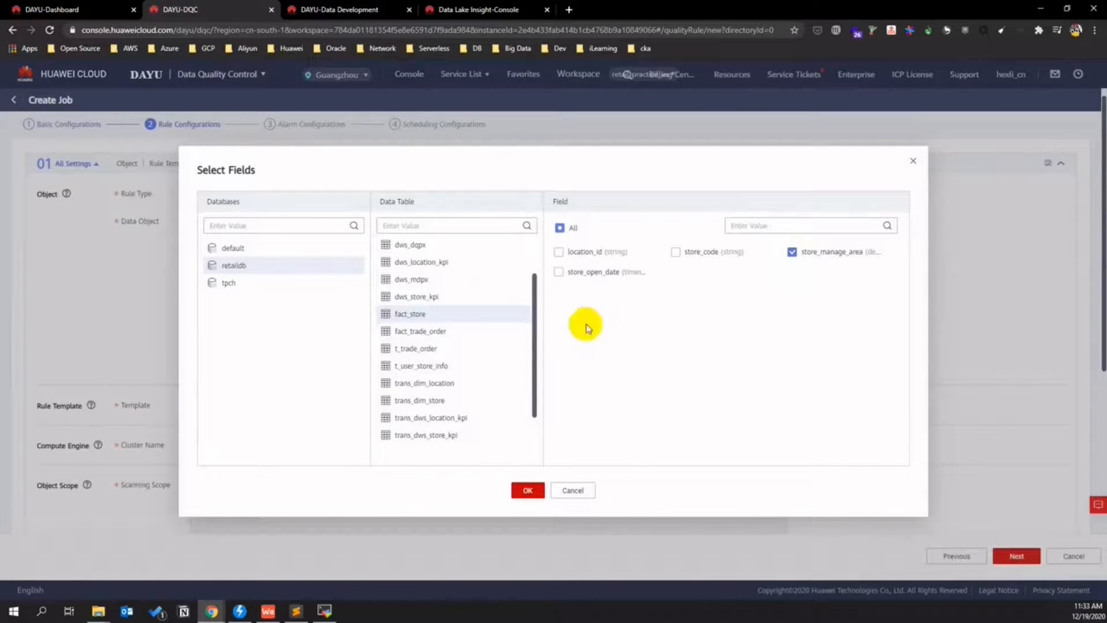
{"action": "left_click", "coordinate": [452, 333]}
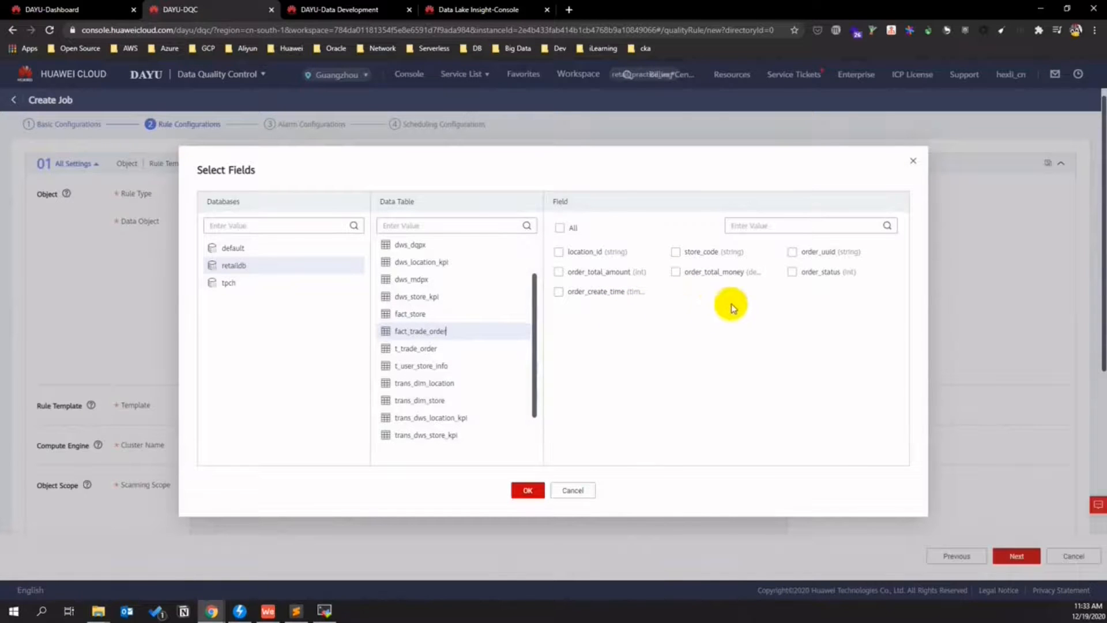
{"action": "left_click", "coordinate": [677, 272]}
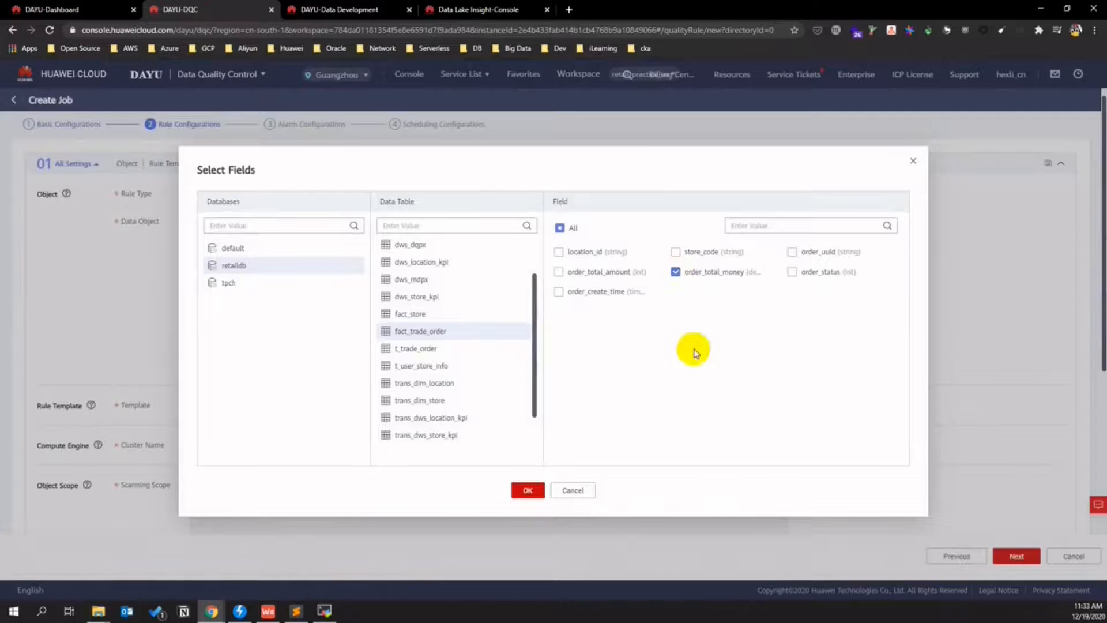
{"action": "left_click", "coordinate": [532, 490]}
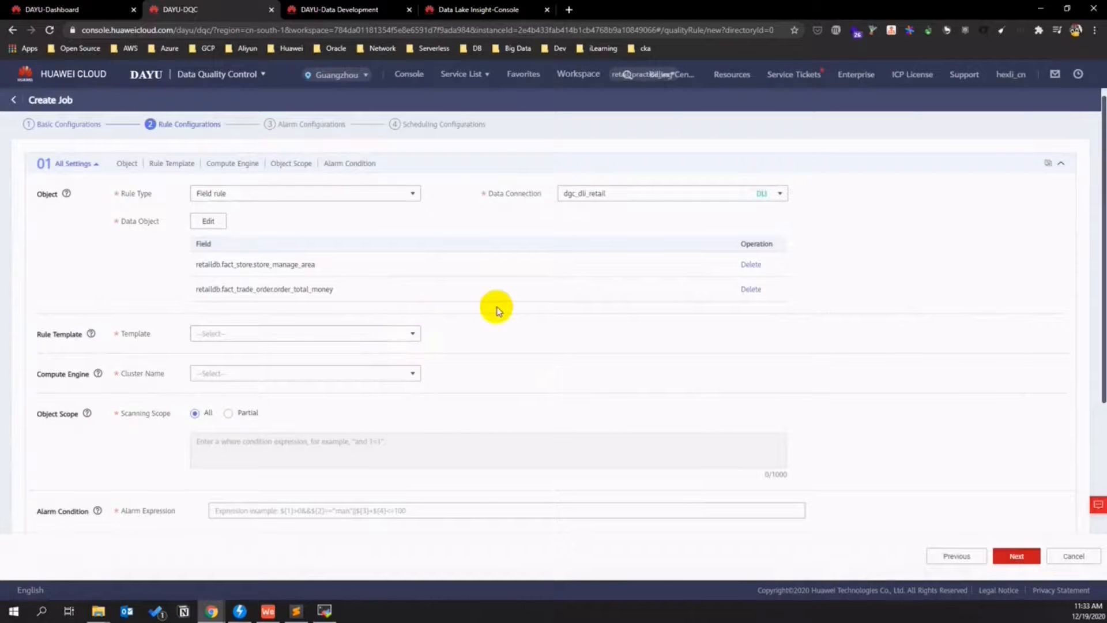
- Apply the Null value template on the default cluster with alarm expression $(1)>0
{"action": "left_click", "coordinate": [412, 334]}
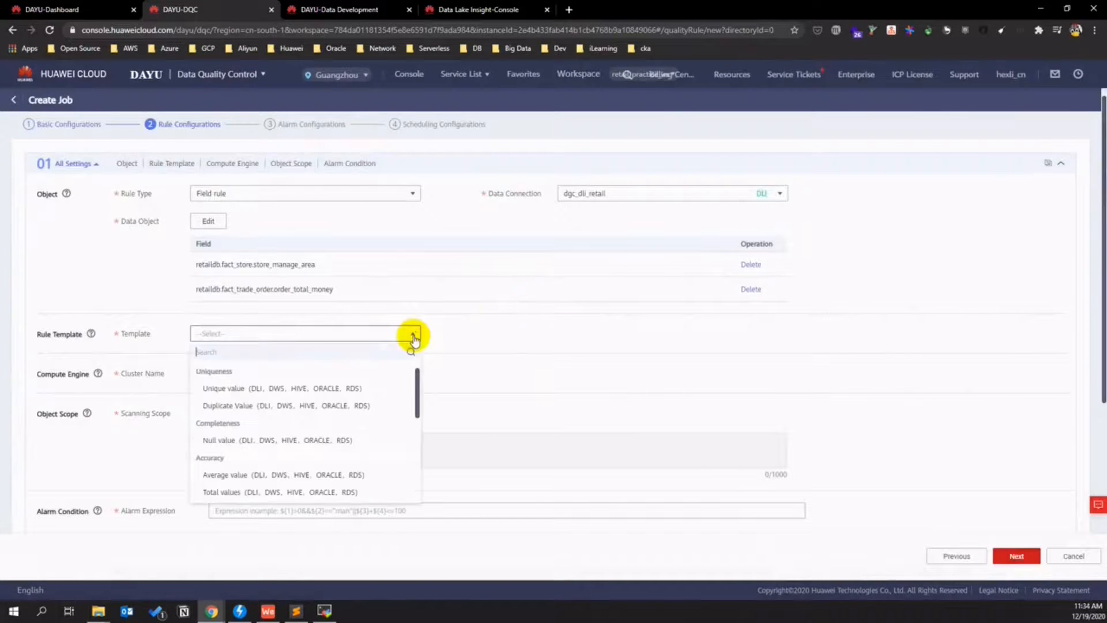
{"action": "left_click", "coordinate": [383, 444]}
{"action": "left_click", "coordinate": [403, 374]}
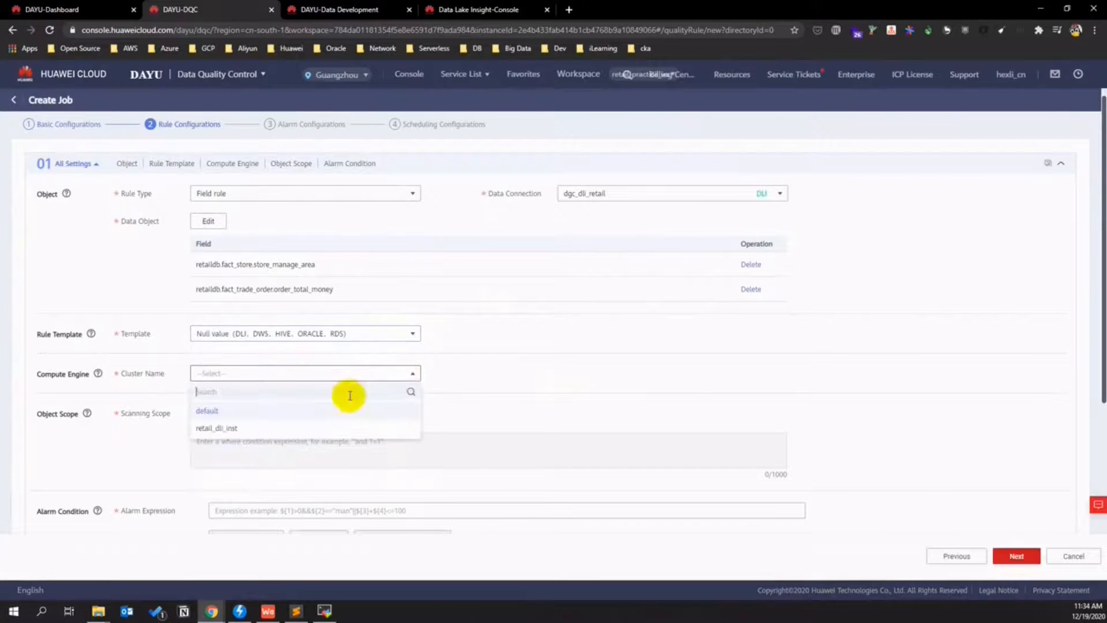
{"action": "left_click", "coordinate": [247, 433]}
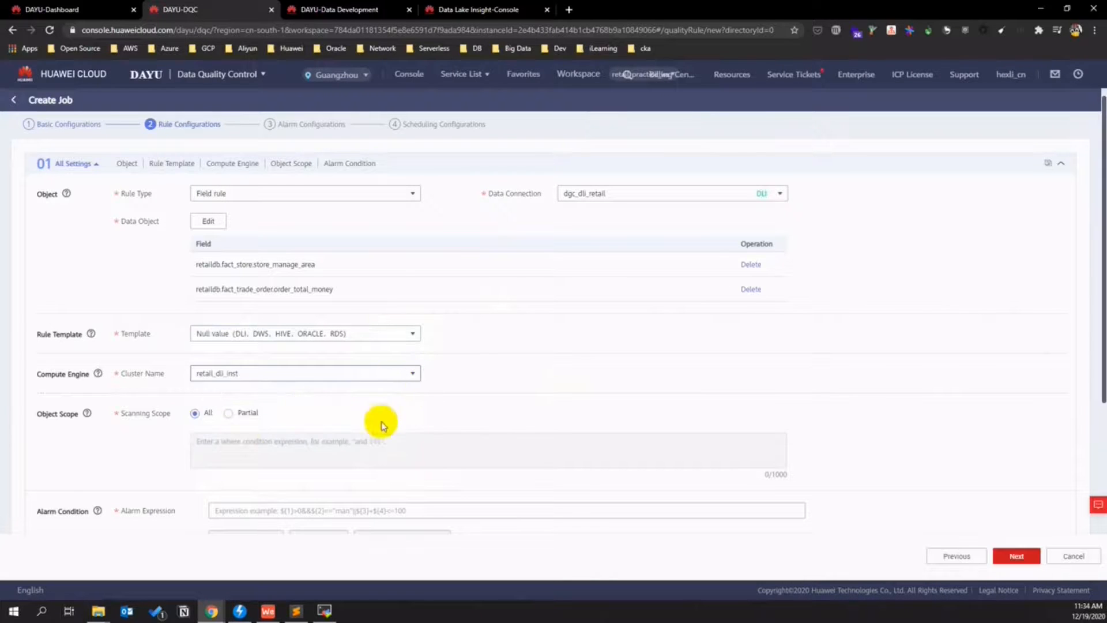
{"action": "scroll", "coordinate": [197, 429], "scroll_direction": "down", "scroll_amount": 2}
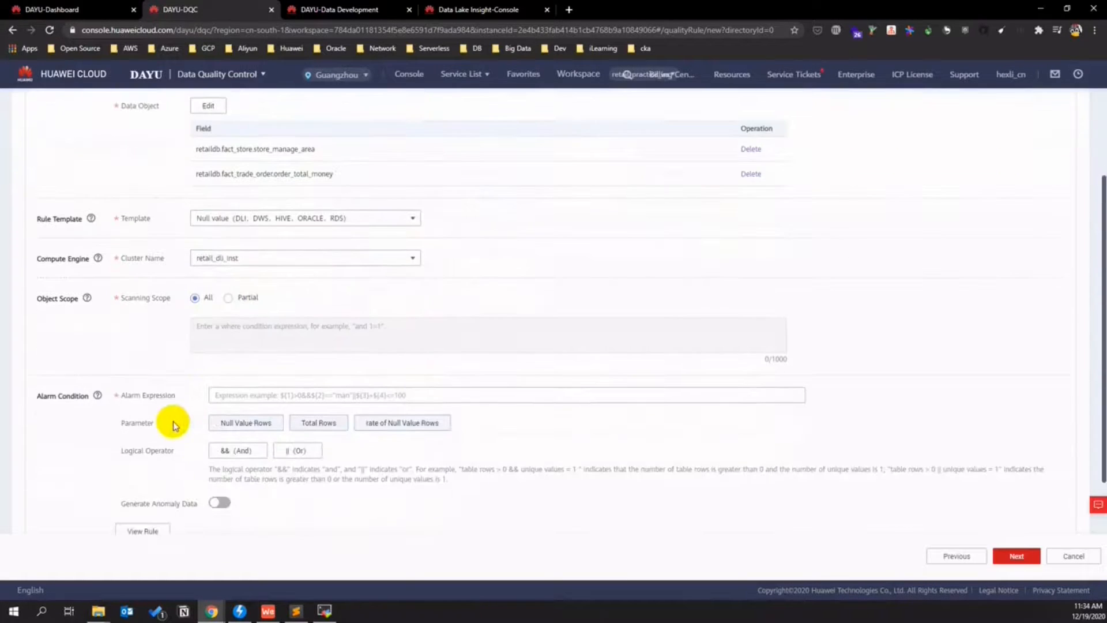
{"action": "left_click", "coordinate": [403, 257]}
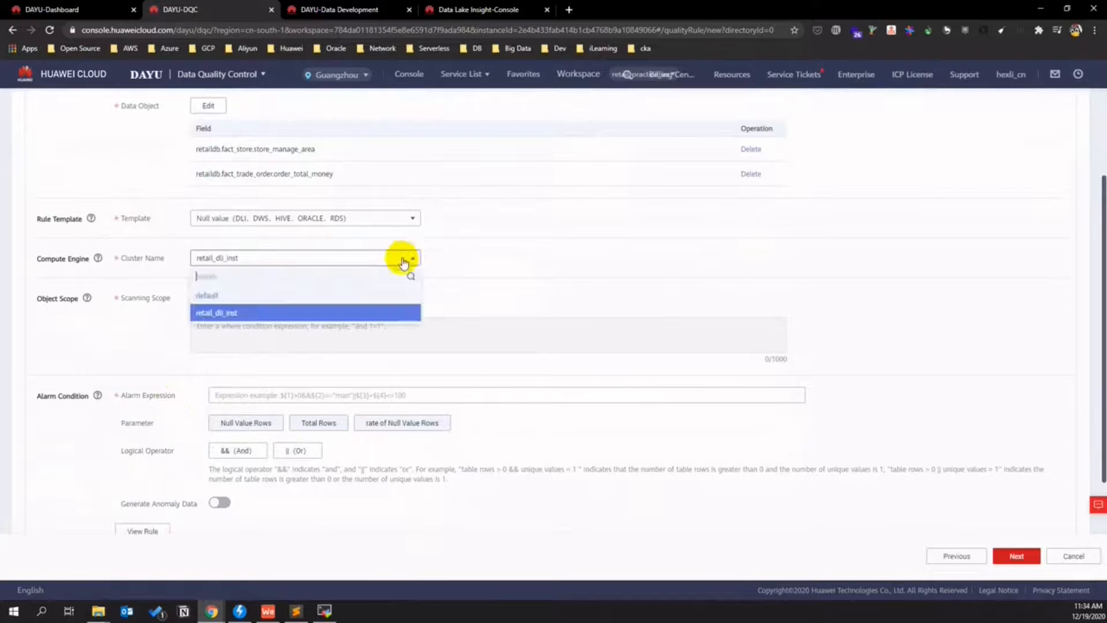
{"action": "left_click", "coordinate": [247, 292]}
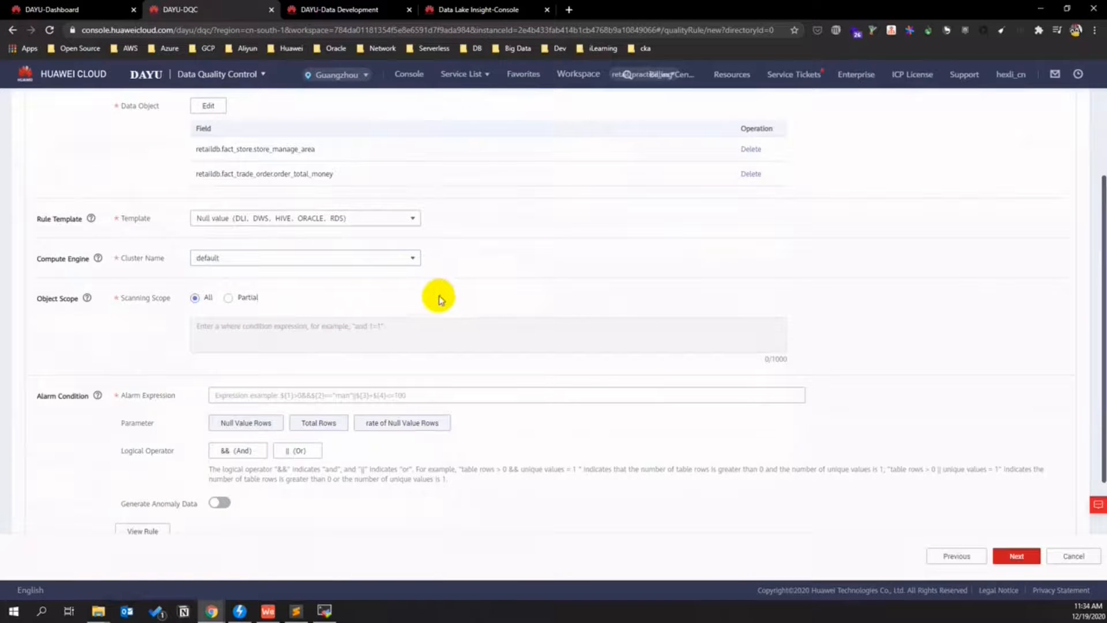
{"action": "left_click", "coordinate": [267, 393]}
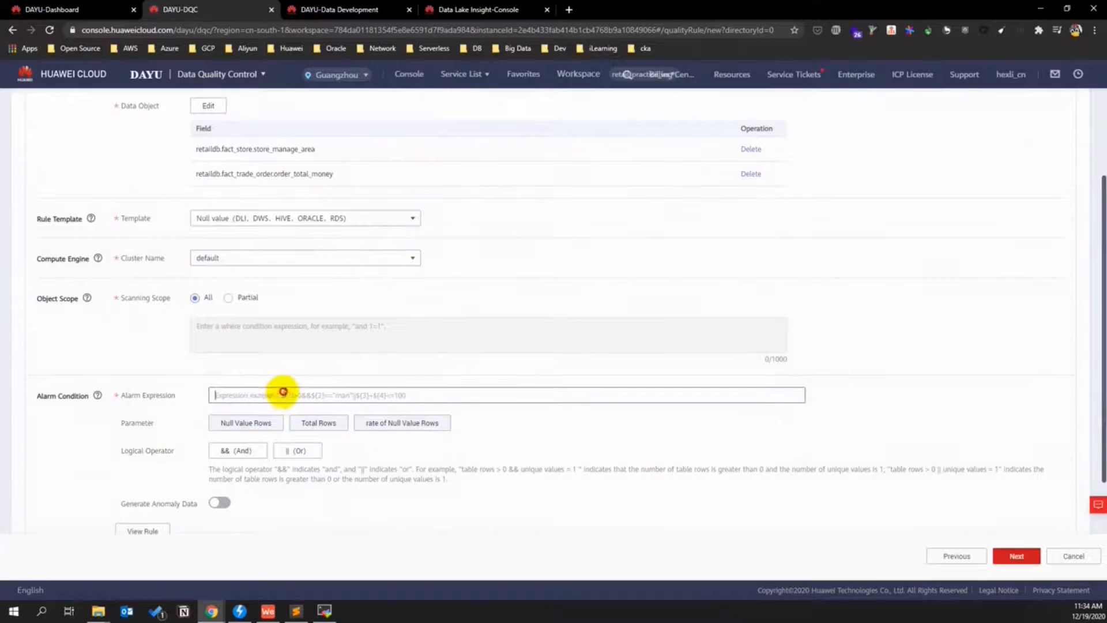
{"action": "type", "text": "${1}>0"}
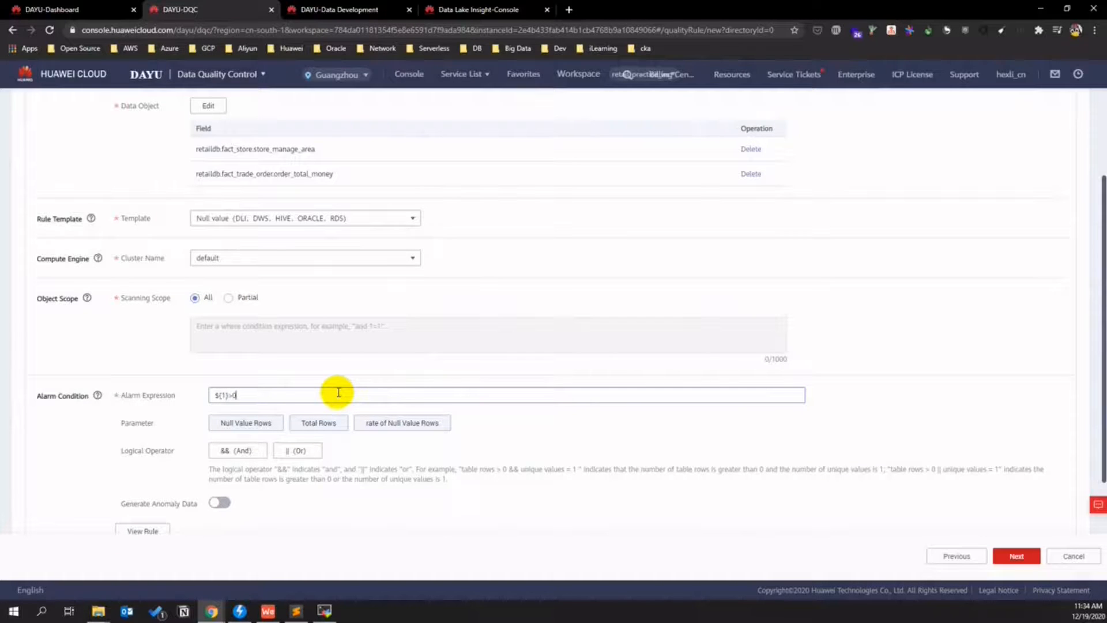
{"action": "scroll", "coordinate": [750, 516], "scroll_direction": "down", "scroll_amount": 1}
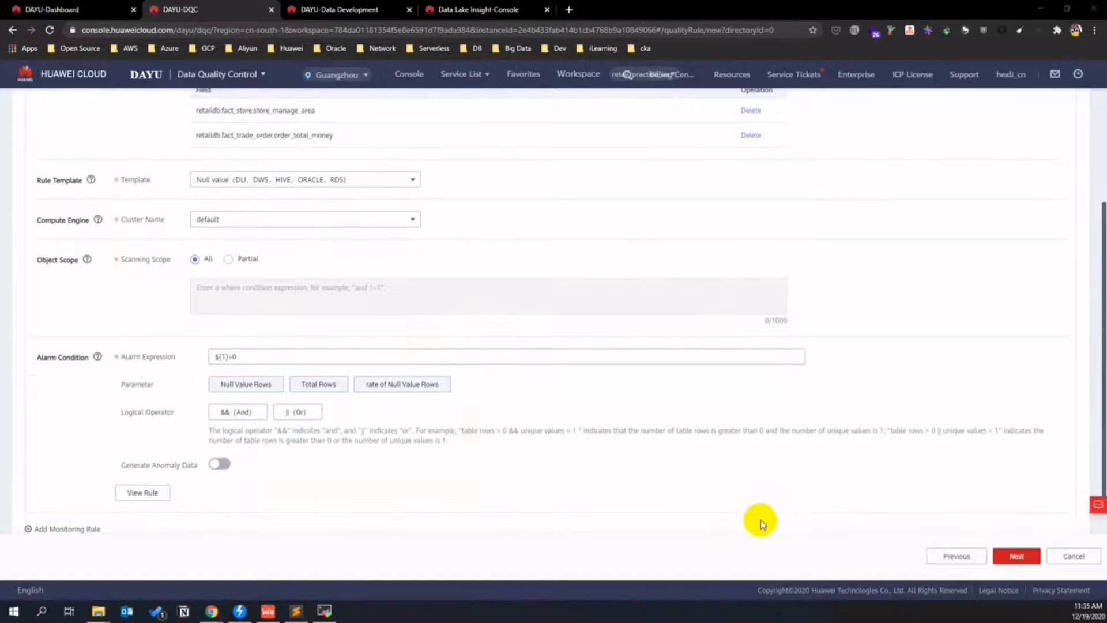
- Enable alarm-triggered notifications to the approver topic, keep the Once schedule, and submit the job
{"action": "left_click", "coordinate": [1018, 557]}
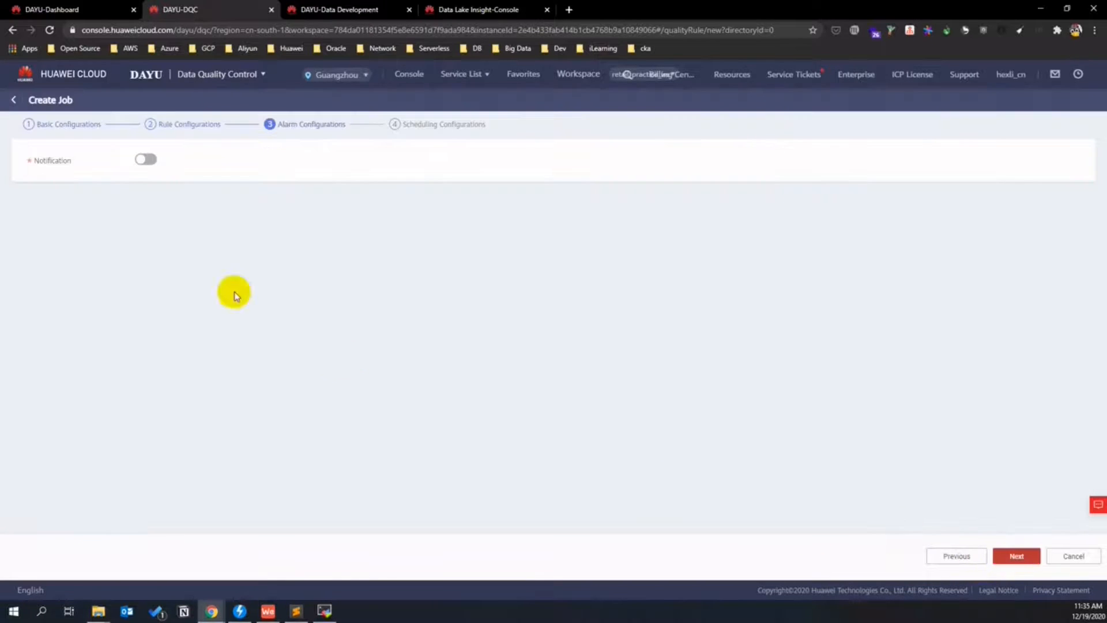
{"action": "left_click", "coordinate": [141, 160]}
{"action": "left_click", "coordinate": [139, 189]}
{"action": "left_click", "coordinate": [179, 218]}
{"action": "left_click", "coordinate": [205, 255]}
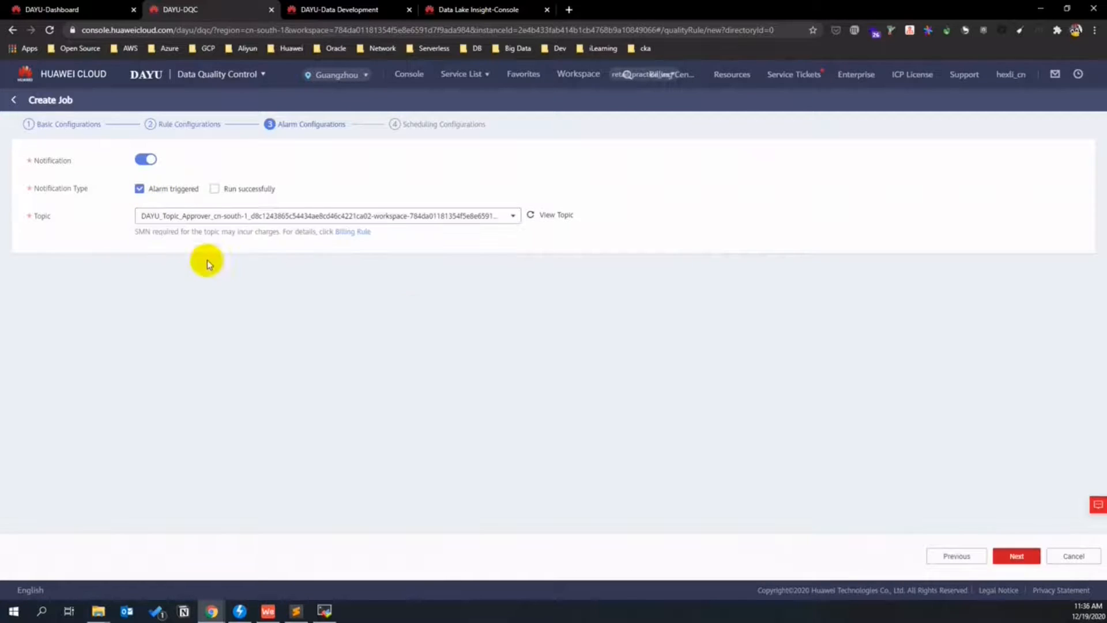
{"action": "left_click", "coordinate": [1016, 556]}
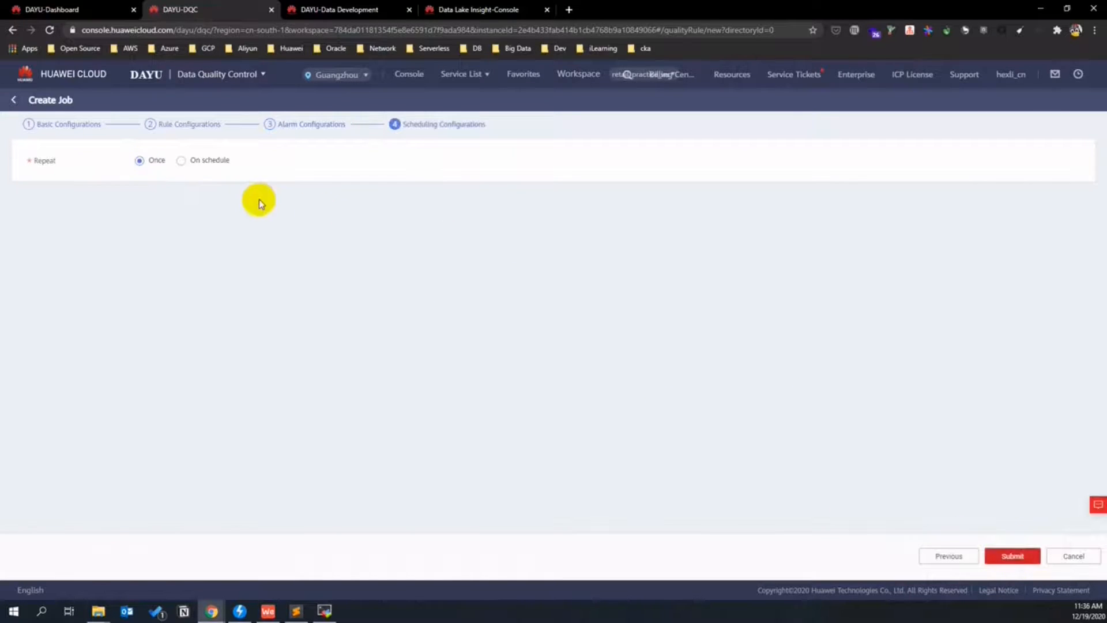
{"action": "left_click", "coordinate": [1012, 555]}
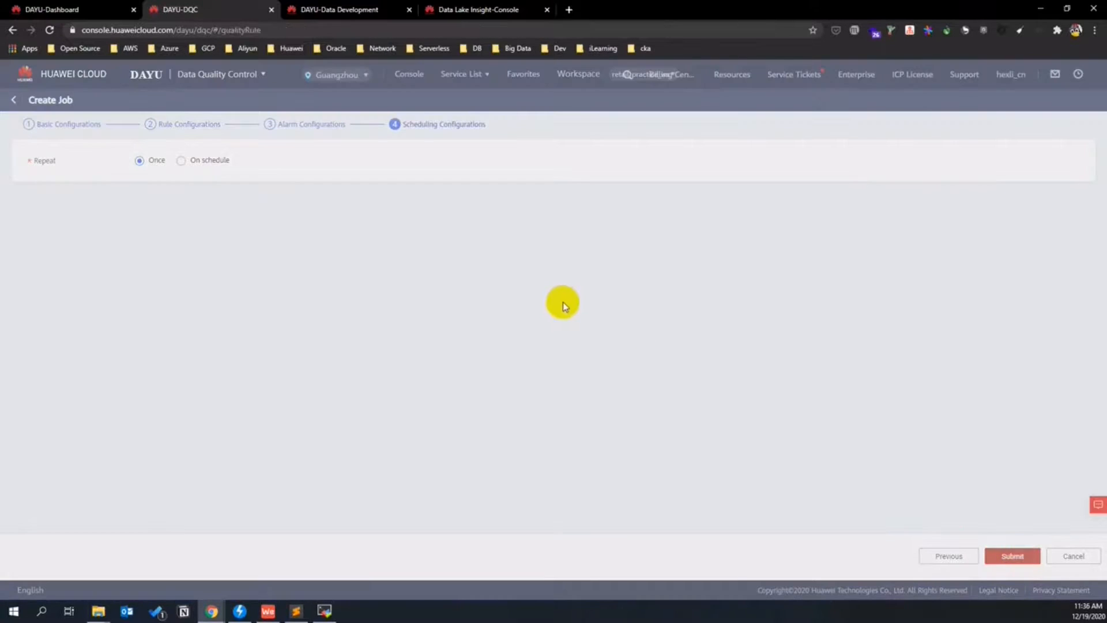
- Run detail_tbl_not_null and refresh until instance detail_tbl_not_null-0 shows Successfully
{"action": "left_click", "coordinate": [969, 191]}
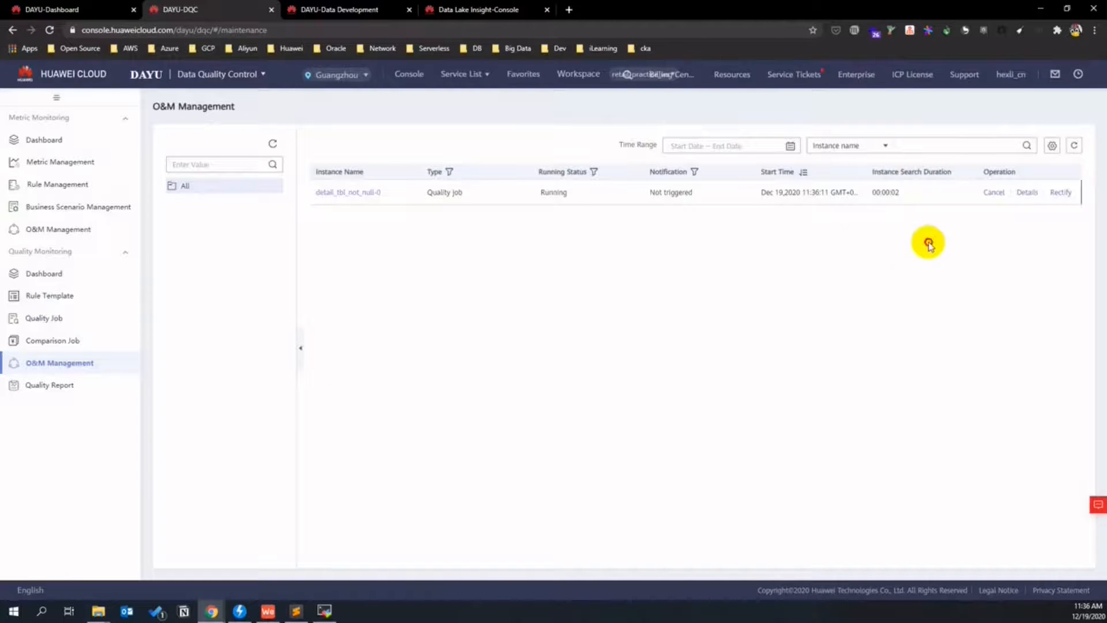
{"action": "left_click", "coordinate": [1074, 147]}
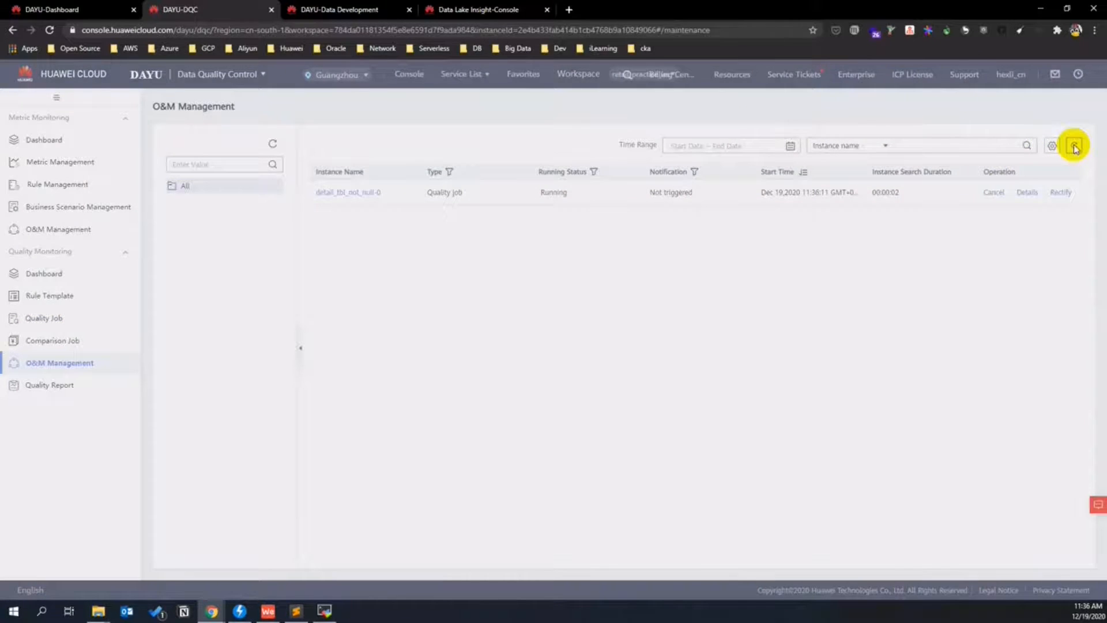
{"action": "left_click", "coordinate": [1074, 148]}
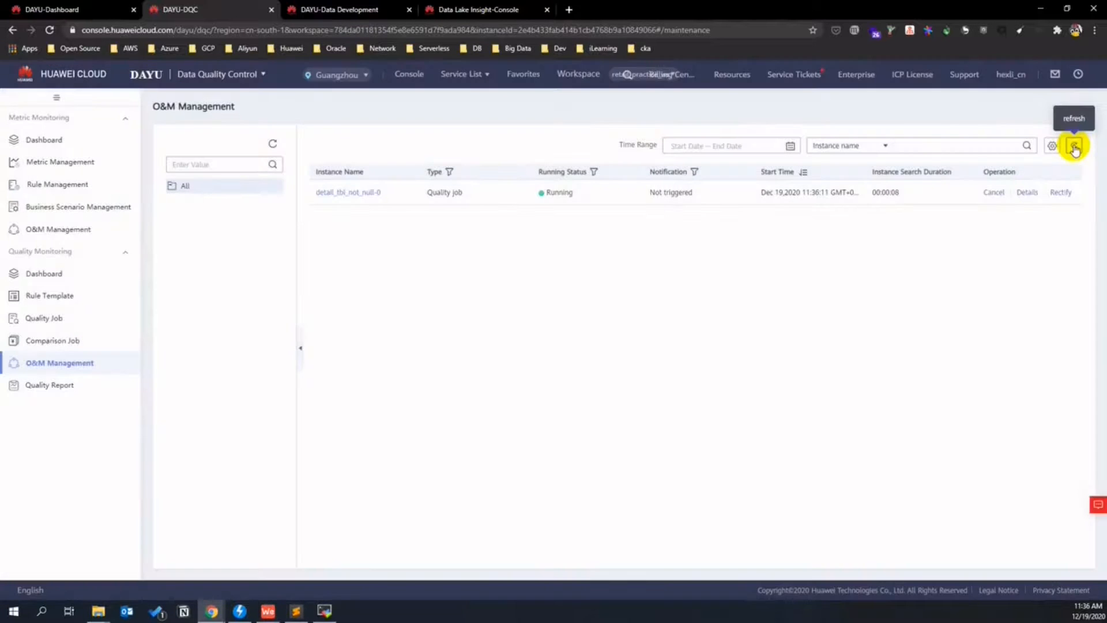
{"action": "left_click", "coordinate": [1074, 148]}
{"action": "left_click", "coordinate": [1074, 148]}
{"action": "left_click", "coordinate": [1074, 147]}
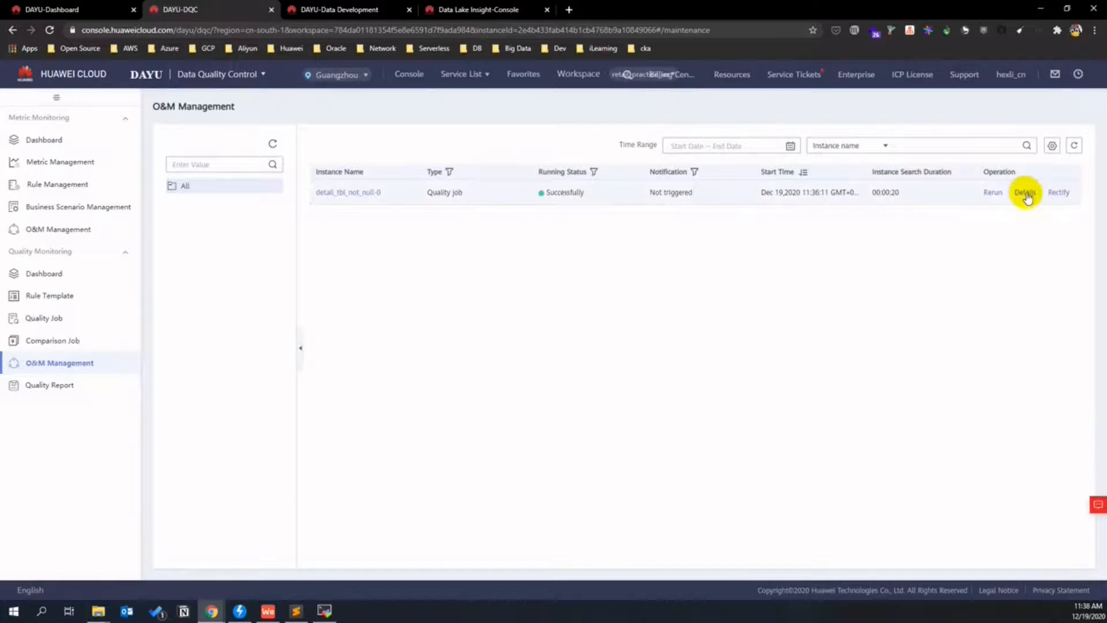
- Check the instance's details and run logs, confirming zero null lines
{"action": "left_click", "coordinate": [1024, 193]}
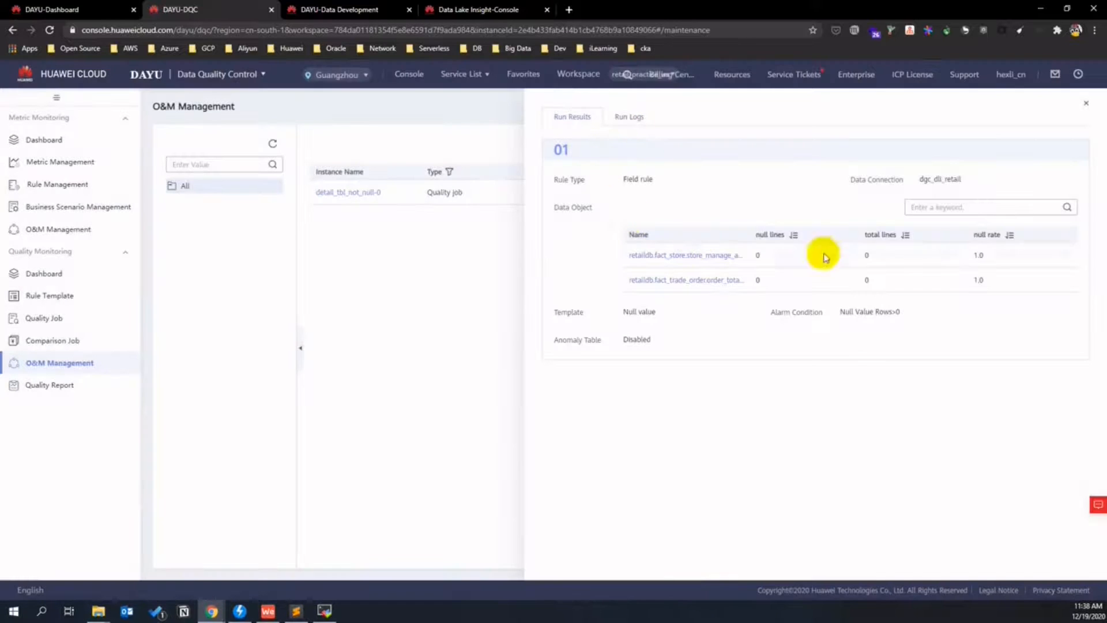
{"action": "left_click", "coordinate": [630, 116]}
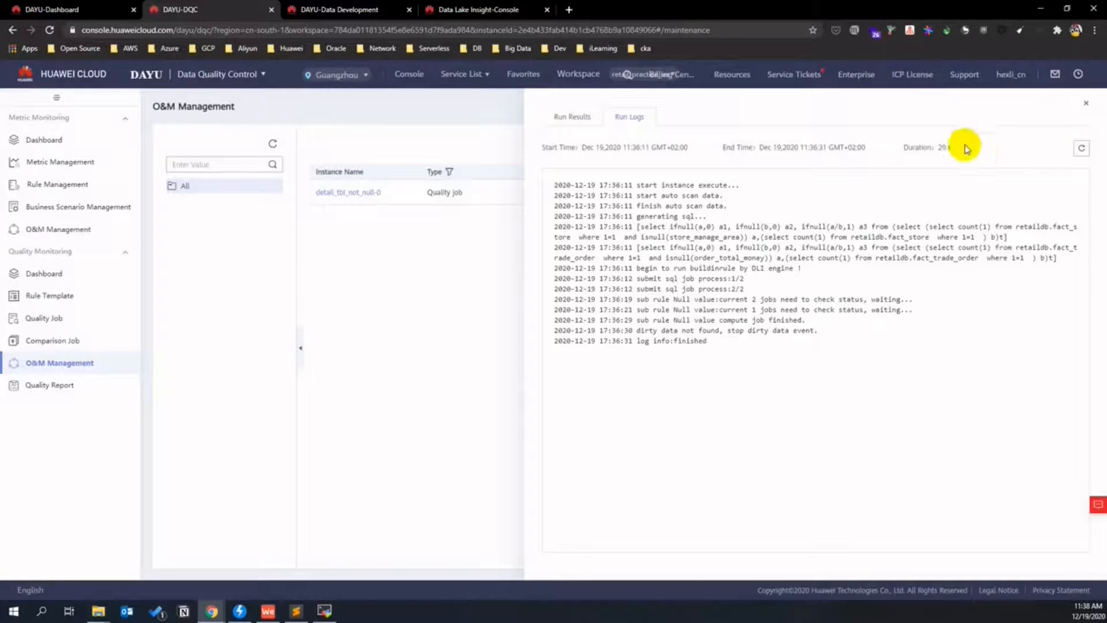
{"action": "left_click", "coordinate": [1086, 103]}
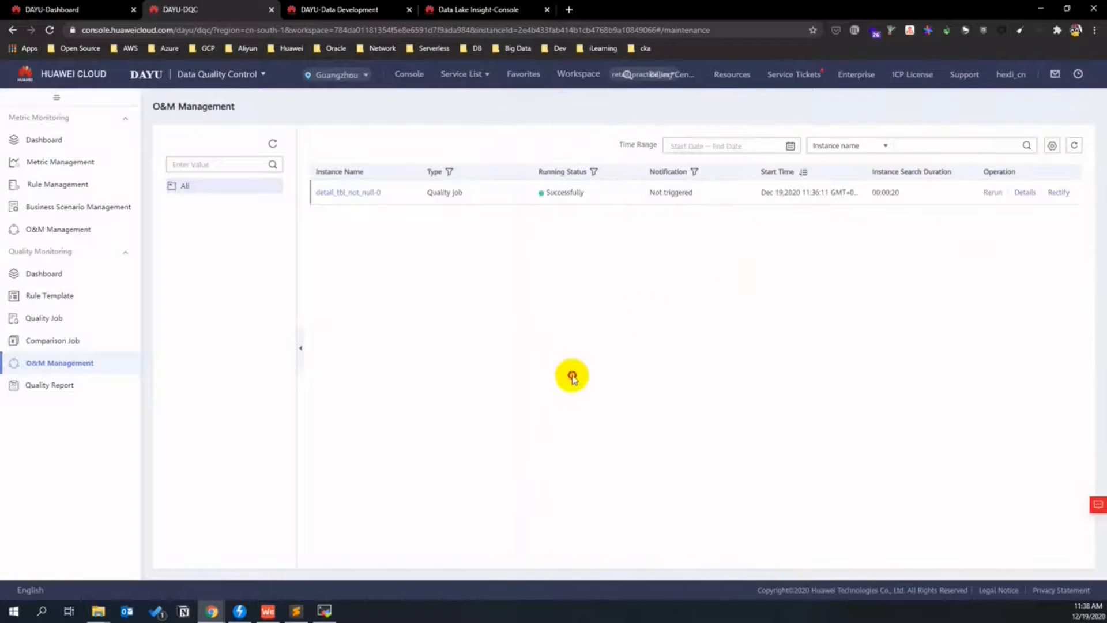
- Check the empty quality reports for dgc_dws_retail and dgc_dli_retail, then close the DQC and Data Development tabs
{"action": "left_click", "coordinate": [54, 385]}
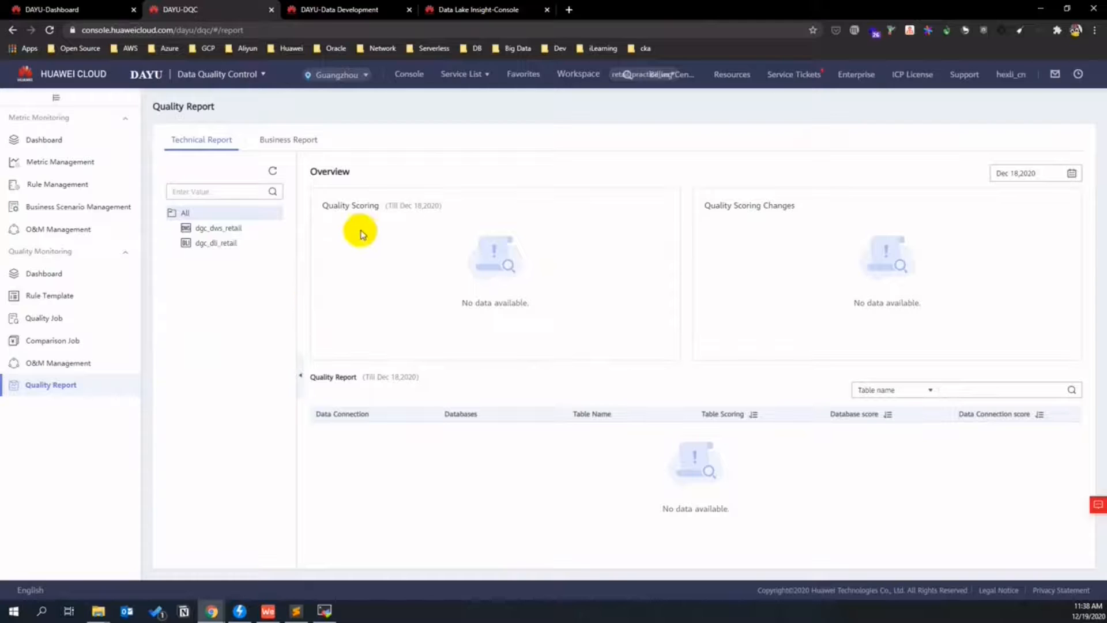
{"action": "left_click", "coordinate": [221, 233]}
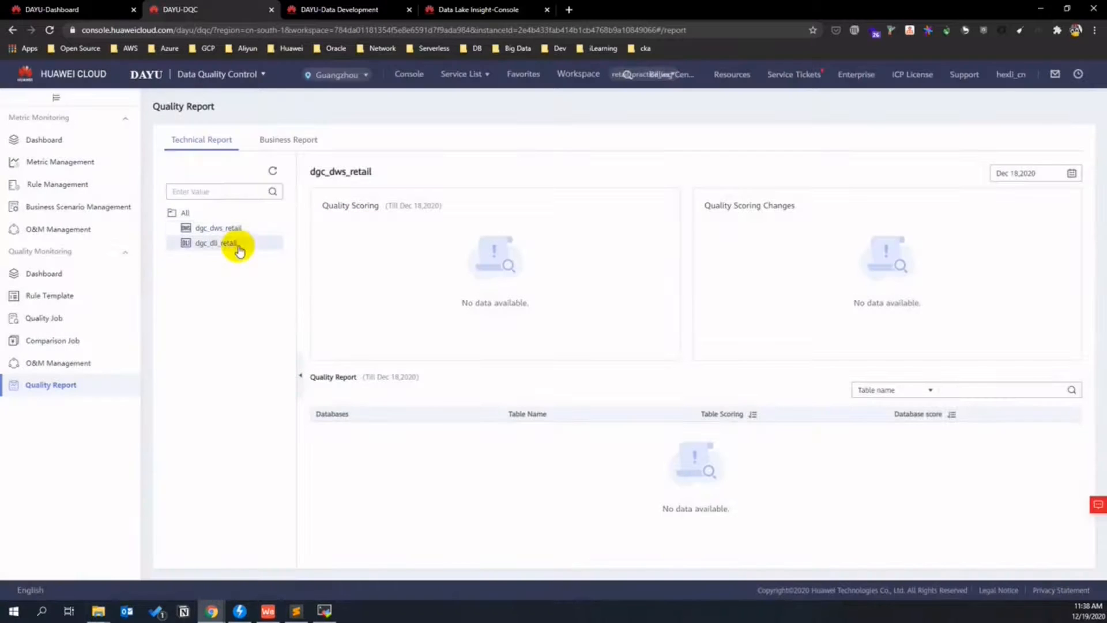
{"action": "left_click", "coordinate": [237, 244]}
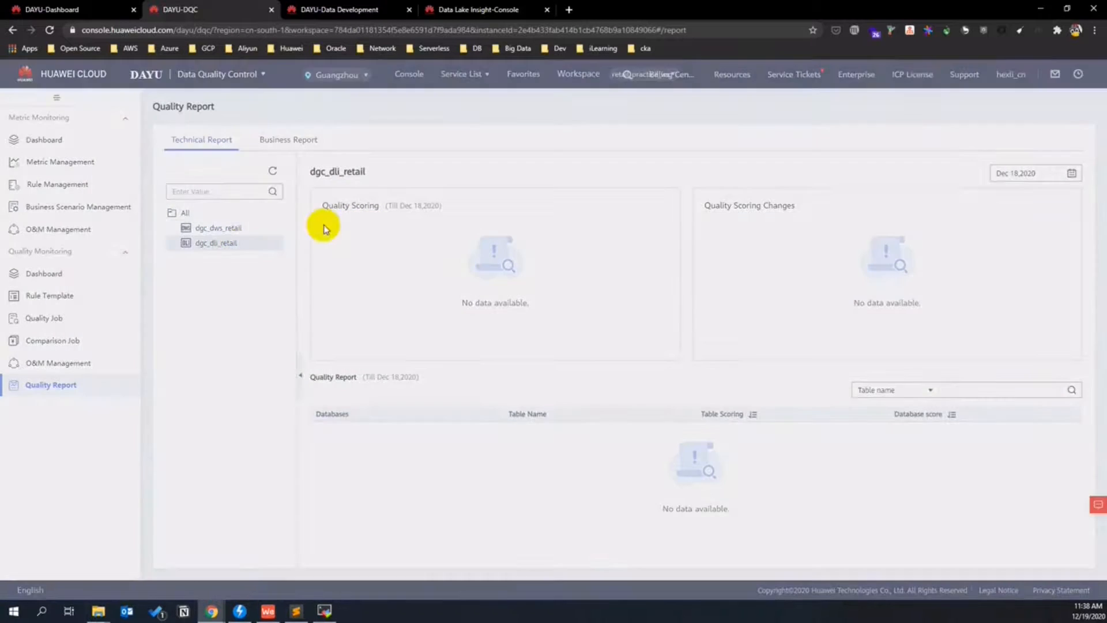
{"action": "left_click", "coordinate": [226, 230]}
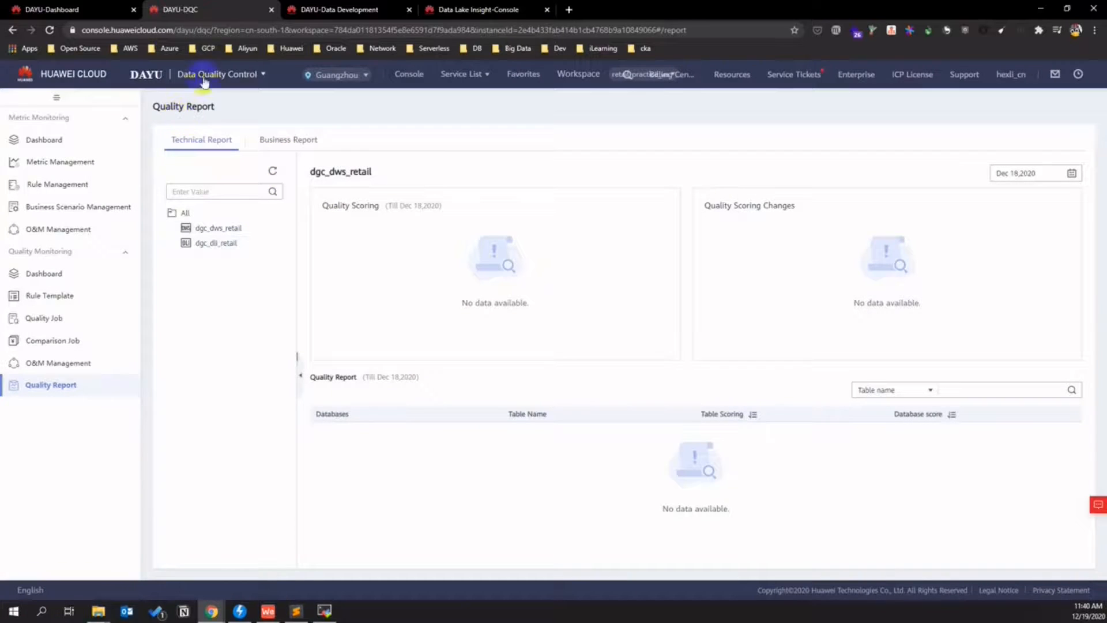
{"action": "left_click", "coordinate": [271, 9]}
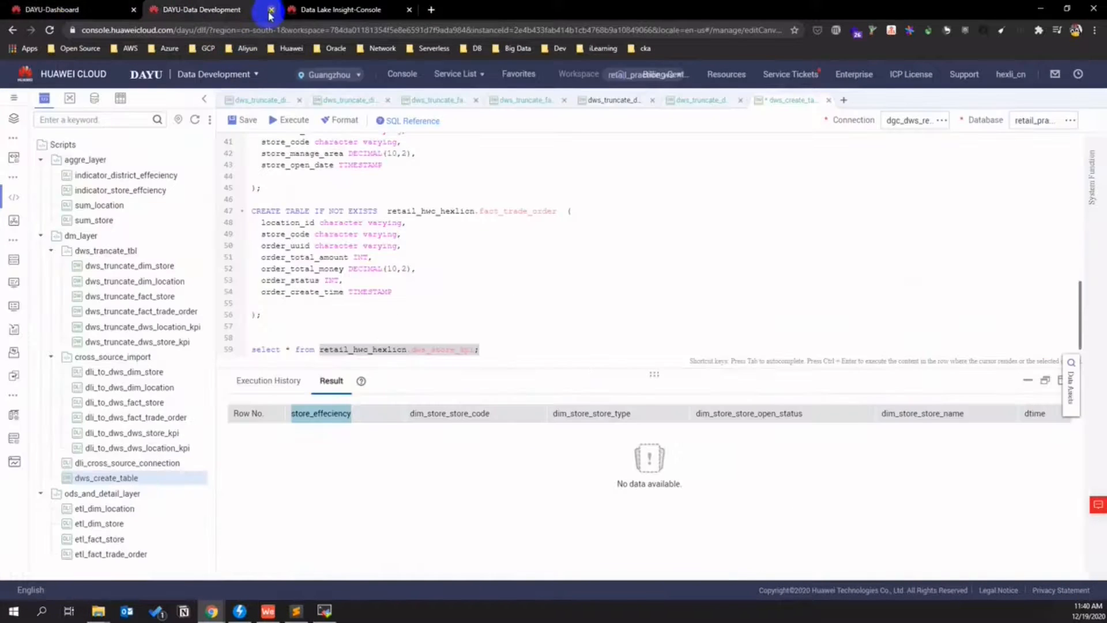
{"action": "left_click", "coordinate": [271, 10]}
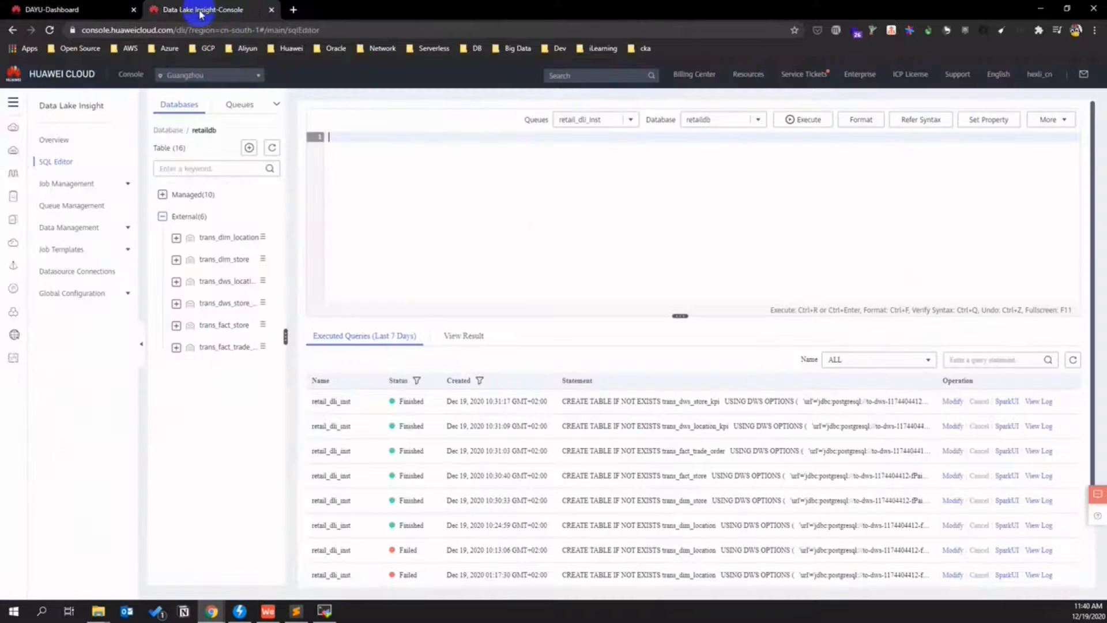
- Close the DLI tab and open Data Integration's cluster list showing cdm-smartcampus-ordrid Running
{"action": "left_click", "coordinate": [272, 10]}
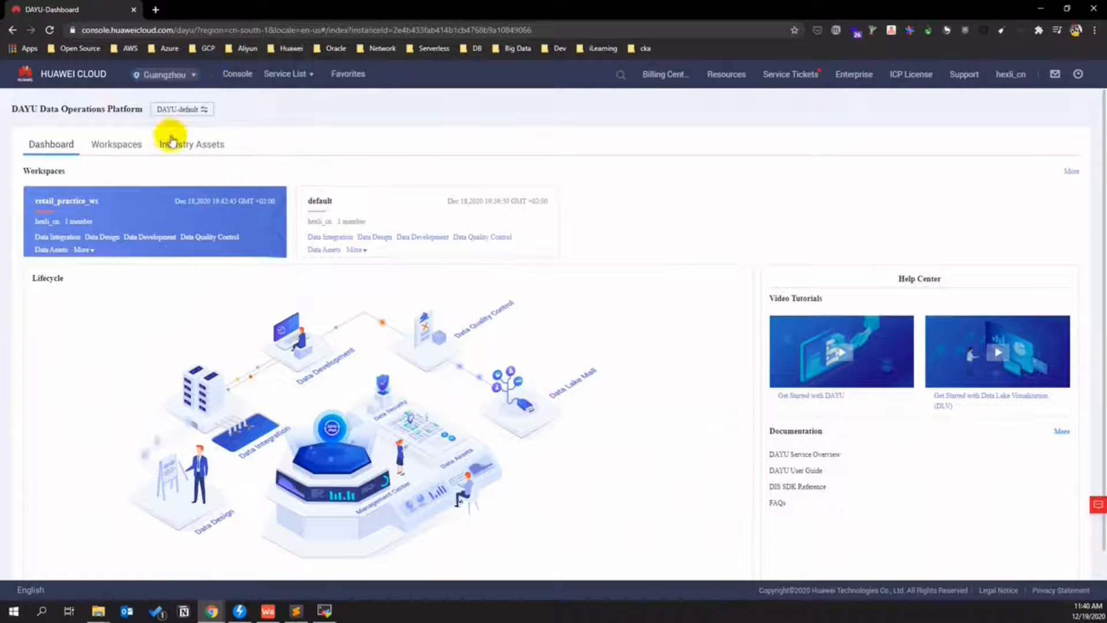
{"action": "left_click", "coordinate": [64, 237]}
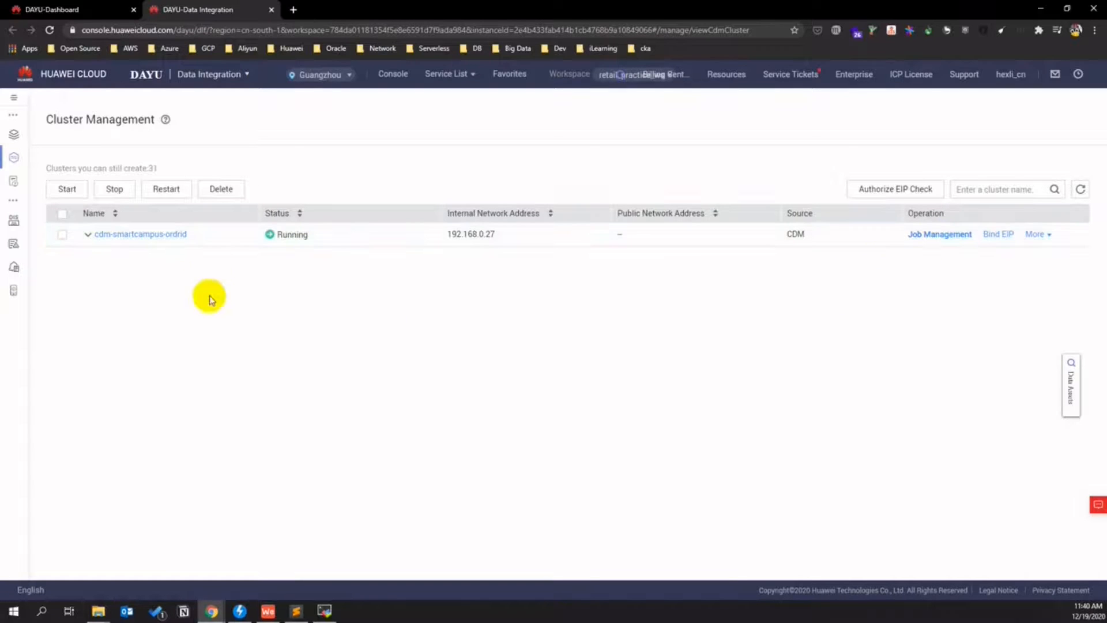
{"action": "left_click", "coordinate": [160, 235]}
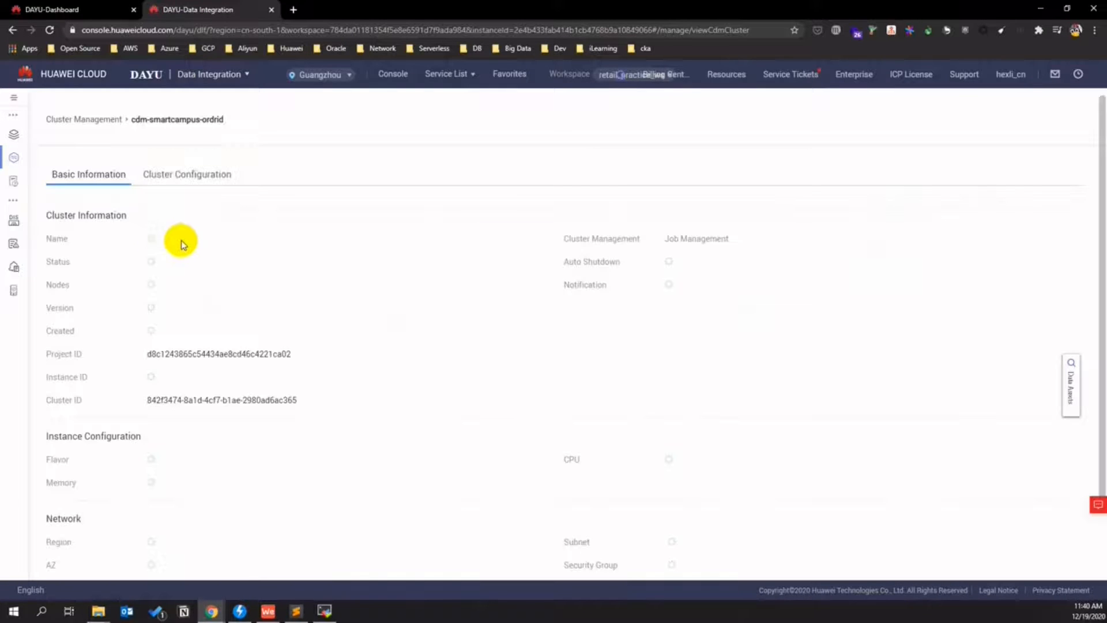
{"action": "left_click", "coordinate": [102, 122]}
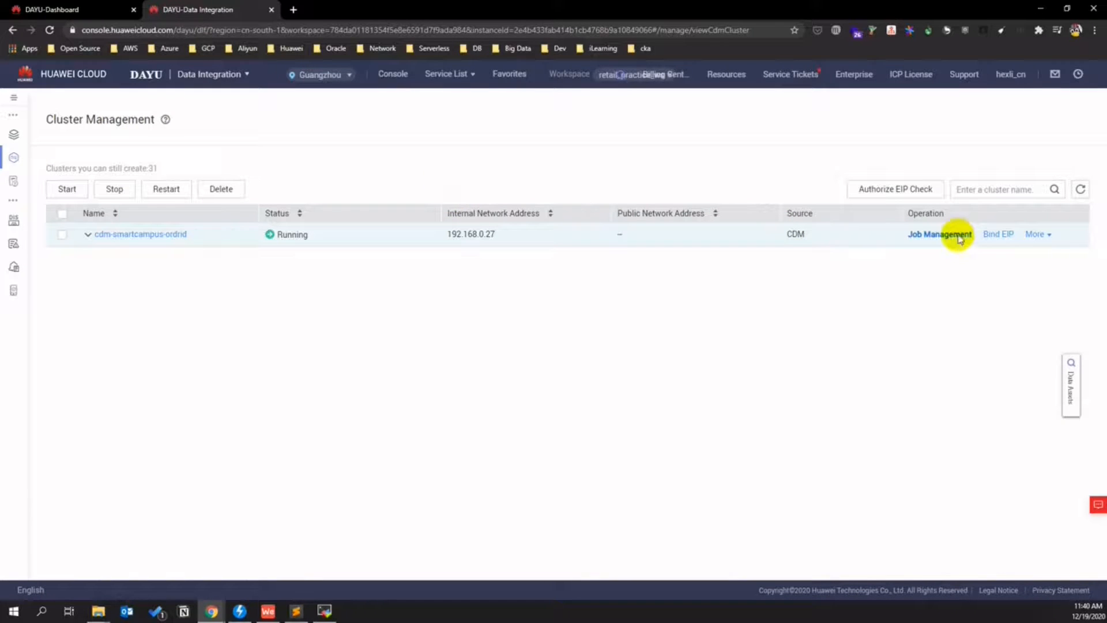
{"action": "left_click", "coordinate": [1042, 236]}
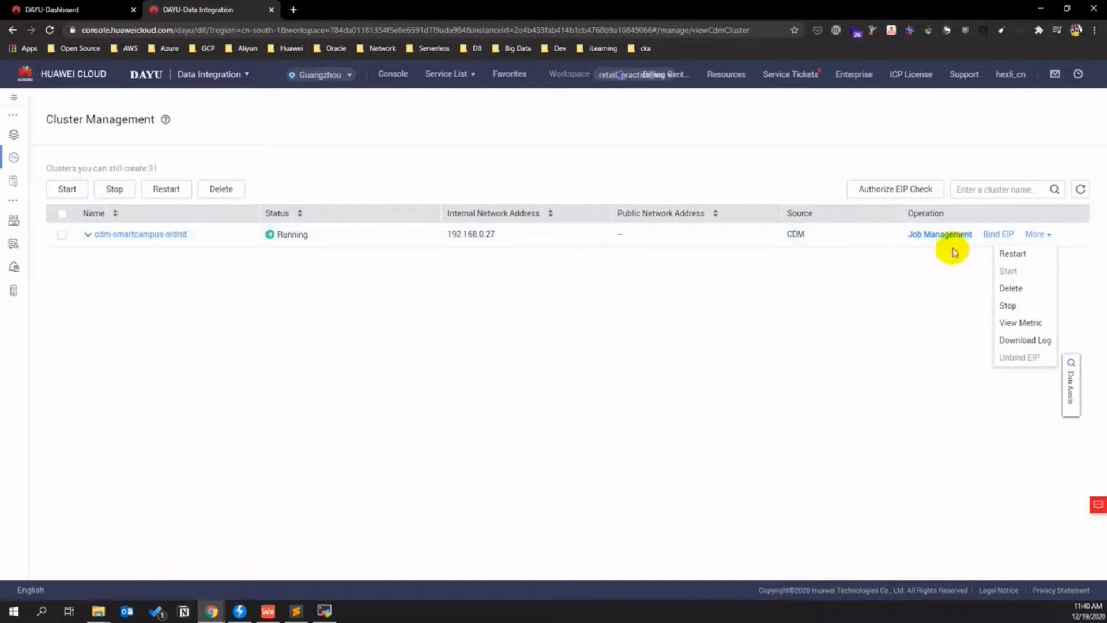
- From cdm-smartcampus-ordrid's job management, create a new link using the MySQL connector
{"action": "left_click", "coordinate": [939, 235]}
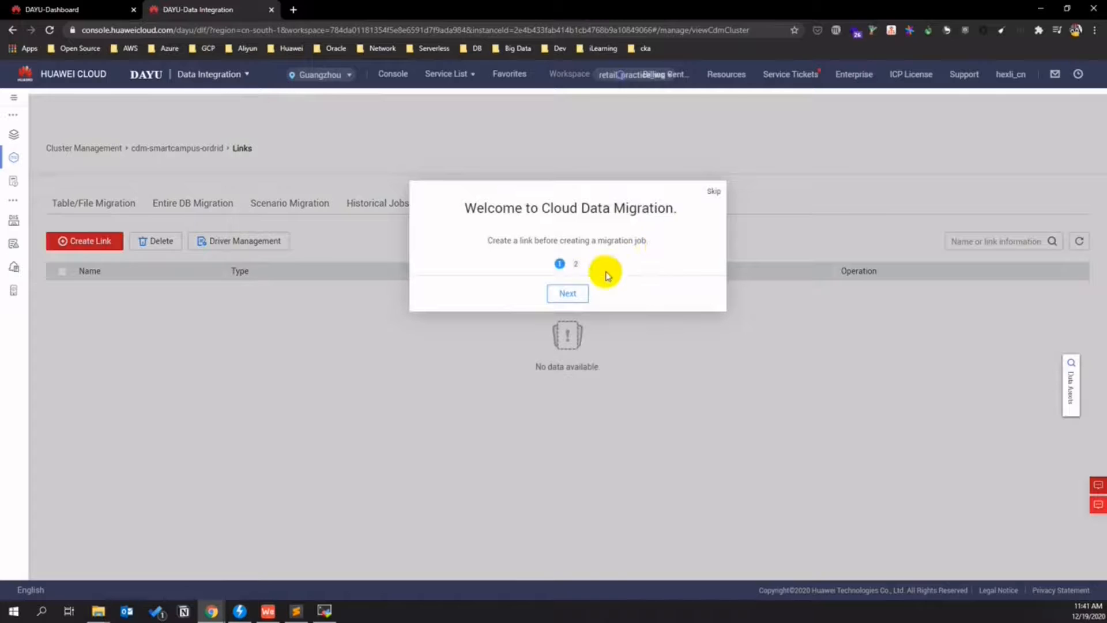
{"action": "left_click", "coordinate": [713, 192]}
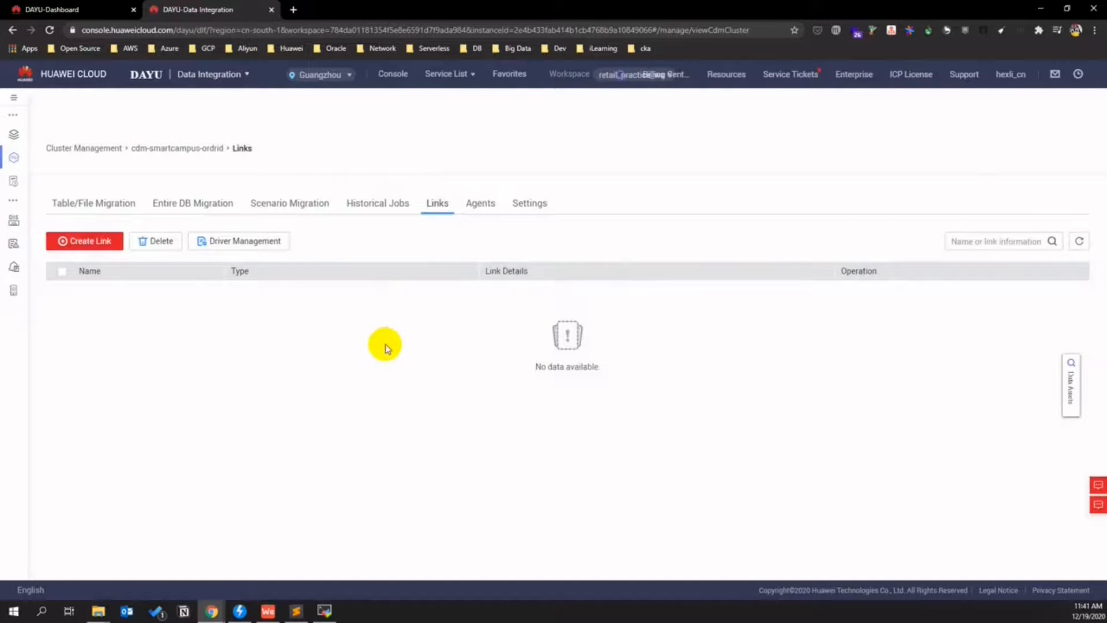
{"action": "left_click", "coordinate": [110, 242]}
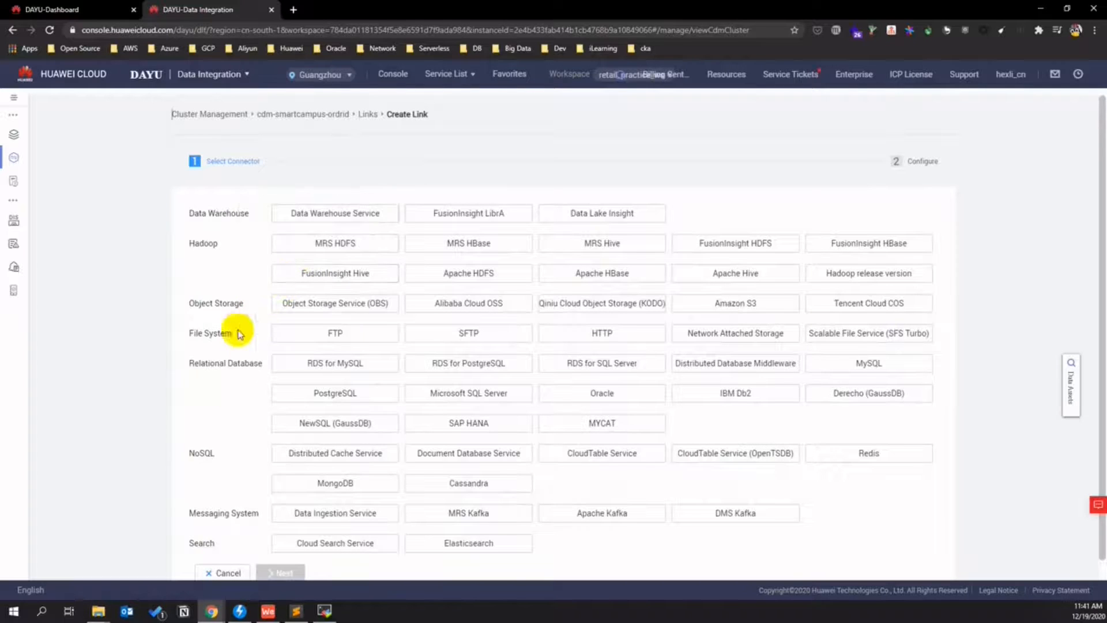
{"action": "scroll", "coordinate": [239, 334], "scroll_direction": "down", "scroll_amount": 1}
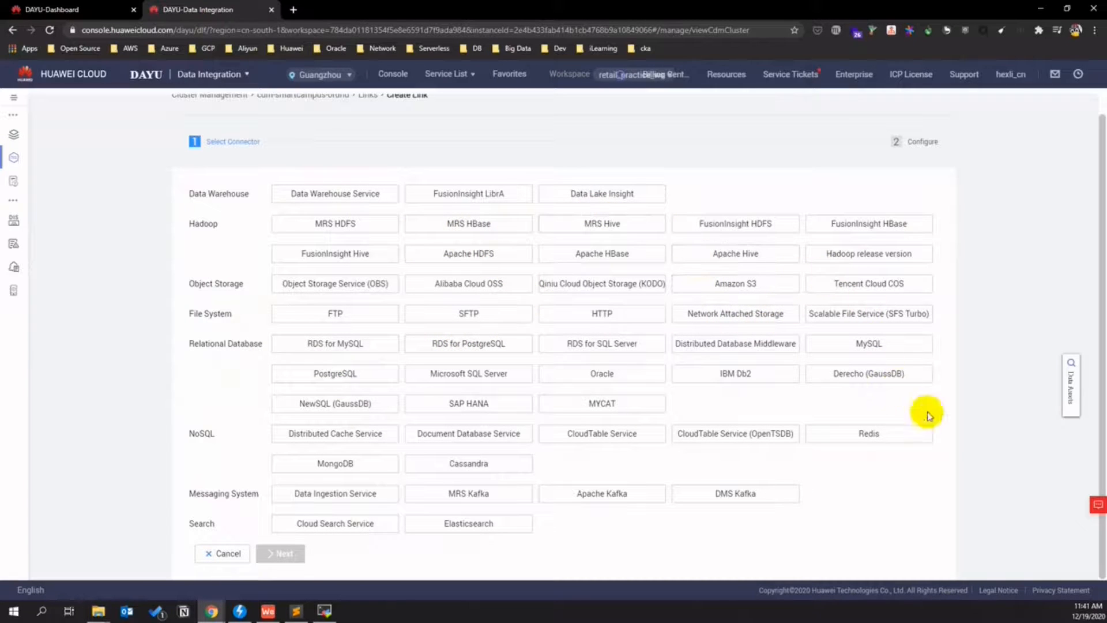
{"action": "left_click", "coordinate": [870, 343]}
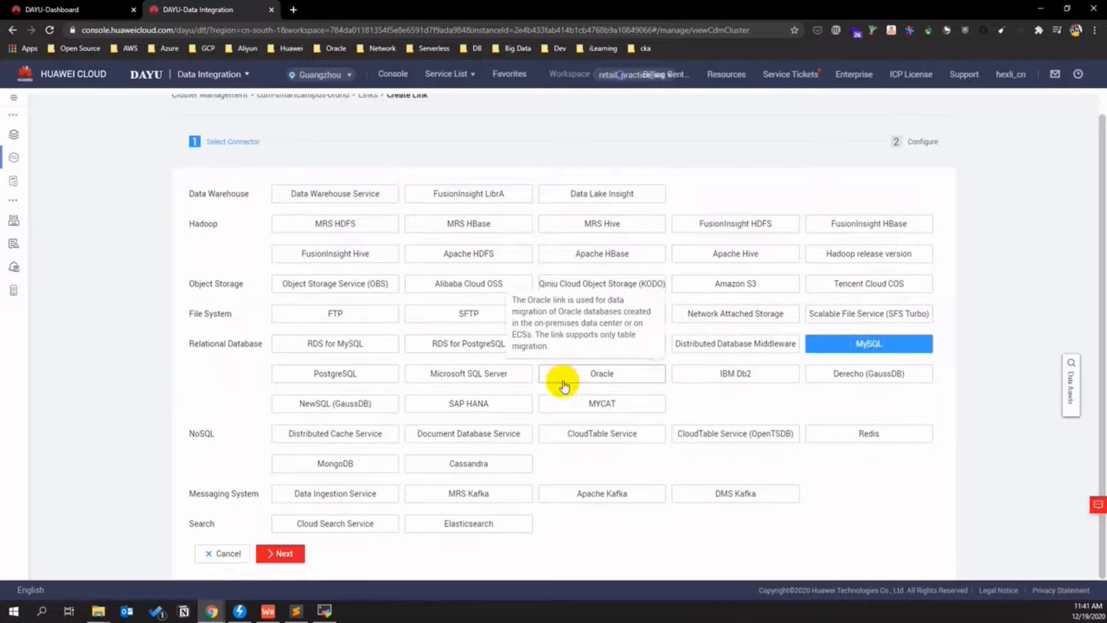
{"action": "left_click", "coordinate": [282, 554]}
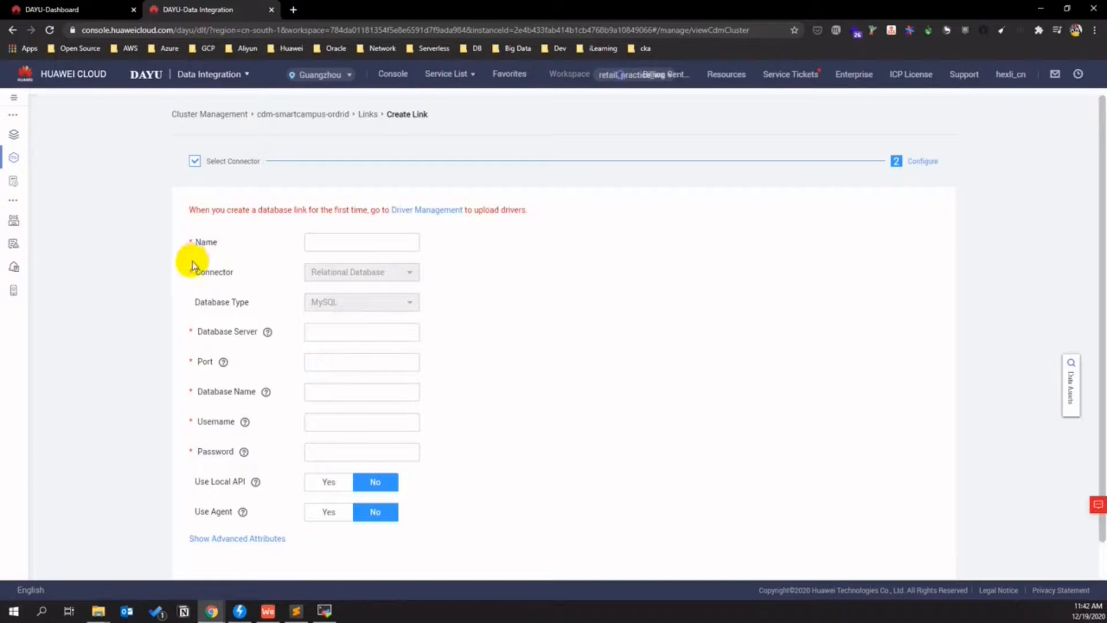
- Enter ods_source_mysql as the MySQL link's Name
{"action": "left_click", "coordinate": [317, 240]}
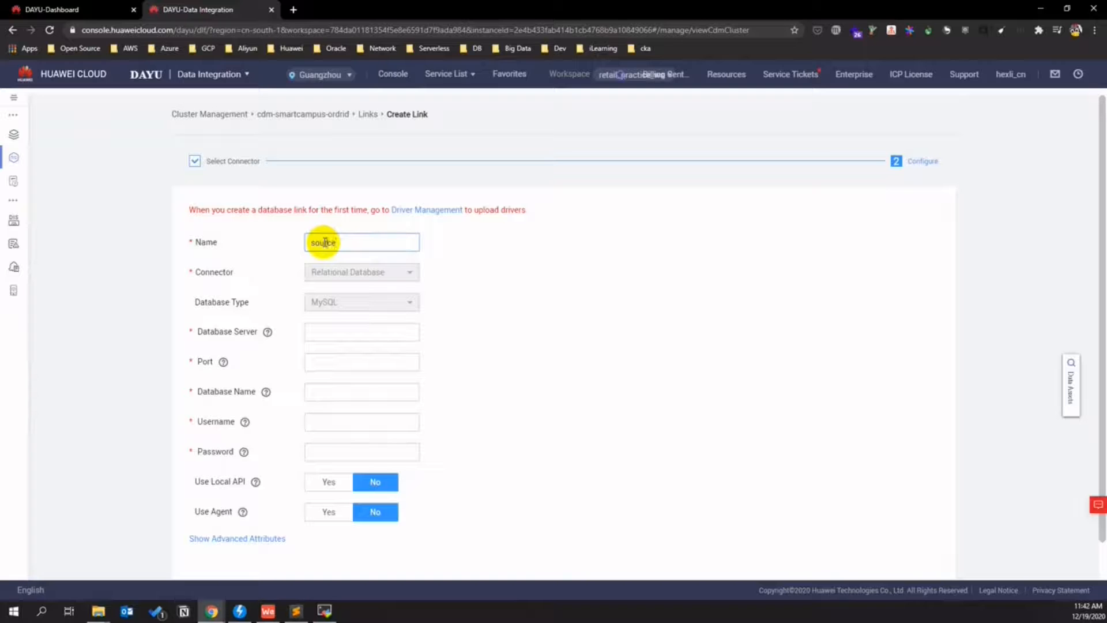
{"action": "key", "text": "BackSpace"}
{"action": "key", "text": "BackSpace"}
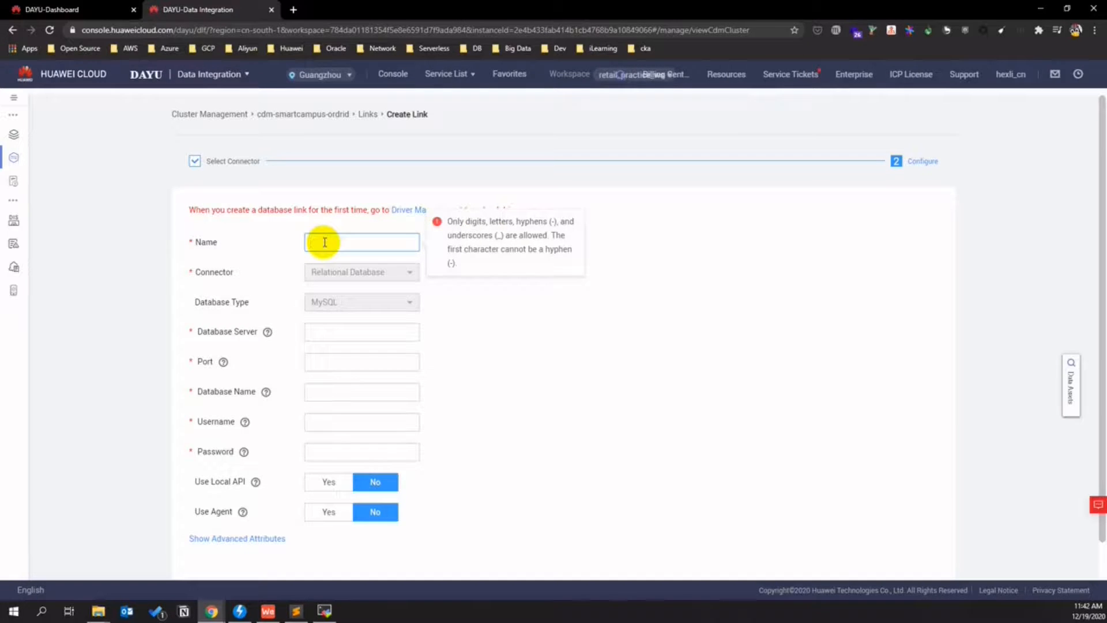
{"action": "type", "text": "ods_source_"}
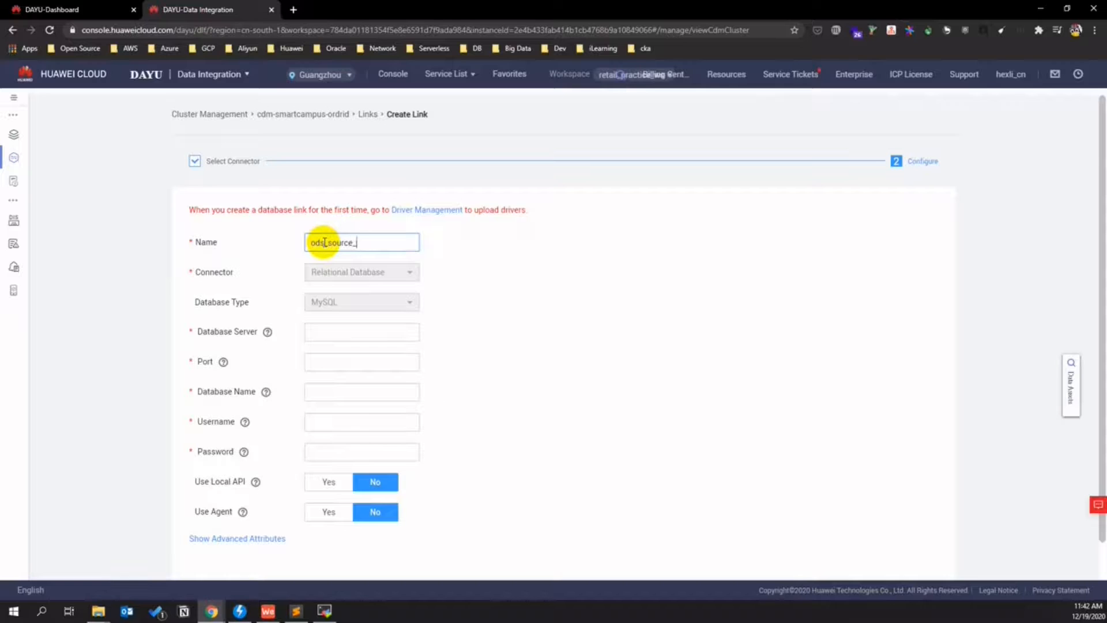
{"action": "left_click", "coordinate": [351, 334]}
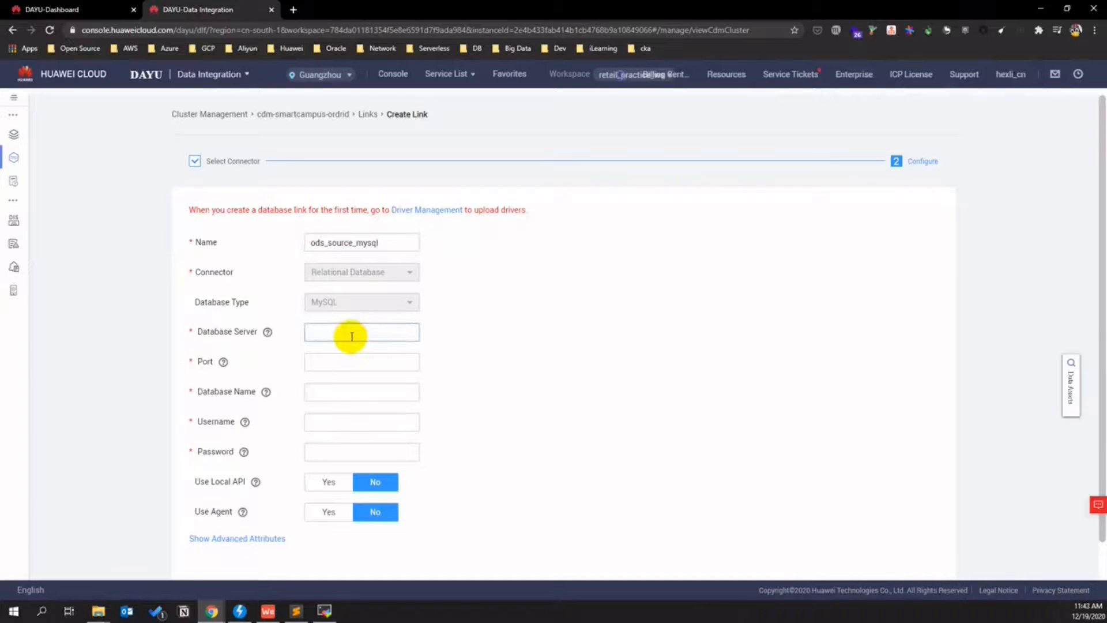
{"action": "left_click", "coordinate": [293, 10]}
{"action": "type", "text": "www"}
{"action": "key", "text": "Return"}
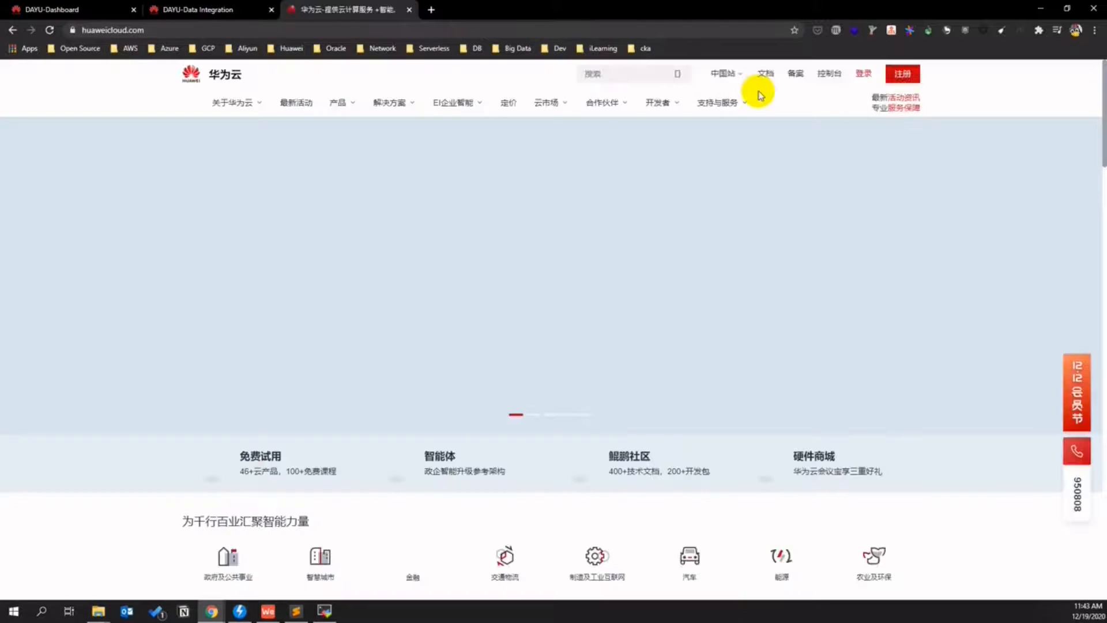
{"action": "left_click", "coordinate": [823, 82]}
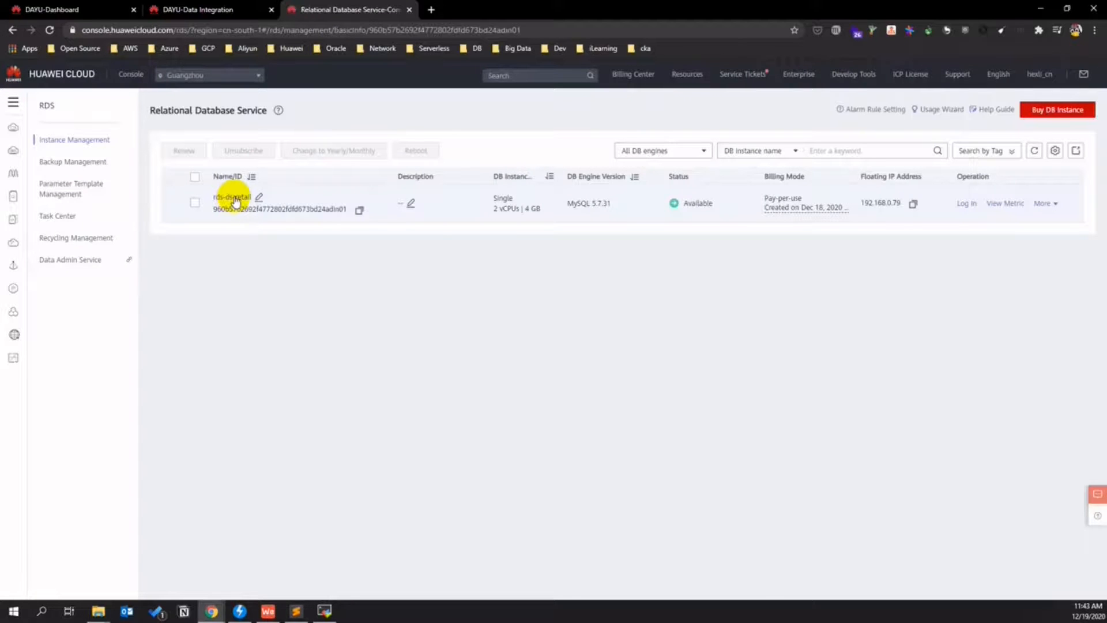
{"action": "left_click", "coordinate": [232, 197]}
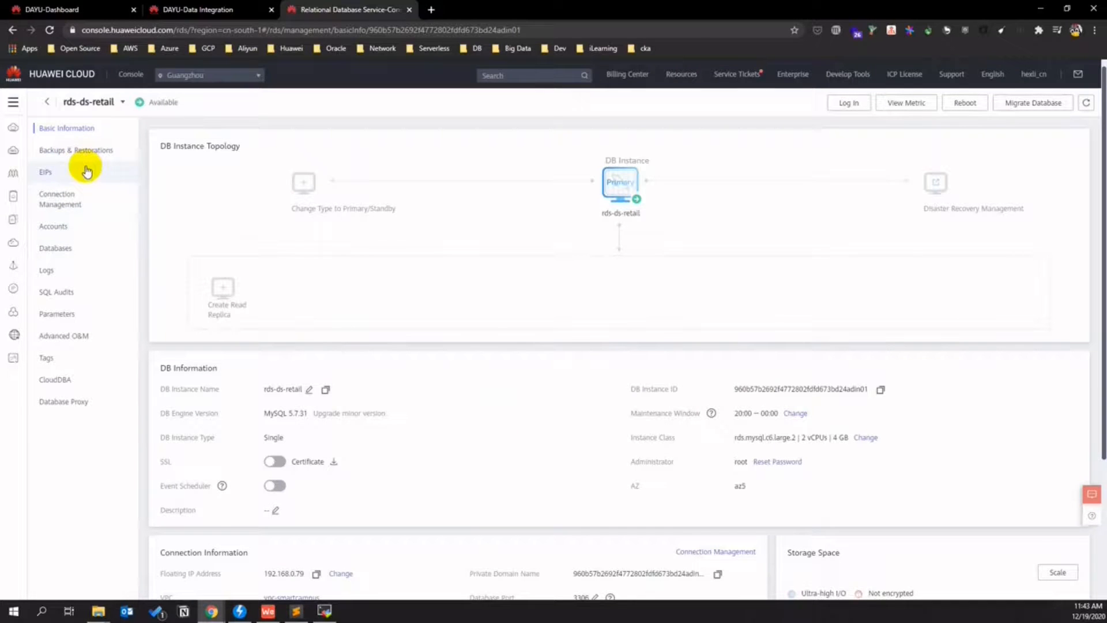
{"action": "left_click", "coordinate": [82, 200]}
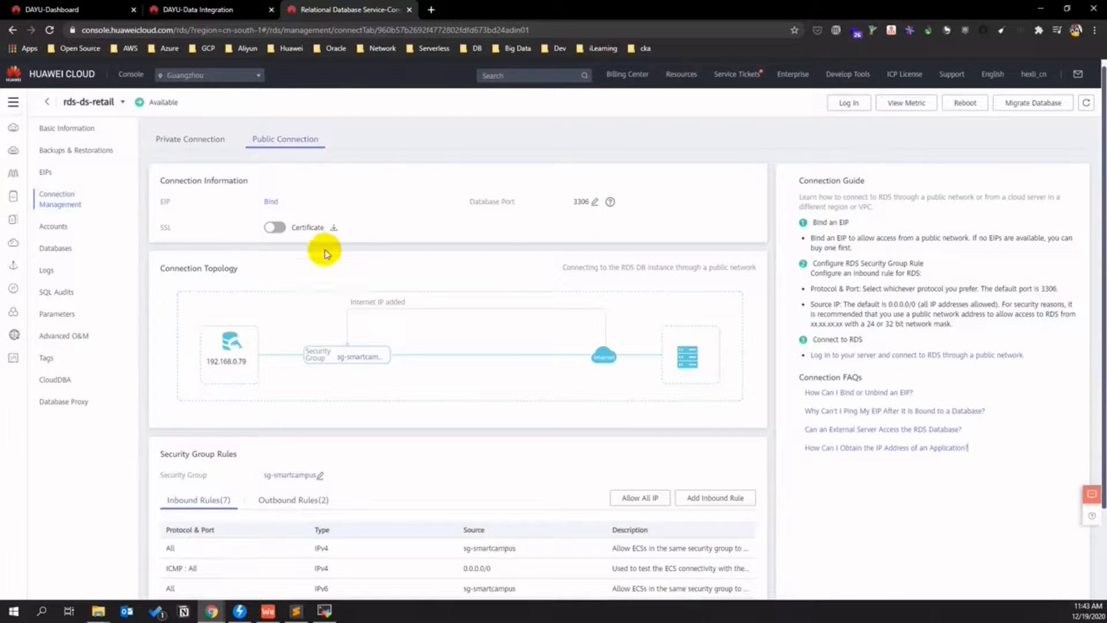
- Buy a pay-per-use, traffic-billed EIP with bandwidth named bandwidth-mysql-pub
{"action": "left_click", "coordinate": [272, 202]}
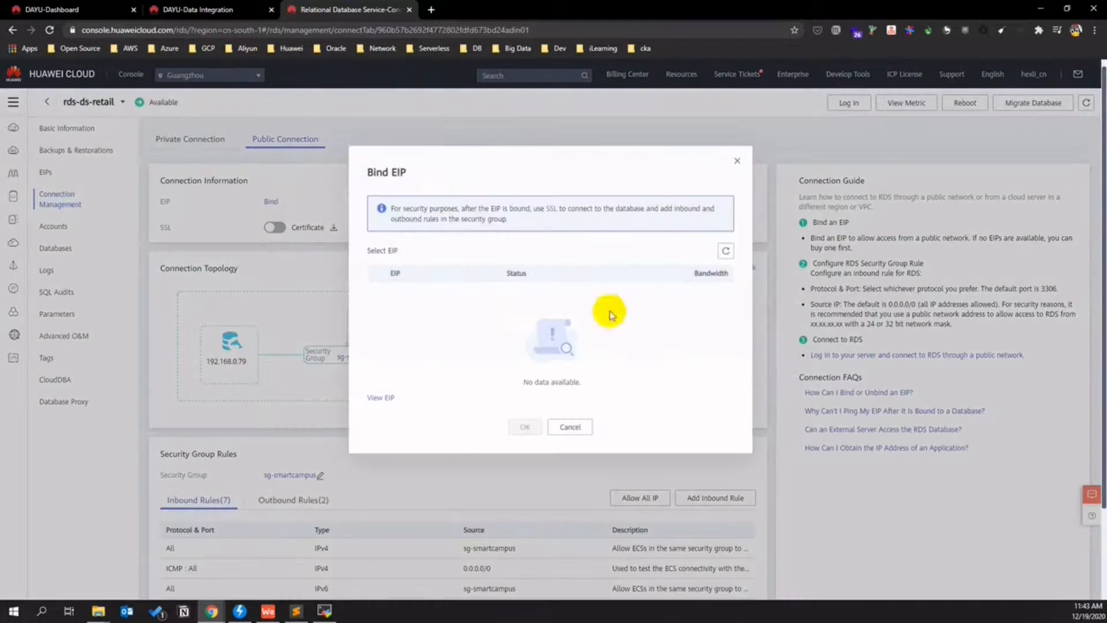
{"action": "left_click", "coordinate": [375, 404]}
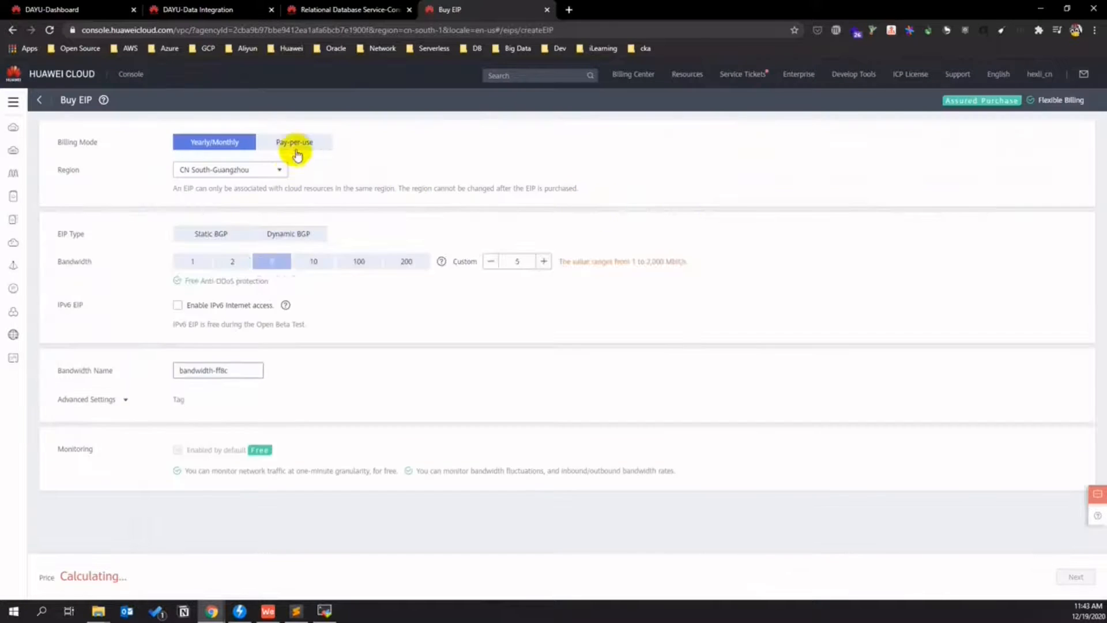
{"action": "left_click", "coordinate": [296, 142]}
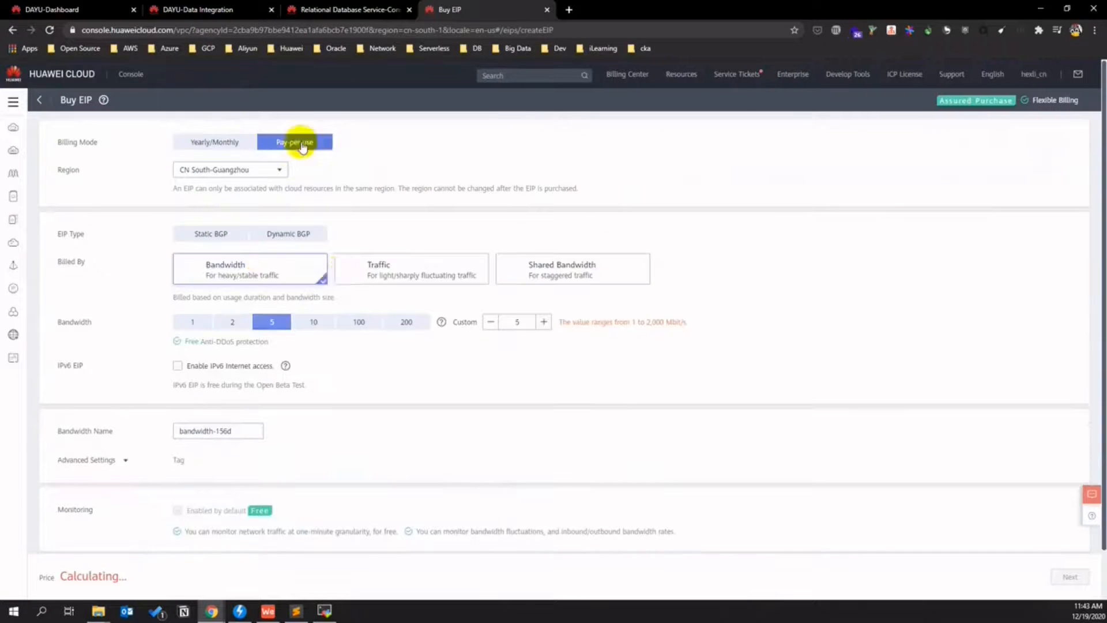
{"action": "left_click", "coordinate": [392, 269]}
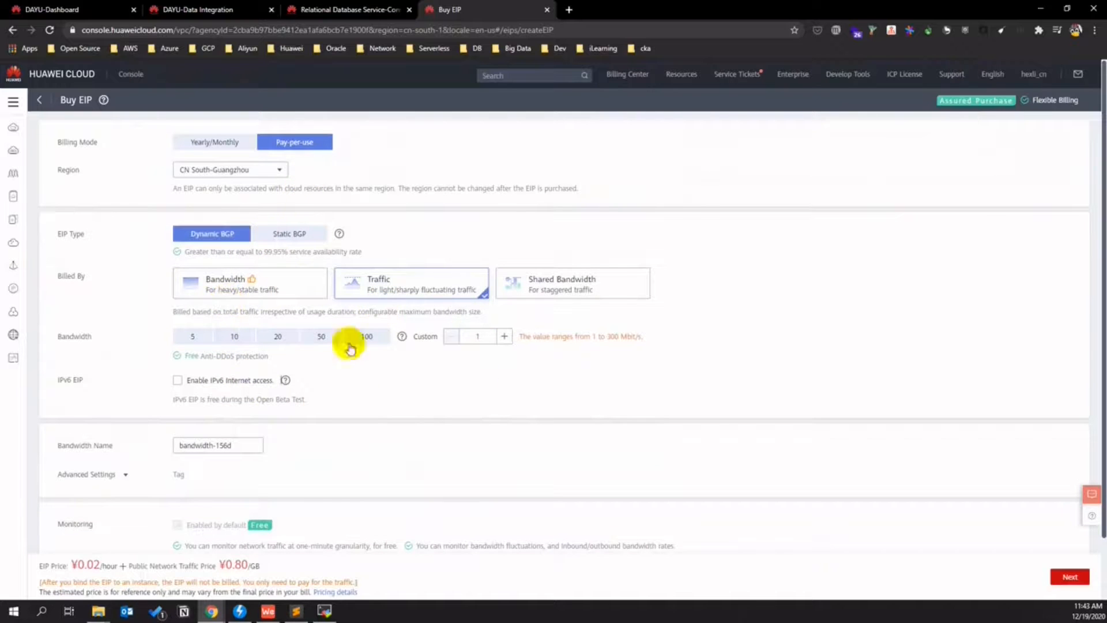
{"action": "left_click", "coordinate": [225, 444]}
{"action": "left_click_drag", "start_coordinate": [218, 445], "coordinate": [265, 447]}
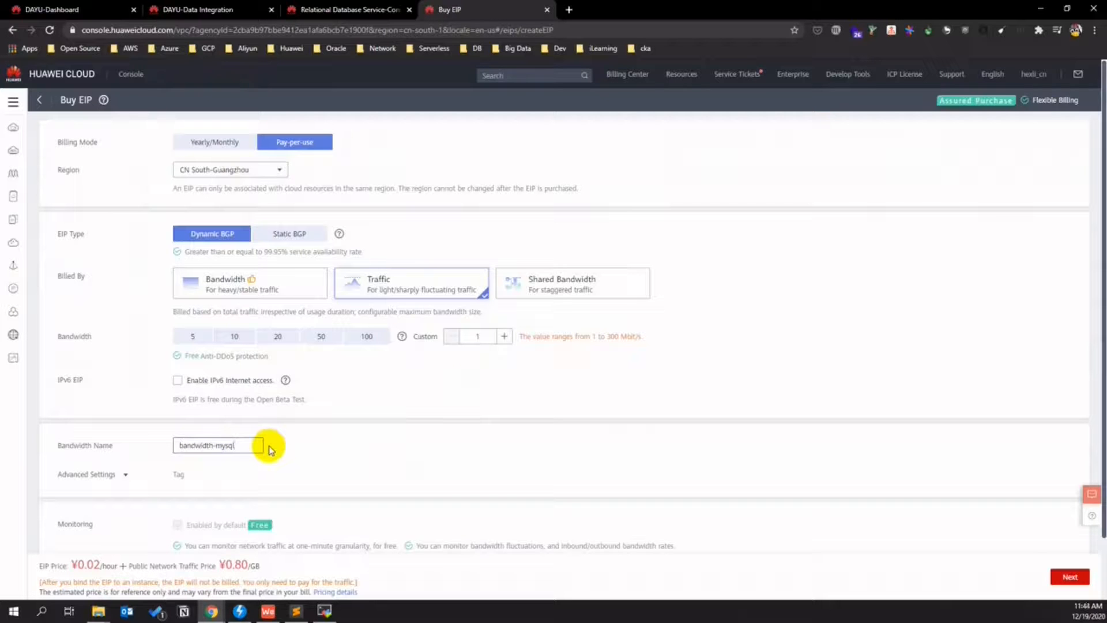
{"action": "type", "text": "mysql-pub"}
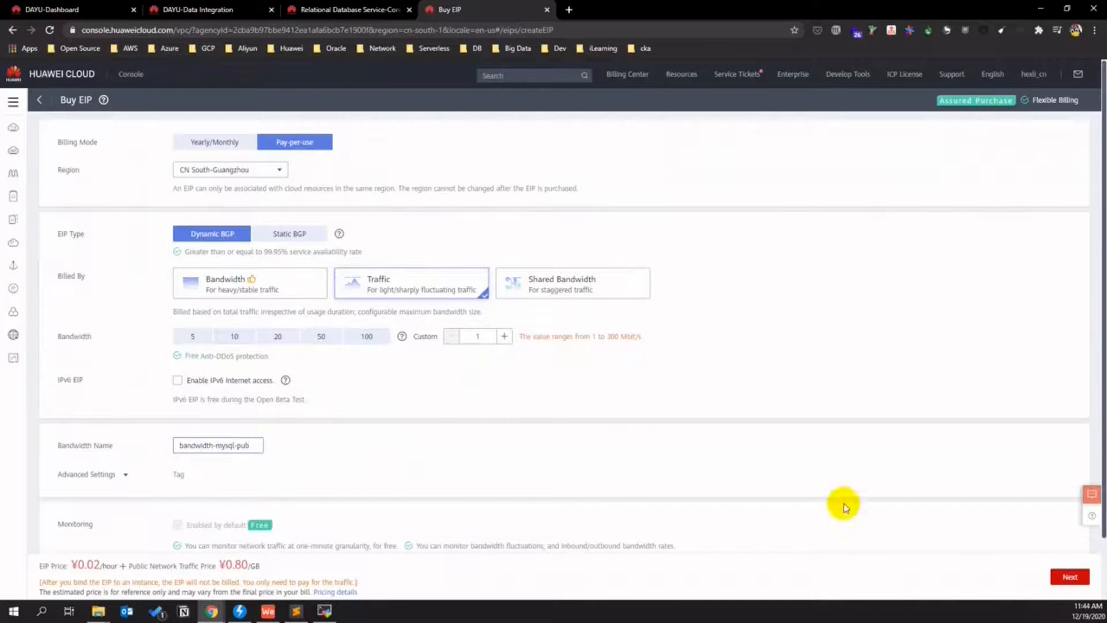
{"action": "left_click", "coordinate": [1069, 576]}
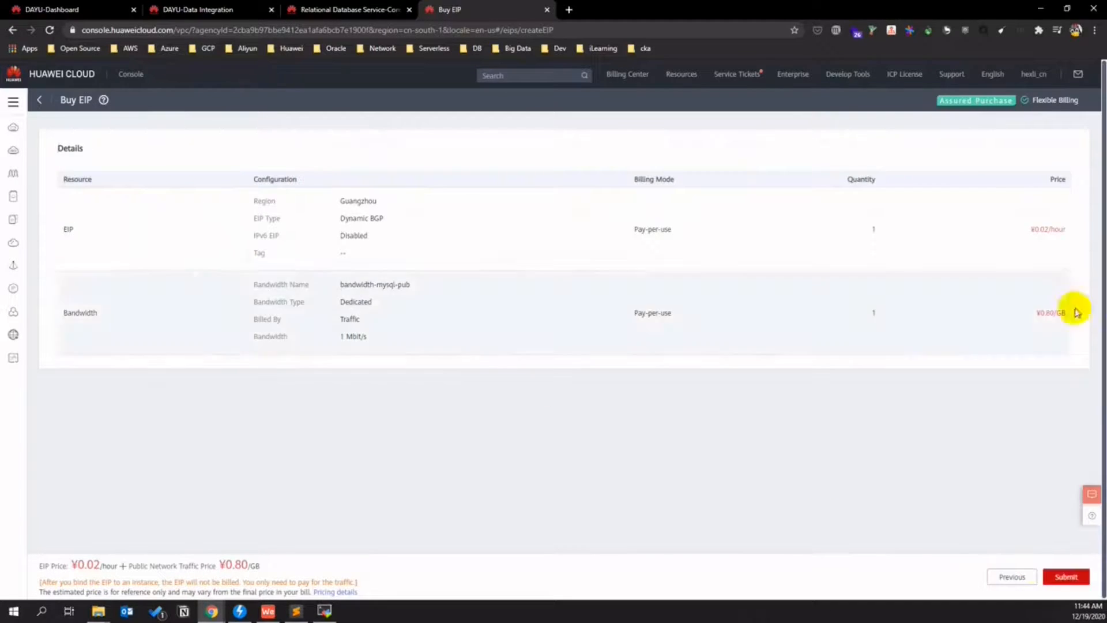
{"action": "left_click", "coordinate": [1066, 576]}
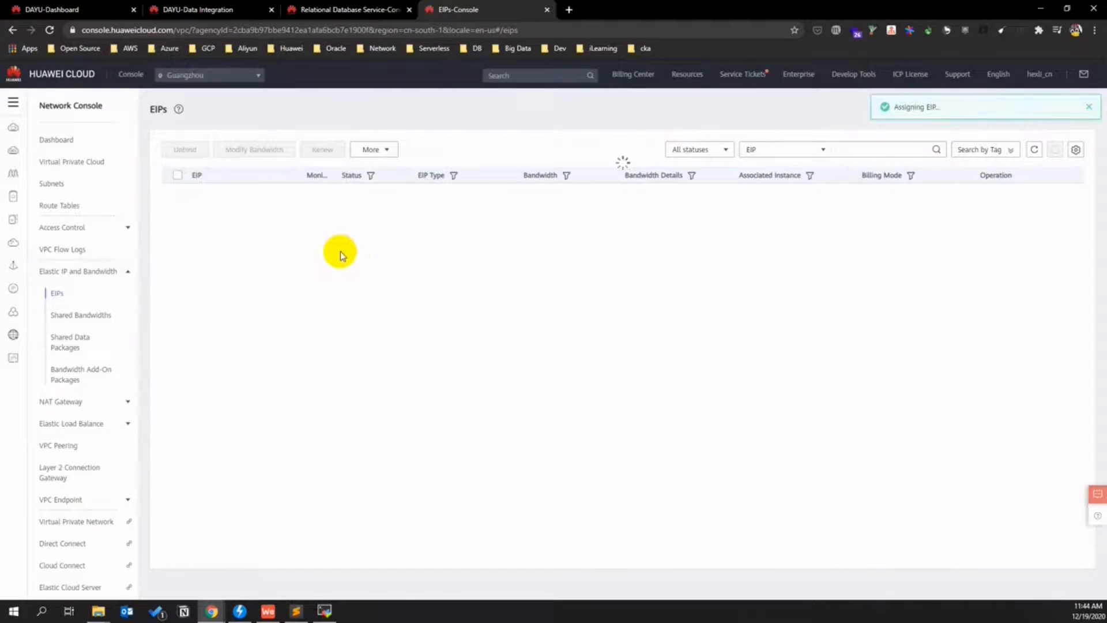
- Bind EIP 139.9.213.36 to rds-ds-retail and copy the new public IP
{"action": "left_click", "coordinate": [349, 9]}
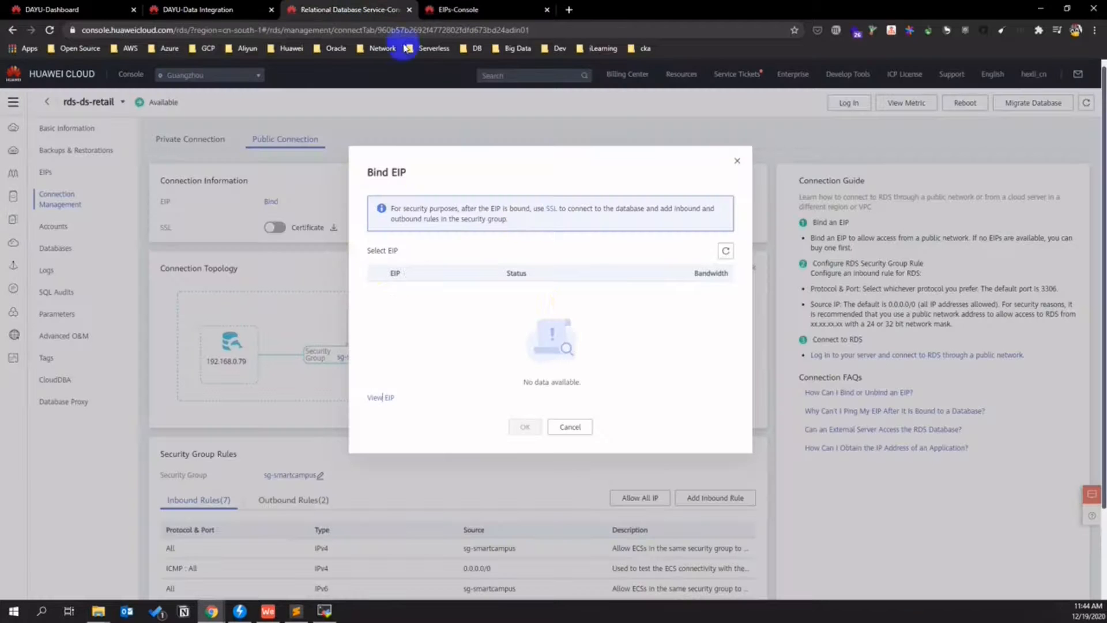
{"action": "left_click", "coordinate": [725, 251]}
{"action": "left_click", "coordinate": [373, 290]}
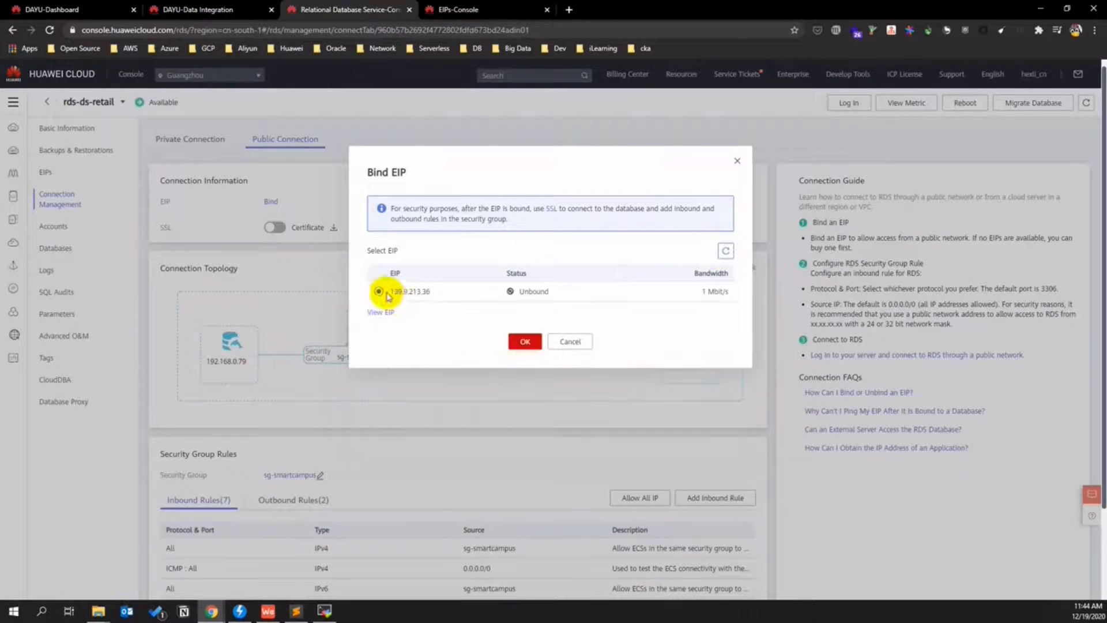
{"action": "left_click", "coordinate": [525, 340]}
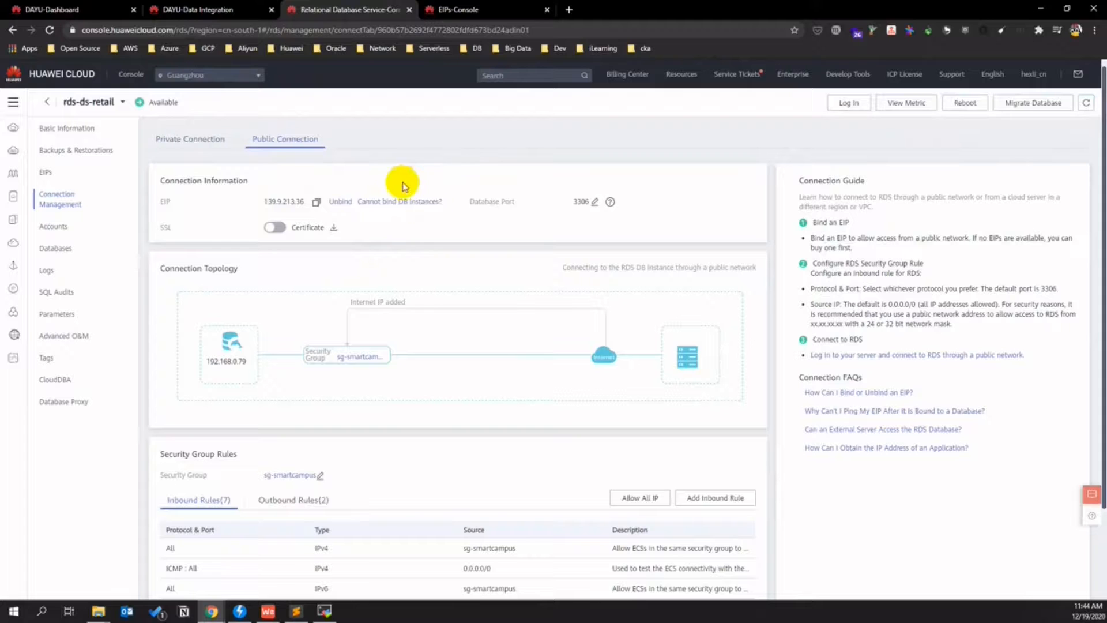
{"action": "left_click", "coordinate": [316, 201]}
{"action": "left_click", "coordinate": [202, 9]}
{"action": "left_click", "coordinate": [334, 331]}
- Enter the public IP as Database Server and 3306 as the port
{"action": "key", "text": "ctrl+v"}
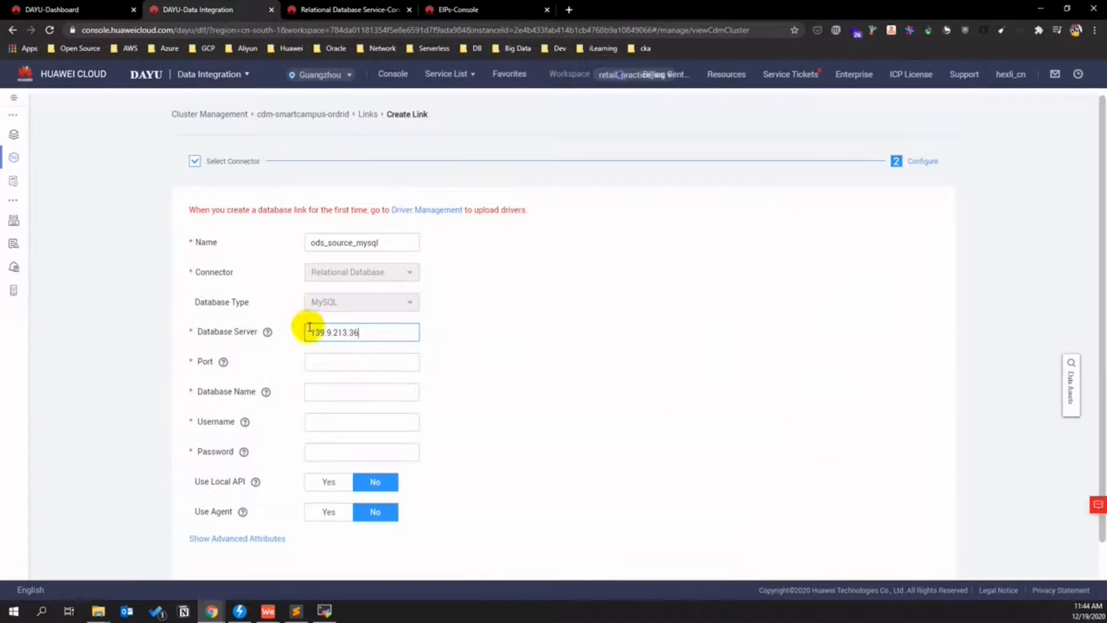
{"action": "left_click", "coordinate": [316, 362]}
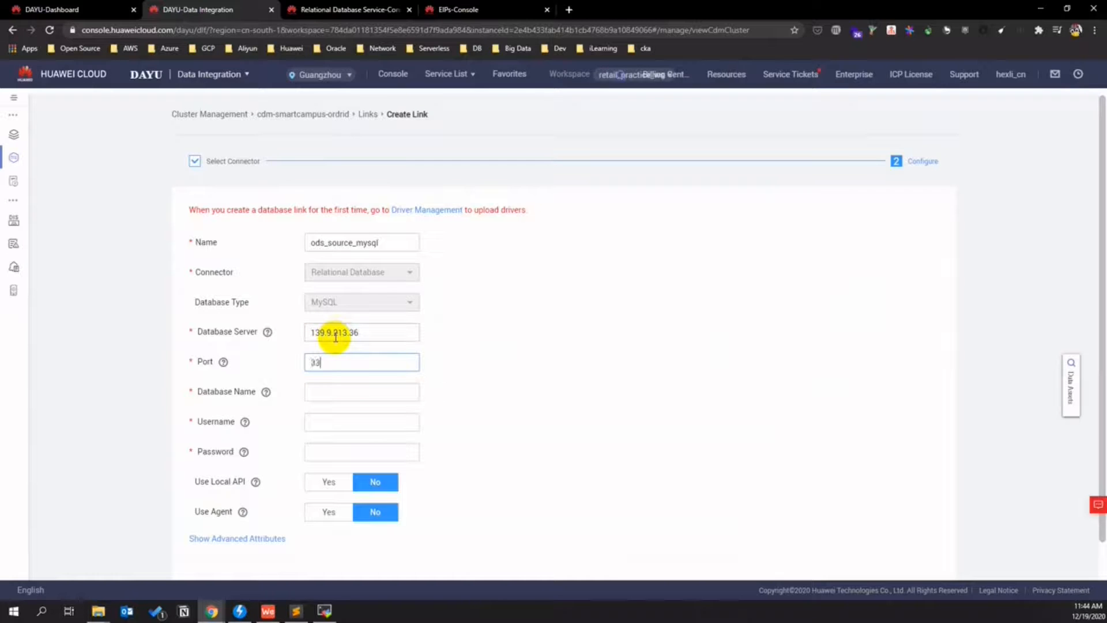
{"action": "type", "text": "3306"}
{"action": "left_click", "coordinate": [327, 394]}
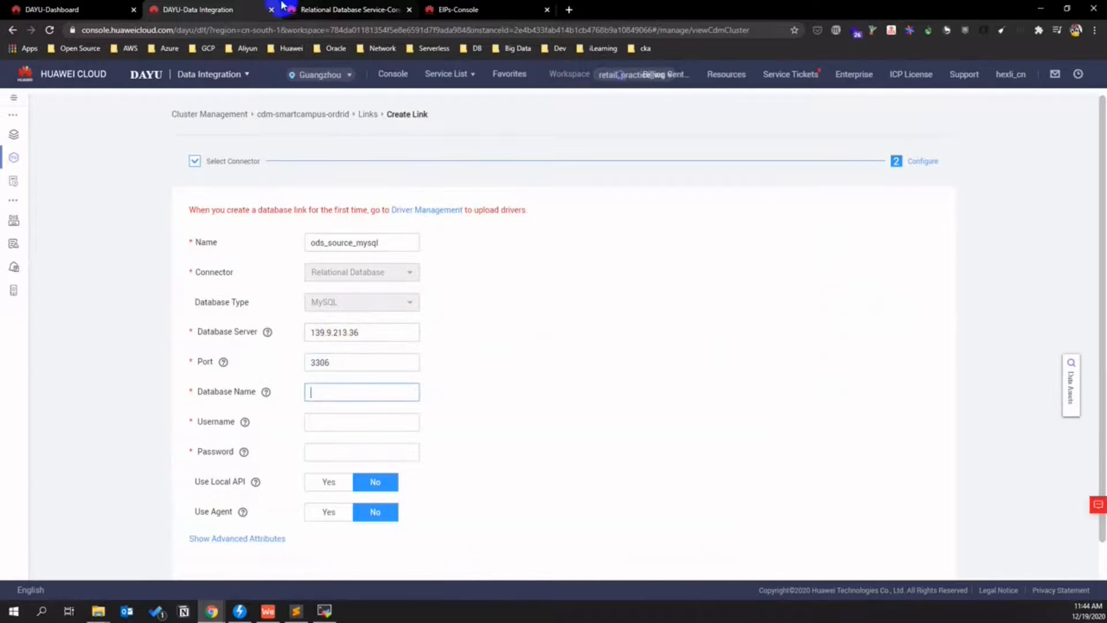
- Copy the instance name rds-ds-retail and paste it as the link's database name
{"action": "left_click", "coordinate": [323, 9]}
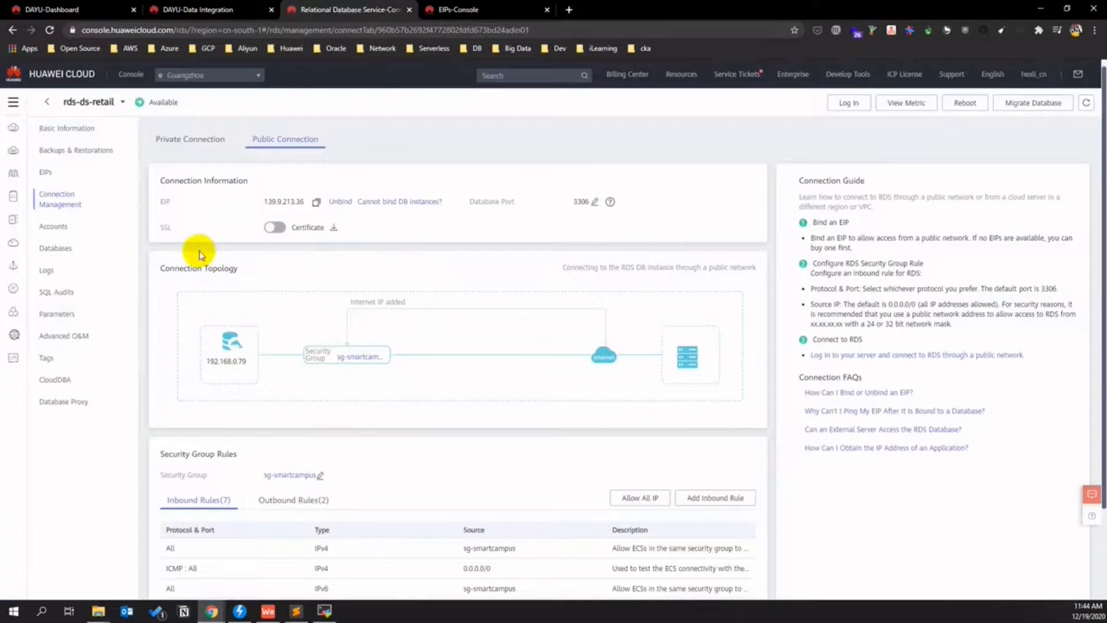
{"action": "left_click", "coordinate": [74, 131]}
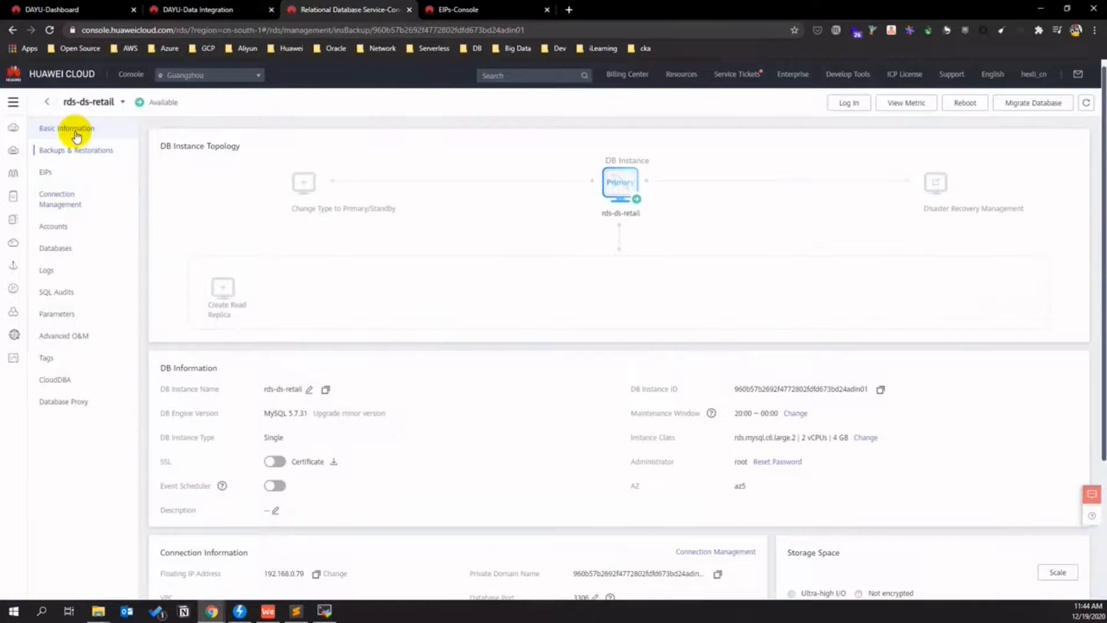
{"action": "left_click", "coordinate": [76, 133]}
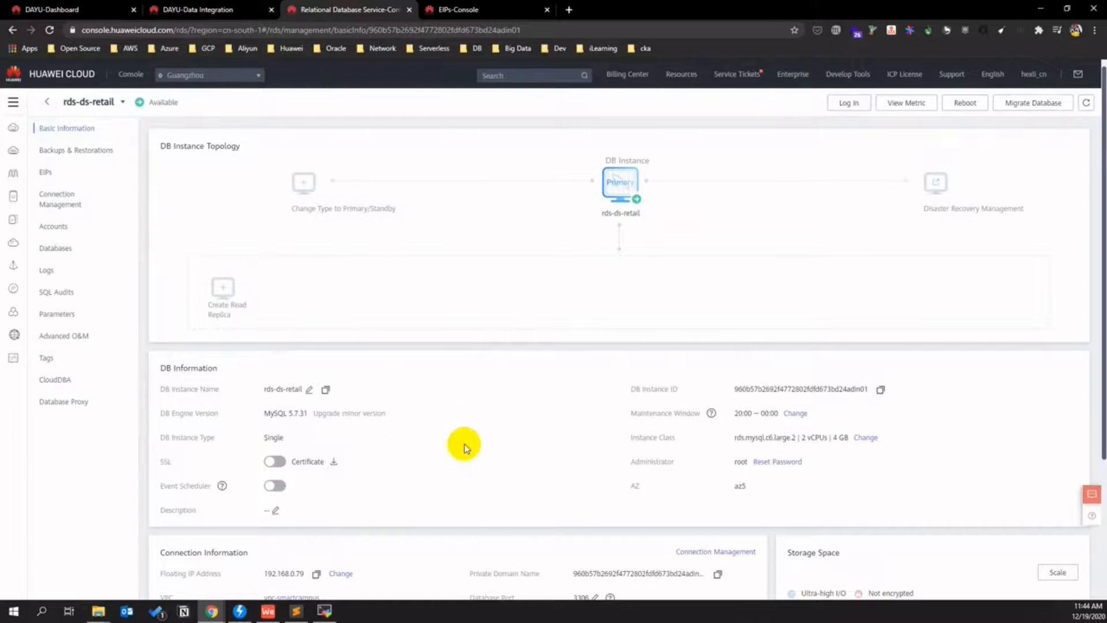
{"action": "scroll", "coordinate": [464, 444], "scroll_direction": "down", "scroll_amount": 1}
{"action": "scroll", "coordinate": [465, 444], "scroll_direction": "down", "scroll_amount": 2}
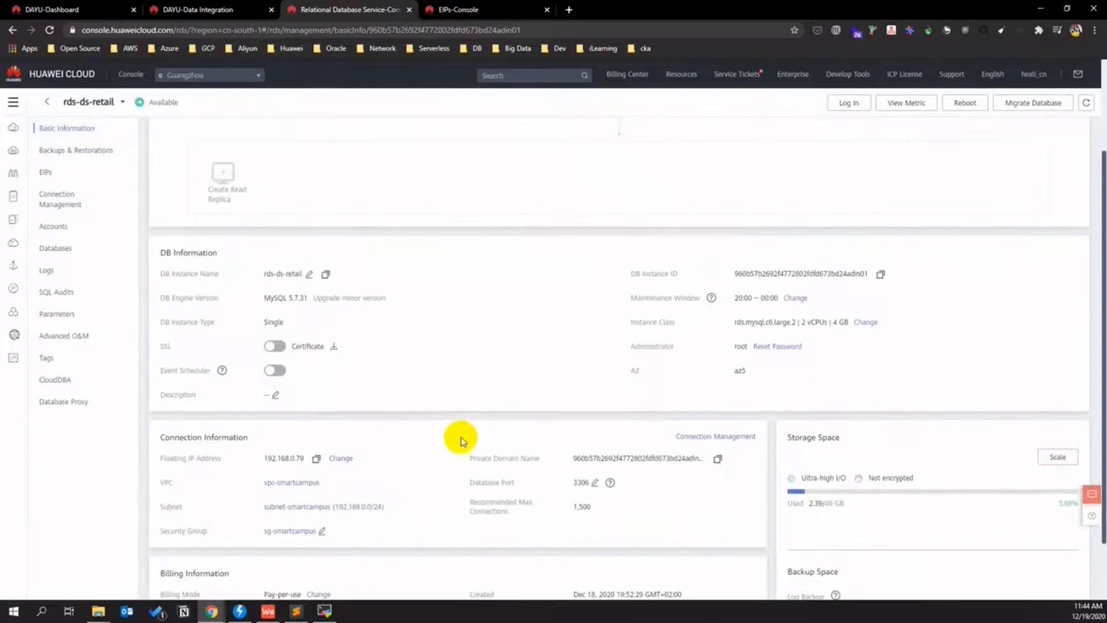
{"action": "scroll", "coordinate": [457, 434], "scroll_direction": "down", "scroll_amount": 2}
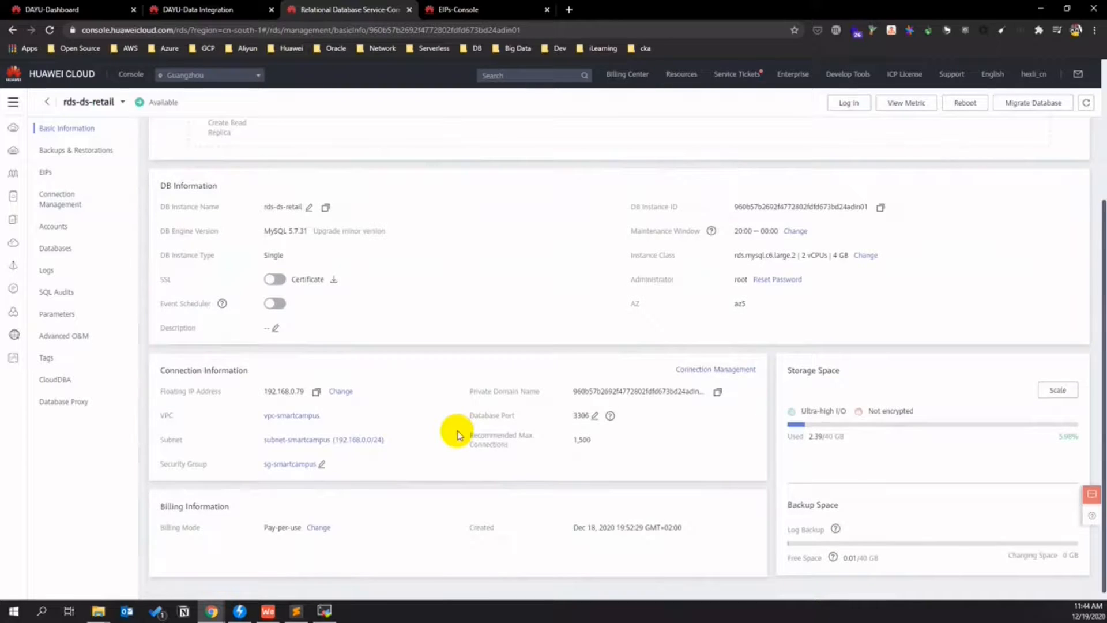
{"action": "scroll", "coordinate": [455, 432], "scroll_direction": "up", "scroll_amount": 1}
{"action": "triple_click", "coordinate": [282, 244]}
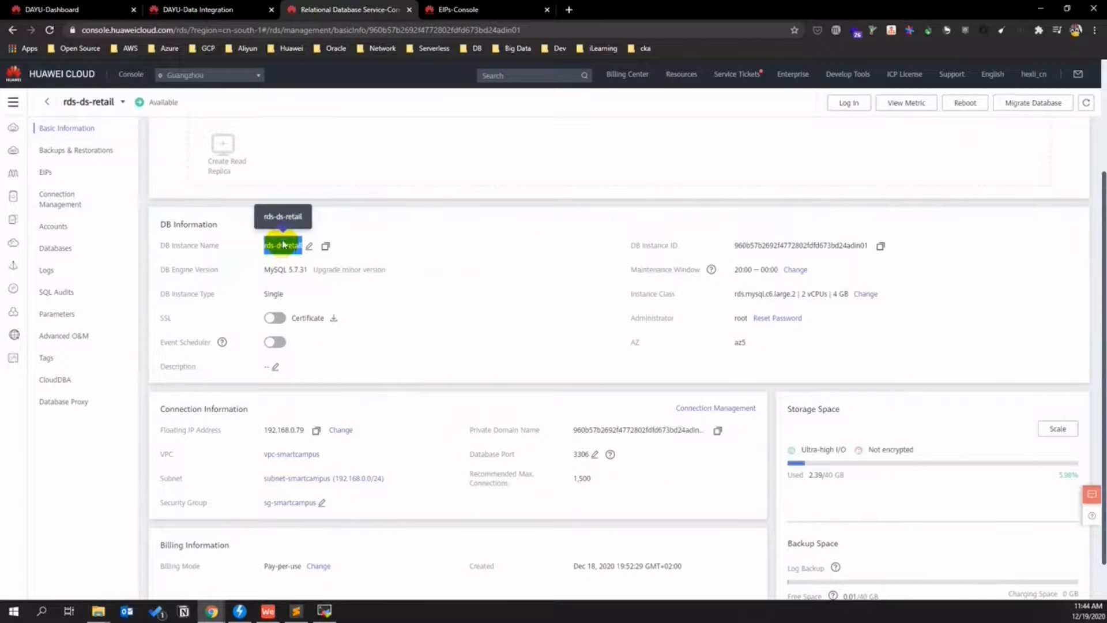
{"action": "left_click", "coordinate": [96, 7]}
{"action": "left_click", "coordinate": [224, 12]}
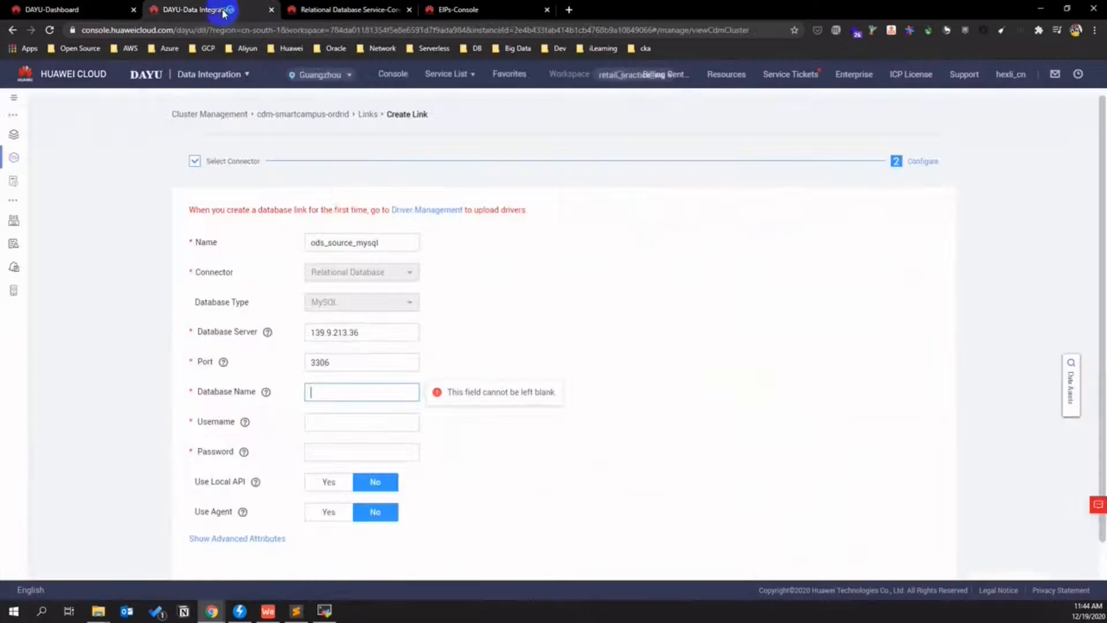
{"action": "left_click", "coordinate": [328, 392]}
{"action": "key", "text": "ctrl+v"}
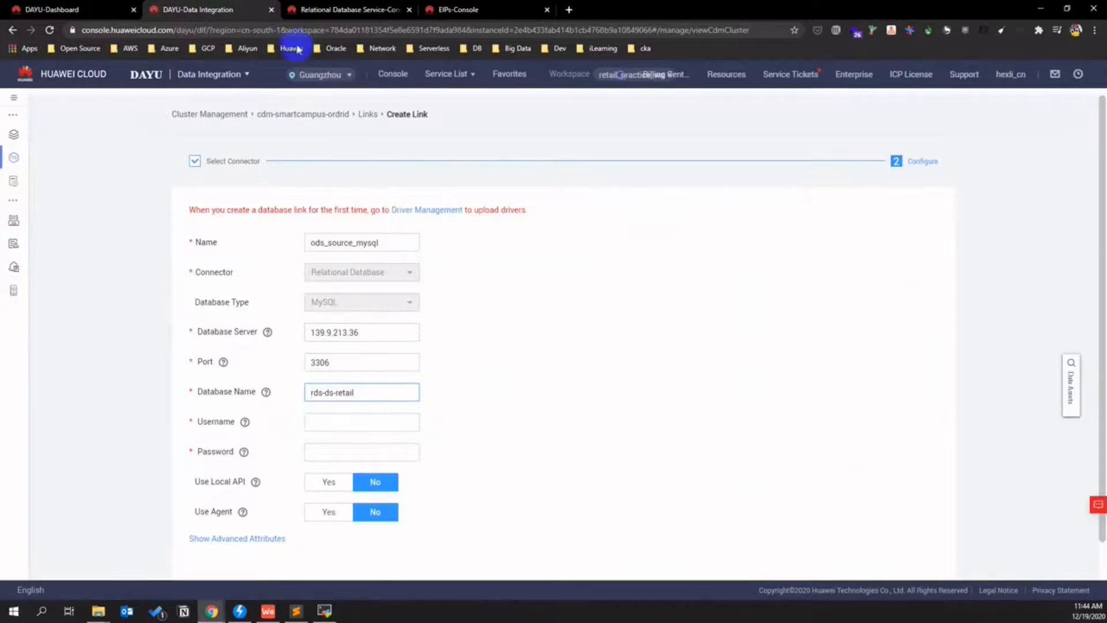
- Clear the database name field and return to the rds-ds-retail details page
{"action": "left_click", "coordinate": [303, 9]}
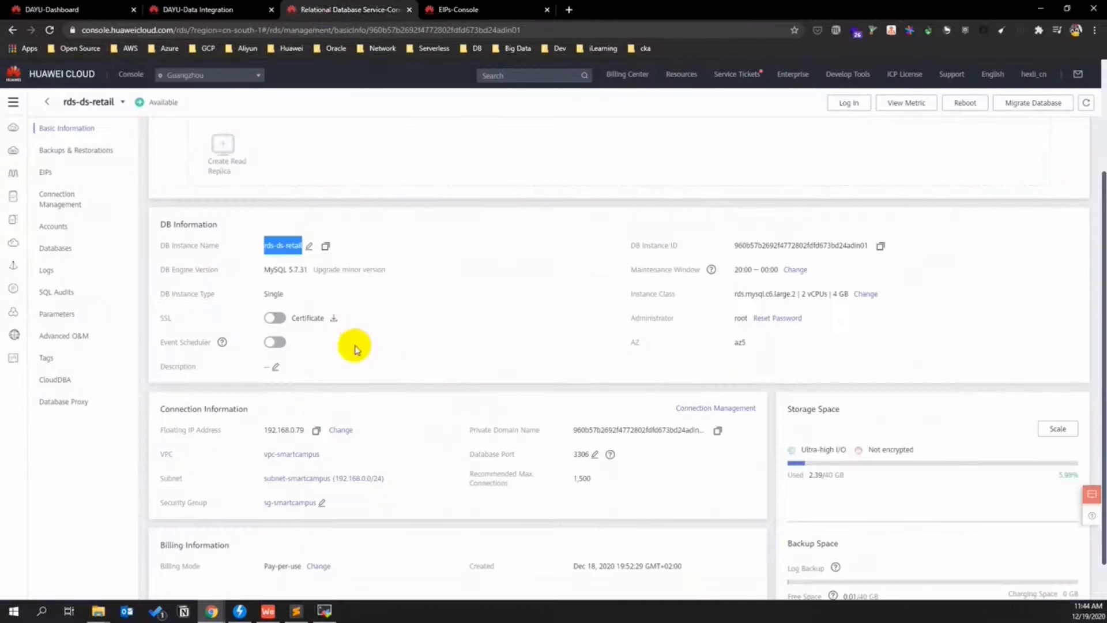
{"action": "left_click", "coordinate": [205, 13]}
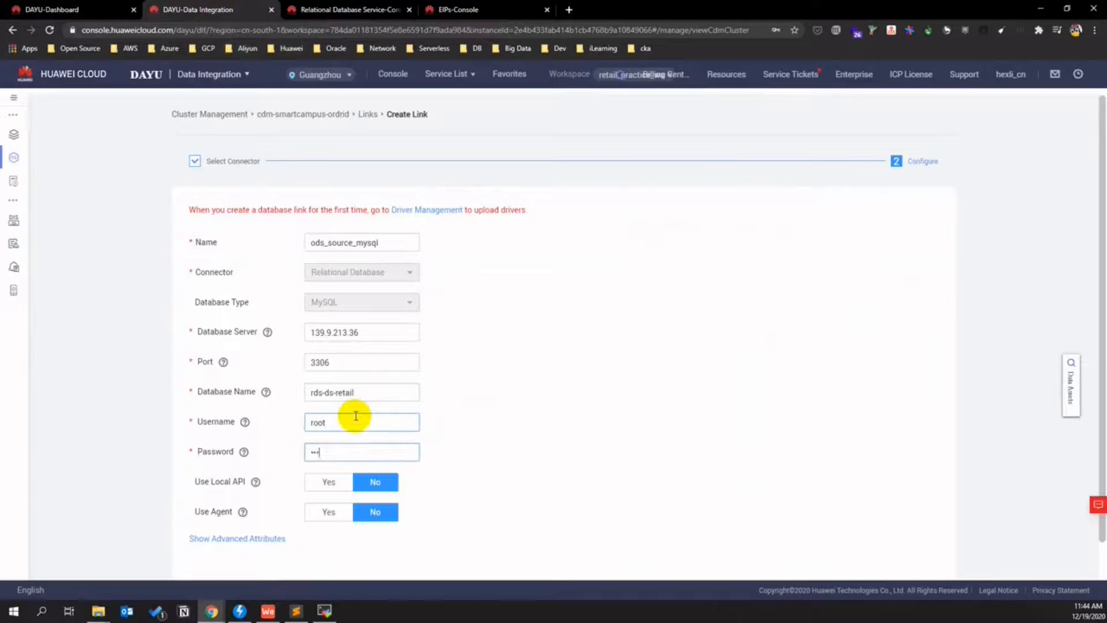
{"action": "left_click", "coordinate": [370, 394]}
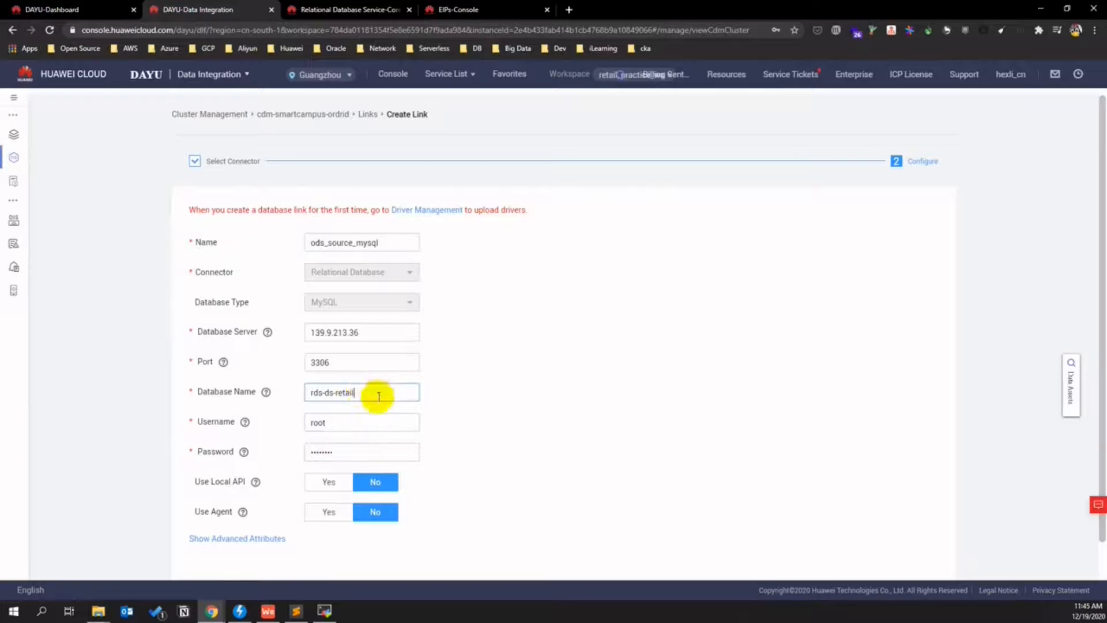
{"action": "key", "text": "ctrl+a"}
{"action": "key", "text": "BackSpace"}
{"action": "key", "text": "ctrl+Tab"}
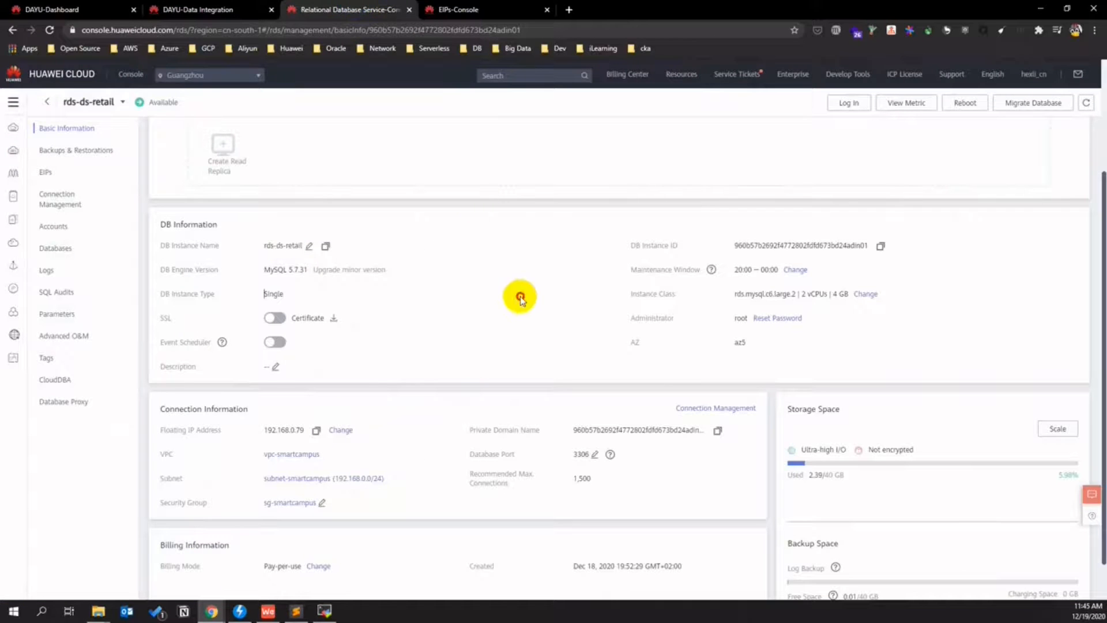
{"action": "scroll", "coordinate": [173, 231], "scroll_direction": "up", "scroll_amount": 3}
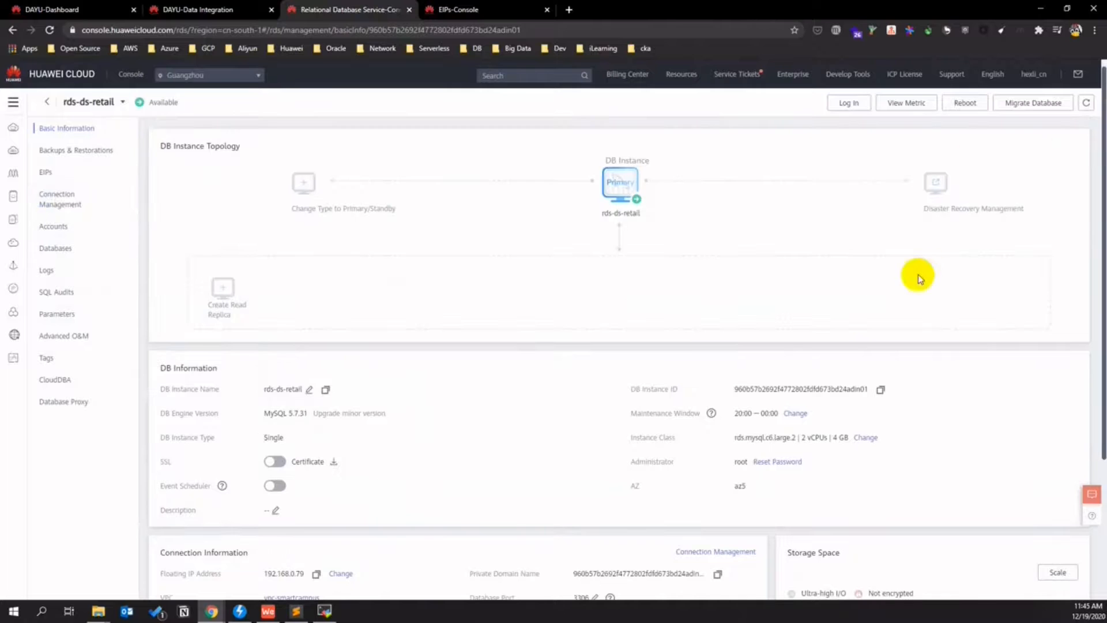
- Log in to rds-ds-retail through DAS and confirm its database is retaildb
{"action": "left_click", "coordinate": [878, 106]}
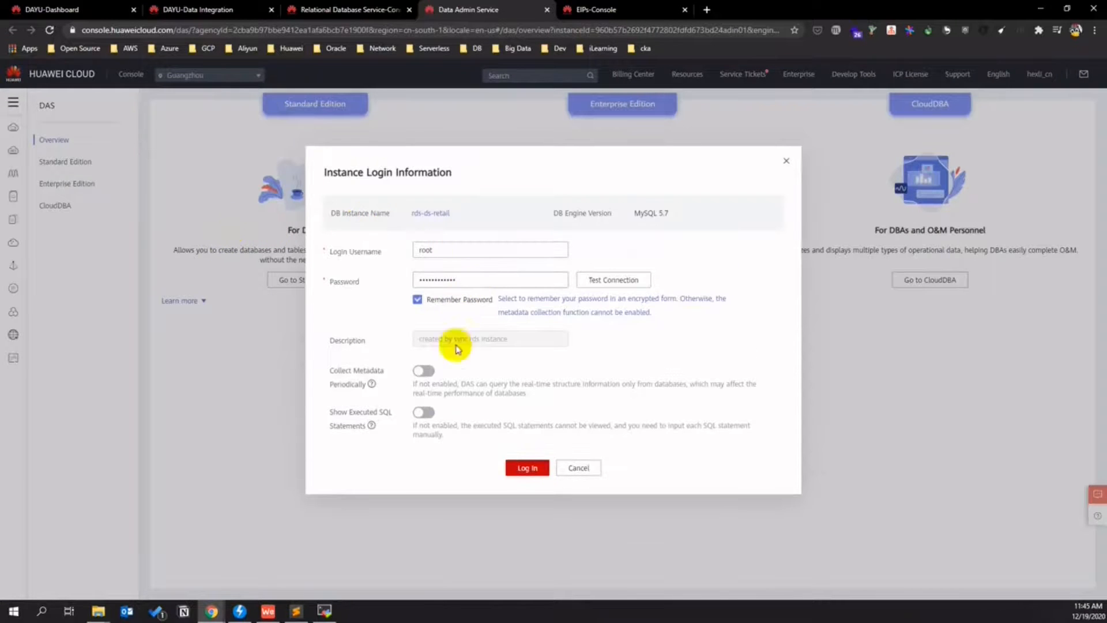
{"action": "left_click", "coordinate": [524, 464]}
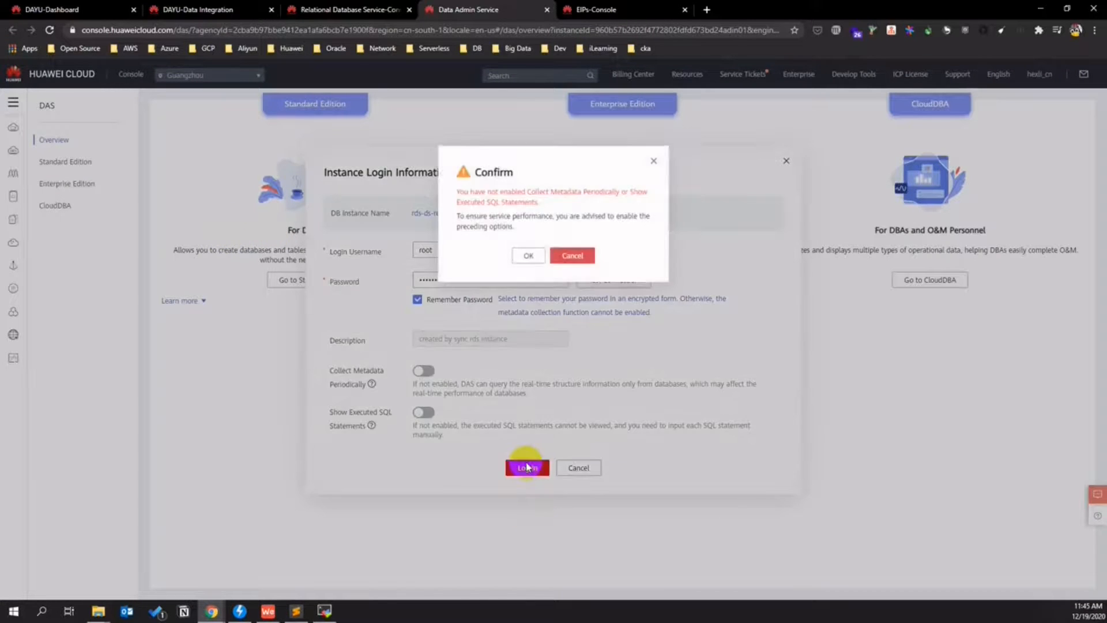
{"action": "left_click", "coordinate": [526, 255]}
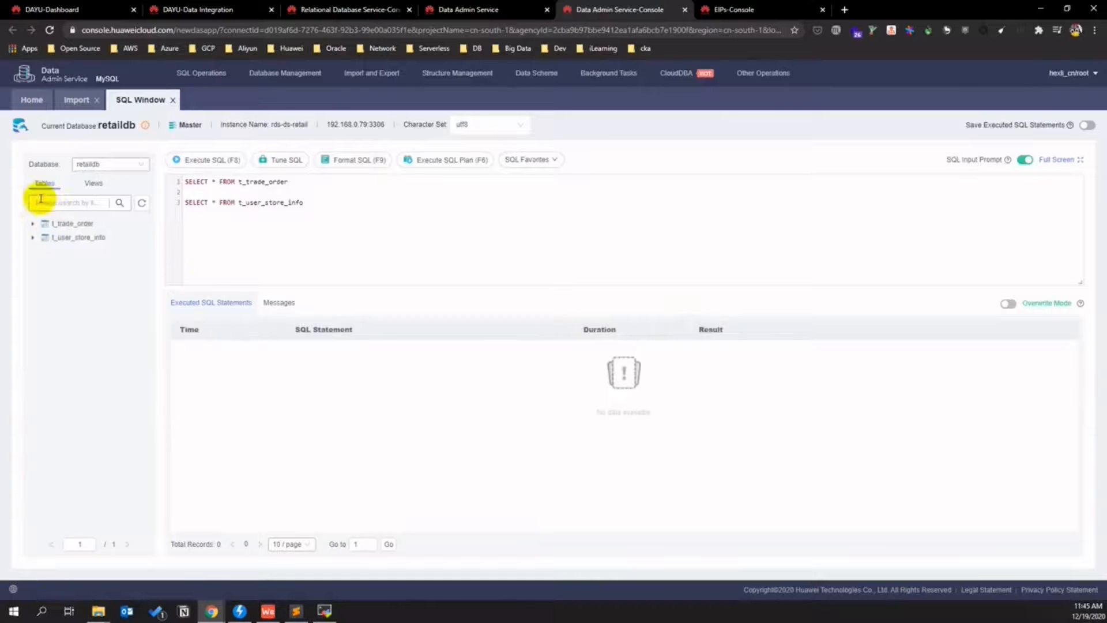
{"action": "left_click", "coordinate": [114, 165]}
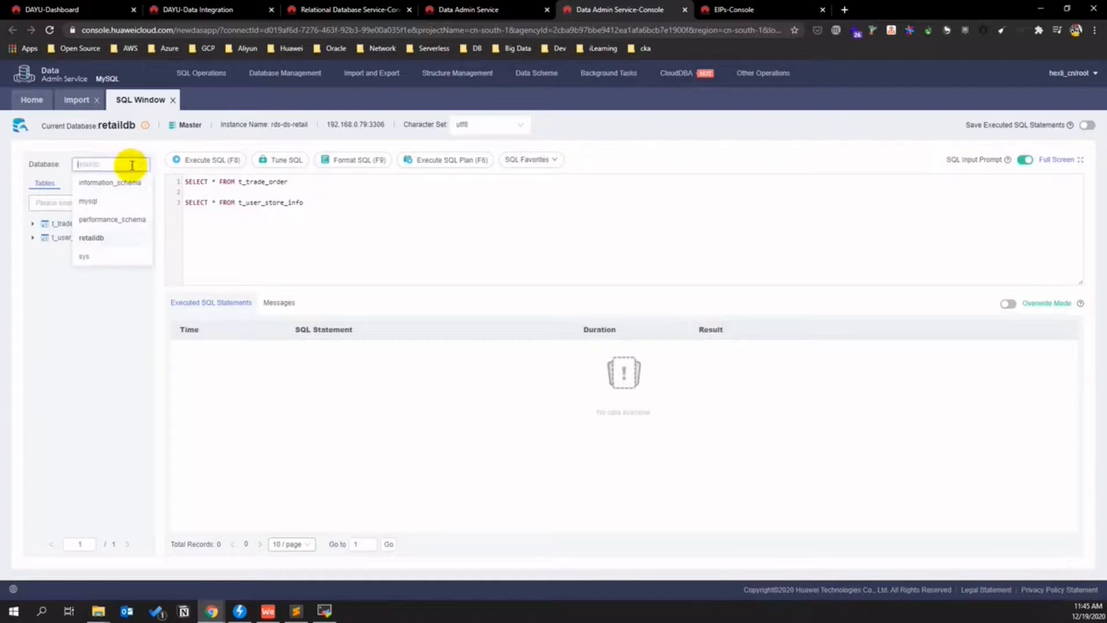
{"action": "left_click", "coordinate": [115, 239]}
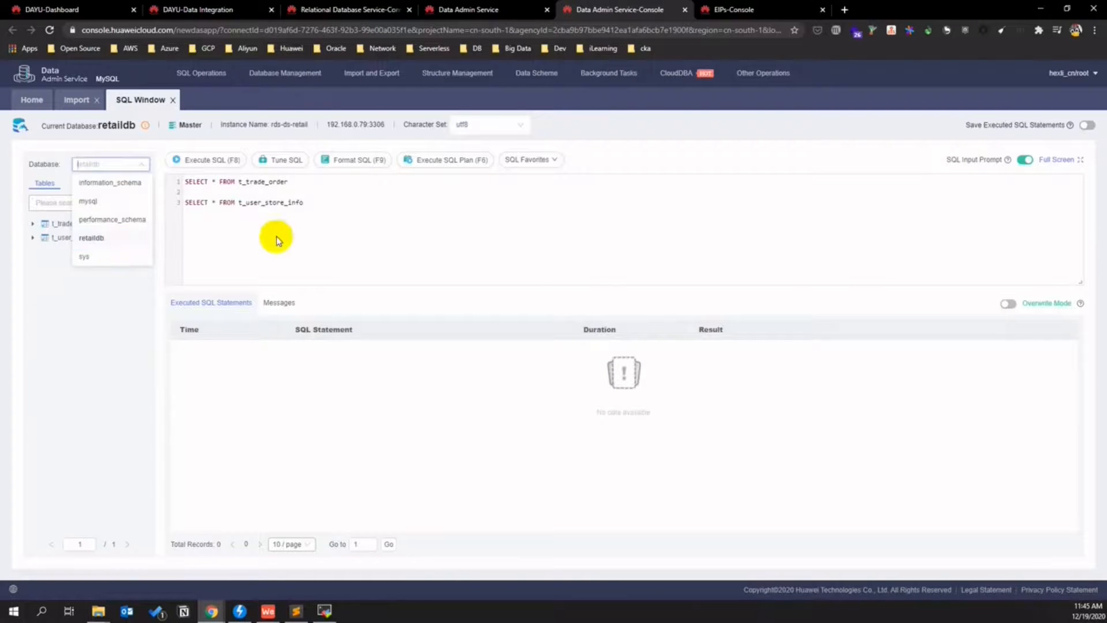
{"action": "left_click", "coordinate": [230, 10]}
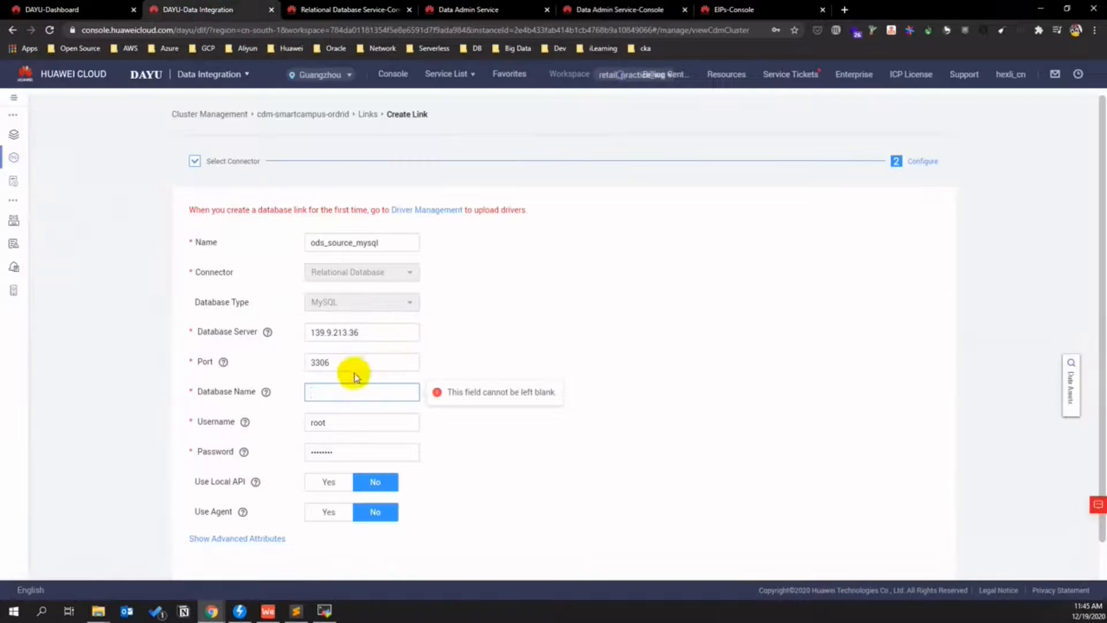
- Enter retaildb as the database name, test the link, and open Driver Management after the driver error
{"action": "type", "text": "re"}
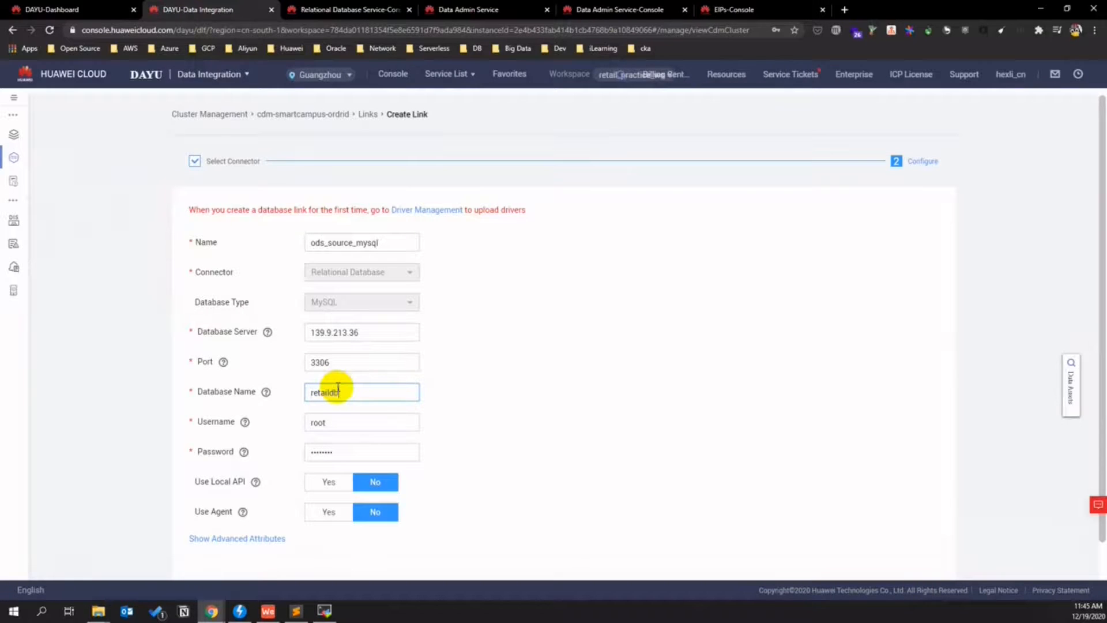
{"action": "type", "text": "taildb"}
{"action": "scroll", "coordinate": [432, 513], "scroll_direction": "down", "scroll_amount": 1}
{"action": "left_click", "coordinate": [342, 553]}
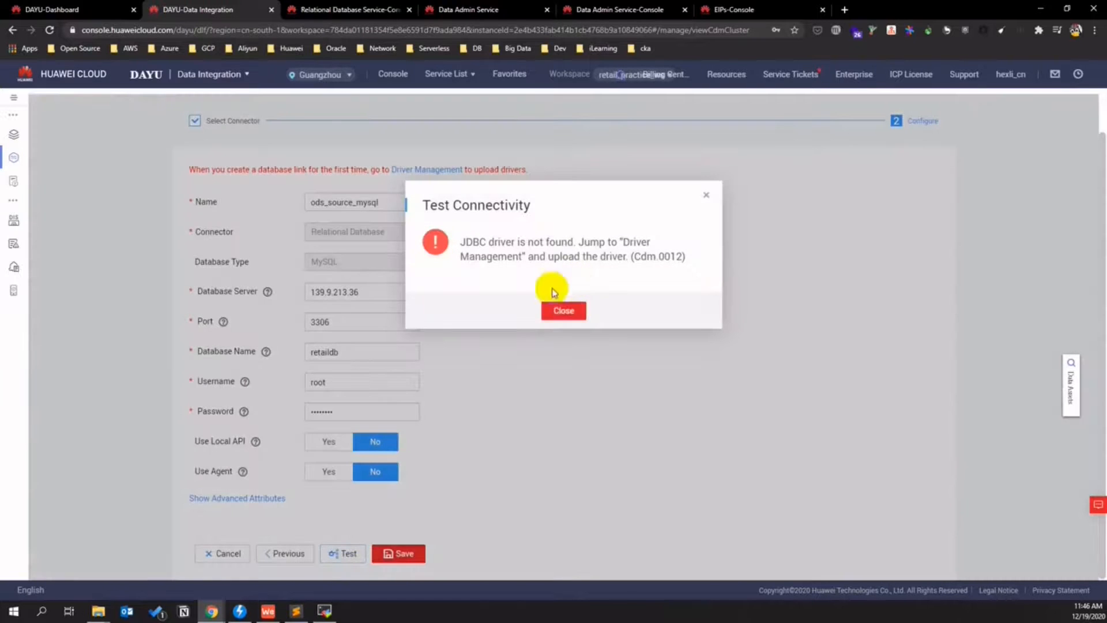
{"action": "left_click", "coordinate": [558, 312]}
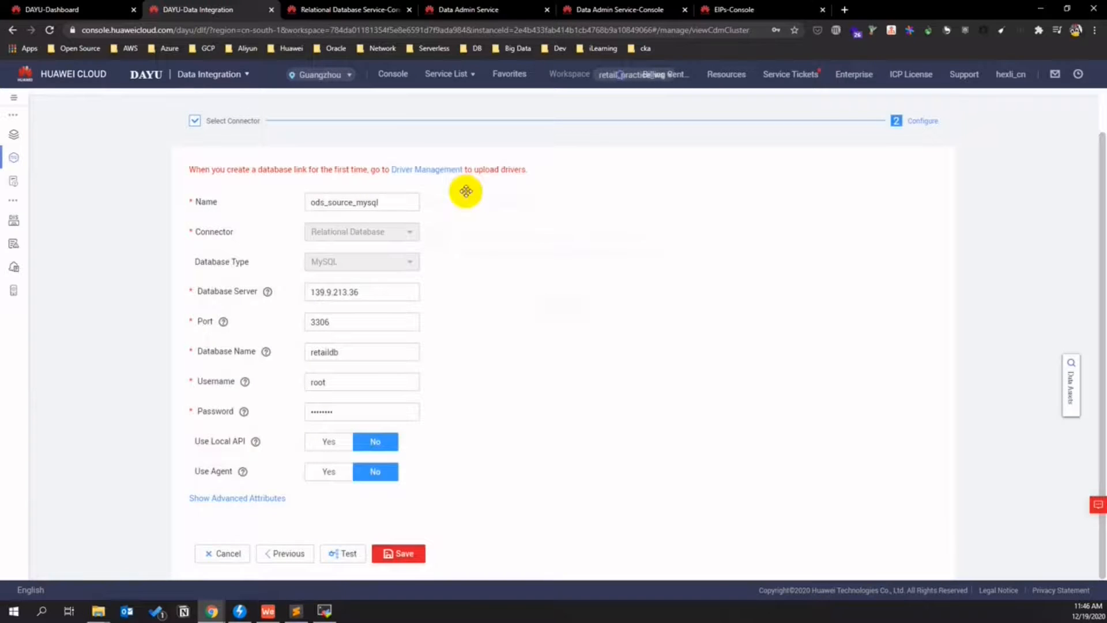
{"action": "left_click", "coordinate": [444, 169]}
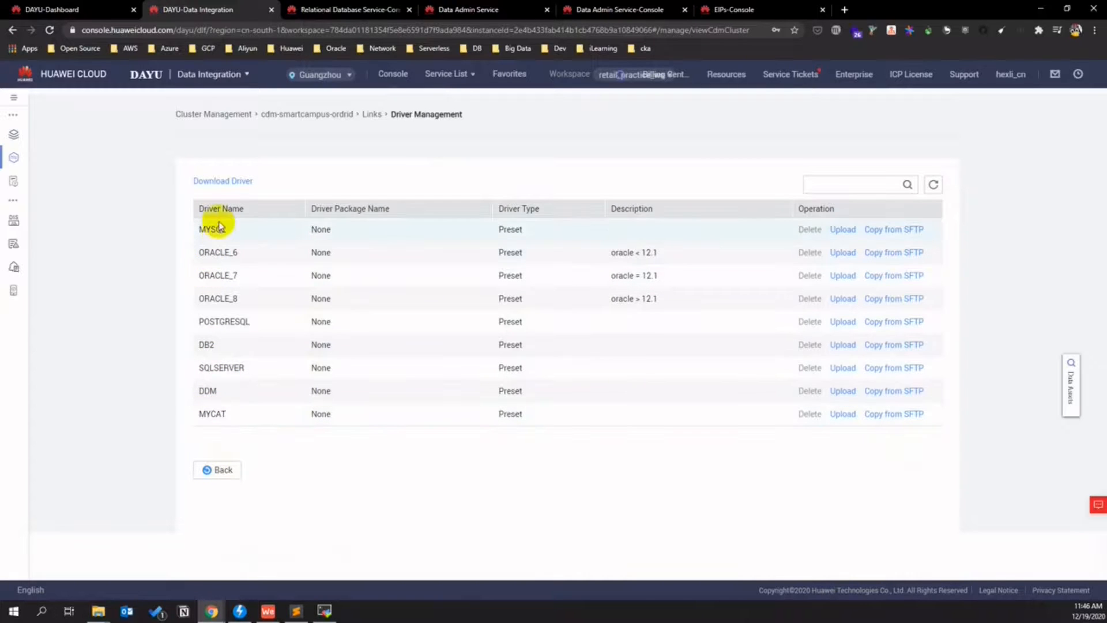
- Upload mysql-connector-java-5.1.48.jar from Downloads as the MYSQL driver and retest the link
{"action": "left_click", "coordinate": [843, 230]}
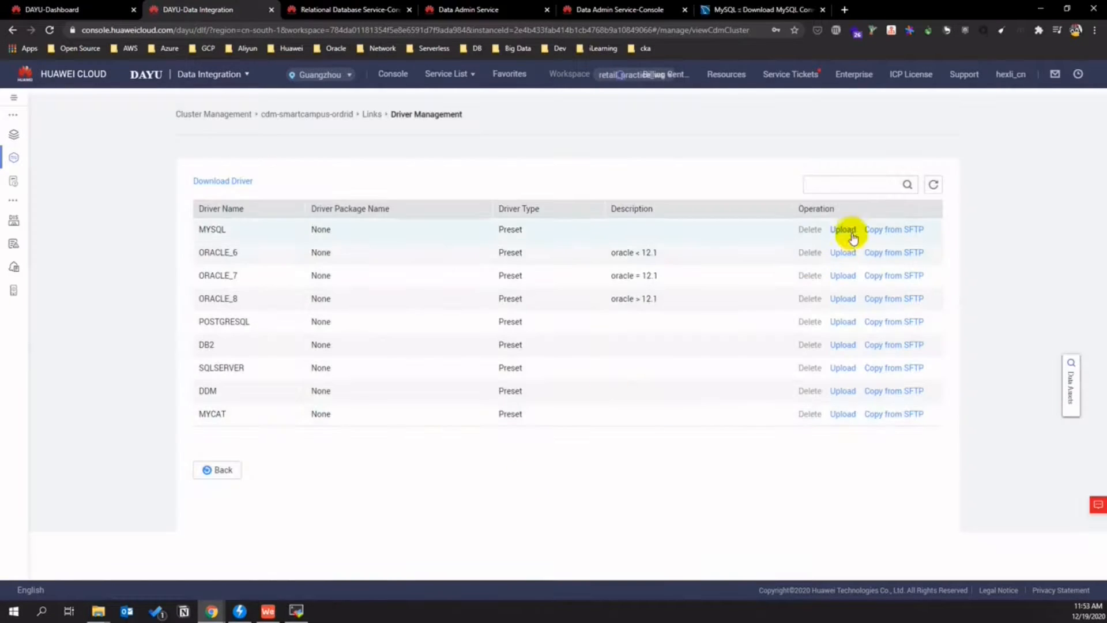
{"action": "left_click", "coordinate": [846, 230]}
{"action": "left_click", "coordinate": [602, 239]}
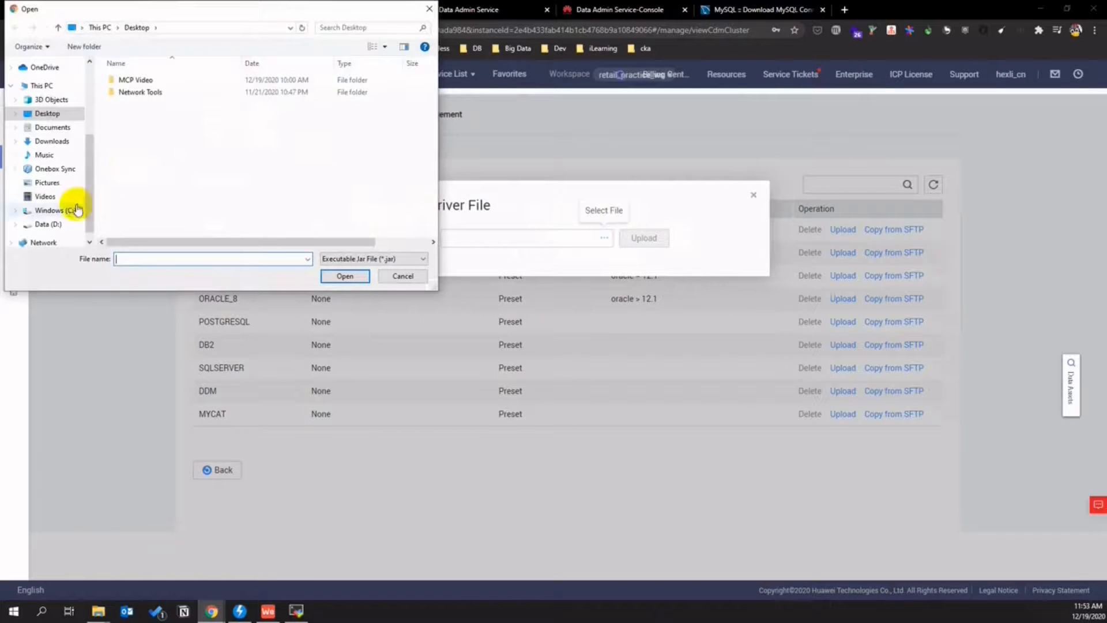
{"action": "left_click", "coordinate": [62, 143]}
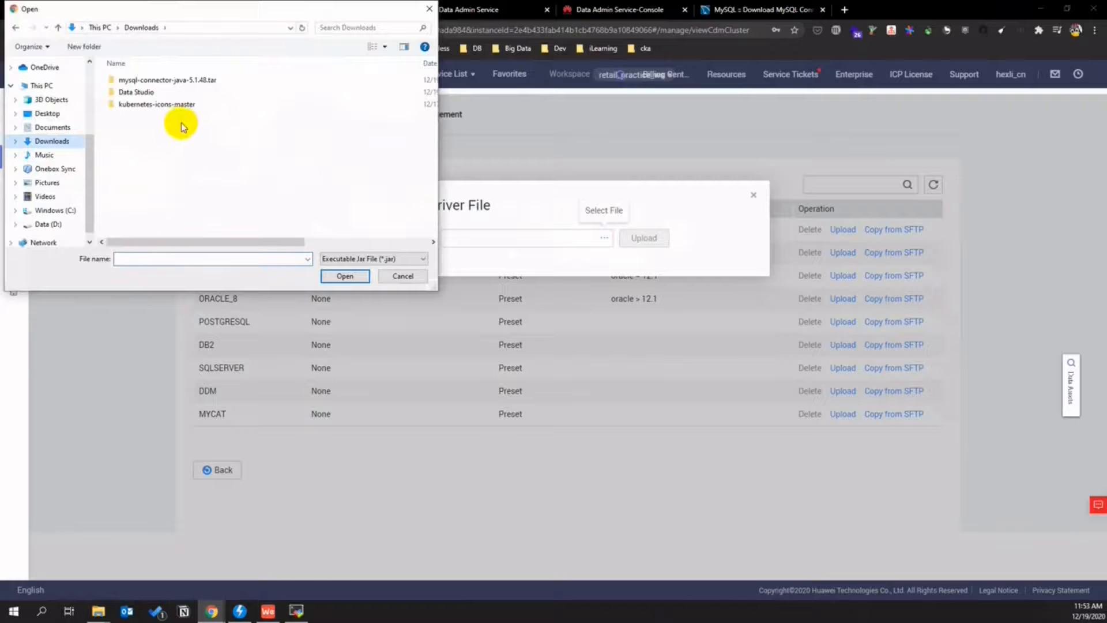
{"action": "double_click", "coordinate": [184, 79]}
{"action": "double_click", "coordinate": [179, 87]}
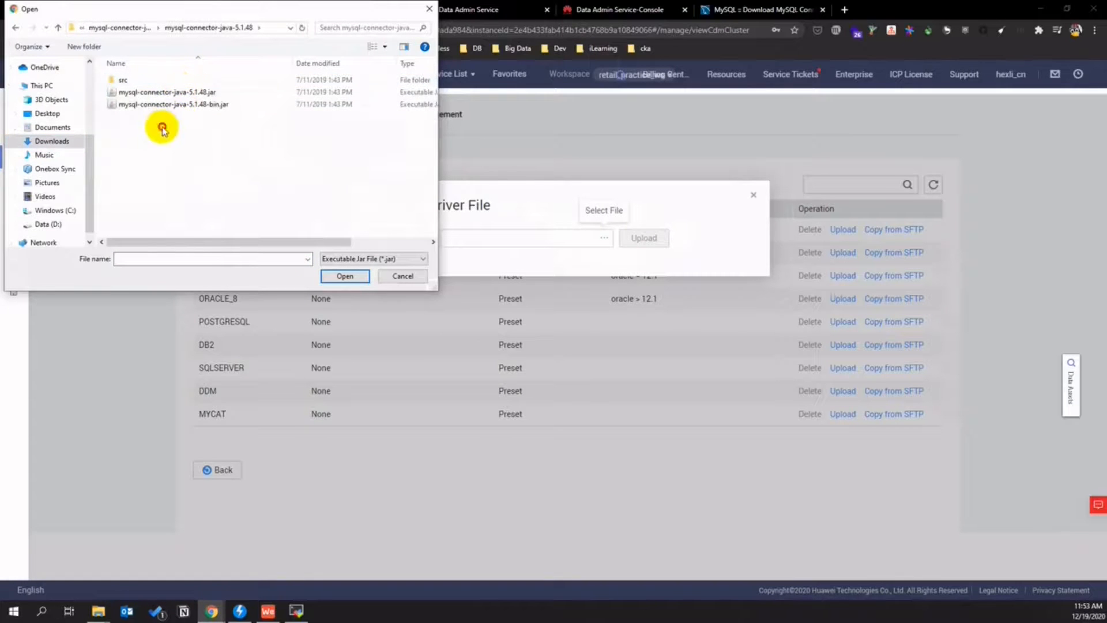
{"action": "left_click", "coordinate": [196, 91]}
{"action": "left_click", "coordinate": [335, 274]}
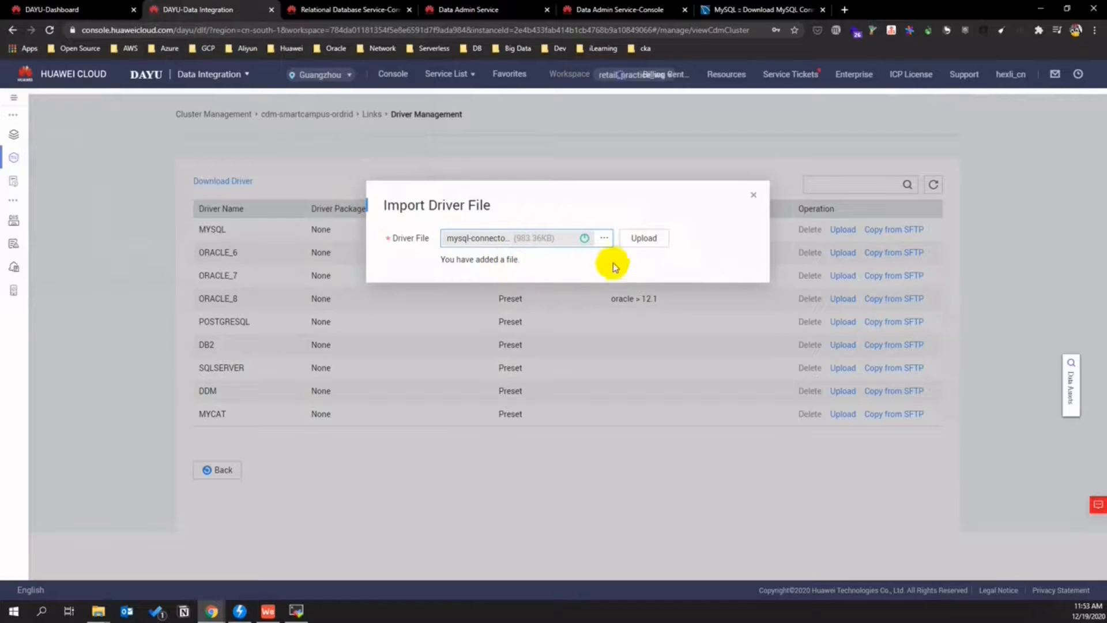
{"action": "left_click", "coordinate": [641, 238]}
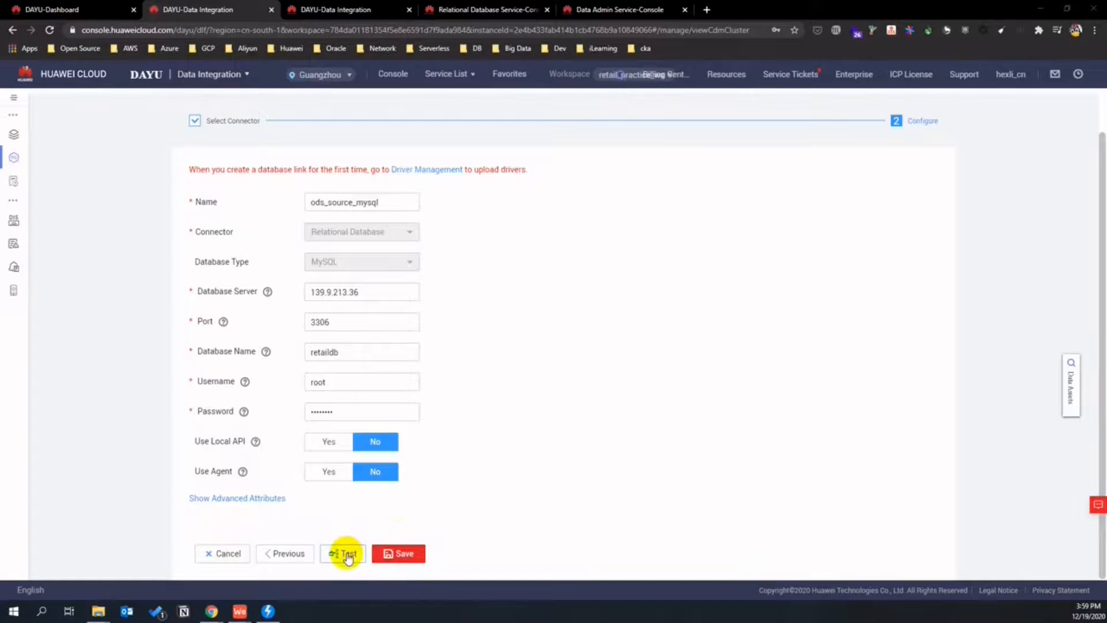
{"action": "left_click", "coordinate": [344, 554]}
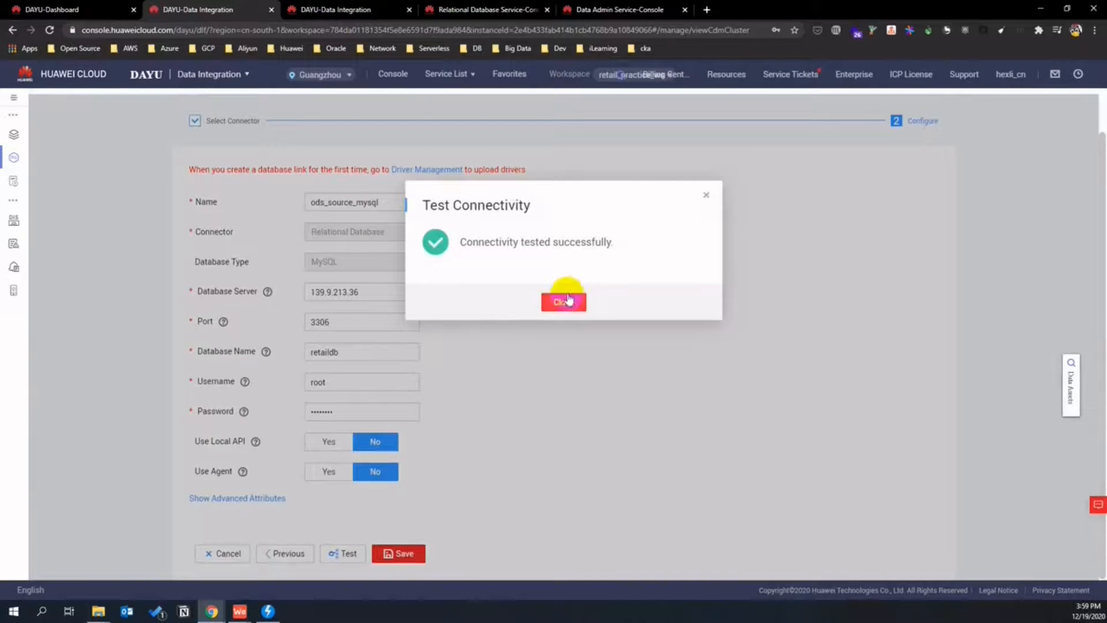
- Save the ods_source_mysql link and start a new Data Lake Insight link
{"action": "left_click", "coordinate": [564, 301]}
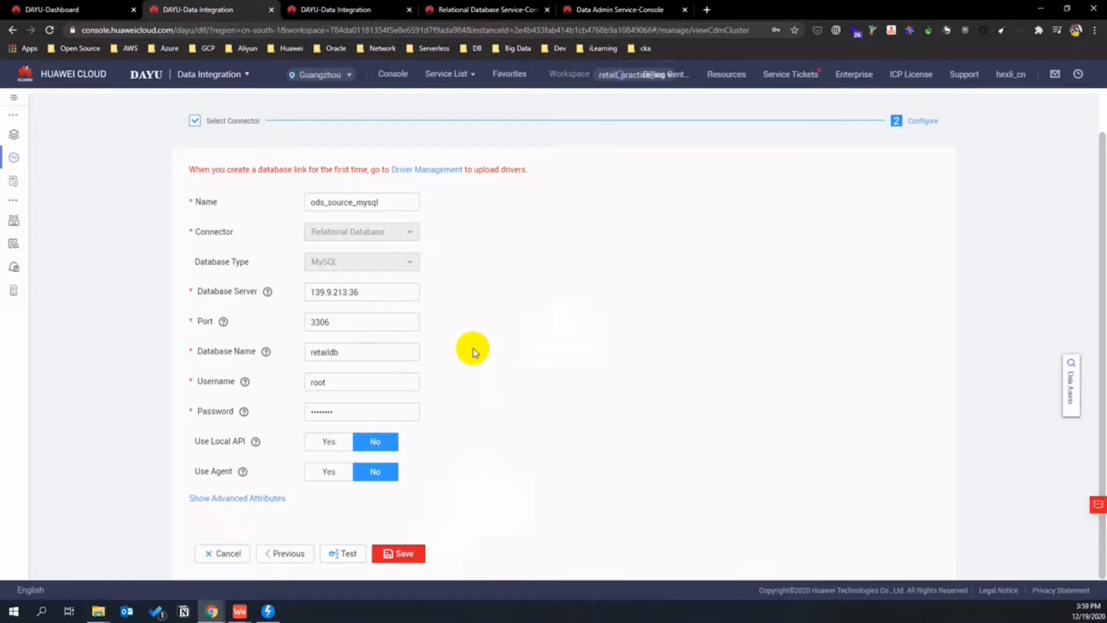
{"action": "left_click", "coordinate": [404, 552]}
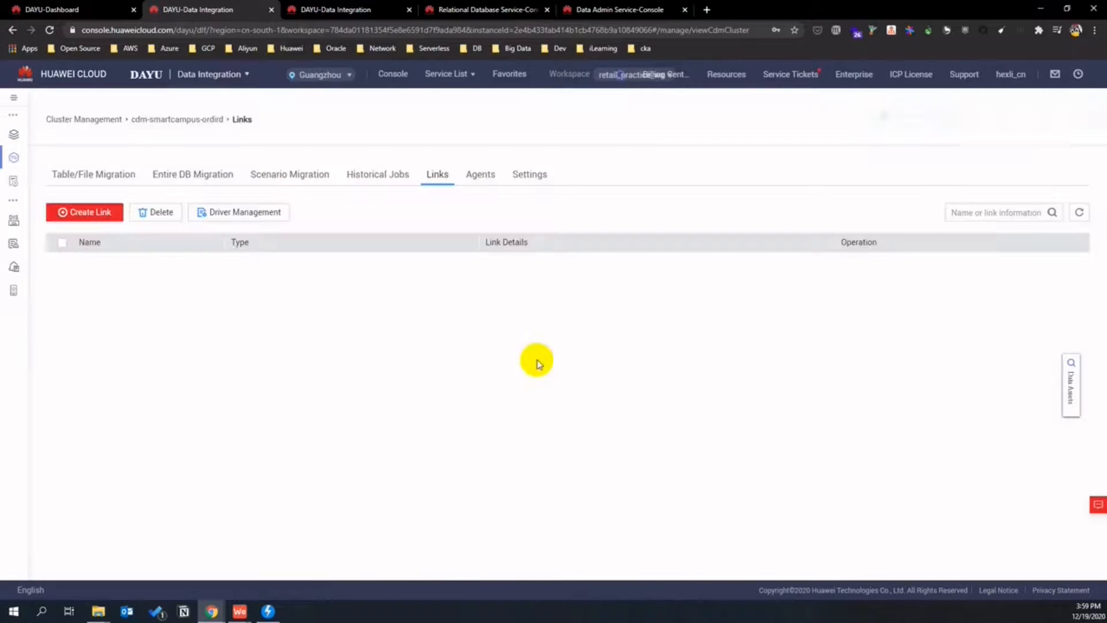
{"action": "left_click", "coordinate": [109, 215]}
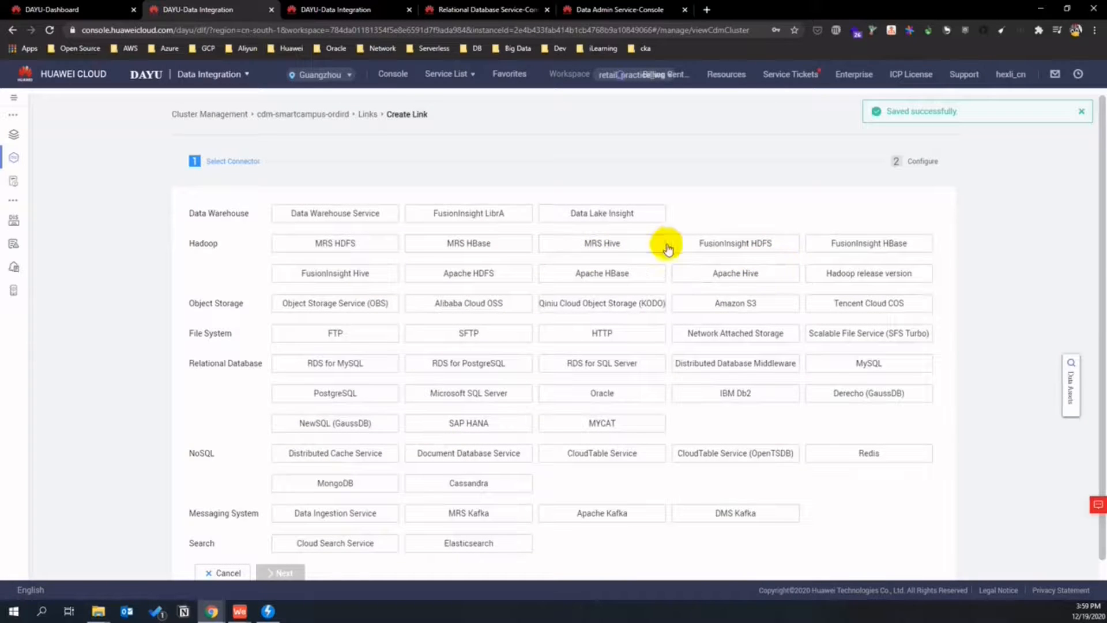
{"action": "left_click", "coordinate": [615, 215]}
{"action": "scroll", "coordinate": [274, 507], "scroll_direction": "down", "scroll_amount": 1}
{"action": "left_click", "coordinate": [282, 554]}
- Fill in dli_target's name and access keys, test the connection, and save it
{"action": "left_click", "coordinate": [350, 219]}
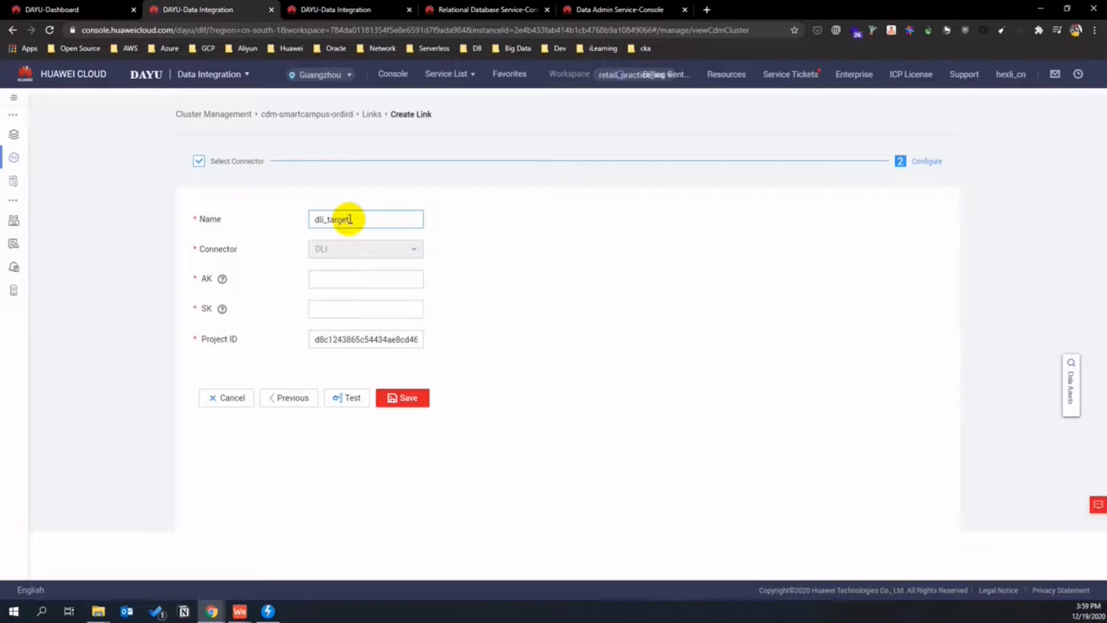
{"action": "left_click", "coordinate": [365, 280]}
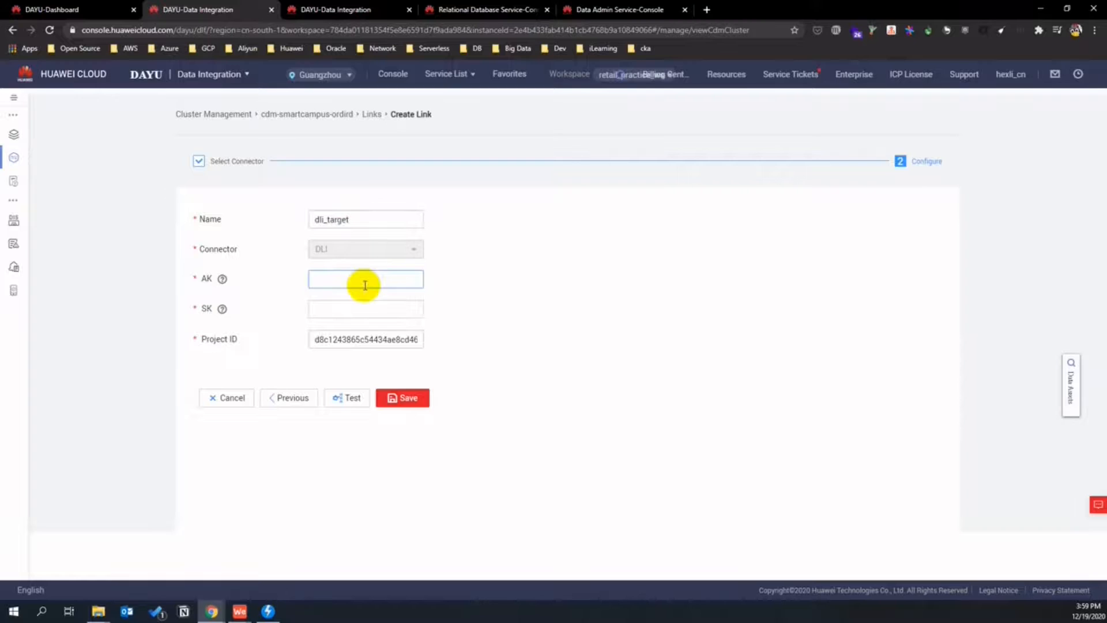
{"action": "left_click", "coordinate": [347, 397]}
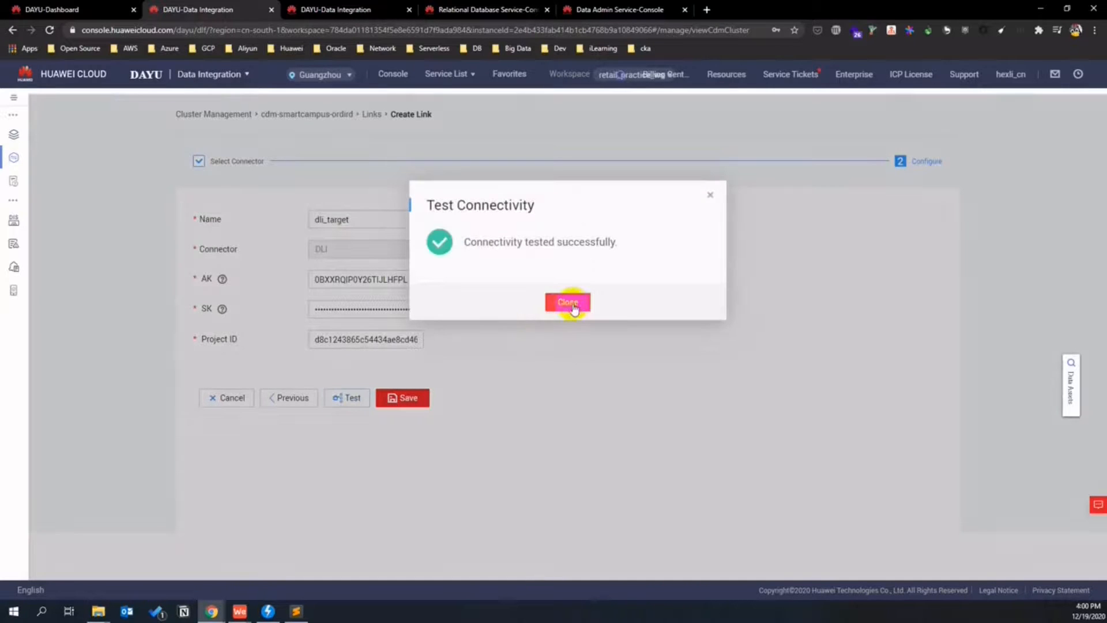
{"action": "left_click", "coordinate": [567, 301]}
{"action": "left_click", "coordinate": [409, 399]}
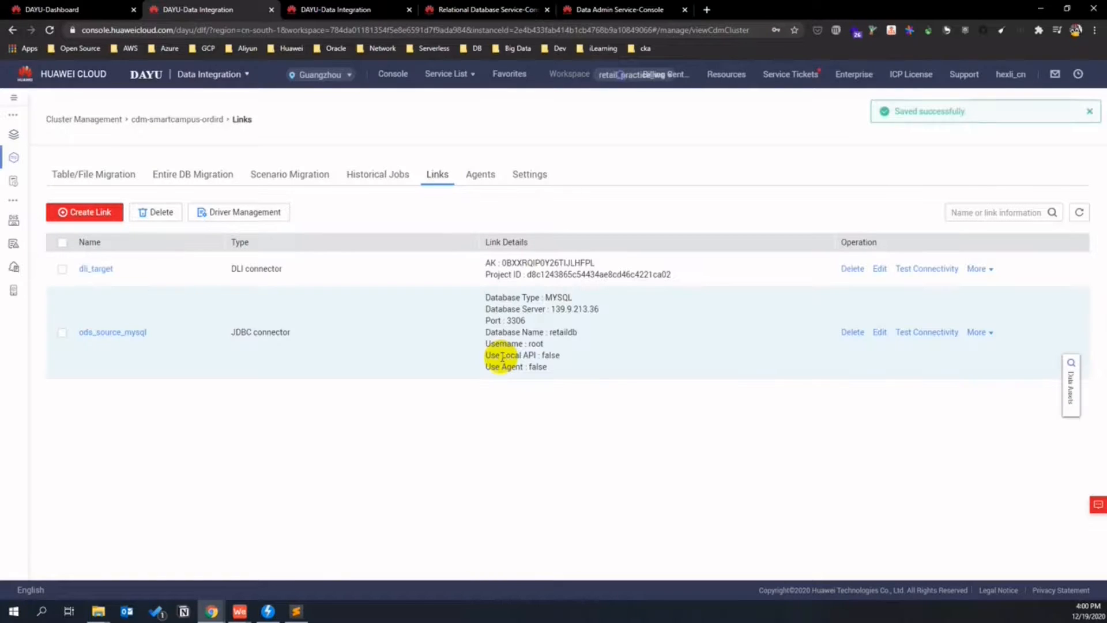
- Draft a job linking ods_source_mysql to dli_target, discard it, and begin a new job group
{"action": "left_click", "coordinate": [90, 176]}
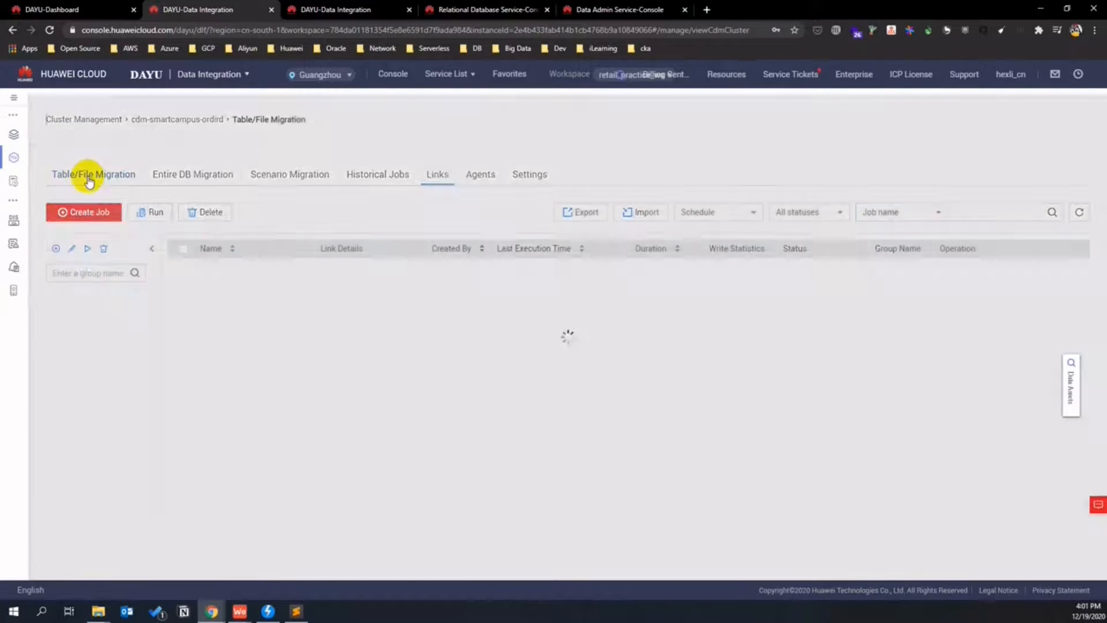
{"action": "left_click", "coordinate": [95, 214]}
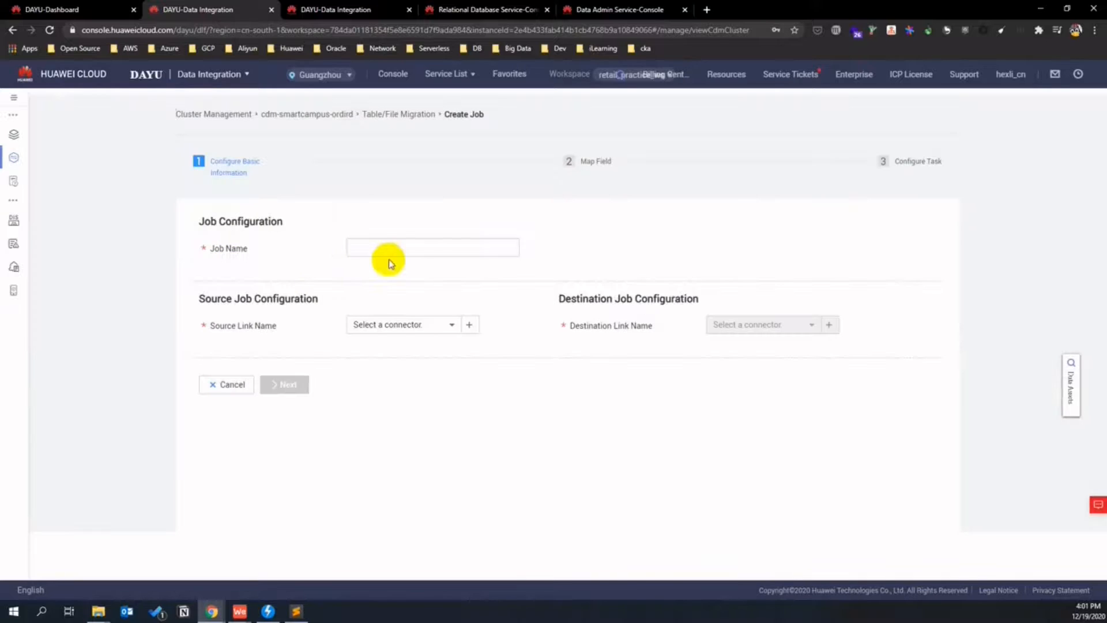
{"action": "left_click", "coordinate": [379, 251]}
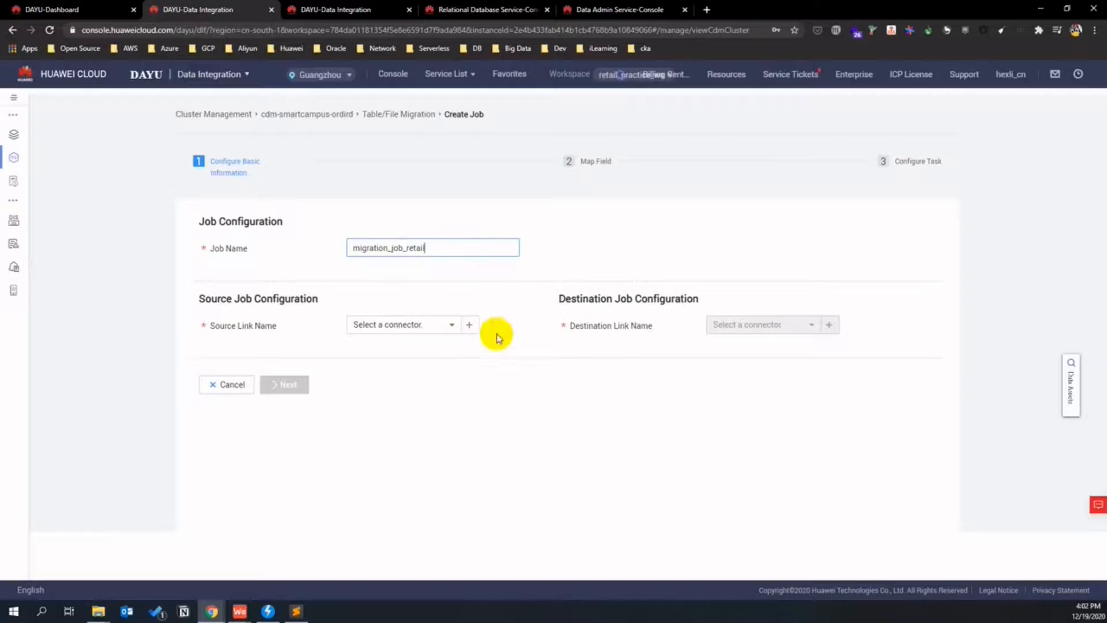
{"action": "left_click", "coordinate": [469, 324]}
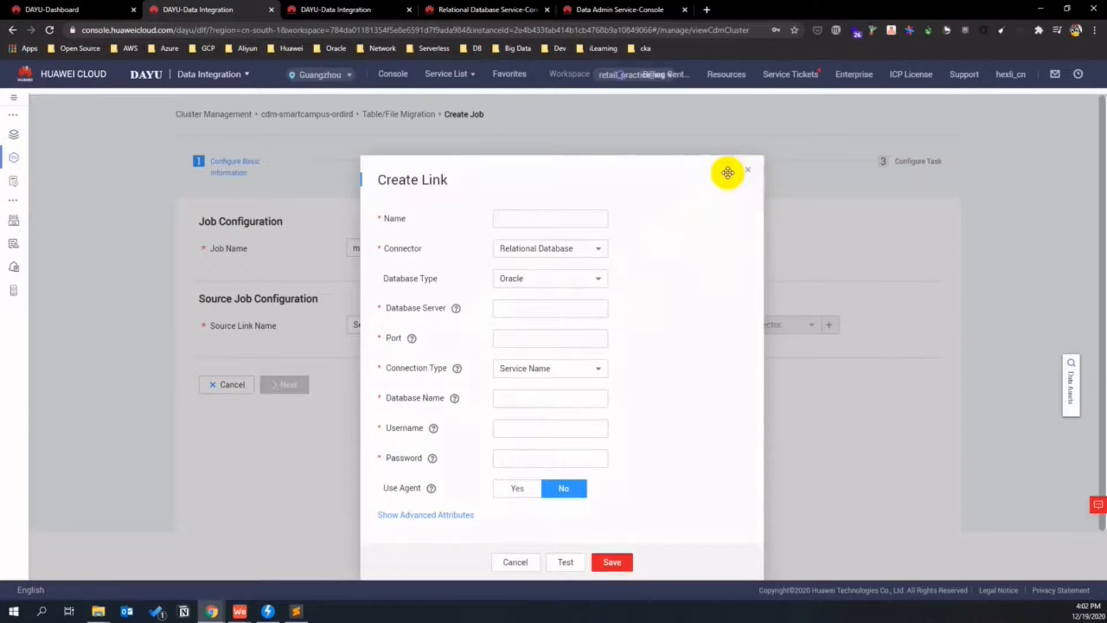
{"action": "left_click", "coordinate": [748, 169]}
{"action": "left_click", "coordinate": [451, 325]}
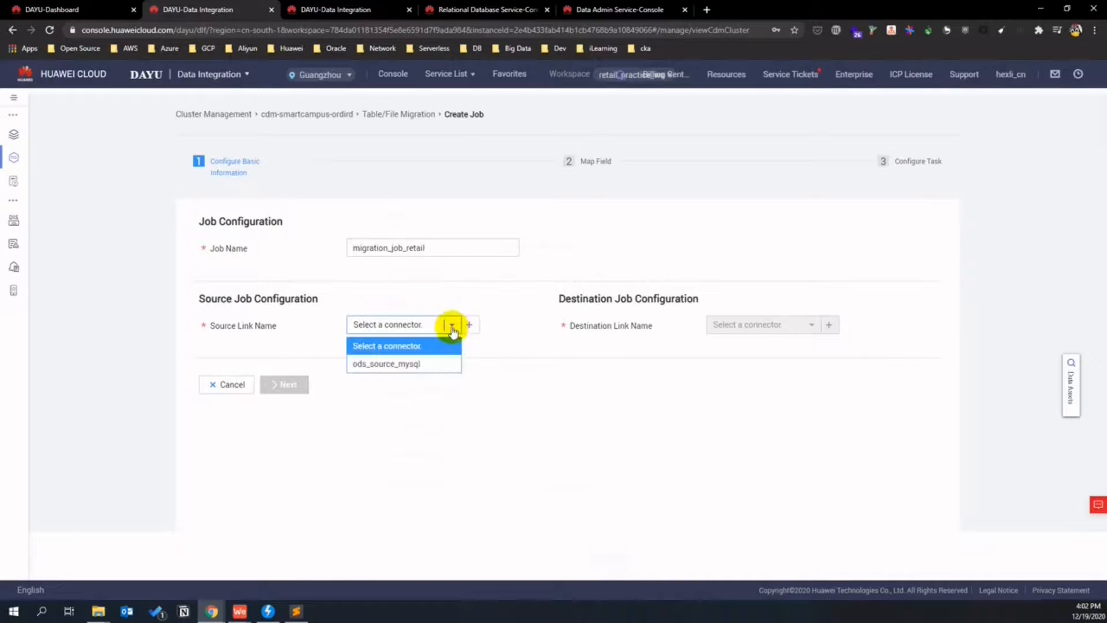
{"action": "left_click", "coordinate": [418, 364]}
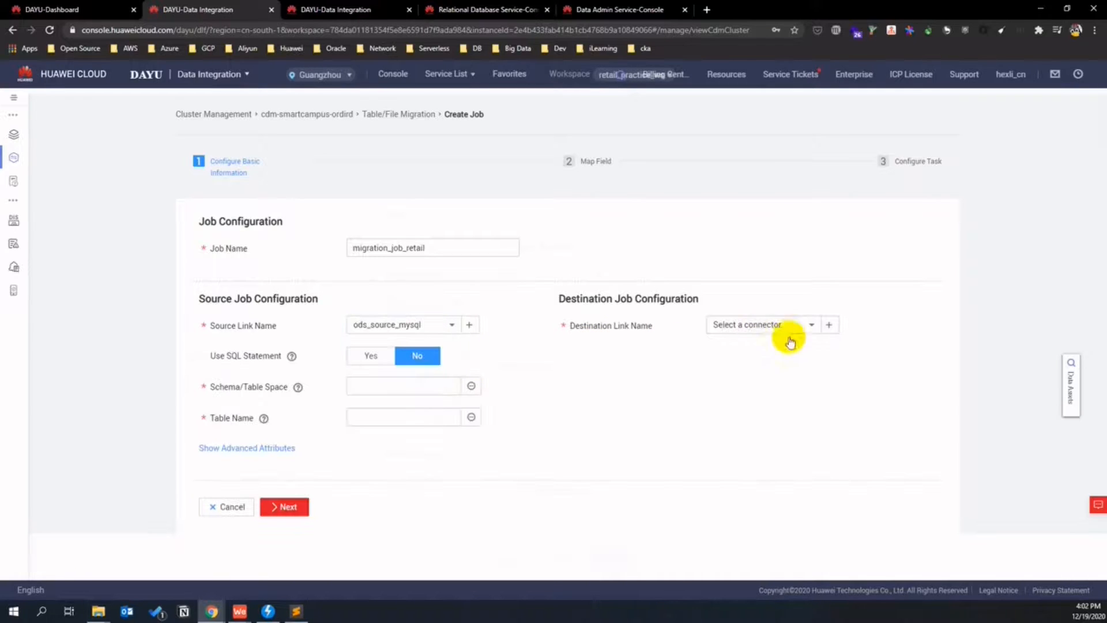
{"action": "left_click", "coordinate": [810, 325]}
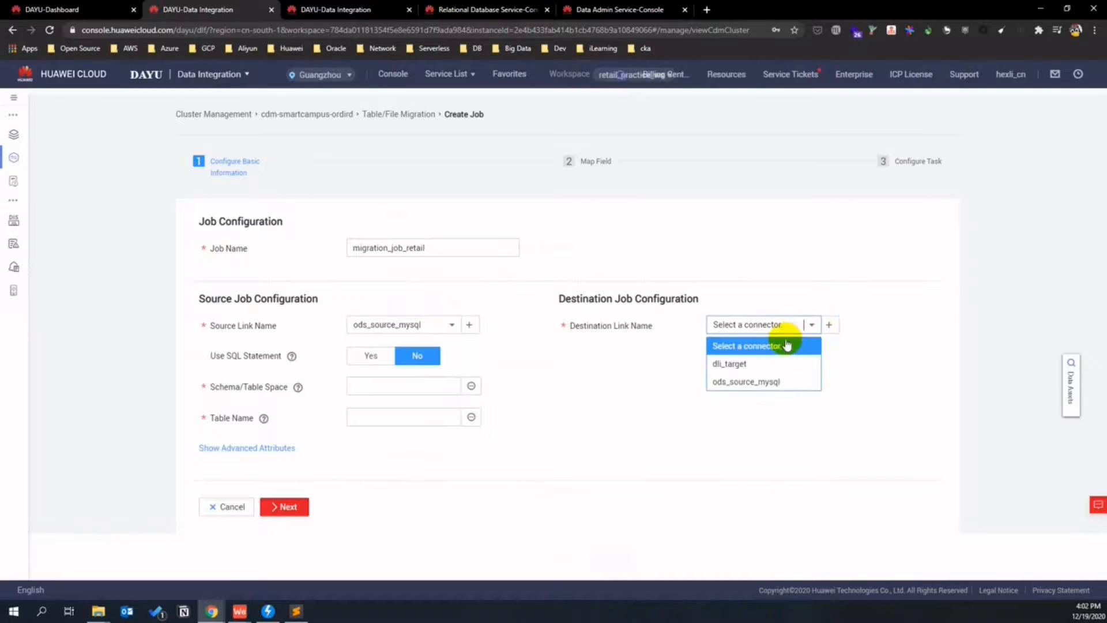
{"action": "left_click", "coordinate": [742, 361]}
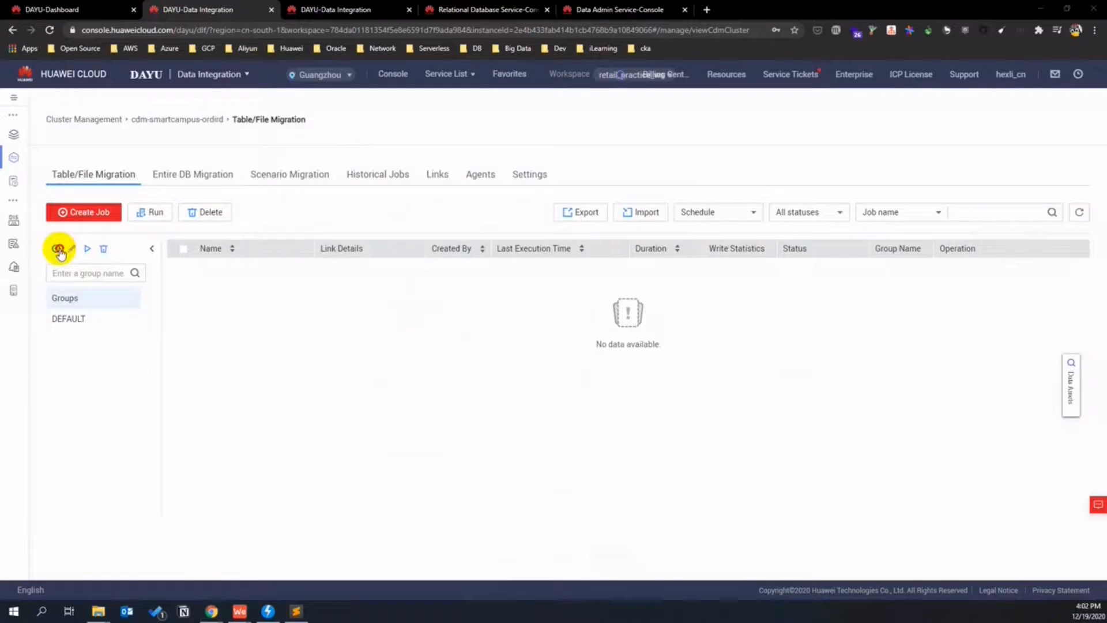
{"action": "left_click", "coordinate": [55, 248]}
{"action": "left_click", "coordinate": [501, 263]}
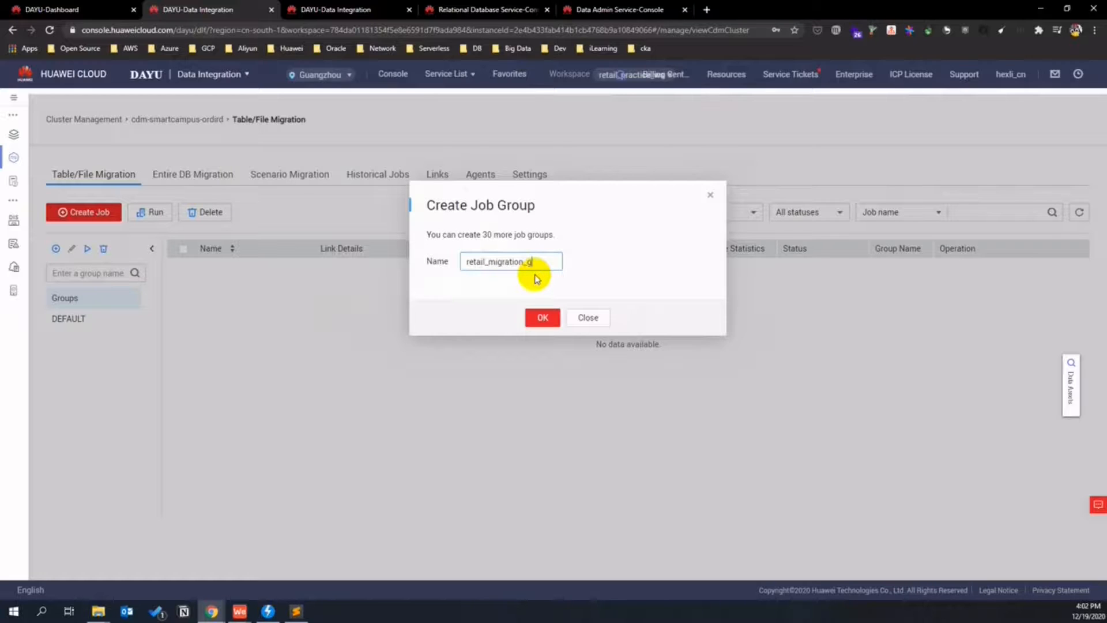
- Create group retail_migration_grp and job t_trade_order sourcing ods_source_mysql's retaildb.t_trade_order
{"action": "left_click", "coordinate": [527, 318]}
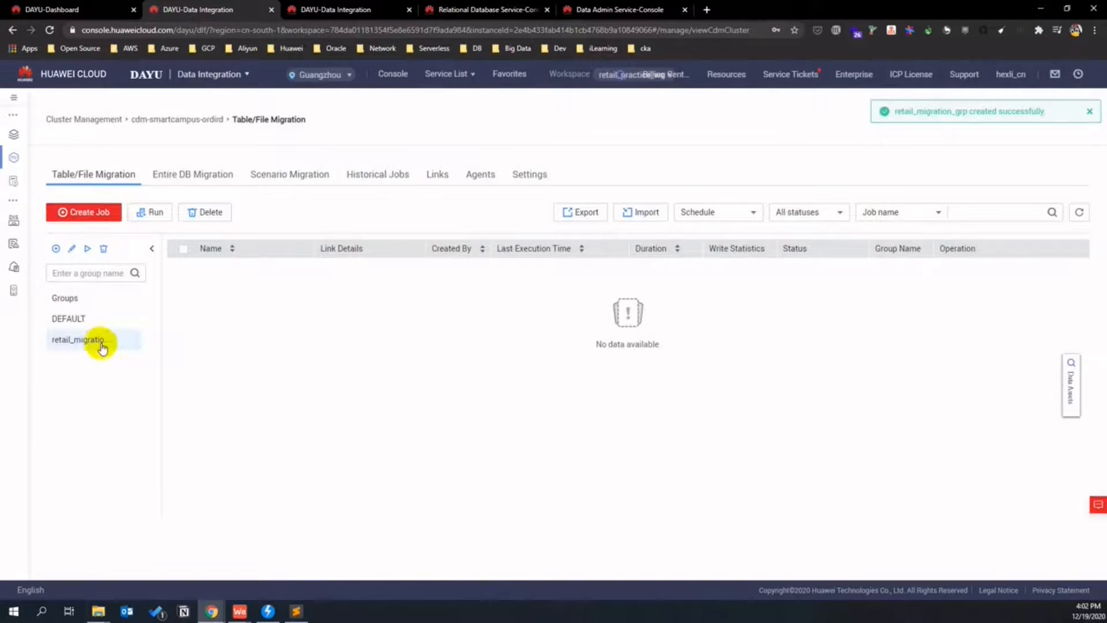
{"action": "left_click", "coordinate": [99, 344]}
{"action": "left_click", "coordinate": [94, 212]}
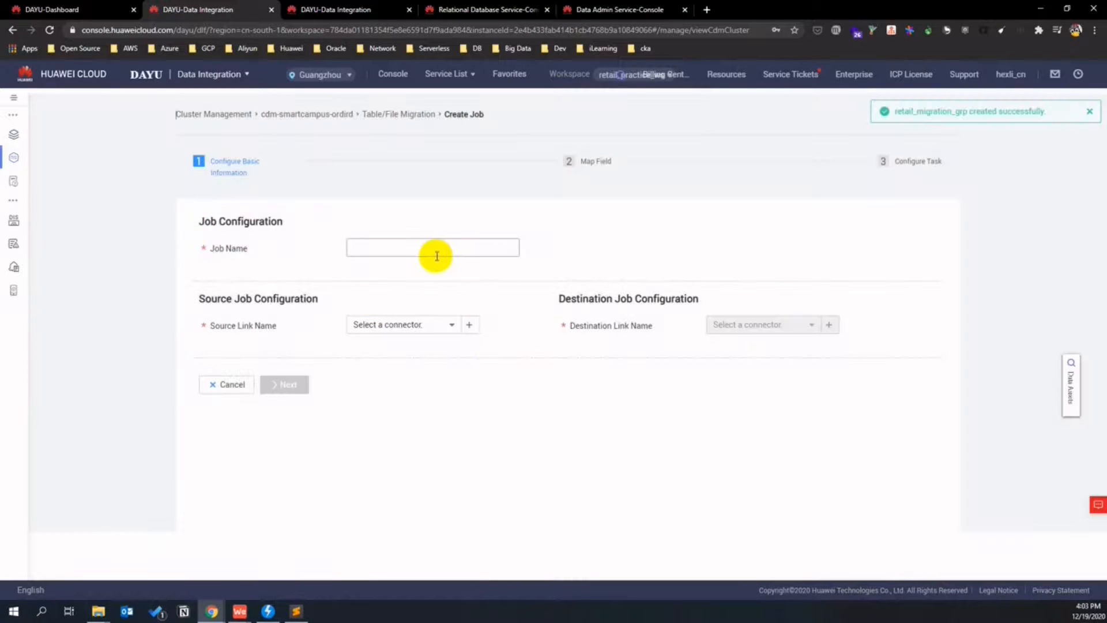
{"action": "left_click", "coordinate": [433, 251]}
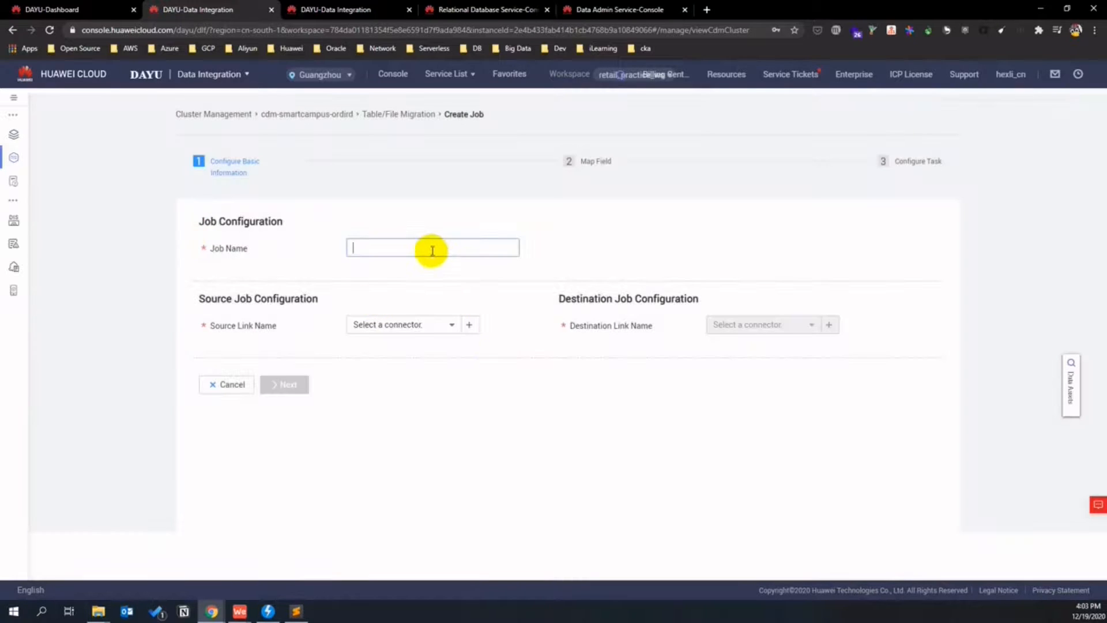
{"action": "type", "text": "t_trad"}
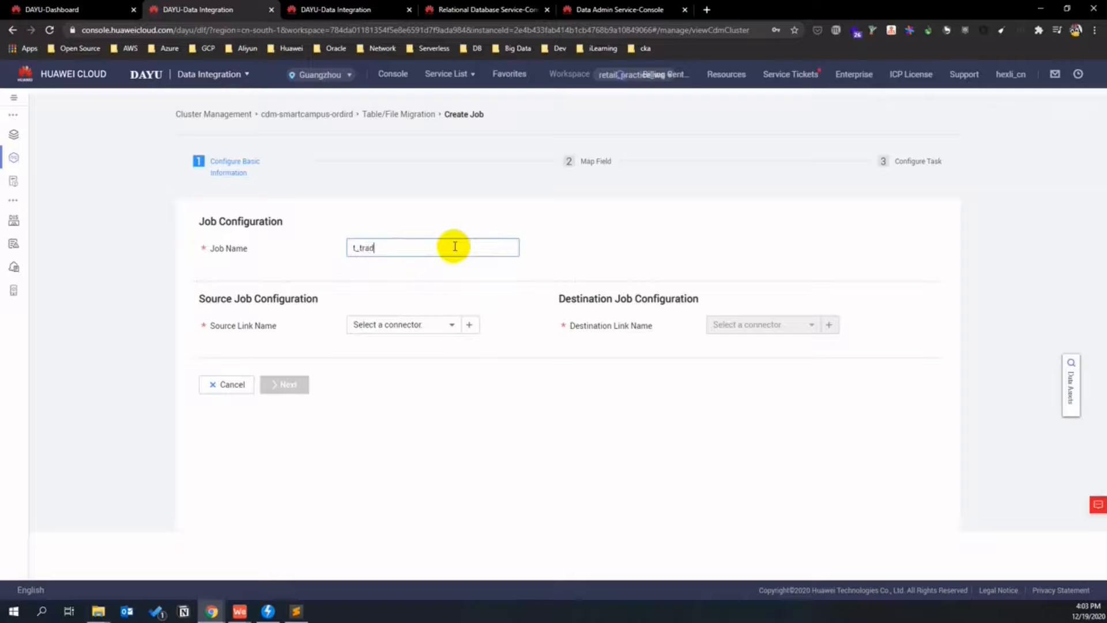
{"action": "type", "text": "e_order"}
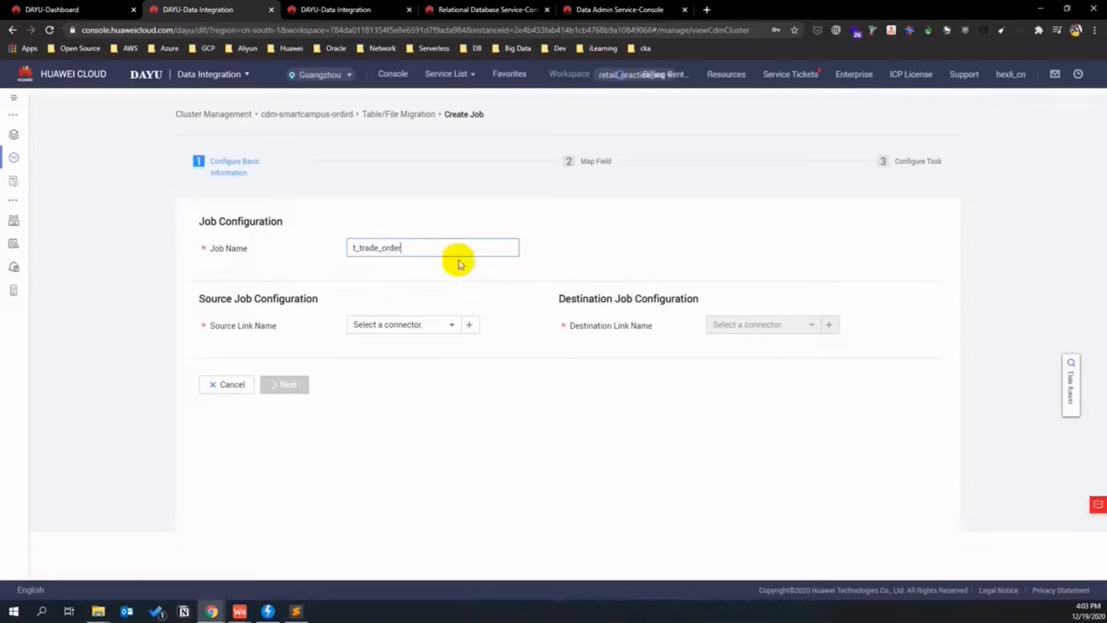
{"action": "left_click", "coordinate": [447, 324]}
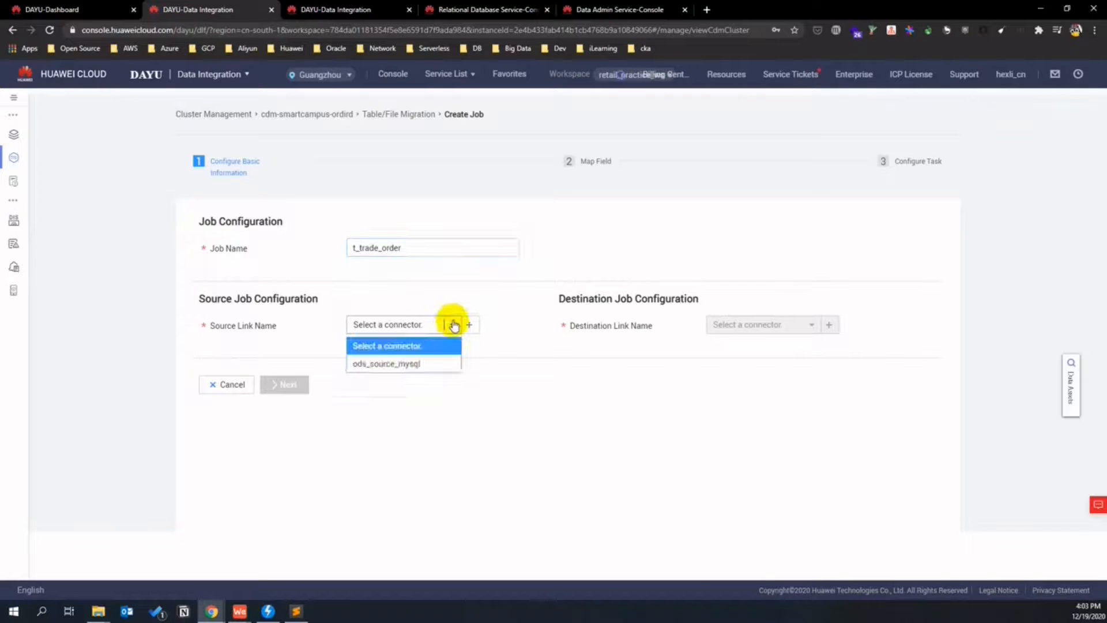
{"action": "left_click", "coordinate": [435, 362]}
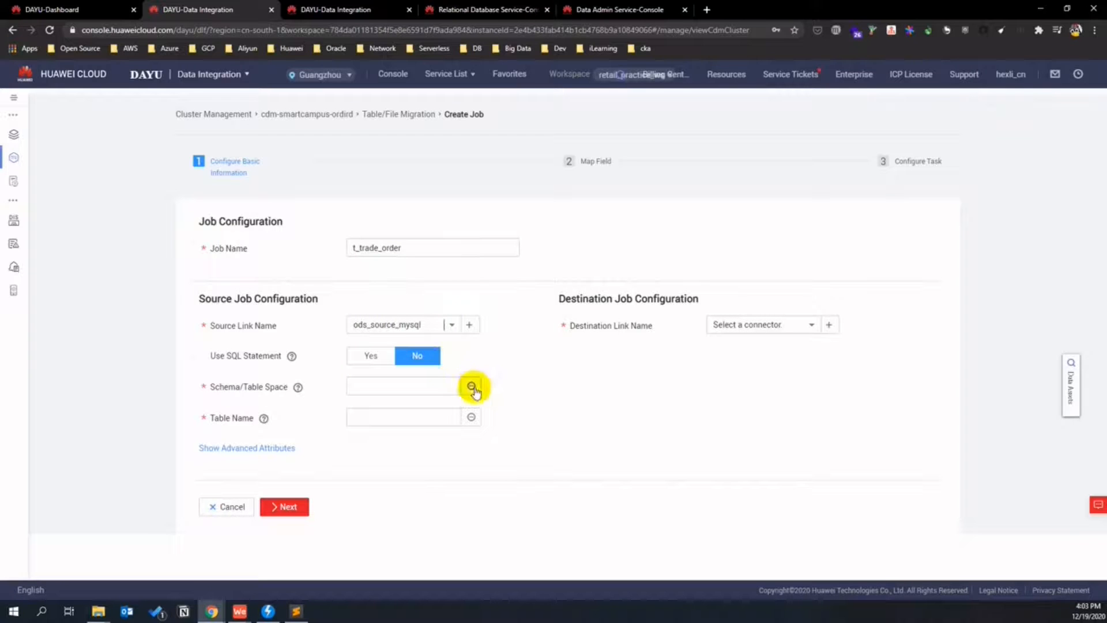
{"action": "left_click", "coordinate": [472, 387]}
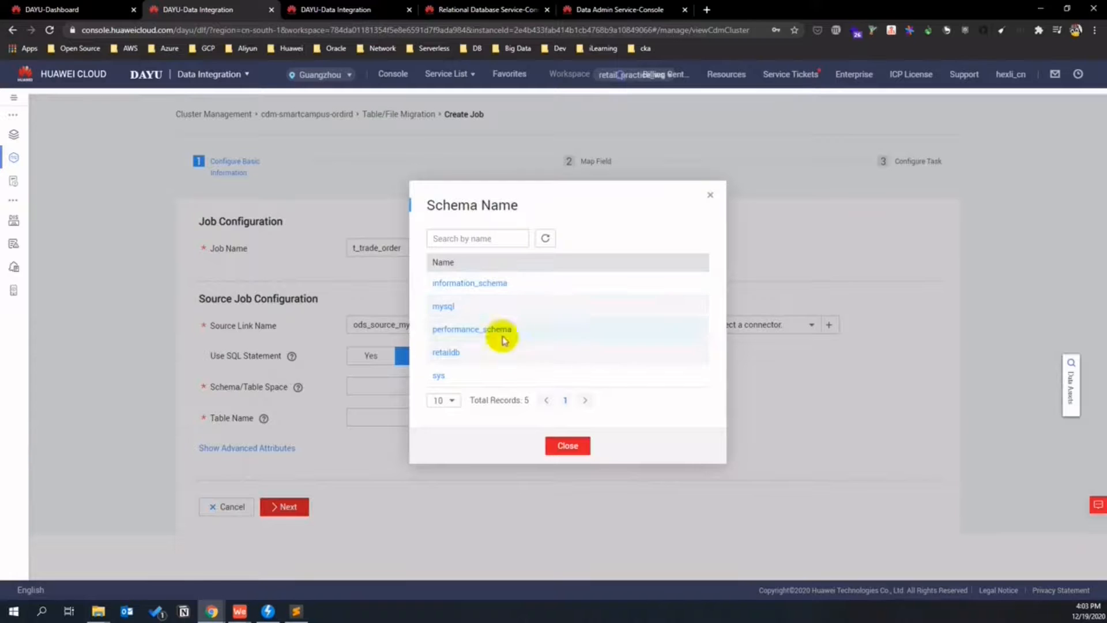
{"action": "left_click", "coordinate": [450, 353]}
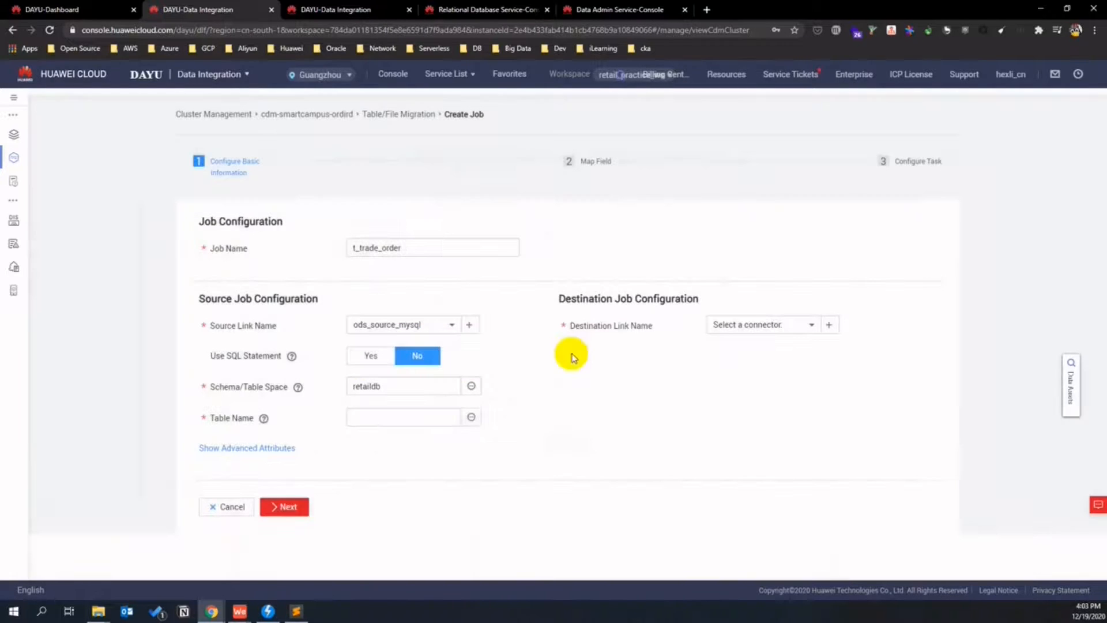
{"action": "left_click", "coordinate": [471, 417]}
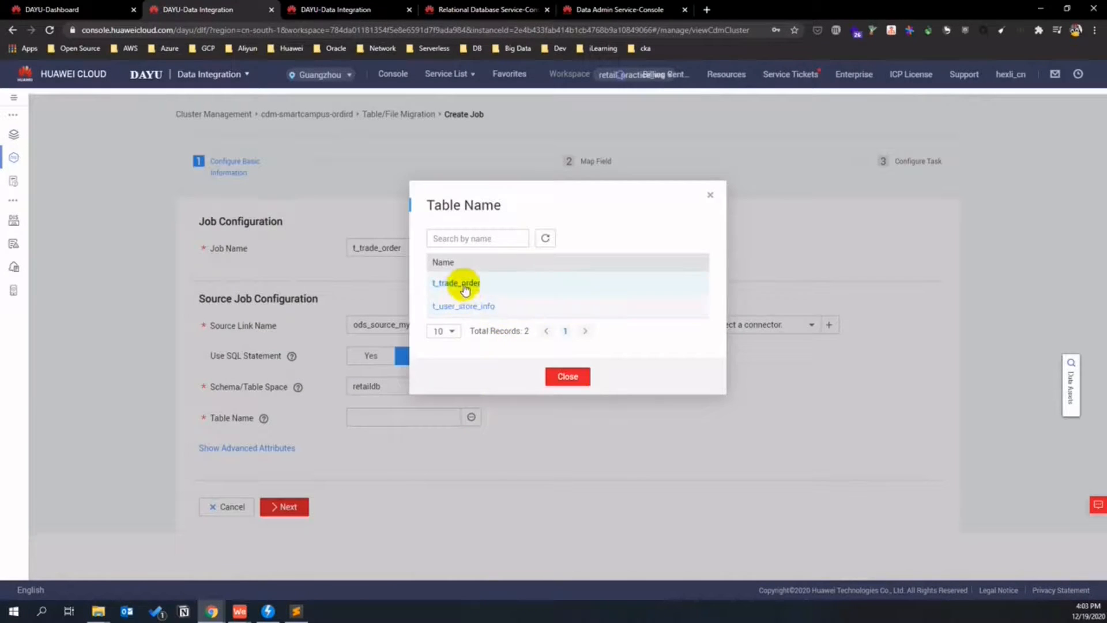
{"action": "left_click", "coordinate": [464, 286]}
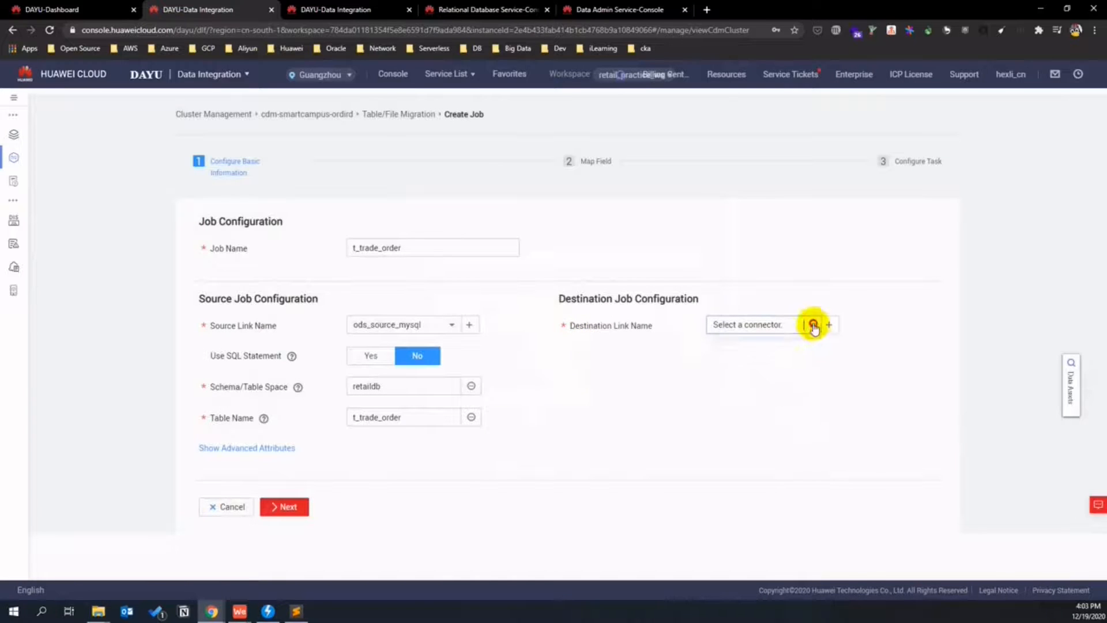
- Target dli_target, queue retail_dli_inst, database retaildb, table t_trade_order, clearing data before import
{"action": "left_click", "coordinate": [813, 326]}
{"action": "left_click", "coordinate": [752, 363]}
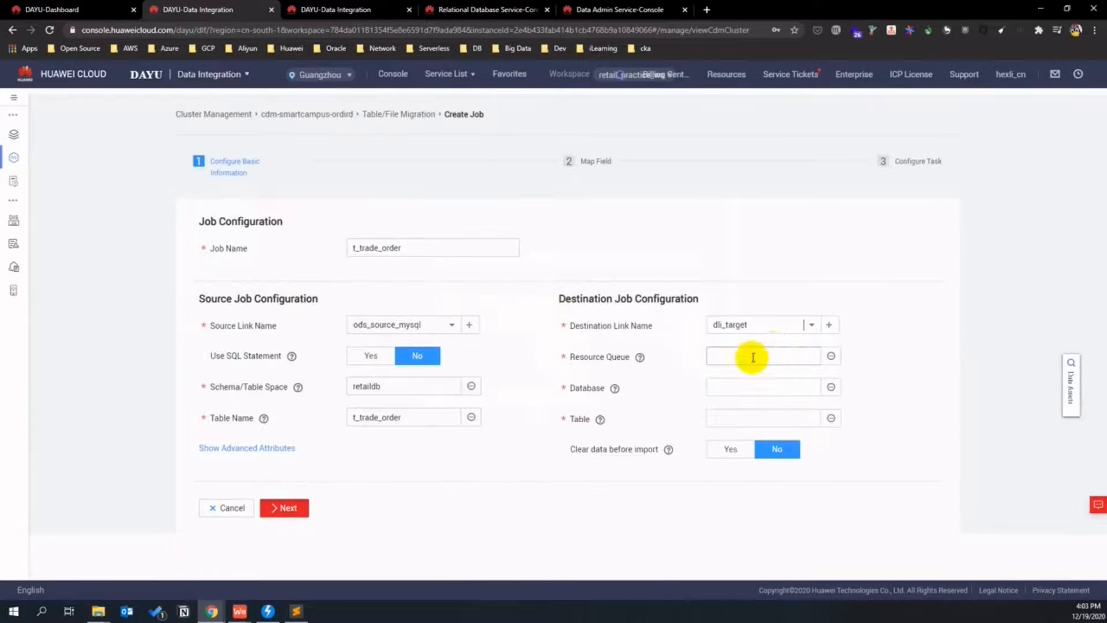
{"action": "left_click", "coordinate": [830, 355]}
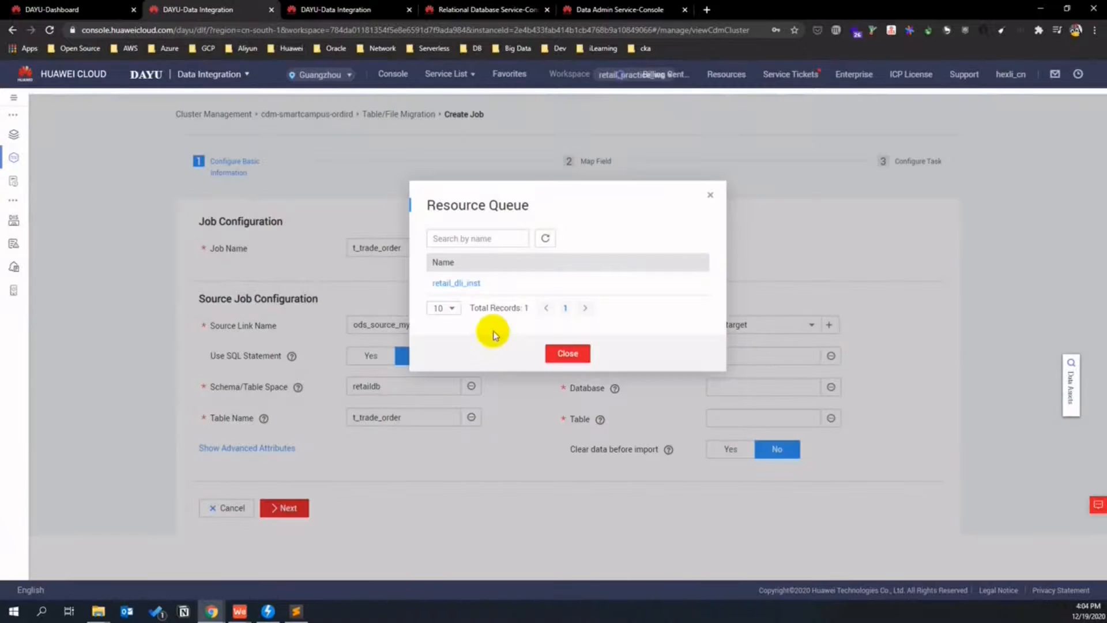
{"action": "left_click", "coordinate": [468, 285]}
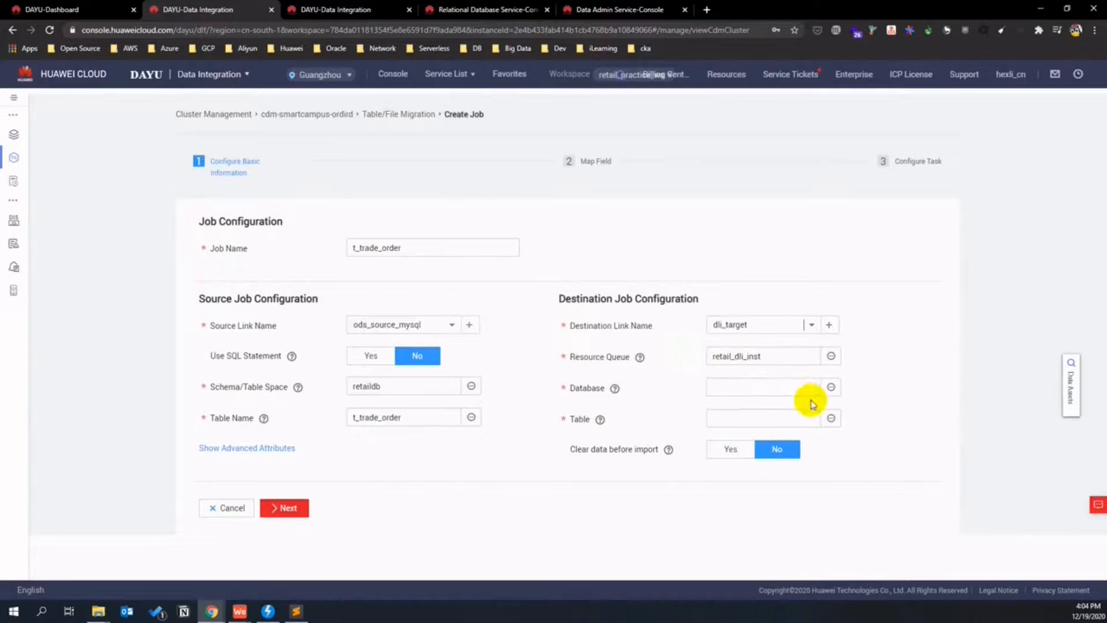
{"action": "left_click", "coordinate": [830, 386]}
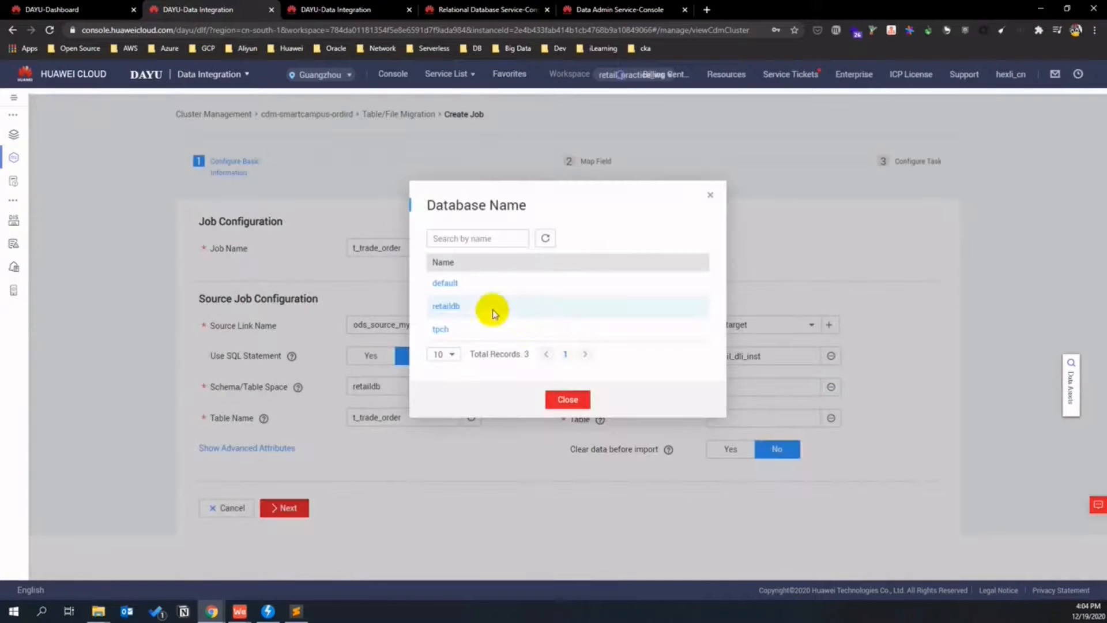
{"action": "left_click", "coordinate": [451, 302]}
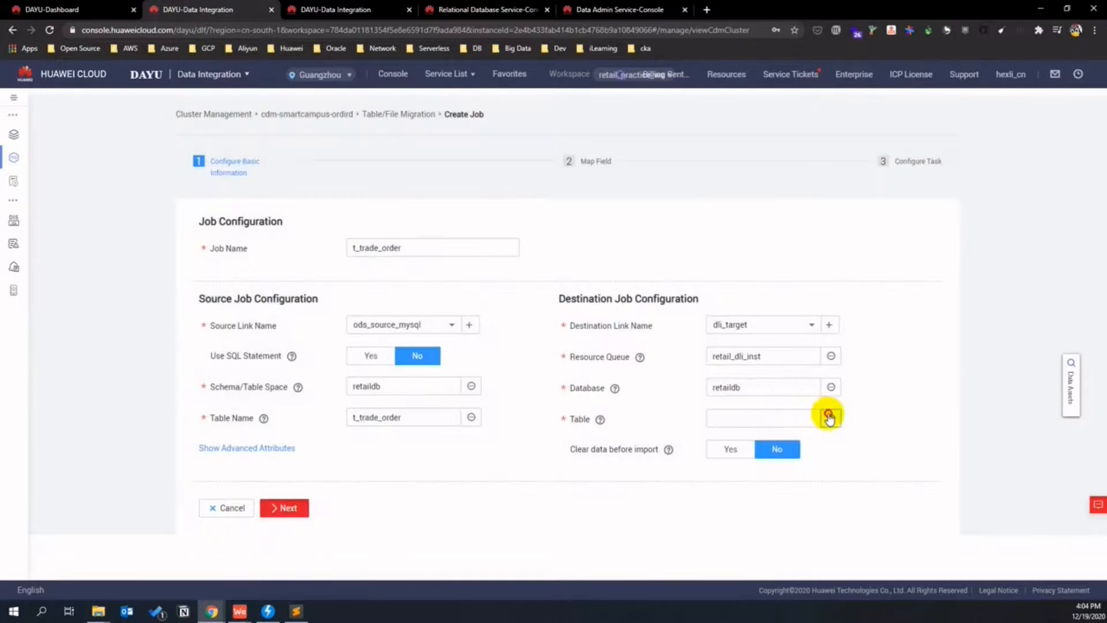
{"action": "left_click", "coordinate": [831, 417]}
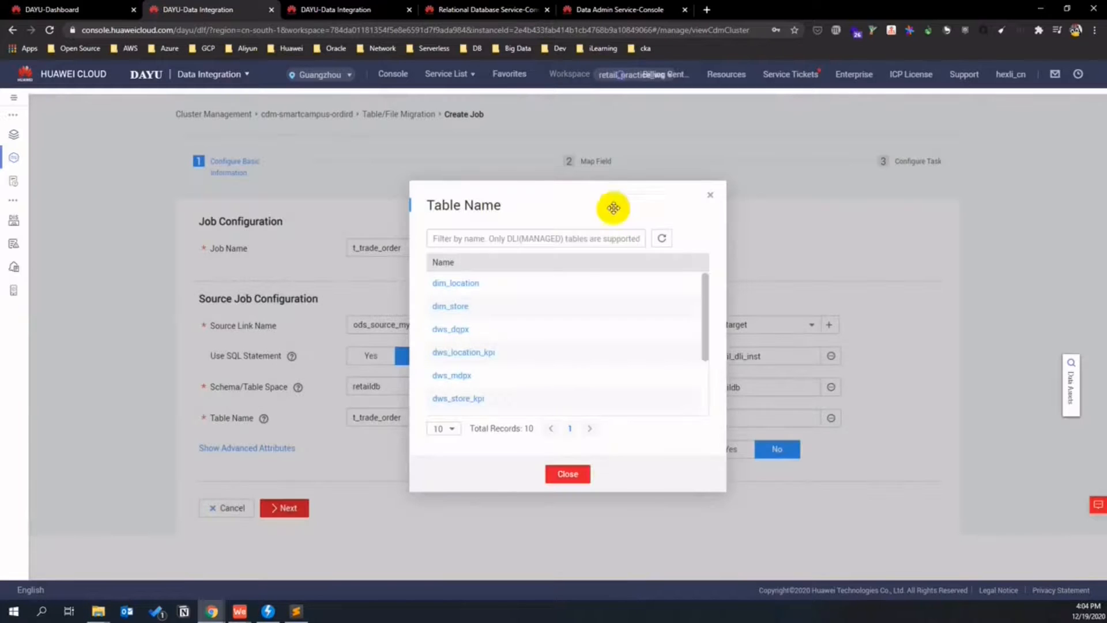
{"action": "scroll", "coordinate": [555, 331], "scroll_direction": "down", "scroll_amount": 3}
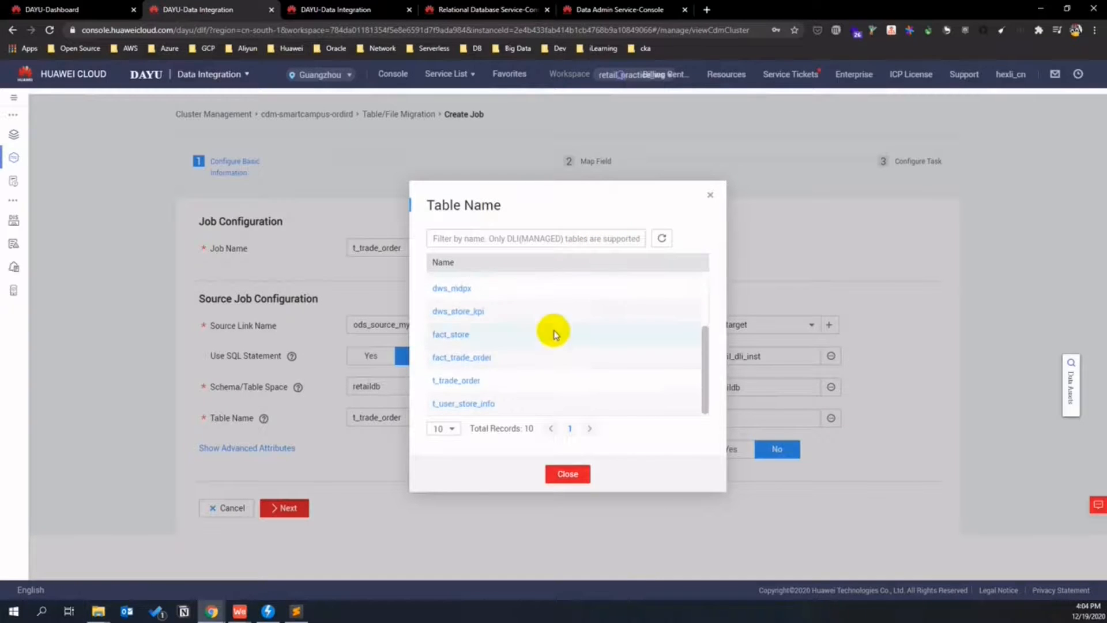
{"action": "left_click", "coordinate": [473, 381]}
{"action": "left_click", "coordinate": [730, 449]}
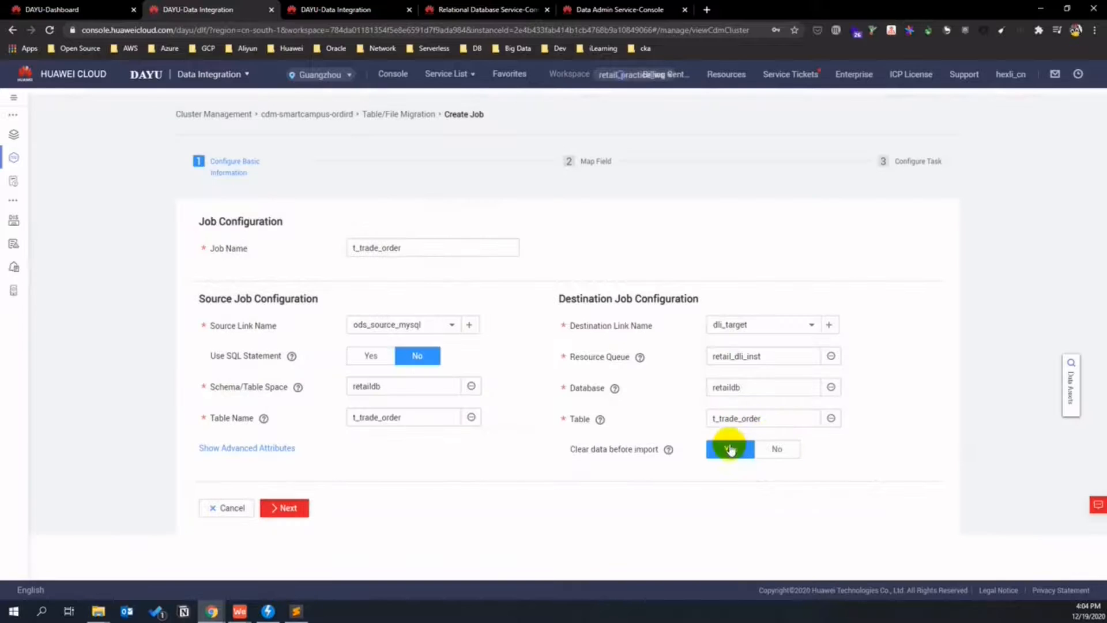
{"action": "left_click", "coordinate": [283, 507]}
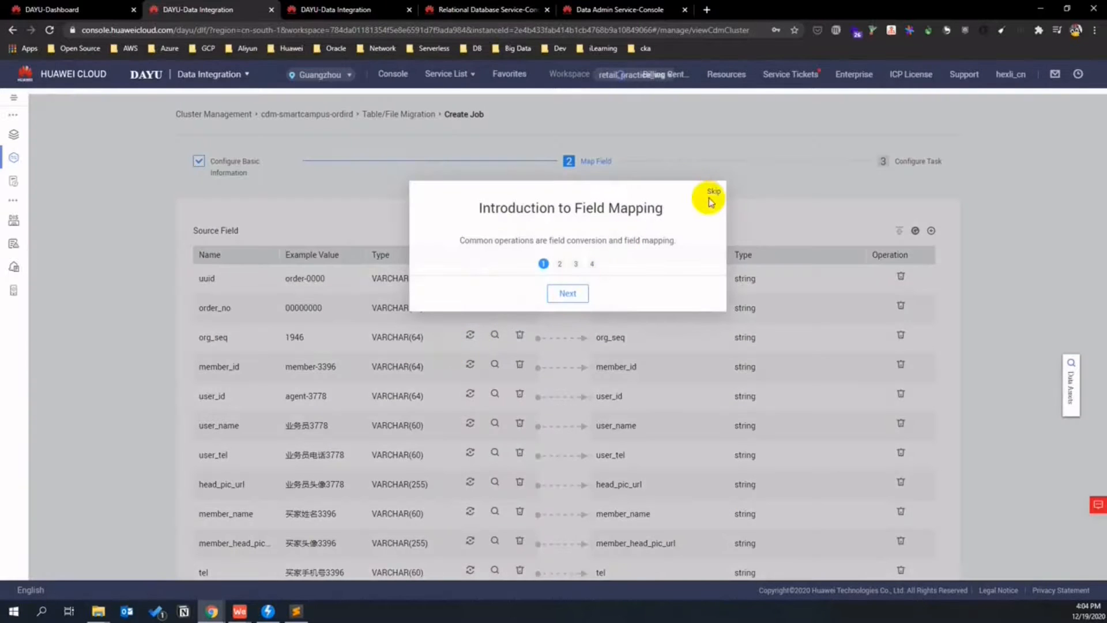
- Accept the default field mapping for the t_trade_order job
{"action": "left_click", "coordinate": [712, 191]}
{"action": "scroll", "coordinate": [123, 308], "scroll_direction": "down", "scroll_amount": 10}
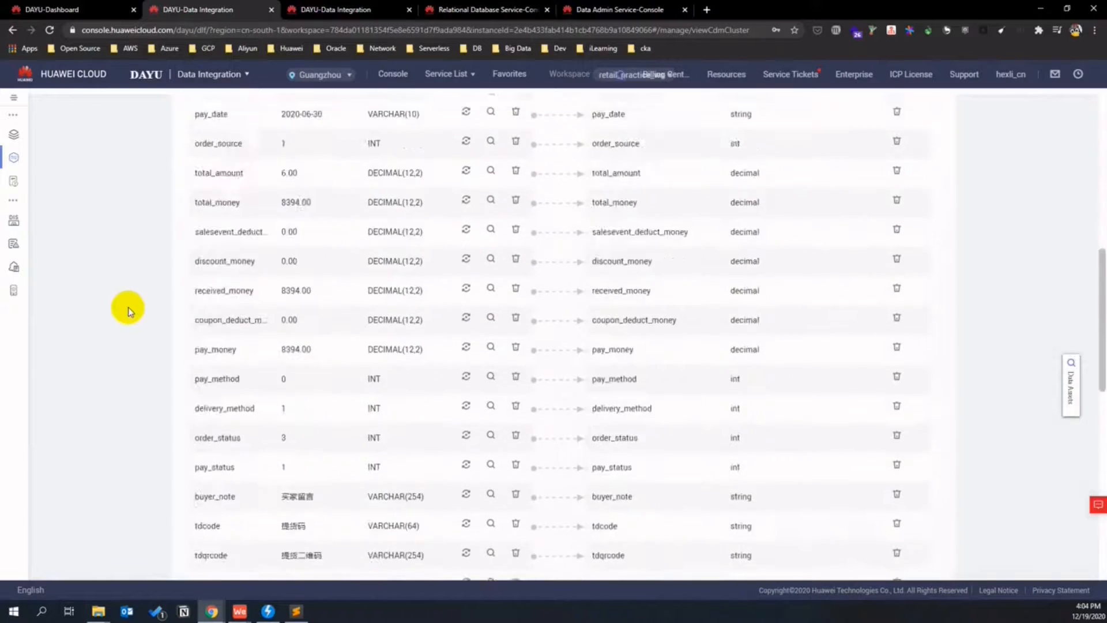
{"action": "scroll", "coordinate": [131, 305], "scroll_direction": "down", "scroll_amount": 6}
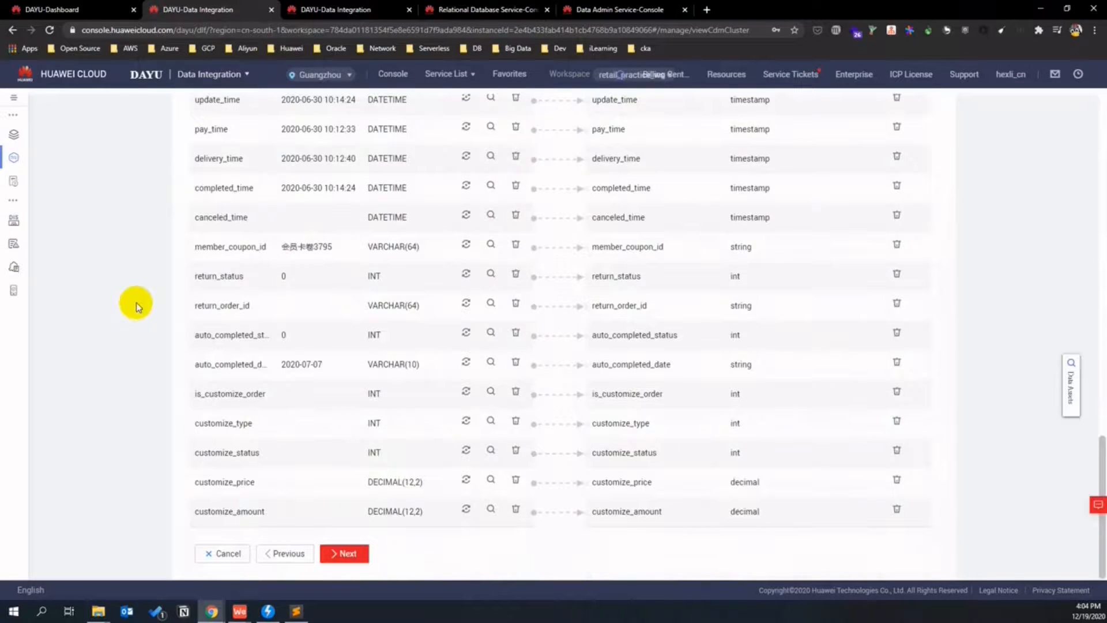
{"action": "left_click", "coordinate": [345, 553]}
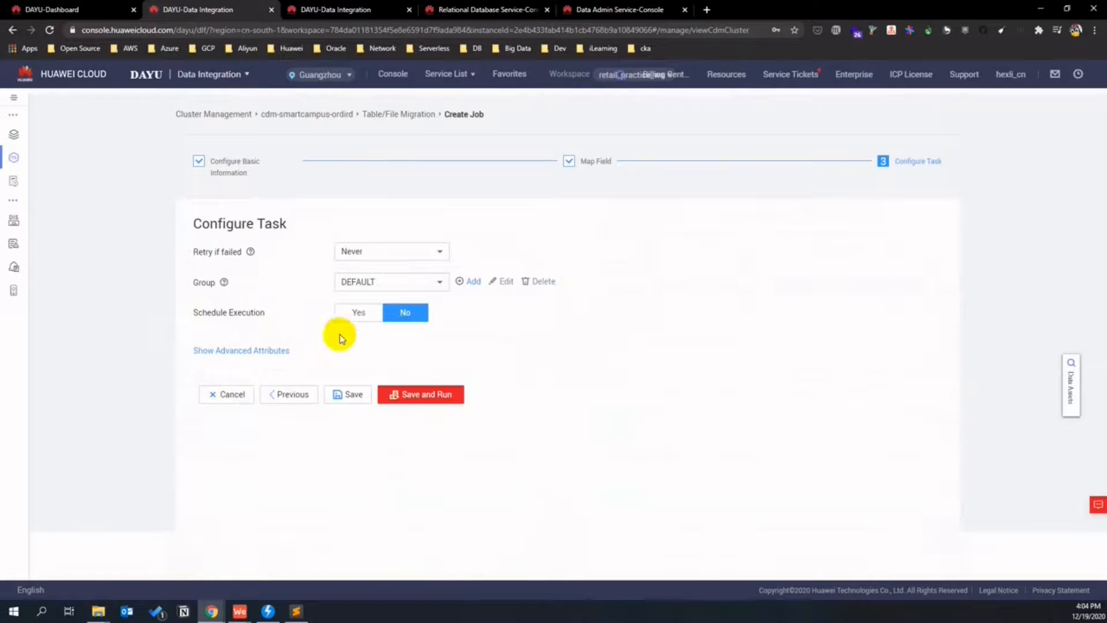
- Set retries to Never, group retail_migration_grp, no schedule, then save and run the job
{"action": "left_click", "coordinate": [440, 252]}
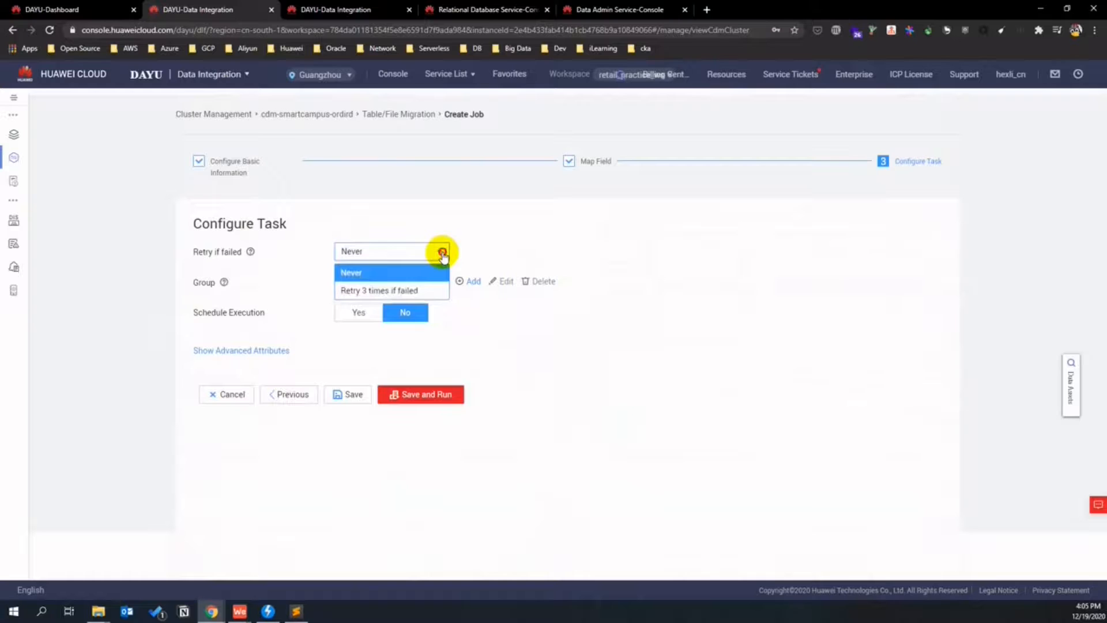
{"action": "left_click", "coordinate": [442, 254]}
{"action": "left_click", "coordinate": [420, 282]}
{"action": "left_click", "coordinate": [420, 320]}
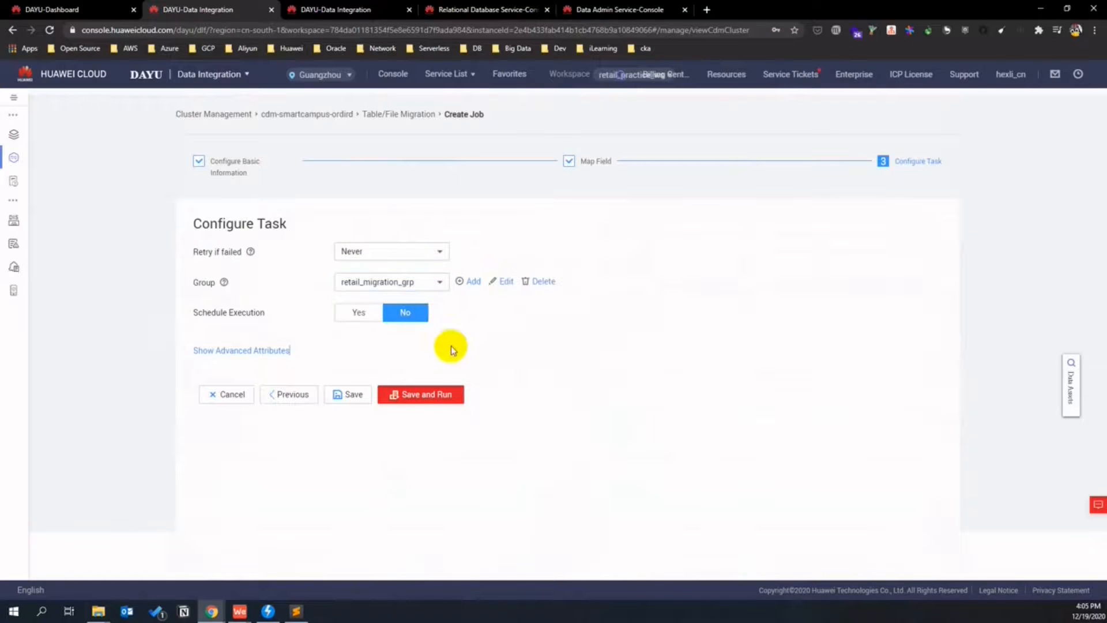
{"action": "left_click", "coordinate": [360, 314]}
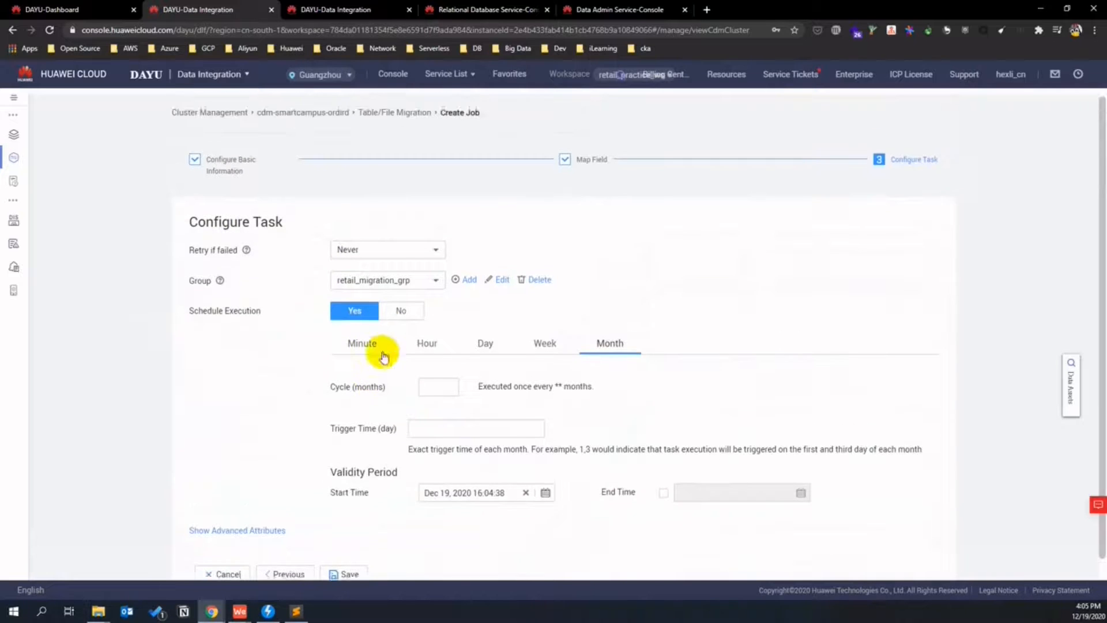
{"action": "left_click", "coordinate": [399, 318]}
{"action": "left_click", "coordinate": [282, 351]}
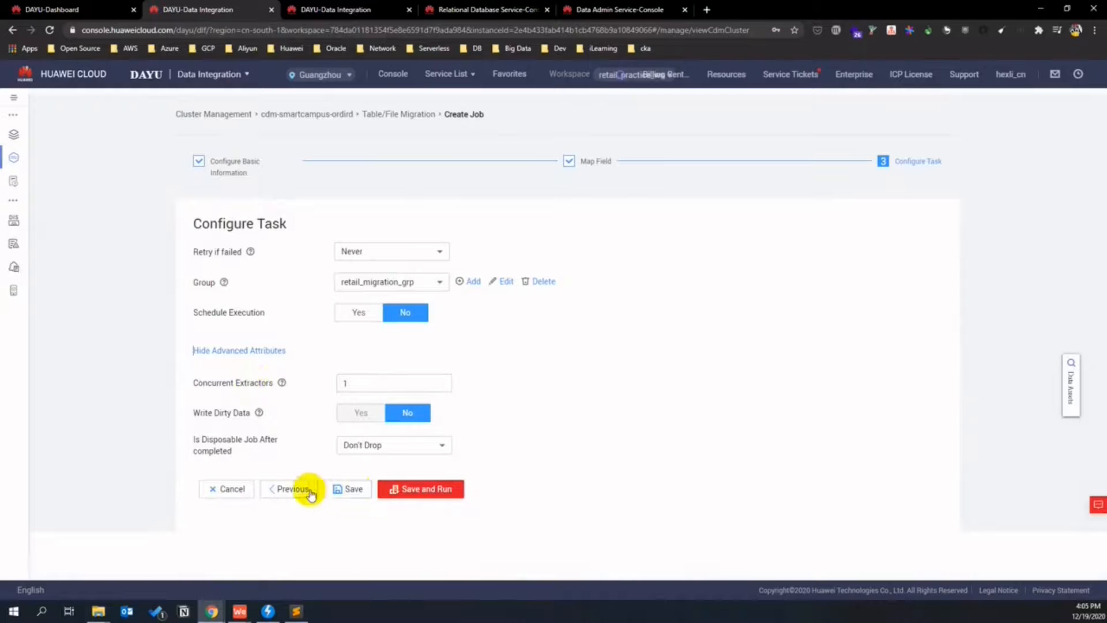
{"action": "left_click", "coordinate": [410, 490]}
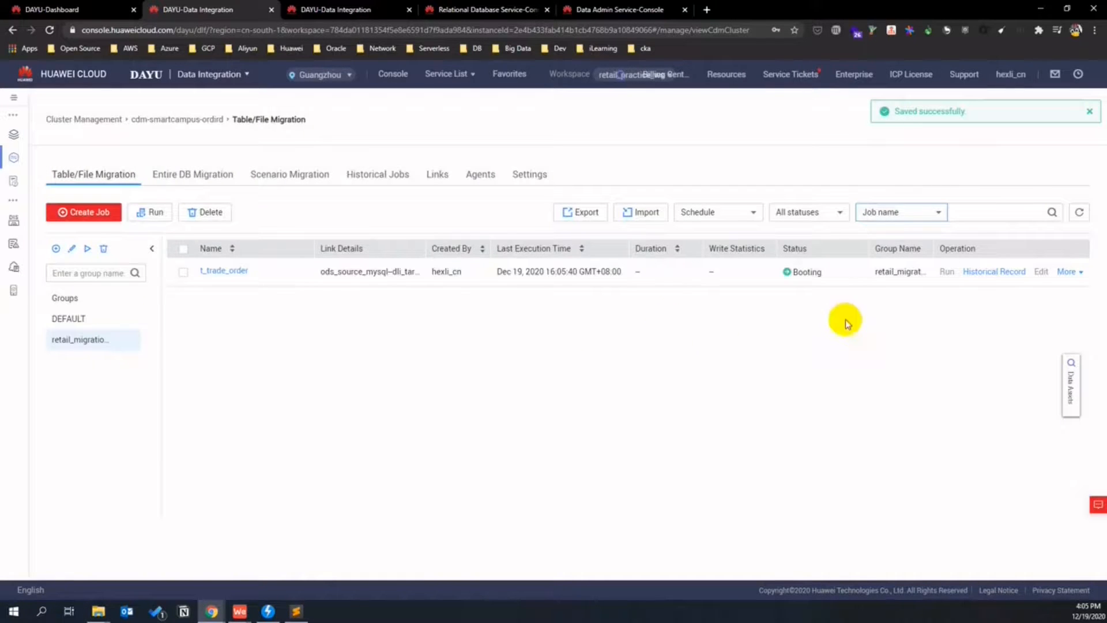
- Refresh the job list repeatedly to track the t_trade_order job's status
{"action": "left_click", "coordinate": [1079, 212]}
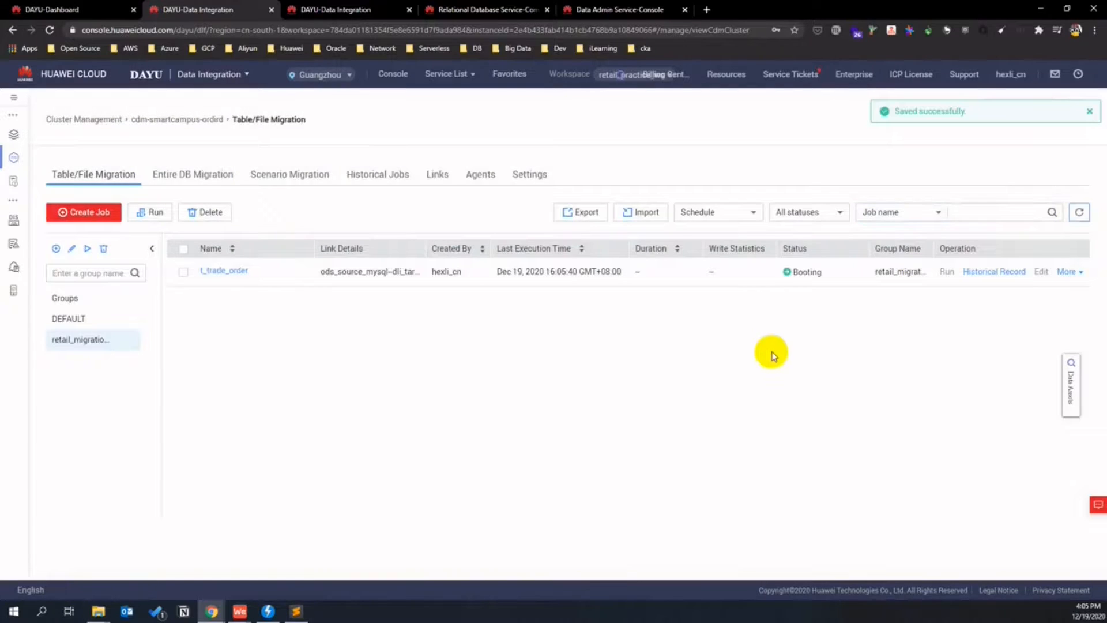
{"action": "left_click", "coordinate": [1077, 213]}
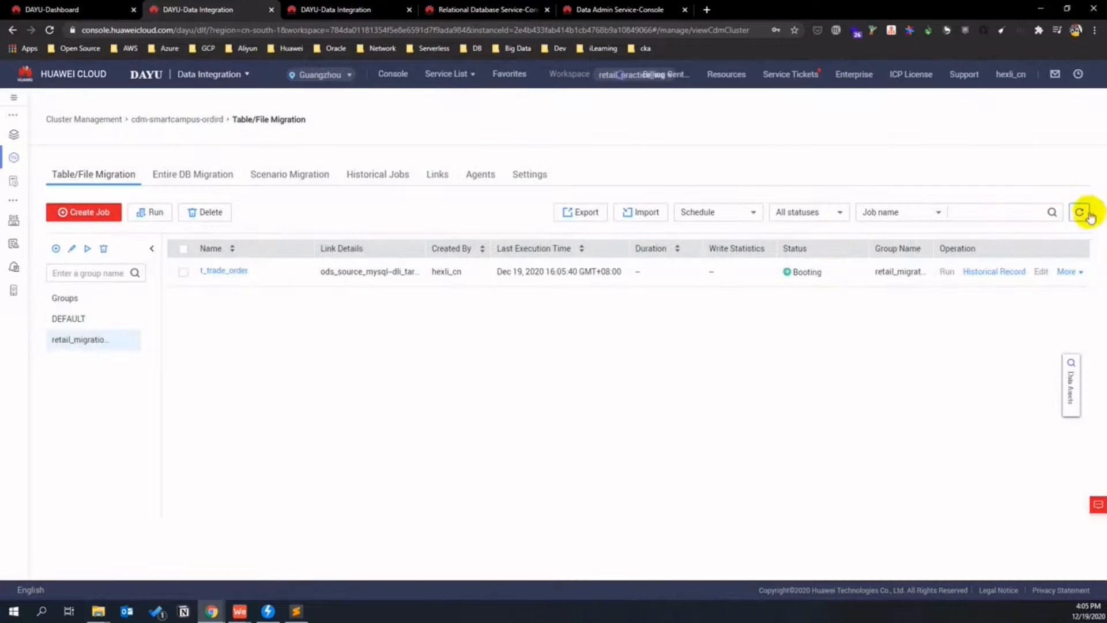
{"action": "left_click", "coordinate": [1078, 214]}
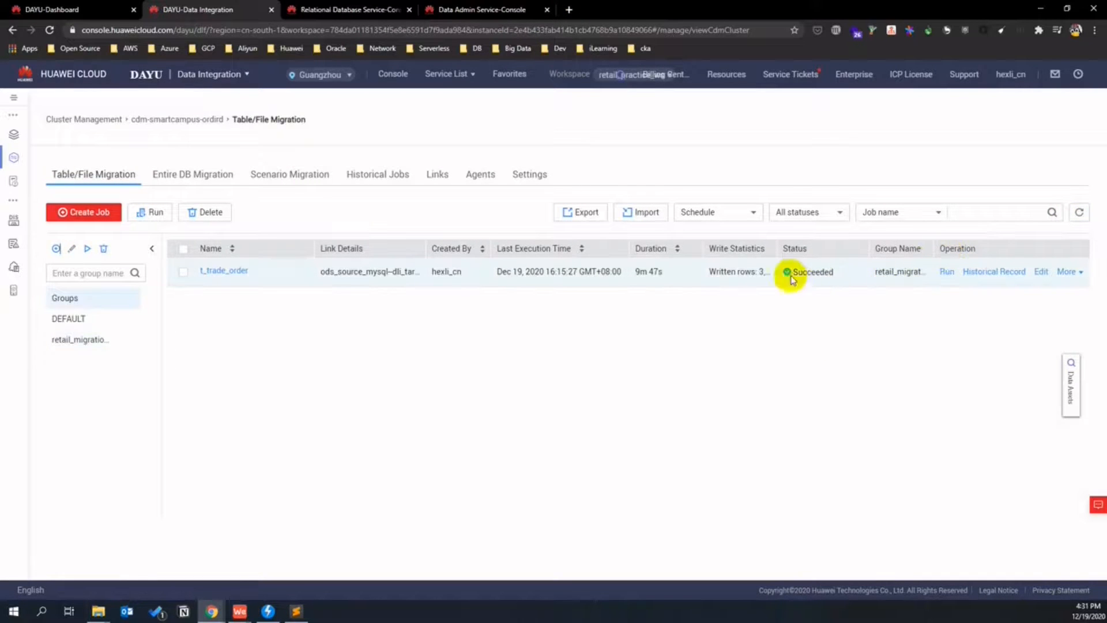
- Go from the RDS console through the Service List to the Data Lake Insight SQL Editor
{"action": "left_click", "coordinate": [346, 9]}
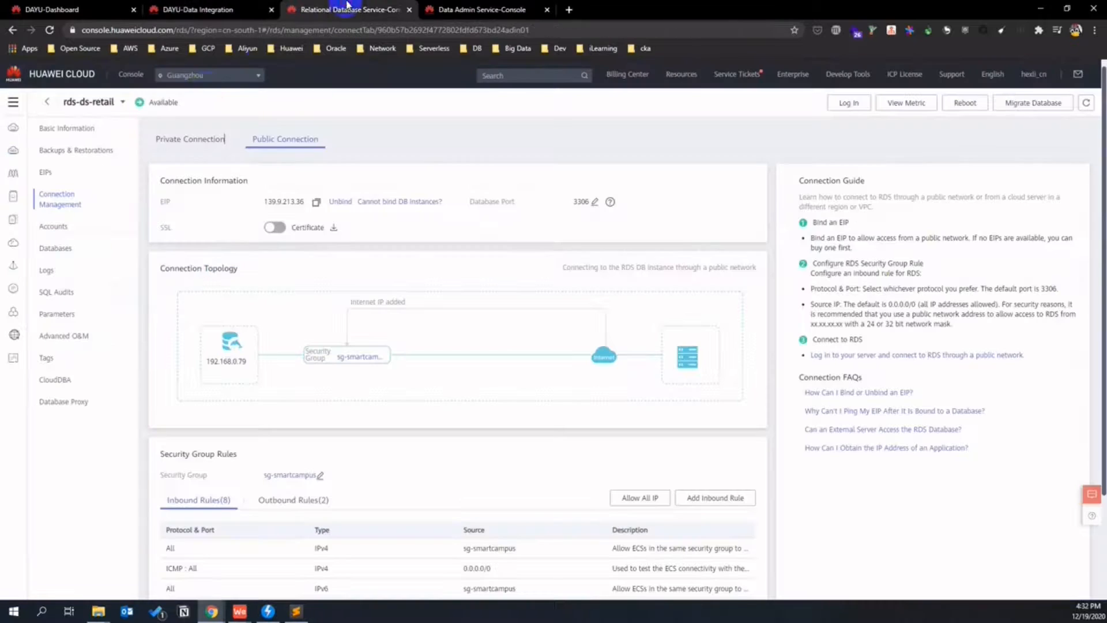
{"action": "left_click", "coordinate": [13, 102]}
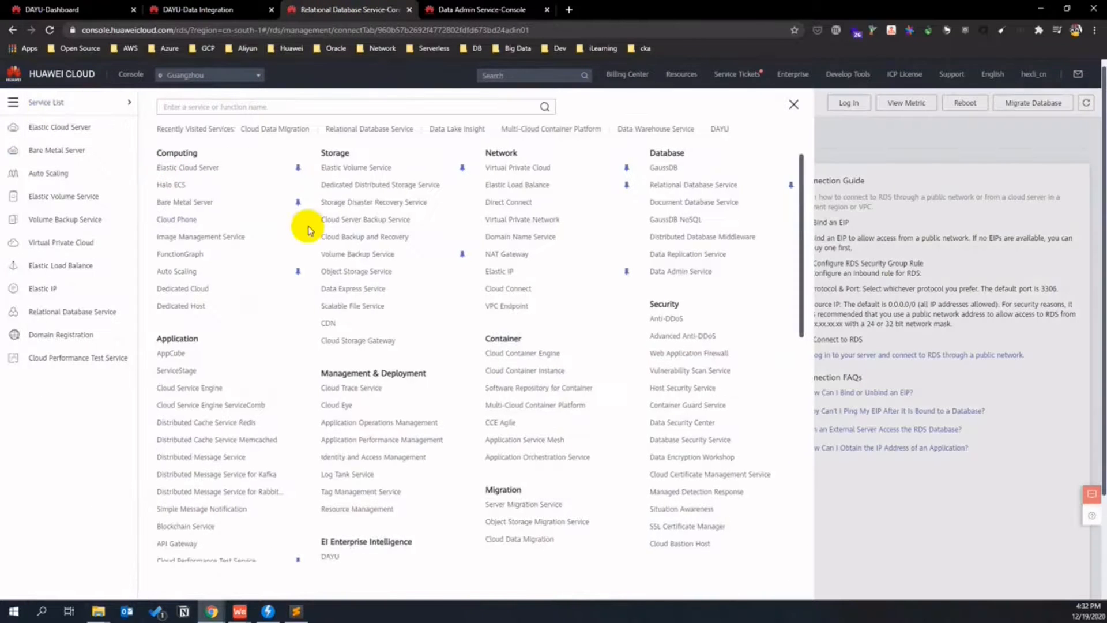
{"action": "scroll", "coordinate": [403, 316], "scroll_direction": "down", "scroll_amount": 3}
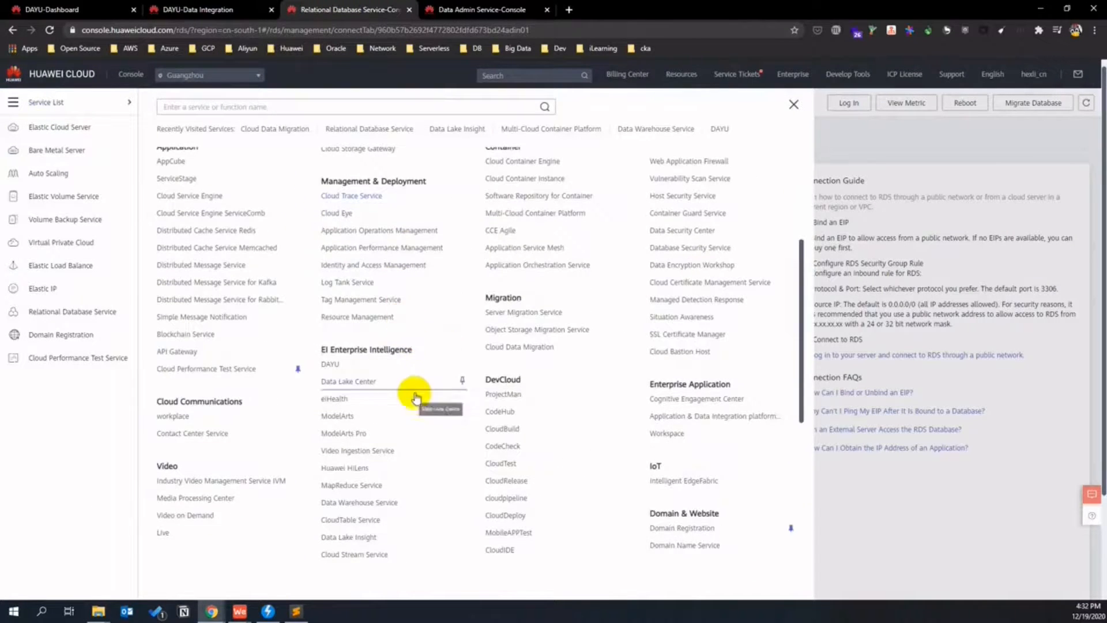
{"action": "scroll", "coordinate": [436, 448], "scroll_direction": "down", "scroll_amount": 1}
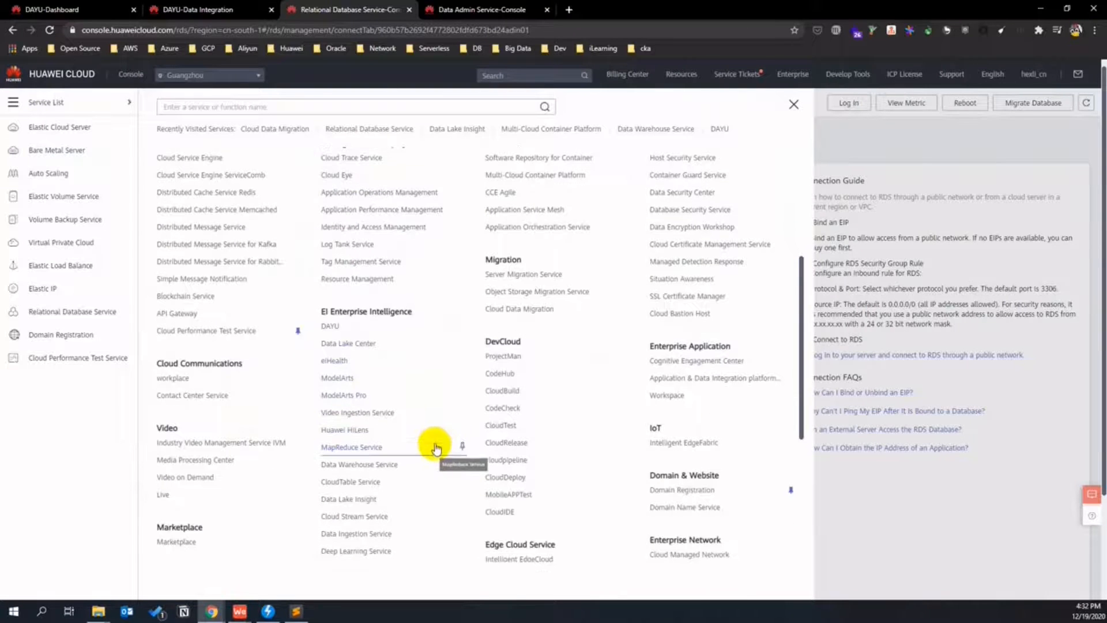
{"action": "scroll", "coordinate": [433, 450], "scroll_direction": "down", "scroll_amount": 1}
{"action": "left_click", "coordinate": [376, 461]}
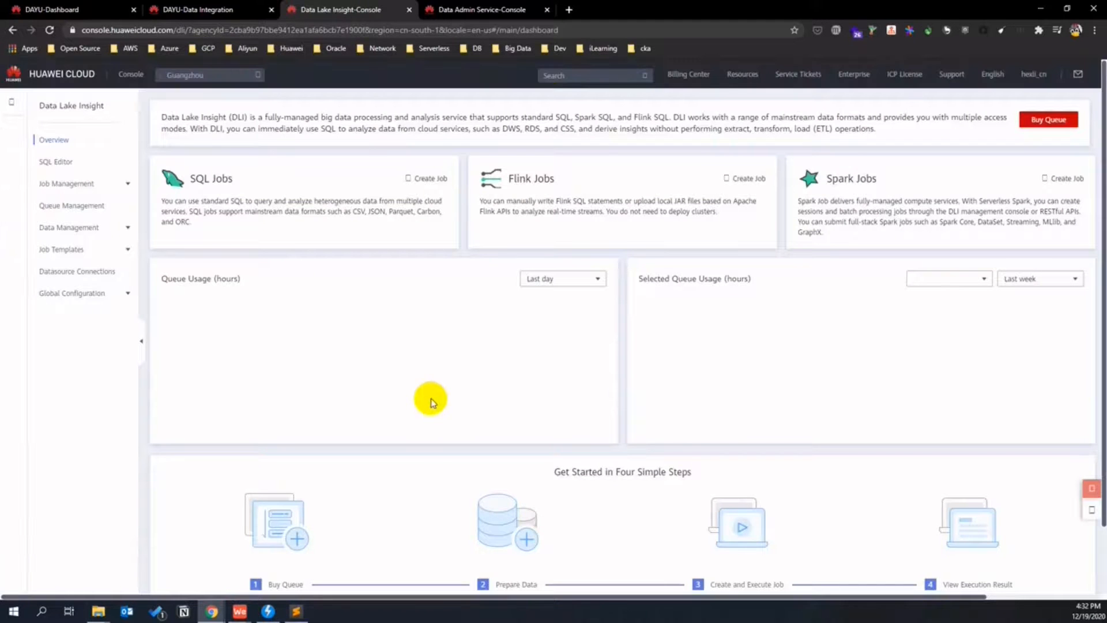
{"action": "left_click", "coordinate": [56, 164]}
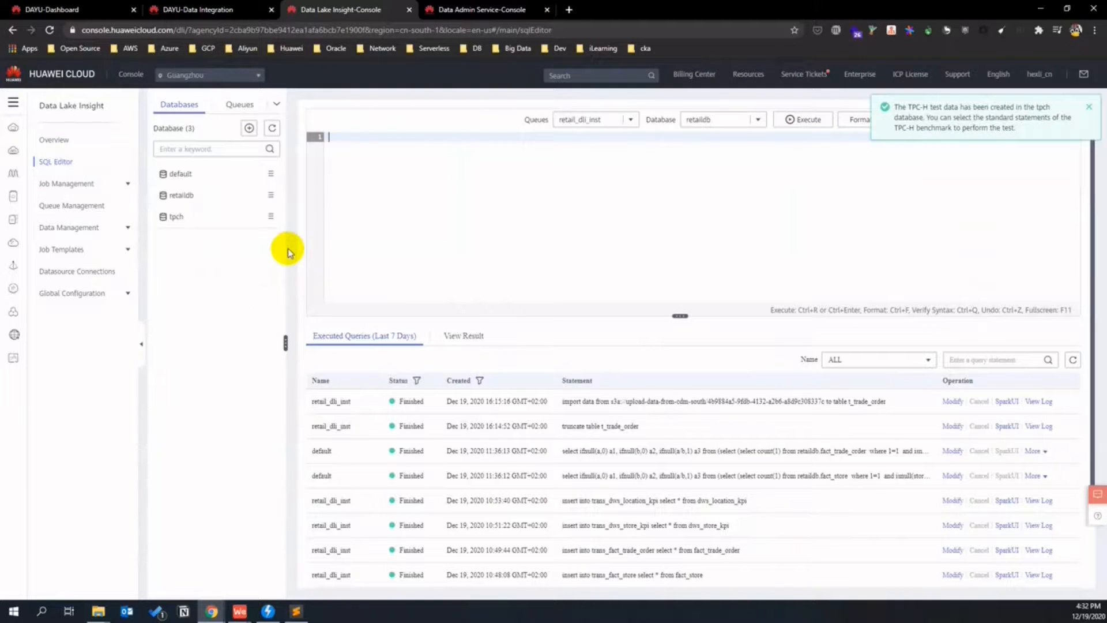
- Browse retaildb's managed tables and set the editor to database retaildb on the default queue
{"action": "left_click", "coordinate": [181, 195]}
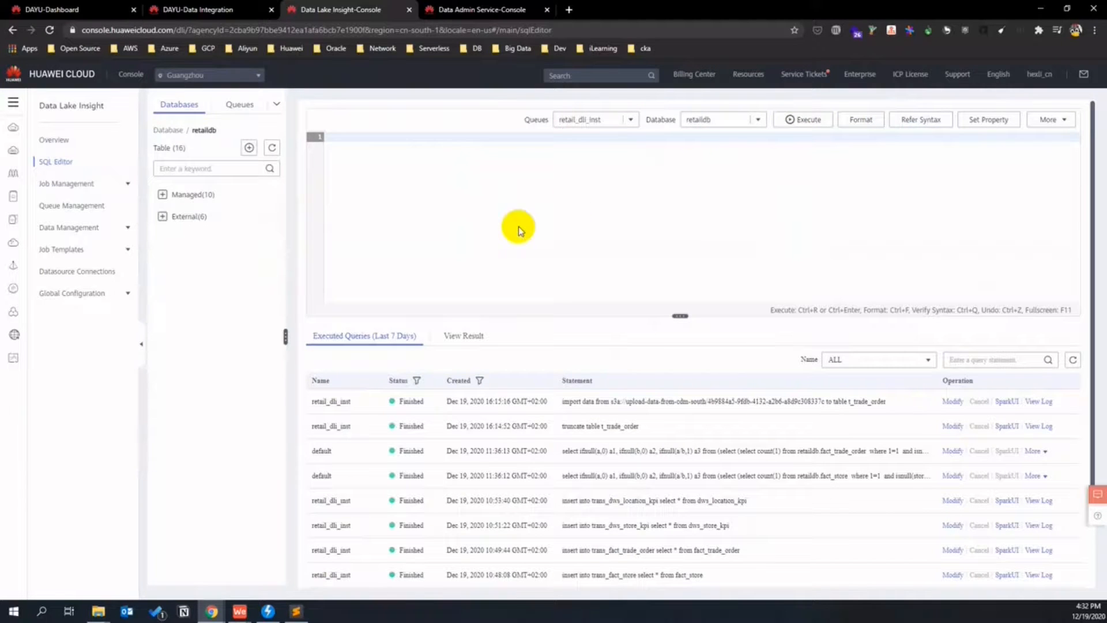
{"action": "left_click", "coordinate": [162, 194]}
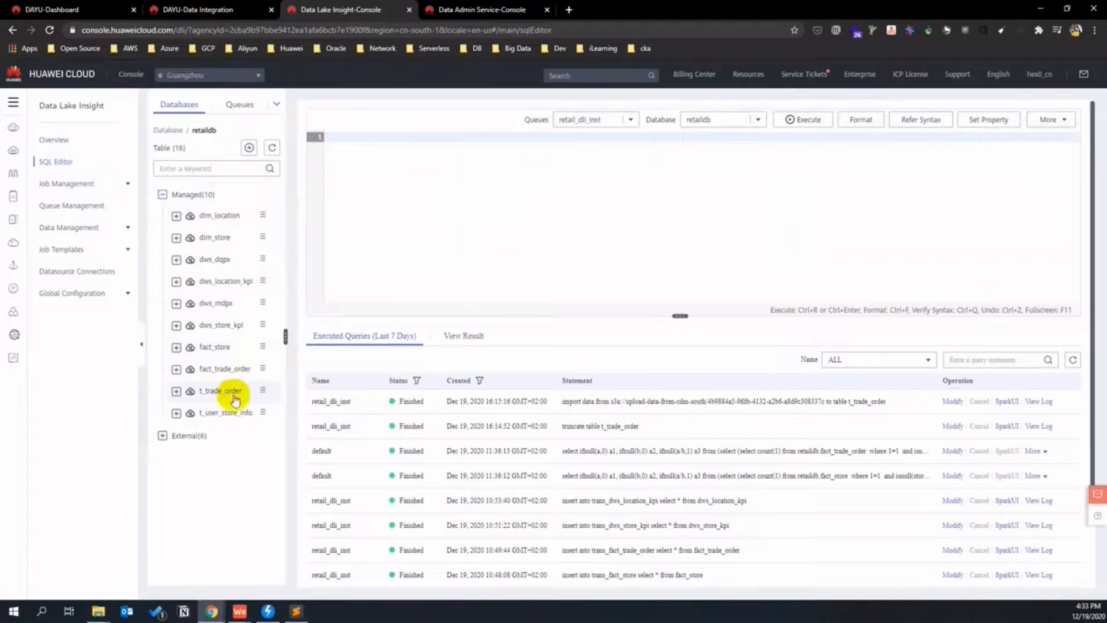
{"action": "left_click", "coordinate": [631, 121]}
{"action": "left_click", "coordinate": [756, 122]}
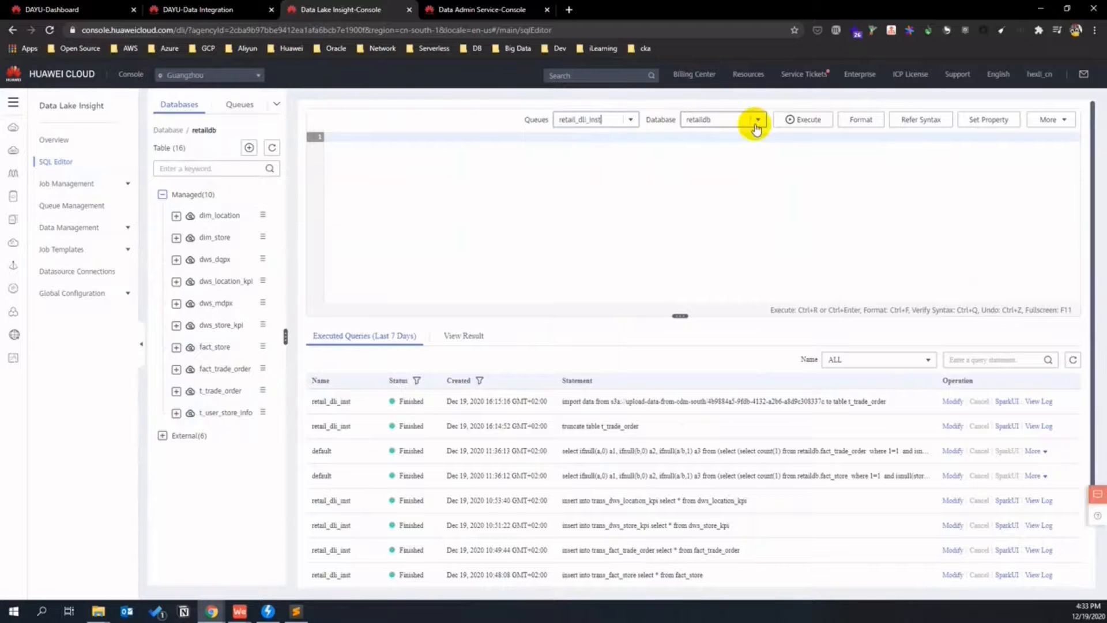
{"action": "left_click", "coordinate": [755, 123]}
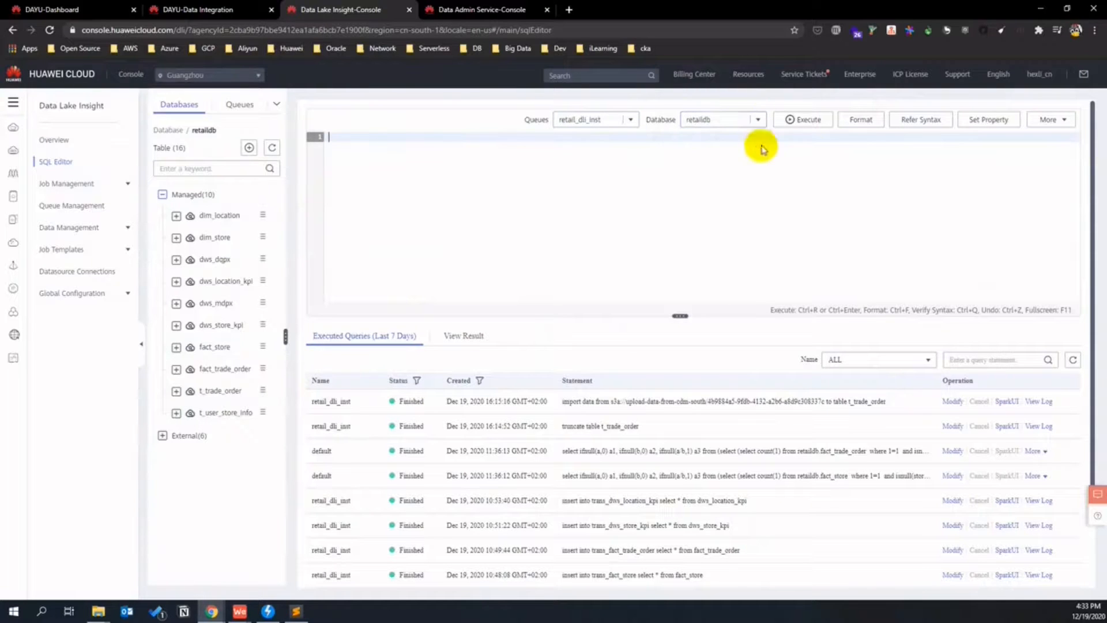
{"action": "left_click", "coordinate": [630, 121]}
{"action": "left_click", "coordinate": [593, 154]}
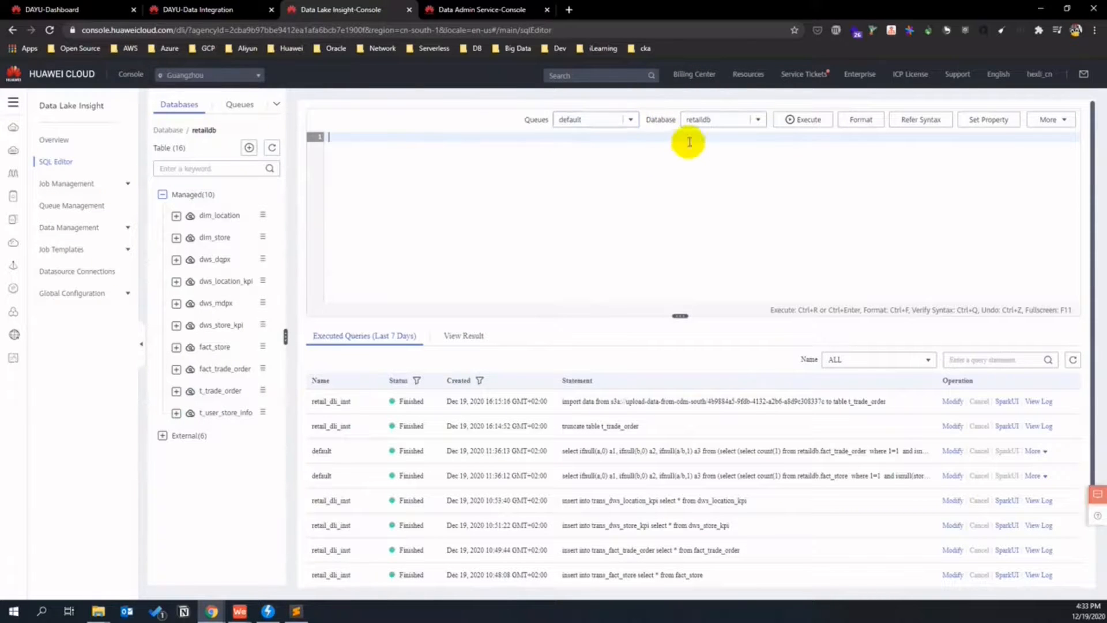
- Write 'select * from t_trade_order;', remove the stray retaildb text, and execute it
{"action": "left_click", "coordinate": [533, 294]}
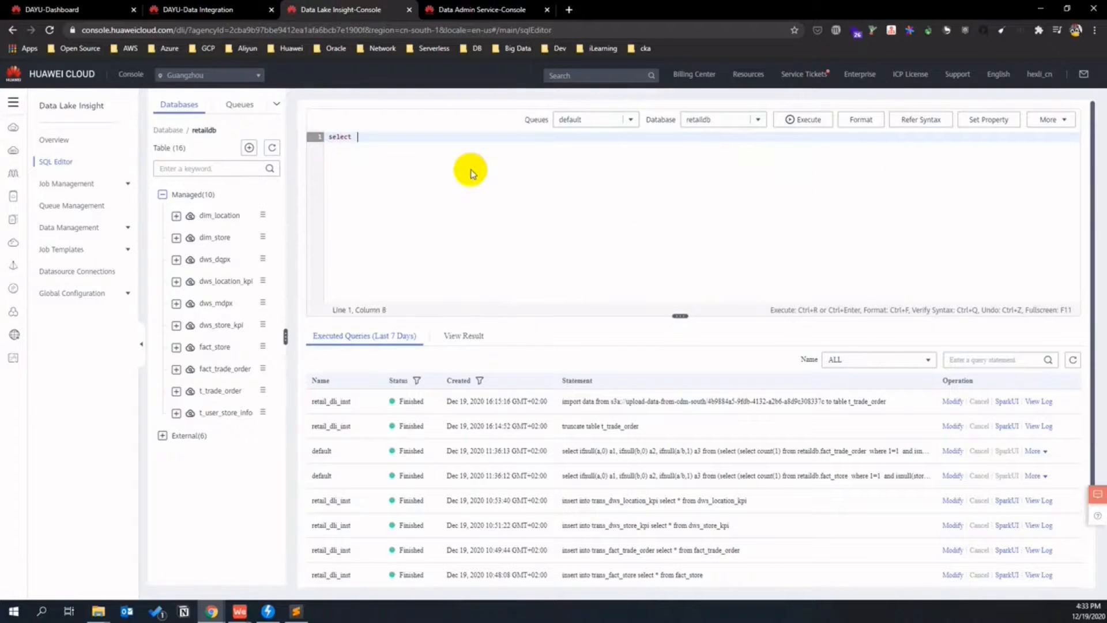
{"action": "type", "text": "select * from t"}
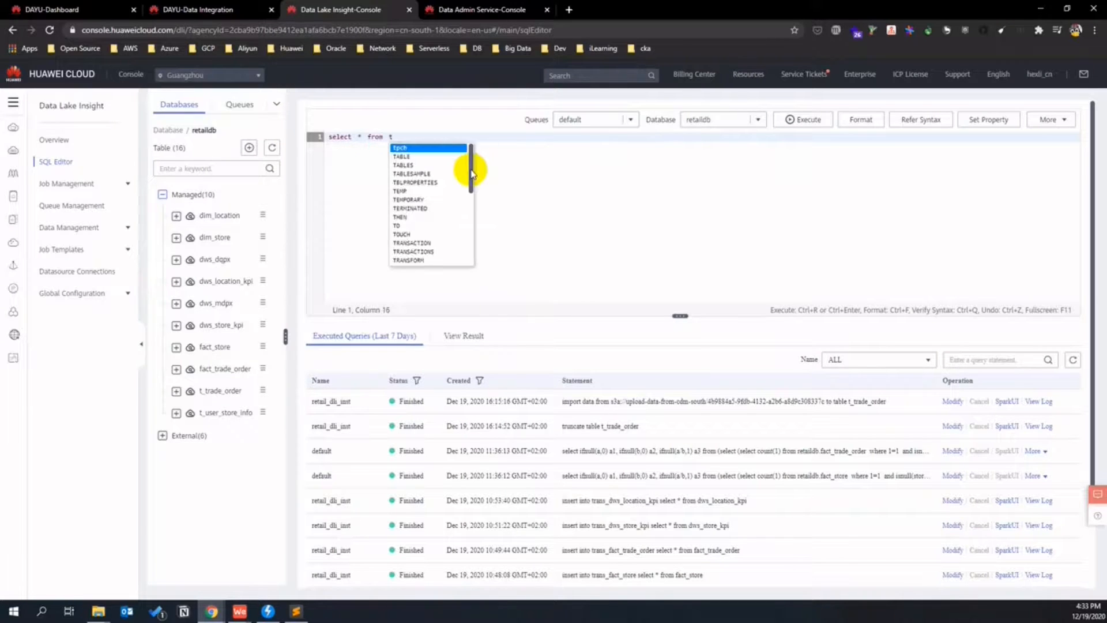
{"action": "type", "text": "_trade"}
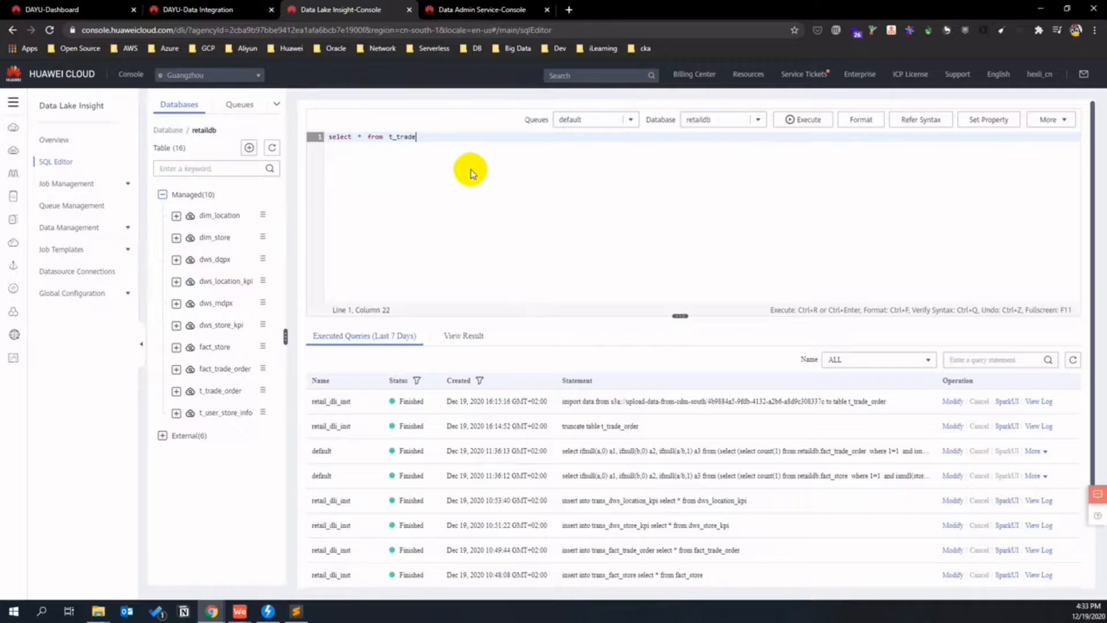
{"action": "type", "text": "_order;"}
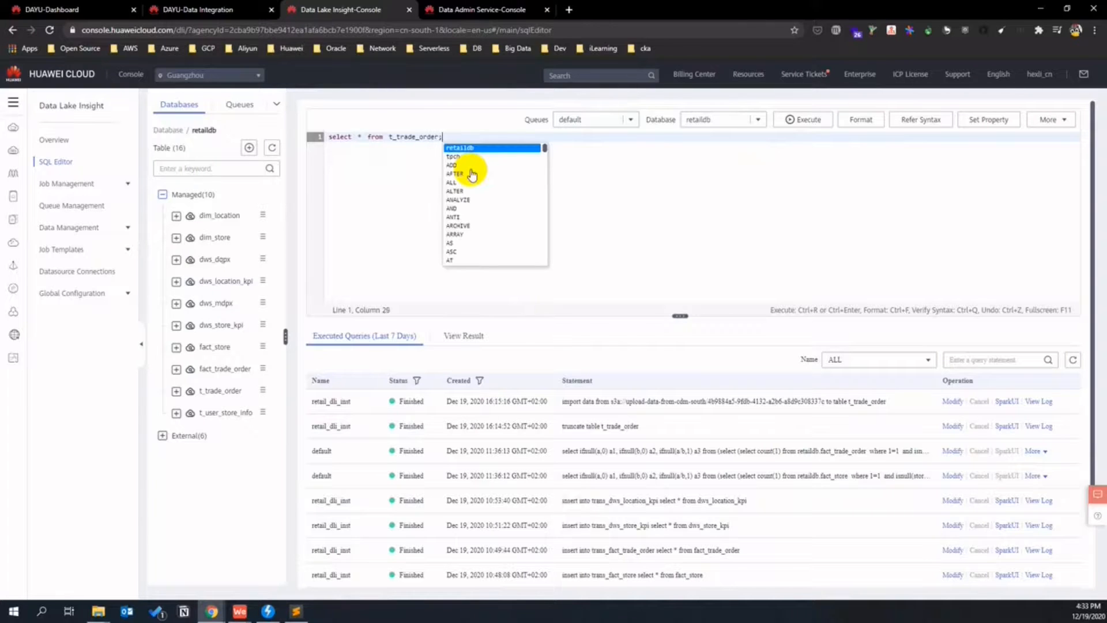
{"action": "left_click", "coordinate": [470, 148]}
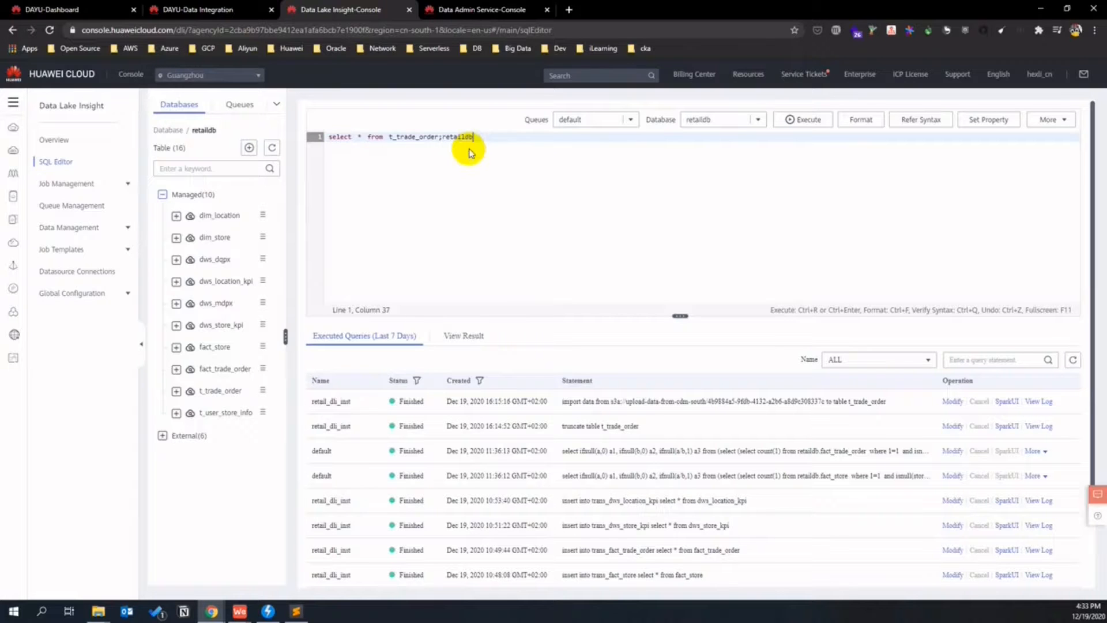
{"action": "double_click", "coordinate": [463, 137]}
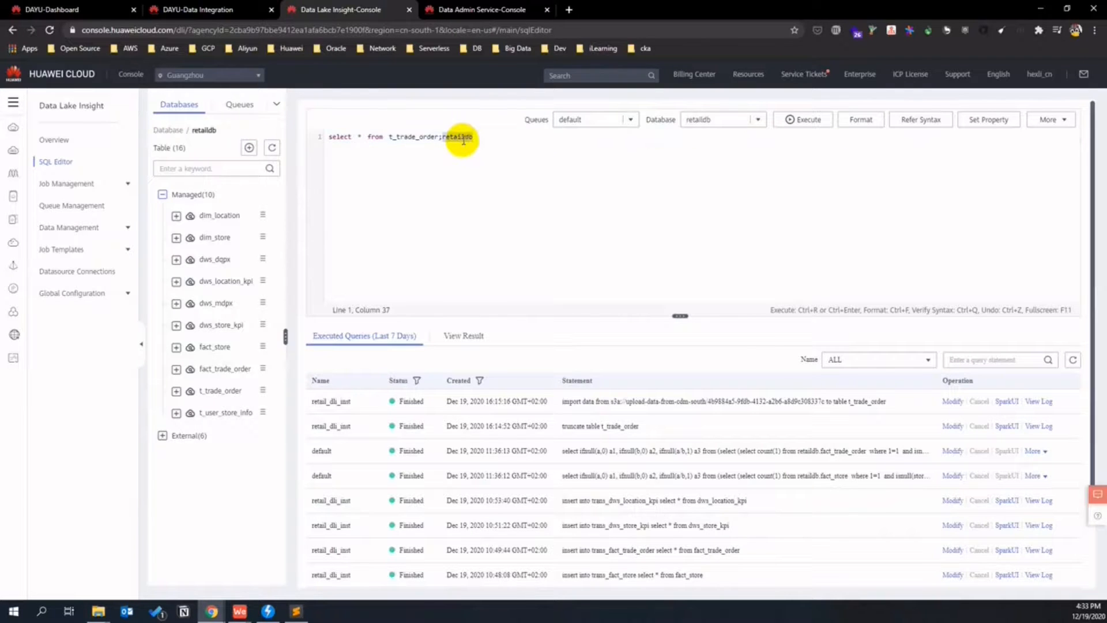
{"action": "key", "text": "BackSpace"}
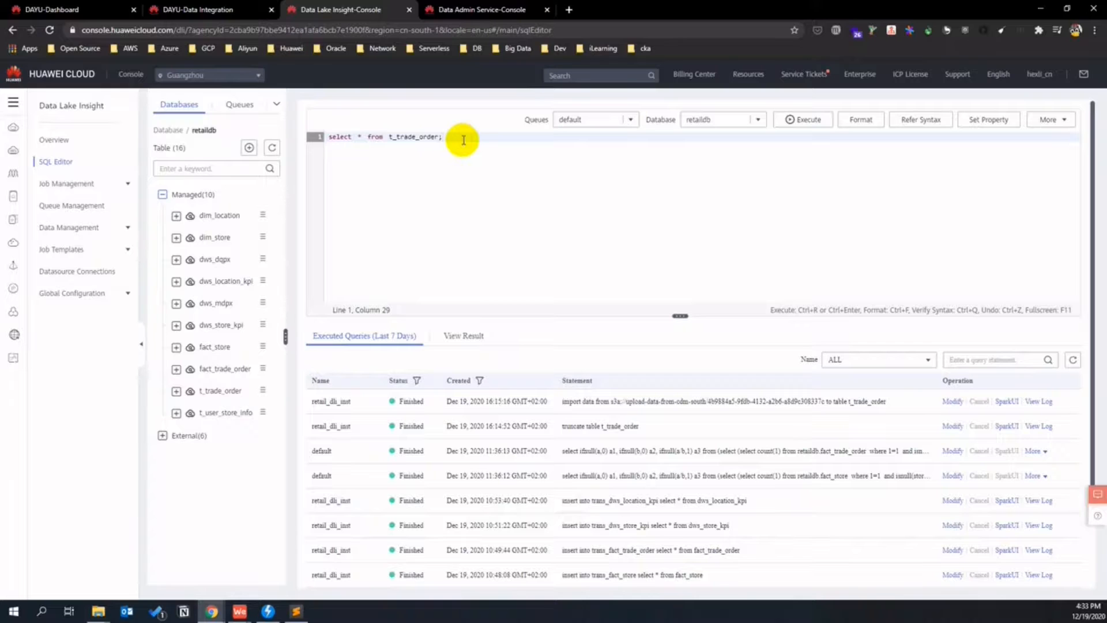
{"action": "key", "text": "ctrl+a"}
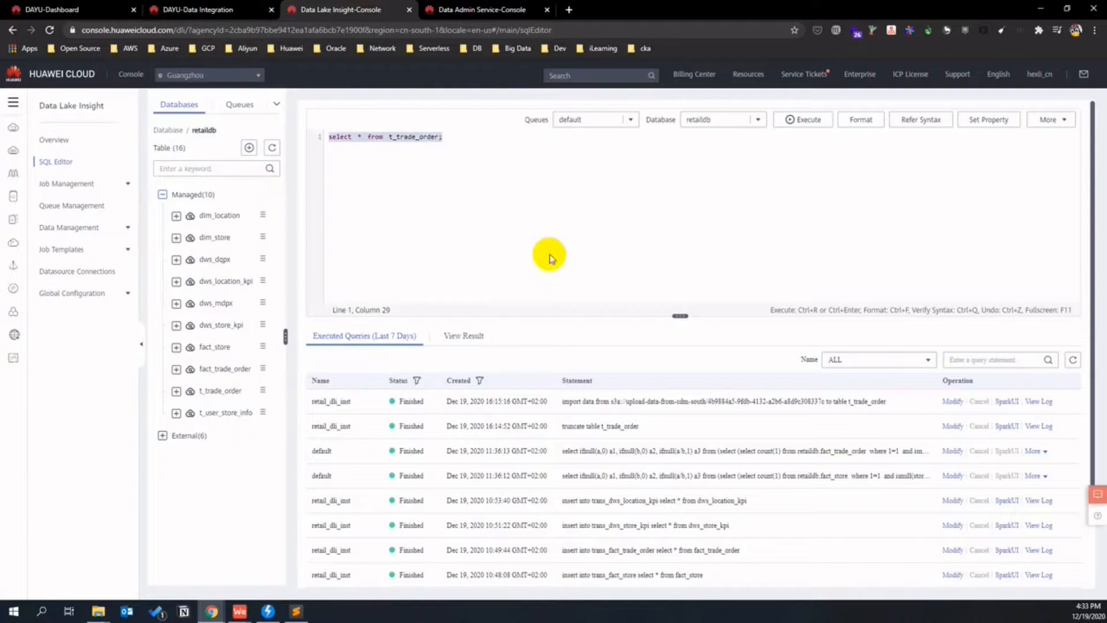
{"action": "key", "text": "ctrl+Return"}
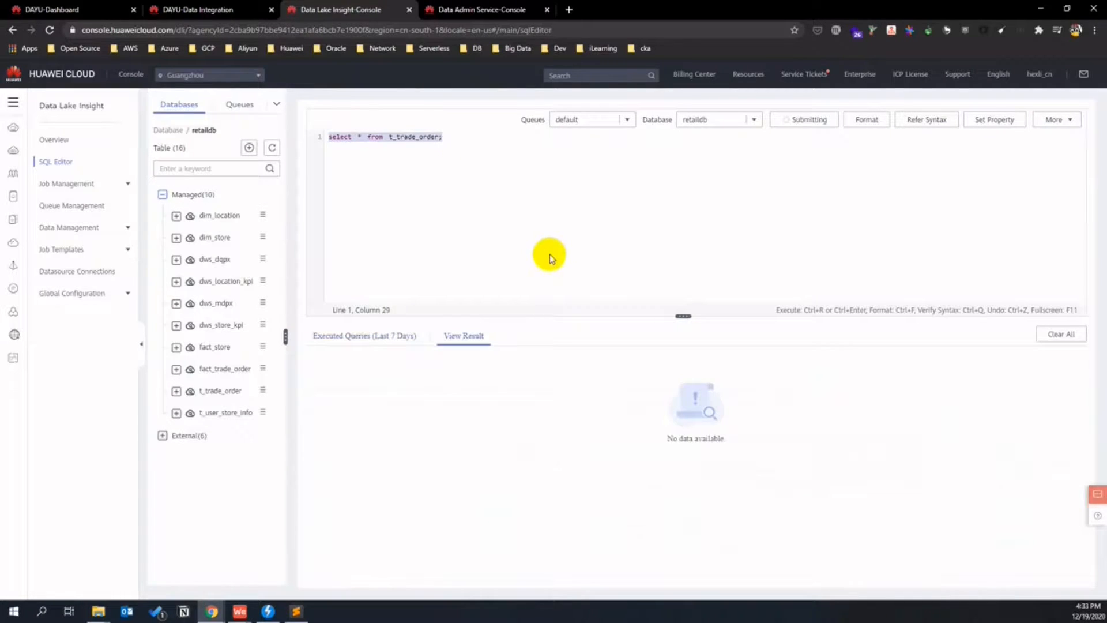
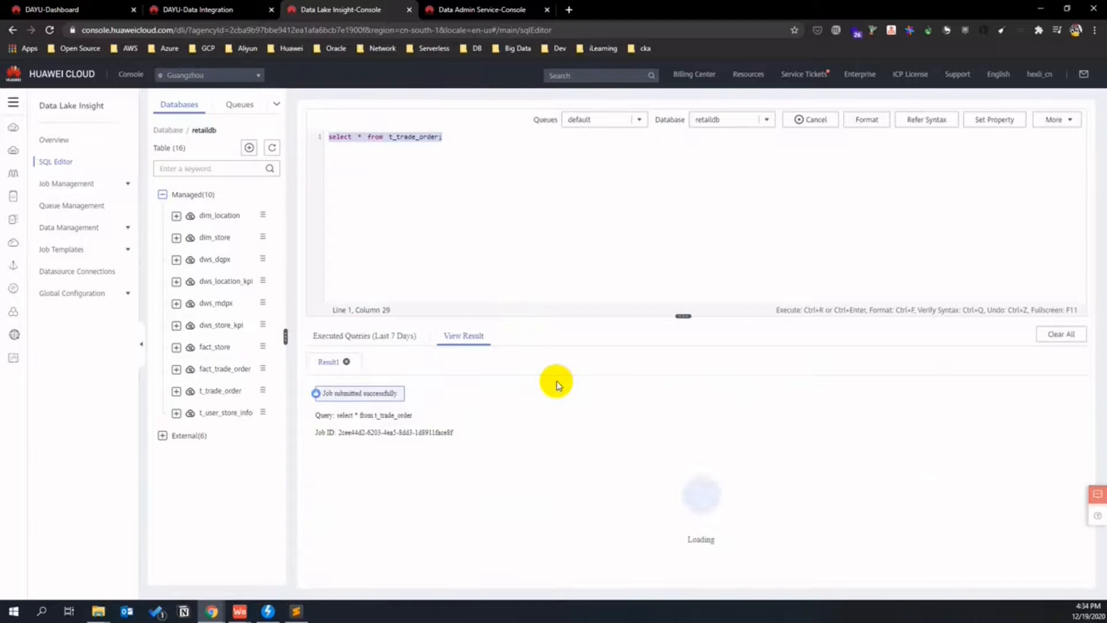
- Scroll through the 3,796-record t_trade_order query results, then switch to the DAYU dashboard
{"action": "scroll", "coordinate": [625, 451], "scroll_direction": "down", "scroll_amount": 3}
{"action": "scroll", "coordinate": [620, 450], "scroll_direction": "down", "scroll_amount": 1}
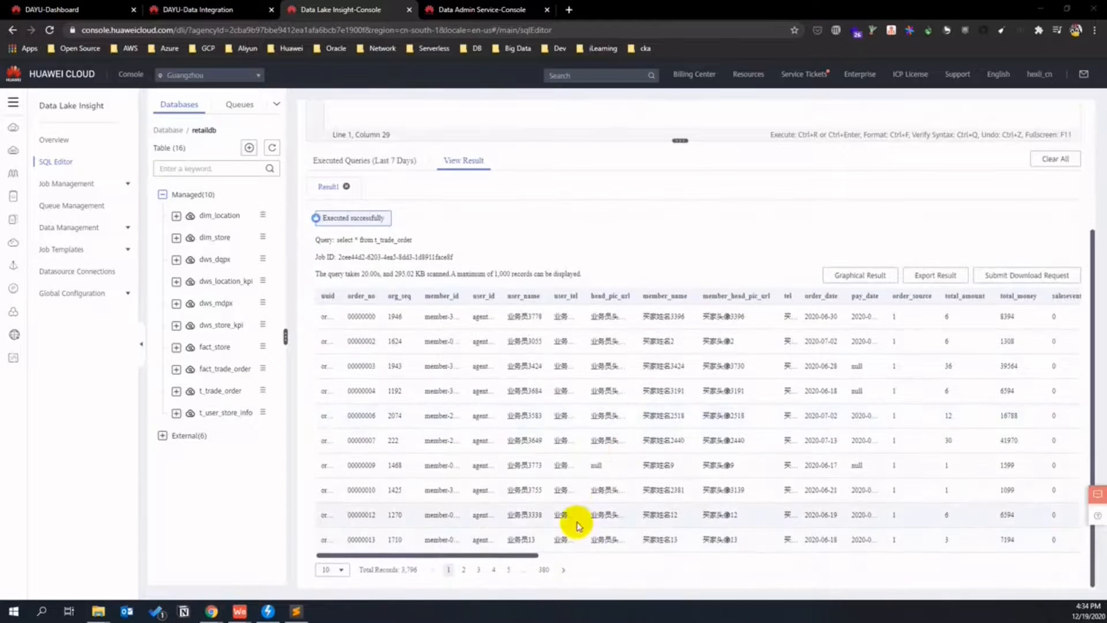
{"action": "scroll", "coordinate": [577, 521], "scroll_direction": "up", "scroll_amount": 2}
{"action": "scroll", "coordinate": [579, 525], "scroll_direction": "up", "scroll_amount": 2}
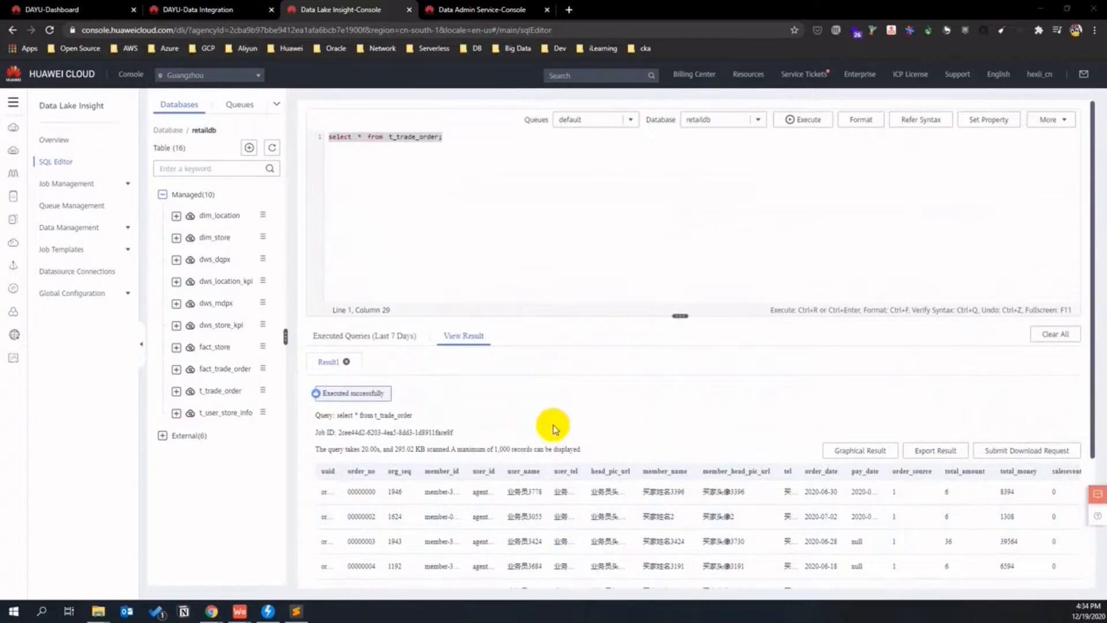
{"action": "left_click", "coordinate": [63, 10]}
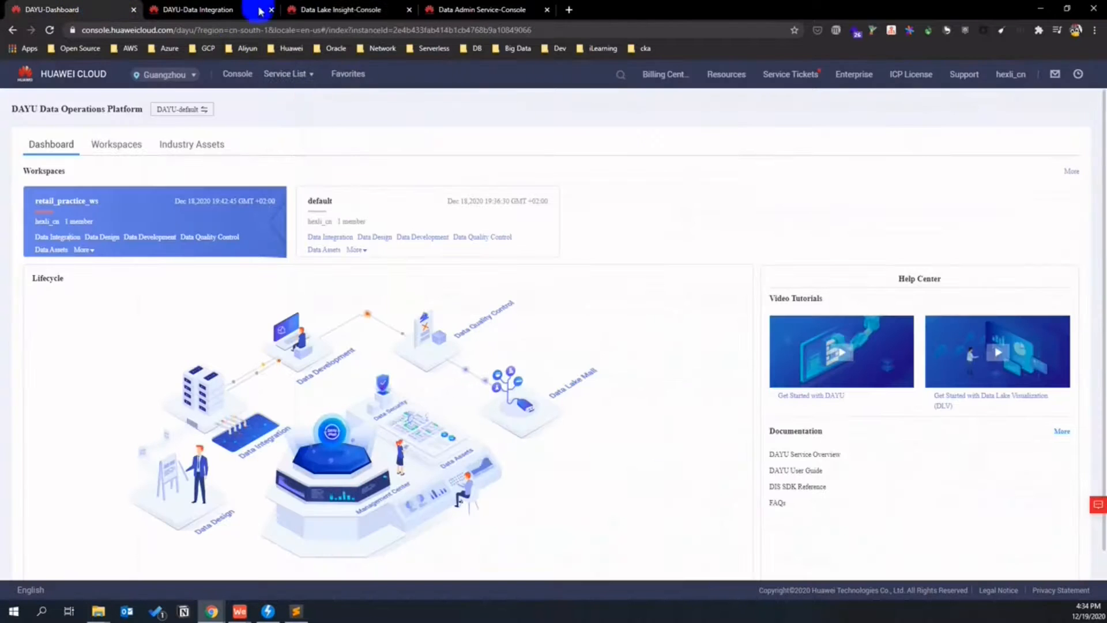
- Start a new Data Integration migration job named t_user_store_info
{"action": "left_click", "coordinate": [213, 11]}
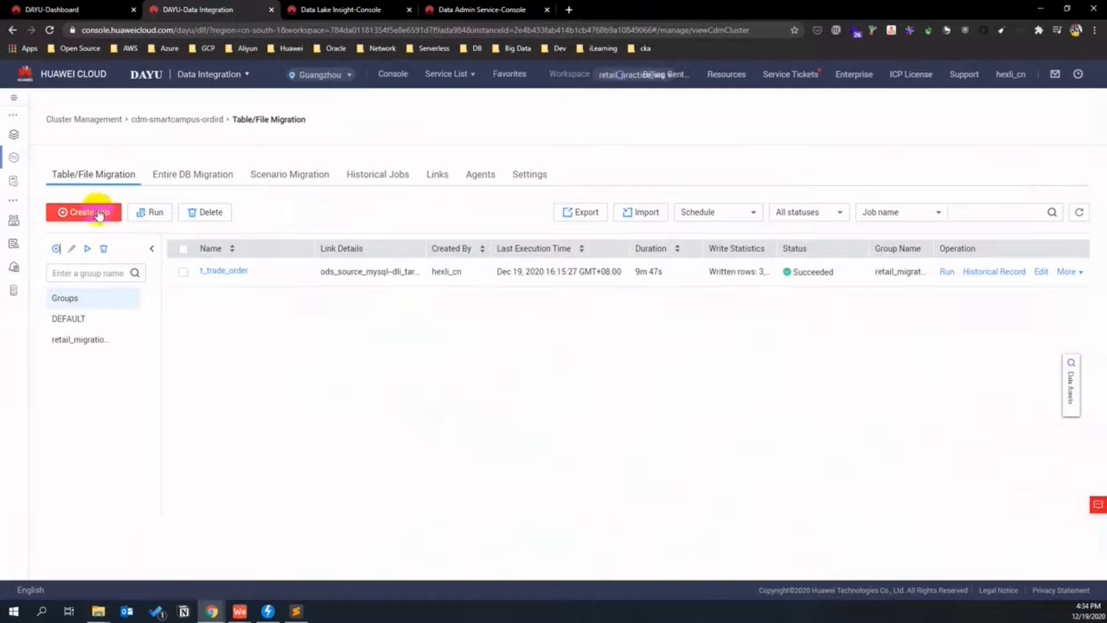
{"action": "left_click", "coordinate": [76, 215]}
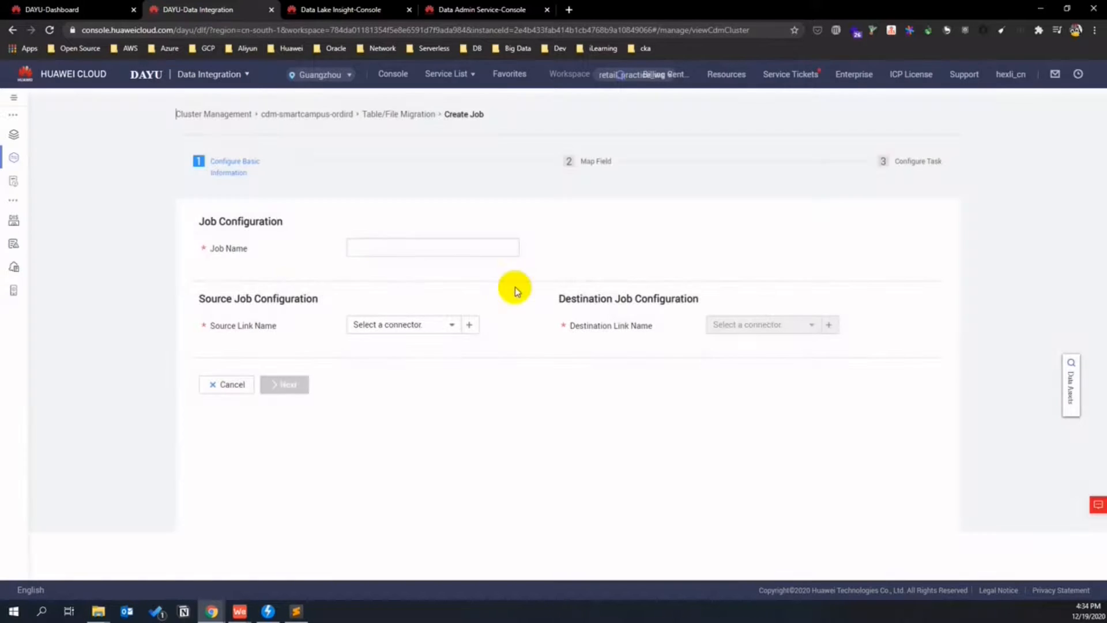
{"action": "left_click", "coordinate": [470, 252]}
{"action": "type", "text": "t_user_store_info"}
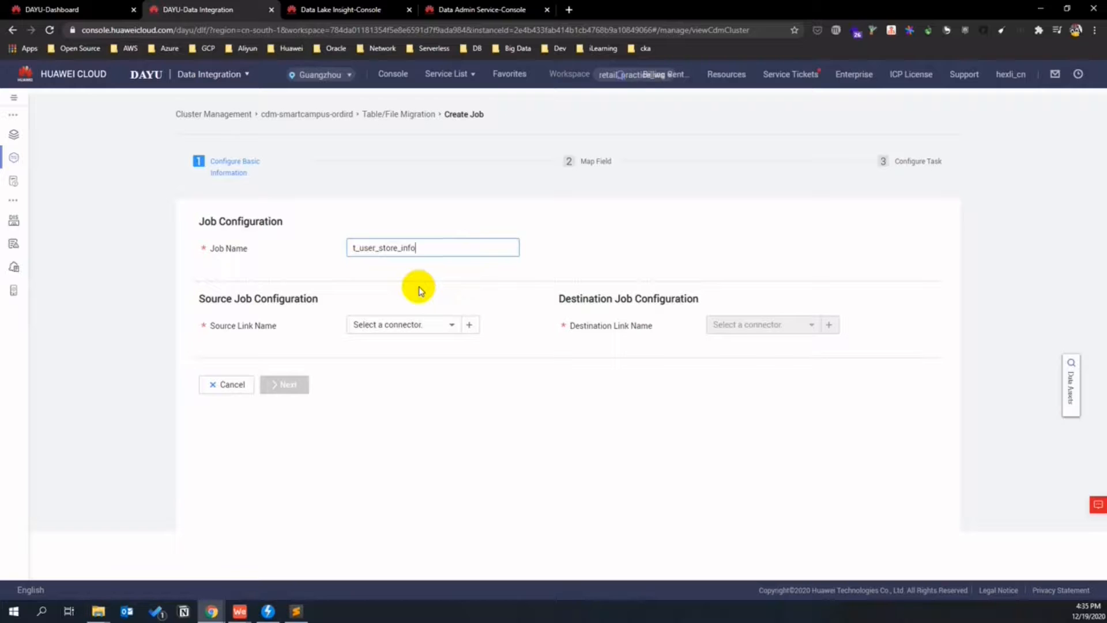
- Set the job source to ods_source_mysql, schema retaildb, table t_user_store_info
{"action": "left_click", "coordinate": [448, 324]}
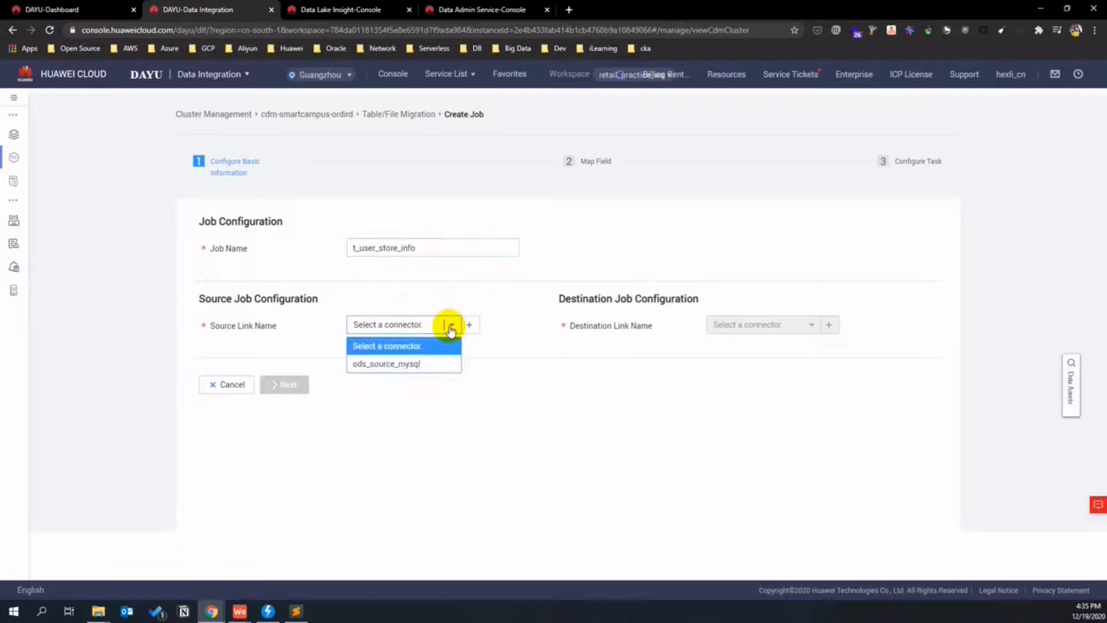
{"action": "left_click", "coordinate": [435, 363]}
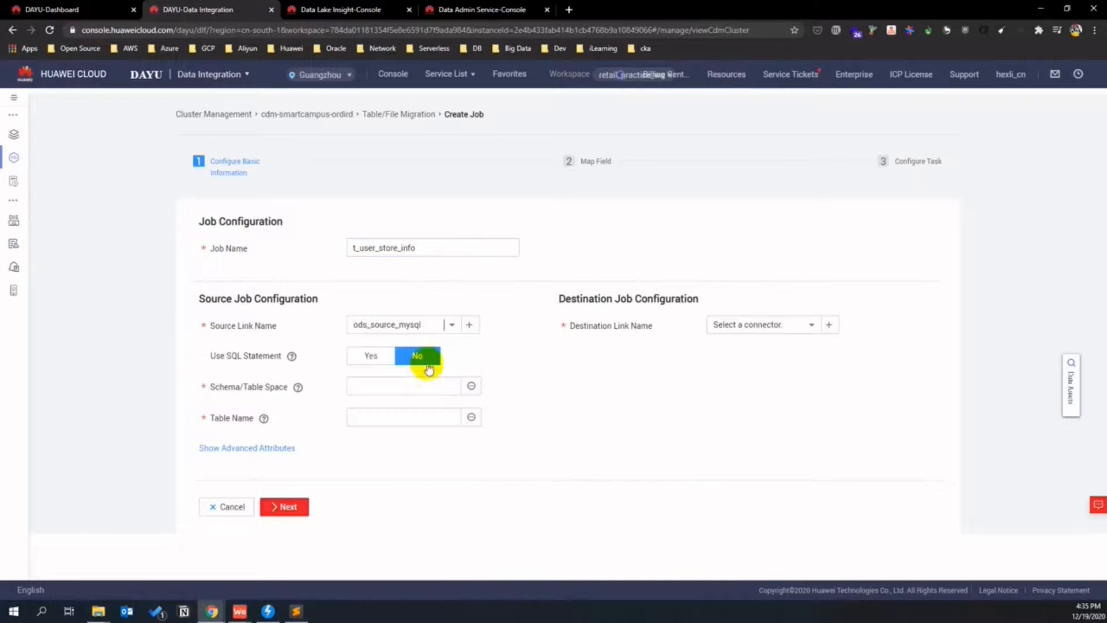
{"action": "left_click", "coordinate": [470, 386]}
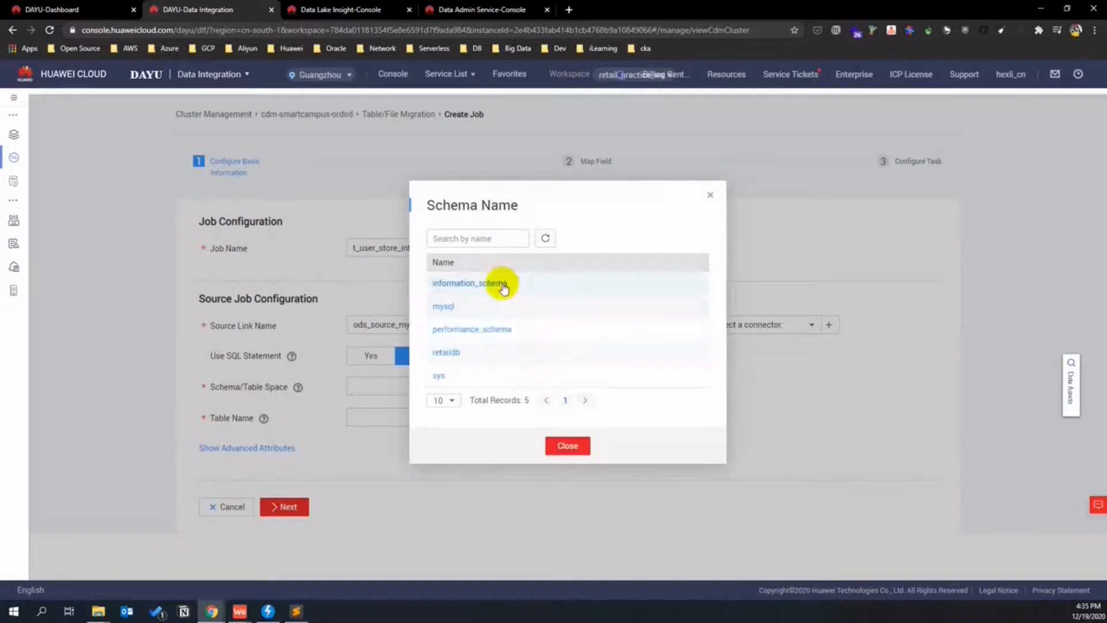
{"action": "left_click", "coordinate": [458, 353]}
{"action": "left_click", "coordinate": [469, 418]}
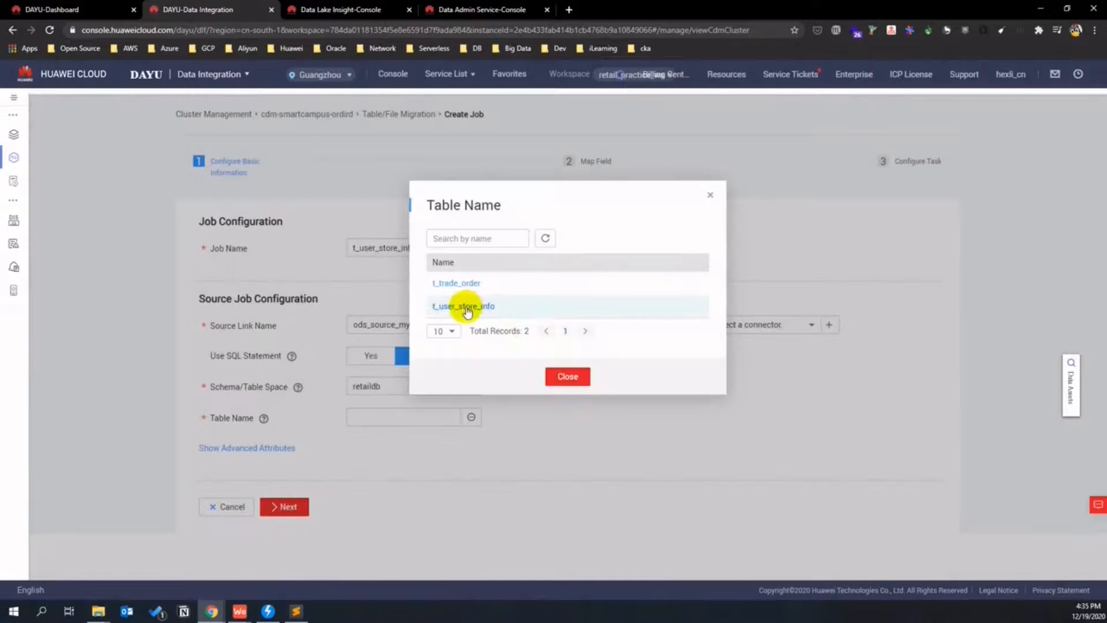
{"action": "left_click", "coordinate": [468, 310]}
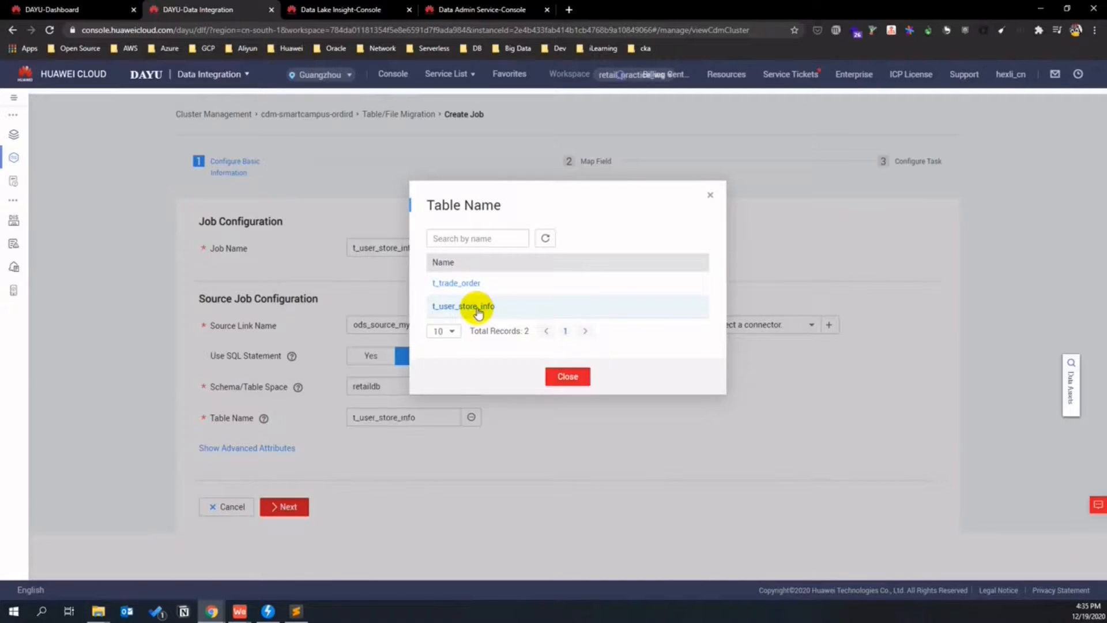
- Set the destination to dli_target, queue retail_dli_inst, database retaildb, table t_user_store_info
{"action": "left_click", "coordinate": [810, 324]}
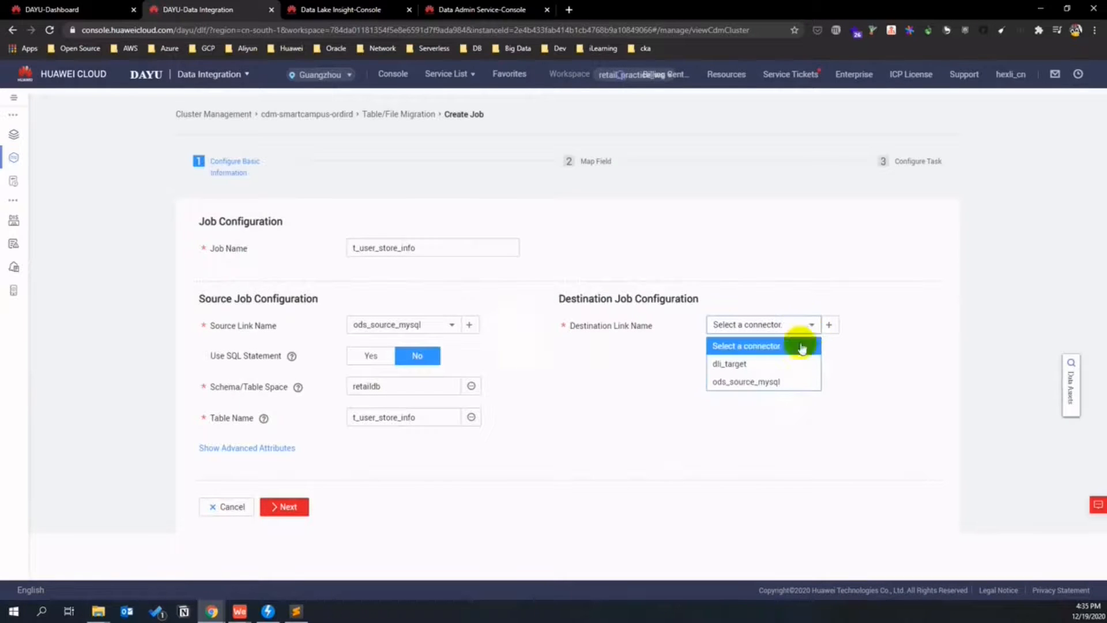
{"action": "left_click", "coordinate": [784, 364]}
{"action": "left_click", "coordinate": [829, 355]}
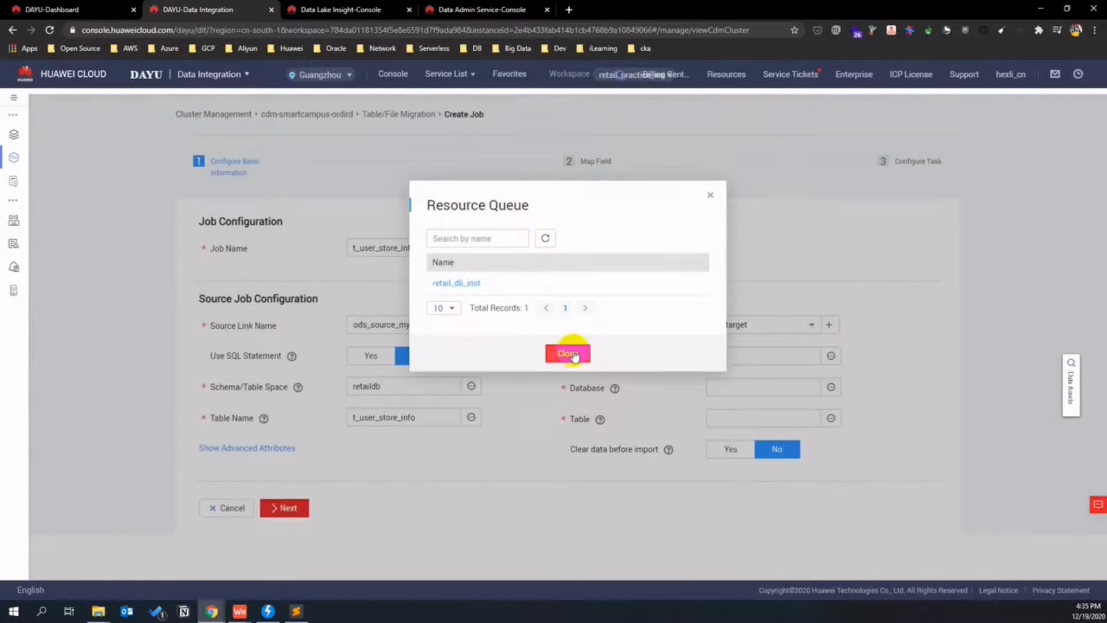
{"action": "left_click", "coordinate": [482, 288]}
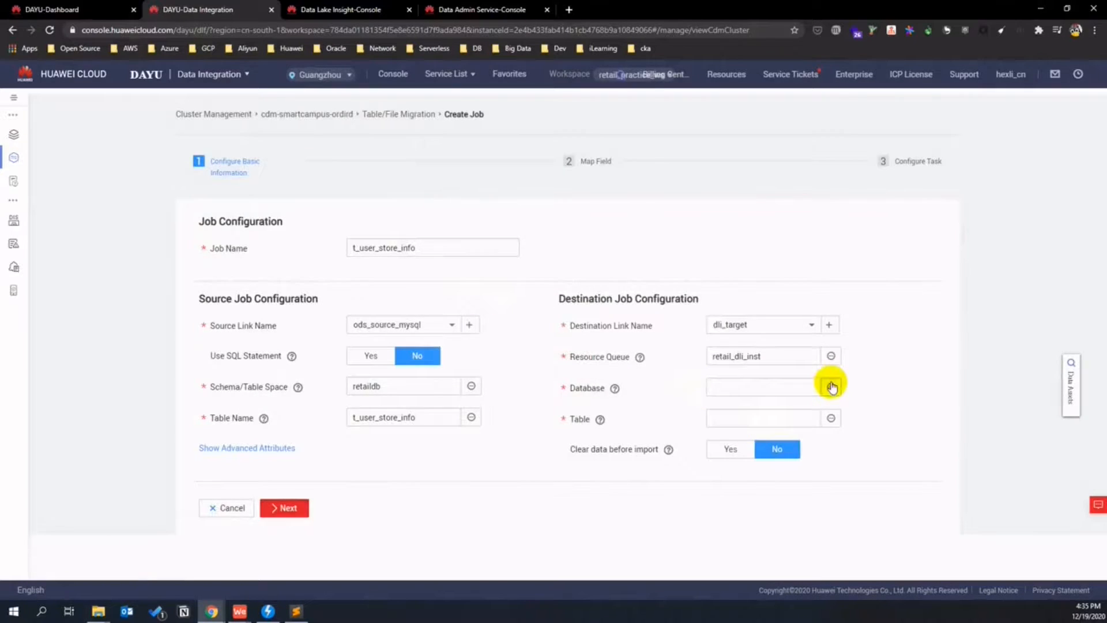
{"action": "left_click", "coordinate": [831, 386]}
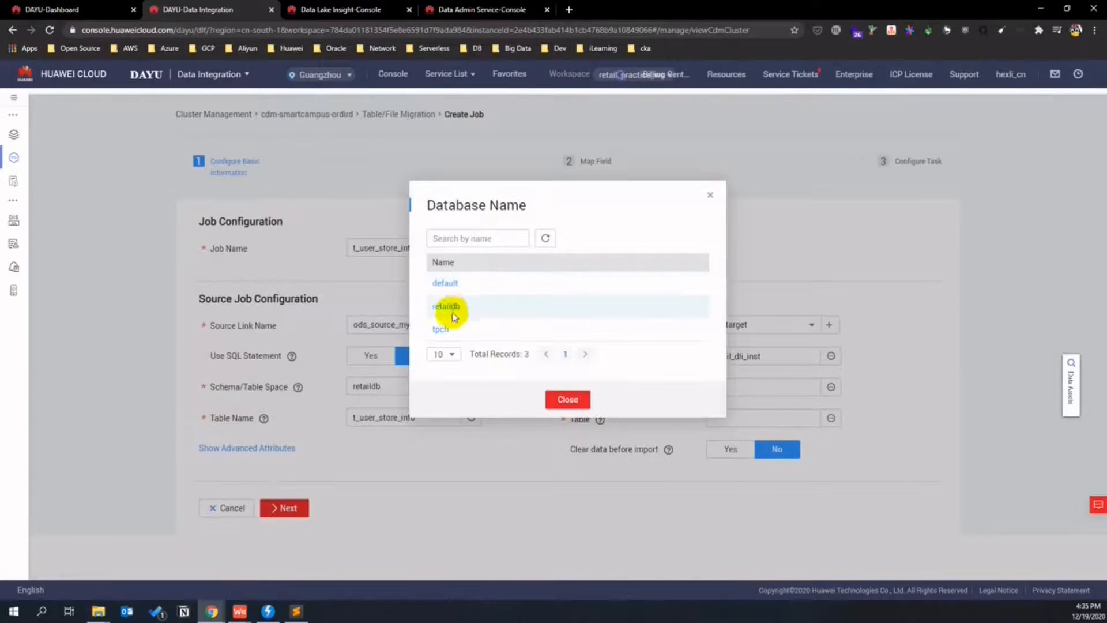
{"action": "left_click", "coordinate": [452, 308]}
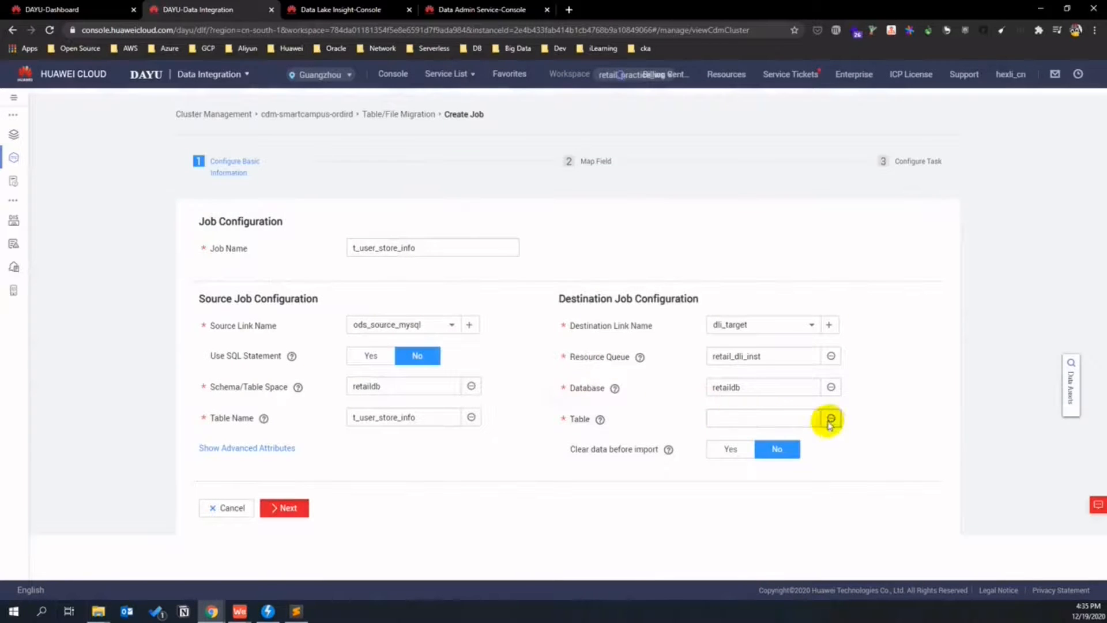
{"action": "left_click", "coordinate": [831, 417]}
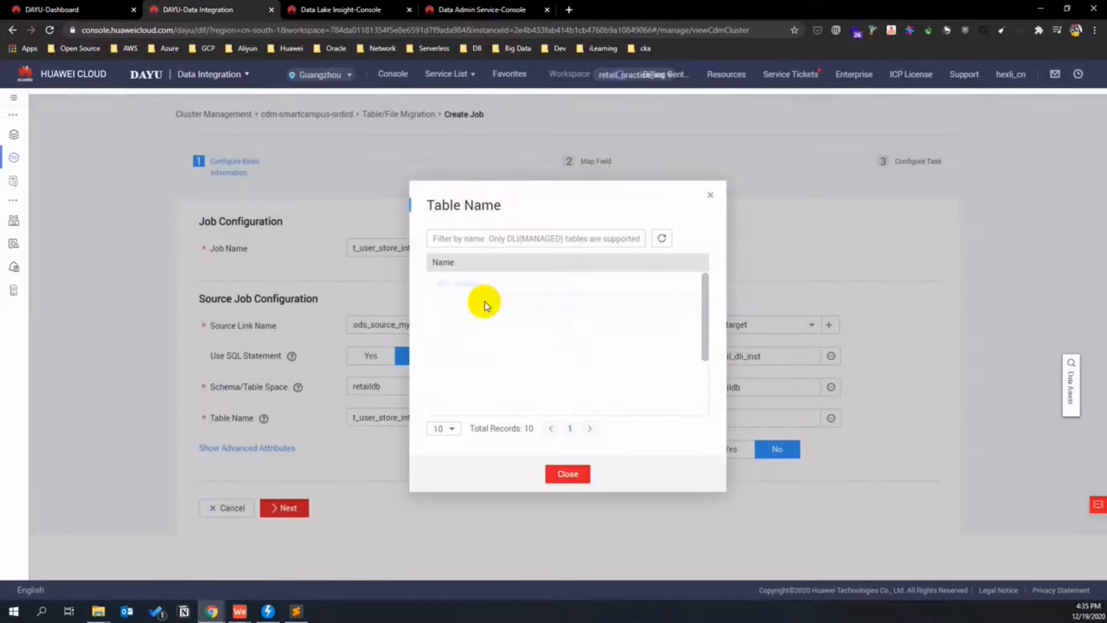
{"action": "scroll", "coordinate": [527, 320], "scroll_direction": "down", "scroll_amount": 3}
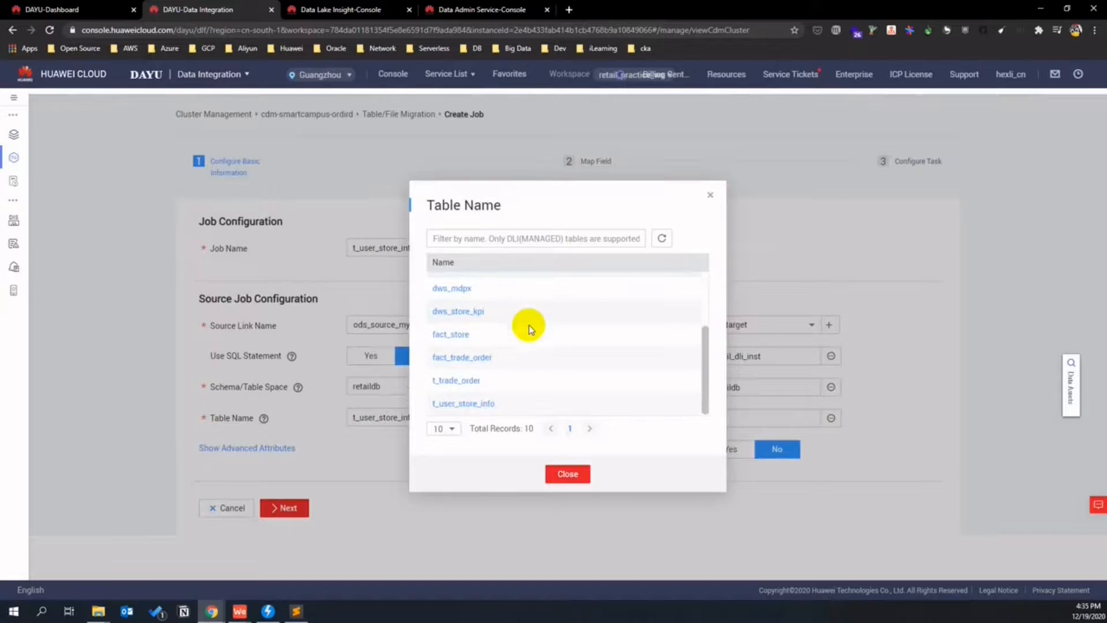
{"action": "left_click", "coordinate": [472, 404]}
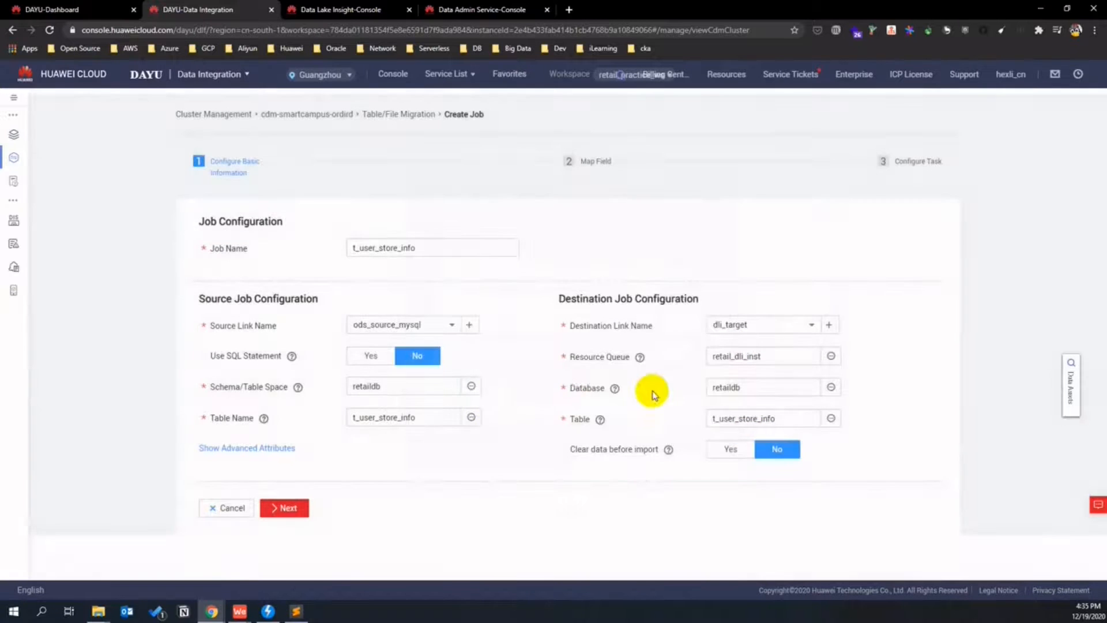
{"action": "left_click", "coordinate": [279, 448]}
{"action": "scroll", "coordinate": [461, 459], "scroll_direction": "down", "scroll_amount": 1}
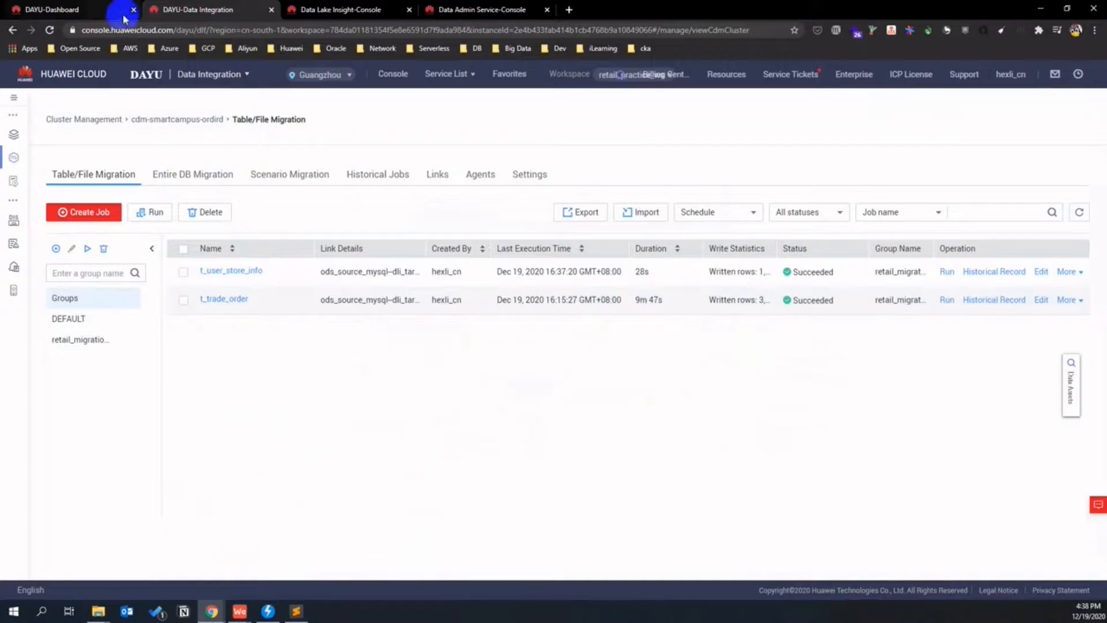
- In the DLI SQL editor, change the query's table to t_user_store_info
{"action": "left_click", "coordinate": [350, 11]}
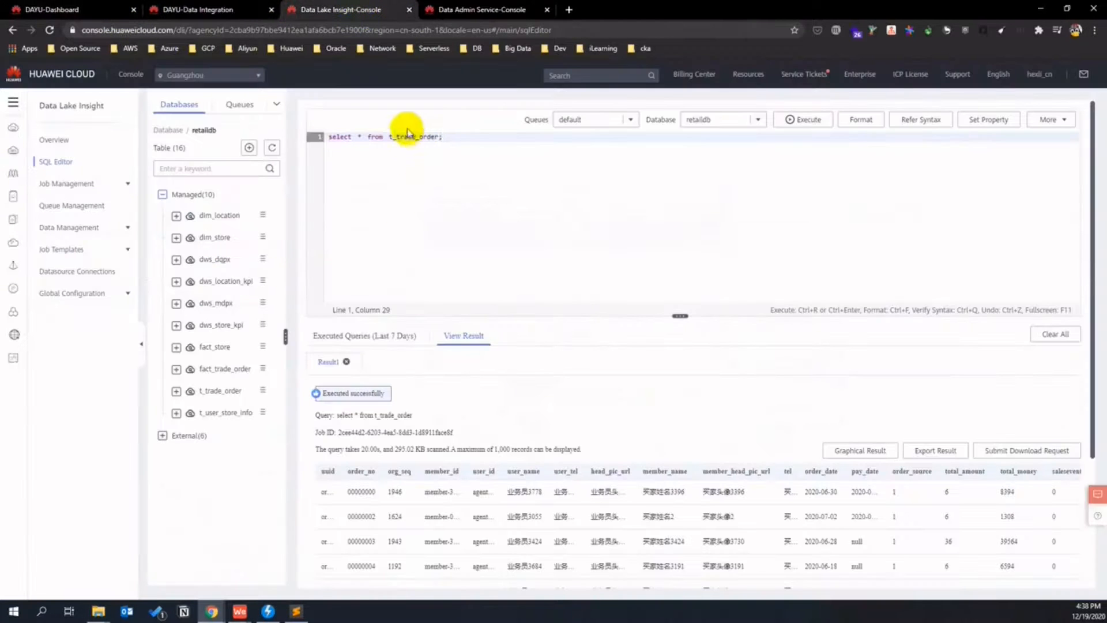
{"action": "left_click_drag", "start_coordinate": [396, 137], "coordinate": [437, 136]}
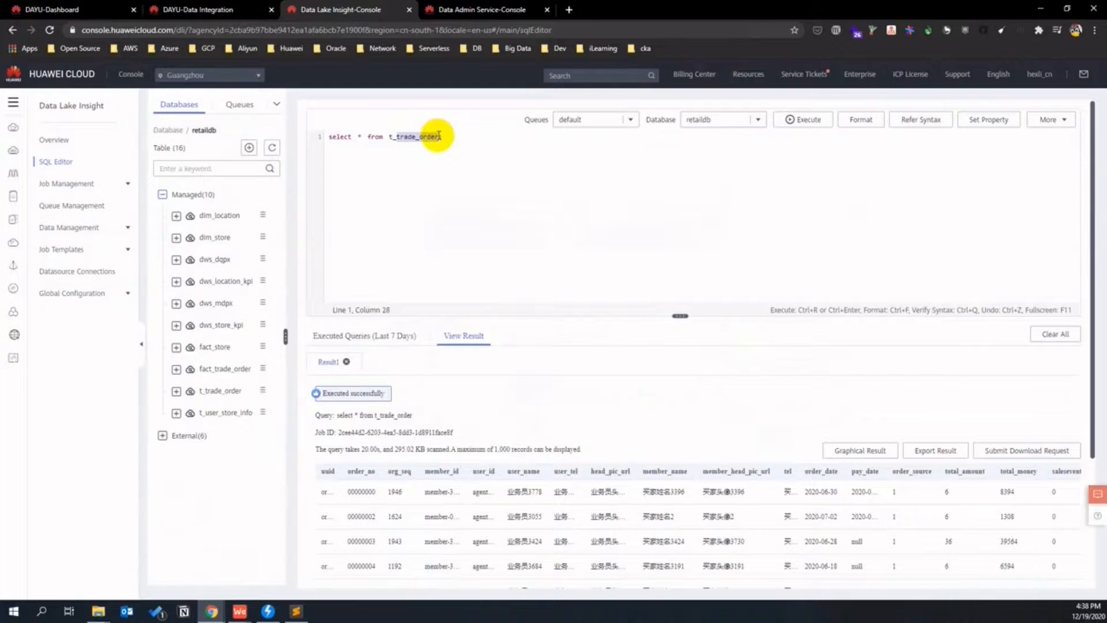
{"action": "type", "text": "user_sto"}
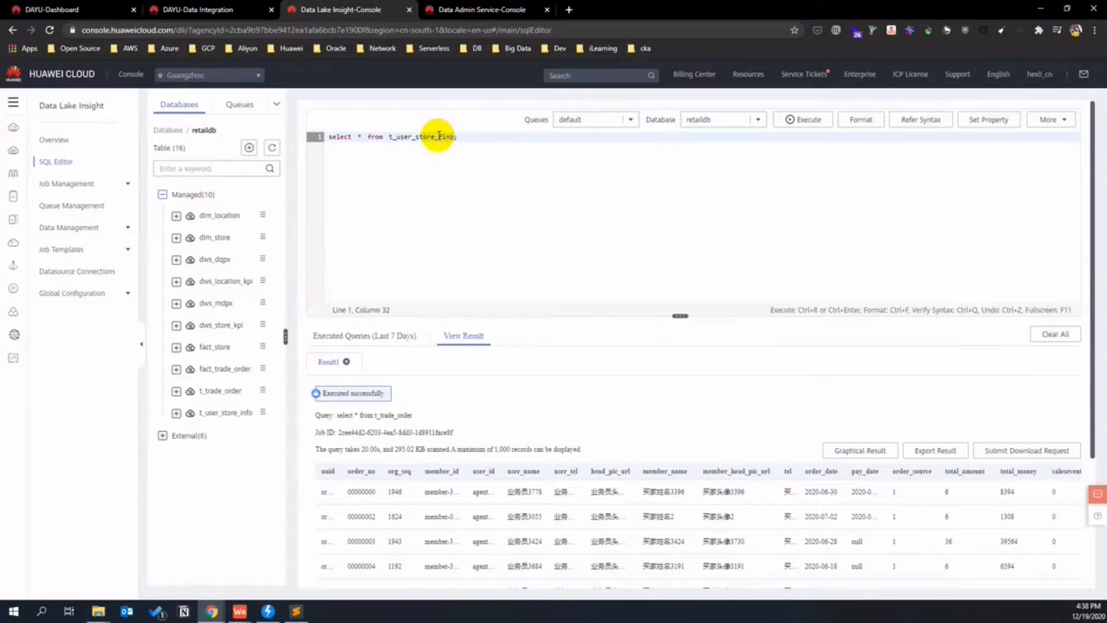
{"action": "key", "text": "F12"}
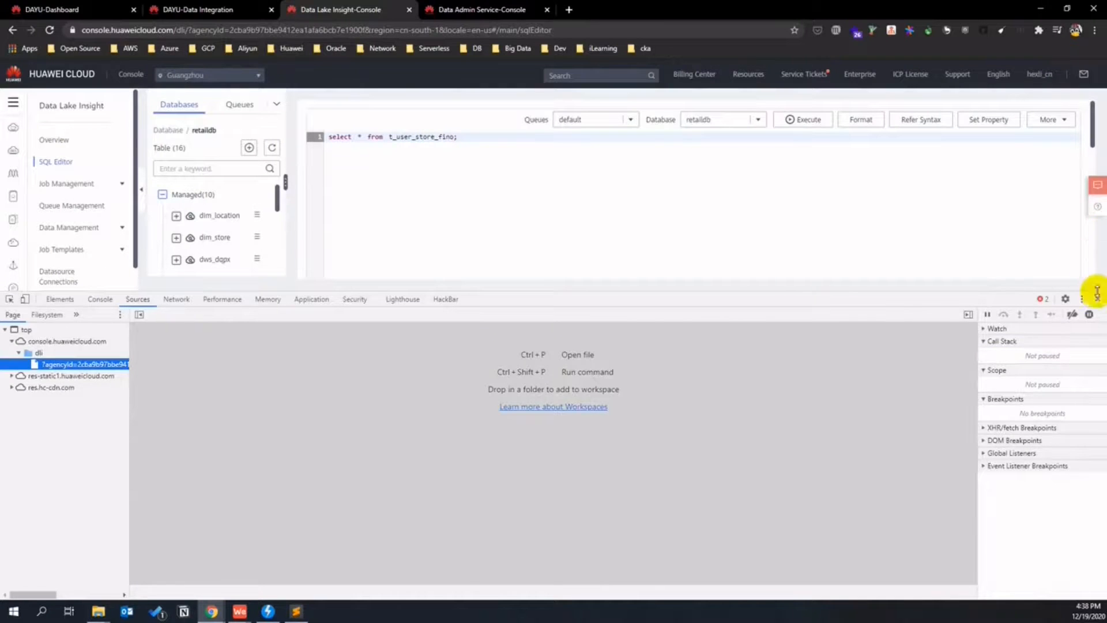
{"action": "left_click", "coordinate": [1097, 297]}
{"action": "left_click", "coordinate": [451, 137]}
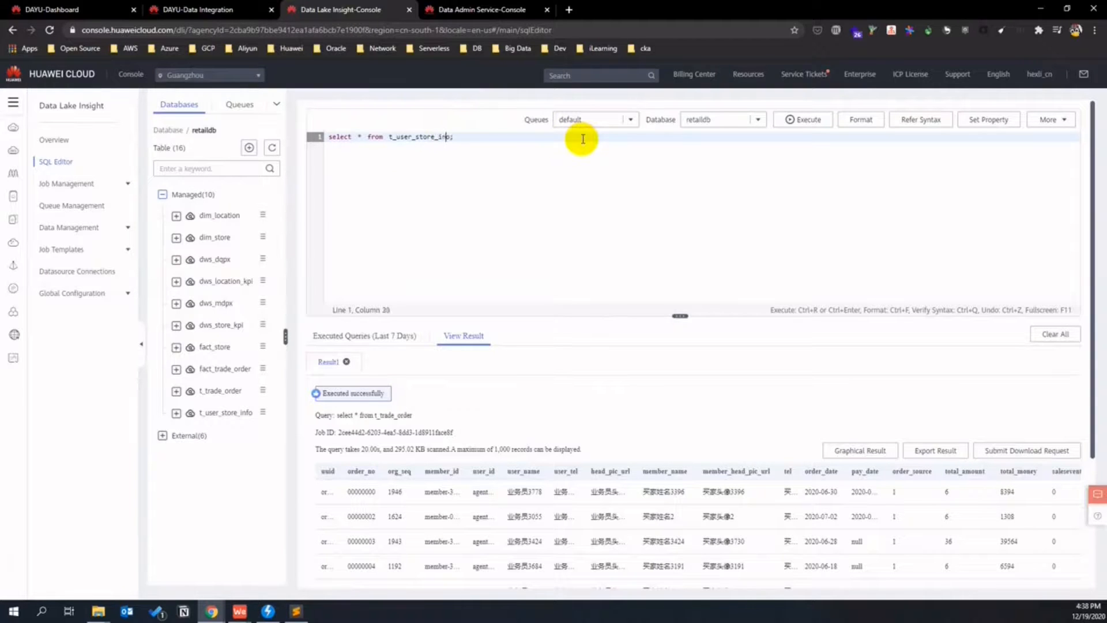
- Run select * from t_user_store_info and review the result table
{"action": "key", "text": "ctrl+a"}
{"action": "key", "text": "ctrl+Return"}
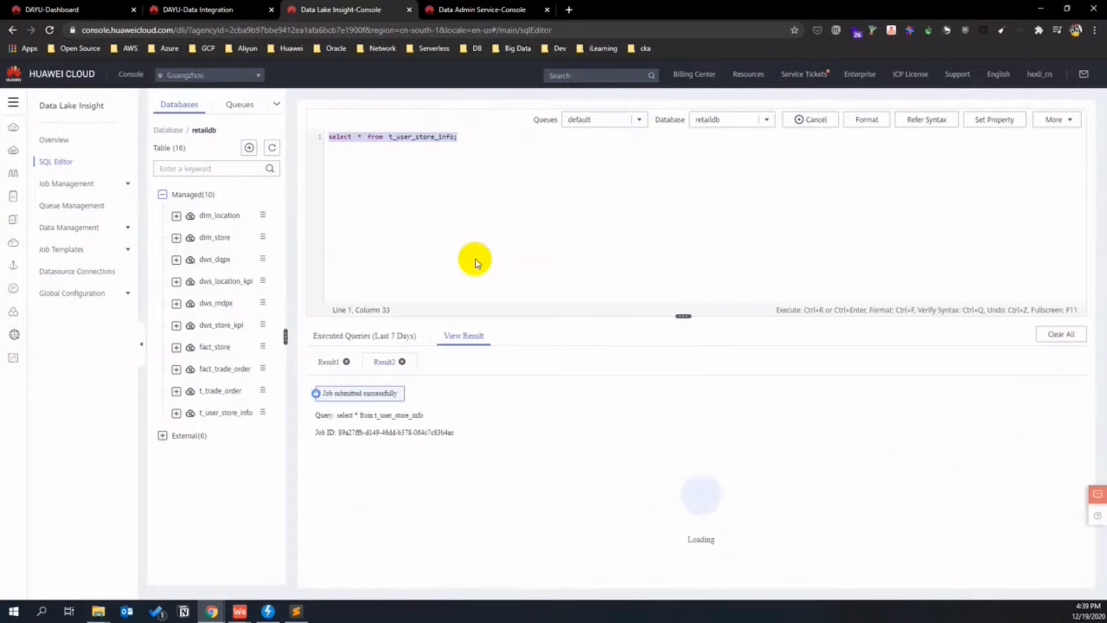
{"action": "scroll", "coordinate": [703, 504], "scroll_direction": "down", "scroll_amount": 3}
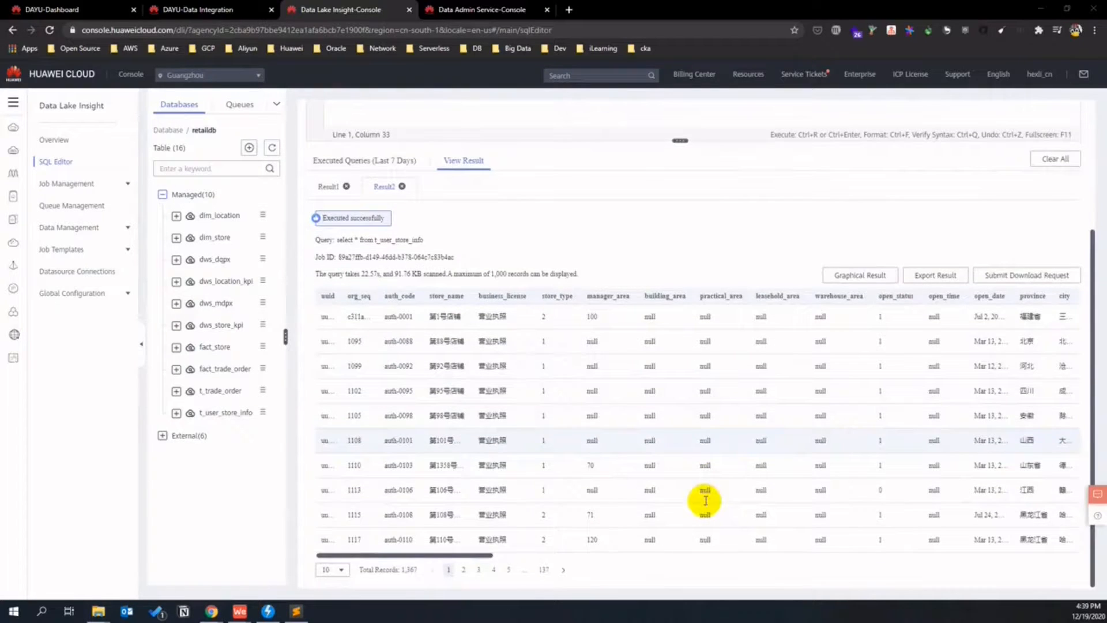
{"action": "scroll", "coordinate": [704, 503], "scroll_direction": "up", "scroll_amount": 3}
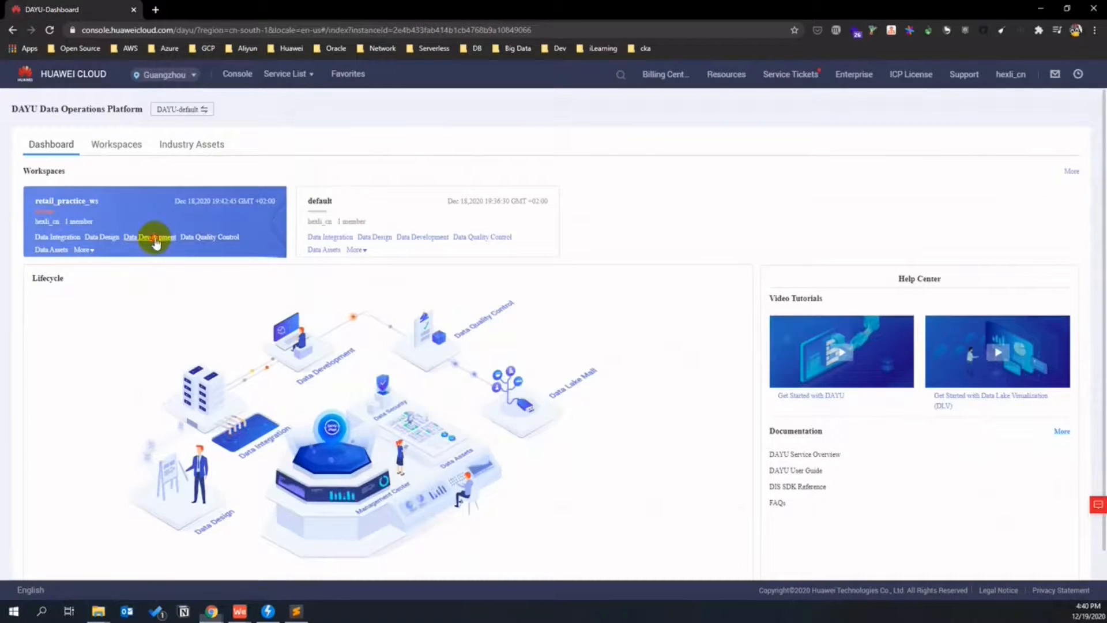
- Open retail_practice_ws Data Development in two tabs, one on the Develop Job page
{"action": "left_click", "coordinate": [156, 237]}
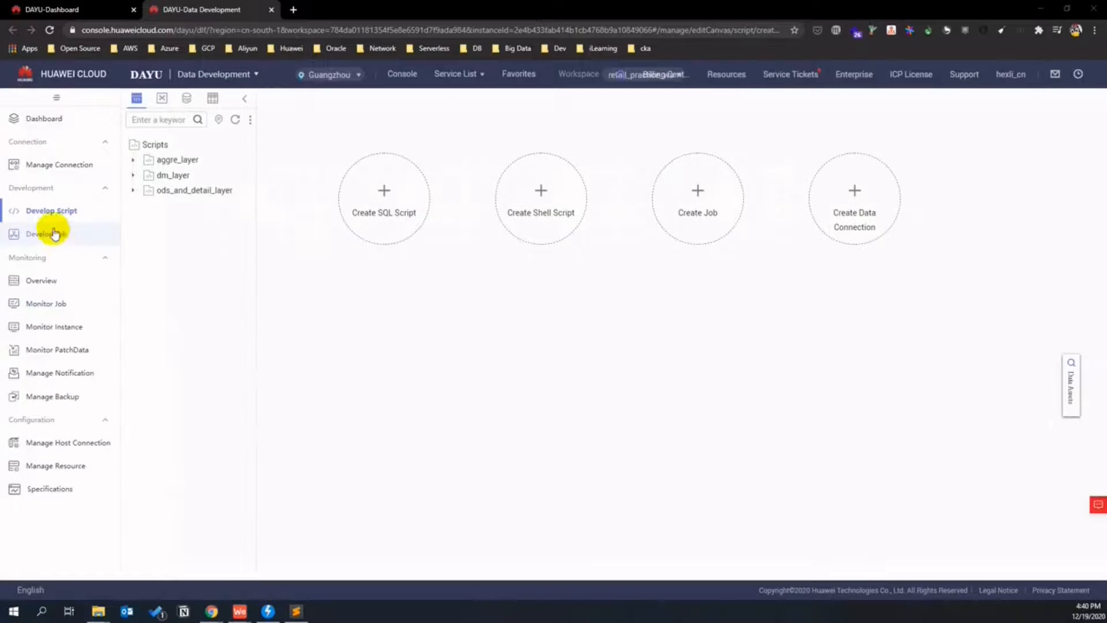
{"action": "left_click", "coordinate": [49, 233]}
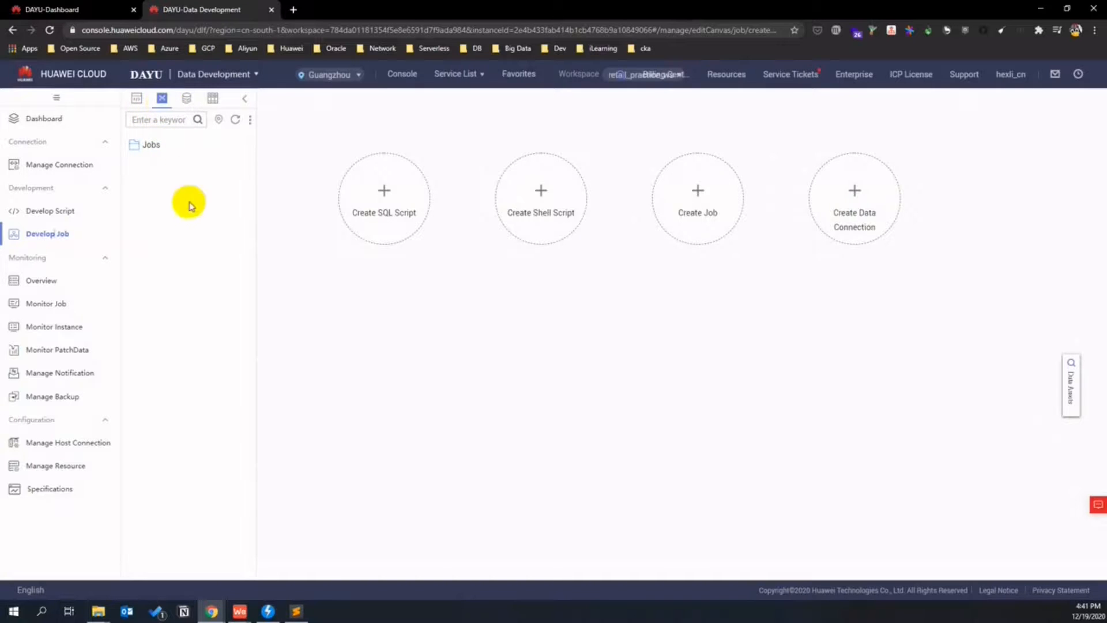
{"action": "left_click", "coordinate": [94, 8]}
{"action": "left_click", "coordinate": [147, 237]}
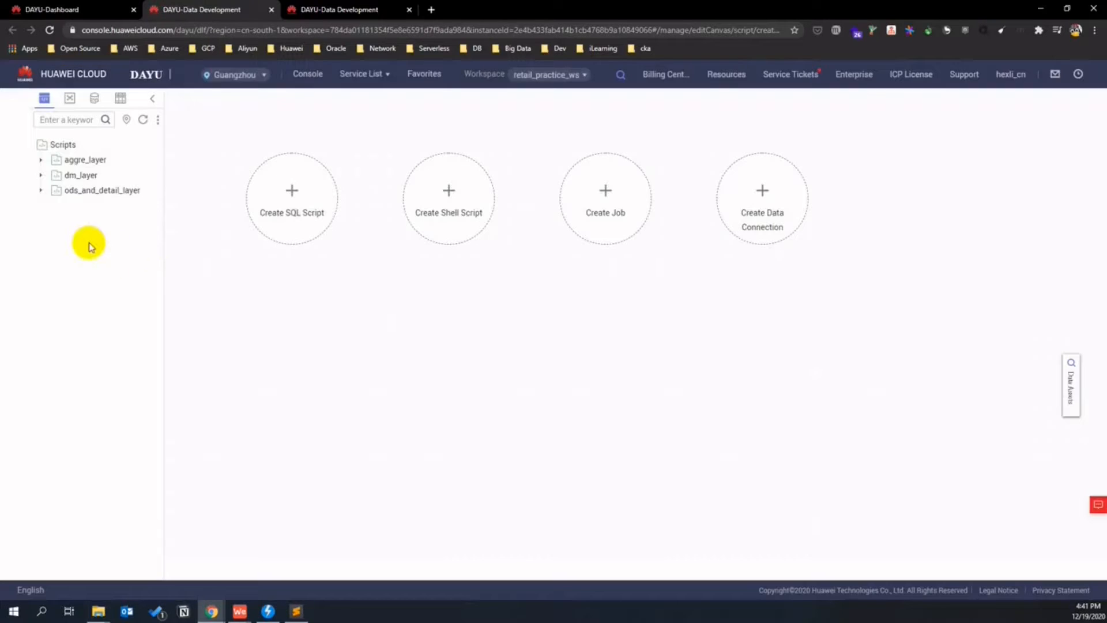
- Expand the aggre_layer, dm_layer and ods_and_detail_layer script folders, then right-click Jobs
{"action": "left_click", "coordinate": [40, 162]}
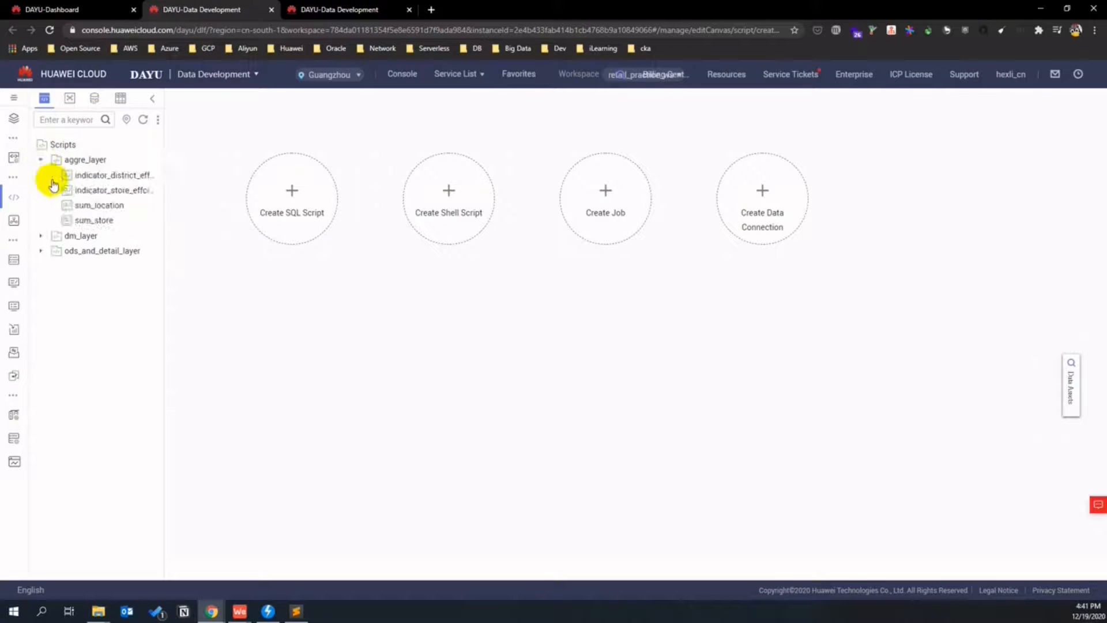
{"action": "left_click", "coordinate": [42, 235]}
{"action": "left_click", "coordinate": [51, 250]}
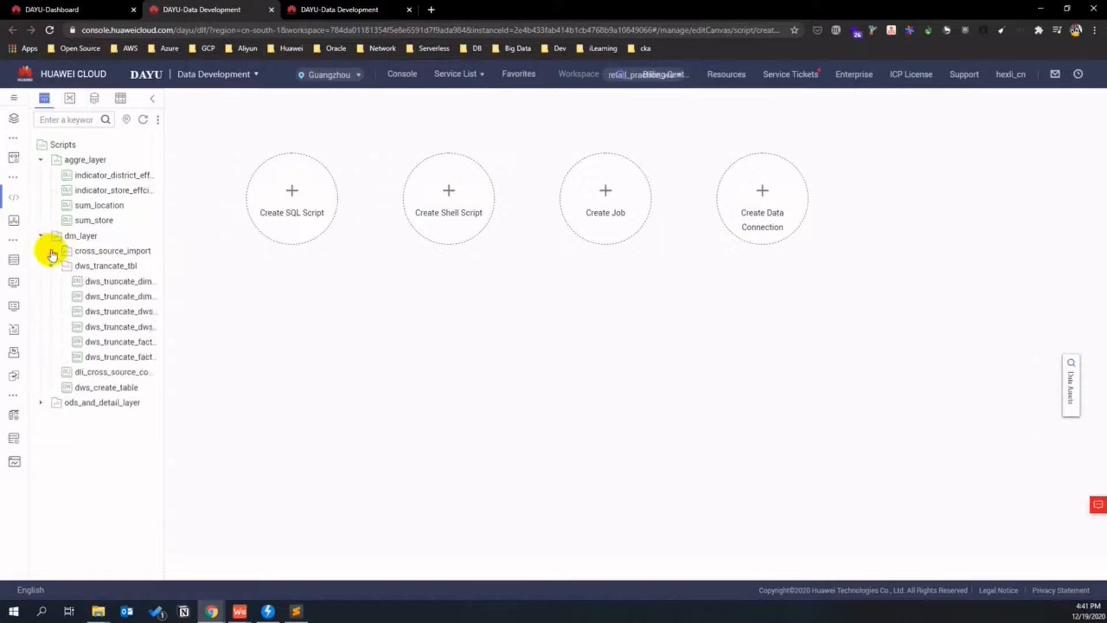
{"action": "left_click", "coordinate": [51, 356]}
{"action": "left_click", "coordinate": [40, 493]}
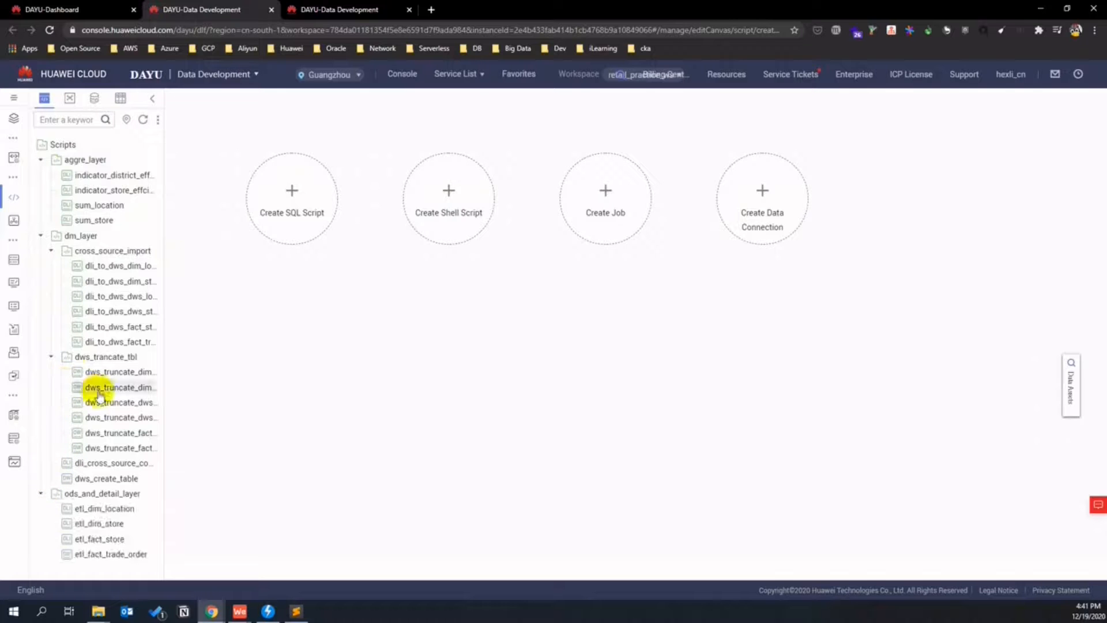
{"action": "left_click_drag", "start_coordinate": [163, 321], "coordinate": [229, 322]}
{"action": "left_click", "coordinate": [341, 9]}
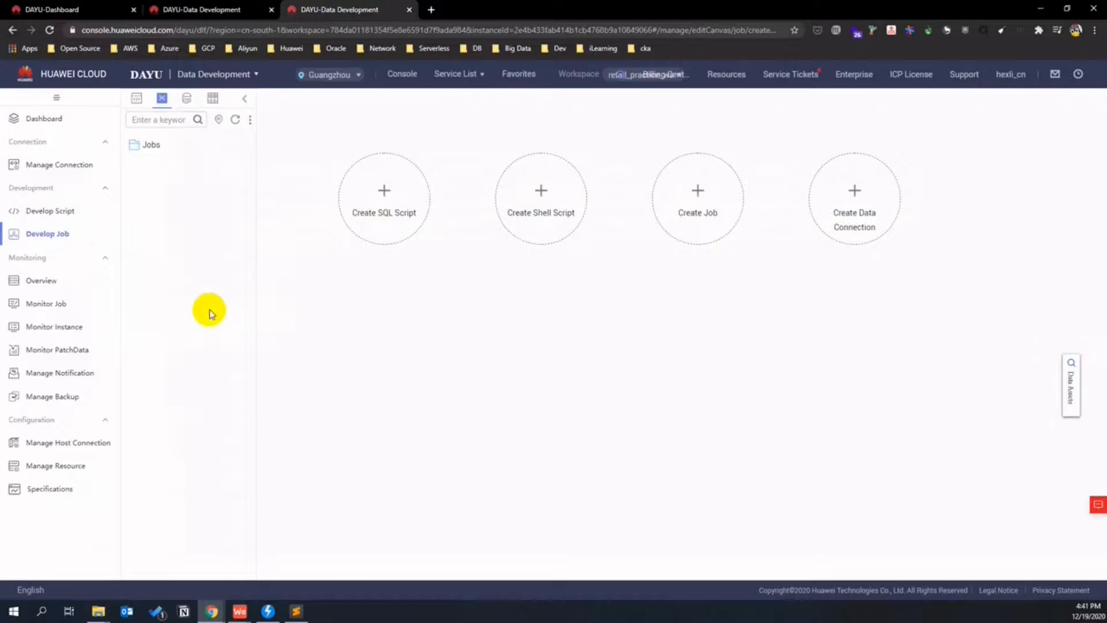
{"action": "right_click", "coordinate": [150, 146]}
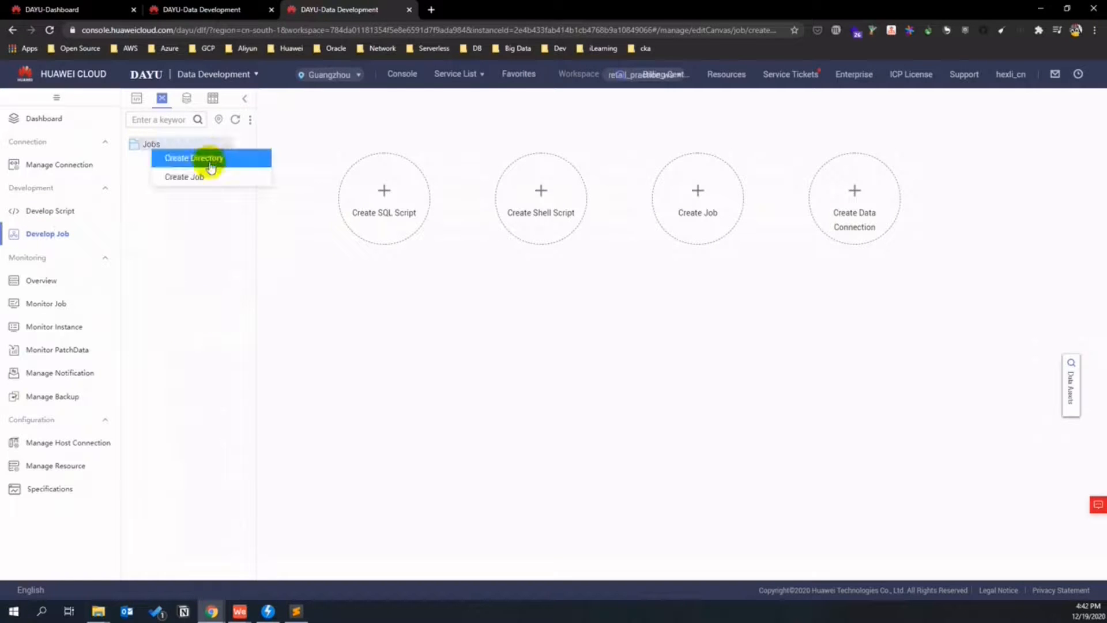
- Create an empty batch-processing job named ods_detail_layer in /Jobs/
{"action": "left_click", "coordinate": [196, 177]}
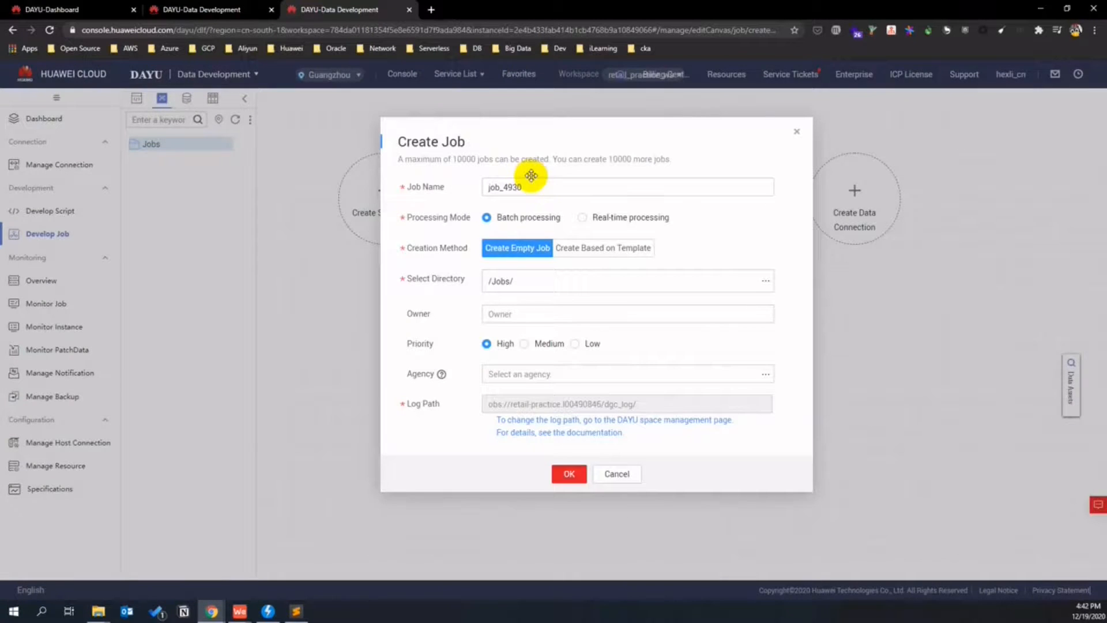
{"action": "left_click_drag", "start_coordinate": [531, 186], "coordinate": [477, 186]}
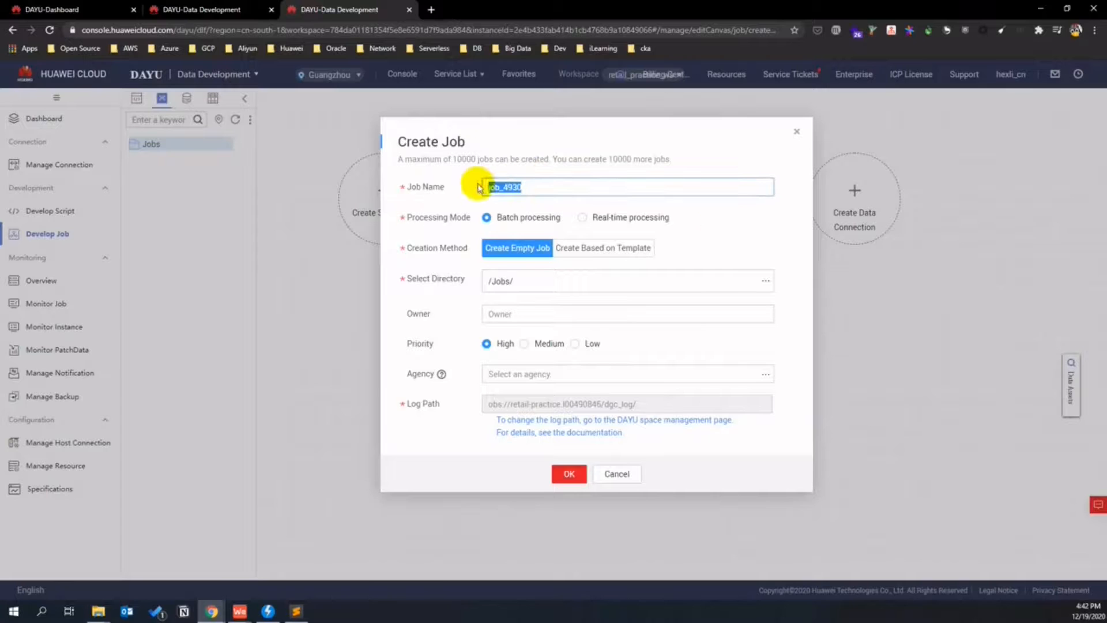
{"action": "type", "text": "ty_detail"}
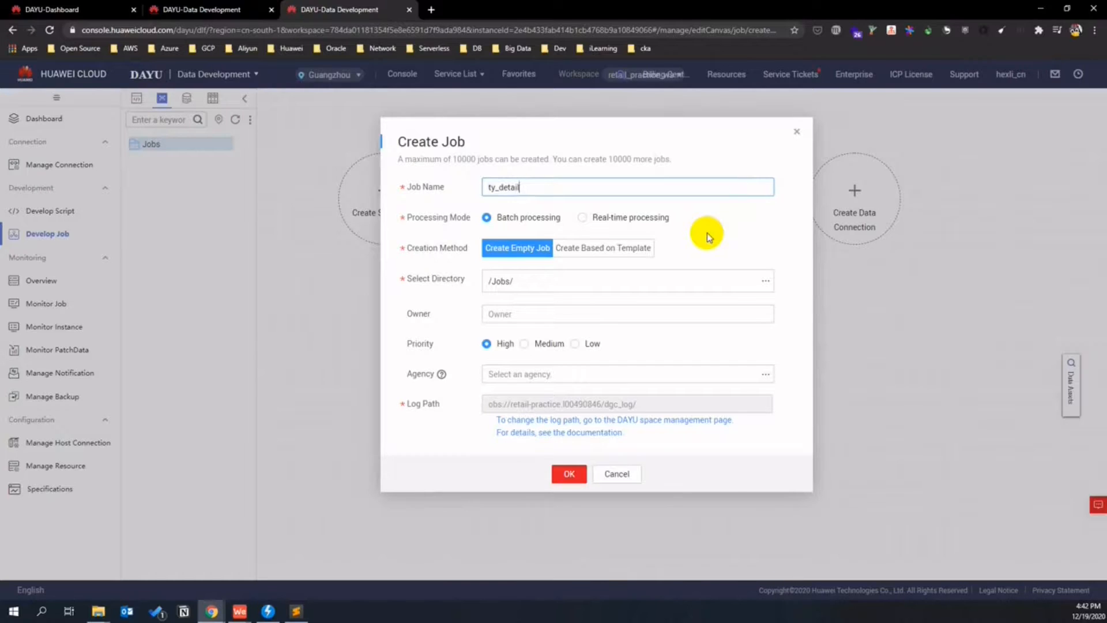
{"action": "type", "text": "_layer"}
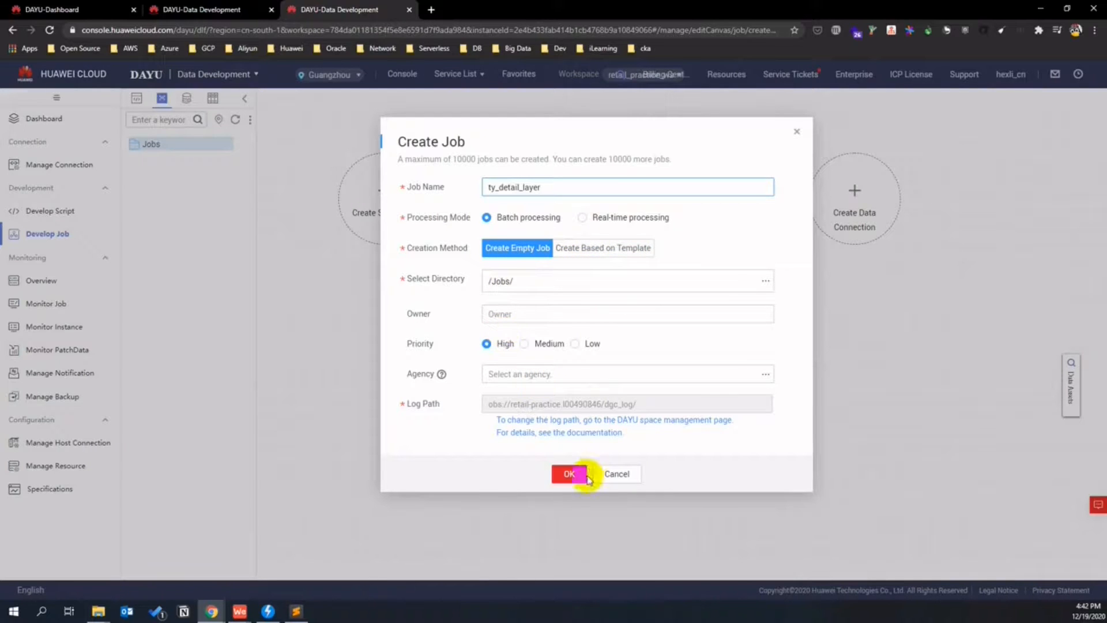
{"action": "left_click", "coordinate": [565, 470]}
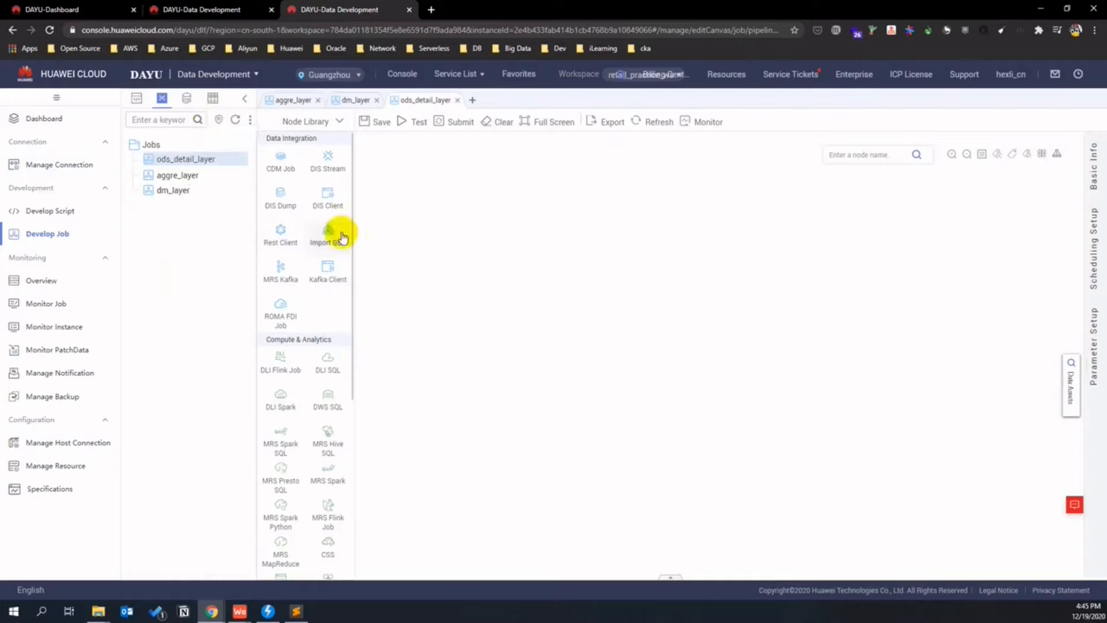
- Add a CDM Job node running t_trade_order on cluster cdm-smartcampus-ordird
{"action": "left_click_drag", "start_coordinate": [321, 183], "coordinate": [464, 264]}
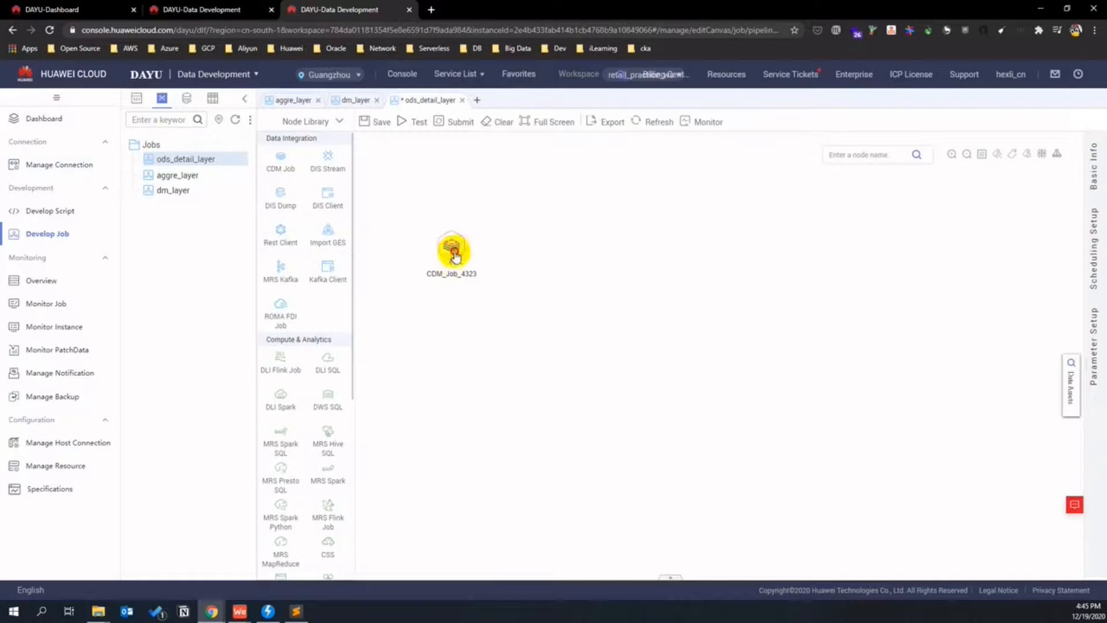
{"action": "left_click", "coordinate": [450, 239]}
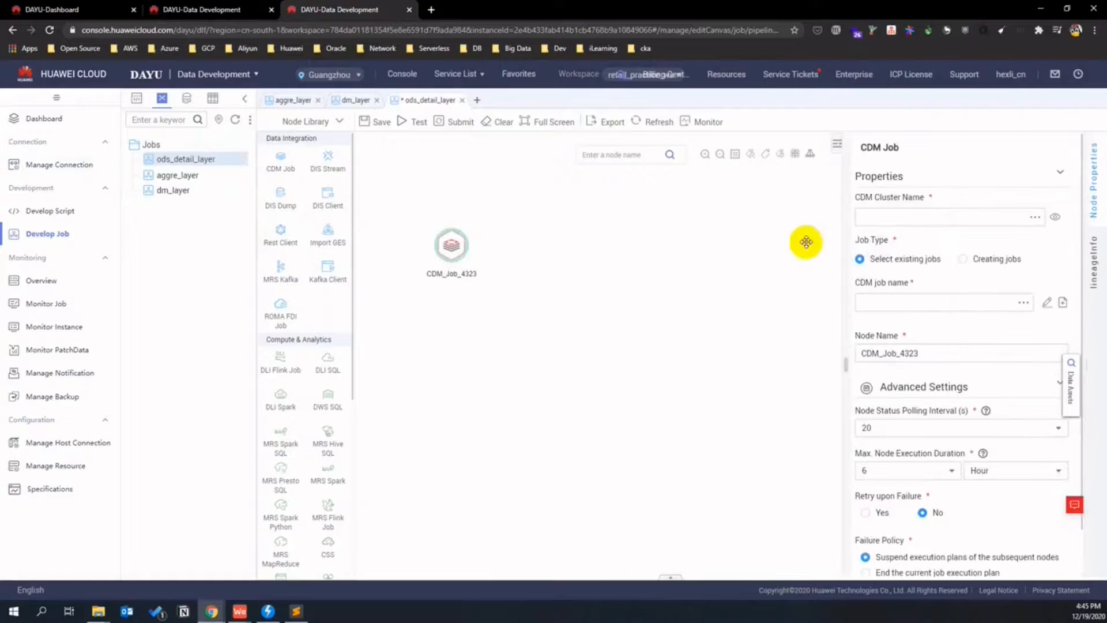
{"action": "left_click", "coordinate": [1036, 219]}
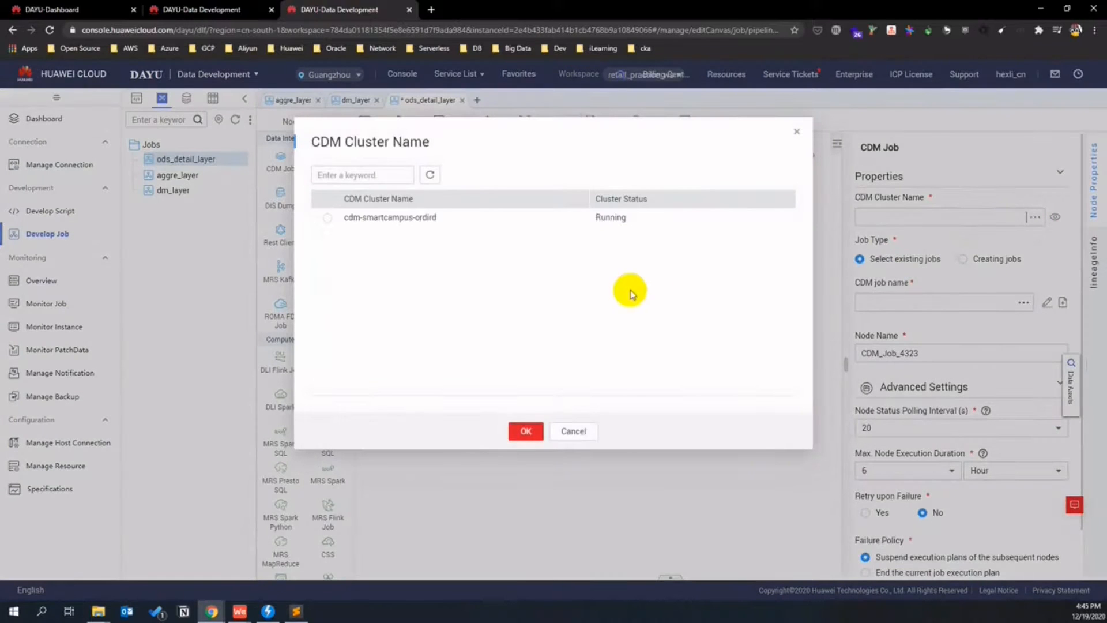
{"action": "left_click", "coordinate": [525, 431]}
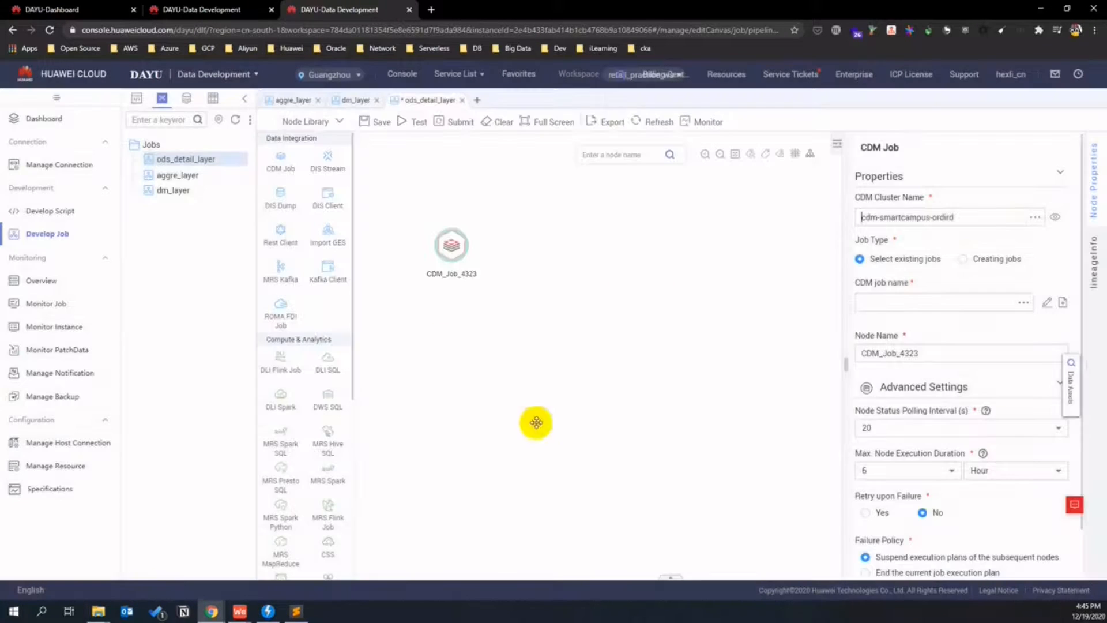
{"action": "left_click", "coordinate": [1024, 303]}
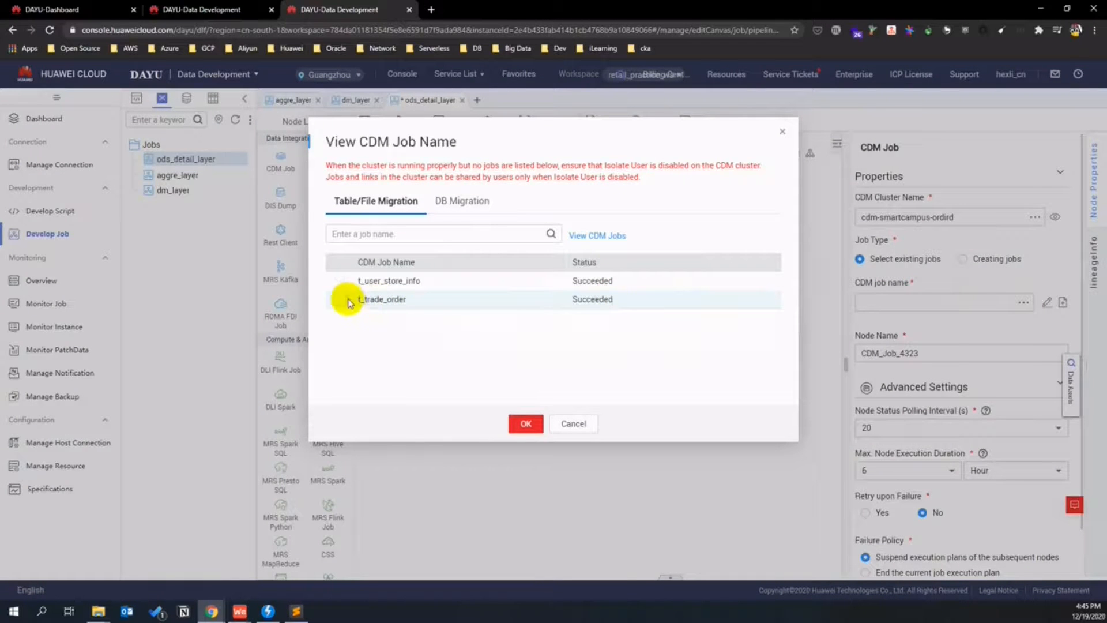
{"action": "left_click", "coordinate": [336, 301]}
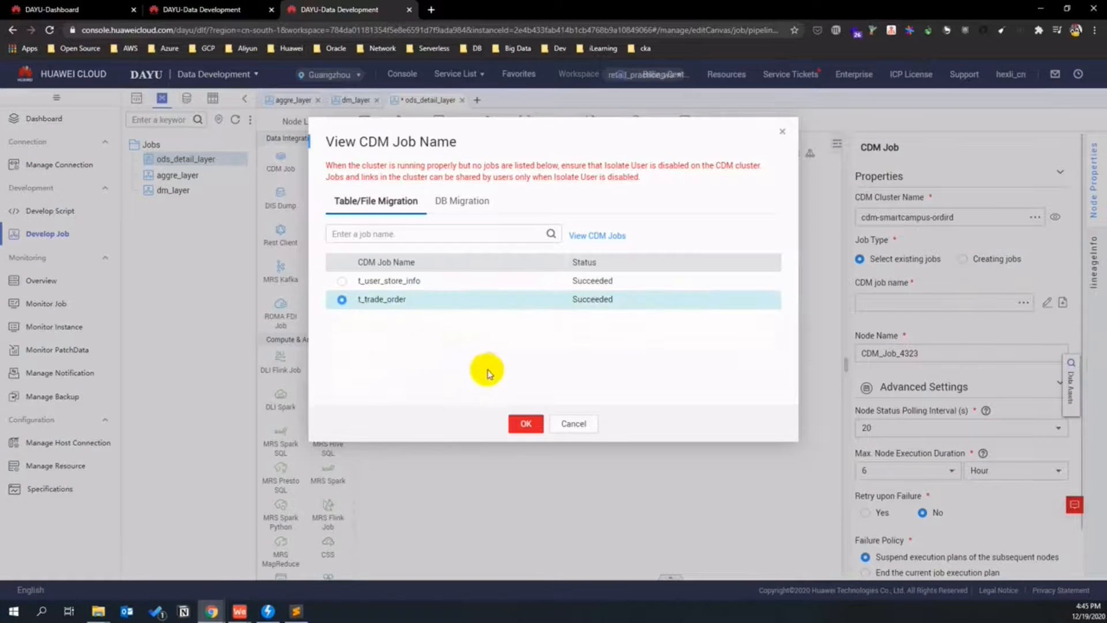
{"action": "left_click", "coordinate": [522, 424]}
{"action": "left_click", "coordinate": [862, 353]}
{"action": "scroll", "coordinate": [934, 430], "scroll_direction": "down", "scroll_amount": 1}
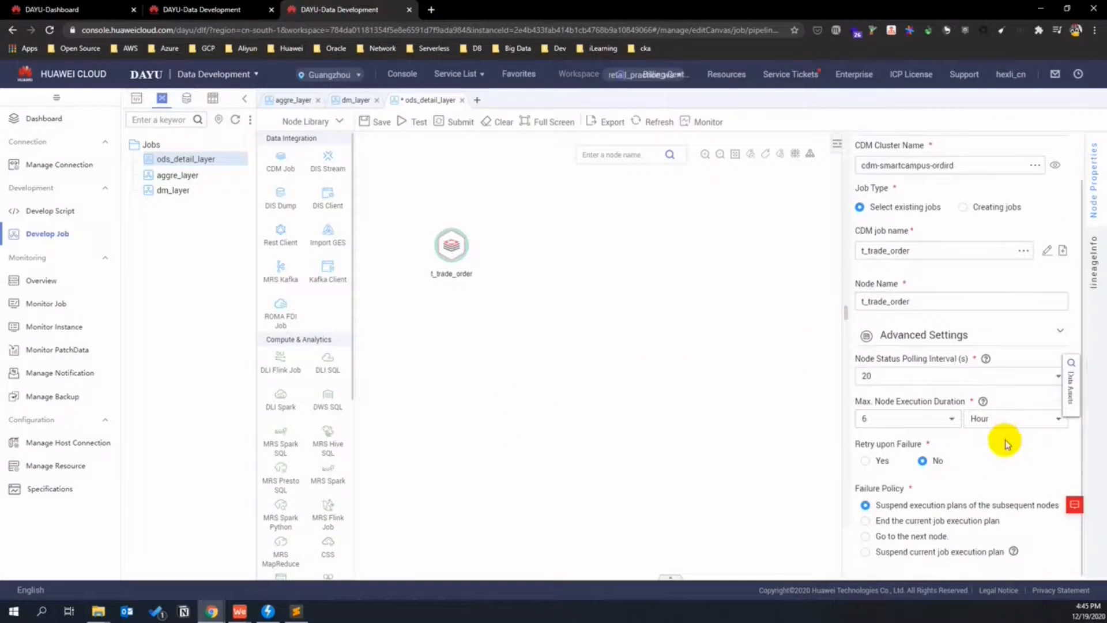
{"action": "scroll", "coordinate": [1032, 466], "scroll_direction": "up", "scroll_amount": 1}
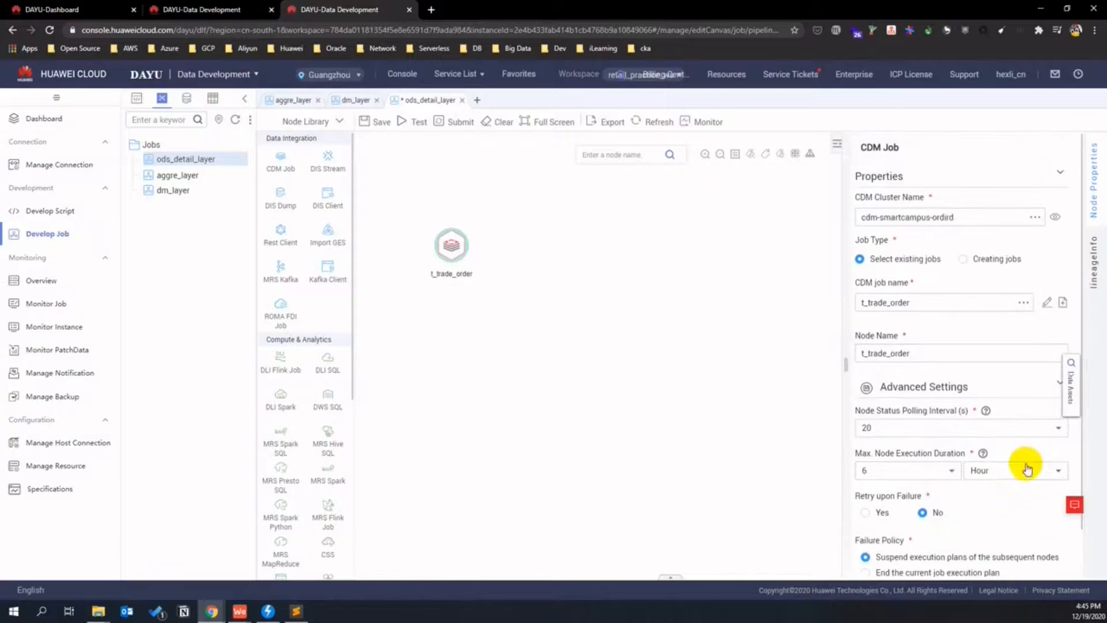
{"action": "left_click", "coordinate": [618, 395]}
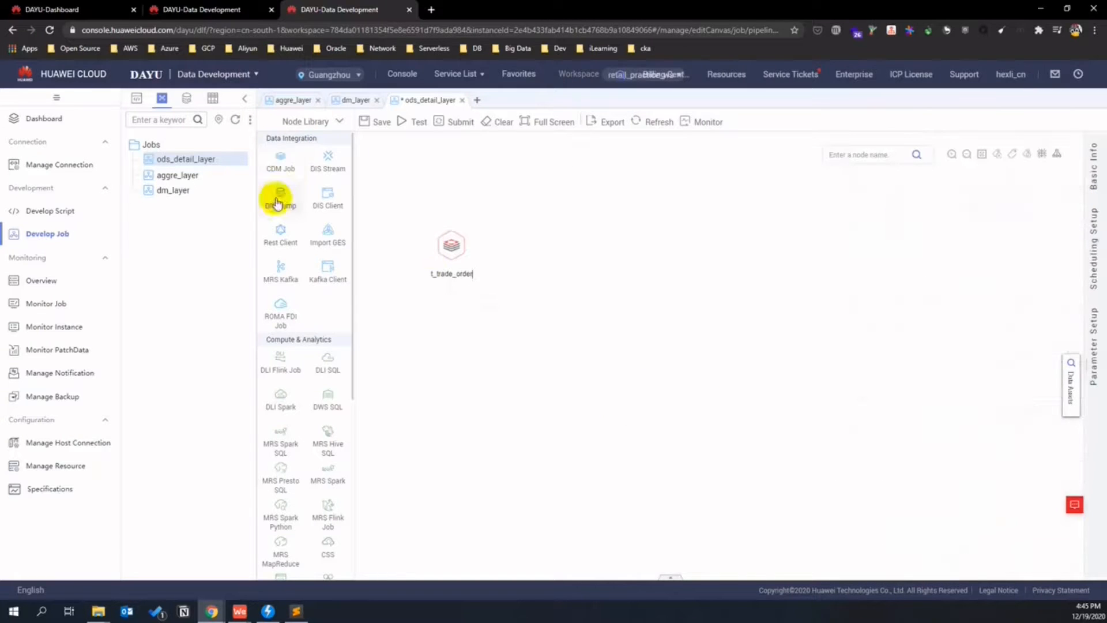
- Add a second CDM node running t_user_store_info on cluster cdm-smartcampus-ordird
{"action": "left_click_drag", "start_coordinate": [279, 161], "coordinate": [442, 337]}
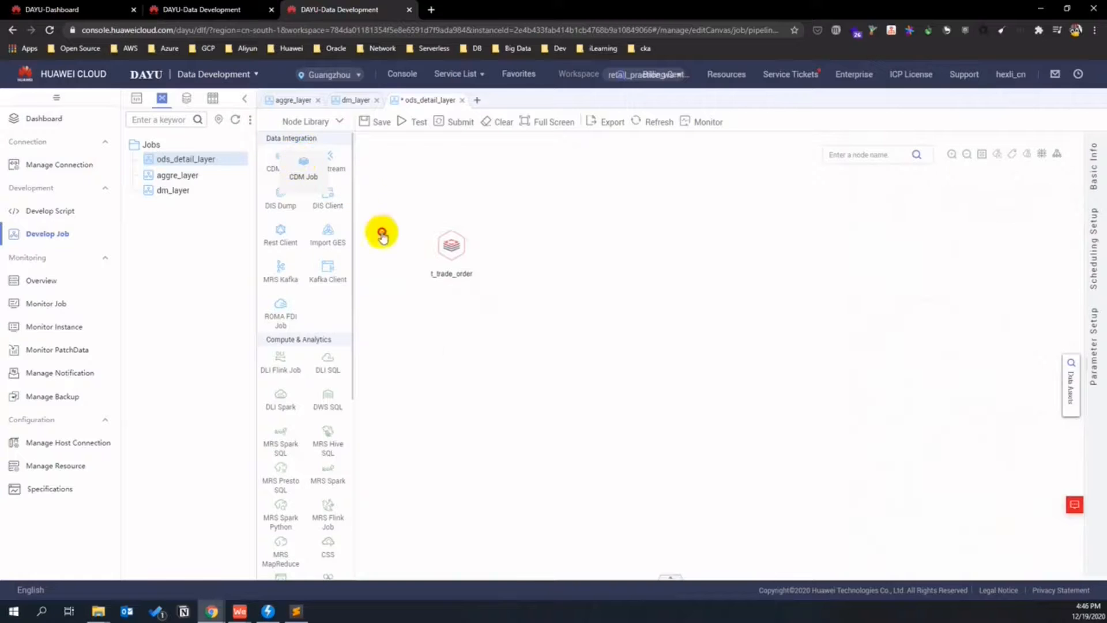
{"action": "left_click", "coordinate": [455, 352]}
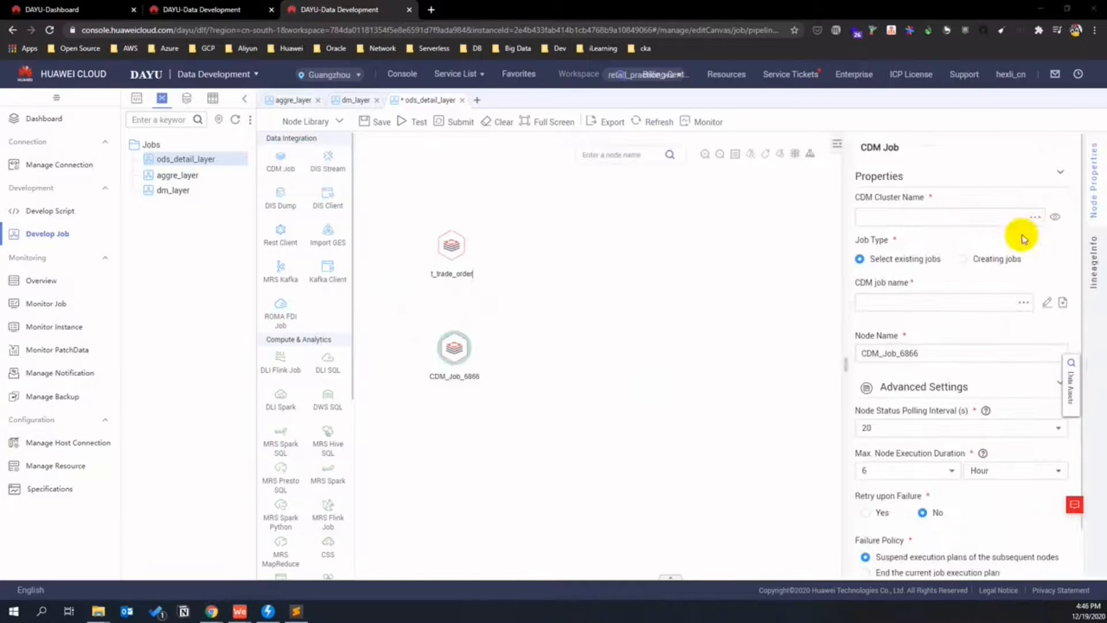
{"action": "left_click", "coordinate": [1034, 221]}
{"action": "left_click", "coordinate": [327, 217]}
{"action": "left_click", "coordinate": [526, 432]}
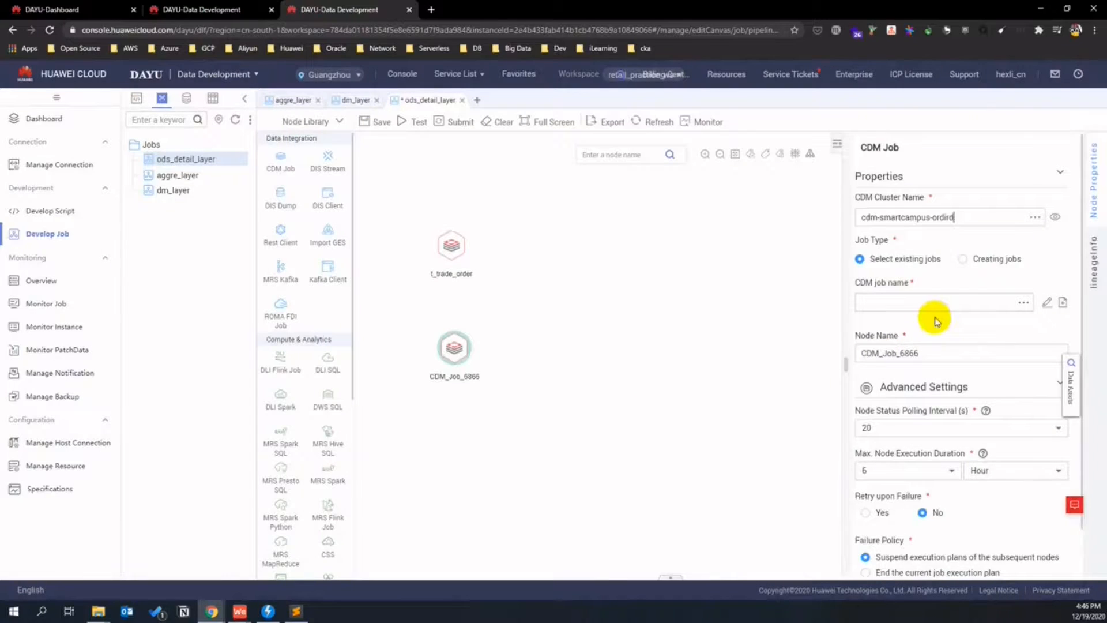
{"action": "left_click", "coordinate": [1027, 304]}
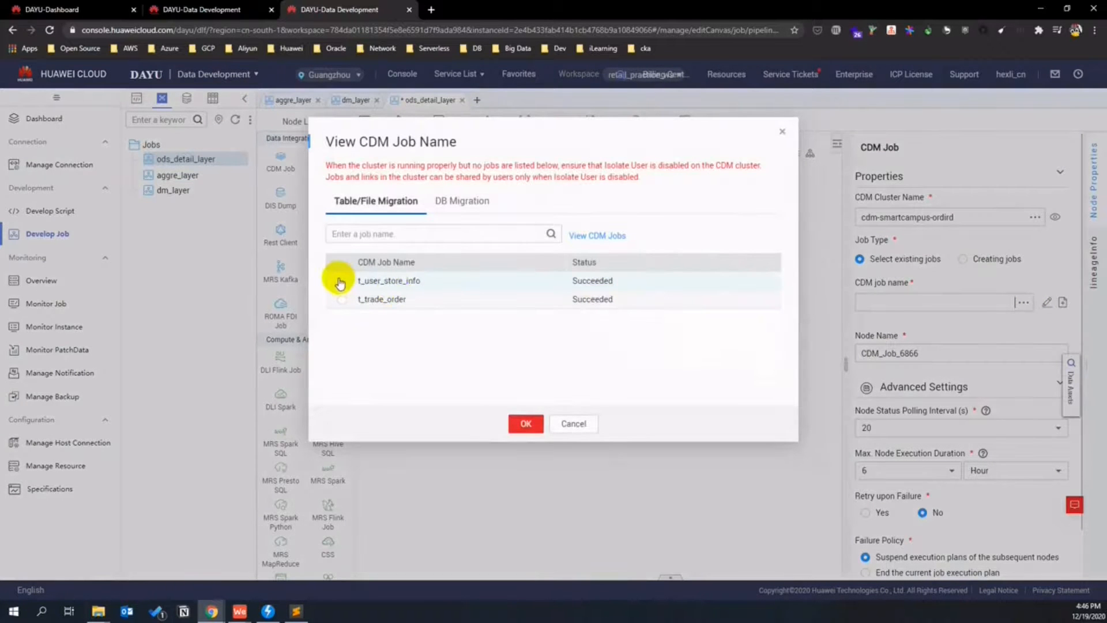
{"action": "left_click", "coordinate": [342, 281]}
{"action": "left_click", "coordinate": [525, 423]}
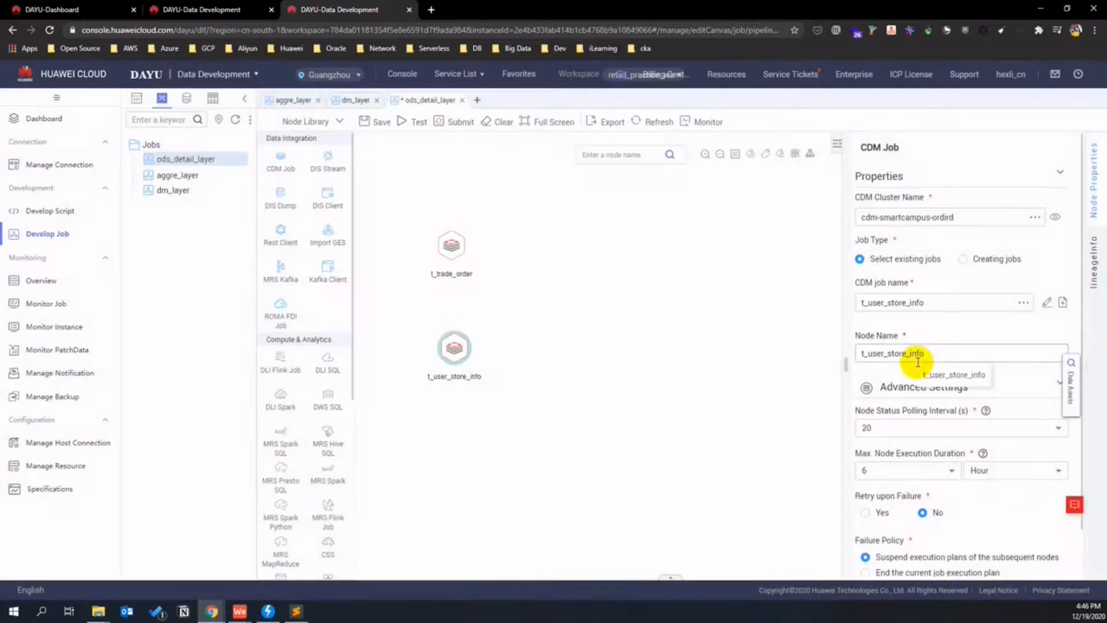
{"action": "scroll", "coordinate": [1014, 481], "scroll_direction": "down", "scroll_amount": 1}
{"action": "left_click", "coordinate": [718, 419]}
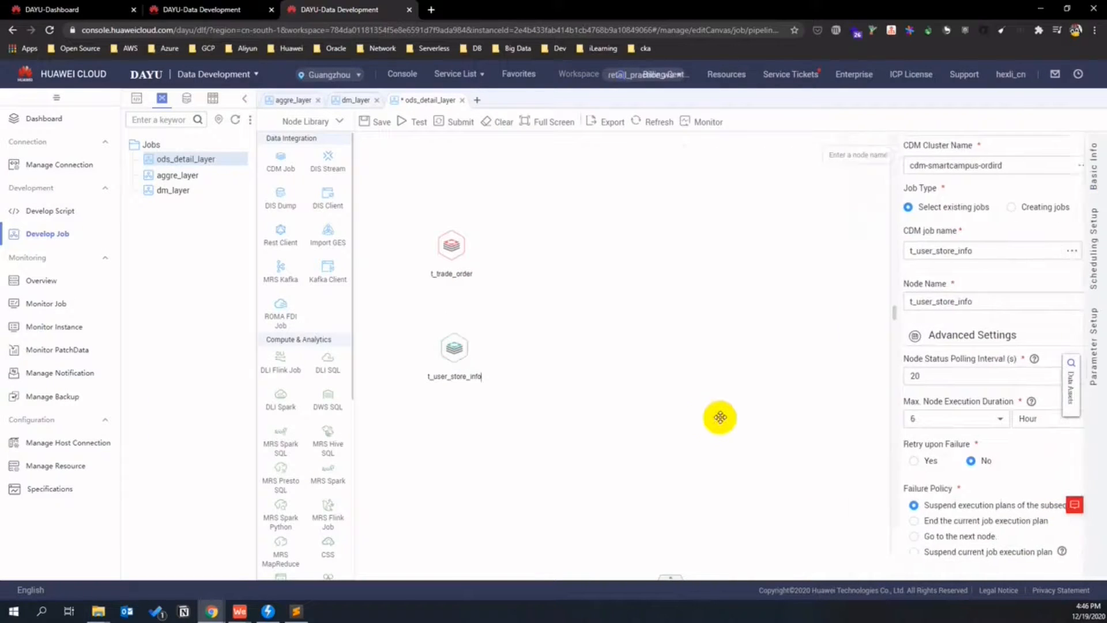
- Review the t_trade_order and t_user_store_info node properties, then go to the scripts page
{"action": "left_click", "coordinate": [453, 244]}
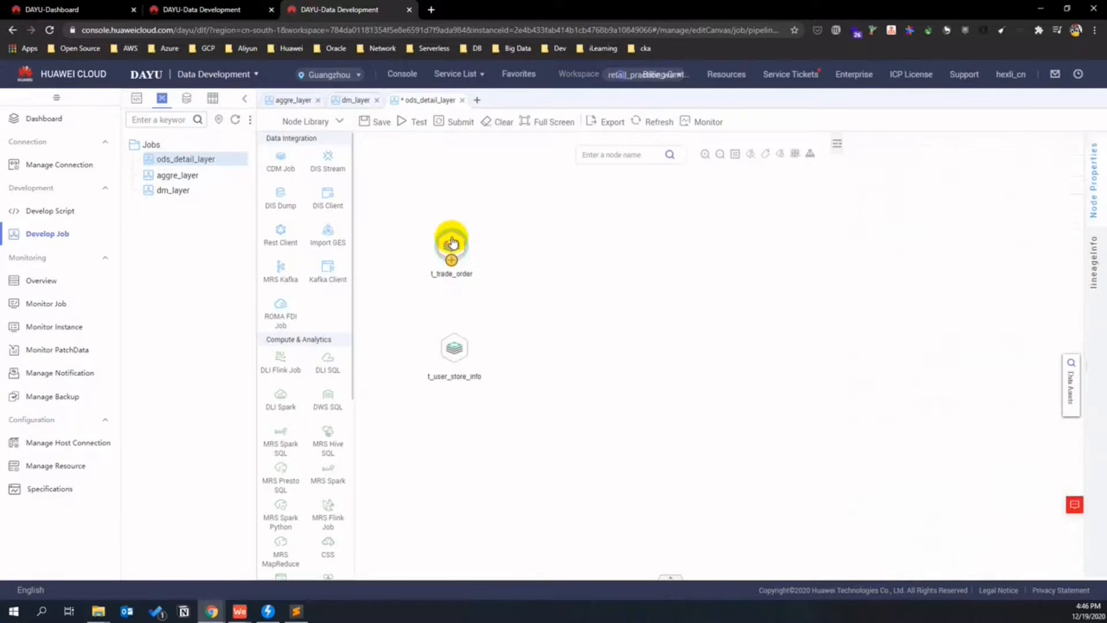
{"action": "left_click", "coordinate": [568, 337]}
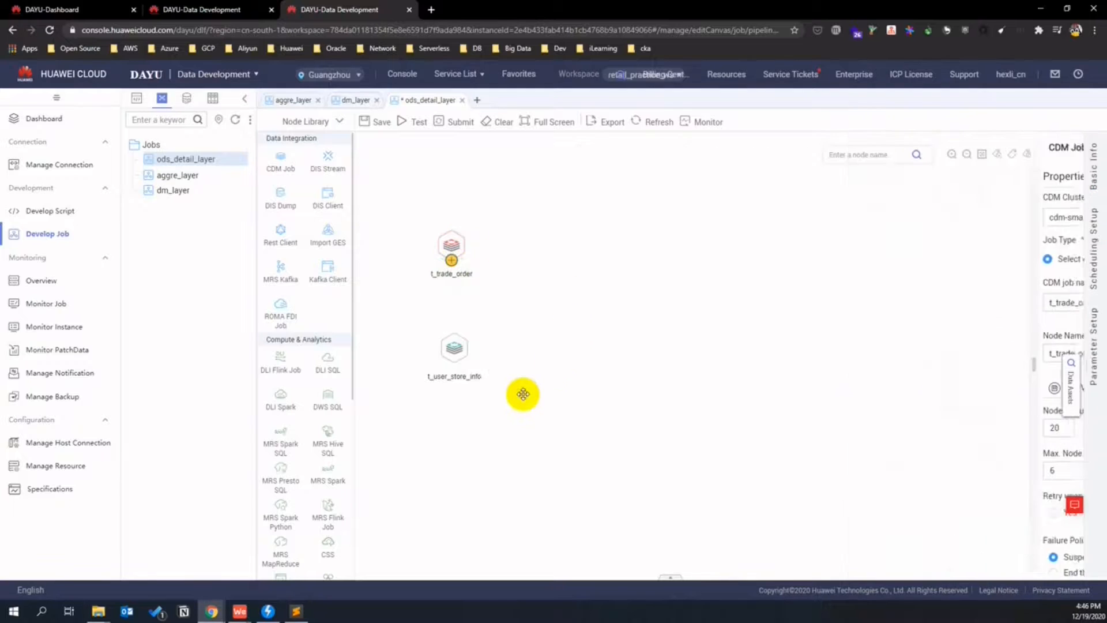
{"action": "left_click", "coordinate": [456, 343]}
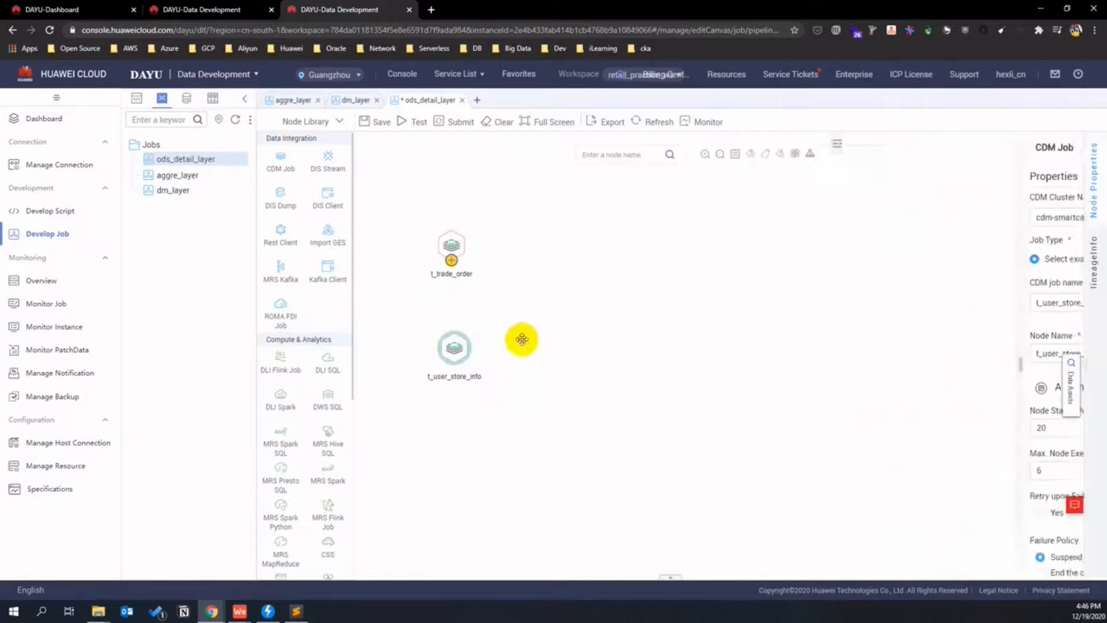
{"action": "left_click", "coordinate": [537, 299]}
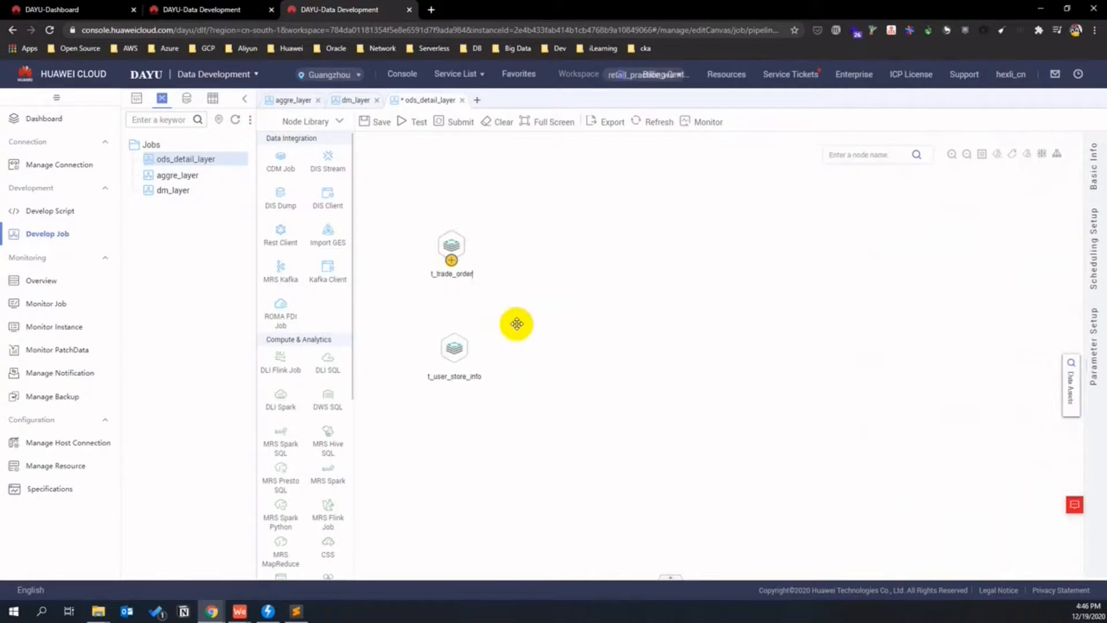
{"action": "left_click", "coordinate": [236, 10]}
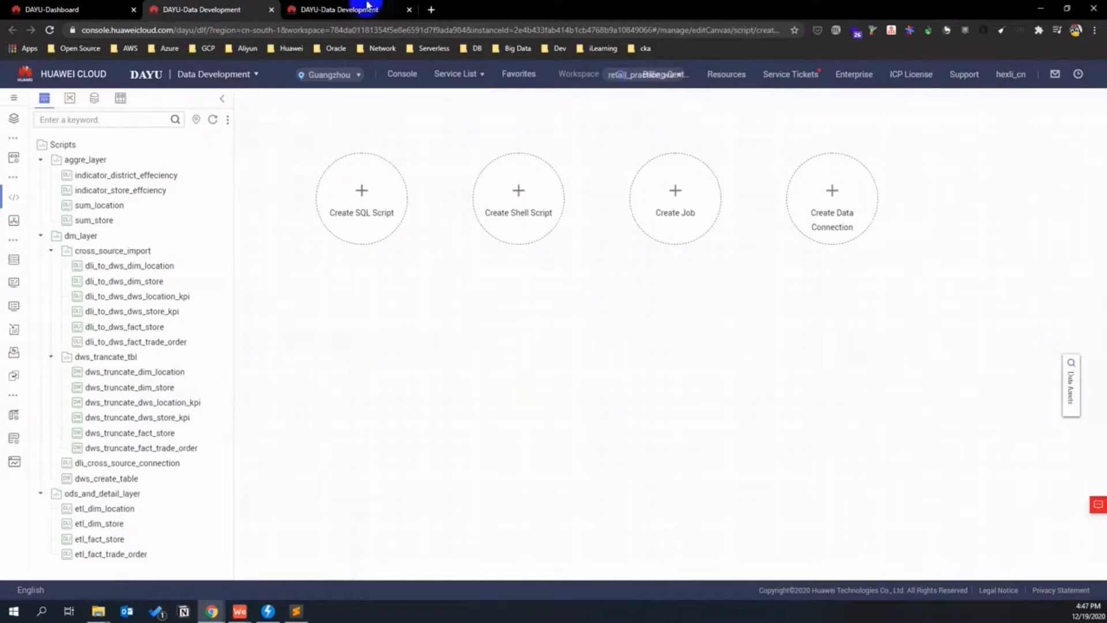
- Add a DLI SQL node associated with the etl_dim_store SQL script
{"action": "left_click", "coordinate": [349, 9]}
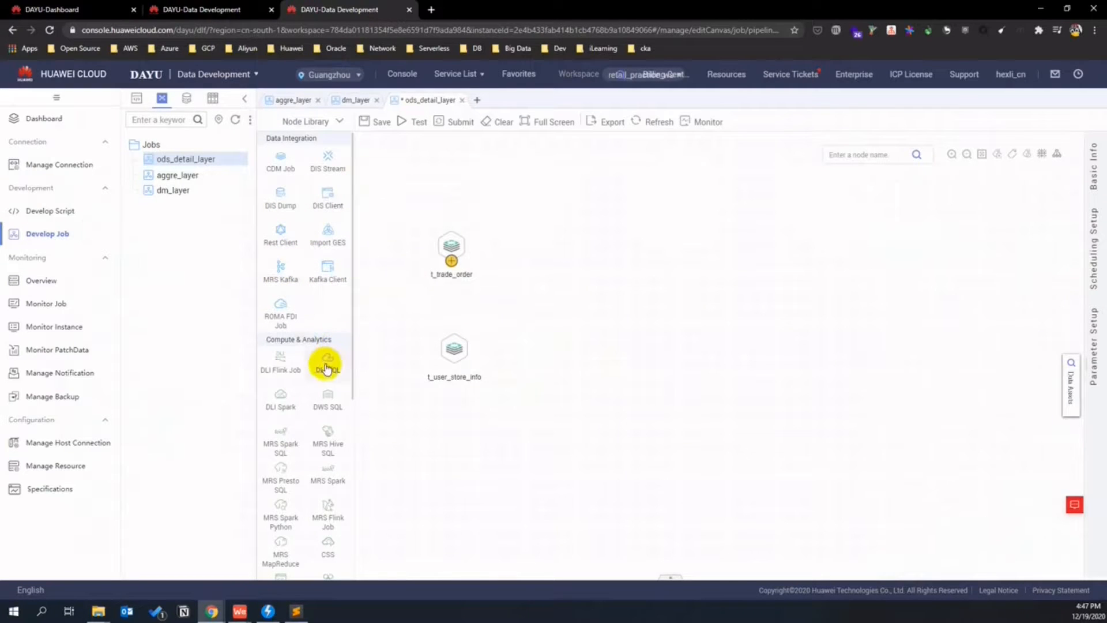
{"action": "left_click_drag", "start_coordinate": [325, 367], "coordinate": [585, 206]}
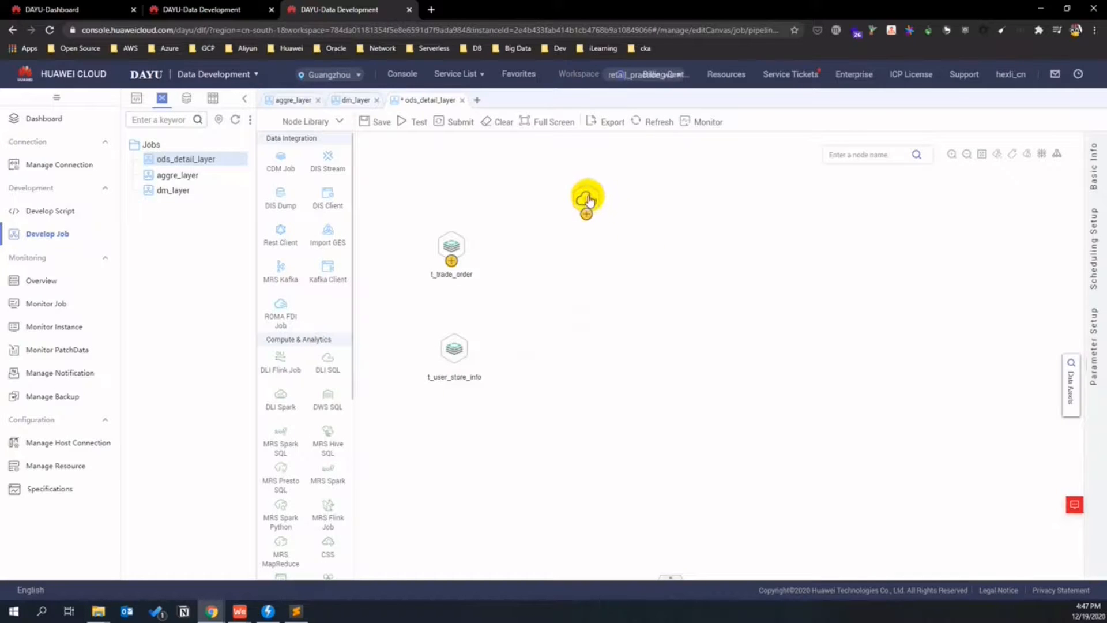
{"action": "left_click", "coordinate": [587, 200]}
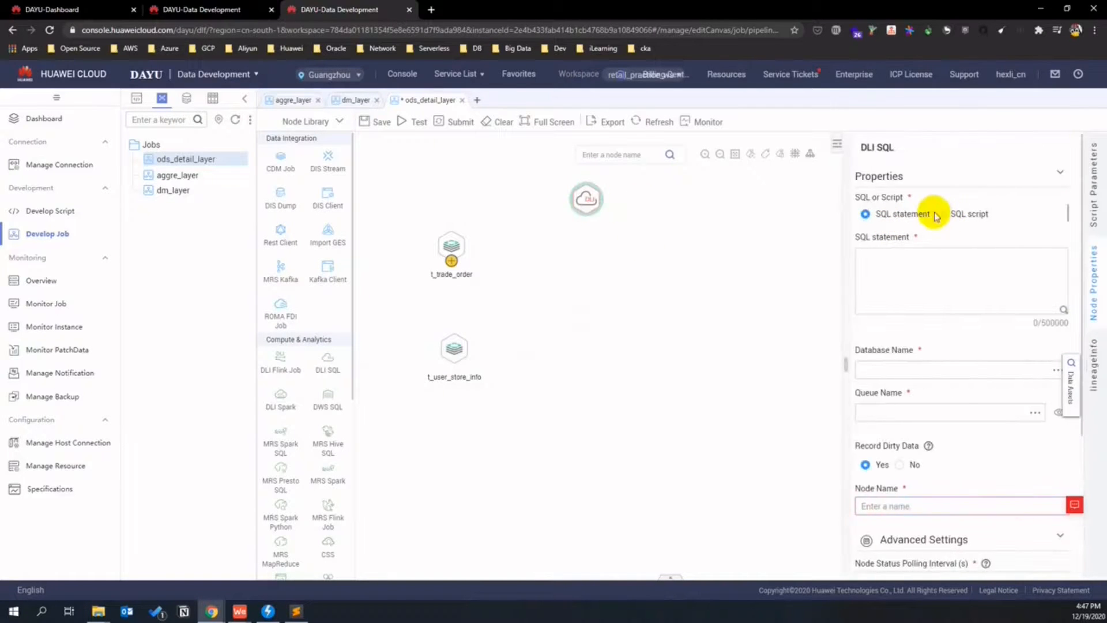
{"action": "left_click", "coordinate": [941, 214]}
{"action": "left_click", "coordinate": [1025, 265]}
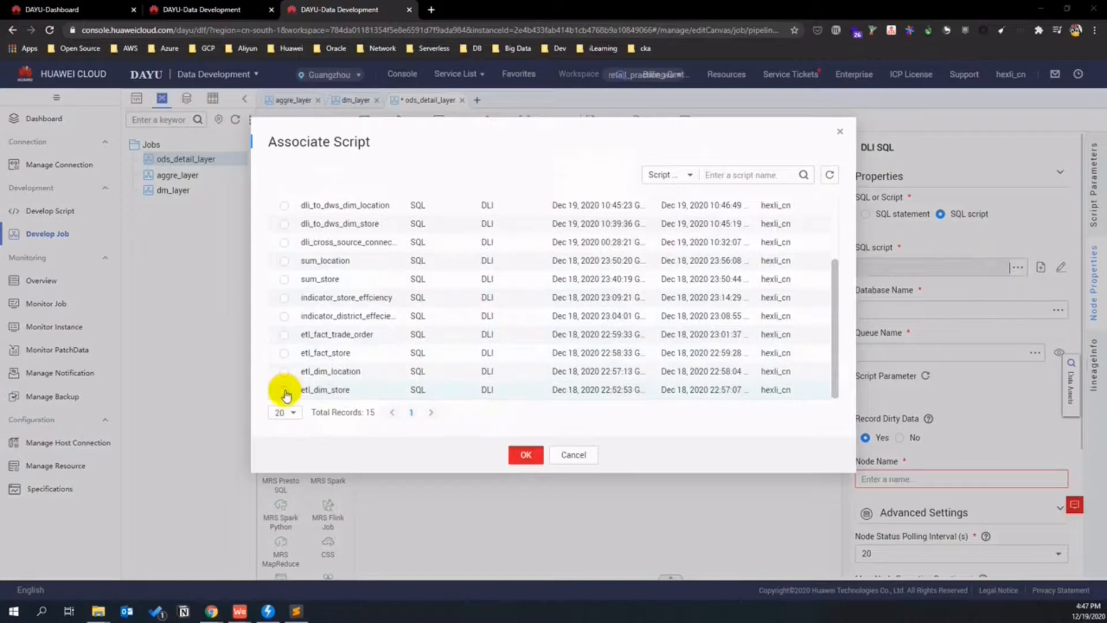
{"action": "left_click", "coordinate": [284, 390]}
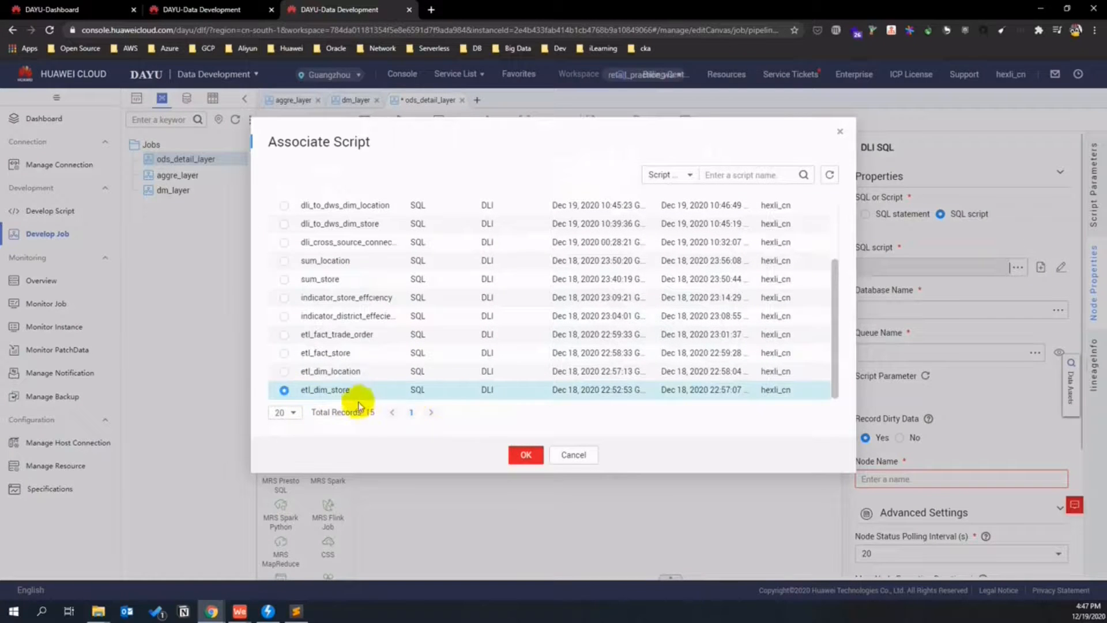
{"action": "left_click", "coordinate": [537, 465]}
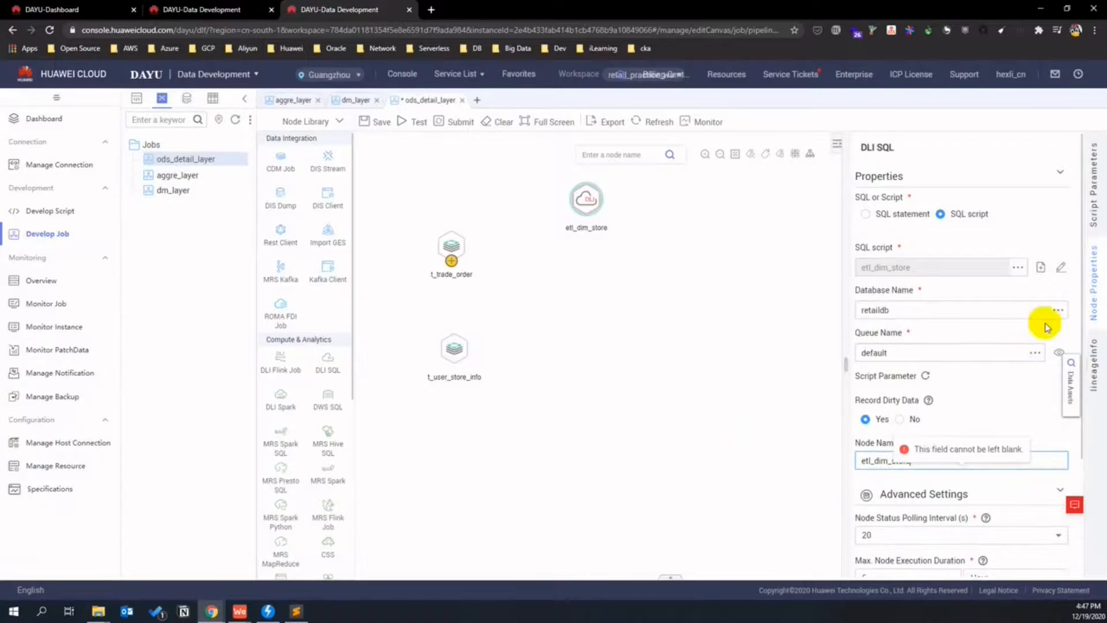
- Confirm the node uses database retaildb and queue default, leaving them unchanged
{"action": "left_click", "coordinate": [1059, 312]}
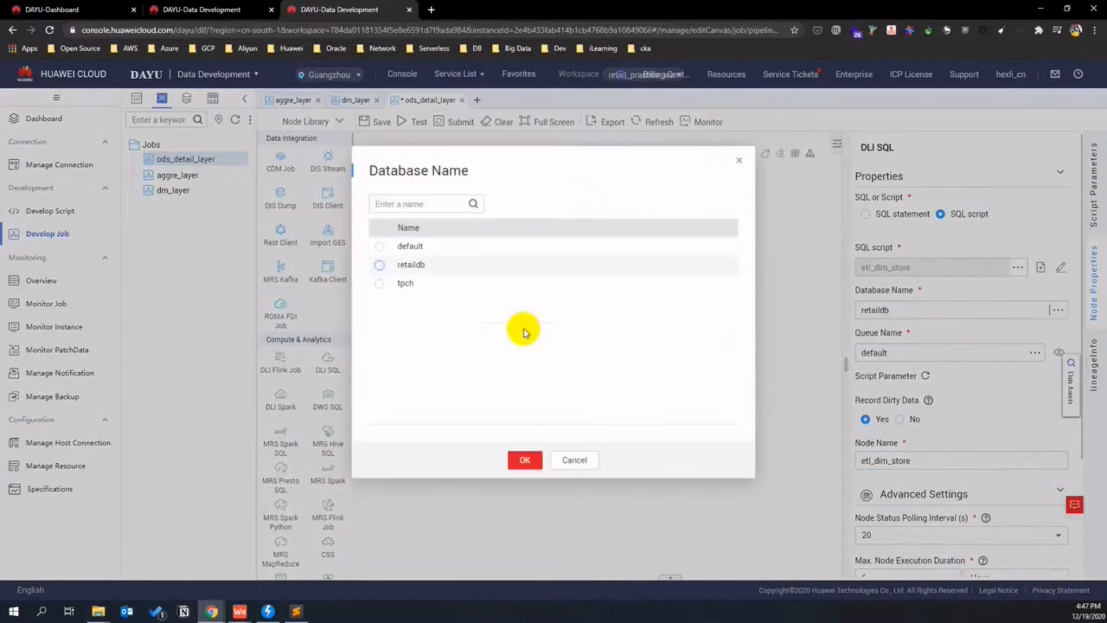
{"action": "left_click", "coordinate": [573, 461]}
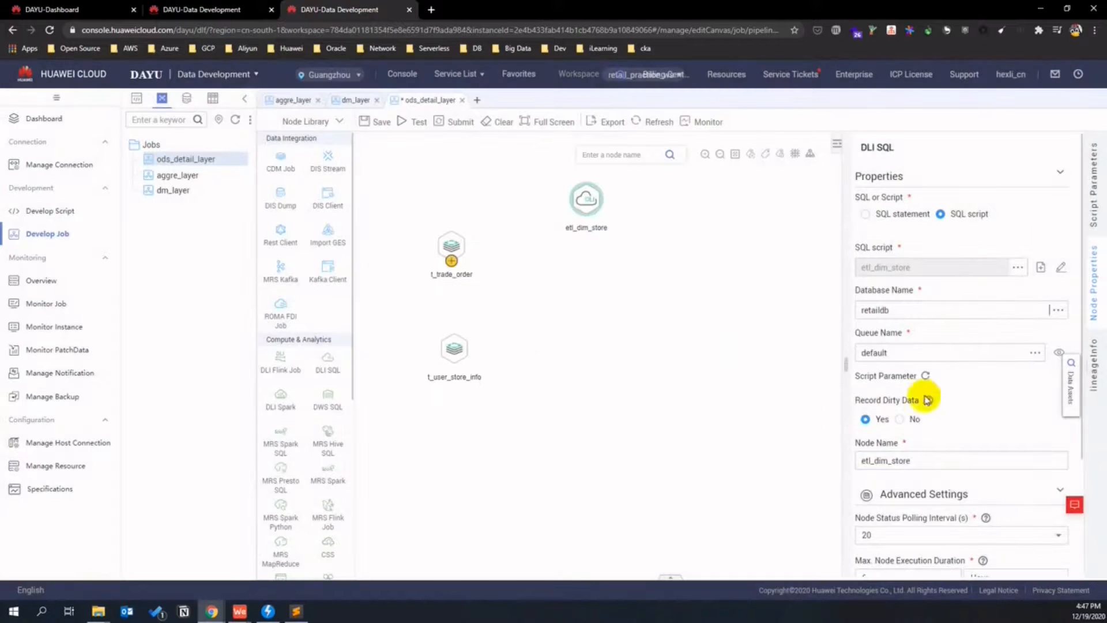
{"action": "left_click", "coordinate": [1035, 353]}
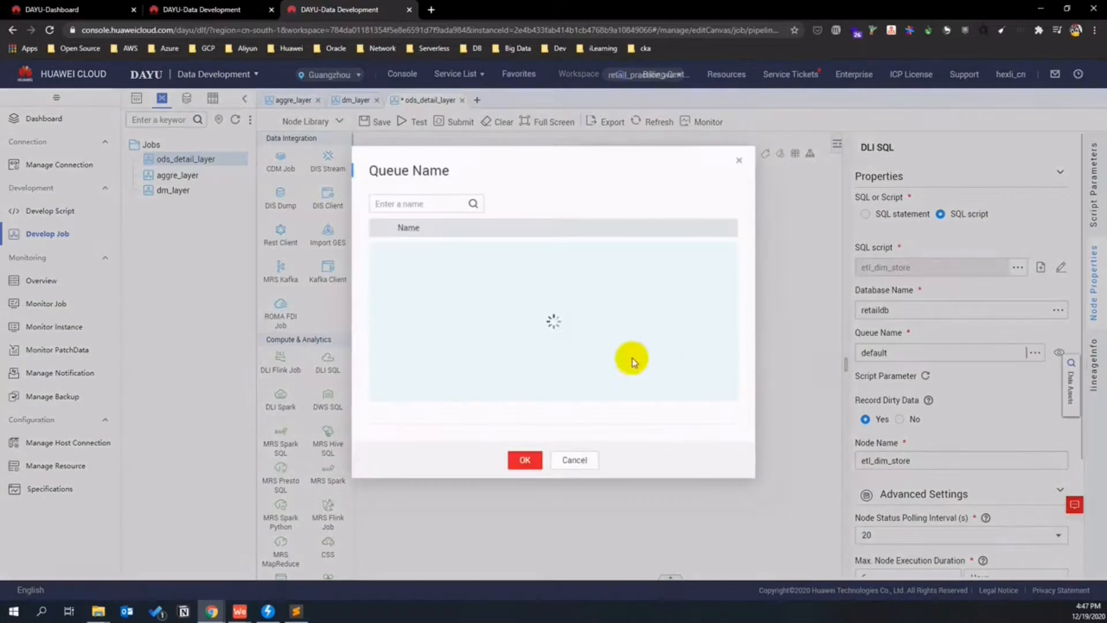
{"action": "left_click", "coordinate": [583, 464]}
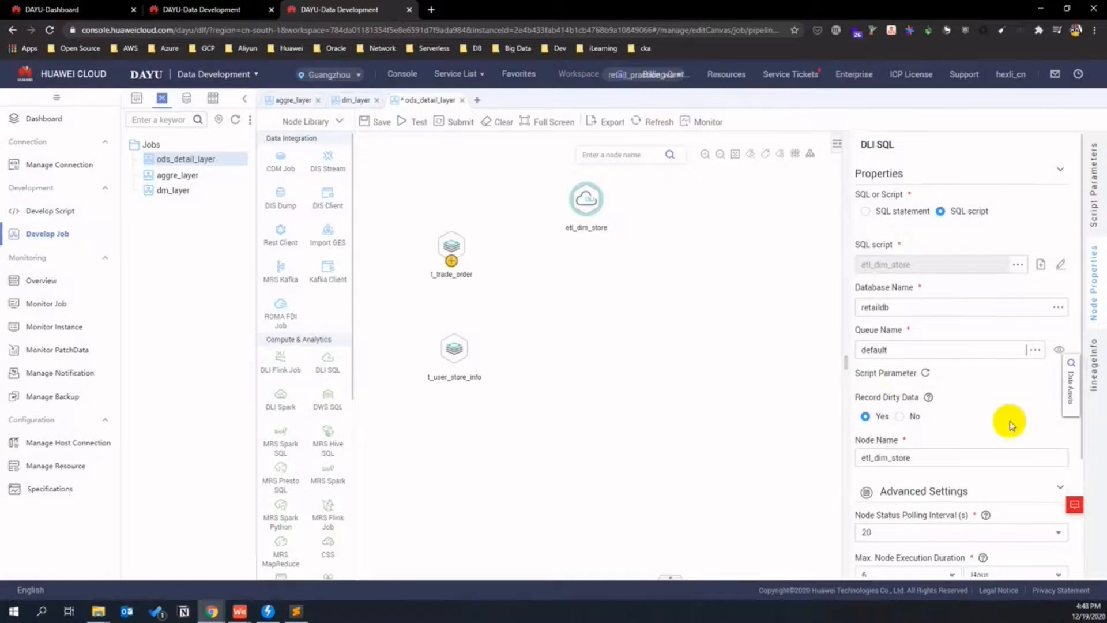
{"action": "scroll", "coordinate": [1009, 421], "scroll_direction": "down", "scroll_amount": 1}
{"action": "scroll", "coordinate": [946, 420], "scroll_direction": "down", "scroll_amount": 1}
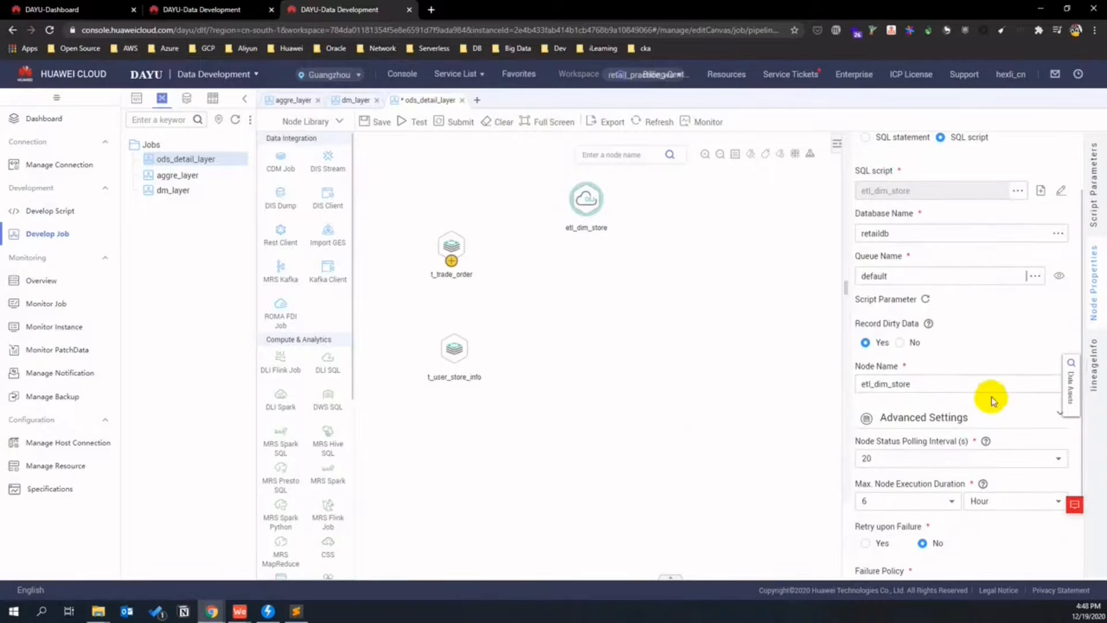
{"action": "scroll", "coordinate": [988, 407], "scroll_direction": "down", "scroll_amount": 2}
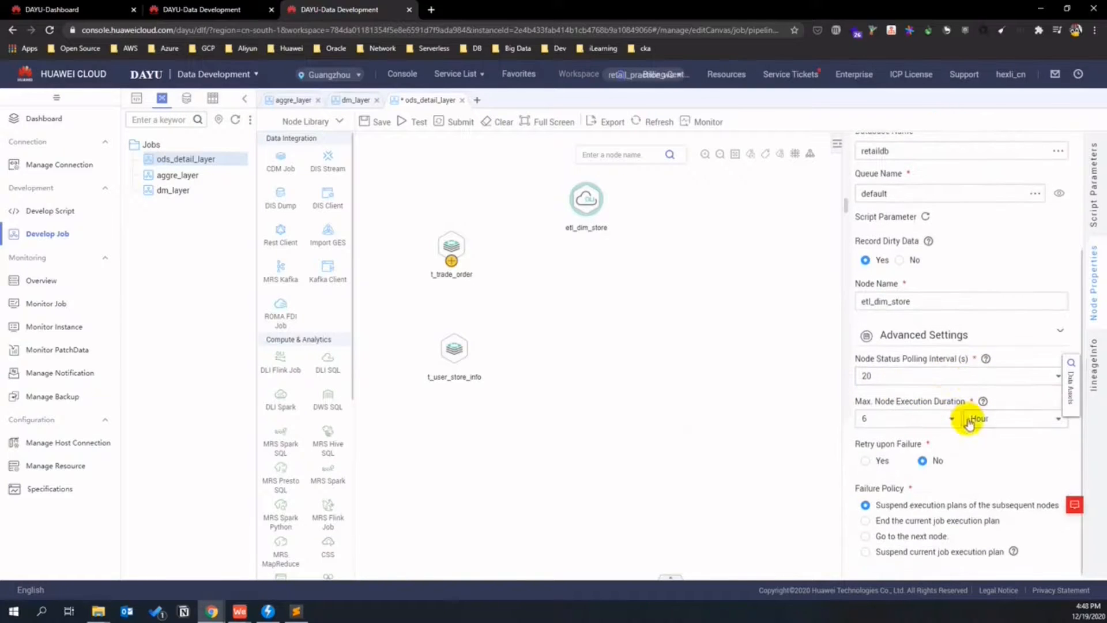
{"action": "left_click", "coordinate": [680, 366]}
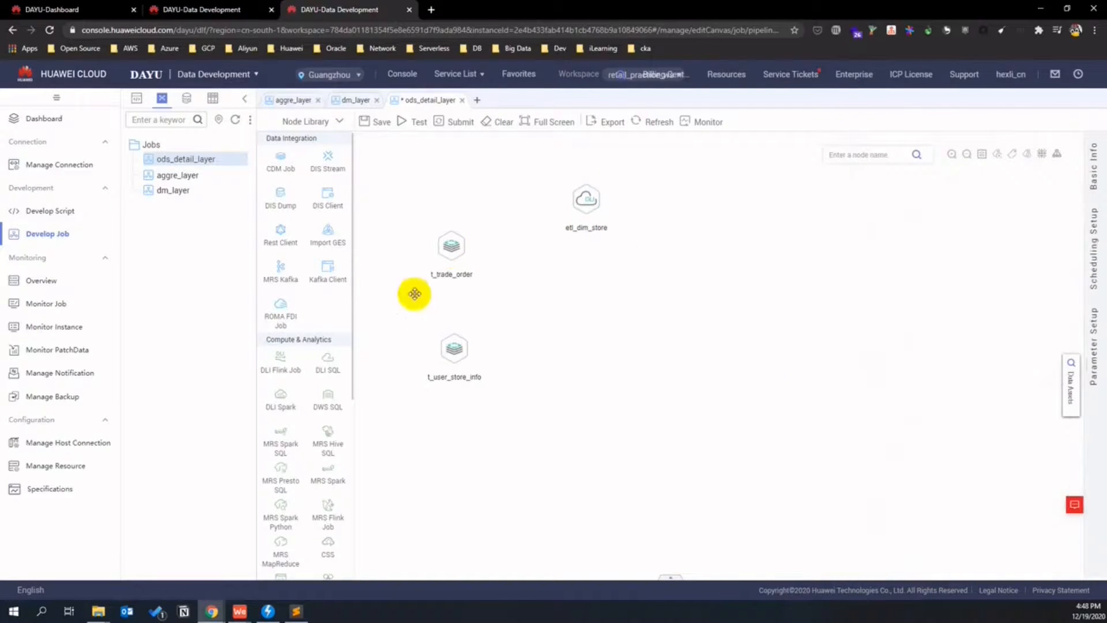
- Add another DLI SQL node and line up the four etl_* nodes in a right column
{"action": "left_click_drag", "start_coordinate": [323, 370], "coordinate": [572, 281]}
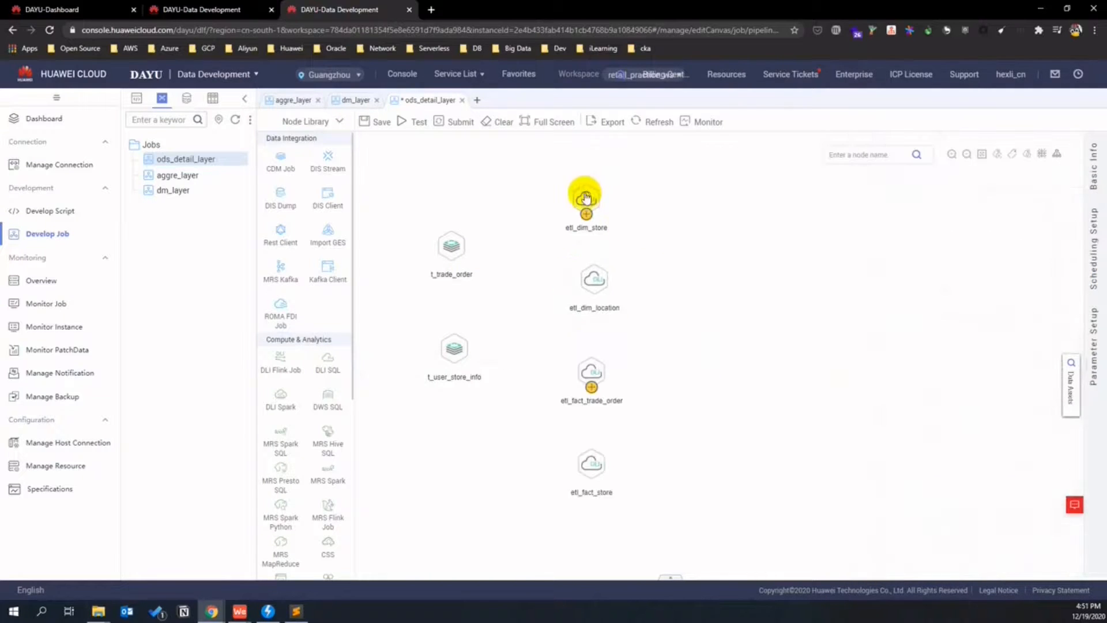
{"action": "left_click_drag", "start_coordinate": [584, 198], "coordinate": [659, 199]}
{"action": "left_click_drag", "start_coordinate": [594, 278], "coordinate": [660, 281]}
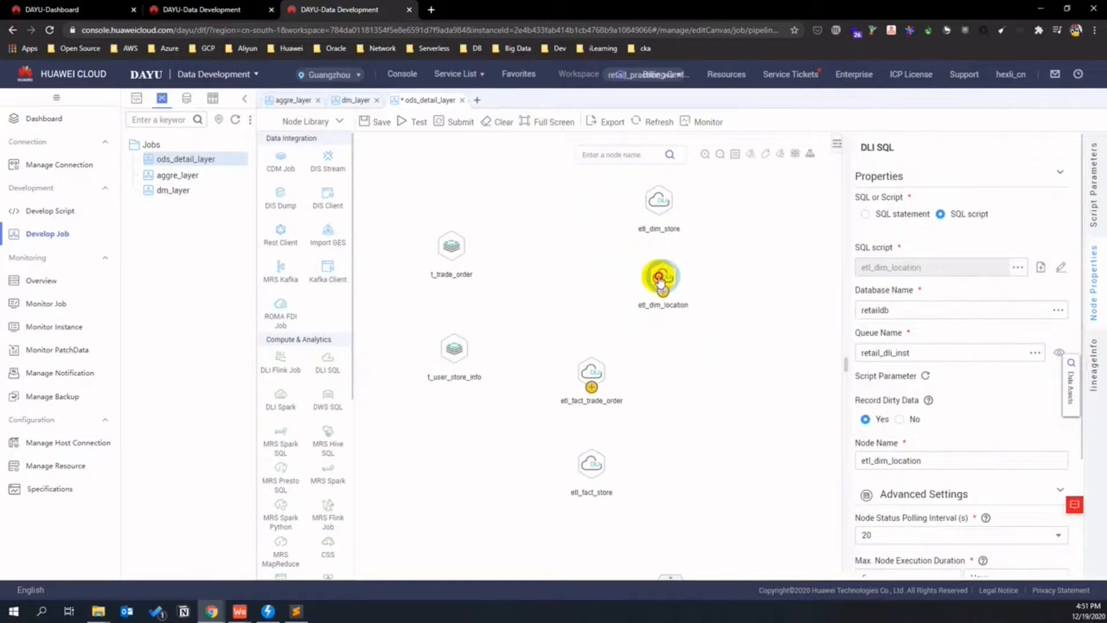
{"action": "left_click_drag", "start_coordinate": [589, 372], "coordinate": [661, 378]}
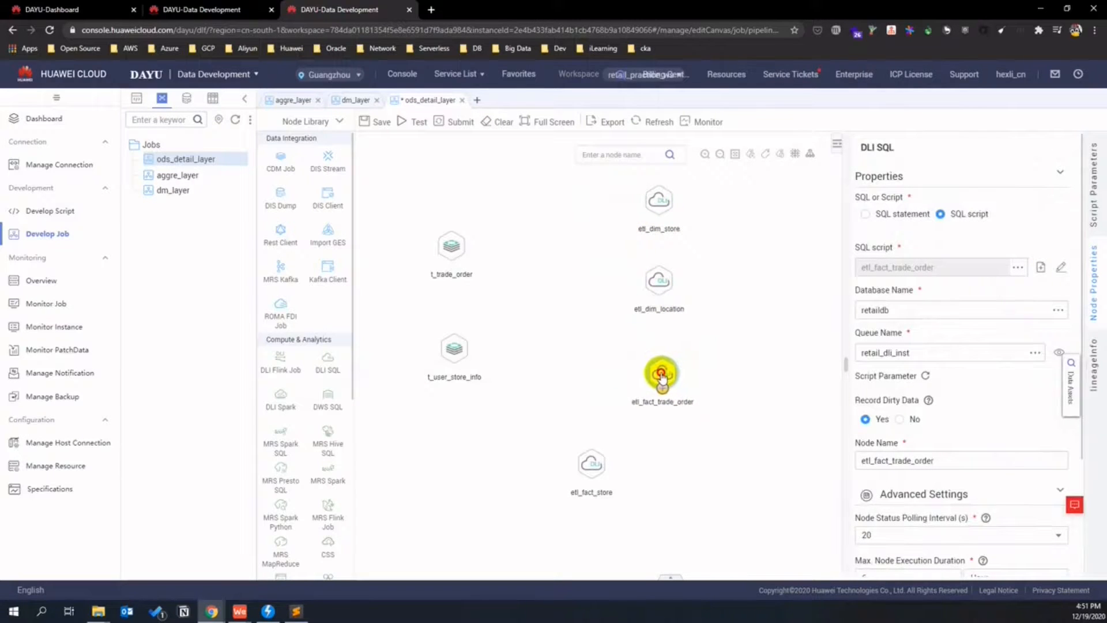
{"action": "left_click_drag", "start_coordinate": [595, 462], "coordinate": [665, 471]}
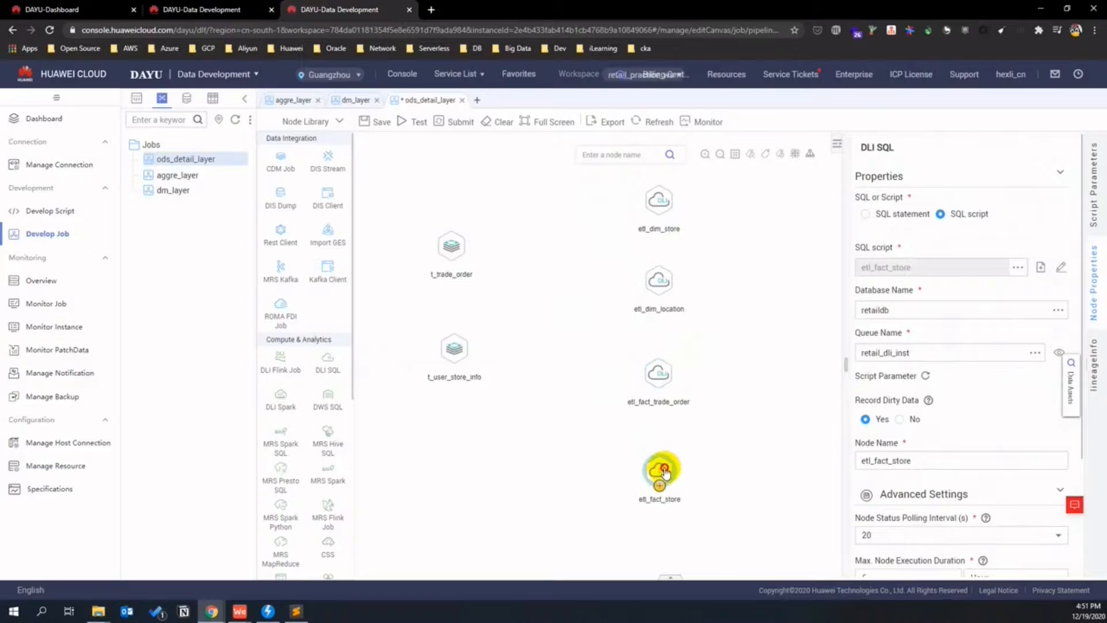
- Reposition the t_trade_order and t_user_store_info CDM nodes in the left column
{"action": "left_click_drag", "start_coordinate": [450, 247], "coordinate": [425, 258]}
{"action": "left_click_drag", "start_coordinate": [455, 349], "coordinate": [420, 383]}
{"action": "left_click_drag", "start_coordinate": [425, 257], "coordinate": [420, 303]}
{"action": "left_click_drag", "start_coordinate": [418, 385], "coordinate": [424, 373]}
- Add a Dummy node named ods_layer_data between the CDM and SQL columns
{"action": "scroll", "coordinate": [298, 411], "scroll_direction": "down", "scroll_amount": 1}
{"action": "scroll", "coordinate": [298, 412], "scroll_direction": "down", "scroll_amount": 5}
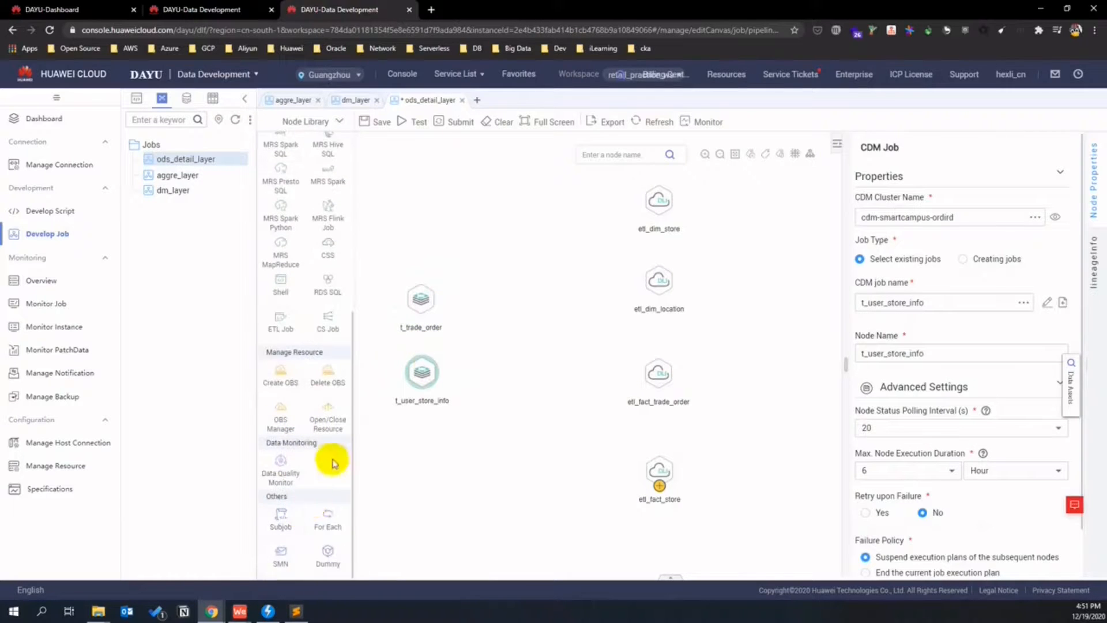
{"action": "left_click_drag", "start_coordinate": [325, 549], "coordinate": [546, 339]}
{"action": "left_click", "coordinate": [739, 347]}
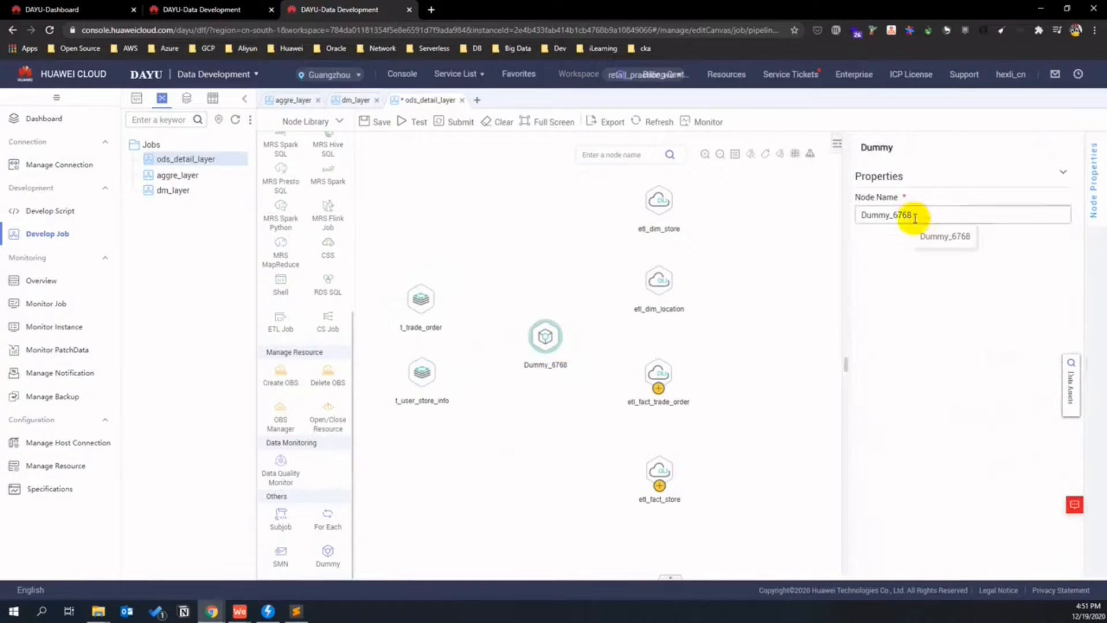
{"action": "left_click_drag", "start_coordinate": [907, 215], "coordinate": [839, 216]}
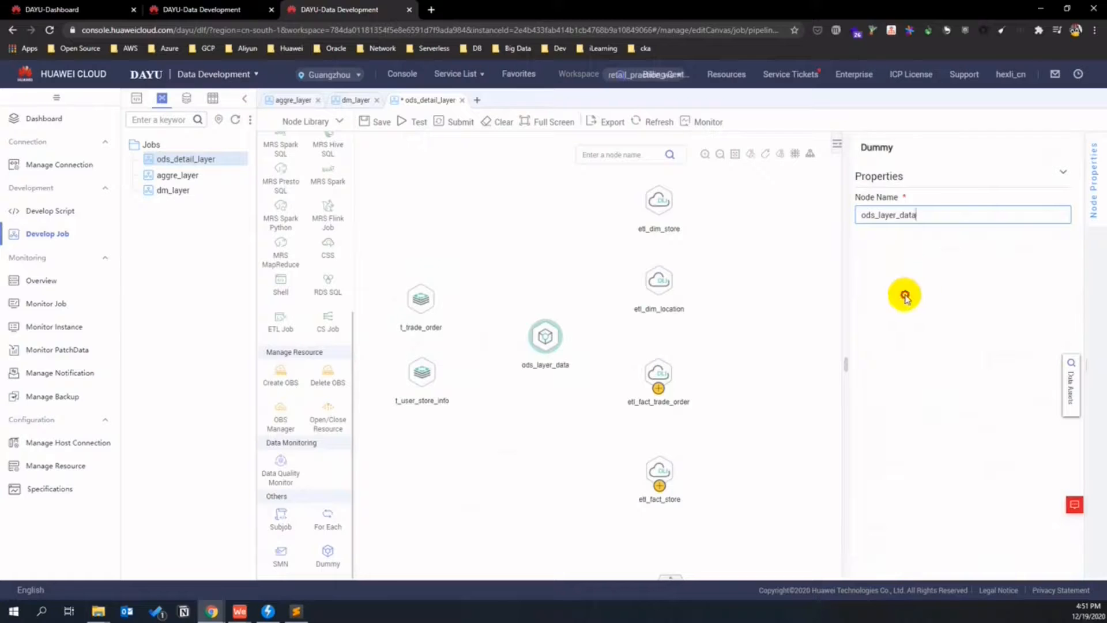
{"action": "mouse_move", "coordinate": [544, 334]}
{"action": "left_mouse_down"}
{"action": "mouse_move", "coordinate": [529, 331]}
{"action": "mouse_move", "coordinate": [539, 336]}
{"action": "left_mouse_up"}
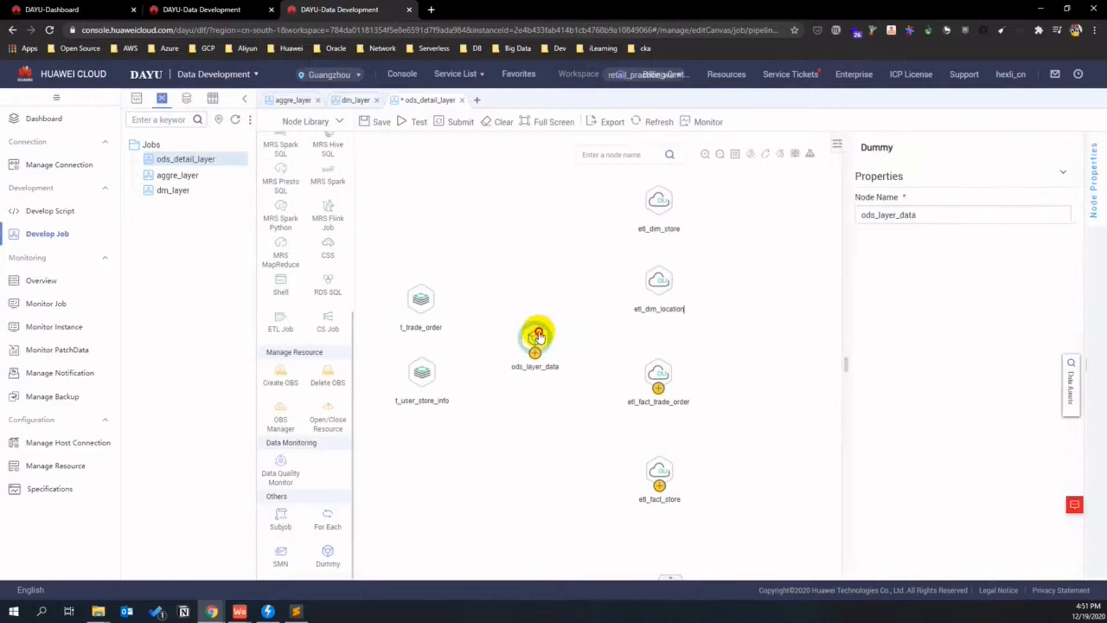
- Link t_user_store_info into ods_layer_data and ods_layer_data to the four etl nodes
{"action": "left_click", "coordinate": [433, 316]}
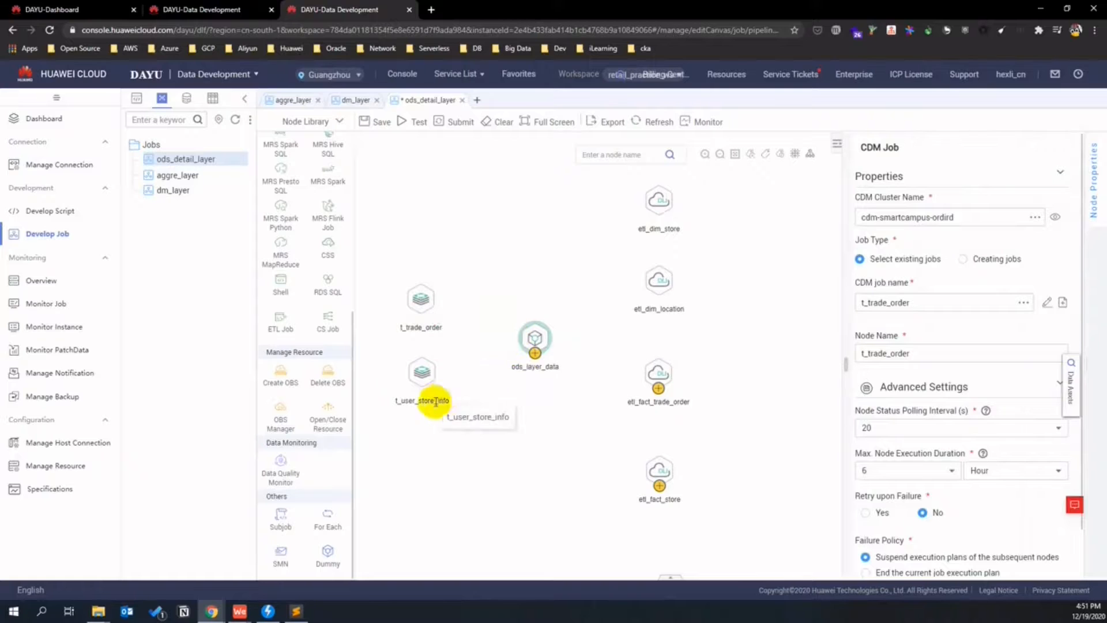
{"action": "mouse_move", "coordinate": [414, 386]}
{"action": "left_click_drag", "start_coordinate": [422, 387], "coordinate": [533, 338]}
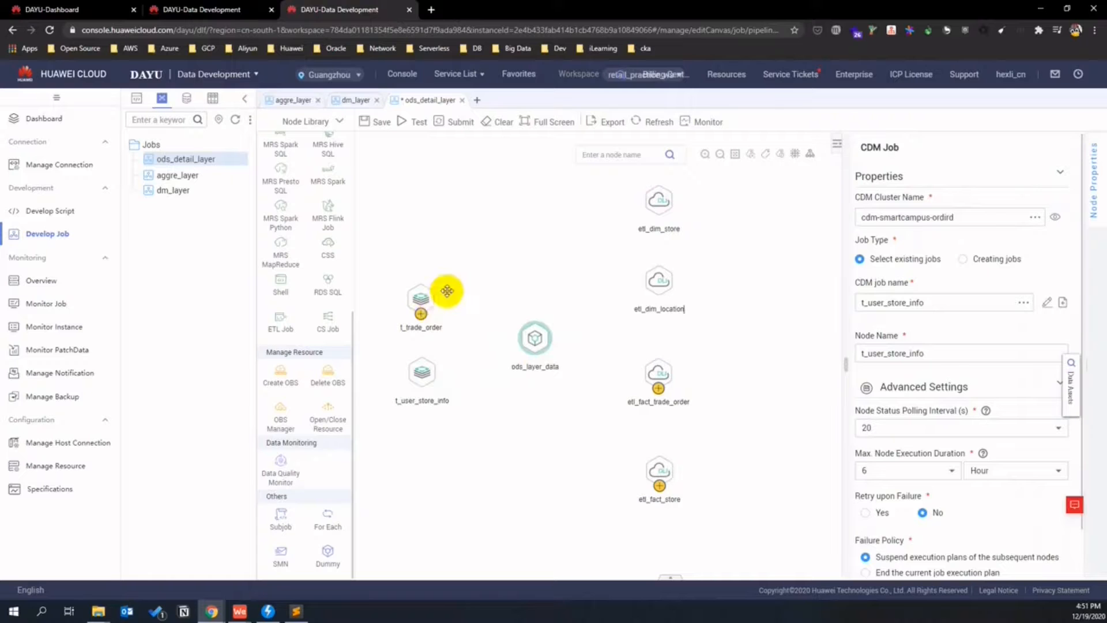
{"action": "mouse_move", "coordinate": [546, 350]}
{"action": "left_click_drag", "start_coordinate": [534, 352], "coordinate": [633, 206]}
{"action": "mouse_move", "coordinate": [542, 354]}
{"action": "left_click_drag", "start_coordinate": [537, 353], "coordinate": [649, 292]}
{"action": "left_click_drag", "start_coordinate": [535, 353], "coordinate": [648, 376]}
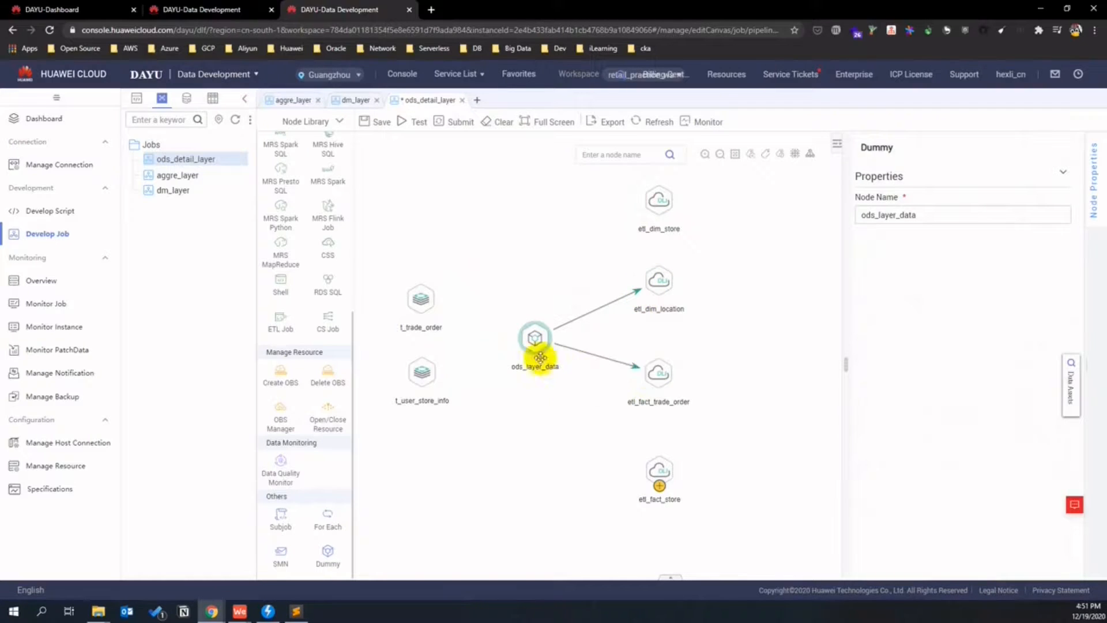
{"action": "left_click_drag", "start_coordinate": [535, 353], "coordinate": [655, 464]}
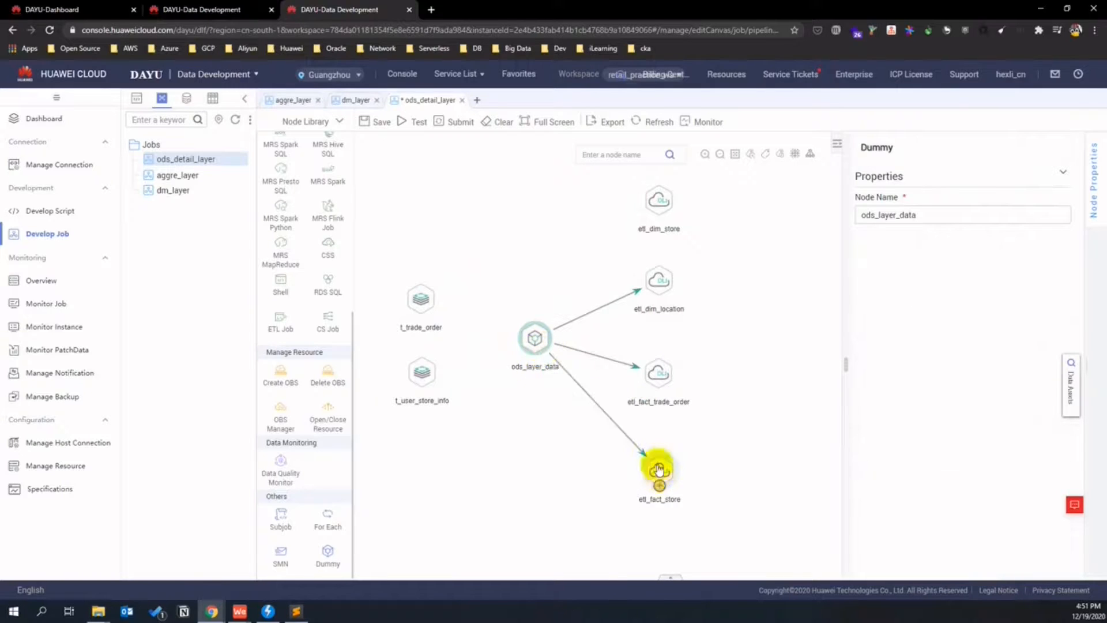
- Redraw the etl_dim_store link and connect both t_trade_order and t_user_store_info into ods_layer_data
{"action": "left_click_drag", "start_coordinate": [535, 348], "coordinate": [656, 199]}
{"action": "left_click_drag", "start_coordinate": [421, 312], "coordinate": [531, 332]}
{"action": "left_click_drag", "start_coordinate": [422, 385], "coordinate": [529, 340]}
{"action": "left_click", "coordinate": [750, 378]}
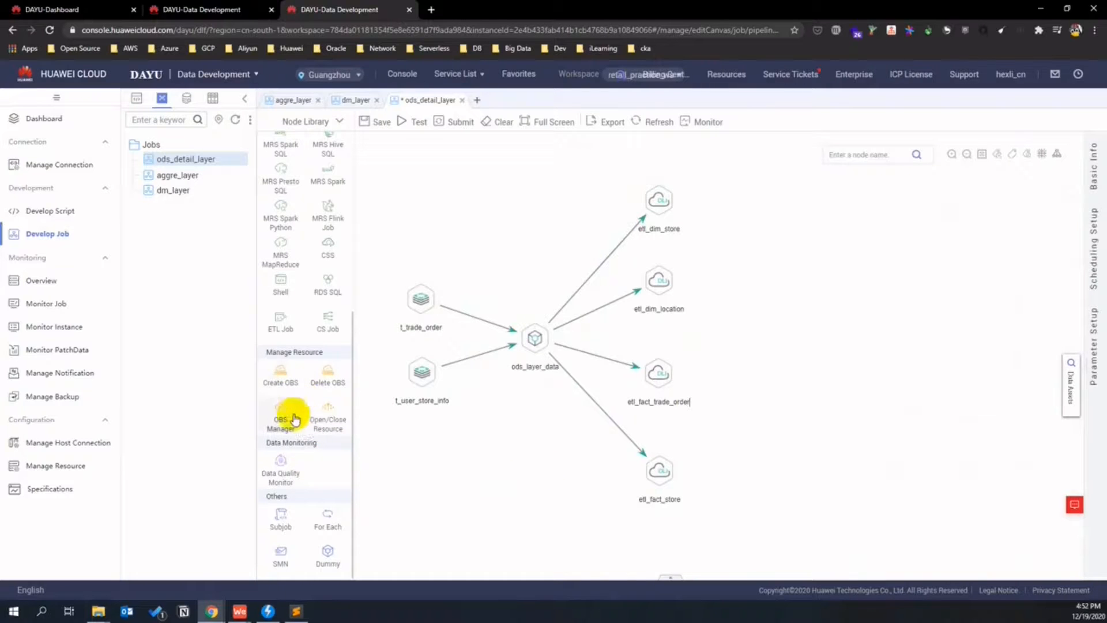
- Add a Data Quality Monitor node using rule detail_tbl_not_null and name it Data_Quality_Evaluation
{"action": "left_click_drag", "start_coordinate": [283, 464], "coordinate": [810, 334]}
{"action": "left_click", "coordinate": [810, 326]}
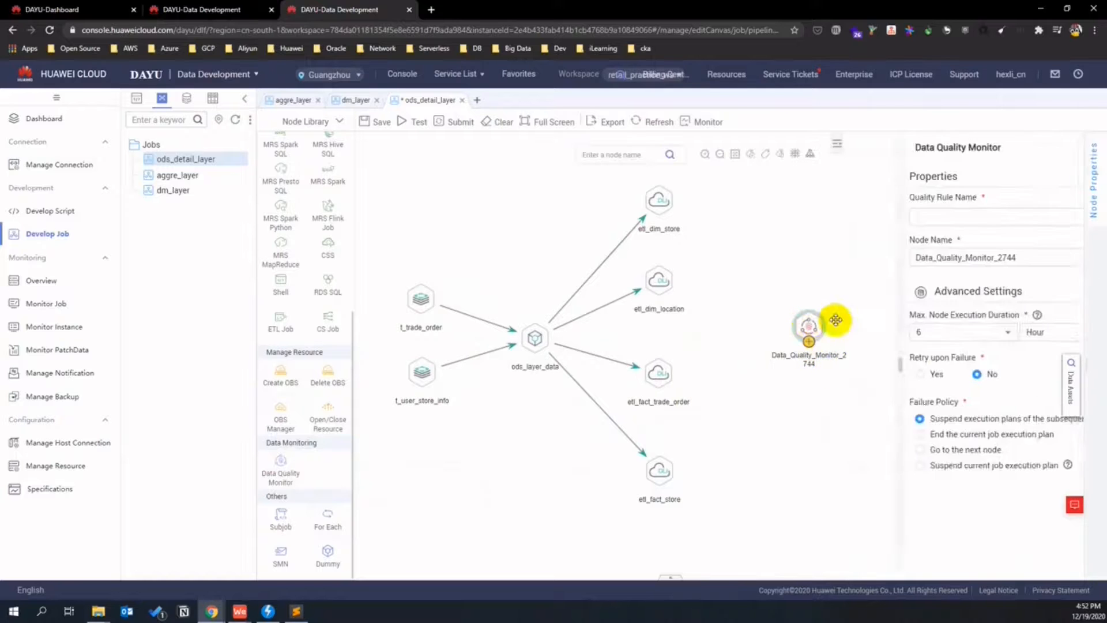
{"action": "left_click", "coordinate": [1043, 218]}
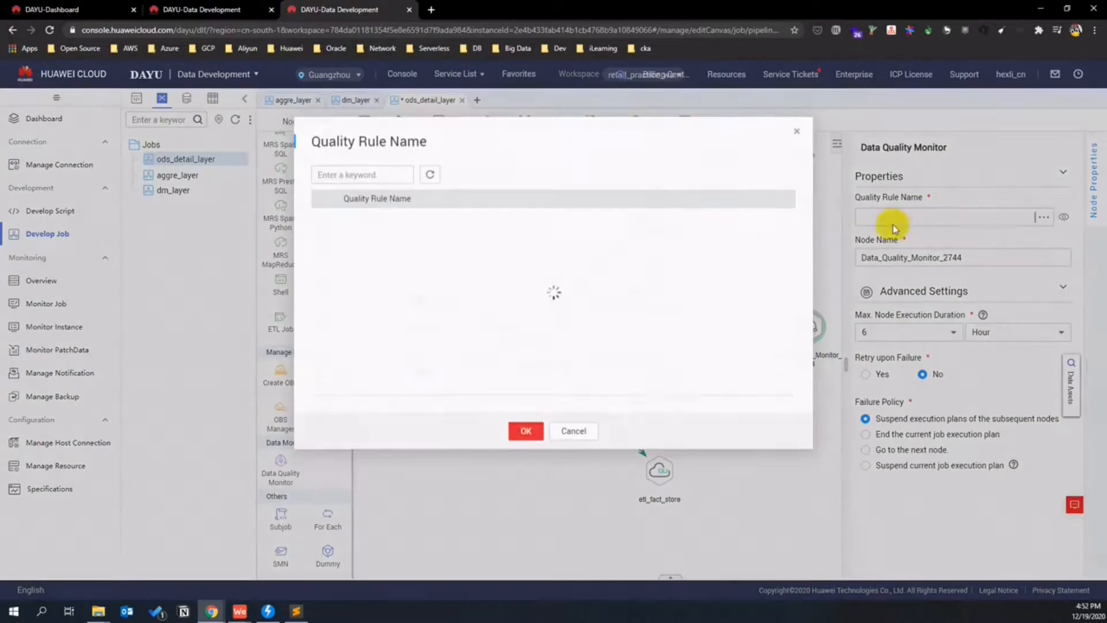
{"action": "left_click", "coordinate": [327, 217]}
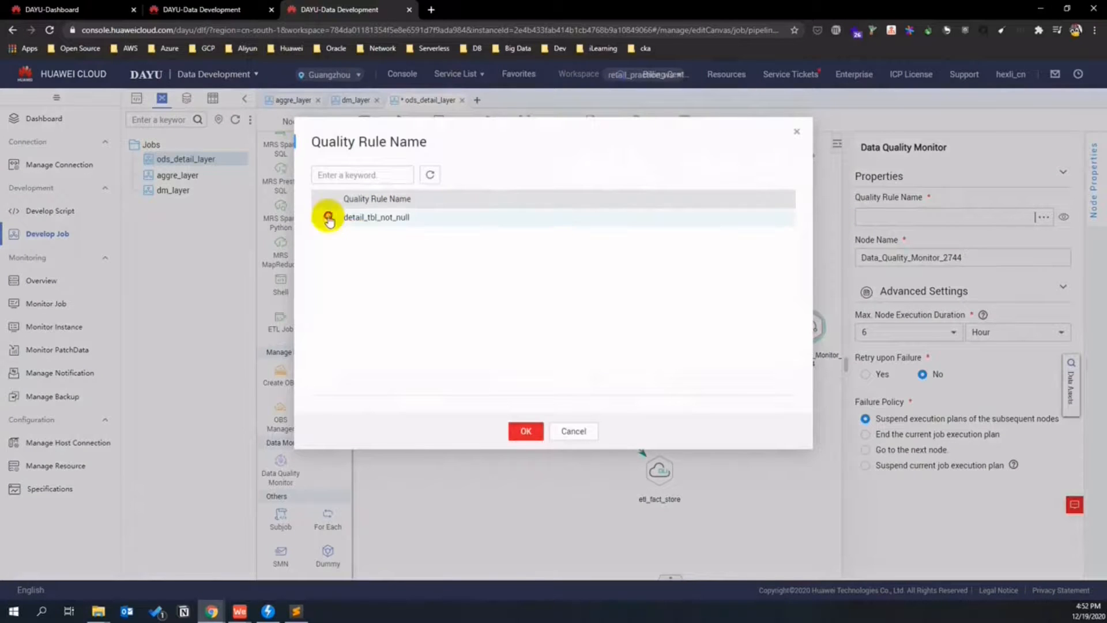
{"action": "left_click", "coordinate": [517, 432]}
{"action": "left_click_drag", "start_coordinate": [963, 258], "coordinate": [932, 257]}
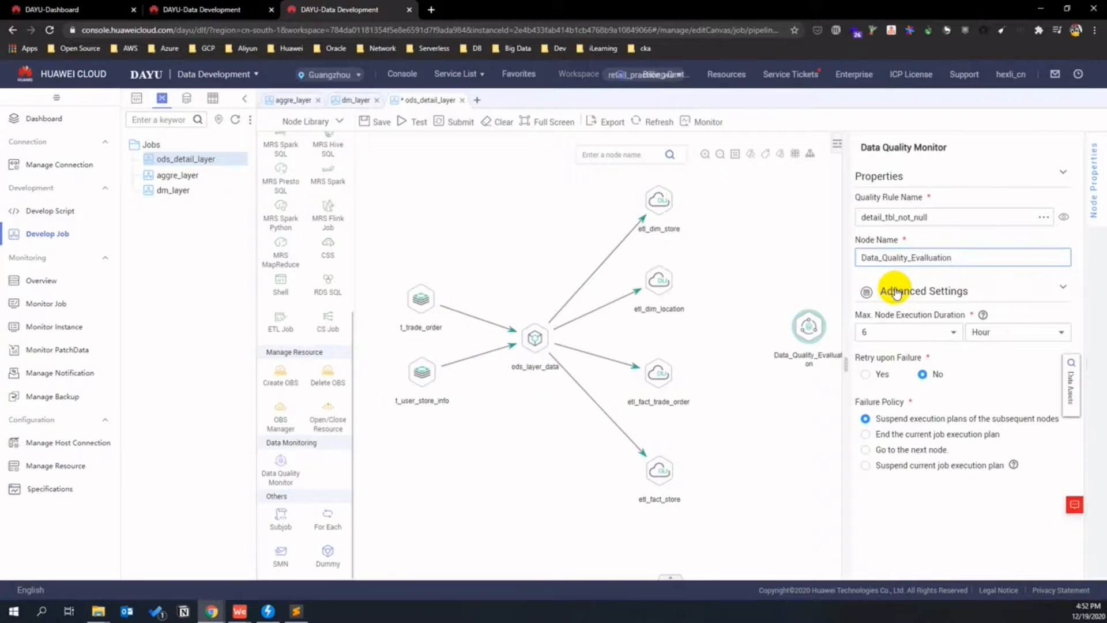
{"action": "left_click", "coordinate": [926, 258]}
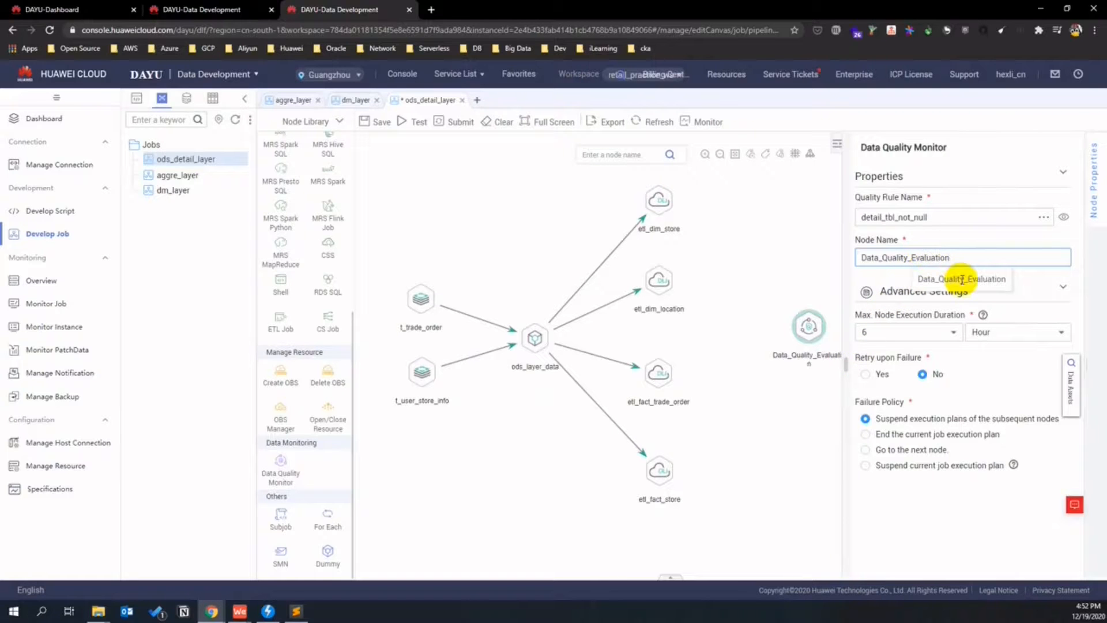
{"action": "left_click", "coordinate": [799, 269]}
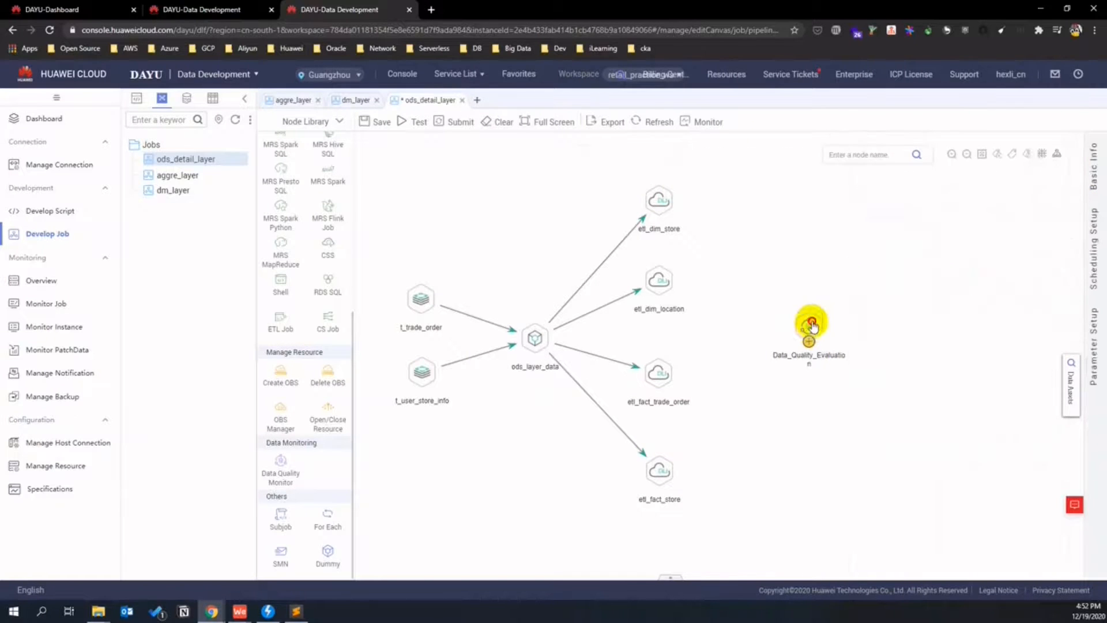
- Link etl_dim_store, etl_dim_location, etl_fact_trade_order and etl_fact_store into Data_Quality_Evaluation
{"action": "left_click", "coordinate": [812, 326]}
{"action": "left_click_drag", "start_coordinate": [672, 208], "coordinate": [781, 323]}
{"action": "left_click_drag", "start_coordinate": [660, 290], "coordinate": [794, 323]}
{"action": "left_click_drag", "start_coordinate": [659, 387], "coordinate": [794, 329]}
{"action": "left_click_drag", "start_coordinate": [659, 484], "coordinate": [798, 327]}
{"action": "left_click", "coordinate": [803, 330]}
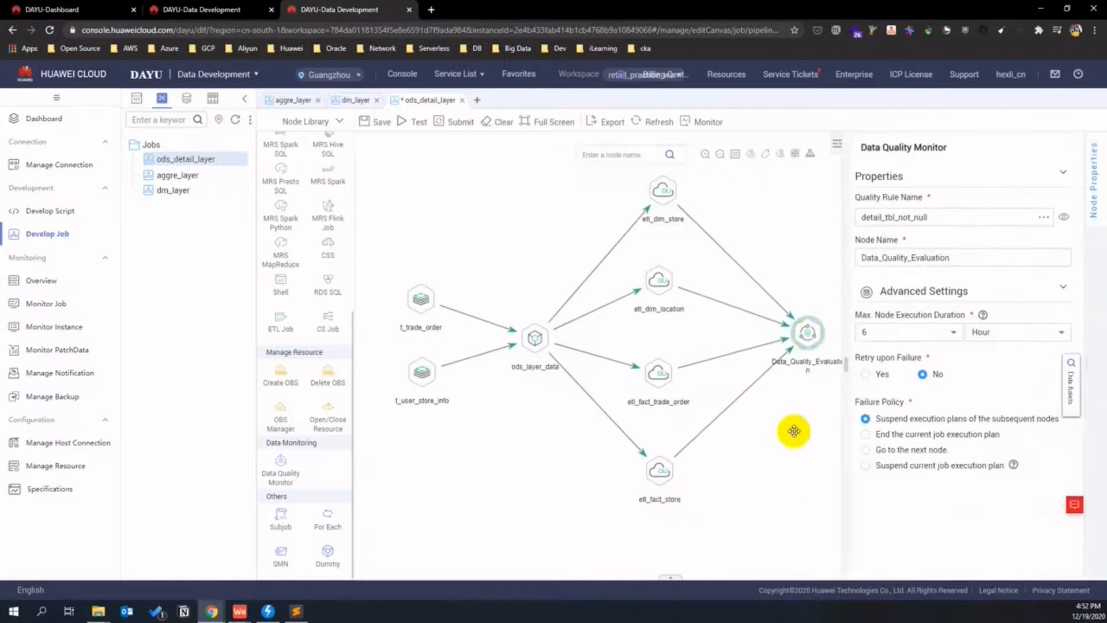
- Test-run ods_detail_layer and enlarge the Logs panel to read the run output
{"action": "left_click", "coordinate": [797, 462]}
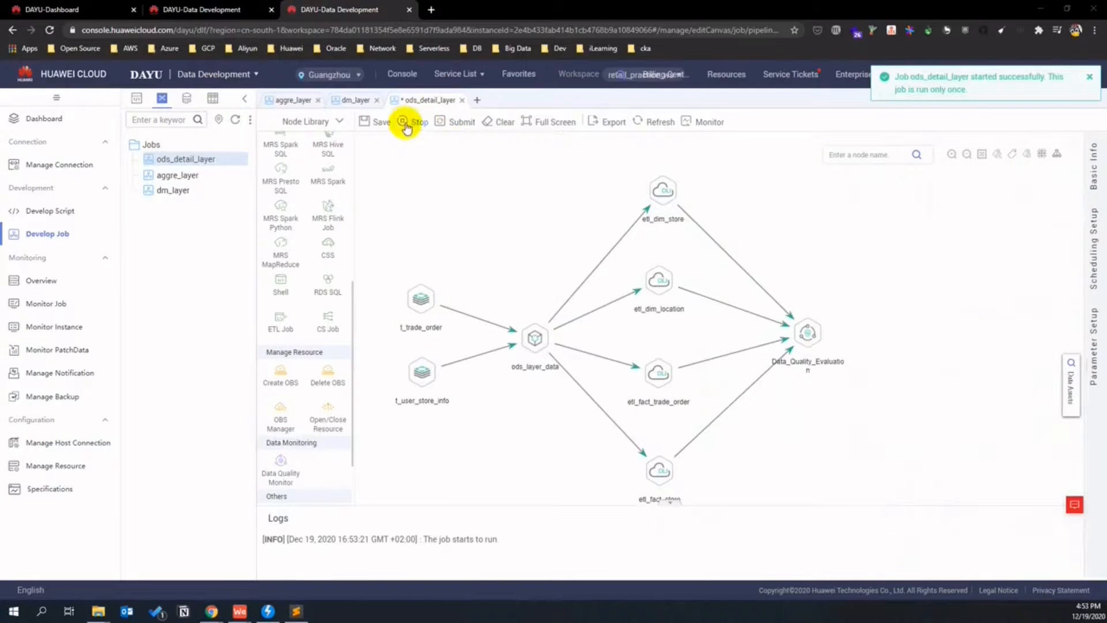
{"action": "left_click_drag", "start_coordinate": [469, 506], "coordinate": [501, 433]}
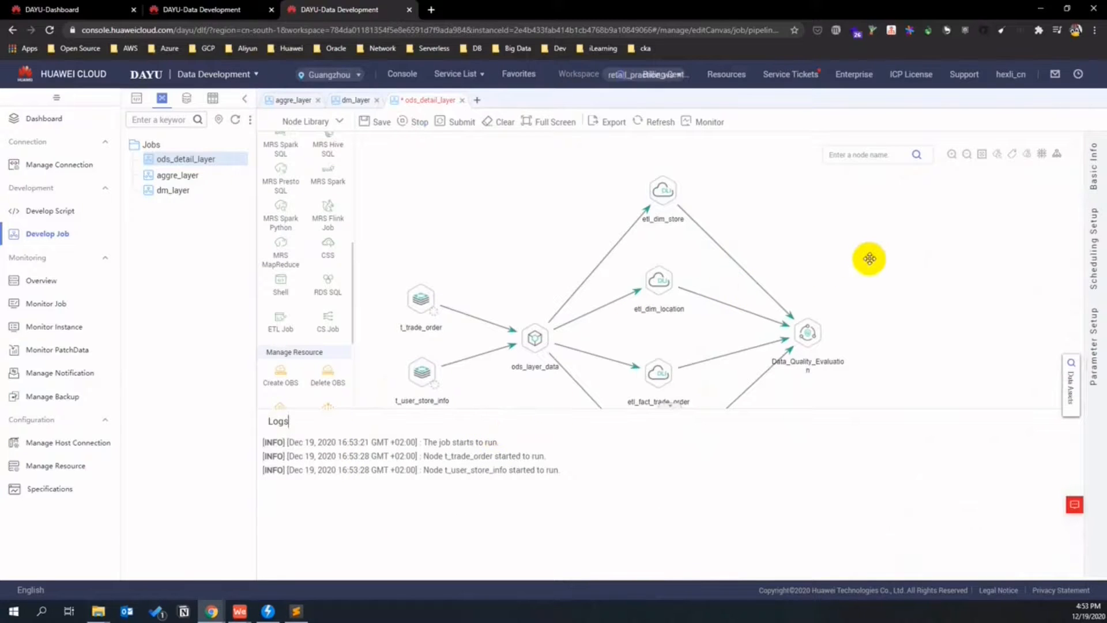
{"action": "left_click_drag", "start_coordinate": [1018, 314], "coordinate": [1003, 257]}
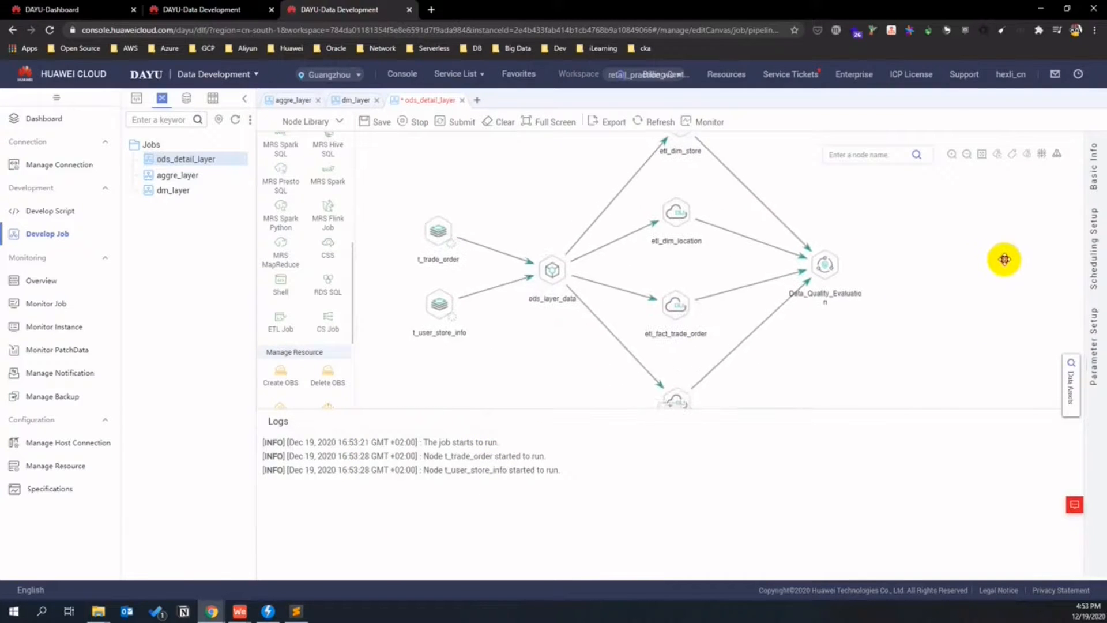
{"action": "left_click_drag", "start_coordinate": [917, 241], "coordinate": [915, 273]}
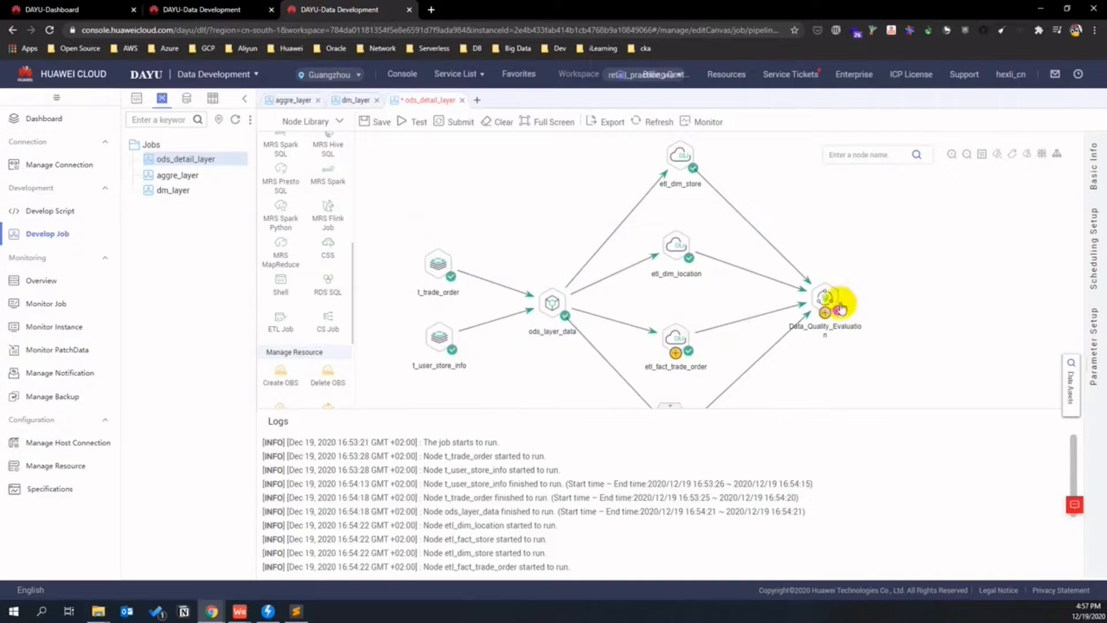
{"action": "scroll", "coordinate": [647, 462], "scroll_direction": "down", "scroll_amount": 3}
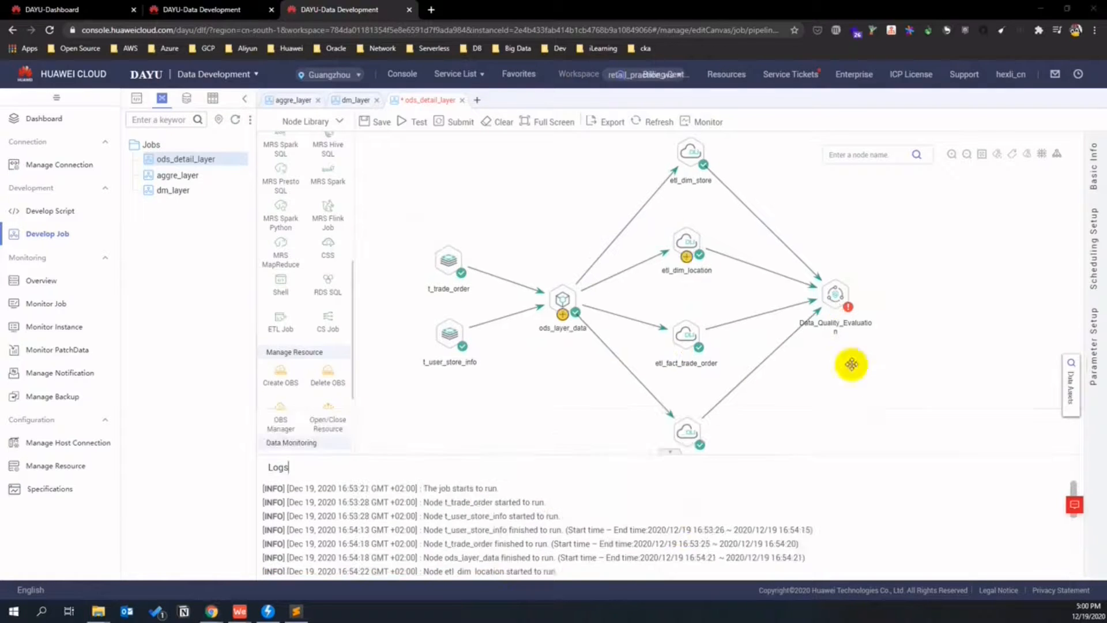
- Inspect the failed Data_Quality_Evaluation node, then open the job monitor in a new tab
{"action": "left_click", "coordinate": [834, 295]}
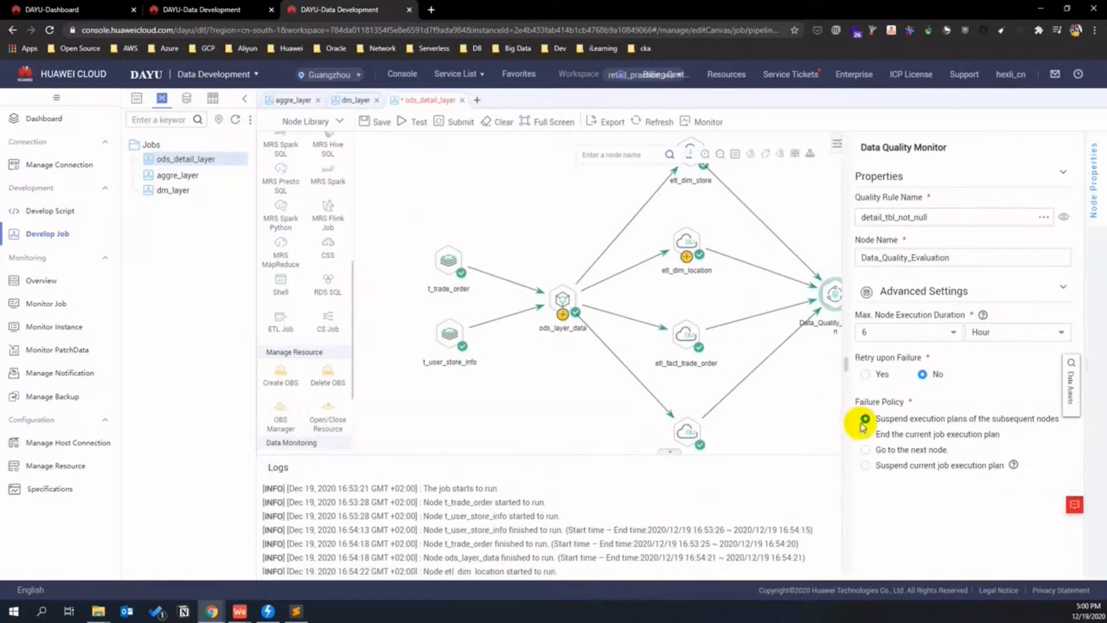
{"action": "left_click", "coordinate": [801, 394]}
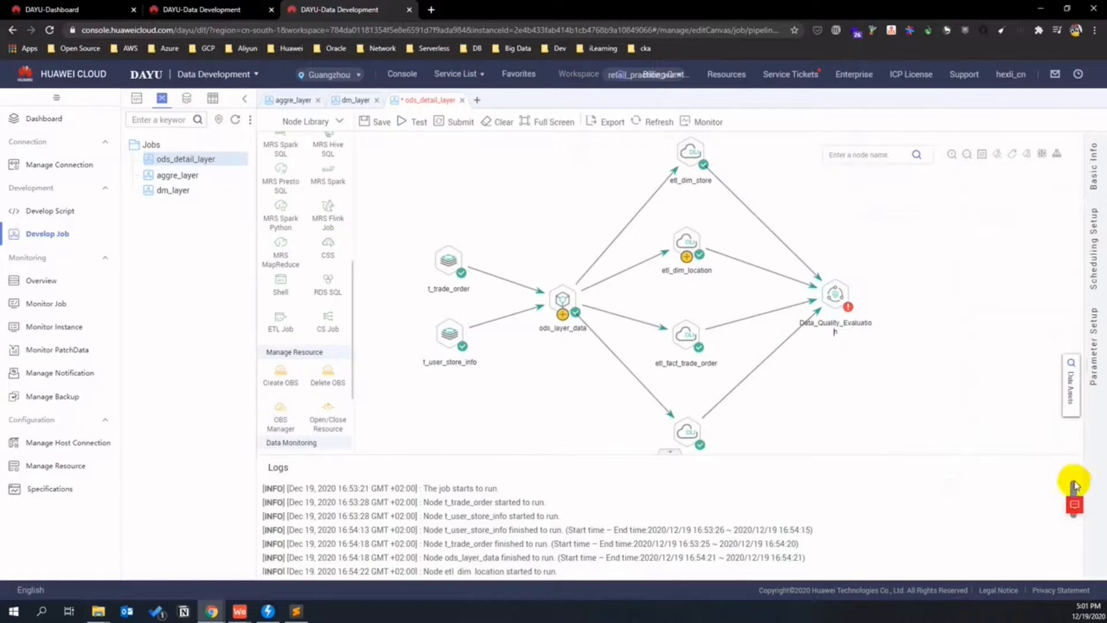
{"action": "scroll", "coordinate": [1071, 536], "scroll_direction": "down", "scroll_amount": 3}
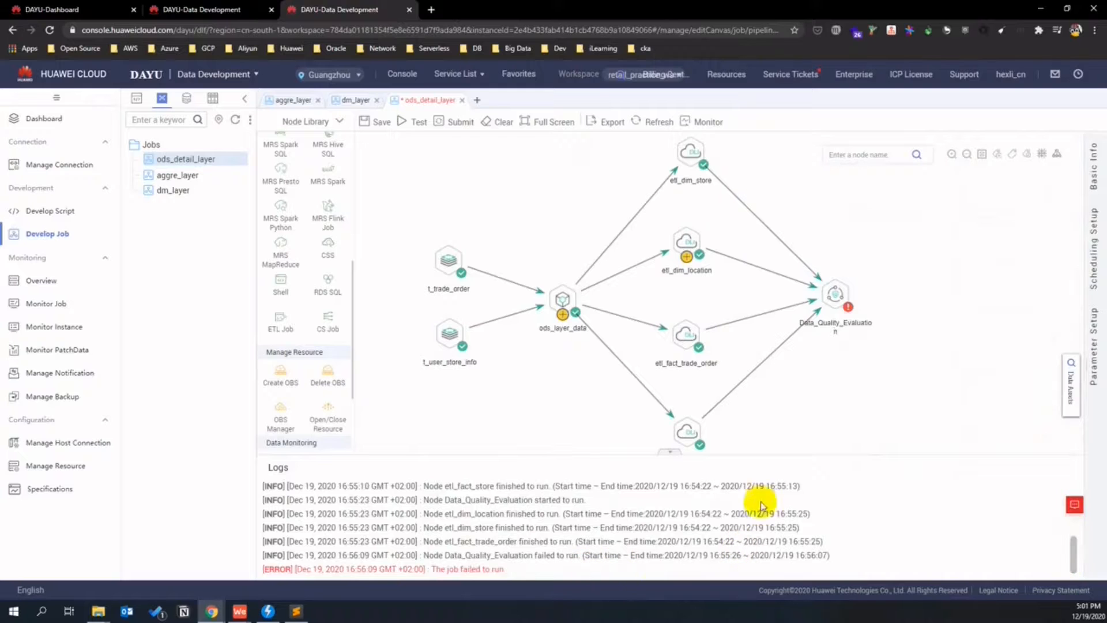
{"action": "left_click_drag", "start_coordinate": [1073, 549], "coordinate": [1072, 489]}
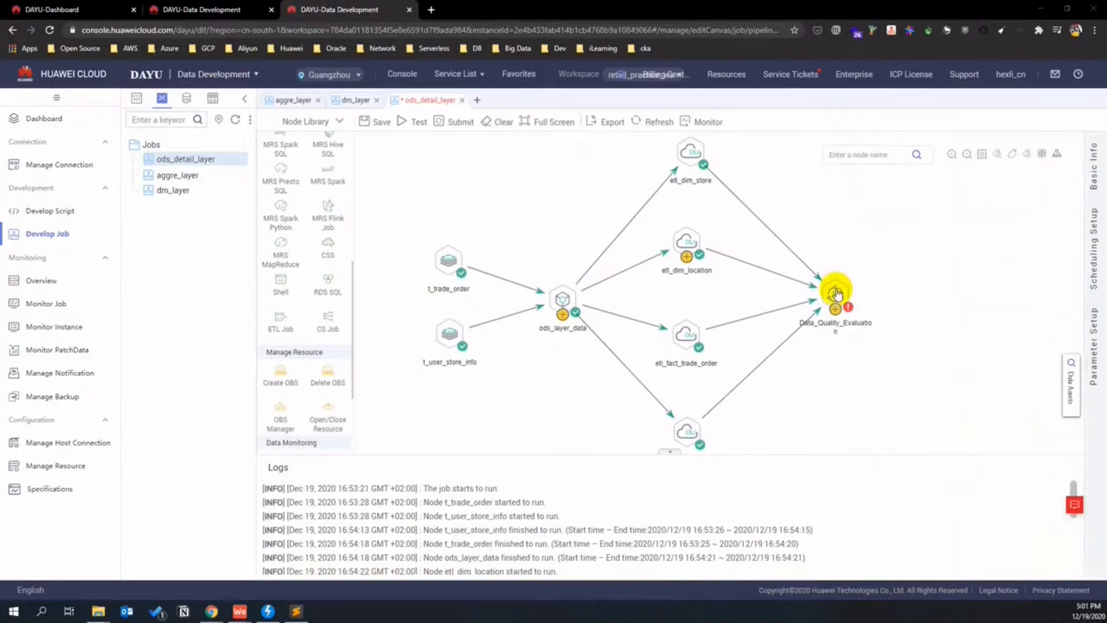
{"action": "left_click", "coordinate": [708, 122]}
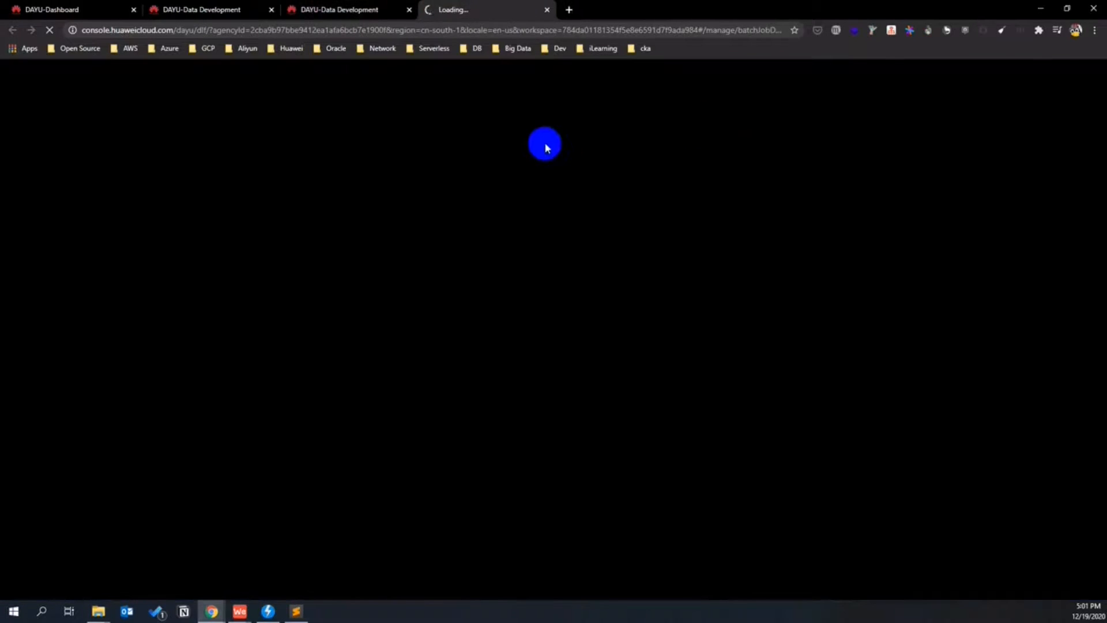
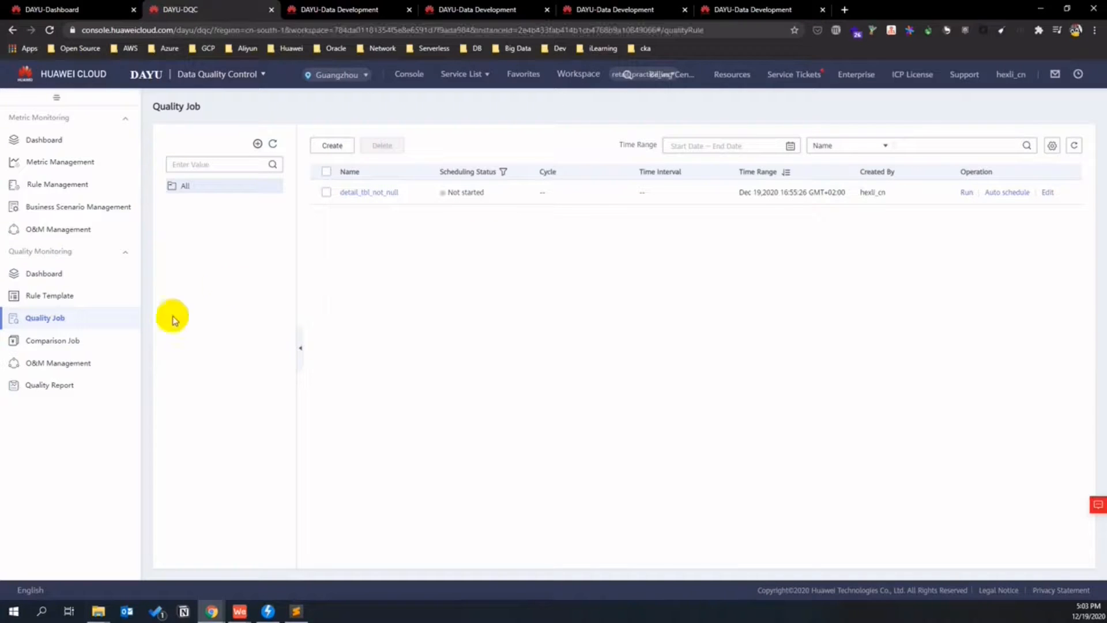
- Open the alarming null-value quality job run's details and read its run logs
{"action": "left_click", "coordinate": [82, 362]}
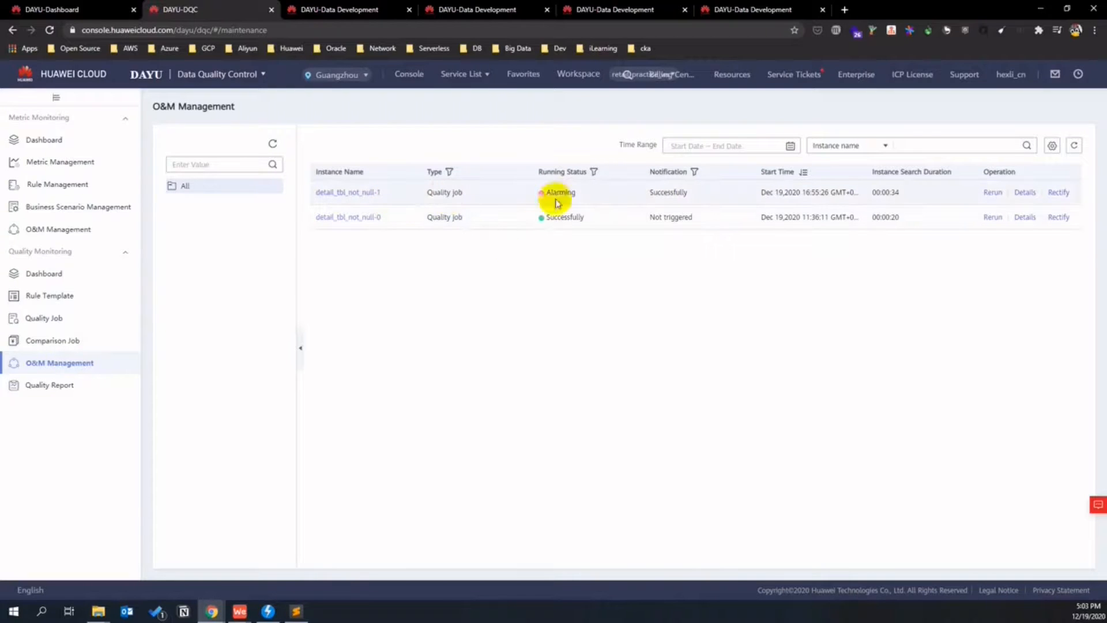
{"action": "left_click", "coordinate": [1024, 194]}
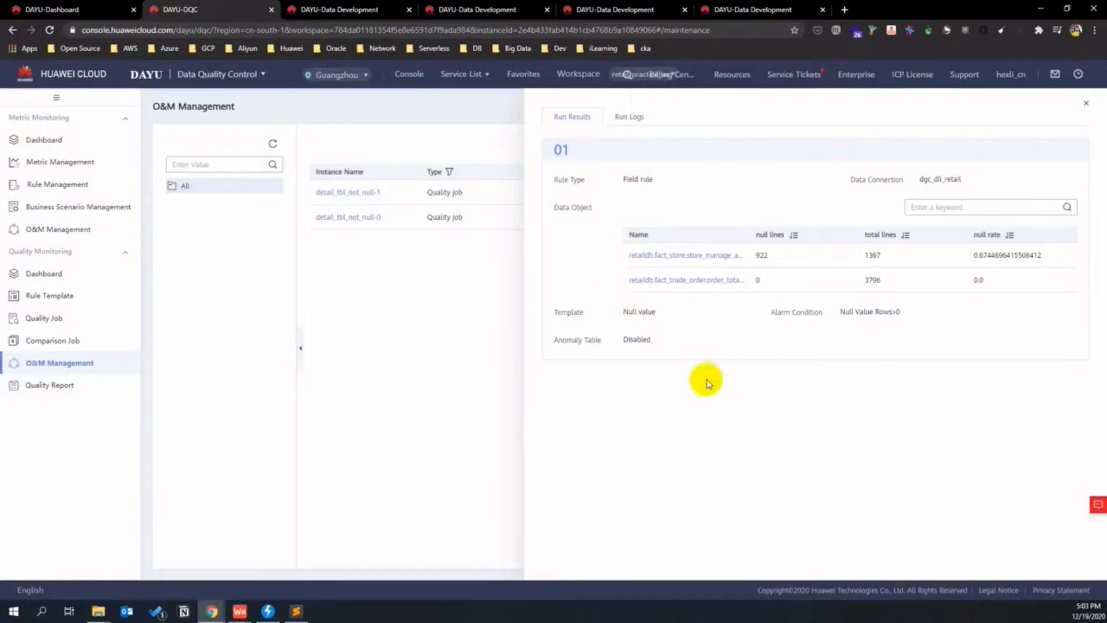
{"action": "left_click", "coordinate": [632, 116]}
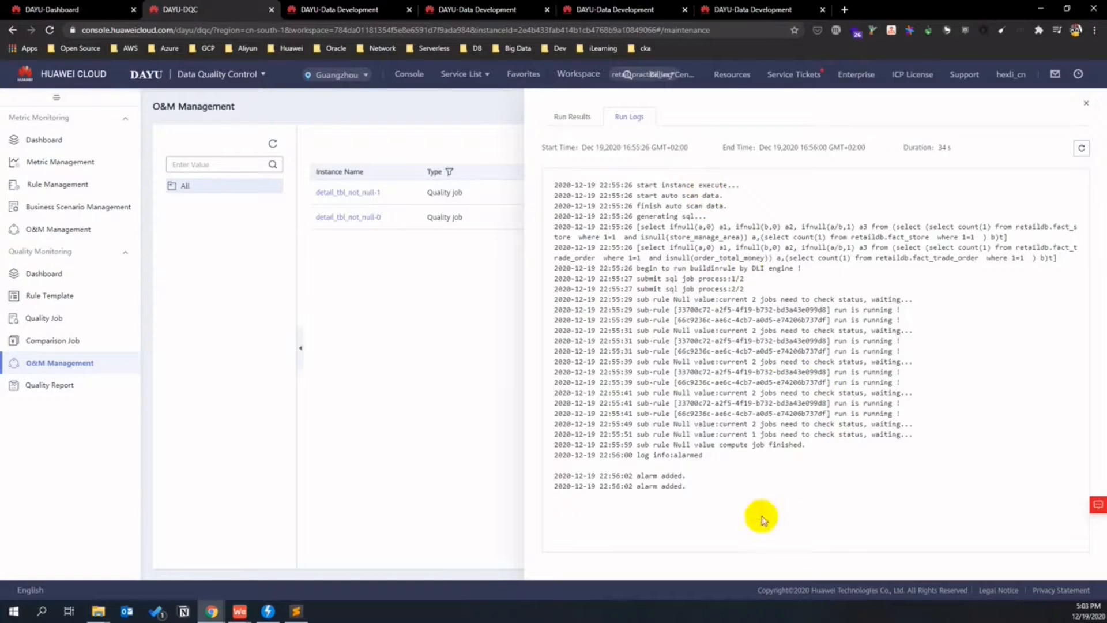
{"action": "left_click", "coordinate": [766, 459]}
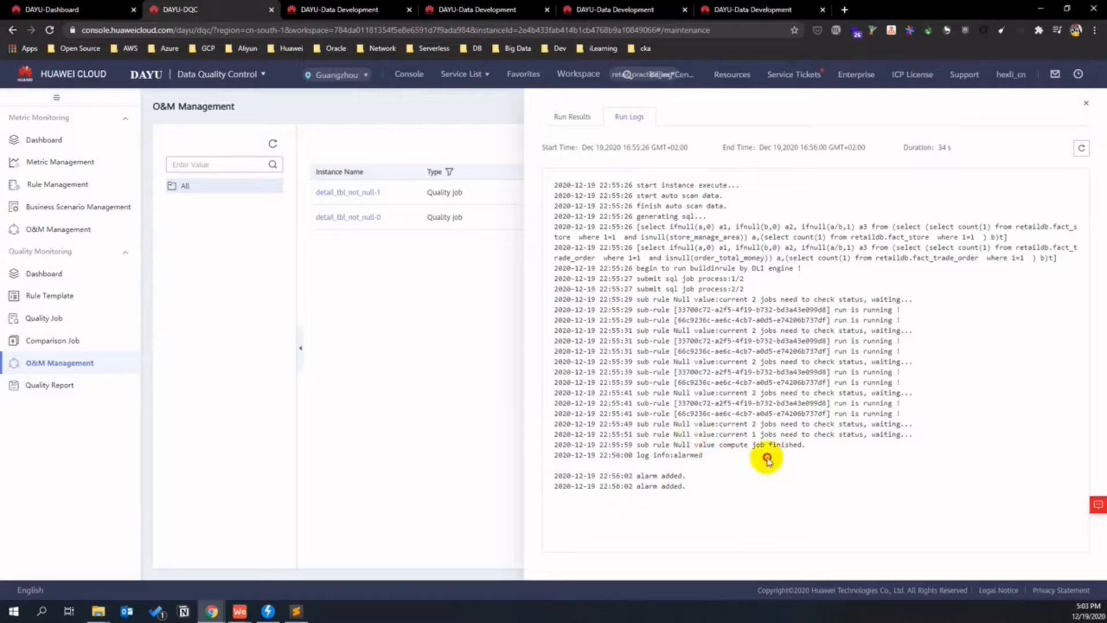
{"action": "left_click", "coordinate": [711, 228]}
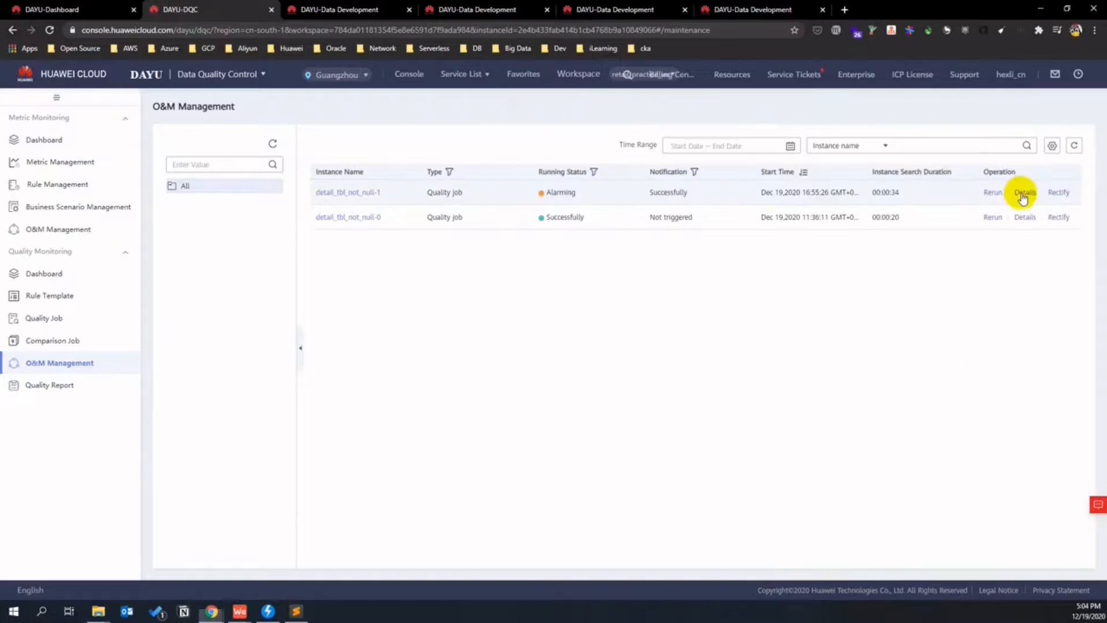
{"action": "left_click", "coordinate": [1024, 193]}
- Review the detail_tbl_not_null job's details, then go back to the Data Development job canvas
{"action": "left_click", "coordinate": [490, 257]}
{"action": "left_click", "coordinate": [366, 193]}
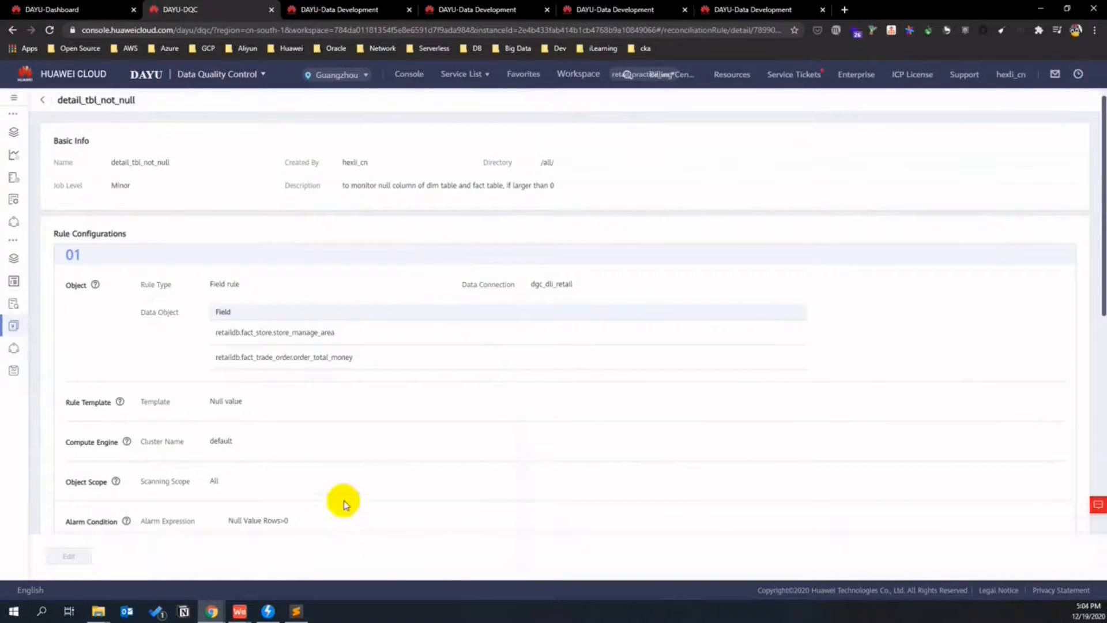
{"action": "scroll", "coordinate": [345, 505], "scroll_direction": "down", "scroll_amount": 7}
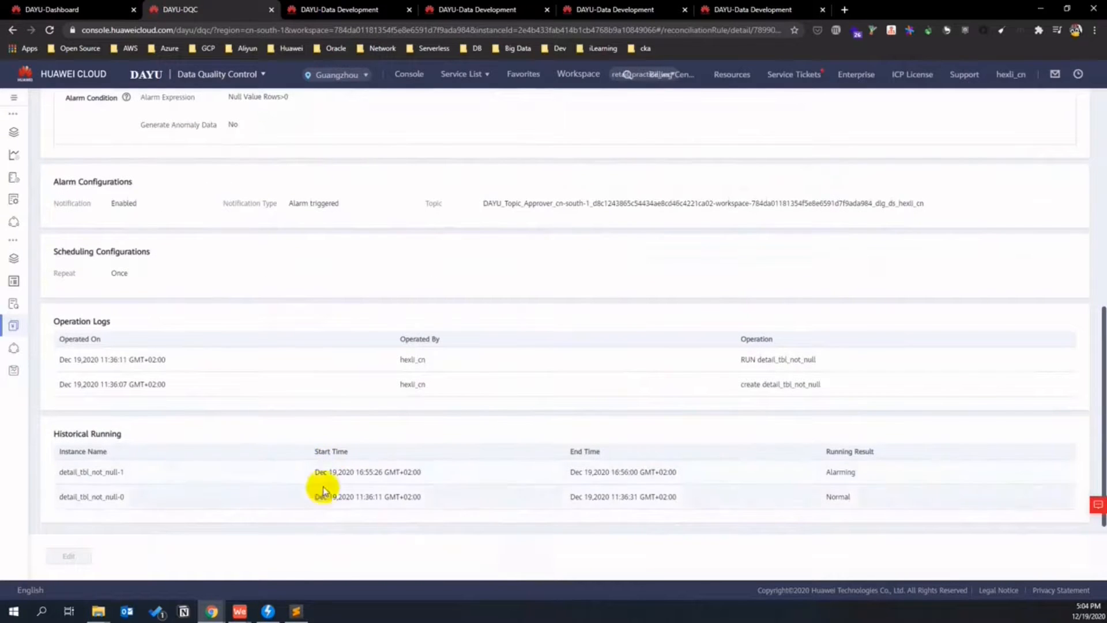
{"action": "scroll", "coordinate": [584, 441], "scroll_direction": "up", "scroll_amount": 7}
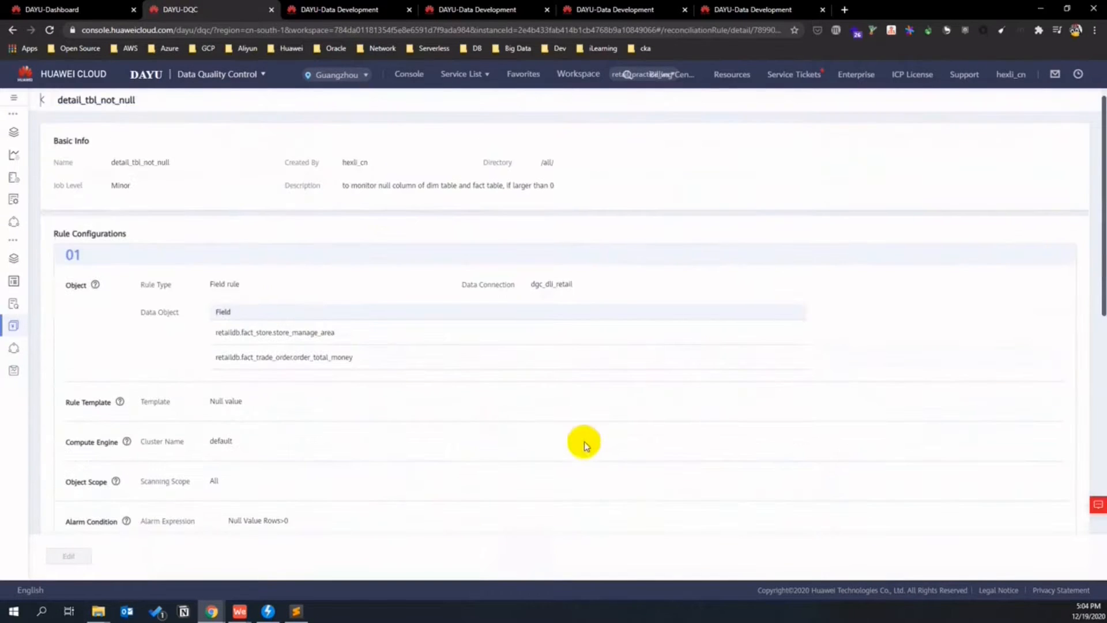
{"action": "left_click", "coordinate": [41, 100]}
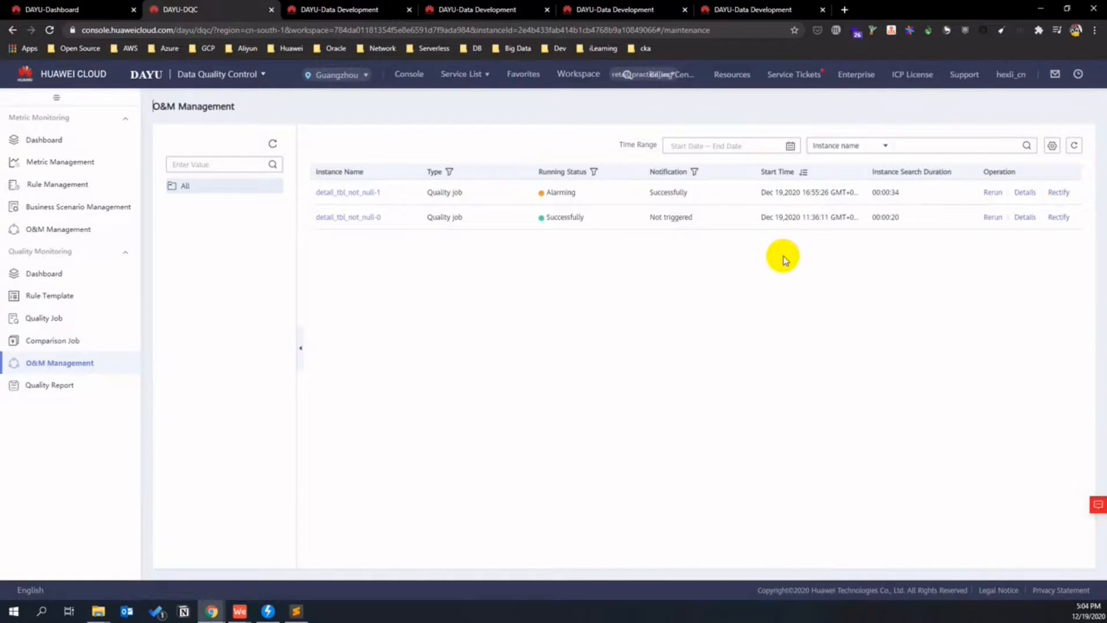
{"action": "left_click", "coordinate": [344, 9]}
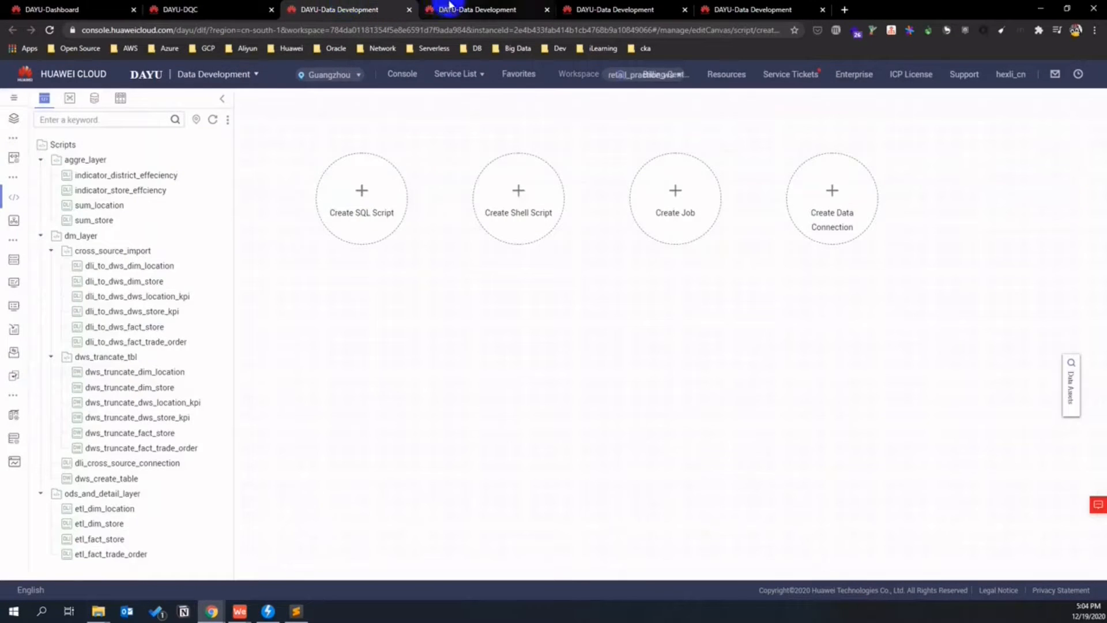
{"action": "left_click", "coordinate": [478, 9]}
- Set the Data_Quality_Evaluation node's Failure Policy to 'Go to the next node'
{"action": "left_click", "coordinate": [835, 309]}
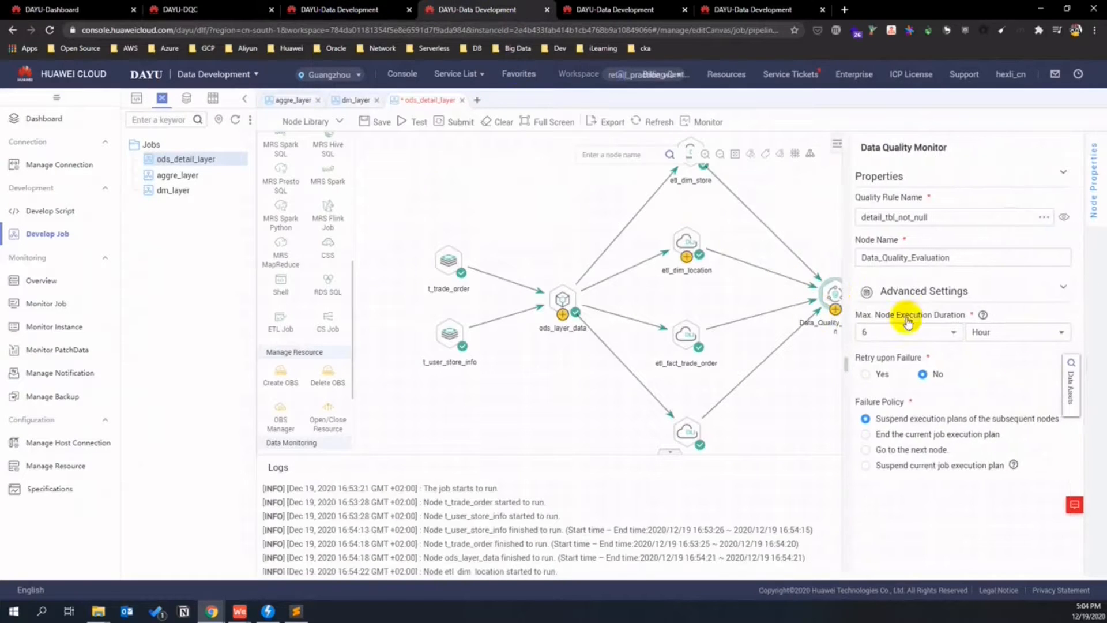
{"action": "left_click", "coordinate": [866, 450]}
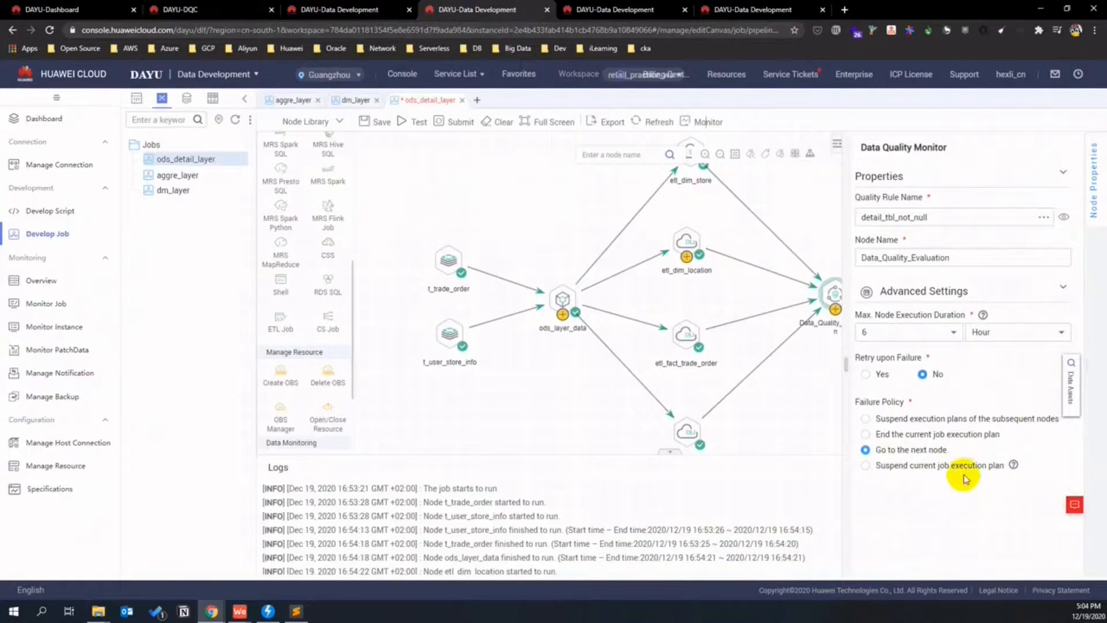
{"action": "left_click", "coordinate": [829, 419]}
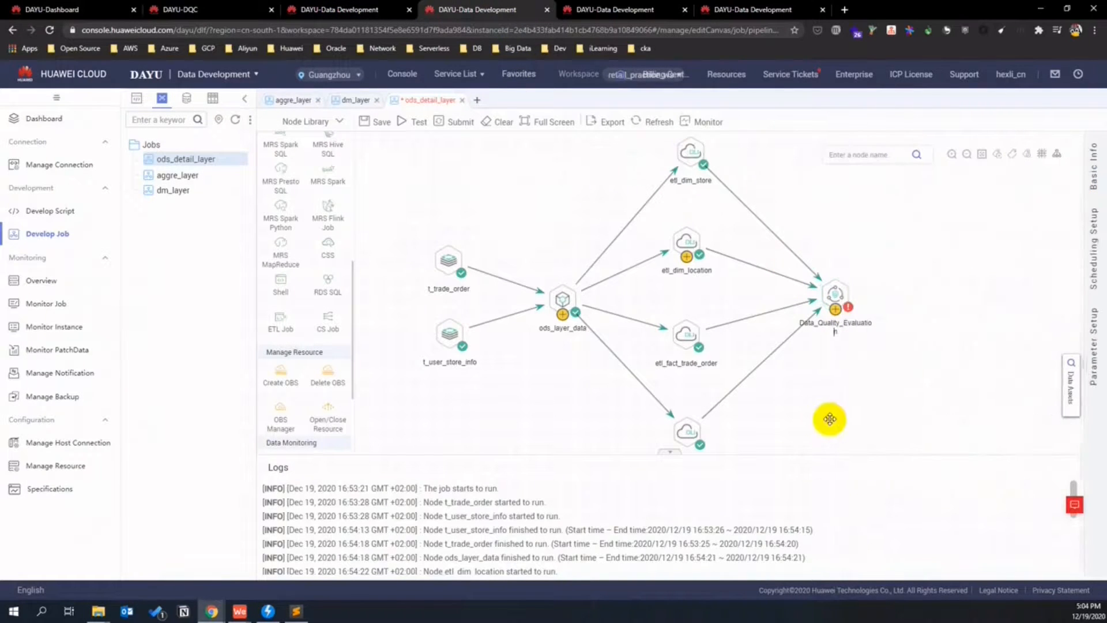
- Test-run ods_detail_layer, read the enlarged logs, and save the job
{"action": "left_click", "coordinate": [403, 125]}
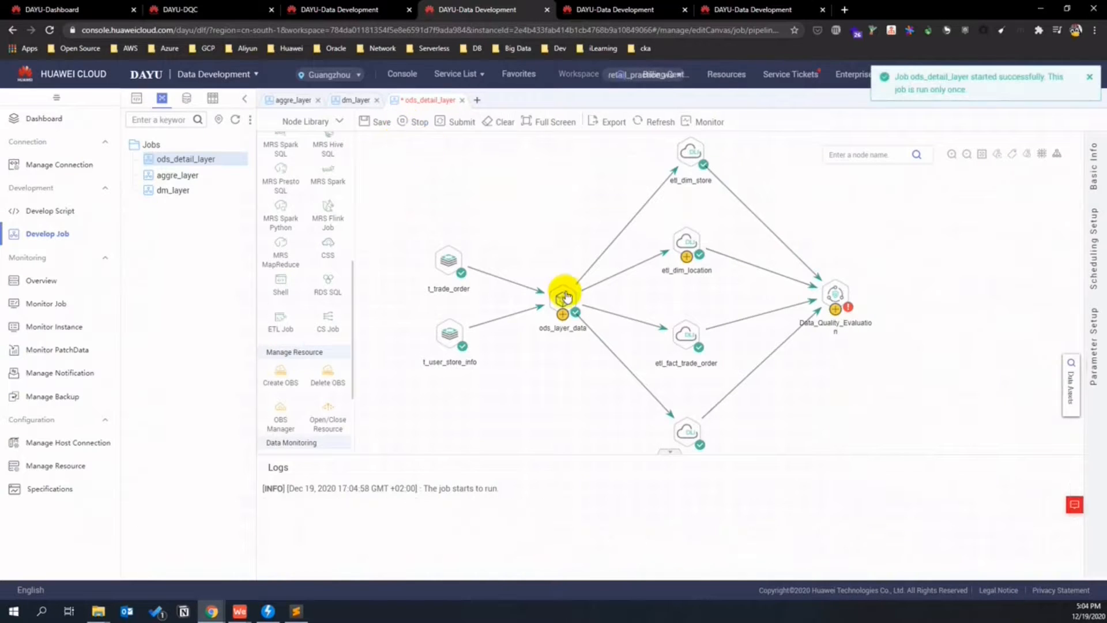
{"action": "left_click_drag", "start_coordinate": [581, 462], "coordinate": [591, 410]}
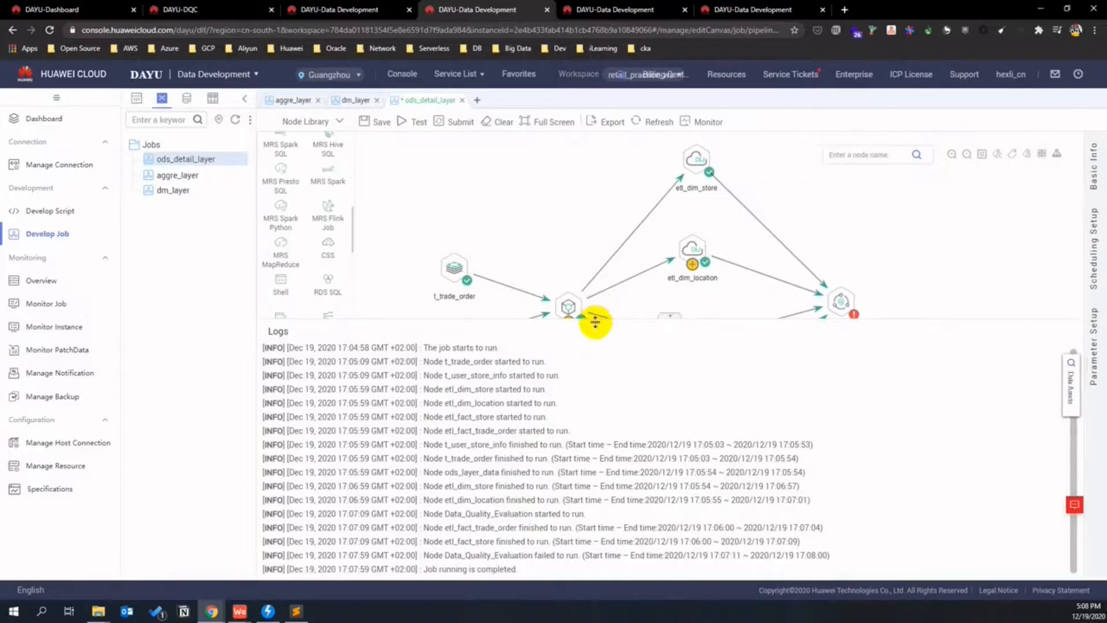
{"action": "left_click_drag", "start_coordinate": [595, 321], "coordinate": [636, 532]}
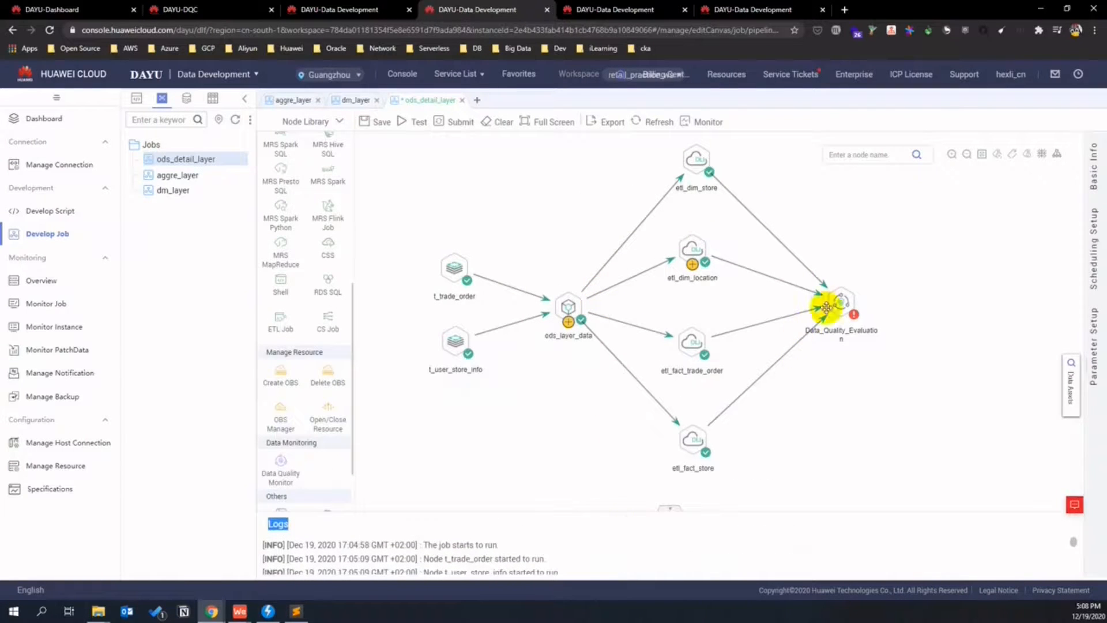
{"action": "left_click_drag", "start_coordinate": [714, 513], "coordinate": [550, 520]}
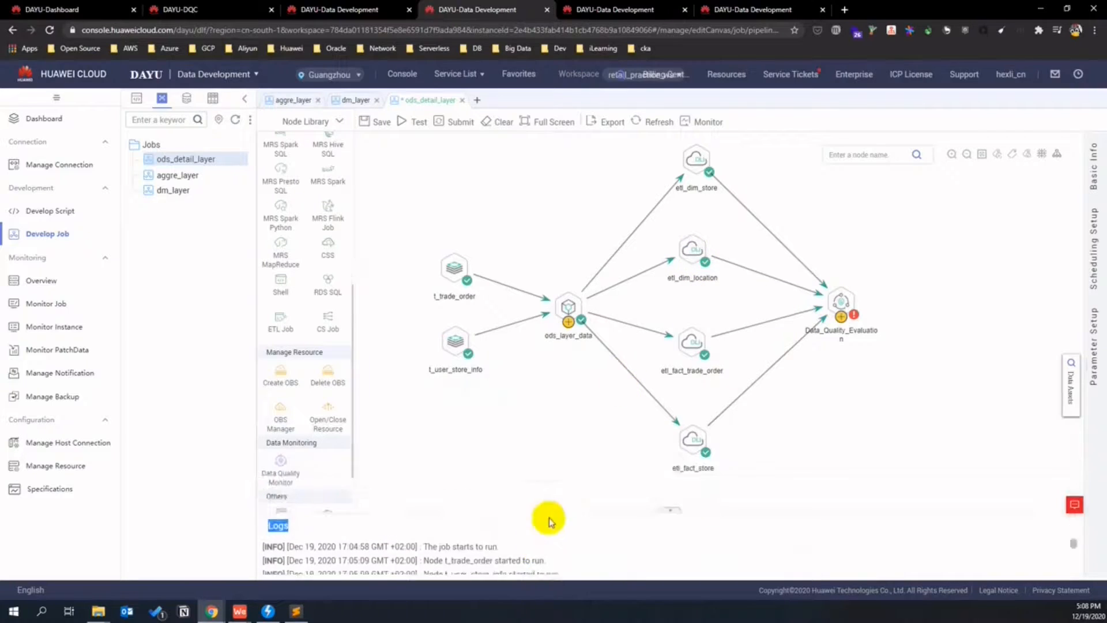
{"action": "left_click", "coordinate": [592, 331]}
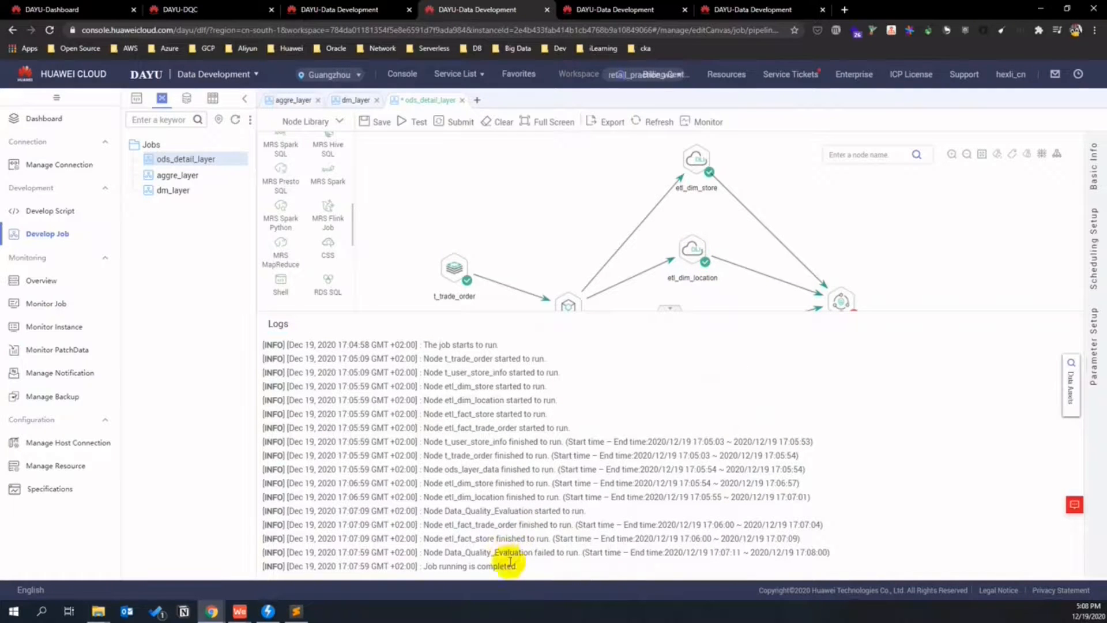
{"action": "left_click_drag", "start_coordinate": [528, 567], "coordinate": [396, 555]}
{"action": "left_click", "coordinate": [441, 522]}
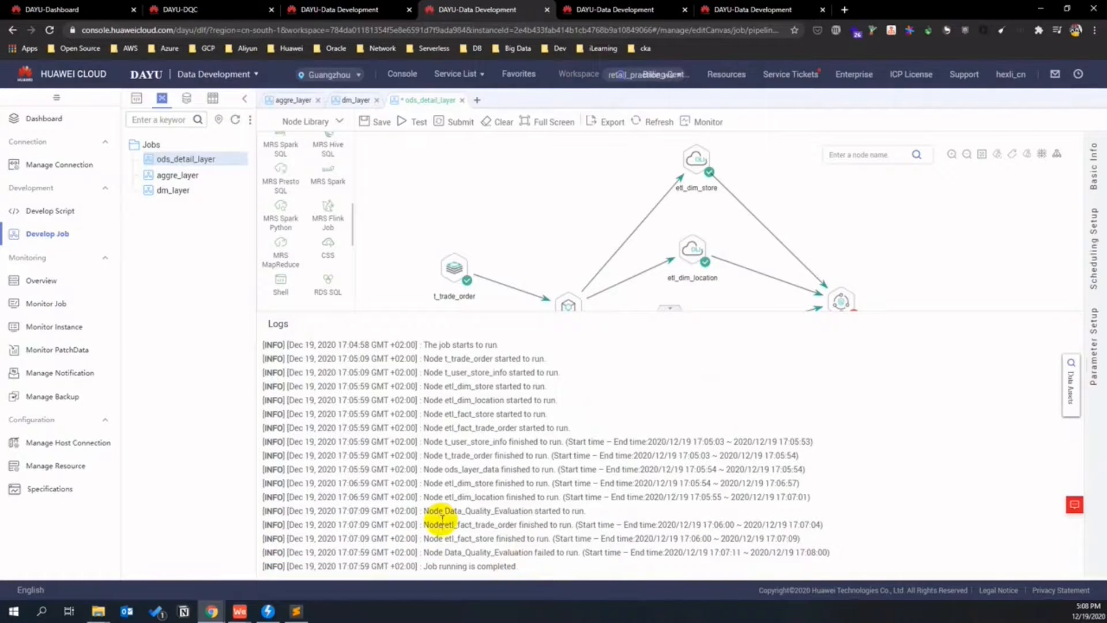
{"action": "left_click", "coordinate": [365, 122]}
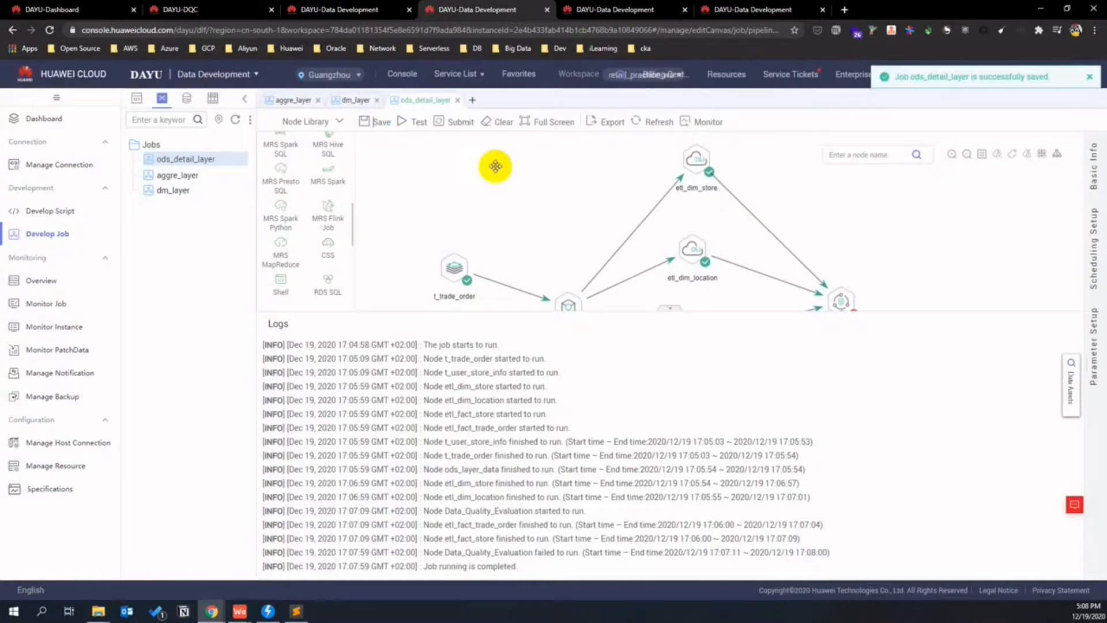
{"action": "left_click", "coordinate": [292, 102]}
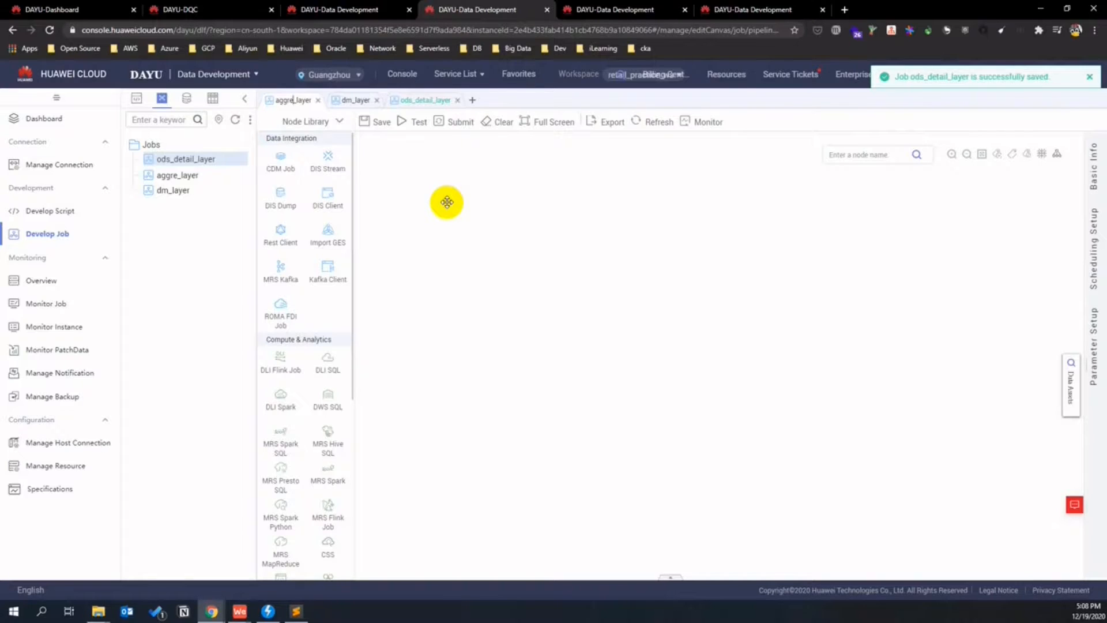
- Add a DLI SQL node running the indicator_district_effeciency script on the retail_dli_inst queue
{"action": "left_click_drag", "start_coordinate": [329, 369], "coordinate": [461, 262]}
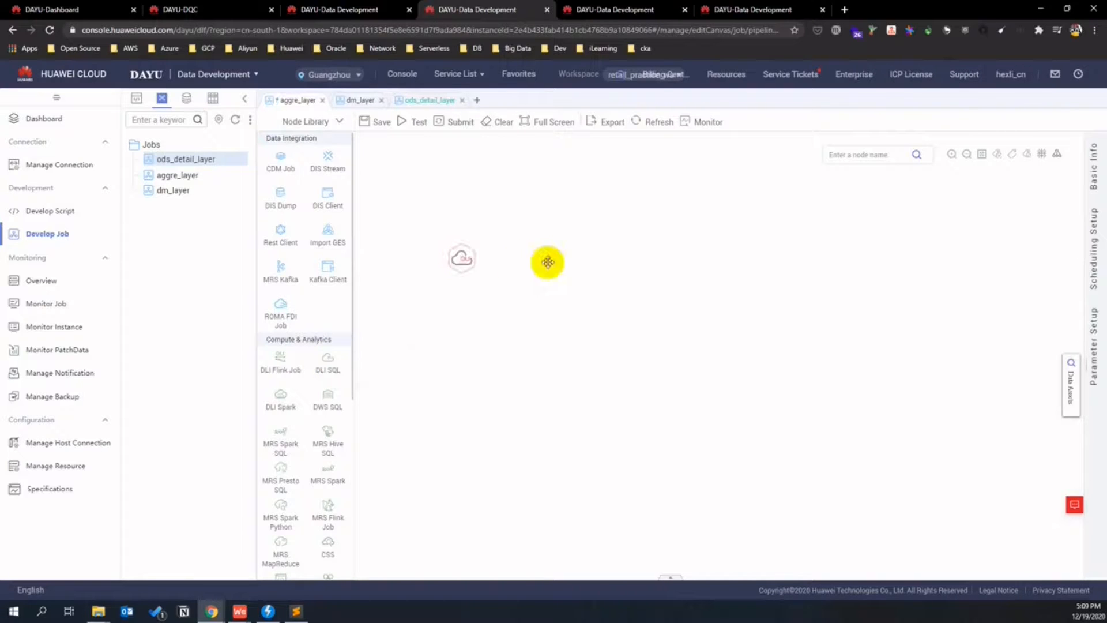
{"action": "left_click", "coordinate": [461, 258]}
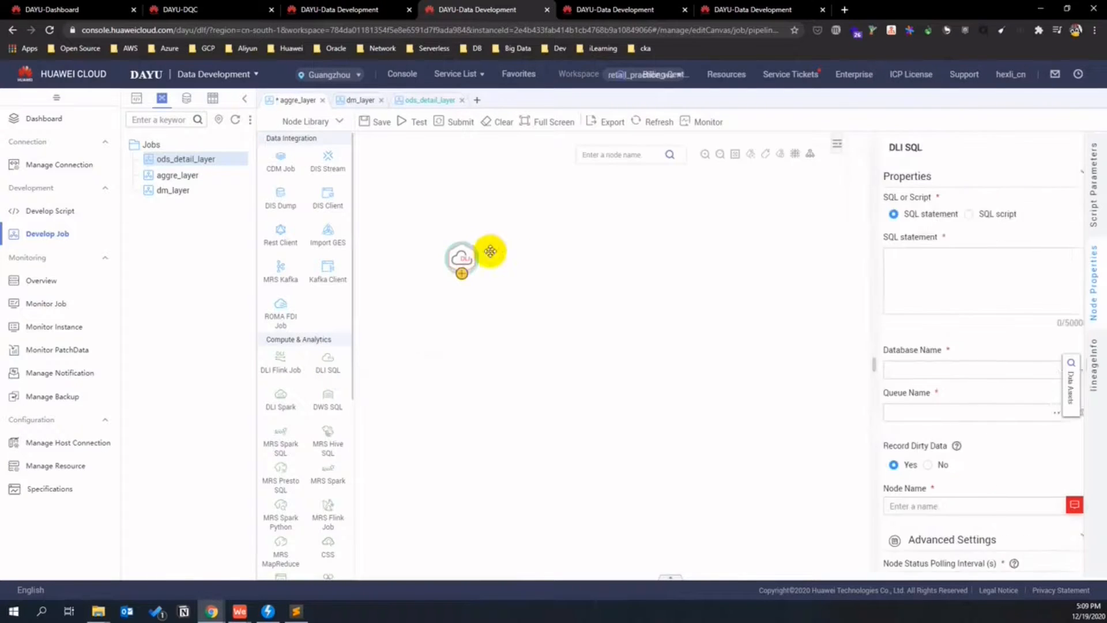
{"action": "left_click", "coordinate": [946, 216]}
{"action": "left_click", "coordinate": [1023, 268]}
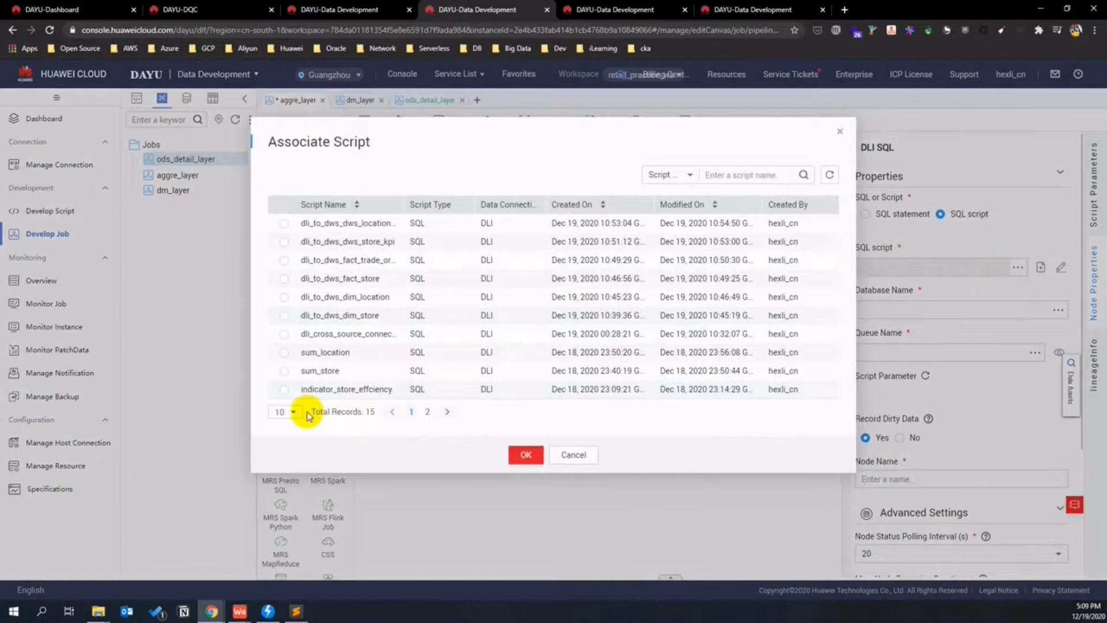
{"action": "left_click", "coordinate": [283, 419]}
{"action": "left_click", "coordinate": [283, 448]}
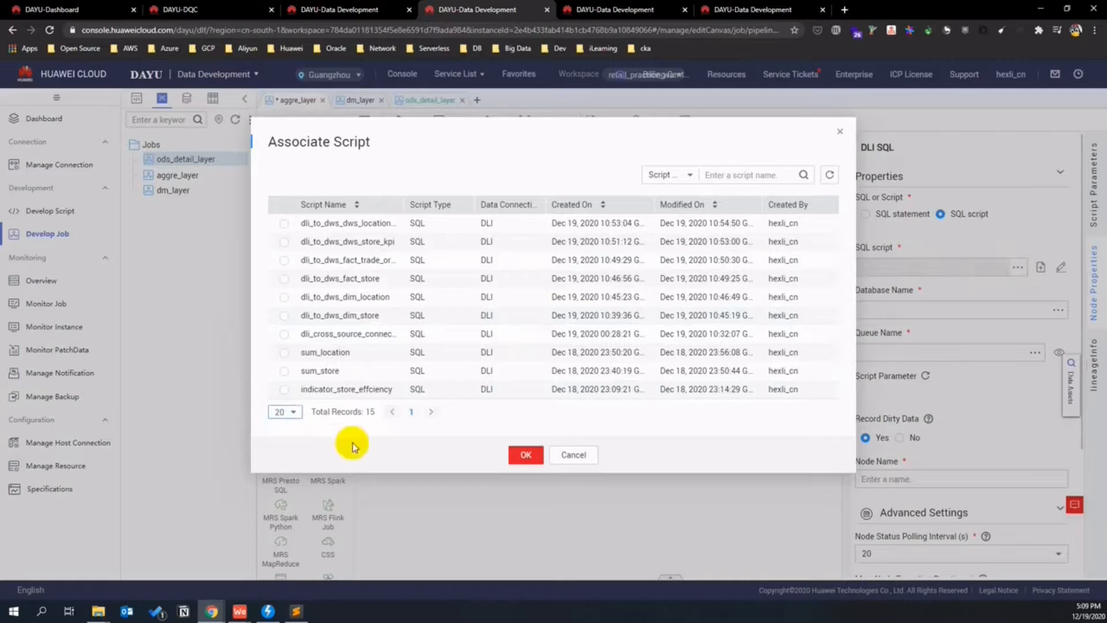
{"action": "scroll", "coordinate": [398, 332], "scroll_direction": "down", "scroll_amount": 2}
{"action": "scroll", "coordinate": [397, 331], "scroll_direction": "down", "scroll_amount": 1}
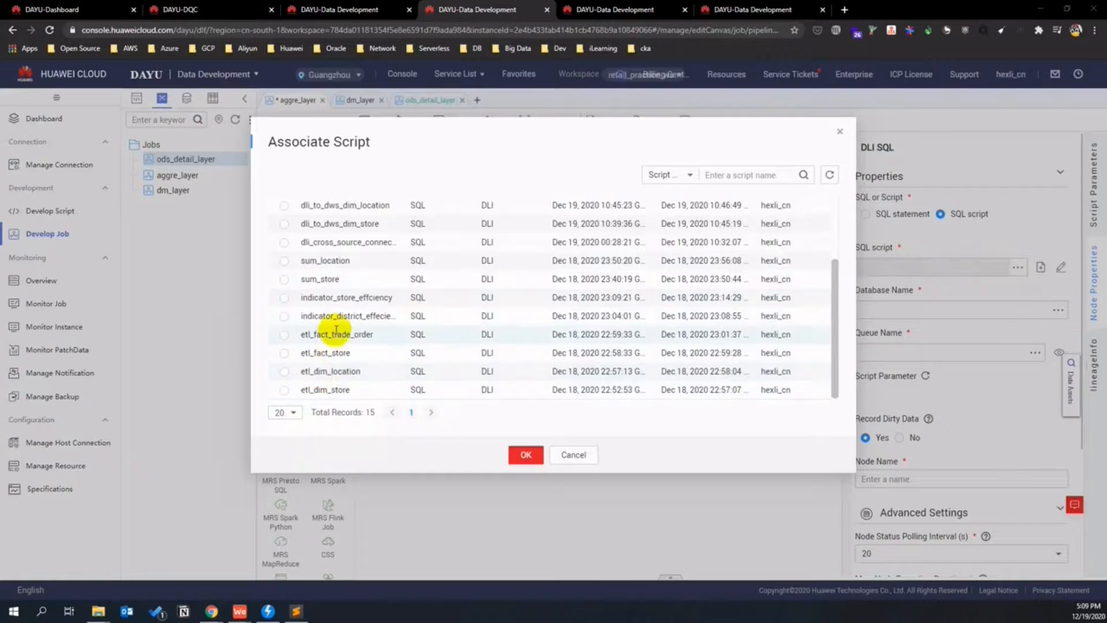
{"action": "left_click", "coordinate": [294, 318]}
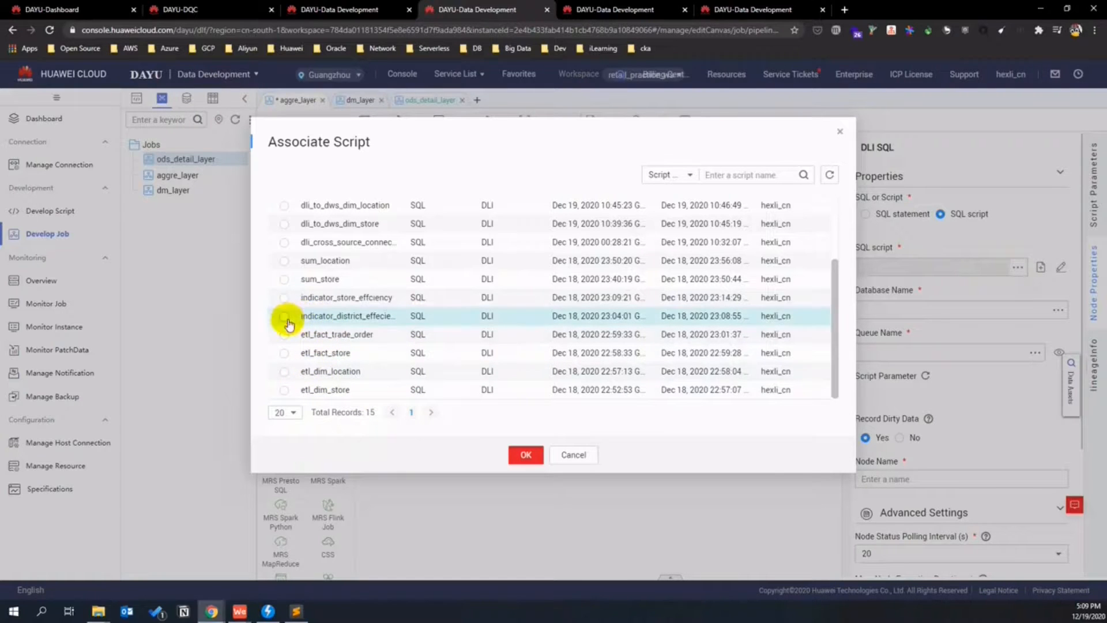
{"action": "left_click", "coordinate": [525, 455]}
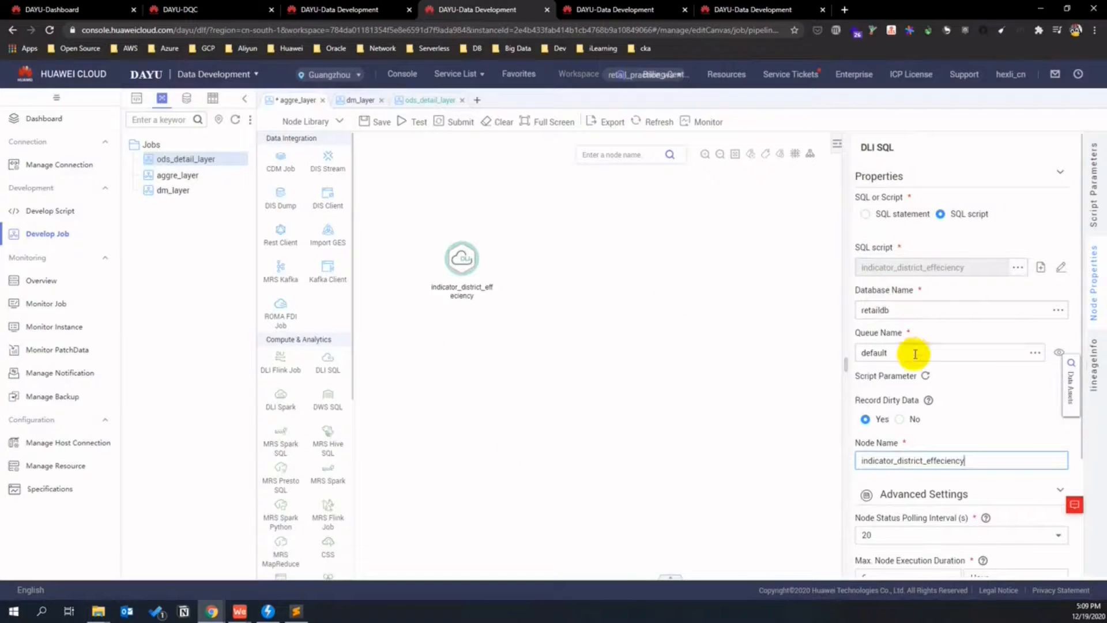
{"action": "left_click", "coordinate": [1042, 355]}
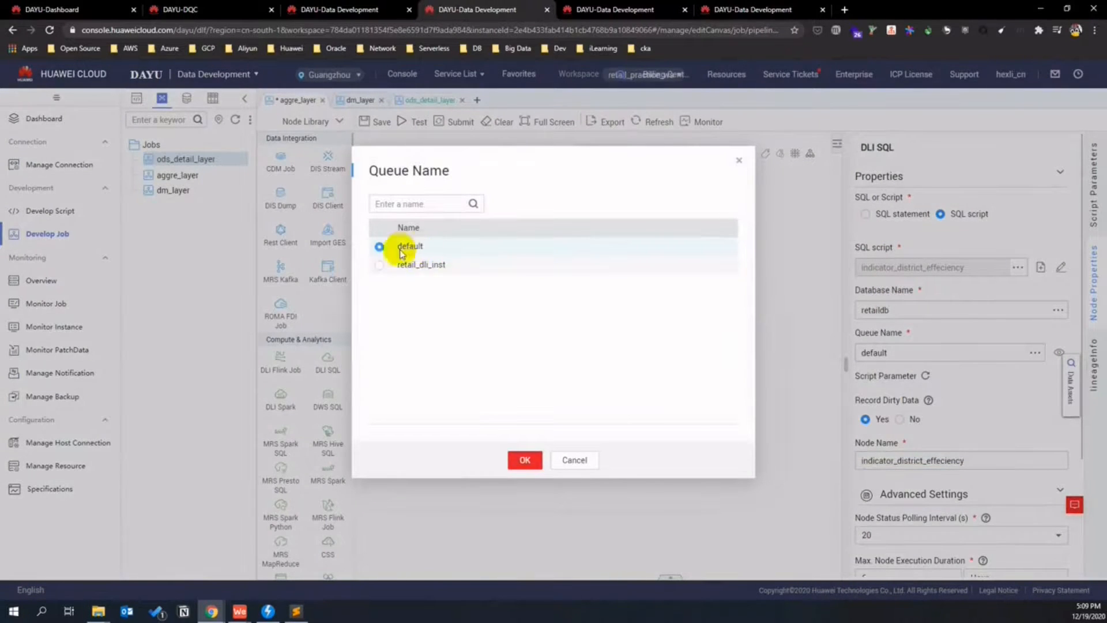
{"action": "left_click", "coordinate": [380, 267]}
{"action": "left_click", "coordinate": [521, 458]}
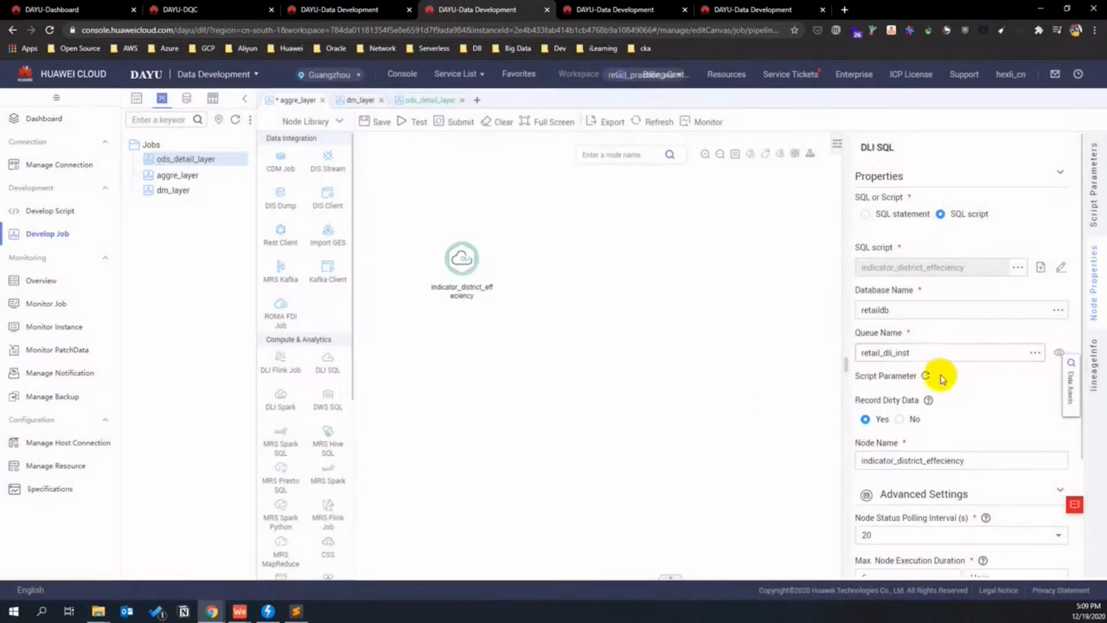
{"action": "scroll", "coordinate": [987, 404], "scroll_direction": "down", "scroll_amount": 2}
{"action": "scroll", "coordinate": [986, 398], "scroll_direction": "down", "scroll_amount": 1}
{"action": "scroll", "coordinate": [984, 391], "scroll_direction": "up", "scroll_amount": 3}
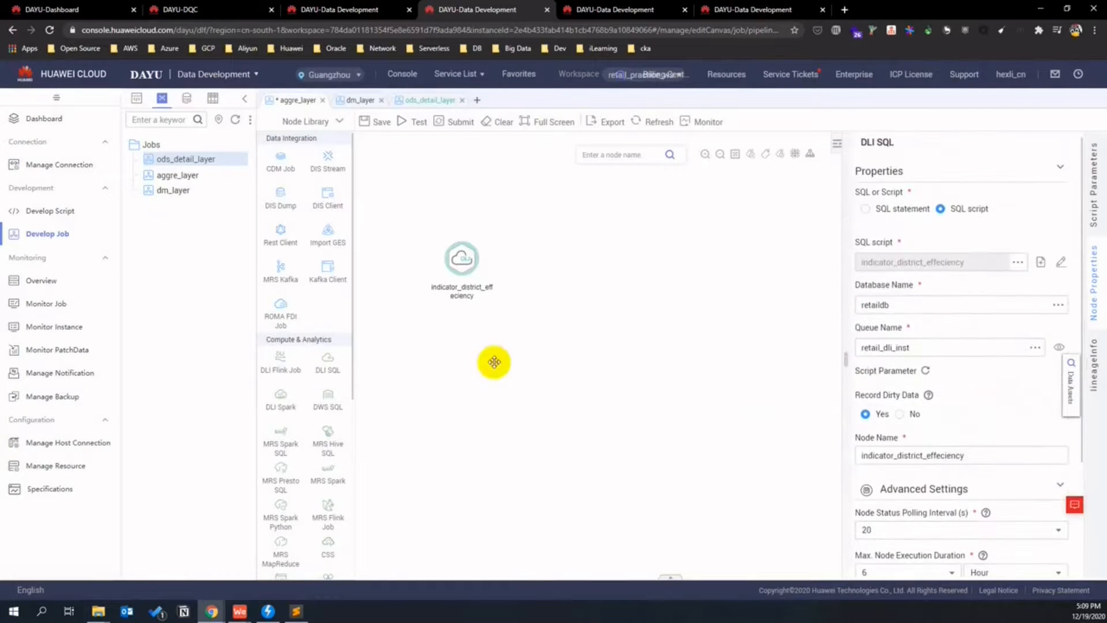
- Add a DLI SQL node running the indicator_store_effciency script on retail_dli_inst
{"action": "left_click_drag", "start_coordinate": [353, 374], "coordinate": [455, 354]}
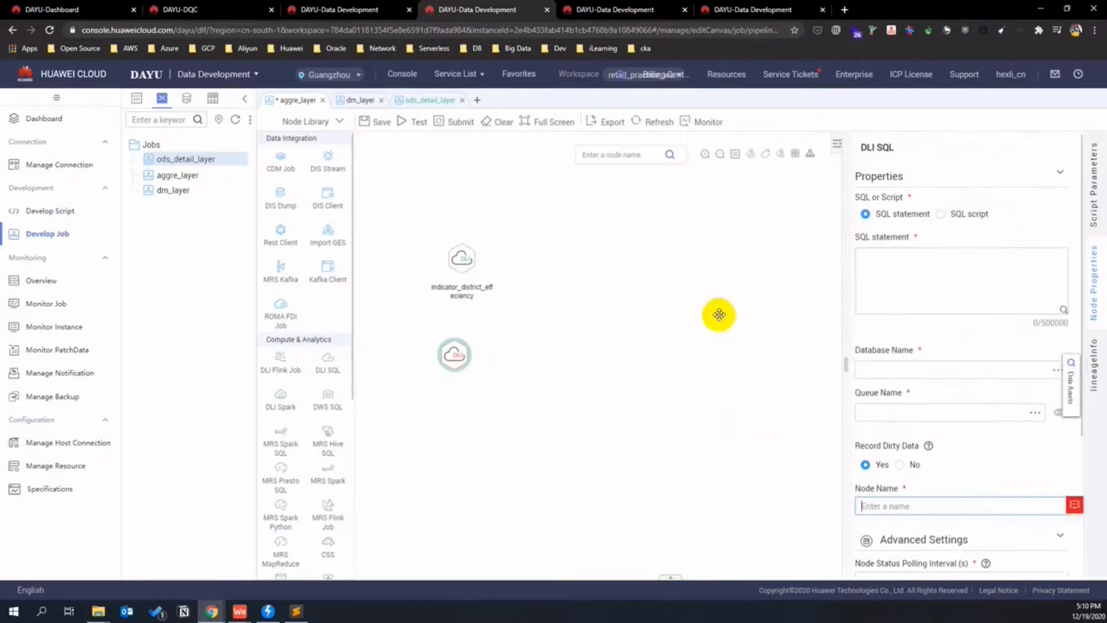
{"action": "left_click", "coordinate": [941, 214]}
{"action": "left_click", "coordinate": [1016, 268]}
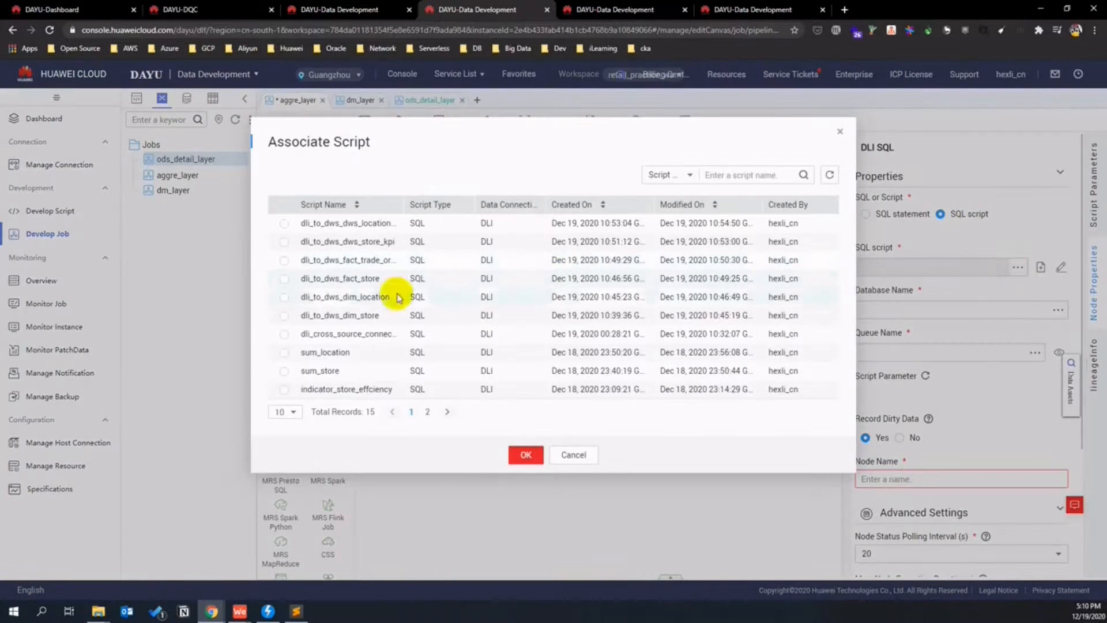
{"action": "left_click", "coordinate": [284, 391]}
{"action": "left_click", "coordinate": [299, 417]}
{"action": "left_click", "coordinate": [286, 444]}
{"action": "scroll", "coordinate": [445, 358], "scroll_direction": "down", "scroll_amount": 3}
{"action": "left_click", "coordinate": [526, 457]}
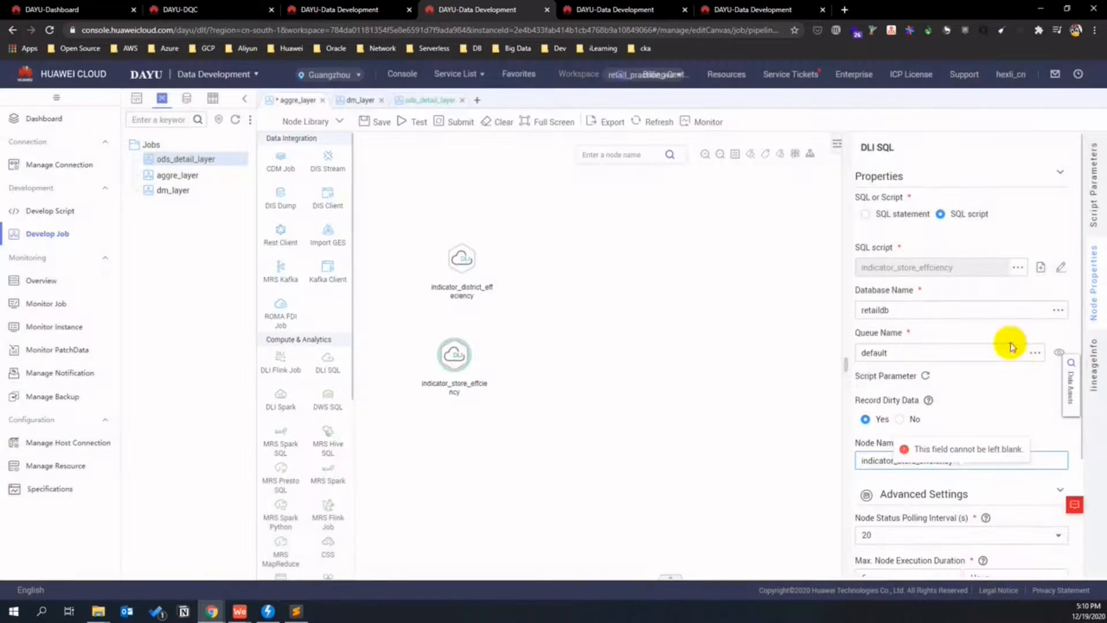
{"action": "left_click", "coordinate": [1035, 352]}
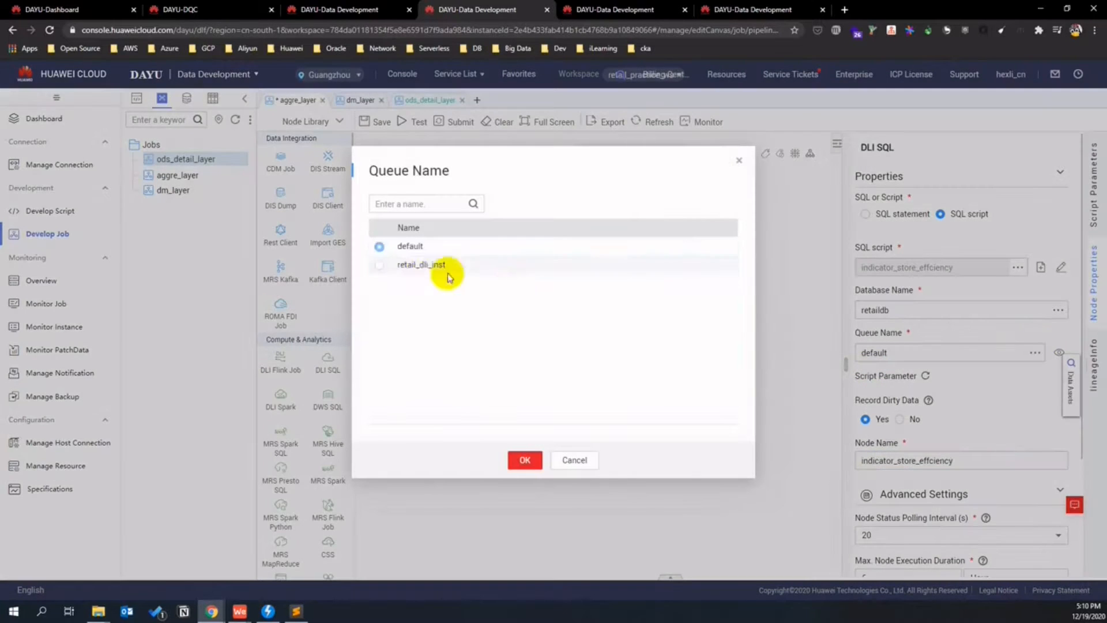
{"action": "left_click", "coordinate": [380, 265]}
{"action": "left_click", "coordinate": [524, 459]}
{"action": "left_click", "coordinate": [604, 383]}
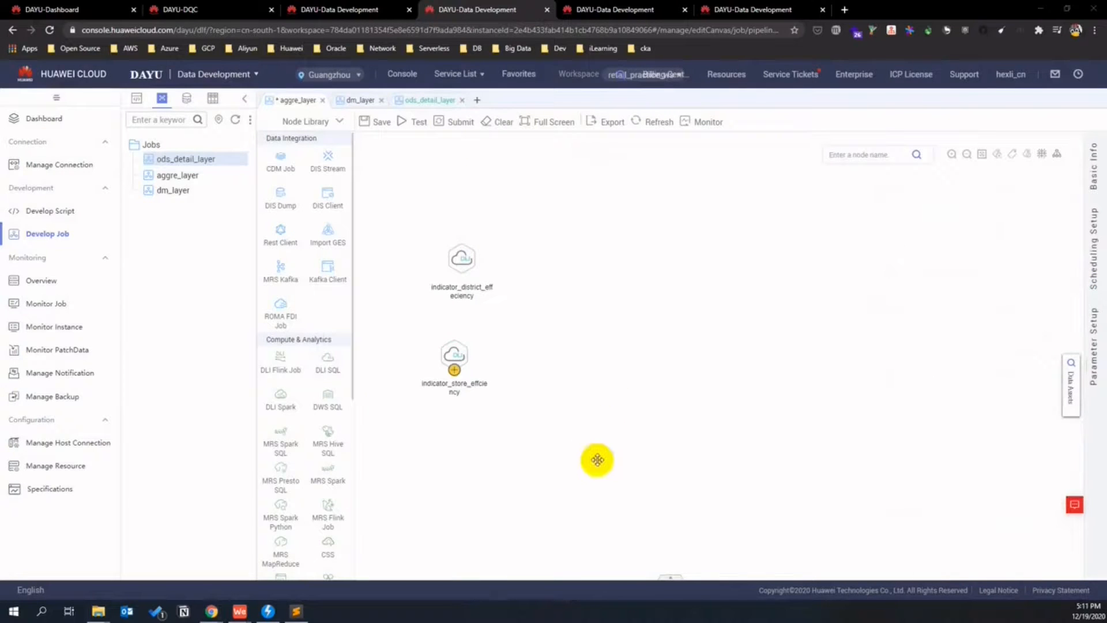
- Add a DLI SQL node running the sum_location script on retail_dli_inst
{"action": "left_click_drag", "start_coordinate": [326, 372], "coordinate": [555, 237]}
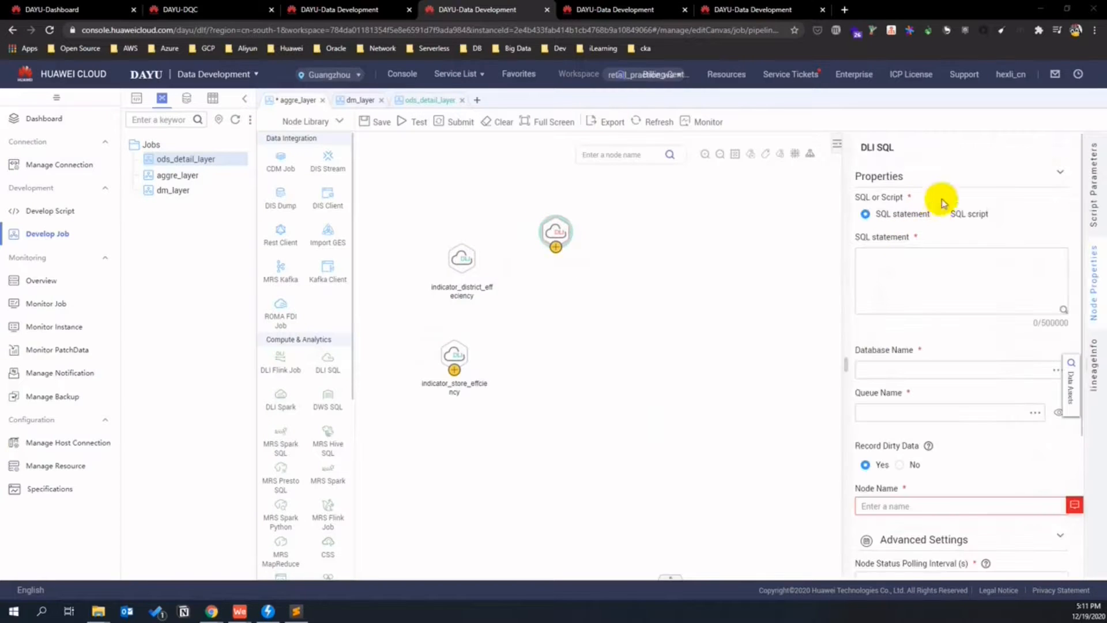
{"action": "left_click", "coordinate": [944, 216]}
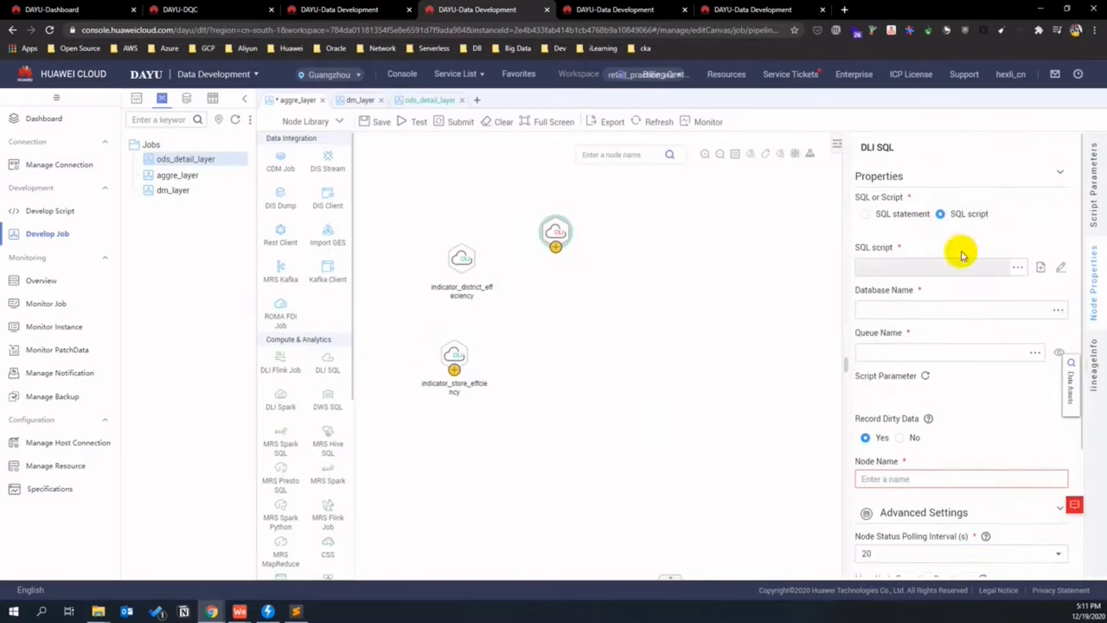
{"action": "left_click", "coordinate": [1023, 269]}
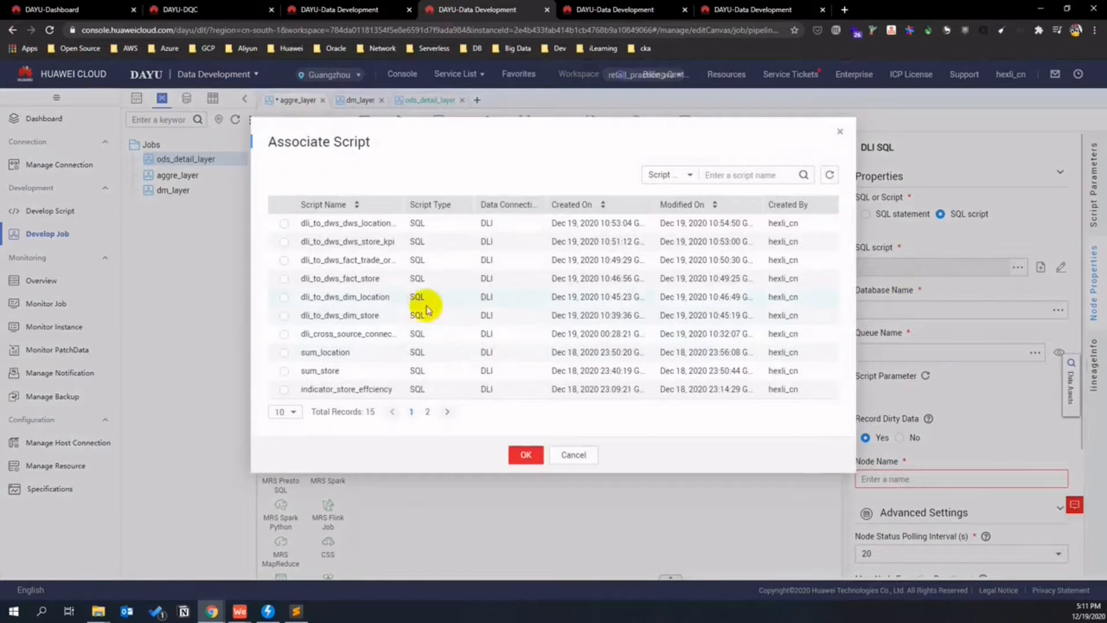
{"action": "left_click", "coordinate": [283, 354]}
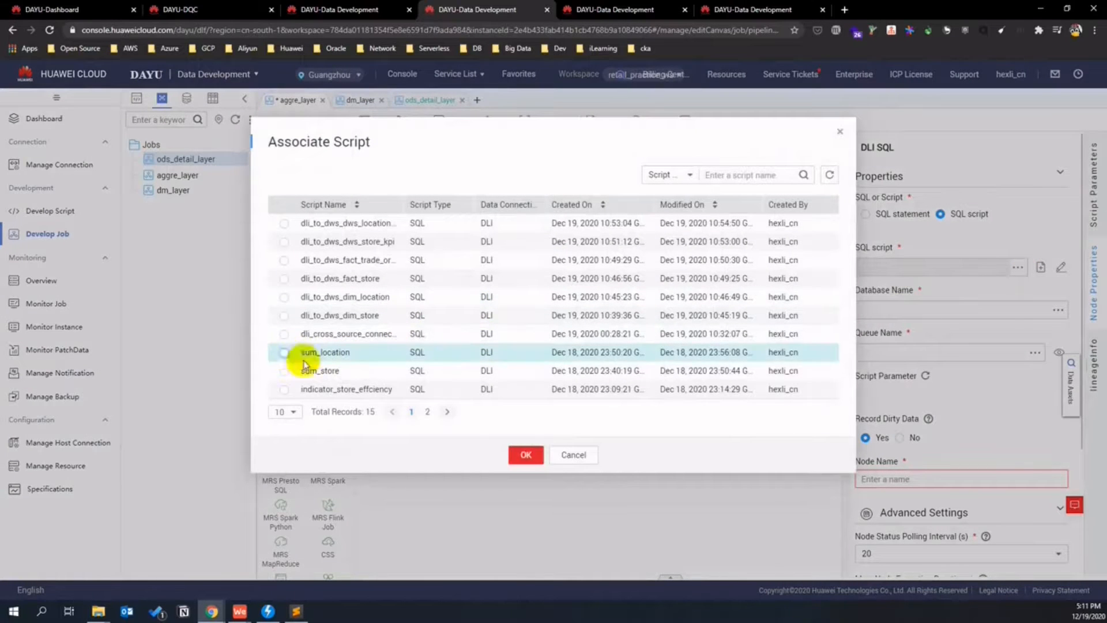
{"action": "left_click", "coordinate": [519, 454]}
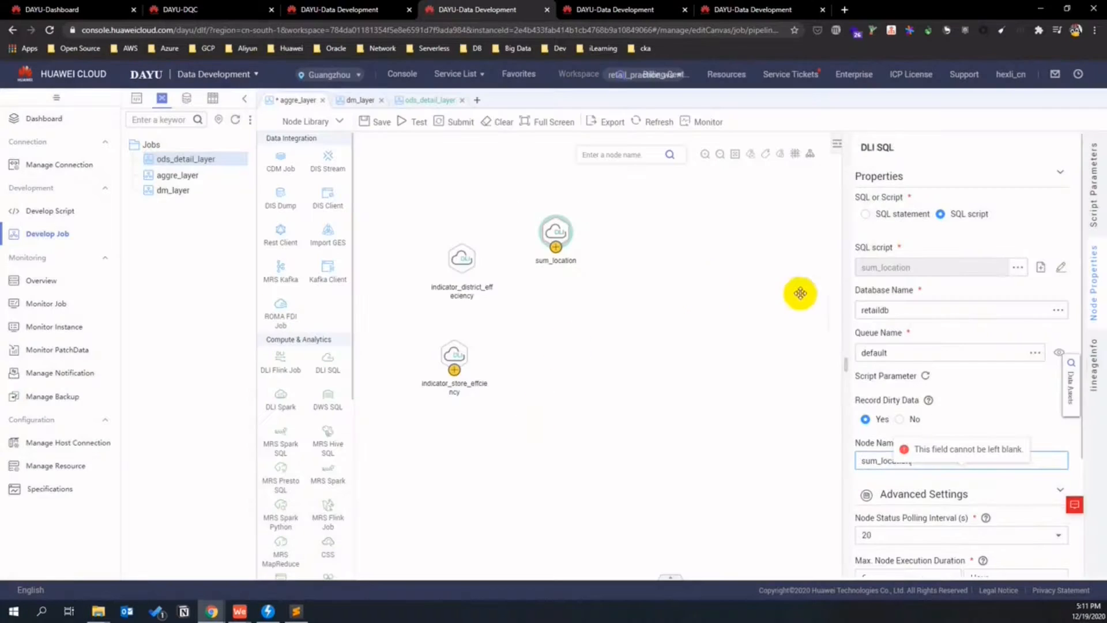
{"action": "left_click", "coordinate": [1026, 354]}
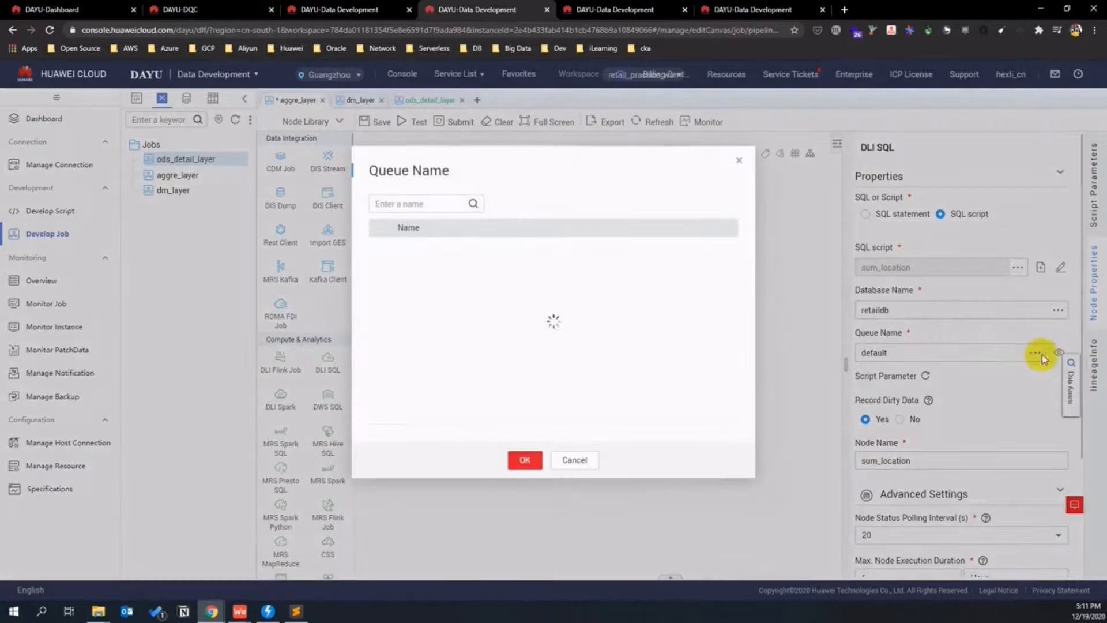
{"action": "left_click", "coordinate": [379, 265]}
{"action": "left_click", "coordinate": [534, 458]}
- Add a DLI SQL node for the sum_store script and choose the retail_dli_inst queue
{"action": "left_click_drag", "start_coordinate": [327, 362], "coordinate": [552, 374]}
{"action": "left_click", "coordinate": [941, 214]}
{"action": "left_click", "coordinate": [1019, 268]}
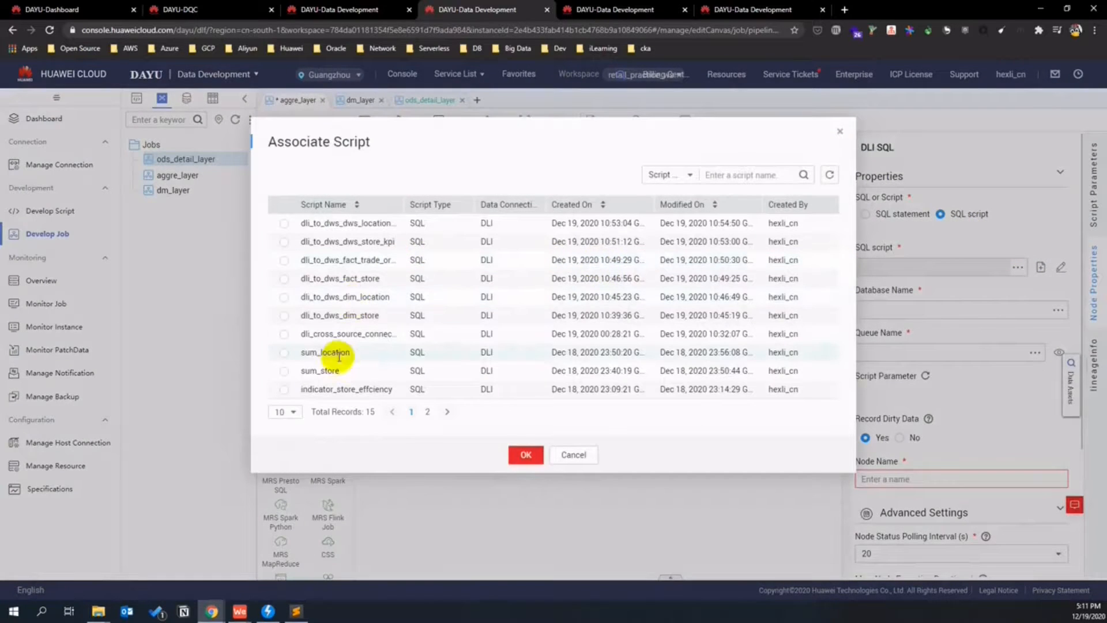
{"action": "left_click", "coordinate": [284, 371]}
{"action": "left_click", "coordinate": [525, 454]}
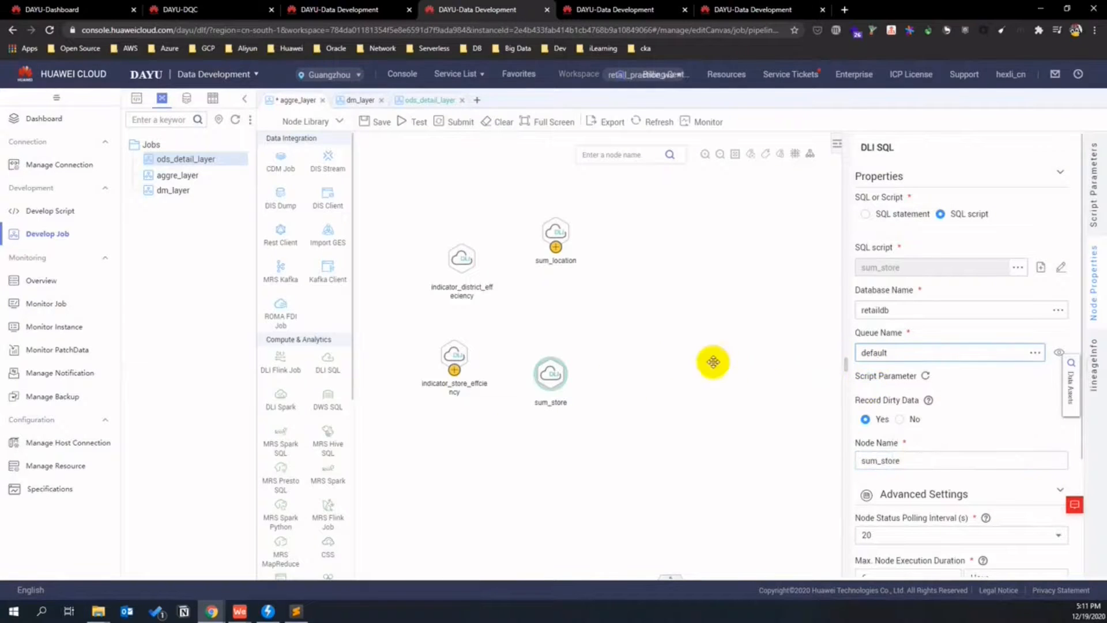
{"action": "left_click", "coordinate": [918, 361]}
{"action": "left_click", "coordinate": [379, 264]}
- Confirm sum_store's queue and link each indicator node to its sum node
{"action": "left_click", "coordinate": [526, 460]}
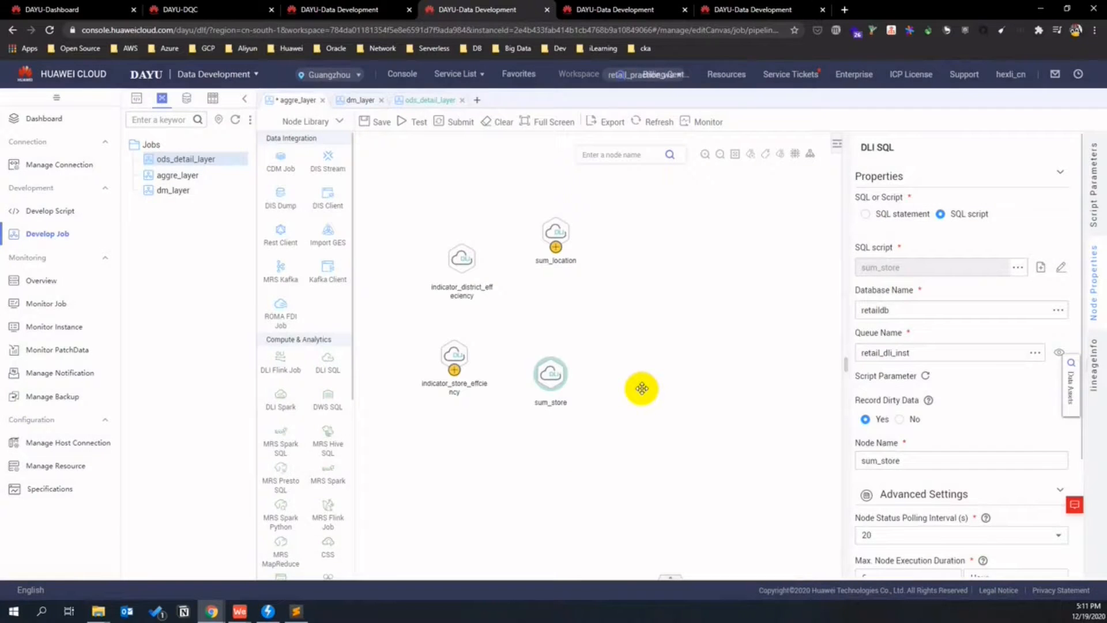
{"action": "left_click_drag", "start_coordinate": [461, 266], "coordinate": [568, 262]}
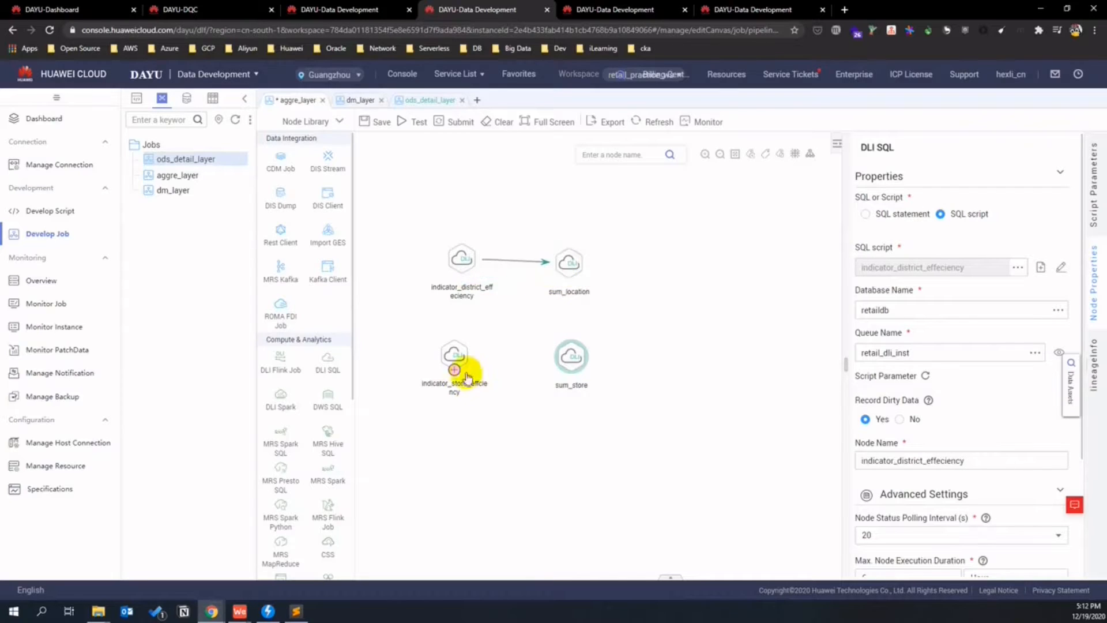
{"action": "left_click_drag", "start_coordinate": [454, 368], "coordinate": [563, 359]}
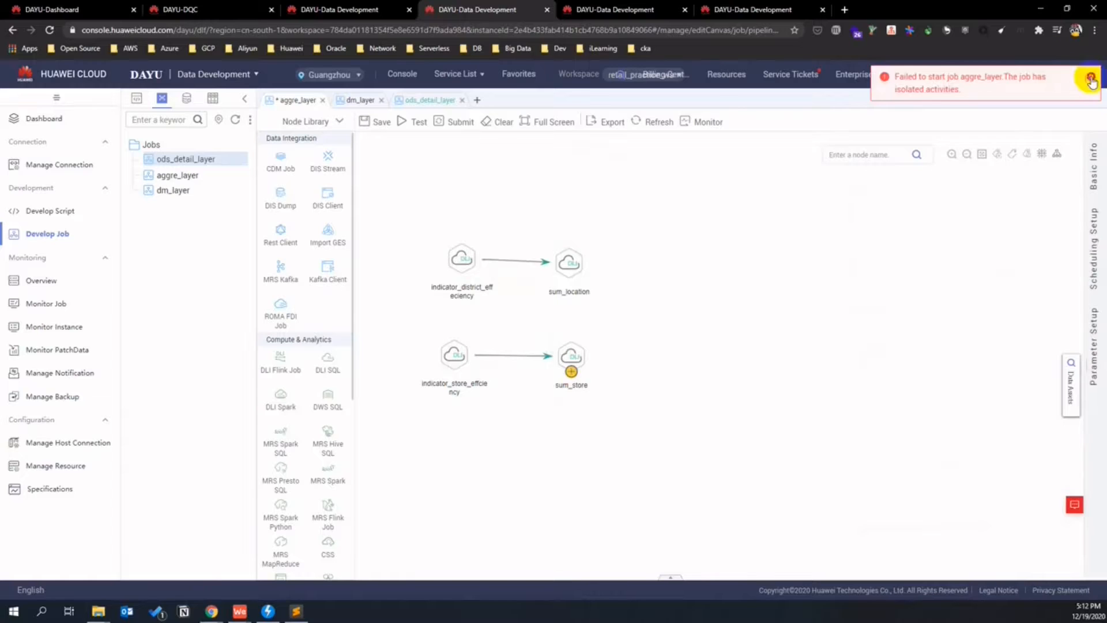
- Test-run aggre_layer, read the isolated-activities error, and add a Dummy node to the canvas
{"action": "left_click", "coordinate": [1090, 80]}
{"action": "left_click", "coordinate": [421, 121]}
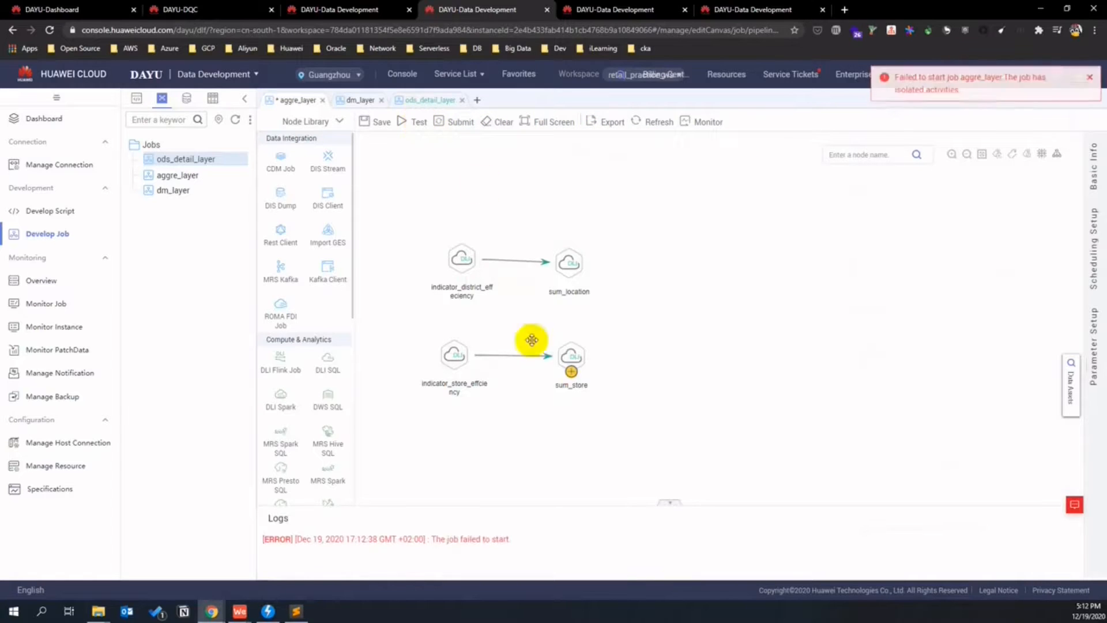
{"action": "left_click_drag", "start_coordinate": [486, 539], "coordinate": [355, 538]}
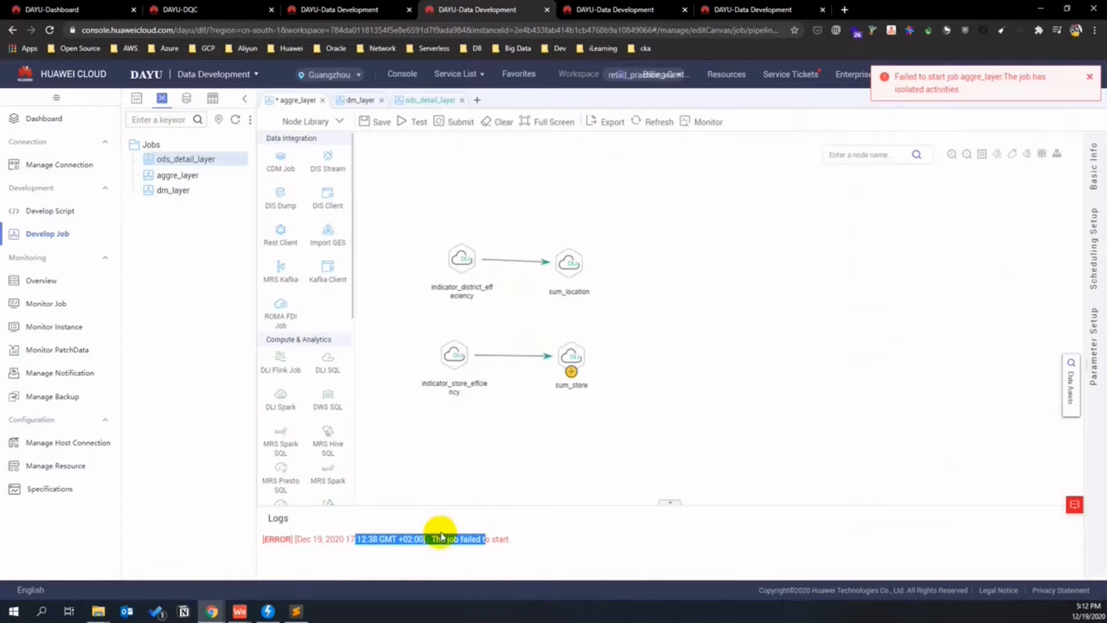
{"action": "left_click", "coordinate": [441, 536]}
{"action": "left_click_drag", "start_coordinate": [970, 86], "coordinate": [945, 90]}
{"action": "left_click", "coordinate": [763, 297]}
{"action": "scroll", "coordinate": [316, 300], "scroll_direction": "down", "scroll_amount": 6}
{"action": "left_click_drag", "start_coordinate": [326, 478], "coordinate": [649, 299]}
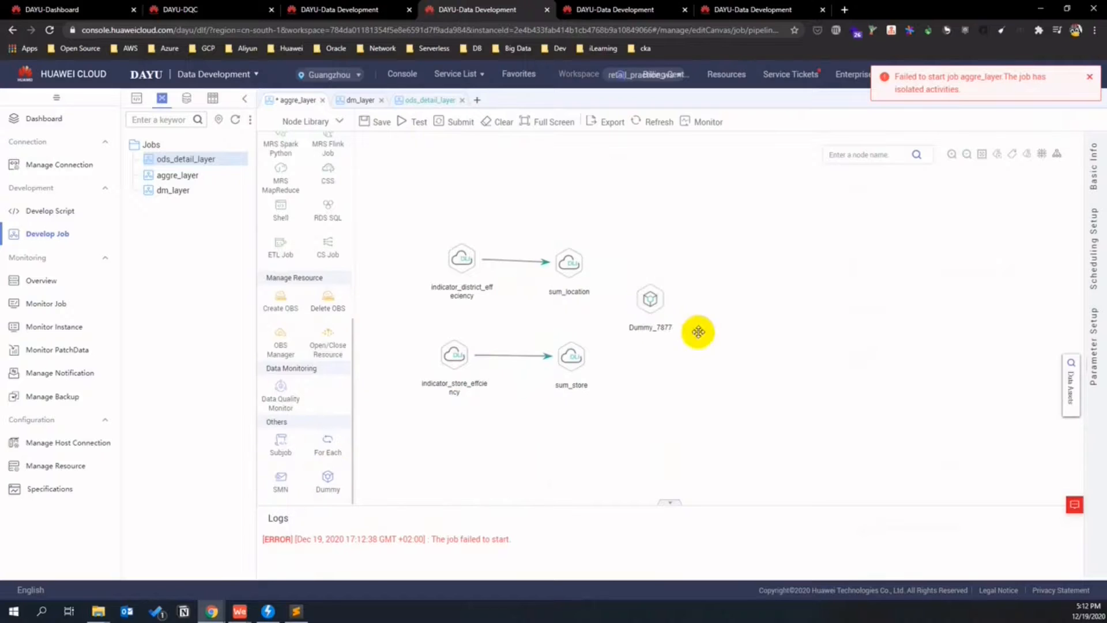
- Rename the Dummy_7877 node to resultset_summary
{"action": "left_click", "coordinate": [649, 298]}
{"action": "left_click", "coordinate": [921, 218]}
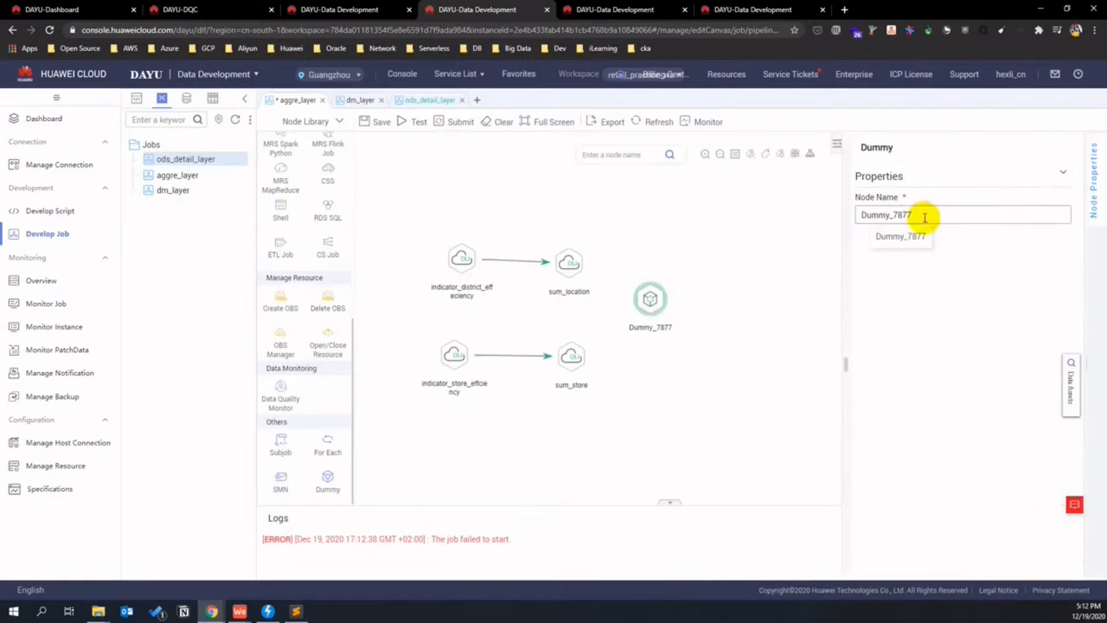
{"action": "left_click_drag", "start_coordinate": [922, 218], "coordinate": [838, 213]}
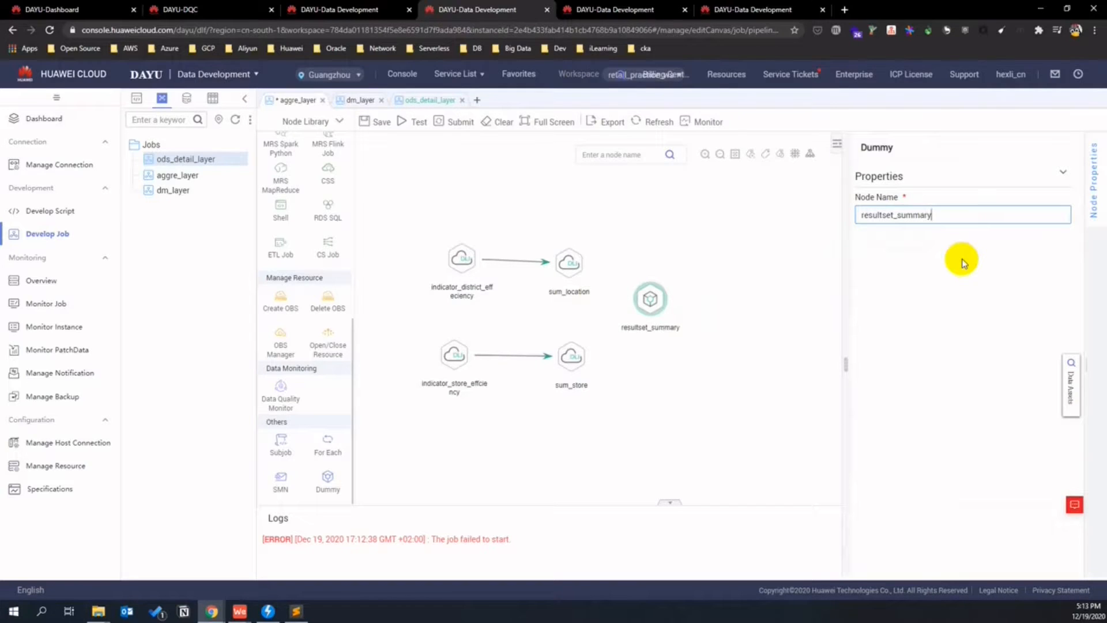
{"action": "left_click", "coordinate": [800, 348]}
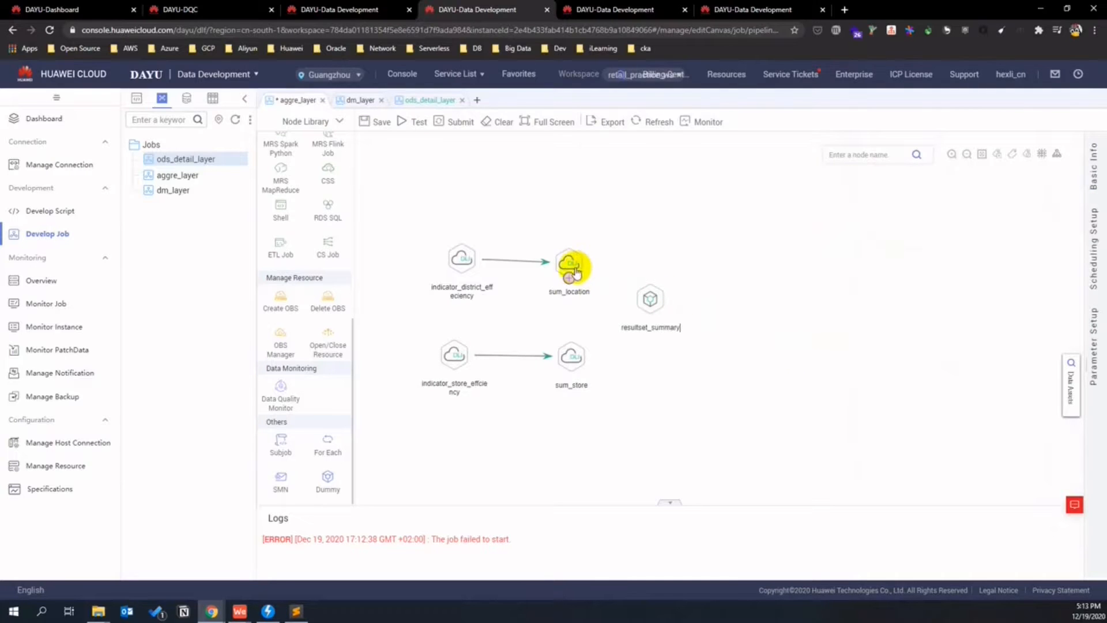
- Connect sum_location and sum_store to resultset_summary and test-run until all five nodes succeed
{"action": "left_click_drag", "start_coordinate": [568, 275], "coordinate": [652, 301]}
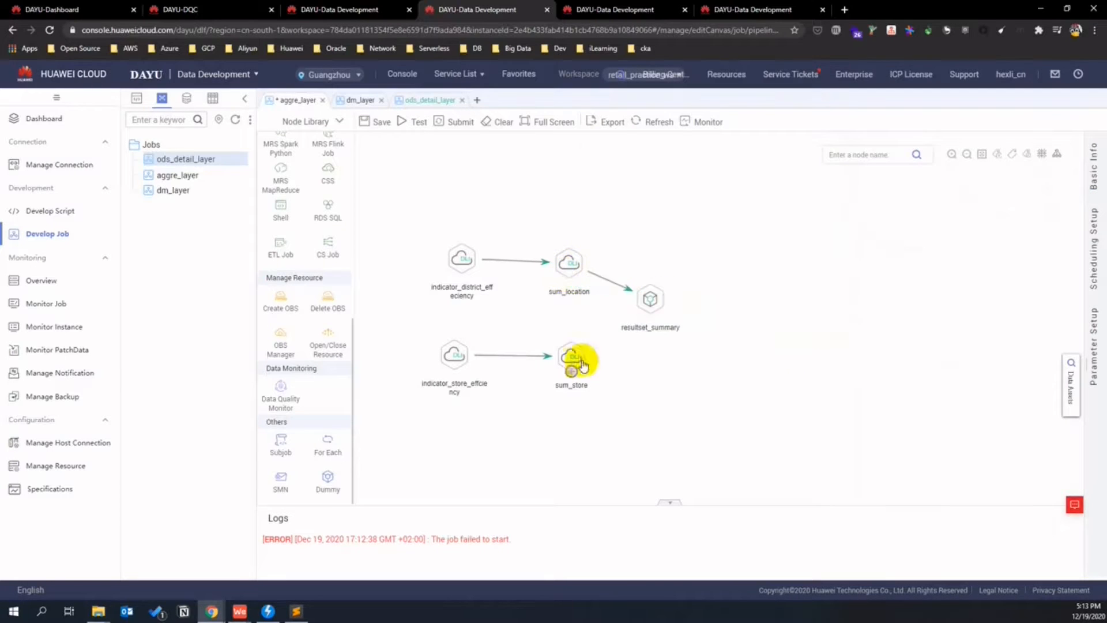
{"action": "left_click_drag", "start_coordinate": [571, 371], "coordinate": [647, 304]}
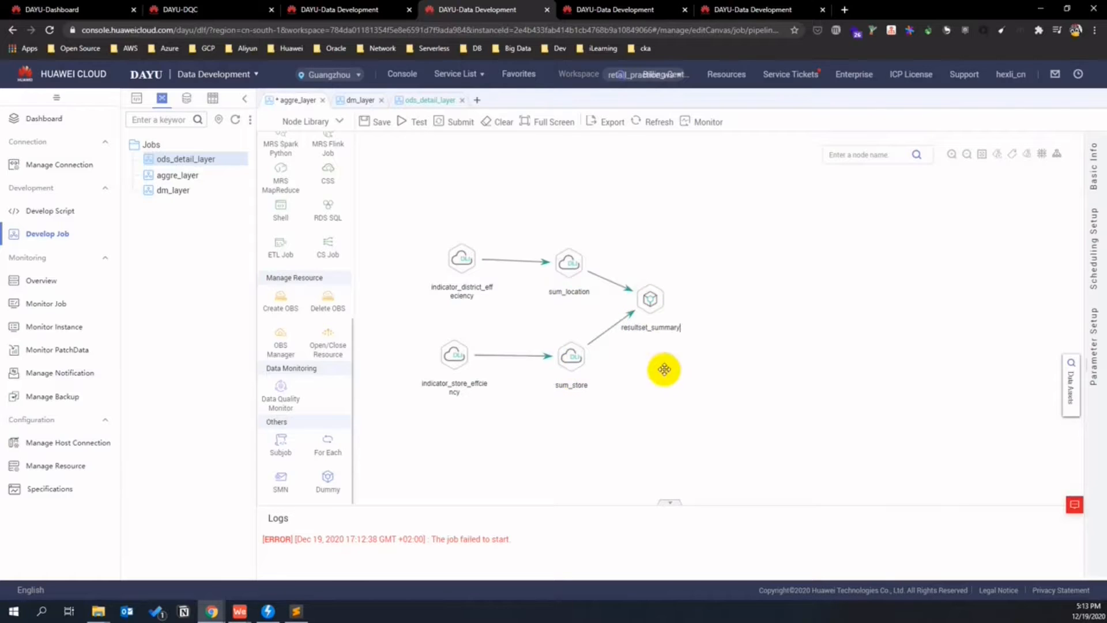
{"action": "left_click_drag", "start_coordinate": [460, 250], "coordinate": [444, 255]}
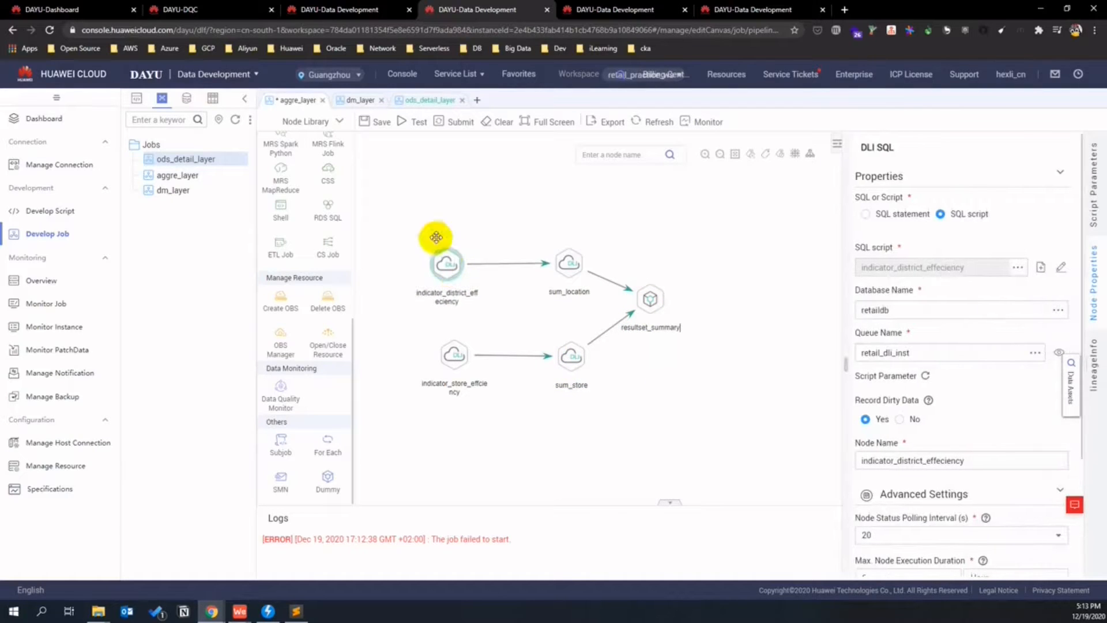
{"action": "left_click", "coordinate": [402, 124]}
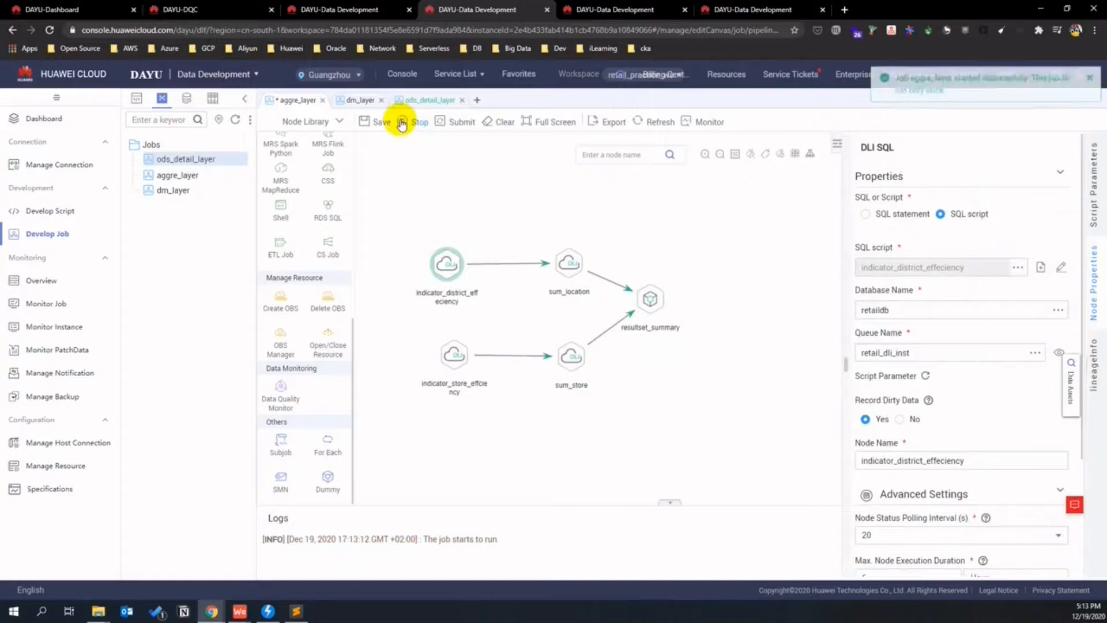
{"action": "left_click", "coordinate": [724, 407]}
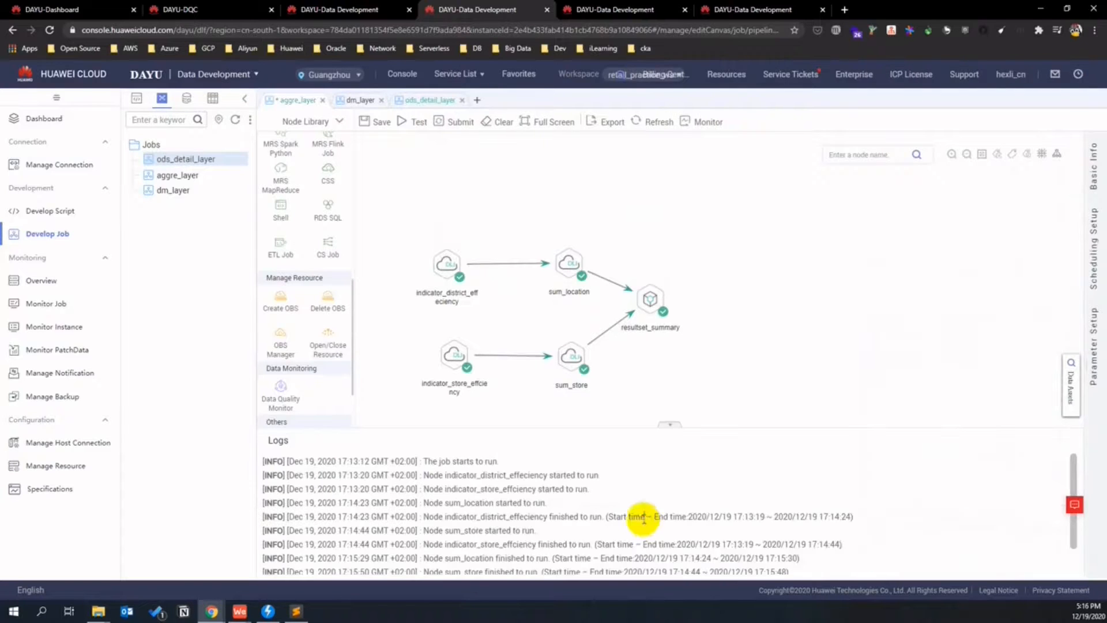
{"action": "scroll", "coordinate": [638, 517], "scroll_direction": "down", "scroll_amount": 1}
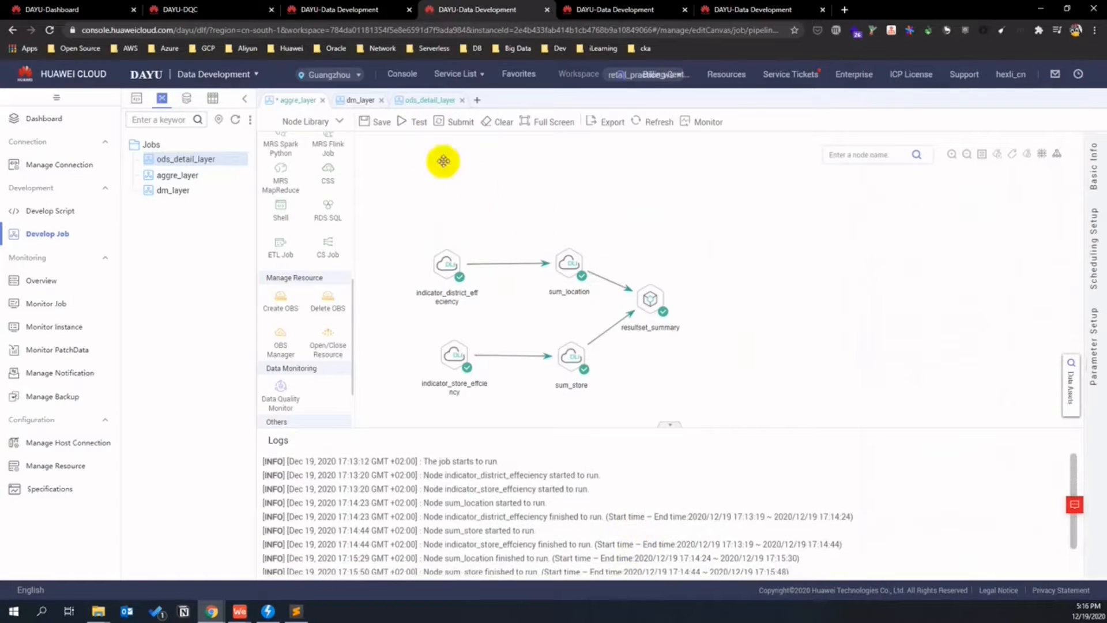
- Save aggre_layer, open the dm_layer job, and close the two extra job browser tabs
{"action": "left_click", "coordinate": [378, 124]}
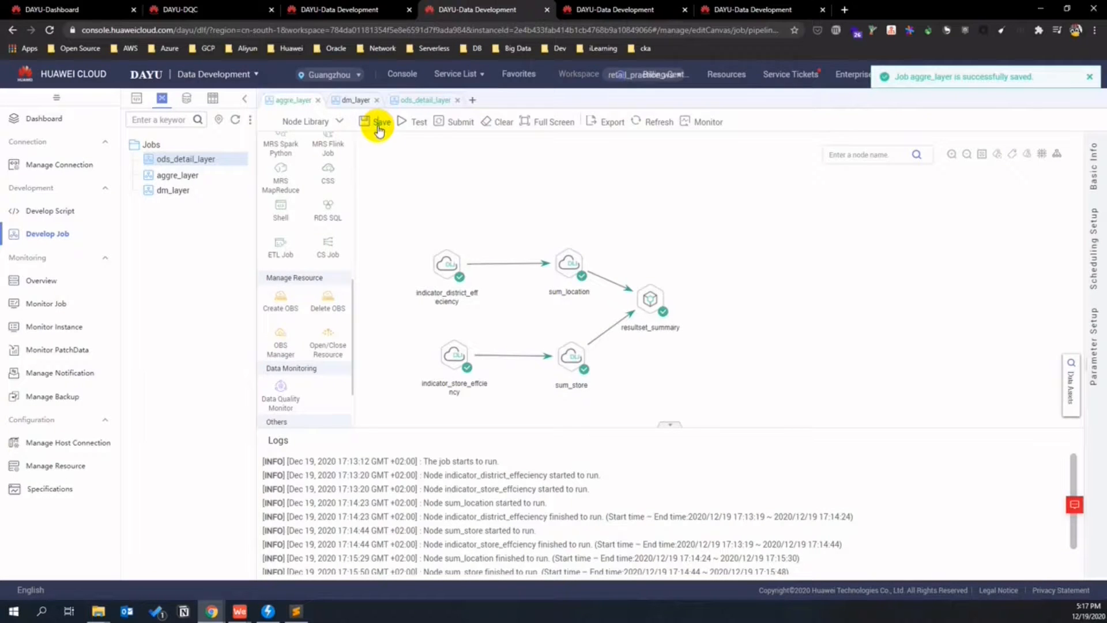
{"action": "left_click", "coordinate": [354, 101]}
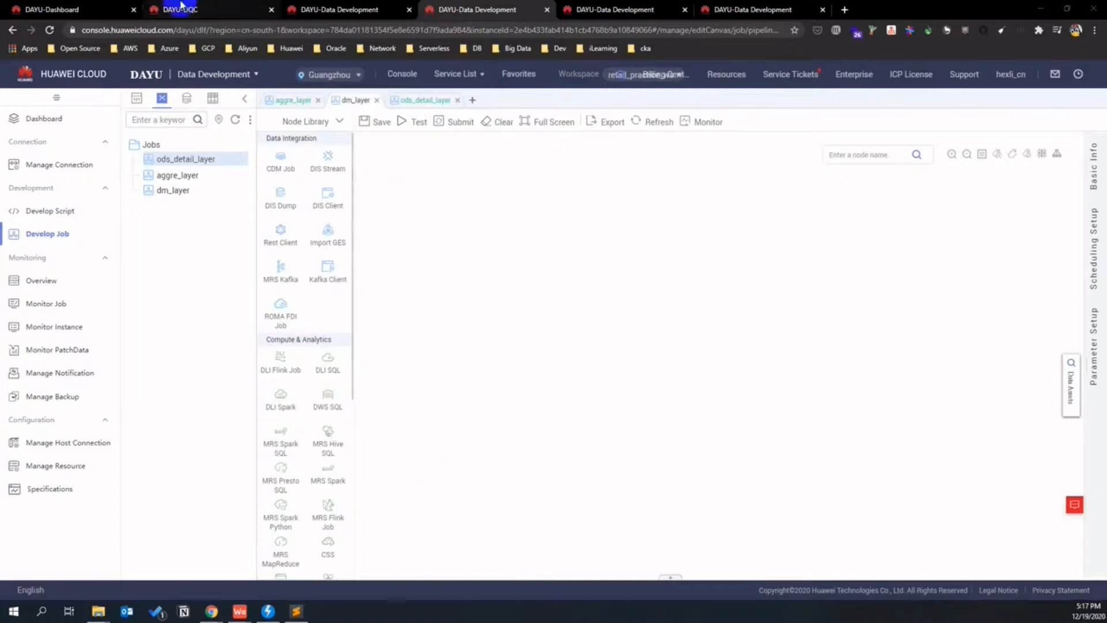
{"action": "left_click", "coordinate": [326, 7]}
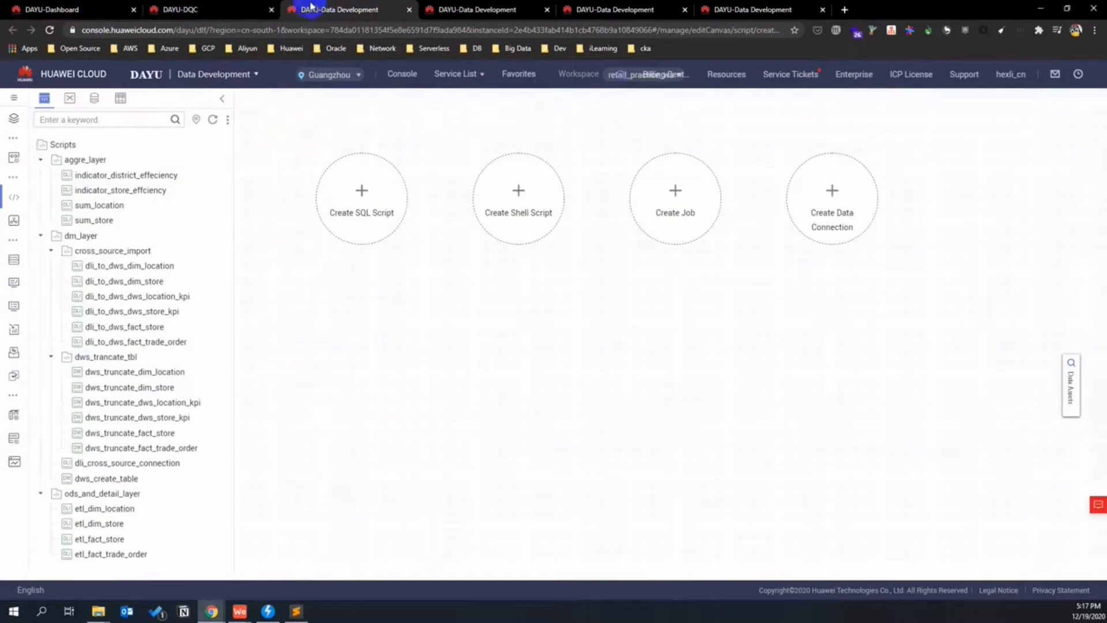
{"action": "left_click", "coordinate": [176, 6]}
{"action": "left_click", "coordinate": [87, 9]}
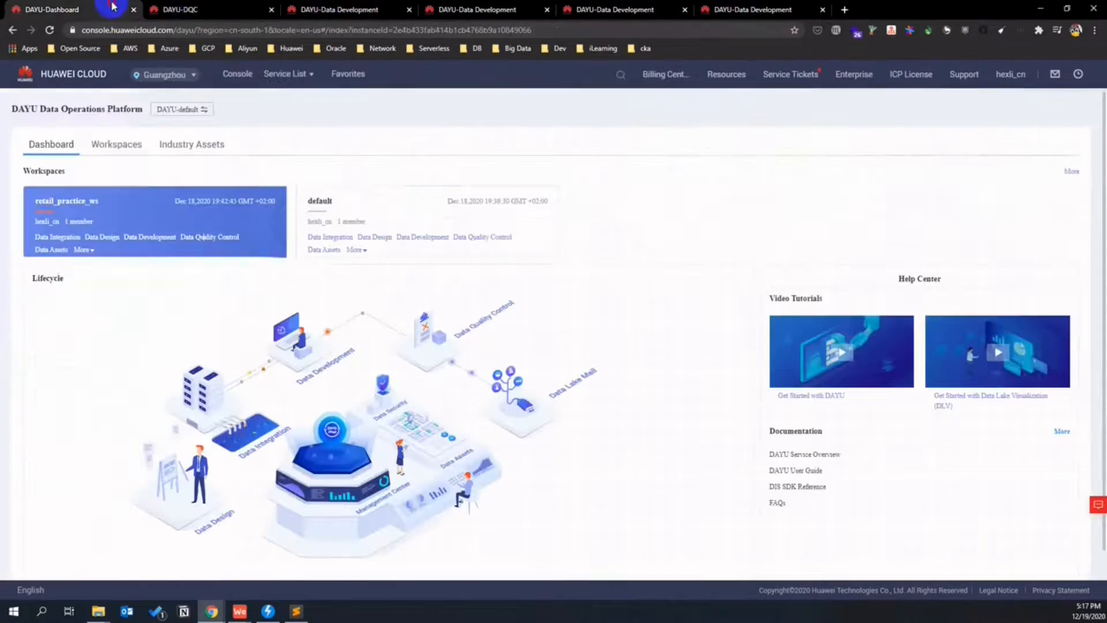
{"action": "left_click", "coordinate": [559, 7]}
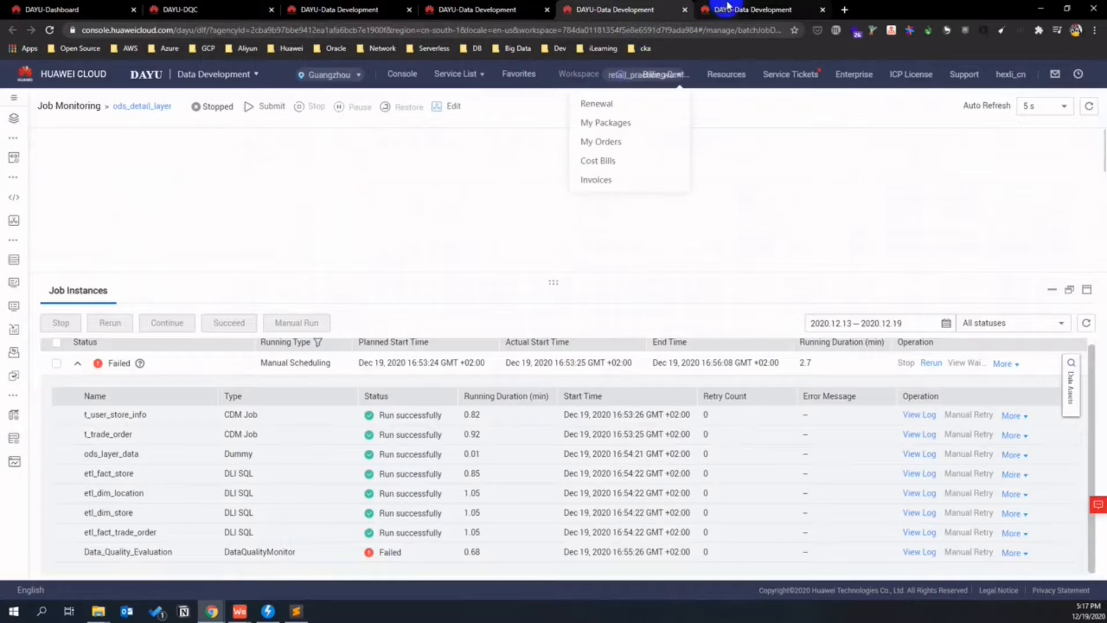
{"action": "left_click", "coordinate": [685, 9]}
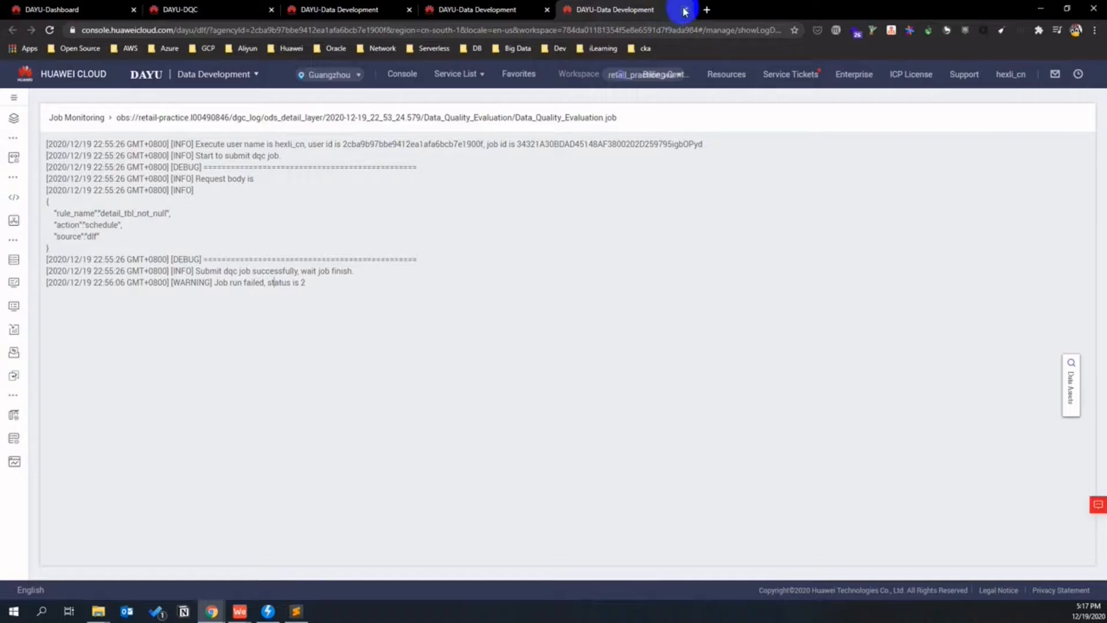
{"action": "left_click", "coordinate": [685, 9]}
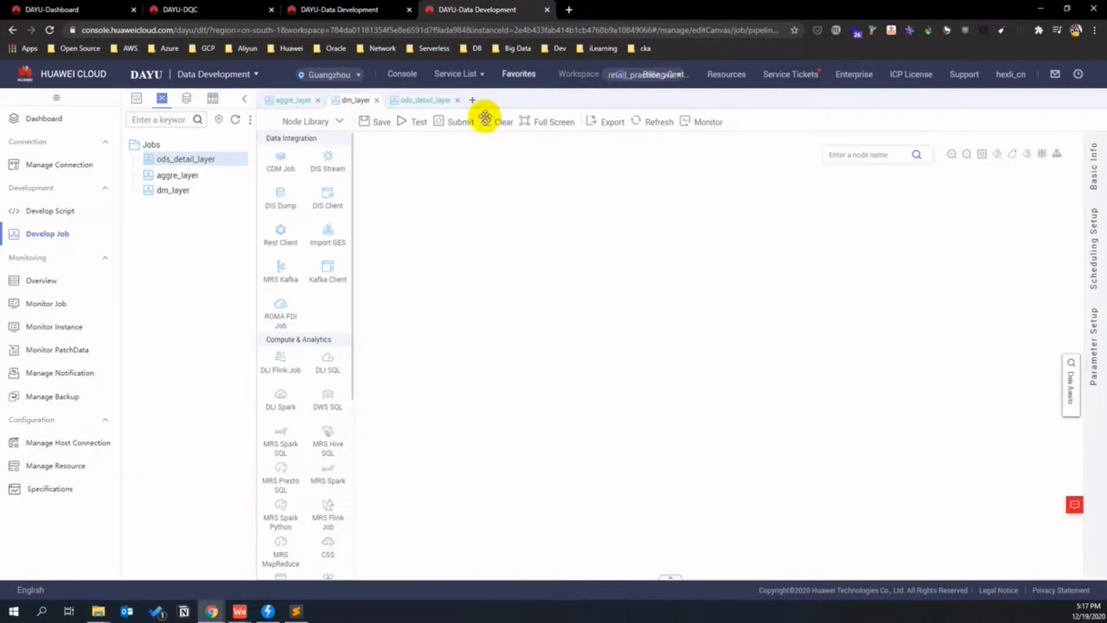
- Add a DWS SQL node running the dws_truncate_dim_store script
{"action": "left_click_drag", "start_coordinate": [327, 399], "coordinate": [444, 208]}
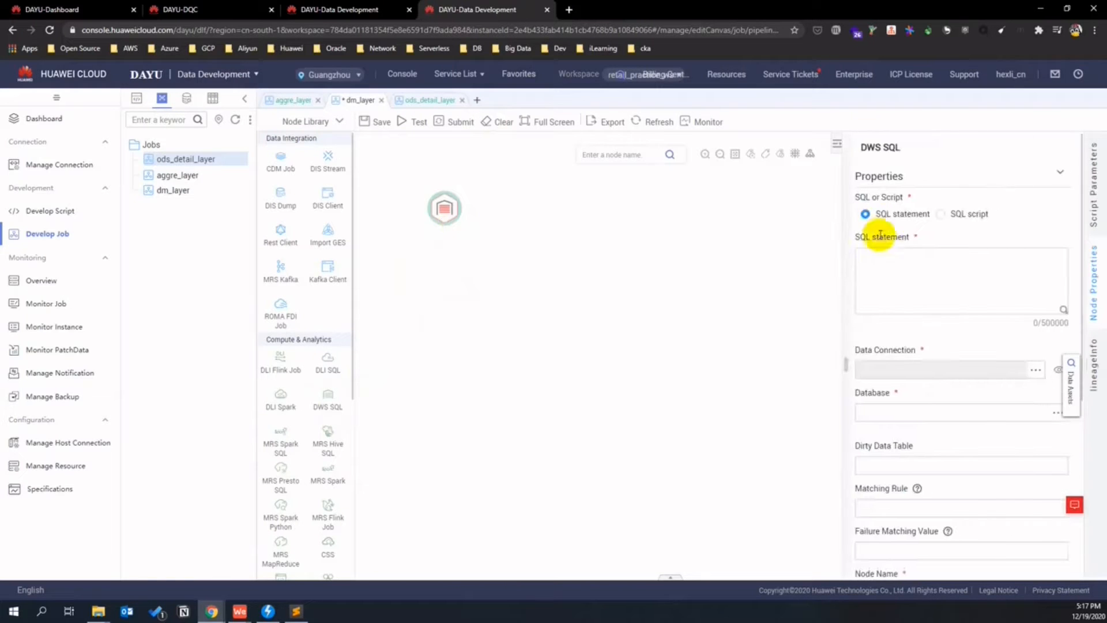
{"action": "left_click", "coordinate": [939, 214]}
{"action": "left_click", "coordinate": [1019, 268]}
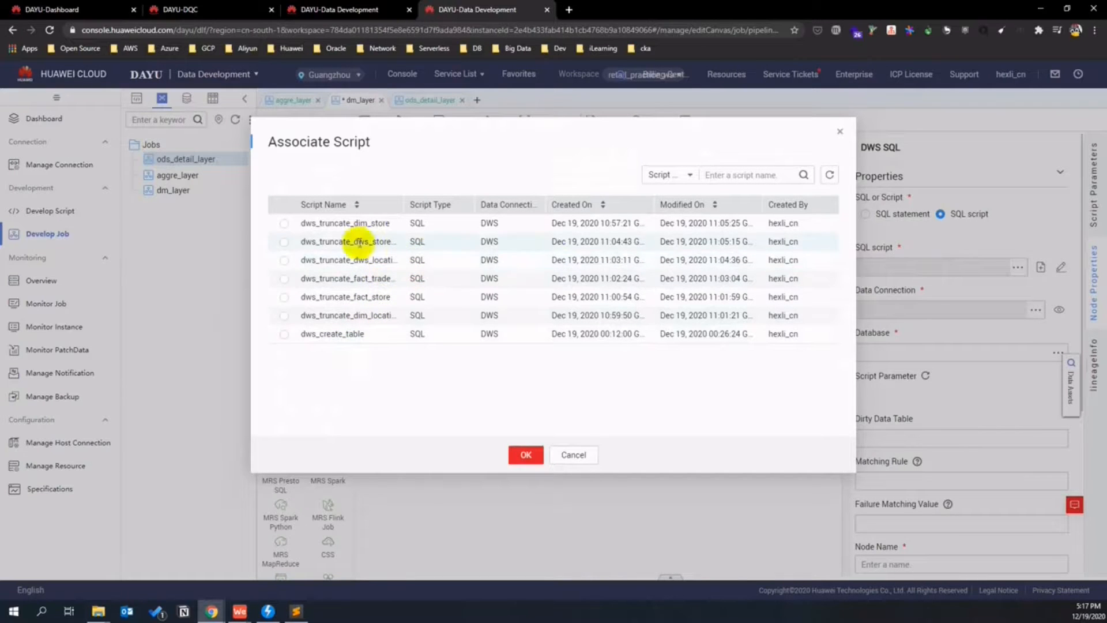
{"action": "left_click", "coordinate": [285, 228]}
{"action": "left_click", "coordinate": [522, 454]}
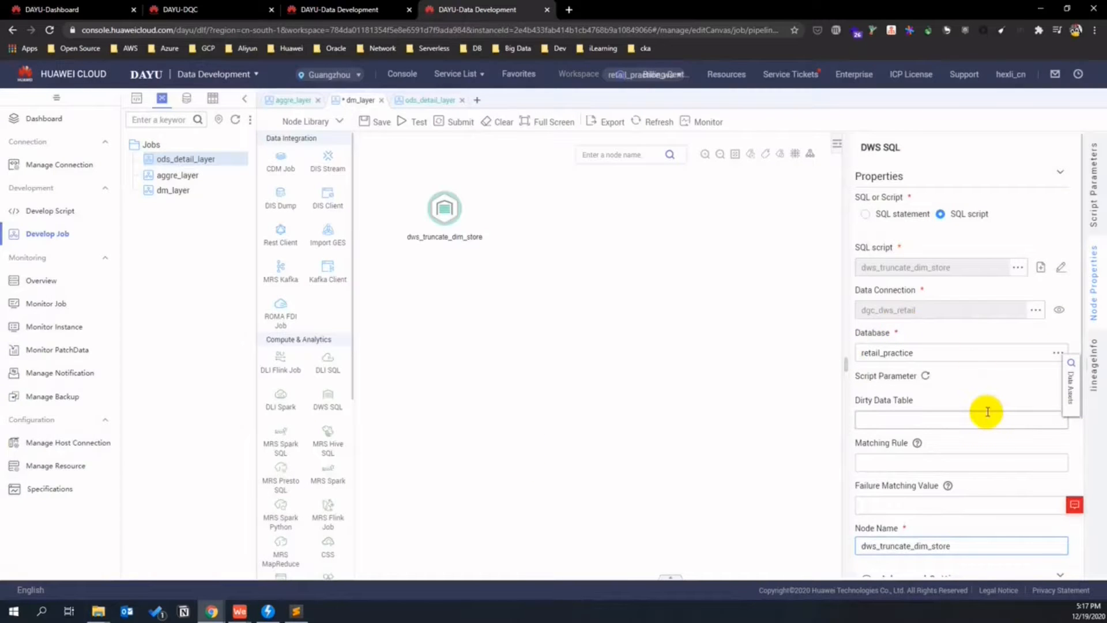
{"action": "scroll", "coordinate": [988, 412], "scroll_direction": "down", "scroll_amount": 4}
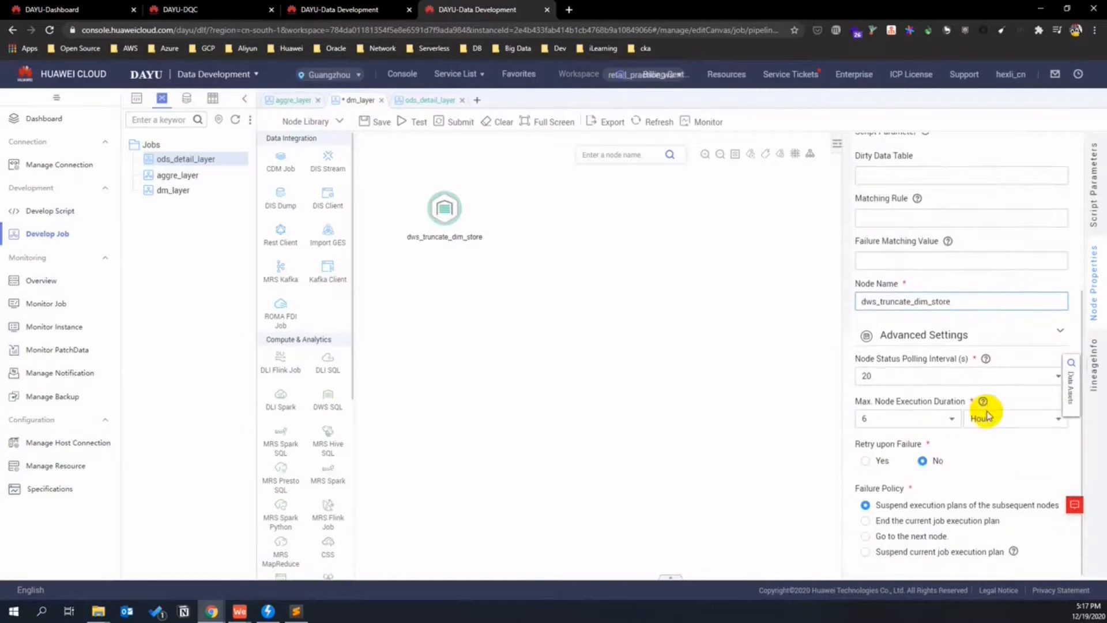
{"action": "scroll", "coordinate": [987, 416], "scroll_direction": "up", "scroll_amount": 3}
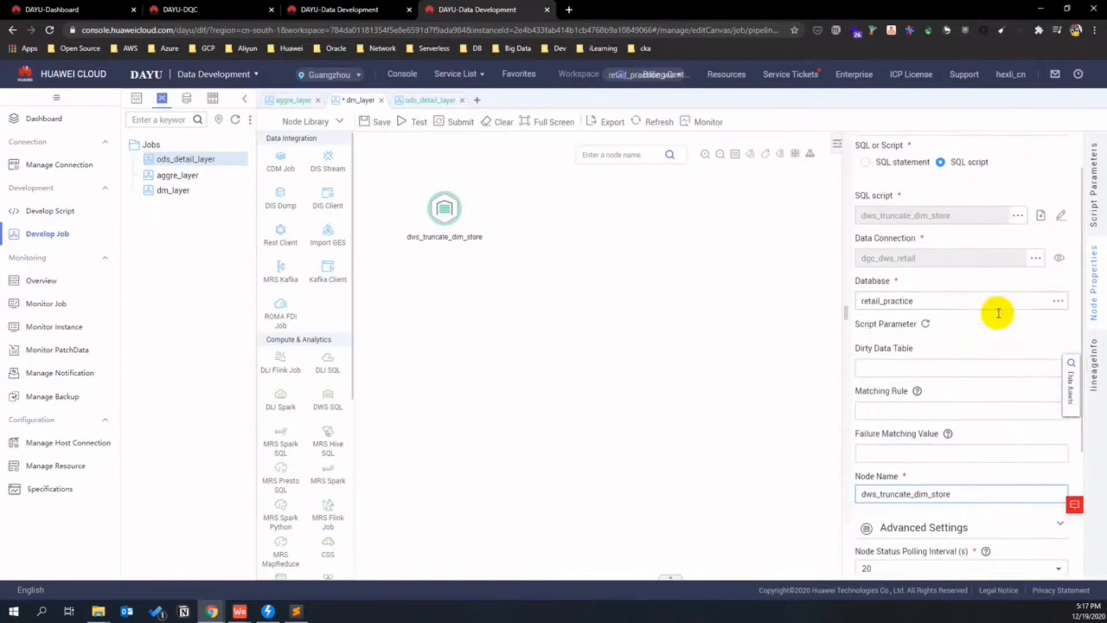
{"action": "scroll", "coordinate": [966, 347], "scroll_direction": "up", "scroll_amount": 1}
{"action": "scroll", "coordinate": [958, 343], "scroll_direction": "up", "scroll_amount": 1}
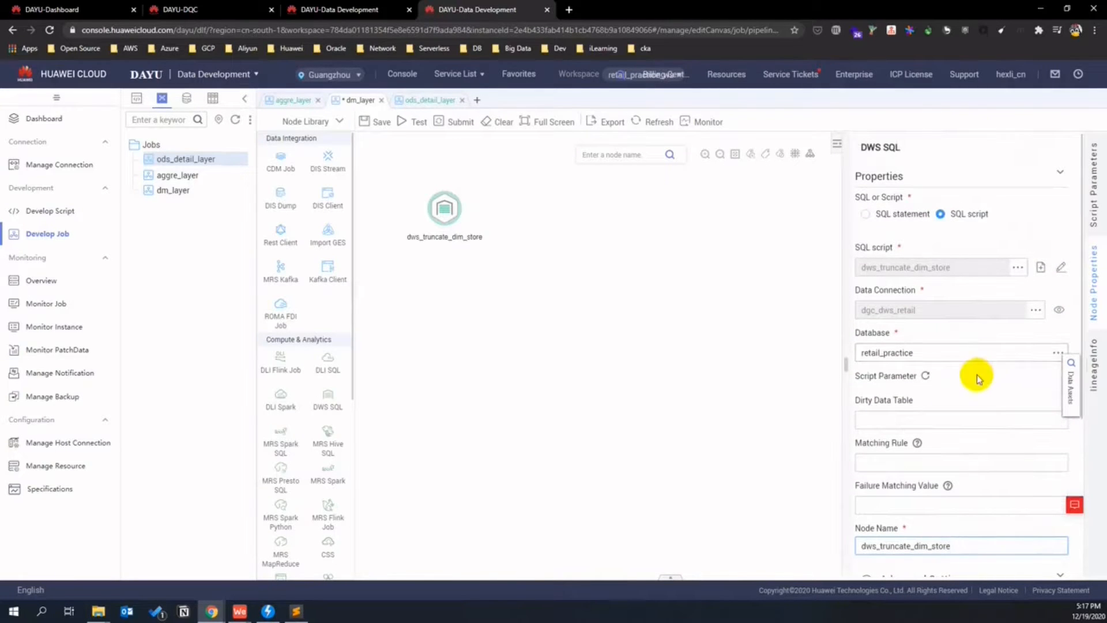
{"action": "scroll", "coordinate": [935, 300], "scroll_direction": "down", "scroll_amount": 4}
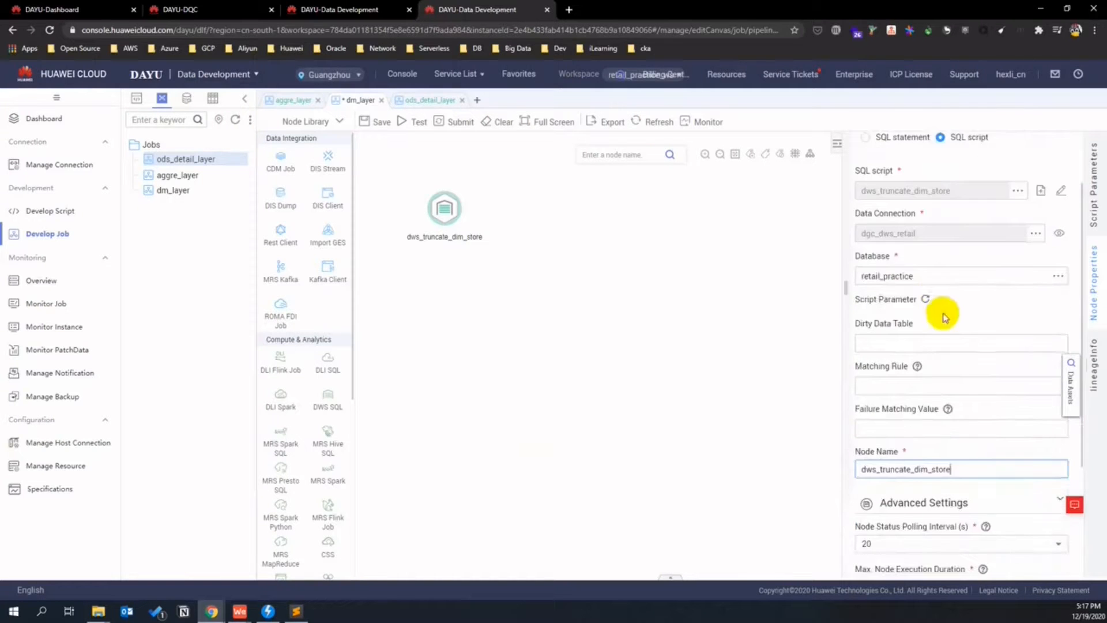
{"action": "scroll", "coordinate": [957, 307], "scroll_direction": "down", "scroll_amount": 3}
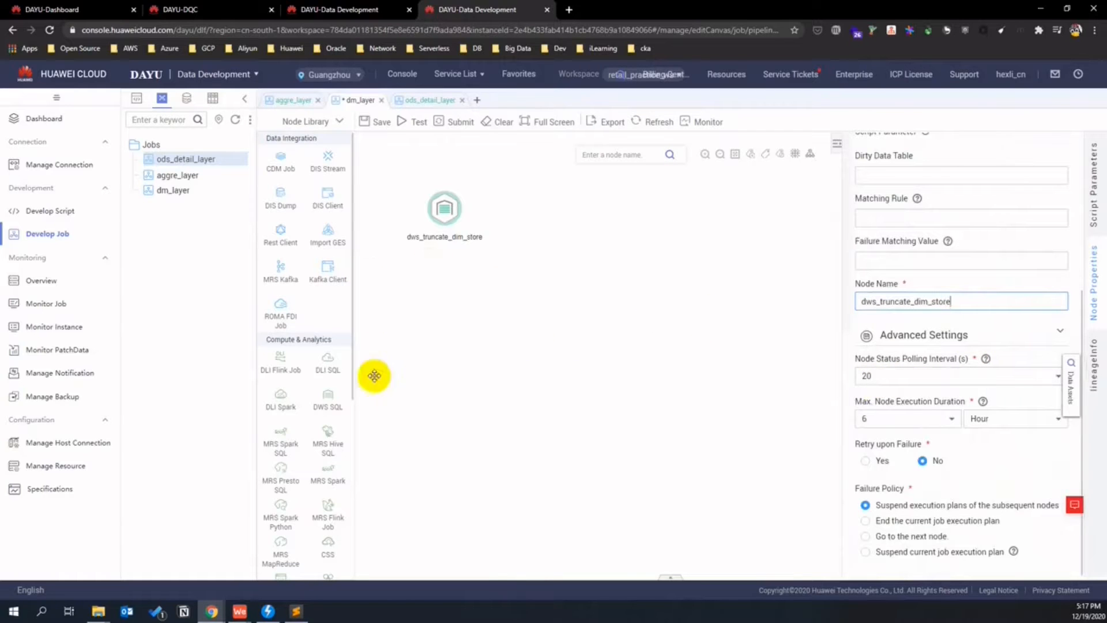
- Add another DWS SQL node and place a DLI SQL node on the dm_layer canvas
{"action": "left_click_drag", "start_coordinate": [328, 392], "coordinate": [427, 295]}
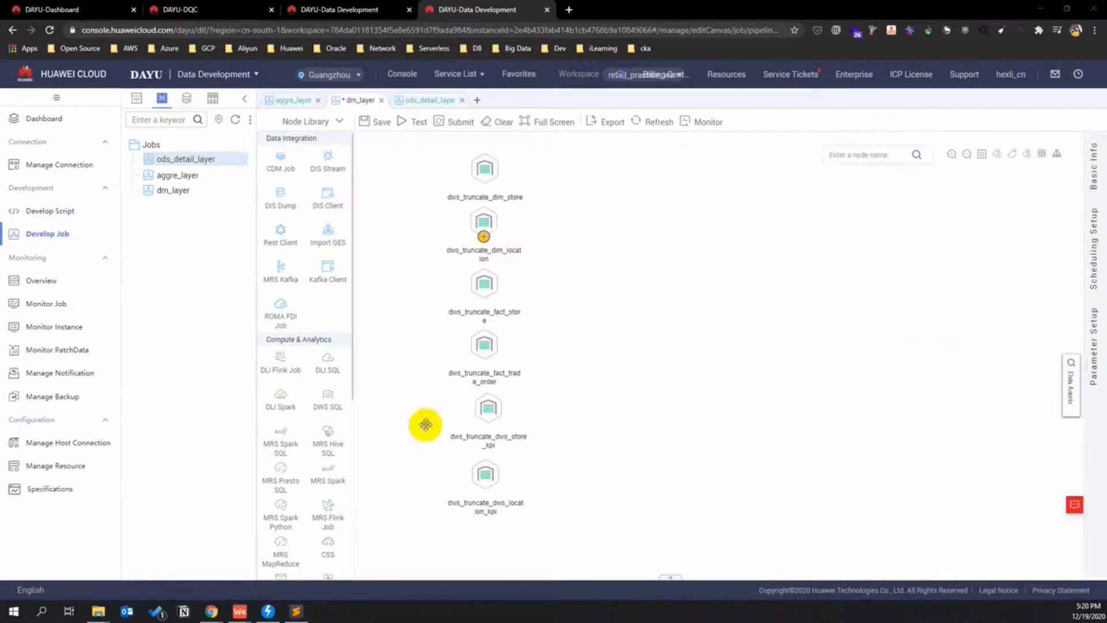
{"action": "left_click_drag", "start_coordinate": [328, 359], "coordinate": [584, 167]}
{"action": "left_click", "coordinate": [590, 166]}
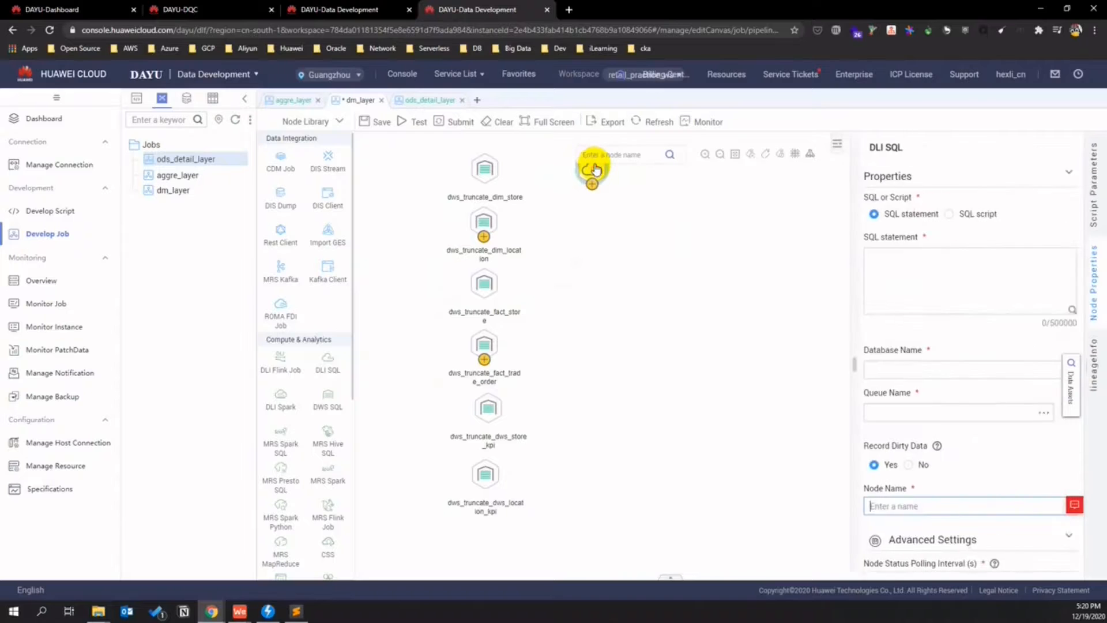
- Associate the DLI SQL node with the dli_to_dws_dim_store script
{"action": "left_click", "coordinate": [941, 214]}
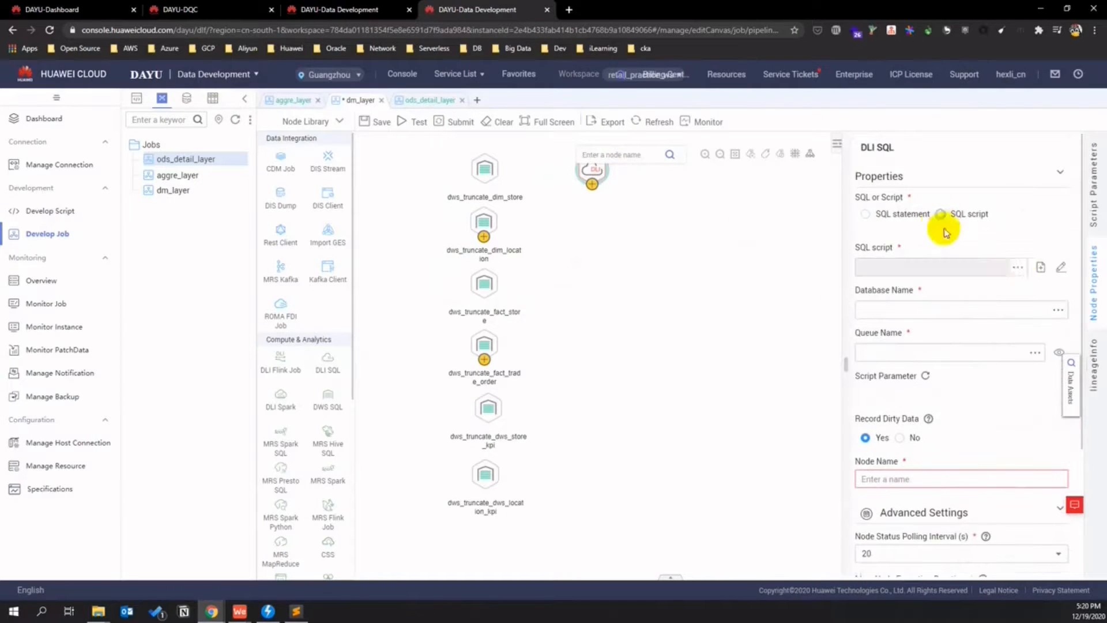
{"action": "left_click", "coordinate": [1018, 267]}
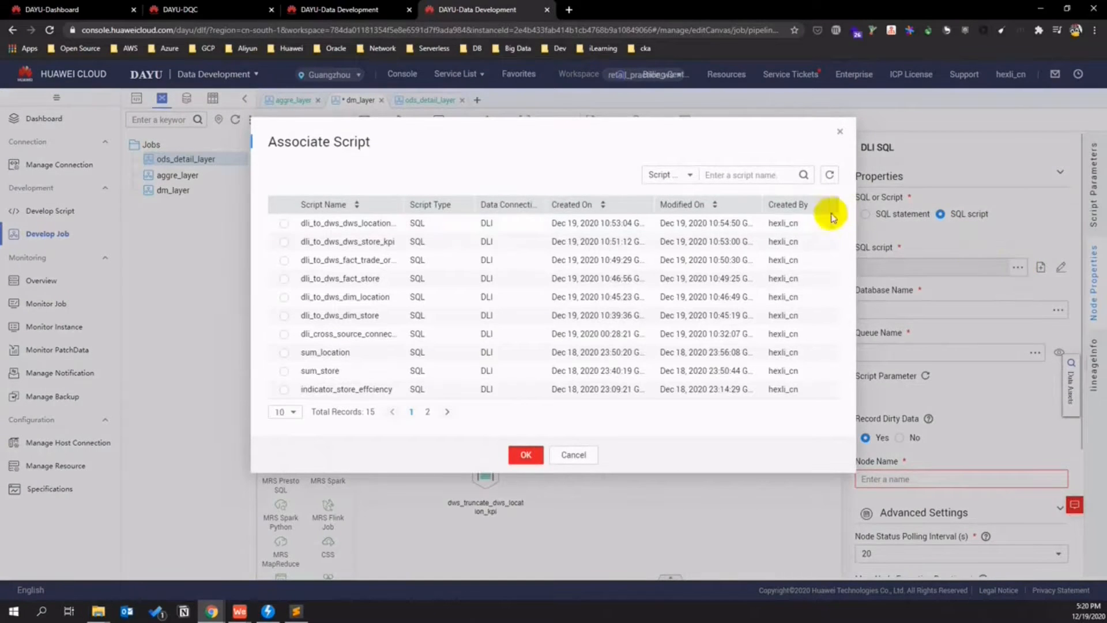
{"action": "left_click_drag", "start_coordinate": [656, 163], "coordinate": [735, 276]}
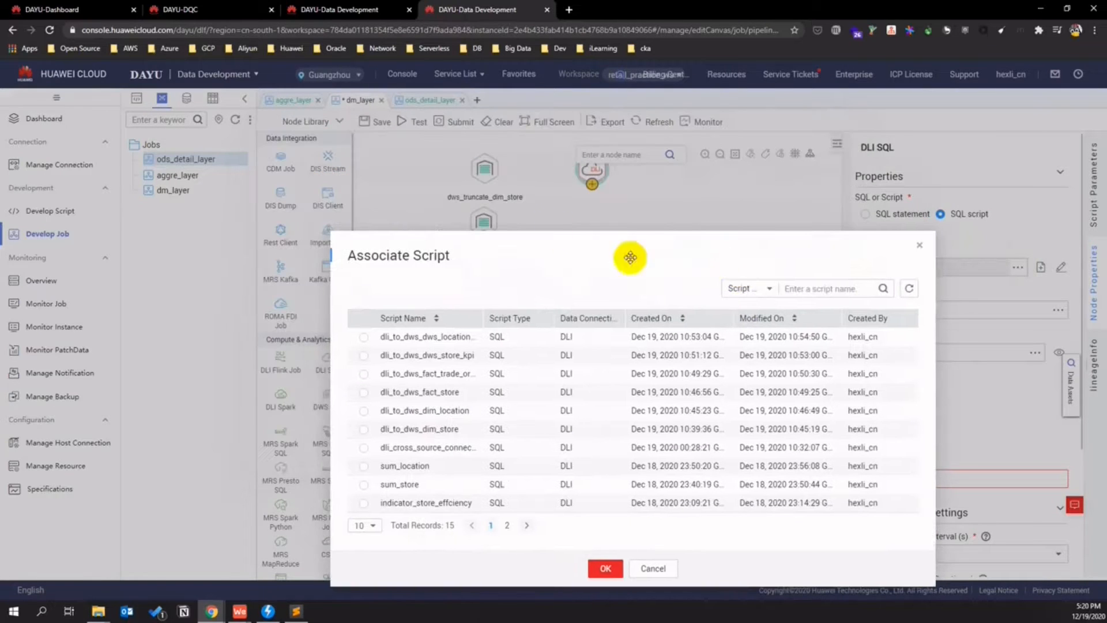
{"action": "left_click_drag", "start_coordinate": [574, 245], "coordinate": [522, 203]}
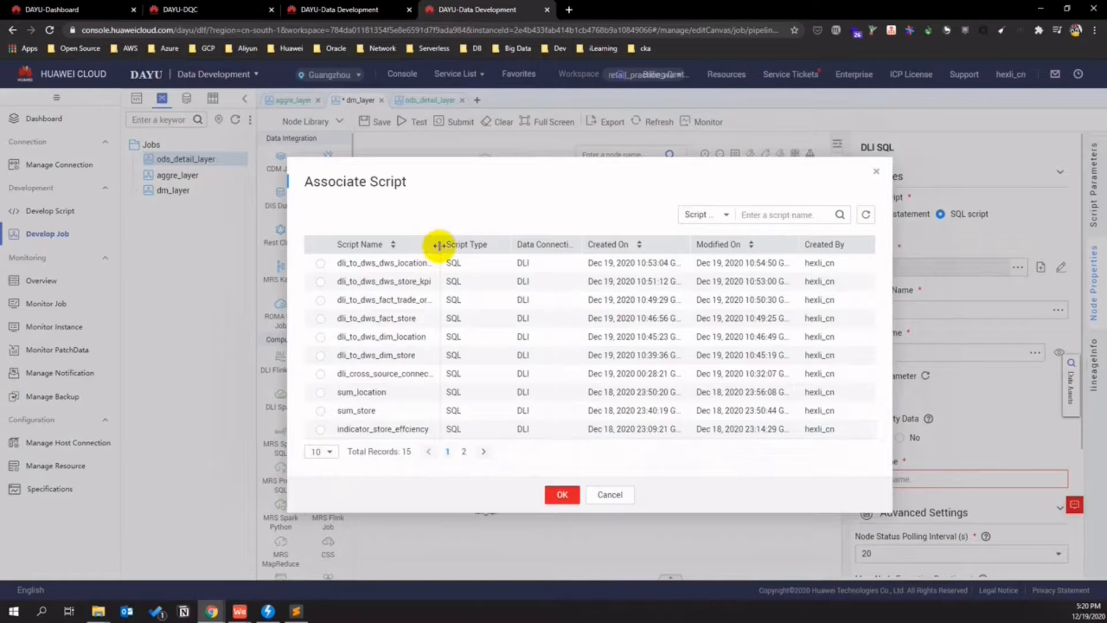
{"action": "left_click_drag", "start_coordinate": [438, 245], "coordinate": [462, 244]}
{"action": "left_click", "coordinate": [318, 355]}
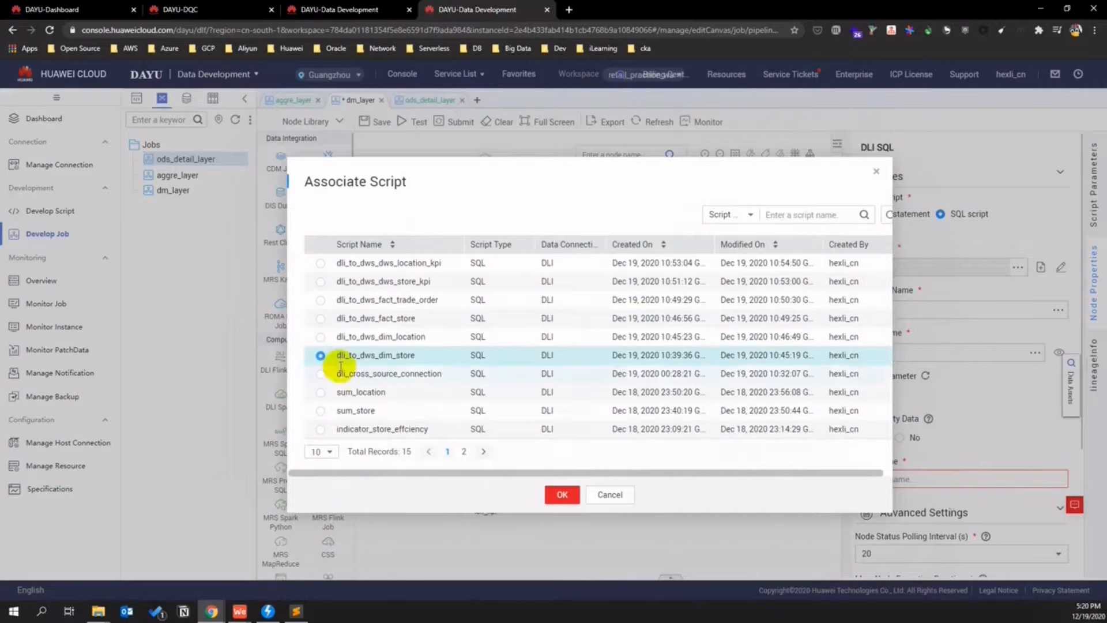
{"action": "left_click", "coordinate": [562, 494]}
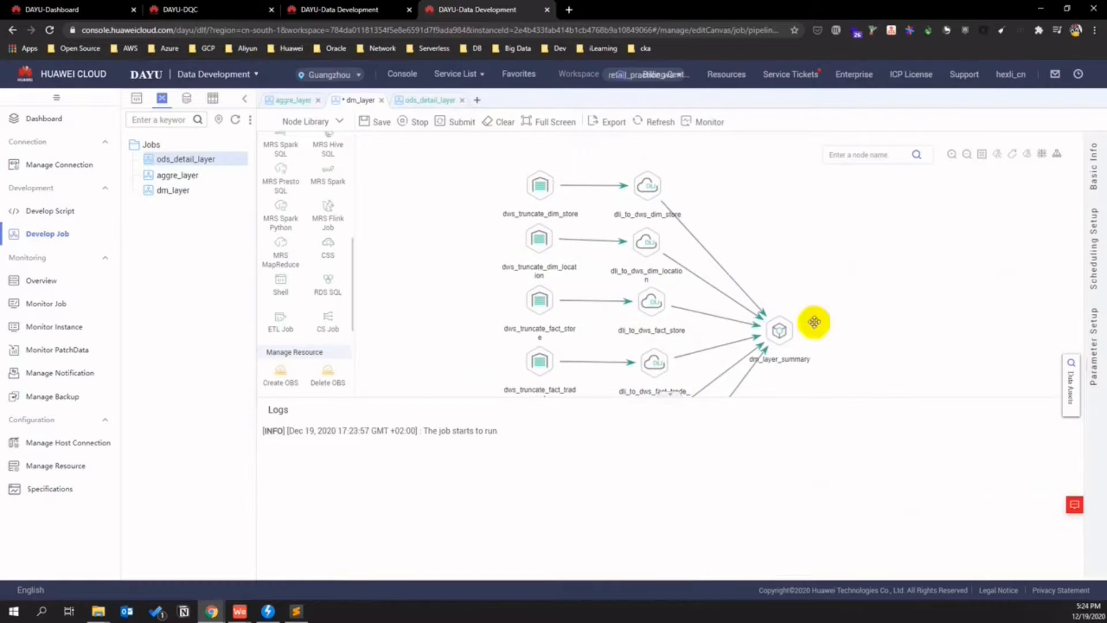
- Read the test-run log lines showing the dm_layer job and its nodes starting
{"action": "left_click_drag", "start_coordinate": [470, 430], "coordinate": [364, 430]}
{"action": "left_click", "coordinate": [490, 448]}
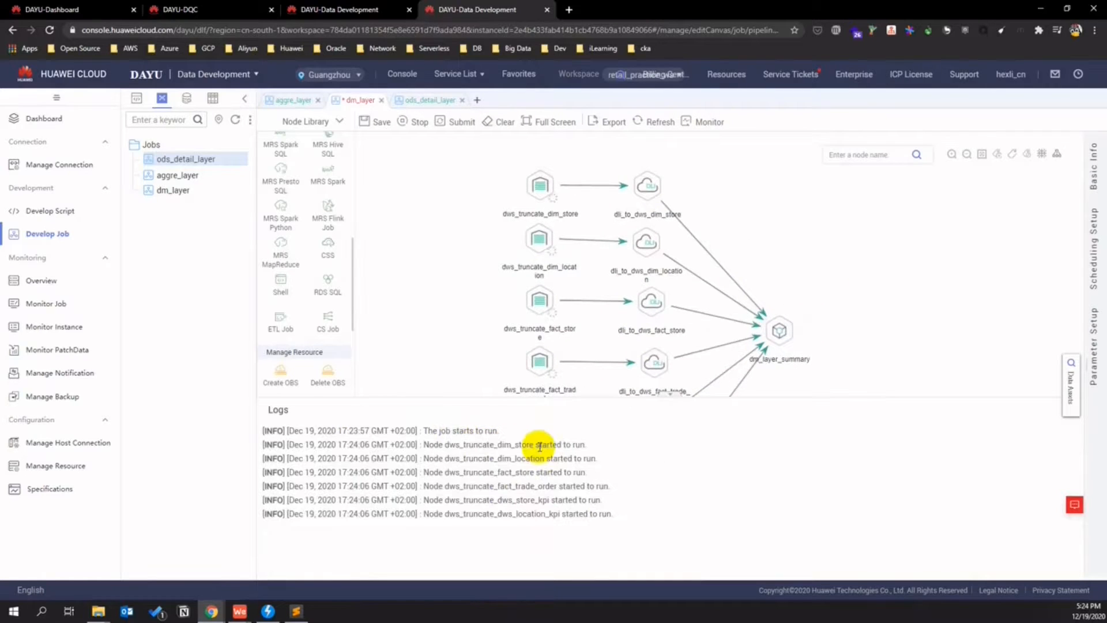
{"action": "left_click_drag", "start_coordinate": [465, 458], "coordinate": [594, 486]}
{"action": "left_click_drag", "start_coordinate": [599, 486], "coordinate": [604, 487]}
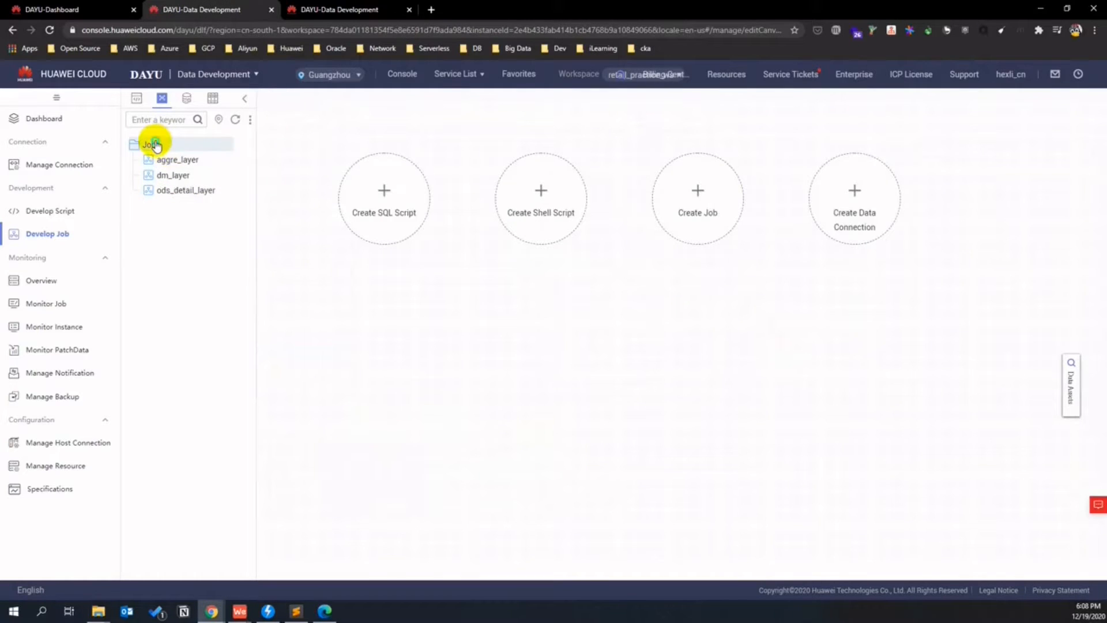
{"action": "right_click", "coordinate": [154, 143]}
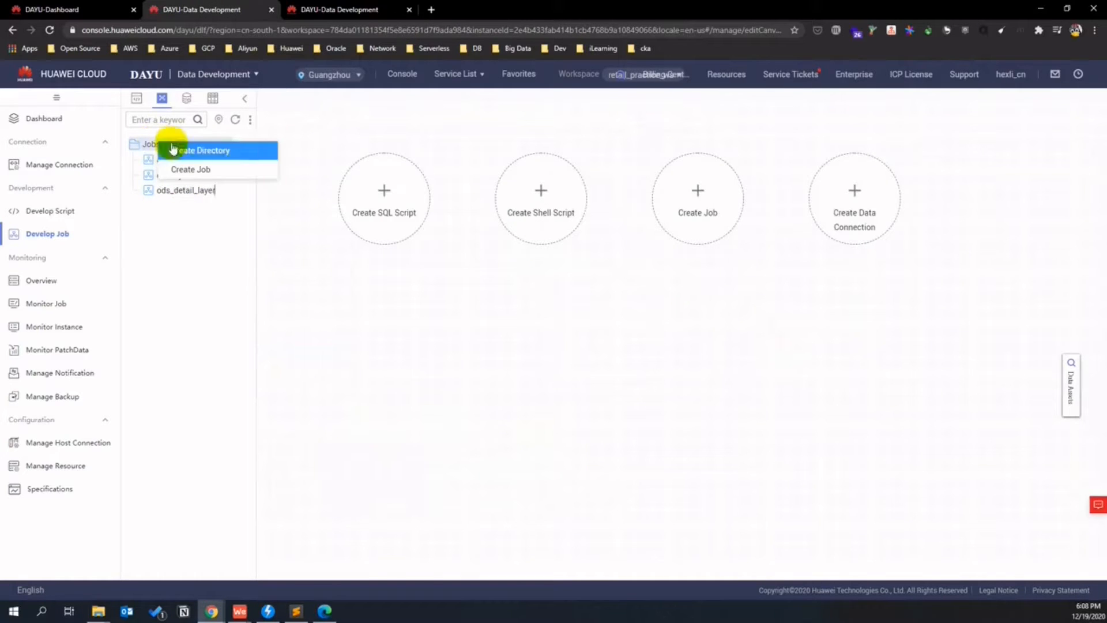
- Create batch job retail_demo_job_schedule_pipeline under Jobs and add a Subjob node to it
{"action": "left_click", "coordinate": [233, 168]}
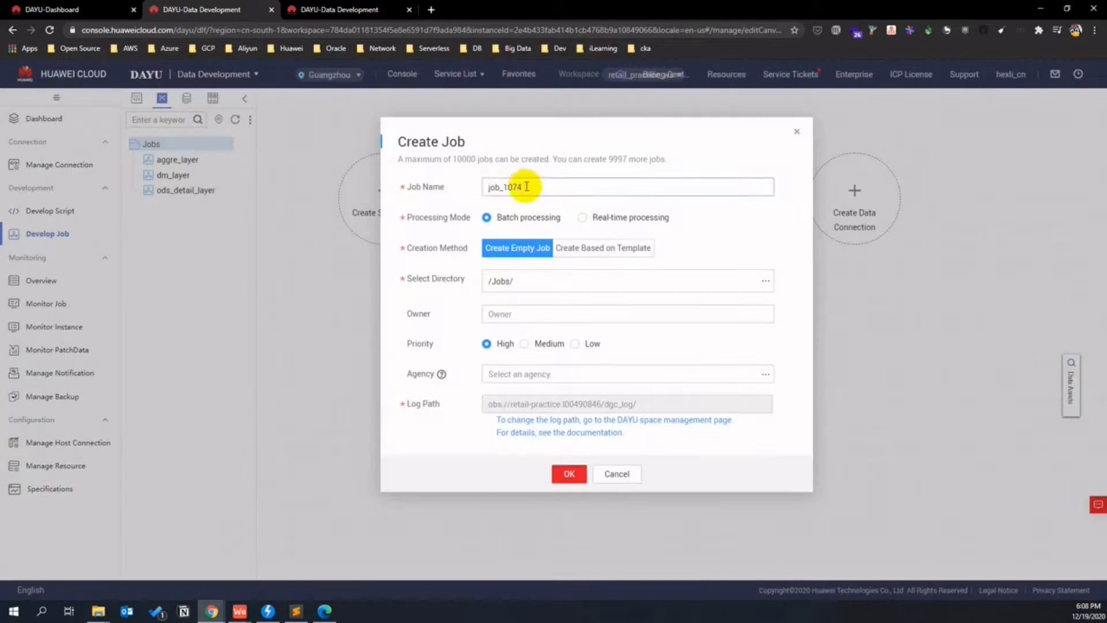
{"action": "left_click_drag", "start_coordinate": [527, 186], "coordinate": [445, 187]}
{"action": "type", "text": "retail"}
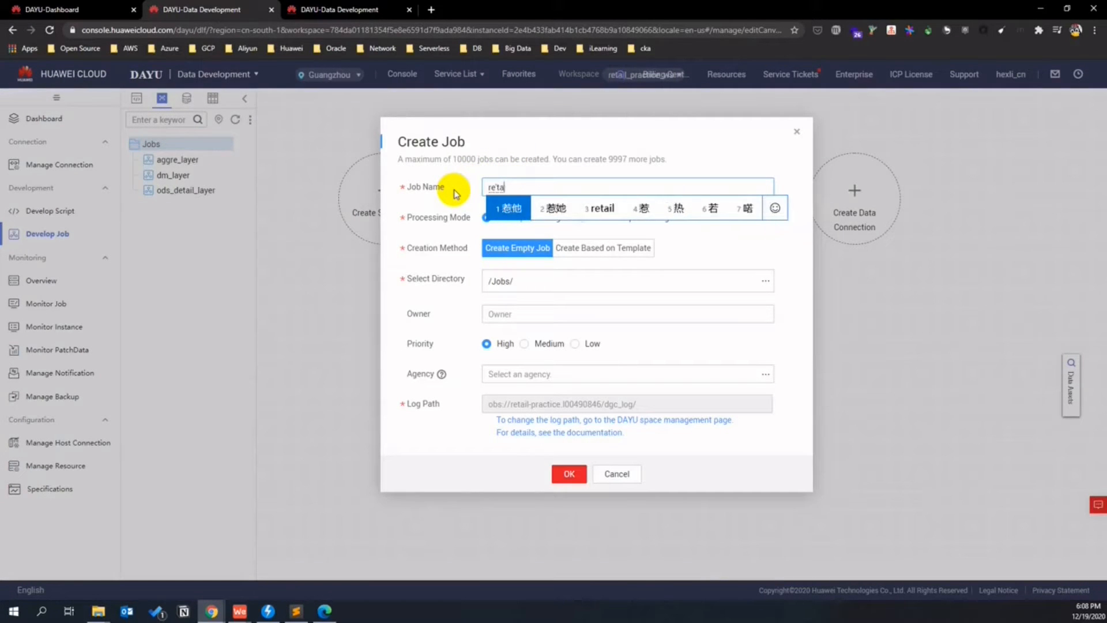
{"action": "key", "text": "Return"}
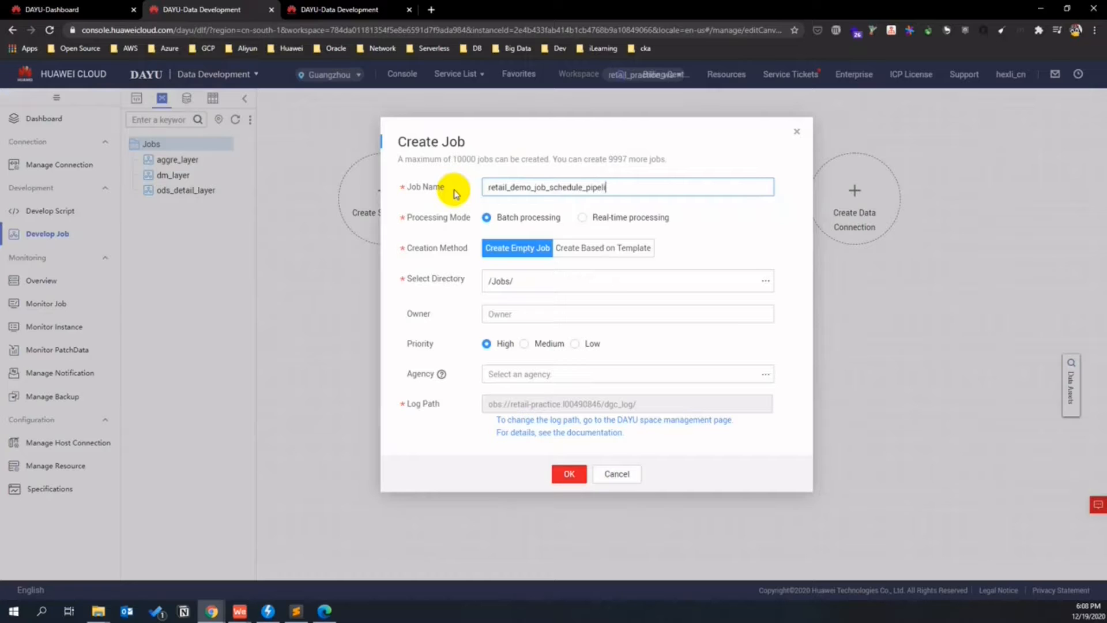
{"action": "left_click", "coordinate": [566, 472]}
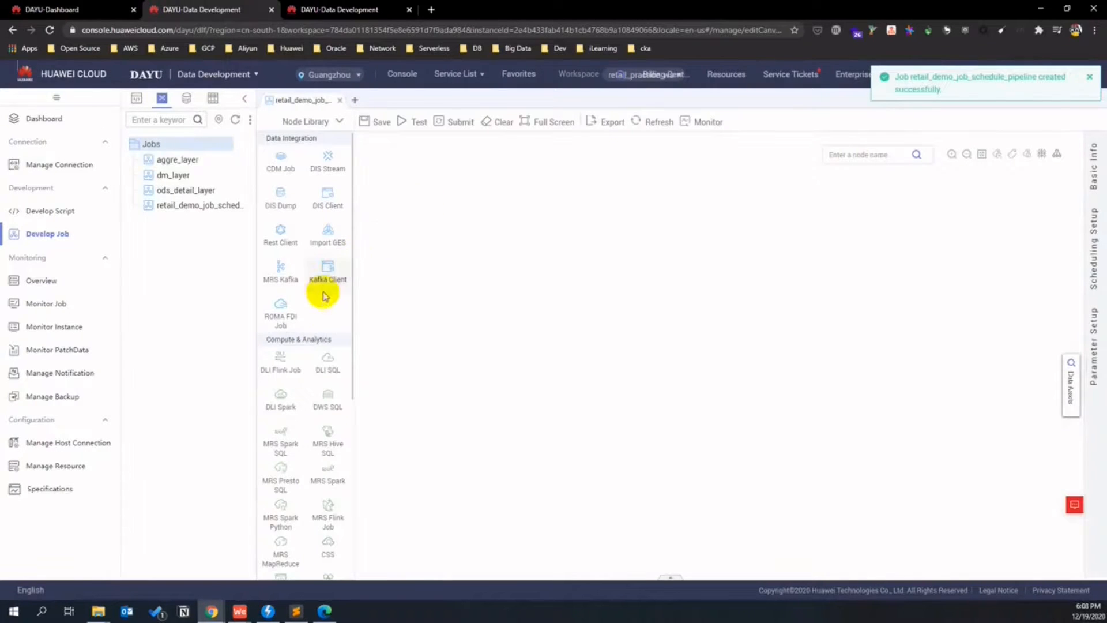
{"action": "scroll", "coordinate": [328, 334], "scroll_direction": "down", "scroll_amount": 5}
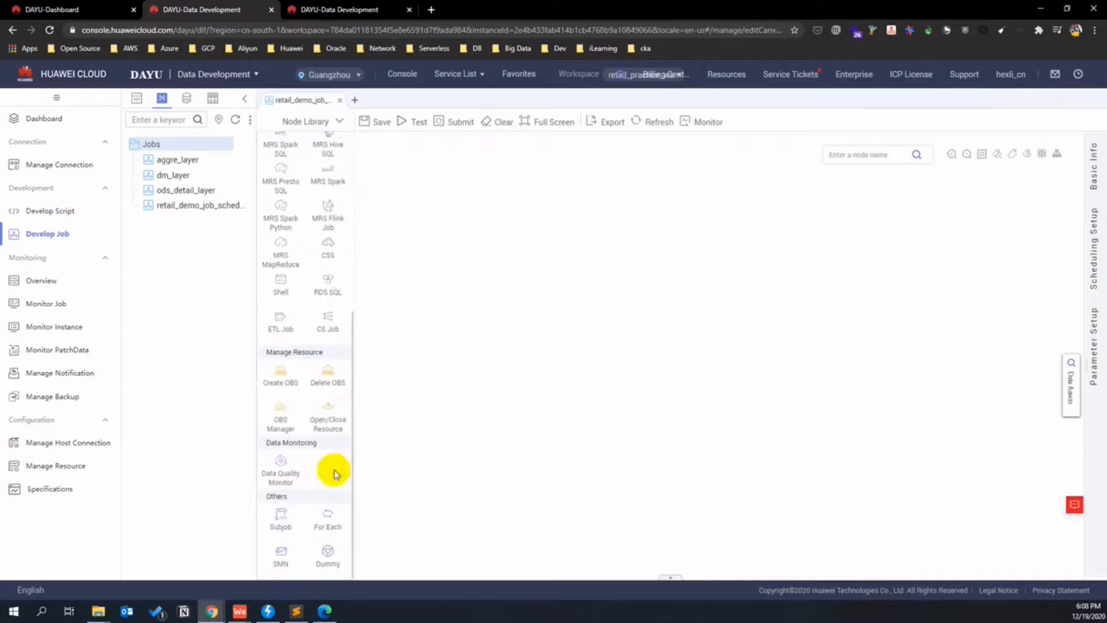
{"action": "left_click_drag", "start_coordinate": [279, 519], "coordinate": [487, 275]}
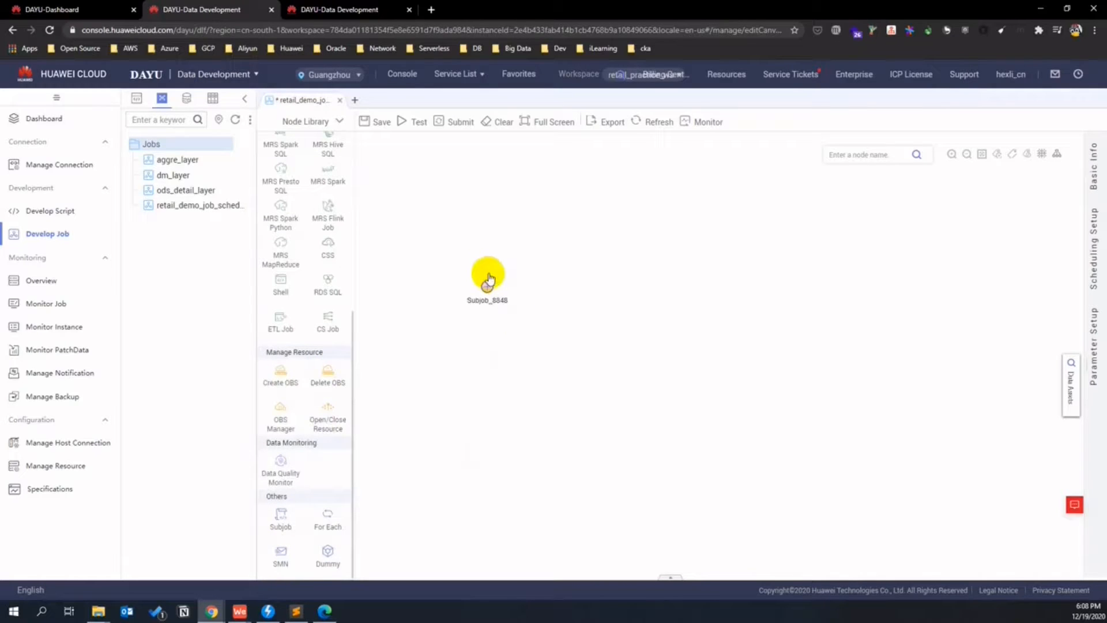
- Set the first subjob node to run ods_detail_layer and name it ods_detail_layer
{"action": "left_click", "coordinate": [487, 272]}
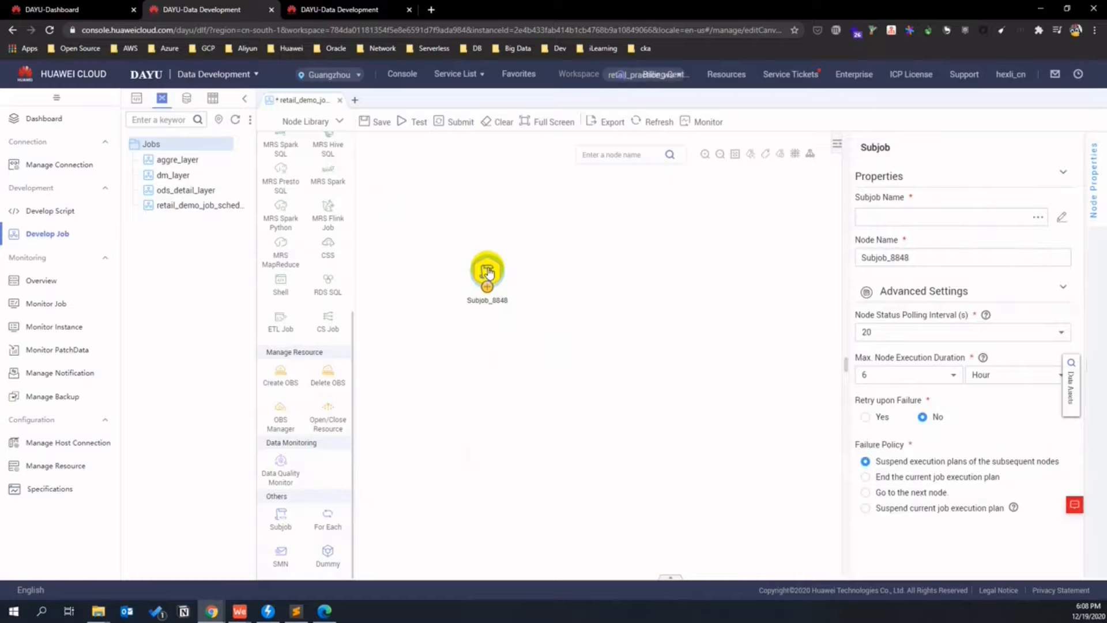
{"action": "left_click", "coordinate": [1038, 217]}
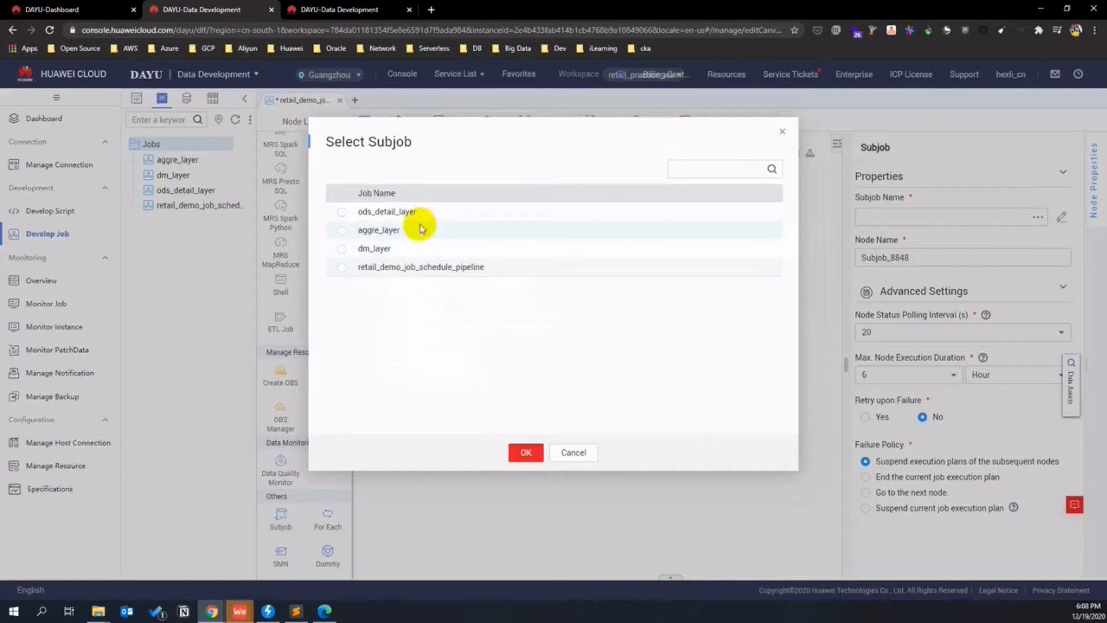
{"action": "left_click", "coordinate": [343, 214]}
{"action": "left_click", "coordinate": [526, 452]}
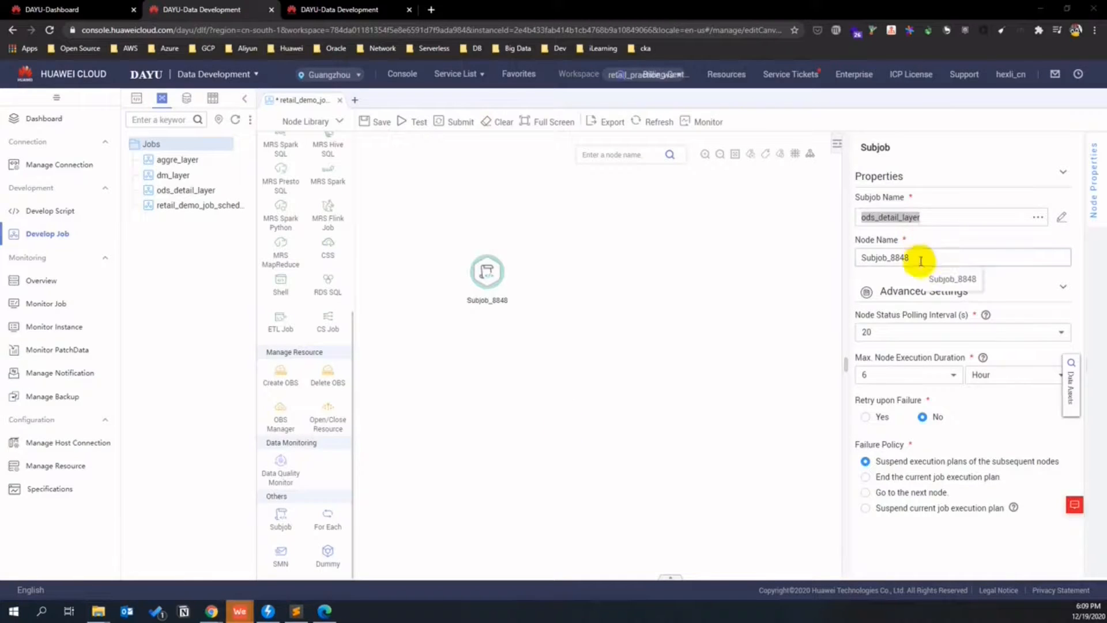
{"action": "left_click_drag", "start_coordinate": [919, 257], "coordinate": [822, 252]}
{"action": "type", "text": "select * from dim_location,"}
{"action": "left_click", "coordinate": [996, 254]}
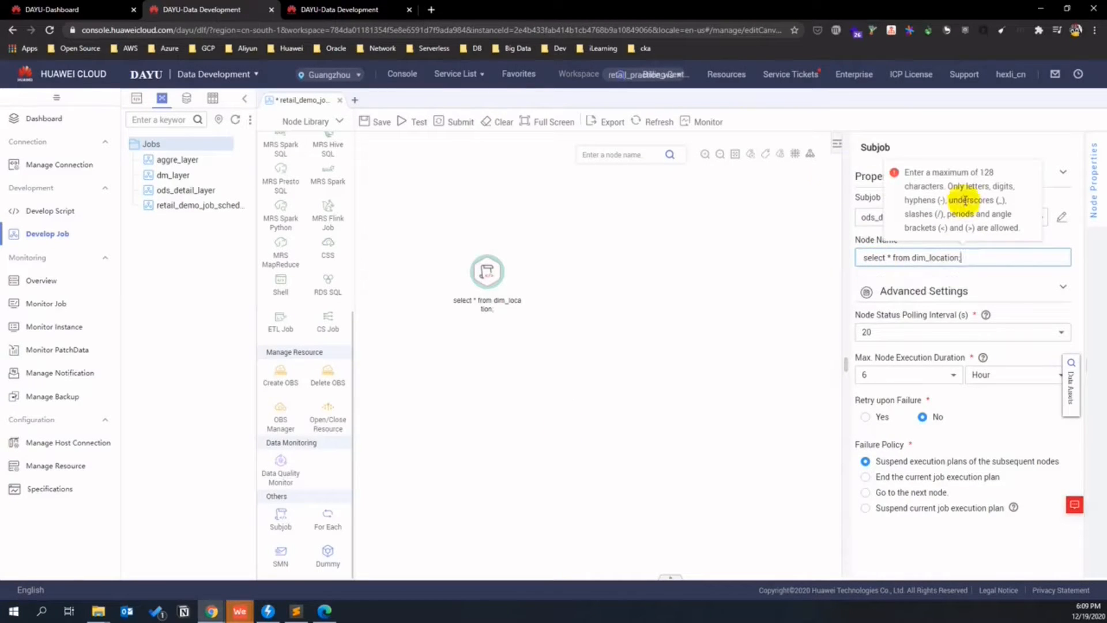
{"action": "left_click", "coordinate": [867, 215]}
{"action": "left_click_drag", "start_coordinate": [942, 215], "coordinate": [823, 215]}
{"action": "key", "text": "ctrl+c"}
{"action": "left_click_drag", "start_coordinate": [966, 254], "coordinate": [842, 254]}
{"action": "key", "text": "ctrl+v"}
{"action": "left_click", "coordinate": [827, 282]}
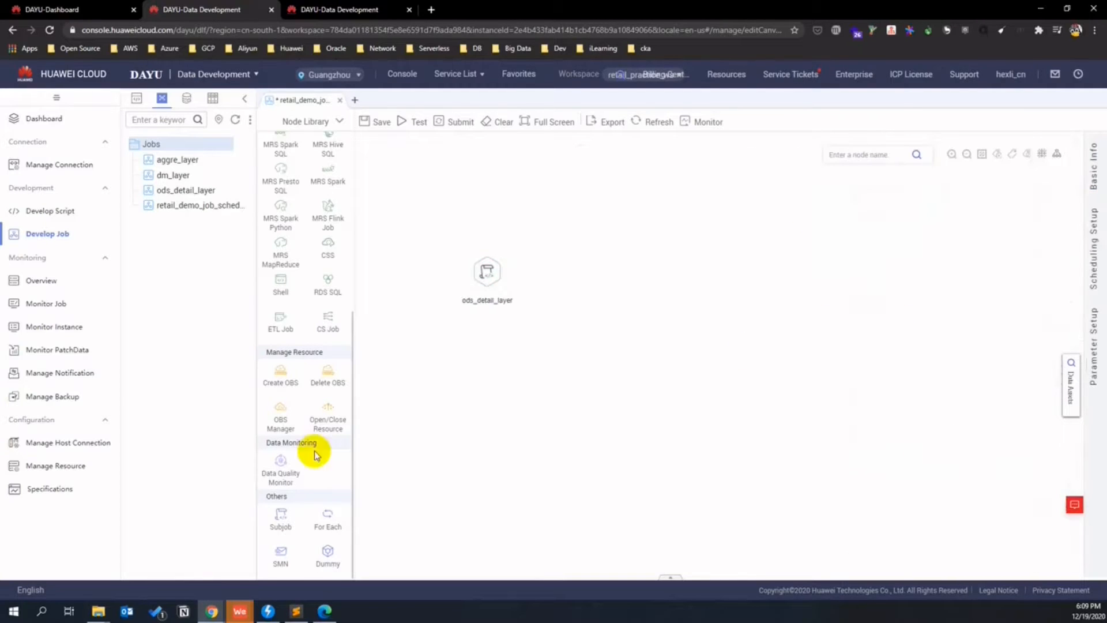
- Add a second subjob node running aggre_layer, named aggre_layer
{"action": "left_click_drag", "start_coordinate": [291, 516], "coordinate": [584, 267]}
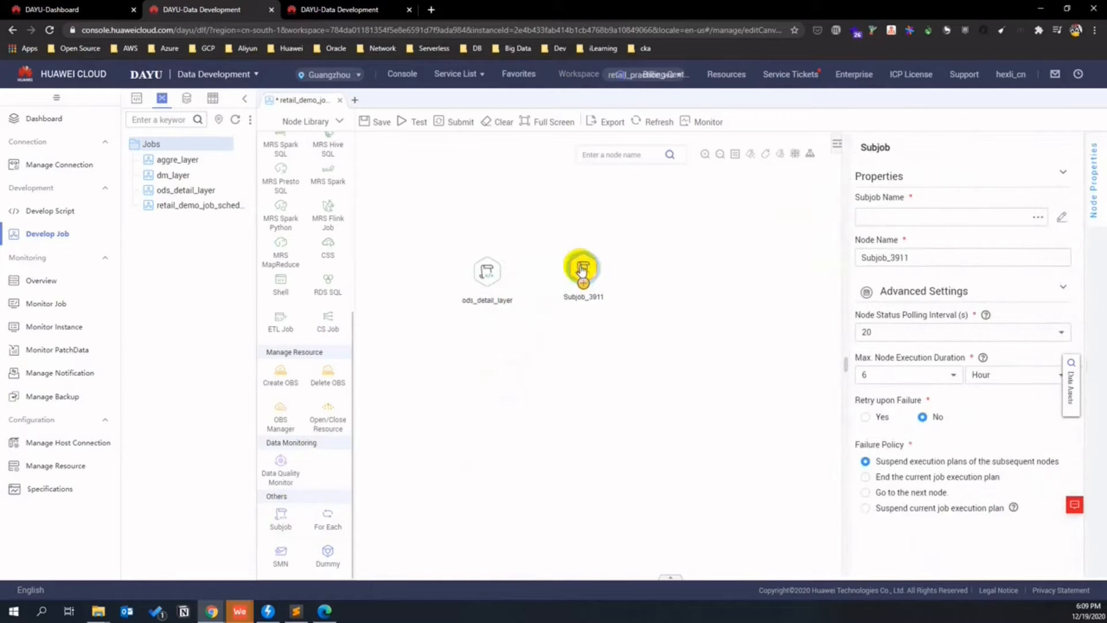
{"action": "left_click", "coordinate": [1038, 218]}
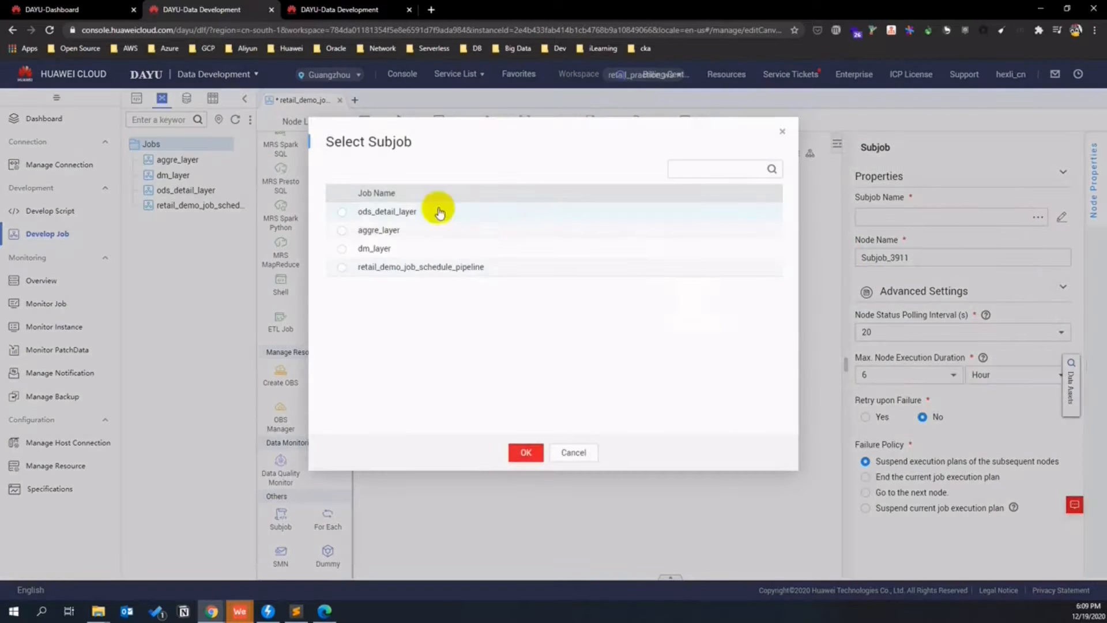
{"action": "left_click", "coordinate": [343, 233]}
{"action": "left_click", "coordinate": [525, 452]}
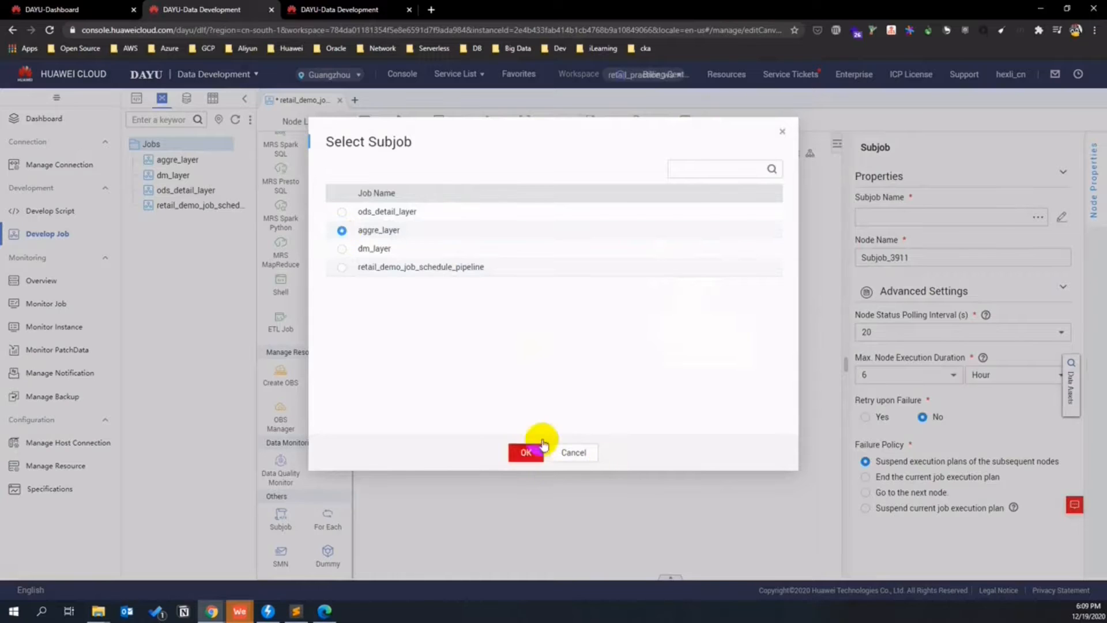
{"action": "left_click_drag", "start_coordinate": [904, 218], "coordinate": [859, 222]}
{"action": "key", "text": "ctrl+c"}
{"action": "left_click", "coordinate": [919, 254]}
{"action": "key", "text": "ctrl+a"}
{"action": "key", "text": "ctrl+v"}
{"action": "left_click", "coordinate": [600, 367]}
- Add a third subjob node running dm_layer, named dm_layer
{"action": "left_click_drag", "start_coordinate": [282, 519], "coordinate": [696, 281]}
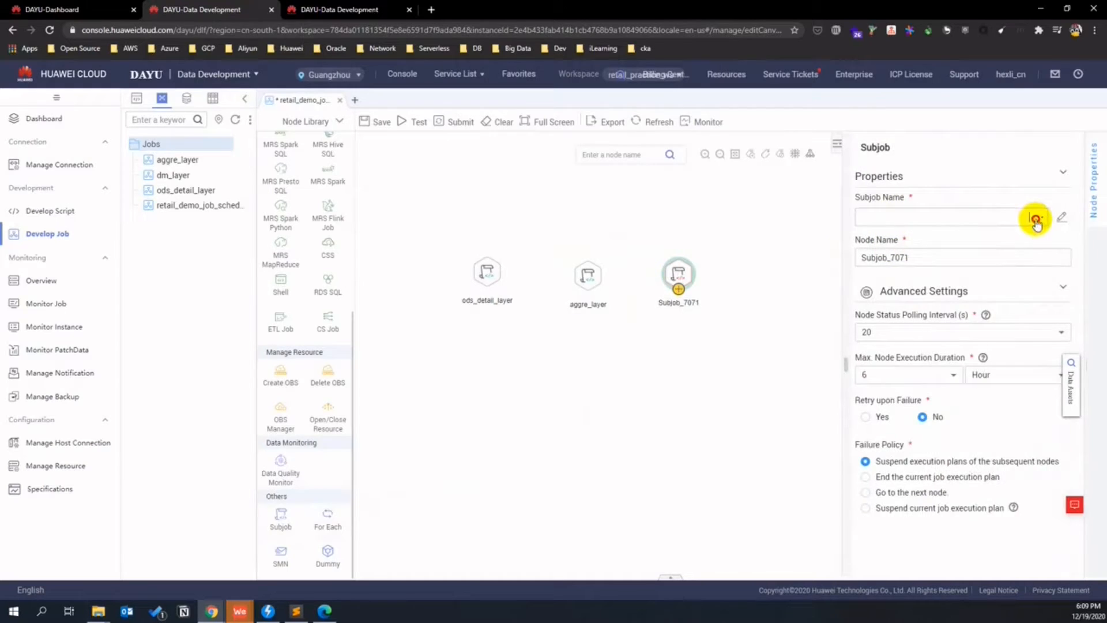
{"action": "left_click", "coordinate": [1035, 219]}
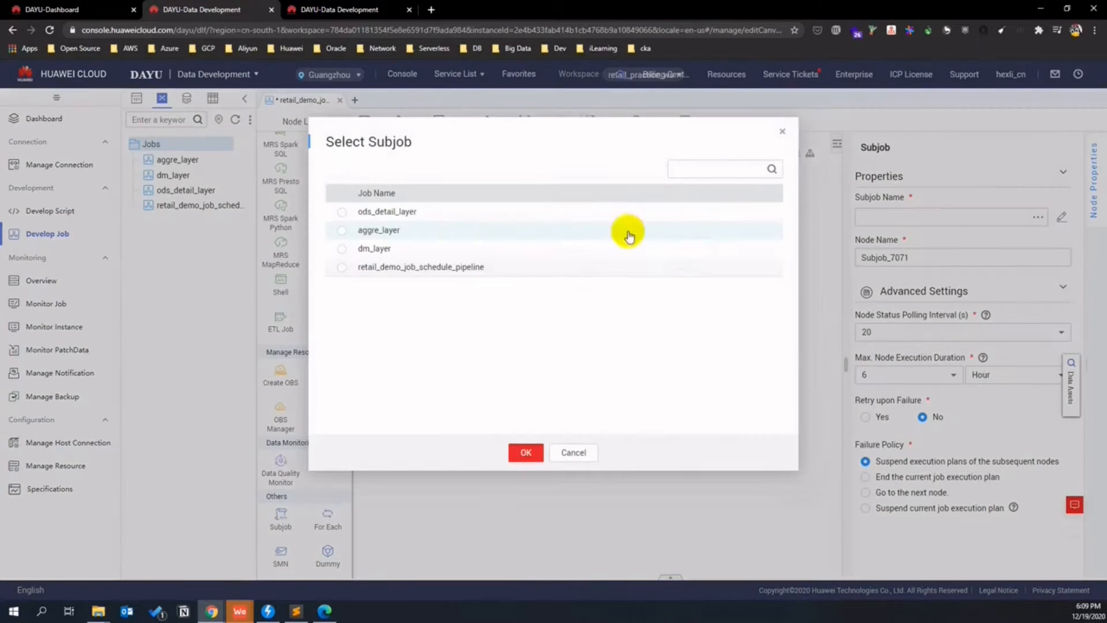
{"action": "left_click", "coordinate": [342, 255]}
{"action": "left_click", "coordinate": [530, 454]}
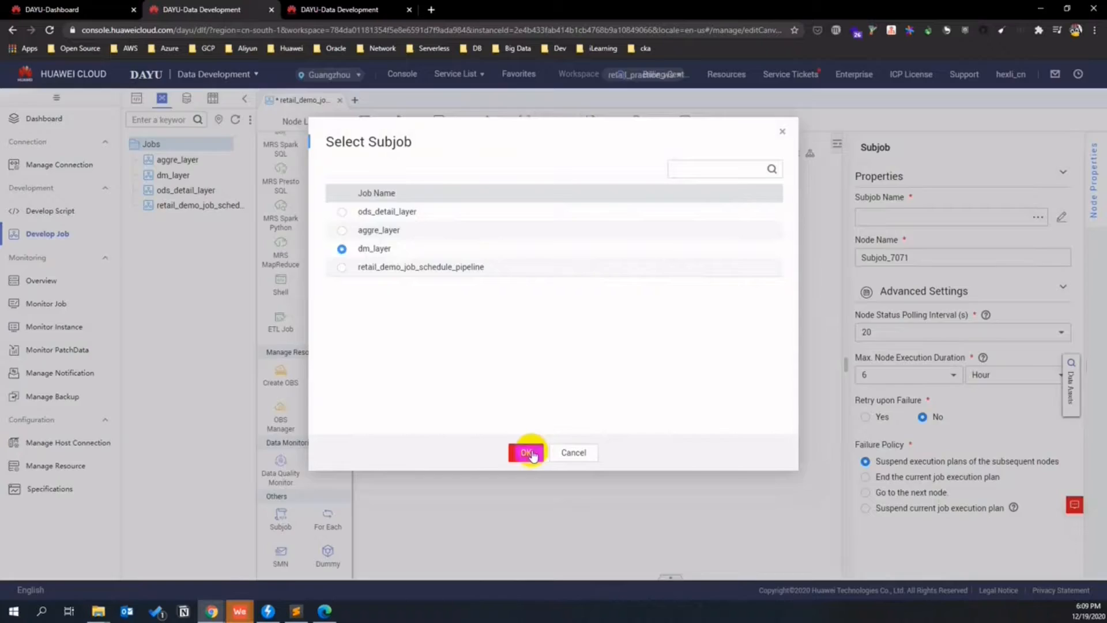
{"action": "left_click_drag", "start_coordinate": [897, 218], "coordinate": [846, 215]}
{"action": "key", "text": "ctrl+c"}
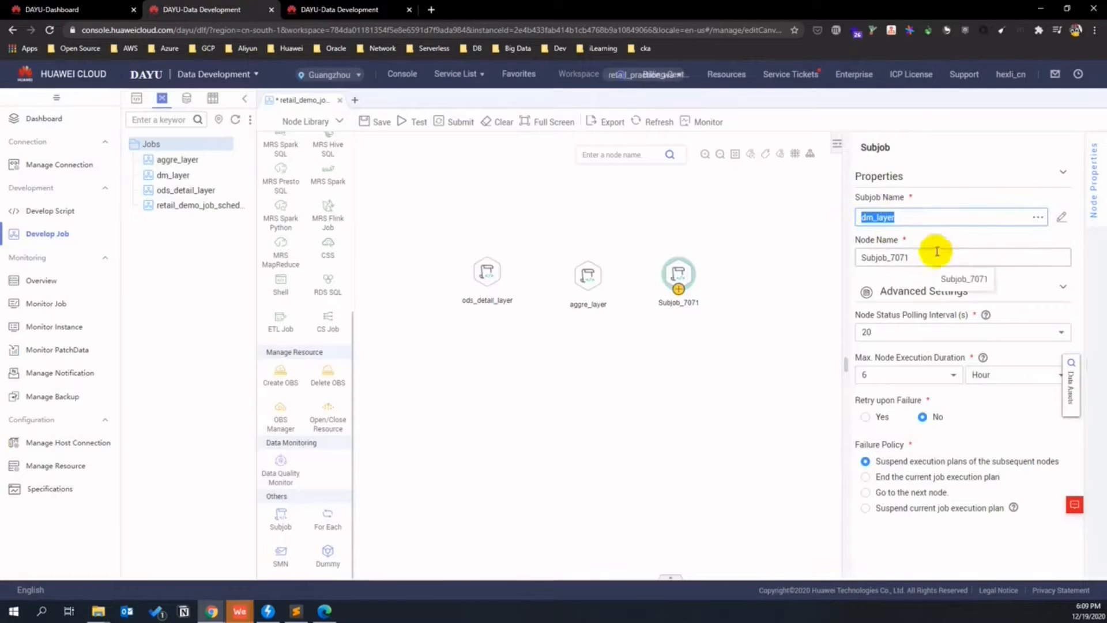
{"action": "left_click_drag", "start_coordinate": [936, 257], "coordinate": [815, 258]}
{"action": "key", "text": "ctrl+v"}
{"action": "left_click", "coordinate": [711, 349]}
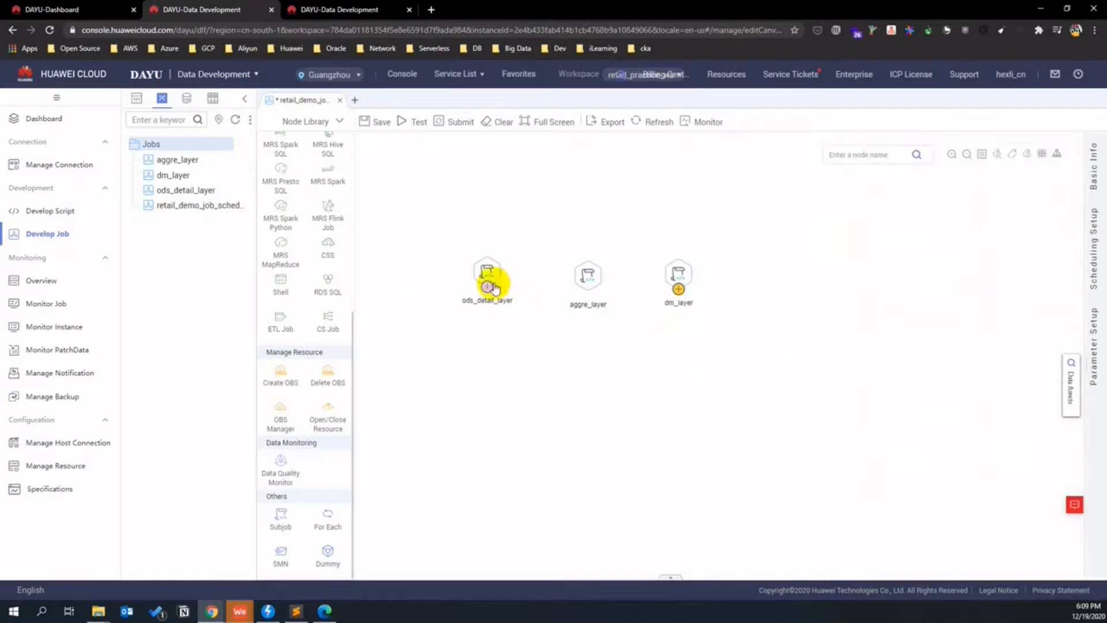
- Link ods_detail_layer to aggre_layer and aggre_layer to dm_layer so they run in sequence
{"action": "left_click", "coordinate": [487, 271]}
{"action": "left_click_drag", "start_coordinate": [487, 287], "coordinate": [582, 280]}
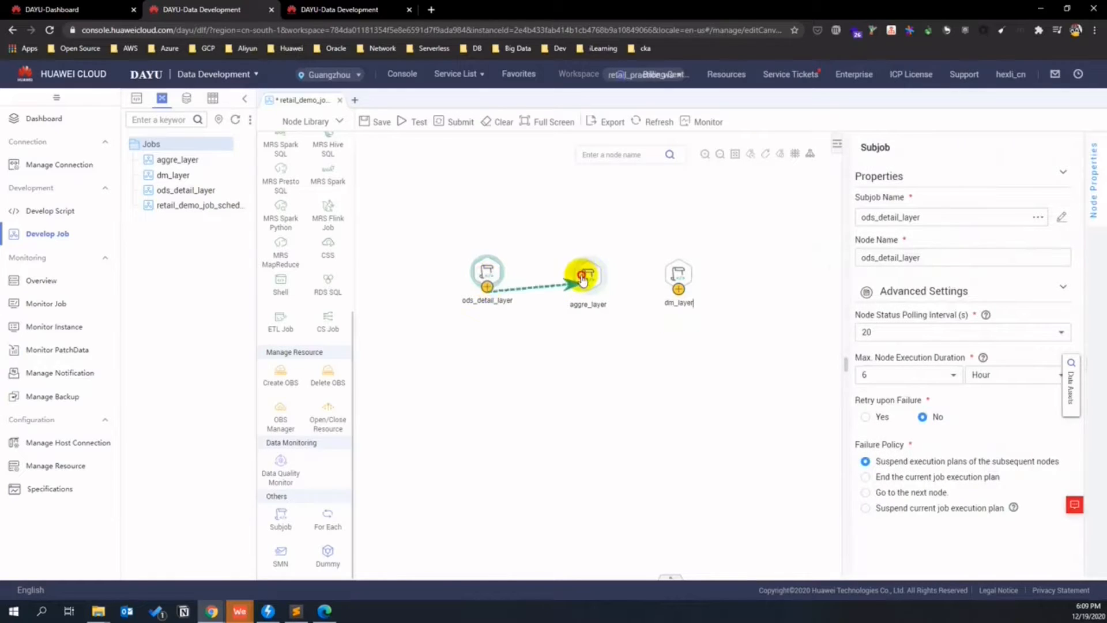
{"action": "left_click", "coordinate": [589, 274]}
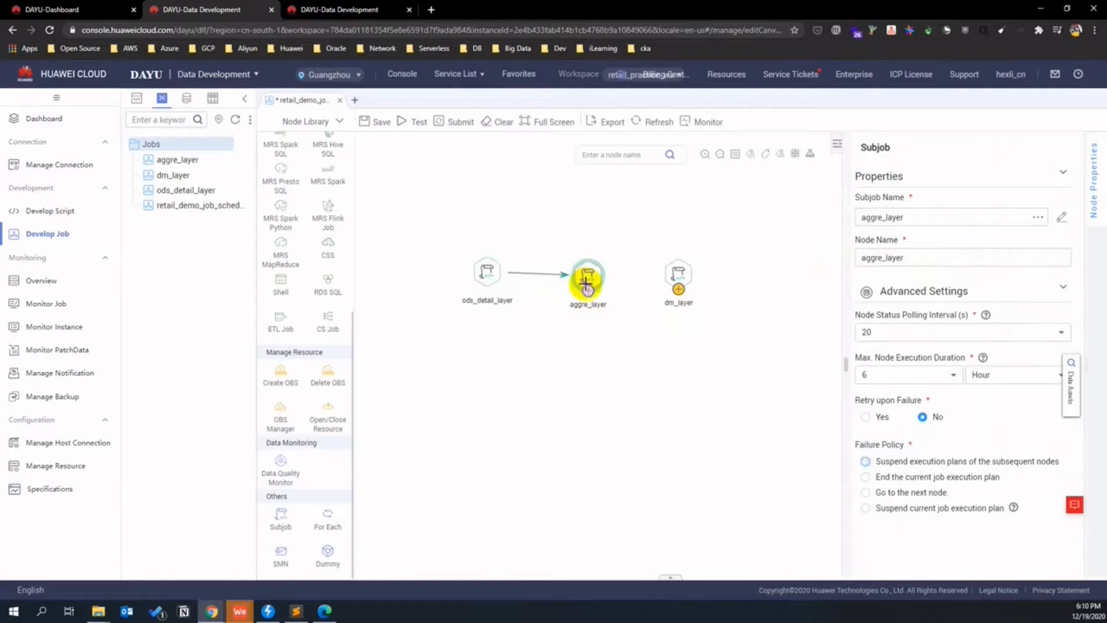
{"action": "left_click_drag", "start_coordinate": [591, 297], "coordinate": [669, 277]}
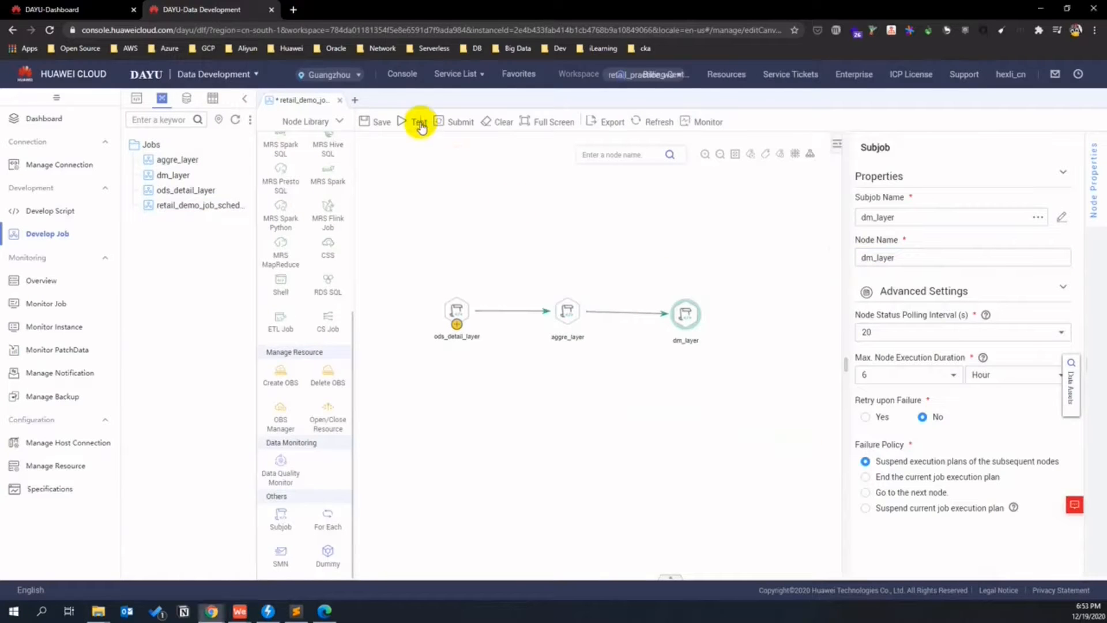
{"action": "left_click", "coordinate": [418, 122]}
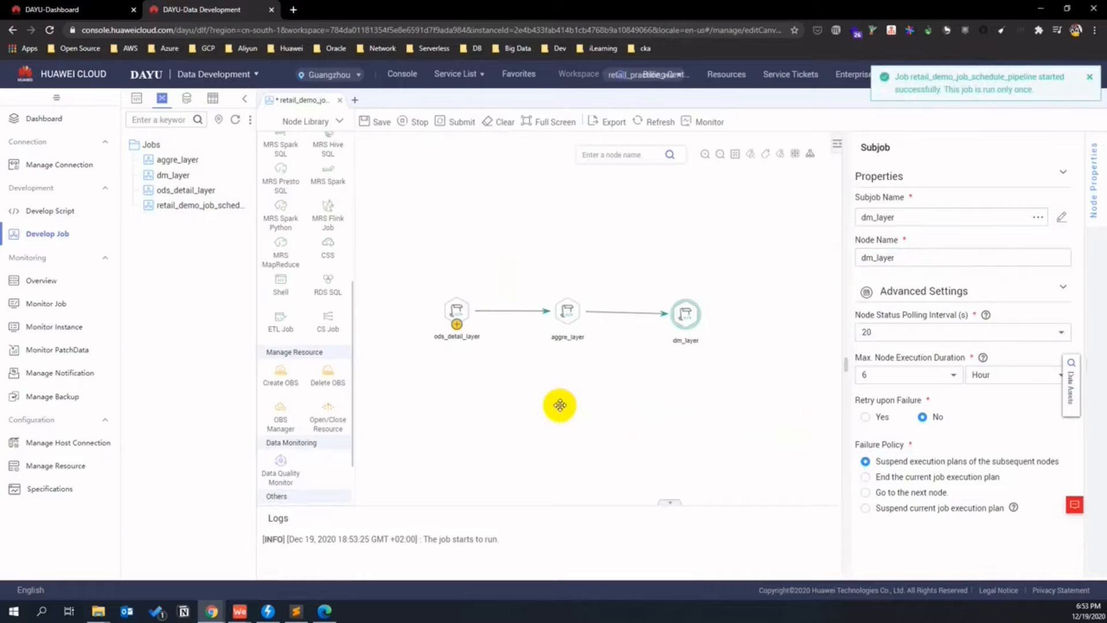
- Enlarge the log panel and watch the test run until all three subjobs succeed
{"action": "left_click_drag", "start_coordinate": [558, 507], "coordinate": [556, 452]}
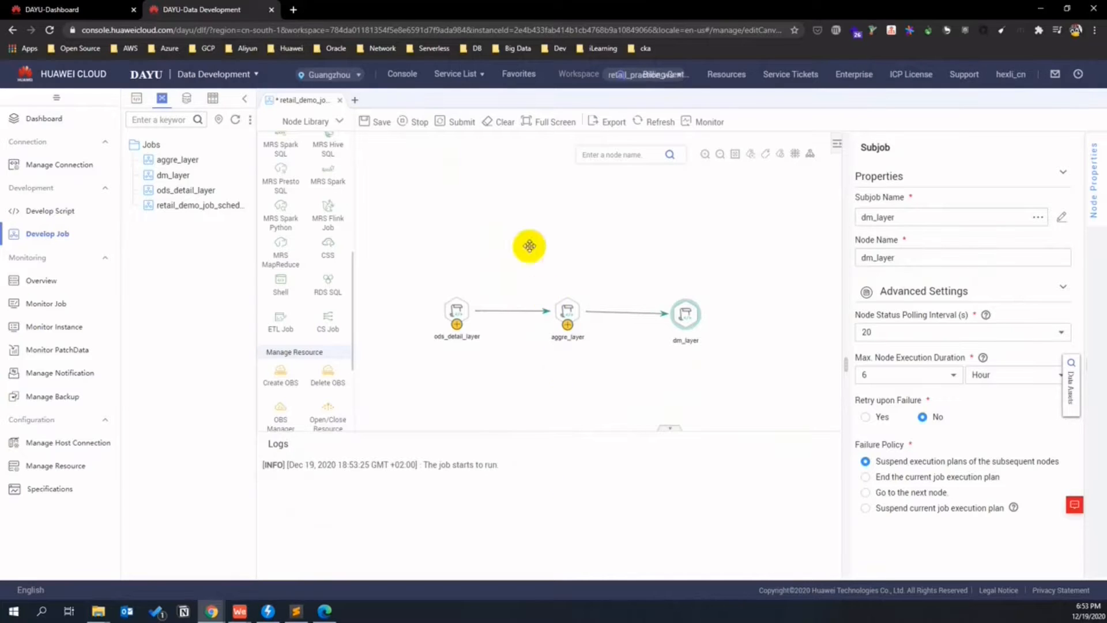
{"action": "left_click", "coordinate": [507, 220]}
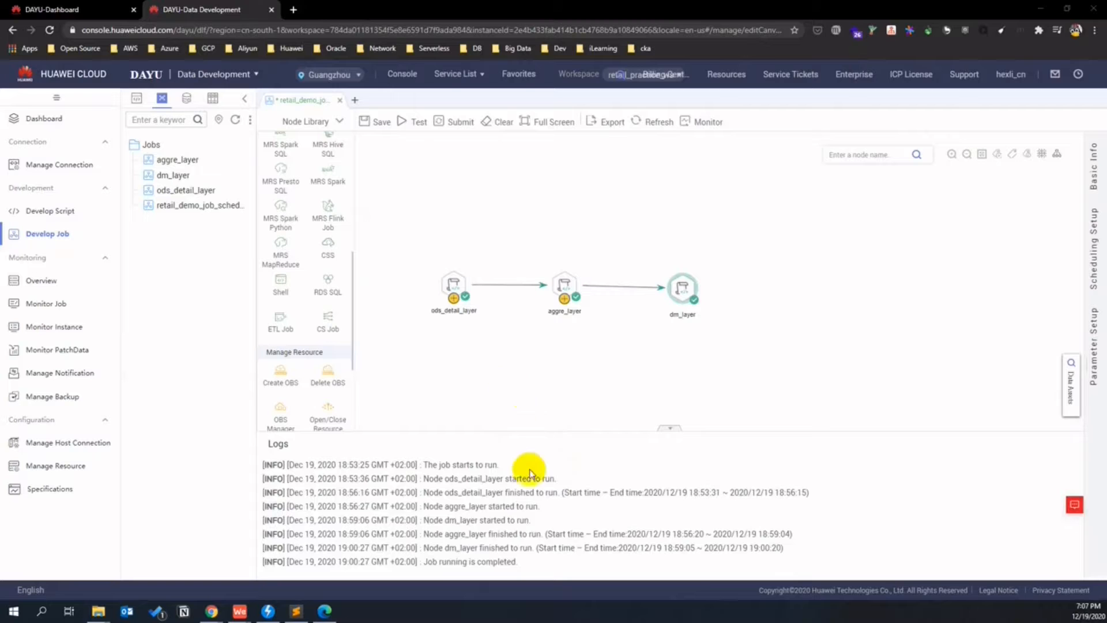
{"action": "left_click", "coordinate": [543, 534]}
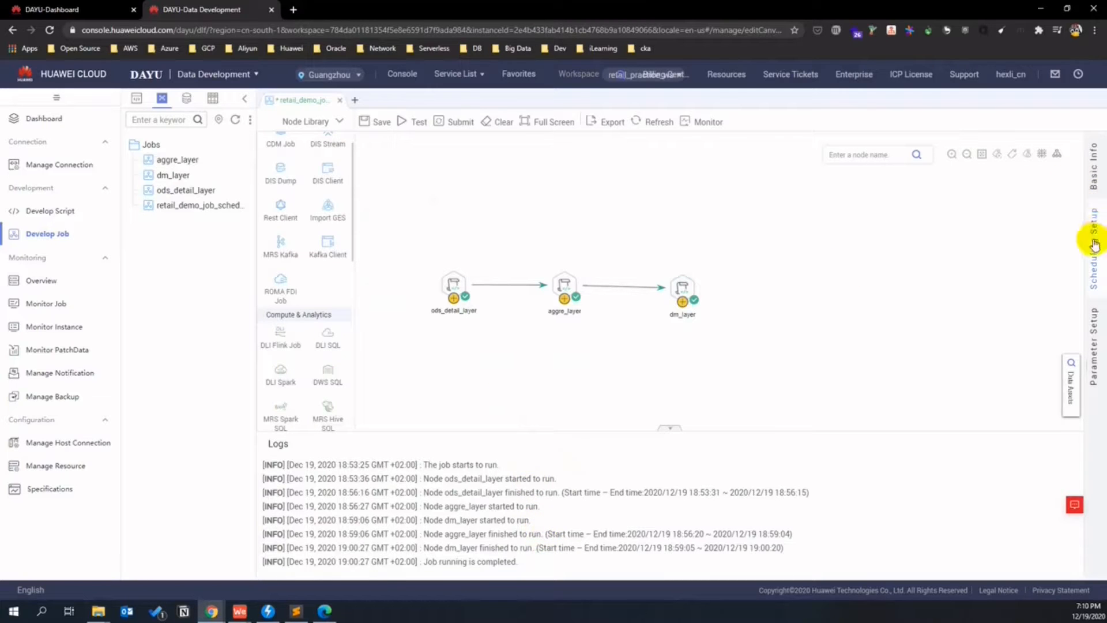
- Make the pipeline run periodically with an end date of Dec 31, 2020
{"action": "left_click", "coordinate": [1091, 245]}
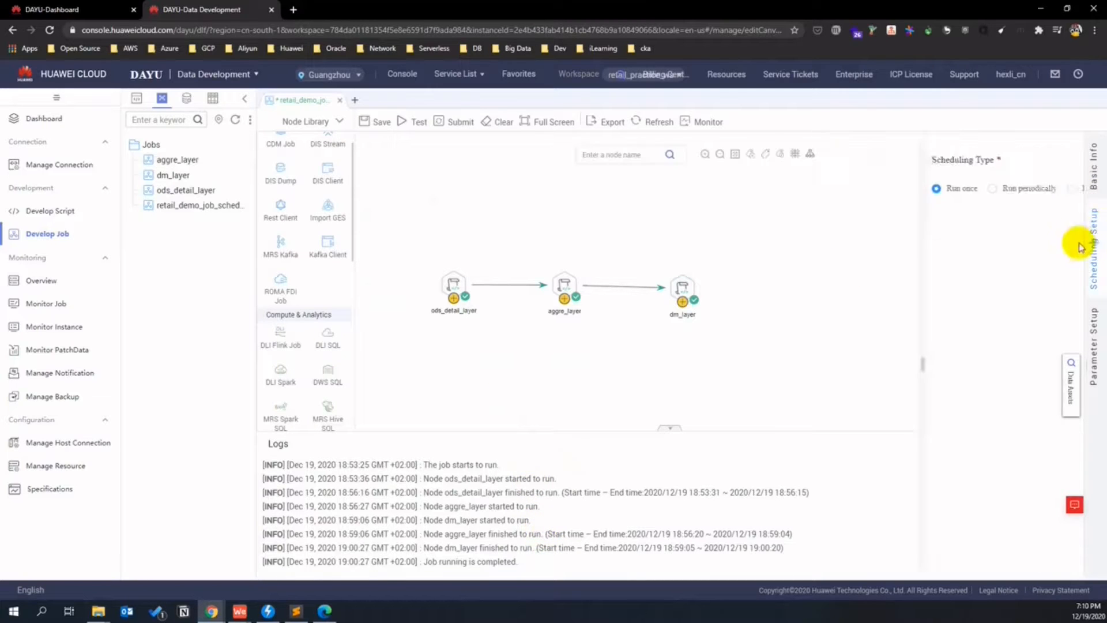
{"action": "left_click", "coordinate": [889, 188]}
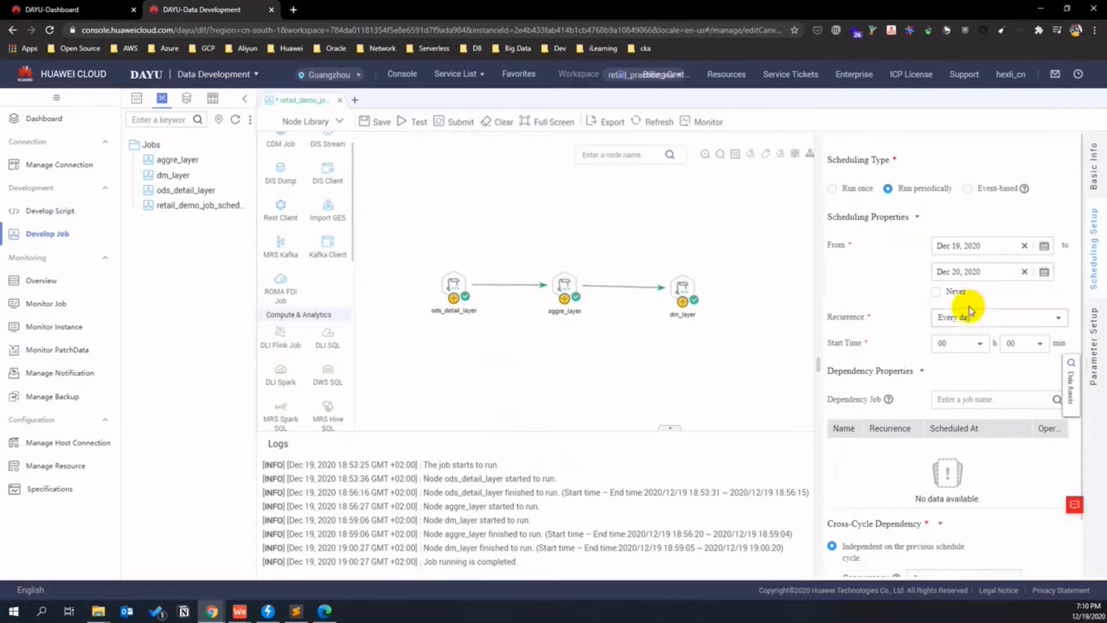
{"action": "left_click", "coordinate": [971, 272]}
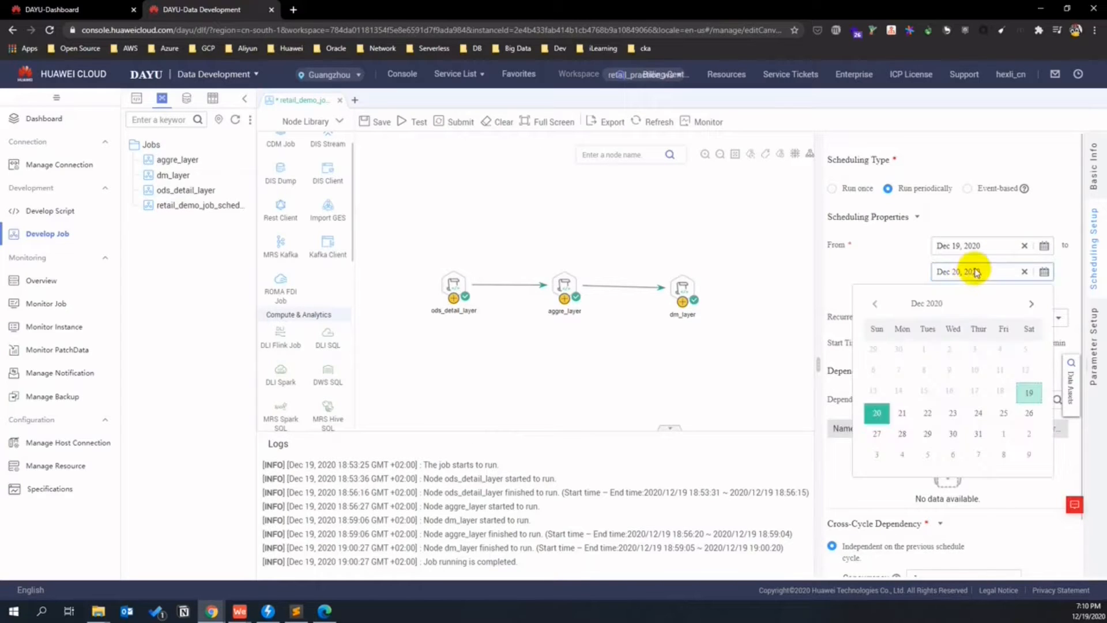
{"action": "left_click", "coordinate": [981, 436]}
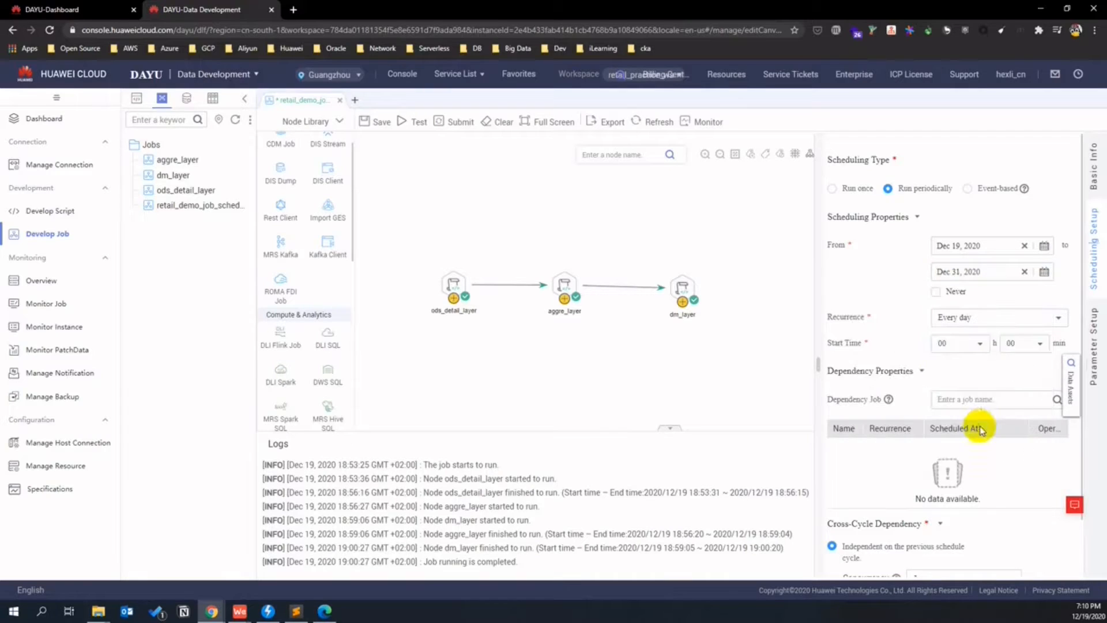
- Set the daily start time to 19:12 and save the pipeline job
{"action": "left_click", "coordinate": [980, 346]}
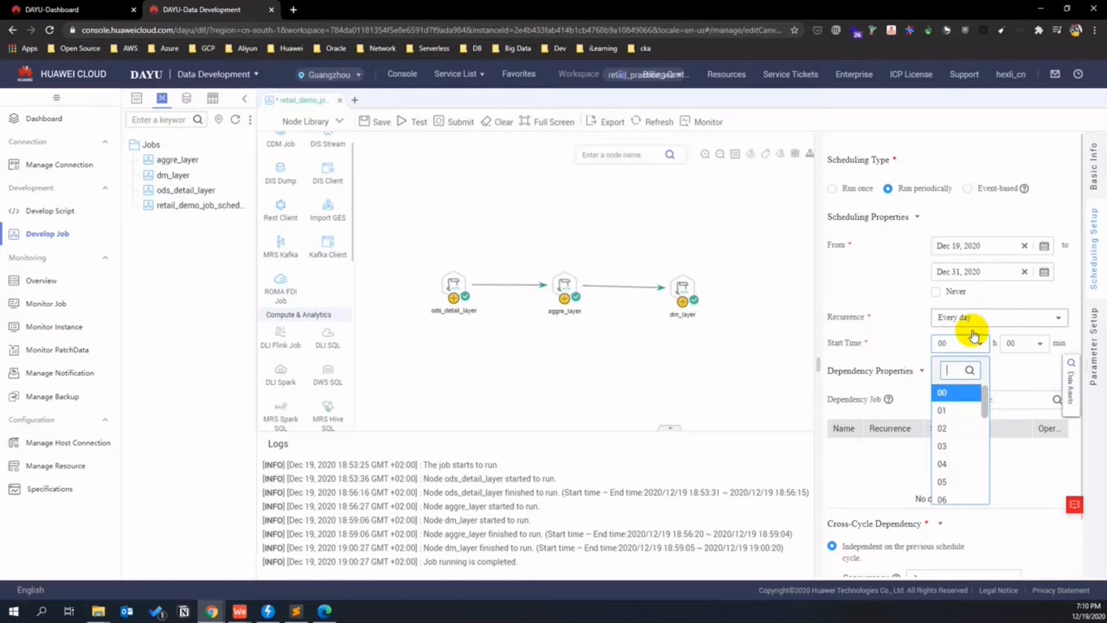
{"action": "scroll", "coordinate": [975, 420], "scroll_direction": "down", "scroll_amount": 4}
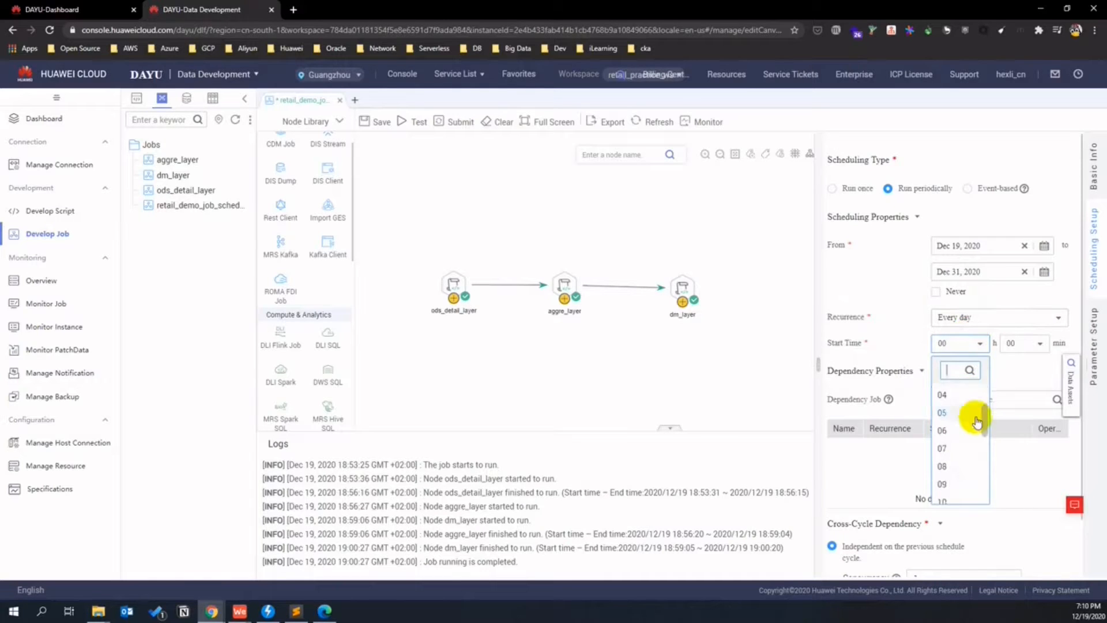
{"action": "left_click", "coordinate": [953, 460]}
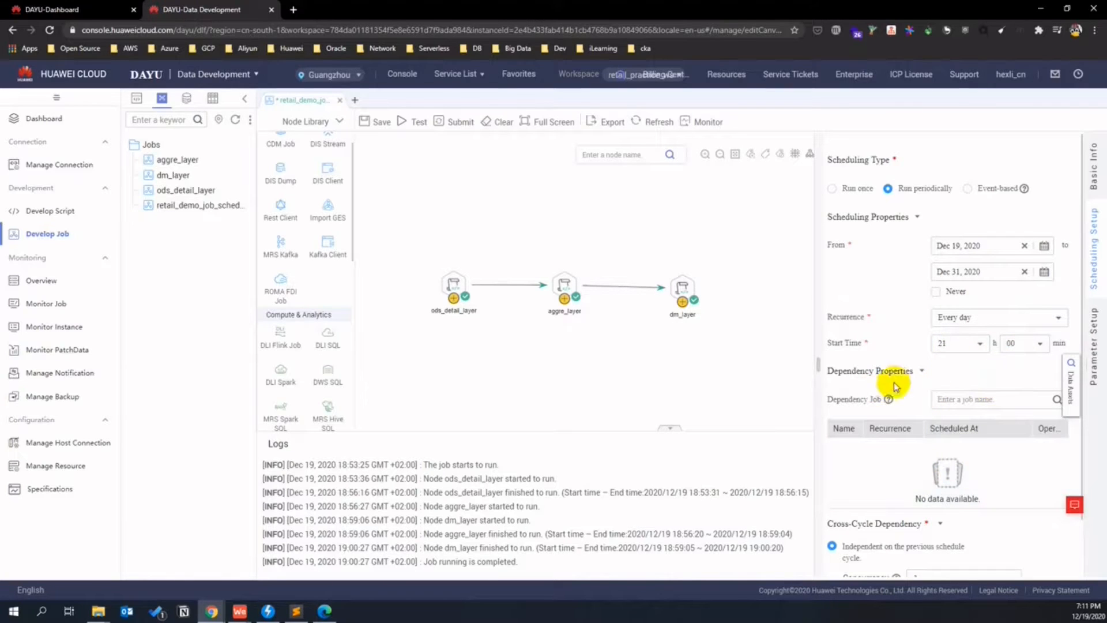
{"action": "scroll", "coordinate": [912, 385], "scroll_direction": "down", "scroll_amount": 1}
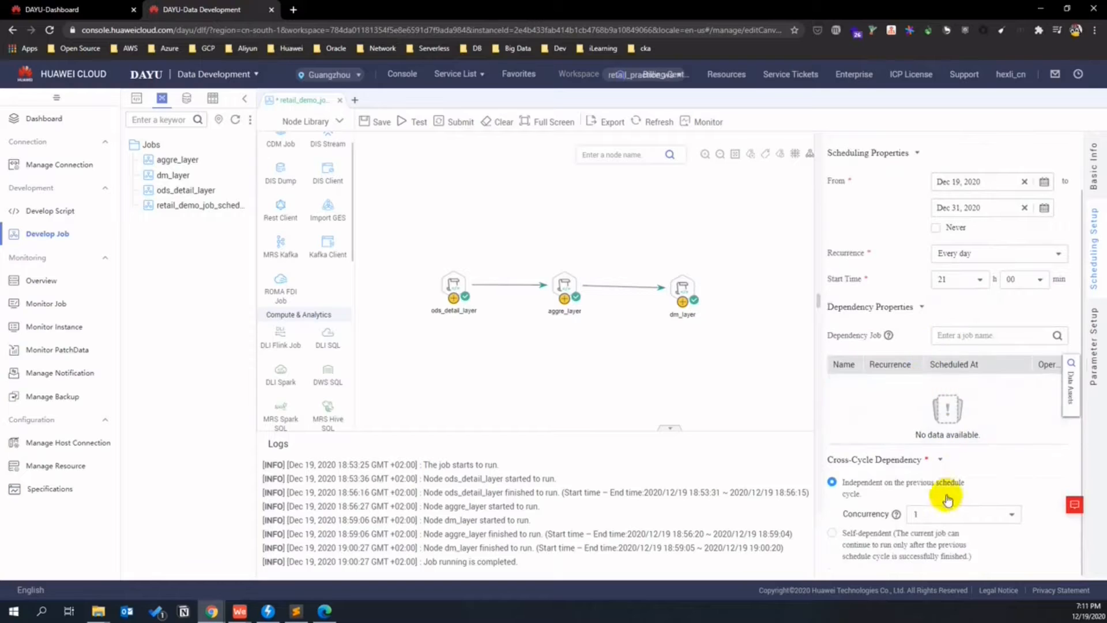
{"action": "scroll", "coordinate": [929, 390], "scroll_direction": "up", "scroll_amount": 1}
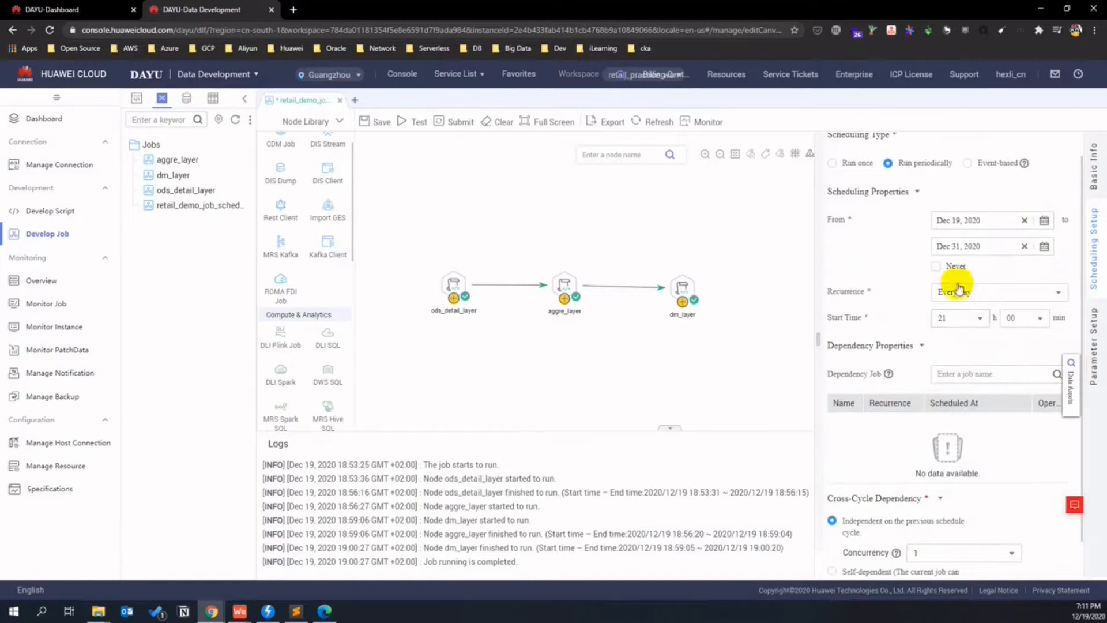
{"action": "left_click", "coordinate": [982, 319]}
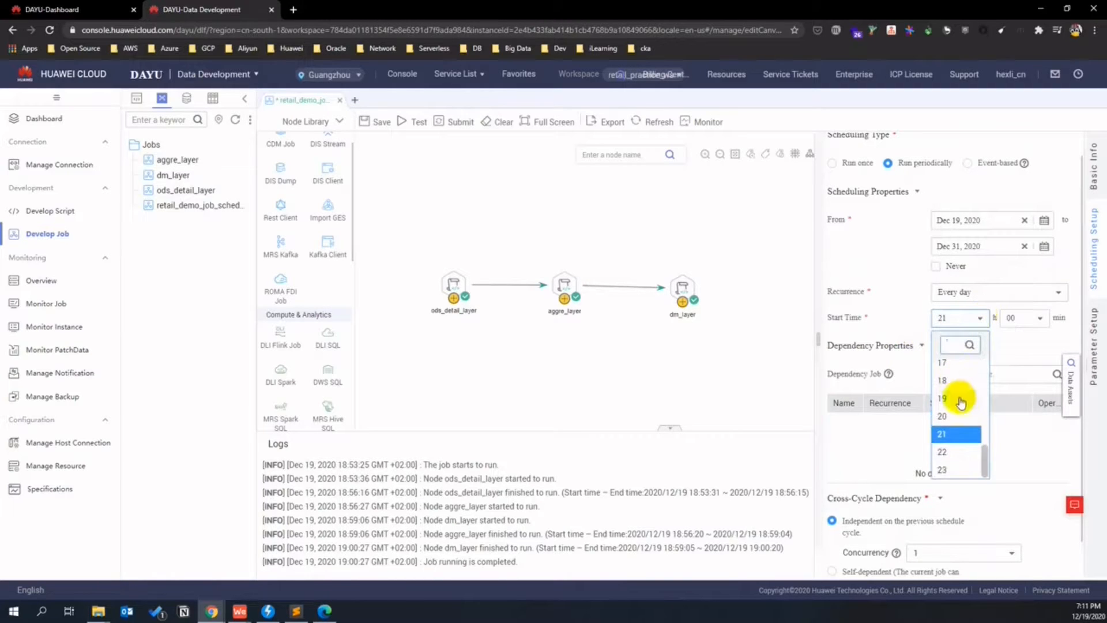
{"action": "left_click", "coordinate": [959, 399]}
{"action": "left_click", "coordinate": [1037, 318]}
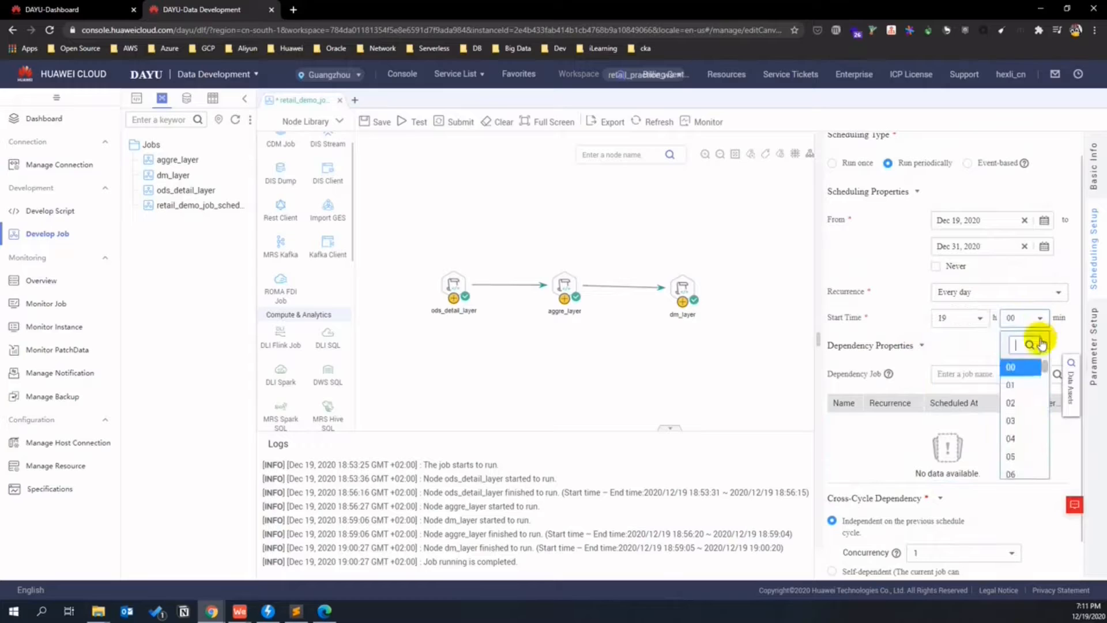
{"action": "scroll", "coordinate": [1023, 409], "scroll_direction": "down", "scroll_amount": 2}
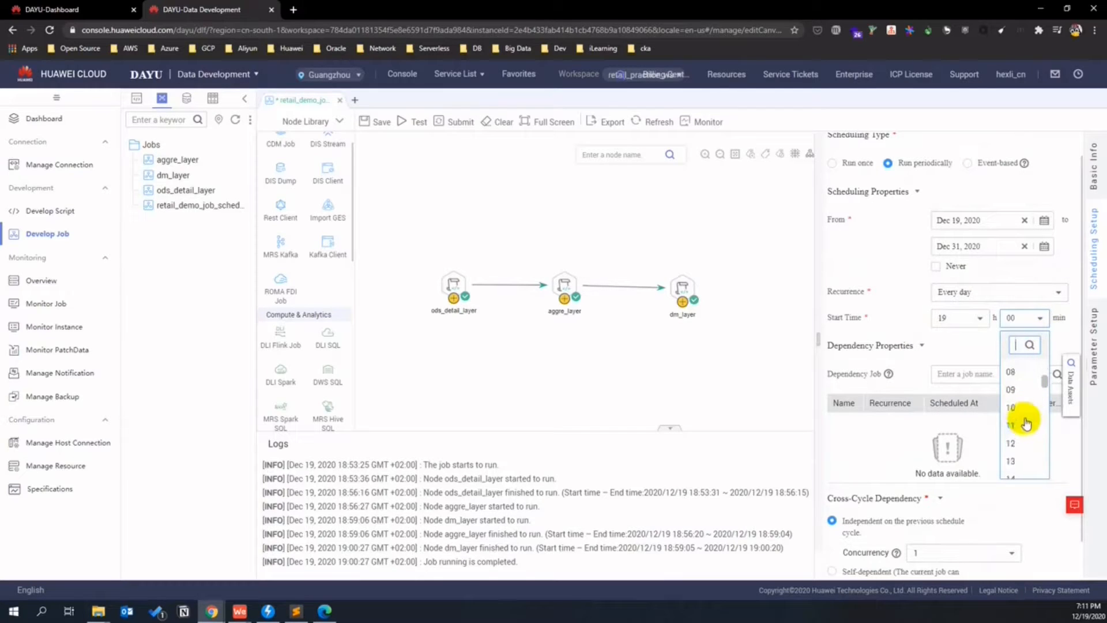
{"action": "left_click", "coordinate": [1021, 442]}
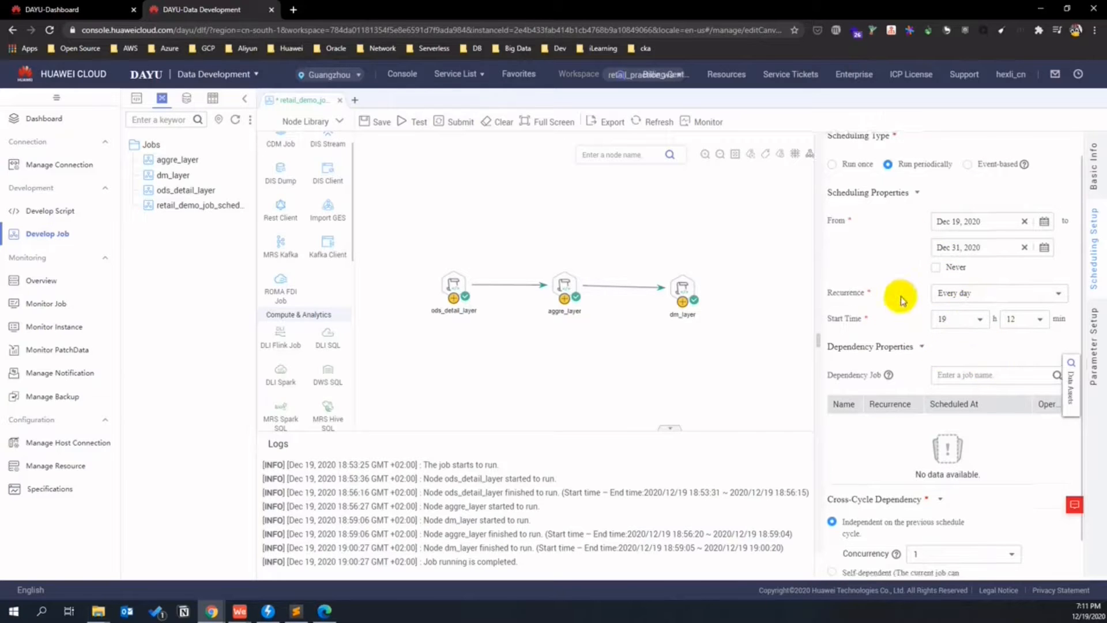
{"action": "scroll", "coordinate": [901, 299], "scroll_direction": "up", "scroll_amount": 1}
{"action": "scroll", "coordinate": [901, 299], "scroll_direction": "down", "scroll_amount": 2}
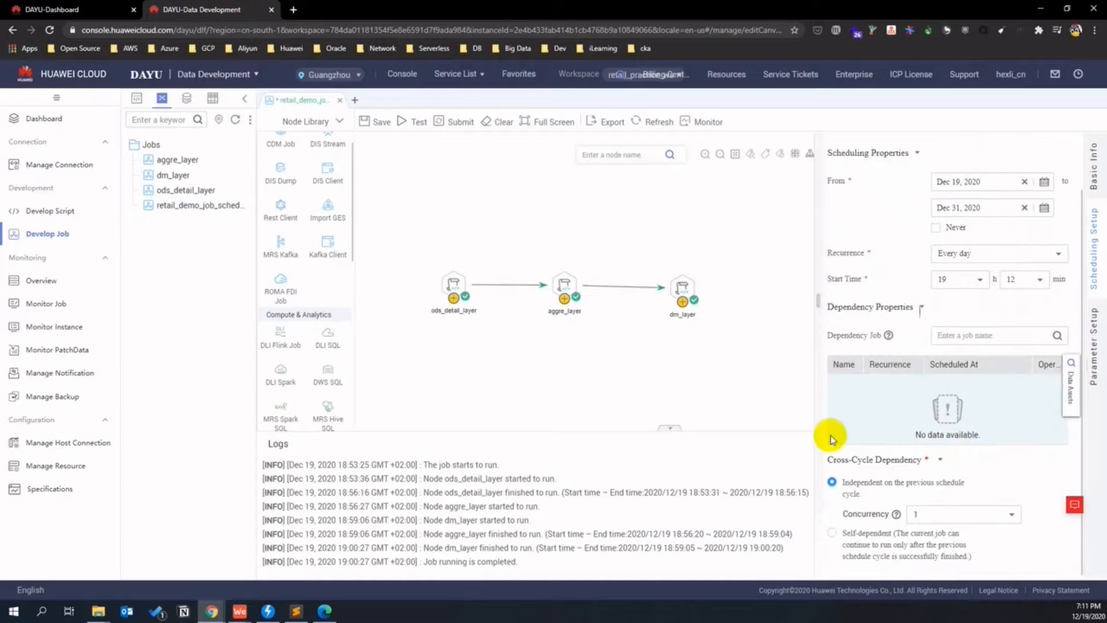
{"action": "left_click", "coordinate": [755, 374]}
{"action": "left_click", "coordinate": [372, 128]}
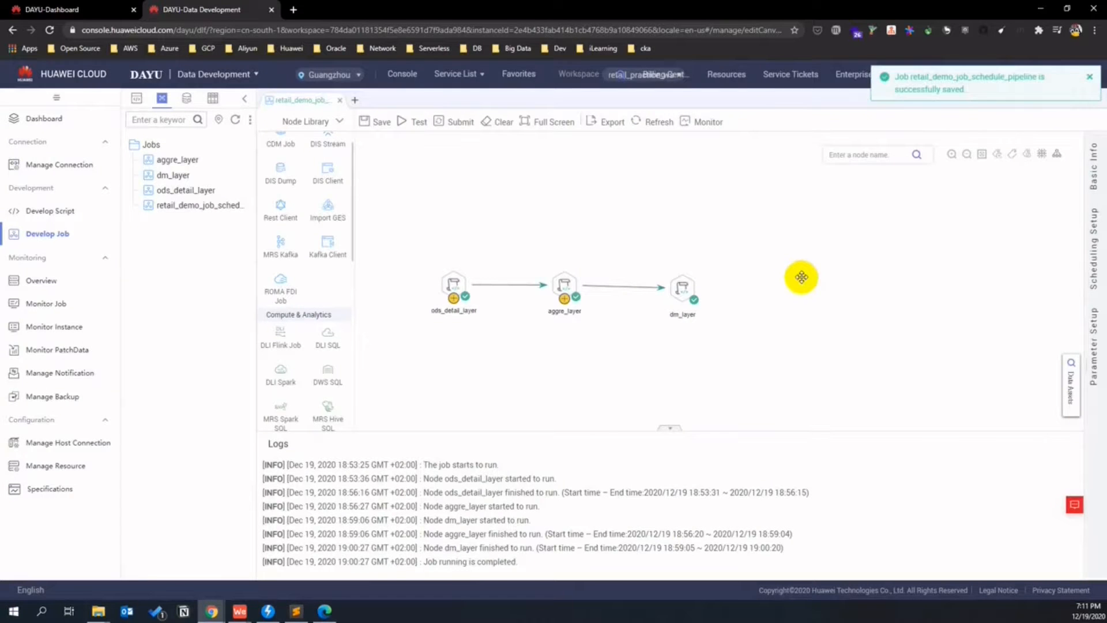
{"action": "left_click", "coordinate": [458, 122]}
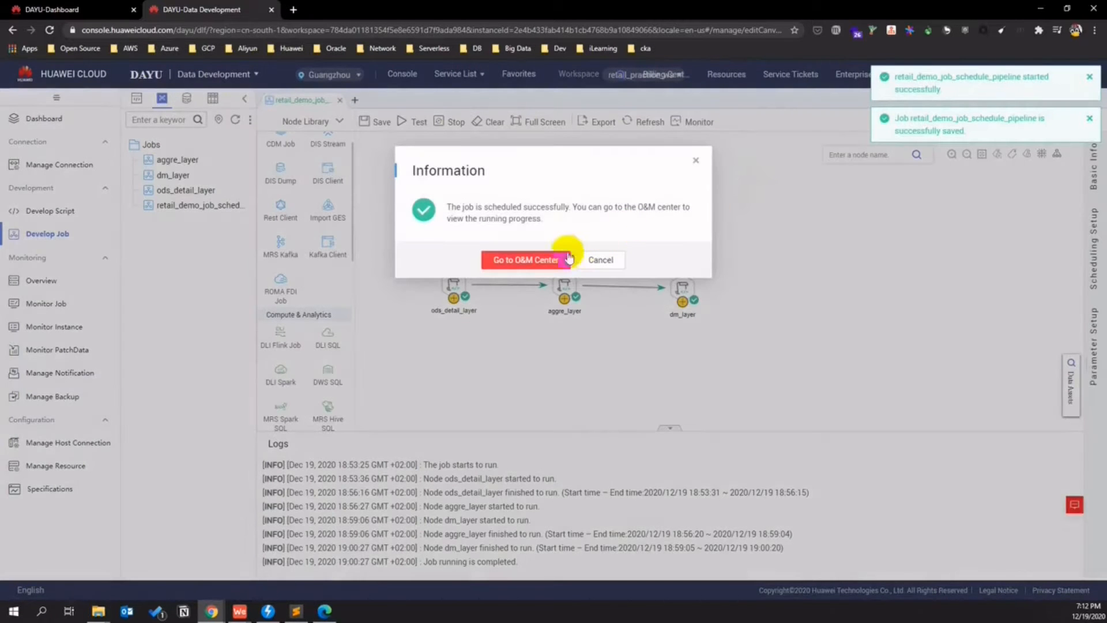
- Go to the O&M Center to monitor the submitted pipeline's run
{"action": "left_click", "coordinate": [547, 259]}
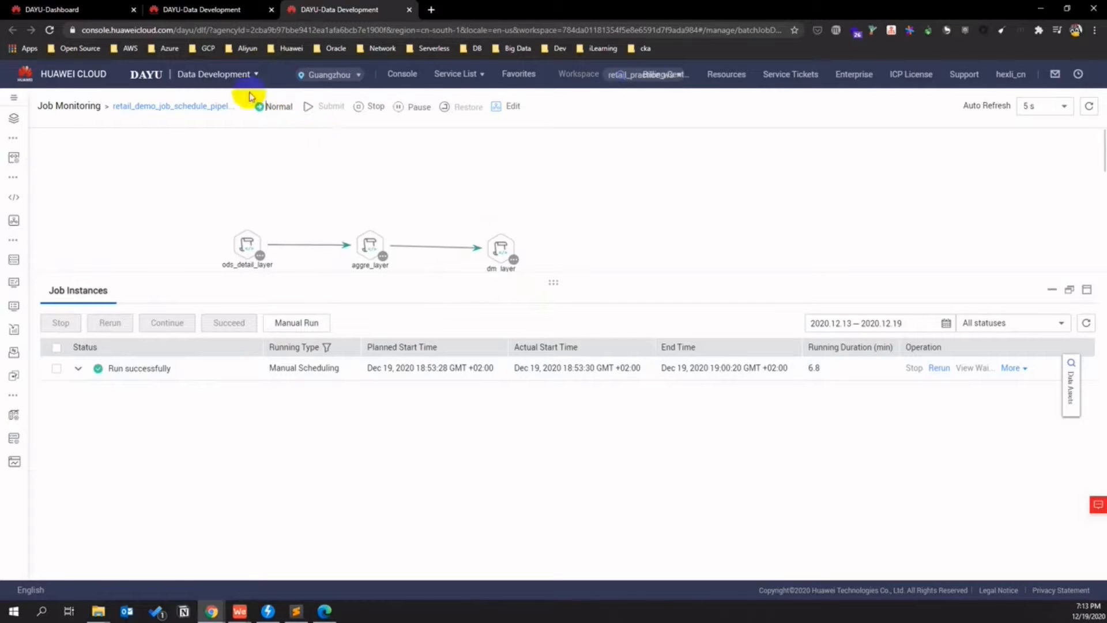
- Expand the run to check the ods_detail_layer, aggre_layer and dm_layer sub-jobs succeeded, then return to development
{"action": "left_click", "coordinate": [77, 369]}
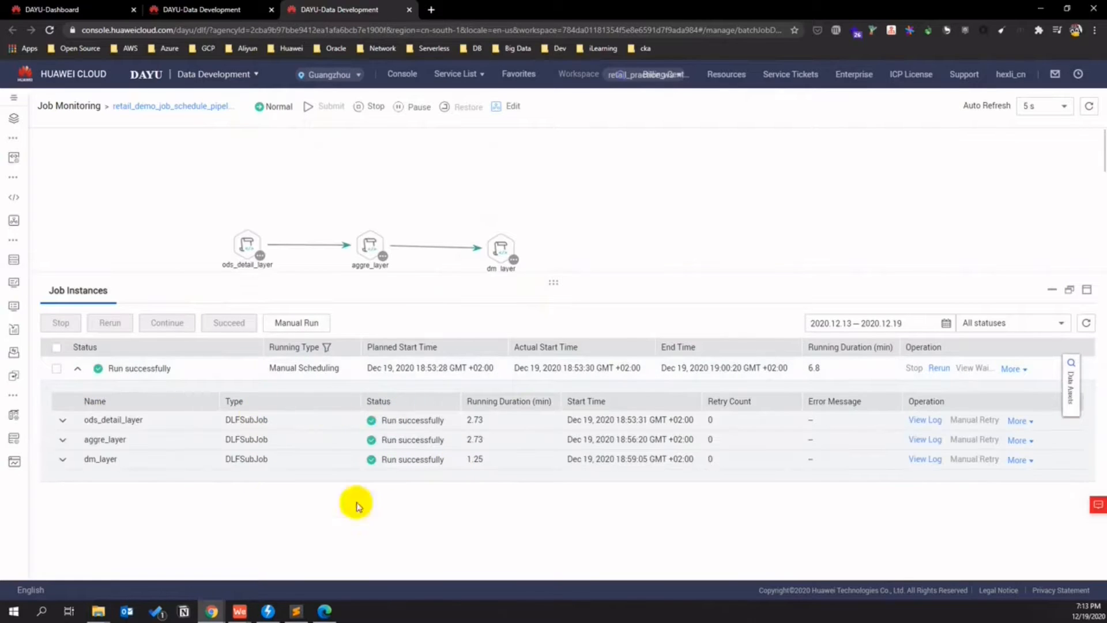
{"action": "left_click", "coordinate": [62, 420]}
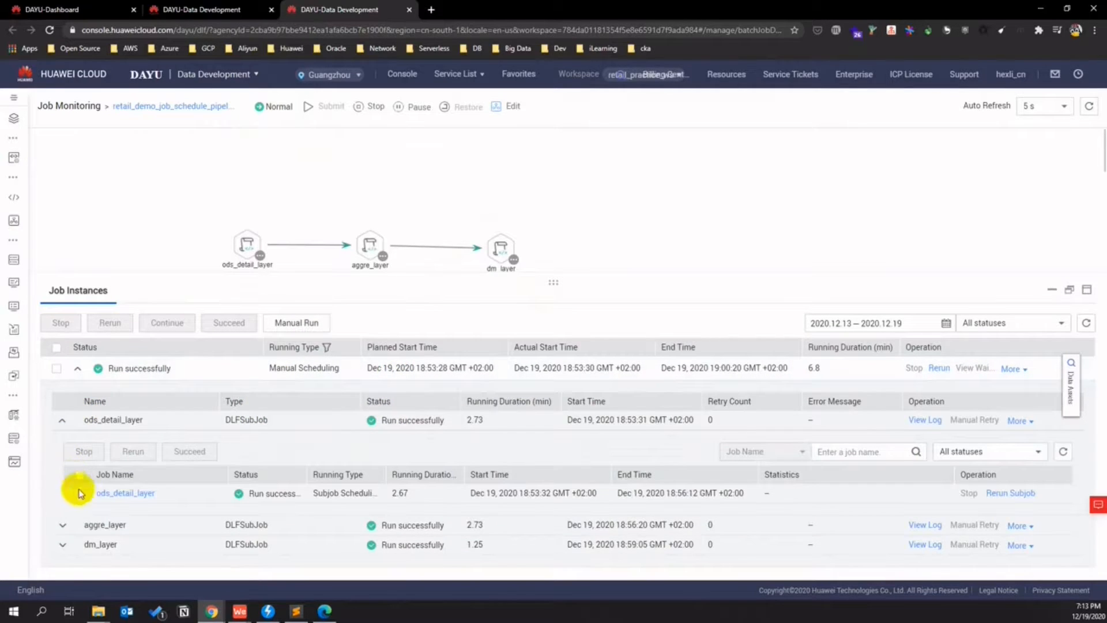
{"action": "left_click", "coordinate": [62, 524]}
{"action": "scroll", "coordinate": [92, 525], "scroll_direction": "down", "scroll_amount": 1}
{"action": "left_click", "coordinate": [62, 553]}
{"action": "scroll", "coordinate": [361, 482], "scroll_direction": "down", "scroll_amount": 1}
{"action": "scroll", "coordinate": [624, 415], "scroll_direction": "up", "scroll_amount": 2}
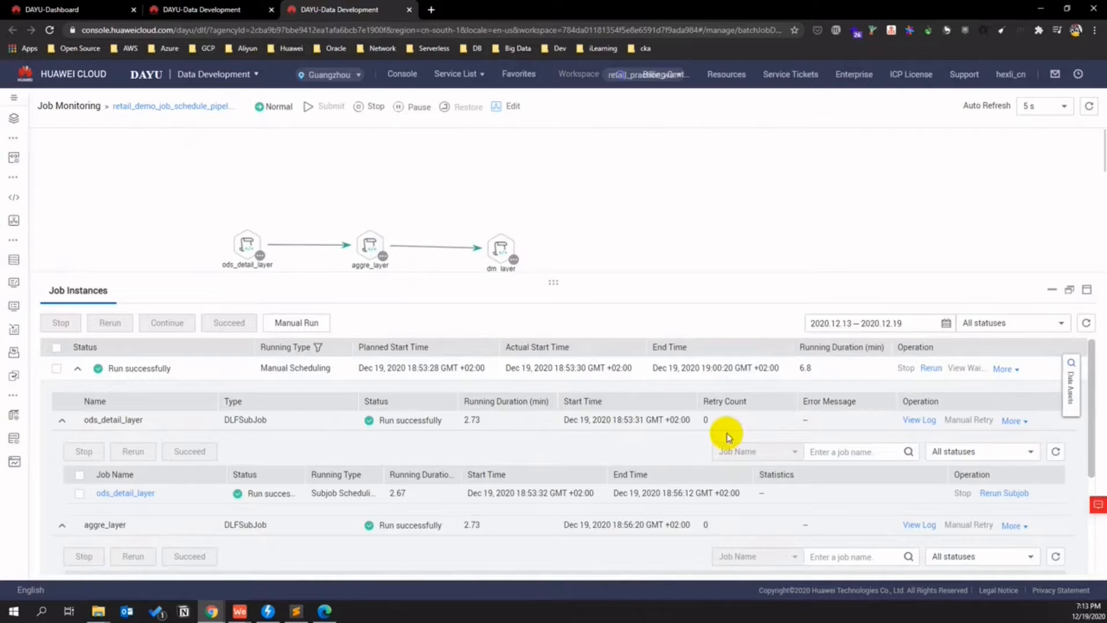
{"action": "left_click", "coordinate": [199, 10]}
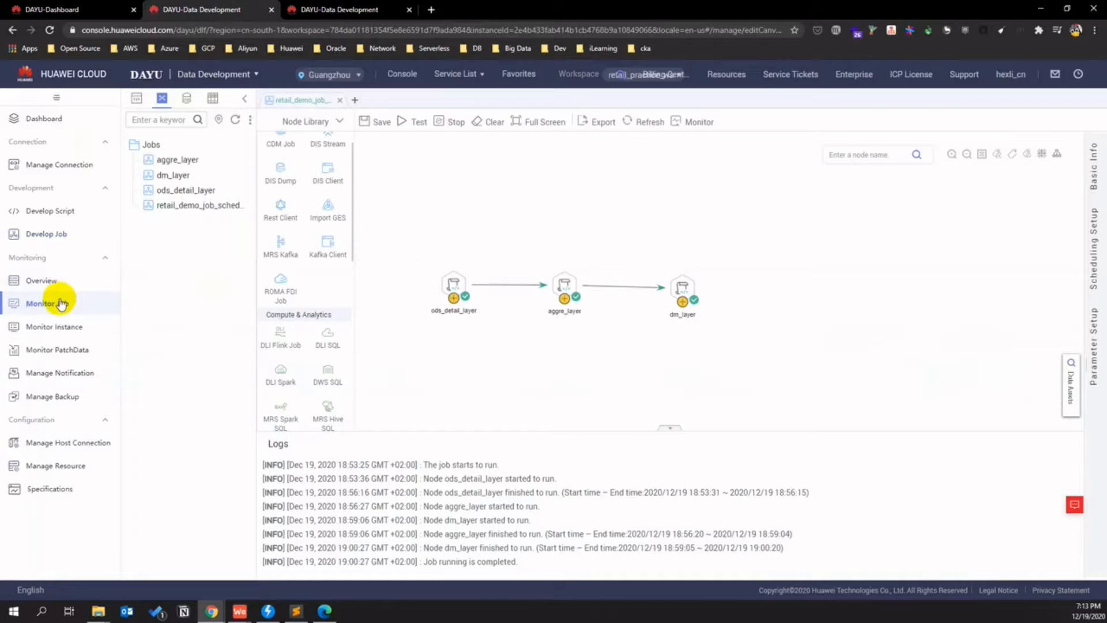
{"action": "left_click", "coordinate": [61, 303]}
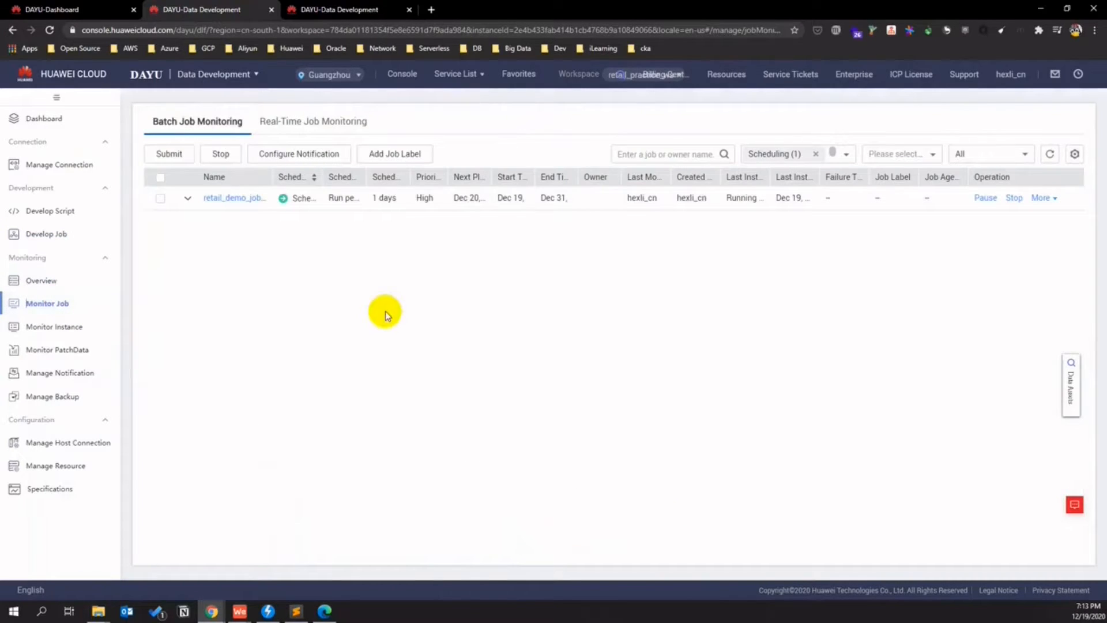
- Stop the scheduled pipeline job in Monitor Job and confirm the stop
{"action": "left_click", "coordinate": [187, 198]}
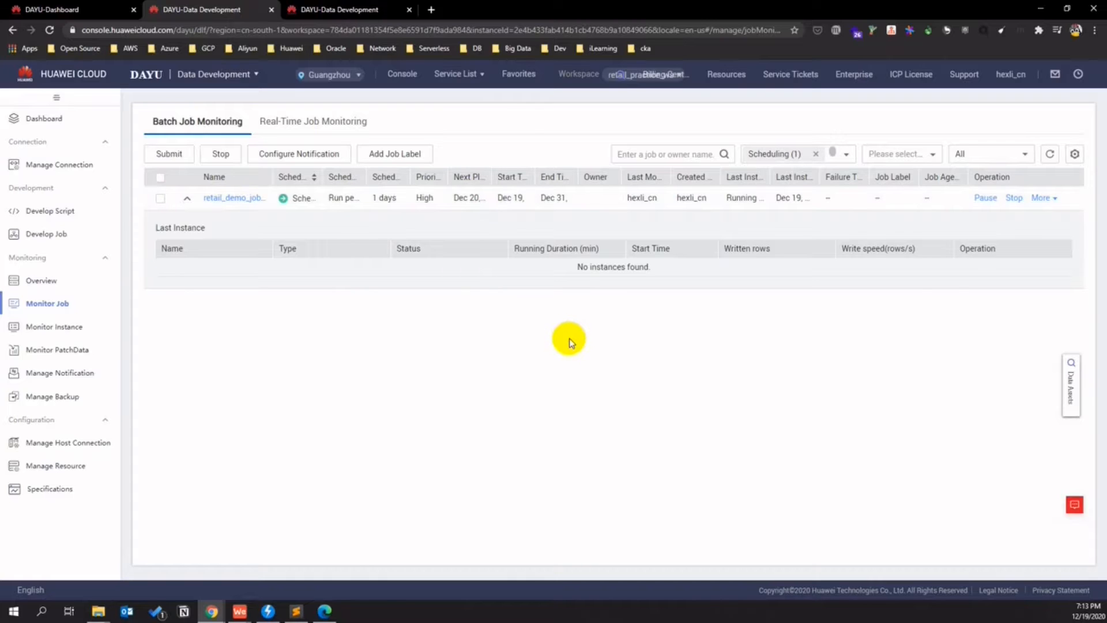
{"action": "left_click", "coordinate": [1015, 199]}
{"action": "left_click", "coordinate": [526, 280]}
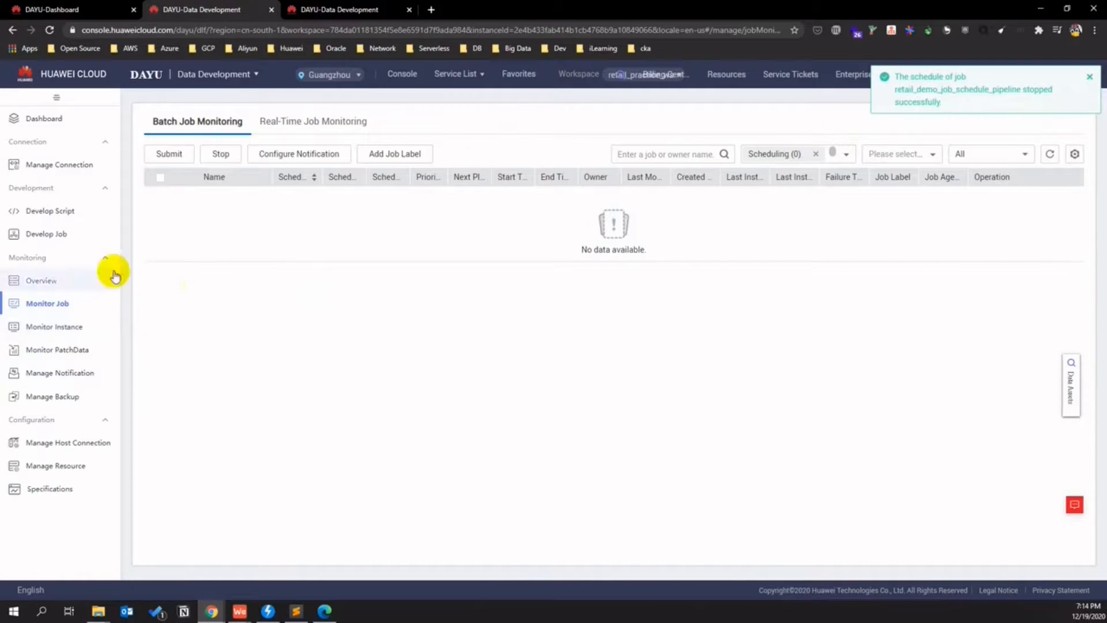
{"action": "left_click", "coordinate": [68, 212]}
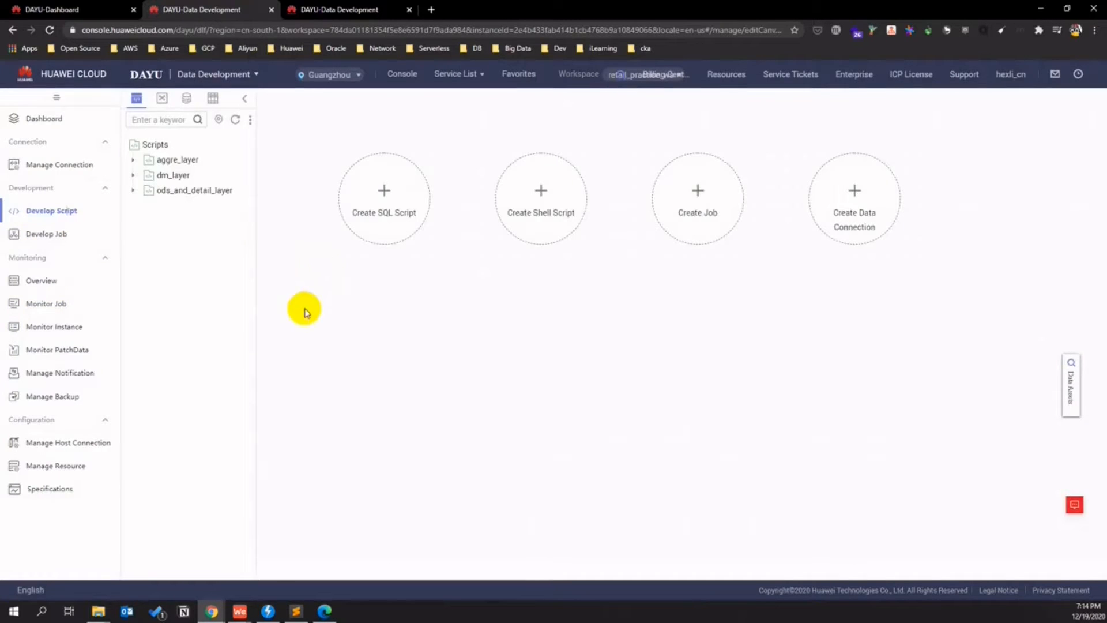
- Expand the aggre_layer, dm_layer and ods_and_detail_layer folders and open the dws_create_table script
{"action": "left_click", "coordinate": [134, 159]}
{"action": "left_click", "coordinate": [127, 235]}
{"action": "left_click", "coordinate": [133, 310]}
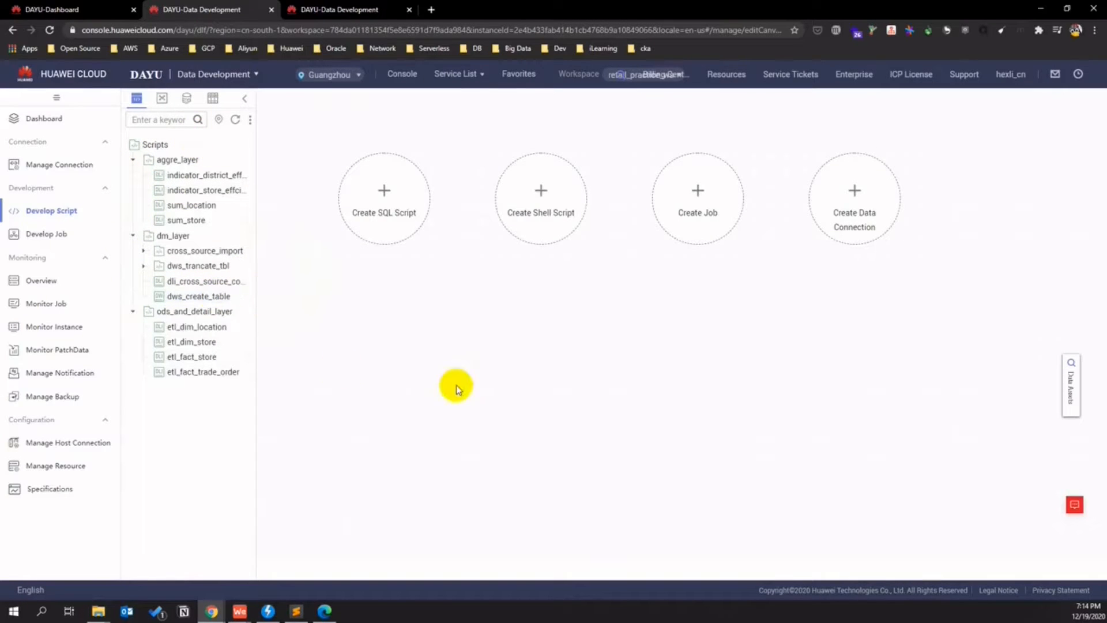
{"action": "double_click", "coordinate": [217, 298]}
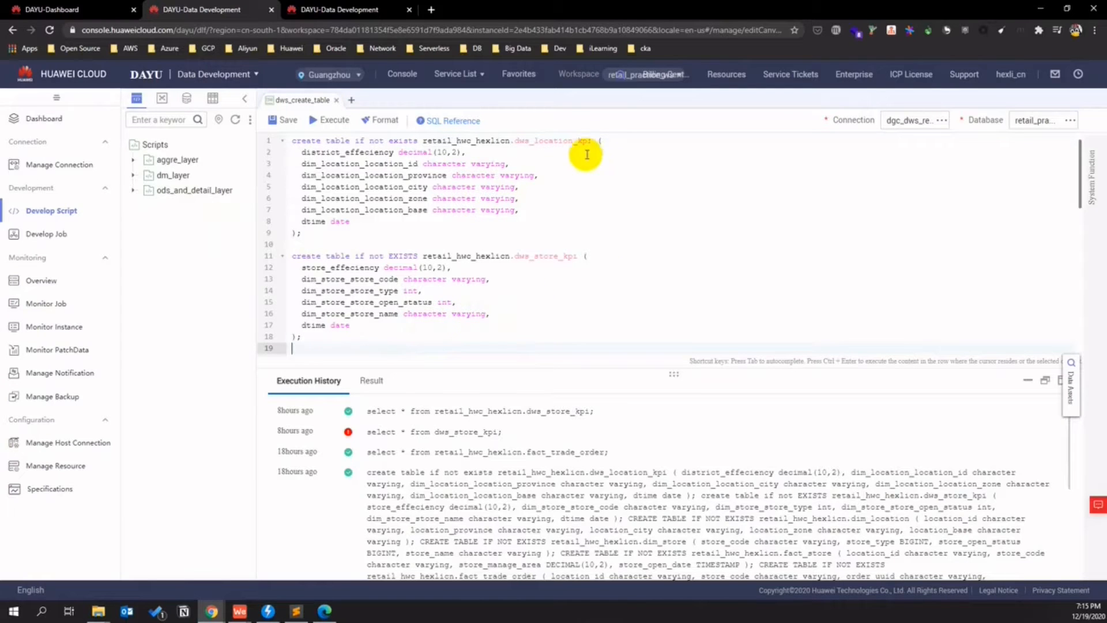
- Add and run 'select * from dws_location_kpi;' to view the location KPI rows
{"action": "left_click_drag", "start_coordinate": [592, 141], "coordinate": [421, 144]}
{"action": "key", "text": "ctrl+c"}
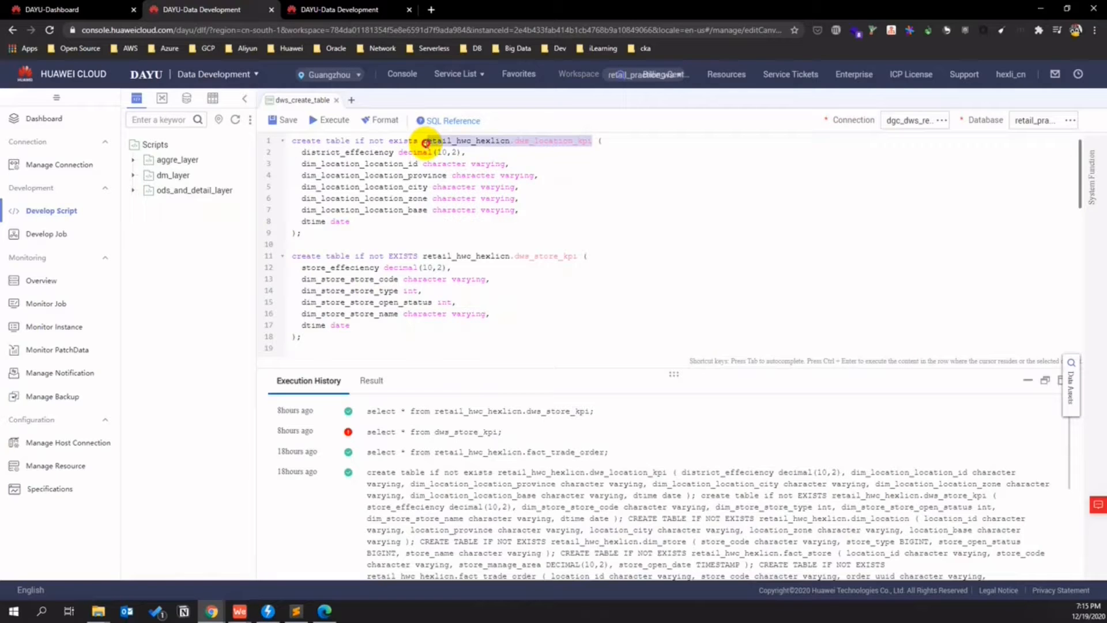
{"action": "left_click", "coordinate": [342, 353]}
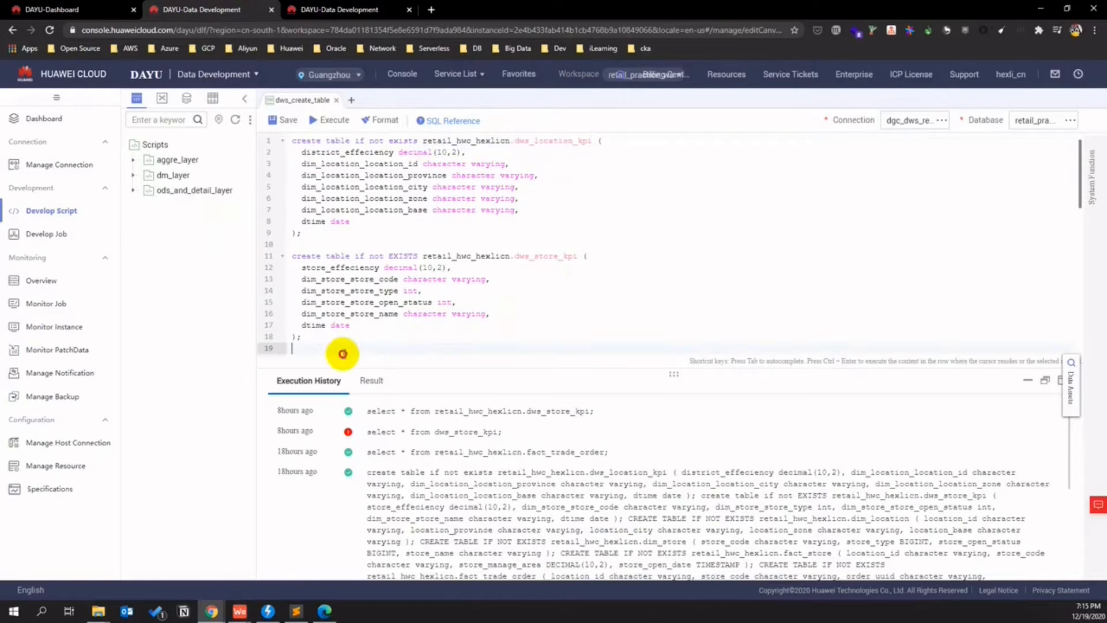
{"action": "key", "text": "Return"}
{"action": "key", "text": "Return"}
{"action": "type", "text": "select "}
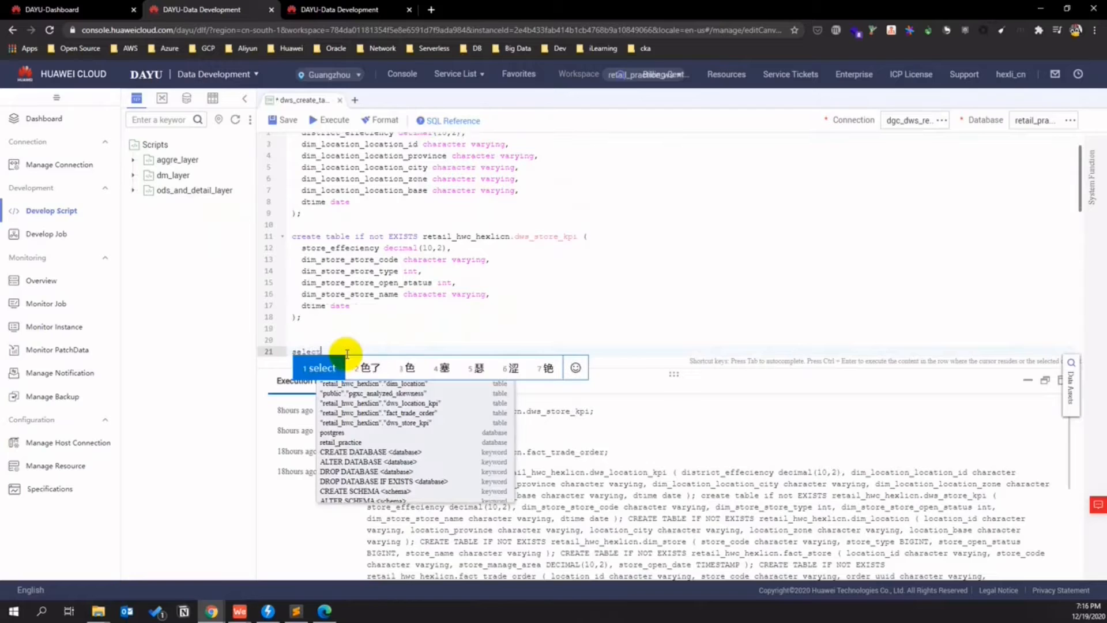
{"action": "type", "text": "* fromi"}
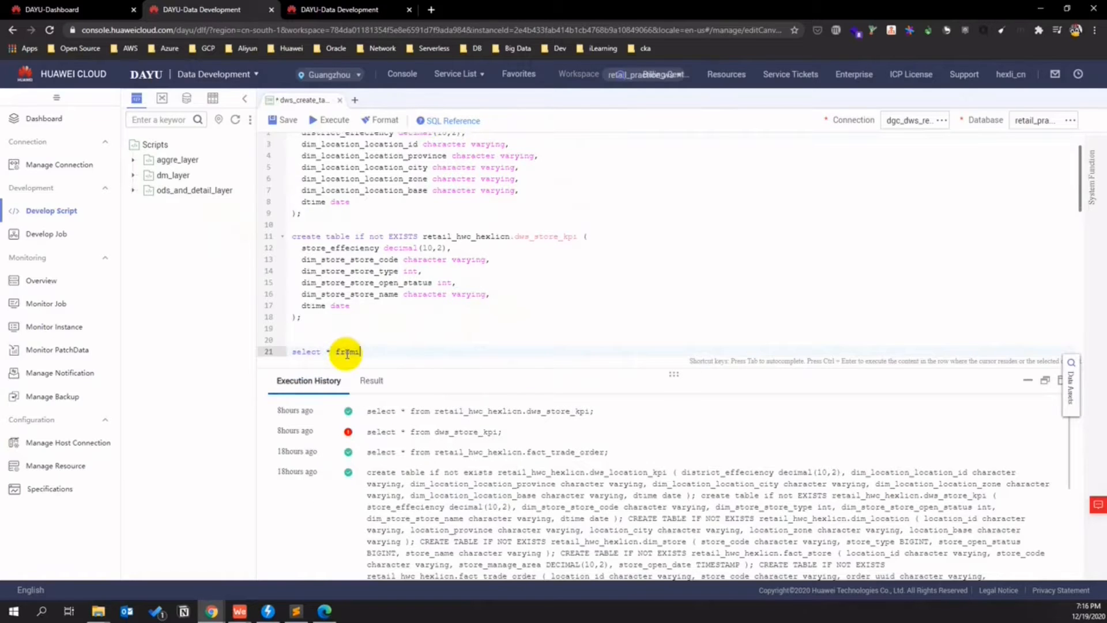
{"action": "key", "text": "ctrl+v"}
{"action": "type", "text": ";"}
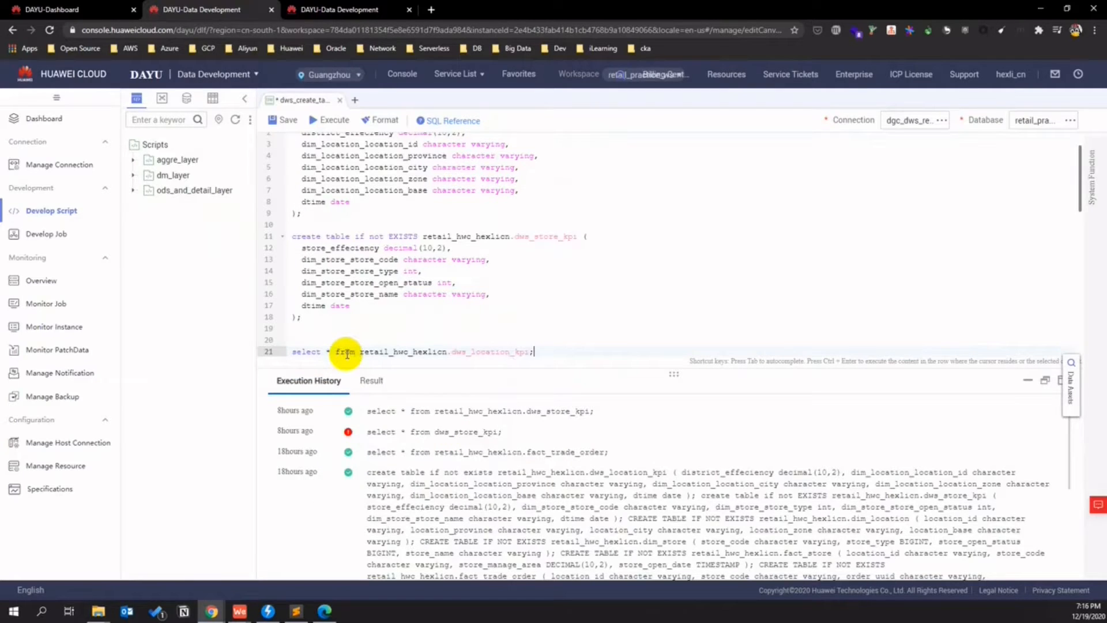
{"action": "left_click_drag", "start_coordinate": [534, 352], "coordinate": [292, 350]}
{"action": "key", "text": "ctrl+Return"}
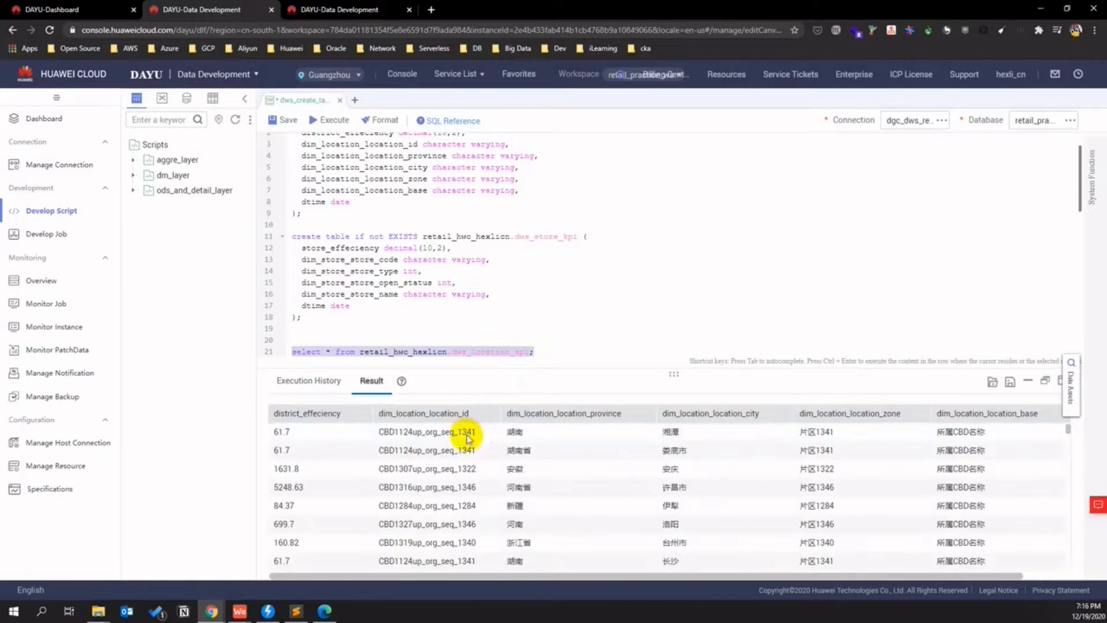
{"action": "scroll", "coordinate": [628, 462], "scroll_direction": "down", "scroll_amount": 3}
{"action": "scroll", "coordinate": [647, 466], "scroll_direction": "up", "scroll_amount": 3}
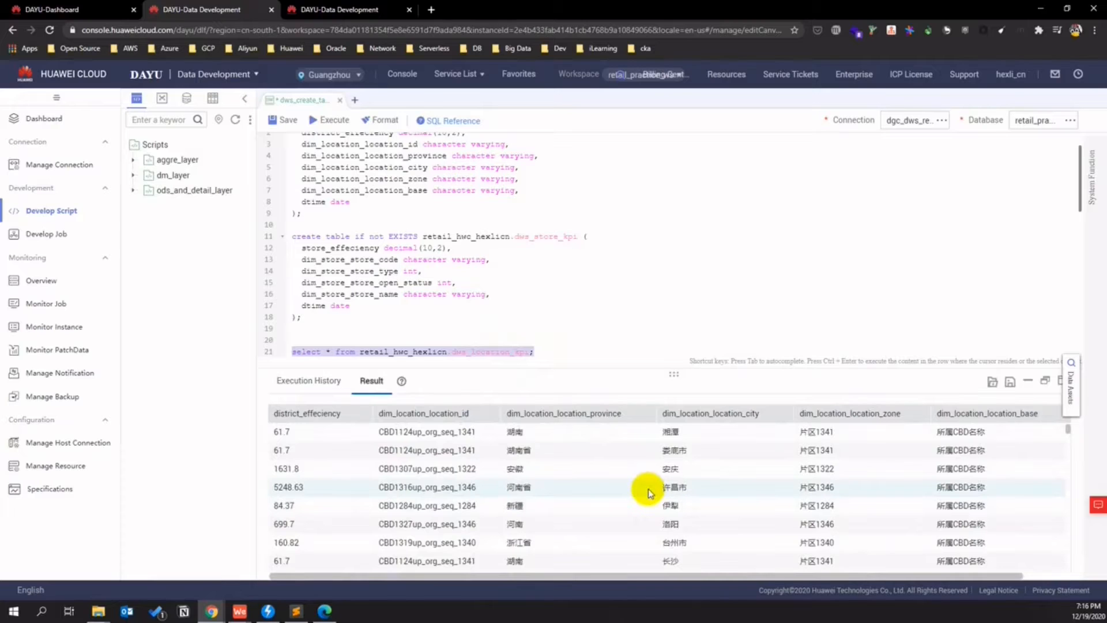
{"action": "scroll", "coordinate": [647, 491], "scroll_direction": "down", "scroll_amount": 3}
{"action": "double_click", "coordinate": [548, 237]}
{"action": "key", "text": "ctrl+c"}
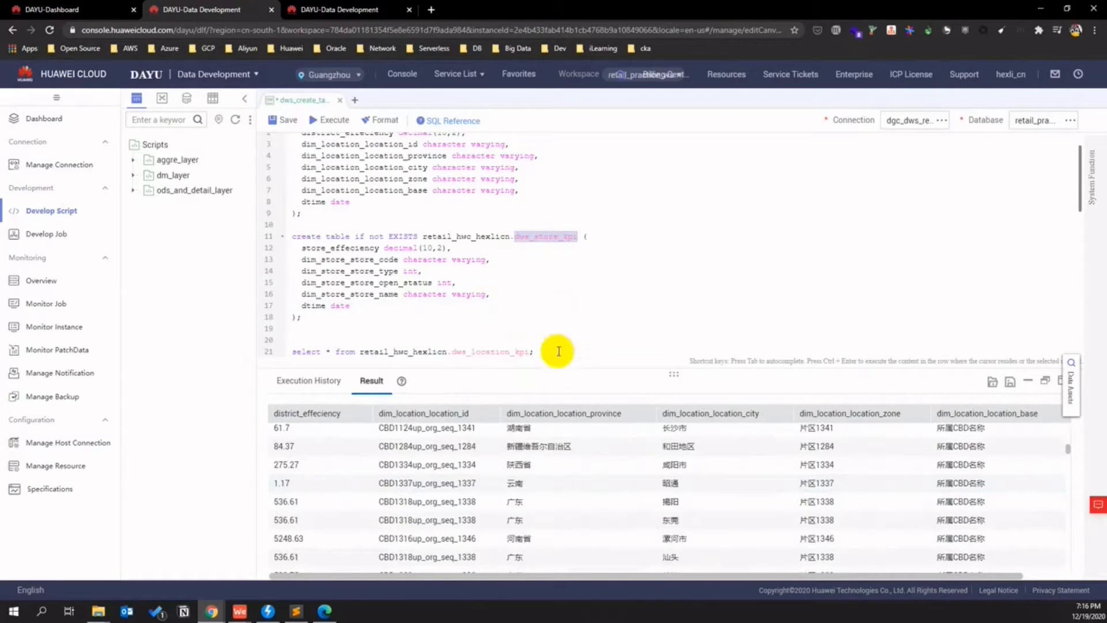
- Add and run 'select * from dws_store_kpi;', checking store rows with store_effeciency null
{"action": "left_click", "coordinate": [545, 349]}
{"action": "key", "text": "Return"}
{"action": "key", "text": "Return"}
{"action": "key", "text": "ctrl+v"}
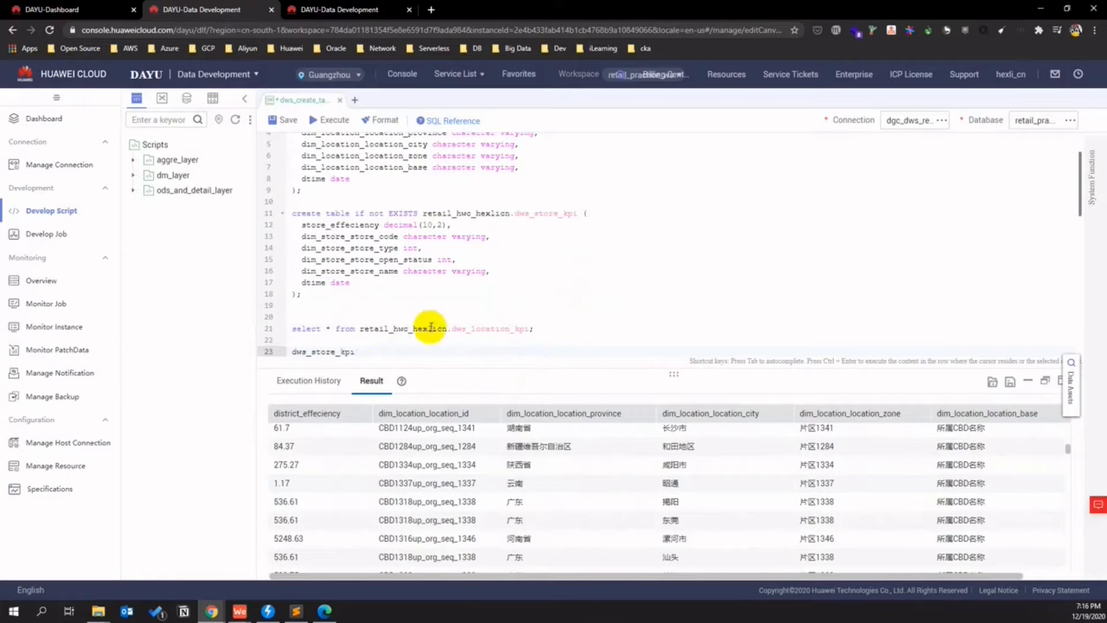
{"action": "left_click_drag", "start_coordinate": [451, 328], "coordinate": [287, 333]}
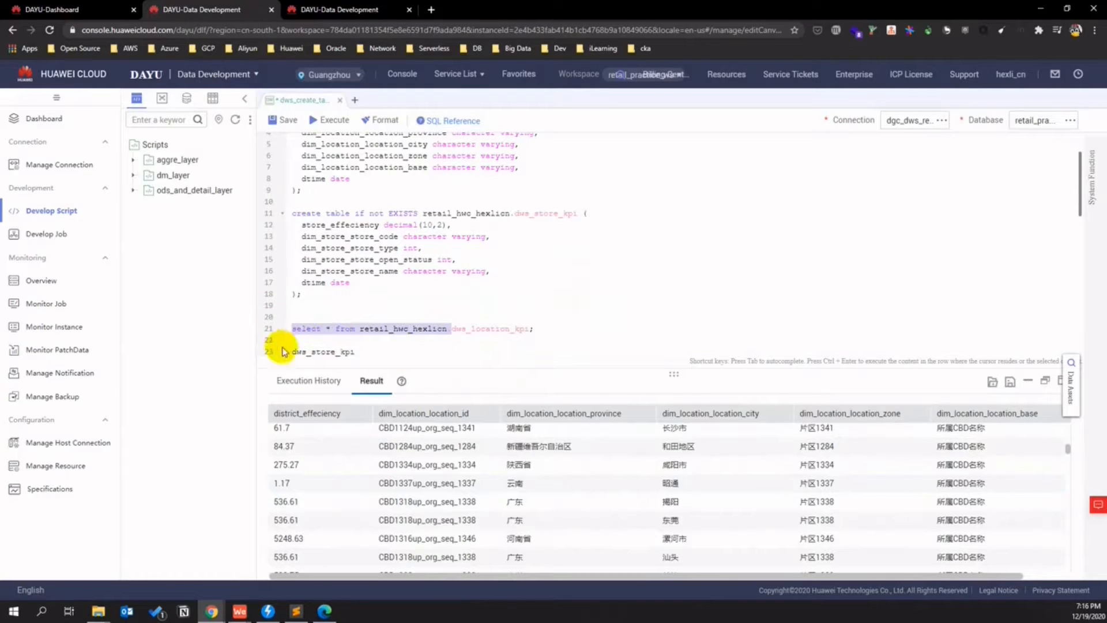
{"action": "key", "text": "ctrl+c"}
{"action": "left_click", "coordinate": [294, 352]}
{"action": "key", "text": "ctrl+v"}
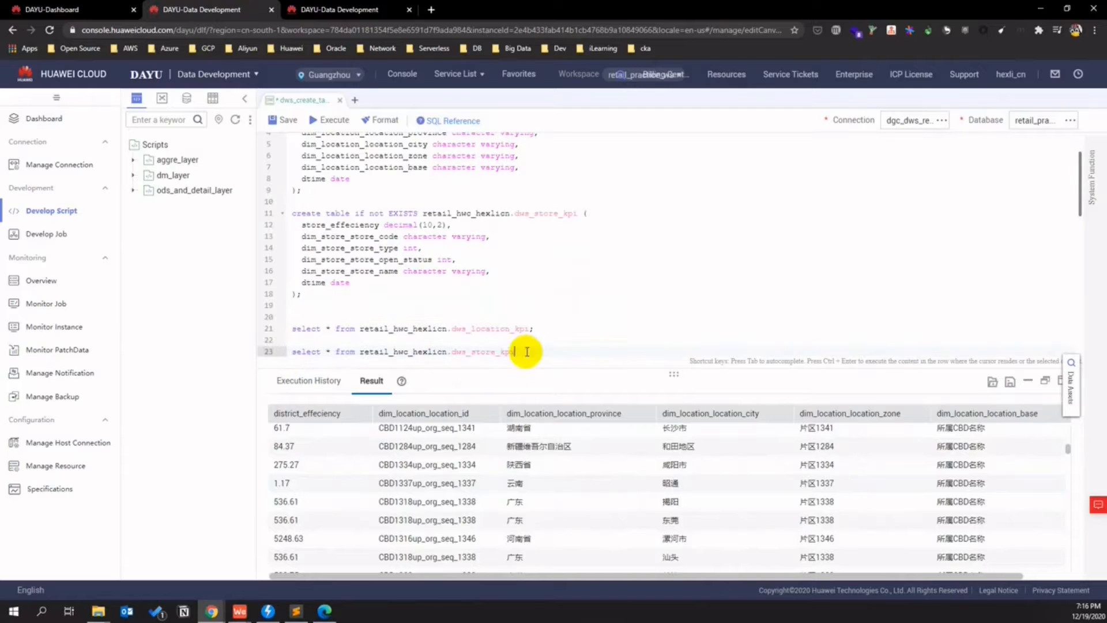
{"action": "left_click_drag", "start_coordinate": [526, 351], "coordinate": [291, 347]}
{"action": "key", "text": "ctrl+Return"}
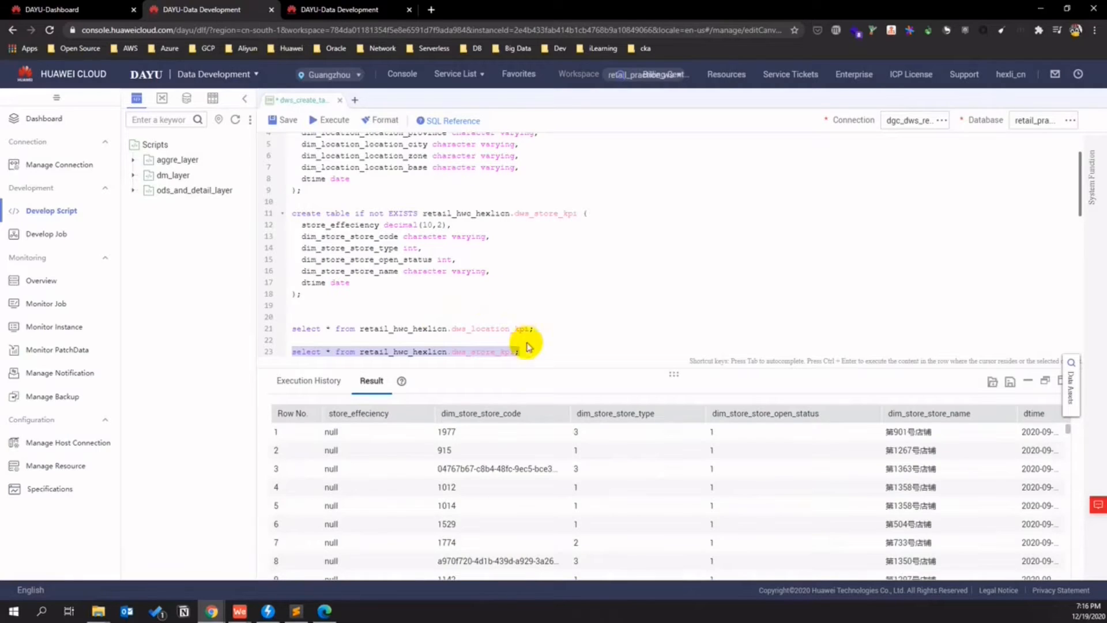
{"action": "scroll", "coordinate": [598, 459], "scroll_direction": "down", "scroll_amount": 7}
{"action": "scroll", "coordinate": [600, 469], "scroll_direction": "up", "scroll_amount": 7}
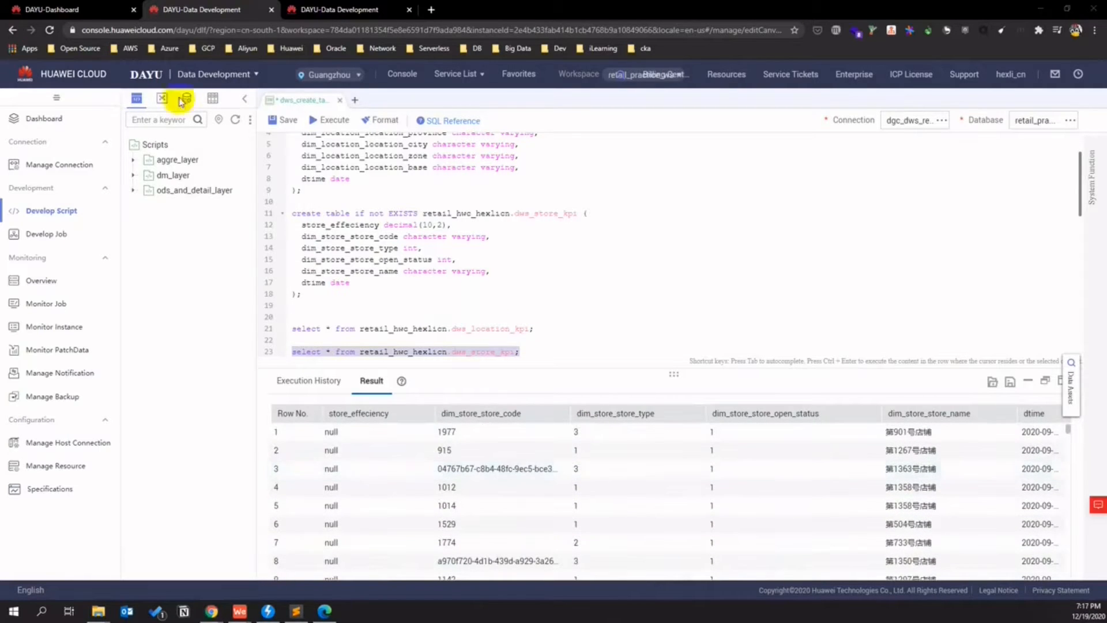
{"action": "left_click", "coordinate": [89, 9]}
- View detail_tbl_not_null-3 run details in Data Quality Control: 922 of 1367 store_manage_area lines null
{"action": "left_click", "coordinate": [213, 240]}
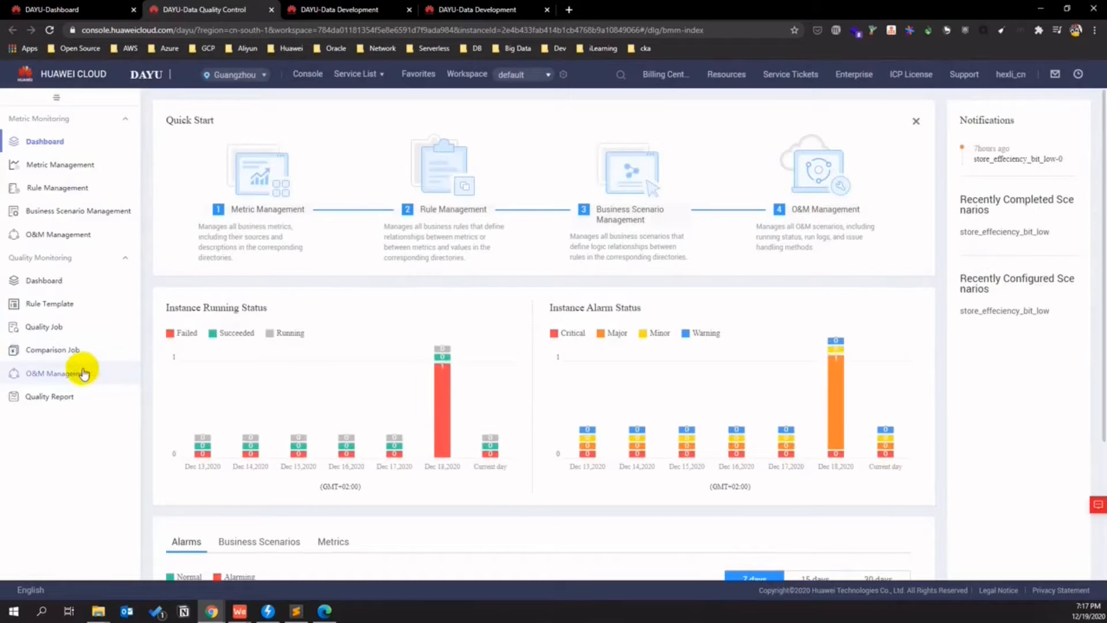
{"action": "left_click", "coordinate": [84, 374]}
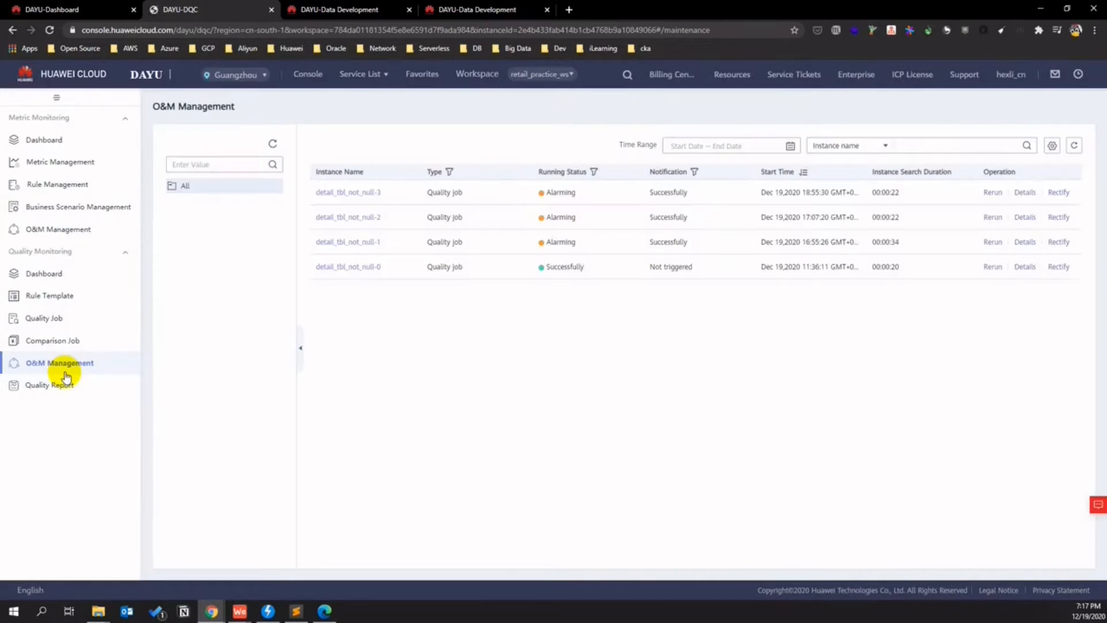
{"action": "left_click", "coordinate": [1040, 194]}
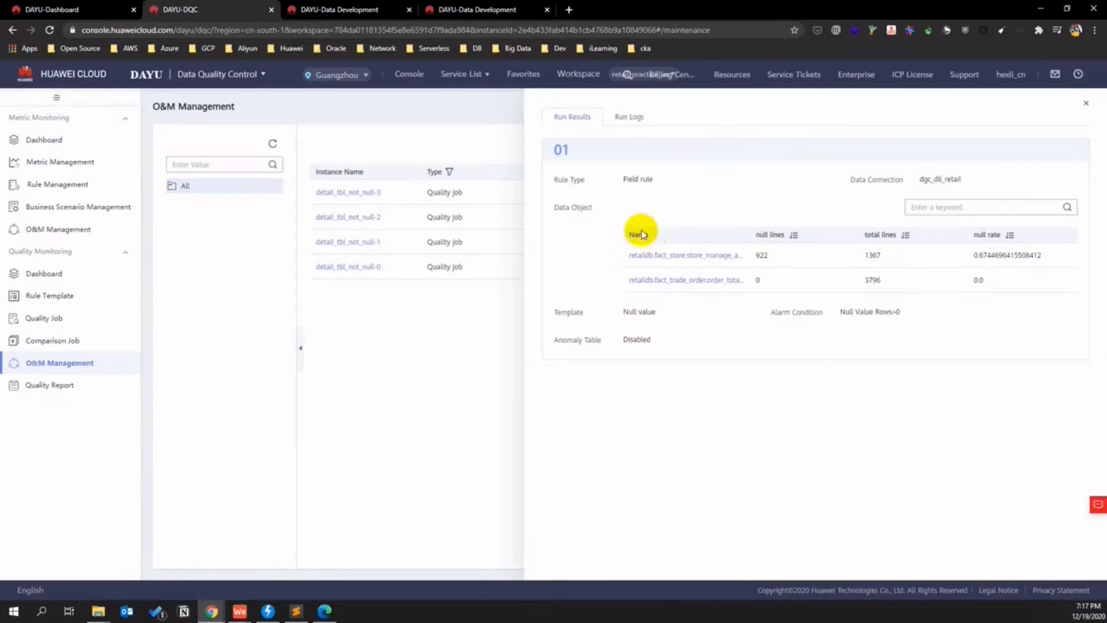
{"action": "double_click", "coordinate": [762, 255]}
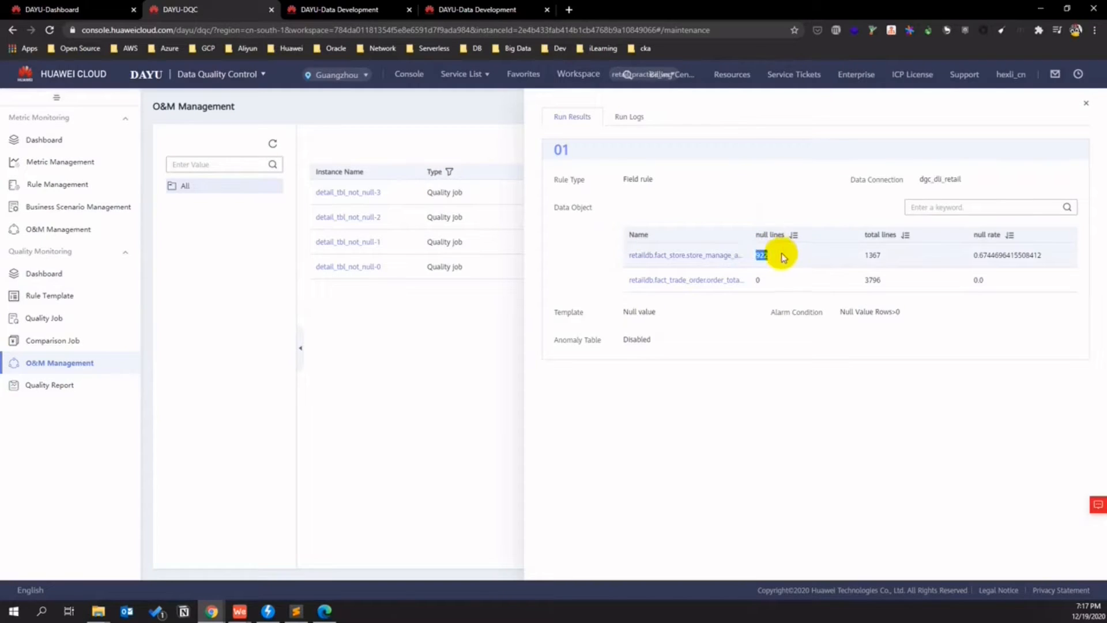
{"action": "left_click_drag", "start_coordinate": [747, 234], "coordinate": [791, 234]}
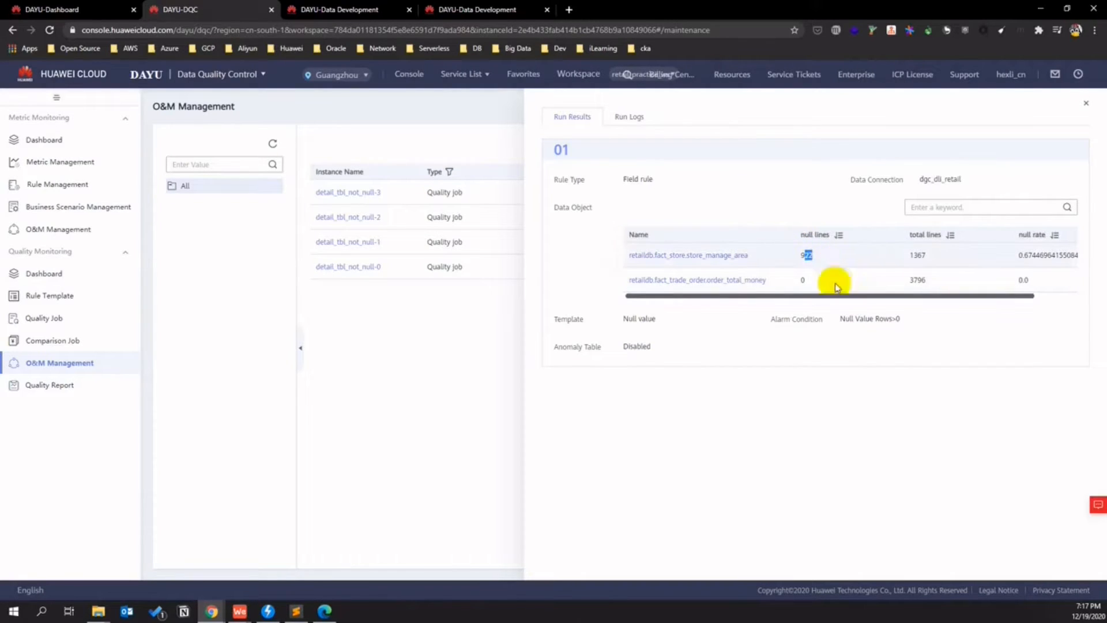
{"action": "left_click", "coordinate": [823, 346]}
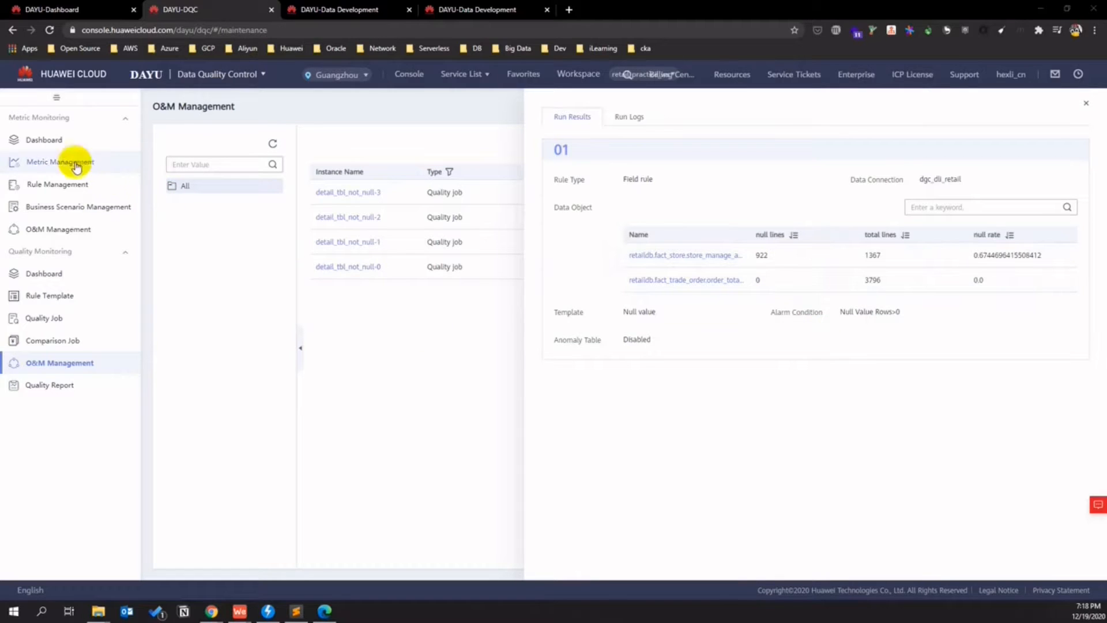
{"action": "left_click", "coordinate": [65, 162]}
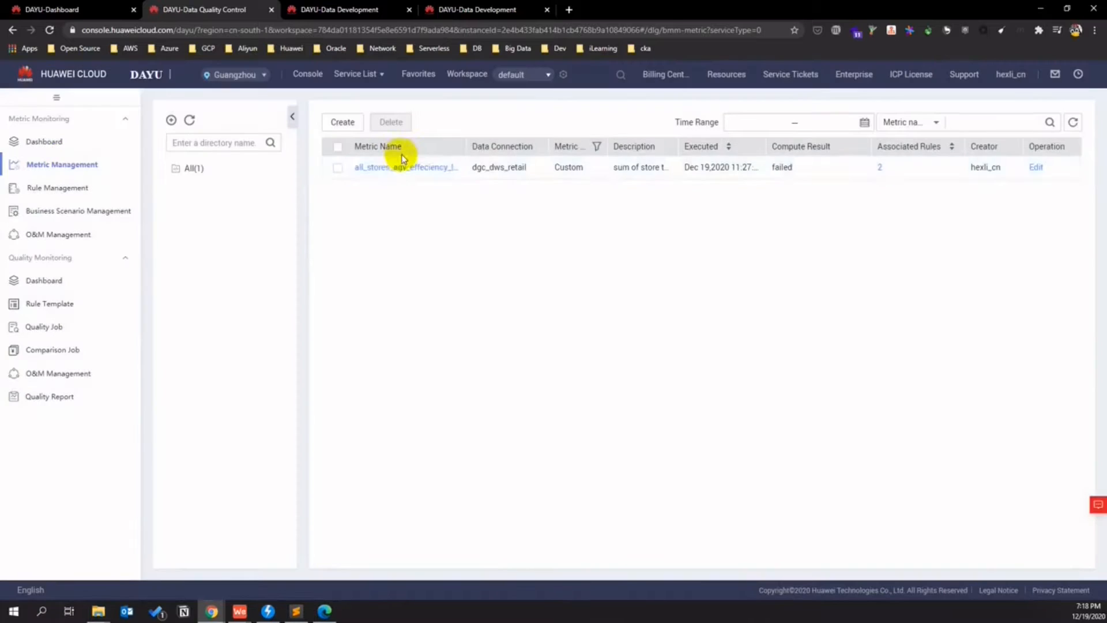
- Open all_stores_agv_effeciency_last_1yr for editing and trial-run its SQL
{"action": "left_click", "coordinate": [409, 166]}
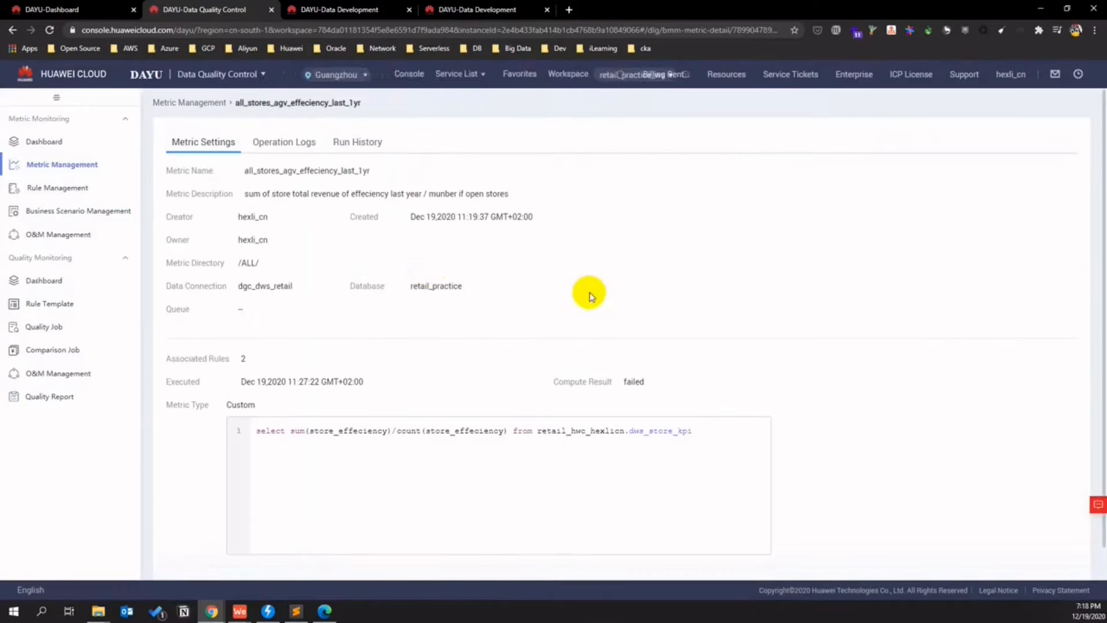
{"action": "scroll", "coordinate": [593, 292], "scroll_direction": "down", "scroll_amount": 1}
{"action": "left_click", "coordinate": [196, 556]}
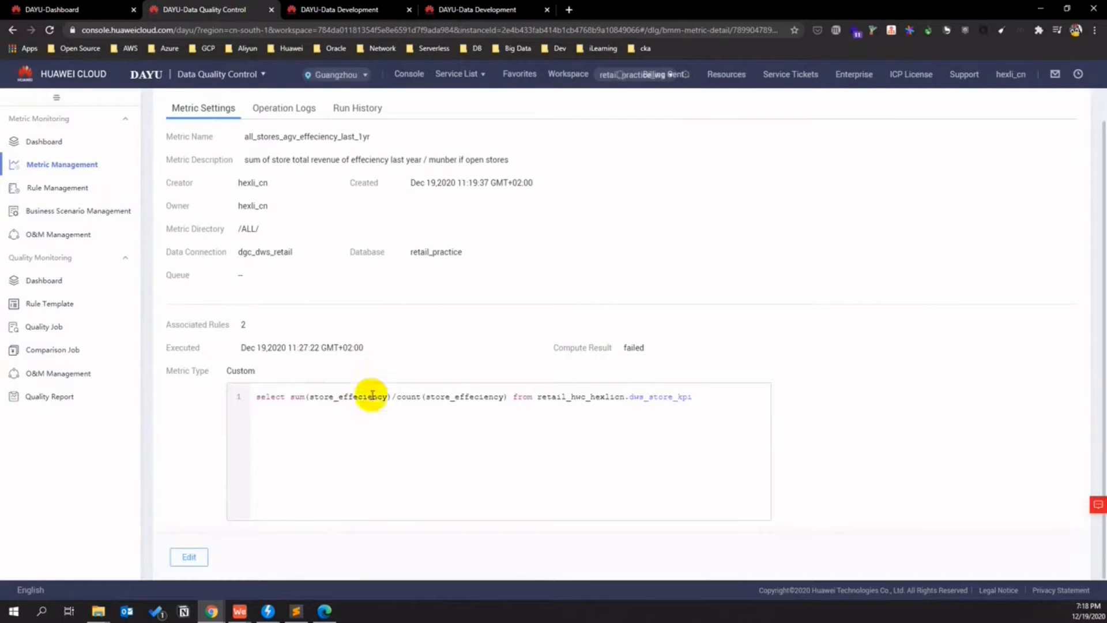
{"action": "left_click", "coordinate": [195, 556]}
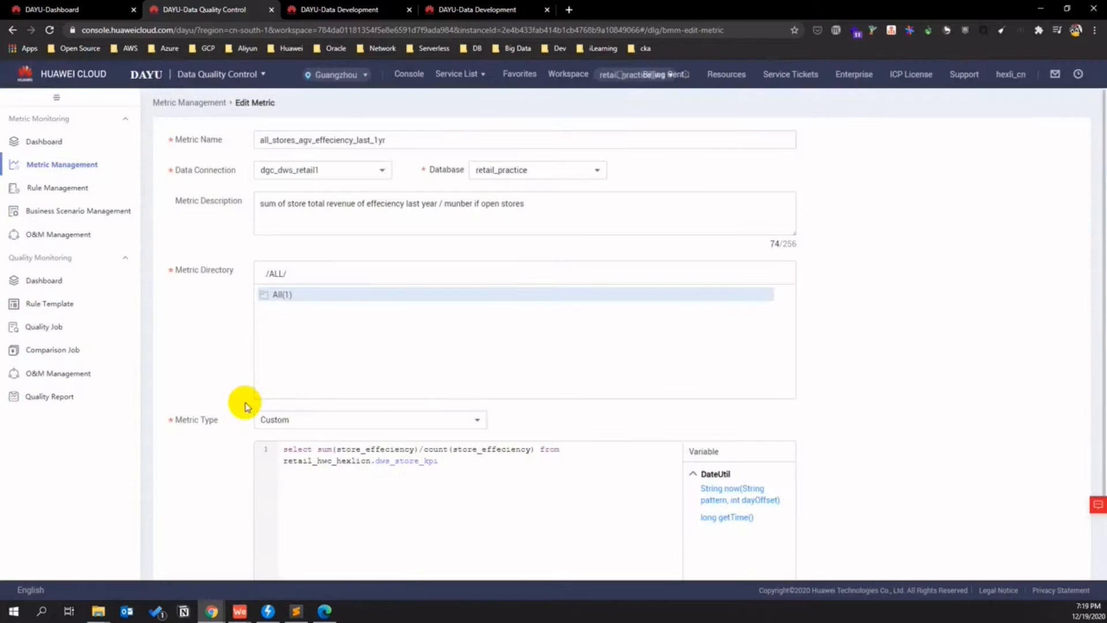
{"action": "scroll", "coordinate": [244, 402], "scroll_direction": "down", "scroll_amount": 2}
{"action": "left_click", "coordinate": [279, 512]}
- Highlight the 438.1824 trial-run result, then go to Data Assets for the retail workspace
{"action": "scroll", "coordinate": [444, 423], "scroll_direction": "down", "scroll_amount": 2}
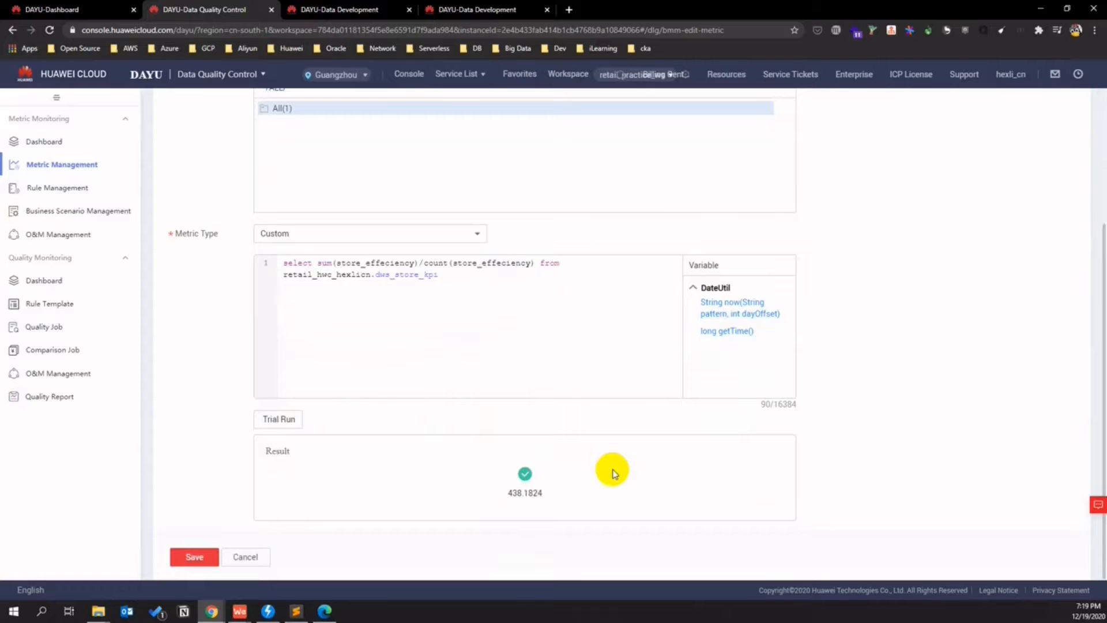
{"action": "left_click_drag", "start_coordinate": [546, 498], "coordinate": [501, 475]}
{"action": "left_click", "coordinate": [518, 487]}
{"action": "double_click", "coordinate": [518, 490]}
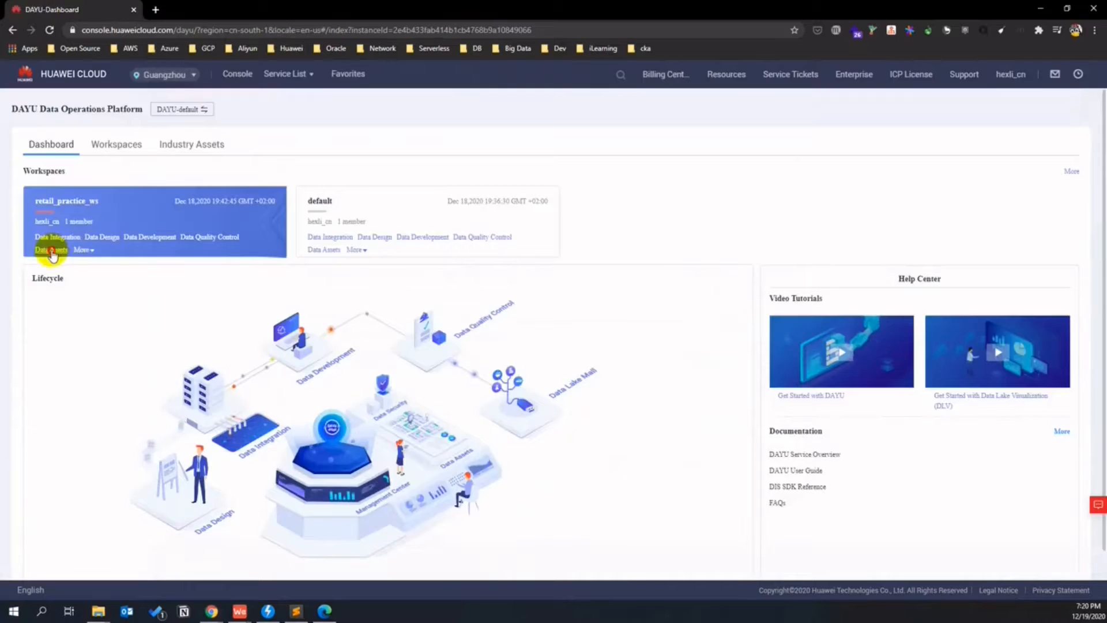
{"action": "left_click", "coordinate": [51, 249]}
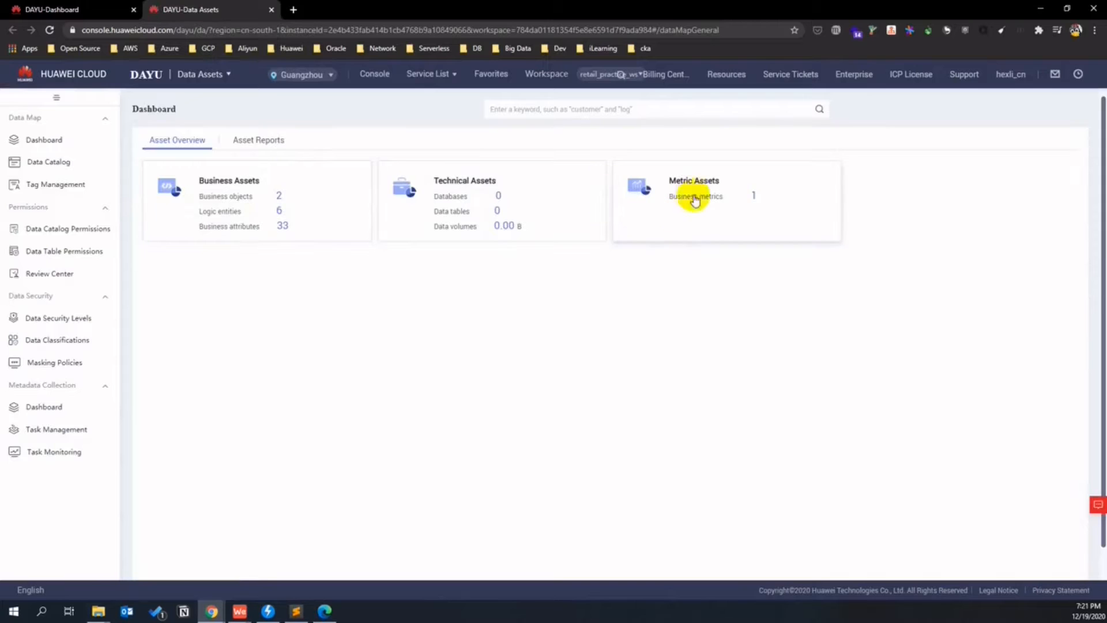
- Look over the Asset Reports and Asset Overview pages
{"action": "left_click", "coordinate": [259, 138]}
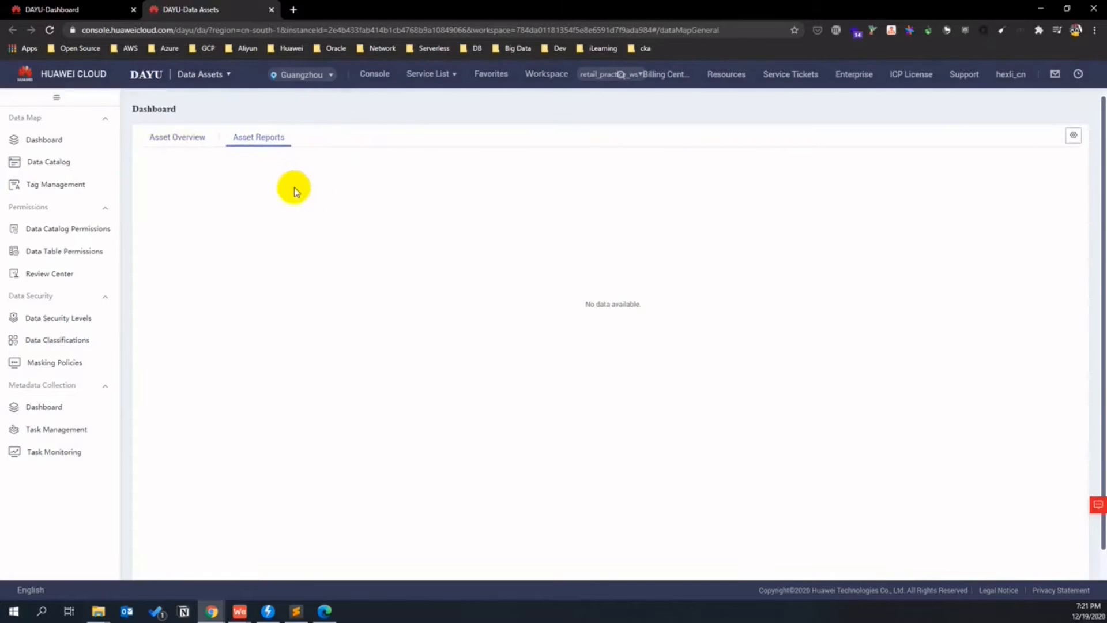
{"action": "left_click", "coordinate": [185, 131]}
{"action": "left_click", "coordinate": [250, 138]}
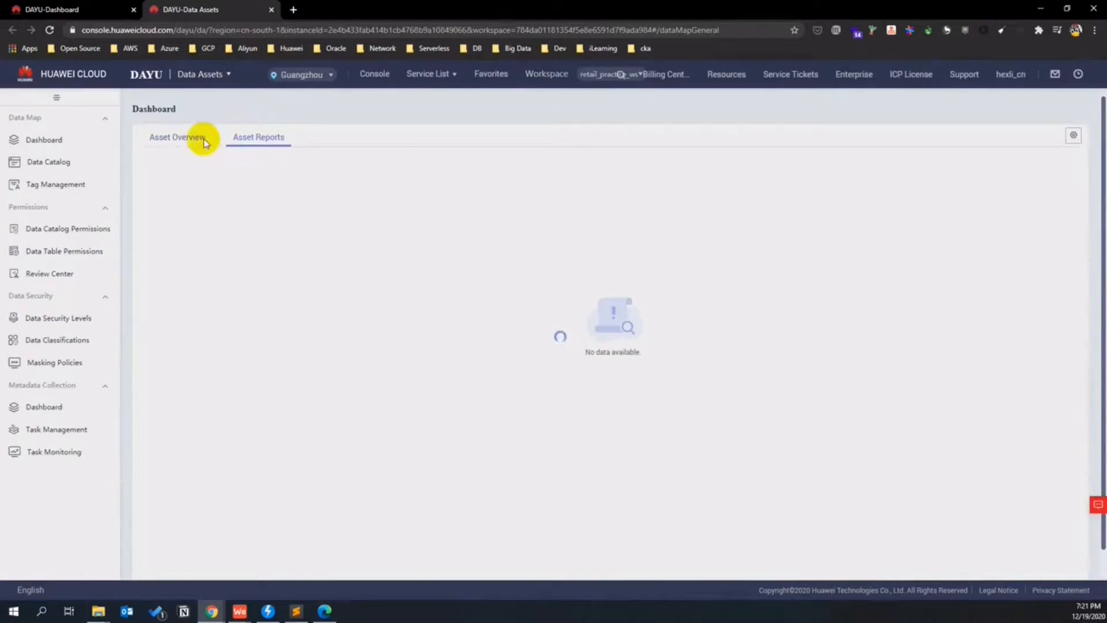
{"action": "left_click", "coordinate": [193, 141]}
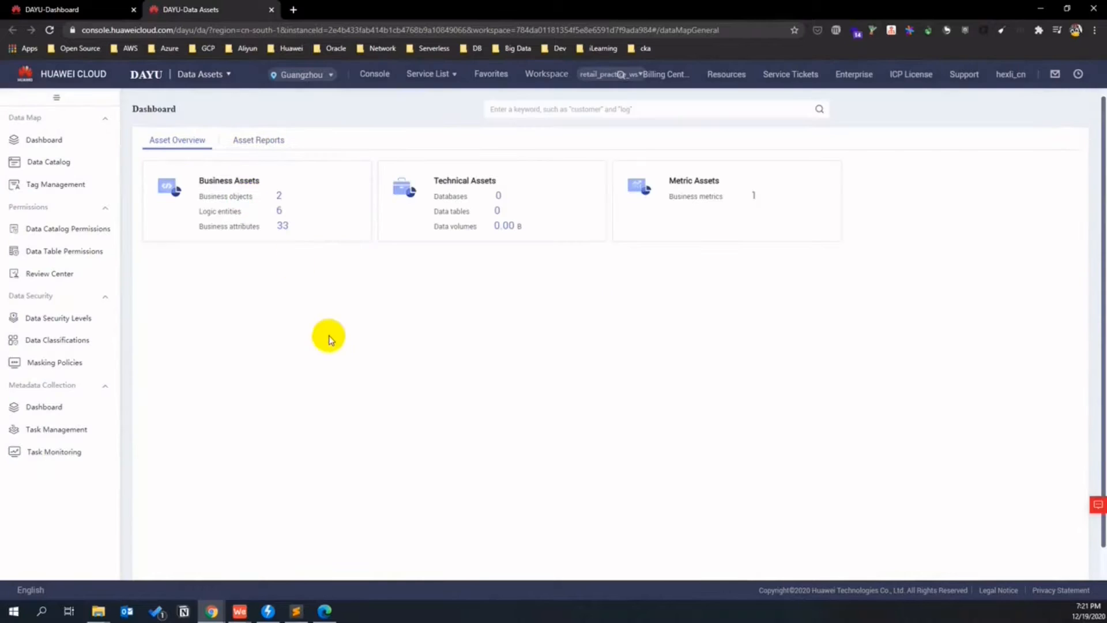
- In the Data Catalog's Business Assets, expand marketing area and select store marketing area
{"action": "left_click", "coordinate": [67, 163]}
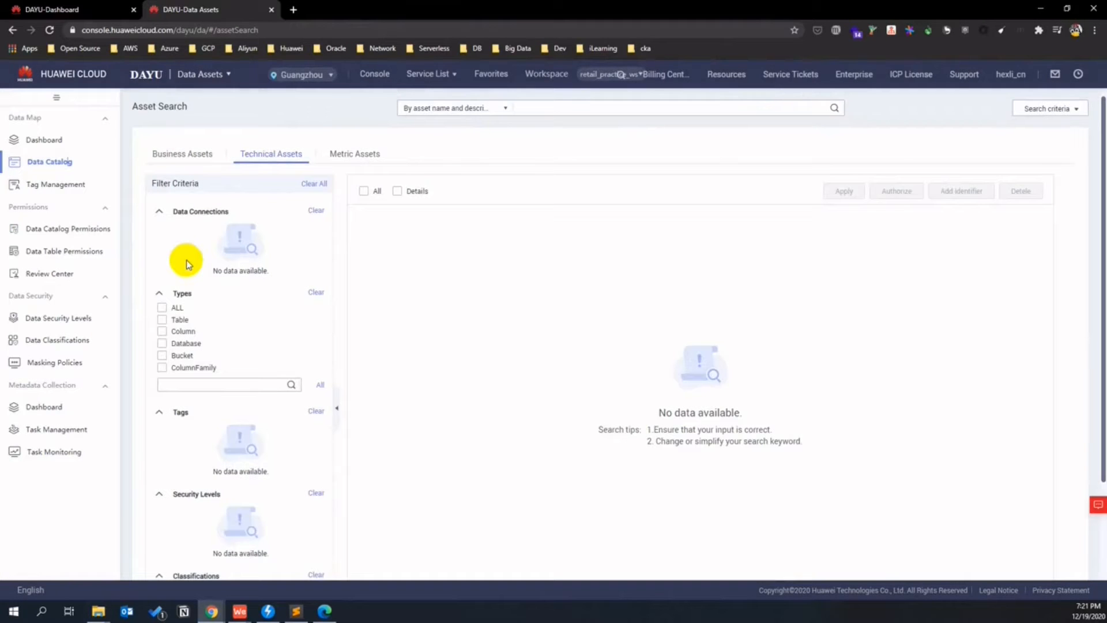
{"action": "left_click", "coordinate": [179, 152]}
{"action": "left_click", "coordinate": [165, 243]}
{"action": "left_click", "coordinate": [174, 259]}
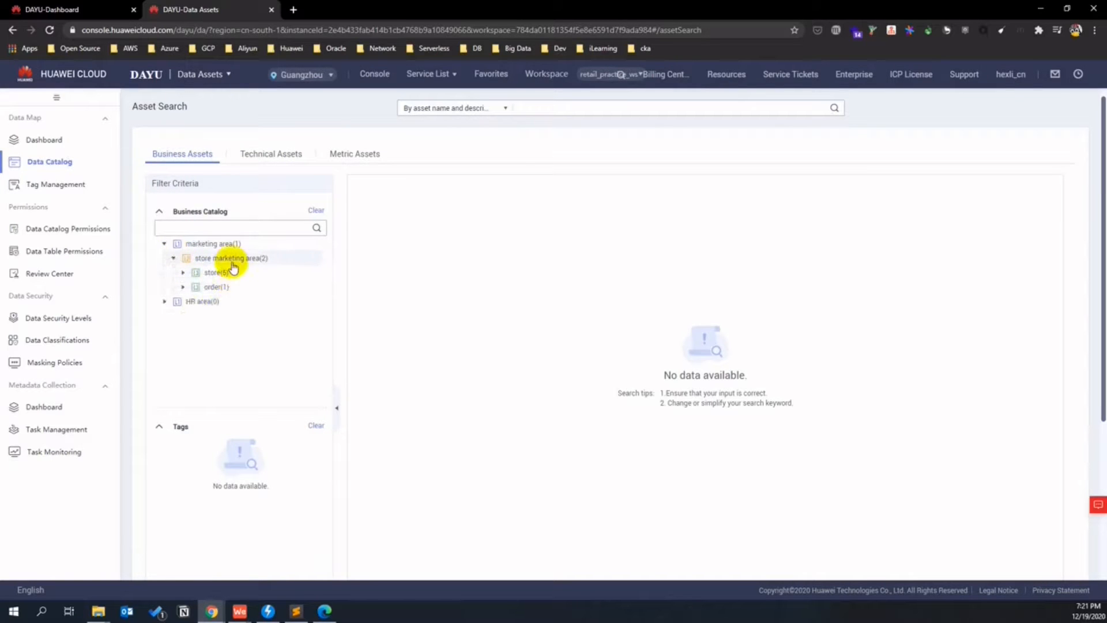
{"action": "left_click", "coordinate": [227, 258]}
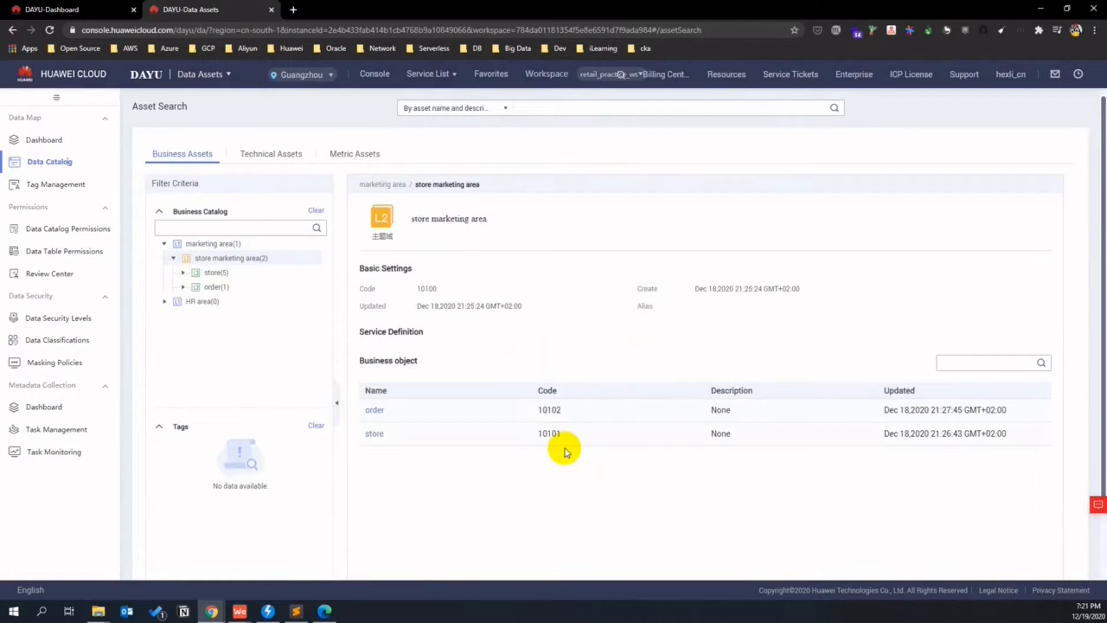
- Browse the store and order business objects and their logic entities
{"action": "left_click", "coordinate": [216, 272]}
{"action": "left_click", "coordinate": [231, 258]}
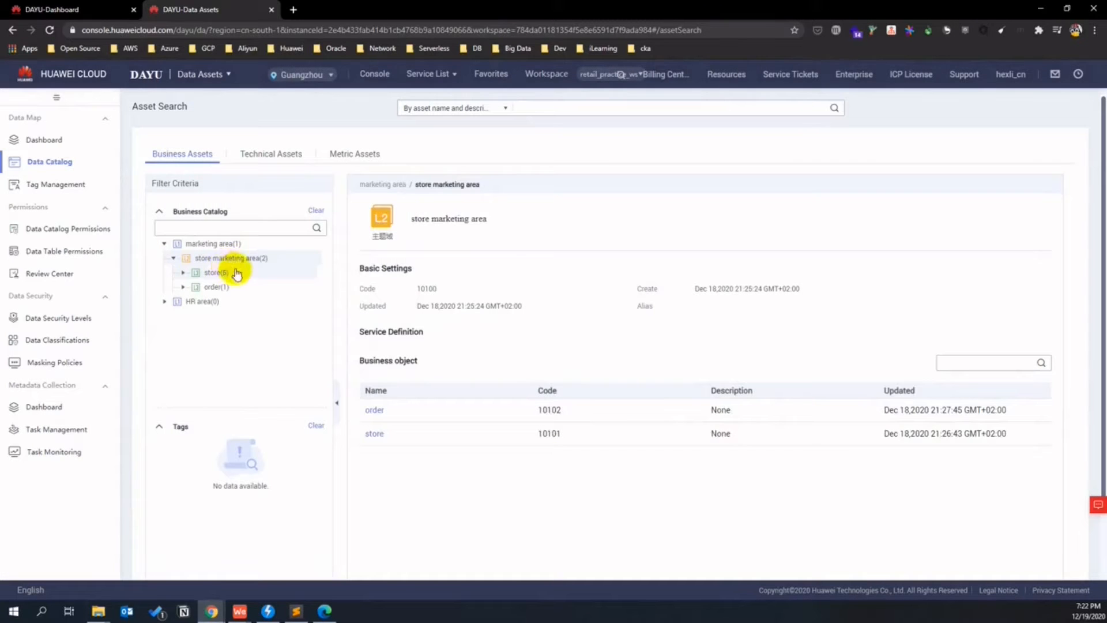
{"action": "left_click", "coordinate": [216, 272]}
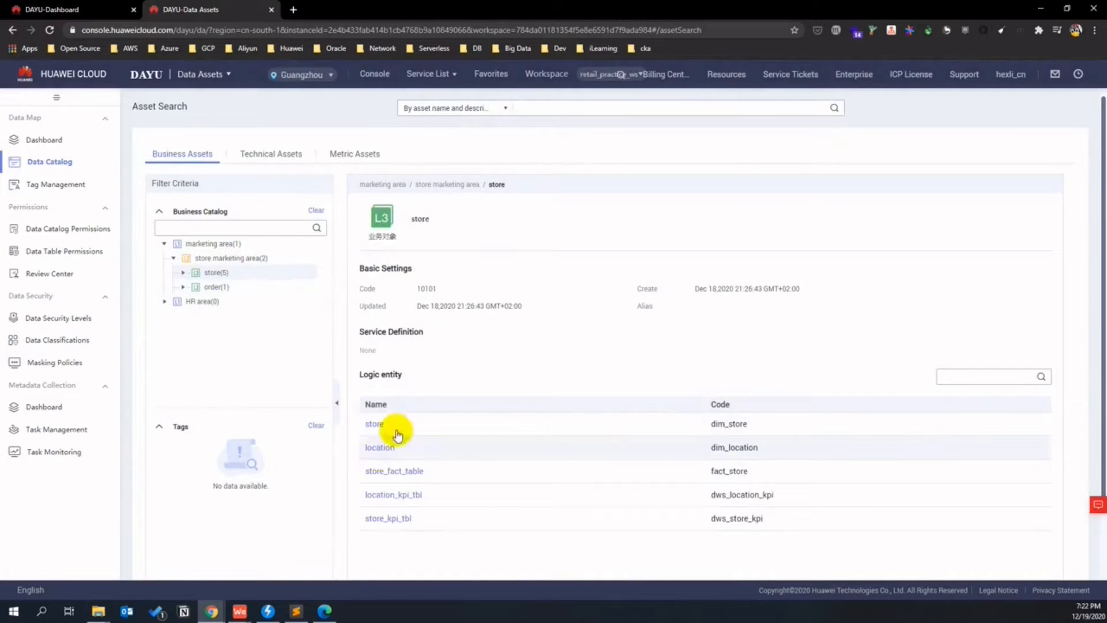
{"action": "left_click", "coordinate": [199, 286]}
{"action": "left_click", "coordinate": [183, 287]}
{"action": "left_click", "coordinate": [183, 272]}
{"action": "left_click", "coordinate": [219, 359]}
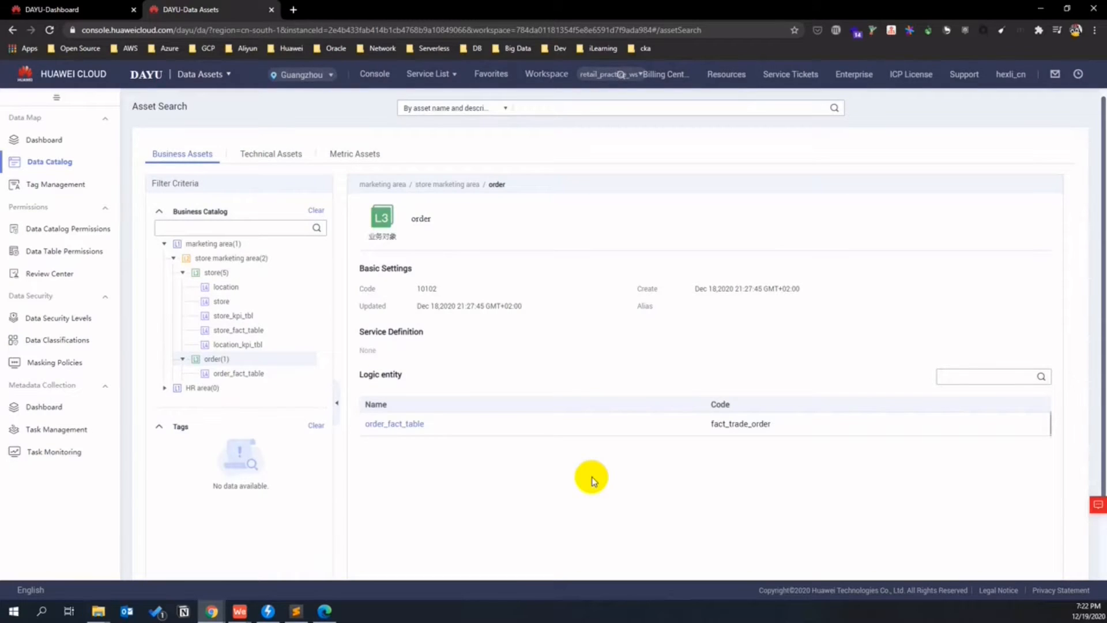
- Open order_fact_table and show 10 attributes per page to list all seven
{"action": "left_click", "coordinate": [394, 423]}
{"action": "scroll", "coordinate": [519, 465], "scroll_direction": "down", "scroll_amount": 3}
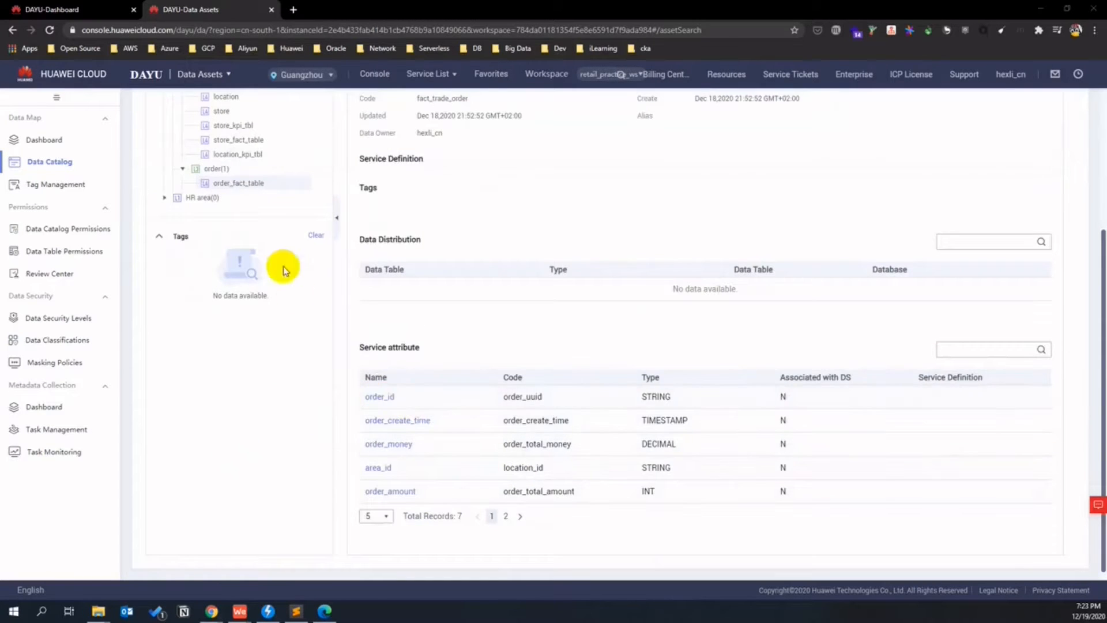
{"action": "scroll", "coordinate": [271, 248], "scroll_direction": "up", "scroll_amount": 2}
{"action": "scroll", "coordinate": [398, 392], "scroll_direction": "down", "scroll_amount": 2}
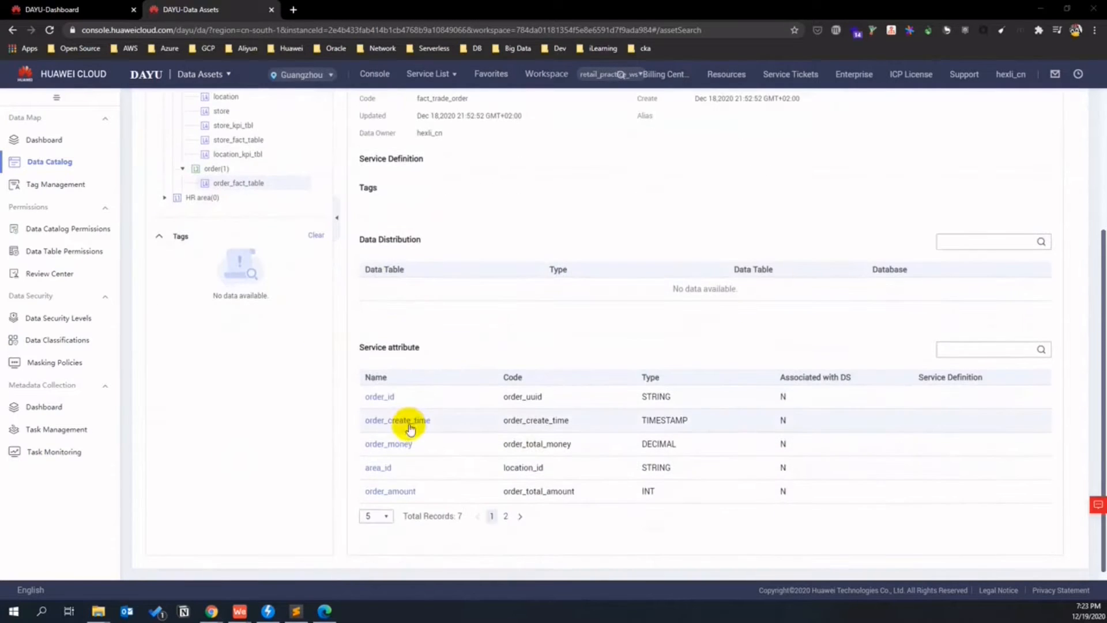
{"action": "left_click", "coordinate": [382, 516]}
{"action": "left_click", "coordinate": [384, 550]}
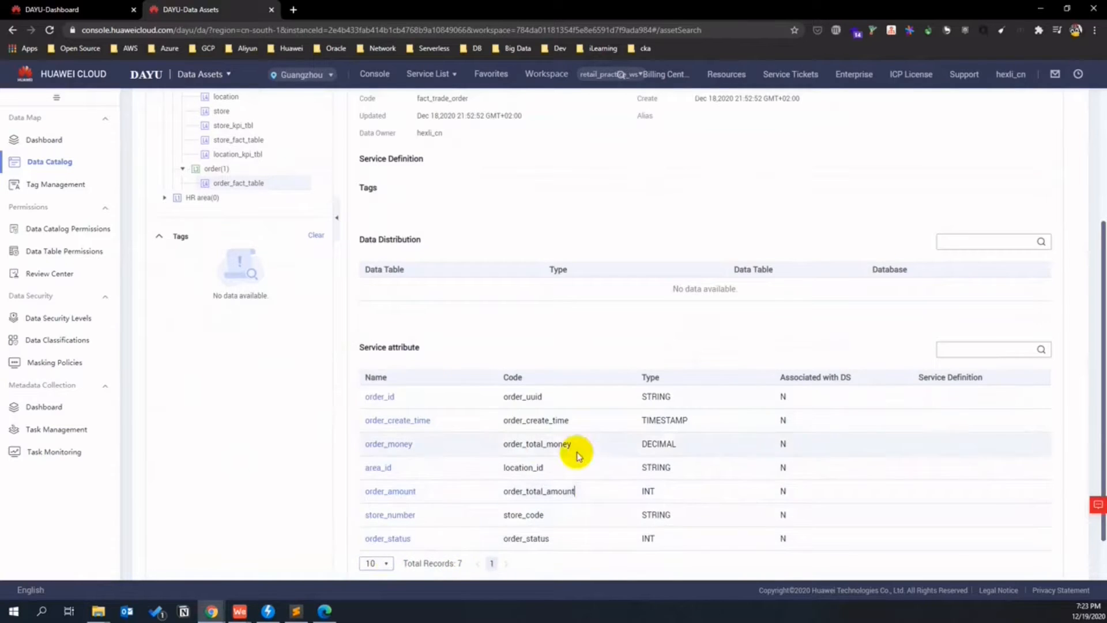
{"action": "scroll", "coordinate": [554, 450], "scroll_direction": "up", "scroll_amount": 3}
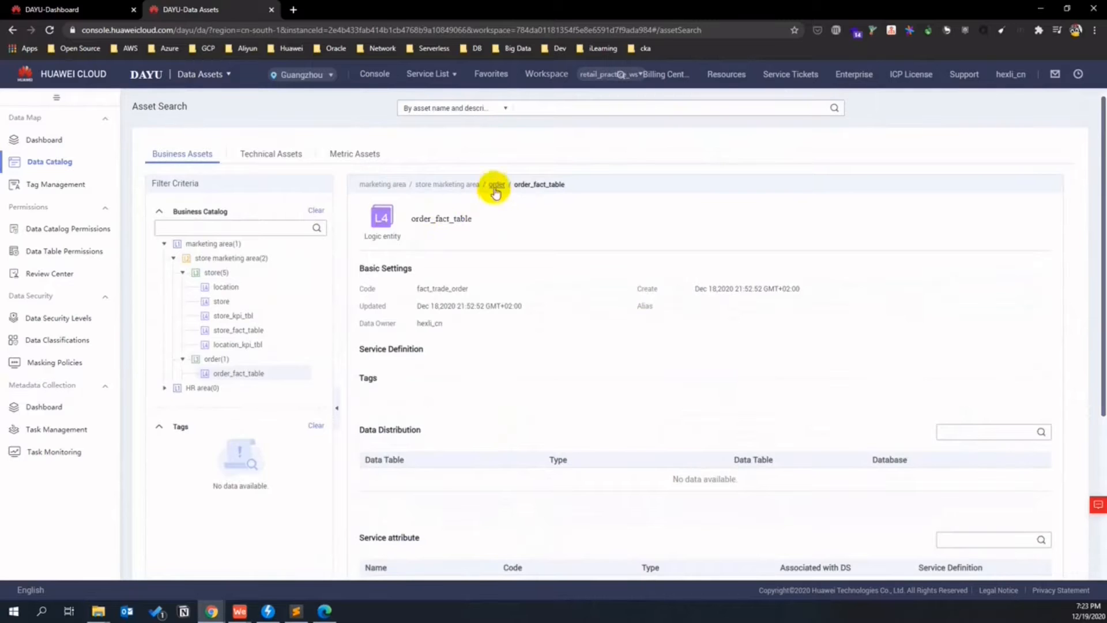
- View the location logic entity, then return to store and open location_kpi_tbl's asset details
{"action": "left_click", "coordinate": [221, 287]}
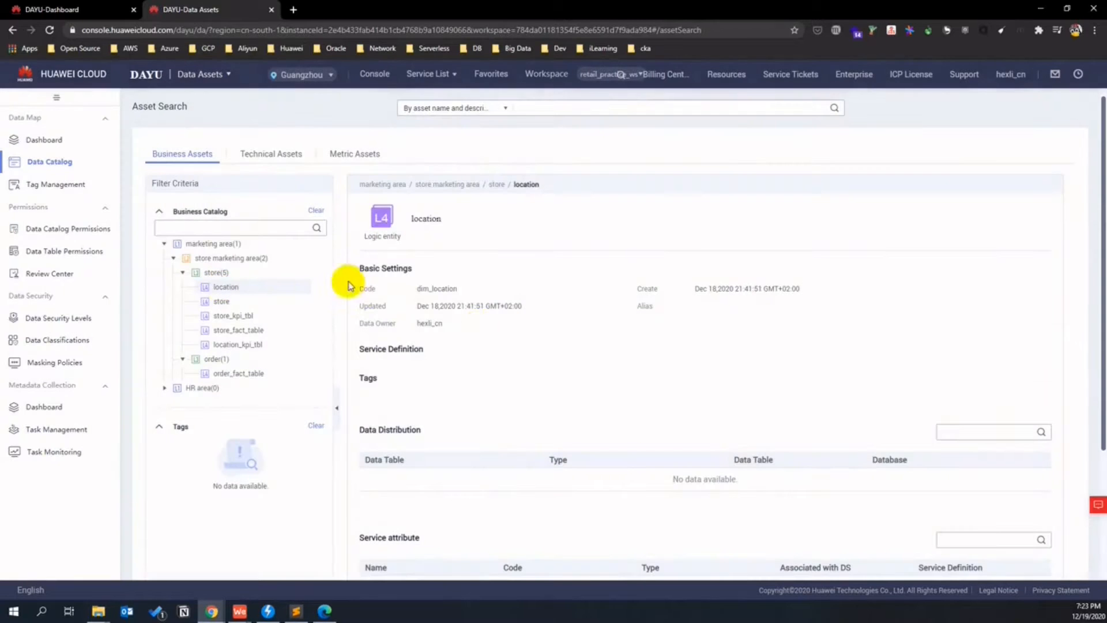
{"action": "scroll", "coordinate": [554, 353], "scroll_direction": "down", "scroll_amount": 3}
{"action": "scroll", "coordinate": [544, 354], "scroll_direction": "up", "scroll_amount": 3}
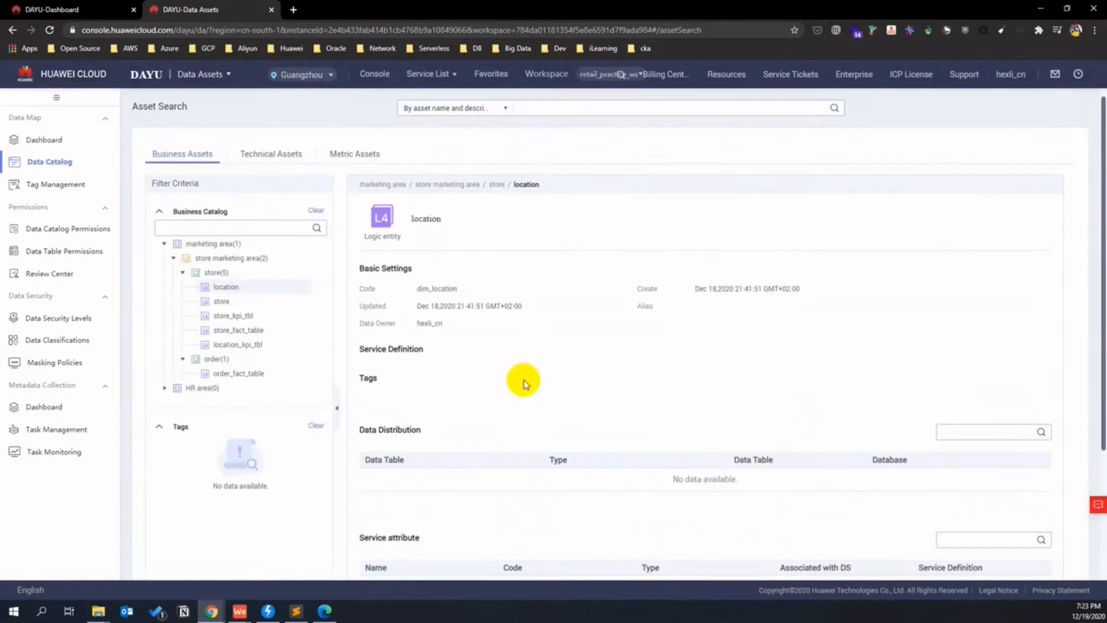
{"action": "left_click", "coordinate": [216, 272]}
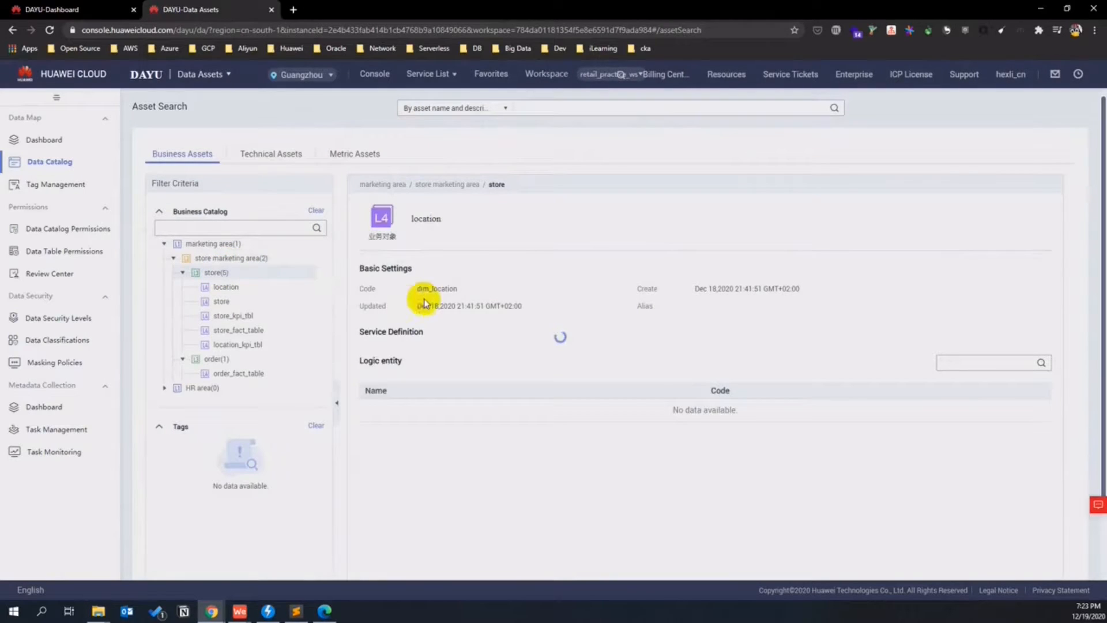
{"action": "left_click", "coordinate": [420, 494]}
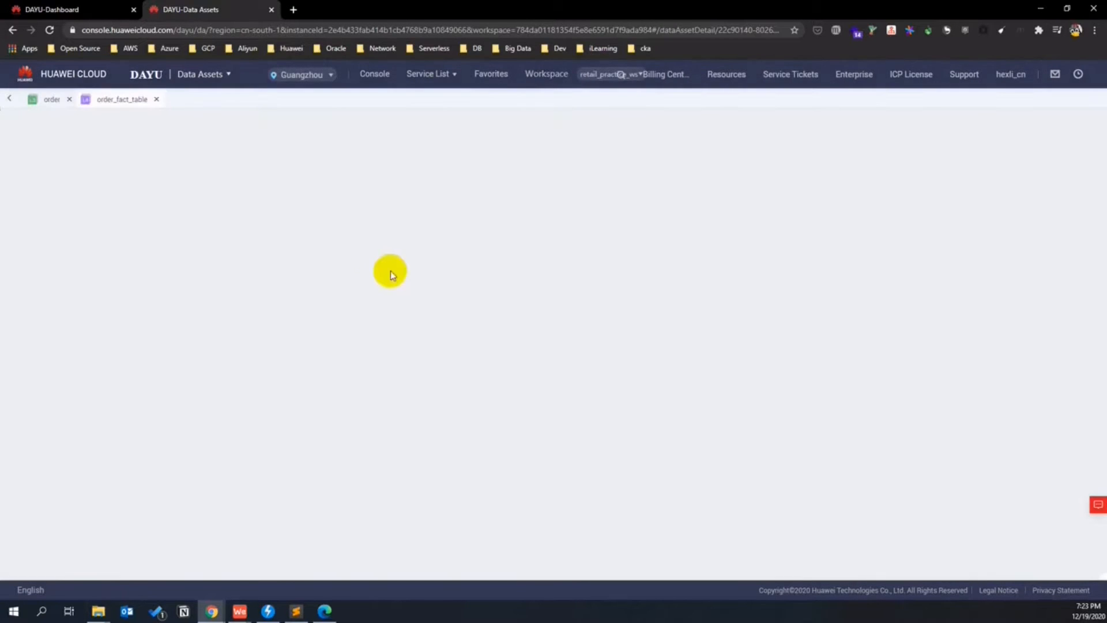
- Confirm the Technical and Metric Assets searches are empty, then open Metadata Collection Task Management
{"action": "scroll", "coordinate": [267, 299], "scroll_direction": "down", "scroll_amount": 3}
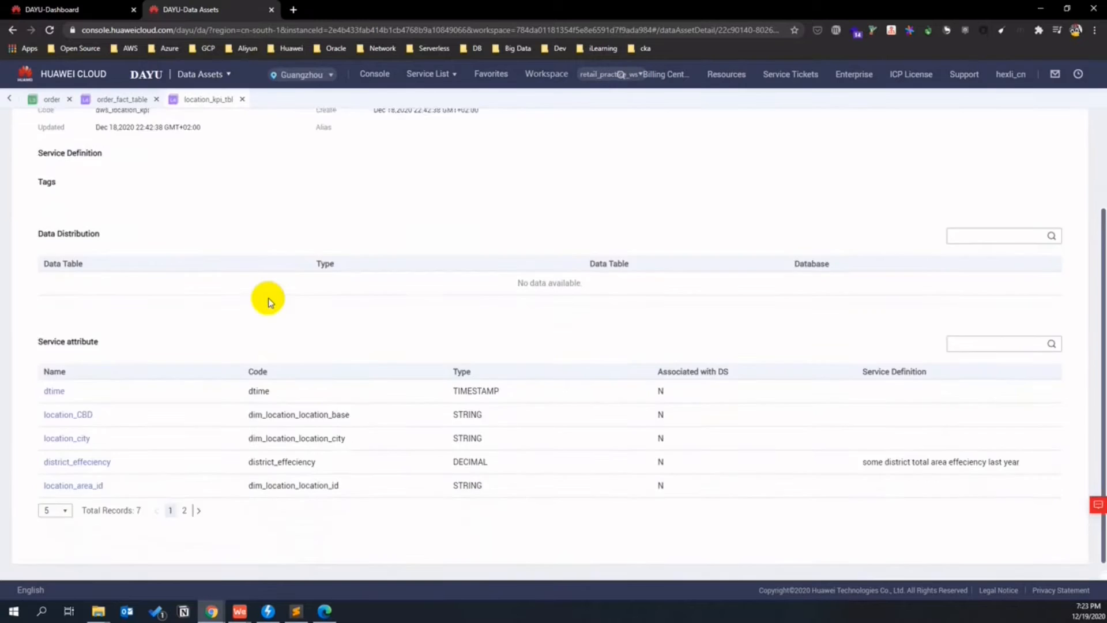
{"action": "scroll", "coordinate": [268, 300], "scroll_direction": "up", "scroll_amount": 3}
{"action": "left_click", "coordinate": [9, 99]}
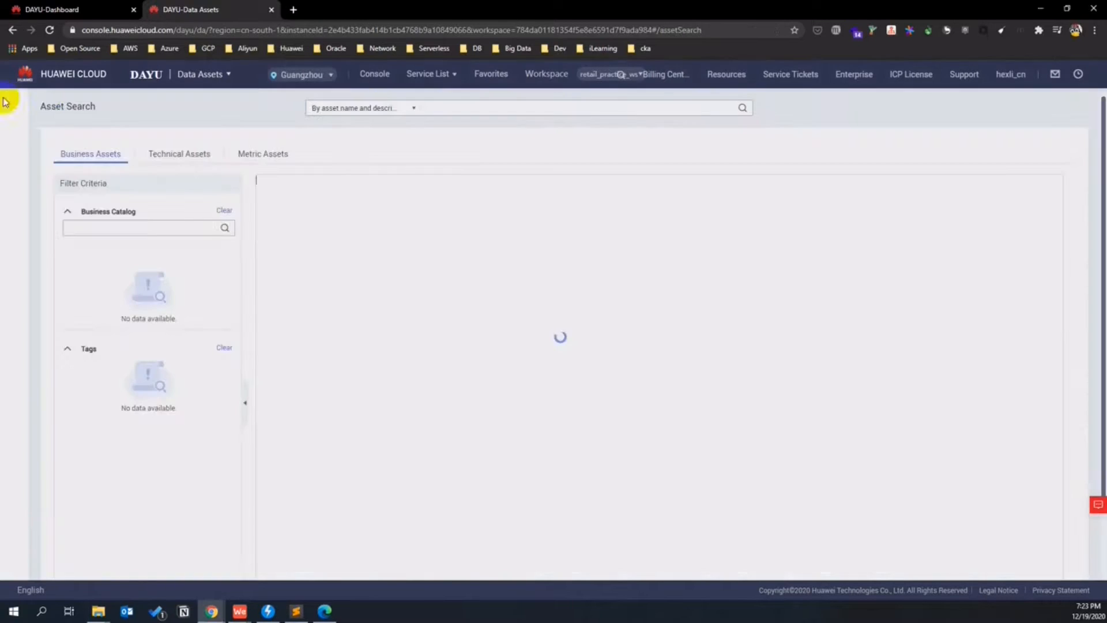
{"action": "left_click", "coordinate": [259, 155]}
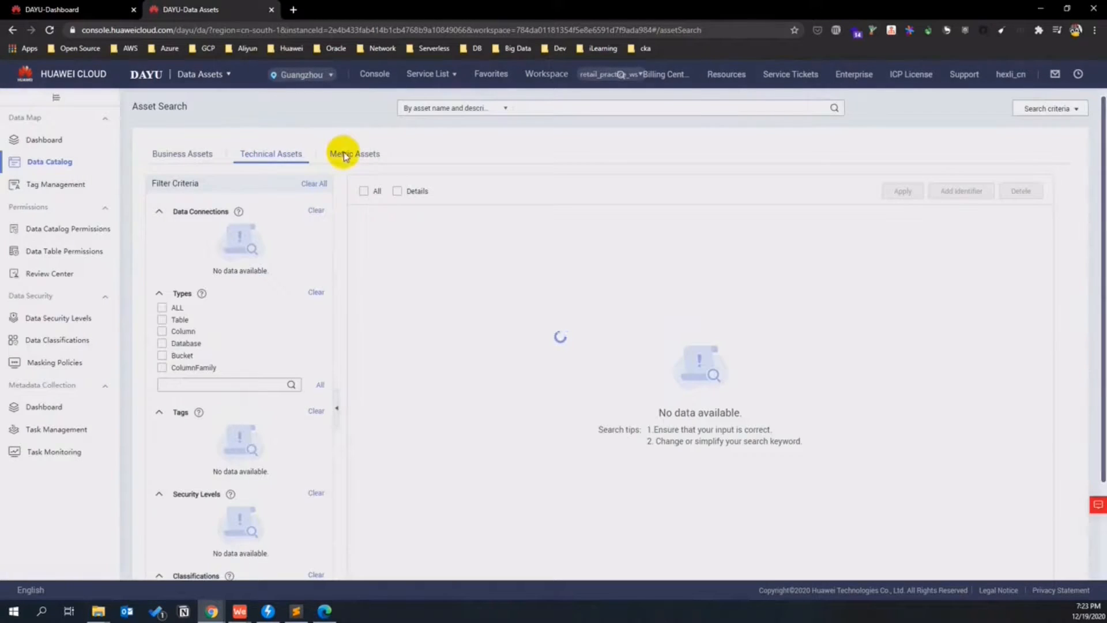
{"action": "left_click", "coordinate": [350, 154]}
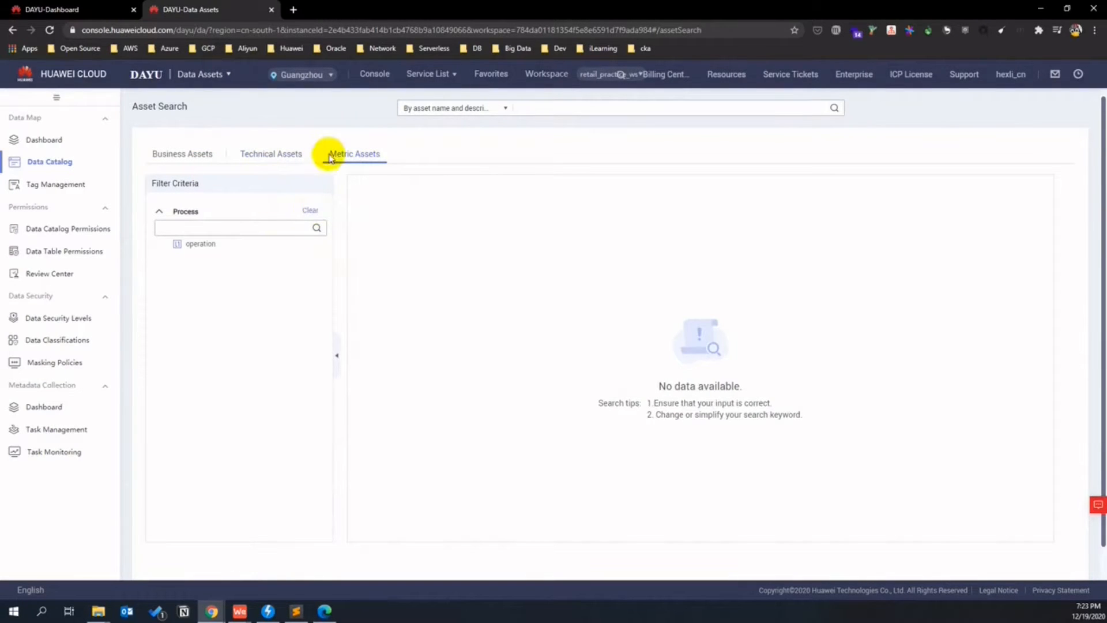
{"action": "left_click", "coordinate": [288, 155]}
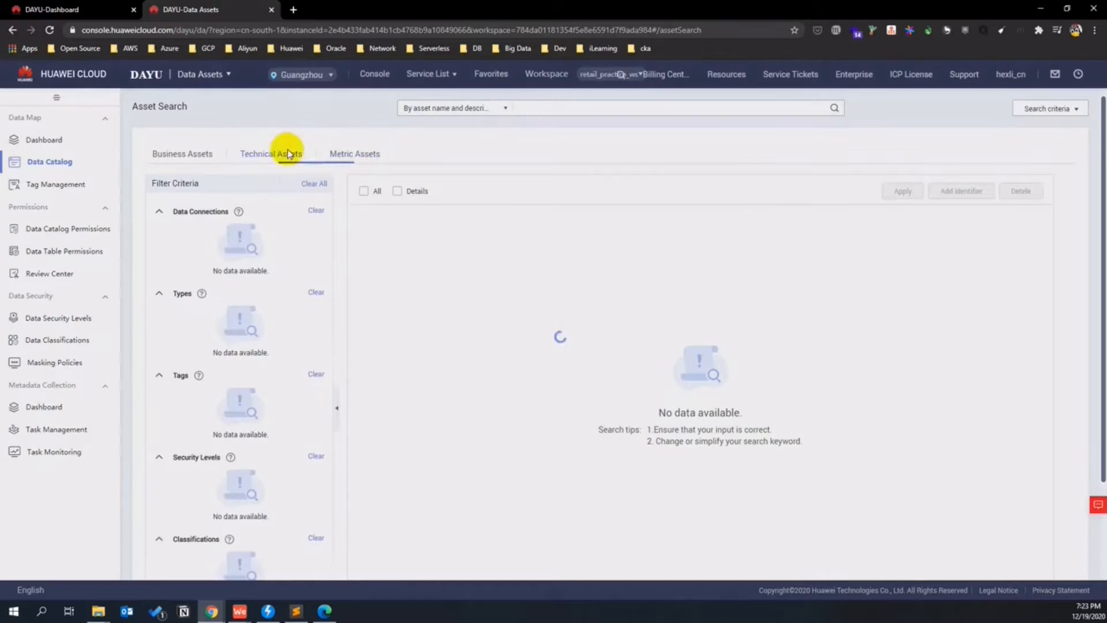
{"action": "left_click", "coordinate": [354, 155]}
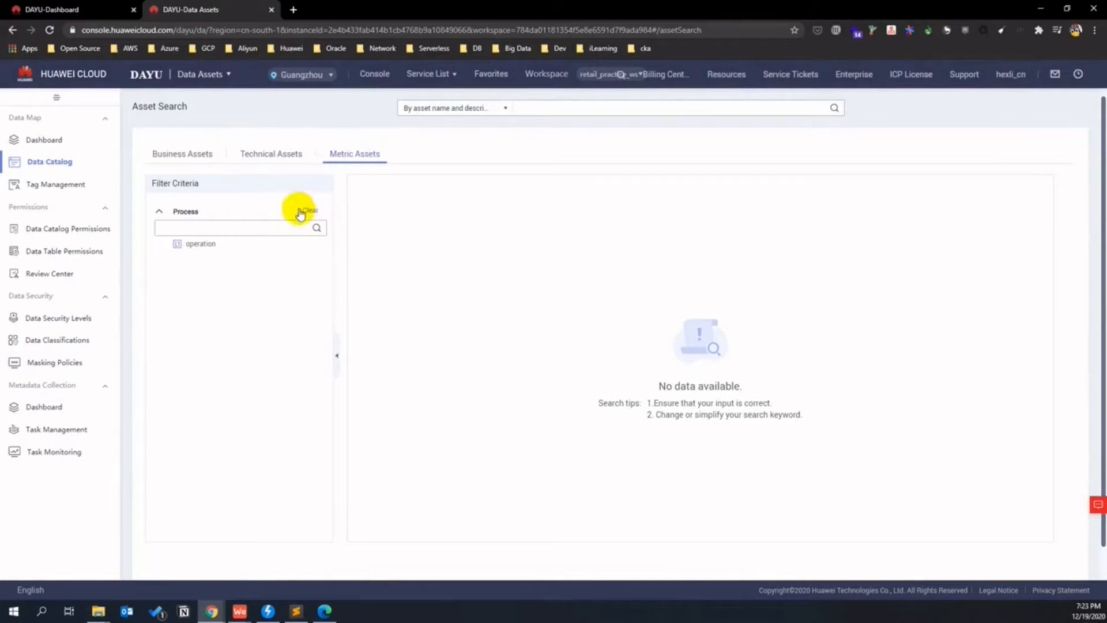
{"action": "left_click", "coordinate": [60, 431]}
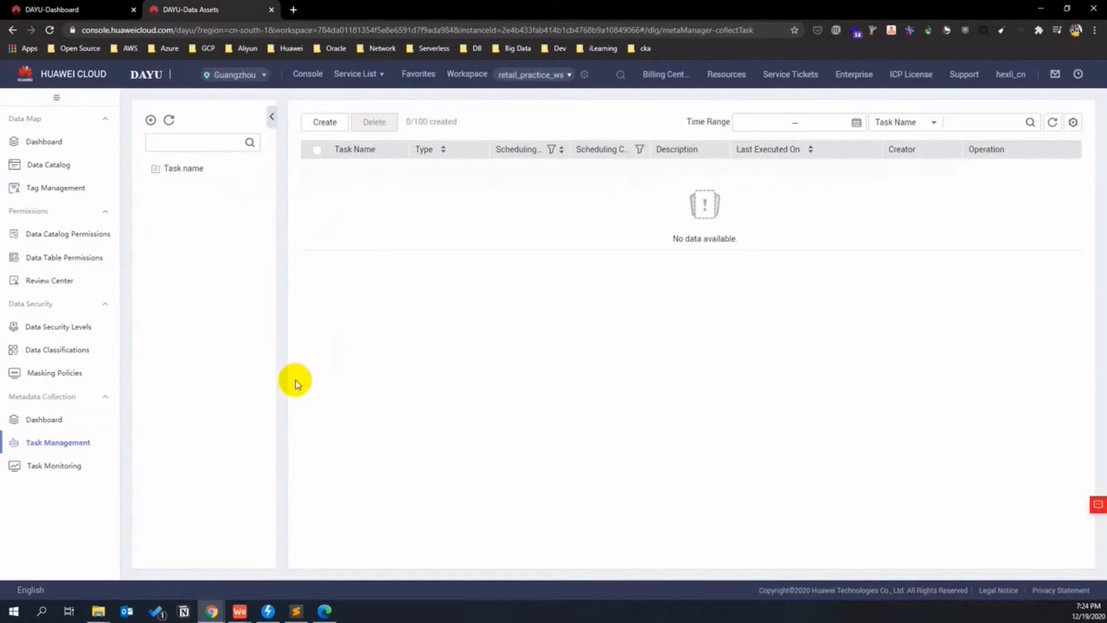
- Create a collection task named retail_dli_deq with DLI as the data source type
{"action": "left_click", "coordinate": [324, 124]}
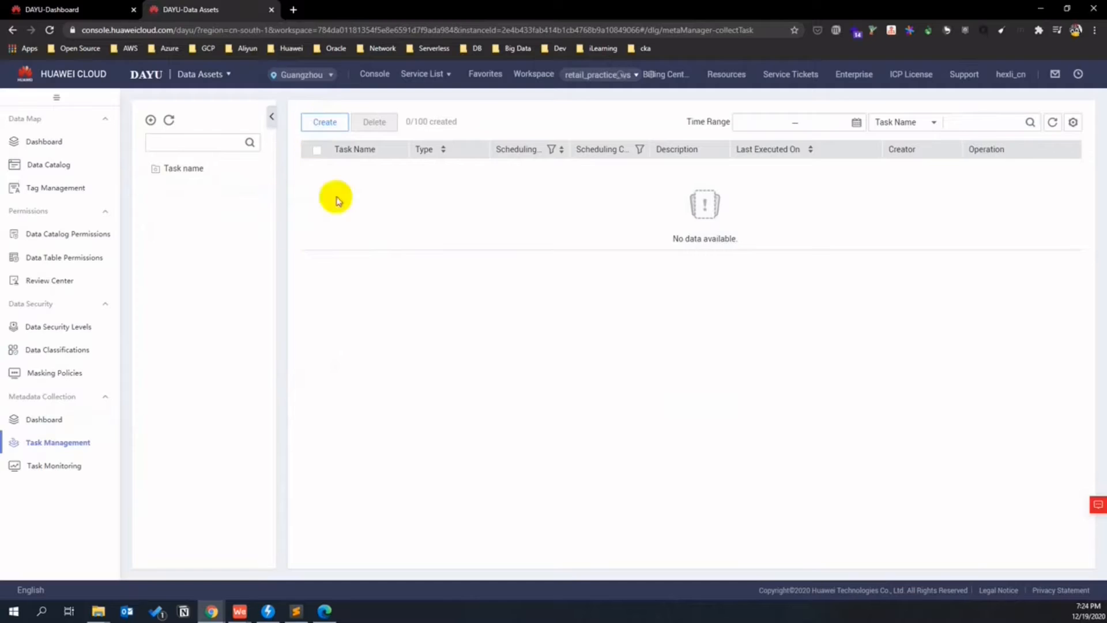
{"action": "left_click", "coordinate": [337, 205]}
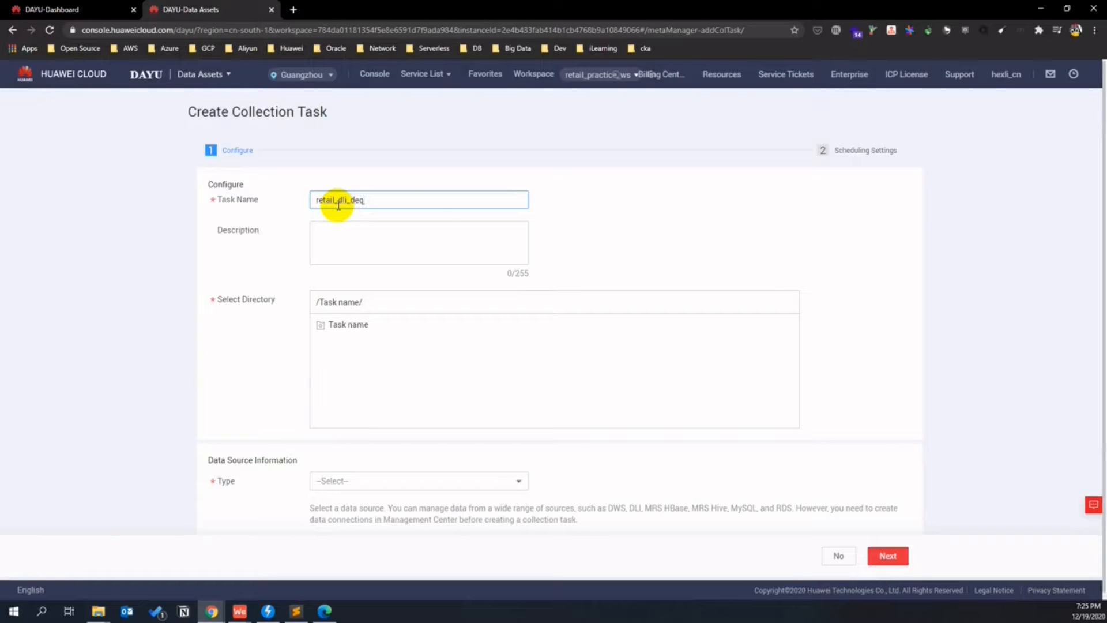
{"action": "scroll", "coordinate": [292, 292], "scroll_direction": "down", "scroll_amount": 1}
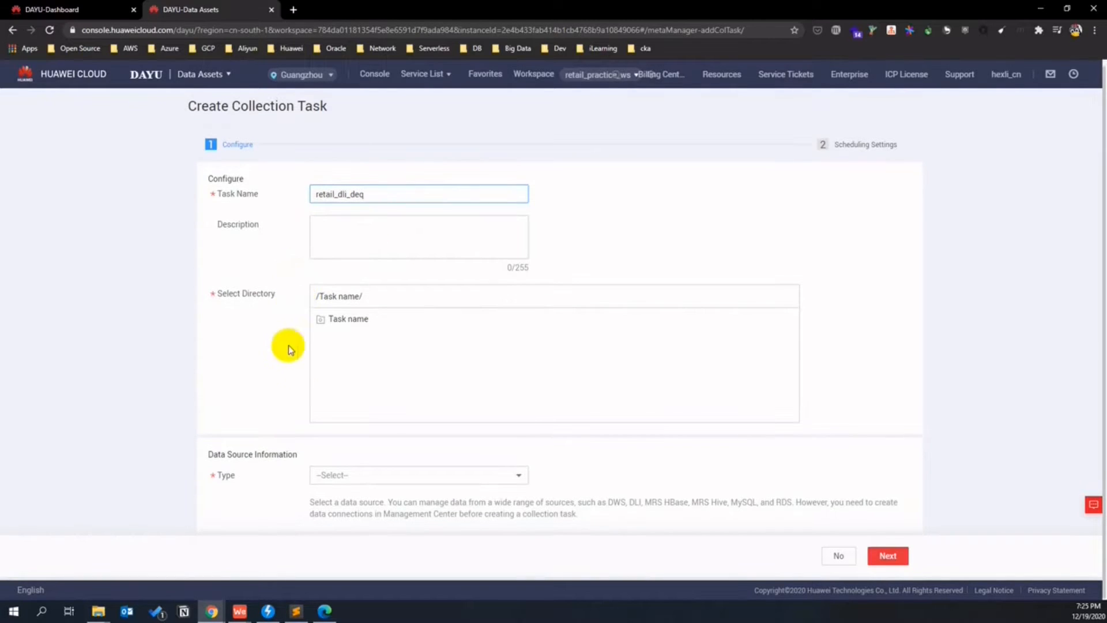
{"action": "left_click", "coordinate": [459, 475]}
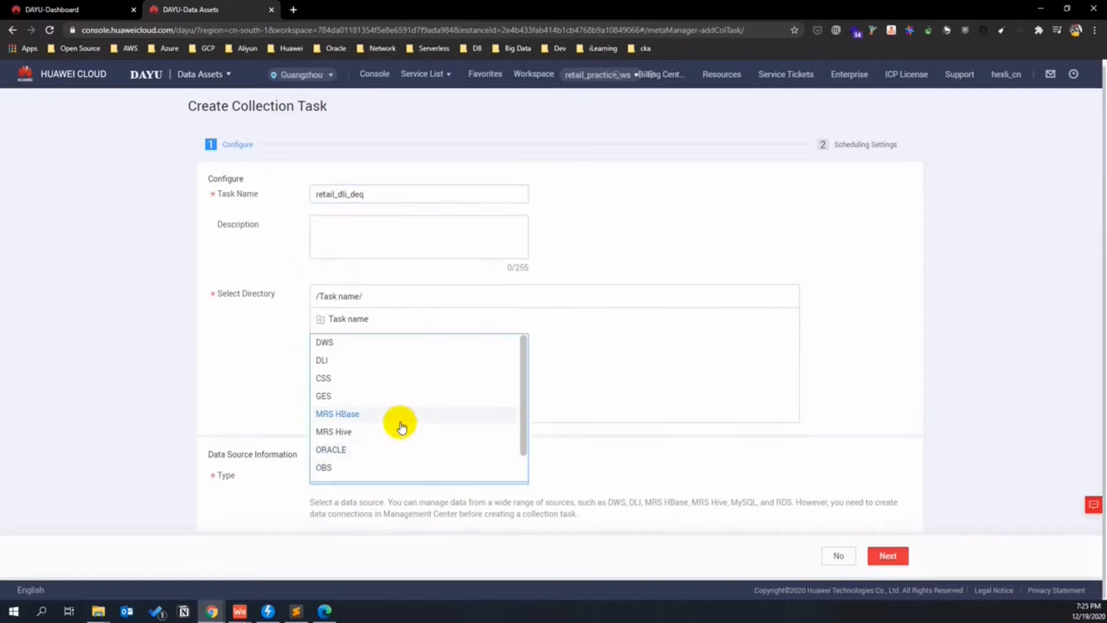
{"action": "left_click", "coordinate": [353, 362]}
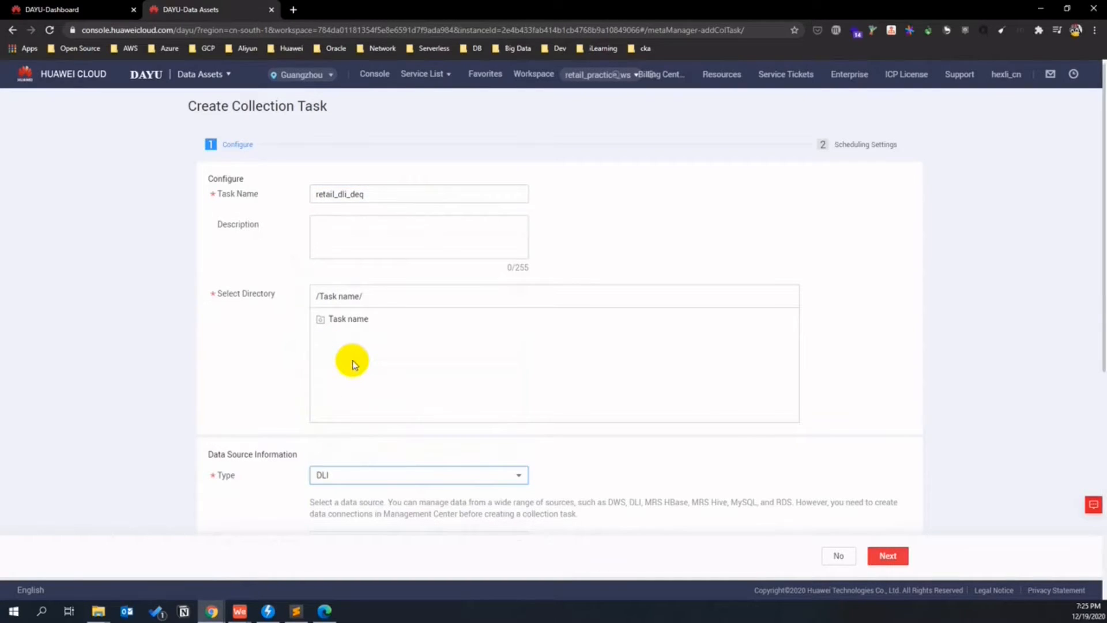
- Choose connection dgc_dli_retail and database retaildb, keeping all tables, and continue
{"action": "scroll", "coordinate": [358, 403], "scroll_direction": "down", "scroll_amount": 4}
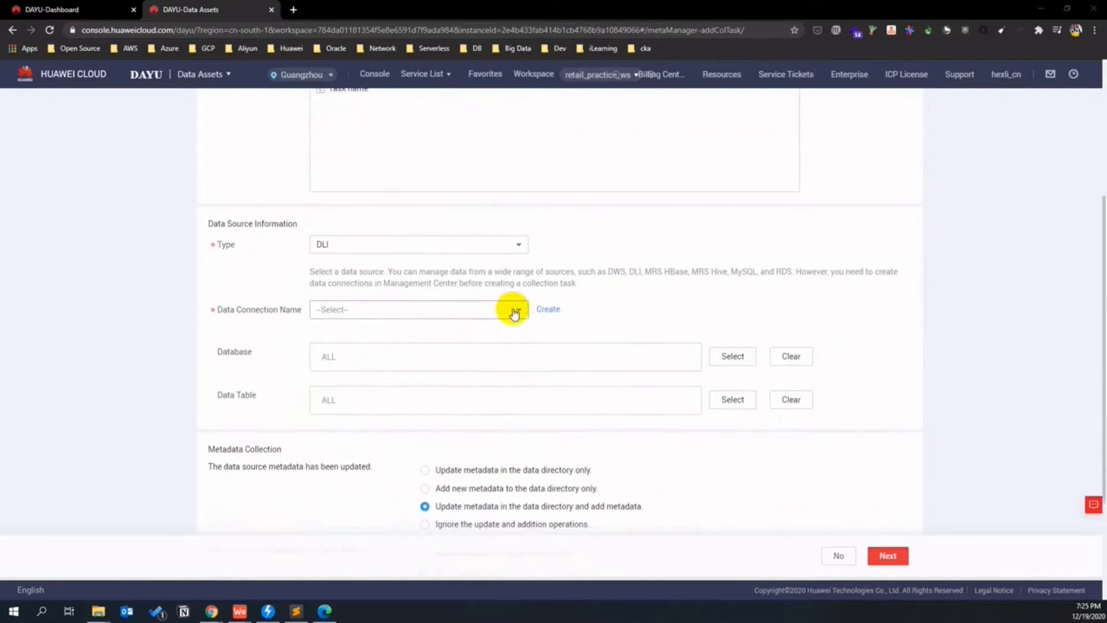
{"action": "left_click", "coordinate": [511, 310]}
{"action": "left_click", "coordinate": [454, 329]}
{"action": "left_click", "coordinate": [410, 356]}
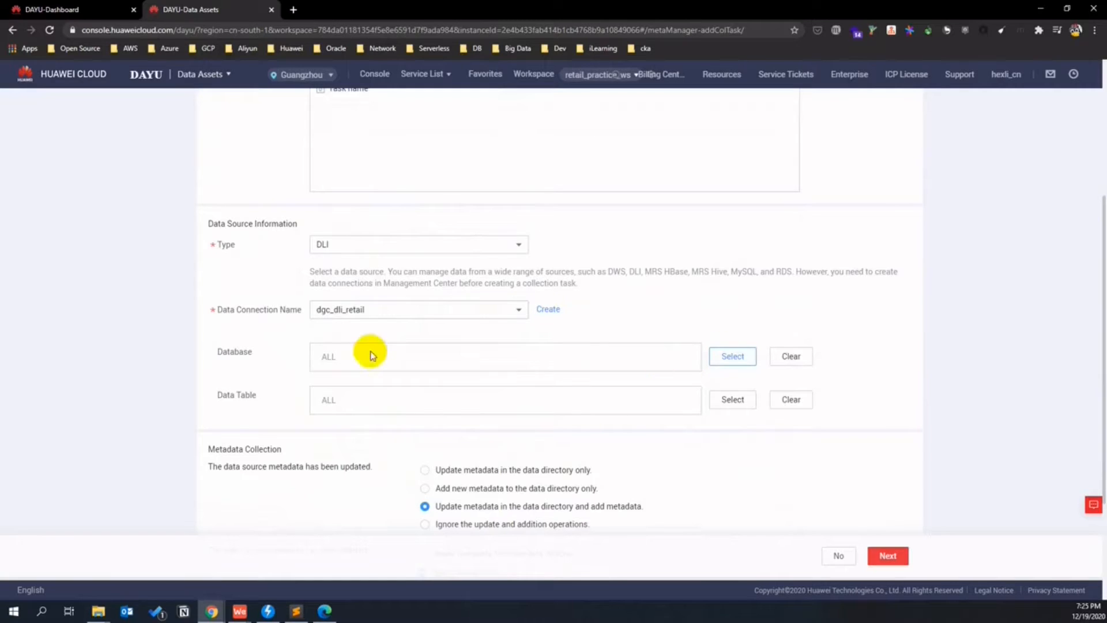
{"action": "left_click", "coordinate": [326, 360]}
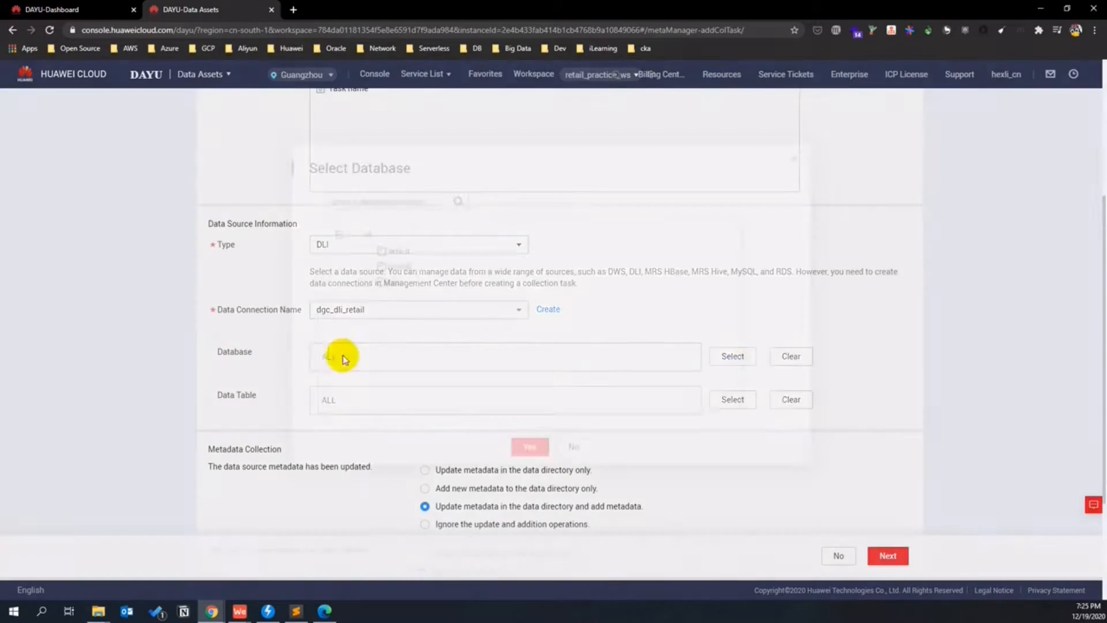
{"action": "left_click", "coordinate": [367, 269]}
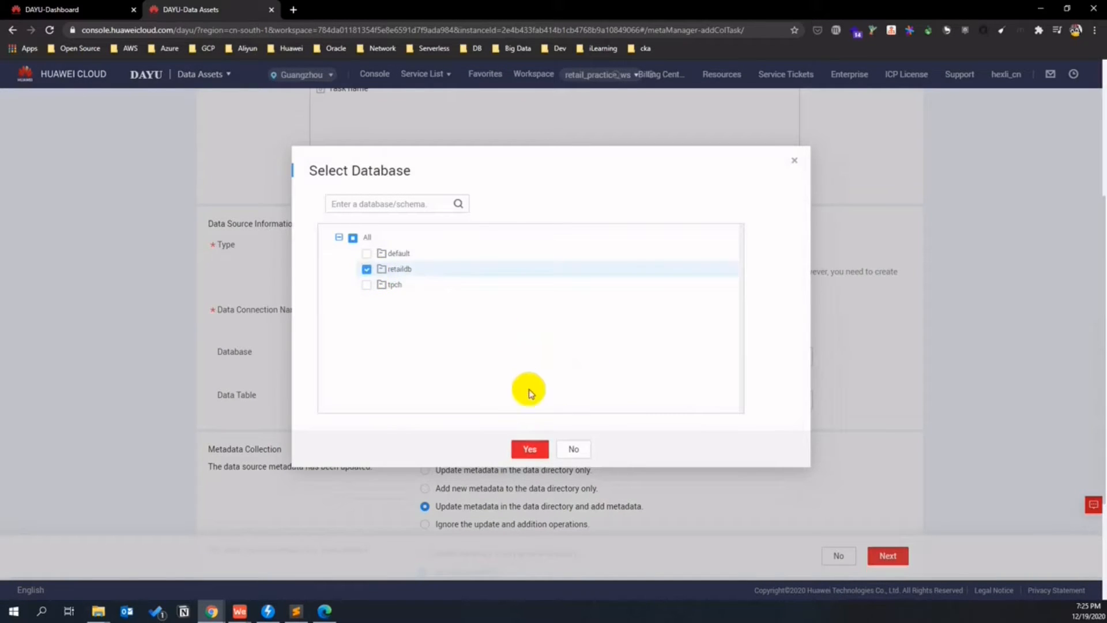
{"action": "left_click", "coordinate": [534, 455]}
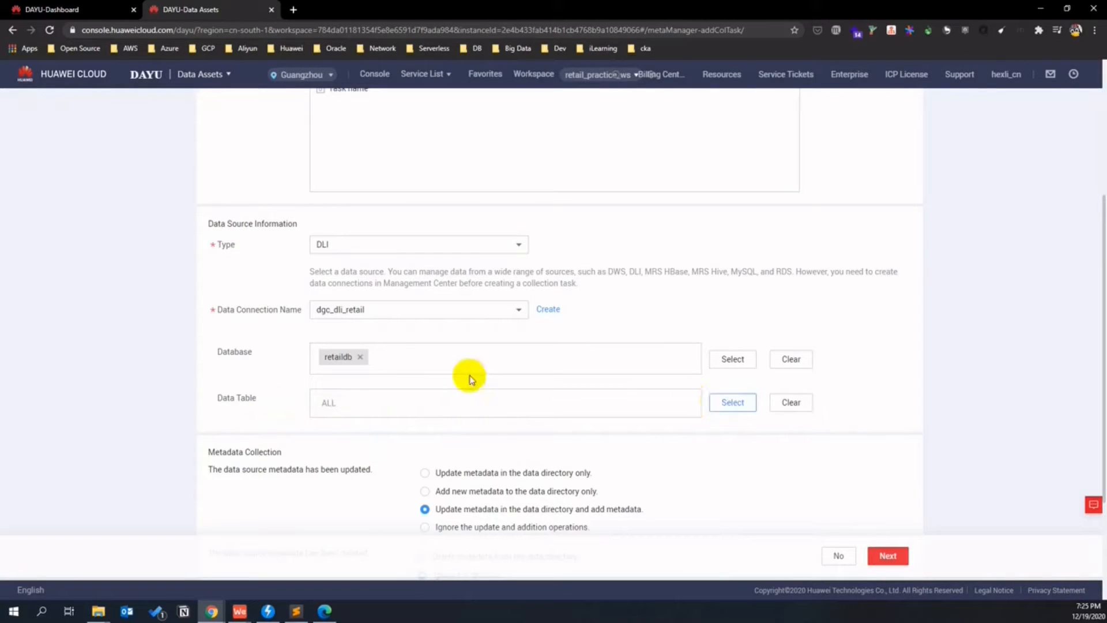
{"action": "left_click", "coordinate": [356, 402]}
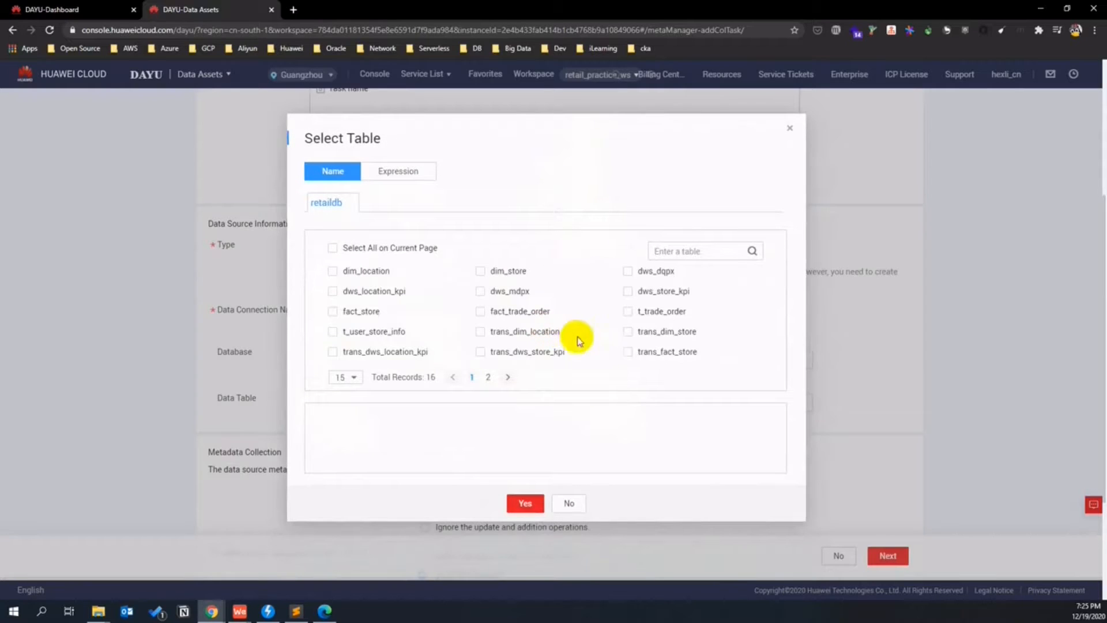
{"action": "left_click", "coordinate": [571, 501]}
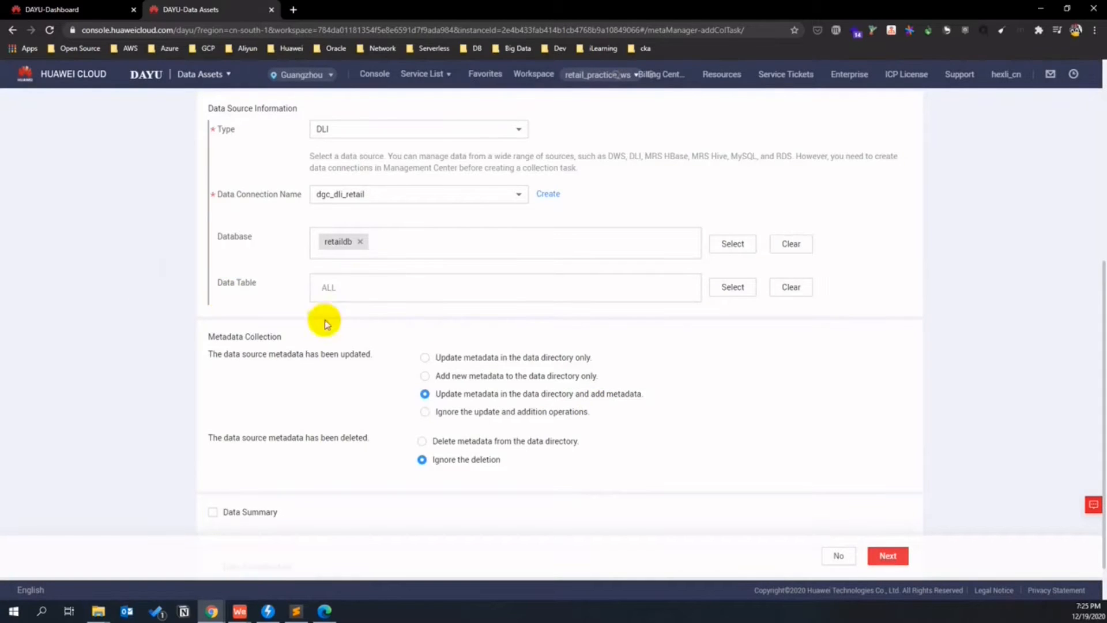
{"action": "scroll", "coordinate": [324, 319], "scroll_direction": "down", "scroll_amount": 1}
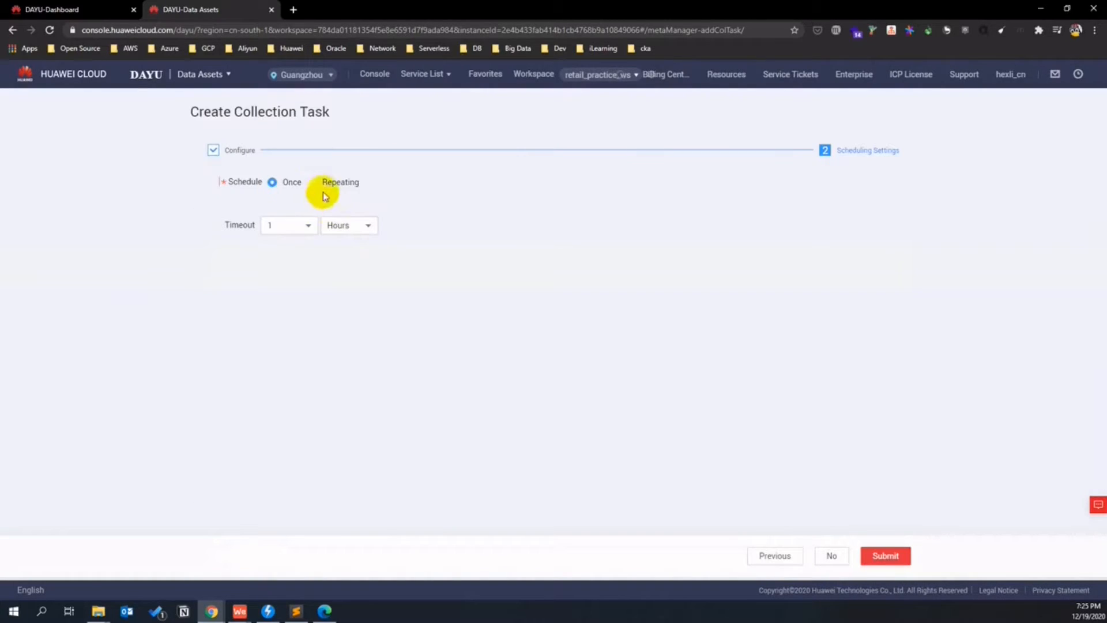
- Submit retail_dli_deq as a run-once task and run it immediately
{"action": "left_click", "coordinate": [888, 556]}
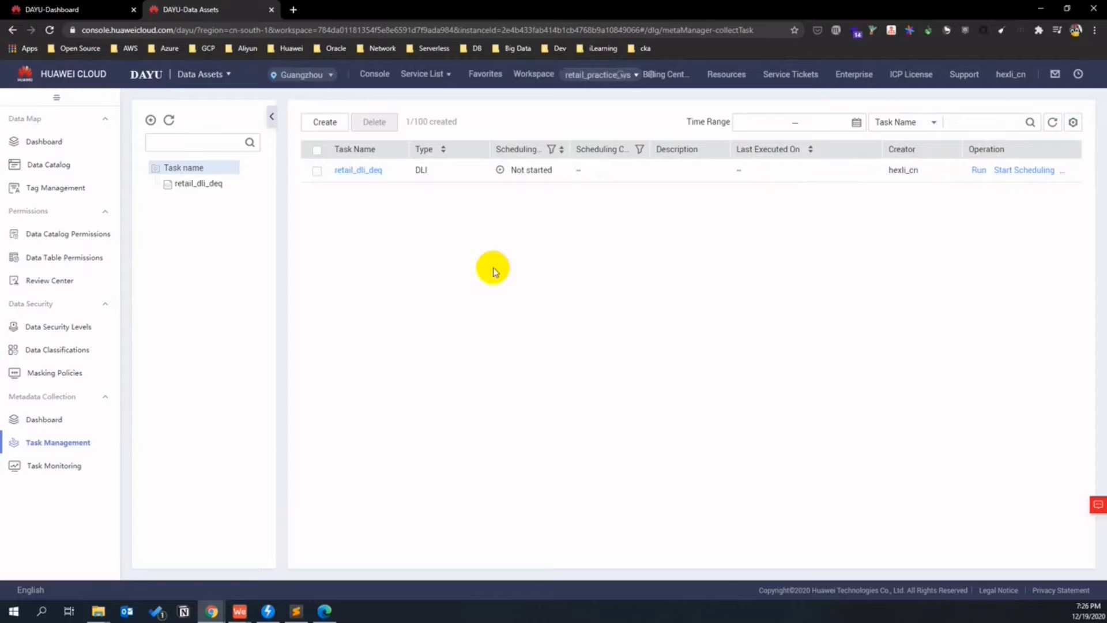
{"action": "left_click", "coordinate": [978, 169]}
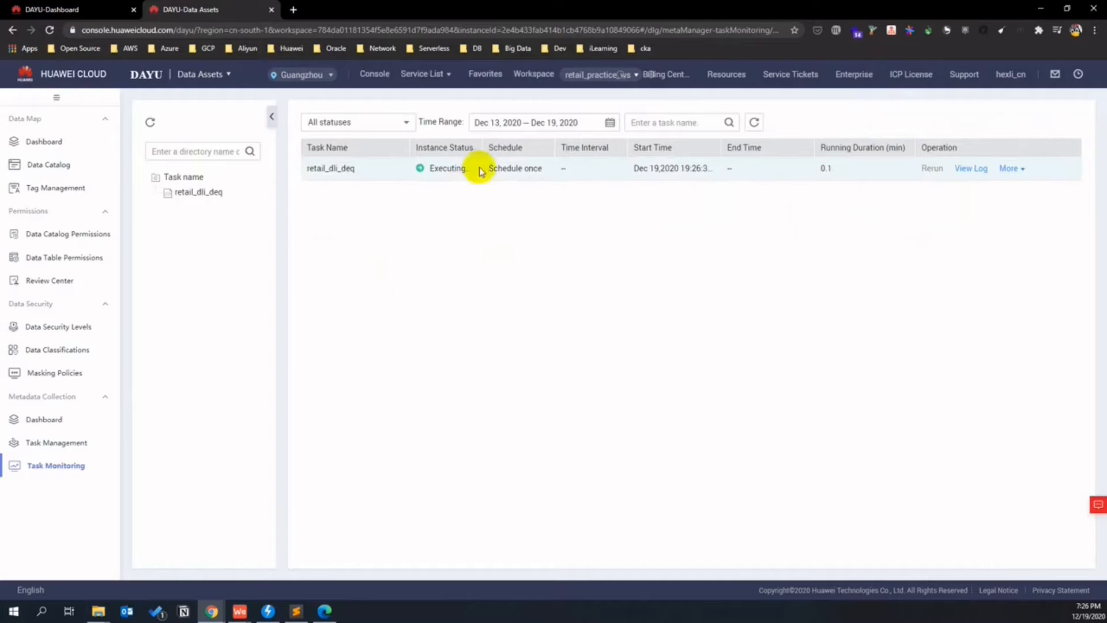
- Open retail_dli_deq's execution log and refresh until the status reads Successful
{"action": "mouse_move", "coordinate": [483, 147]}
{"action": "left_mouse_down"}
{"action": "mouse_move", "coordinate": [531, 154]}
{"action": "mouse_move", "coordinate": [498, 152]}
{"action": "left_mouse_up"}
{"action": "left_click", "coordinate": [529, 219]}
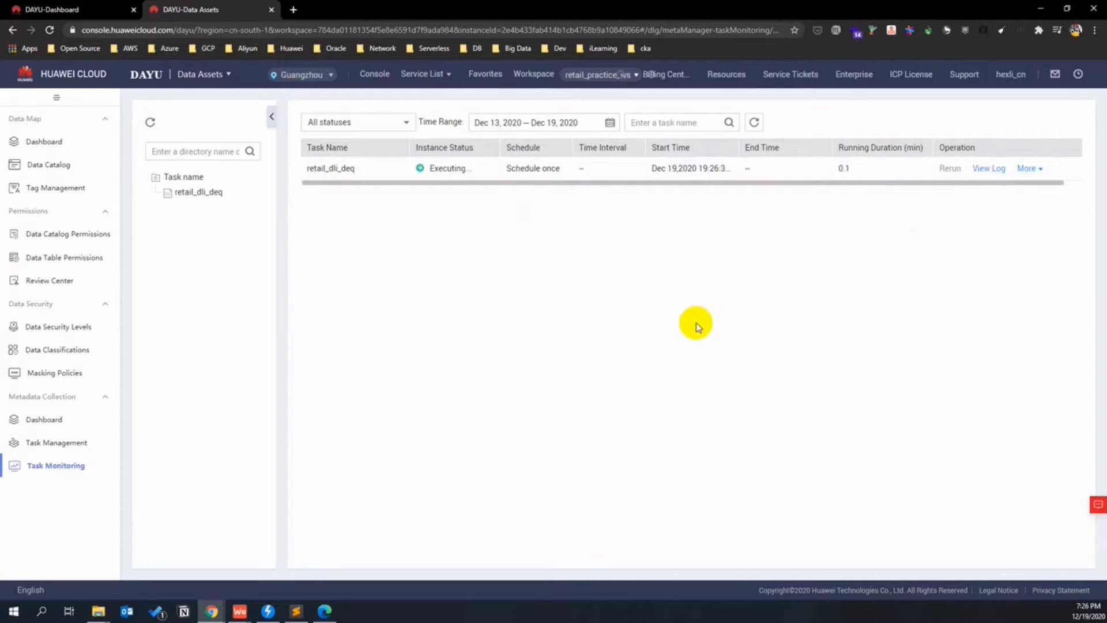
{"action": "left_click", "coordinate": [991, 169]}
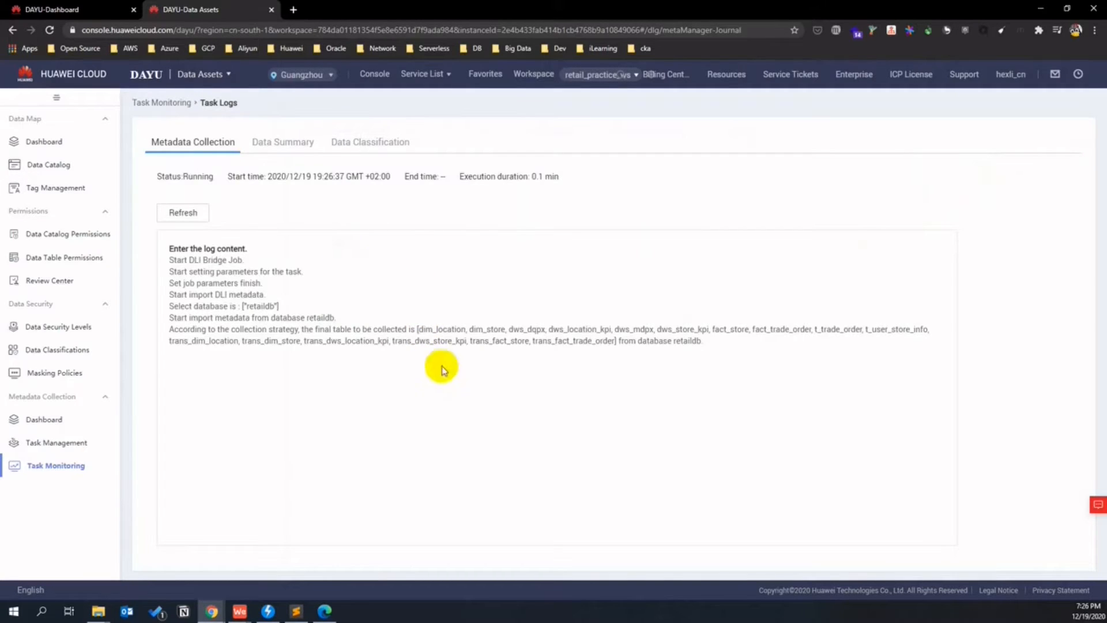
{"action": "left_click", "coordinate": [184, 213]}
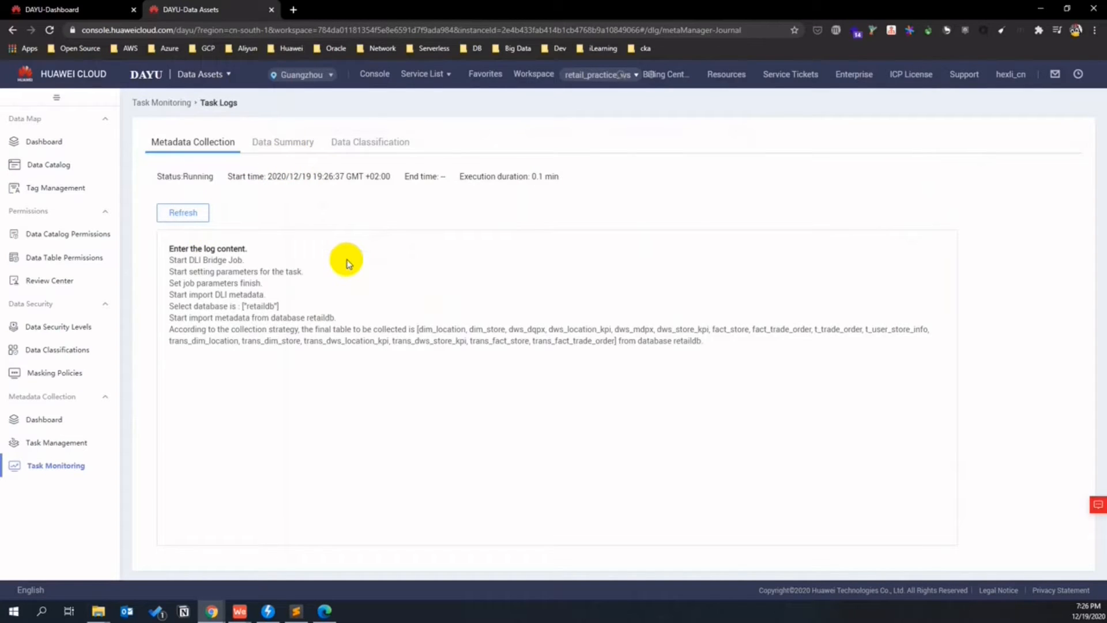
{"action": "double_click", "coordinate": [202, 173]}
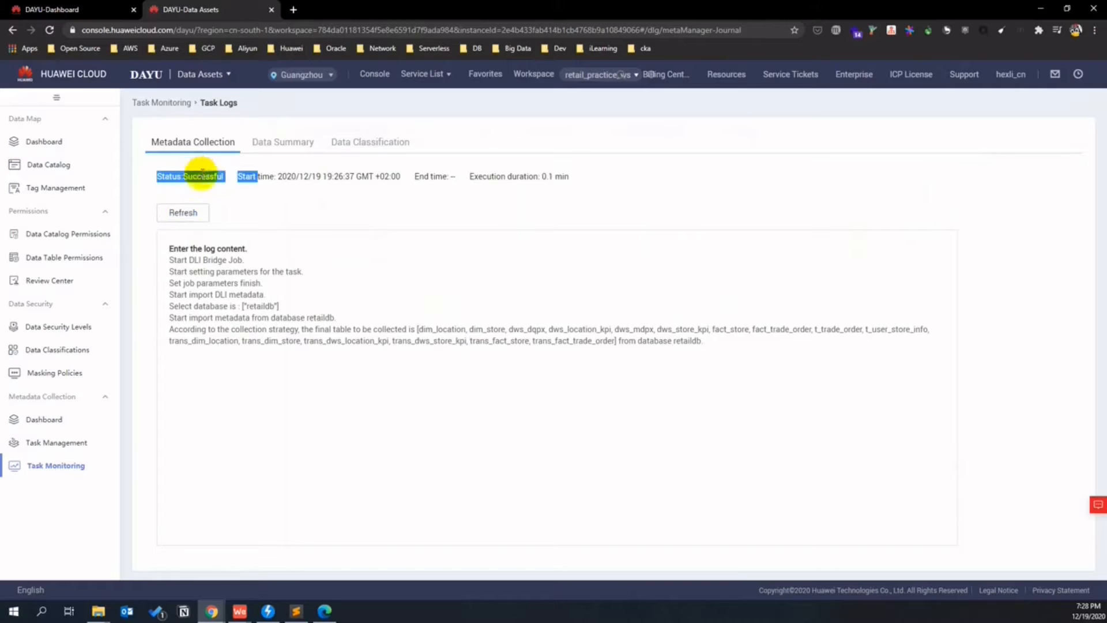
- Confirm the Successful instance in Task Monitoring, then go to the Data Catalog
{"action": "left_click", "coordinate": [172, 102]}
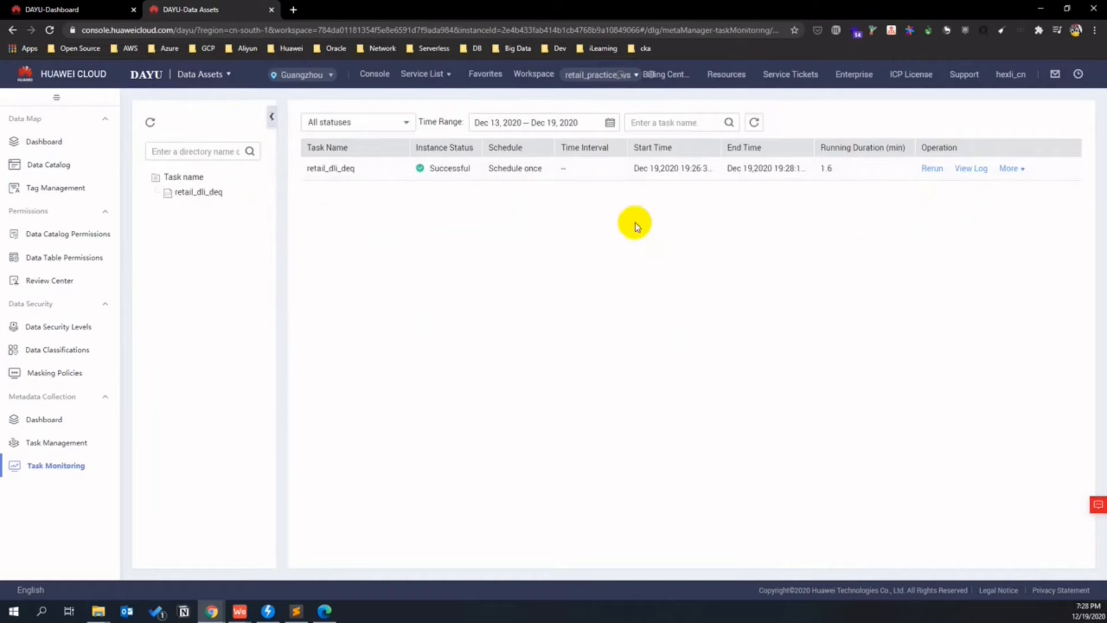
{"action": "double_click", "coordinate": [454, 170]}
{"action": "left_click", "coordinate": [454, 276]}
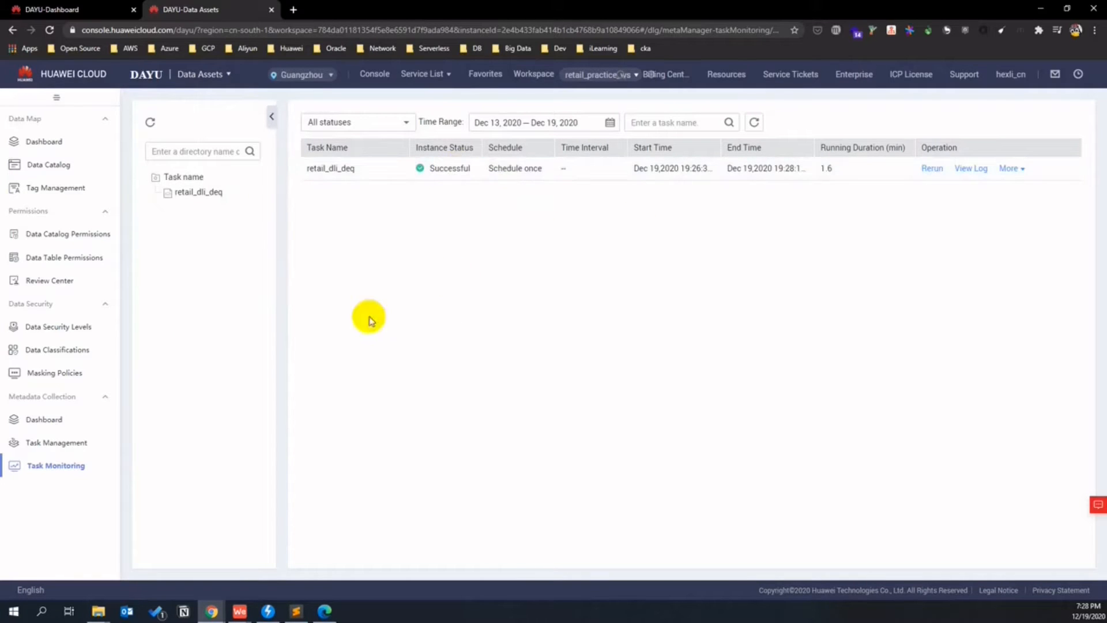
{"action": "left_click", "coordinate": [63, 166]}
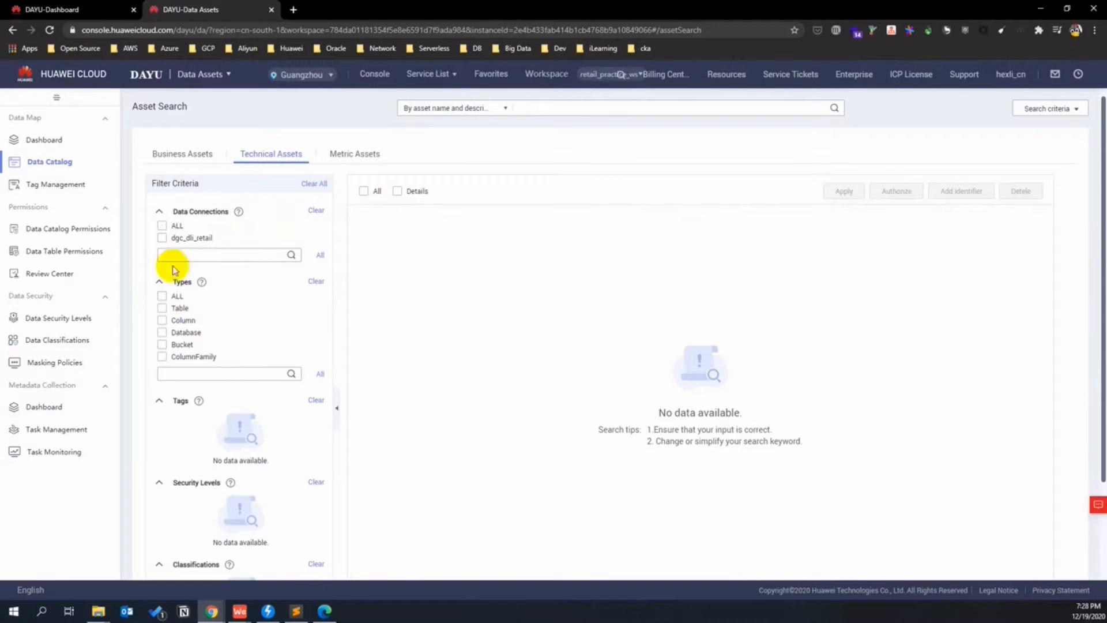
- Filter technical assets to dgc_dli_retail tables and open trans_dws_location_kpi
{"action": "left_click", "coordinate": [163, 238]}
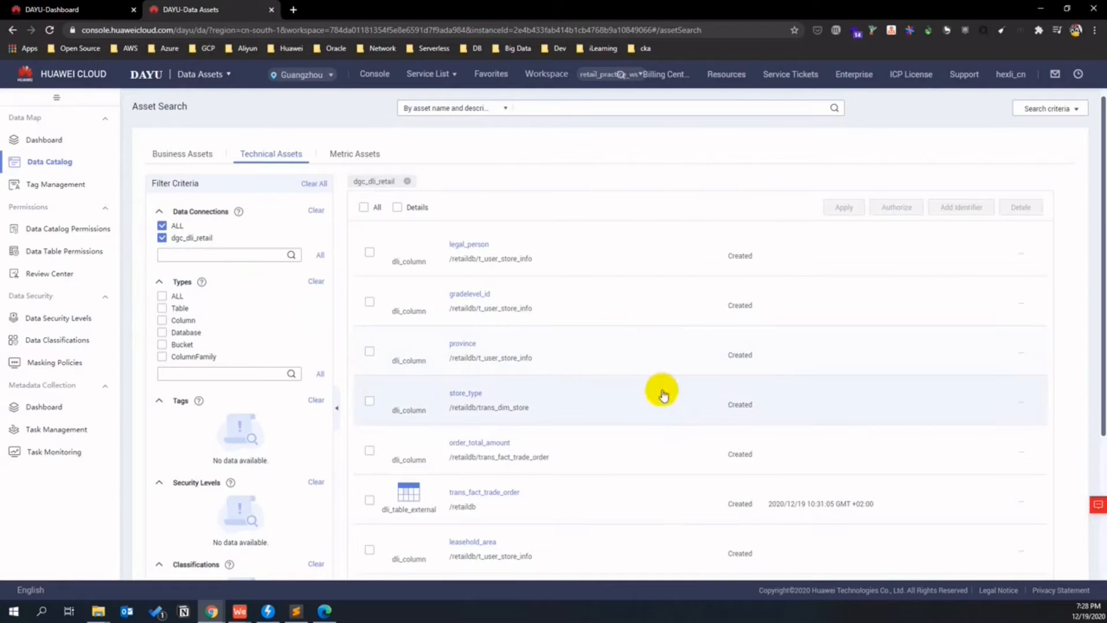
{"action": "scroll", "coordinate": [642, 431], "scroll_direction": "down", "scroll_amount": 4}
{"action": "scroll", "coordinate": [608, 438], "scroll_direction": "up", "scroll_amount": 4}
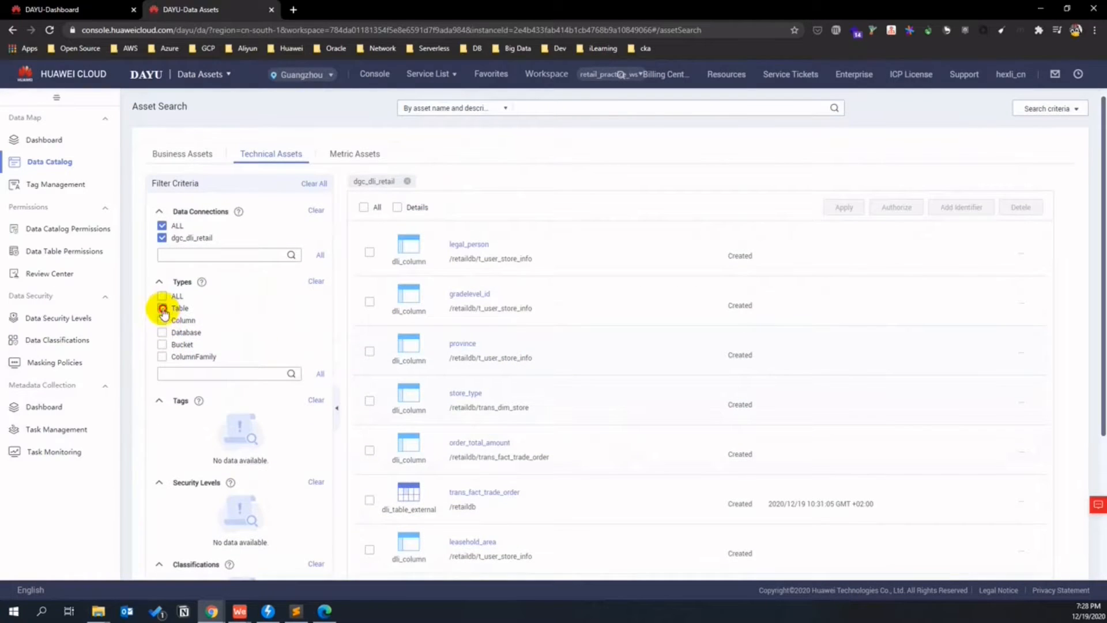
{"action": "left_click", "coordinate": [163, 309]}
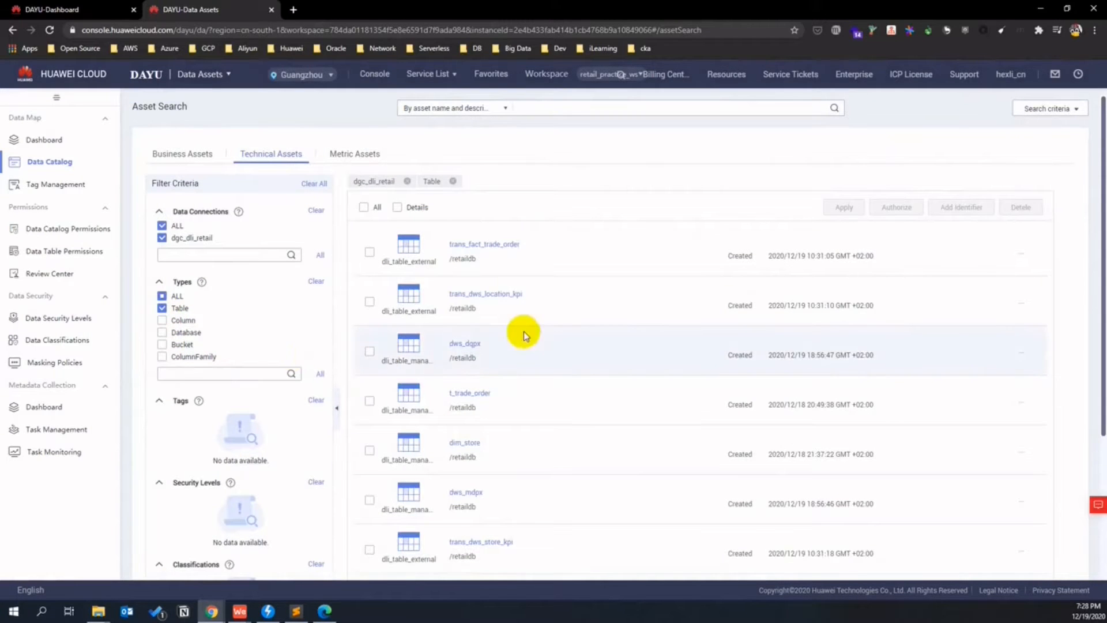
{"action": "left_click", "coordinate": [497, 293]}
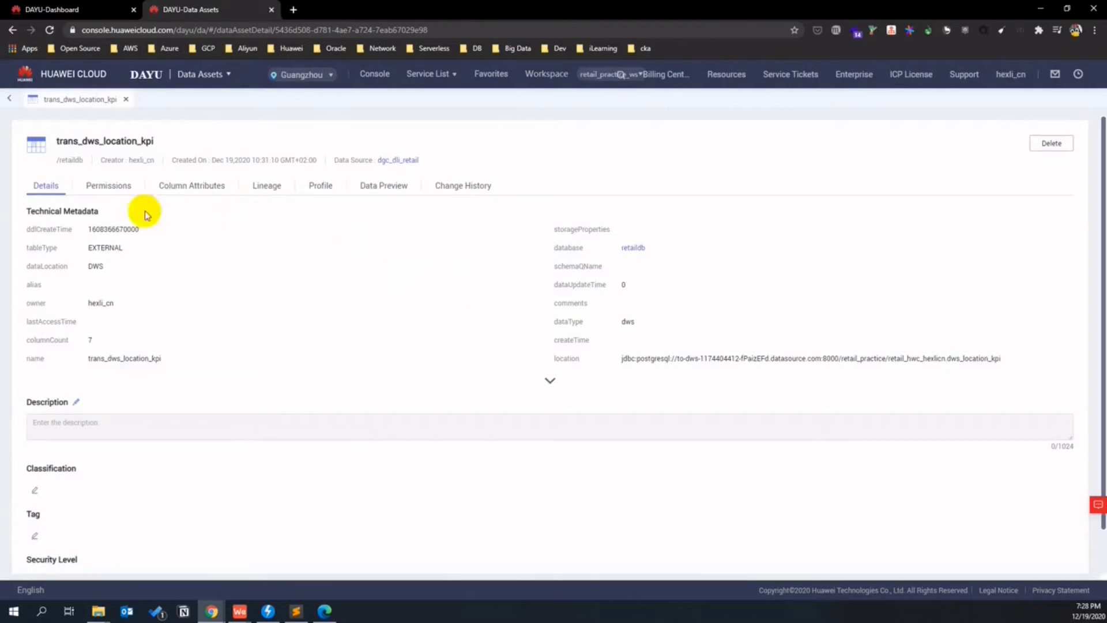
- Step through trans_dws_location_kpi's Permissions, Column Attributes, Lineage, Profile, Preview and Change History tabs
{"action": "scroll", "coordinate": [190, 377], "scroll_direction": "down", "scroll_amount": 1}
{"action": "scroll", "coordinate": [173, 340], "scroll_direction": "up", "scroll_amount": 1}
{"action": "left_click", "coordinate": [114, 194]}
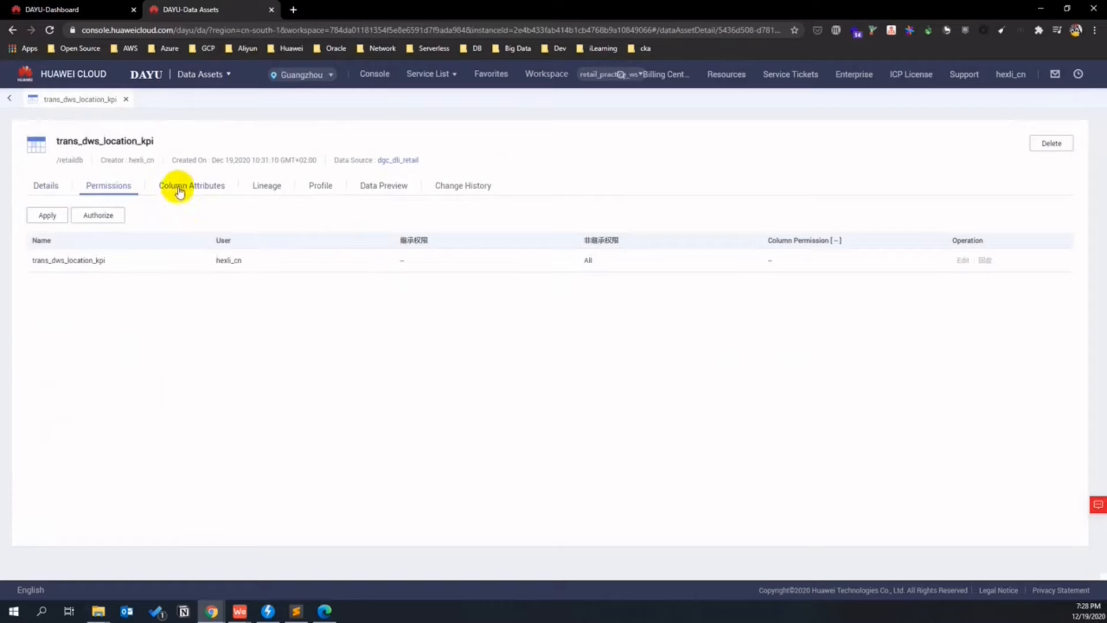
{"action": "left_click", "coordinate": [182, 191]}
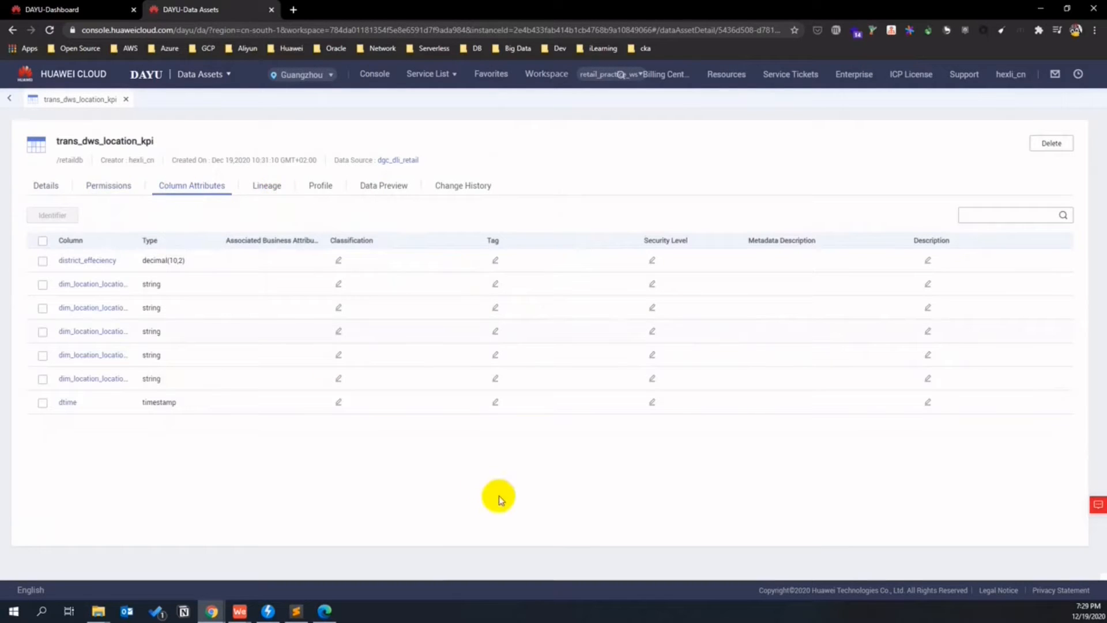
{"action": "left_click", "coordinate": [278, 189]}
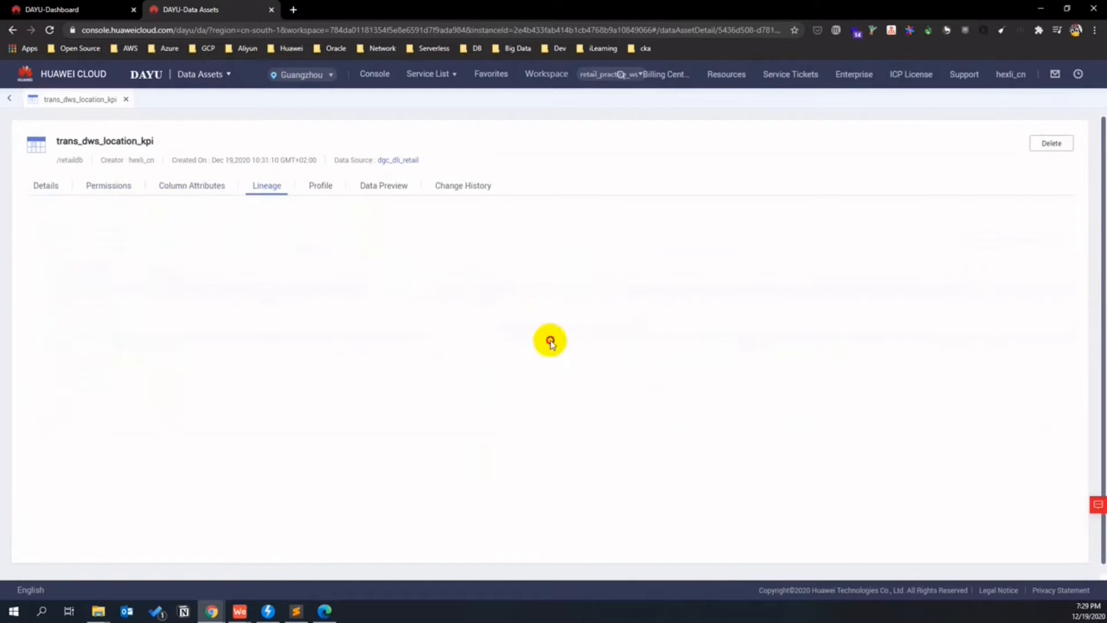
{"action": "left_click", "coordinate": [319, 183]}
{"action": "left_click", "coordinate": [404, 189]}
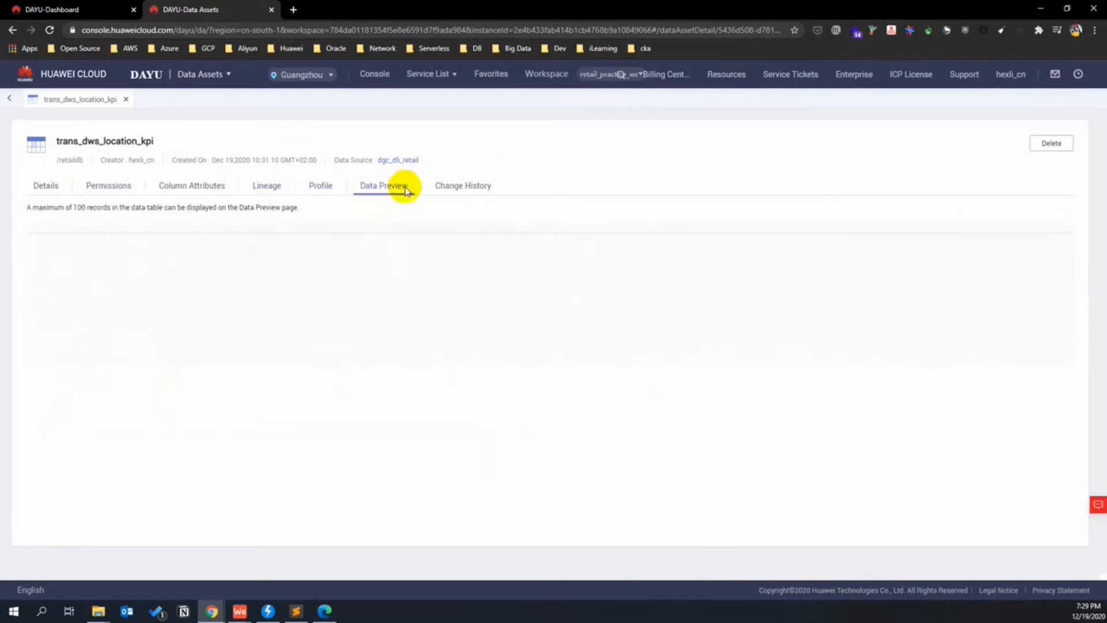
{"action": "left_click", "coordinate": [458, 193]}
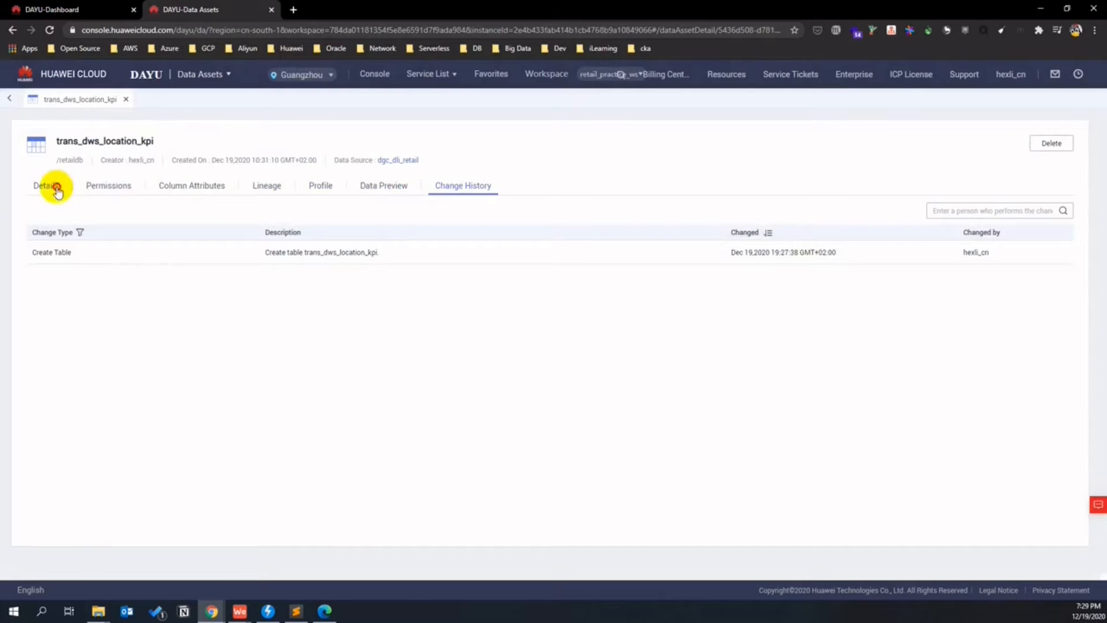
{"action": "left_click", "coordinate": [55, 188]}
{"action": "left_click", "coordinate": [128, 102]}
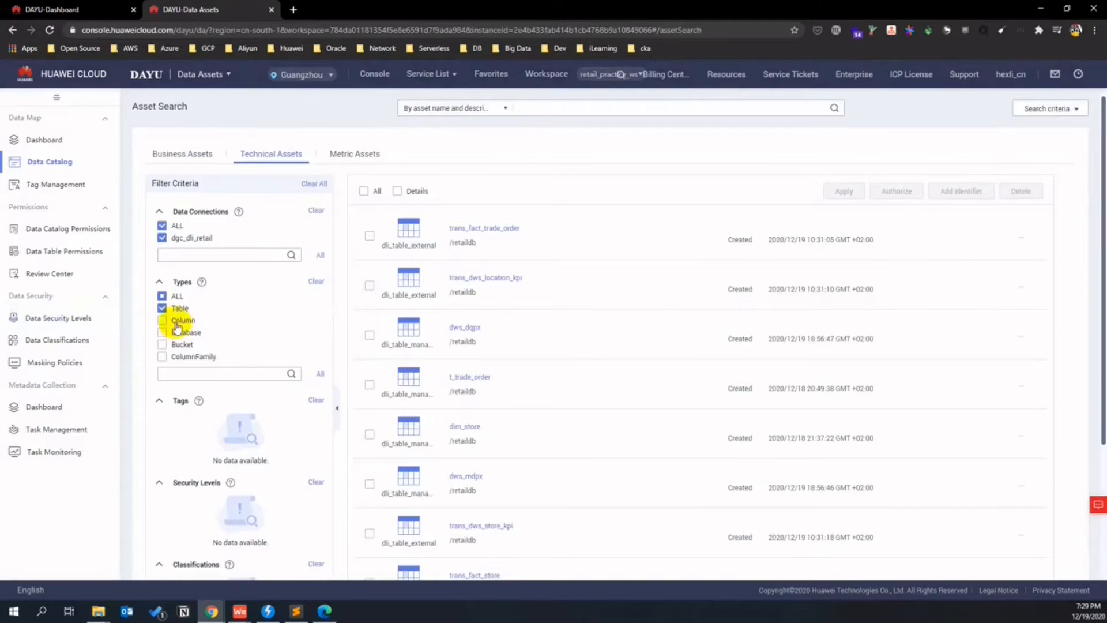
- Filter technical assets to columns and inspect legal_person's quality and details
{"action": "left_click", "coordinate": [175, 322]}
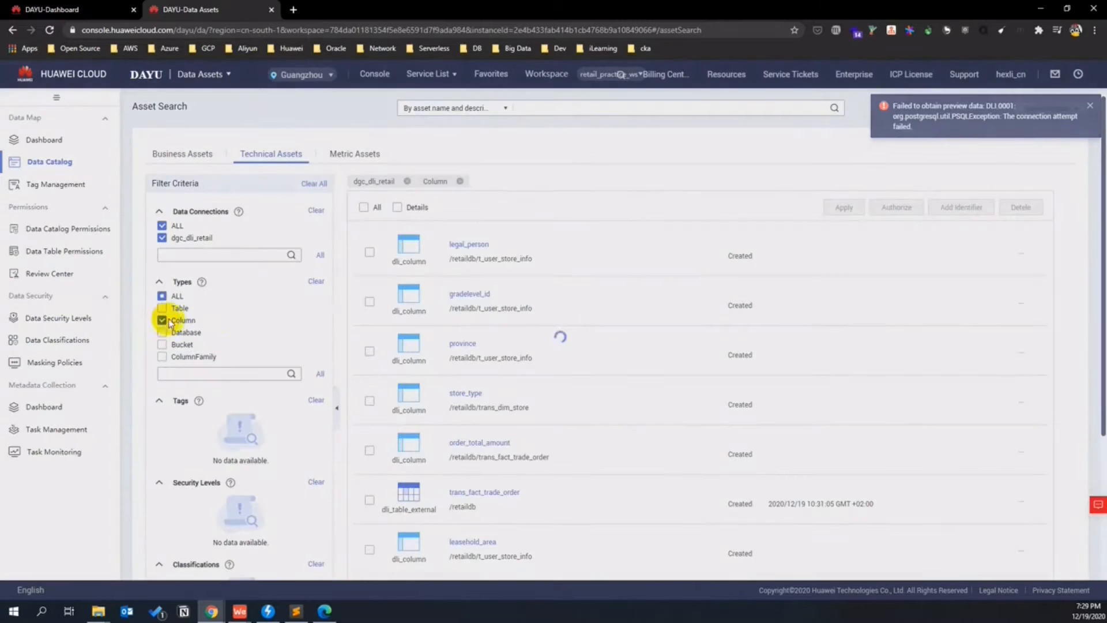
{"action": "scroll", "coordinate": [617, 383], "scroll_direction": "down", "scroll_amount": 5}
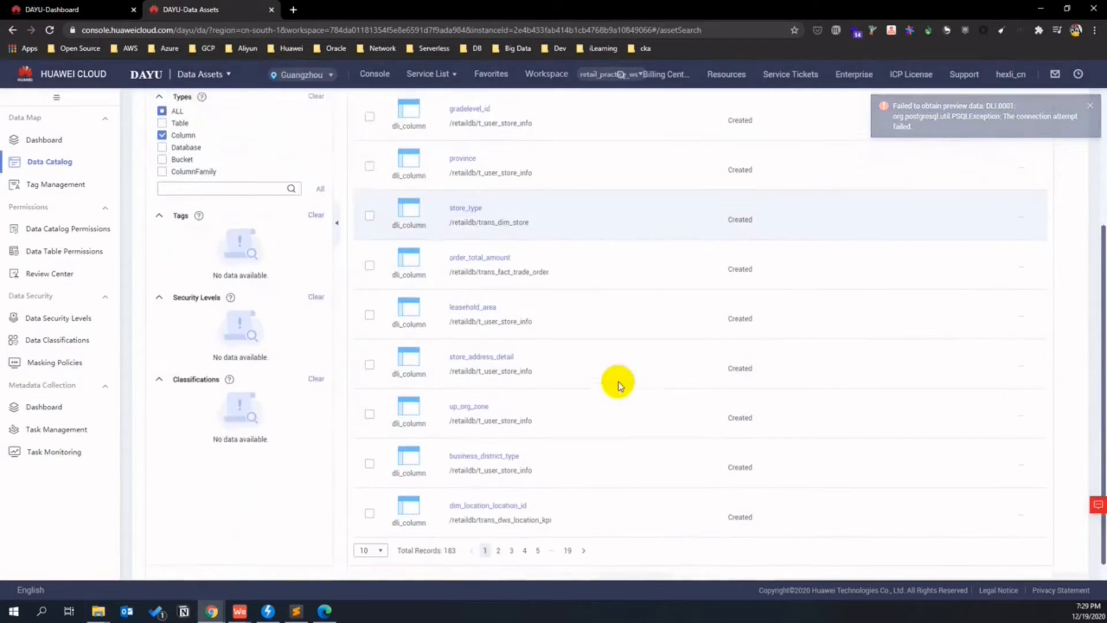
{"action": "scroll", "coordinate": [617, 383], "scroll_direction": "up", "scroll_amount": 5}
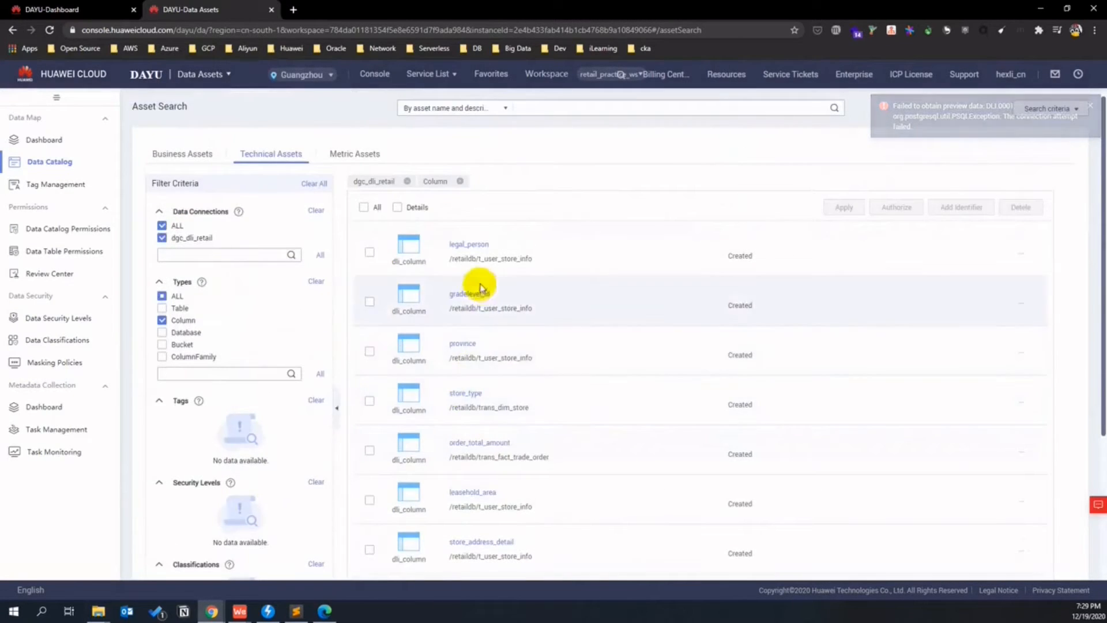
{"action": "left_click", "coordinate": [479, 246]}
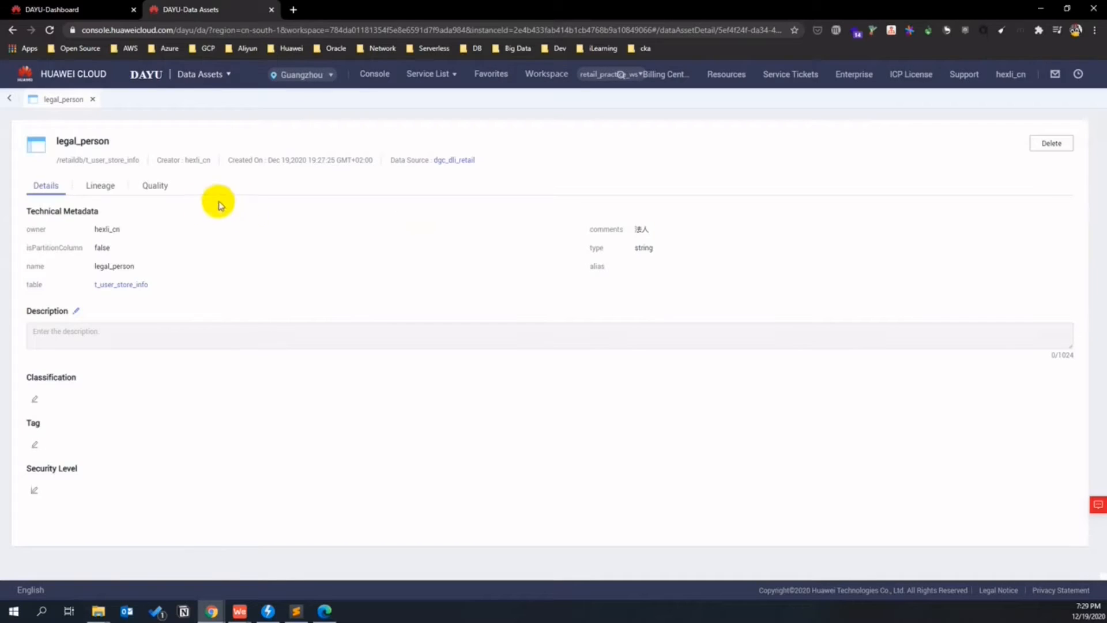
{"action": "left_click", "coordinate": [154, 186]}
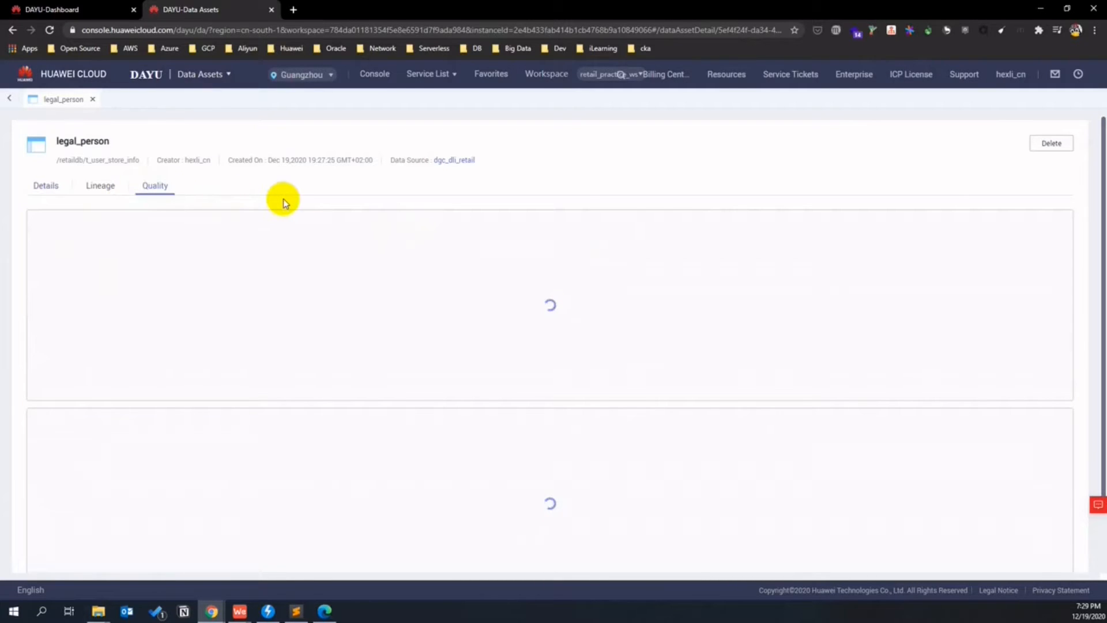
{"action": "left_click", "coordinate": [49, 185]}
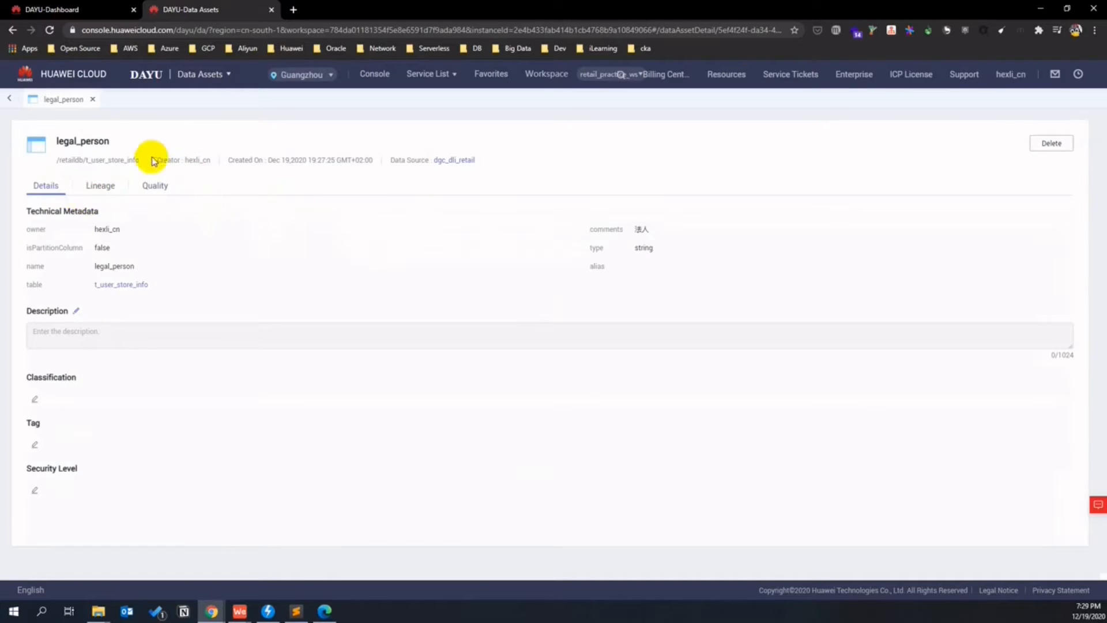
{"action": "left_click", "coordinate": [12, 99]}
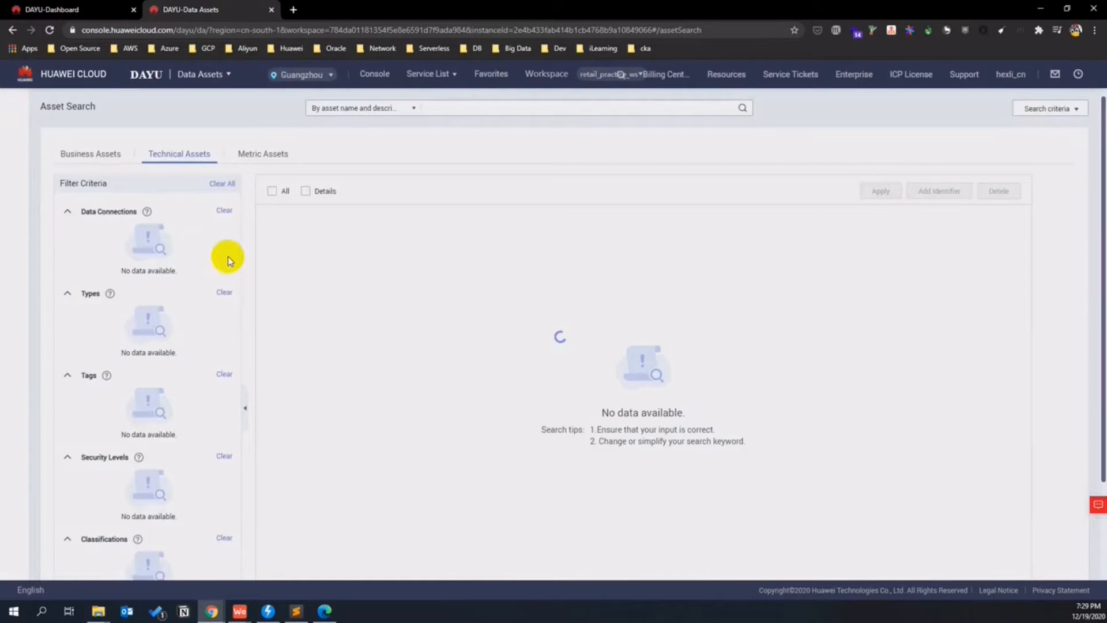
- Open Data Design from the DAYU-Dashboard tab
{"action": "scroll", "coordinate": [274, 398], "scroll_direction": "down", "scroll_amount": 3}
{"action": "scroll", "coordinate": [275, 406], "scroll_direction": "up", "scroll_amount": 3}
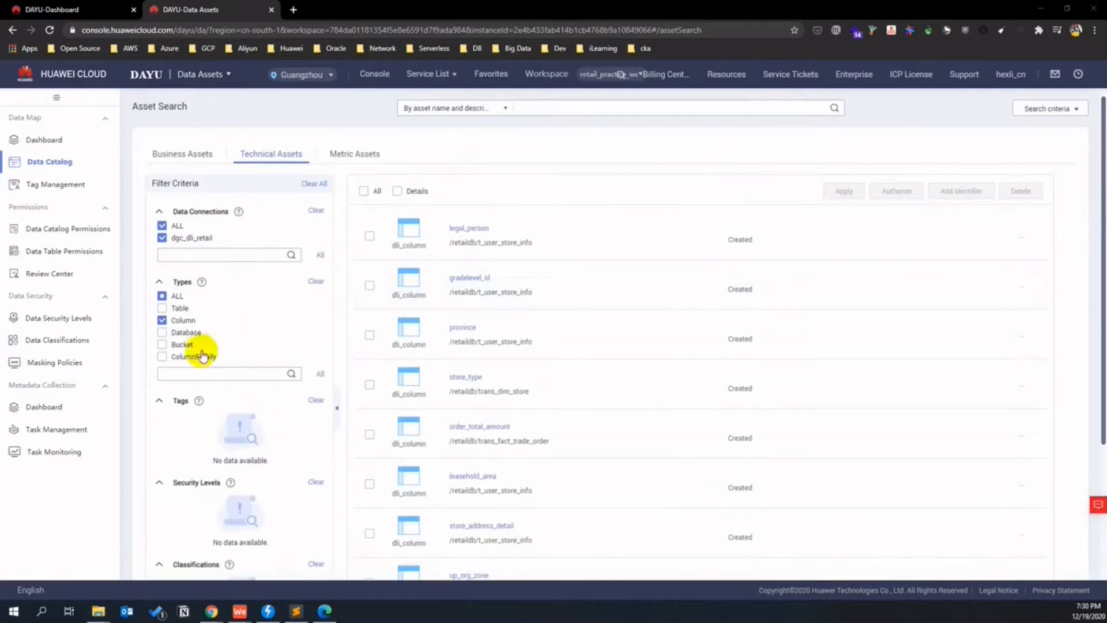
{"action": "left_click", "coordinate": [81, 10]}
{"action": "left_click", "coordinate": [101, 240]}
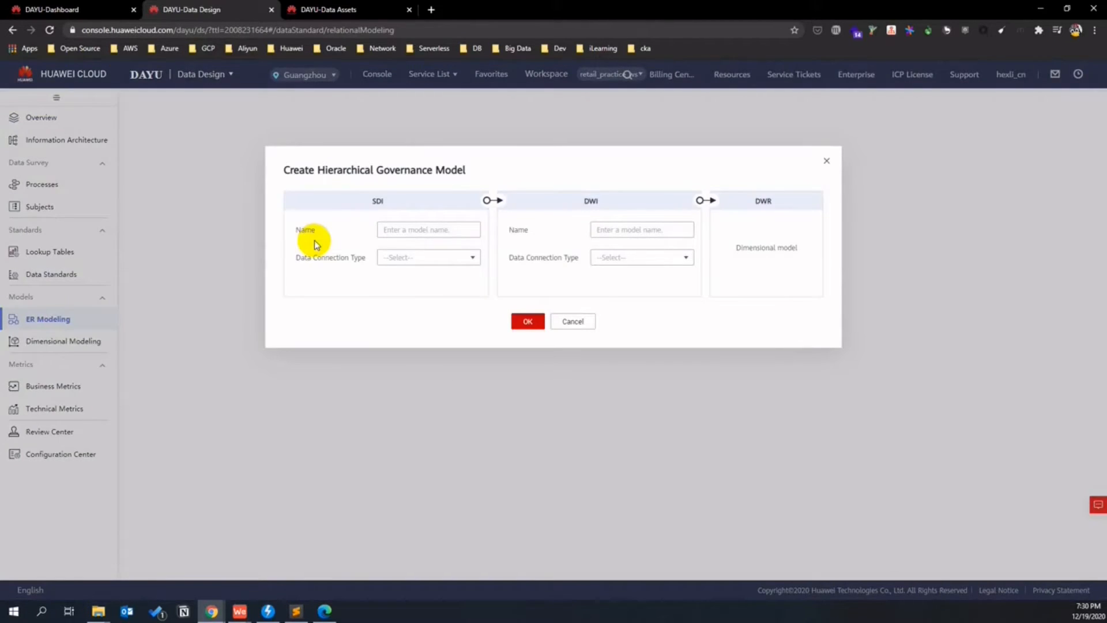
- Cancel the hierarchical governance model dialog and bring up the Dimension Tables list under Dimensional Modeling
{"action": "left_click", "coordinate": [574, 323]}
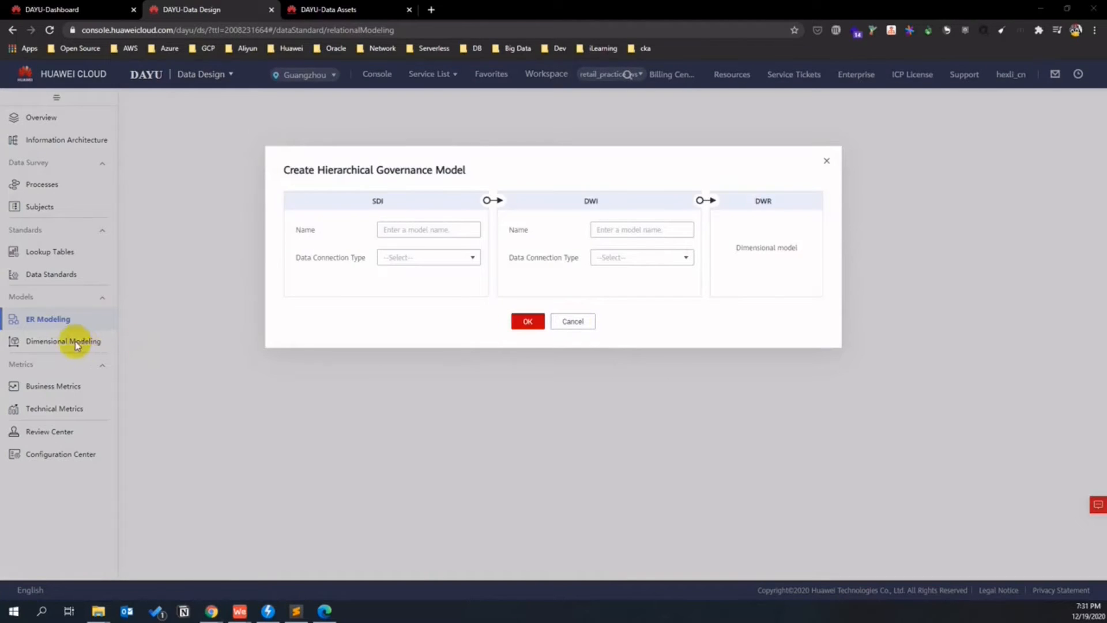
{"action": "left_click", "coordinate": [572, 320]}
{"action": "left_click", "coordinate": [86, 344]}
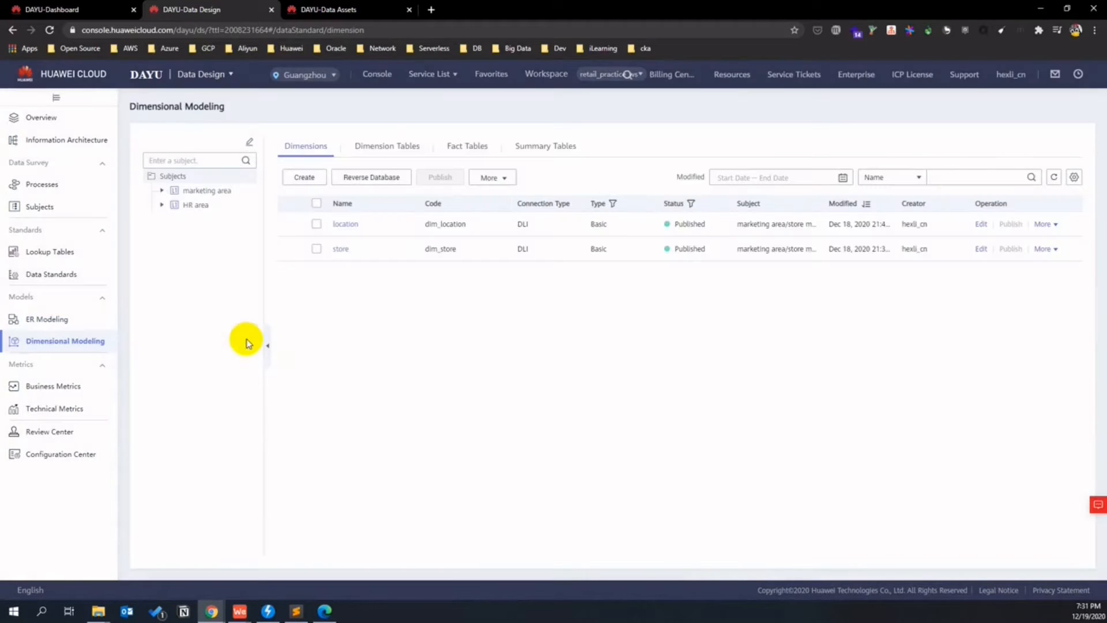
{"action": "left_click", "coordinate": [390, 148]}
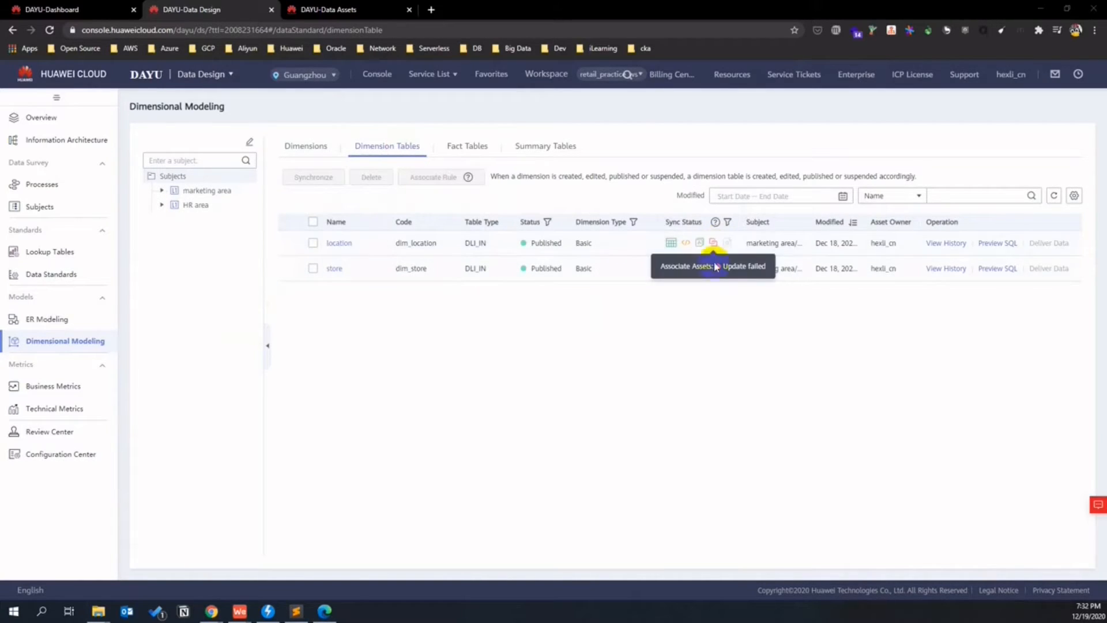
- Synchronize both dimension tables, location and store, and check that none failed
{"action": "left_click", "coordinate": [312, 222]}
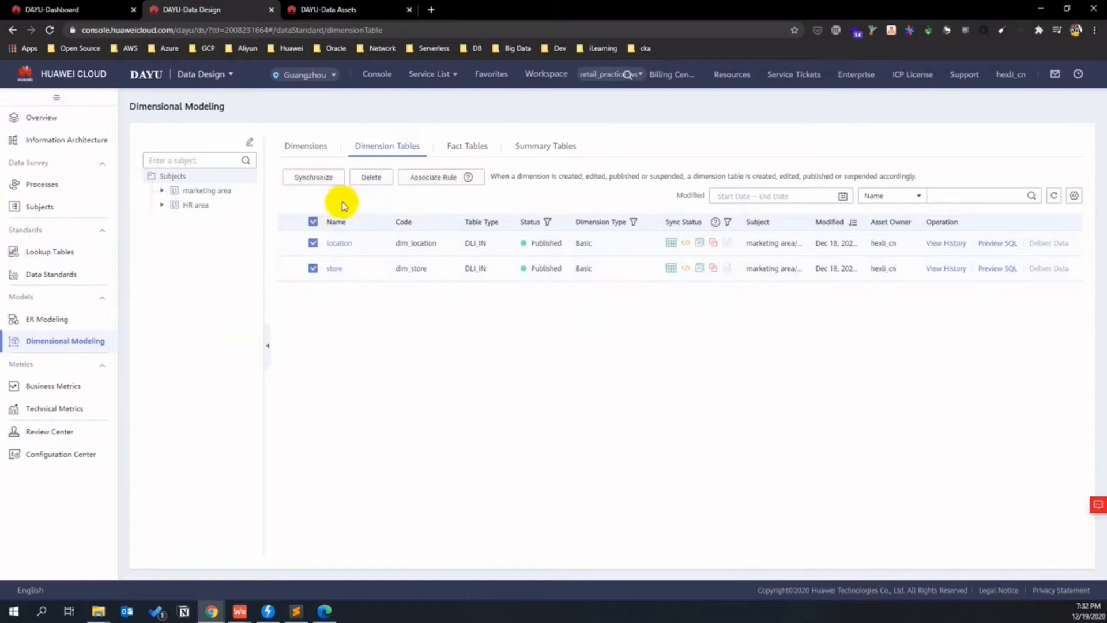
{"action": "left_click", "coordinate": [326, 178]}
{"action": "left_click", "coordinate": [529, 232]}
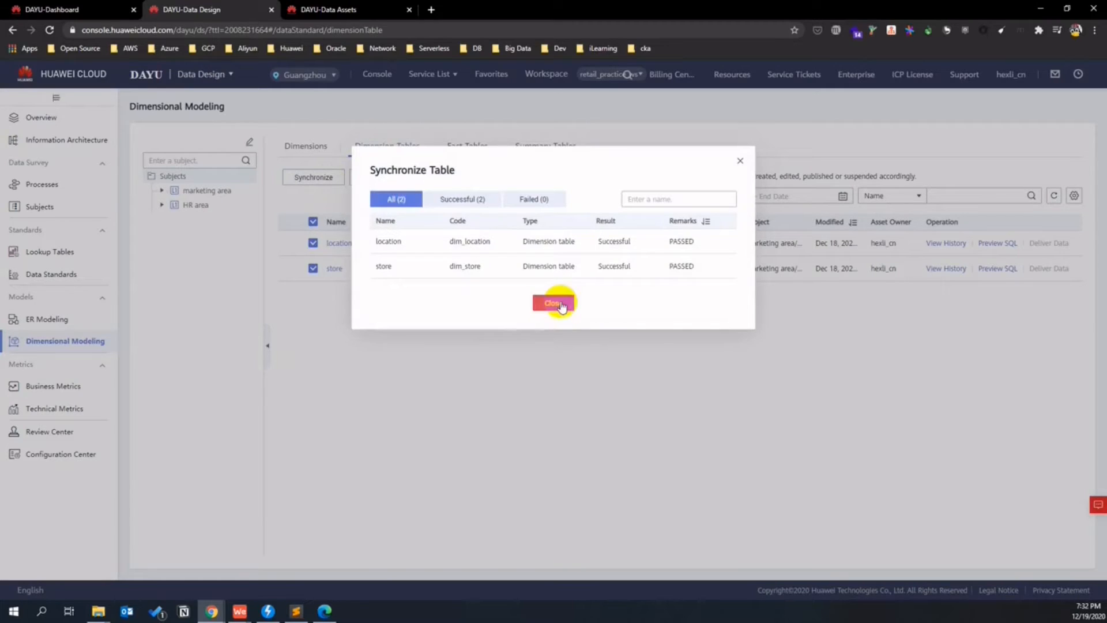
{"action": "left_click", "coordinate": [465, 199]}
{"action": "left_click", "coordinate": [531, 198]}
{"action": "left_click", "coordinate": [449, 201]}
{"action": "left_click", "coordinate": [411, 199]}
{"action": "left_click", "coordinate": [548, 305]}
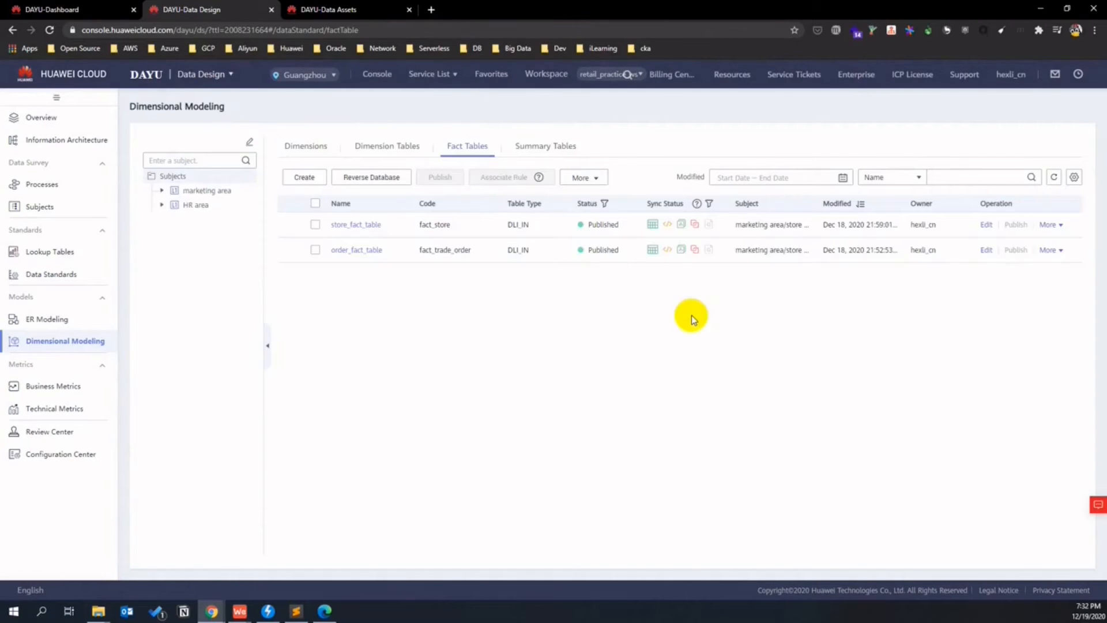
- Synchronize both fact tables via More > Synchronize and confirm no failures in the results
{"action": "left_click", "coordinate": [315, 201]}
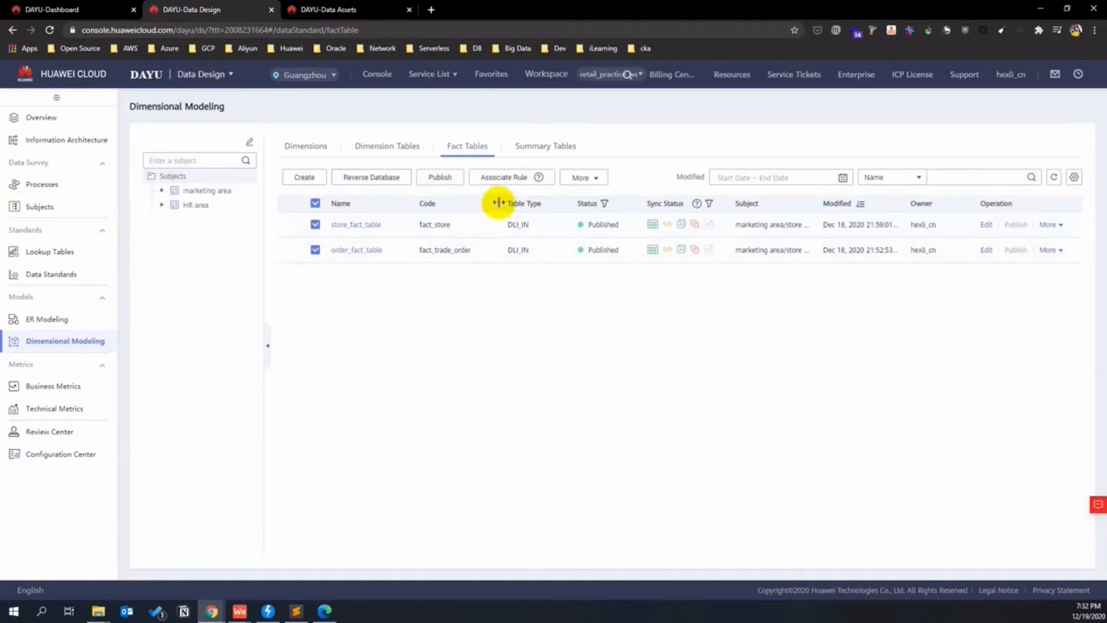
{"action": "mouse_move", "coordinate": [695, 226]}
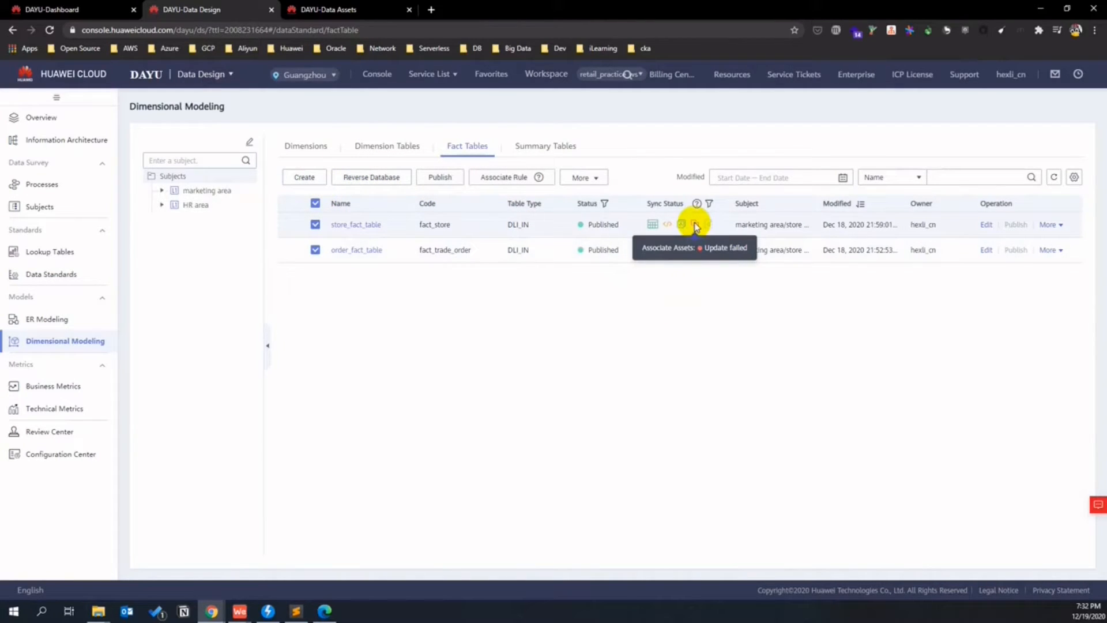
{"action": "left_click", "coordinate": [585, 178]}
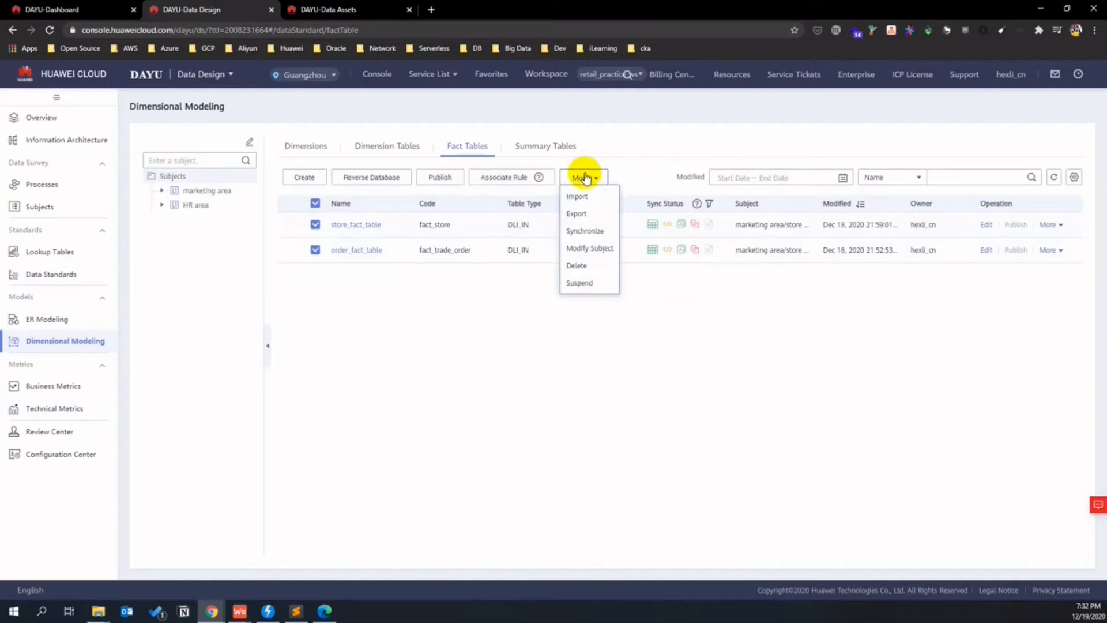
{"action": "left_click", "coordinate": [584, 231]}
{"action": "left_click", "coordinate": [527, 231]}
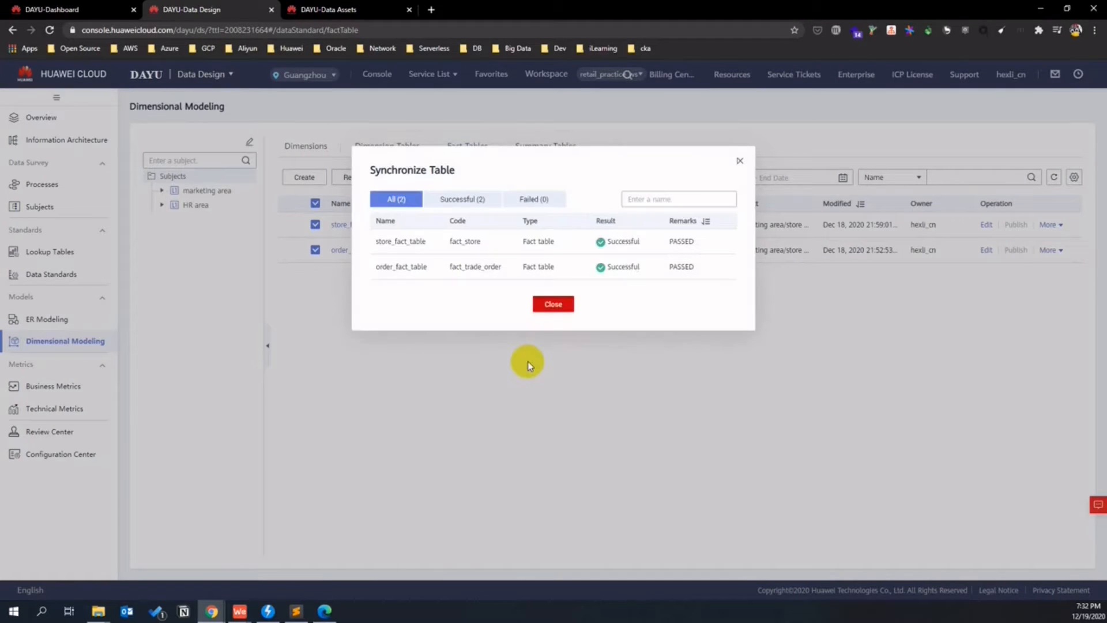
{"action": "left_click", "coordinate": [465, 199]}
{"action": "left_click", "coordinate": [531, 199]}
{"action": "left_click", "coordinate": [408, 204]}
{"action": "left_click", "coordinate": [465, 198]}
{"action": "left_click", "coordinate": [557, 304]}
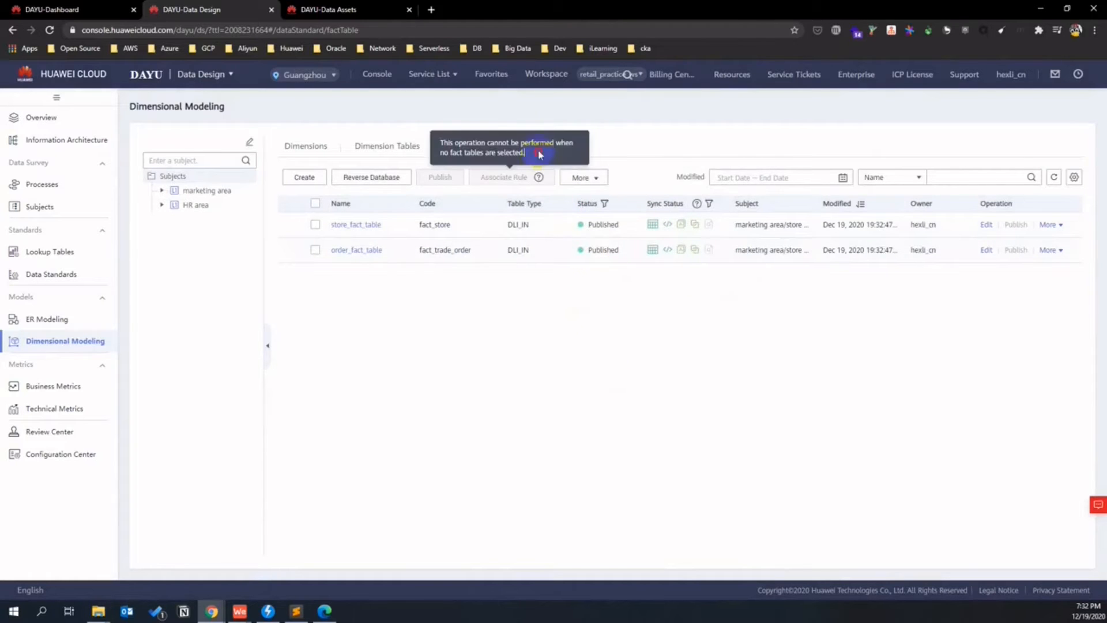
- Synchronize both summary tables and verify the results show no failed synchronizations
{"action": "left_click", "coordinate": [549, 151]}
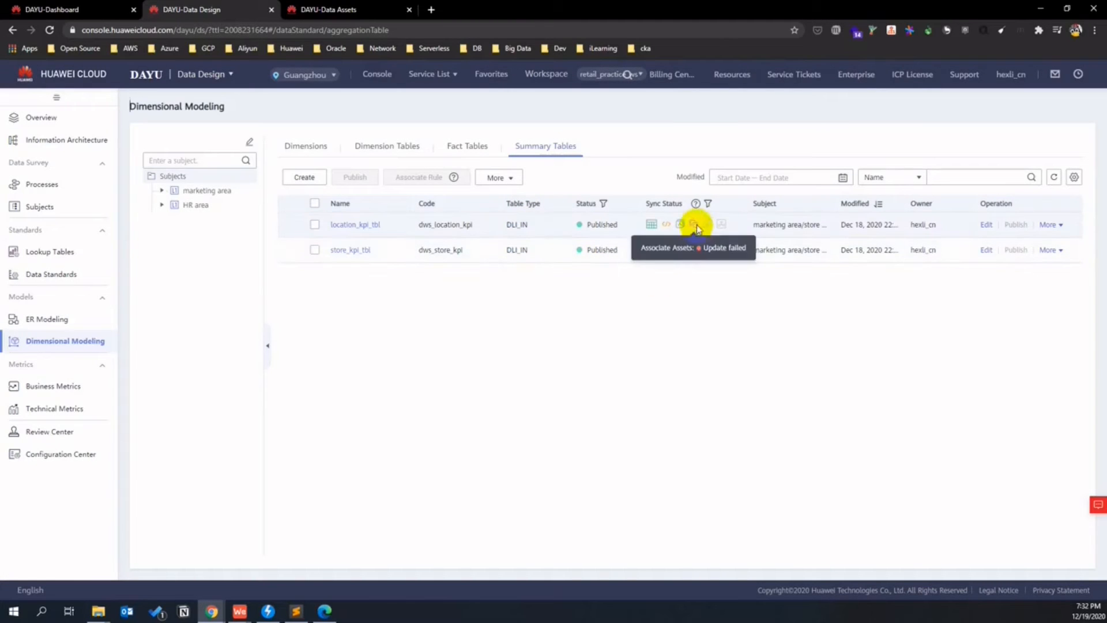
{"action": "left_click", "coordinate": [315, 204]}
{"action": "left_click", "coordinate": [498, 178]}
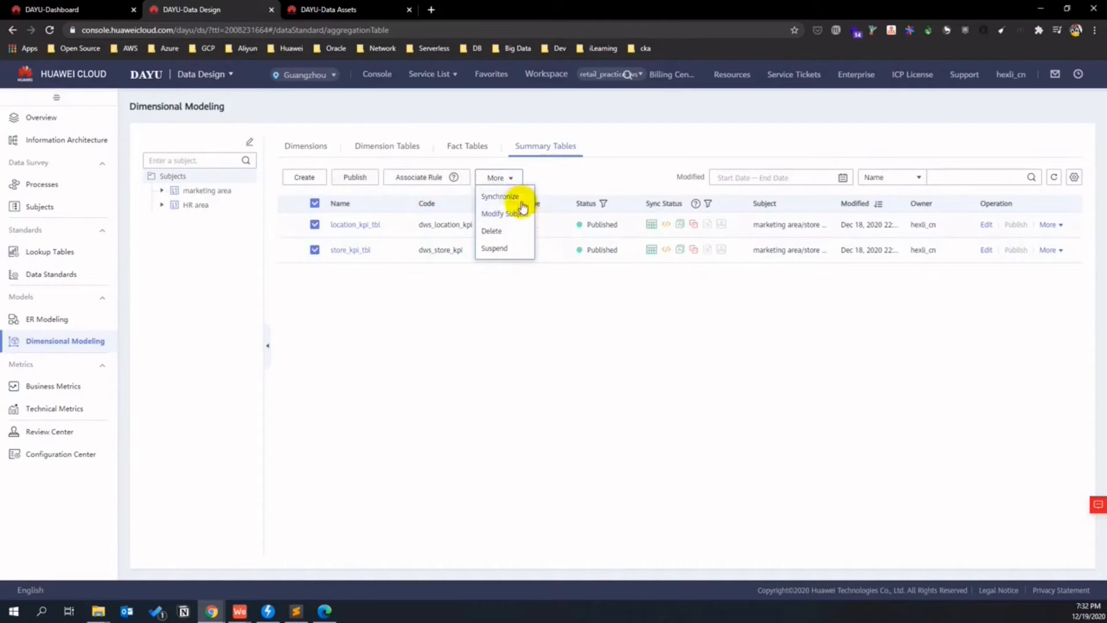
{"action": "left_click", "coordinate": [516, 196]}
{"action": "left_click", "coordinate": [534, 237]}
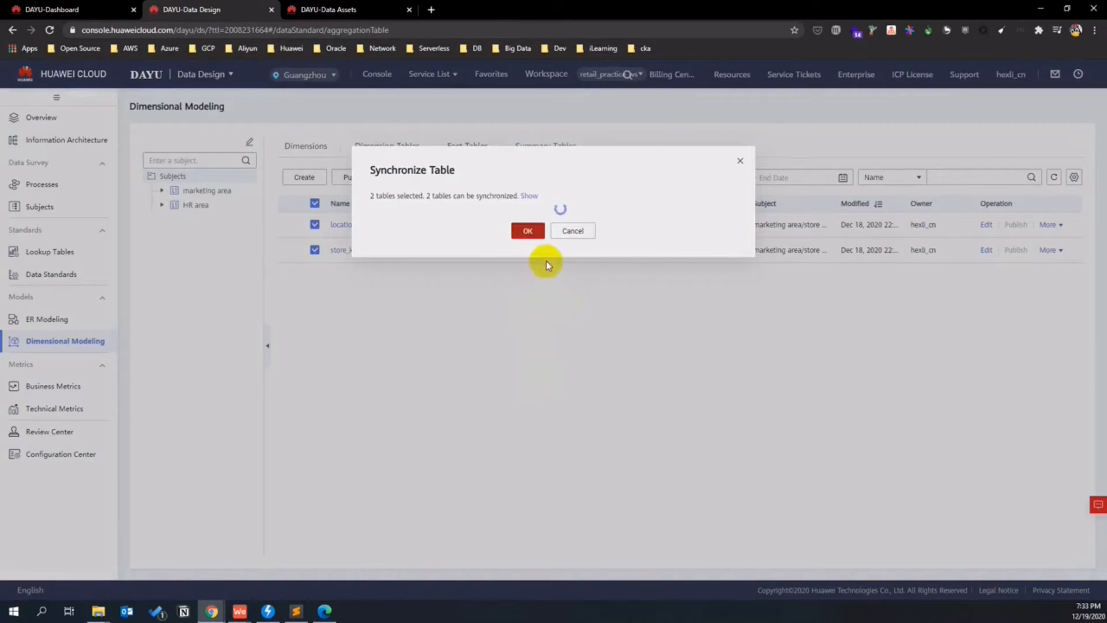
{"action": "left_click", "coordinate": [492, 199]}
{"action": "left_click", "coordinate": [530, 199]}
{"action": "left_click", "coordinate": [413, 199]}
{"action": "left_click", "coordinate": [553, 305]}
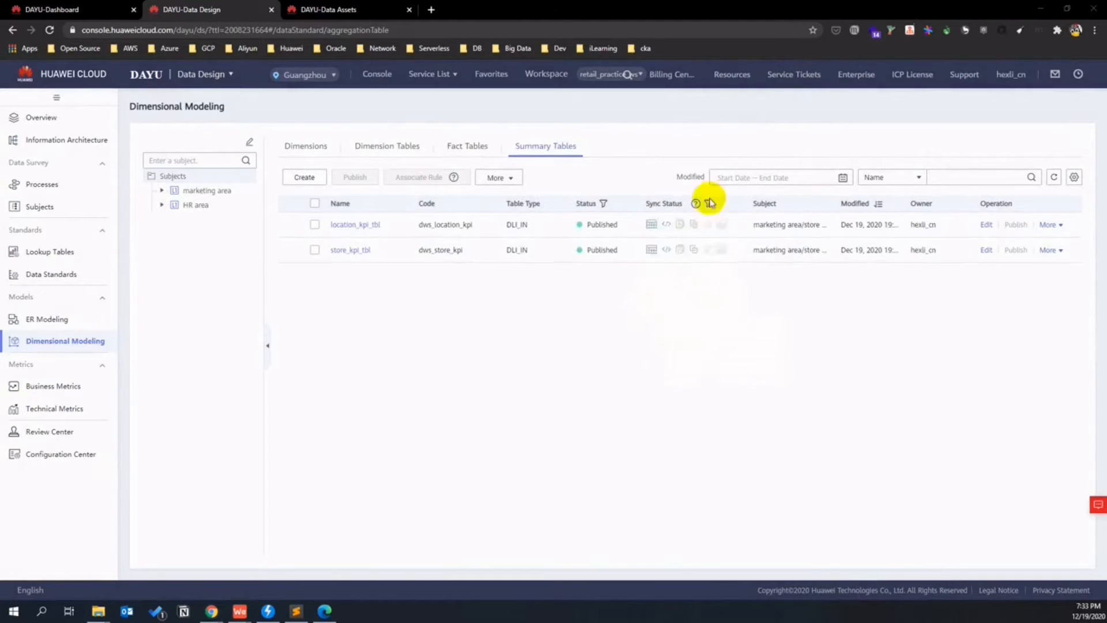
- Recheck the Fact Tables and Dimension Tables lists, then go to the Data Assets page
{"action": "left_click", "coordinate": [468, 145]}
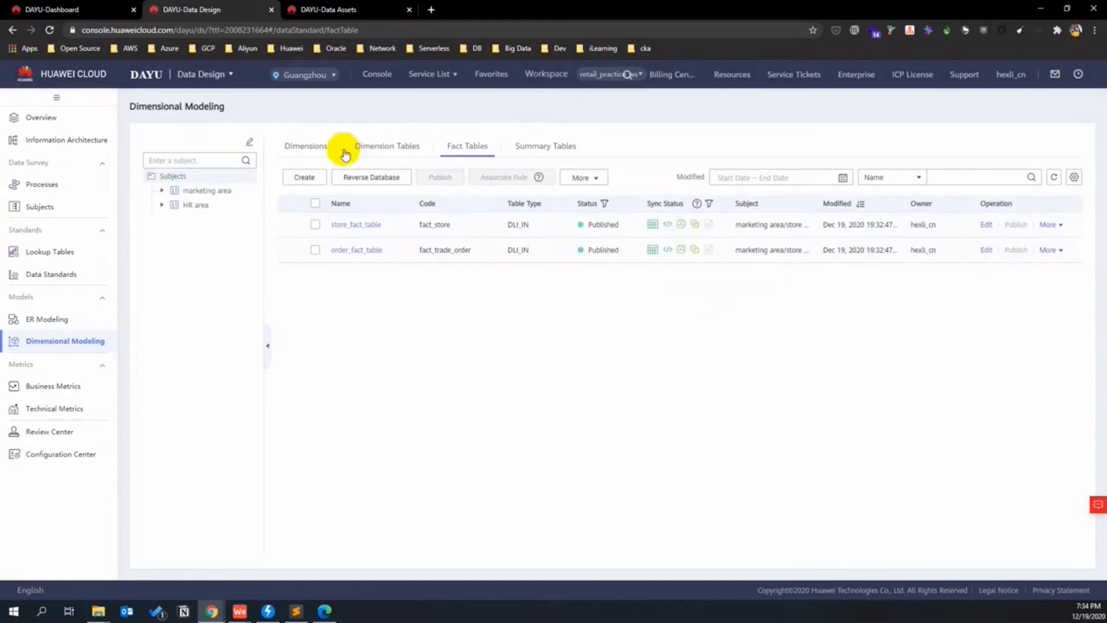
{"action": "left_click", "coordinate": [369, 144]}
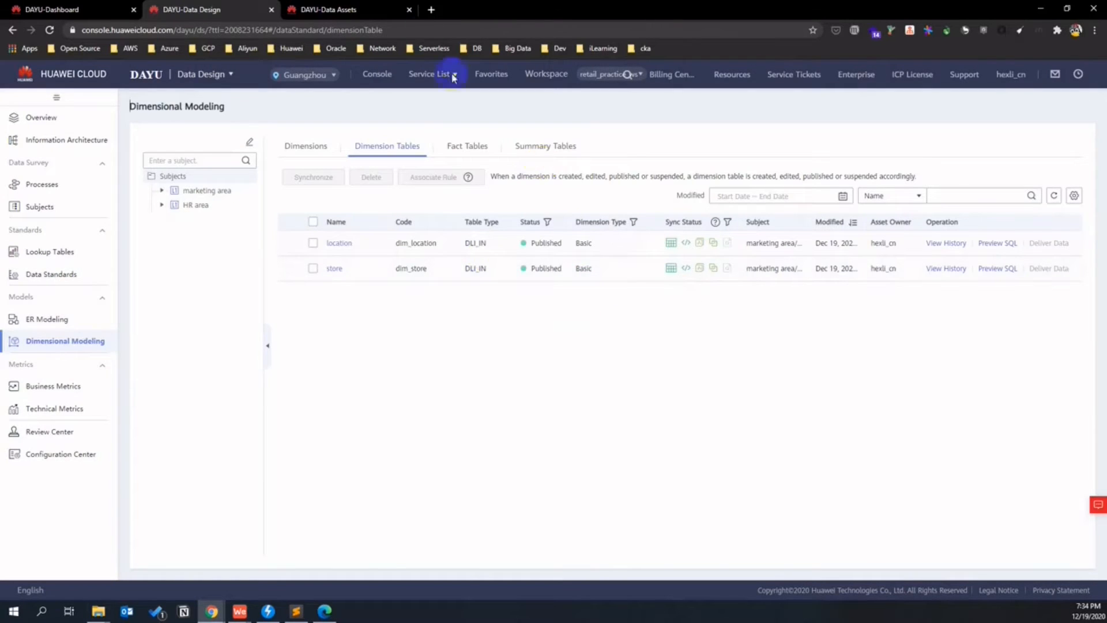
{"action": "left_click", "coordinate": [372, 7]}
- Filter technical assets to the Table type, try a few searches, then clear the search term
{"action": "scroll", "coordinate": [531, 329], "scroll_direction": "down", "scroll_amount": 3}
{"action": "scroll", "coordinate": [523, 320], "scroll_direction": "up", "scroll_amount": 3}
{"action": "left_click", "coordinate": [162, 320]}
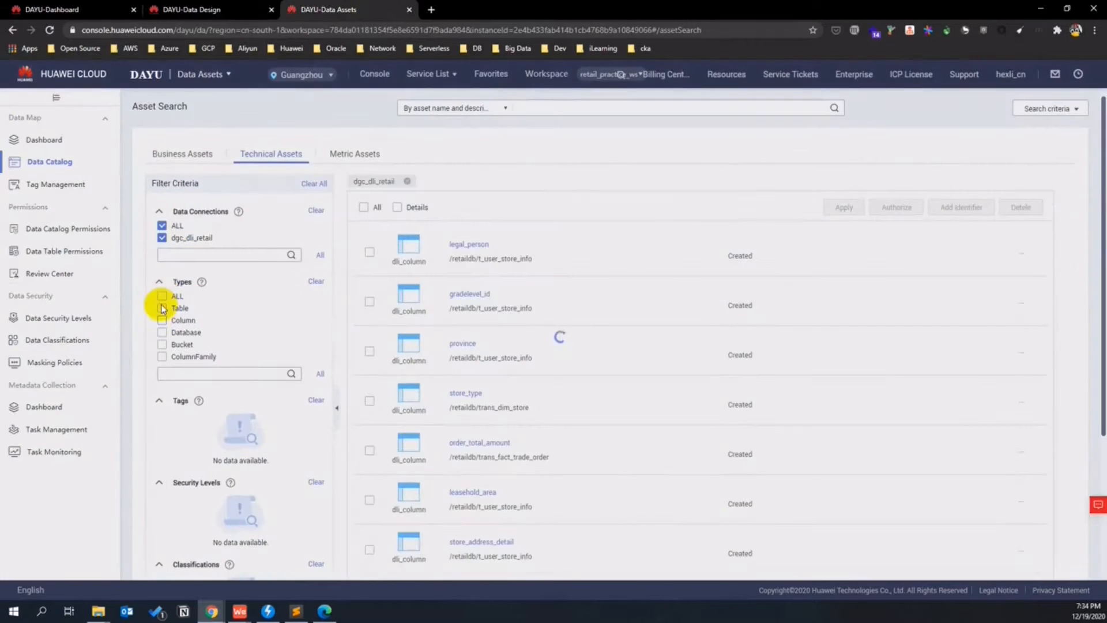
{"action": "left_click", "coordinate": [161, 309]}
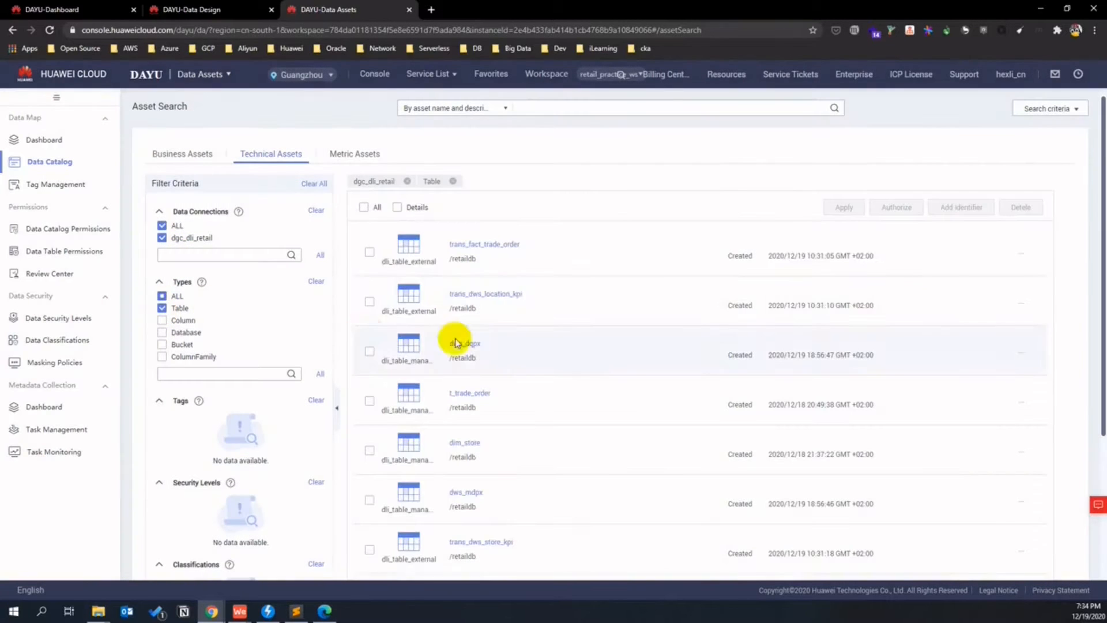
{"action": "left_click", "coordinate": [542, 110]}
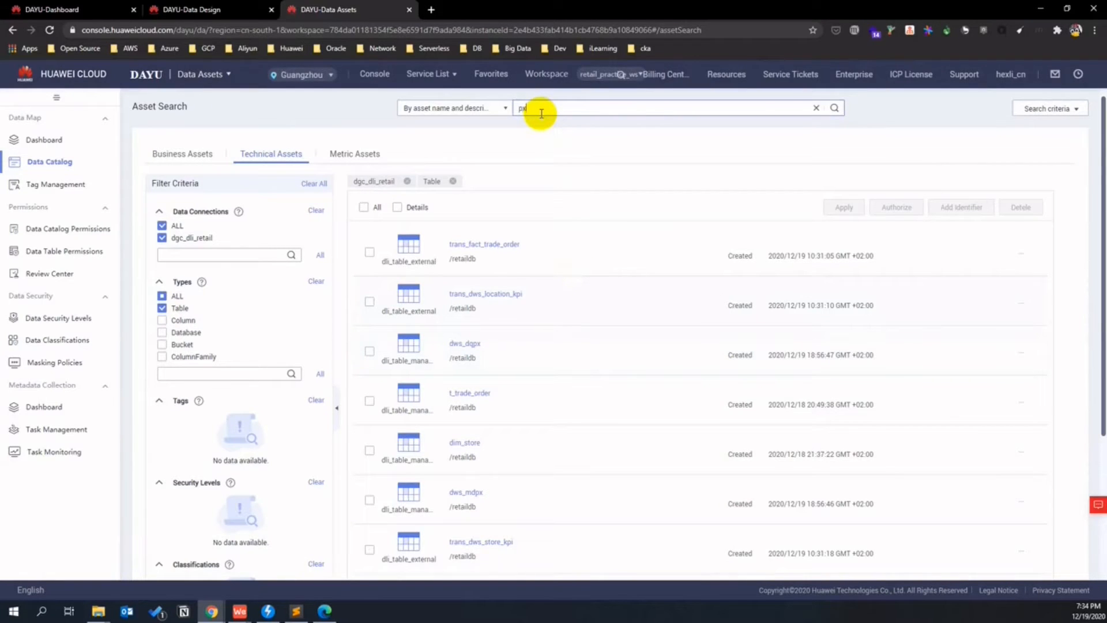
{"action": "key", "text": "Return"}
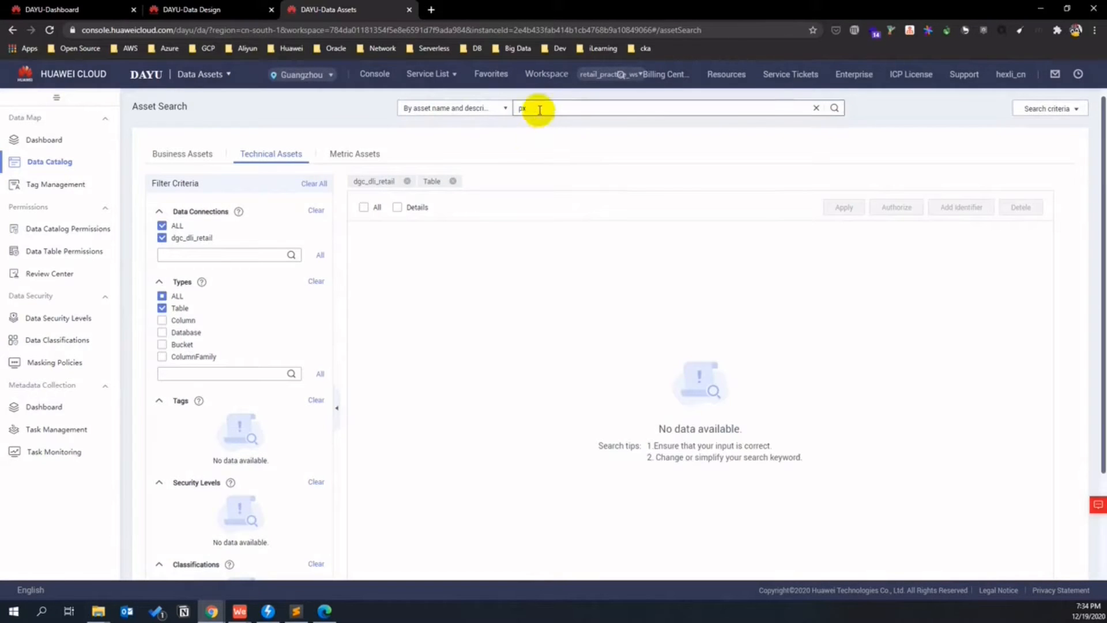
{"action": "left_click_drag", "start_coordinate": [539, 109], "coordinate": [507, 115]}
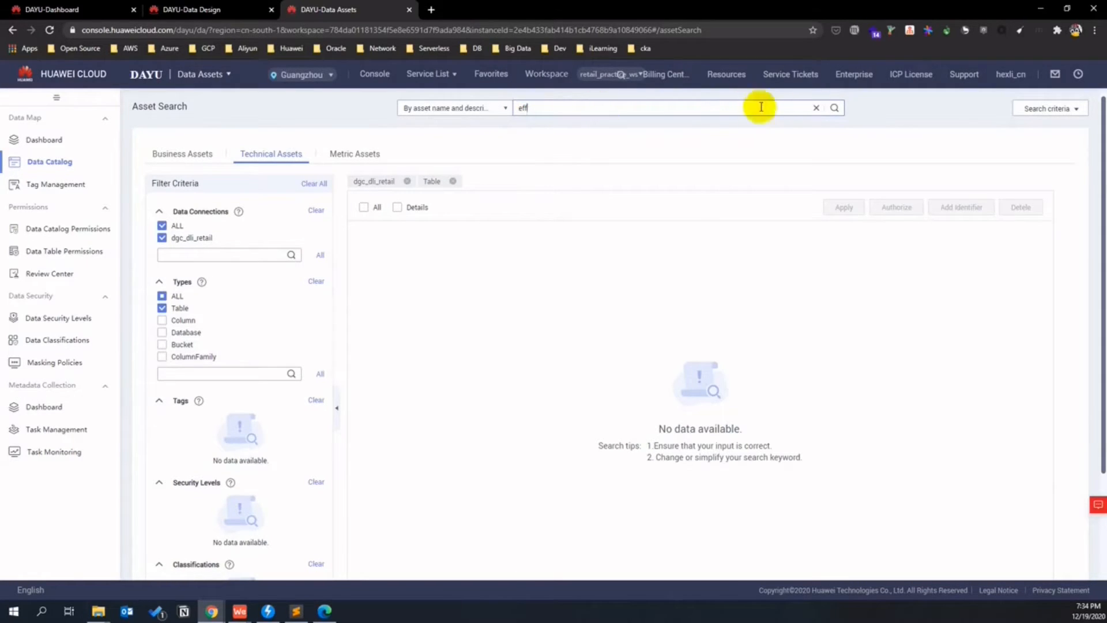
{"action": "left_click", "coordinate": [834, 107]}
{"action": "left_click_drag", "start_coordinate": [537, 110], "coordinate": [496, 110]}
{"action": "key", "text": "BackSpace"}
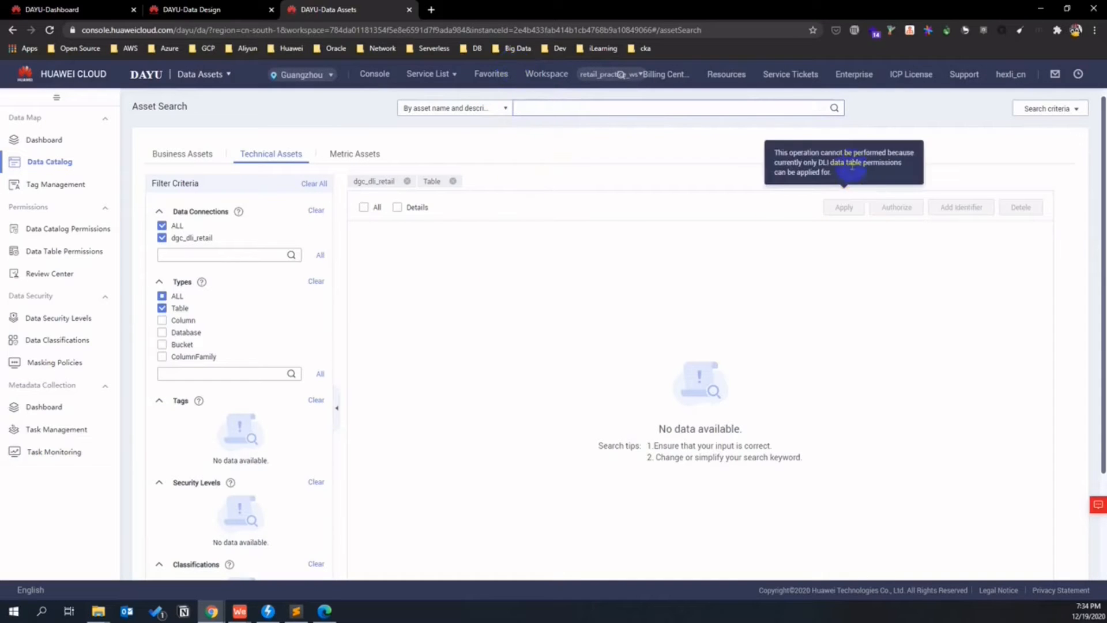
{"action": "left_click", "coordinate": [834, 108]}
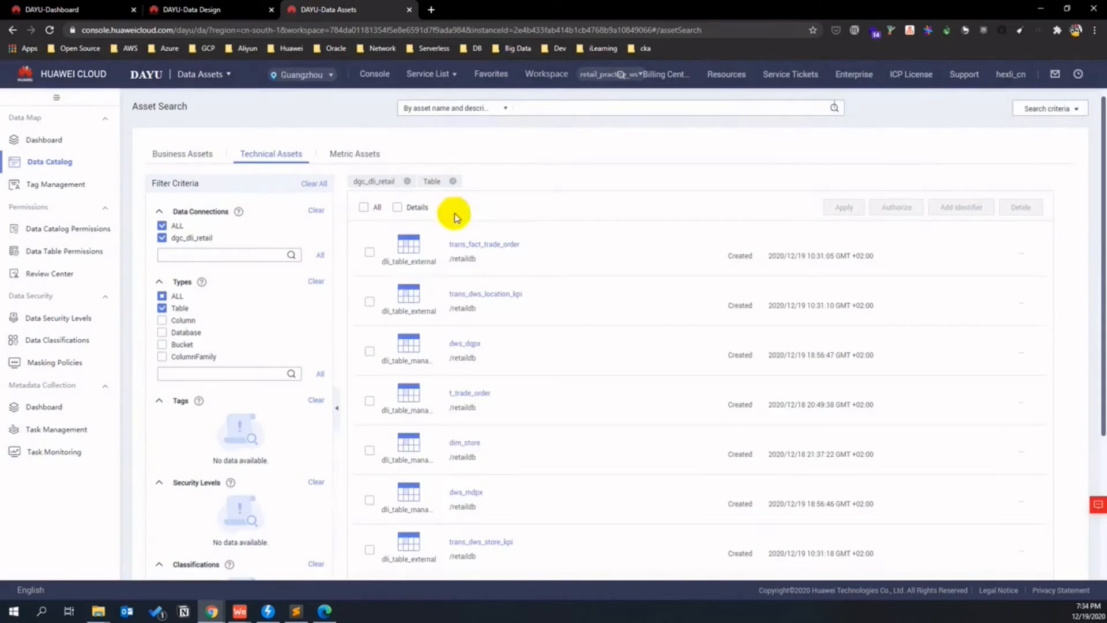
- Inspect the dws_dqpx table's column attributes and permissions
{"action": "left_click", "coordinate": [459, 348]}
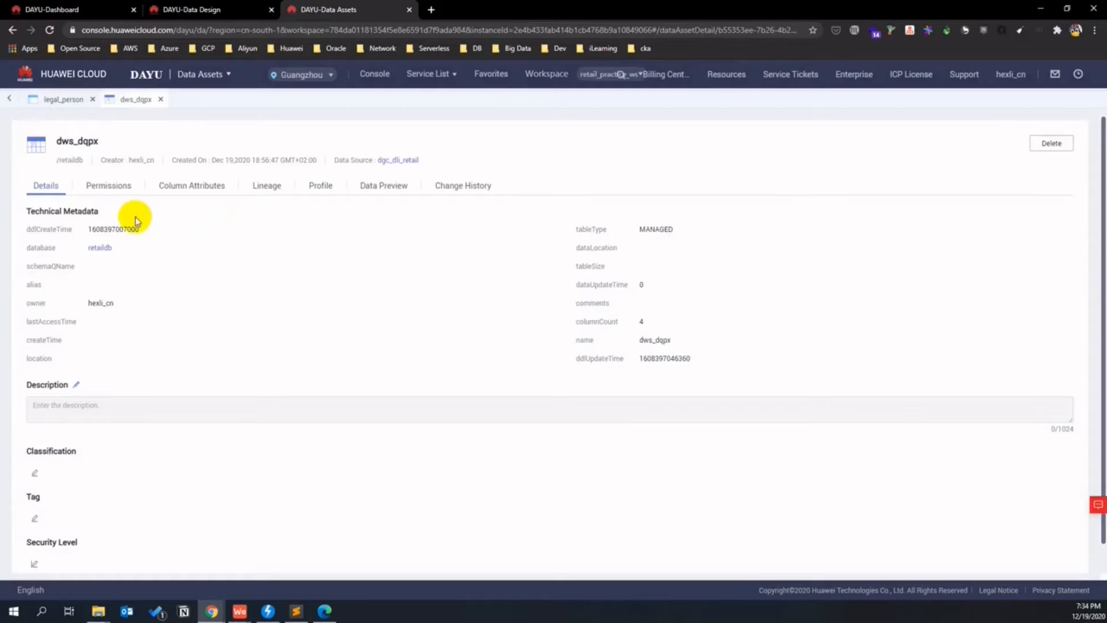
{"action": "left_click", "coordinate": [204, 185]}
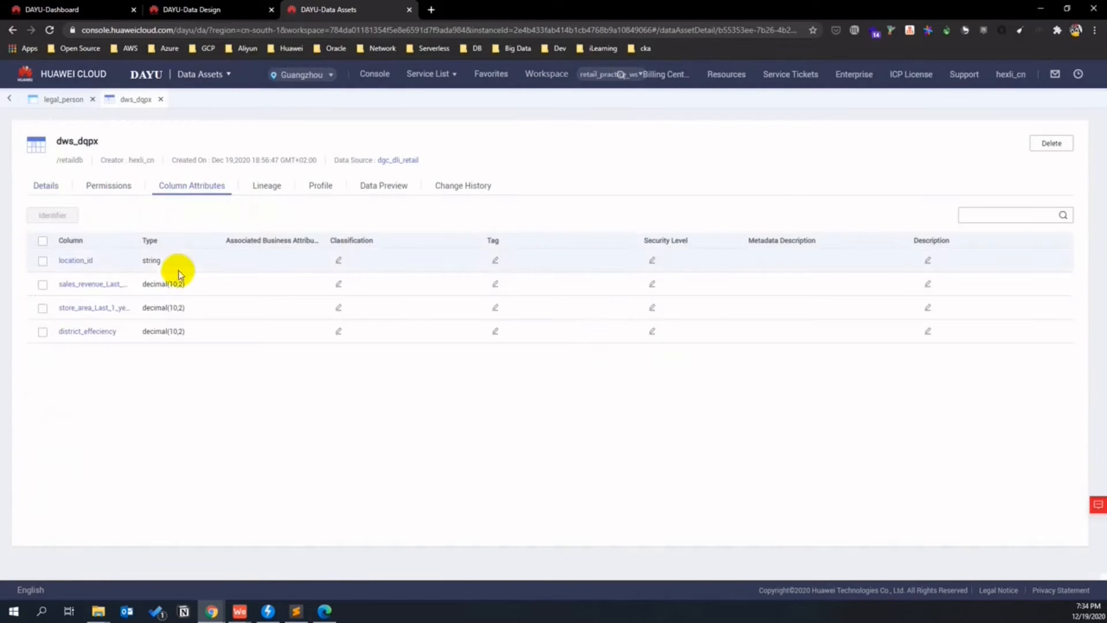
{"action": "left_click", "coordinate": [109, 186]}
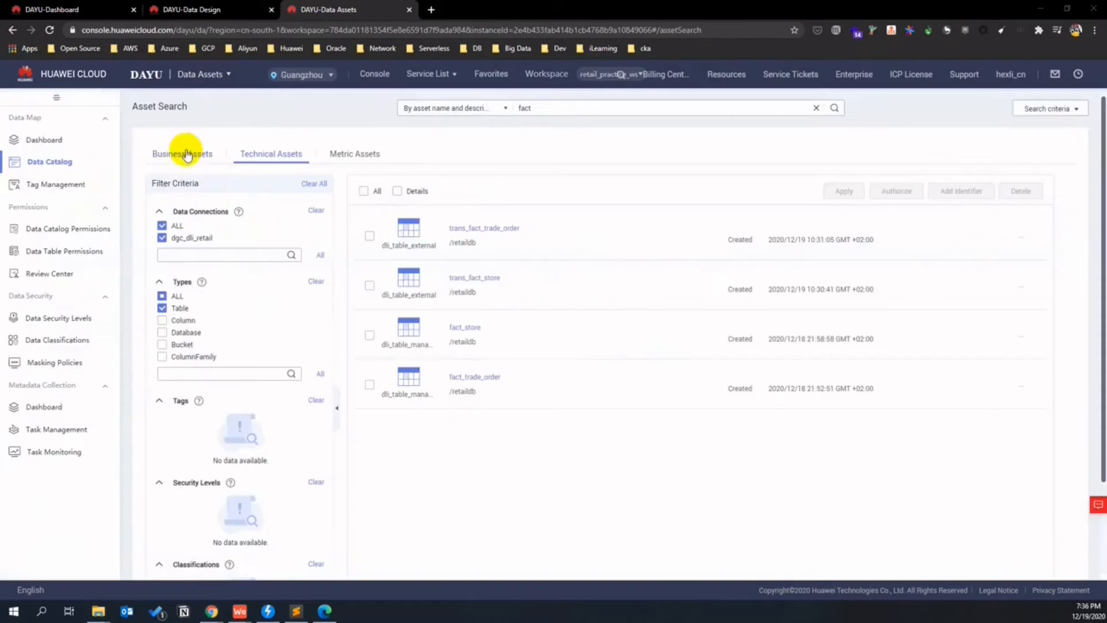
{"action": "left_click", "coordinate": [184, 154]}
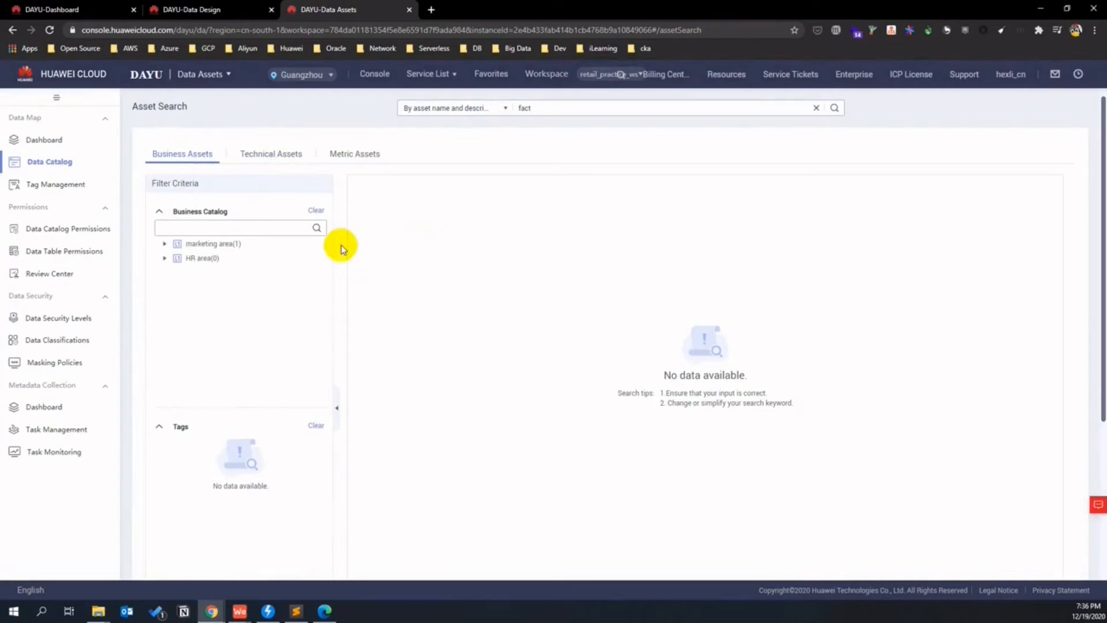
- Expand marketing area > store marketing area > store and open store_fact_table in the business catalog
{"action": "left_click", "coordinate": [164, 244]}
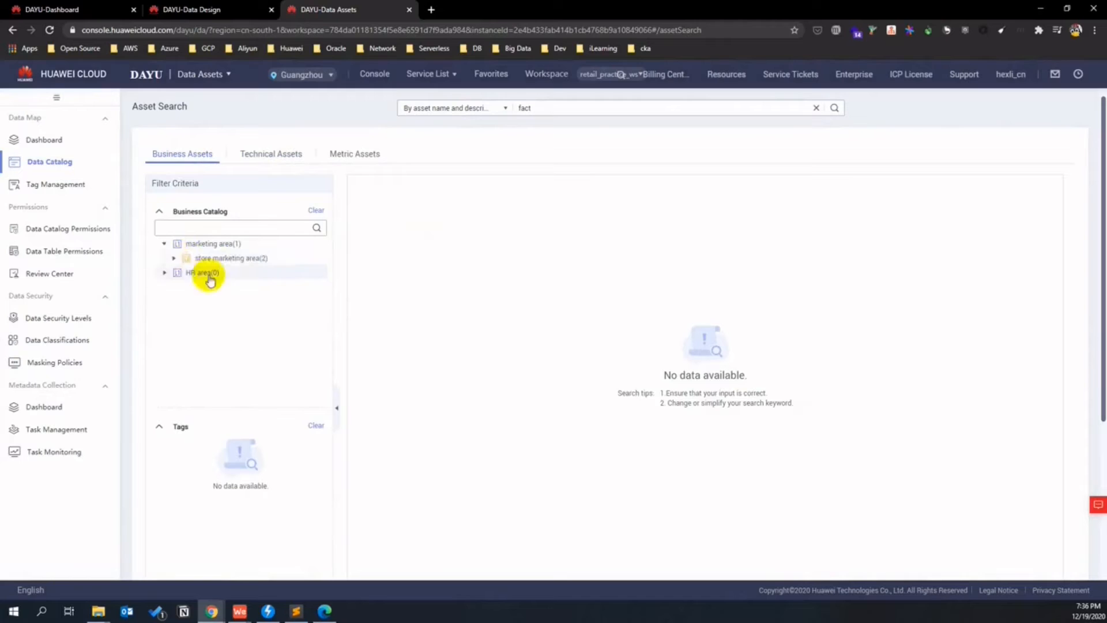
{"action": "left_click", "coordinate": [173, 258]}
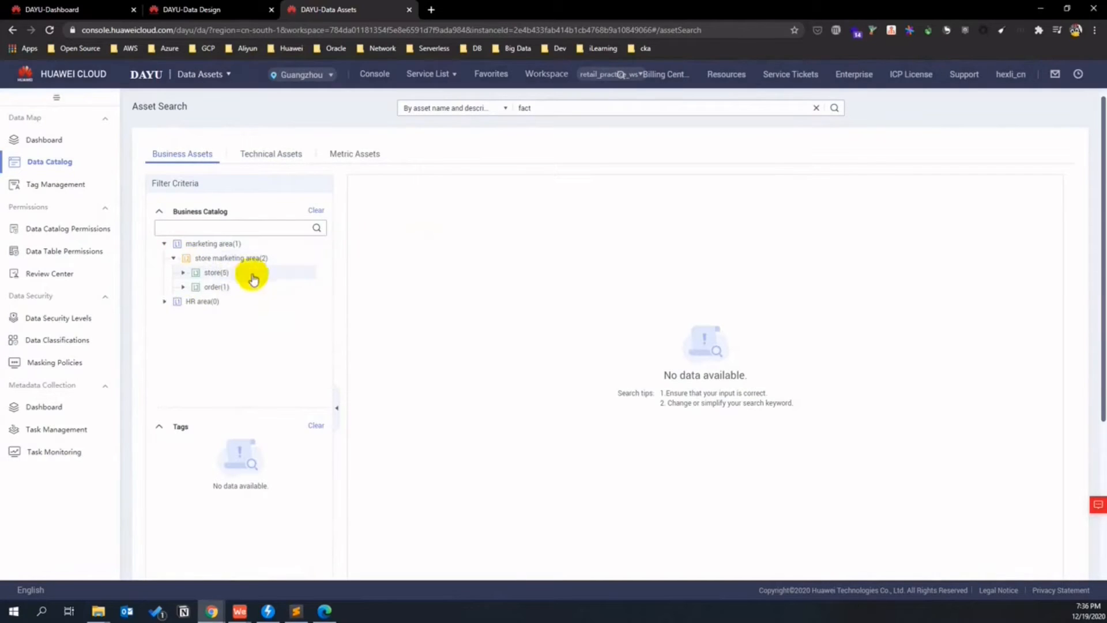
{"action": "left_click", "coordinate": [183, 272]}
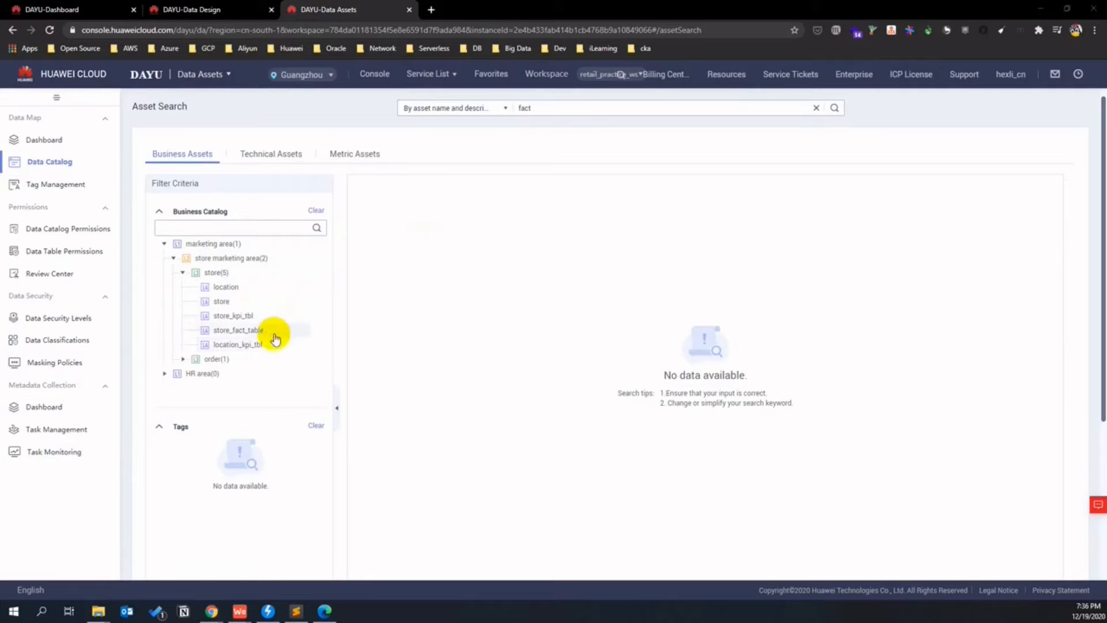
{"action": "left_click", "coordinate": [247, 330]}
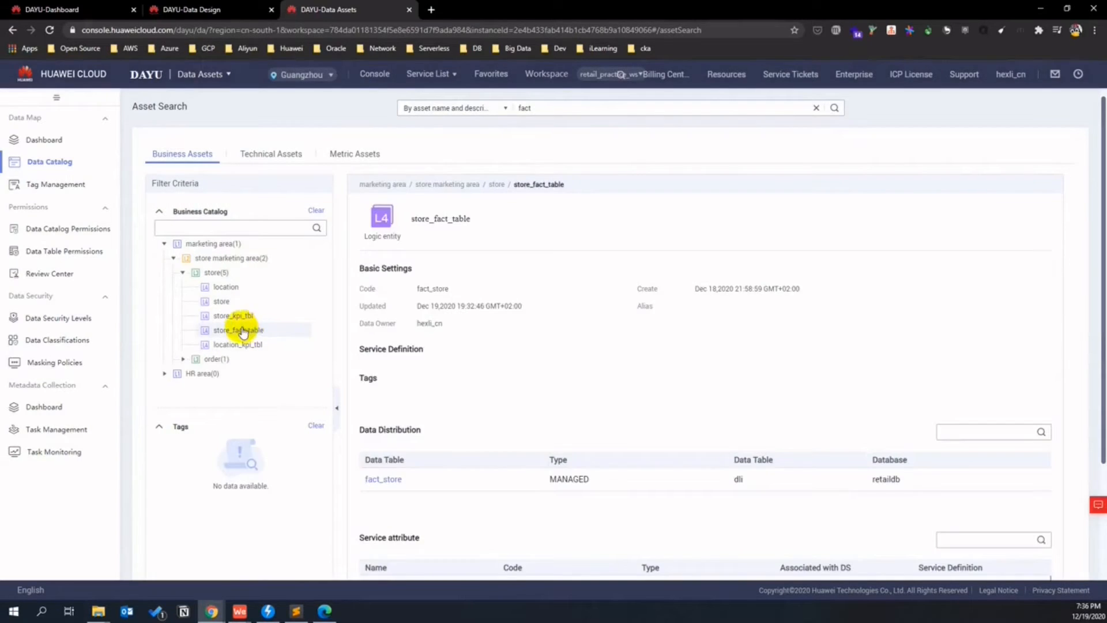
- Review store_fact_table's data distribution details, then close the Data Assets and Data Design pages
{"action": "scroll", "coordinate": [652, 338], "scroll_direction": "down", "scroll_amount": 3}
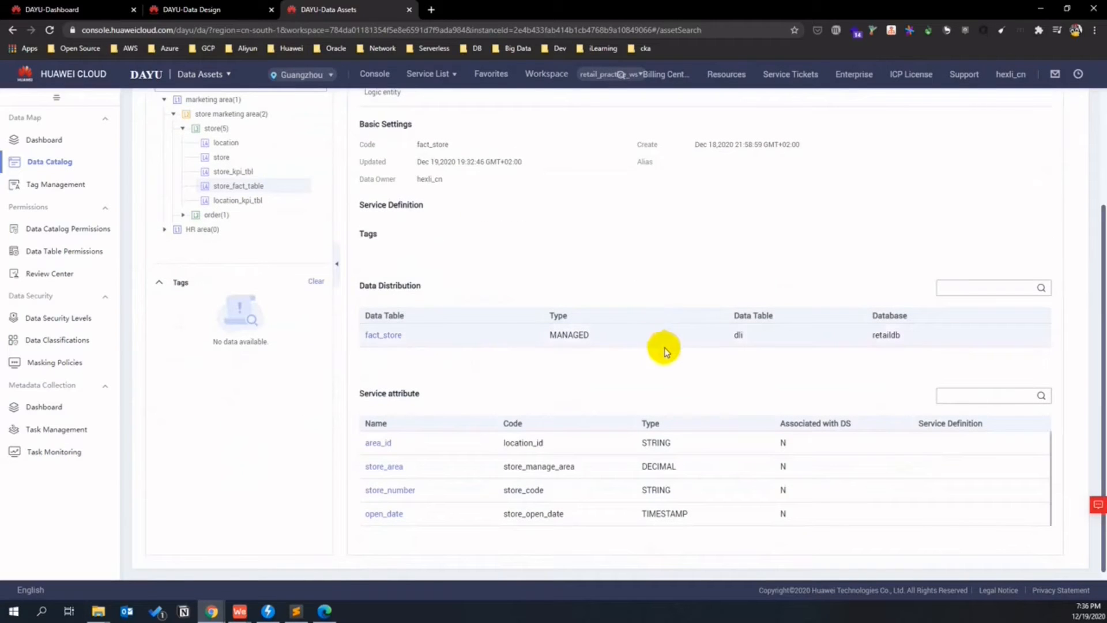
{"action": "mouse_move", "coordinate": [372, 285]}
{"action": "left_mouse_down"}
{"action": "mouse_move", "coordinate": [471, 295]}
{"action": "mouse_move", "coordinate": [615, 336]}
{"action": "mouse_move", "coordinate": [898, 334]}
{"action": "mouse_move", "coordinate": [440, 333]}
{"action": "mouse_move", "coordinate": [365, 285]}
{"action": "left_mouse_up"}
{"action": "left_click", "coordinate": [917, 332]}
{"action": "left_click", "coordinate": [578, 289]}
{"action": "scroll", "coordinate": [582, 312], "scroll_direction": "up", "scroll_amount": 3}
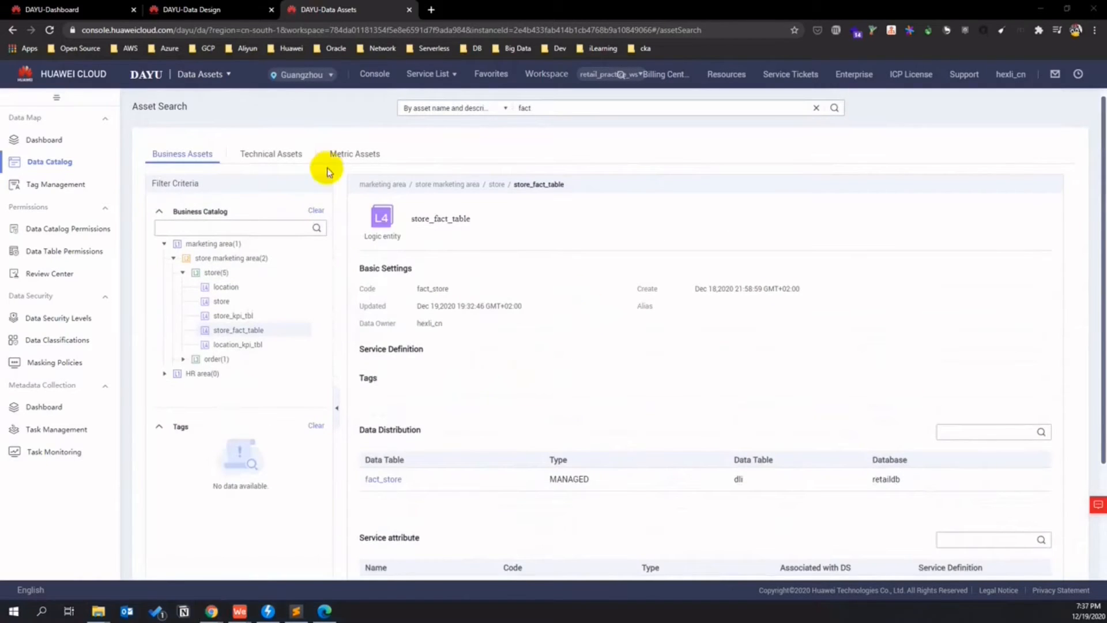
{"action": "left_click", "coordinate": [409, 10]}
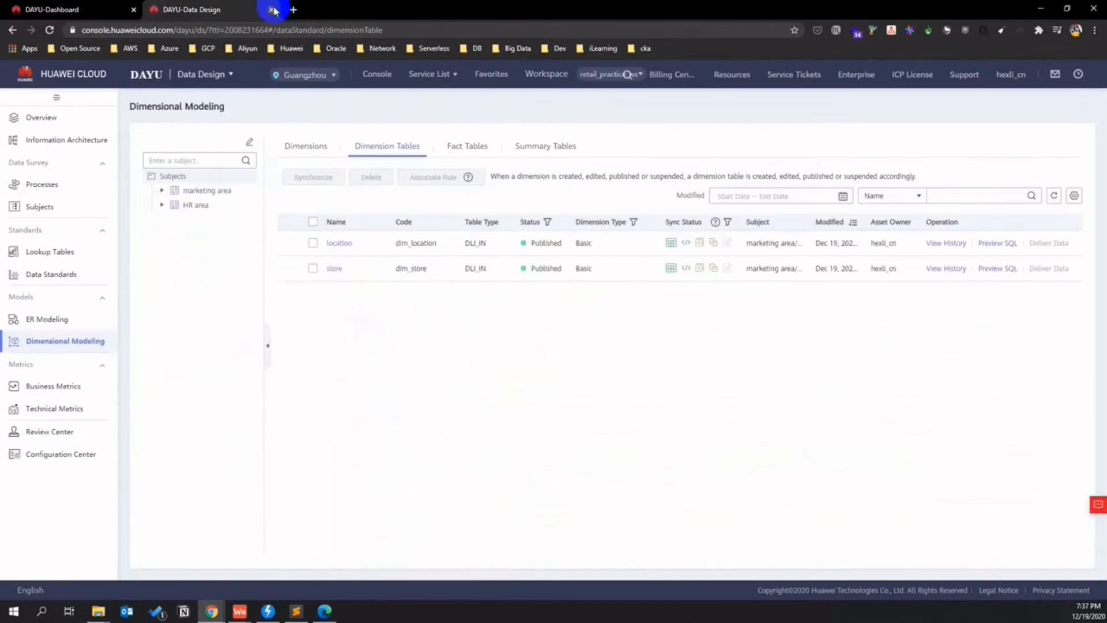
{"action": "left_click", "coordinate": [271, 10]}
- Leave the Dashboard and advance to the 'DGC Data Governance – Data Service' section
{"action": "left_click", "coordinate": [86, 249]}
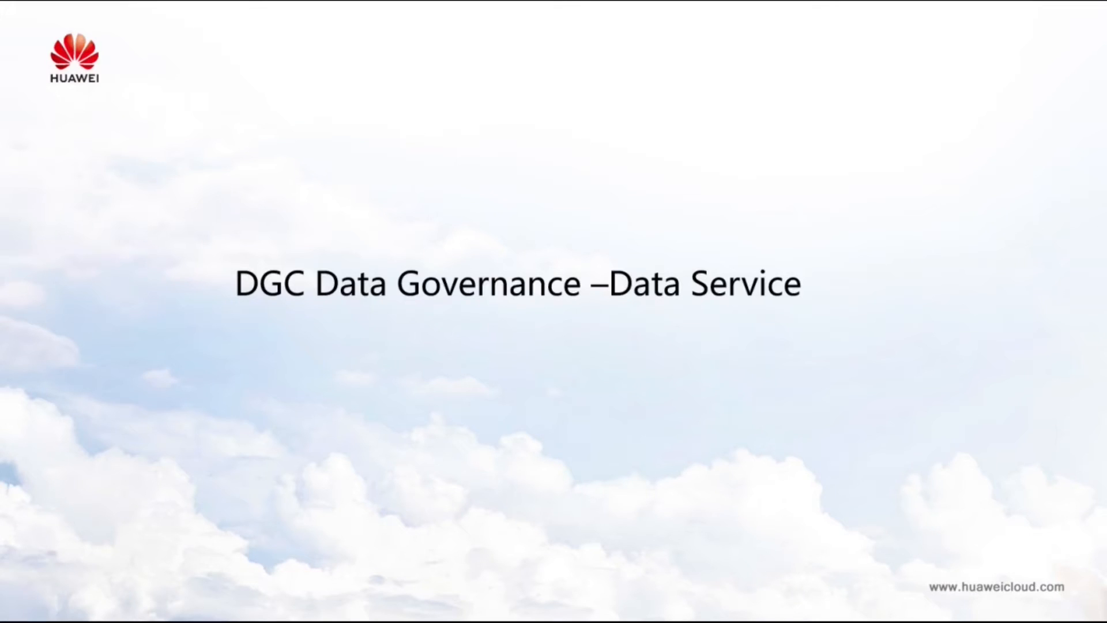
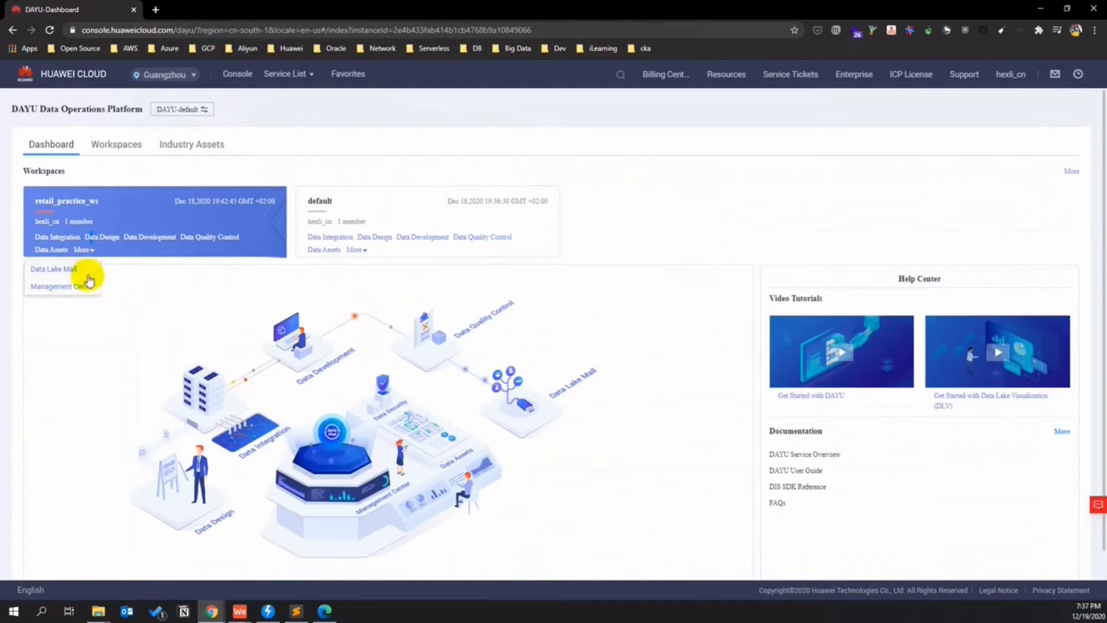
- From the retail_practice_ws card, open Data Lake Mall Shared Edition and its Review Center
{"action": "left_click", "coordinate": [134, 272]}
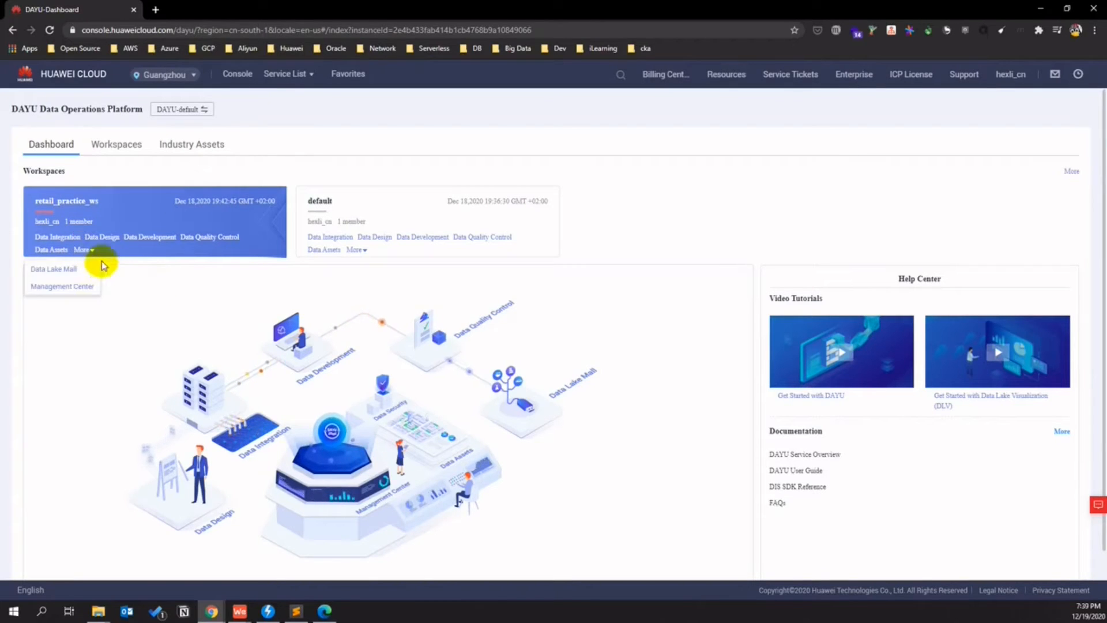
{"action": "left_click", "coordinate": [78, 269]}
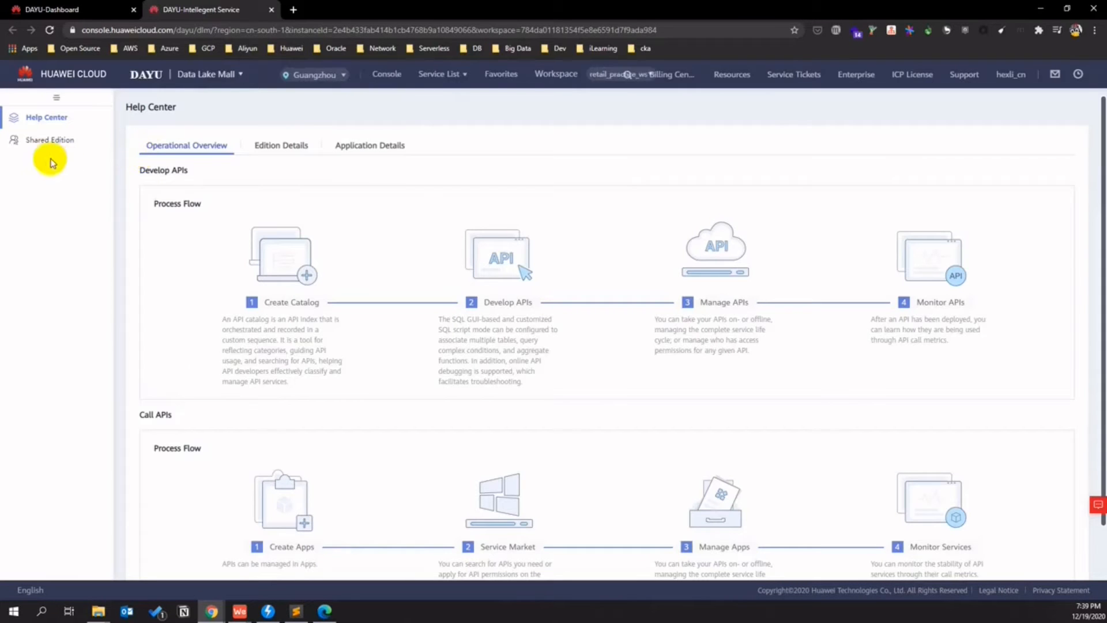
{"action": "left_click", "coordinate": [48, 147]}
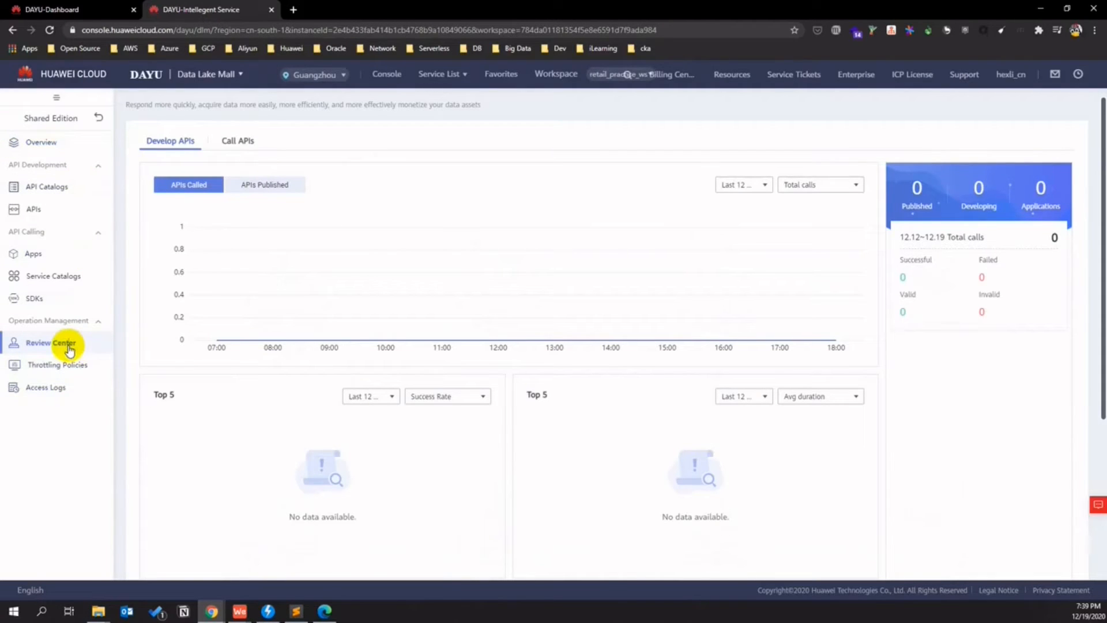
{"action": "left_click", "coordinate": [68, 346]}
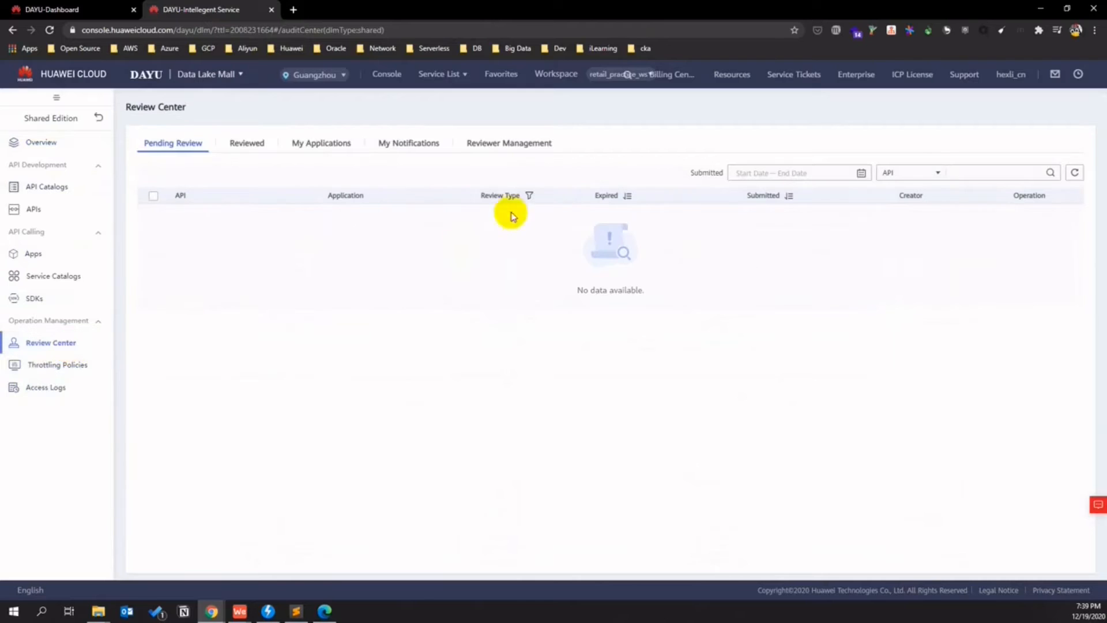
- In Reviewer Management, start adding a reviewer and select the current account
{"action": "left_click", "coordinate": [526, 148]}
{"action": "left_click", "coordinate": [164, 174]}
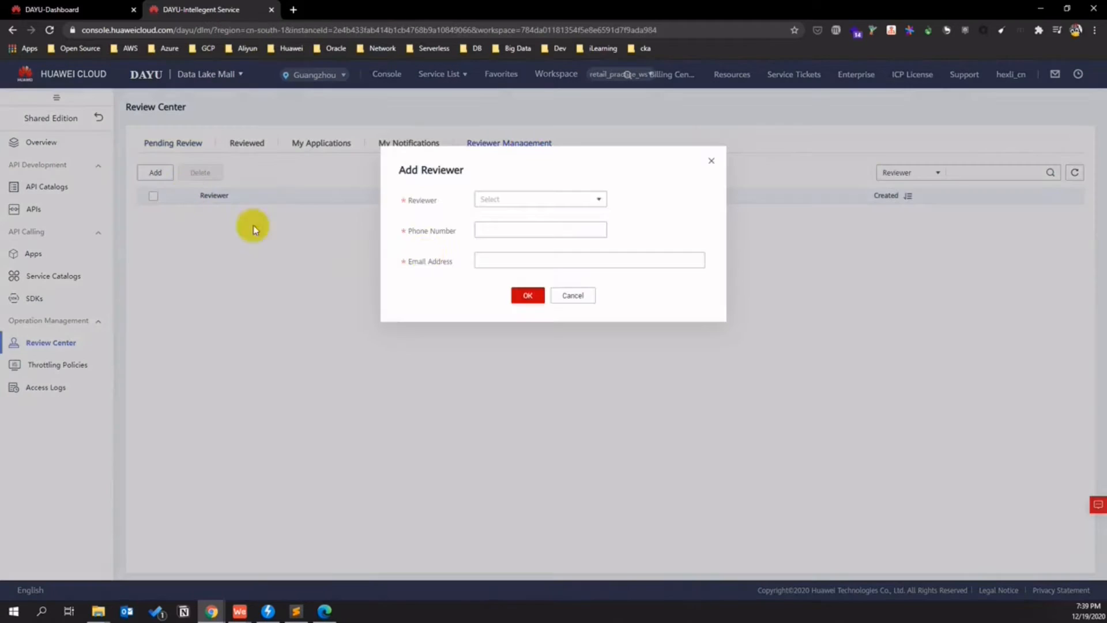
{"action": "left_click", "coordinate": [497, 202]}
{"action": "left_click", "coordinate": [510, 228]}
- Enter the reviewer's valid 11-digit phone number, correcting the missing digit
{"action": "left_click", "coordinate": [490, 231]}
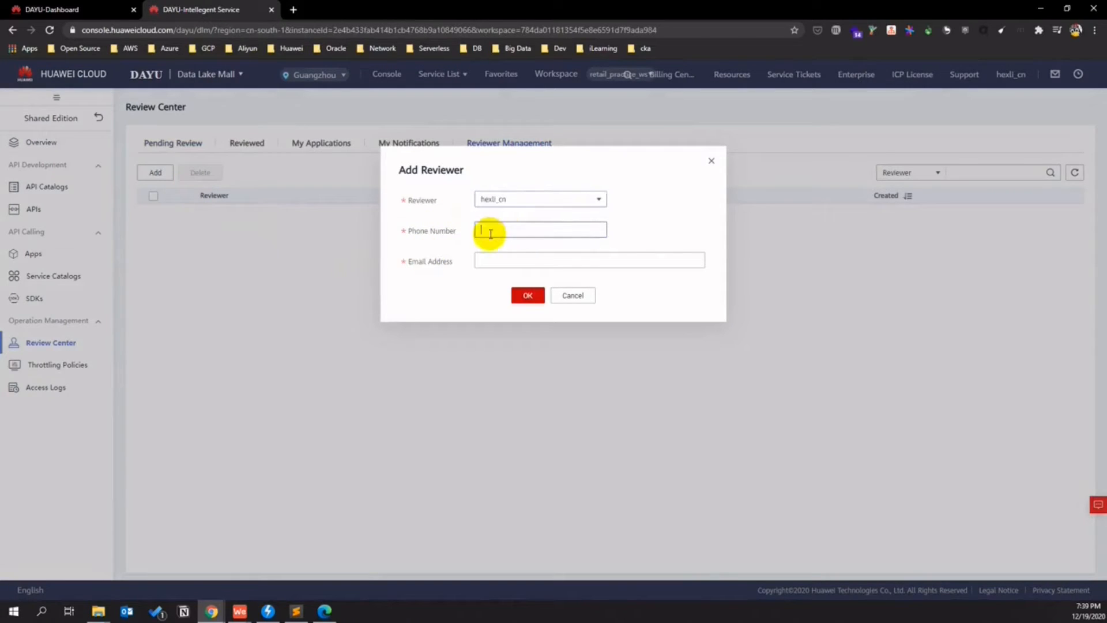
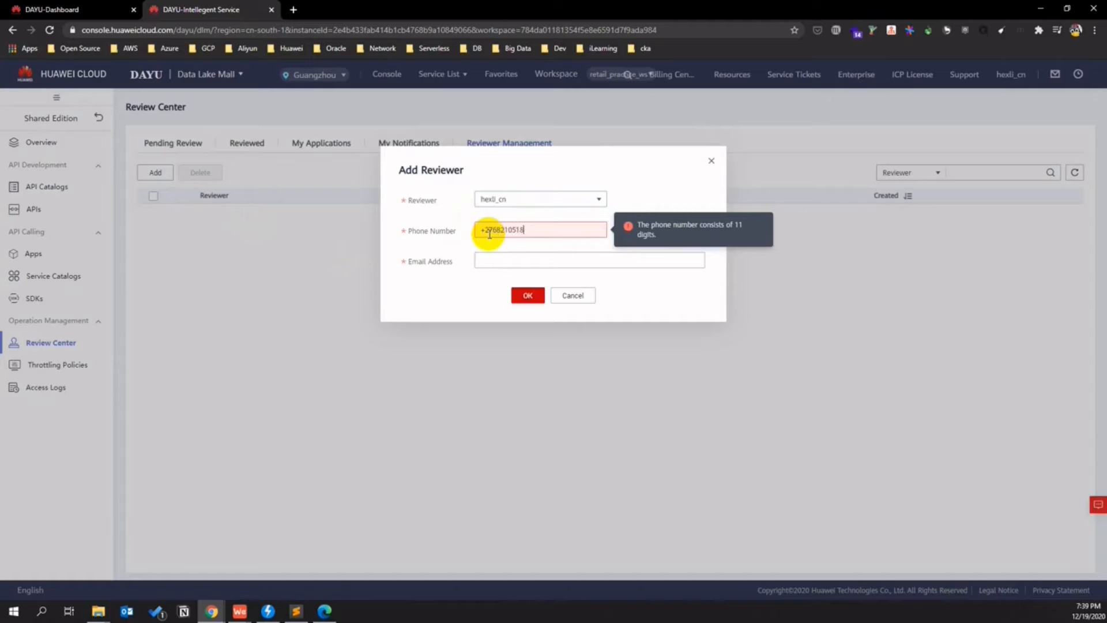
{"action": "key", "text": "Tab"}
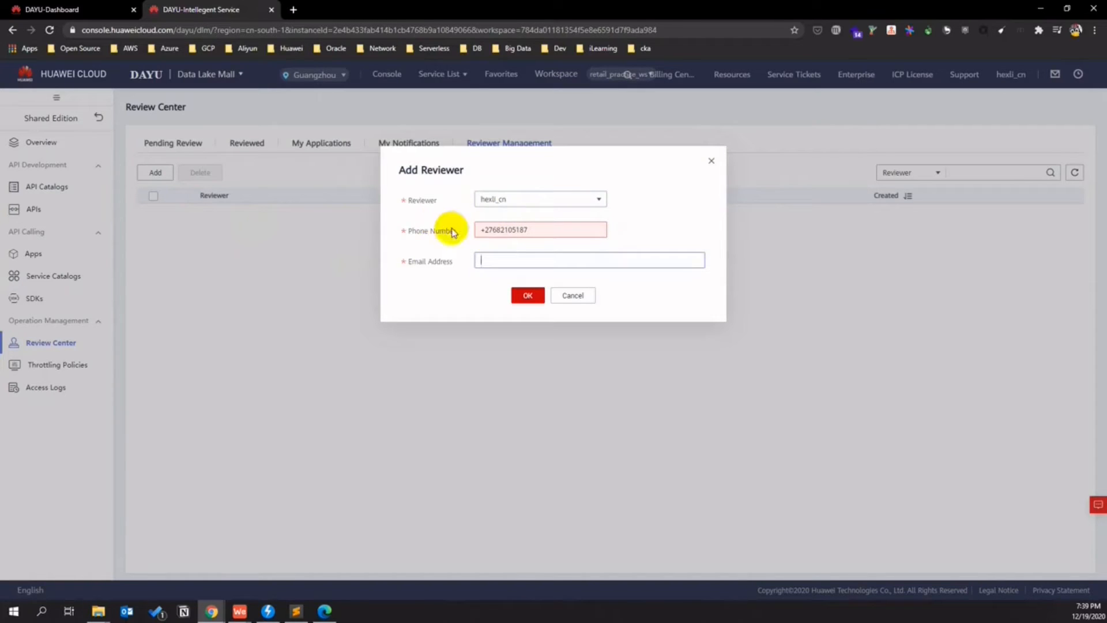
{"action": "left_click", "coordinate": [505, 231]}
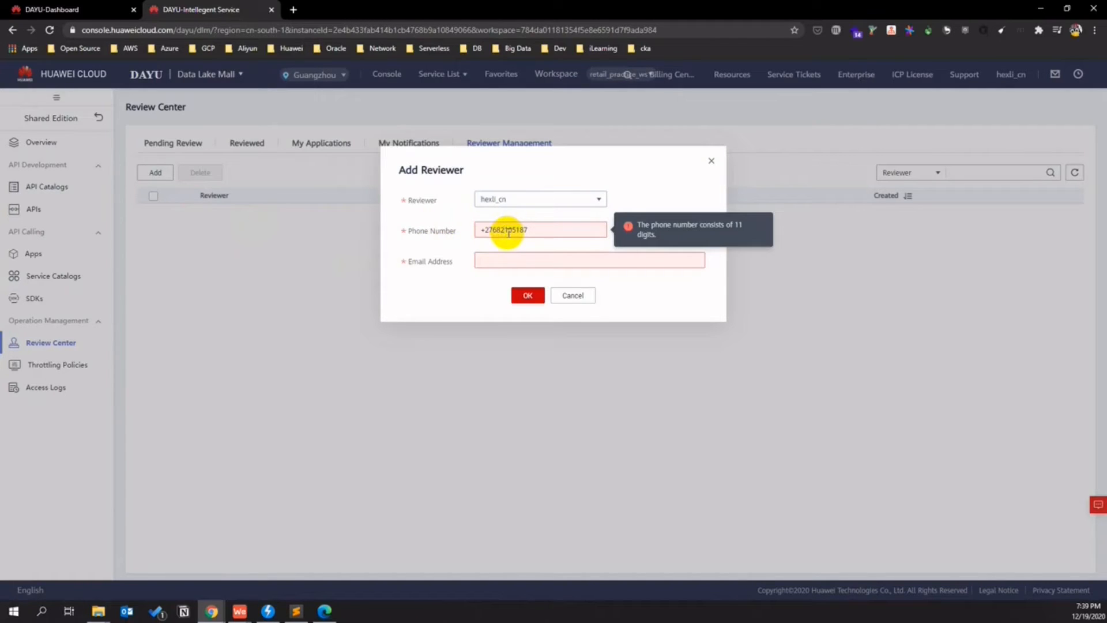
{"action": "left_click_drag", "start_coordinate": [538, 229], "coordinate": [440, 231]}
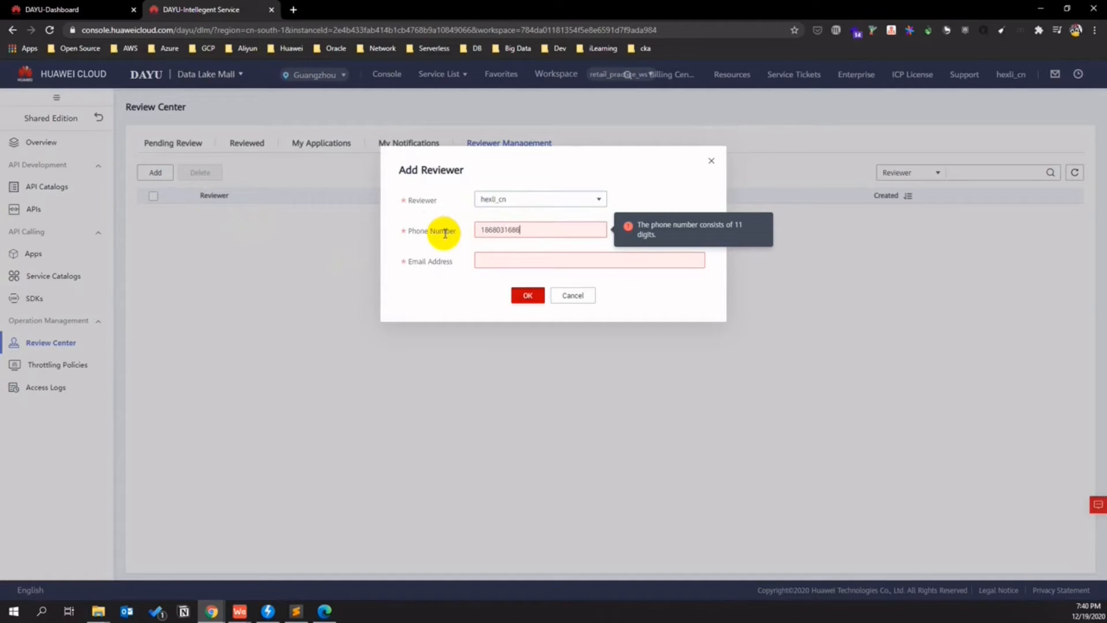
{"action": "key", "text": "Tab"}
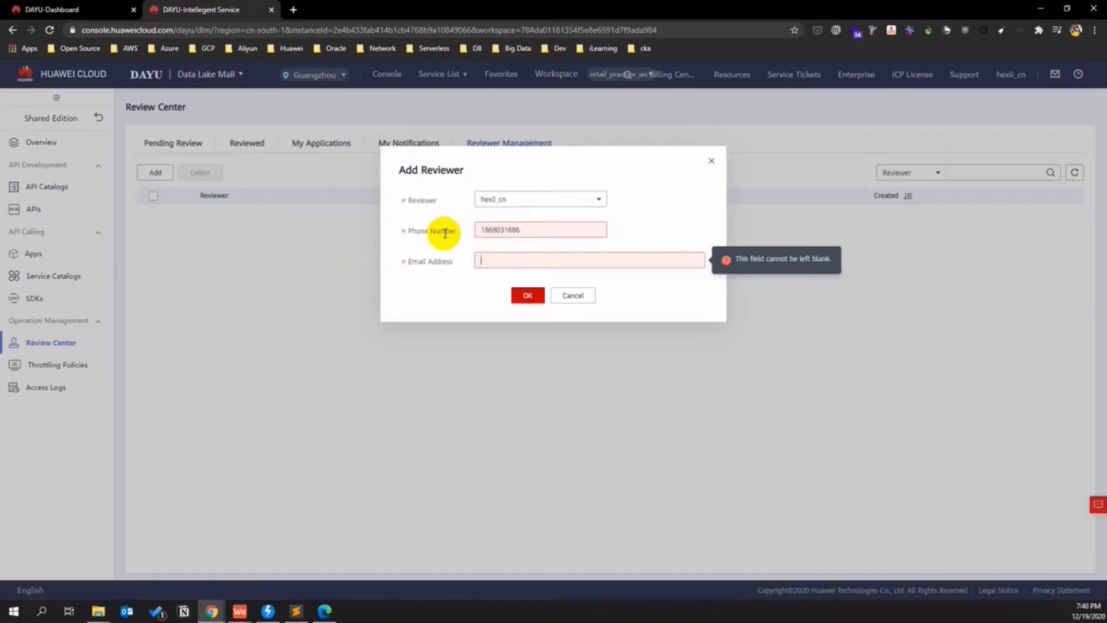
{"action": "left_click", "coordinate": [508, 230]}
{"action": "type", "text": "1"}
- Fill in the reviewer's e-mail address, confirm the reviewer, and go to the APIs list
{"action": "left_click", "coordinate": [507, 255]}
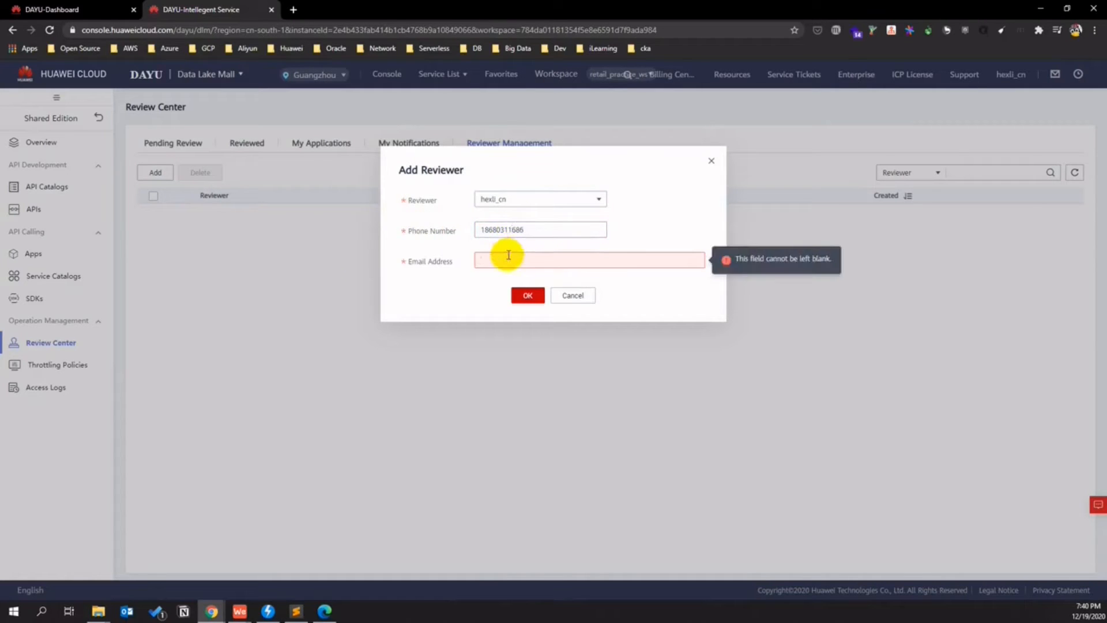
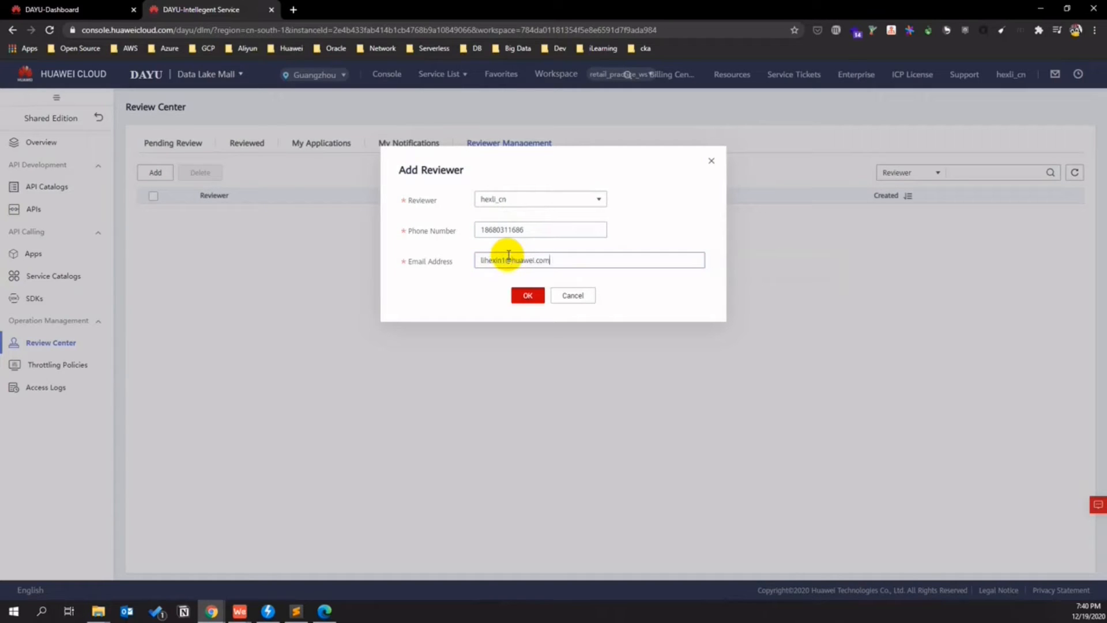
{"action": "left_click", "coordinate": [528, 297]}
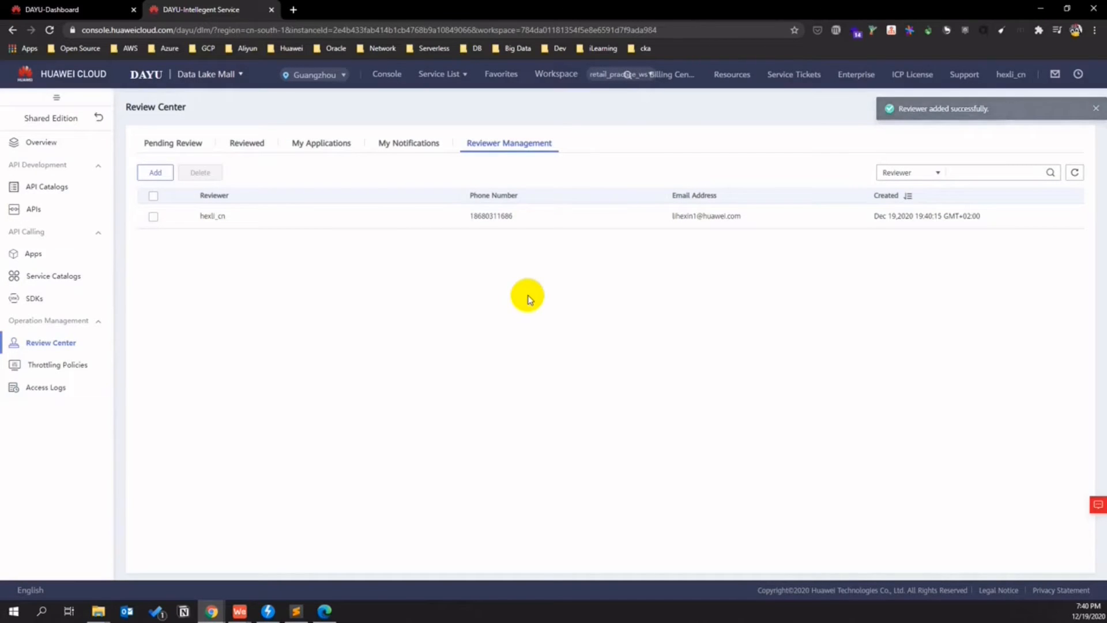
{"action": "left_click", "coordinate": [46, 210]}
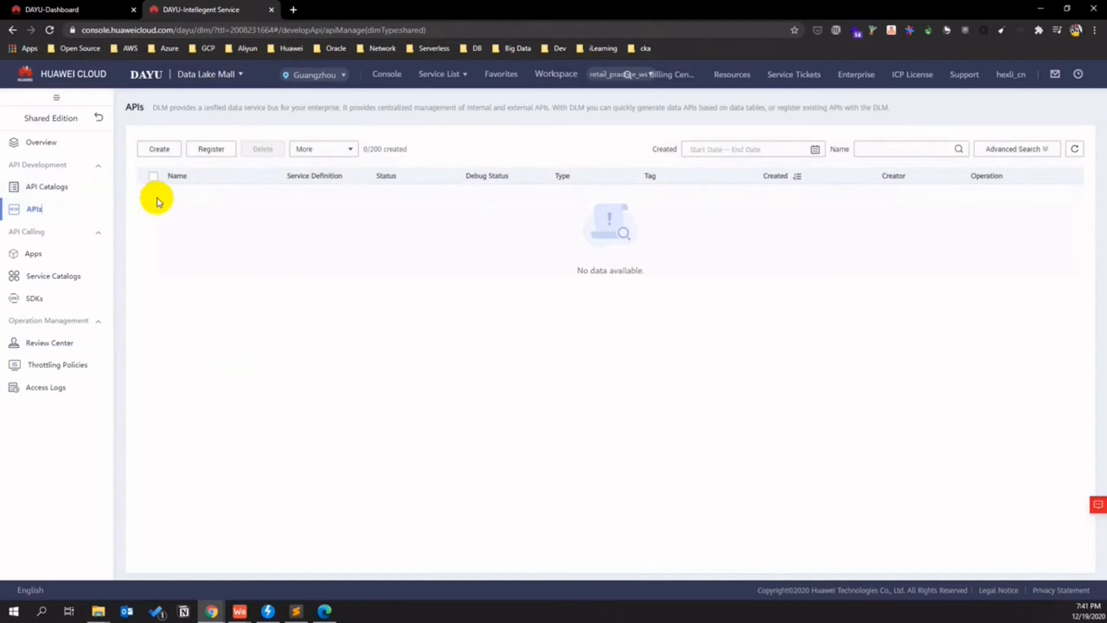
- Create API get_store_sum_table in catalog All with request path /getSumStore_retail
{"action": "left_click", "coordinate": [155, 150]}
{"action": "left_click", "coordinate": [188, 160]}
{"action": "type", "text": "get_store_sum_table"}
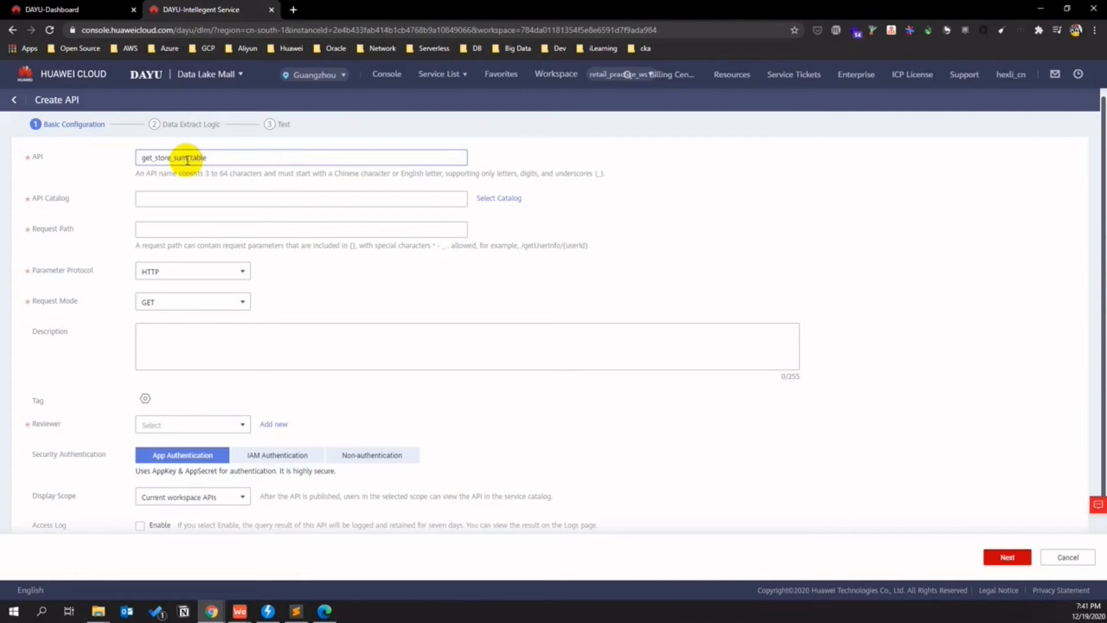
{"action": "left_click", "coordinate": [184, 196]}
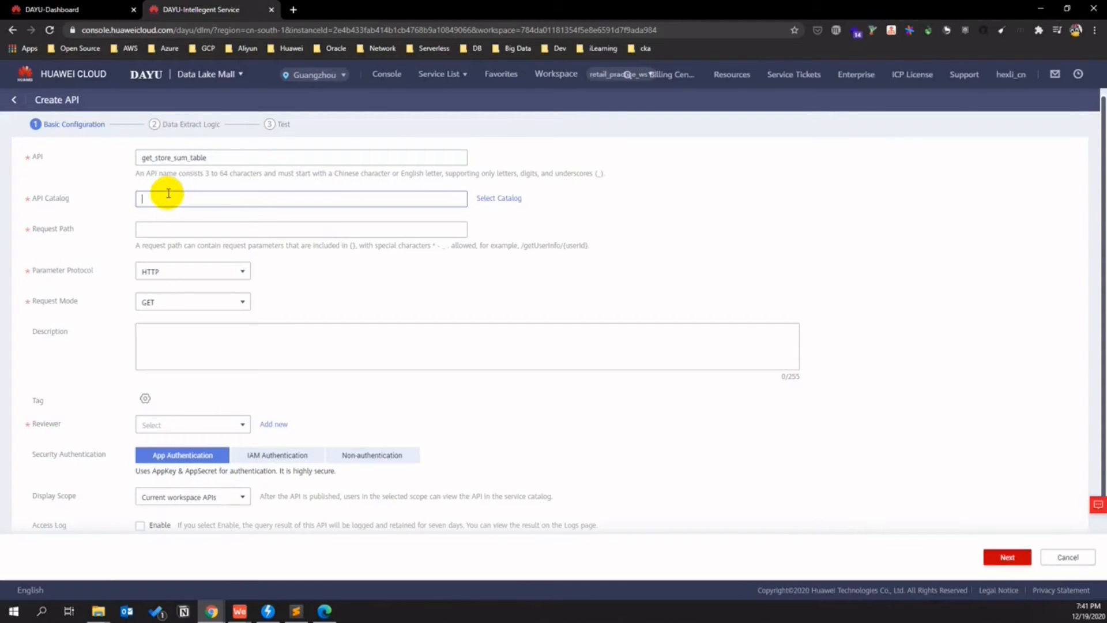
{"action": "left_click", "coordinate": [500, 198]}
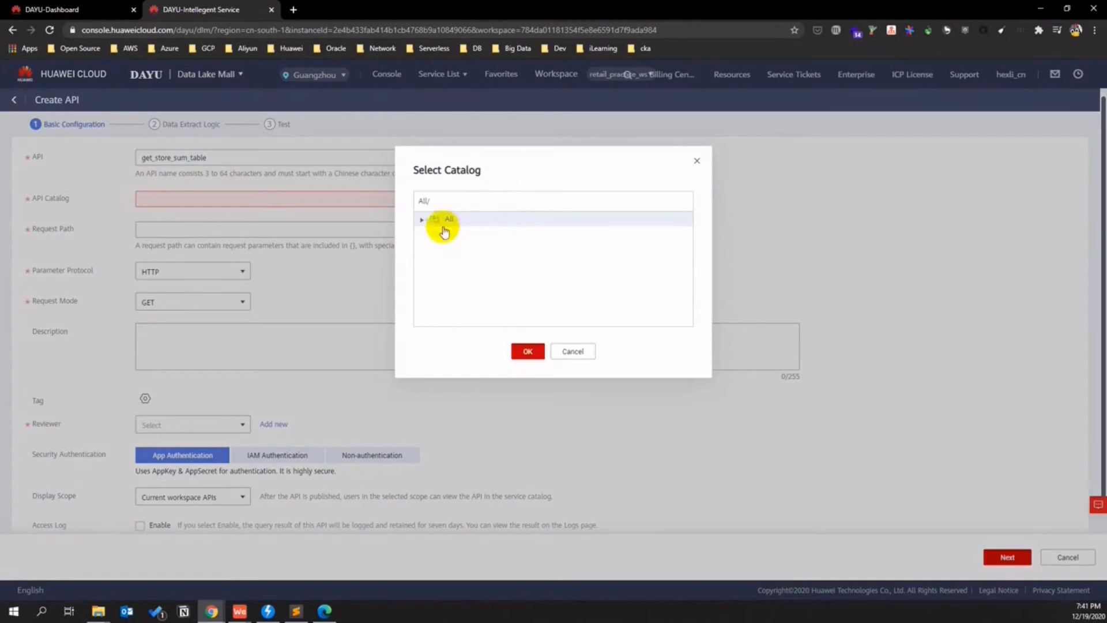
{"action": "left_click", "coordinate": [526, 351]}
{"action": "left_click", "coordinate": [166, 228]}
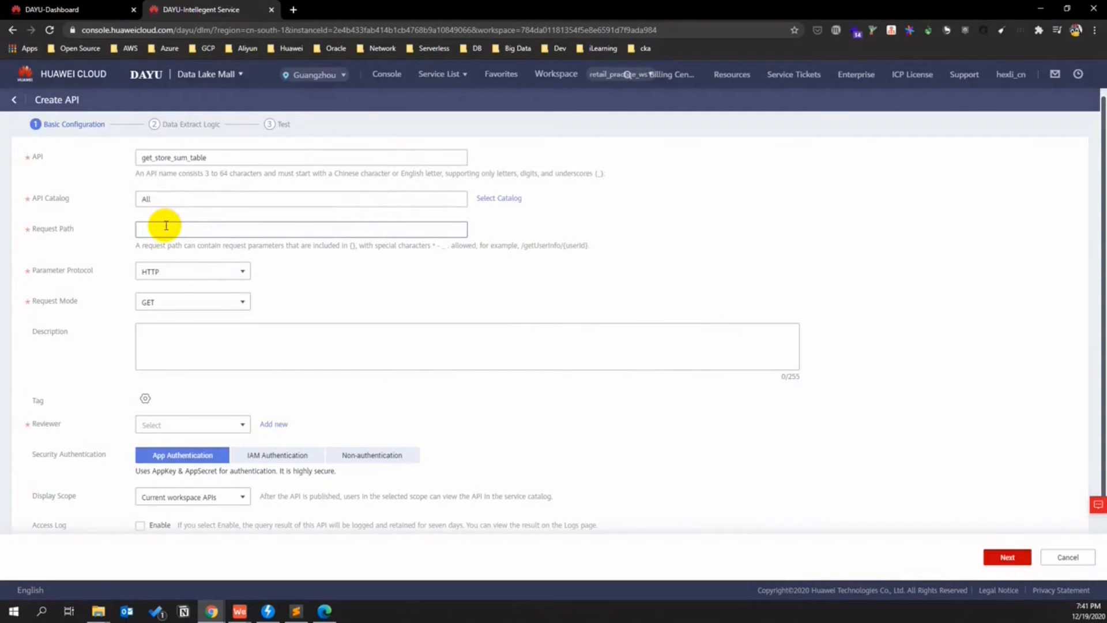
{"action": "left_click", "coordinate": [392, 226]}
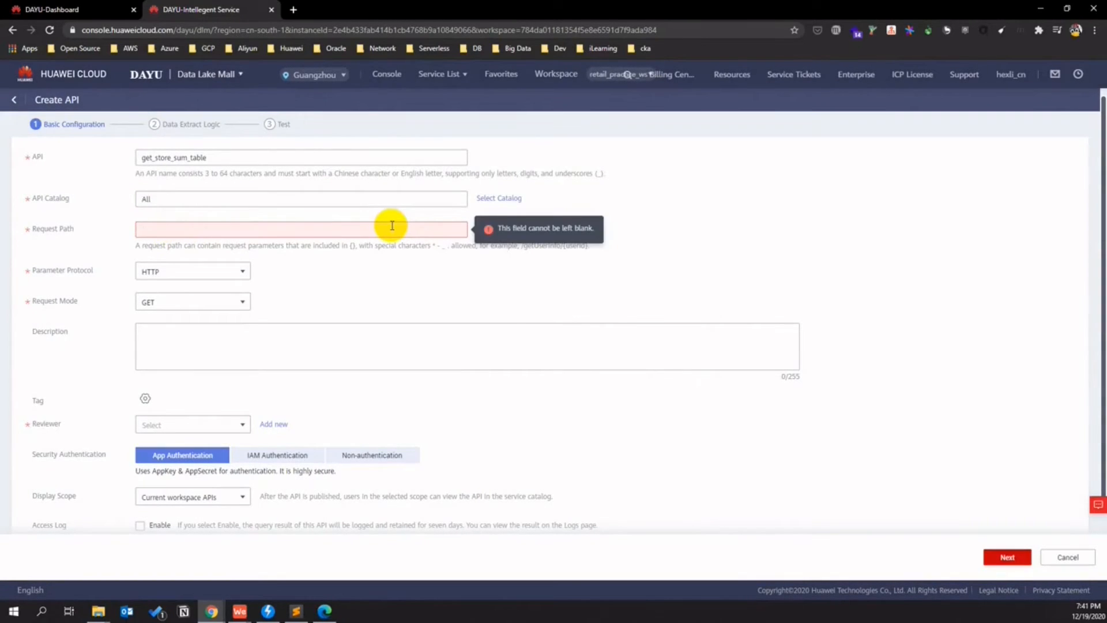
{"action": "type", "text": "/getSumStore_retail"}
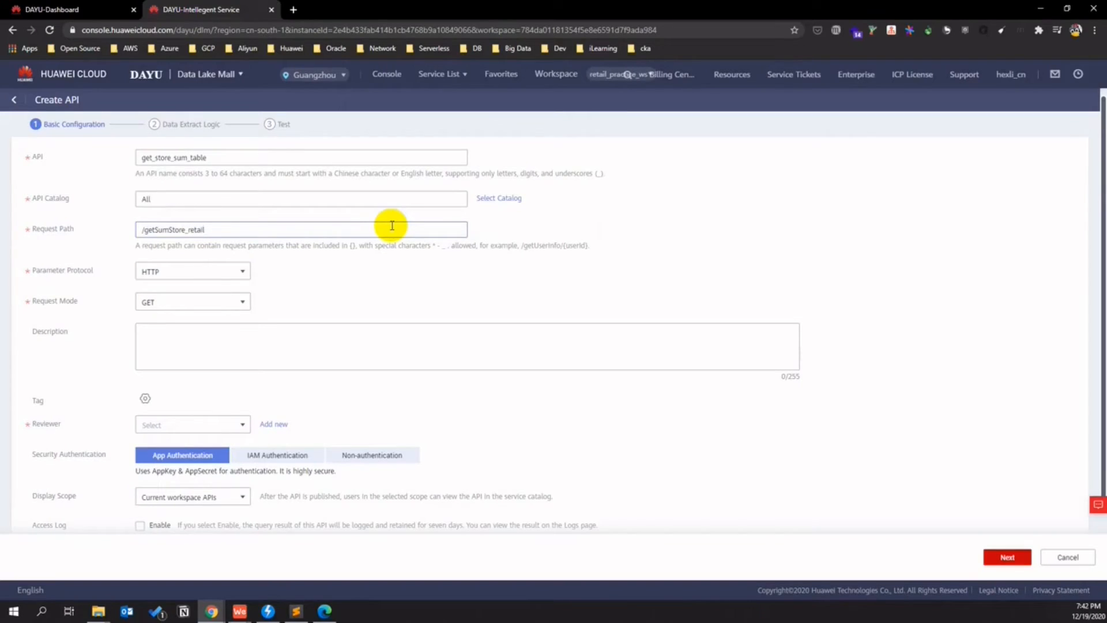
- Assign the reviewer account to the API and continue to data extraction
{"action": "left_click", "coordinate": [237, 424]}
{"action": "left_click", "coordinate": [147, 458]}
{"action": "left_click", "coordinate": [525, 426]}
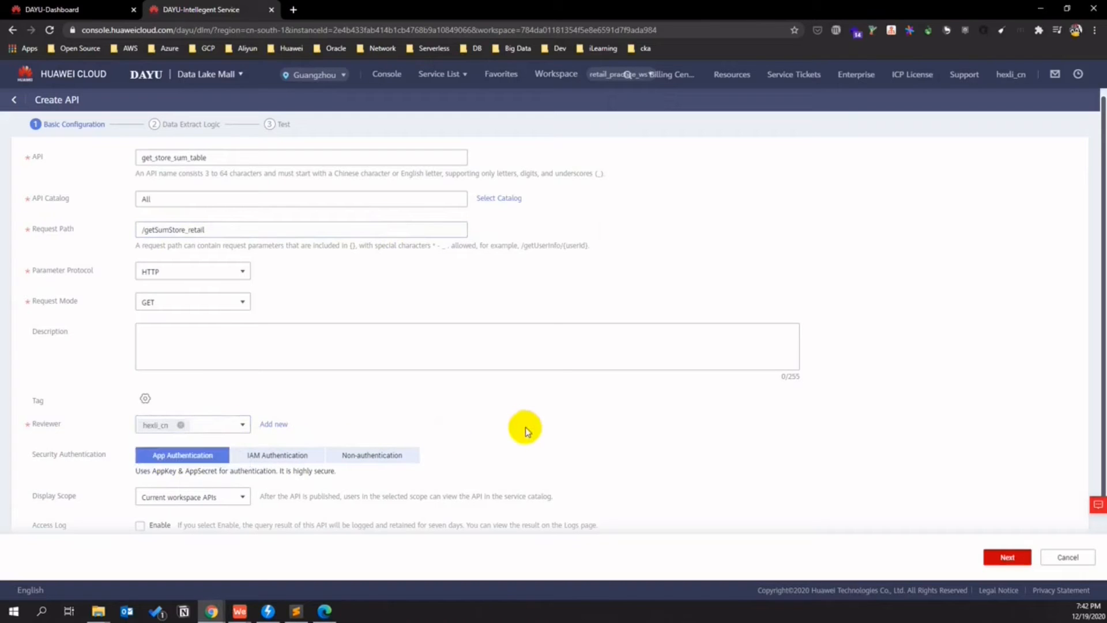
{"action": "left_click", "coordinate": [1007, 557]}
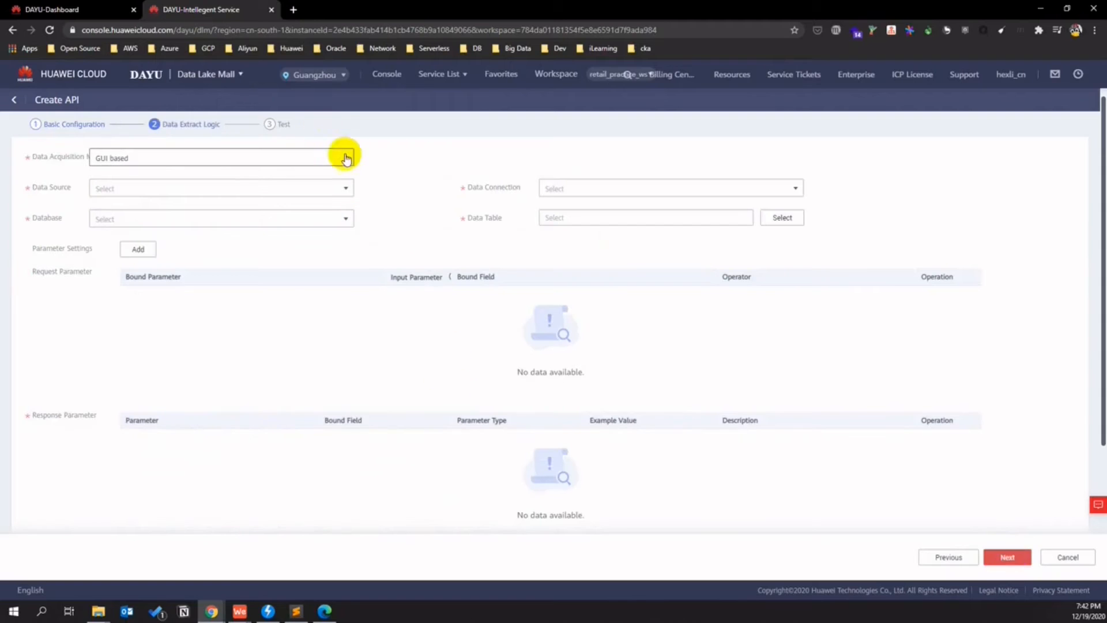
- Use GUI acquisition with DWS source, dgc_dws_retail connection and retail_practice database
{"action": "left_click", "coordinate": [346, 157]}
{"action": "left_click", "coordinate": [357, 189]}
{"action": "left_click", "coordinate": [357, 188]}
{"action": "left_click", "coordinate": [341, 203]}
{"action": "left_click", "coordinate": [574, 198]}
{"action": "left_click", "coordinate": [563, 208]}
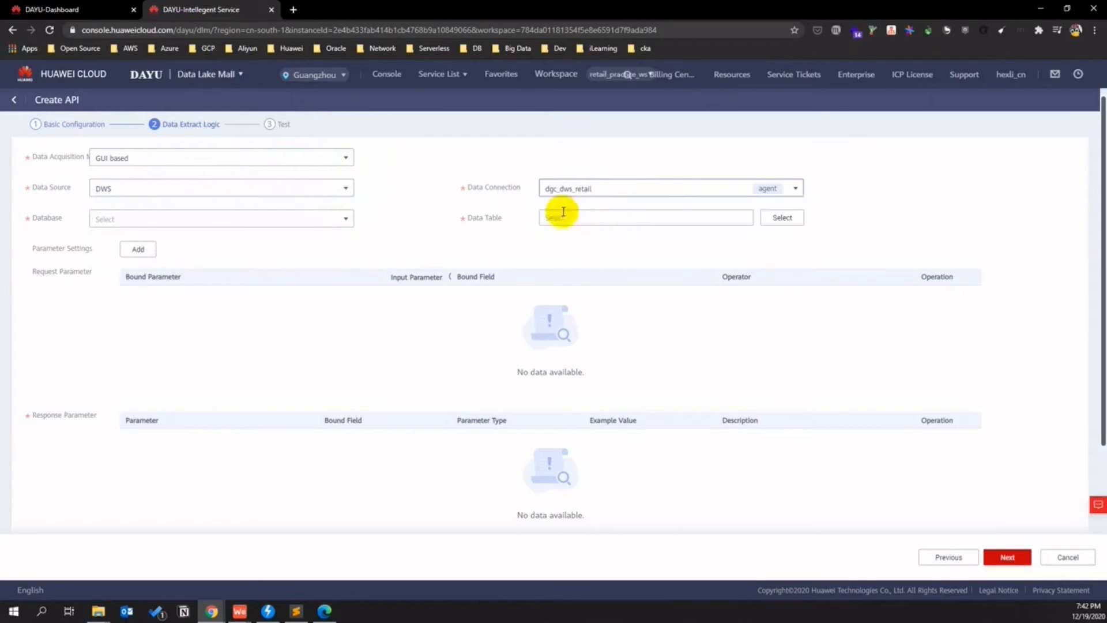
{"action": "left_click", "coordinate": [341, 218]}
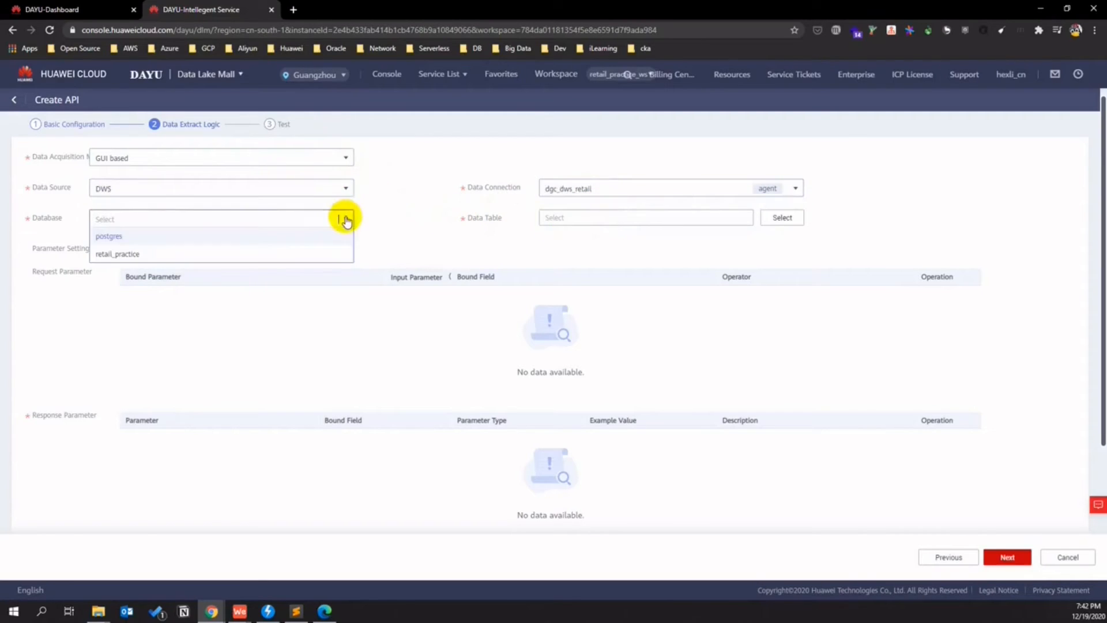
{"action": "left_click", "coordinate": [255, 253]}
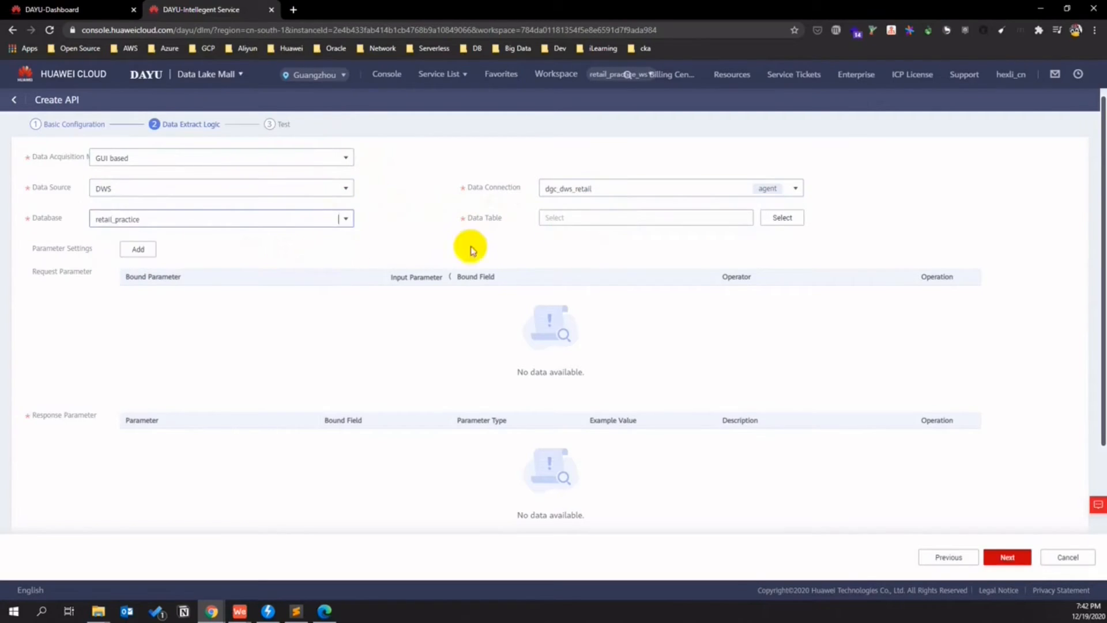
- Choose table dws_store_kpi from schema retail_hwc_hexlicn as the API's data table
{"action": "left_click", "coordinate": [788, 218]}
{"action": "left_click", "coordinate": [408, 238]}
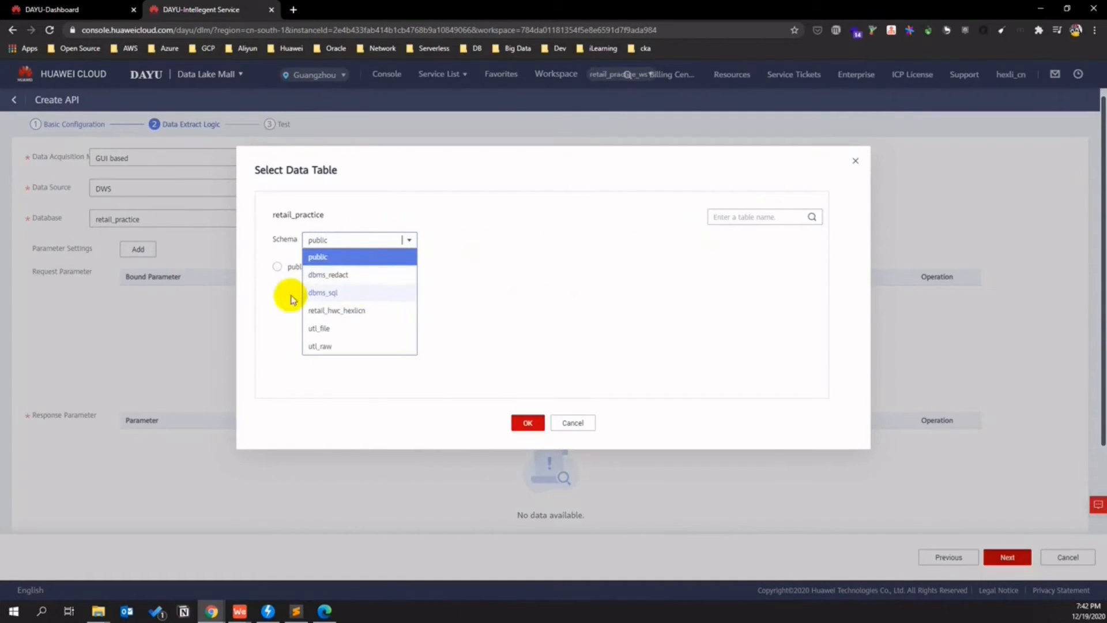
{"action": "left_click", "coordinate": [362, 312]}
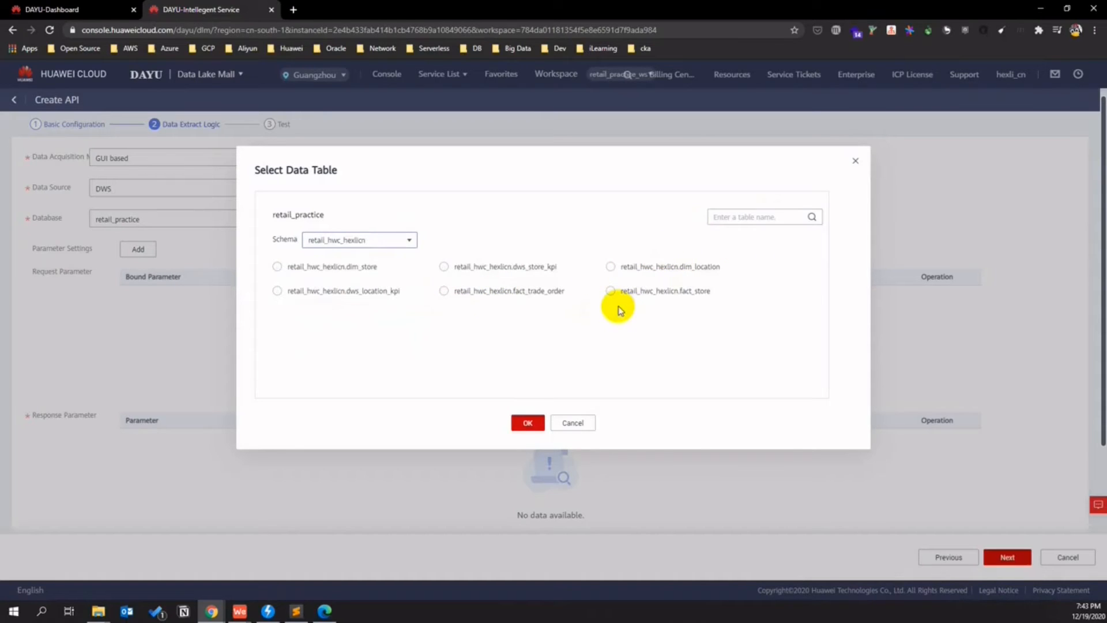
{"action": "left_click", "coordinate": [442, 268]}
{"action": "left_click", "coordinate": [527, 421]}
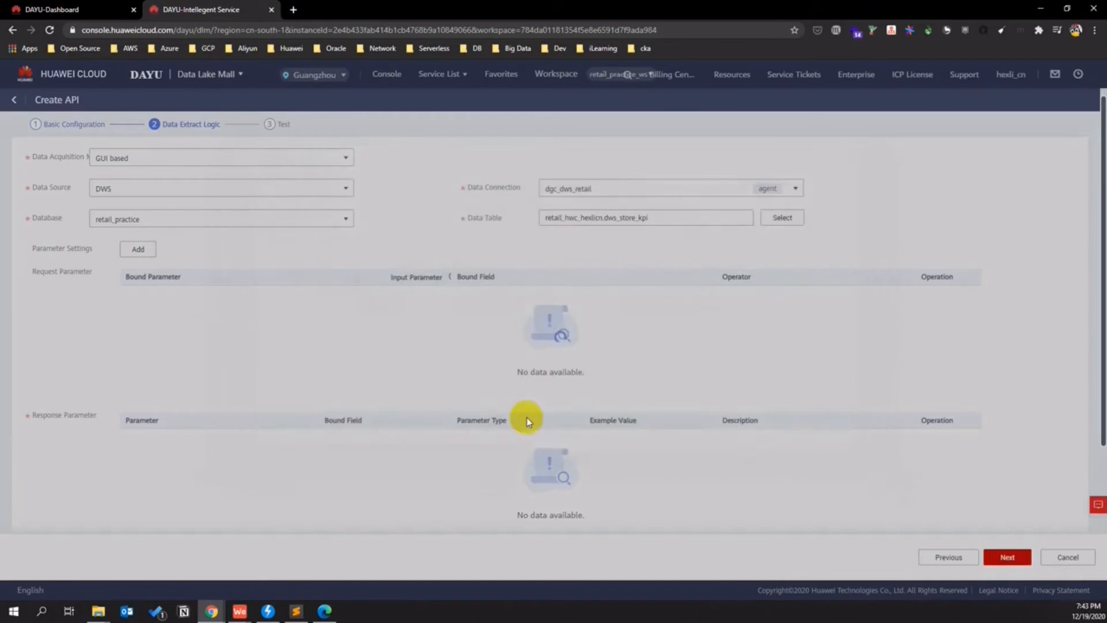
- Add all six dws_store_kpi fields as response parameters and create the API
{"action": "left_click", "coordinate": [138, 249]}
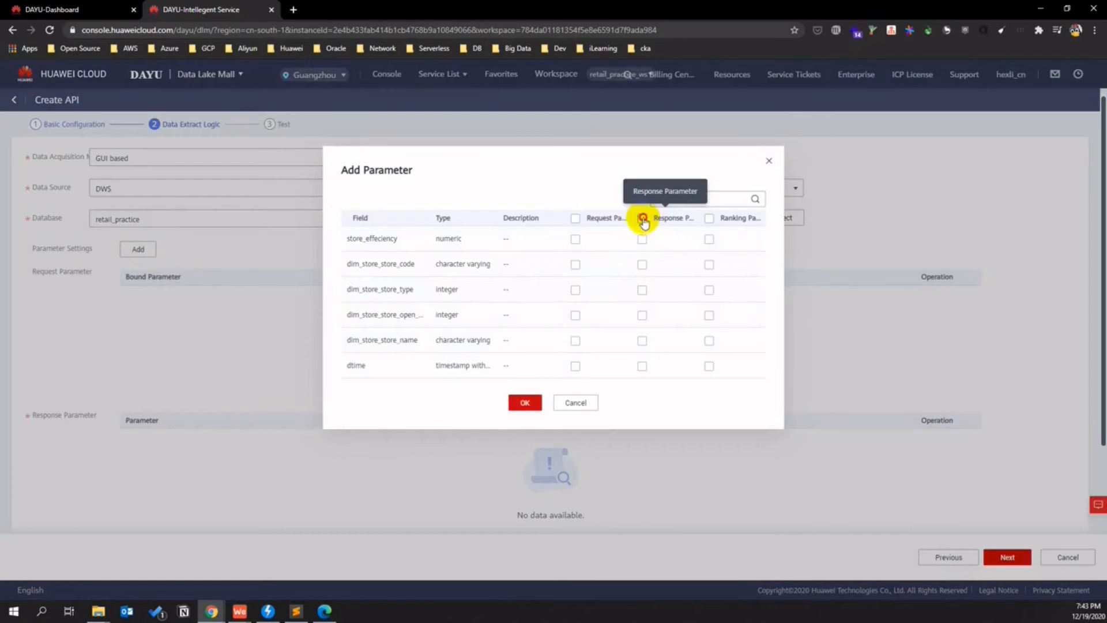
{"action": "left_click", "coordinate": [642, 218]}
{"action": "left_click", "coordinate": [525, 402]}
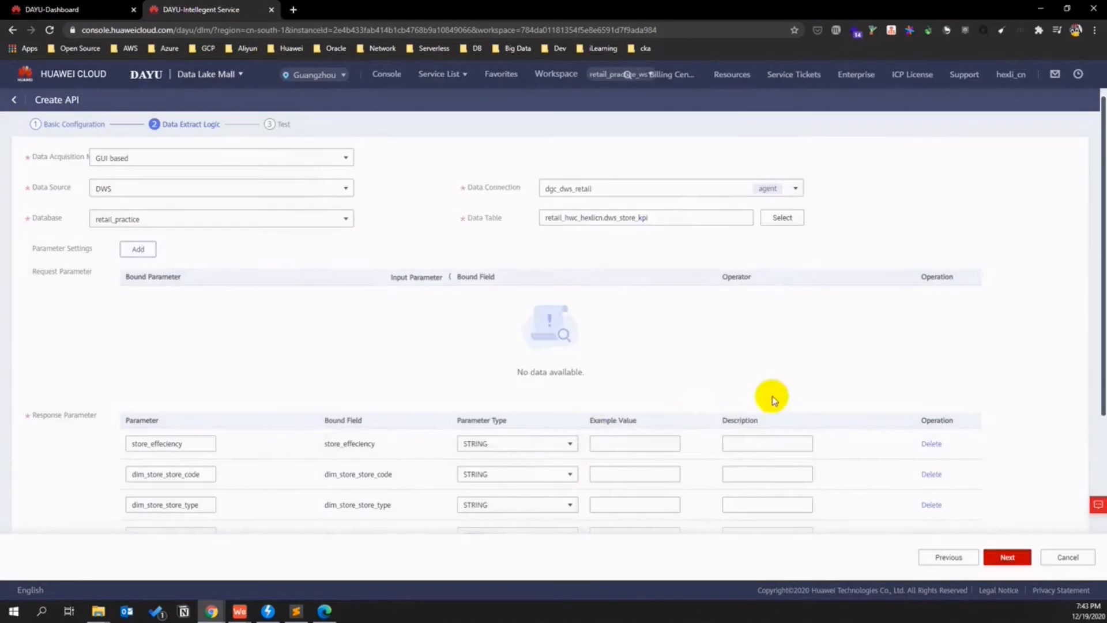
{"action": "scroll", "coordinate": [779, 399], "scroll_direction": "down", "scroll_amount": 4}
{"action": "scroll", "coordinate": [825, 438], "scroll_direction": "up", "scroll_amount": 1}
{"action": "left_click", "coordinate": [999, 558]}
{"action": "scroll", "coordinate": [752, 266], "scroll_direction": "up", "scroll_amount": 2}
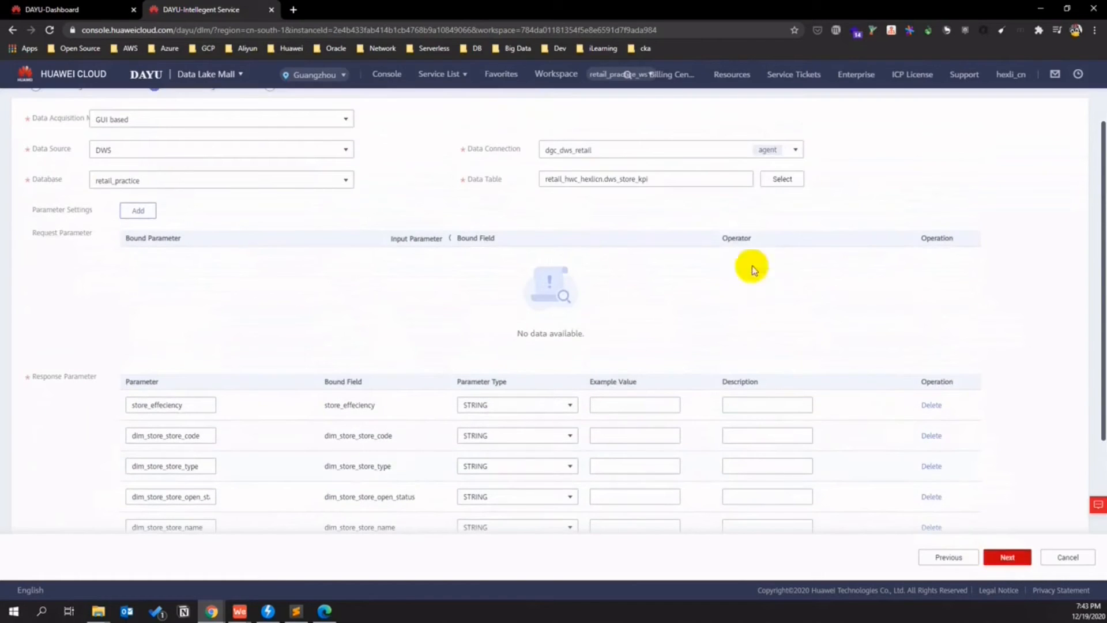
{"action": "left_click", "coordinate": [1002, 556]}
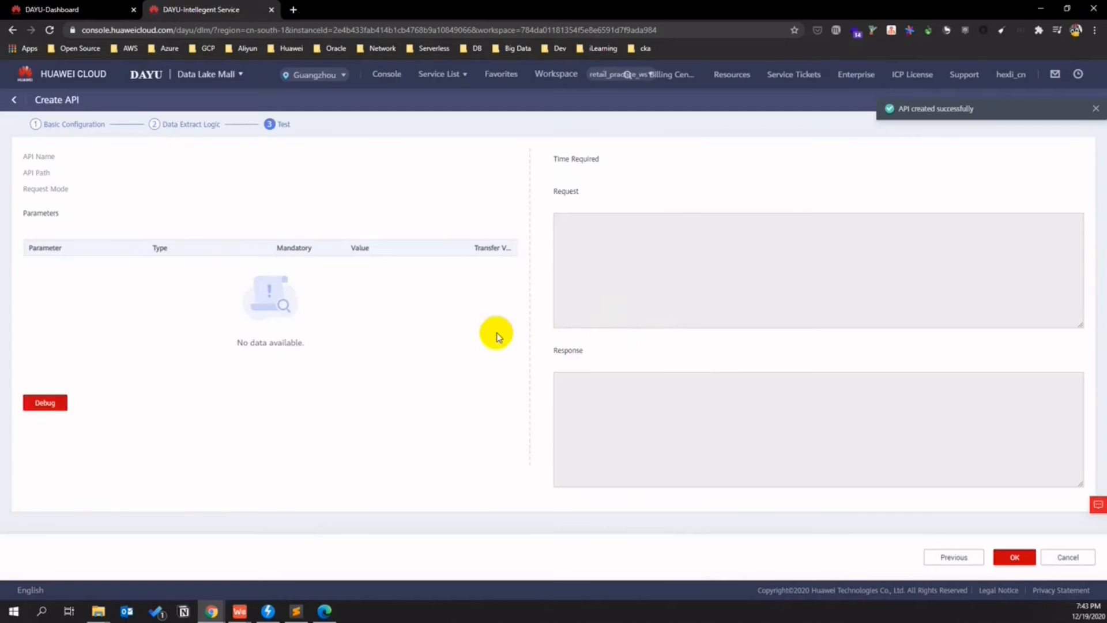
- Debug the API, then rerun the test with page_size 200
{"action": "left_click", "coordinate": [45, 354]}
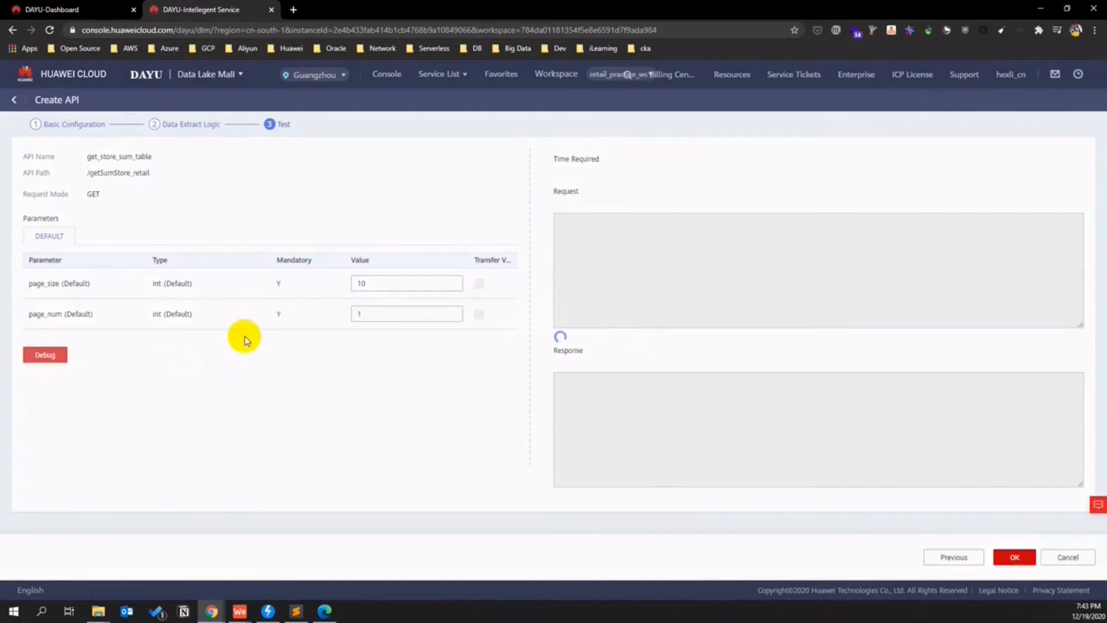
{"action": "scroll", "coordinate": [680, 396], "scroll_direction": "down", "scroll_amount": 2}
{"action": "scroll", "coordinate": [698, 423], "scroll_direction": "up", "scroll_amount": 2}
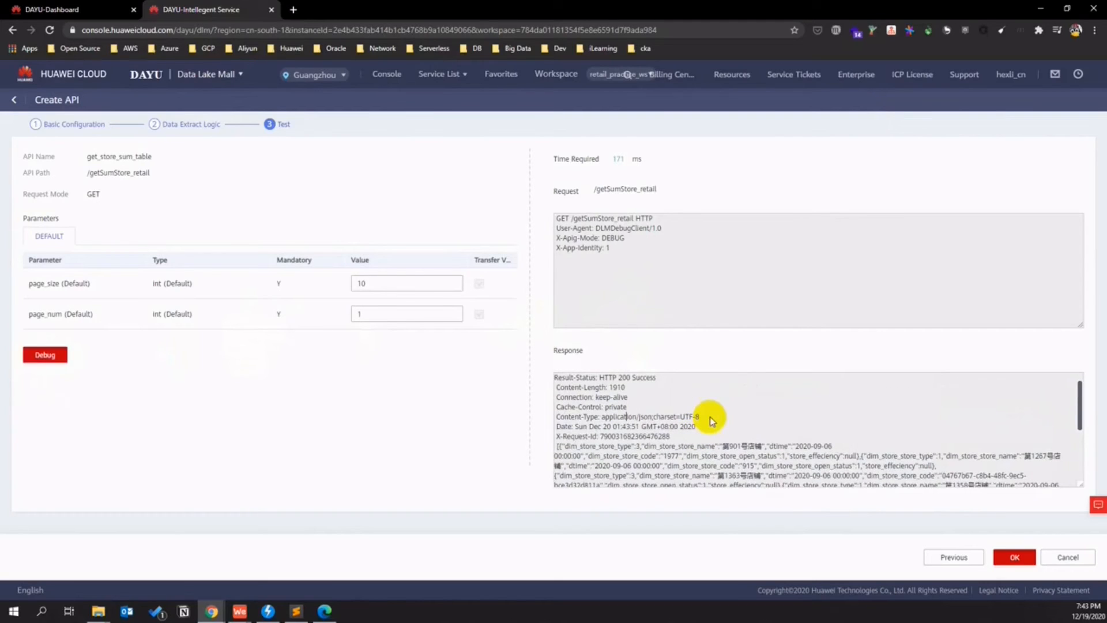
{"action": "double_click", "coordinate": [370, 286]}
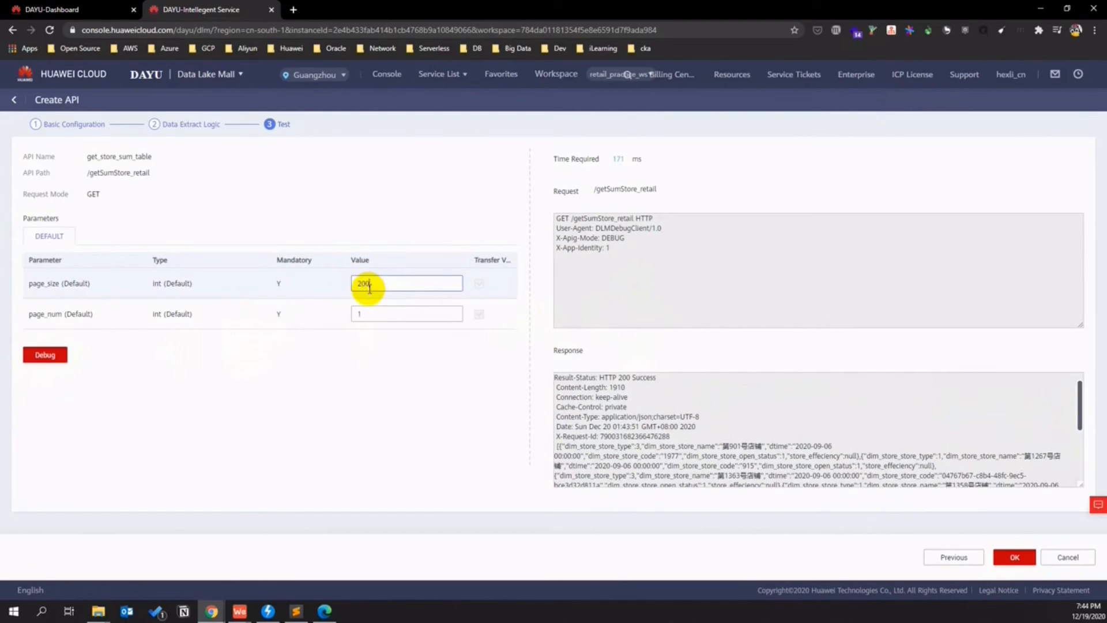
{"action": "left_click", "coordinate": [39, 354]}
- Reset page_size to 10 and finish saving get_store_sum_table
{"action": "scroll", "coordinate": [732, 411], "scroll_direction": "down", "scroll_amount": 10}
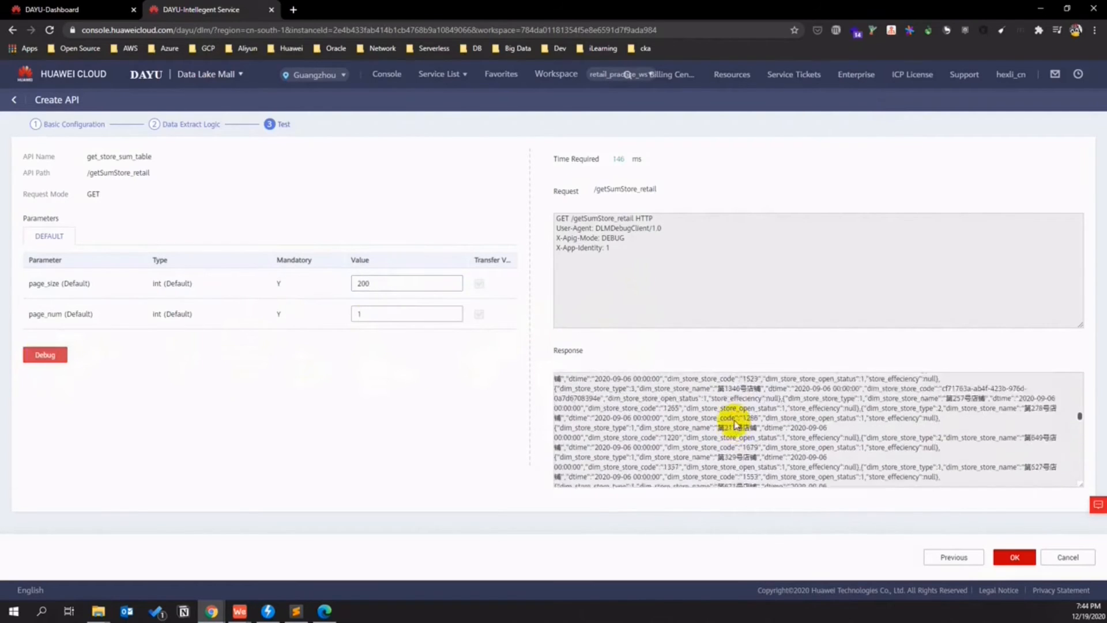
{"action": "scroll", "coordinate": [732, 412], "scroll_direction": "up", "scroll_amount": 10}
{"action": "double_click", "coordinate": [364, 284]}
{"action": "type", "text": "10"}
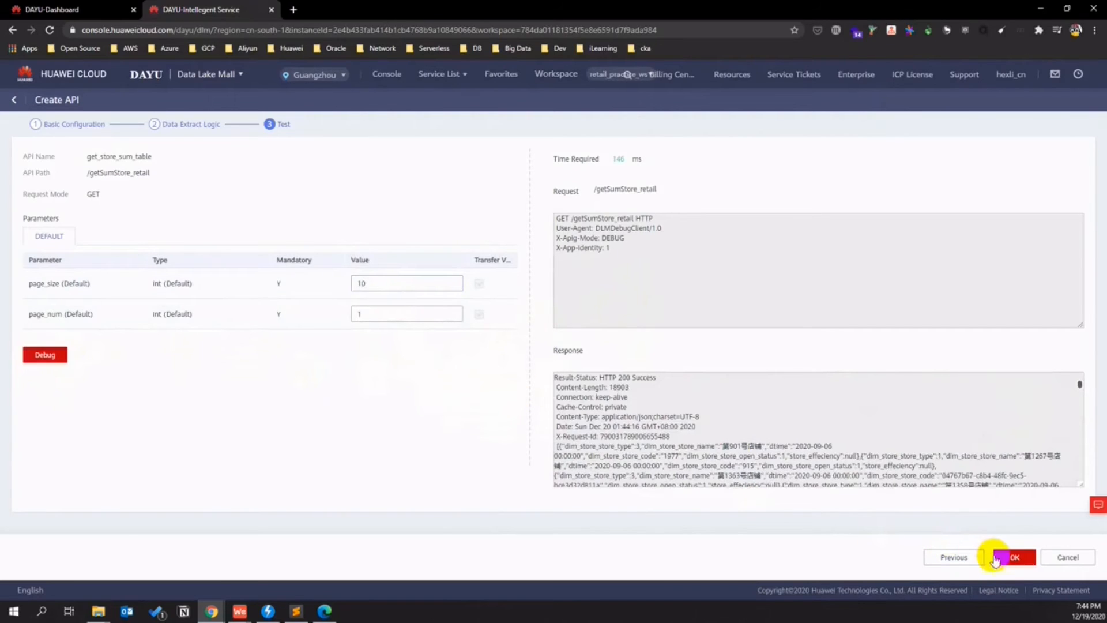
{"action": "left_click", "coordinate": [1014, 557]}
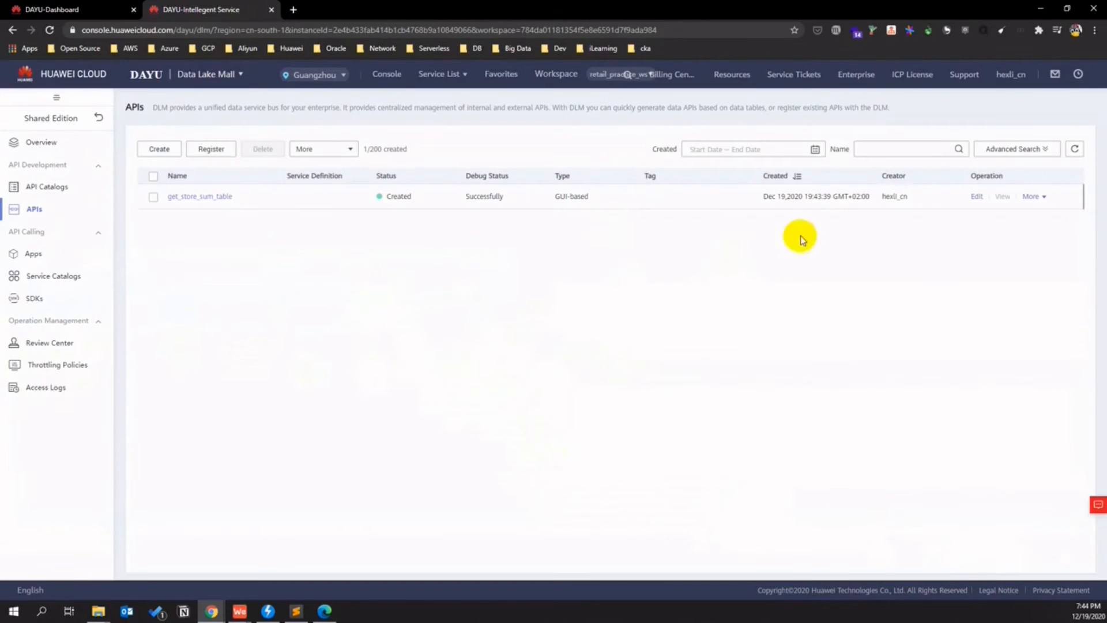
- Publish get_store_sum_table via its More menu, then return to the DAYU dashboard tab
{"action": "left_click", "coordinate": [1030, 197]}
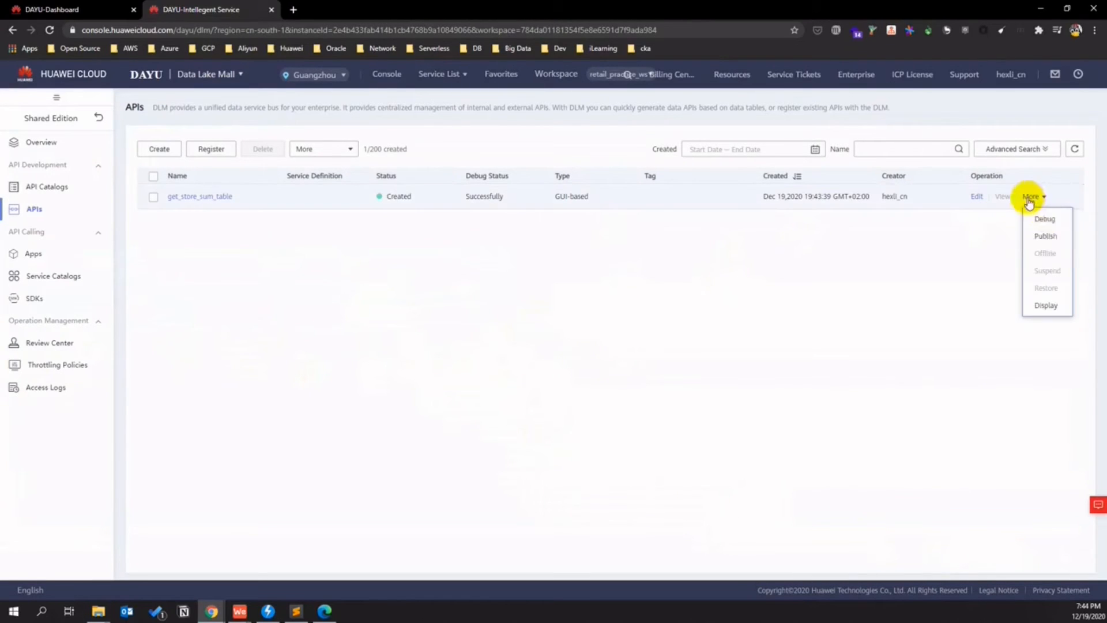
{"action": "left_click", "coordinate": [1058, 239]}
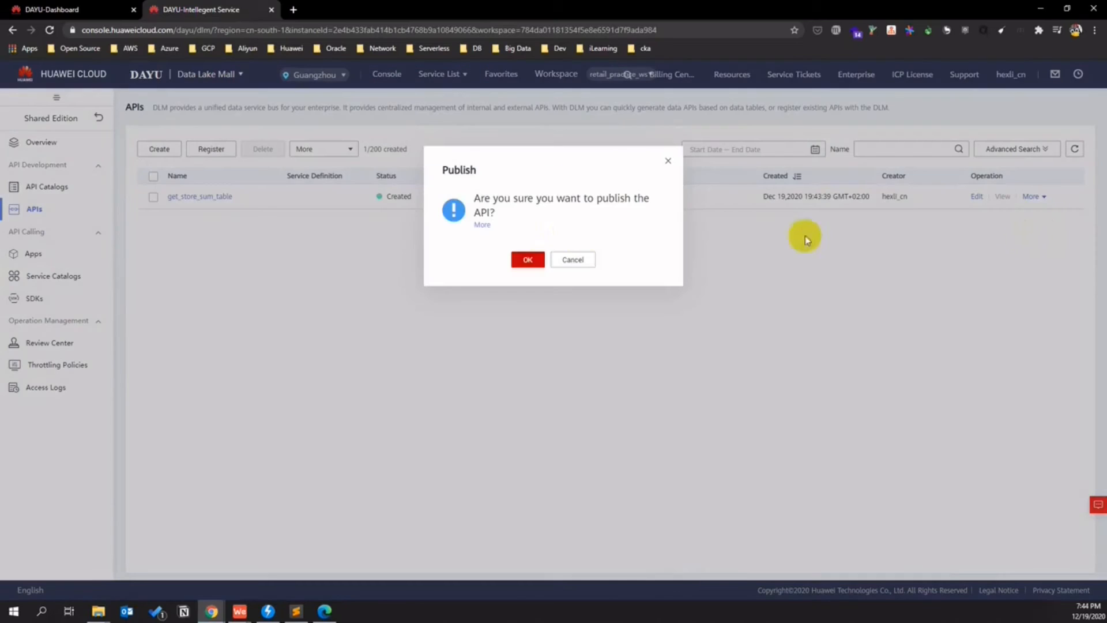
{"action": "left_click", "coordinate": [529, 260]}
{"action": "left_click", "coordinate": [1095, 109]}
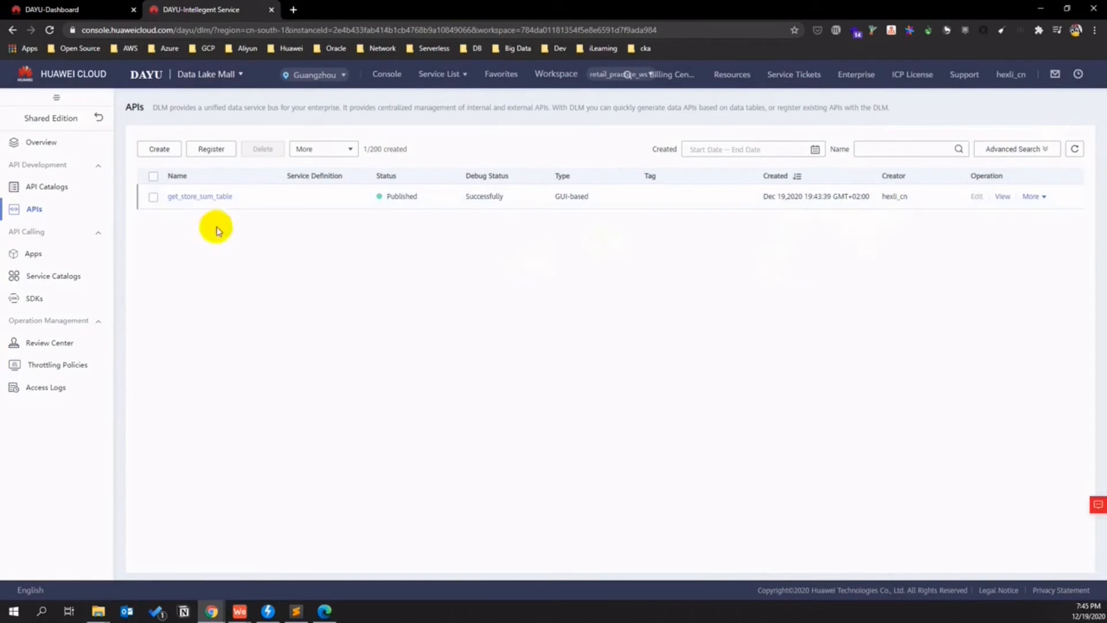
{"action": "left_click", "coordinate": [58, 9]}
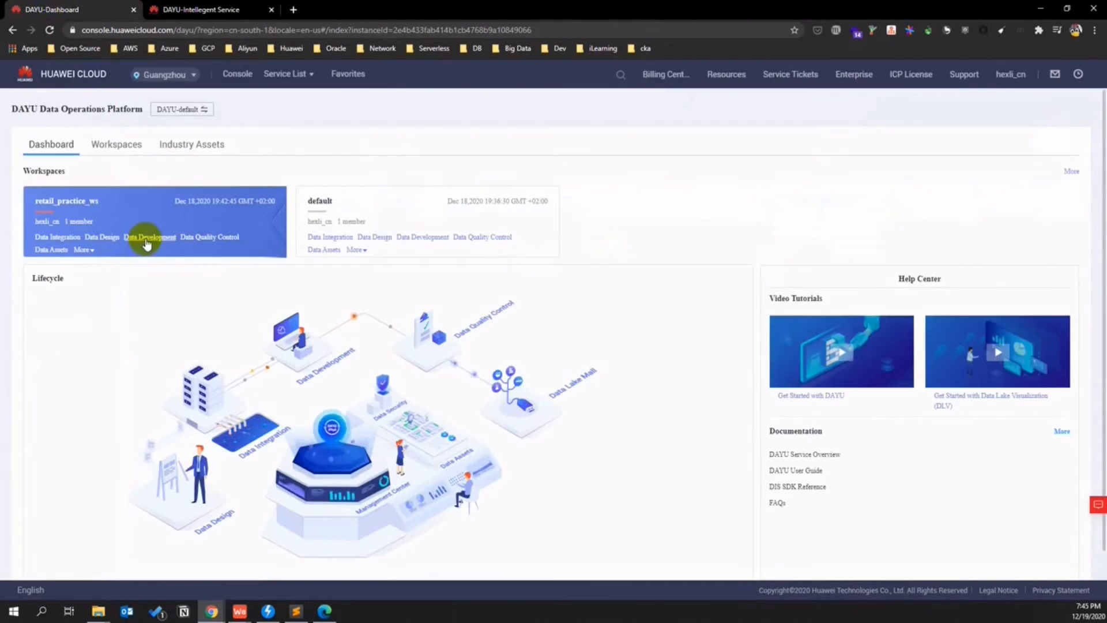
- In Data Quality Control Metric Management, select the all_stores_agv_effeciency_last_1yr metric's name
{"action": "left_click", "coordinate": [193, 237]}
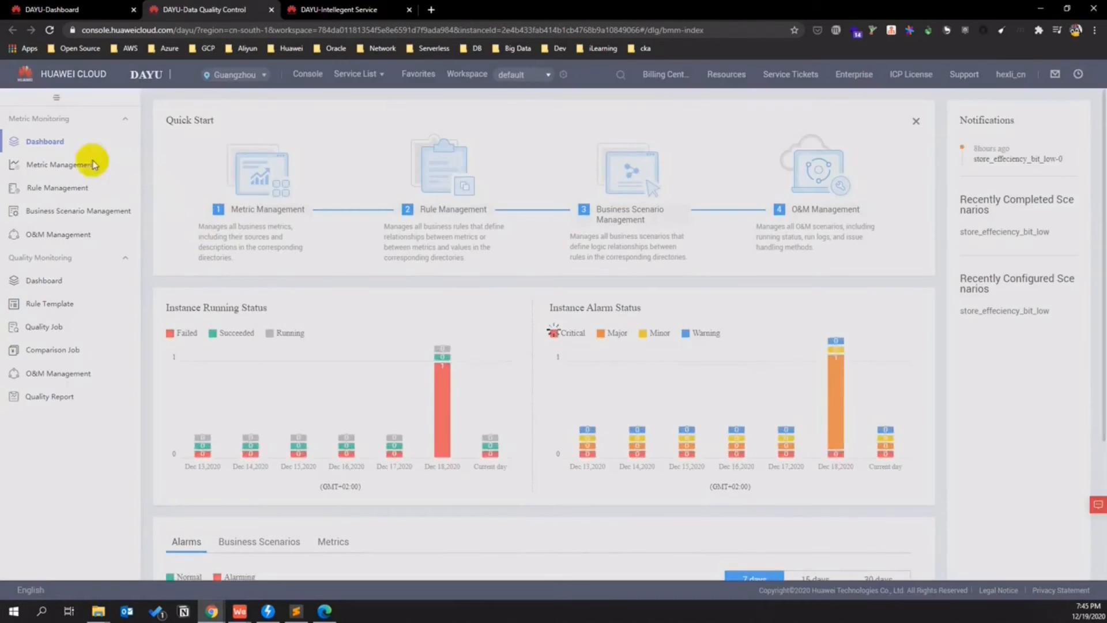
{"action": "left_click", "coordinate": [87, 165]}
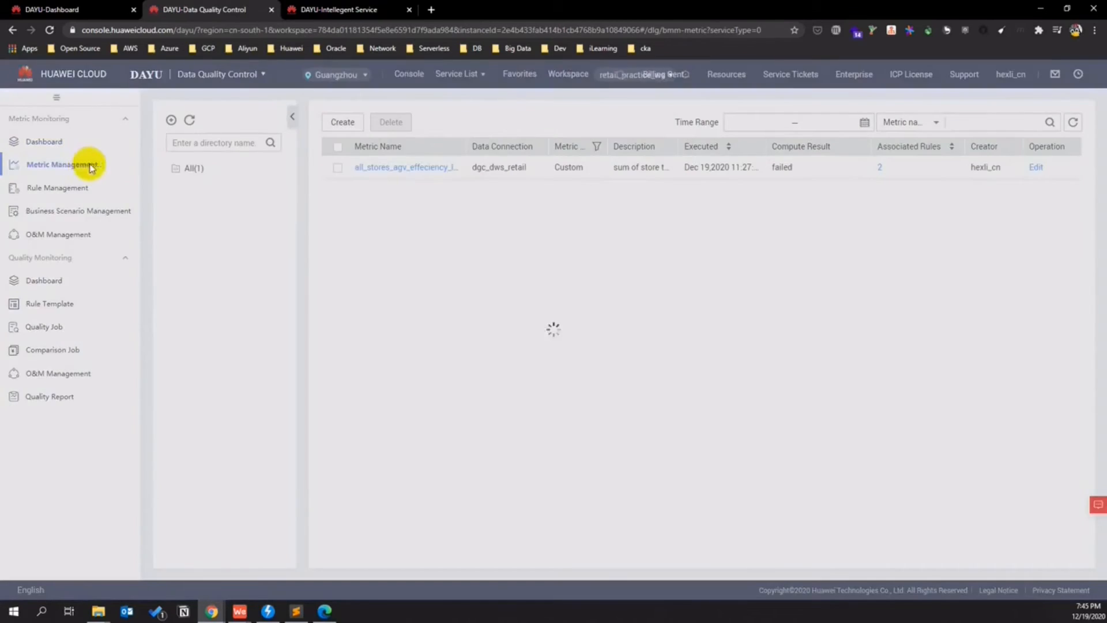
{"action": "left_click", "coordinate": [402, 167]}
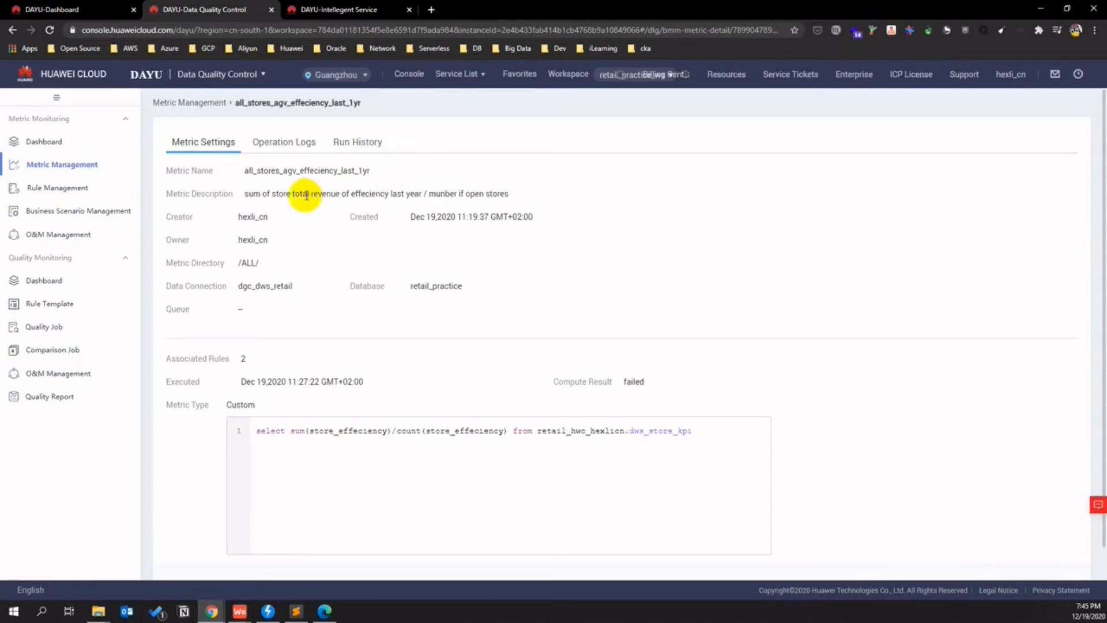
{"action": "left_click_drag", "start_coordinate": [373, 172], "coordinate": [245, 173]}
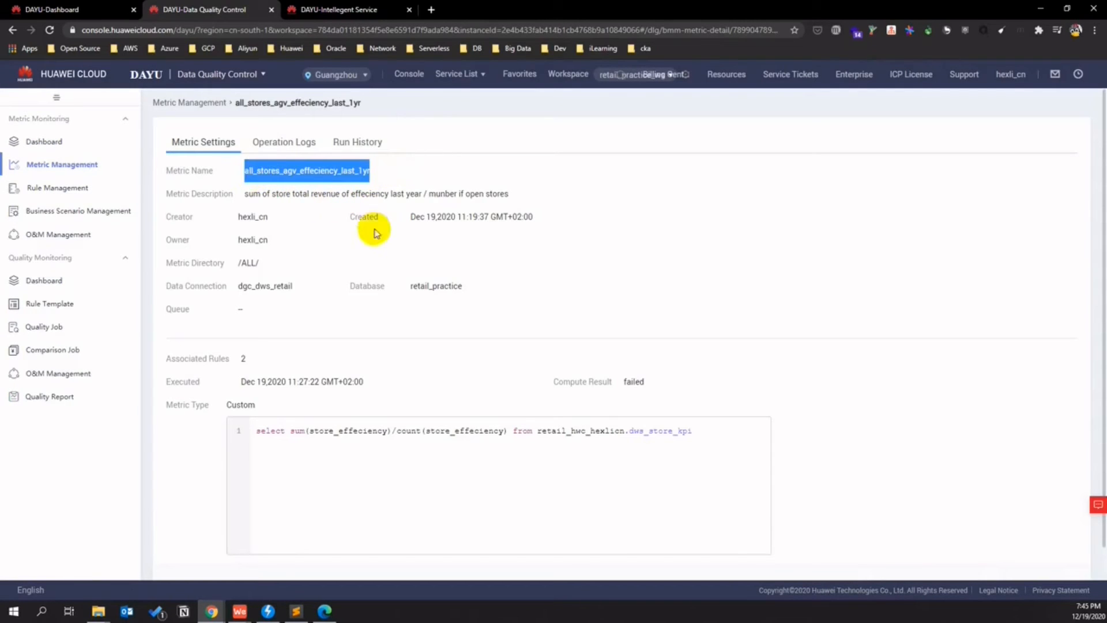
{"action": "left_click", "coordinate": [307, 9]}
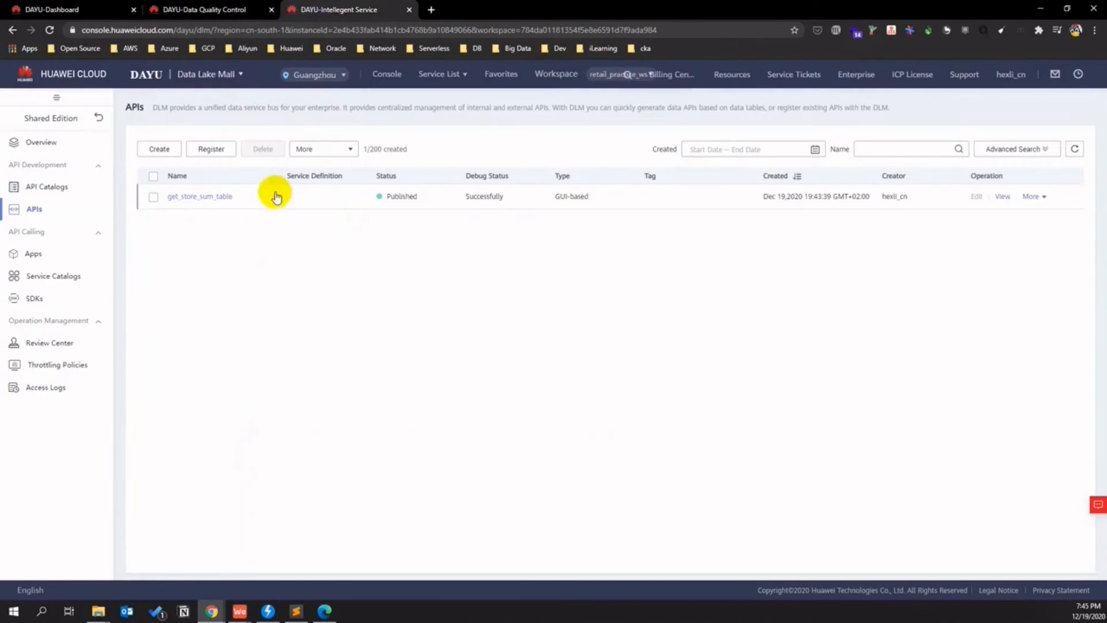
{"action": "left_click", "coordinate": [159, 148]}
- Name the API get_all_stores_agv_effeciency_last_1yr, catalog All, request path /getEffeciency
{"action": "left_click", "coordinate": [235, 159]}
{"action": "type", "text": "ge"}
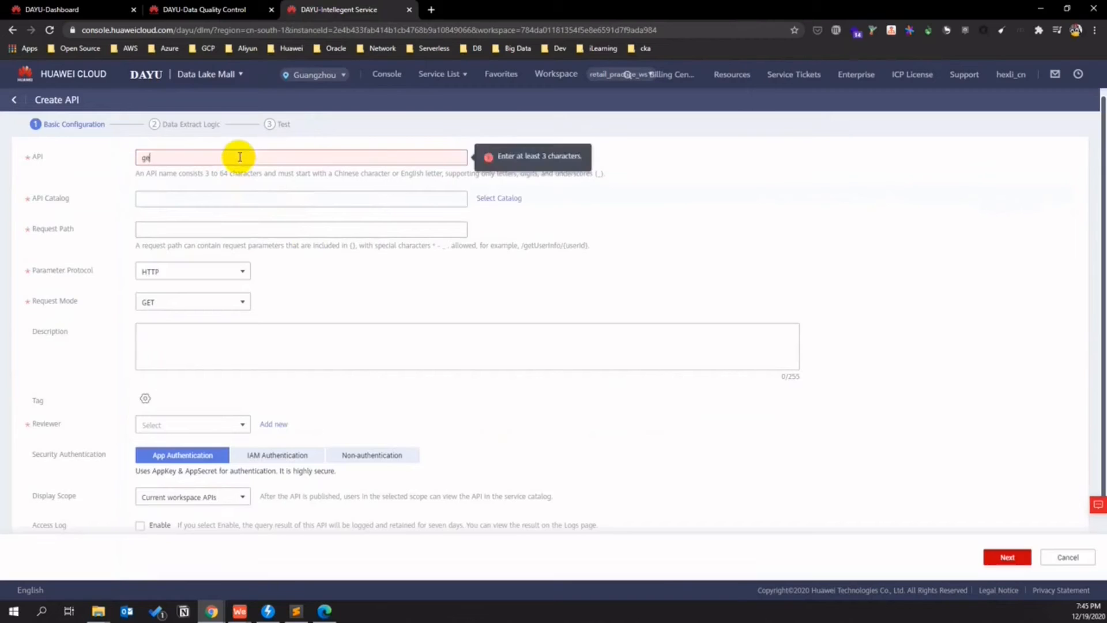
{"action": "type", "text": "t_all_stores_agv_effeciency_last_1yr"}
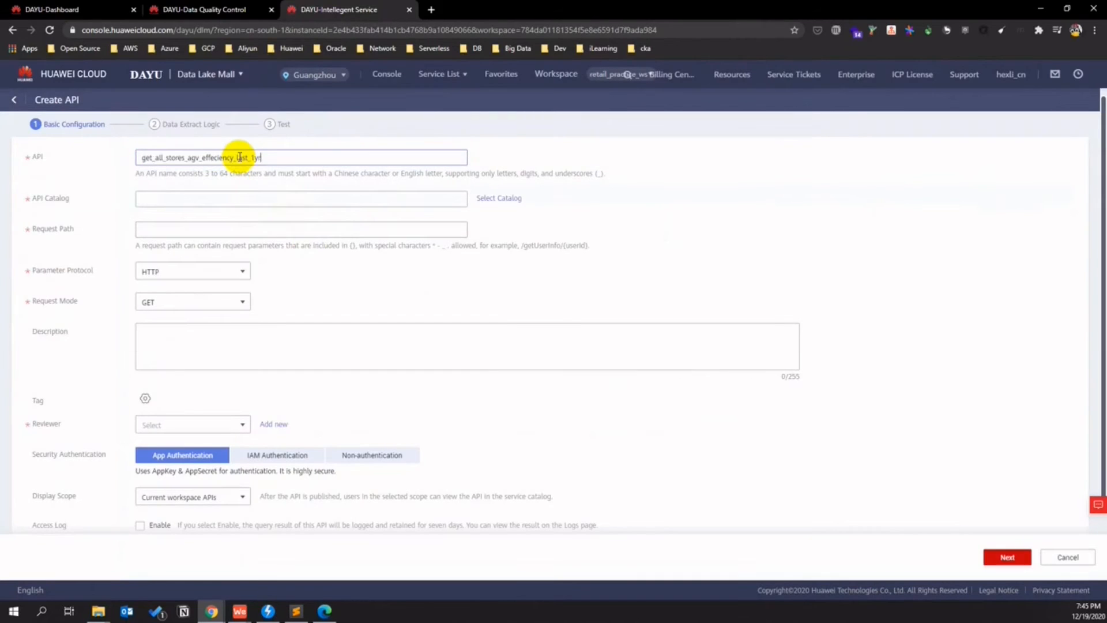
{"action": "left_click", "coordinate": [494, 196]}
{"action": "left_click", "coordinate": [525, 352]}
{"action": "left_click", "coordinate": [232, 235]}
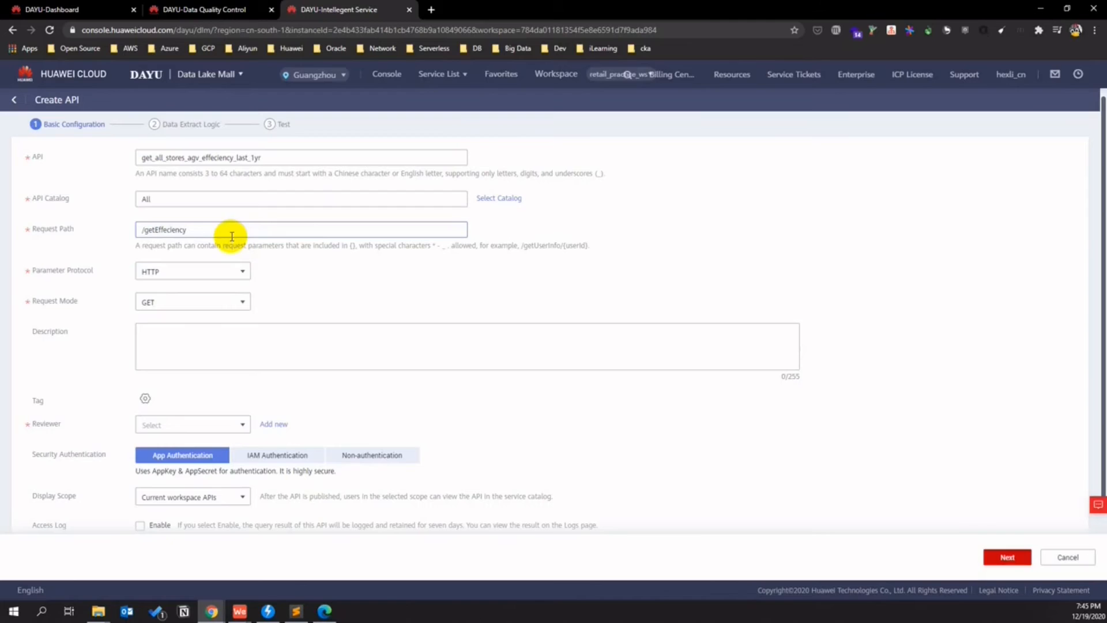
{"action": "scroll", "coordinate": [595, 476], "scroll_direction": "down", "scroll_amount": 2}
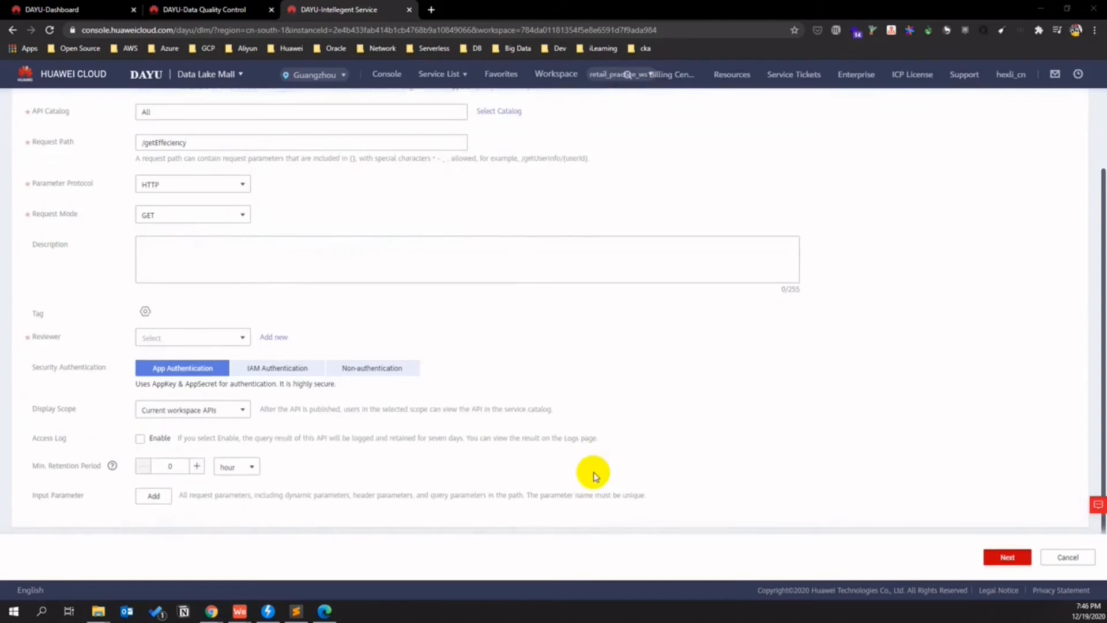
{"action": "scroll", "coordinate": [579, 459], "scroll_direction": "up", "scroll_amount": 1}
{"action": "scroll", "coordinate": [580, 459], "scroll_direction": "down", "scroll_amount": 1}
- Assign the reviewer, continue to data extract logic, and switch acquisition to script mode
{"action": "left_click", "coordinate": [247, 341]}
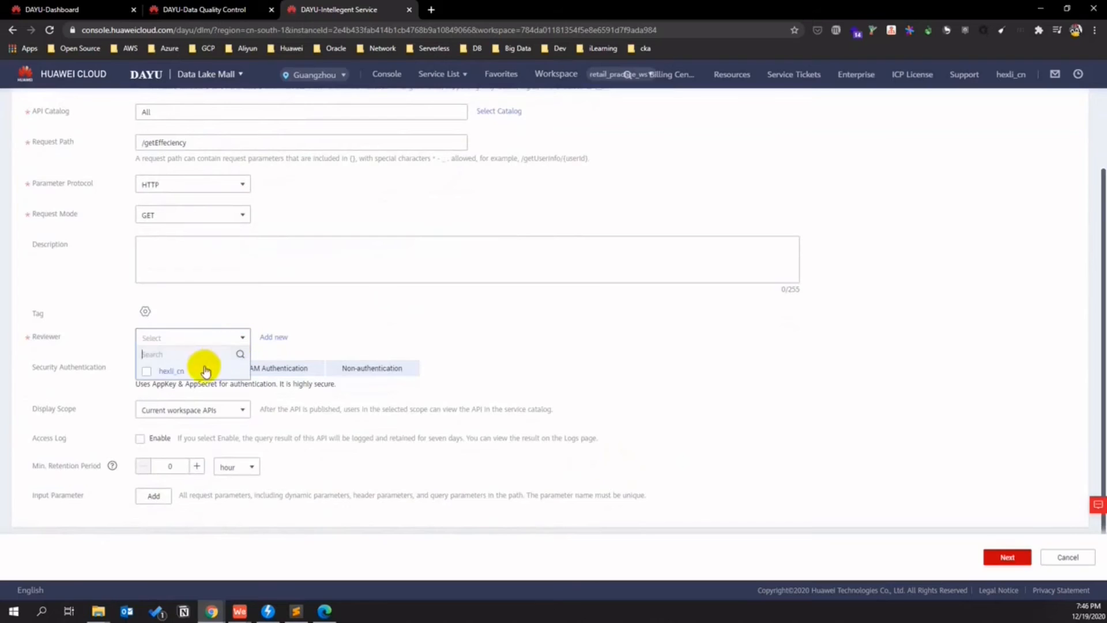
{"action": "left_click", "coordinate": [151, 368]}
{"action": "left_click", "coordinate": [484, 405]}
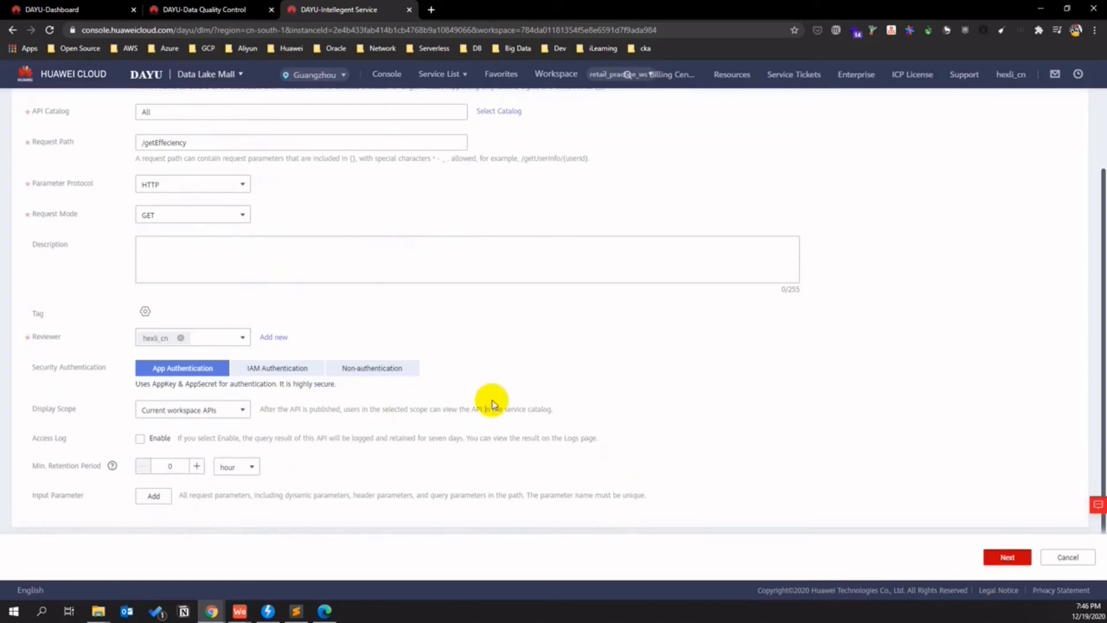
{"action": "left_click", "coordinate": [995, 556]}
{"action": "left_click", "coordinate": [340, 157]}
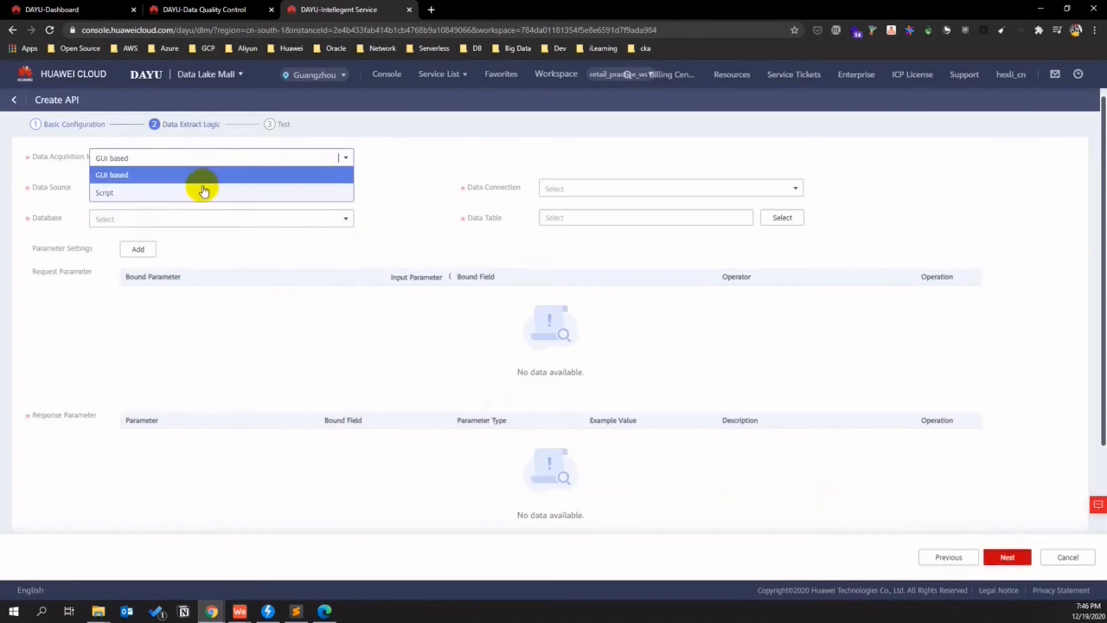
{"action": "left_click", "coordinate": [203, 190]}
- Point the script at DWS, connection dgc_dws_retail, database retail_practice
{"action": "scroll", "coordinate": [375, 196], "scroll_direction": "up", "scroll_amount": 2}
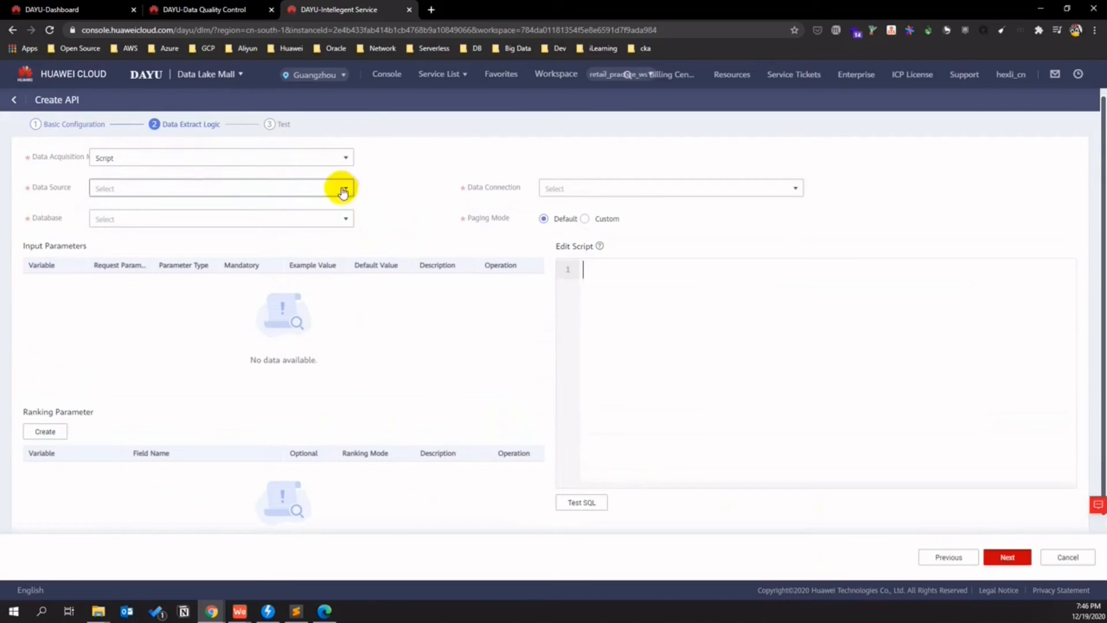
{"action": "left_click", "coordinate": [339, 190]}
{"action": "left_click", "coordinate": [285, 207]}
{"action": "left_click", "coordinate": [561, 188]}
{"action": "left_click", "coordinate": [603, 206]}
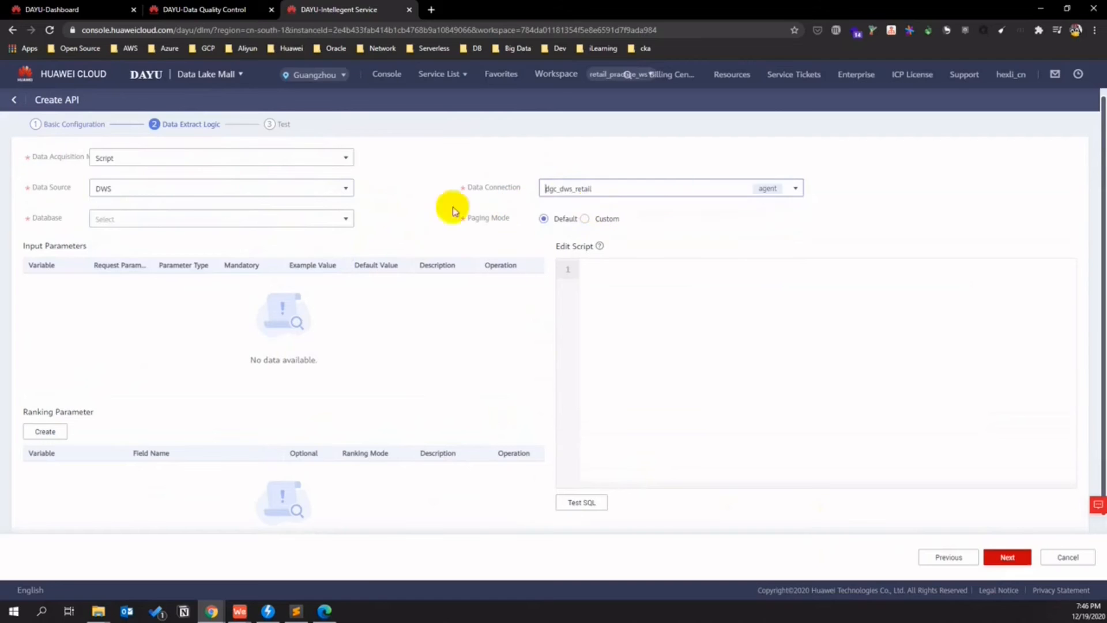
{"action": "left_click", "coordinate": [344, 220]}
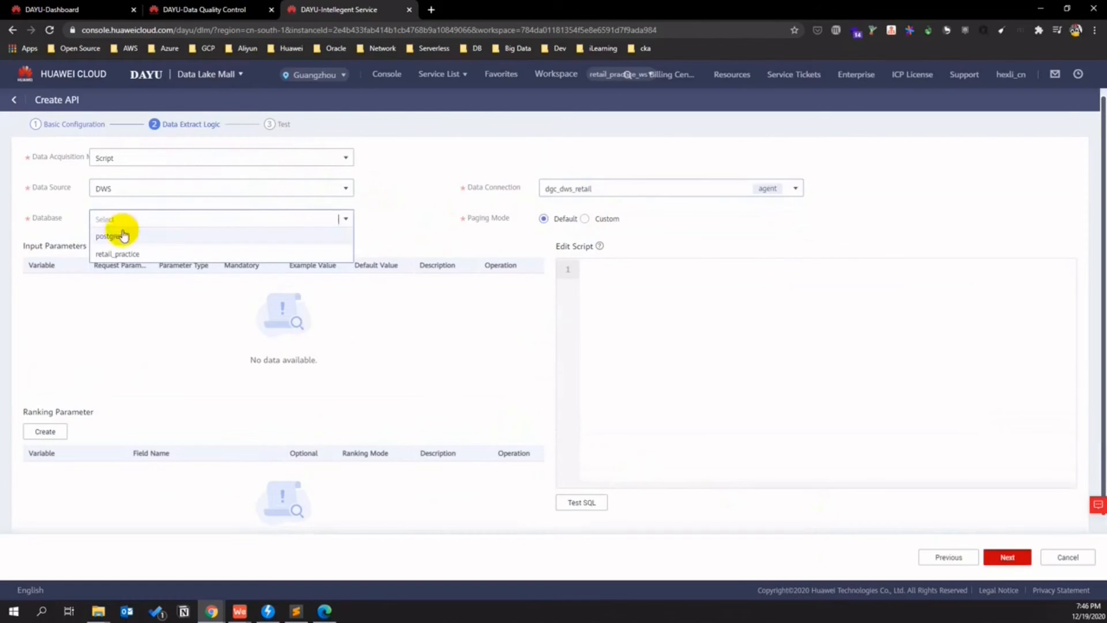
{"action": "left_click", "coordinate": [117, 253]}
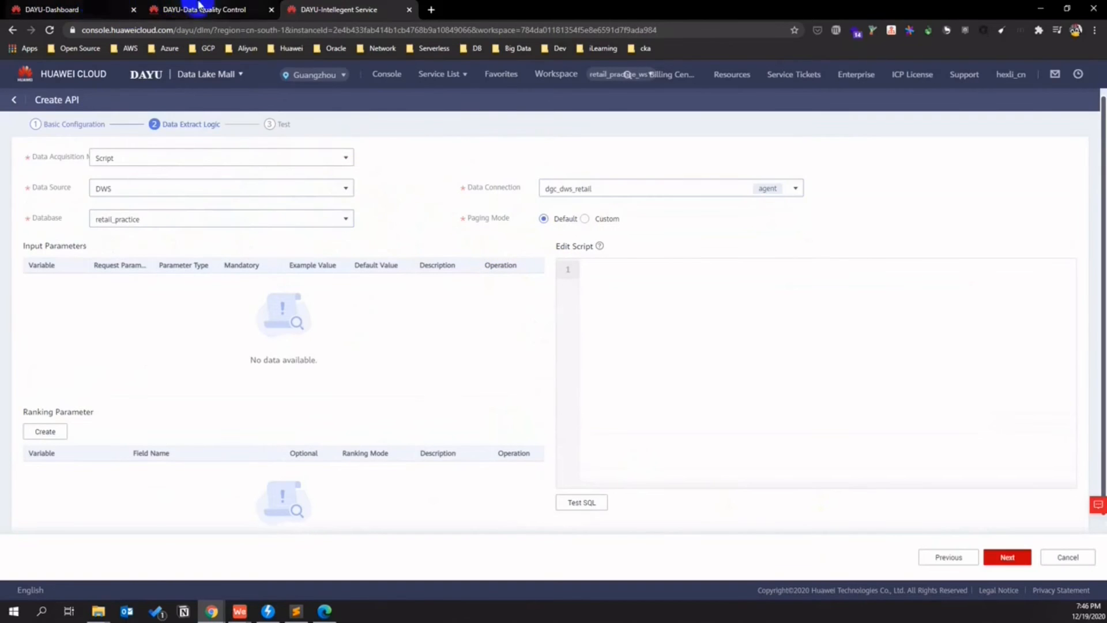
- Paste the metric's SQL into the script, confirm it returns 438.1824, and create the API
{"action": "left_click", "coordinate": [201, 10]}
{"action": "left_click_drag", "start_coordinate": [699, 435], "coordinate": [271, 427]}
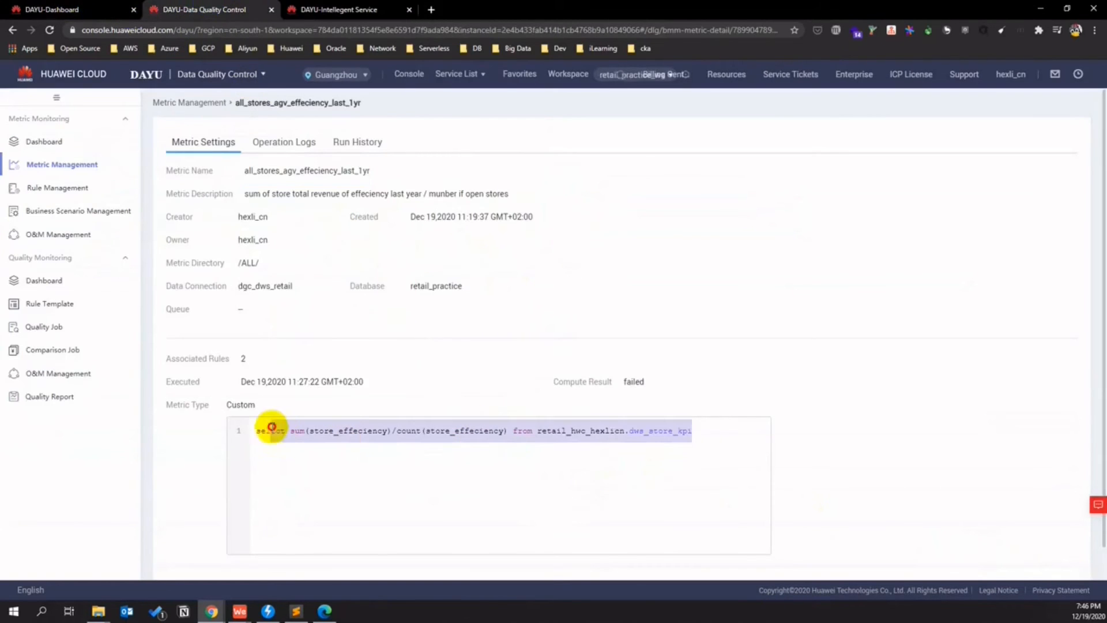
{"action": "left_click", "coordinate": [358, 10]}
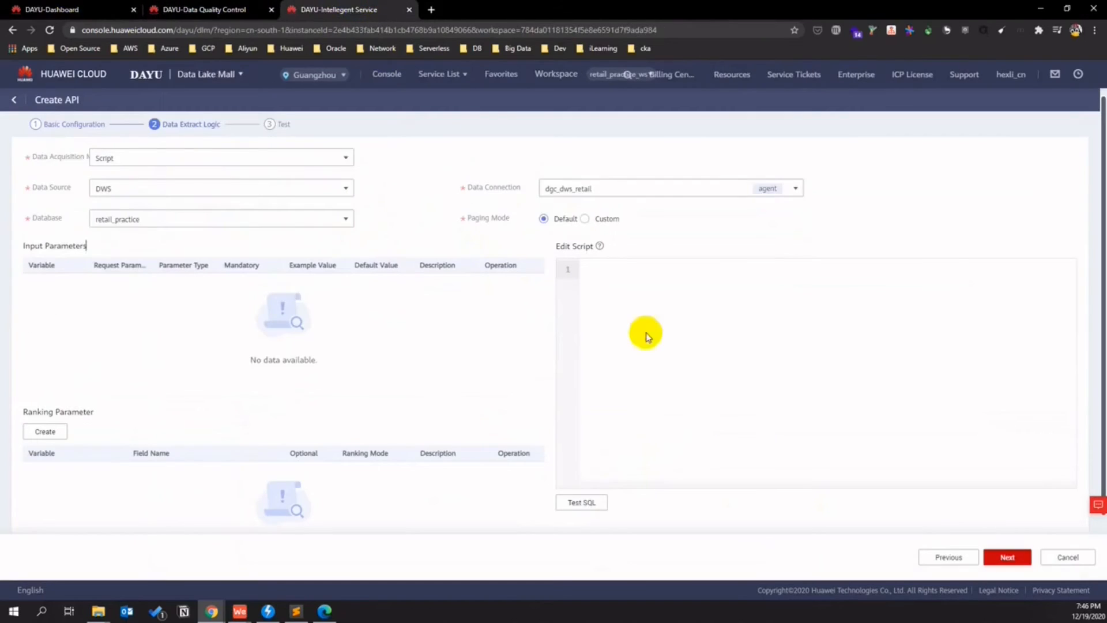
{"action": "type", "text": "select sum(store_efficiency)/count(store_efficiency) from retail_hwc_hexlicn.dws_store_kpi"}
{"action": "left_click", "coordinate": [593, 501]}
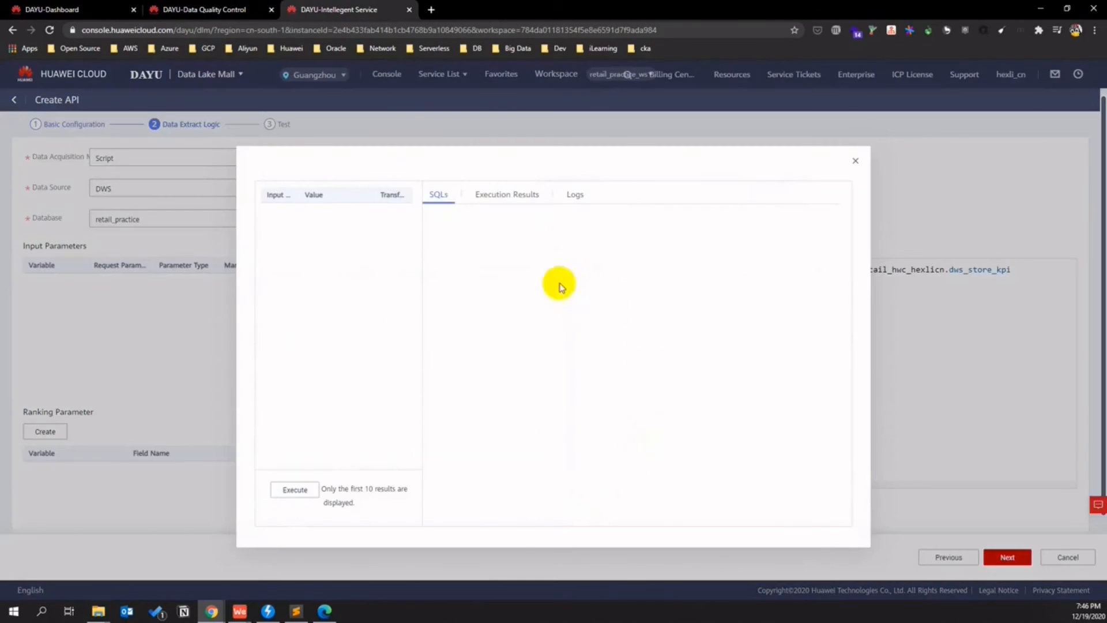
{"action": "left_click", "coordinate": [310, 491]}
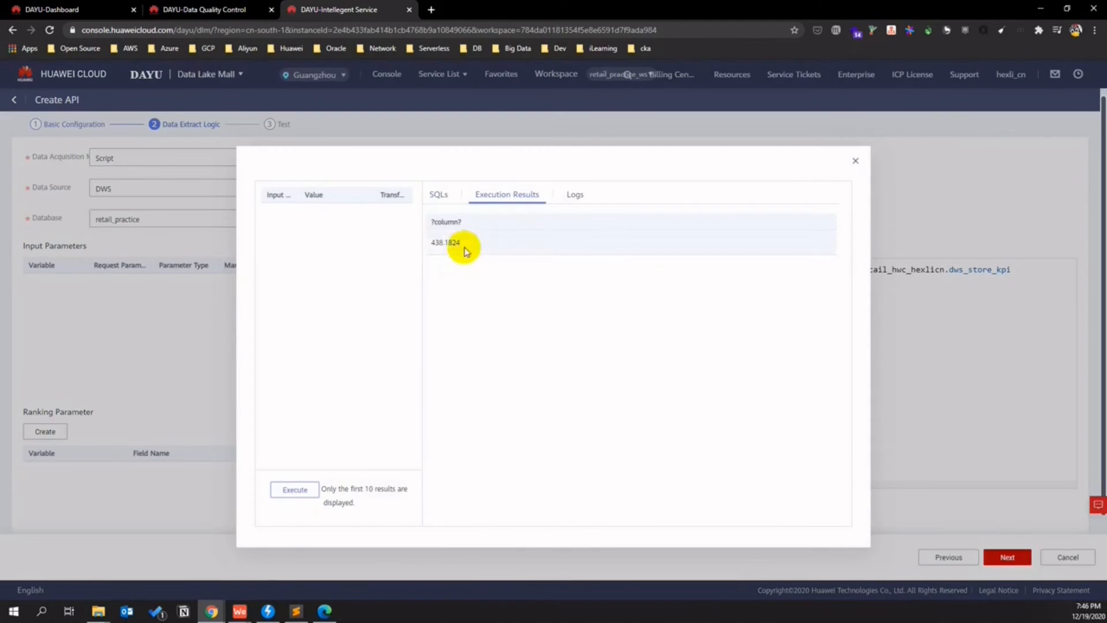
{"action": "double_click", "coordinate": [463, 247]}
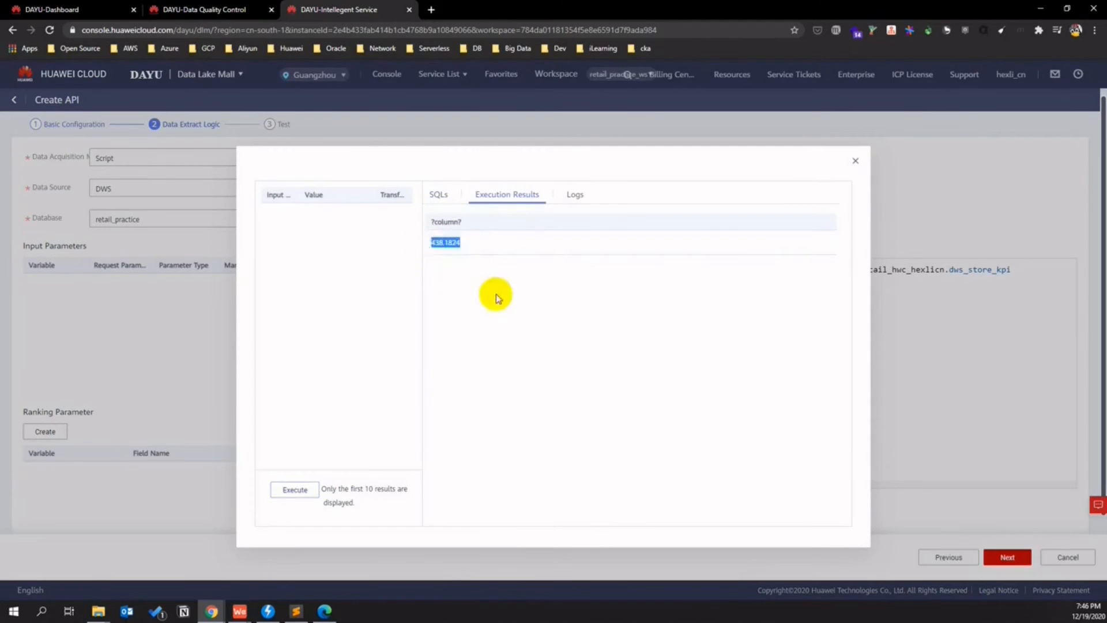
{"action": "left_click", "coordinate": [855, 163]}
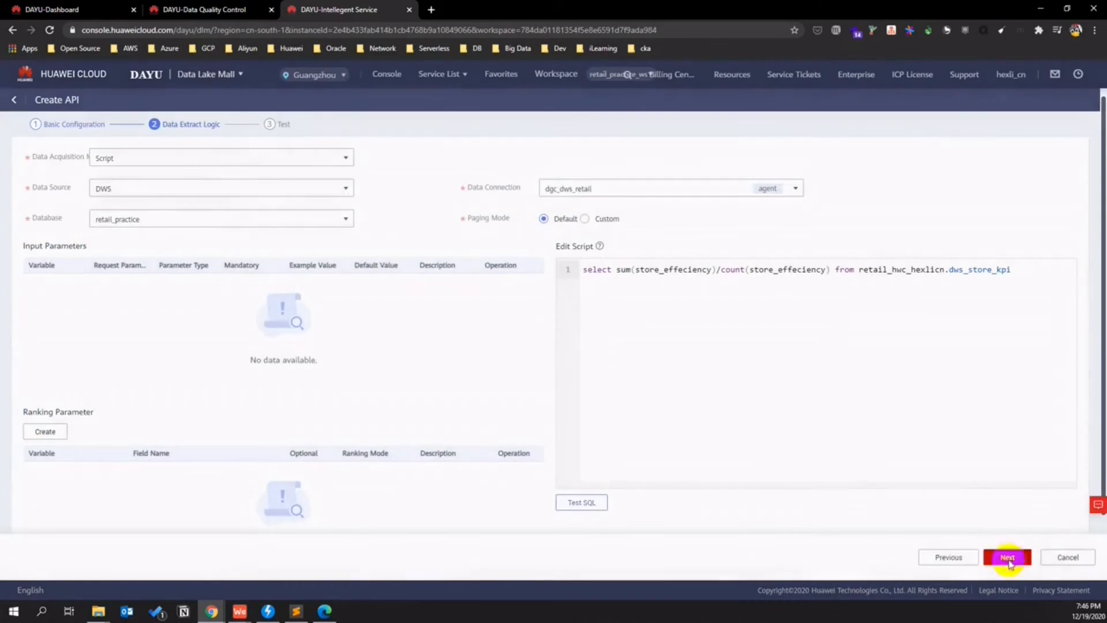
{"action": "left_click", "coordinate": [1007, 557]}
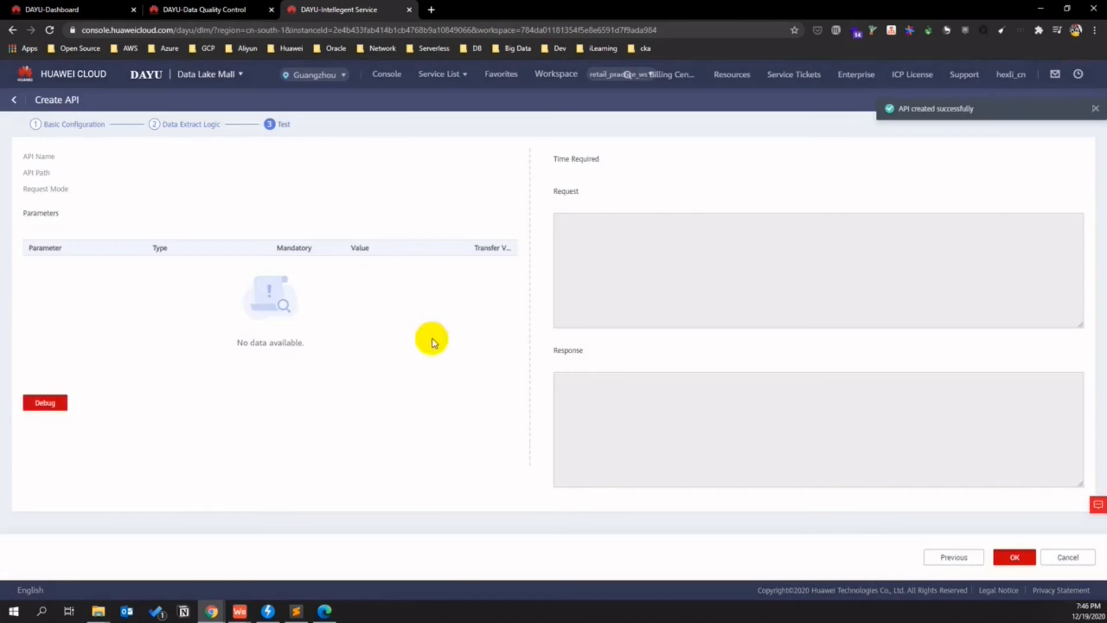
- Debug and save get_all_stores_agv_effeciency_last_1yr, then publish it from its More menu
{"action": "left_click", "coordinate": [59, 354]}
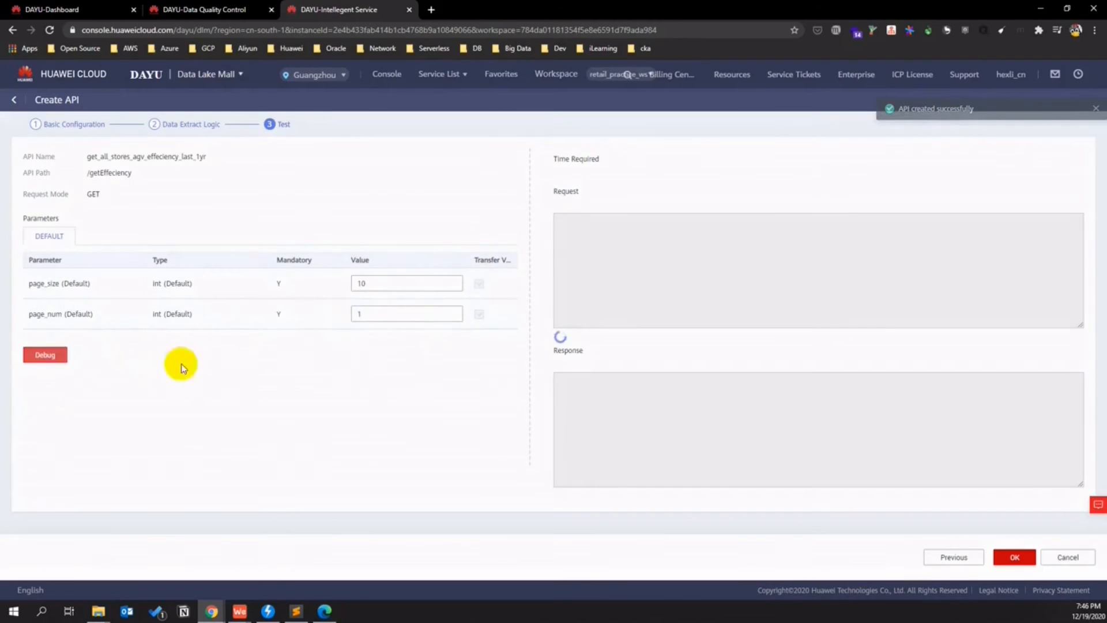
{"action": "left_click", "coordinate": [1003, 556]}
{"action": "left_click", "coordinate": [1030, 196]}
{"action": "left_click", "coordinate": [1038, 223]}
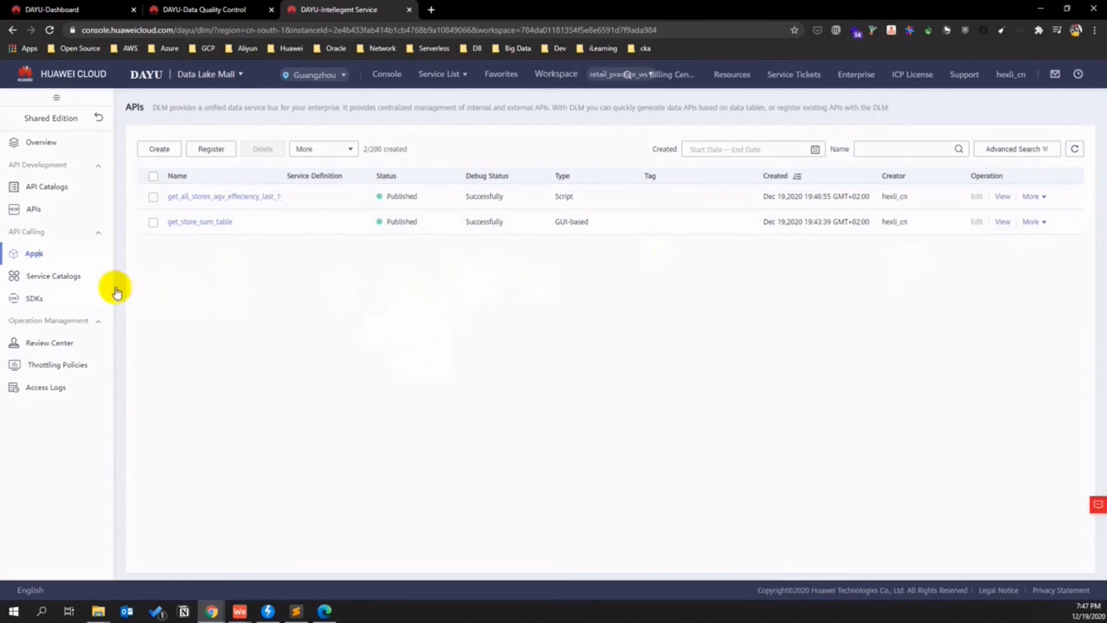
- Create a new APIG app named mtn_store_kpi from the Apps page
{"action": "left_click", "coordinate": [68, 261]}
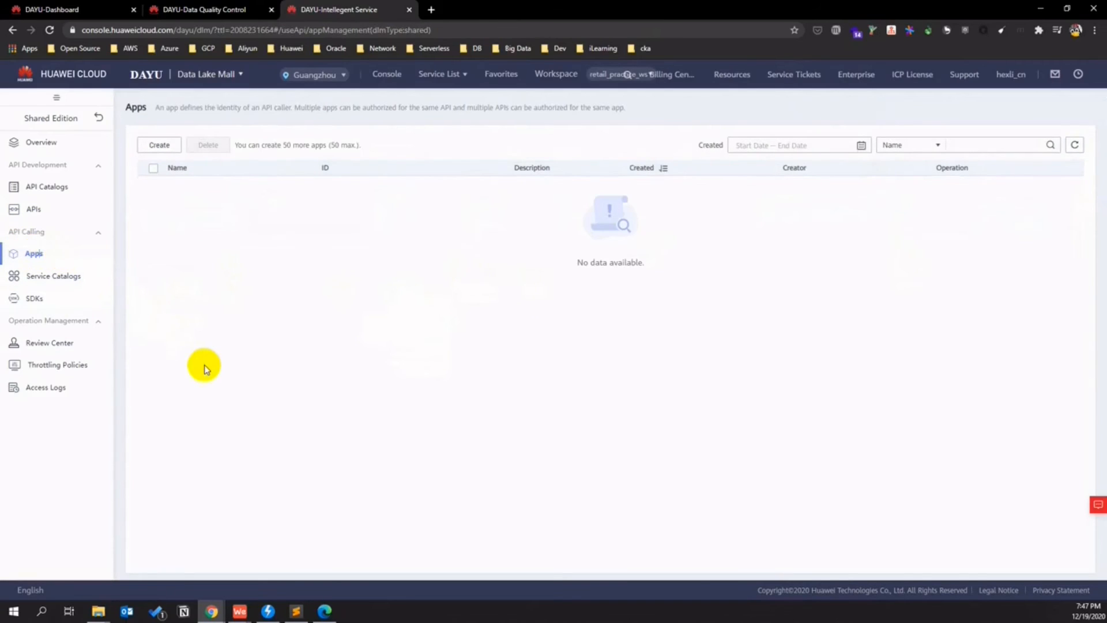
{"action": "left_click", "coordinate": [159, 145]}
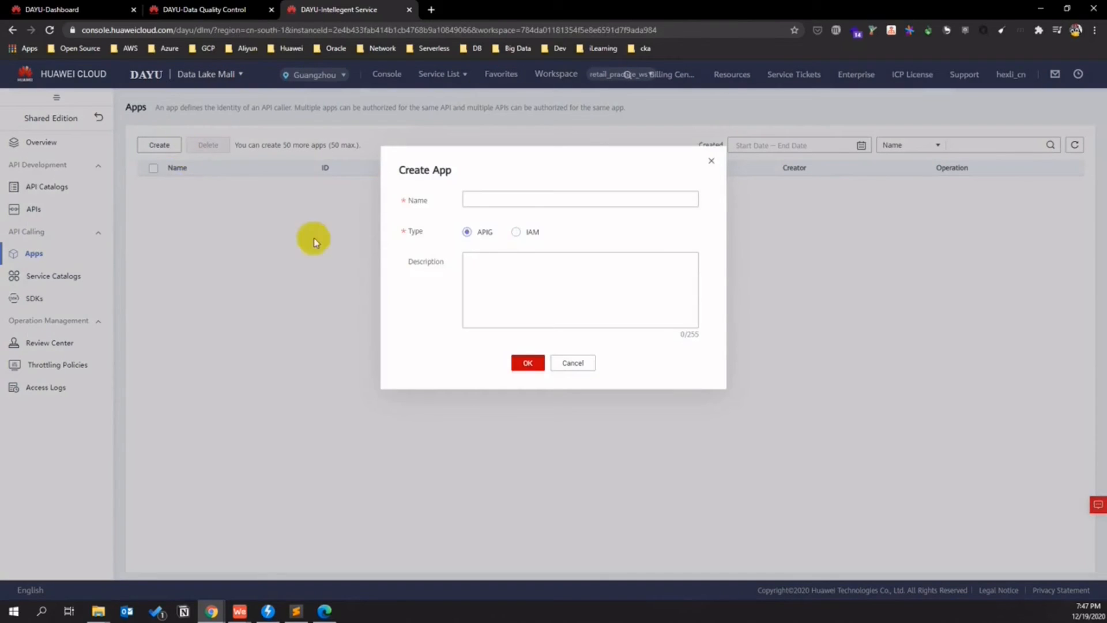
{"action": "left_click", "coordinate": [479, 203]}
{"action": "type", "text": "mtp"}
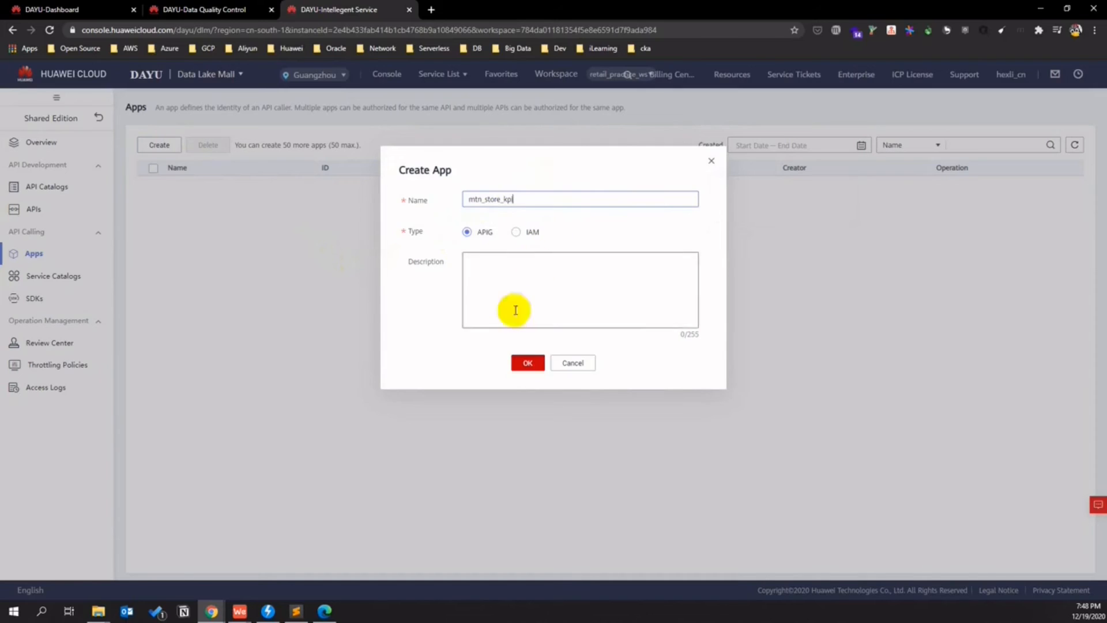
{"action": "left_click", "coordinate": [533, 363]}
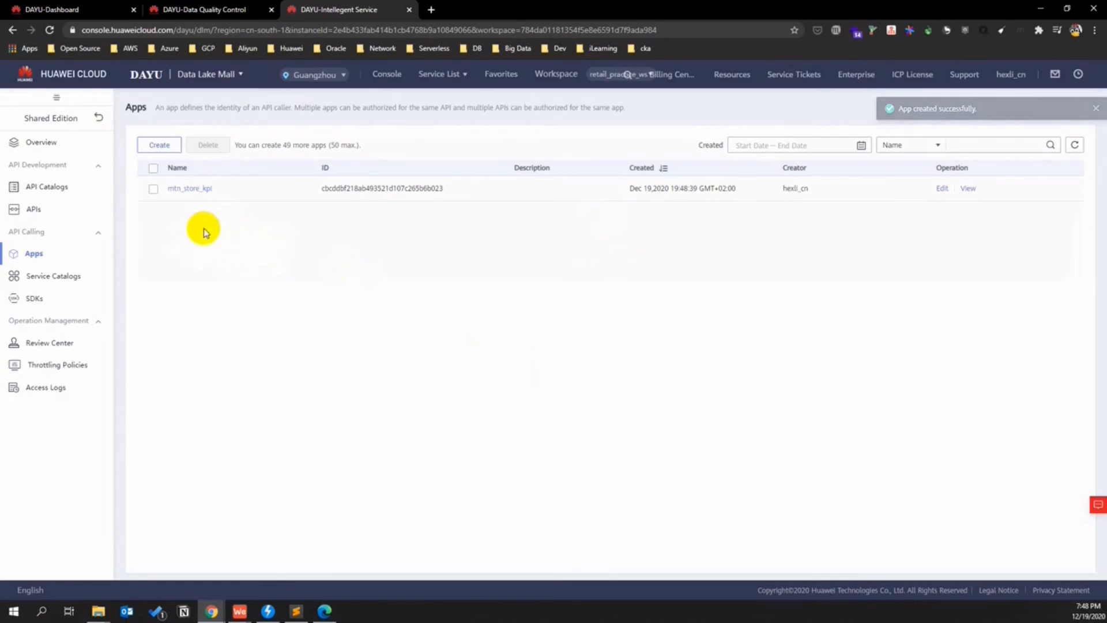
- Apply for APIG permission for mtn_store_kpi on get_all_stores_agv_effeciency_last_1yr, expiring 2020/12/20
{"action": "left_click", "coordinate": [73, 281]}
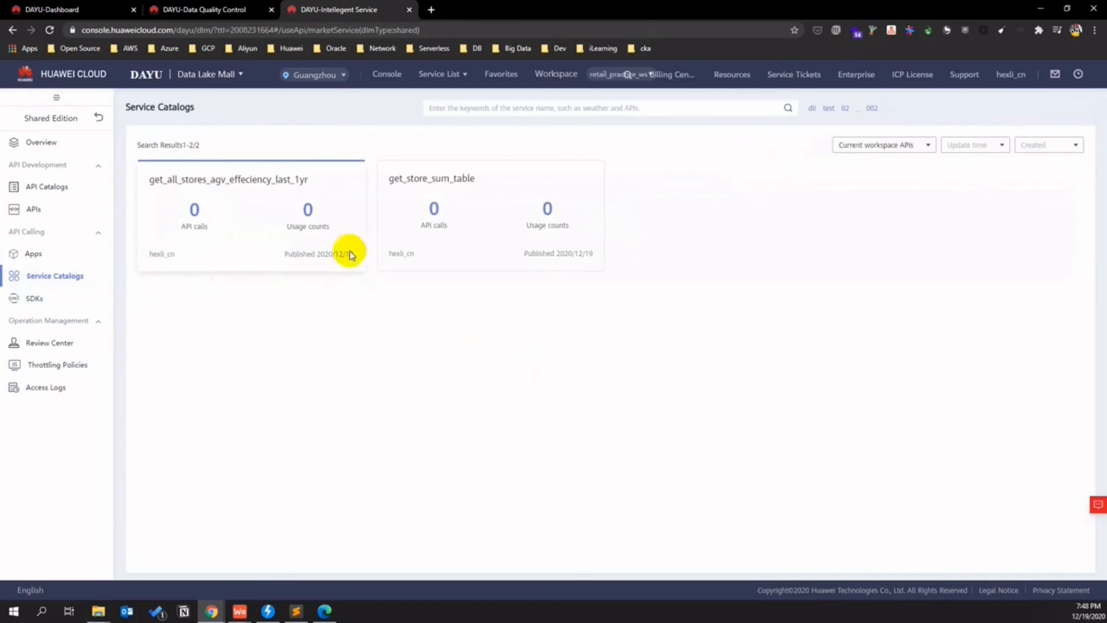
{"action": "left_click", "coordinate": [242, 181]}
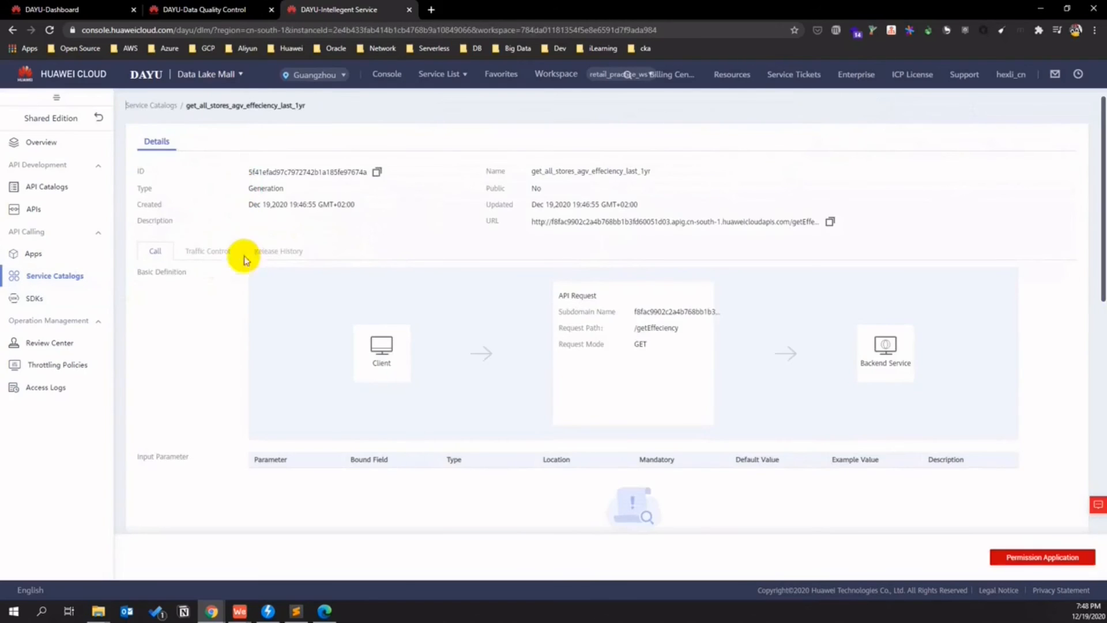
{"action": "scroll", "coordinate": [251, 374], "scroll_direction": "down", "scroll_amount": 10}
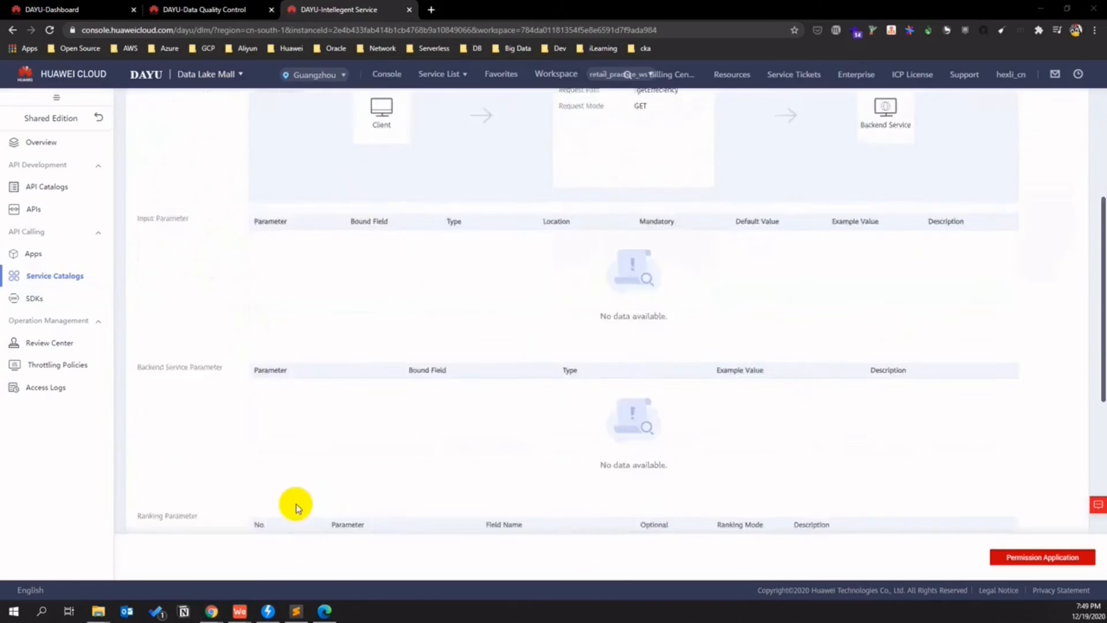
{"action": "left_click", "coordinate": [1045, 557]}
{"action": "left_click", "coordinate": [552, 263]}
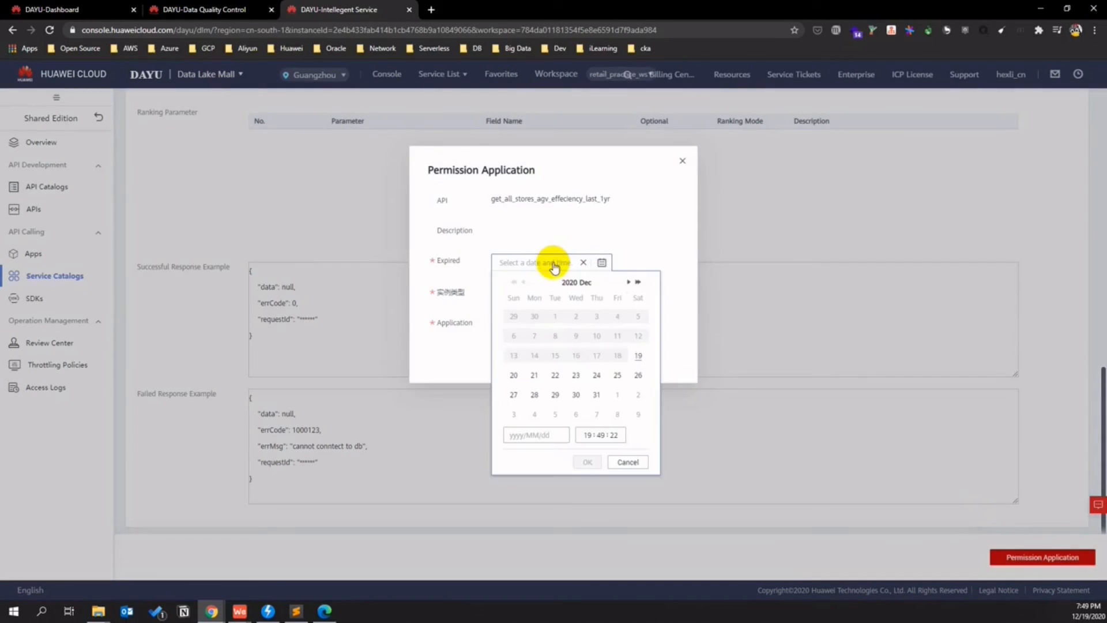
{"action": "left_click", "coordinate": [640, 360]}
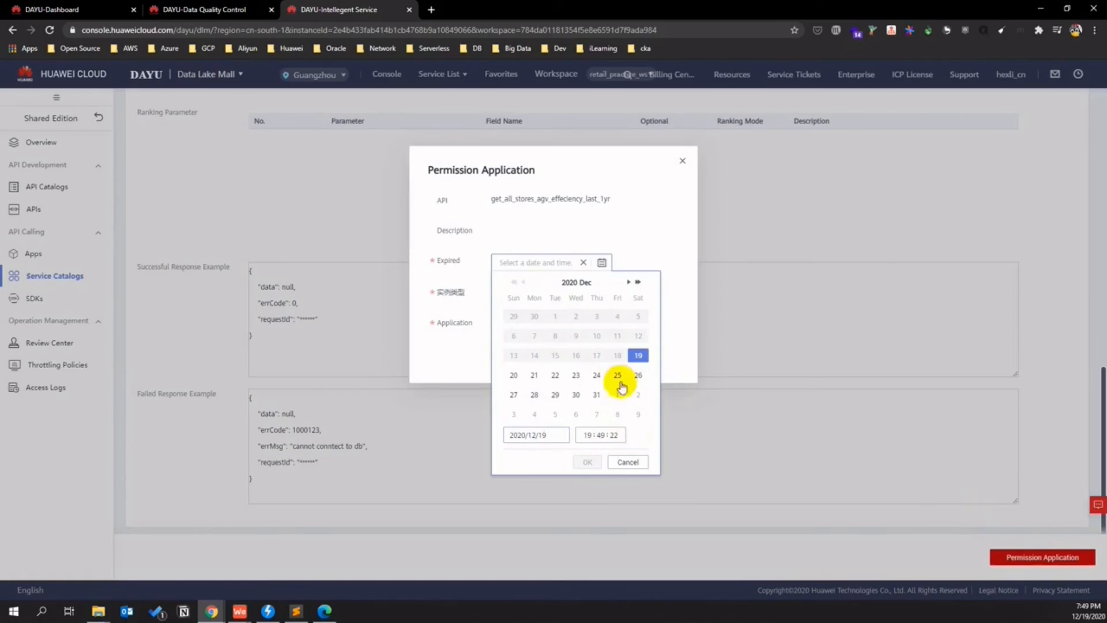
{"action": "left_click", "coordinate": [588, 460]}
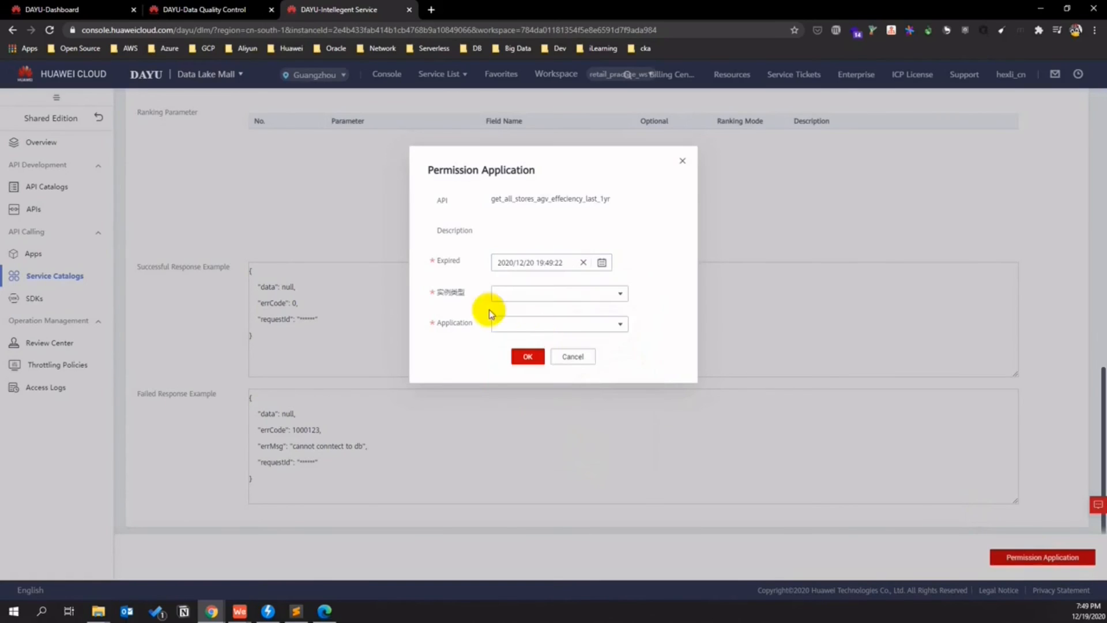
{"action": "left_click", "coordinate": [555, 290]}
{"action": "left_click", "coordinate": [507, 311]}
{"action": "left_click", "coordinate": [582, 323]}
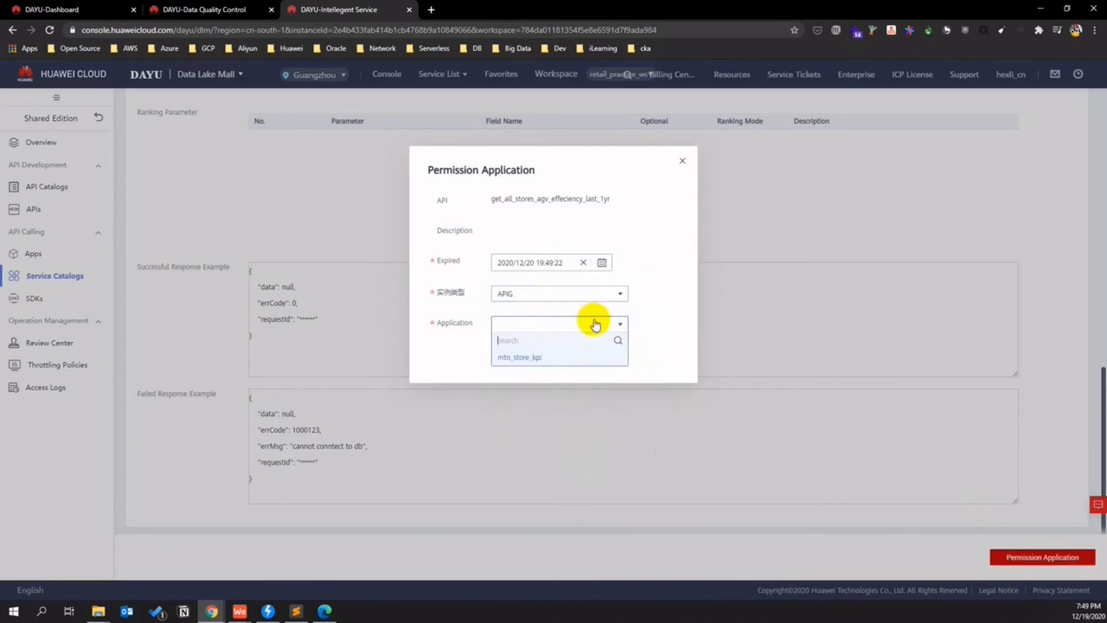
{"action": "left_click", "coordinate": [535, 363]}
{"action": "left_click", "coordinate": [530, 355]}
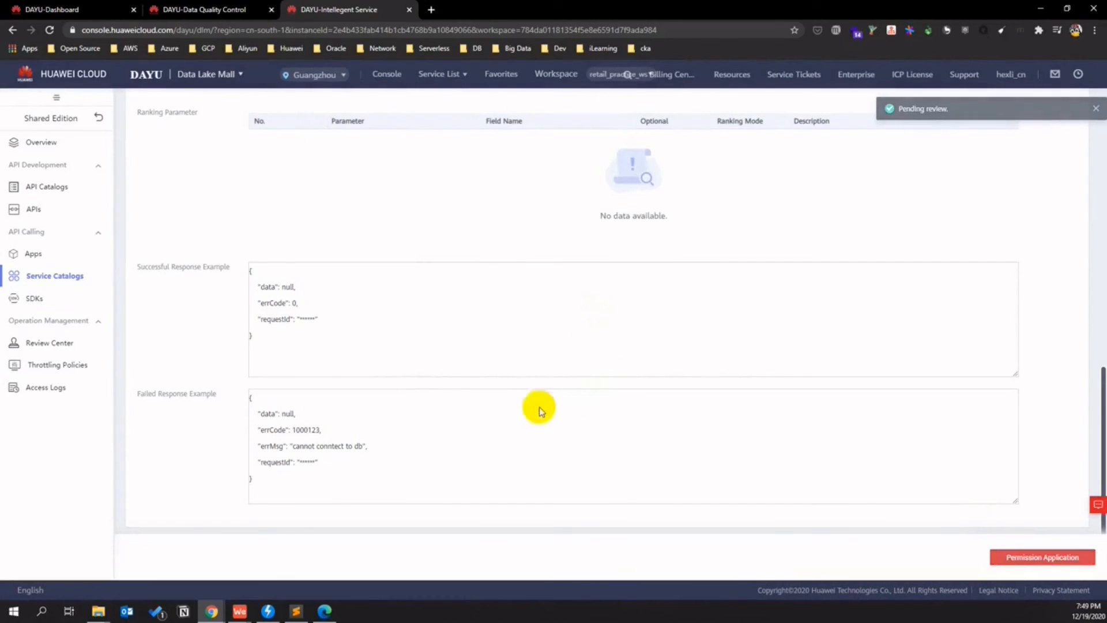
{"action": "scroll", "coordinate": [530, 410], "scroll_direction": "up", "scroll_amount": 4}
{"action": "scroll", "coordinate": [527, 412], "scroll_direction": "up", "scroll_amount": 6}
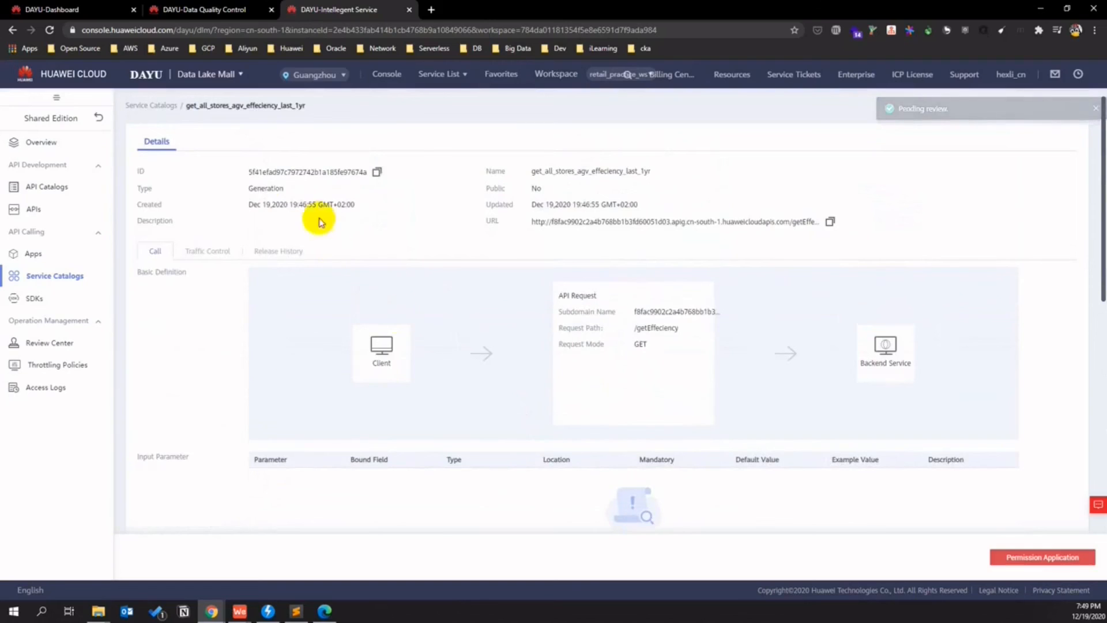
- Apply for the same APIG permission for mtn_store_kpi on get_store_sum_table, expiring 2020/12/20
{"action": "left_click", "coordinate": [160, 105]}
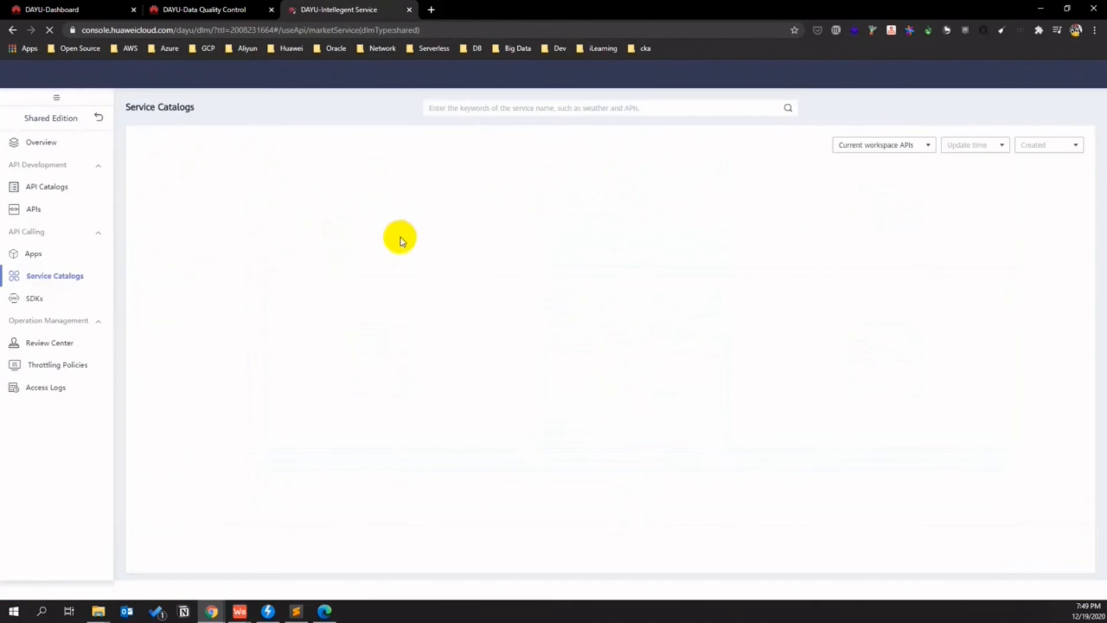
{"action": "left_click", "coordinate": [442, 179]}
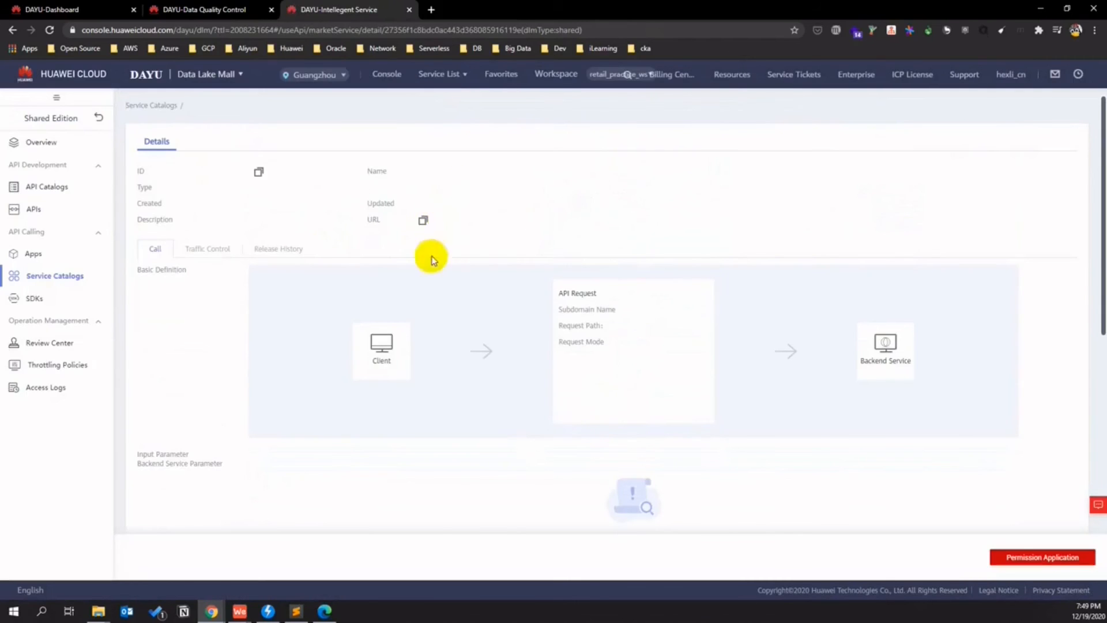
{"action": "scroll", "coordinate": [390, 281], "scroll_direction": "down", "scroll_amount": 10}
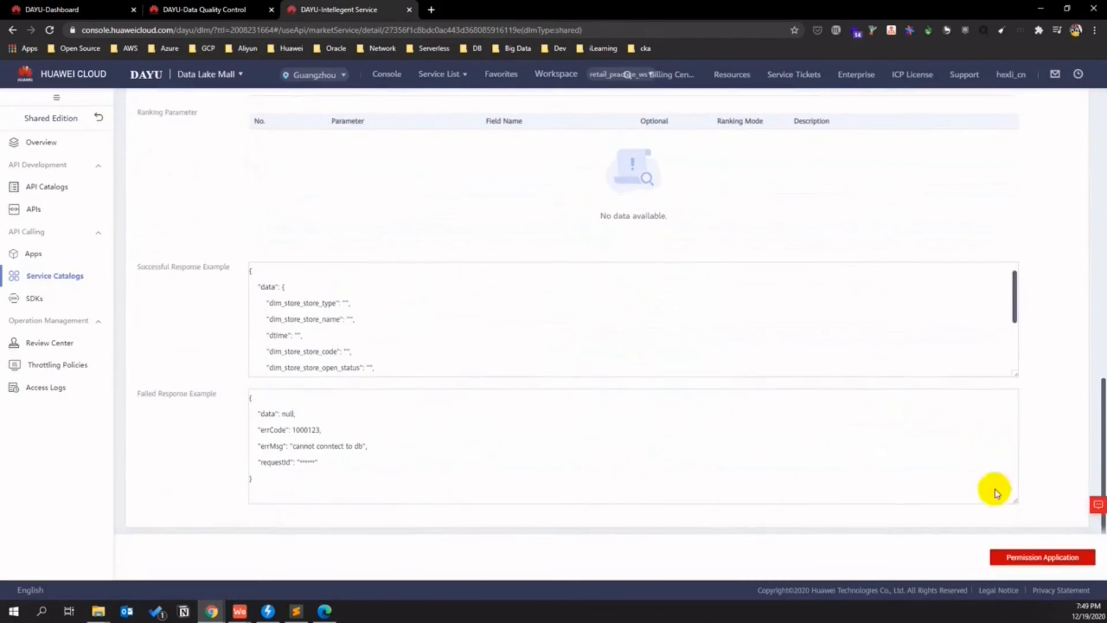
{"action": "left_click", "coordinate": [1054, 557]}
{"action": "left_click", "coordinate": [610, 295]}
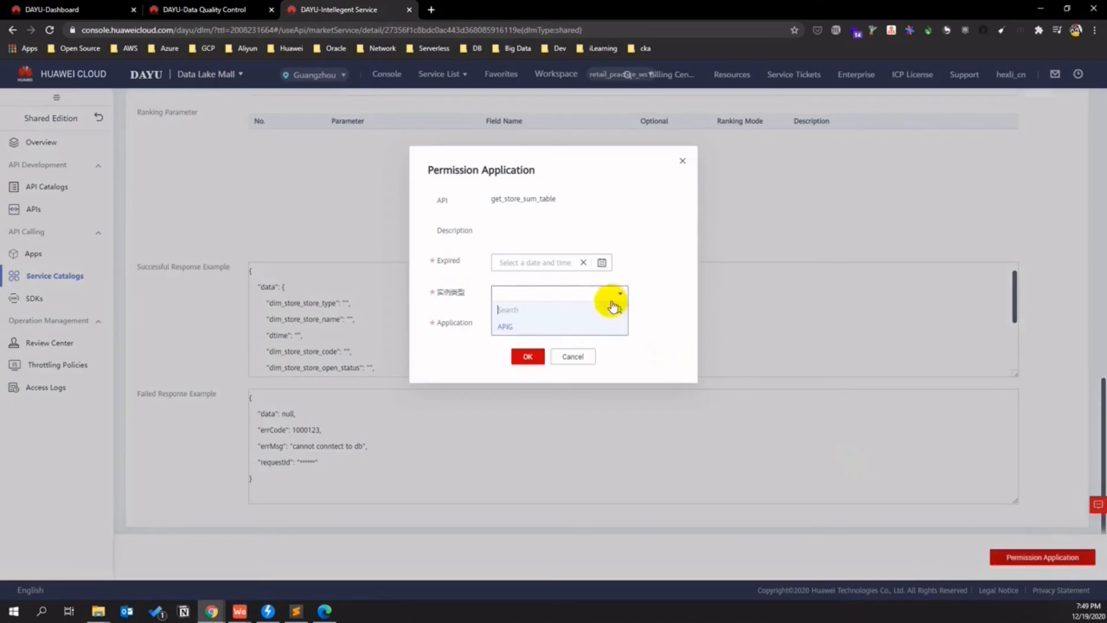
{"action": "left_click", "coordinate": [577, 266]}
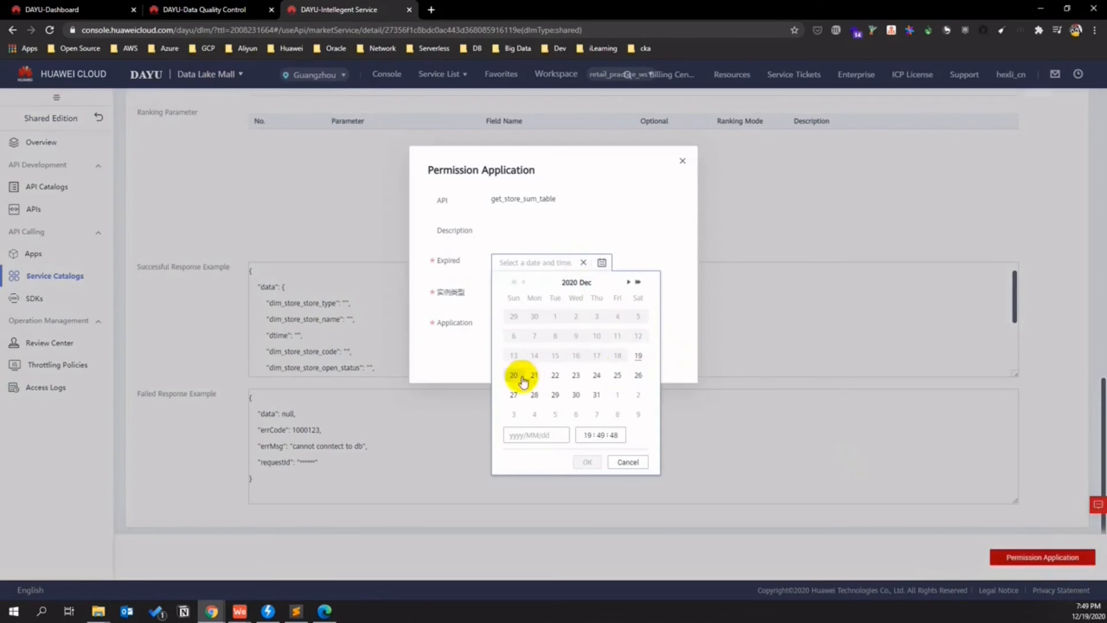
{"action": "left_click", "coordinate": [587, 461]}
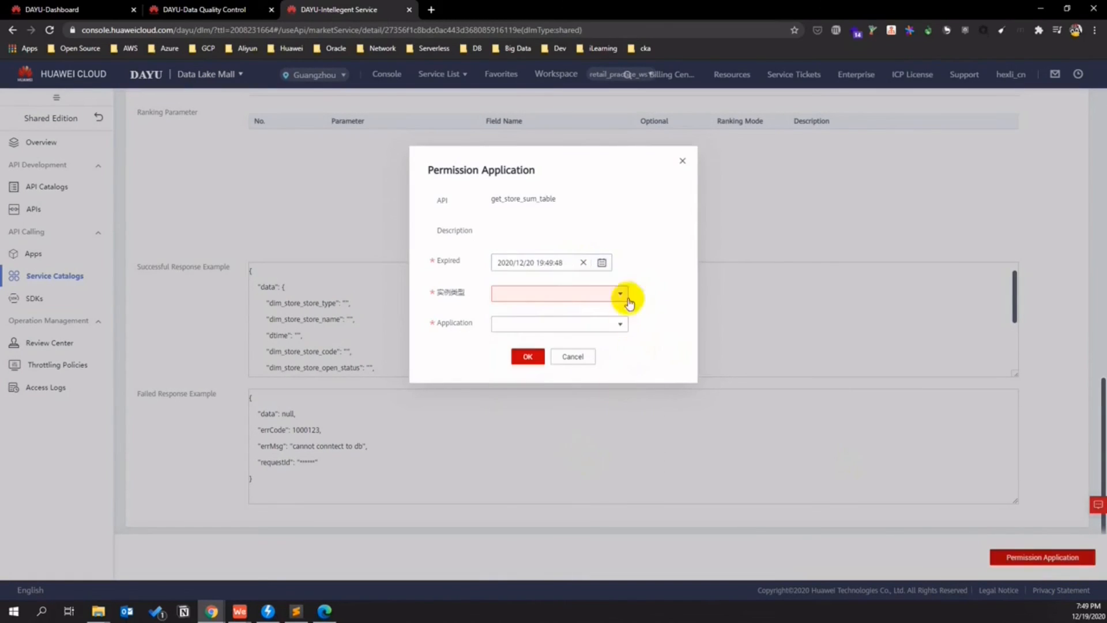
{"action": "left_click", "coordinate": [622, 294]}
{"action": "left_click", "coordinate": [507, 327]}
{"action": "left_click", "coordinate": [539, 325]}
{"action": "left_click", "coordinate": [522, 353]}
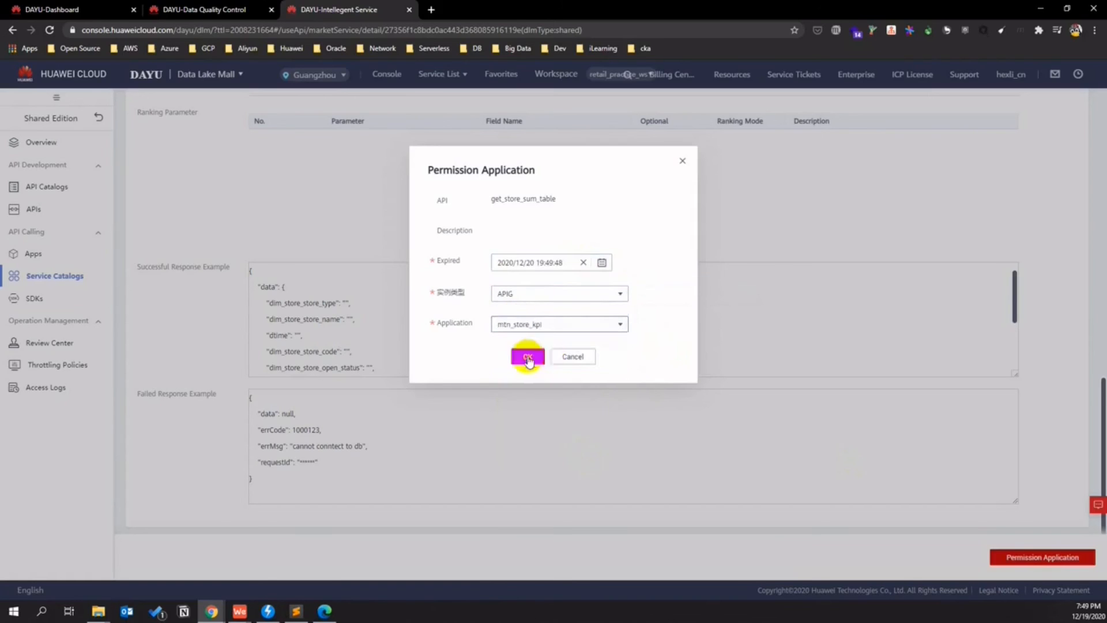
{"action": "left_click", "coordinate": [527, 358]}
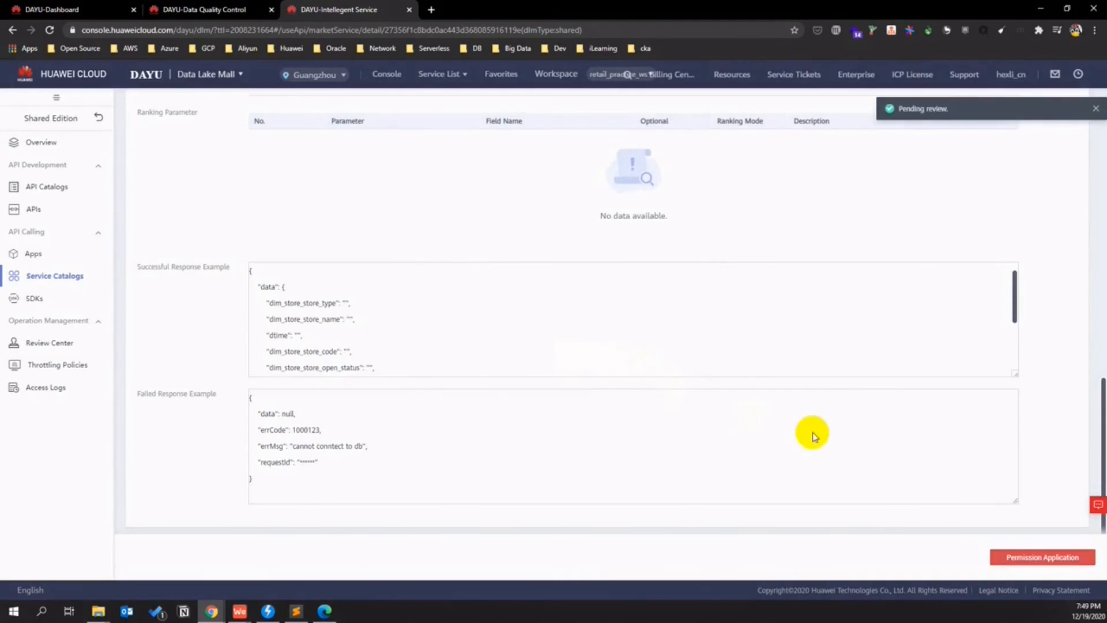
{"action": "scroll", "coordinate": [803, 430], "scroll_direction": "up", "scroll_amount": 10}
{"action": "scroll", "coordinate": [551, 312], "scroll_direction": "up", "scroll_amount": 3}
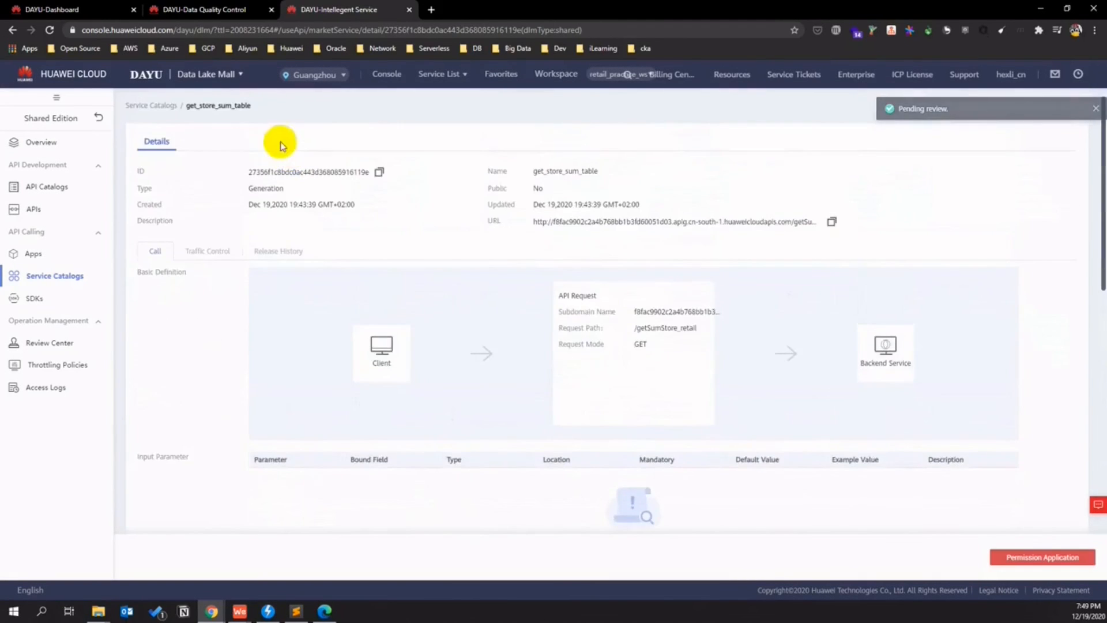
{"action": "left_click", "coordinate": [161, 109]}
- In Review Center, approve the get_store_sum_table and get_all_stores_agv_effeciency_last_1yr requests
{"action": "left_click", "coordinate": [49, 342]}
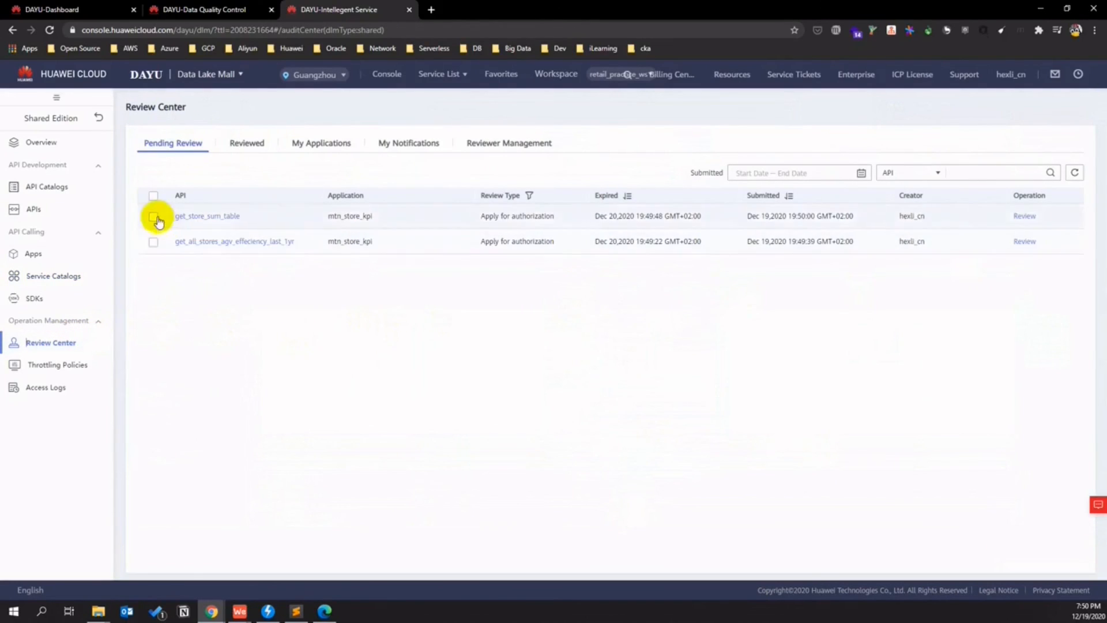
{"action": "left_click", "coordinate": [1023, 216]}
{"action": "left_click", "coordinate": [394, 296]}
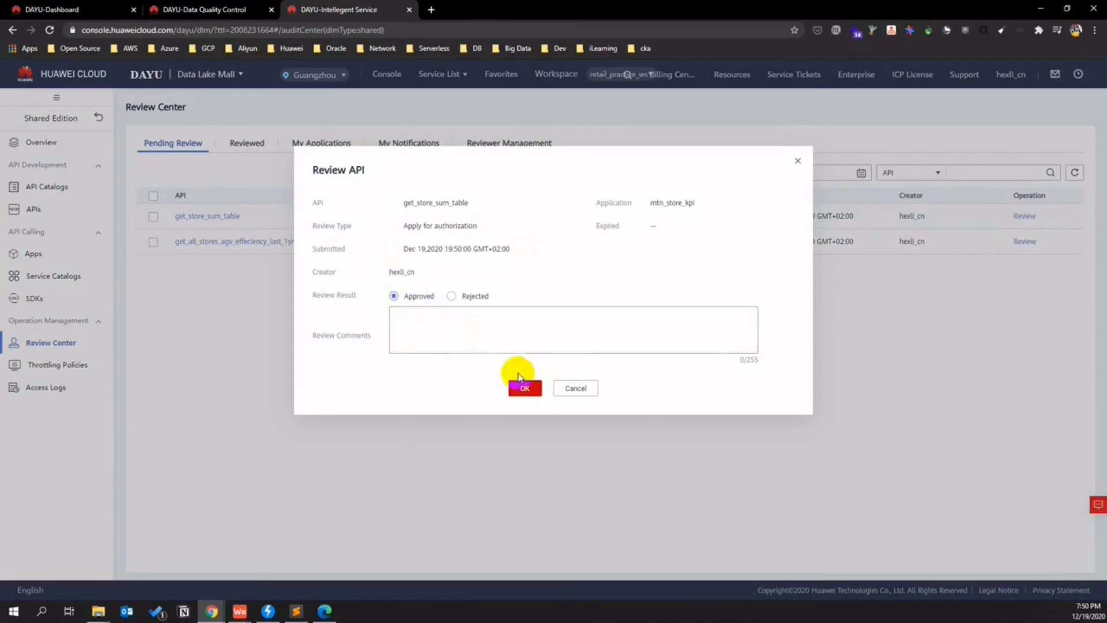
{"action": "left_click", "coordinate": [532, 387]}
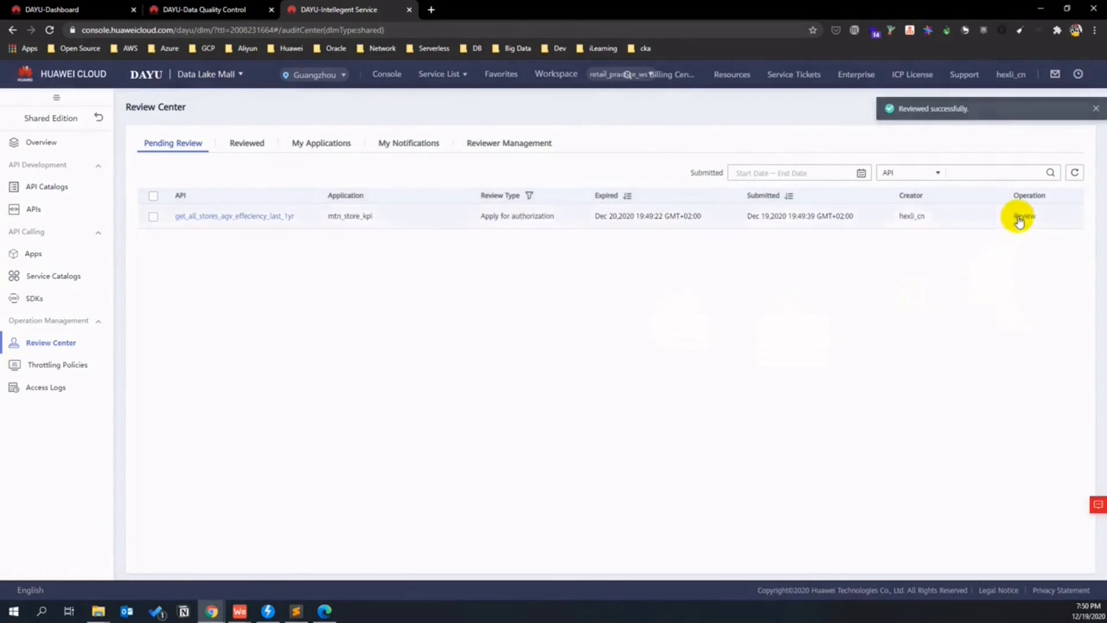
{"action": "left_click", "coordinate": [1019, 217]}
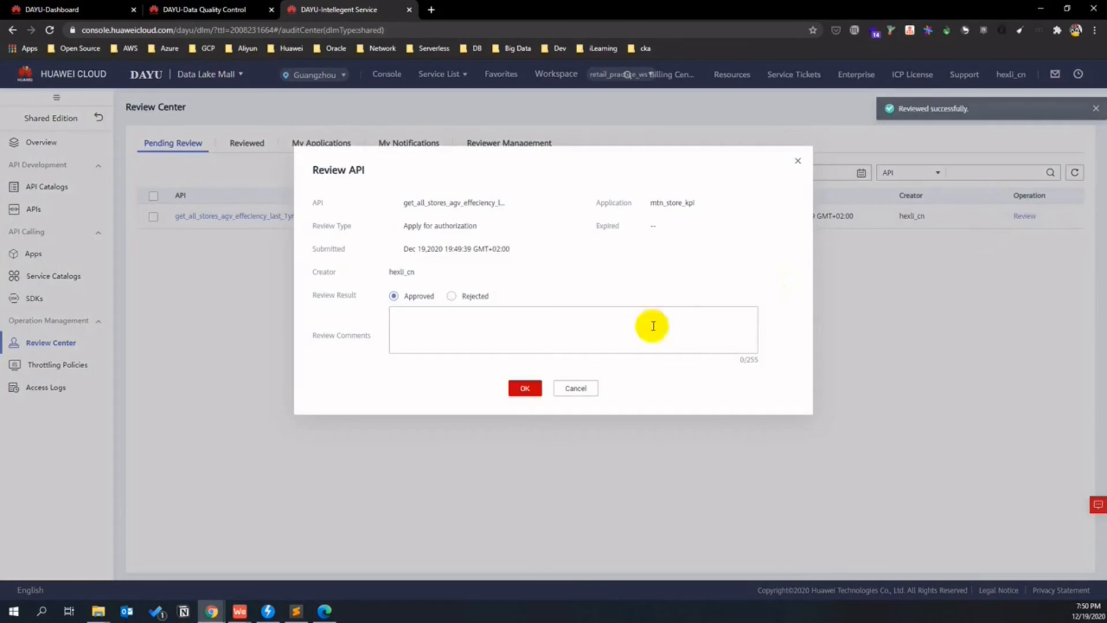
{"action": "left_click", "coordinate": [531, 388]}
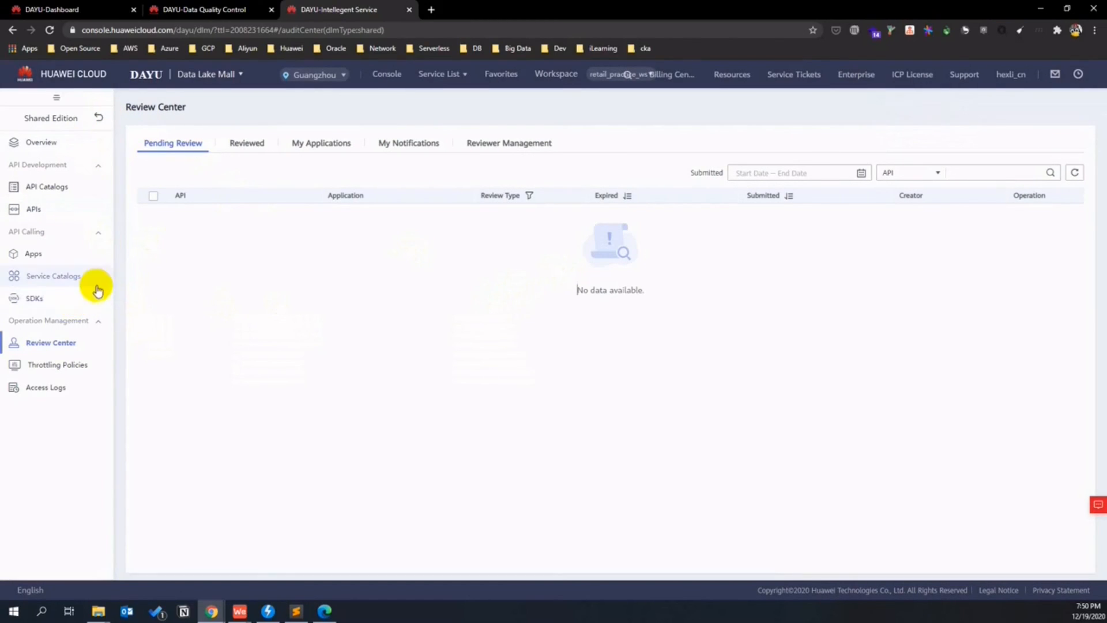
- Check the Apps list and get_all_stores_agv_effeciency_last_1yr API details, then go to SDKs
{"action": "left_click", "coordinate": [80, 263]}
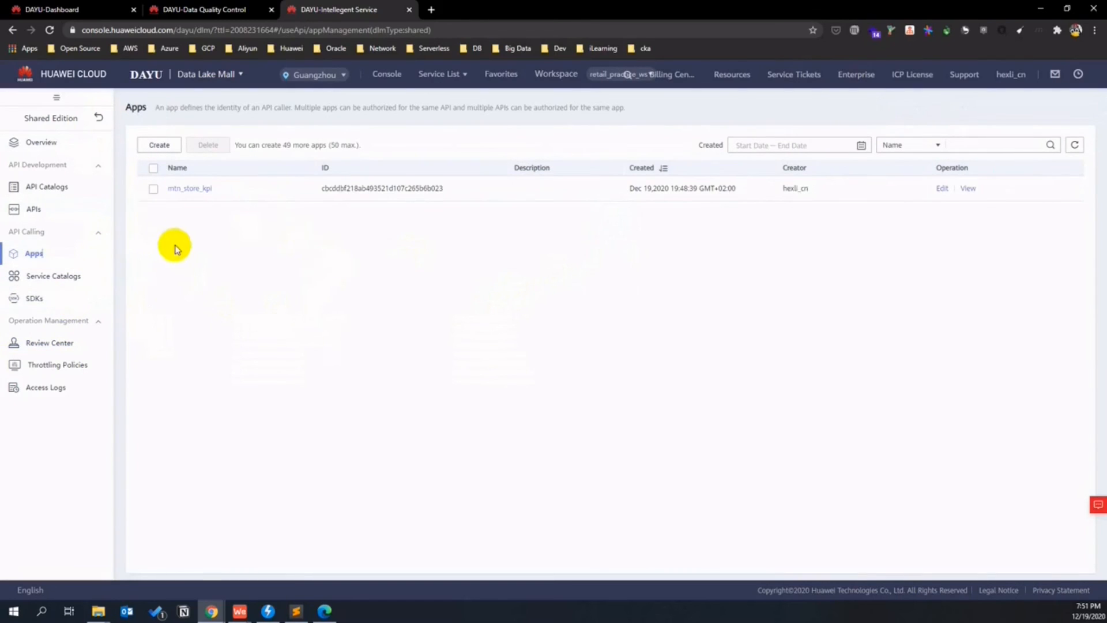
{"action": "left_click", "coordinate": [66, 217]}
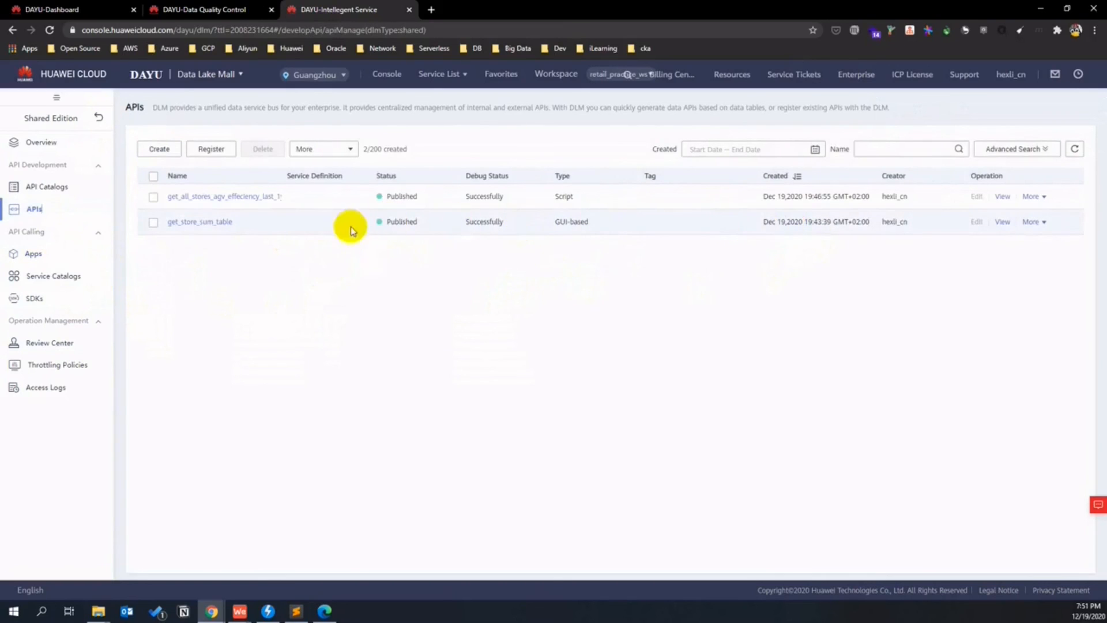
{"action": "left_click", "coordinate": [240, 196]}
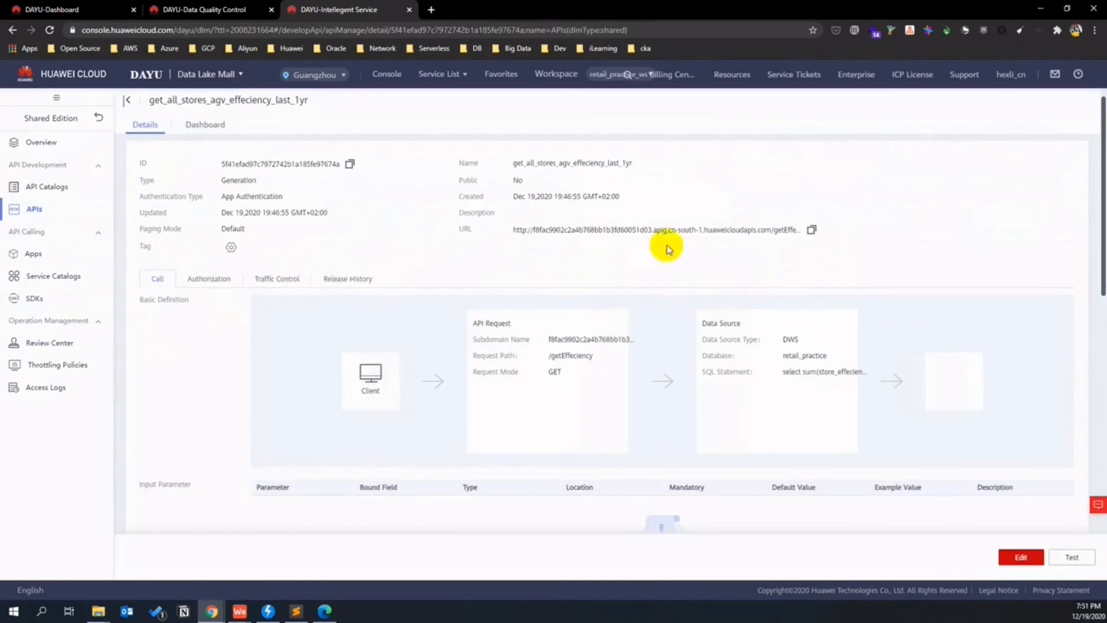
{"action": "left_click_drag", "start_coordinate": [734, 230], "coordinate": [563, 231]}
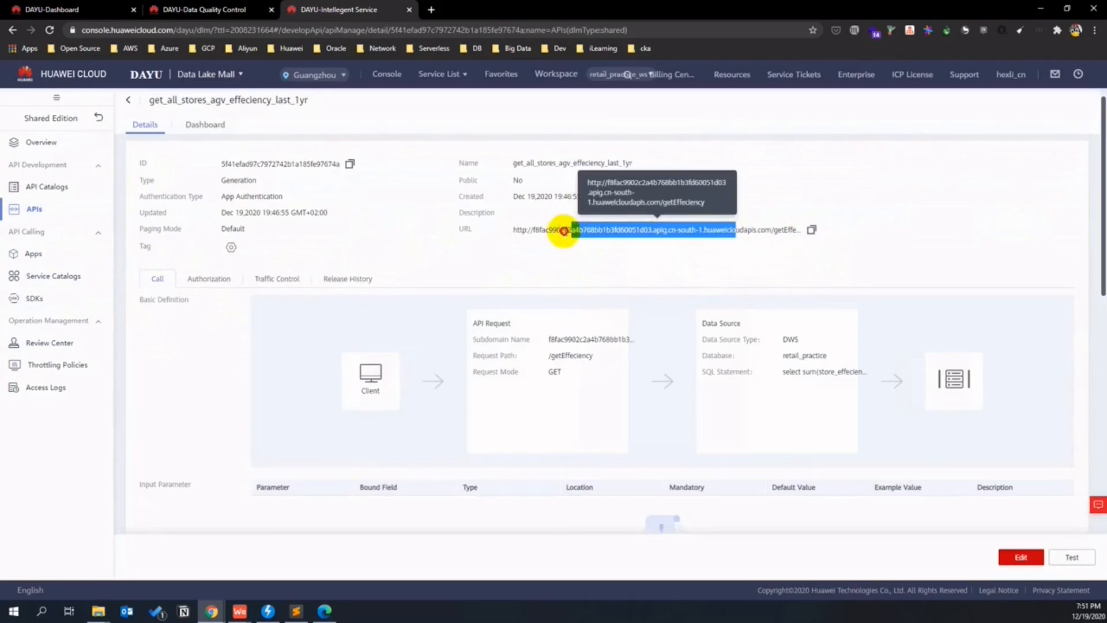
{"action": "left_click", "coordinate": [564, 231]}
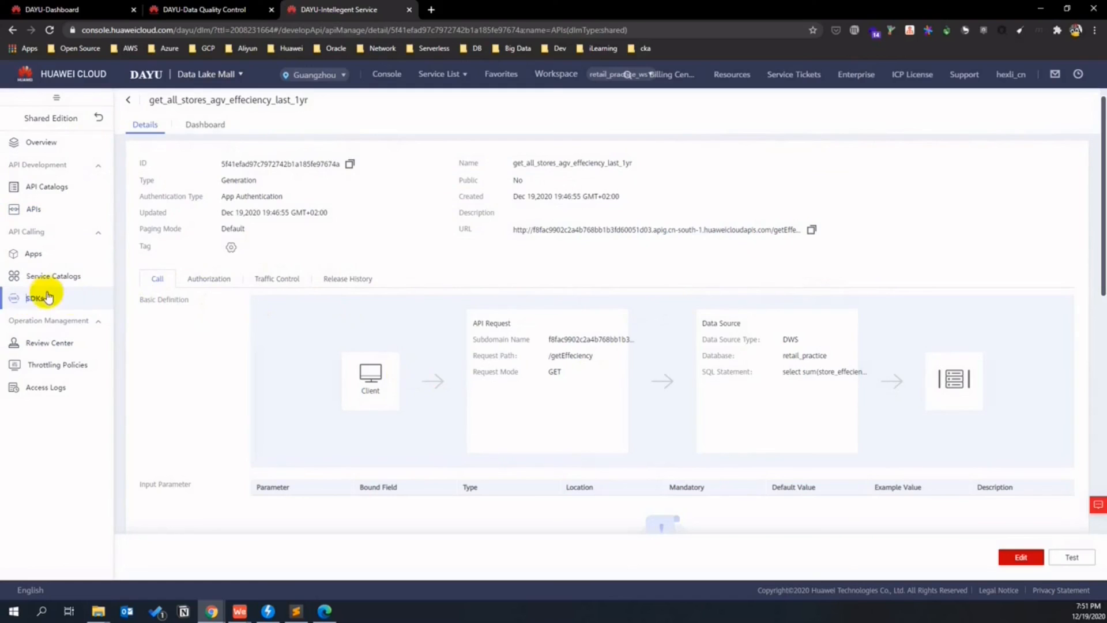
{"action": "left_click", "coordinate": [35, 298]}
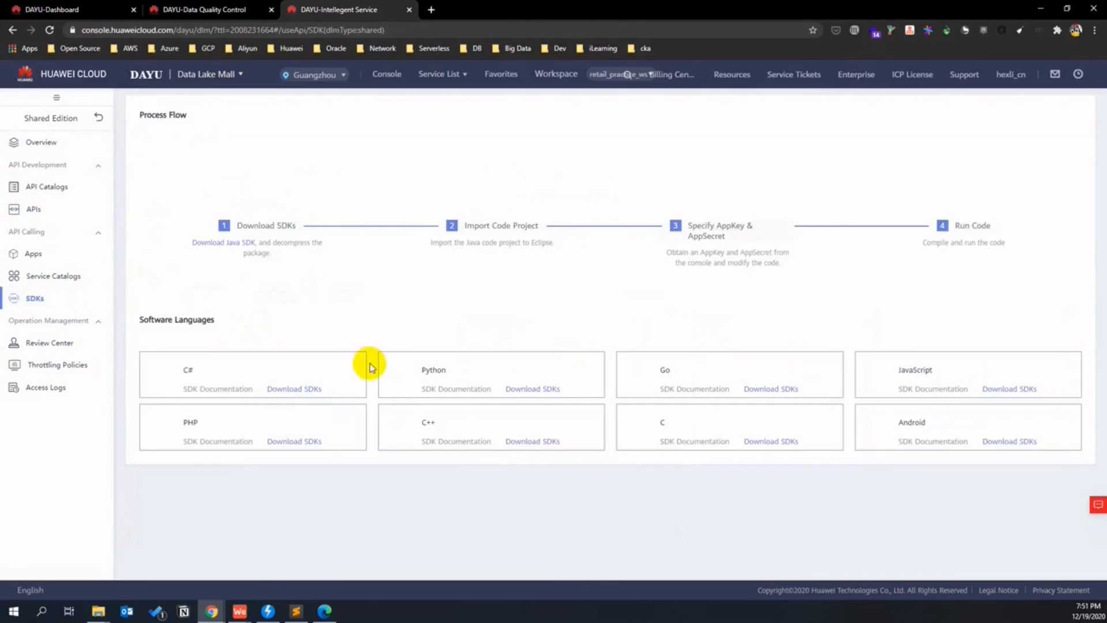